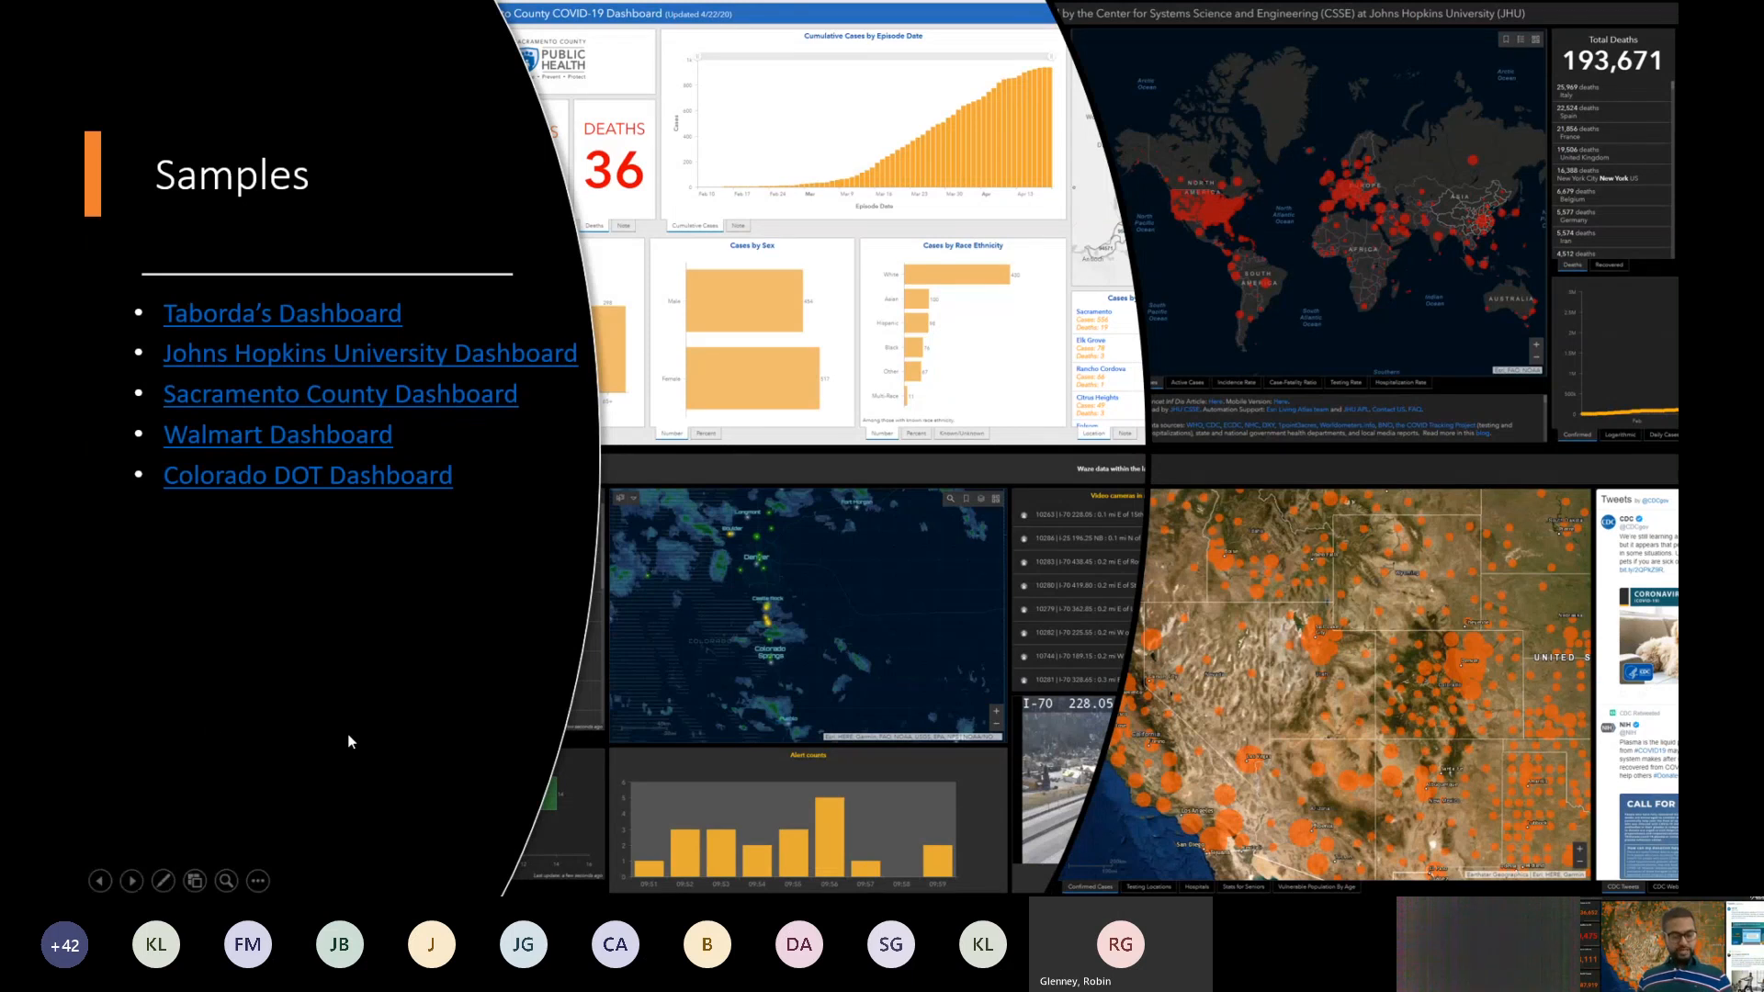
Switch from the slide show to Chrome and show the COVID Dashboard.
{"action": "key", "text": "super+Tab"}
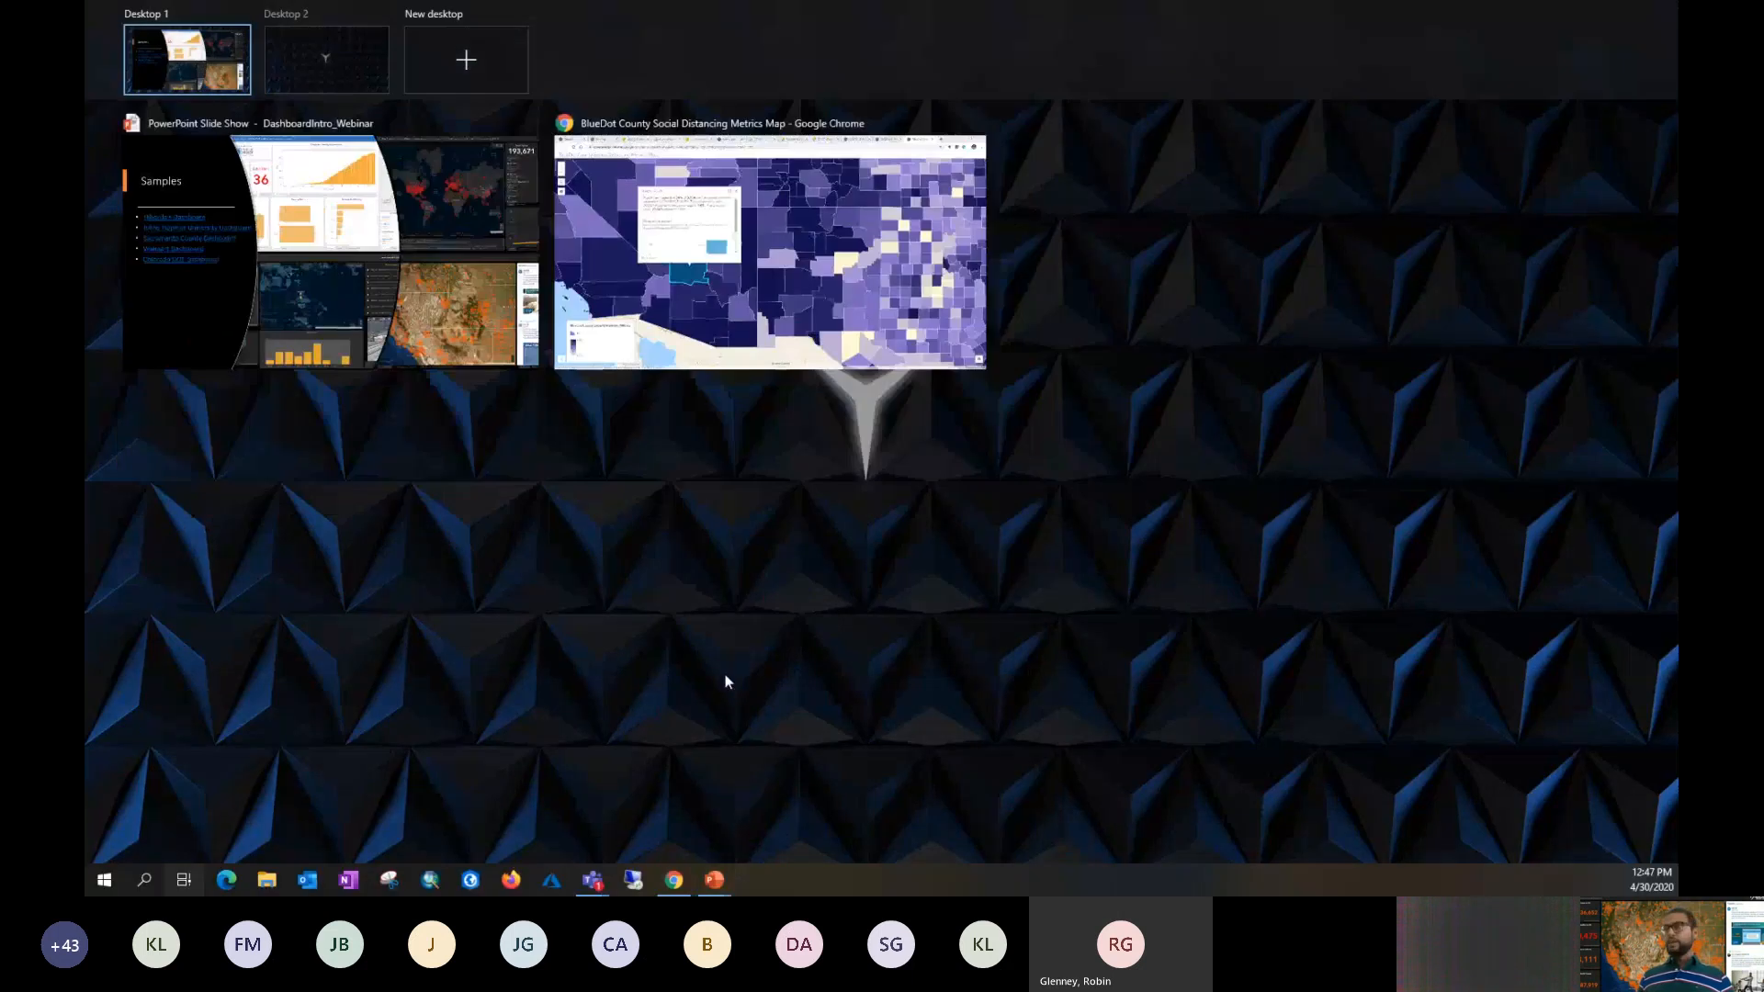
{"action": "left_click", "coordinate": [737, 295]}
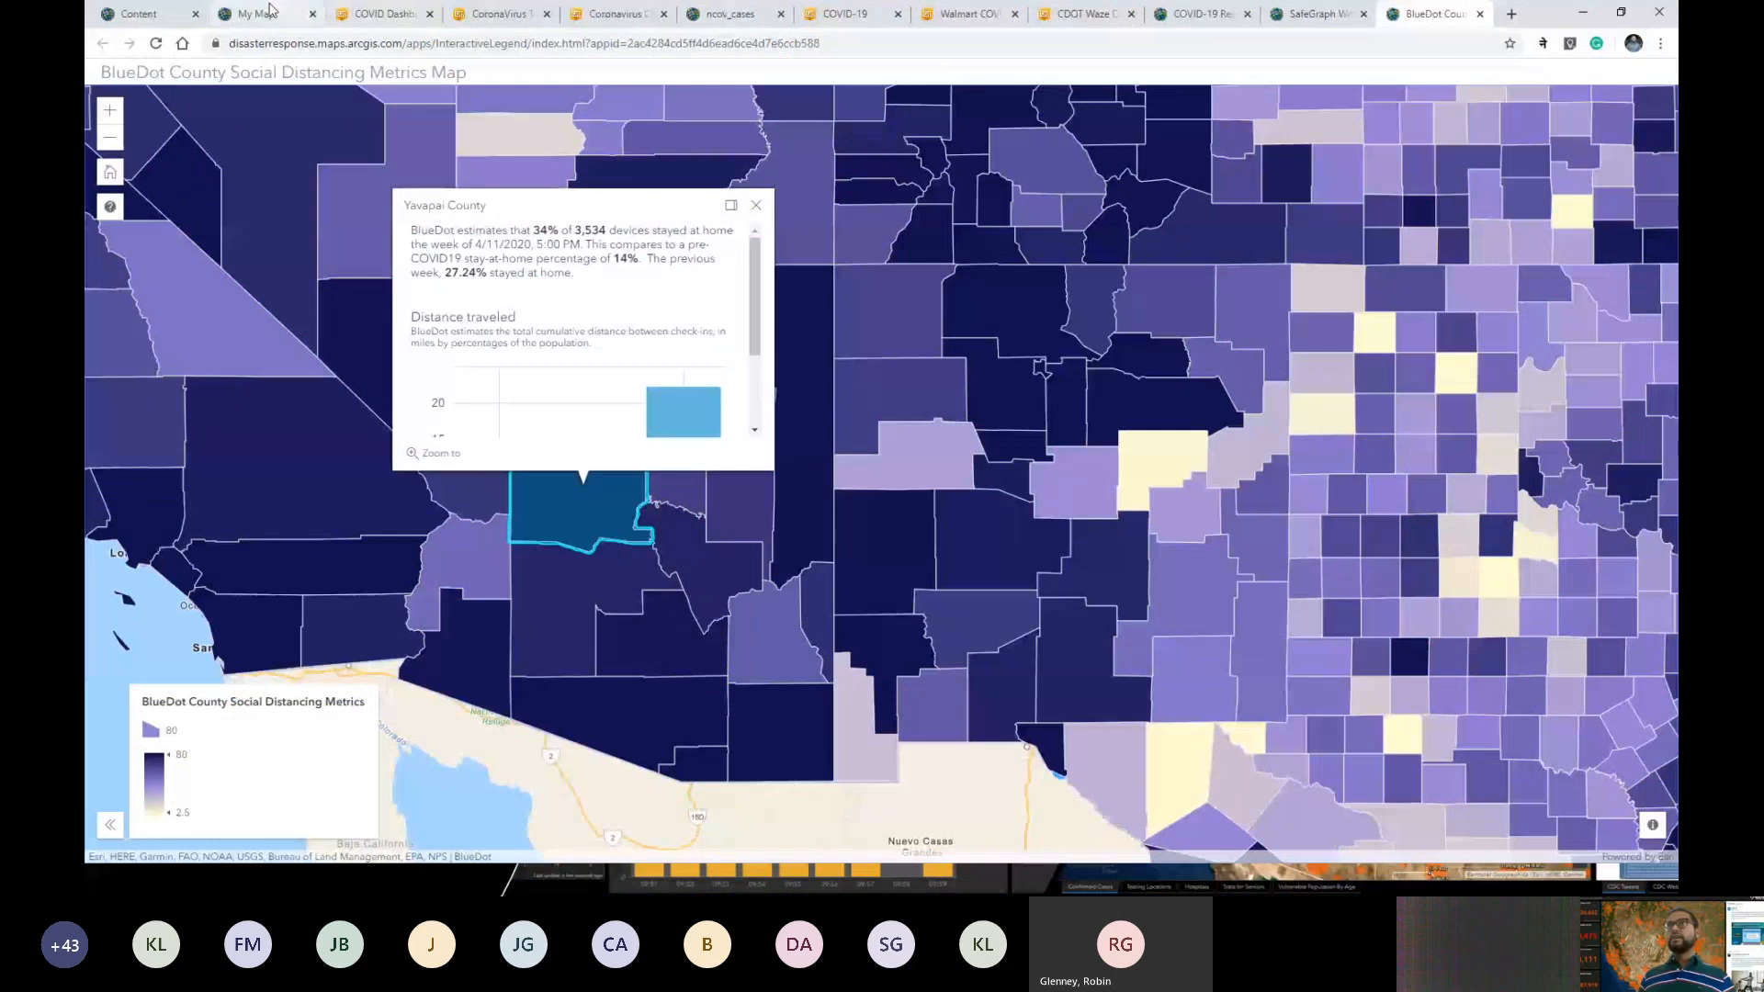
{"action": "left_click", "coordinate": [391, 15]}
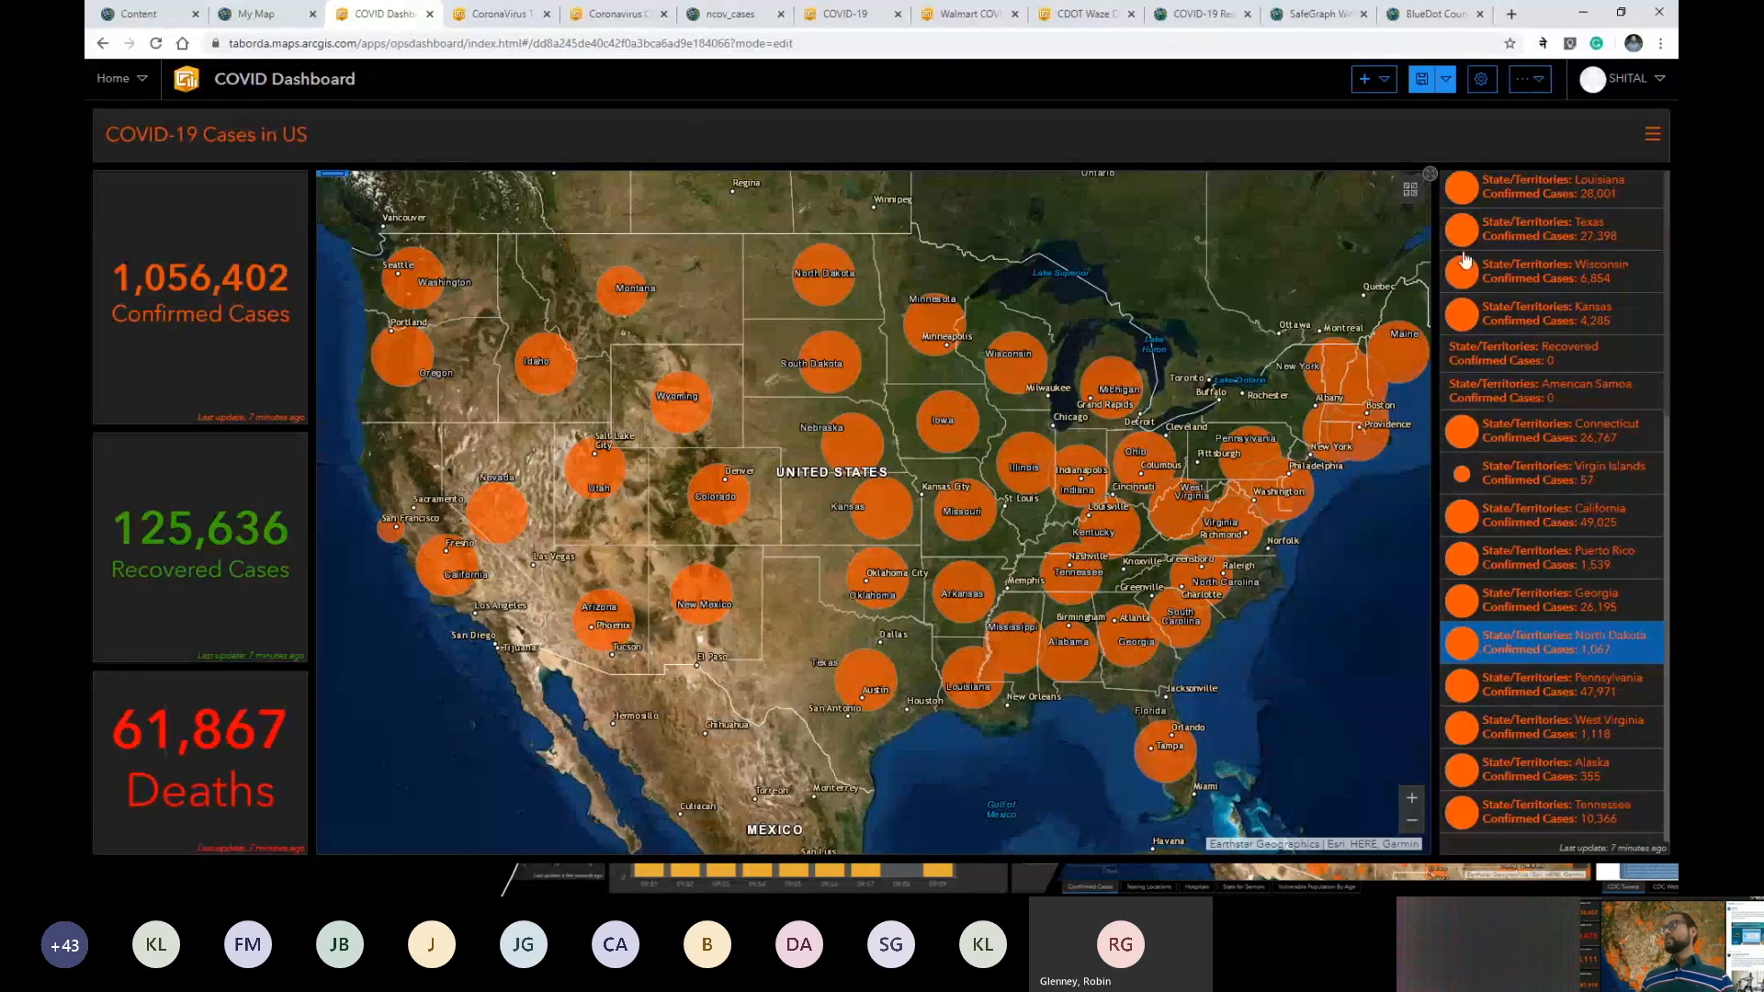
Load the COVID Dashboard's share link in an incognito window, and return to the dashboard in the regular Chrome window.
{"action": "left_click", "coordinate": [1539, 83]}
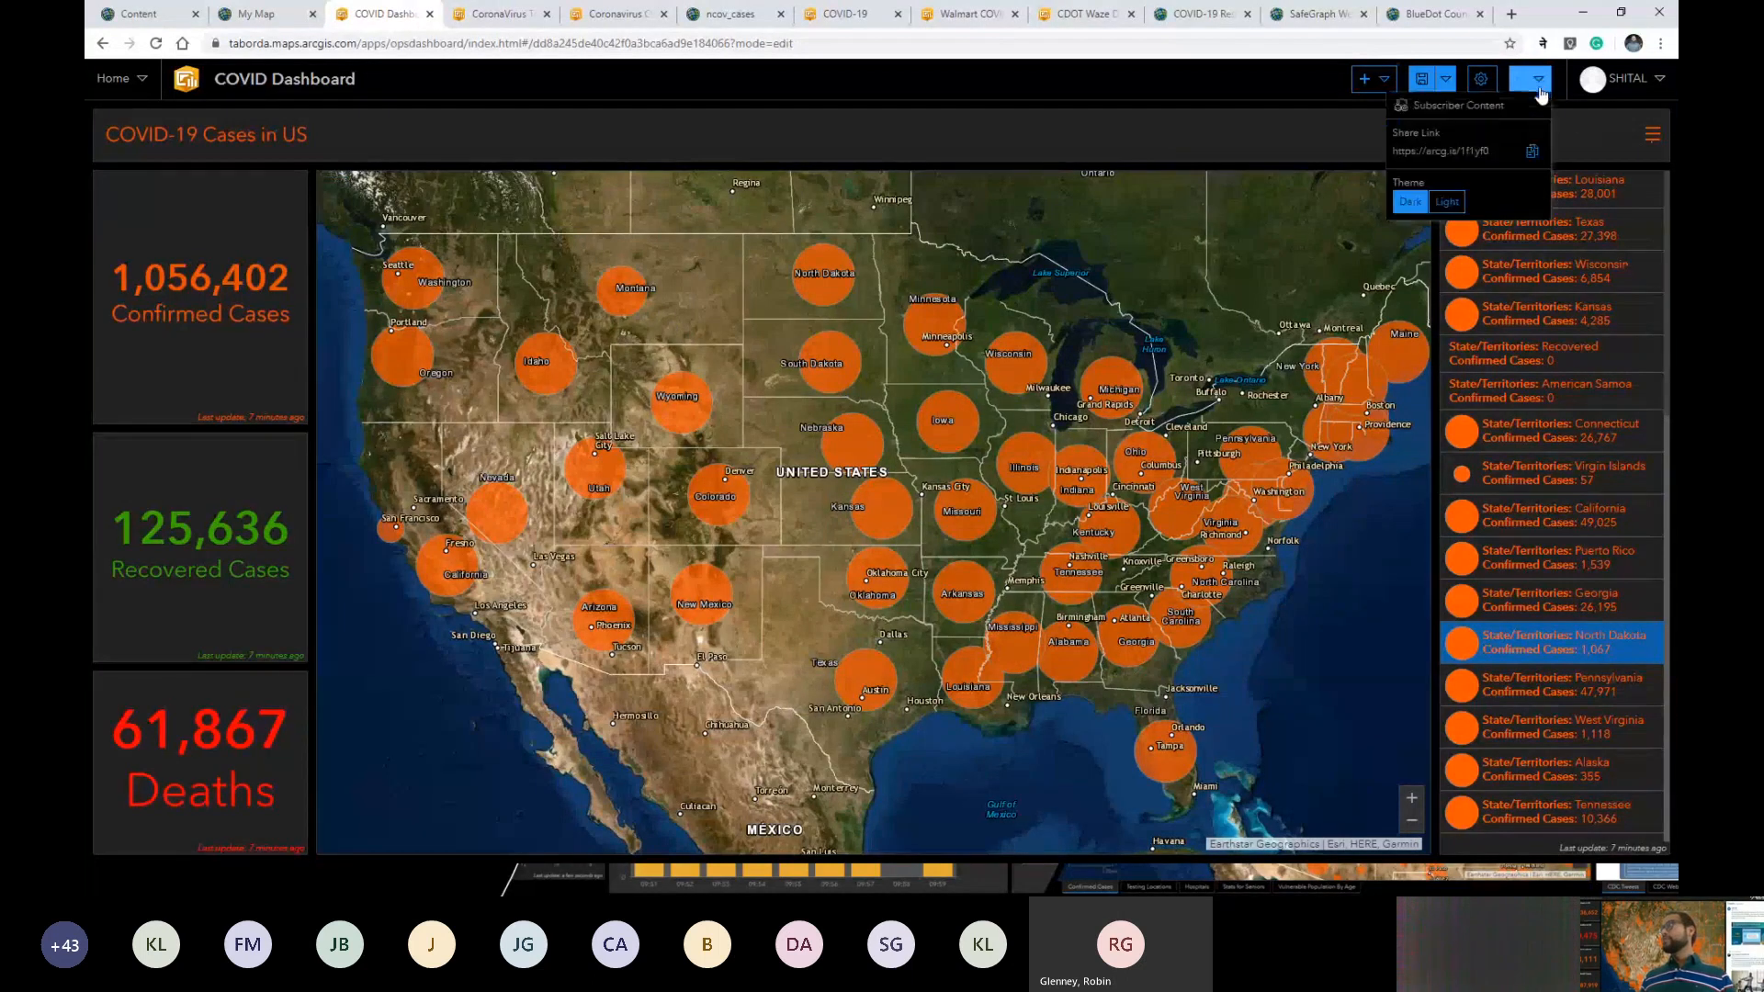
{"action": "left_click", "coordinate": [1511, 14]}
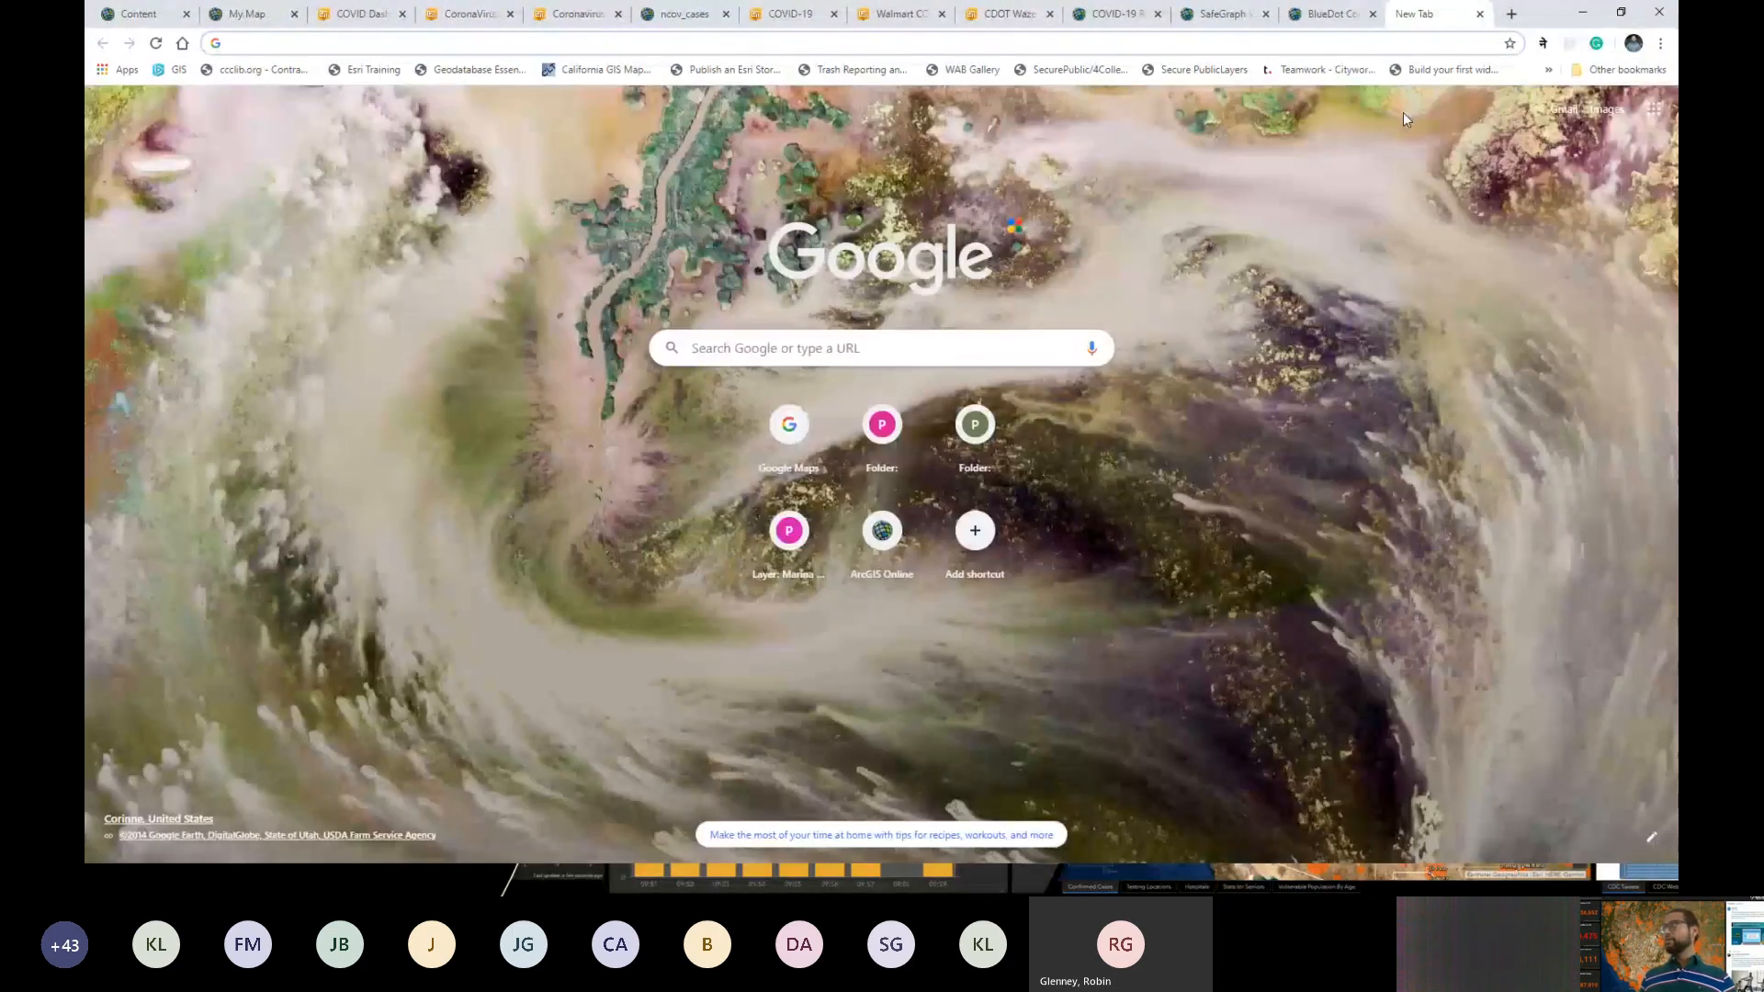
{"action": "left_click", "coordinate": [1659, 43]}
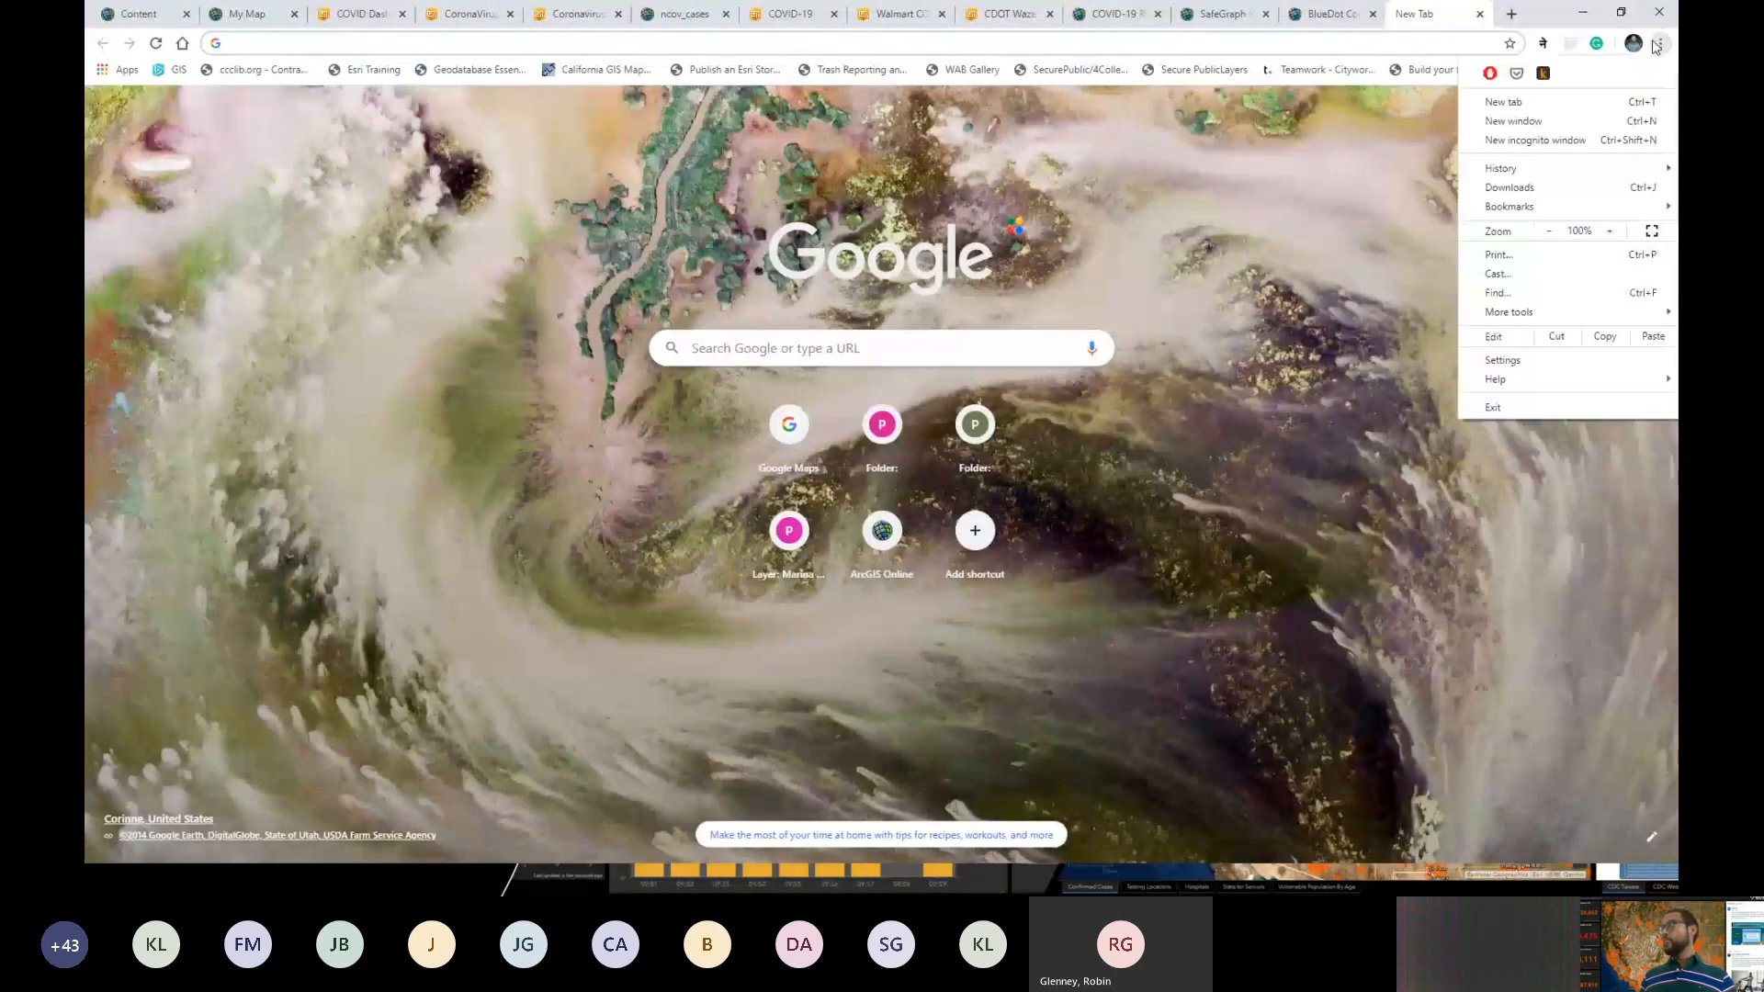
{"action": "left_click", "coordinate": [1531, 140]}
{"action": "key", "text": "ctrl+v"}
{"action": "key", "text": "Return"}
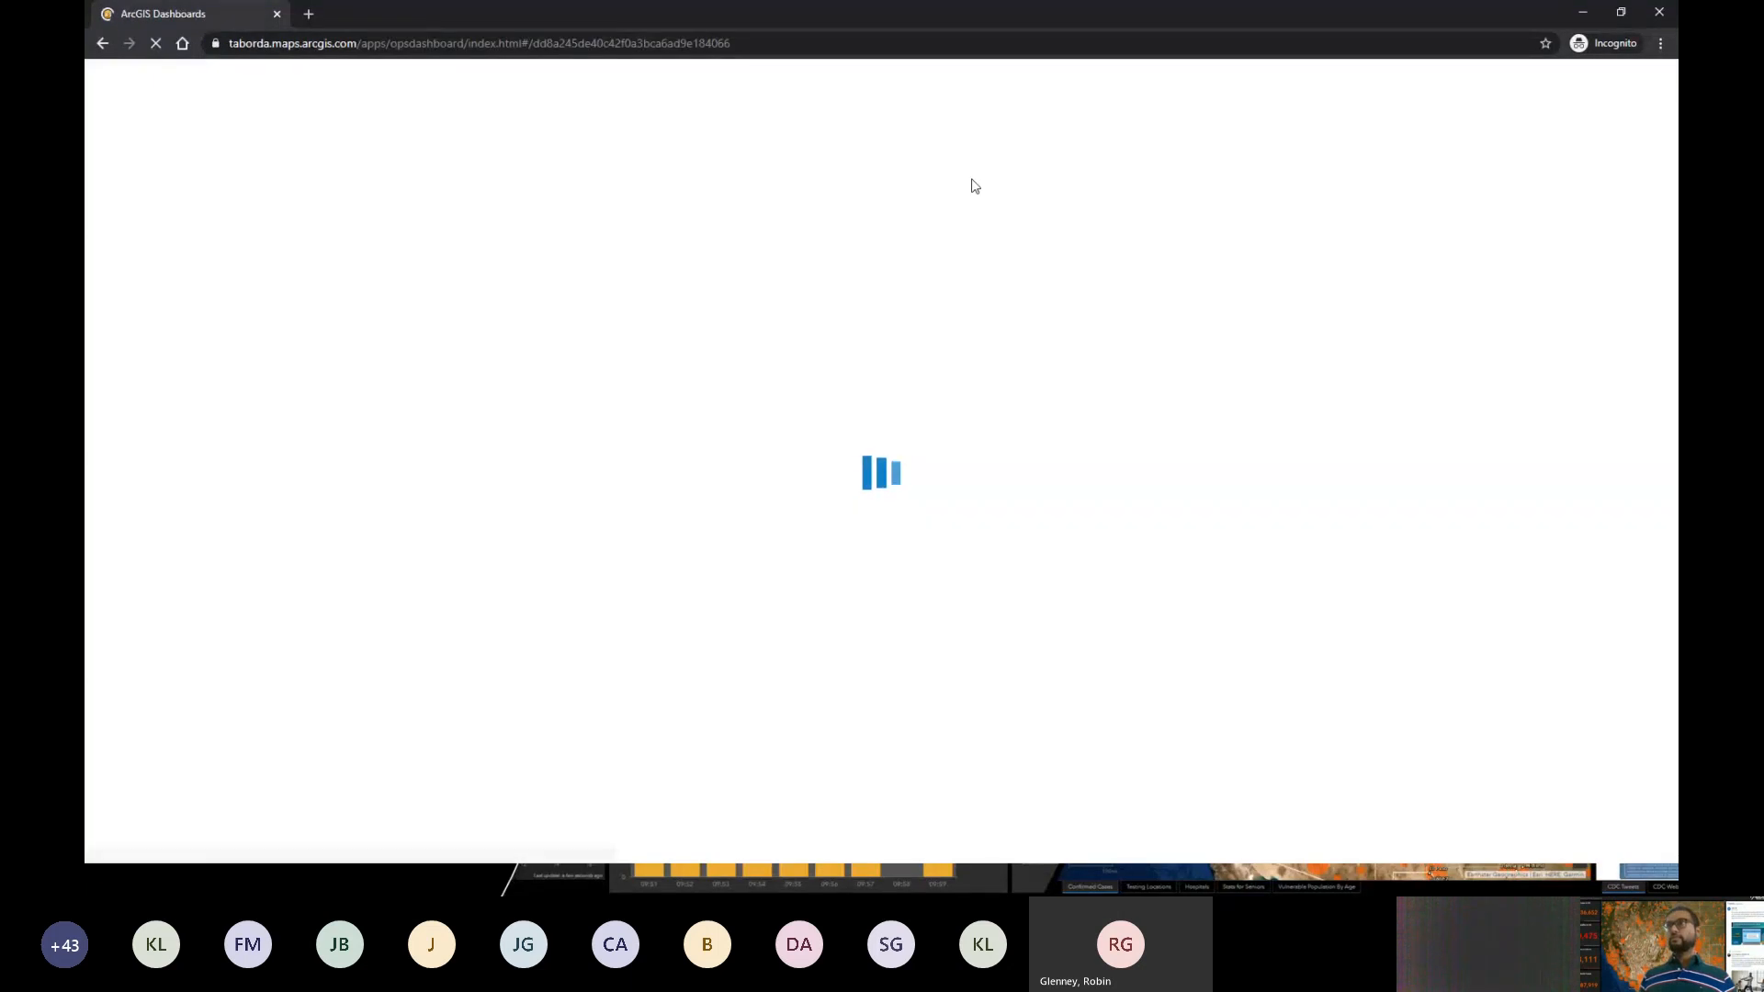
{"action": "left_click", "coordinate": [1659, 11]}
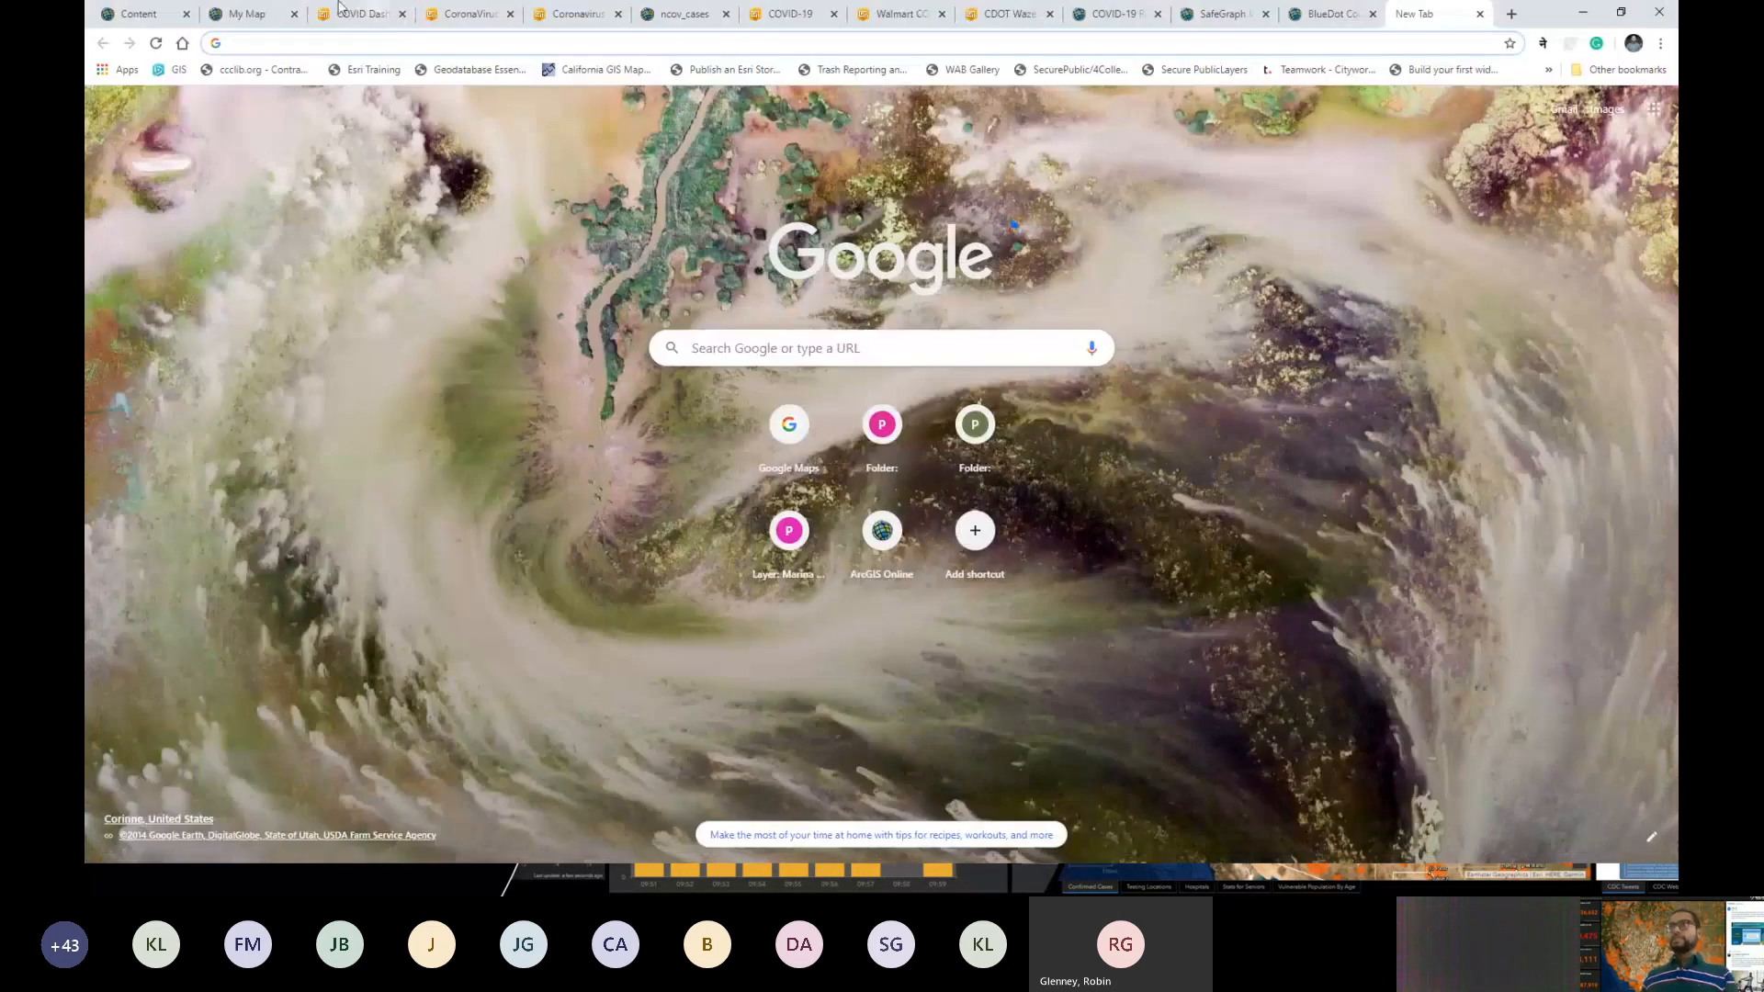
{"action": "left_click", "coordinate": [353, 13]}
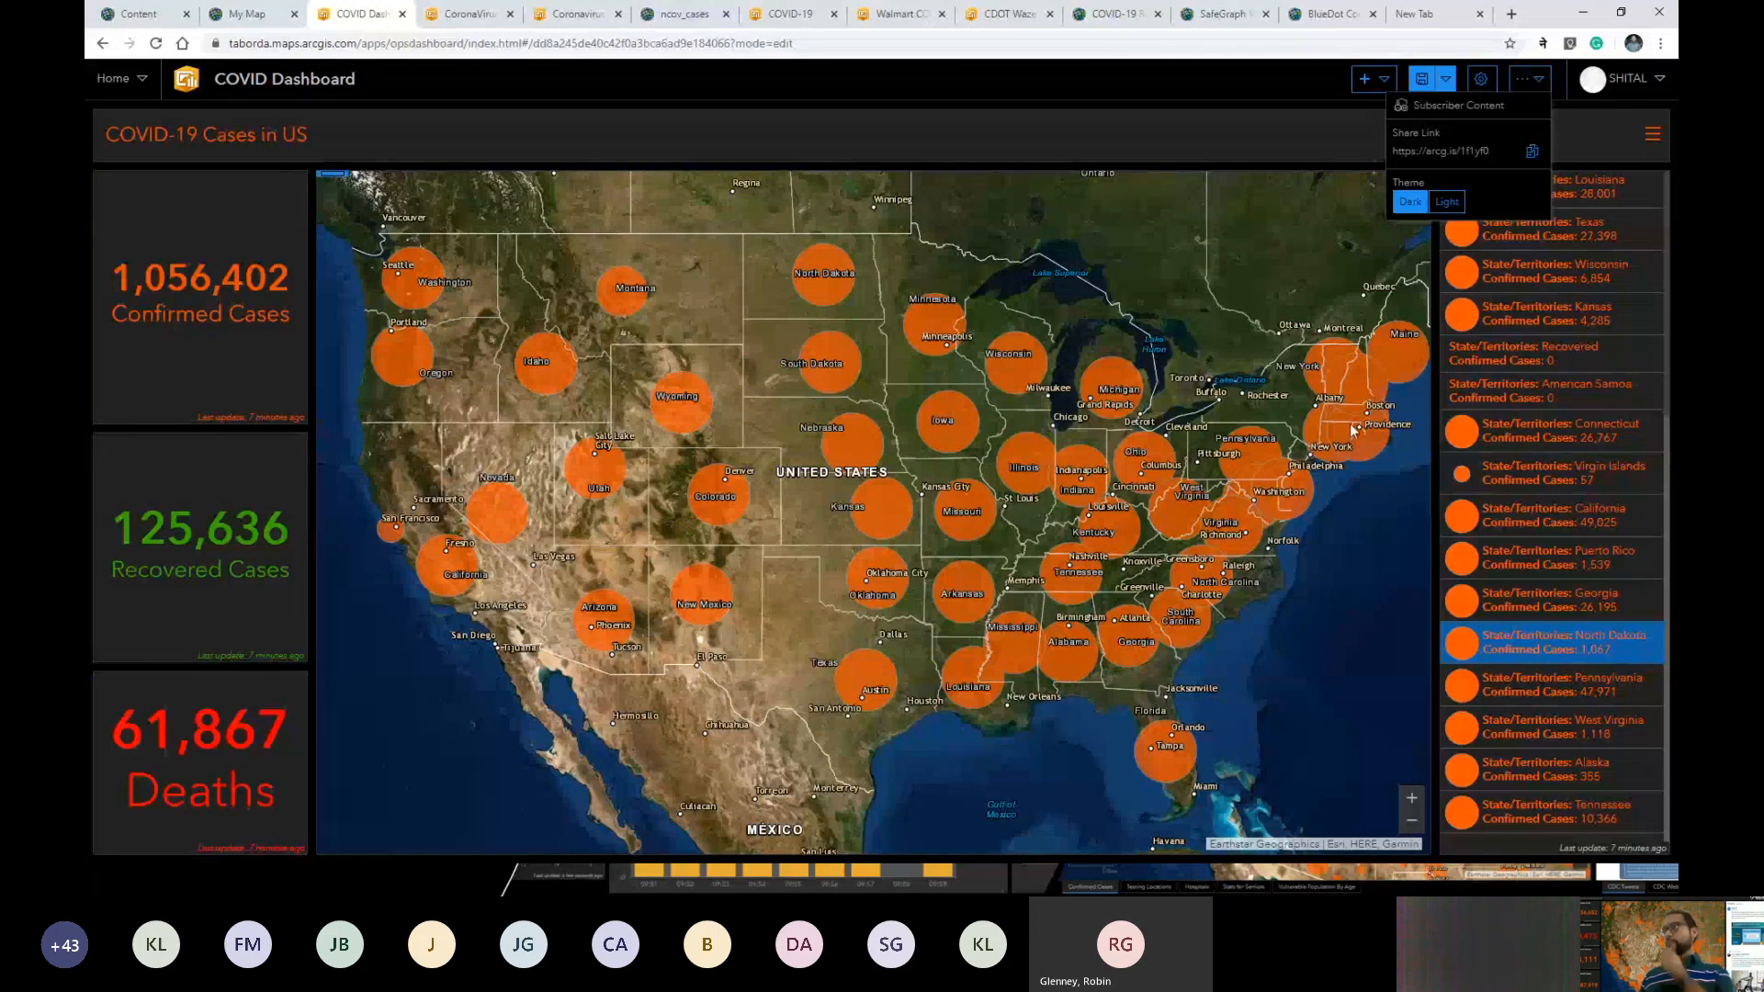
Show the Coronavirus (COVID-19) Spread in US dashboard and inspect the confirmed-case details for Yolo County, California.
{"action": "left_click", "coordinate": [818, 11]}
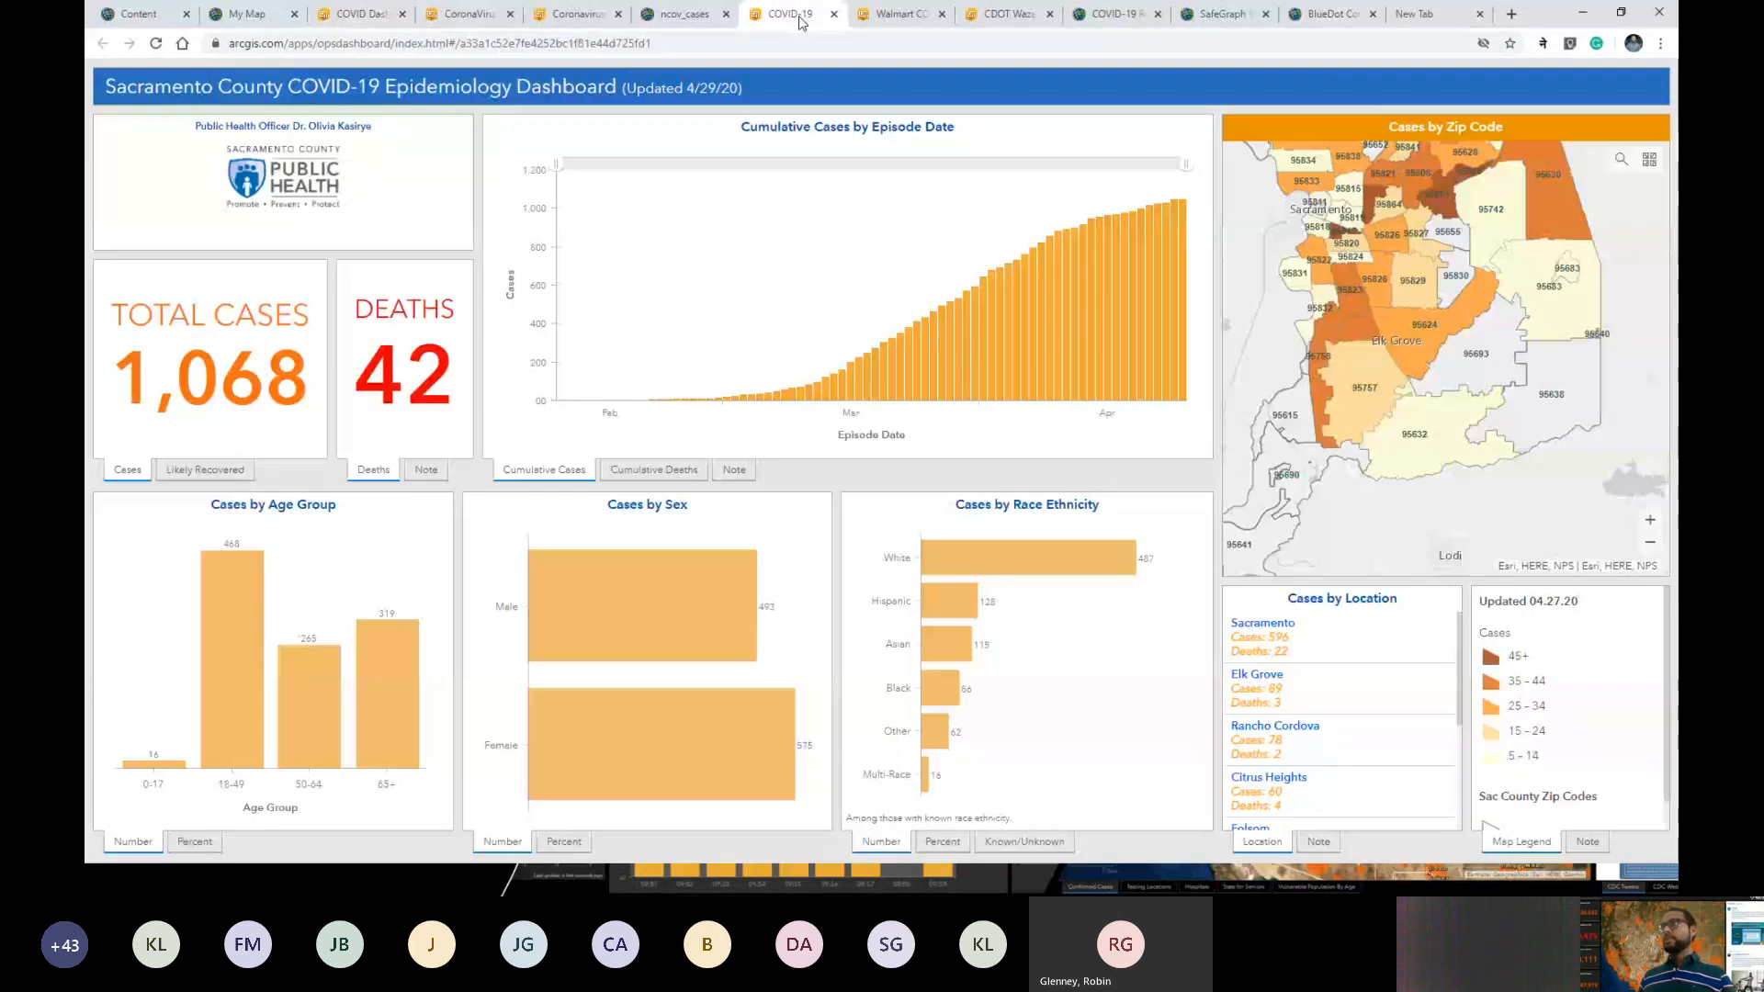
{"action": "left_click", "coordinate": [477, 17]}
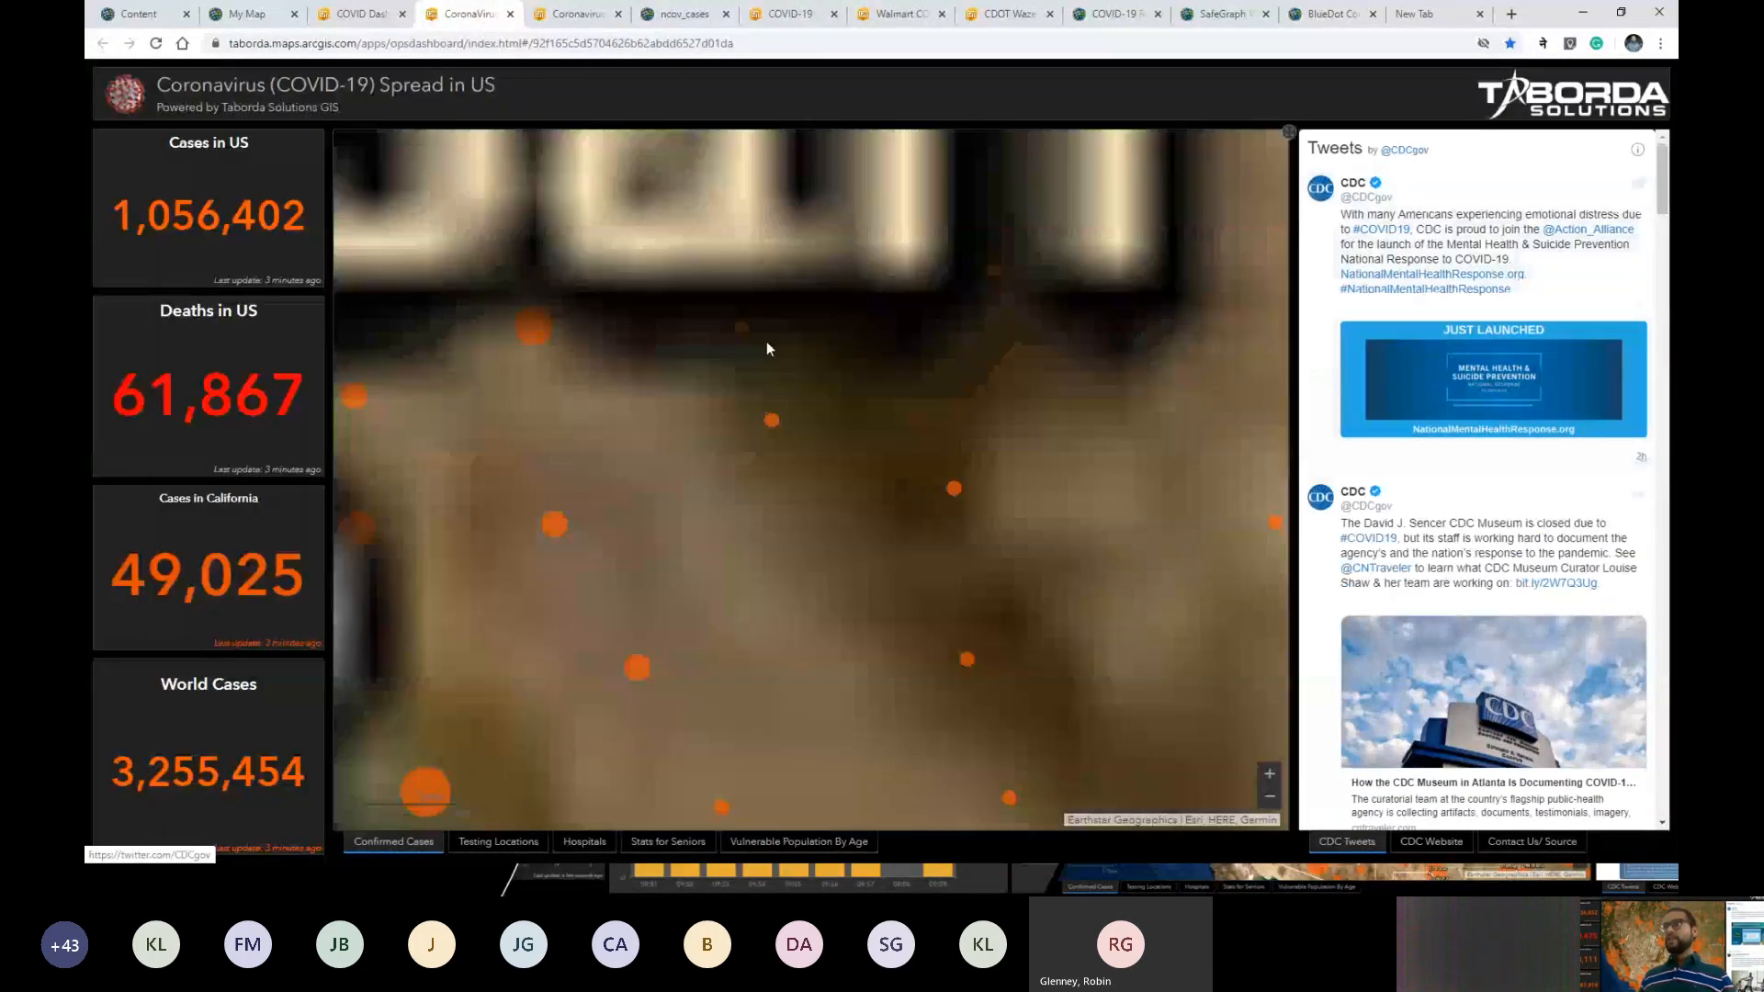
{"action": "left_click_drag", "start_coordinate": [766, 341], "coordinate": [900, 346]}
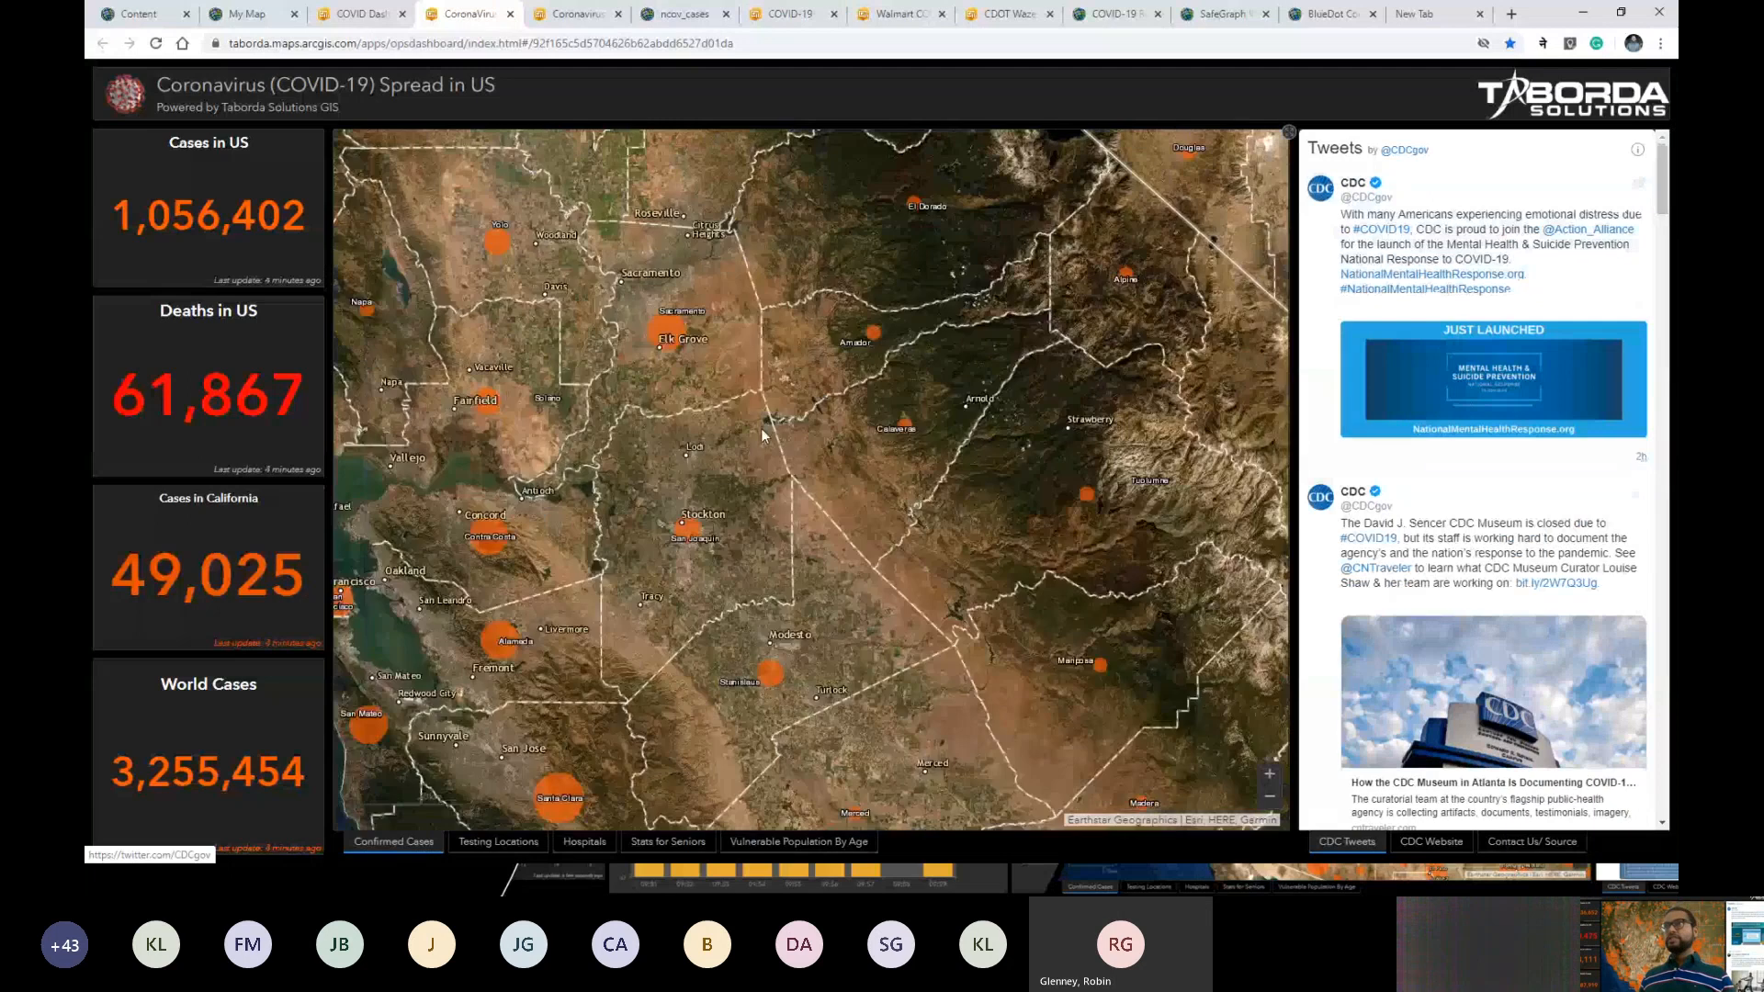
{"action": "scroll", "coordinate": [761, 430], "scroll_direction": "down", "scroll_amount": 2}
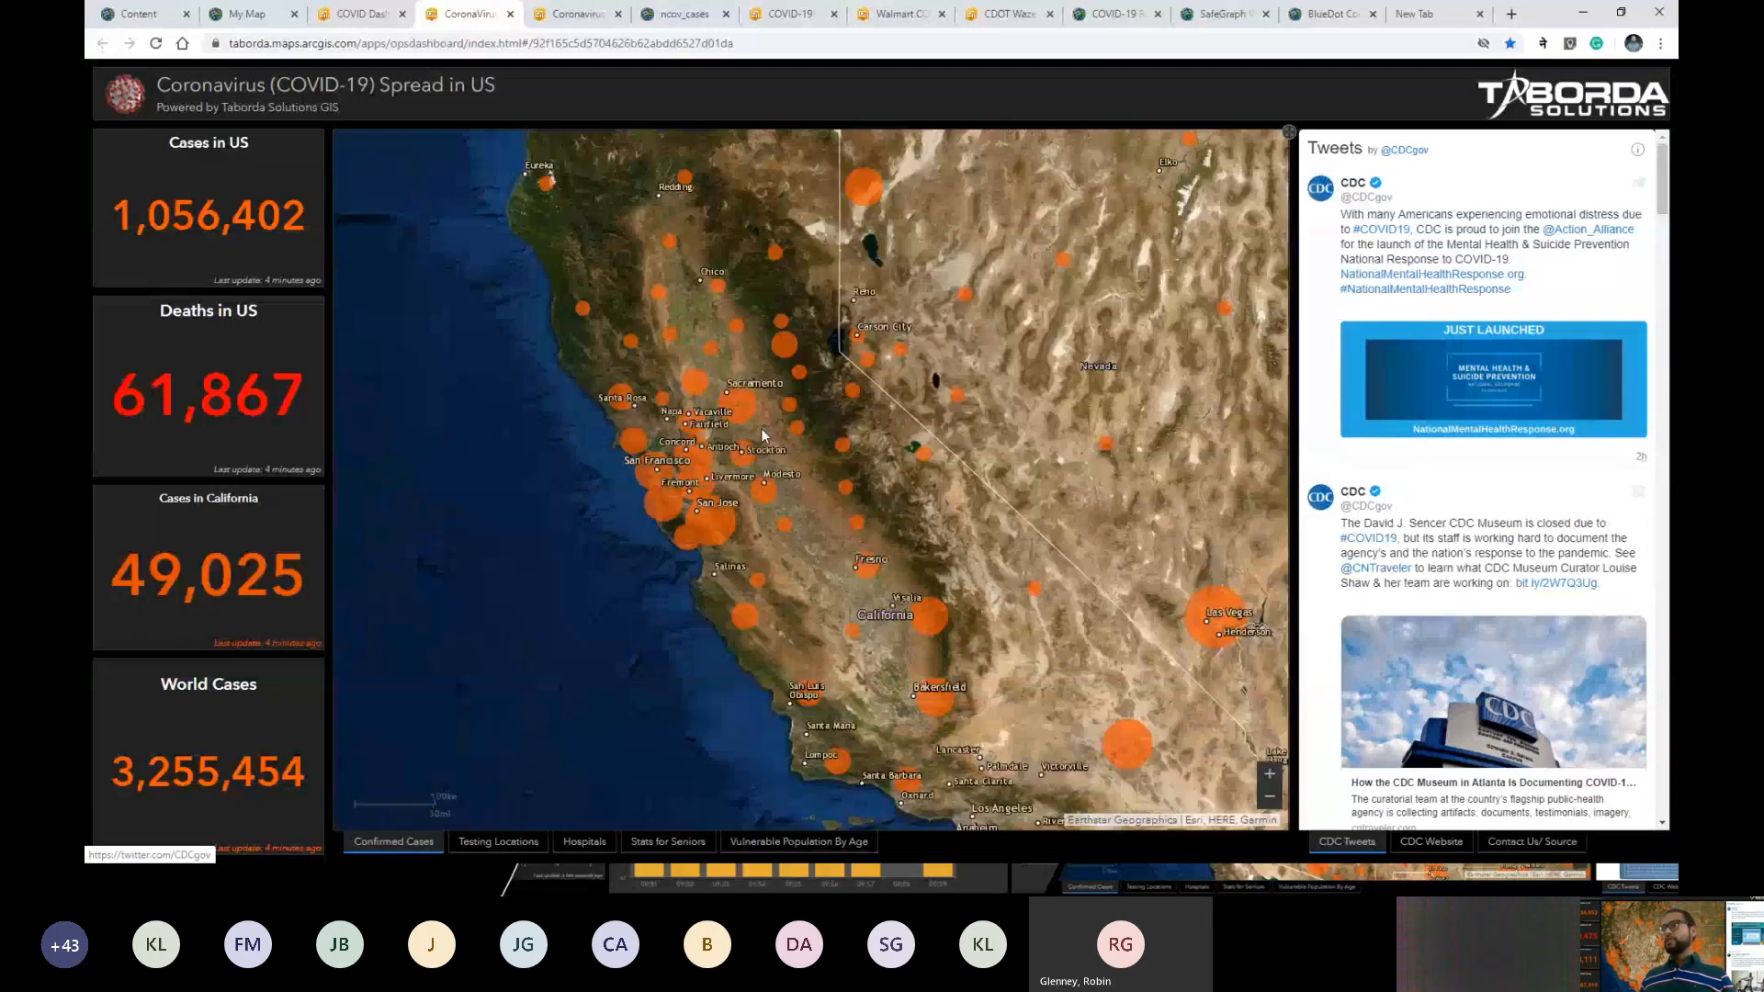
{"action": "left_click_drag", "start_coordinate": [763, 435], "coordinate": [581, 438]}
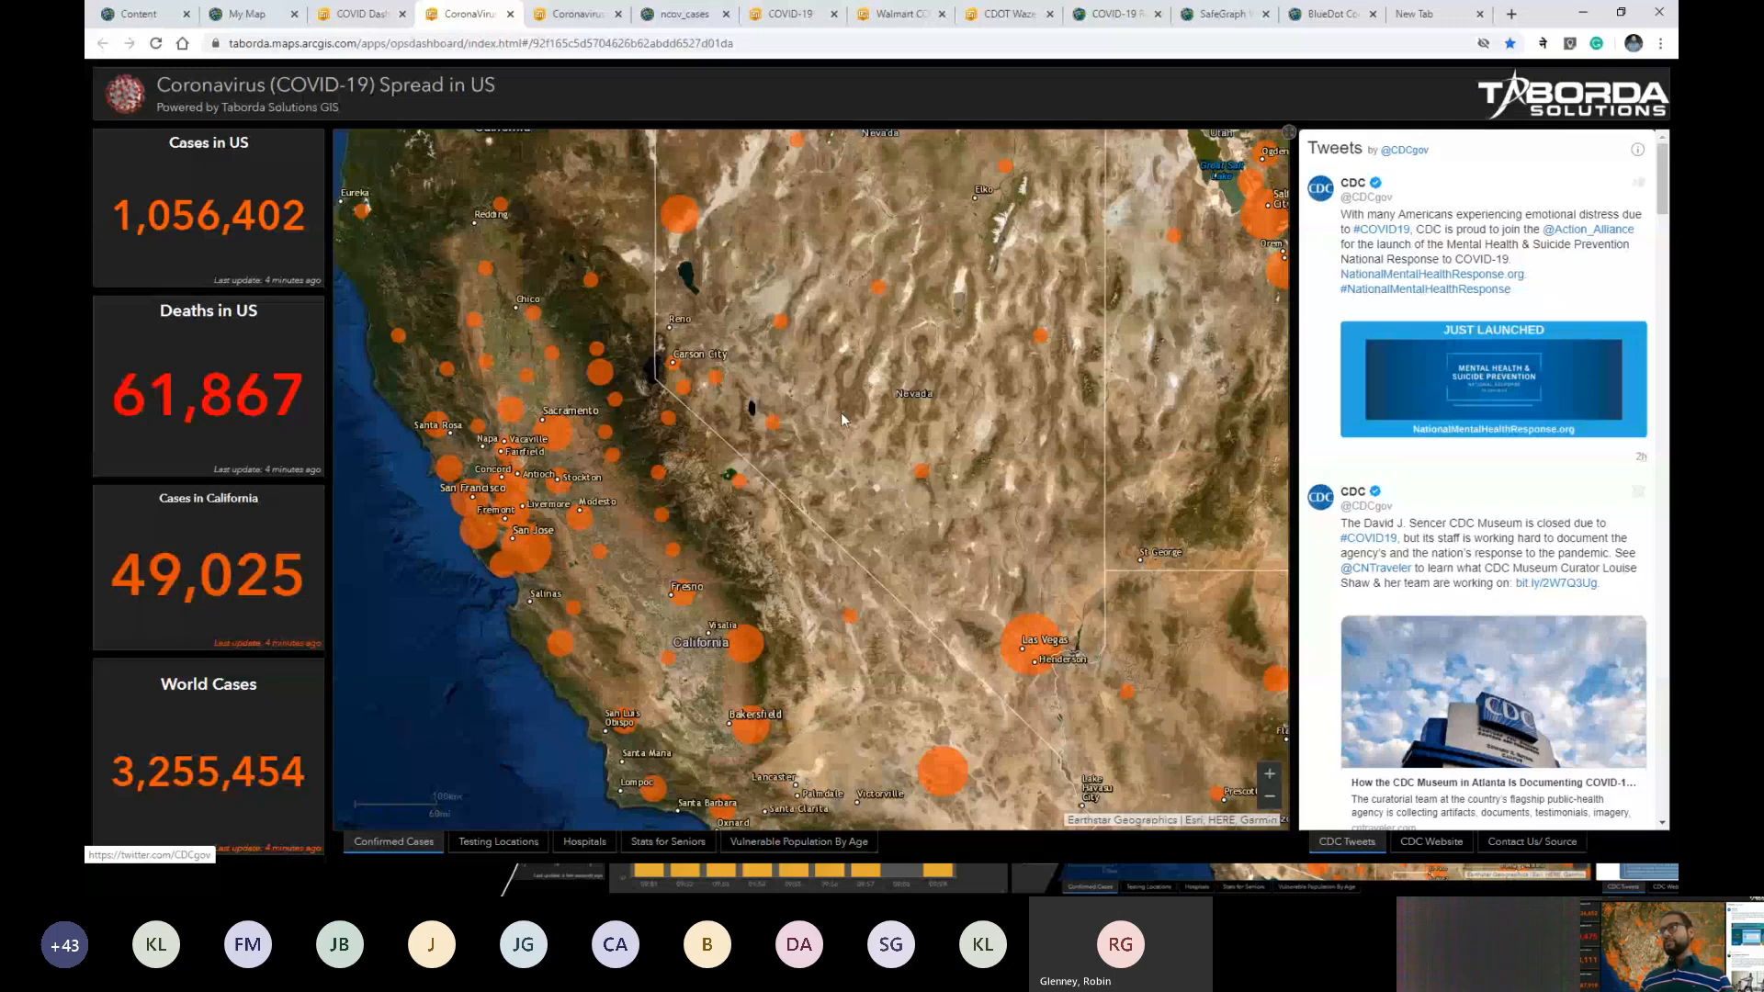
{"action": "scroll", "coordinate": [842, 415], "scroll_direction": "down", "scroll_amount": 1}
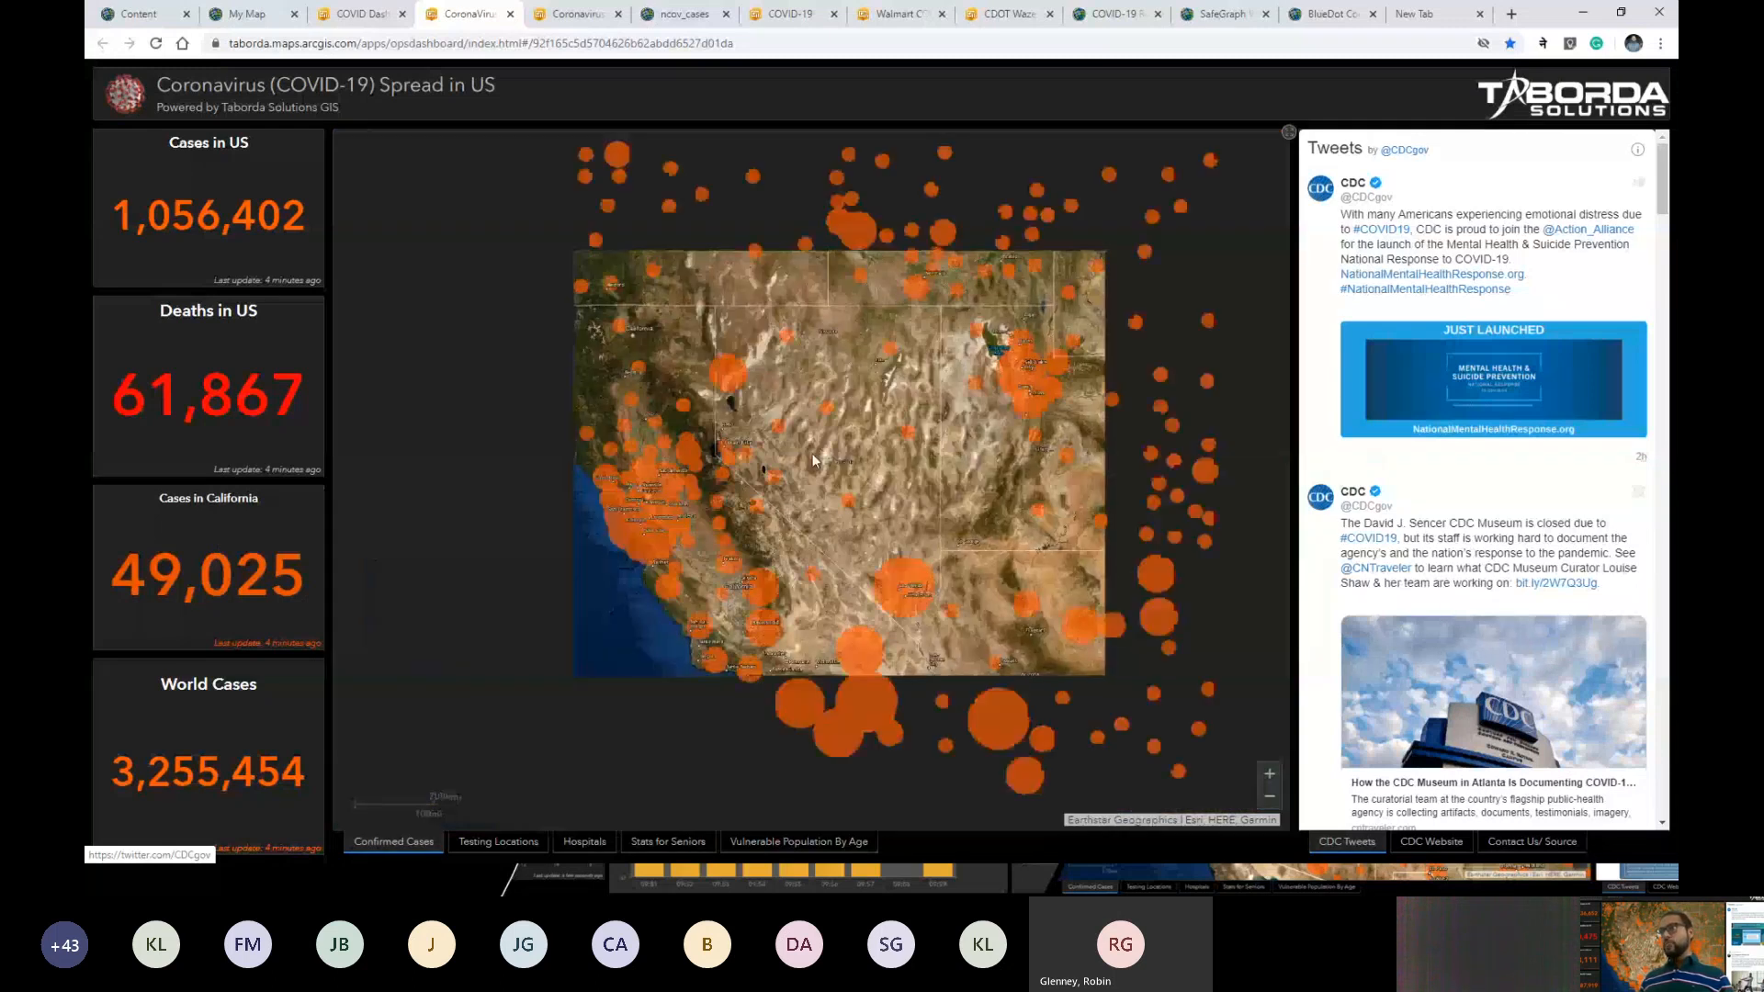
{"action": "scroll", "coordinate": [708, 516], "scroll_direction": "up", "scroll_amount": 1}
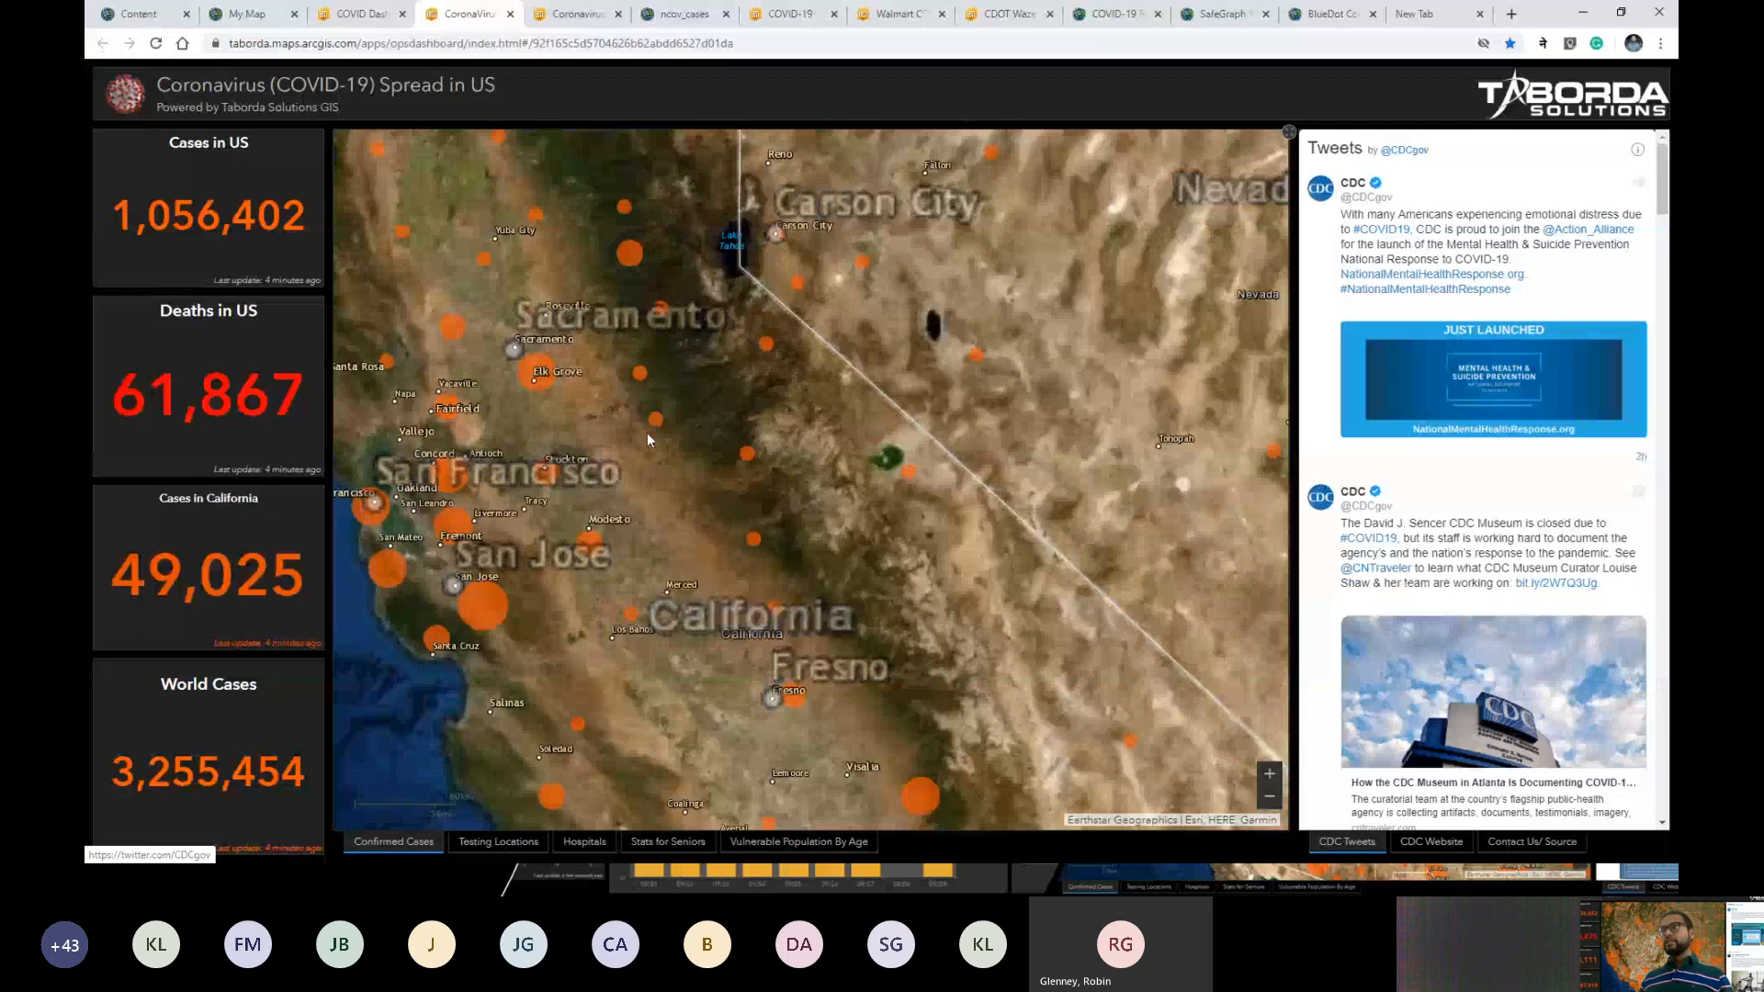
{"action": "left_click", "coordinate": [646, 439]}
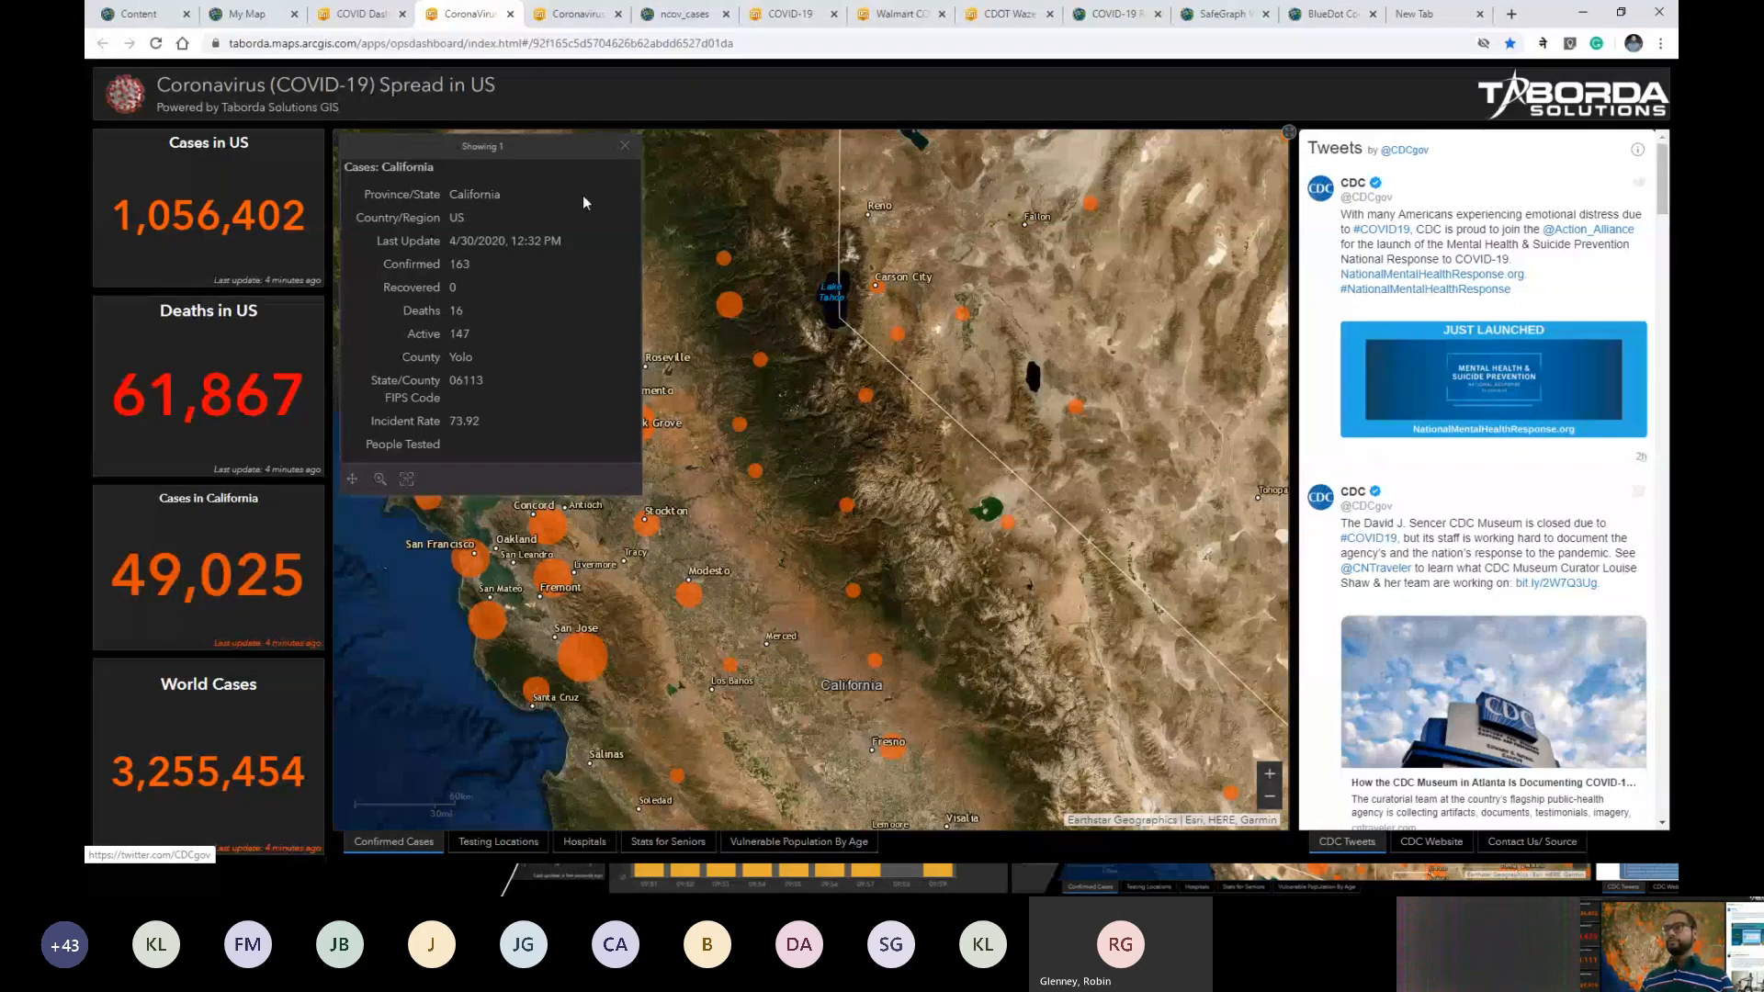
{"action": "left_click", "coordinate": [624, 146]}
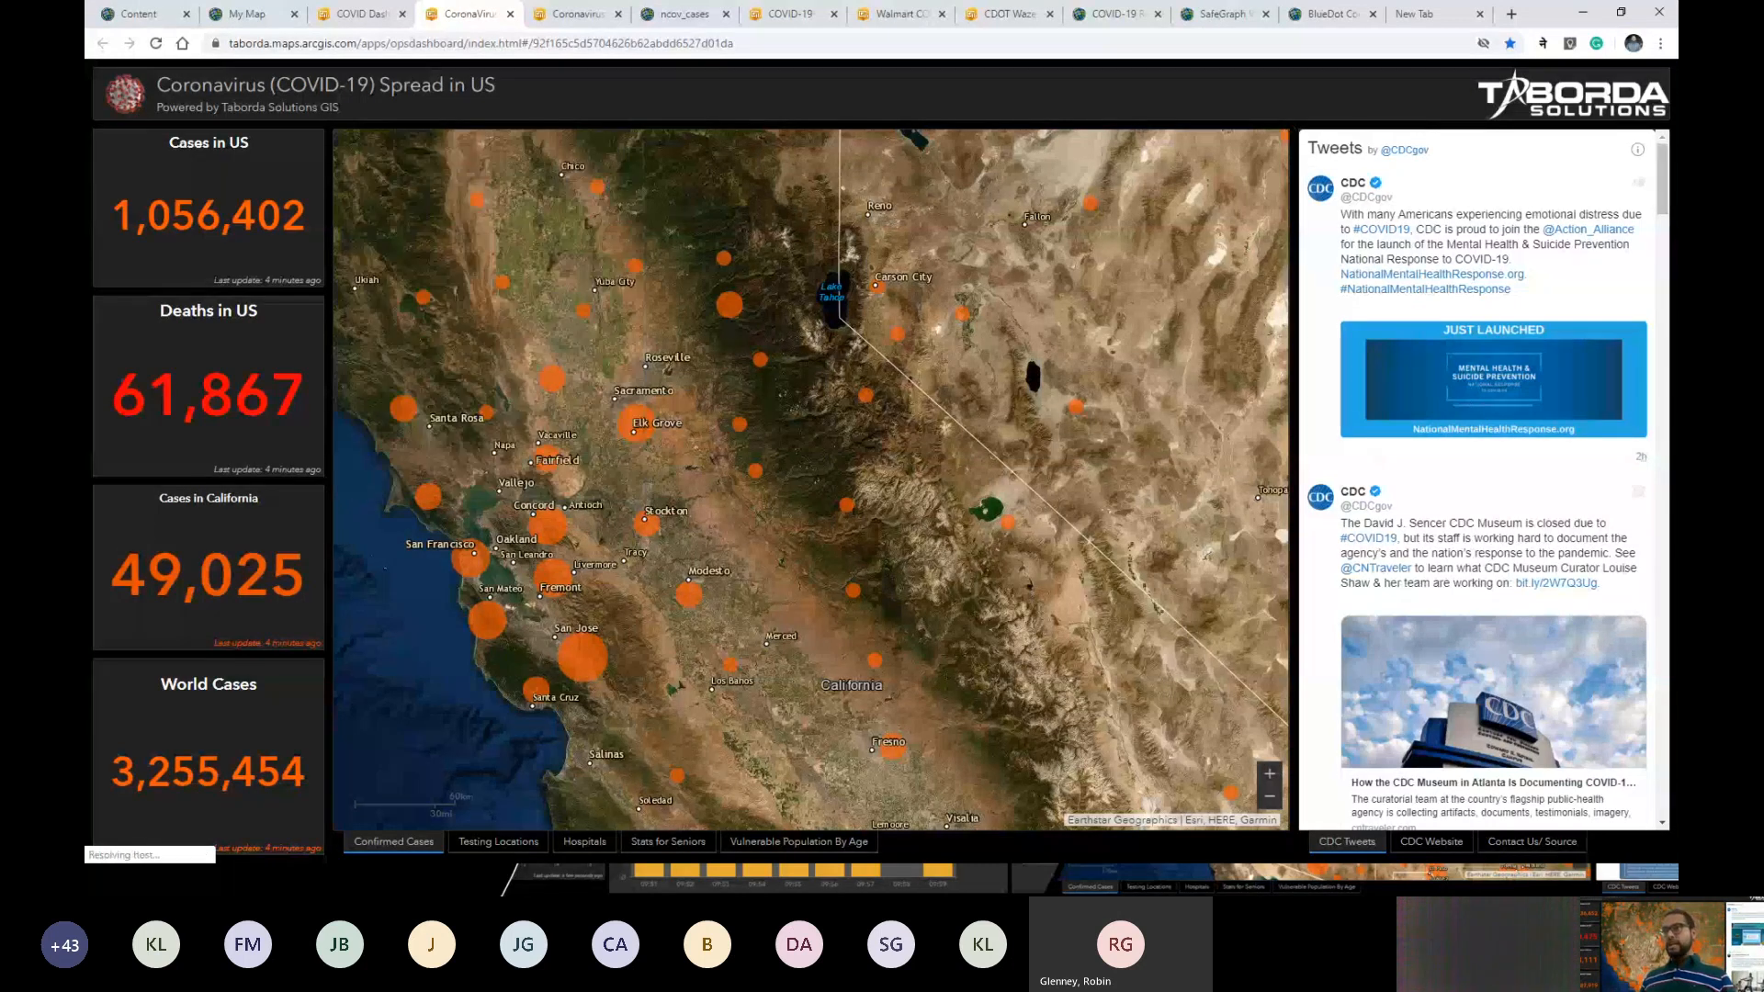
Show the Testing Locations map and read the details of the Banner Health Medical Center testing site in Susanville.
{"action": "left_click", "coordinate": [486, 846]}
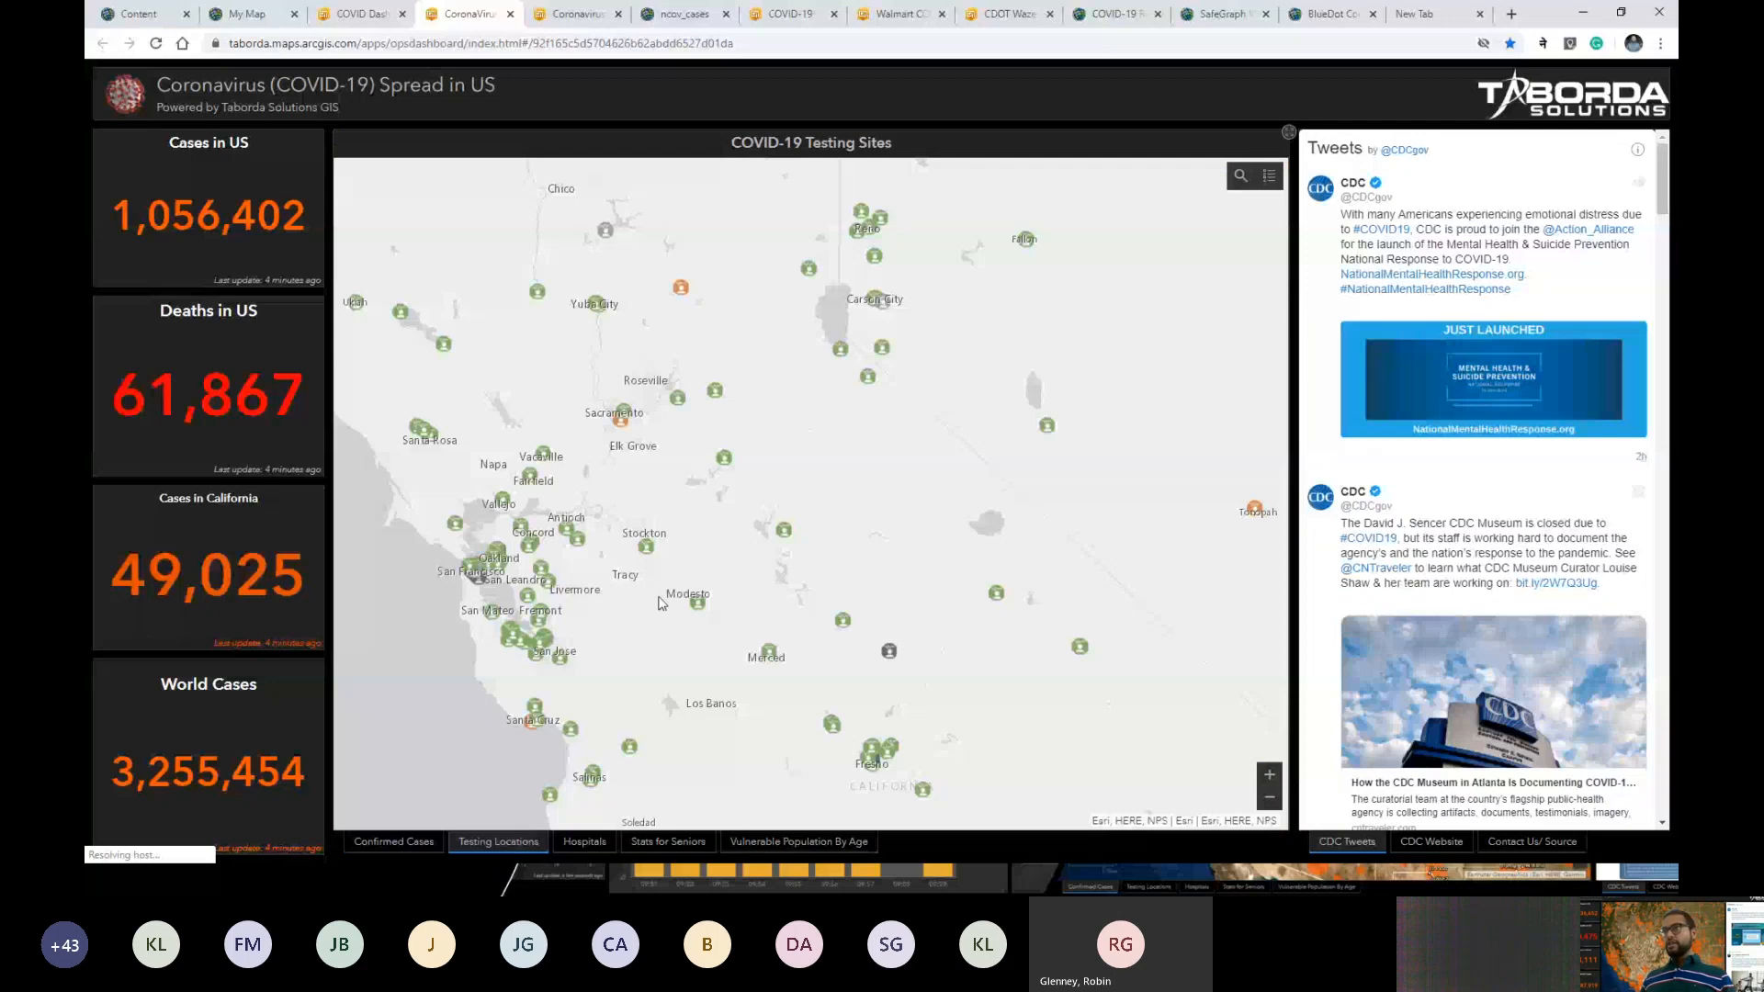
{"action": "left_click_drag", "start_coordinate": [787, 459], "coordinate": [826, 494]}
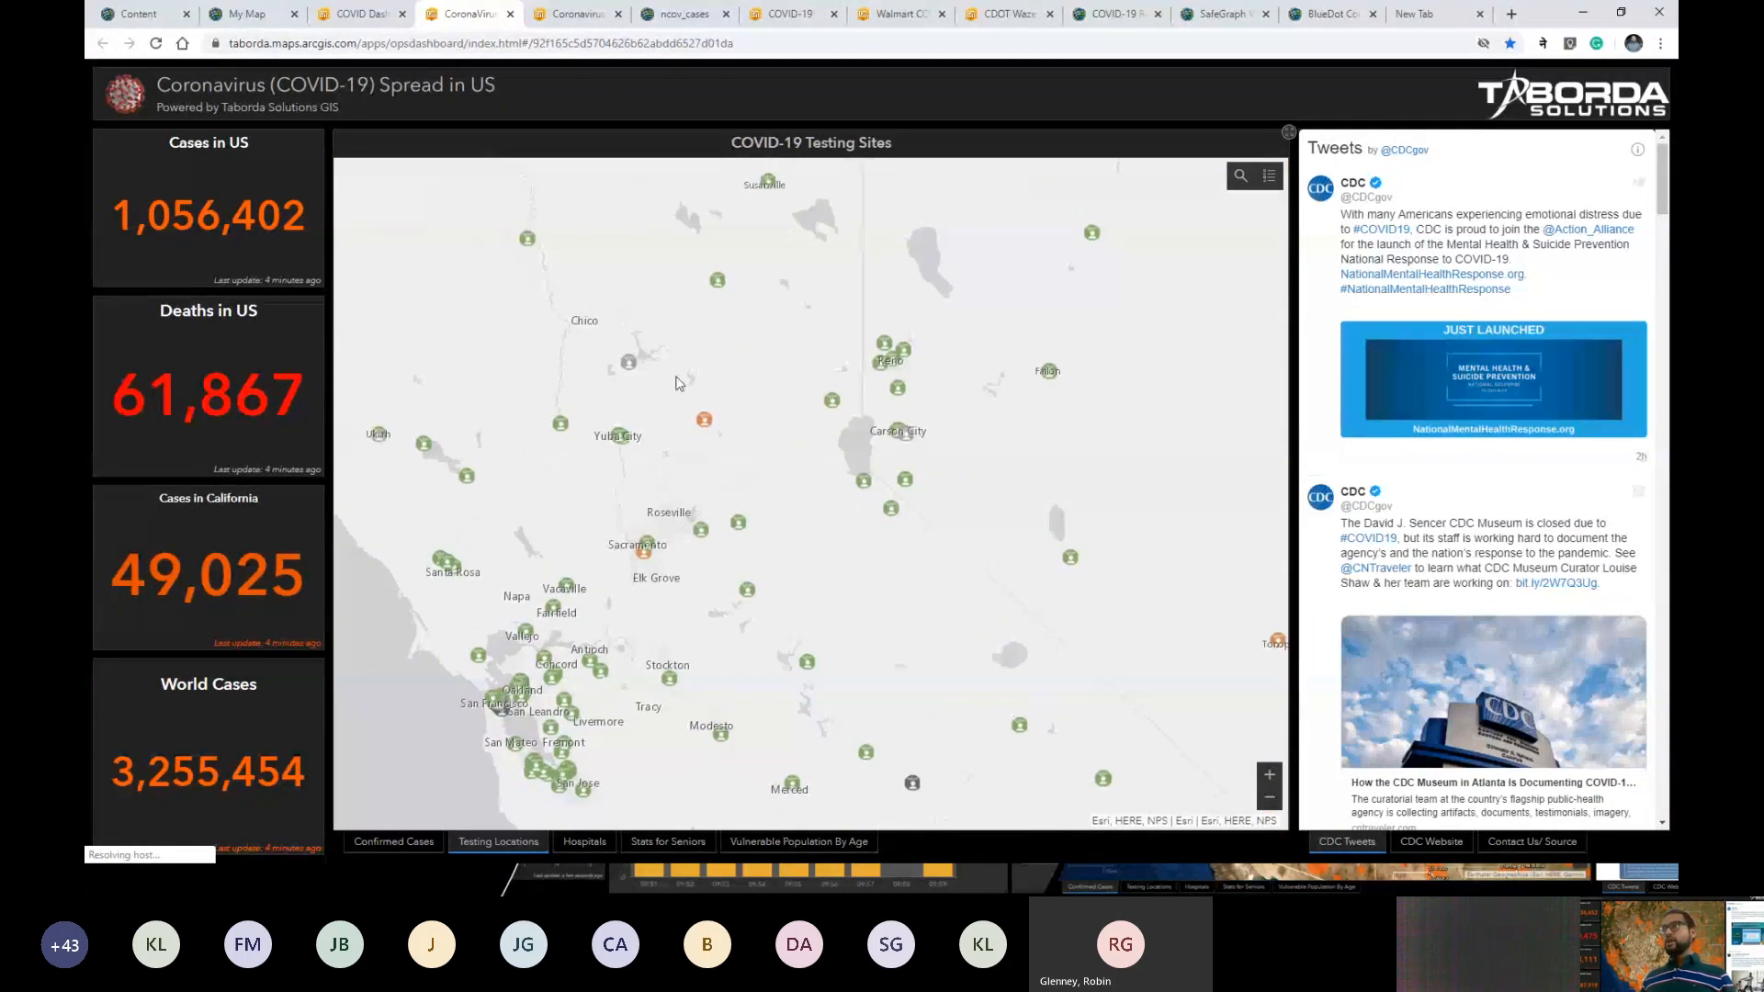
{"action": "left_click_drag", "start_coordinate": [679, 388], "coordinate": [712, 649]}
{"action": "scroll", "coordinate": [824, 389], "scroll_direction": "down", "scroll_amount": 1}
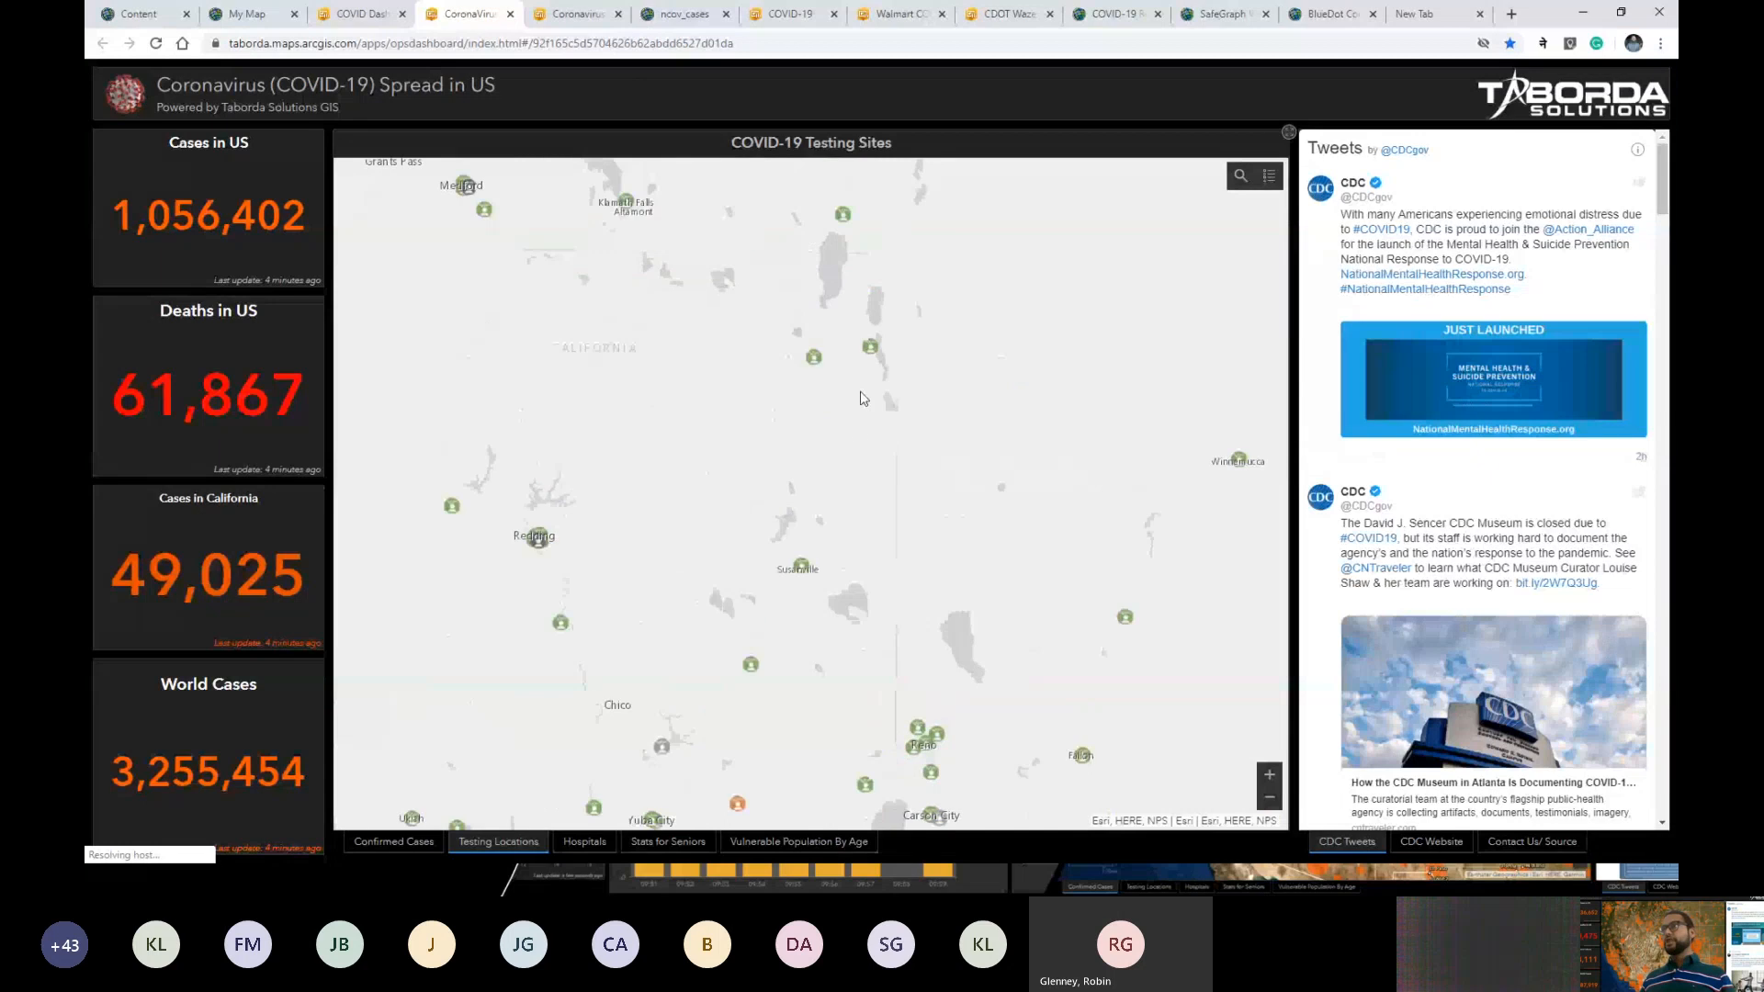
{"action": "left_click_drag", "start_coordinate": [709, 375], "coordinate": [563, 339]}
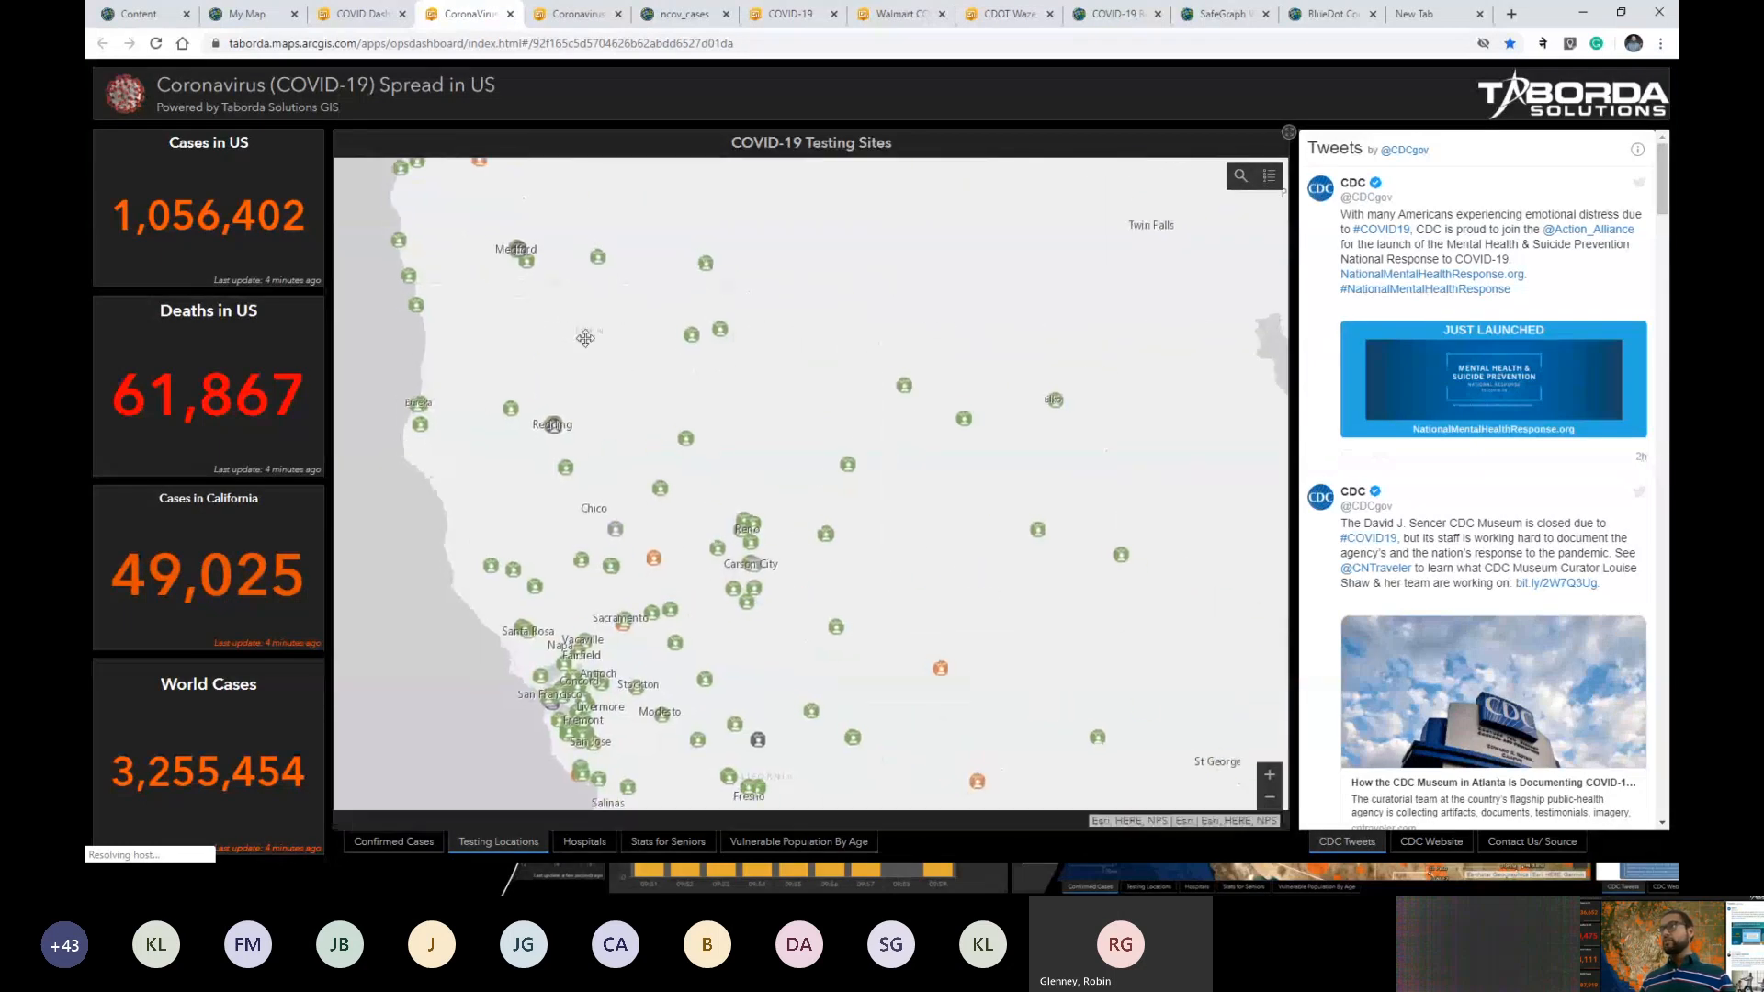
{"action": "left_click_drag", "start_coordinate": [1033, 604], "coordinate": [930, 442]}
{"action": "left_click_drag", "start_coordinate": [1064, 508], "coordinate": [964, 640]}
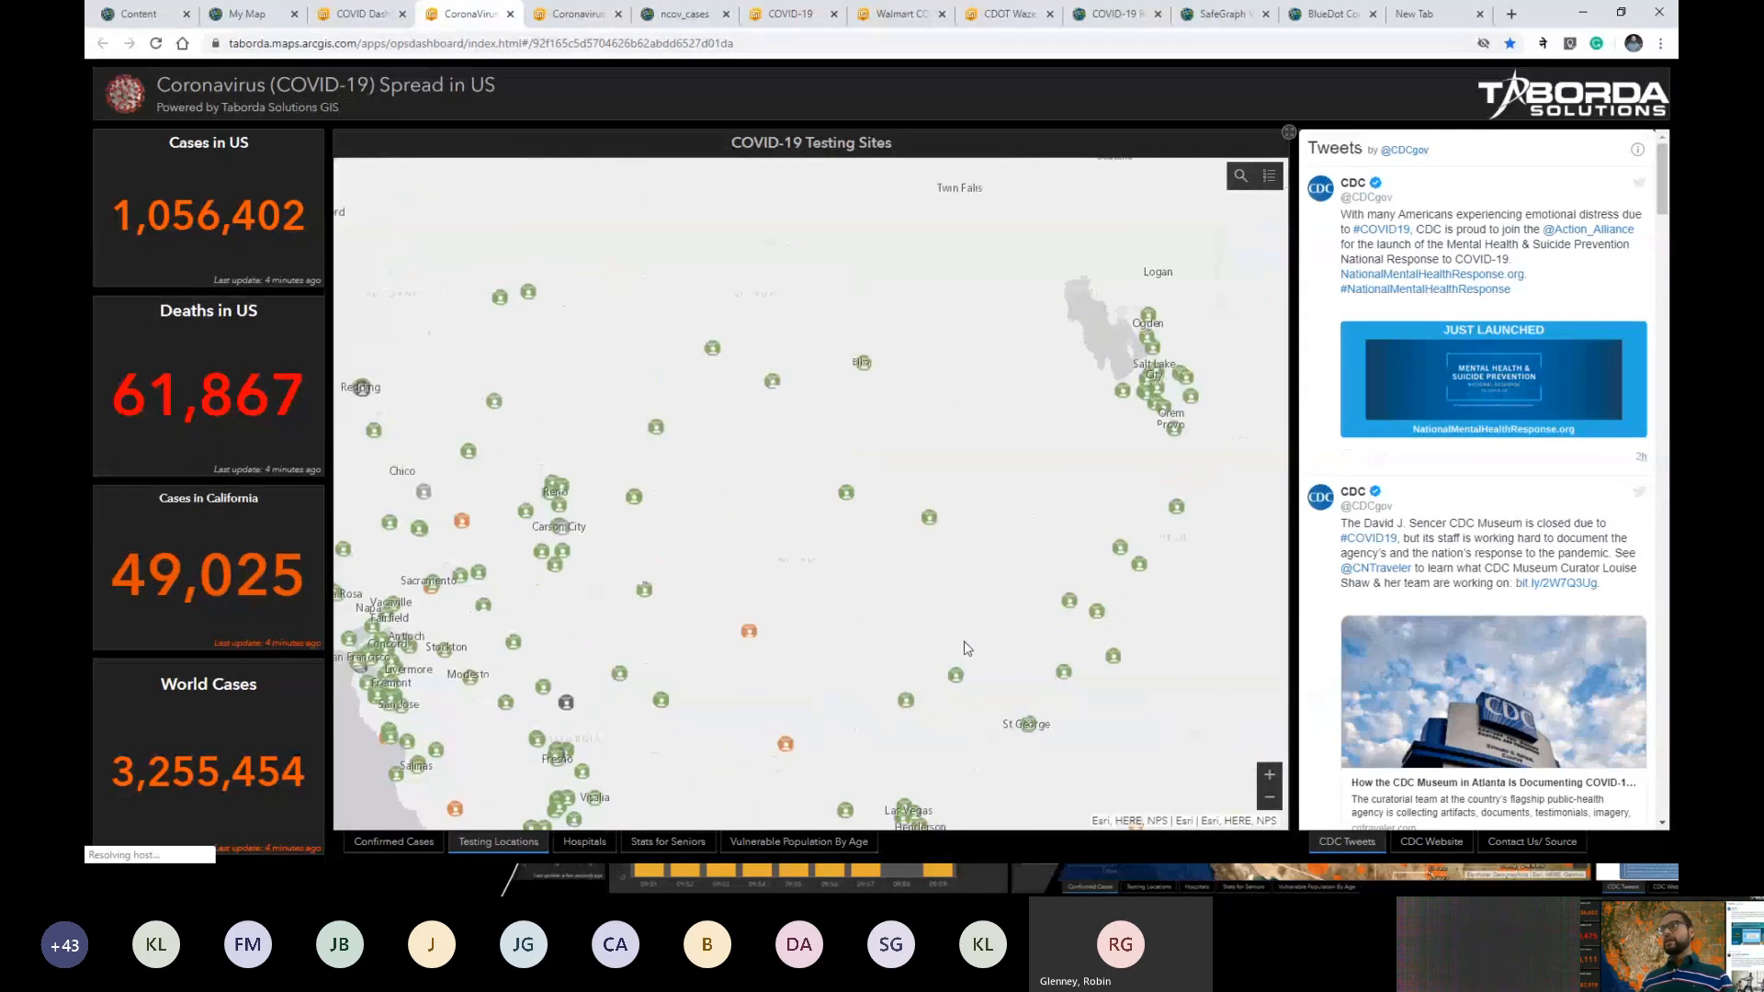
{"action": "left_click_drag", "start_coordinate": [719, 452], "coordinate": [861, 523]}
{"action": "scroll", "coordinate": [626, 474], "scroll_direction": "up", "scroll_amount": 1}
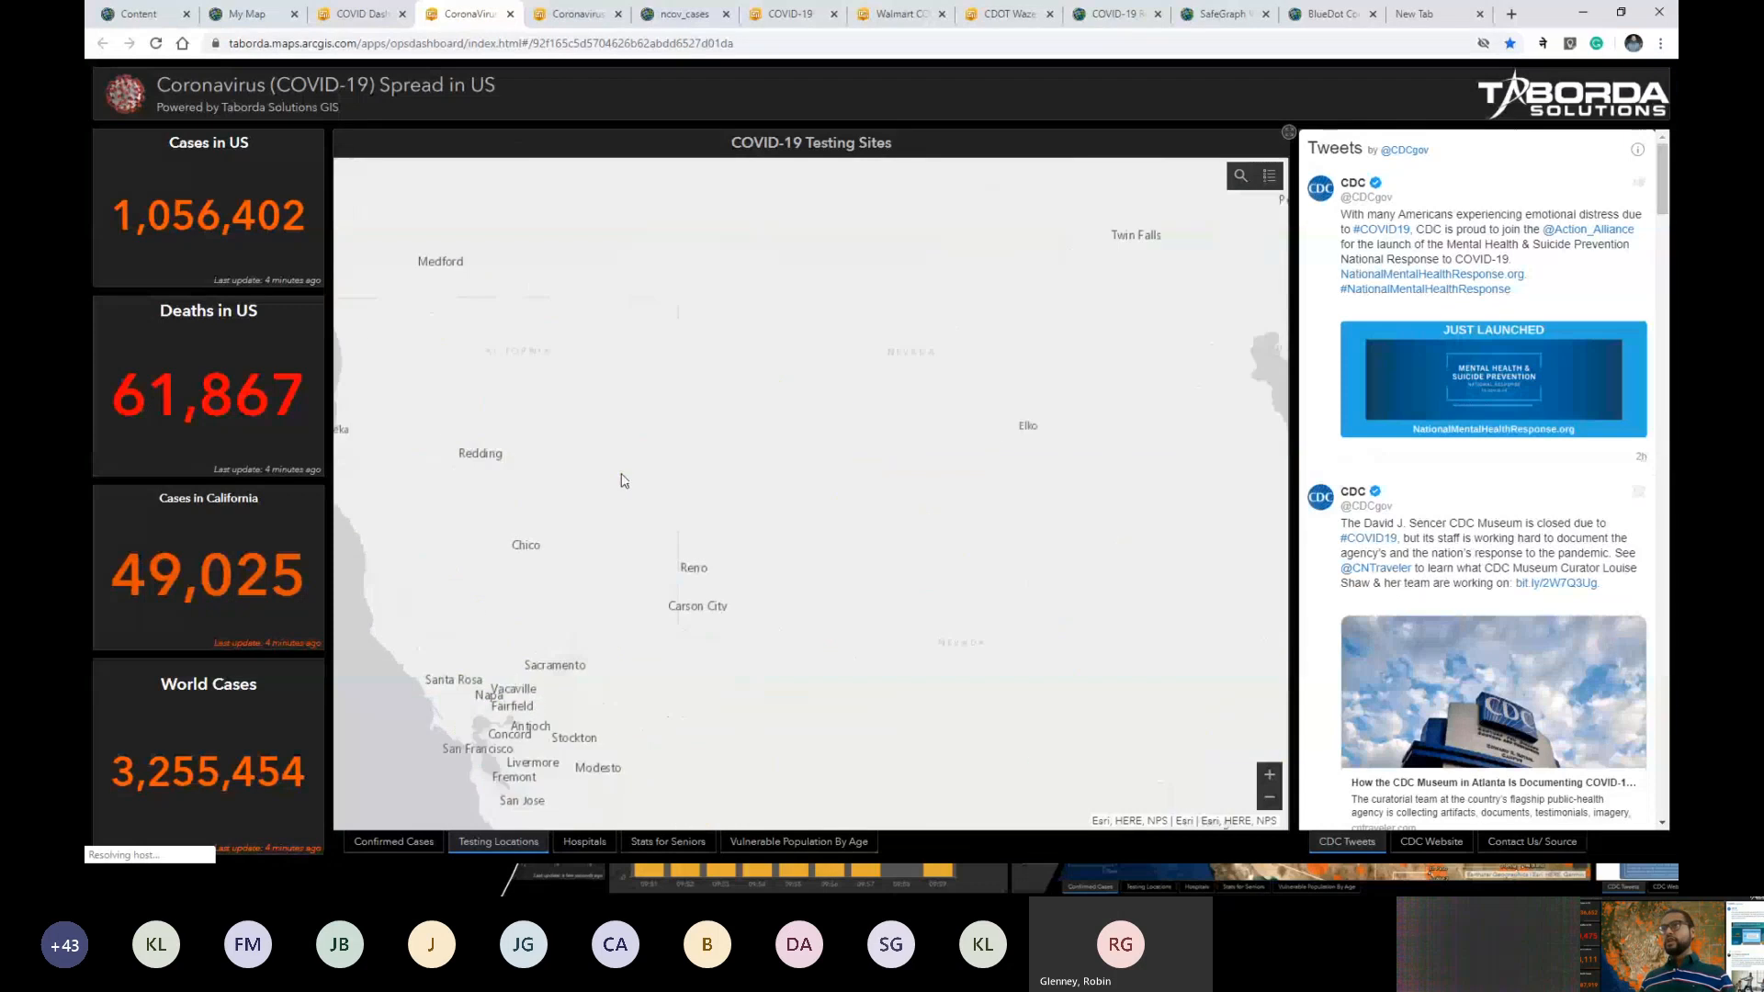
{"action": "left_click", "coordinate": [630, 466]}
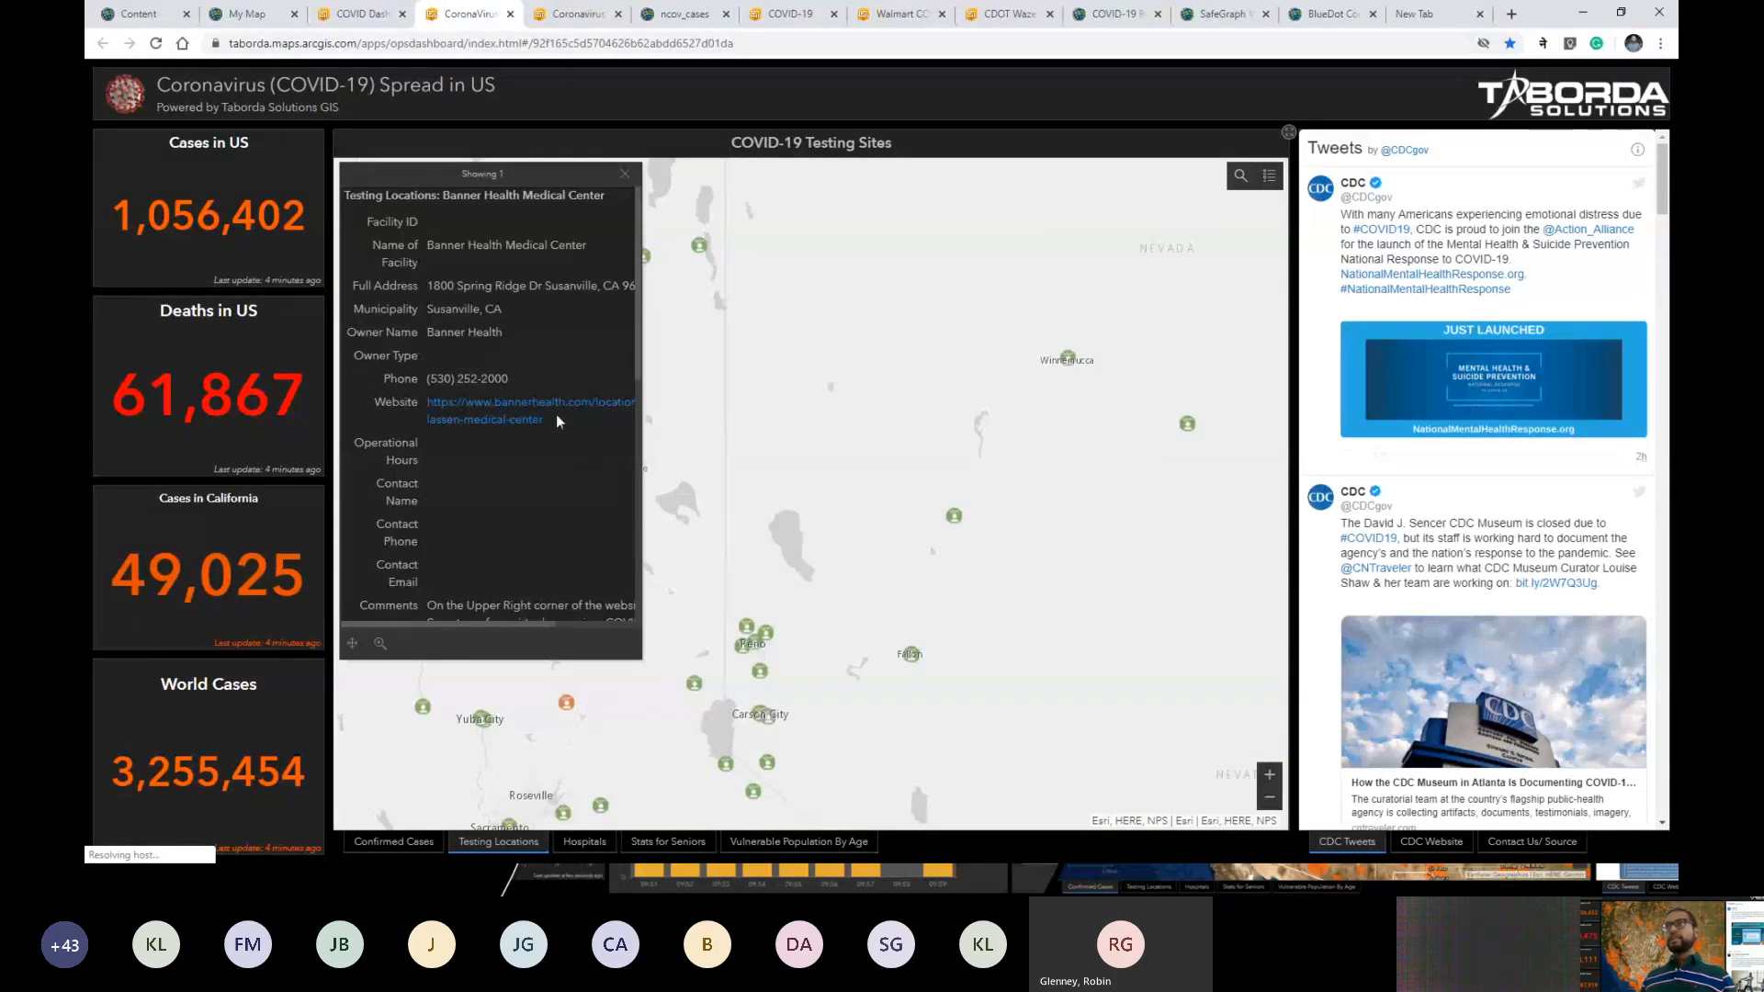
{"action": "scroll", "coordinate": [535, 309], "scroll_direction": "down", "scroll_amount": 6}
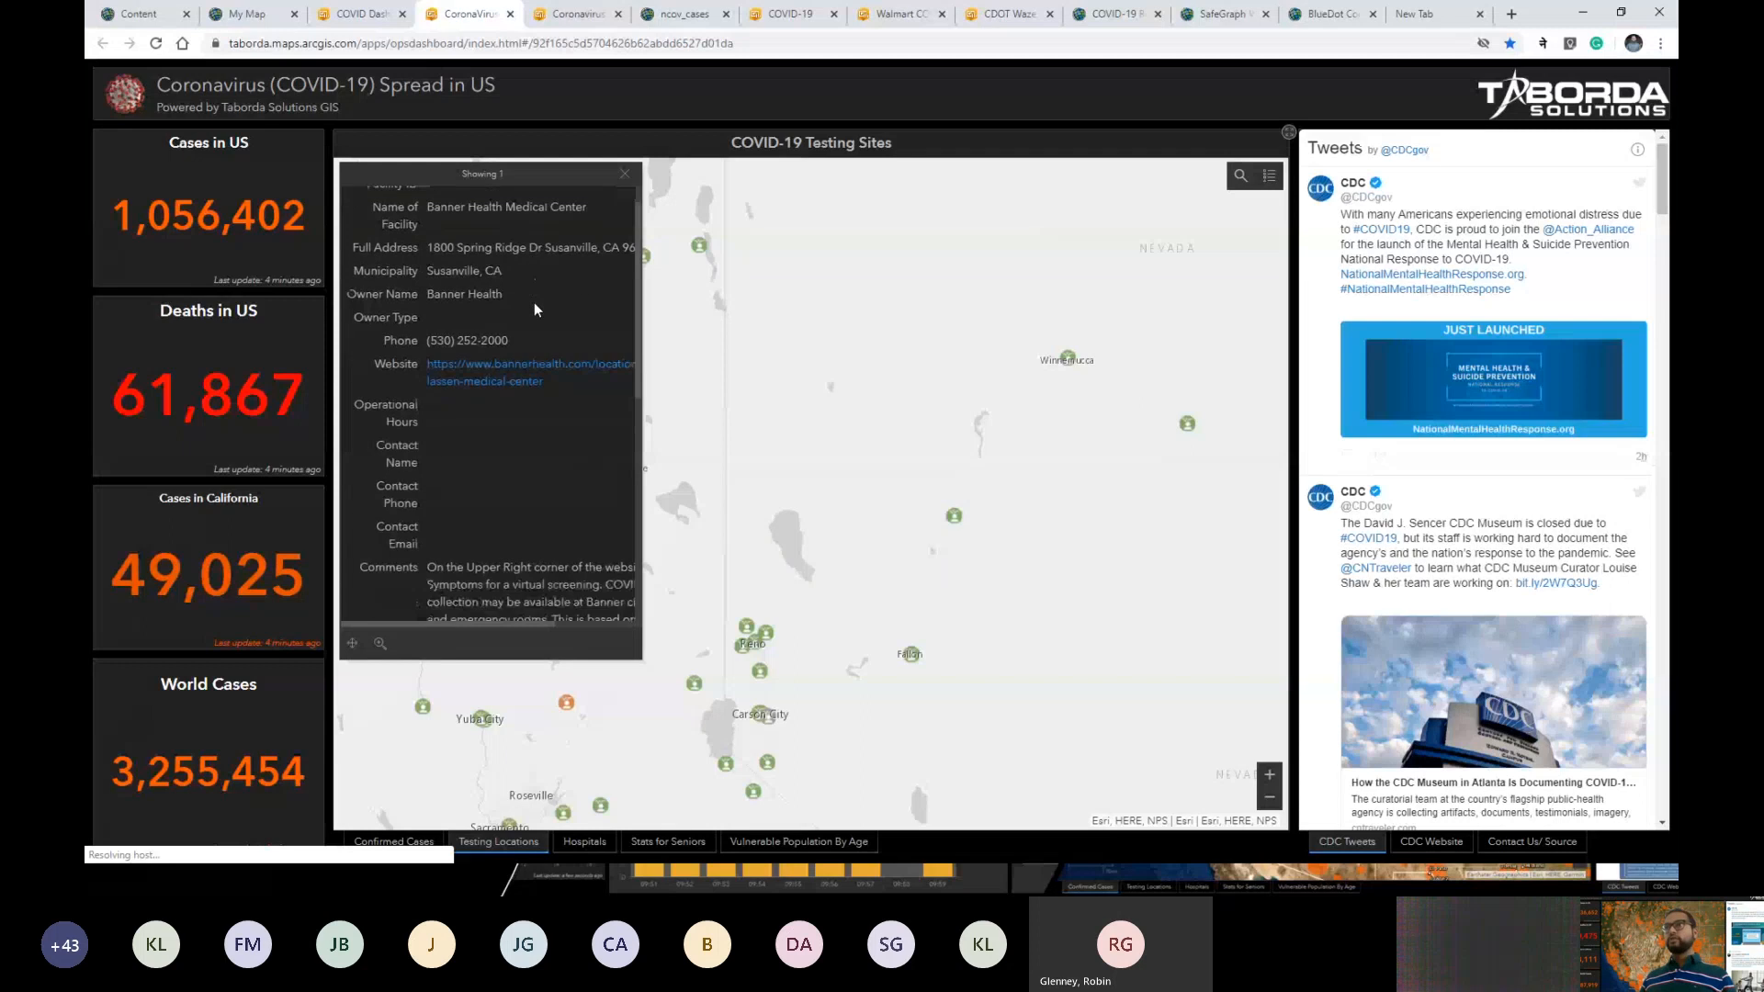
{"action": "left_click", "coordinate": [624, 175]}
Examine the COVID-19 testing sites across Northern California, down to the Redding area.
{"action": "left_click_drag", "start_coordinate": [668, 355], "coordinate": [697, 334]}
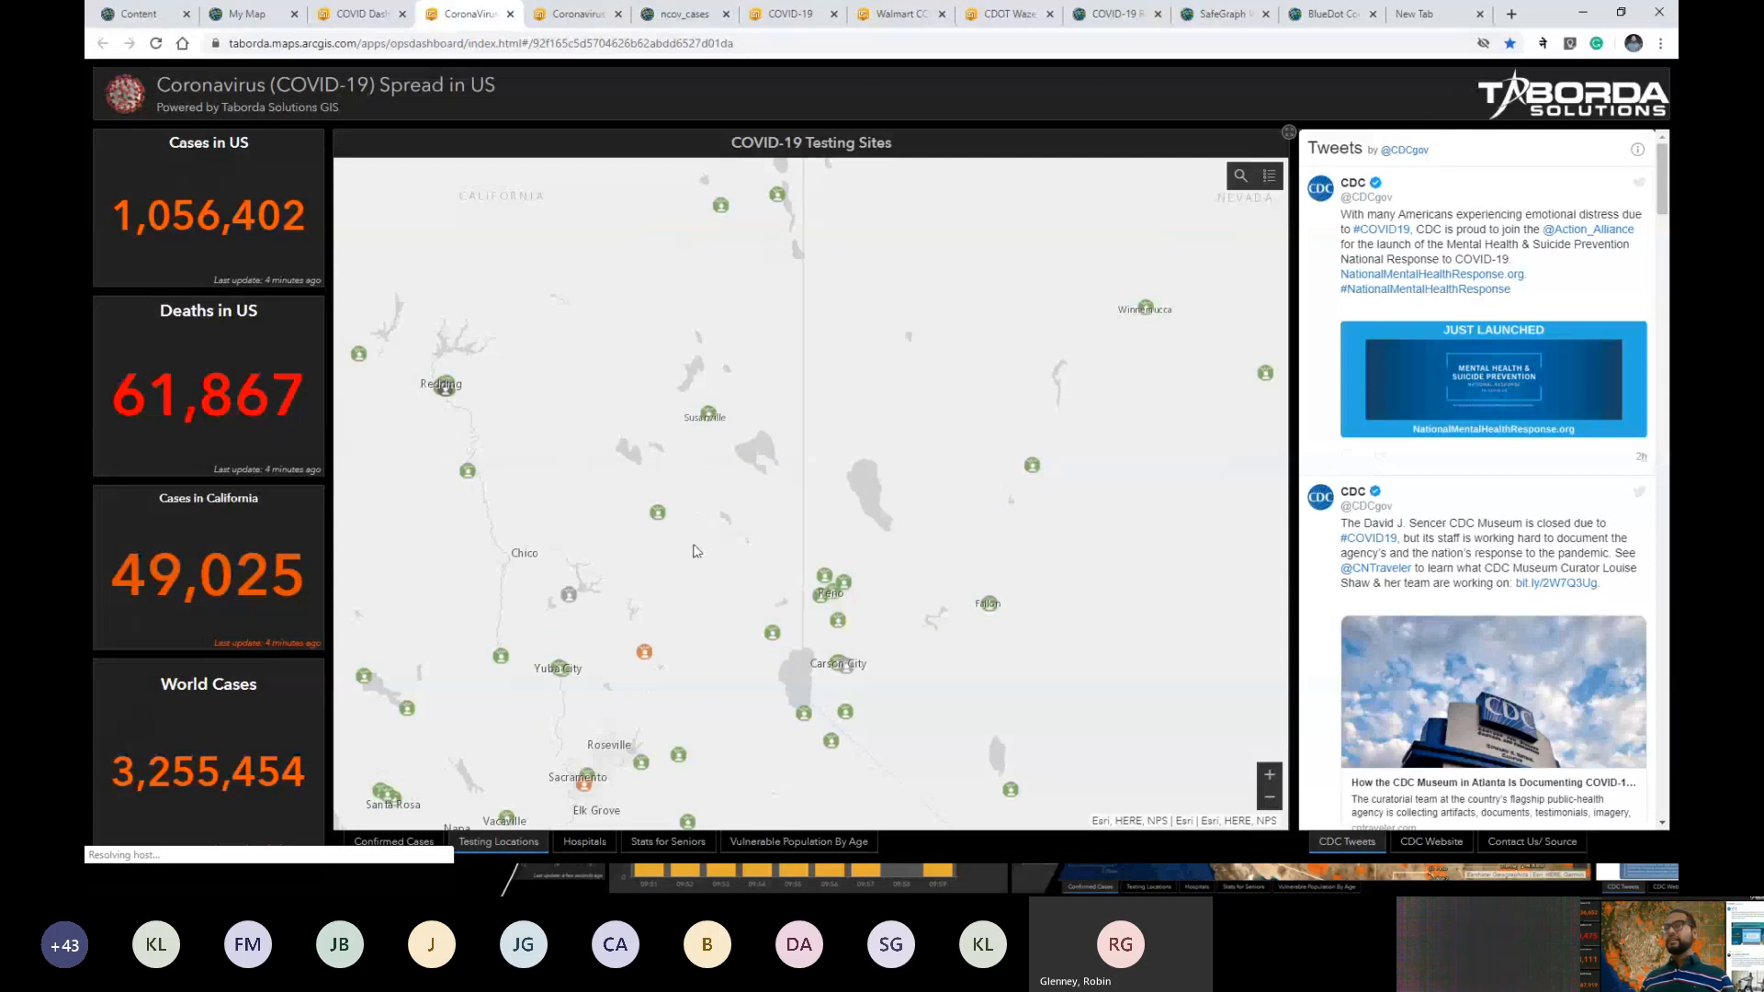
{"action": "scroll", "coordinate": [511, 595], "scroll_direction": "down", "scroll_amount": 2}
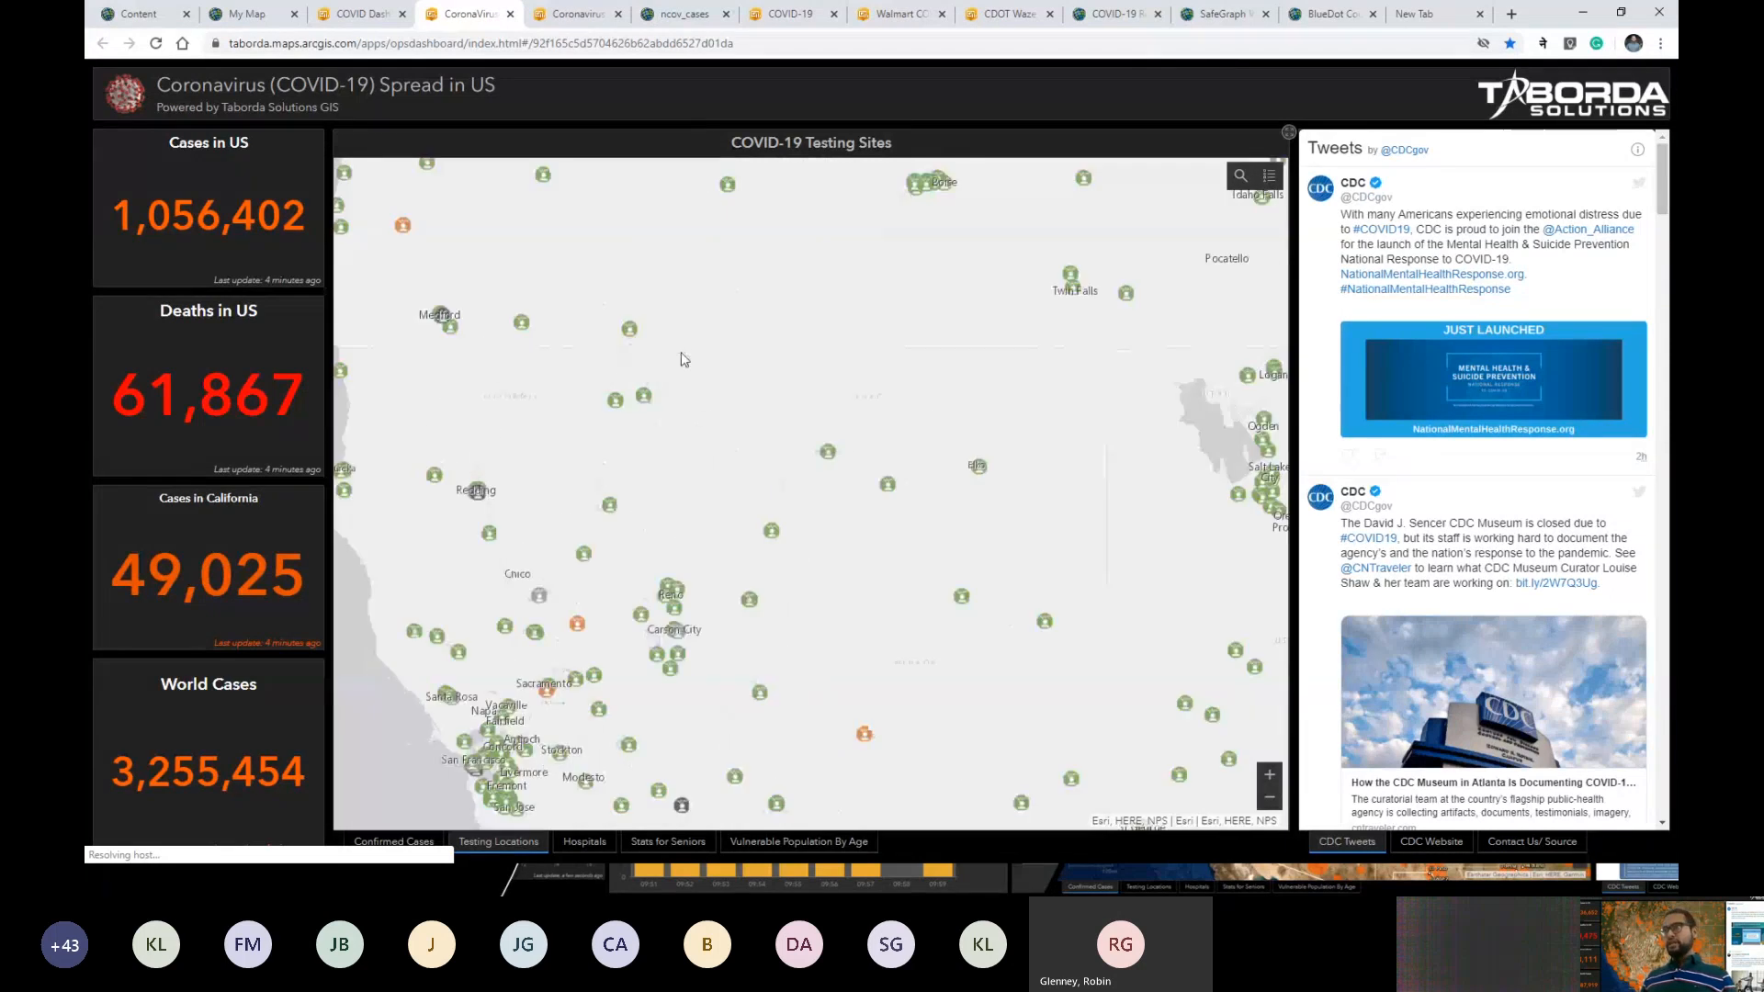
{"action": "left_click_drag", "start_coordinate": [680, 357], "coordinate": [951, 601]}
{"action": "left_click_drag", "start_coordinate": [898, 469], "coordinate": [848, 314]}
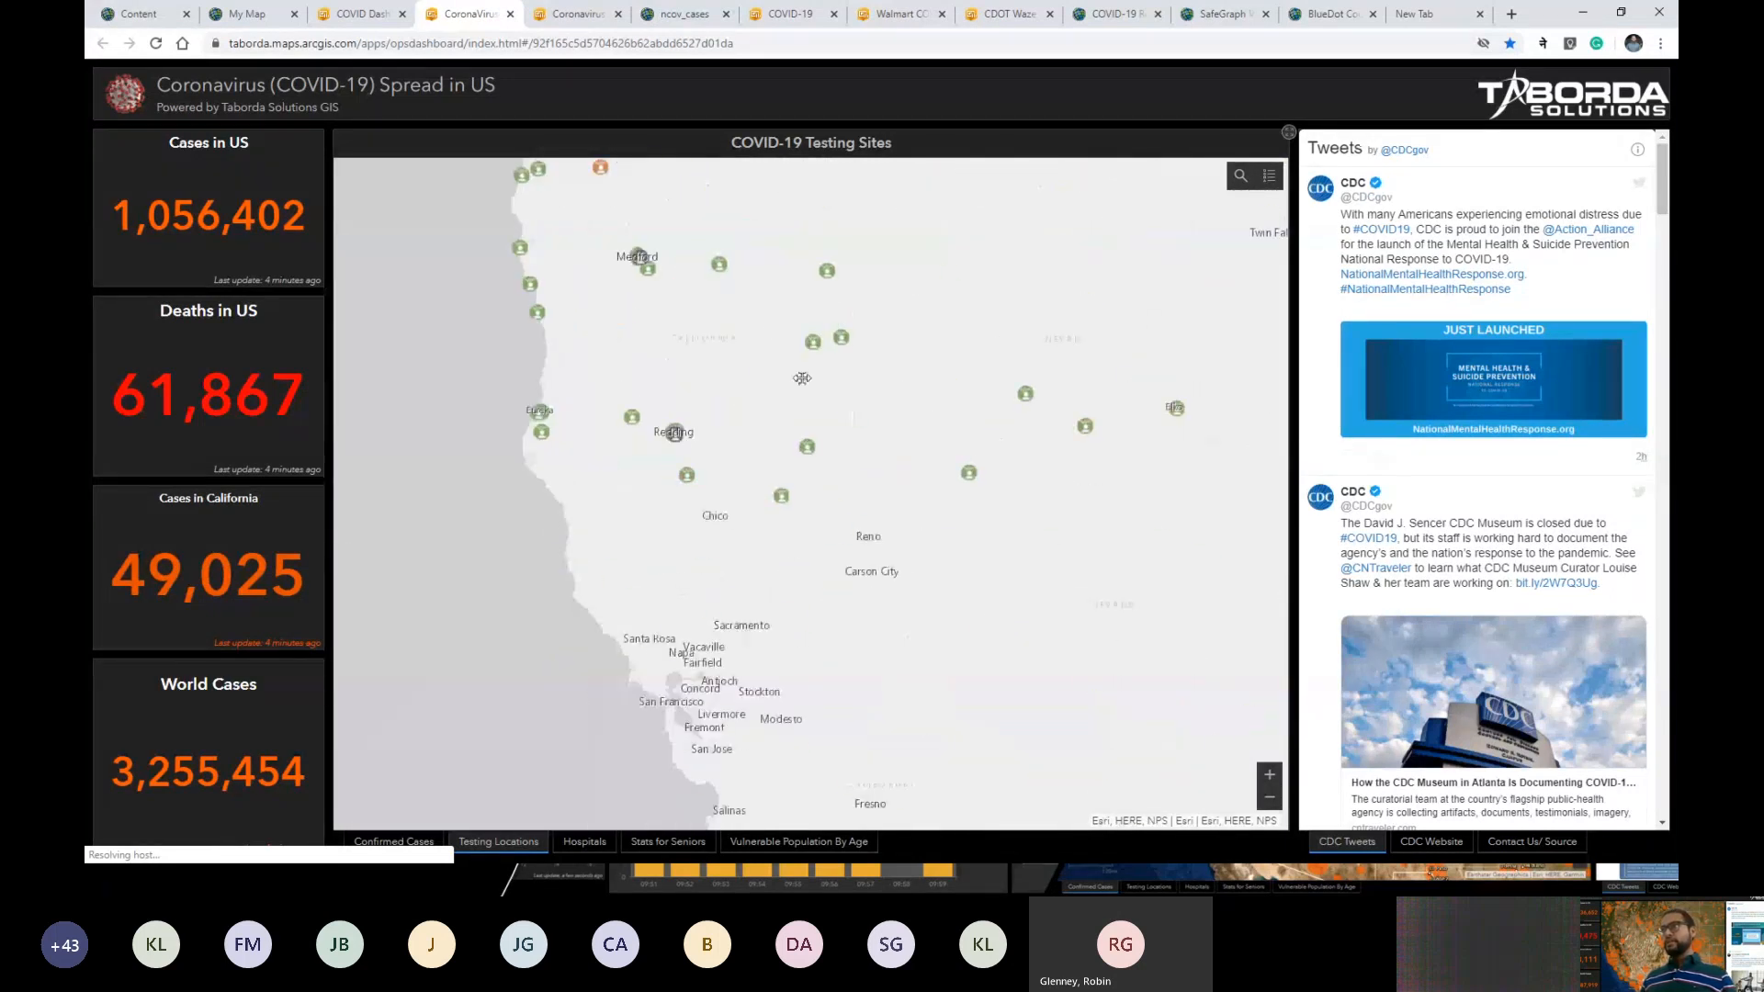
{"action": "scroll", "coordinate": [708, 624], "scroll_direction": "up", "scroll_amount": 2}
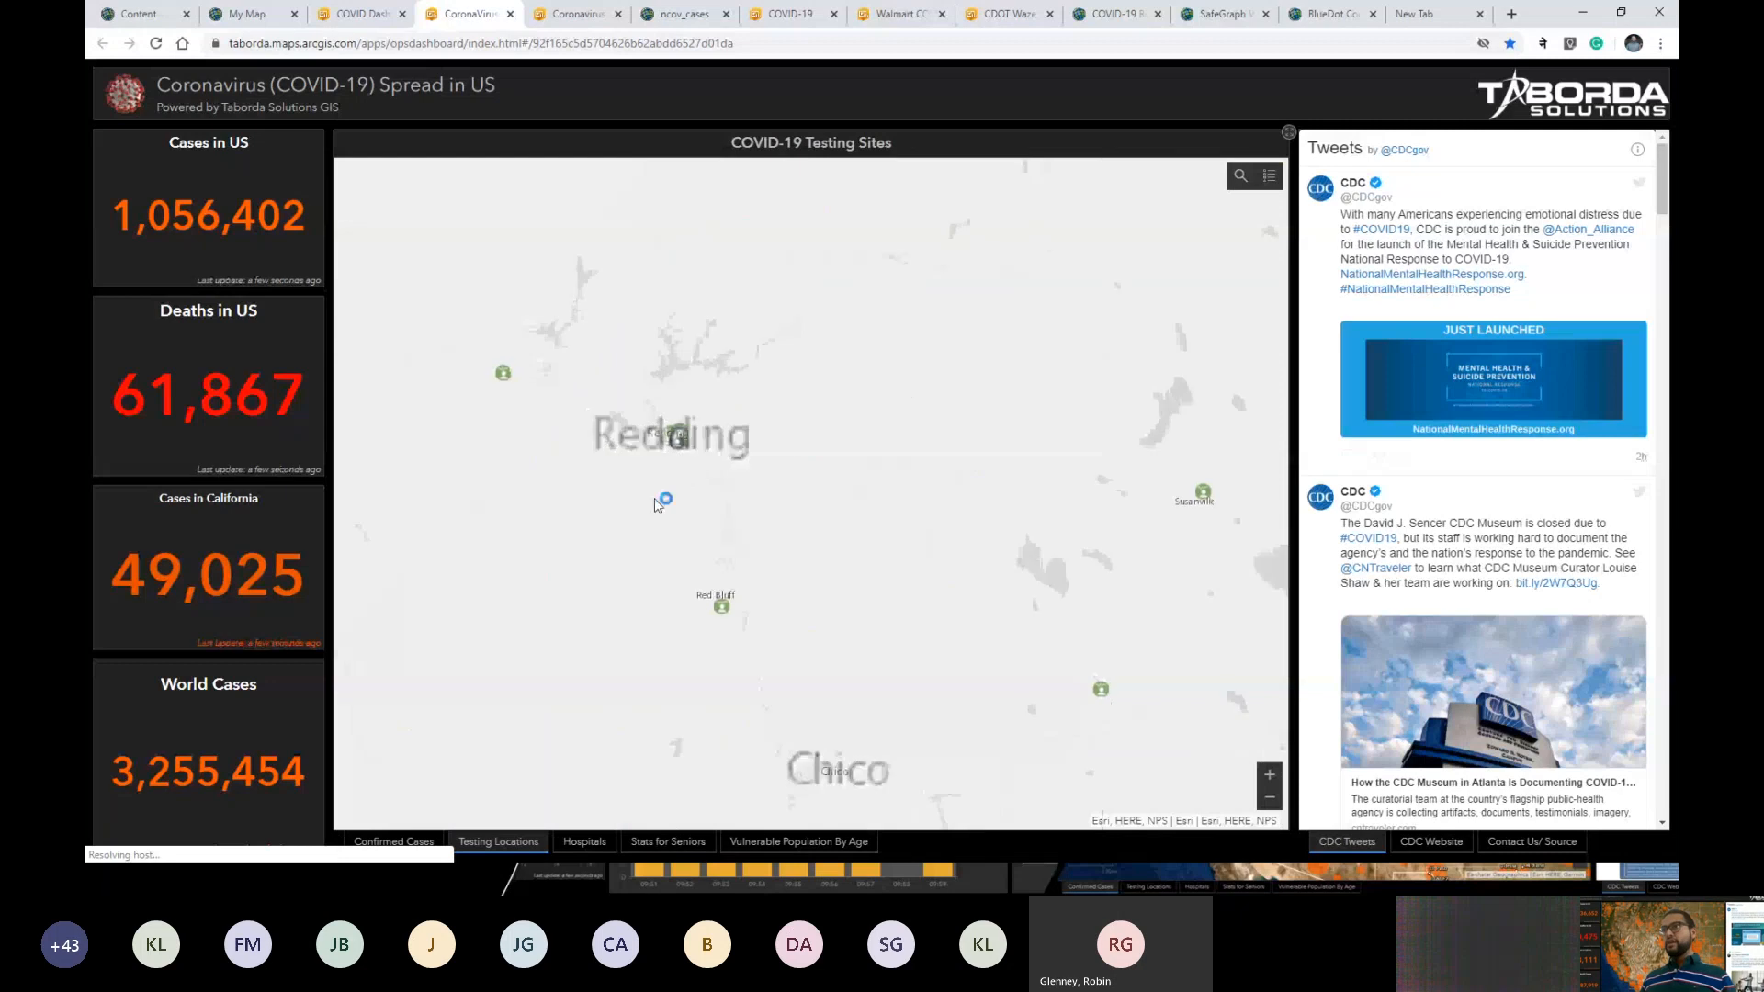
{"action": "scroll", "coordinate": [790, 478], "scroll_direction": "up", "scroll_amount": 2}
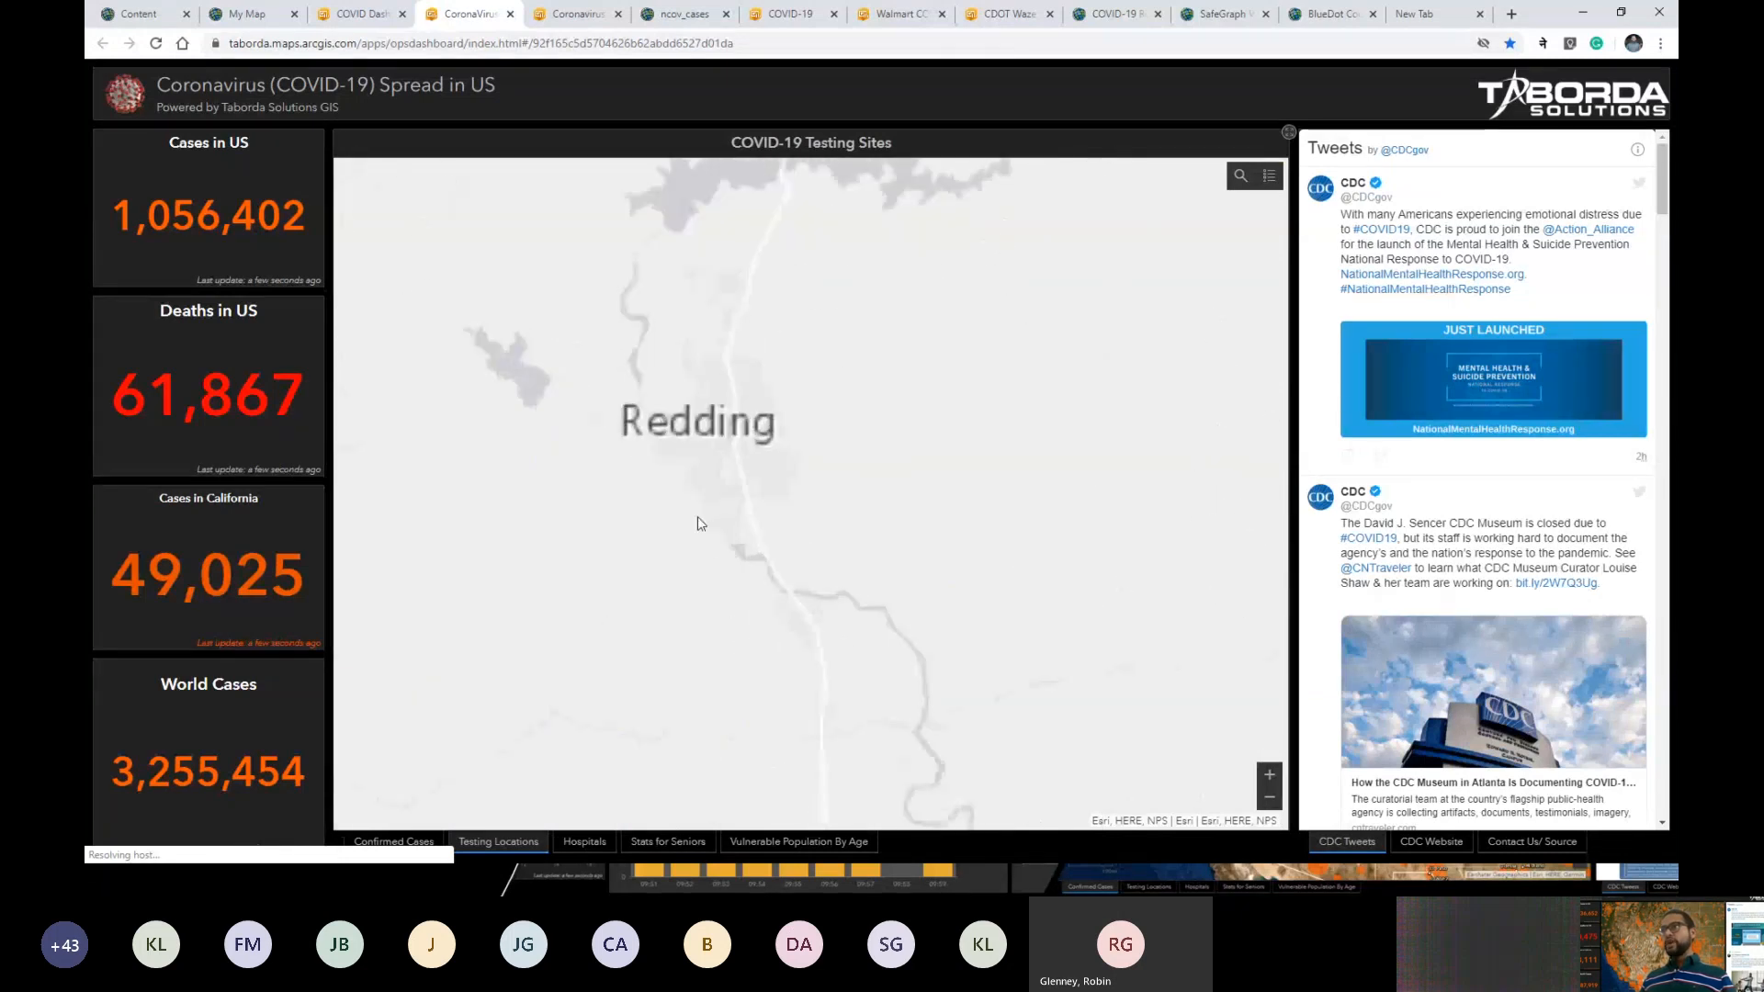
Show the Confirmed Cases map and examine the cases in the counties around Redding.
{"action": "left_click", "coordinate": [398, 843]}
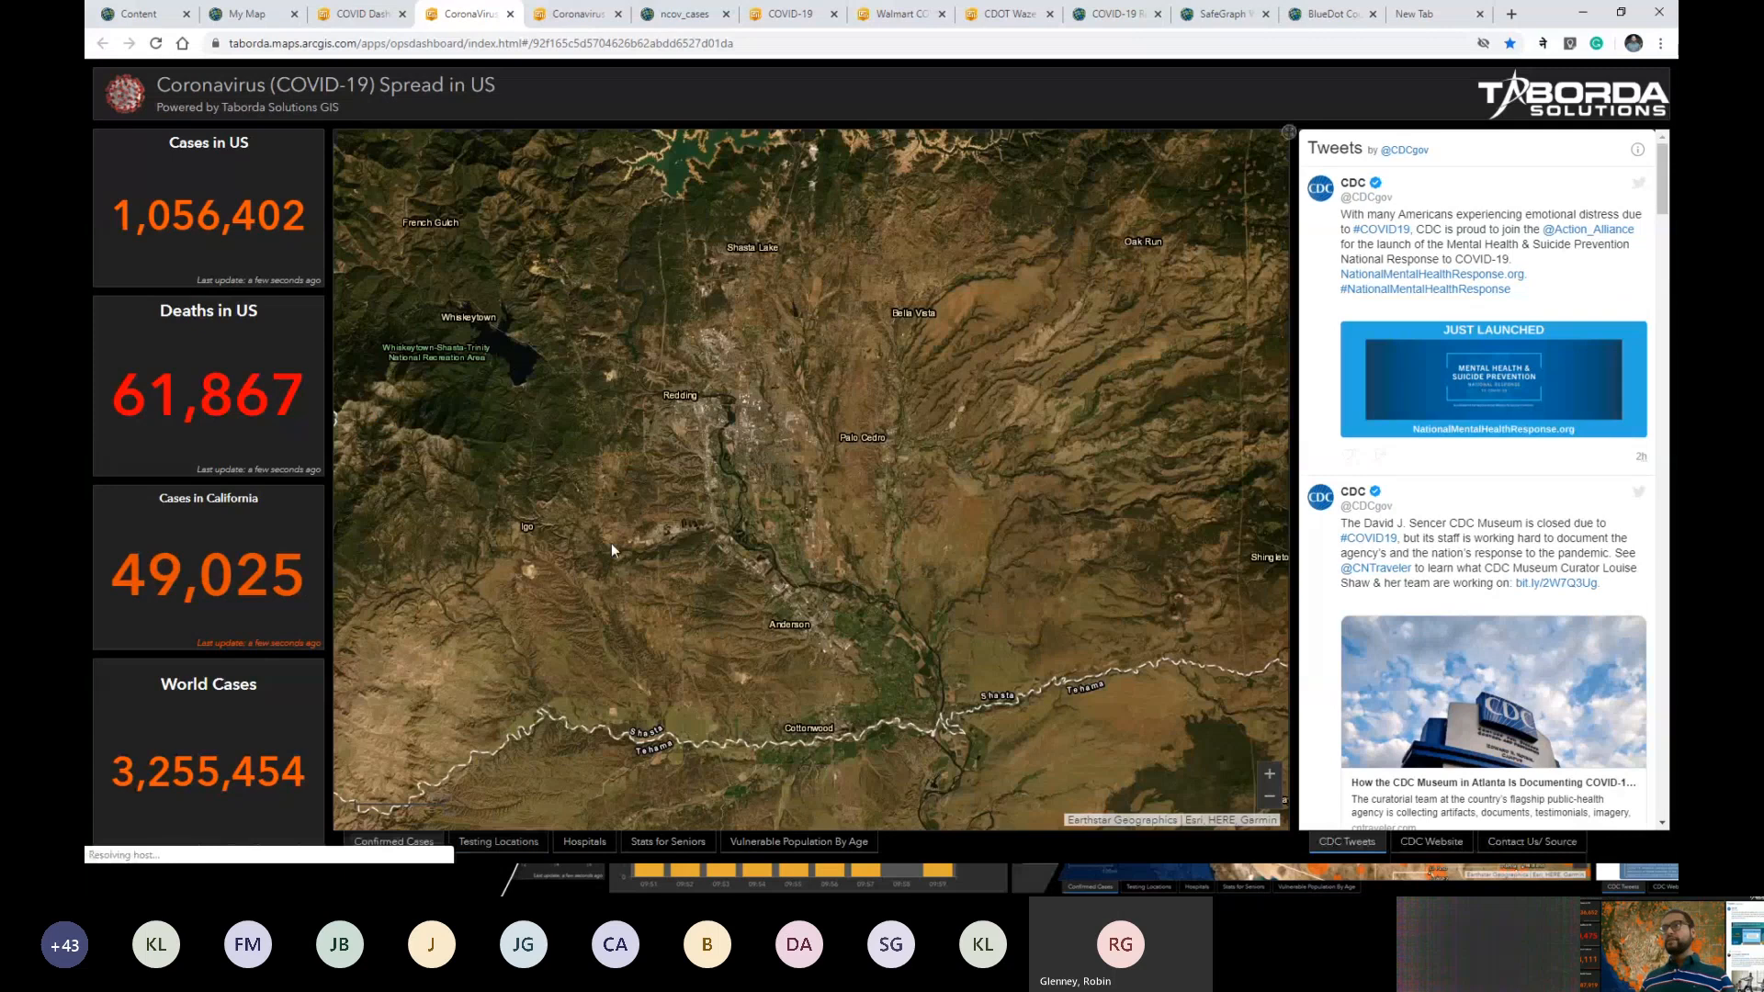
{"action": "left_click_drag", "start_coordinate": [690, 444], "coordinate": [838, 529]}
{"action": "scroll", "coordinate": [839, 528], "scroll_direction": "down", "scroll_amount": 3}
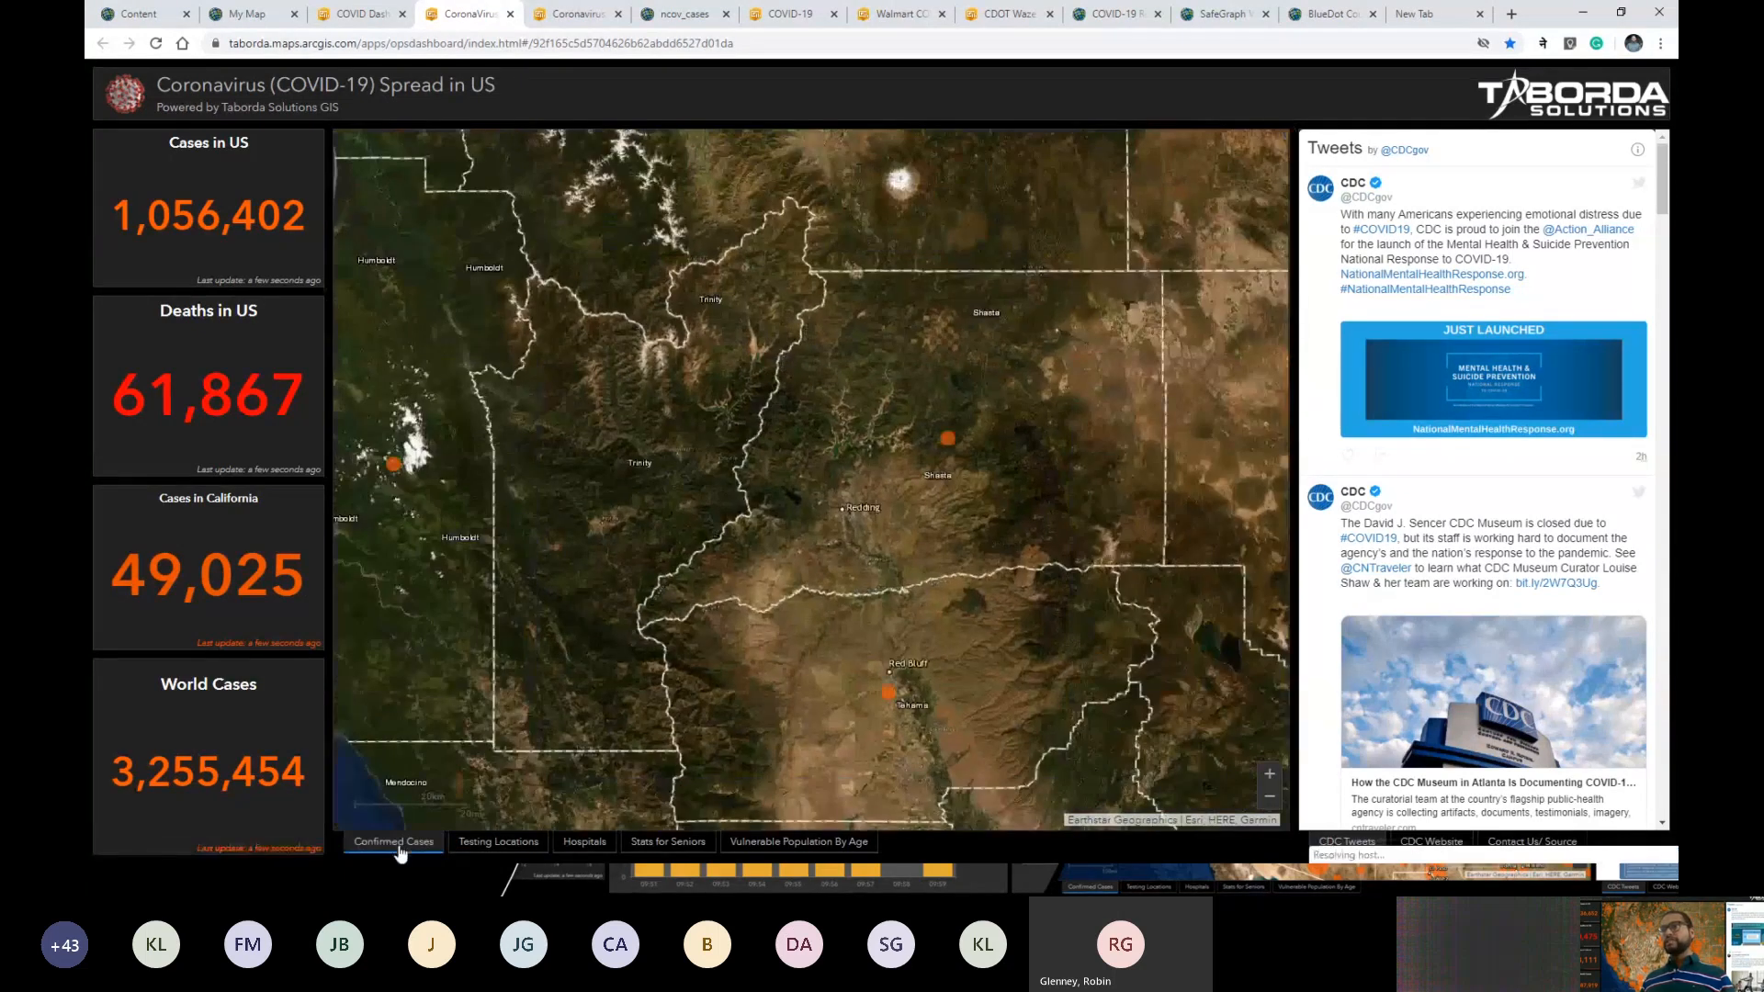
Revisit the Testing Locations map and display the Hospitals map.
{"action": "left_click", "coordinate": [497, 843]}
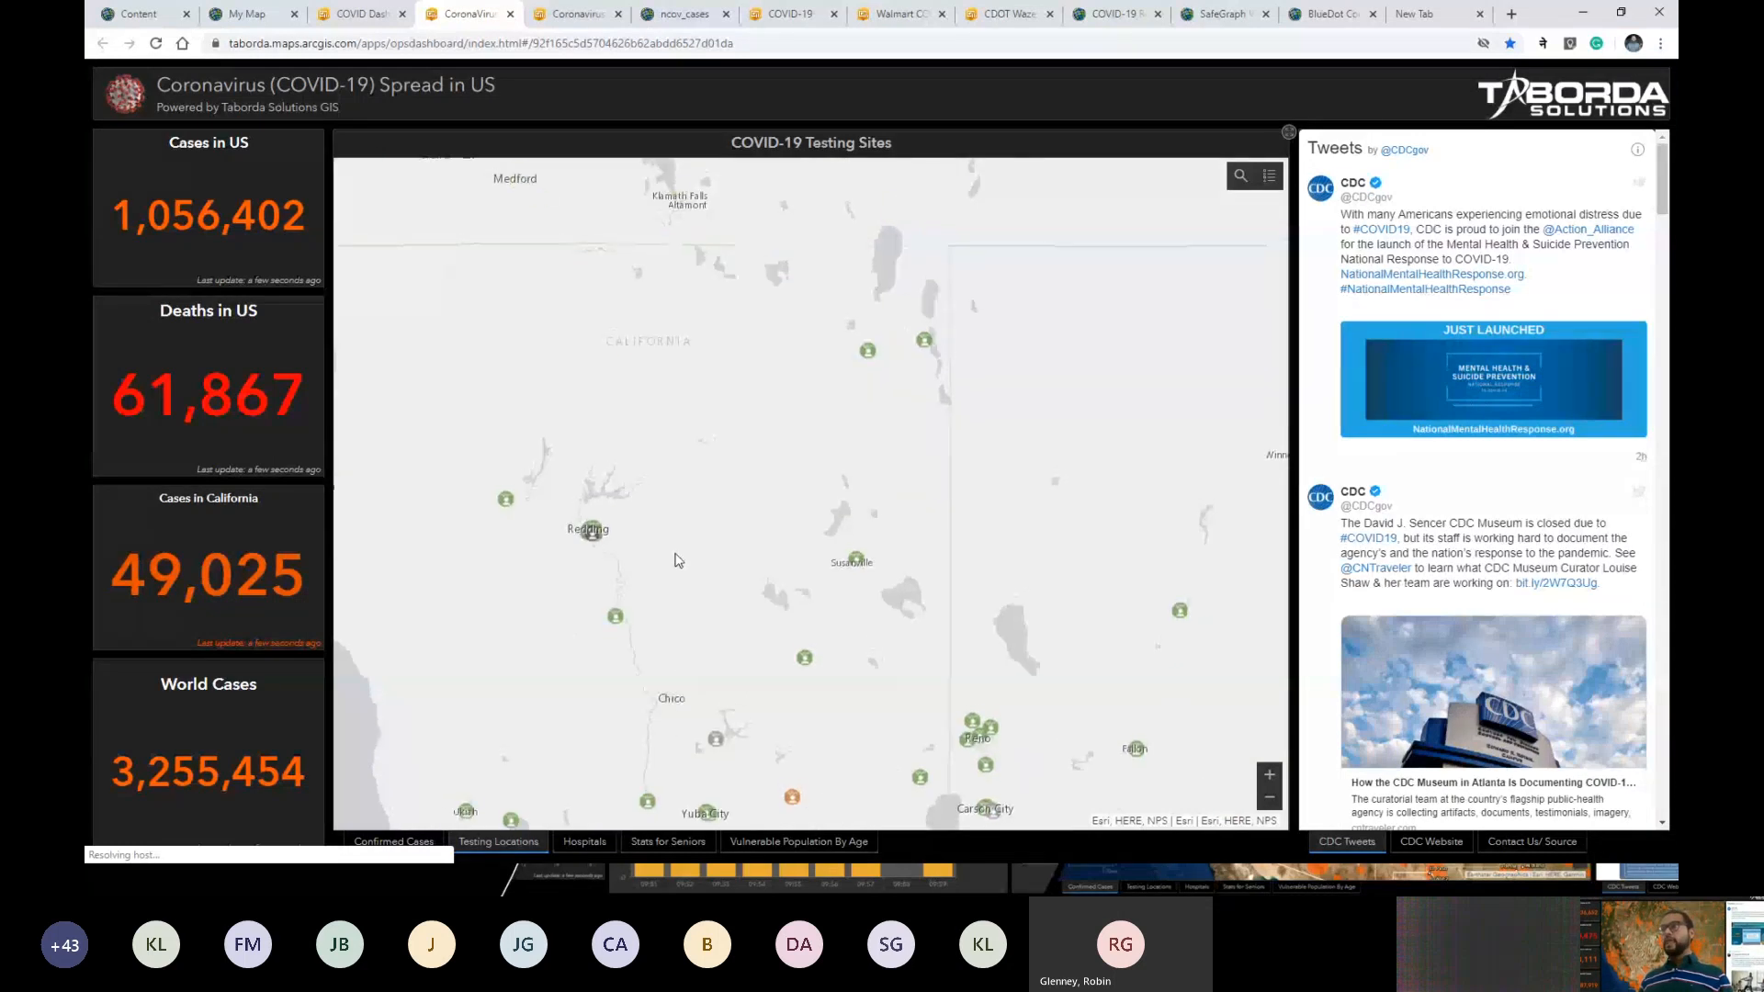
{"action": "left_click", "coordinate": [587, 842]}
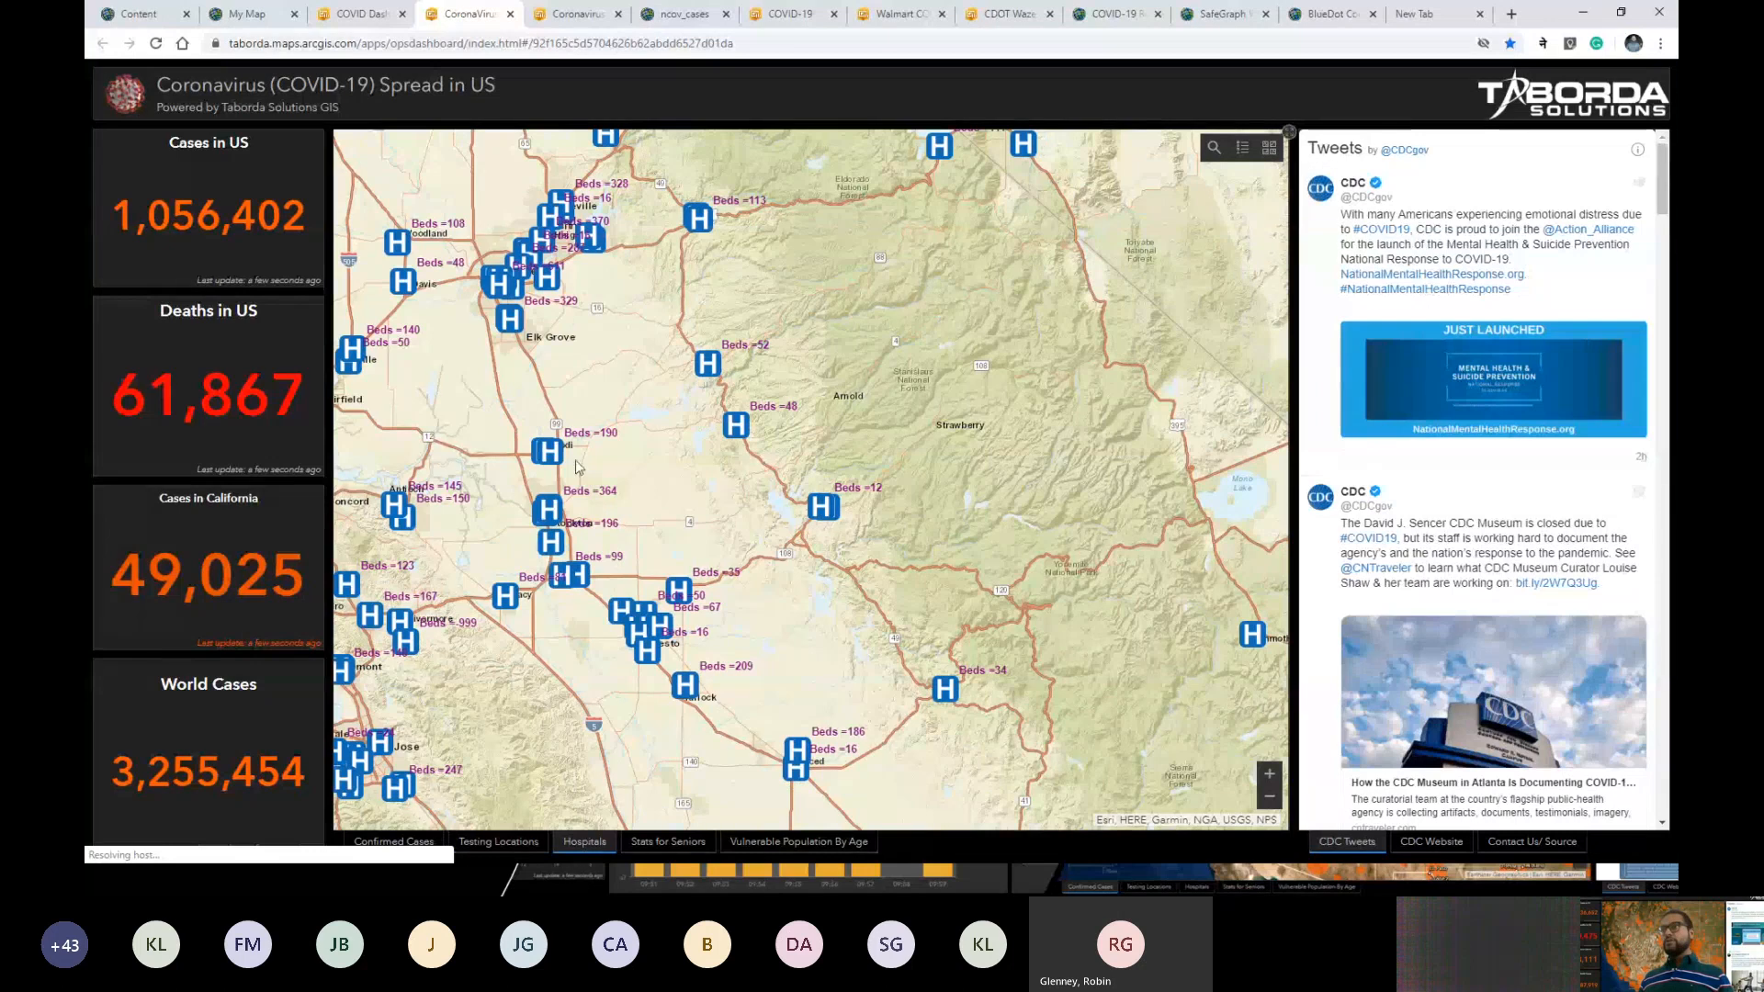
Read the details of Mark Twain St. Joseph's Hospital in San Andreas, including its bed information, on the Hospitals map.
{"action": "left_click", "coordinate": [739, 426]}
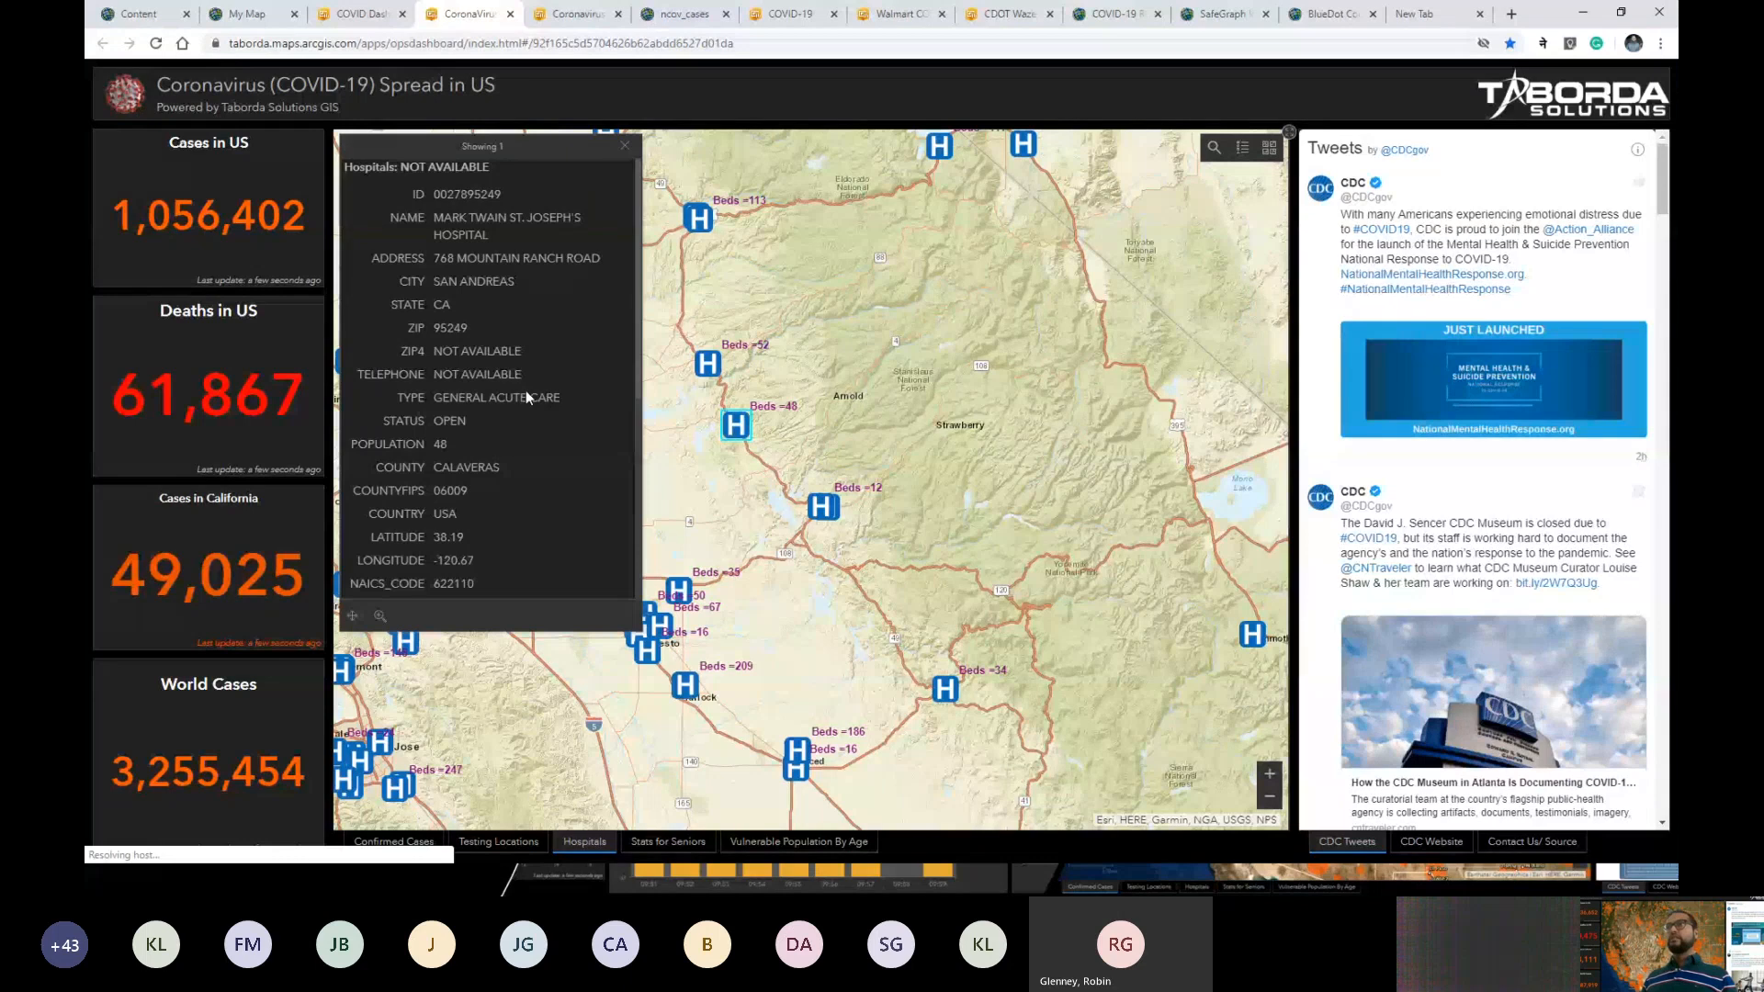
{"action": "scroll", "coordinate": [526, 390], "scroll_direction": "down", "scroll_amount": 4}
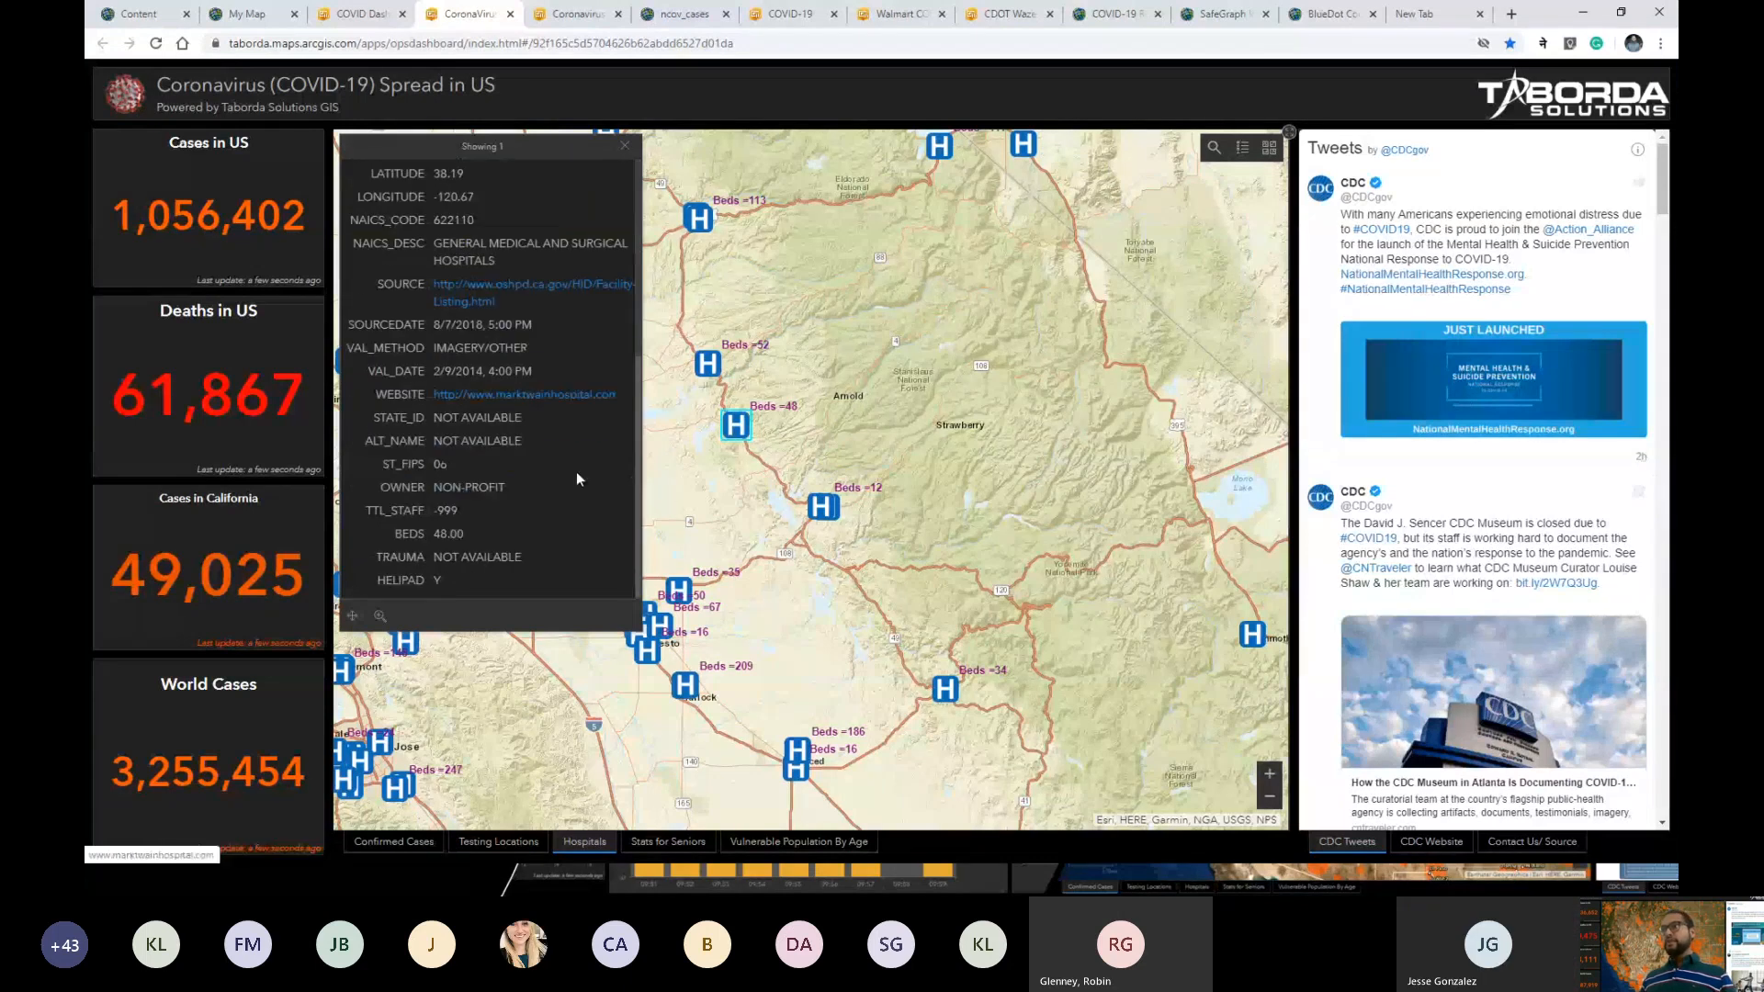
Show the Stats for Seniors map, followed by a closer view of the Vulnerable Population By Age map.
{"action": "left_click", "coordinate": [691, 848]}
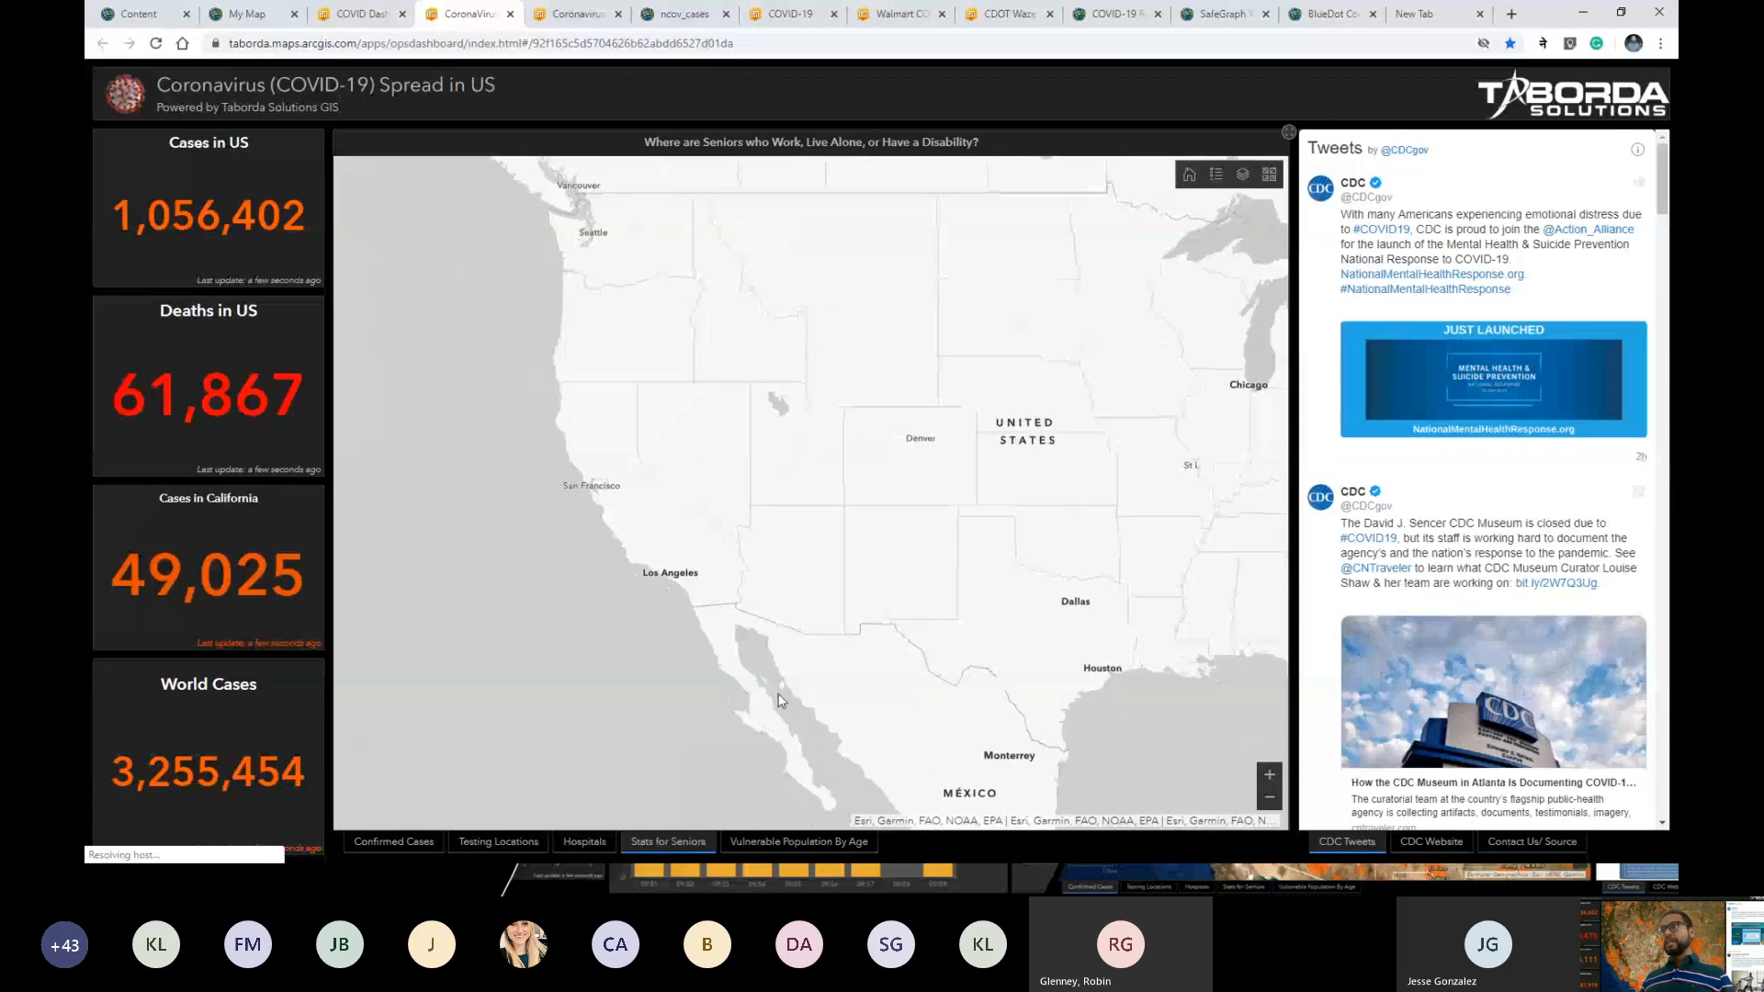
{"action": "left_click", "coordinate": [759, 841]}
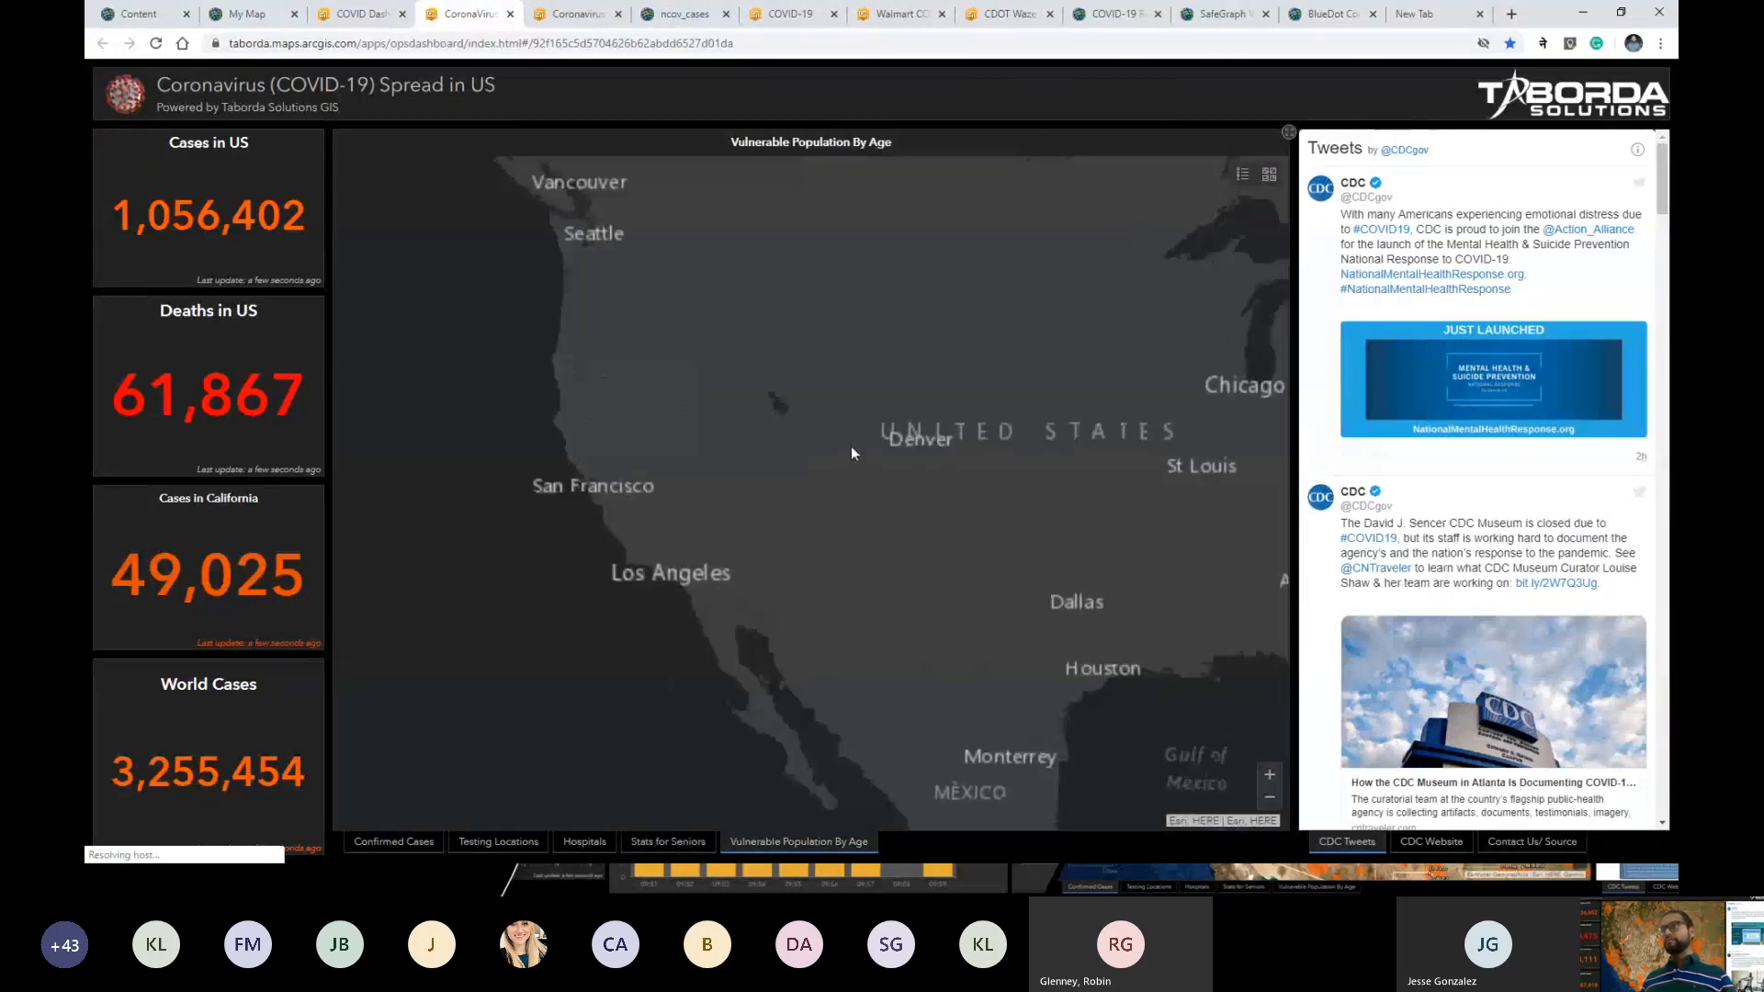
{"action": "scroll", "coordinate": [729, 467], "scroll_direction": "up", "scroll_amount": 1}
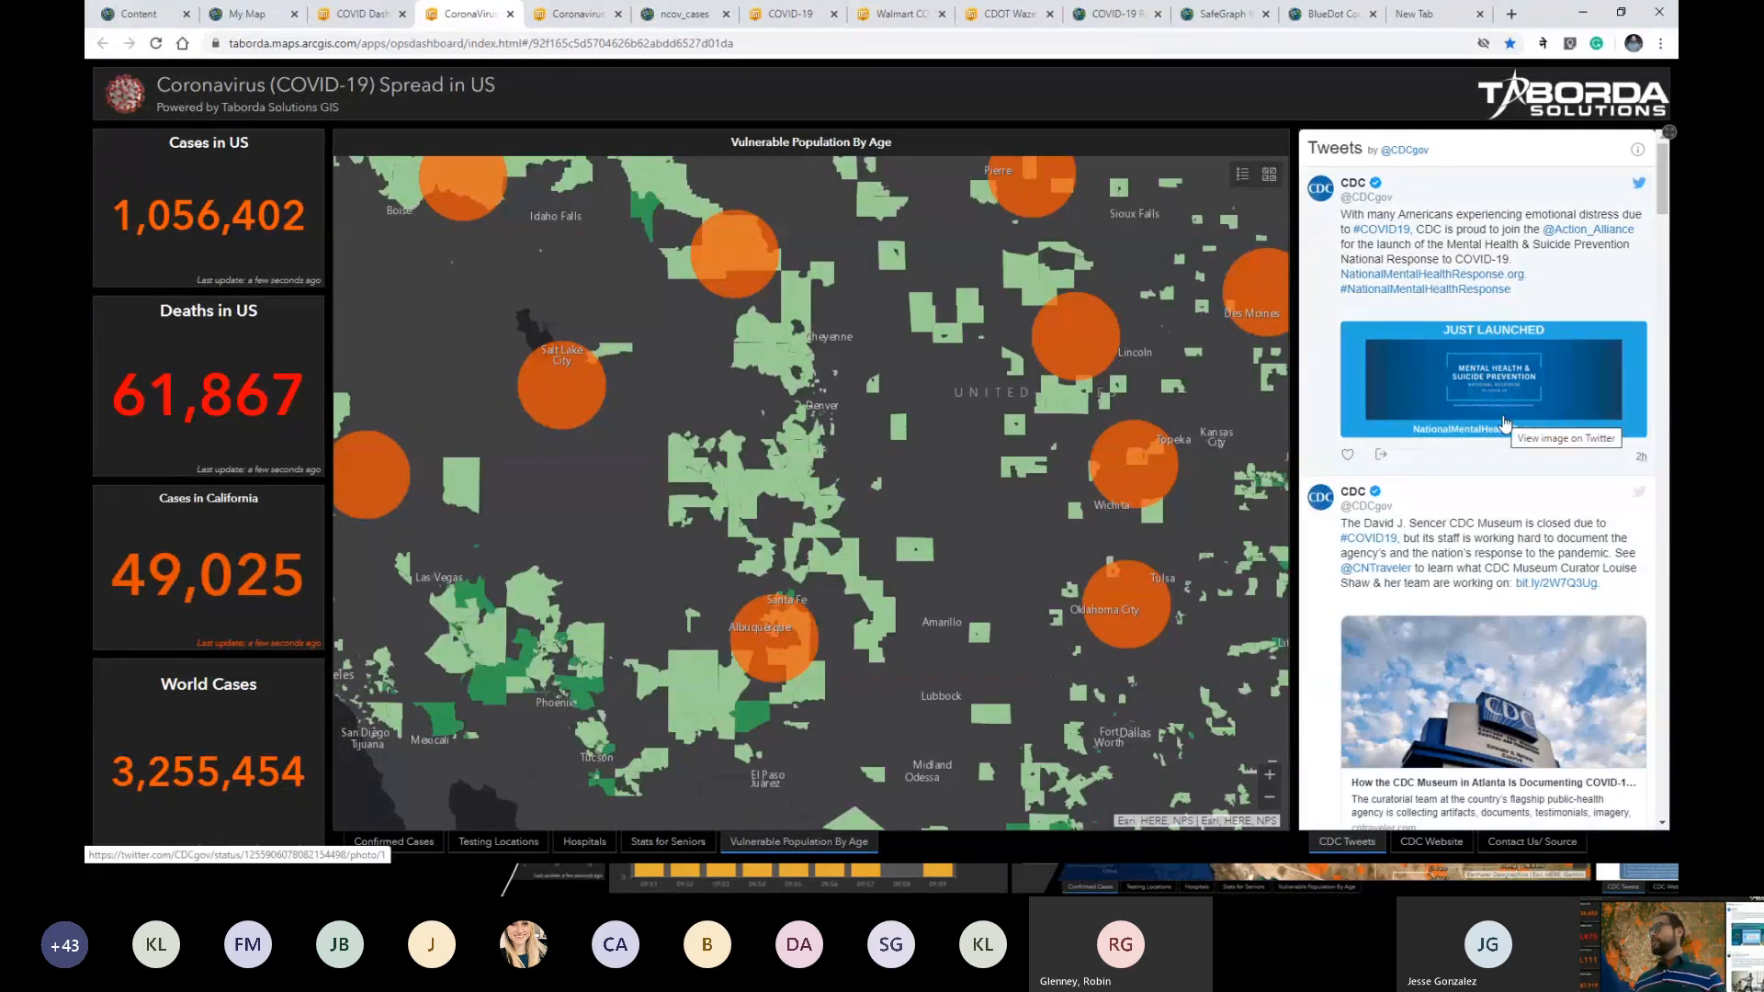
View the embedded CDC website and browse the CDC tweets alongside the Vulnerable Population By Age map.
{"action": "left_click", "coordinate": [1446, 842]}
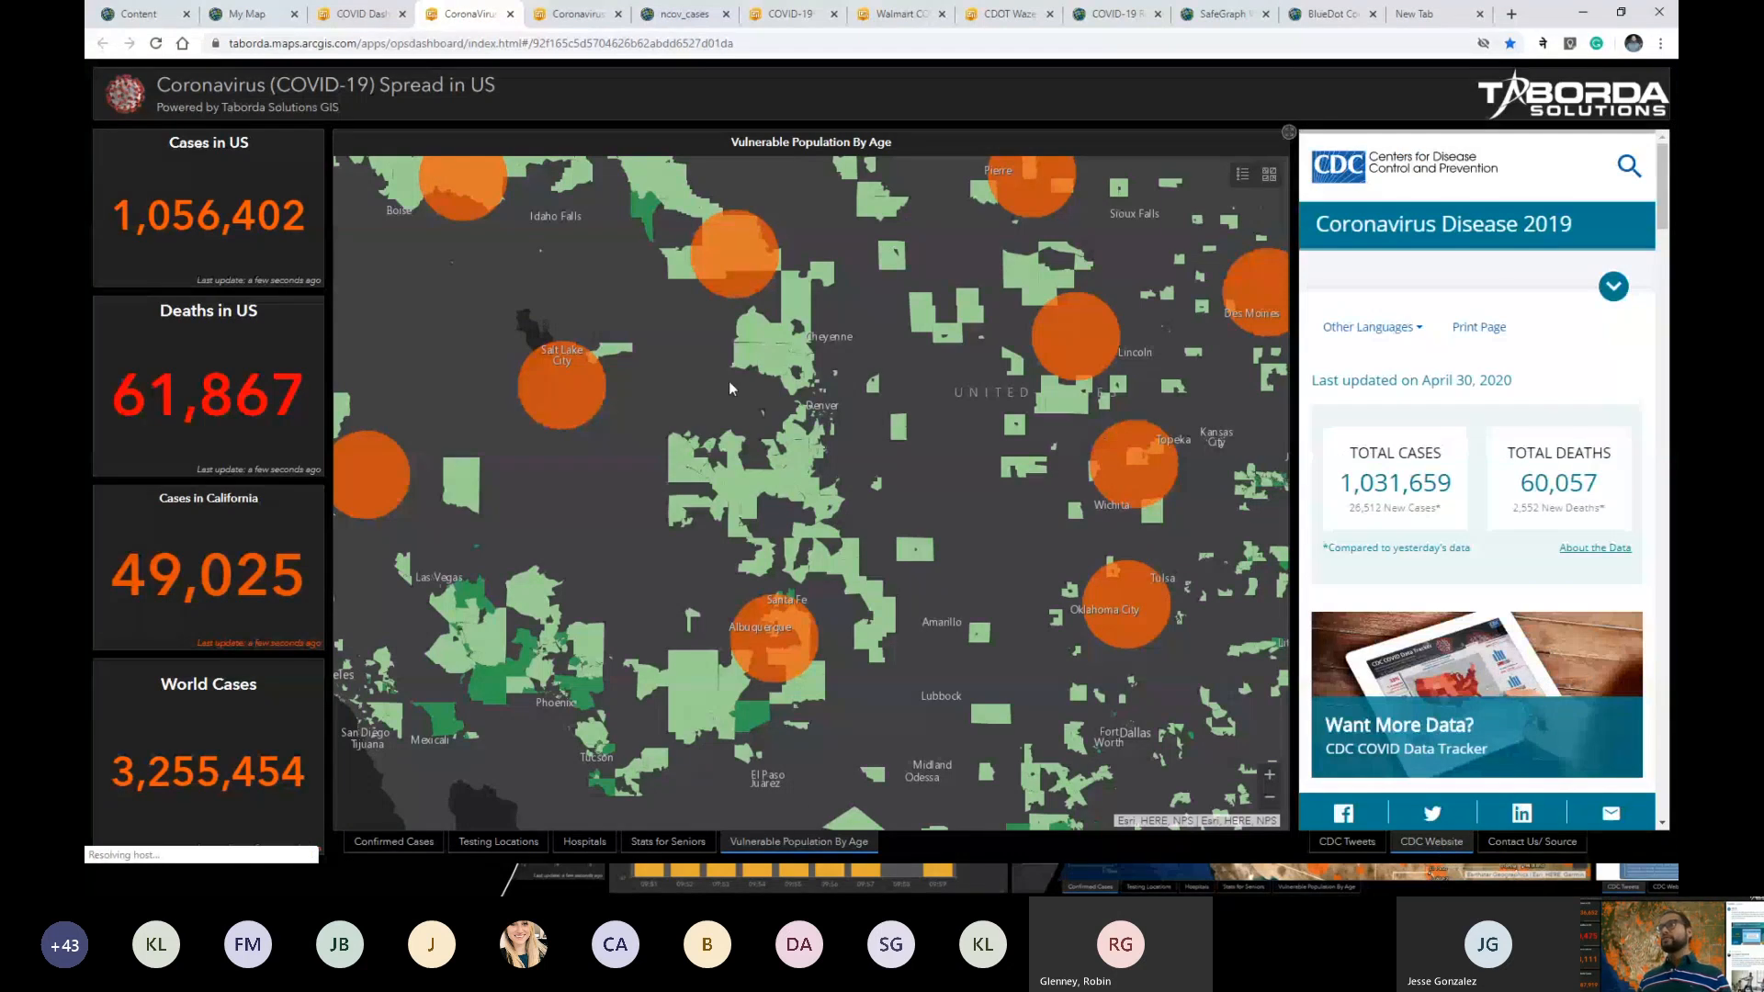
{"action": "left_click_drag", "start_coordinate": [1045, 520], "coordinate": [1079, 427]}
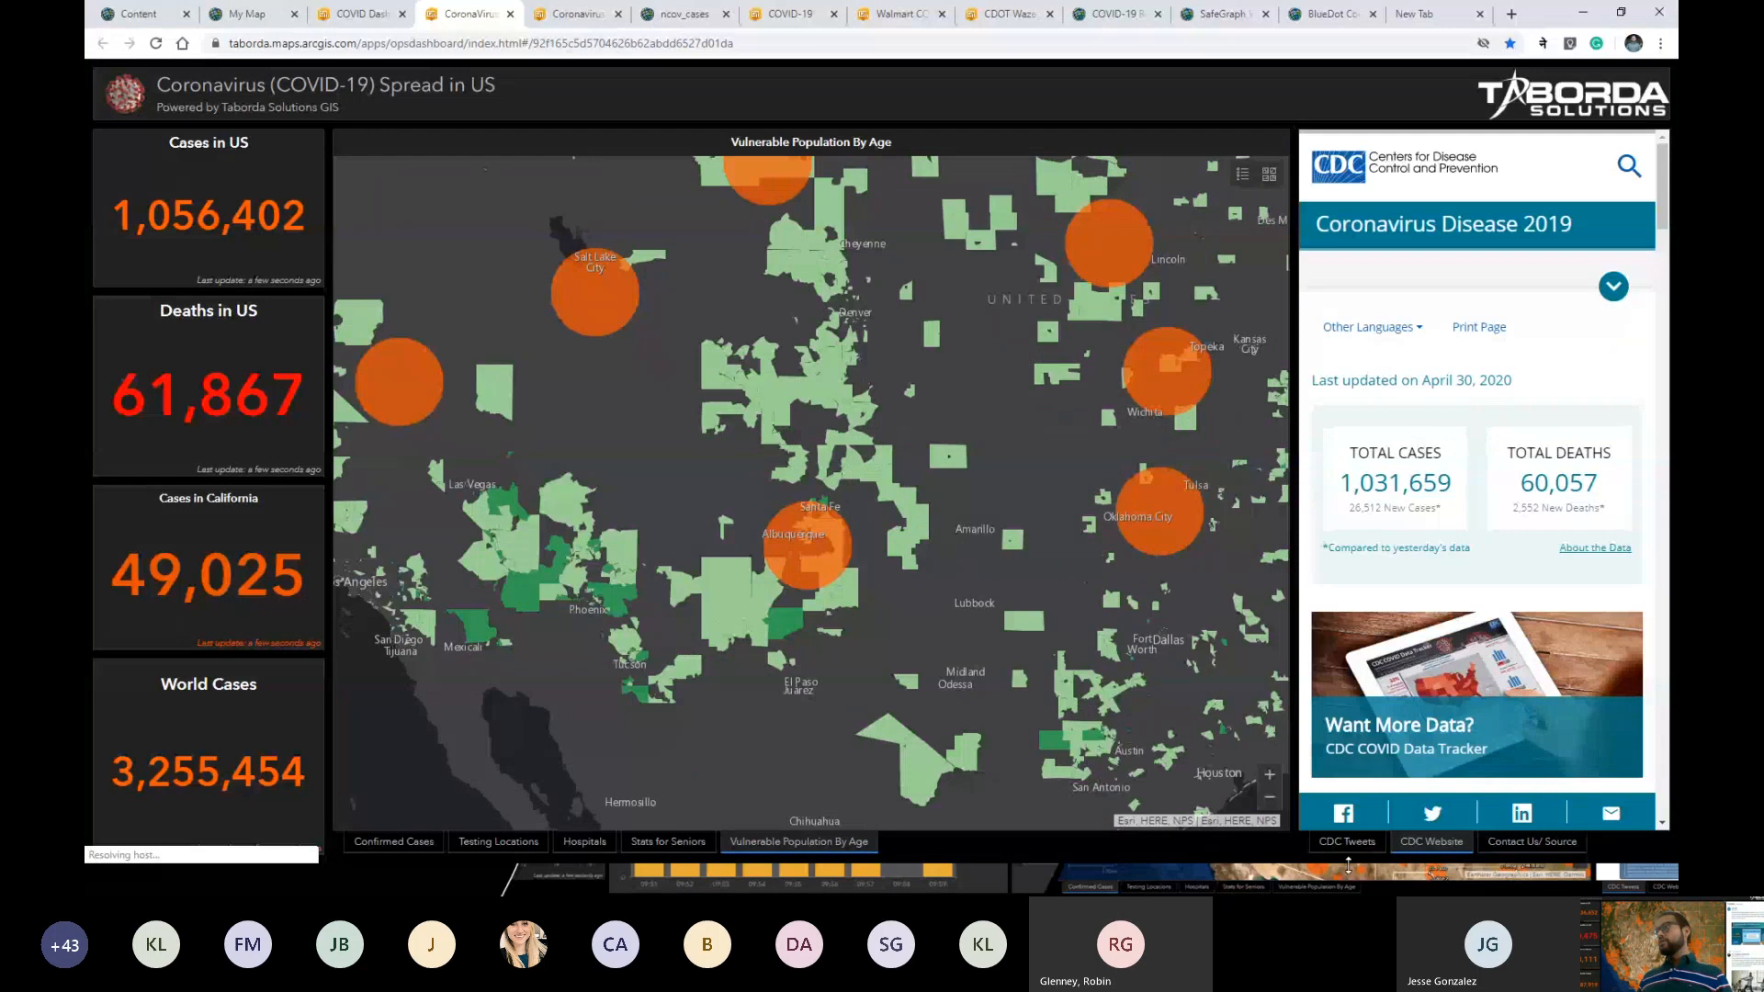
{"action": "left_click", "coordinate": [1347, 842]}
{"action": "scroll", "coordinate": [1481, 511], "scroll_direction": "down", "scroll_amount": 2}
{"action": "scroll", "coordinate": [1481, 511], "scroll_direction": "down", "scroll_amount": 5}
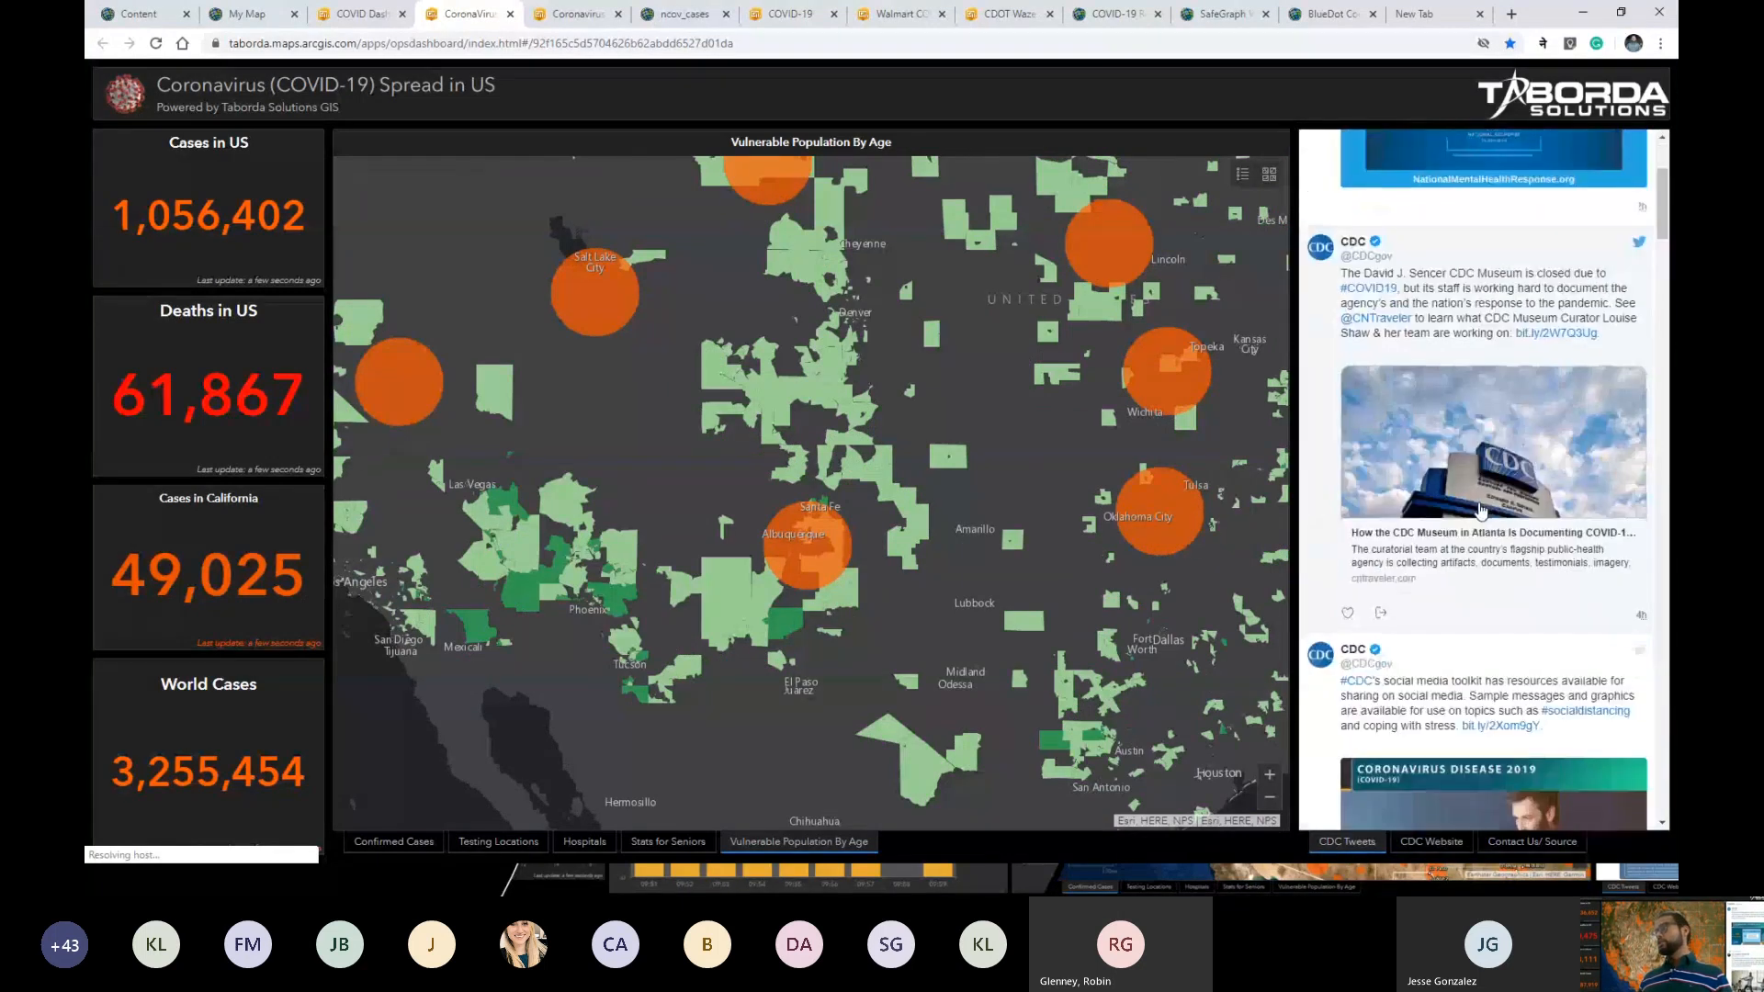
{"action": "left_click", "coordinate": [1480, 518]}
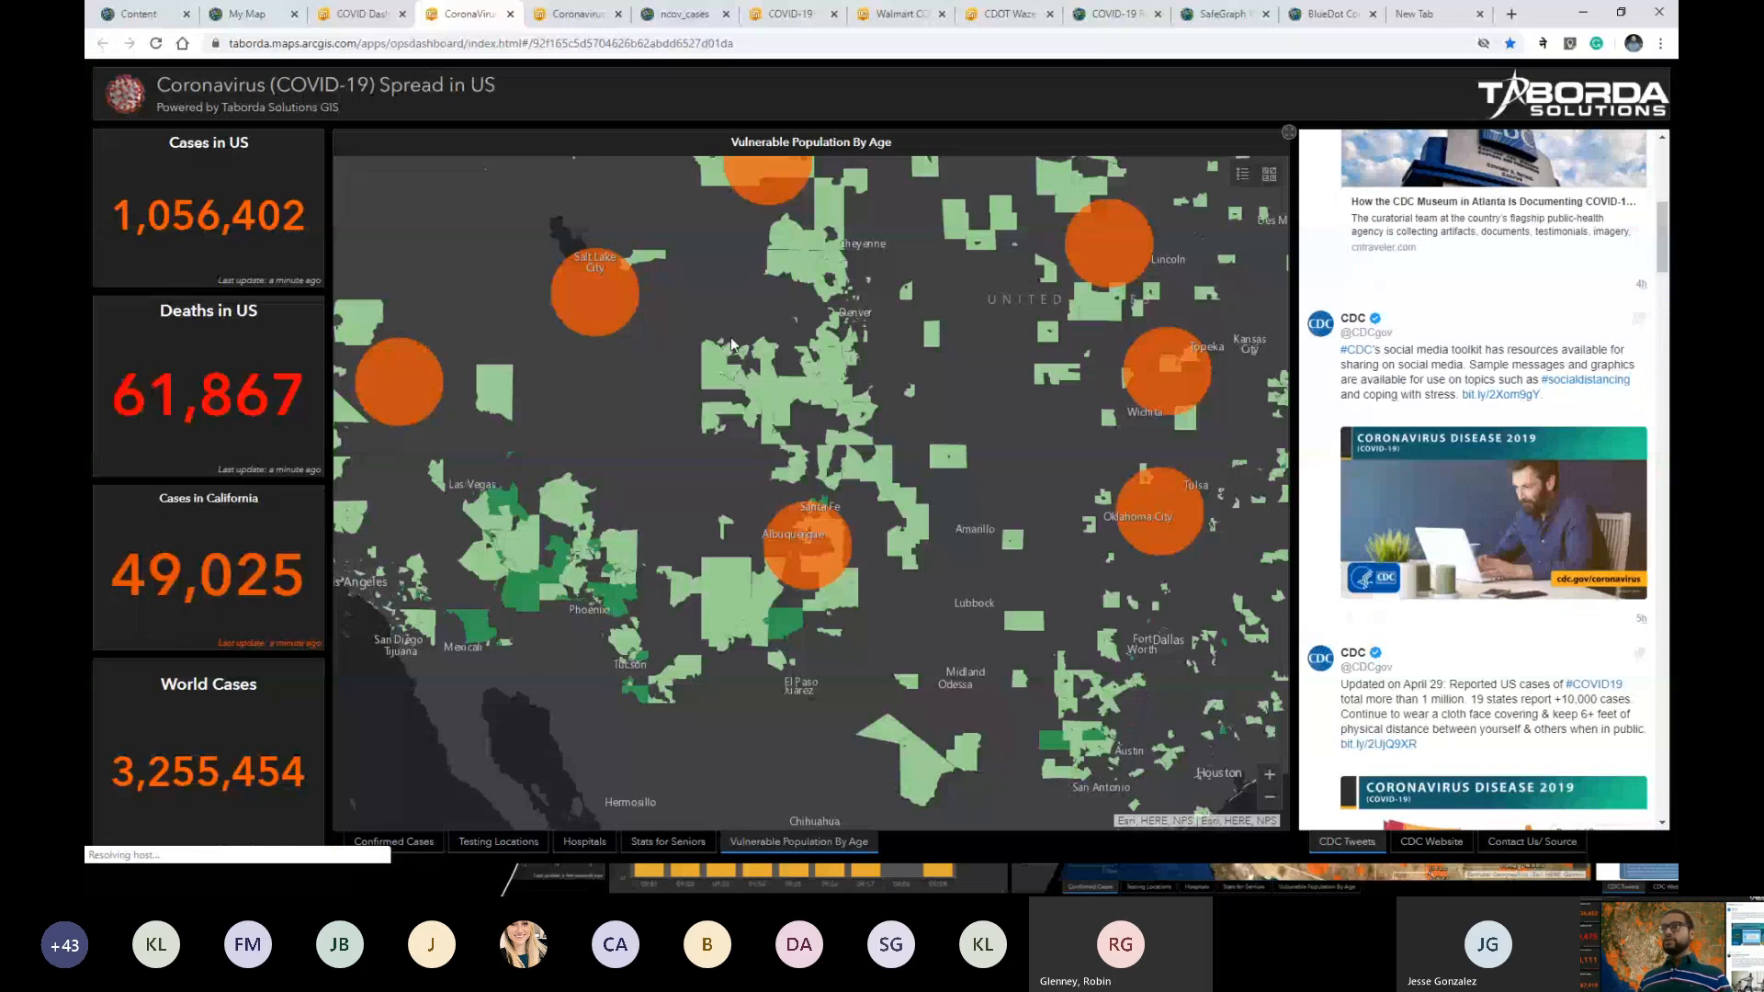
{"action": "left_click_drag", "start_coordinate": [732, 344], "coordinate": [824, 371]}
{"action": "scroll", "coordinate": [824, 371], "scroll_direction": "down", "scroll_amount": 1}
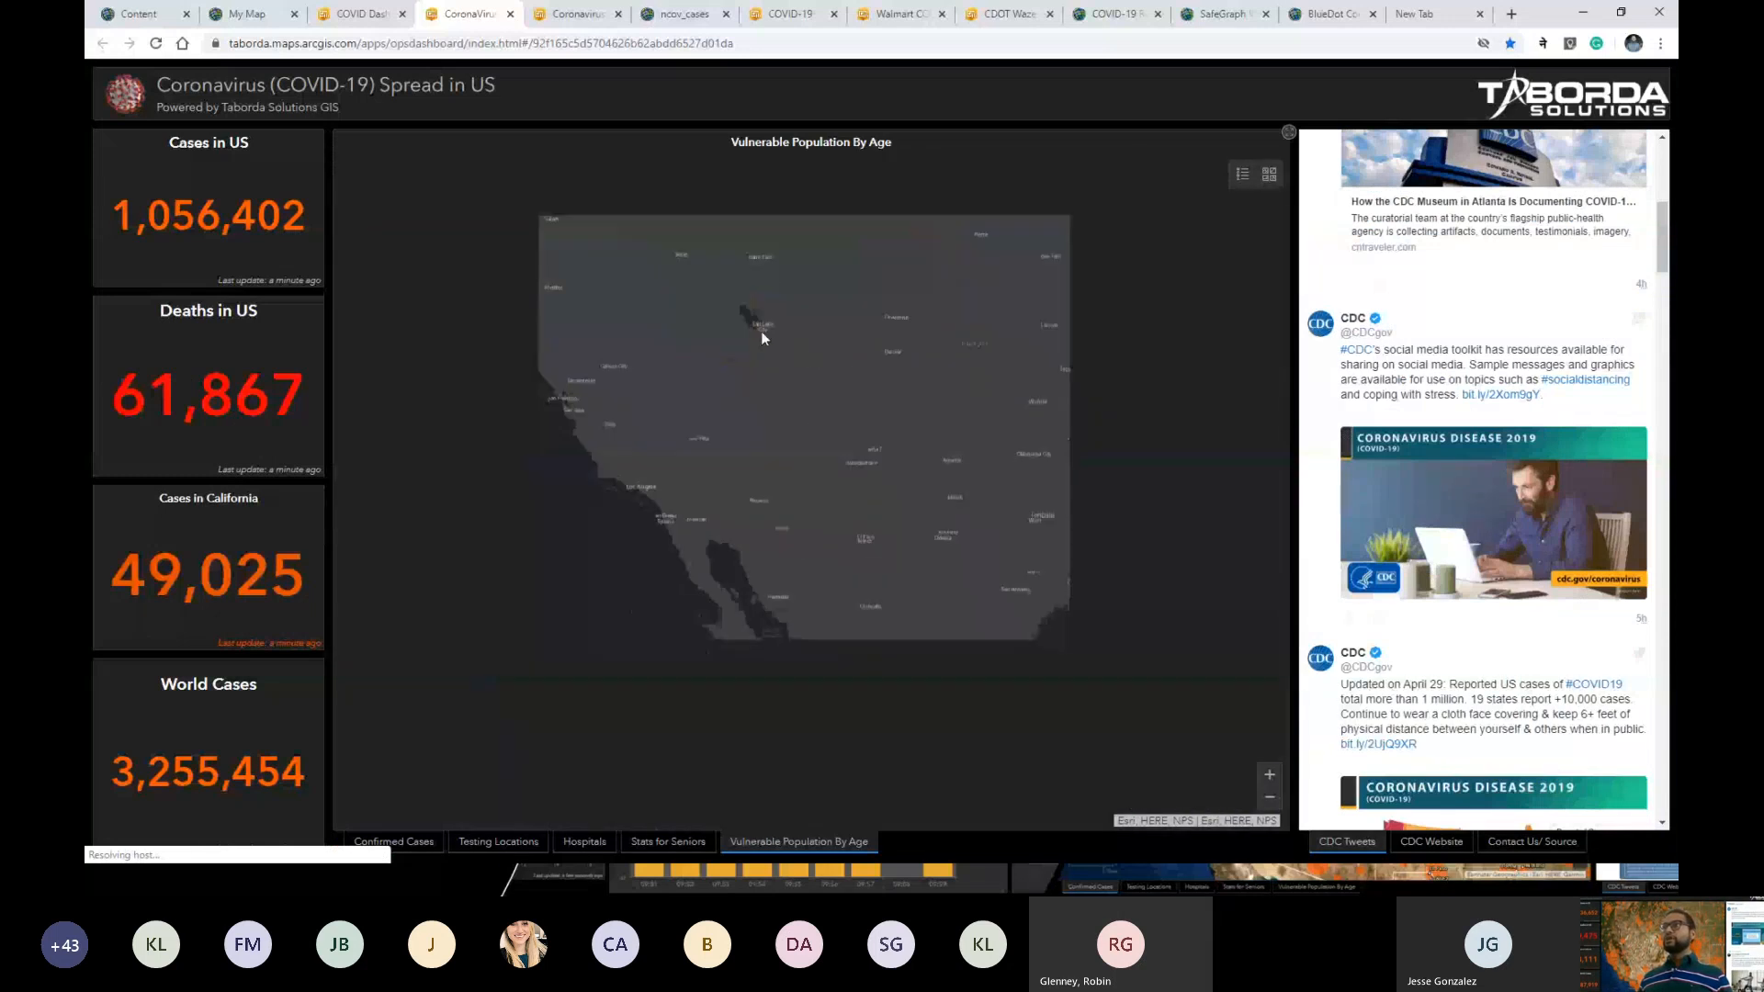
Switch to the Johns Hopkins University COVID-19 dashboard and examine the cumulative confirmed cases across the United States.
{"action": "left_click", "coordinate": [577, 14]}
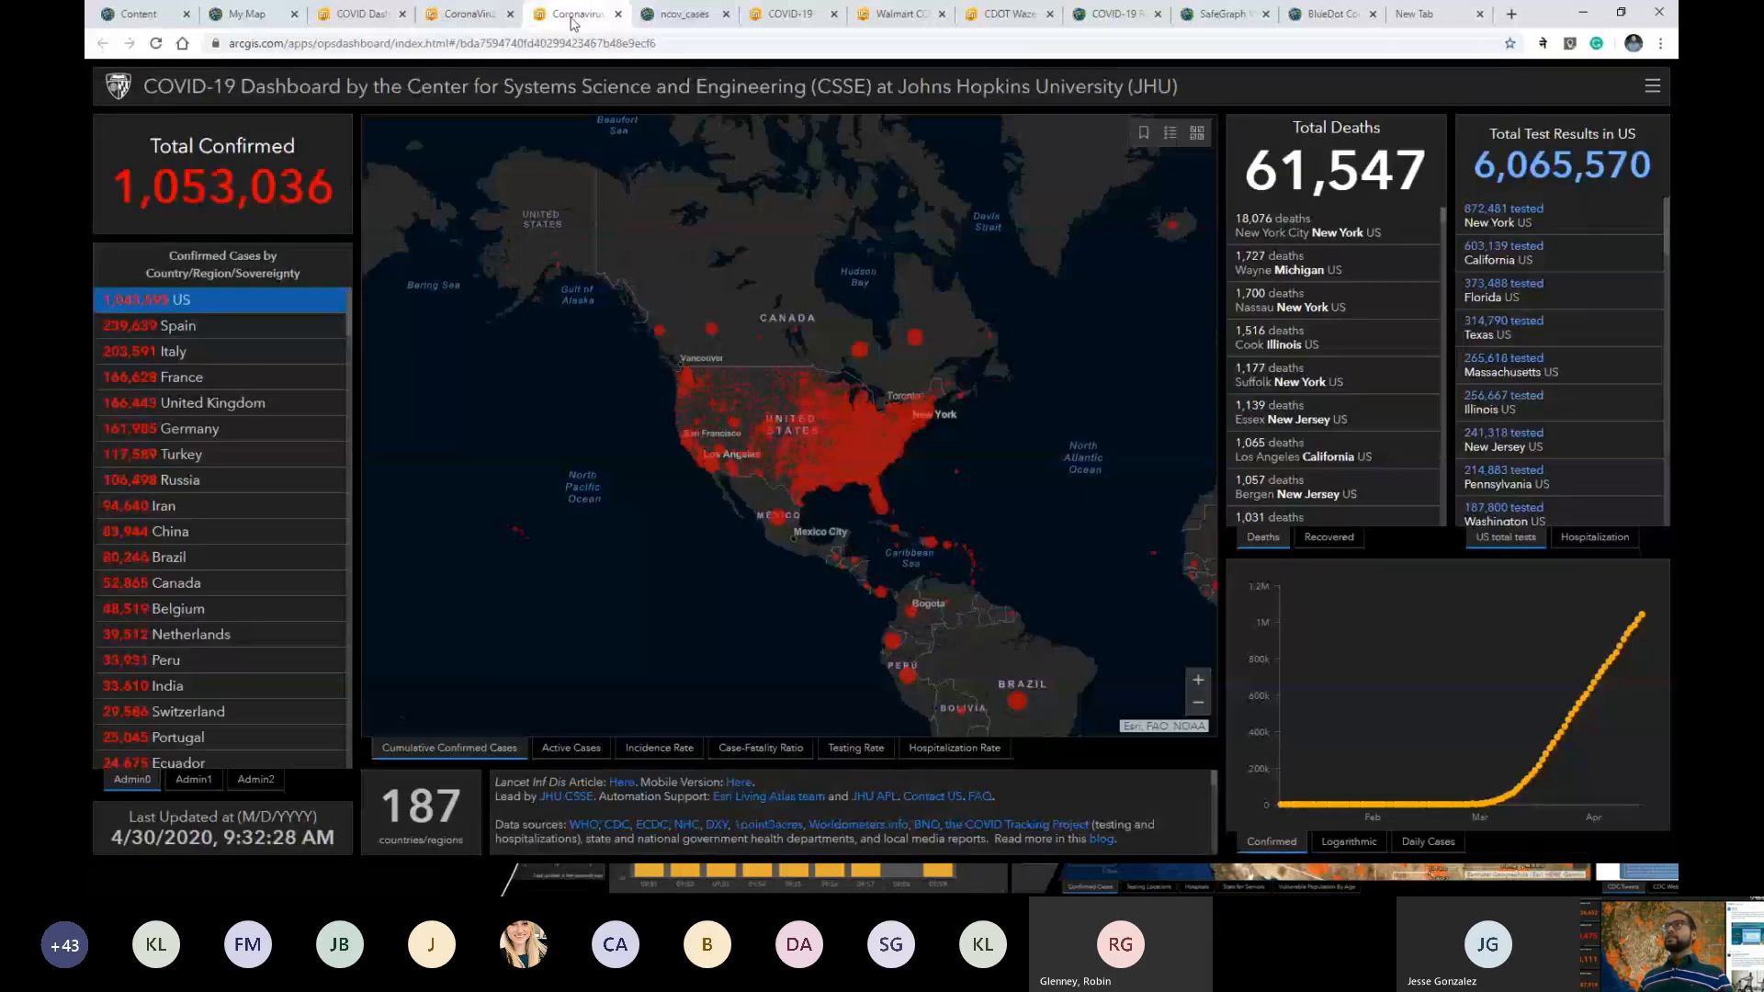
{"action": "scroll", "coordinate": [804, 404], "scroll_direction": "up", "scroll_amount": 1}
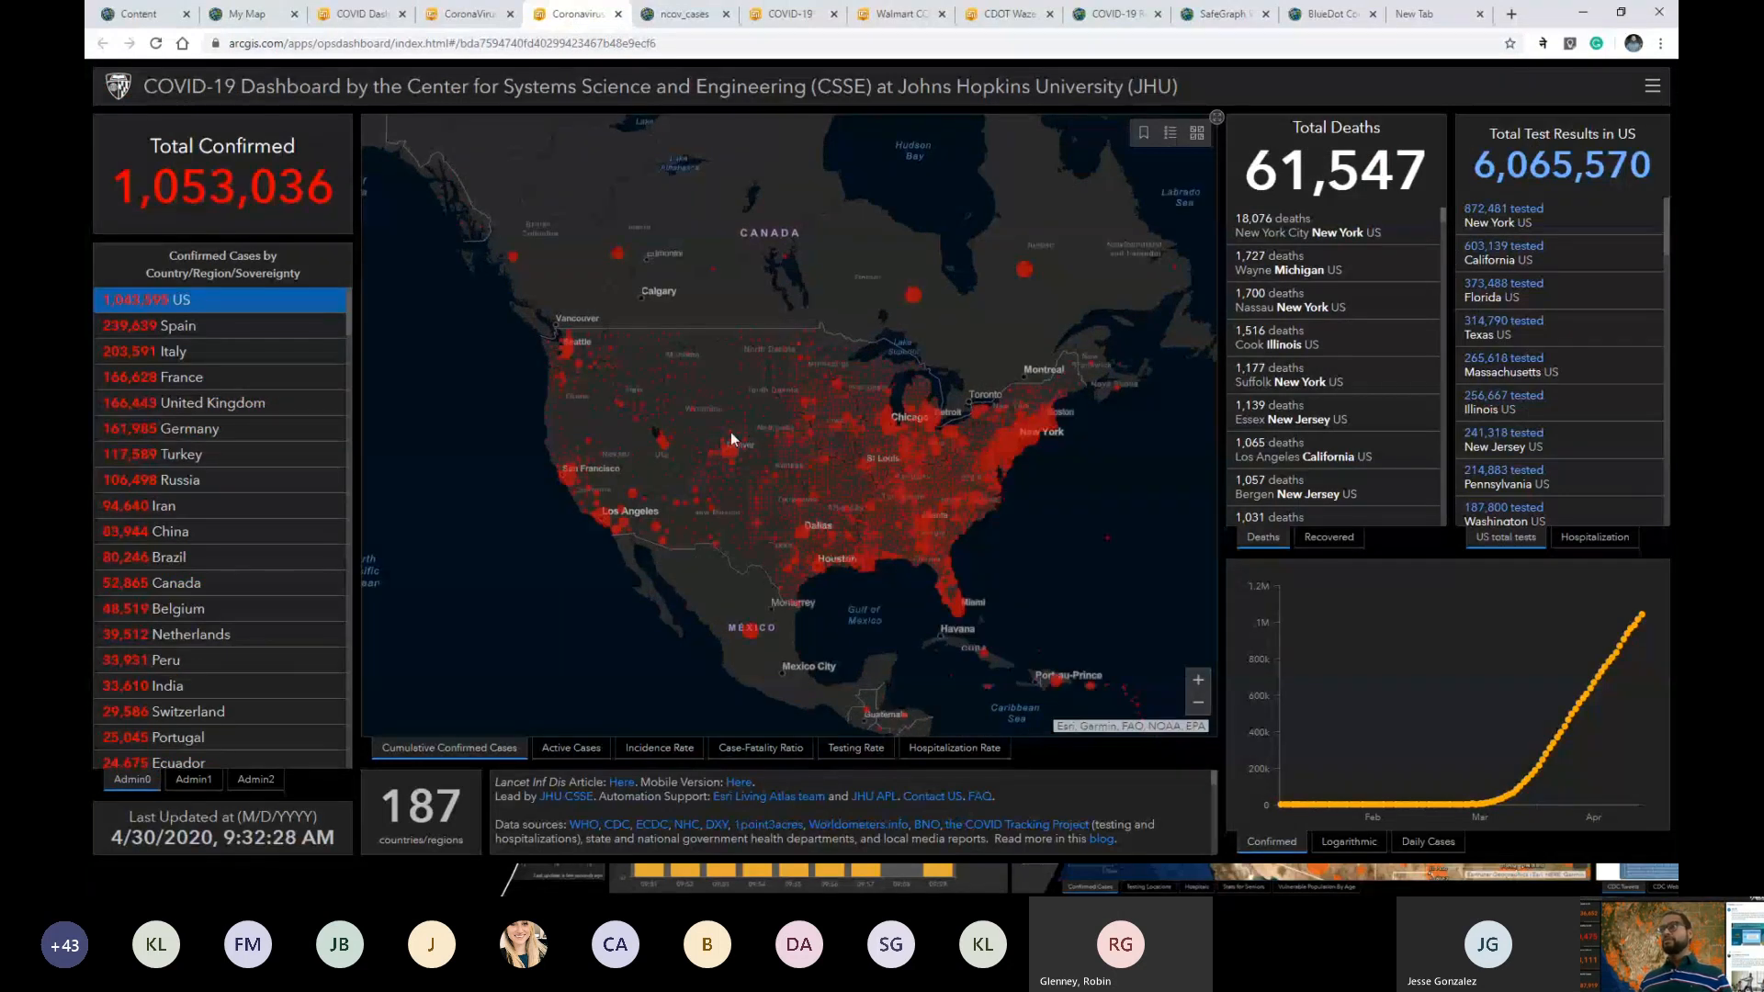
{"action": "left_click_drag", "start_coordinate": [730, 432], "coordinate": [716, 428]}
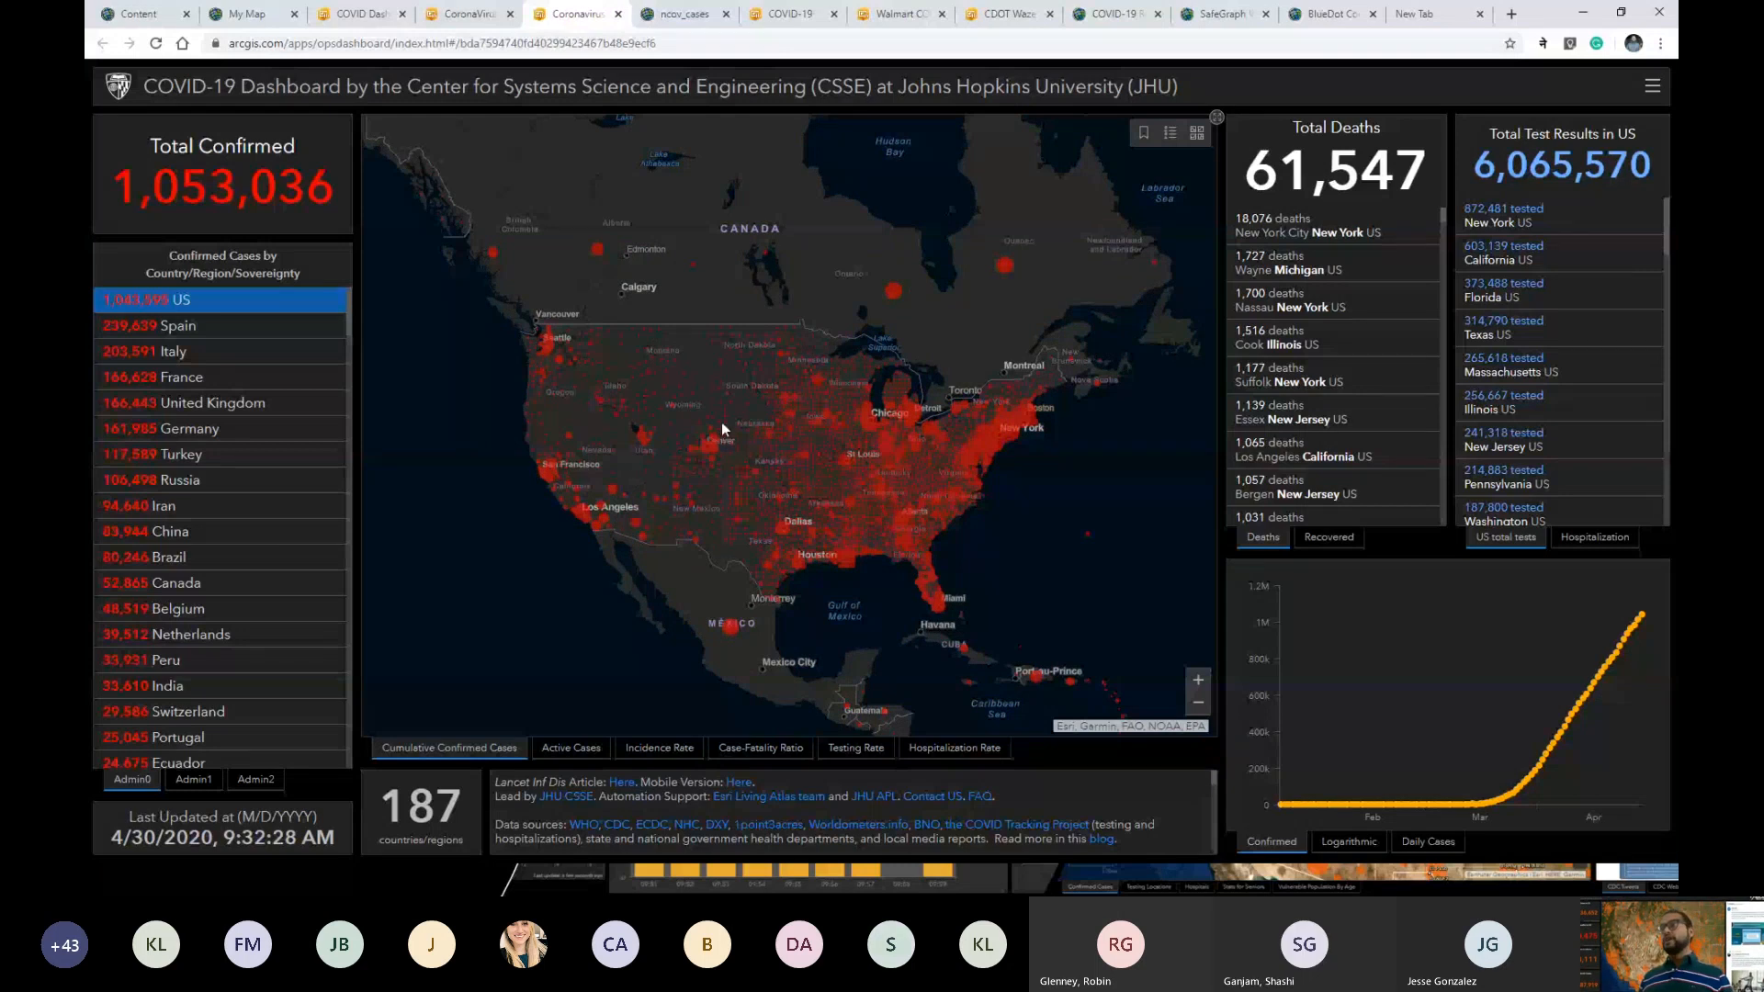
{"action": "left_click_drag", "start_coordinate": [730, 398], "coordinate": [614, 379]}
{"action": "scroll", "coordinate": [614, 378], "scroll_direction": "down", "scroll_amount": 1}
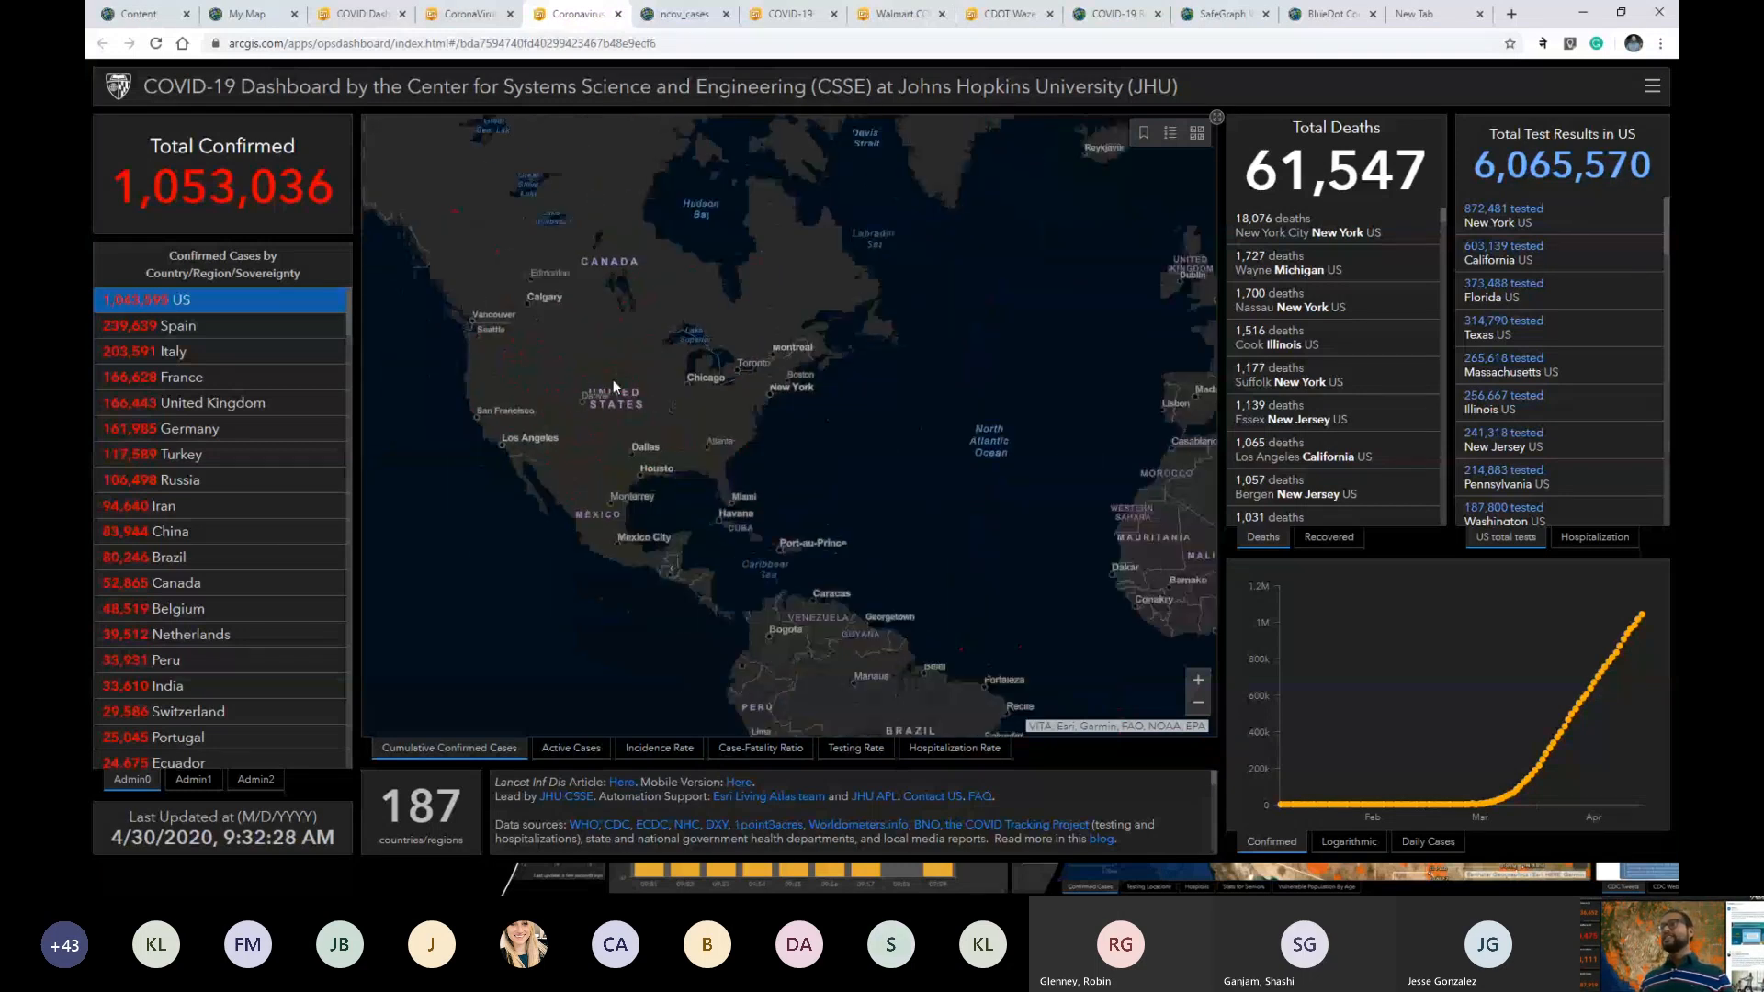
{"action": "left_click_drag", "start_coordinate": [815, 460], "coordinate": [740, 461]}
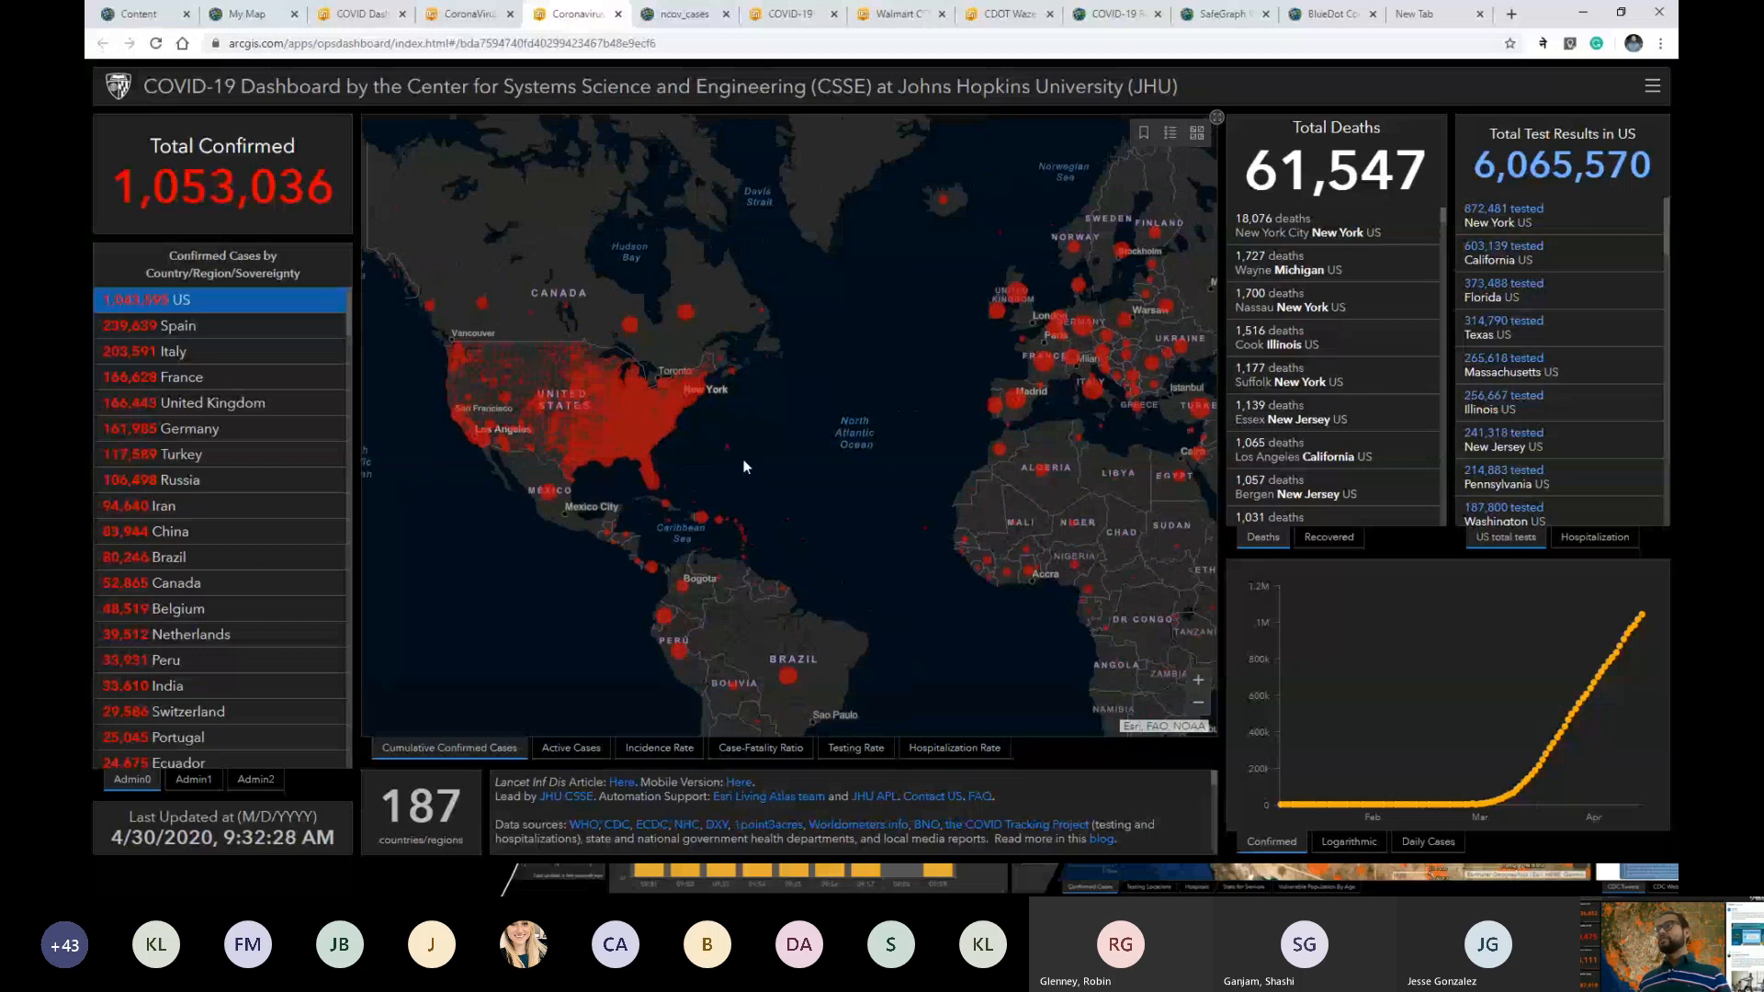
{"action": "scroll", "coordinate": [710, 453], "scroll_direction": "up", "scroll_amount": 1}
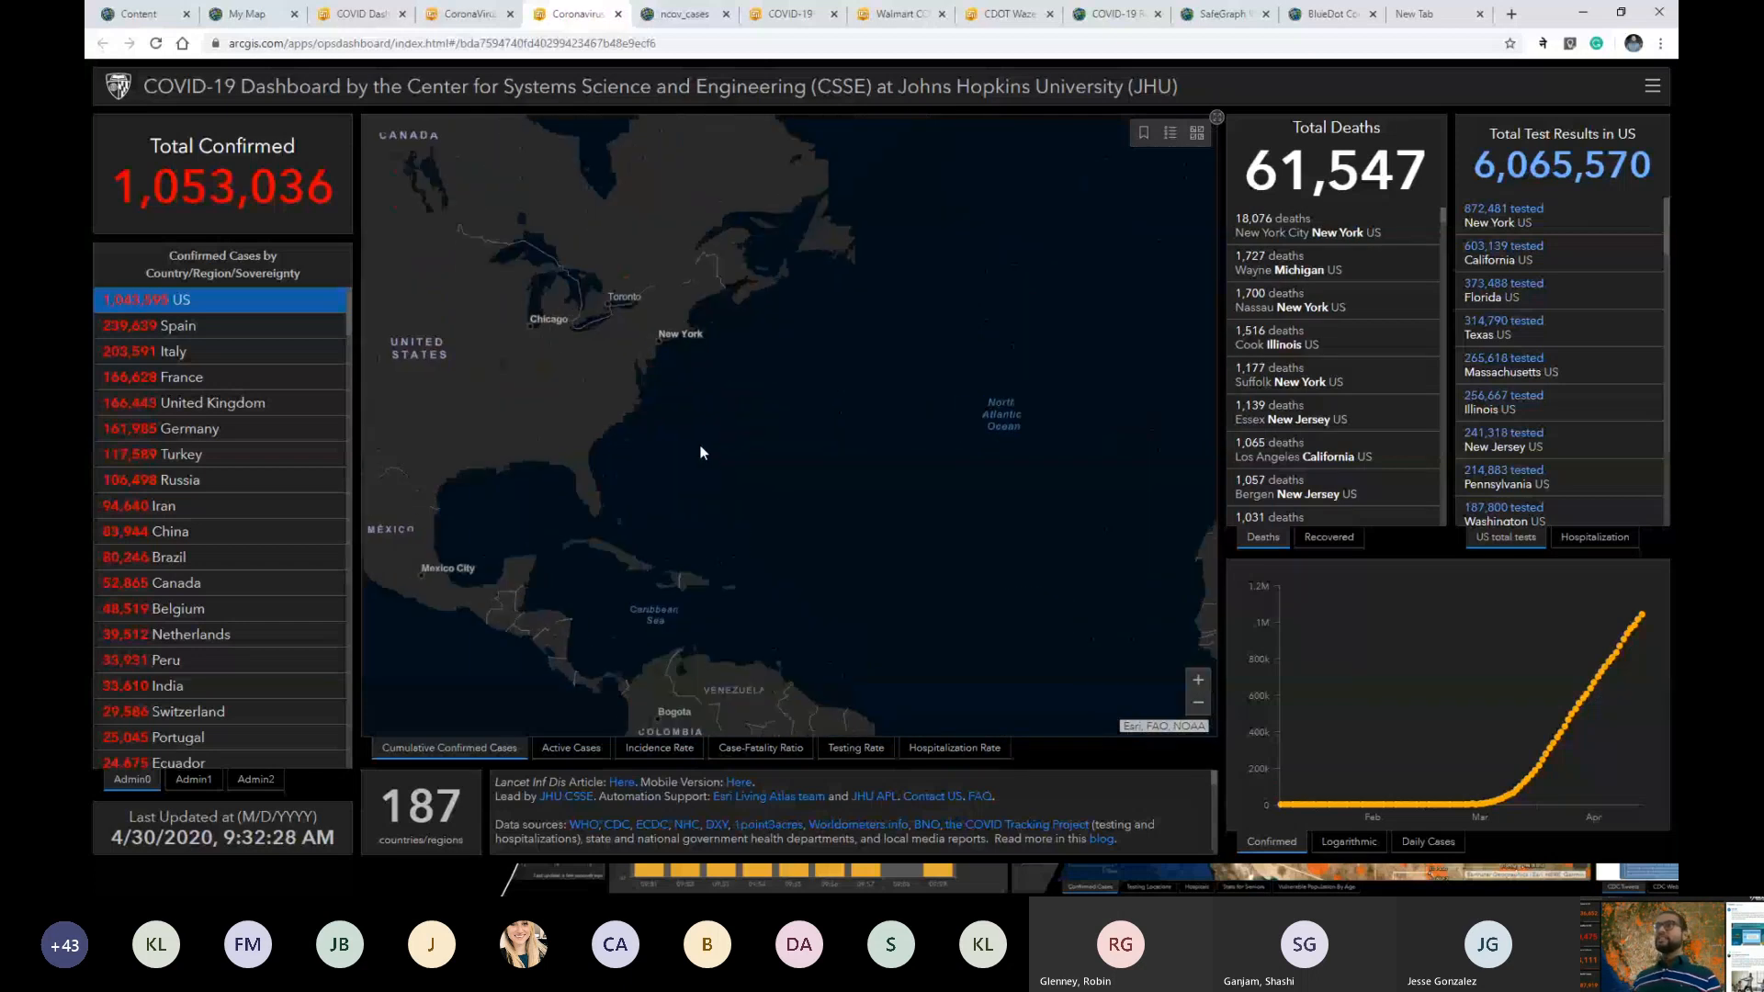
{"action": "left_click_drag", "start_coordinate": [706, 448], "coordinate": [937, 485]}
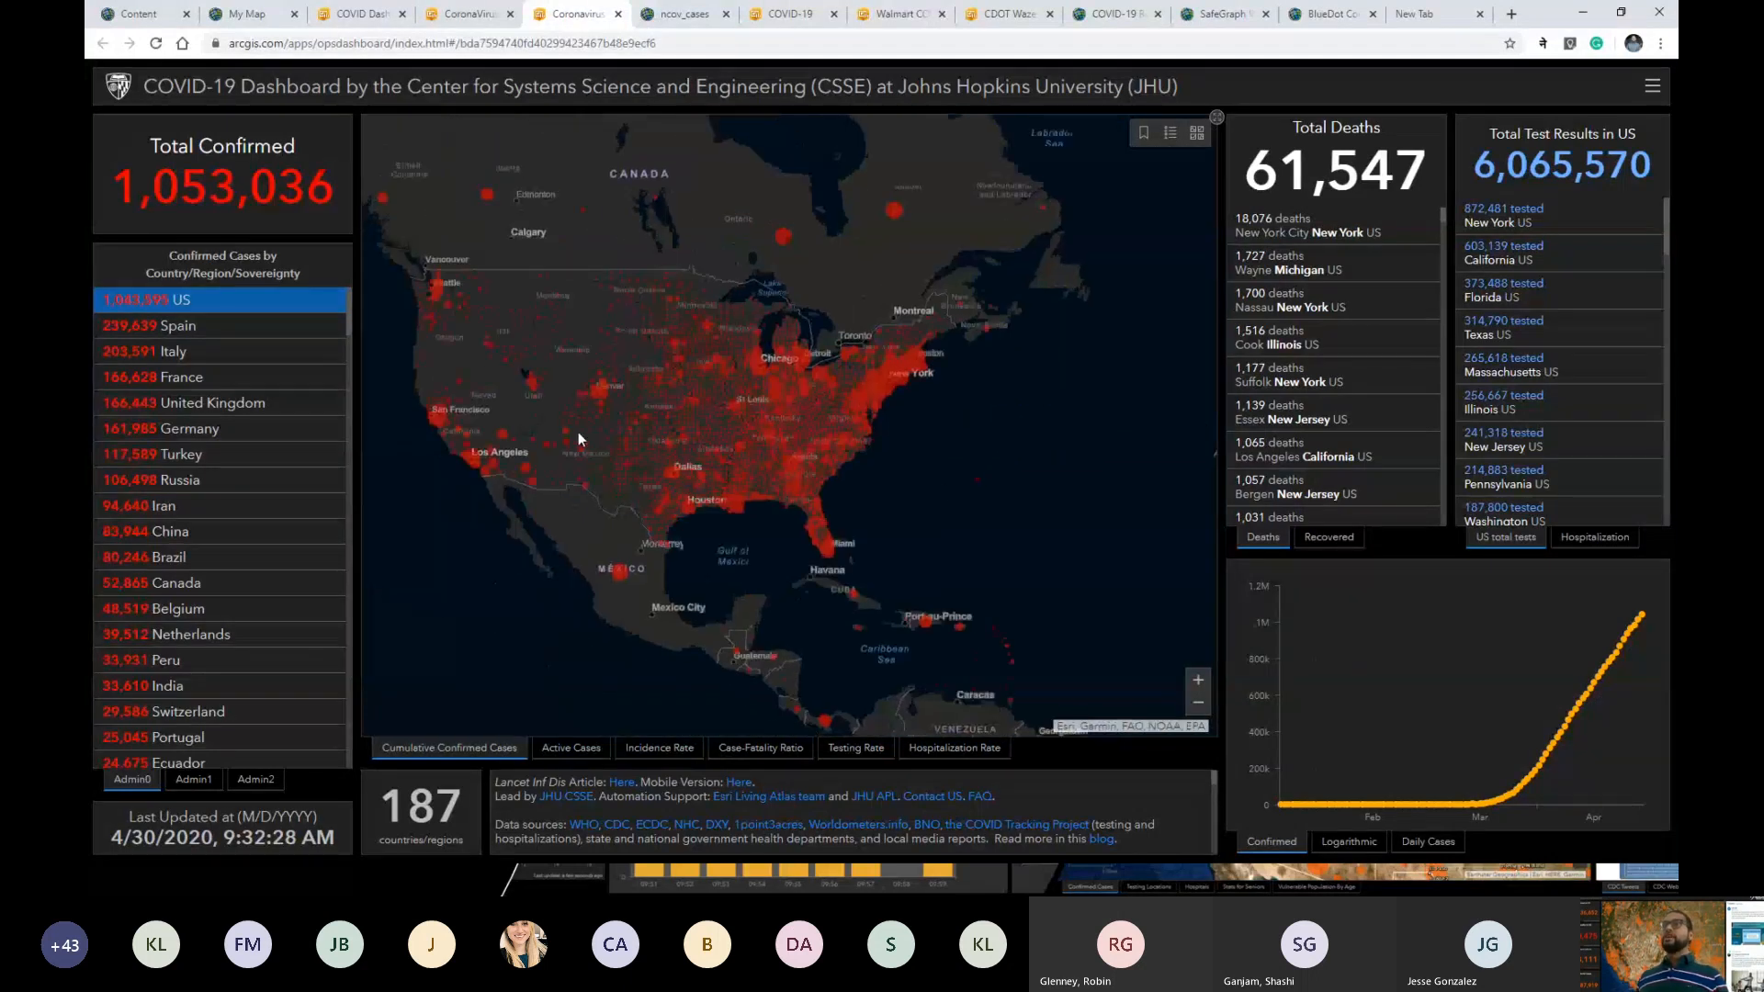
{"action": "left_click_drag", "start_coordinate": [577, 432], "coordinate": [575, 476]}
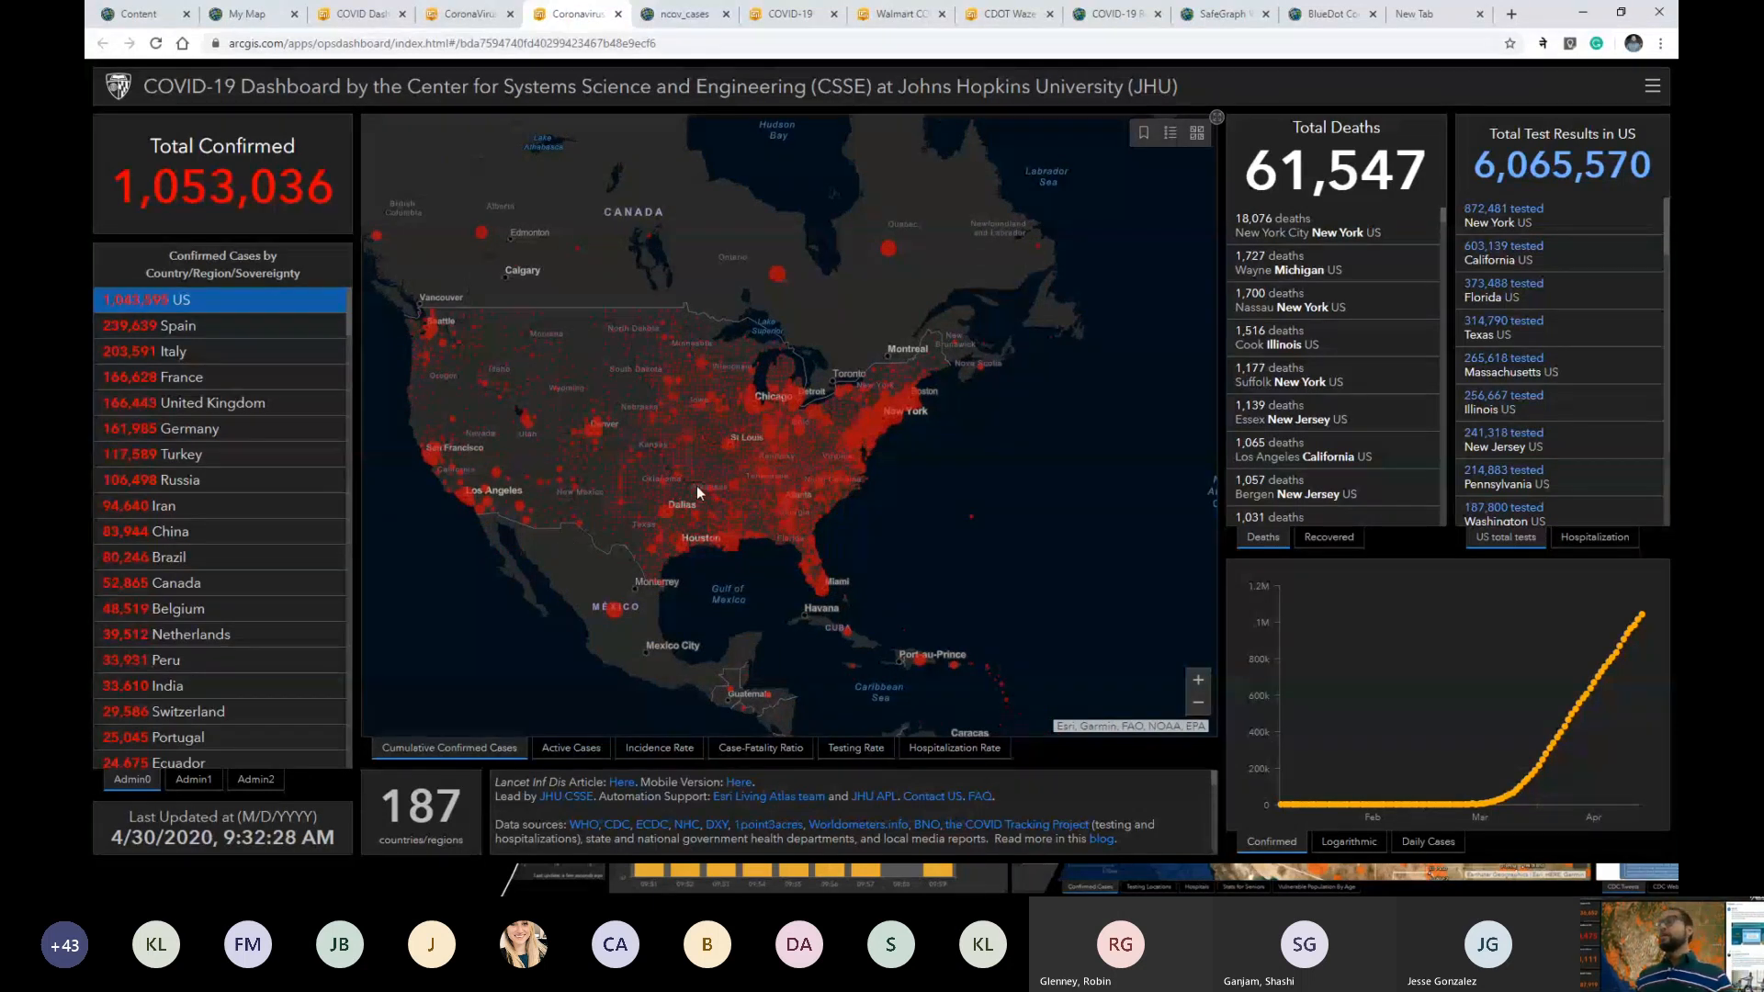
{"action": "left_click_drag", "start_coordinate": [697, 486], "coordinate": [635, 419]}
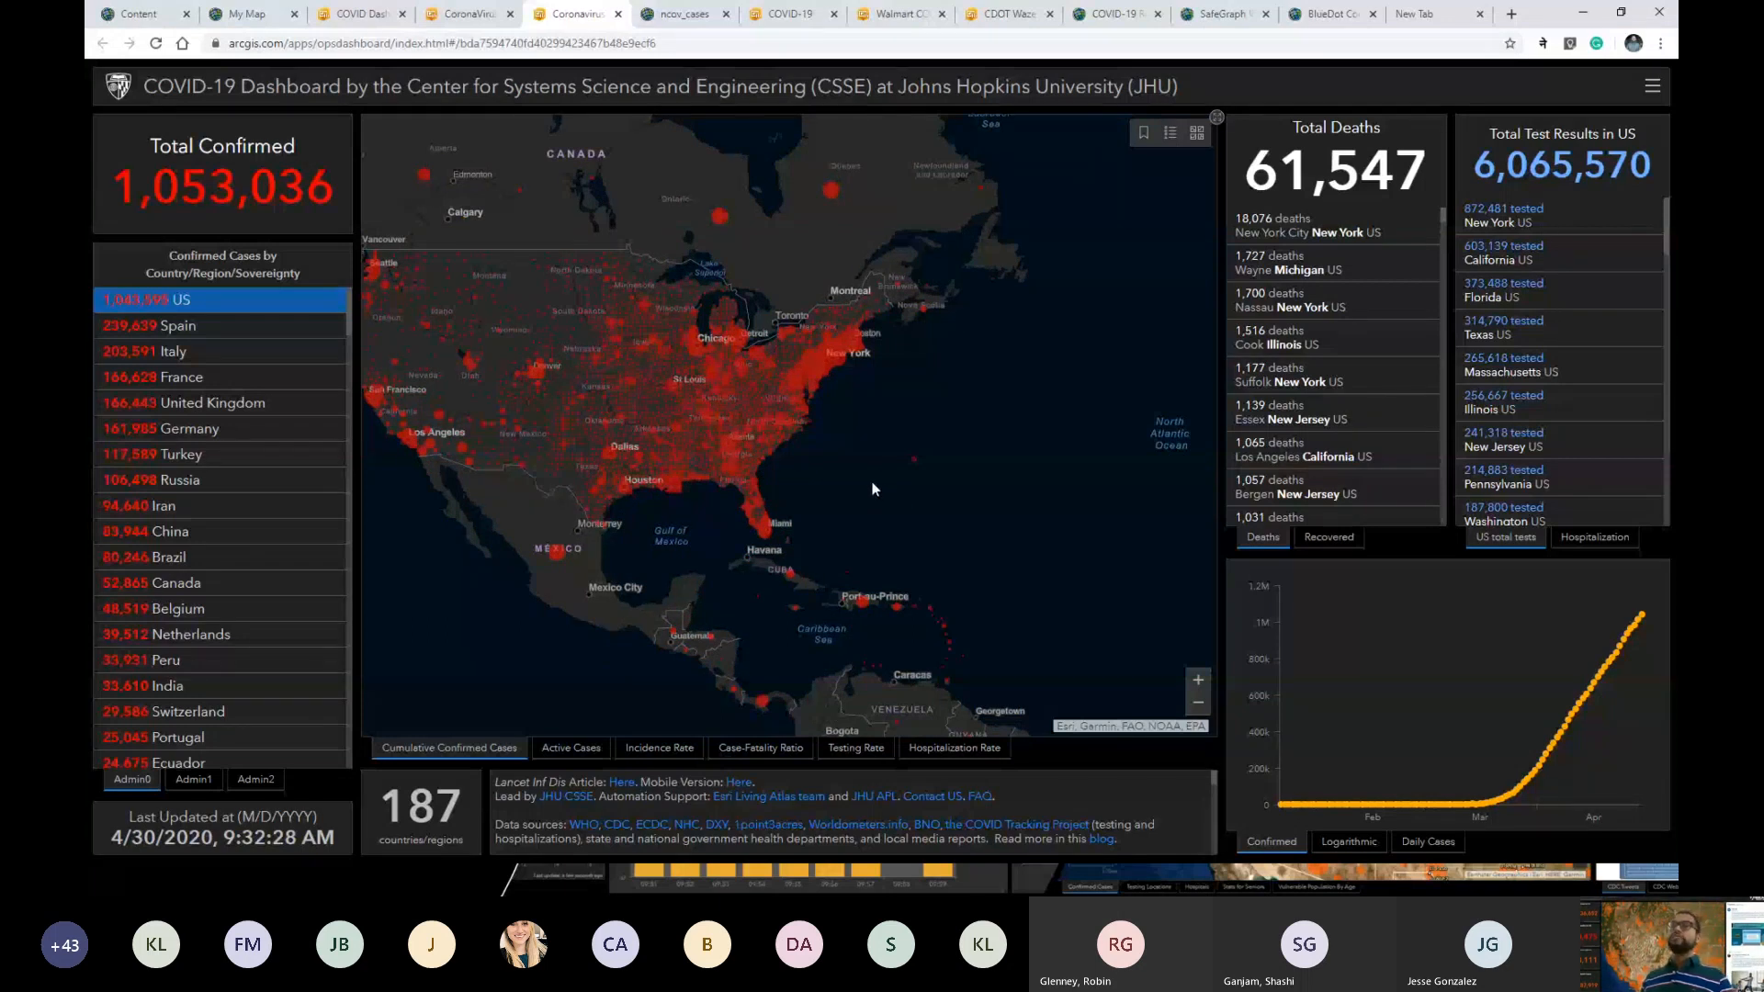
Examine the cumulative confirmed cases worldwide, from the Americas across the Atlantic to Europe, Africa and the Middle East.
{"action": "scroll", "coordinate": [868, 486], "scroll_direction": "down", "scroll_amount": 2}
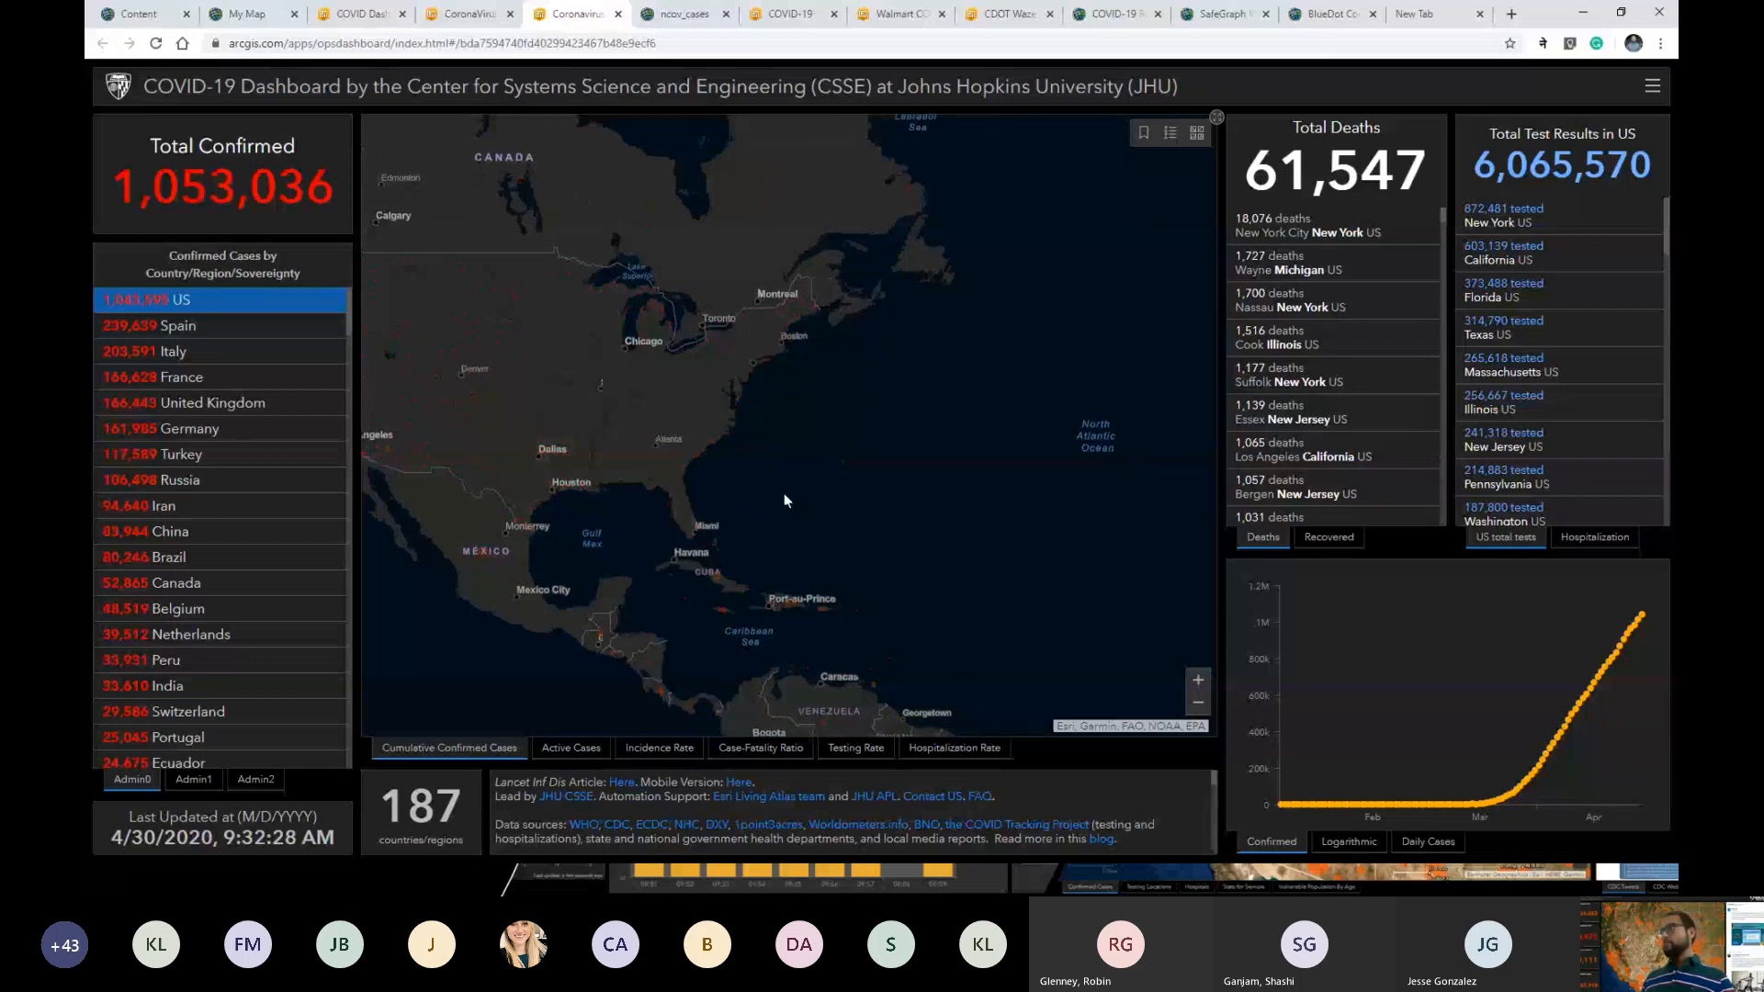
{"action": "left_click_drag", "start_coordinate": [978, 480], "coordinate": [824, 377]}
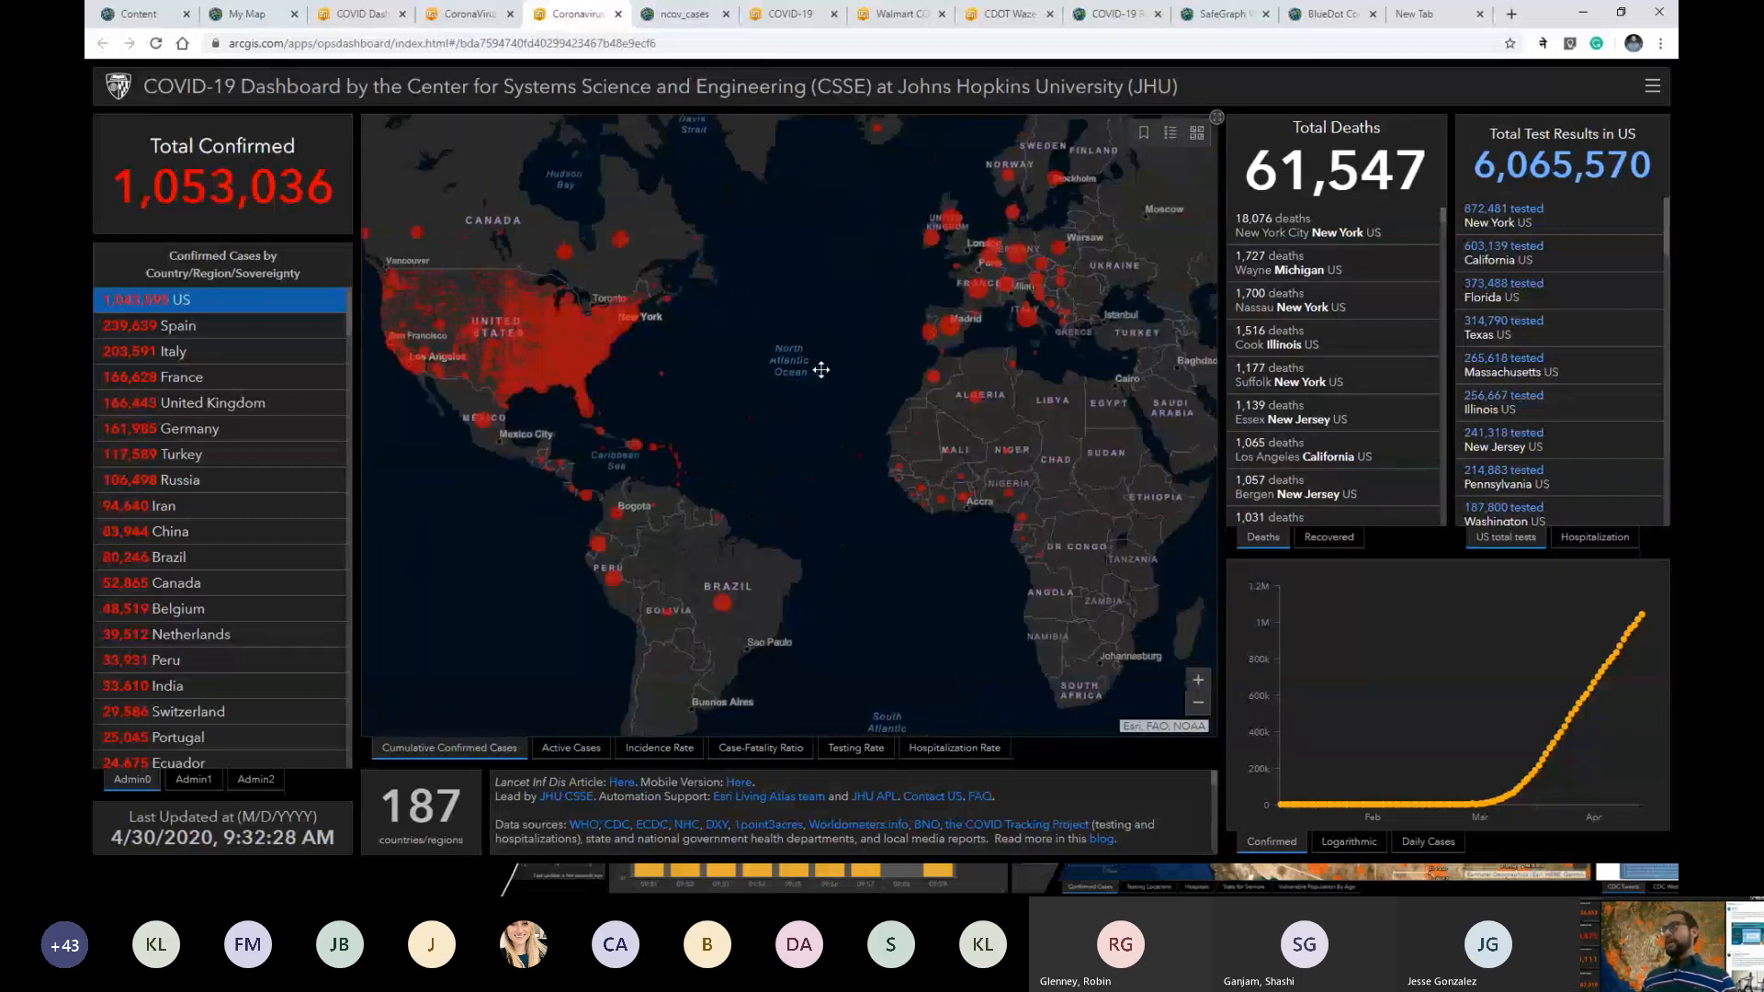
{"action": "left_click_drag", "start_coordinate": [1115, 287], "coordinate": [988, 308]}
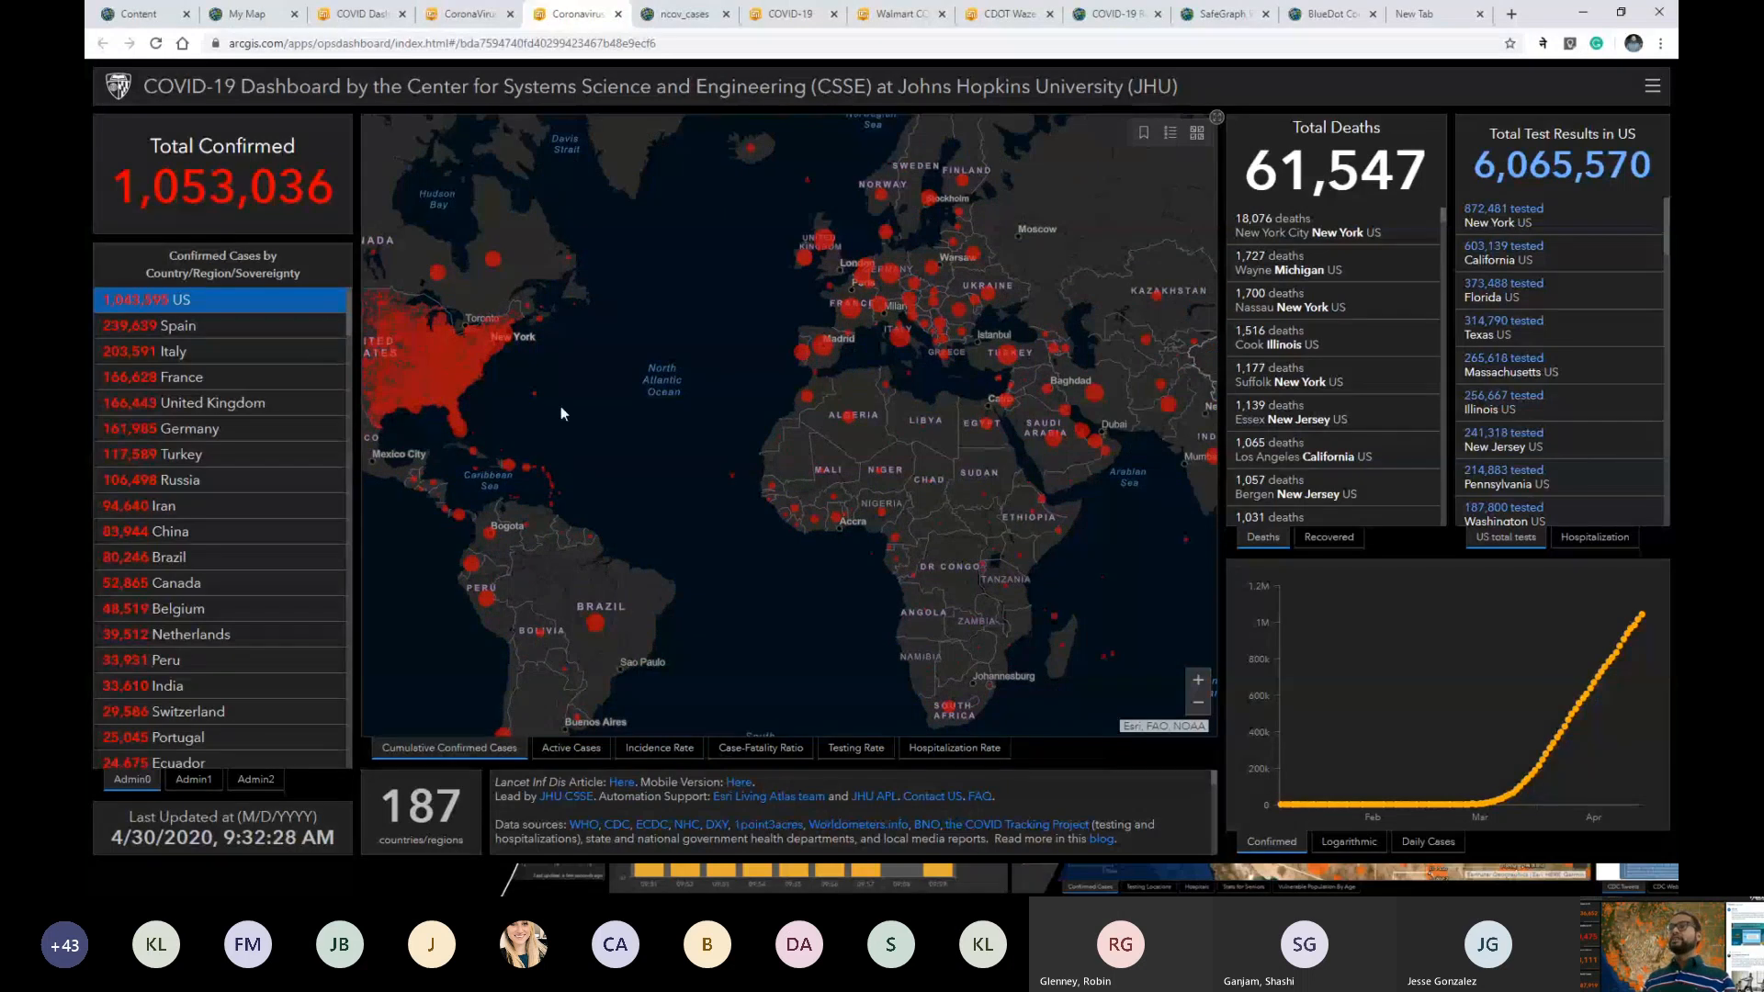
{"action": "left_click_drag", "start_coordinate": [560, 406], "coordinate": [691, 446]}
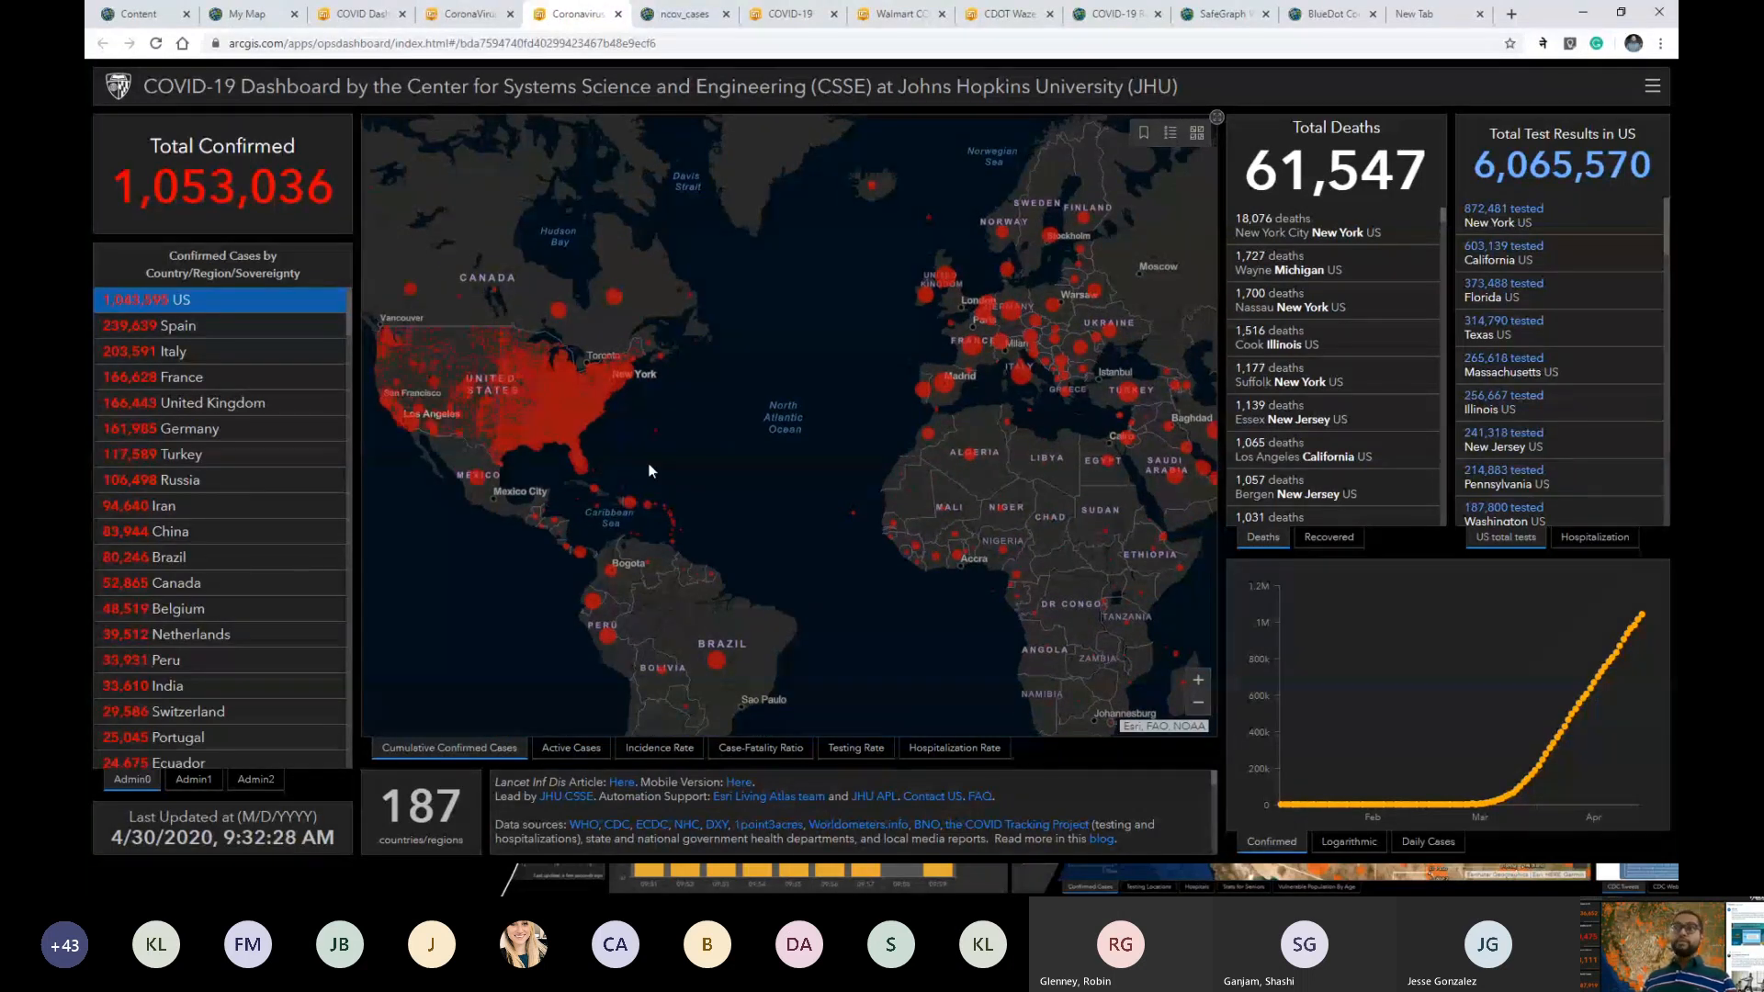
Filter the dashboard by France, Iran and the Netherlands in turn and examine each country's cases and deaths.
{"action": "left_click", "coordinate": [182, 386]}
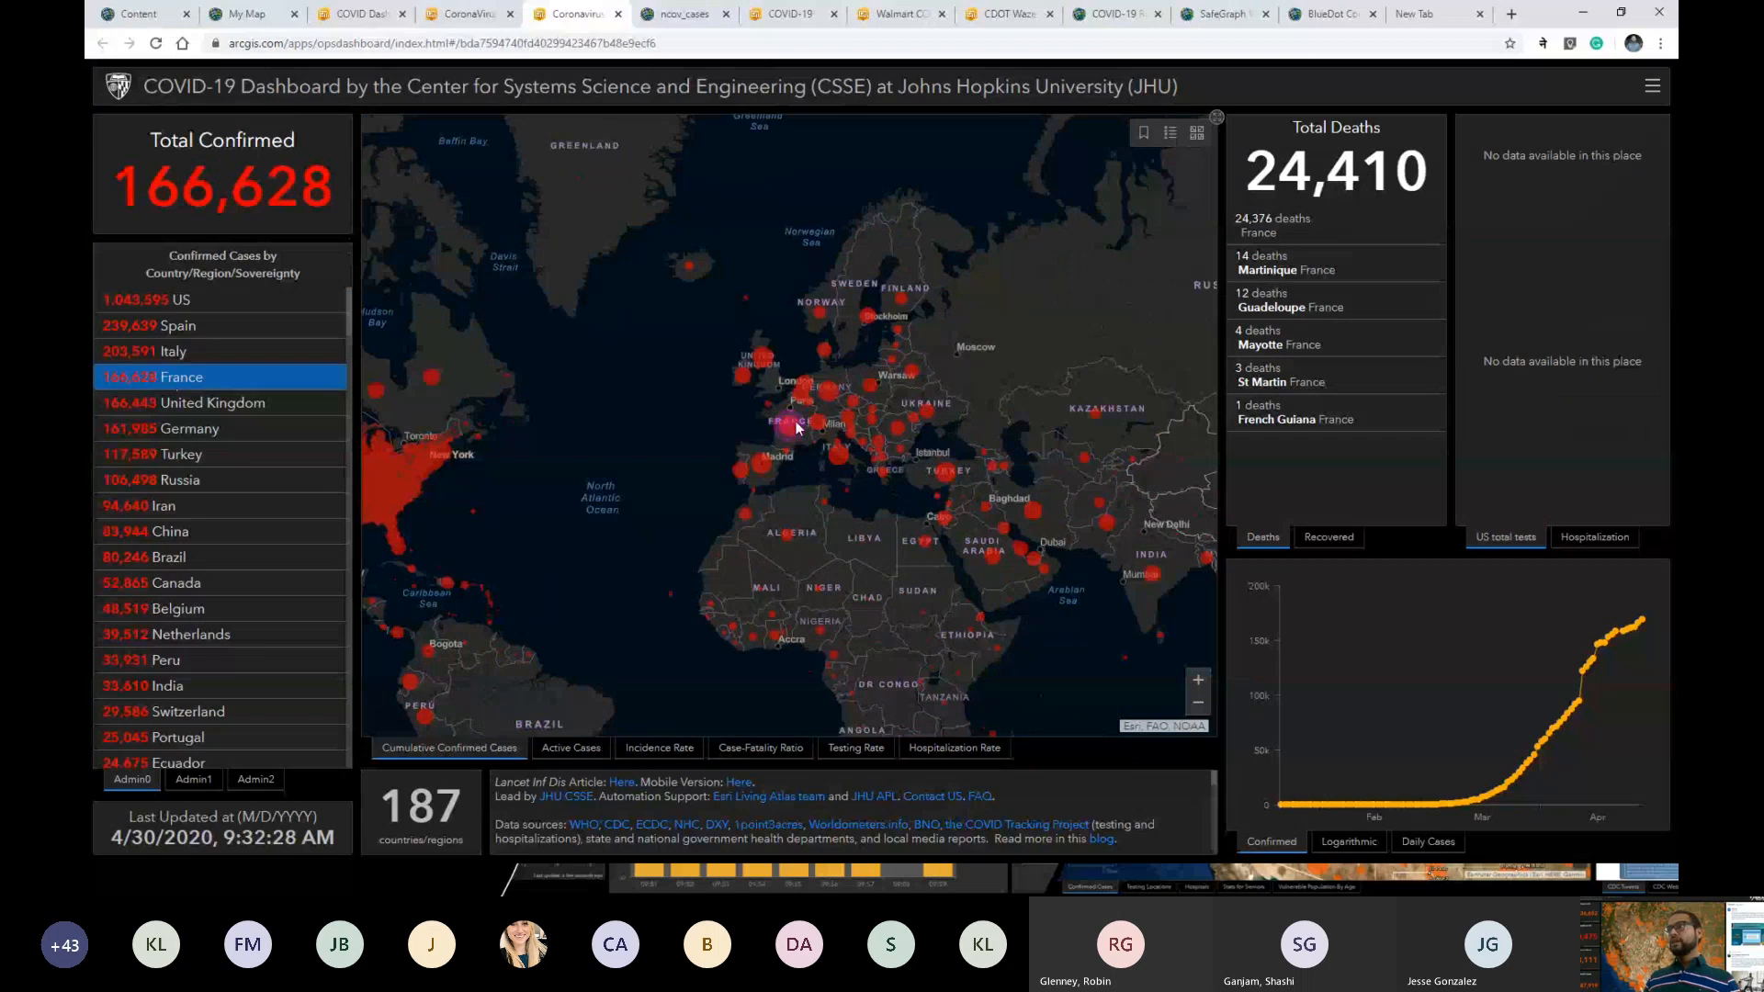
{"action": "scroll", "coordinate": [798, 427], "scroll_direction": "up", "scroll_amount": 2}
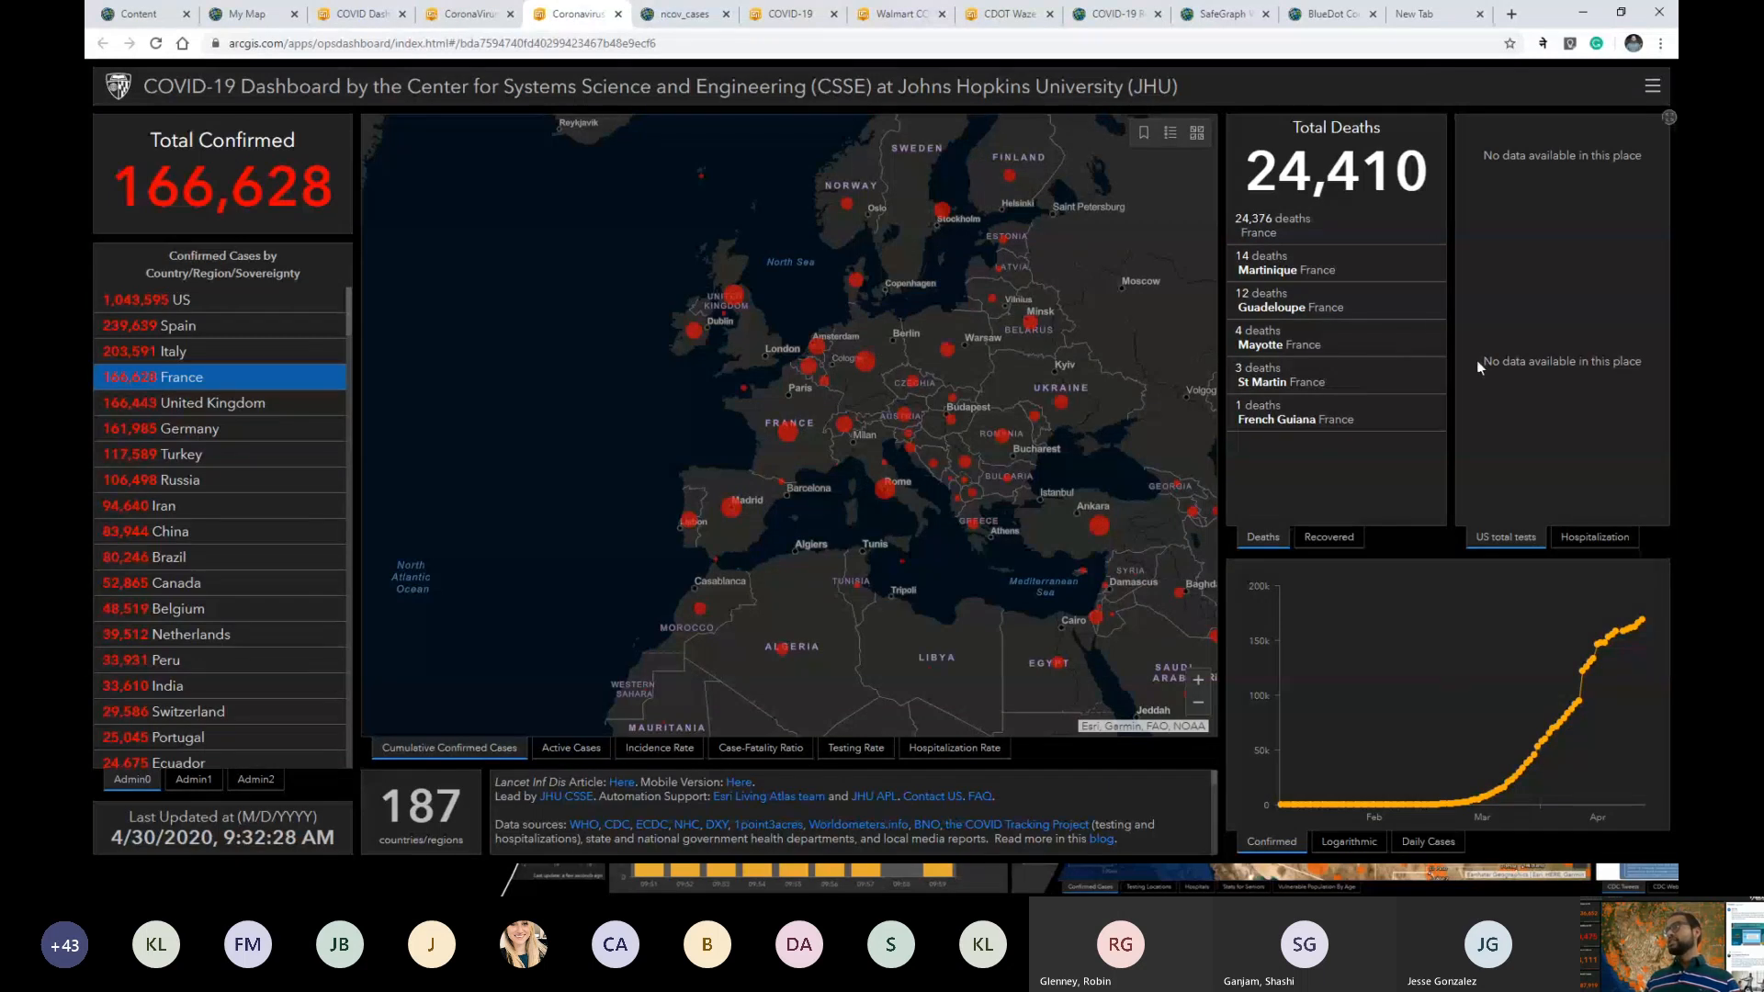
{"action": "left_click", "coordinate": [195, 508]}
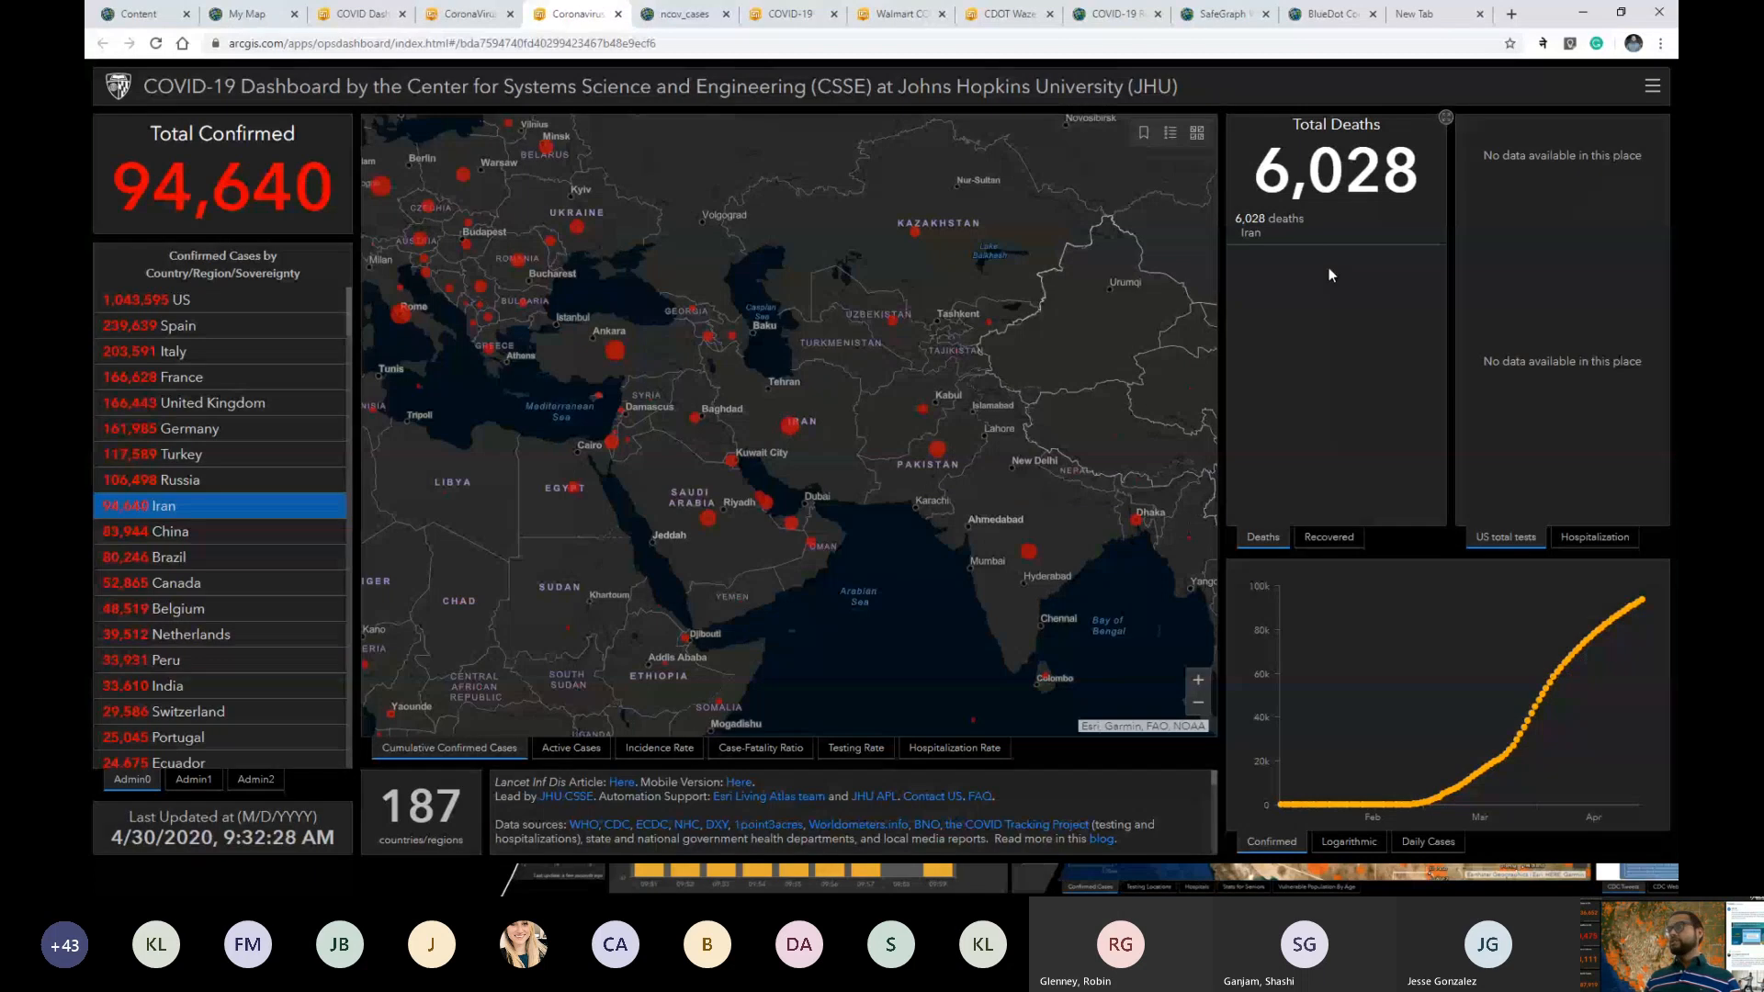
{"action": "left_click", "coordinate": [192, 634]}
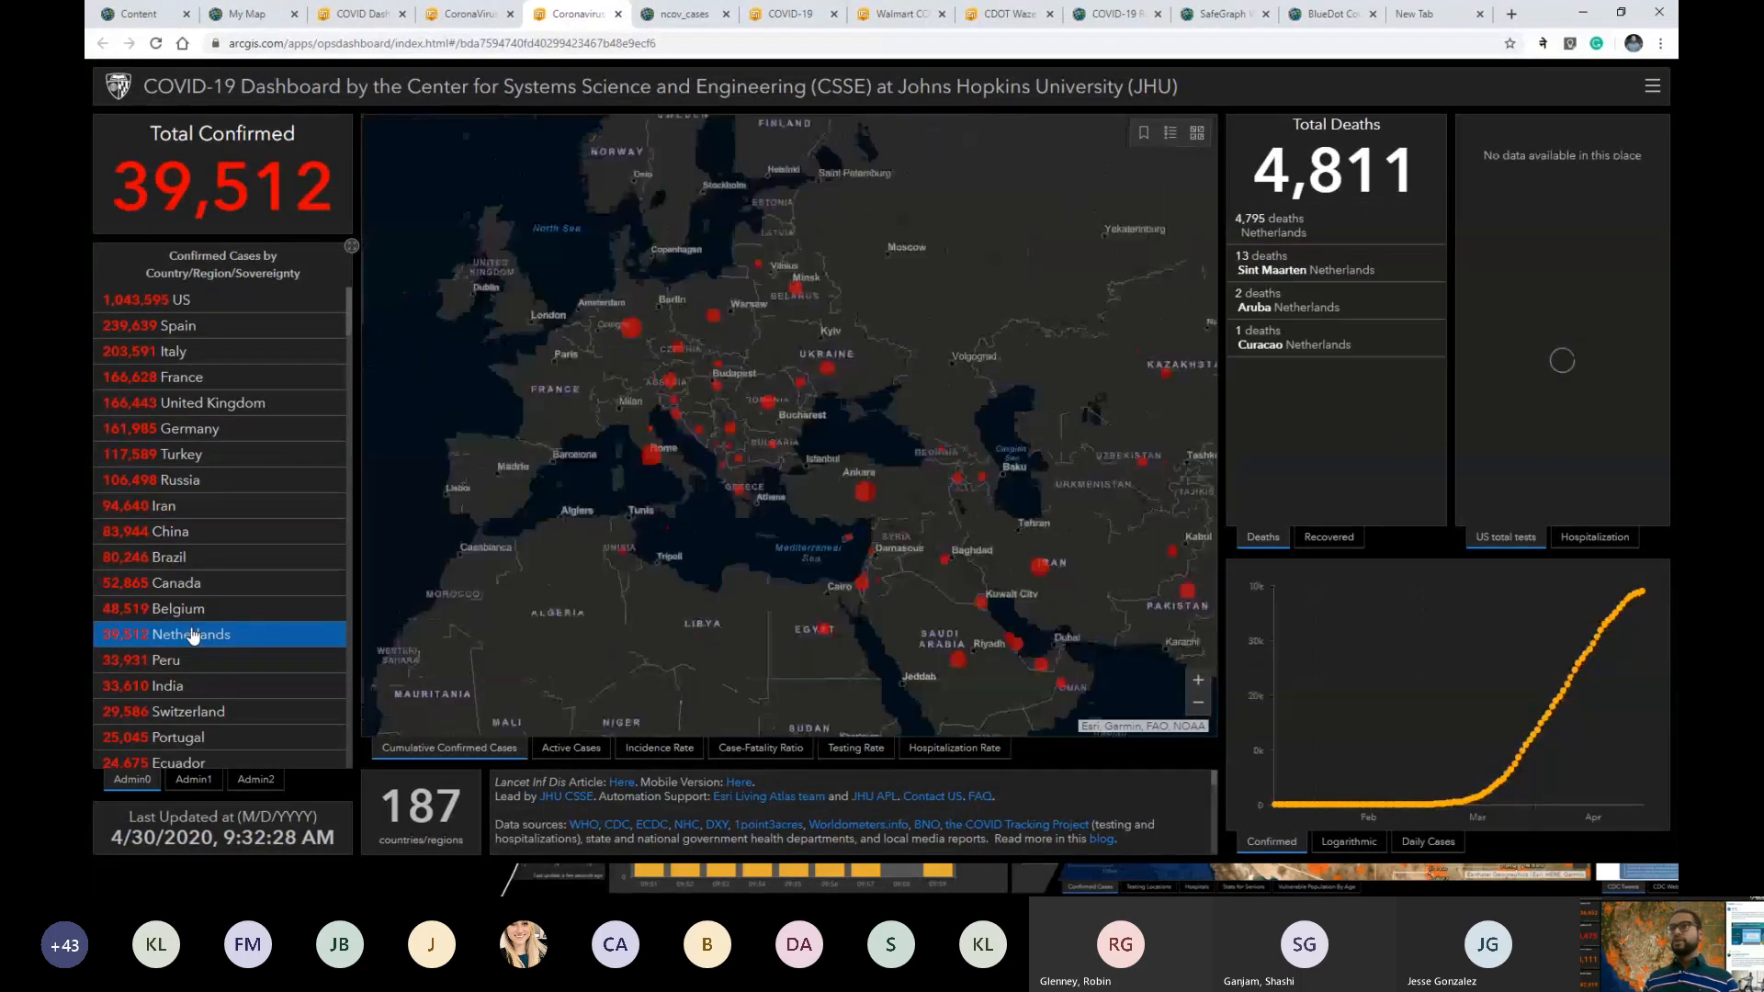
{"action": "left_click_drag", "start_coordinate": [638, 489], "coordinate": [714, 476]}
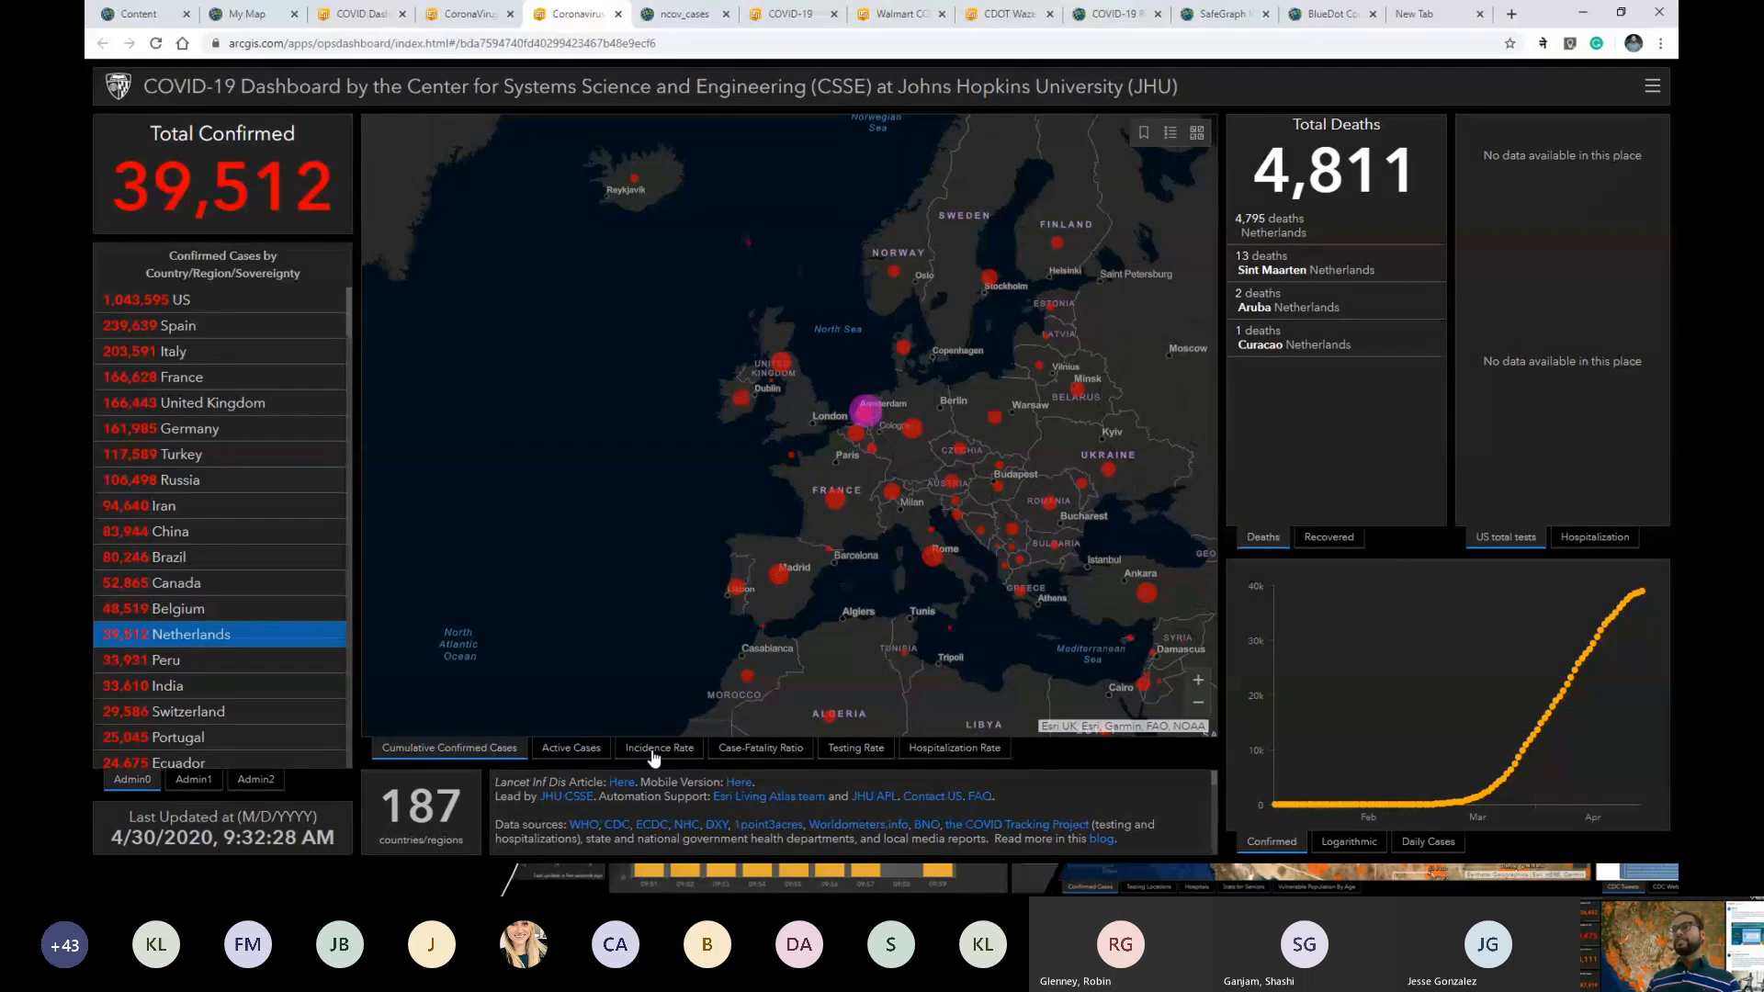
{"action": "scroll", "coordinate": [904, 437], "scroll_direction": "down", "scroll_amount": 2}
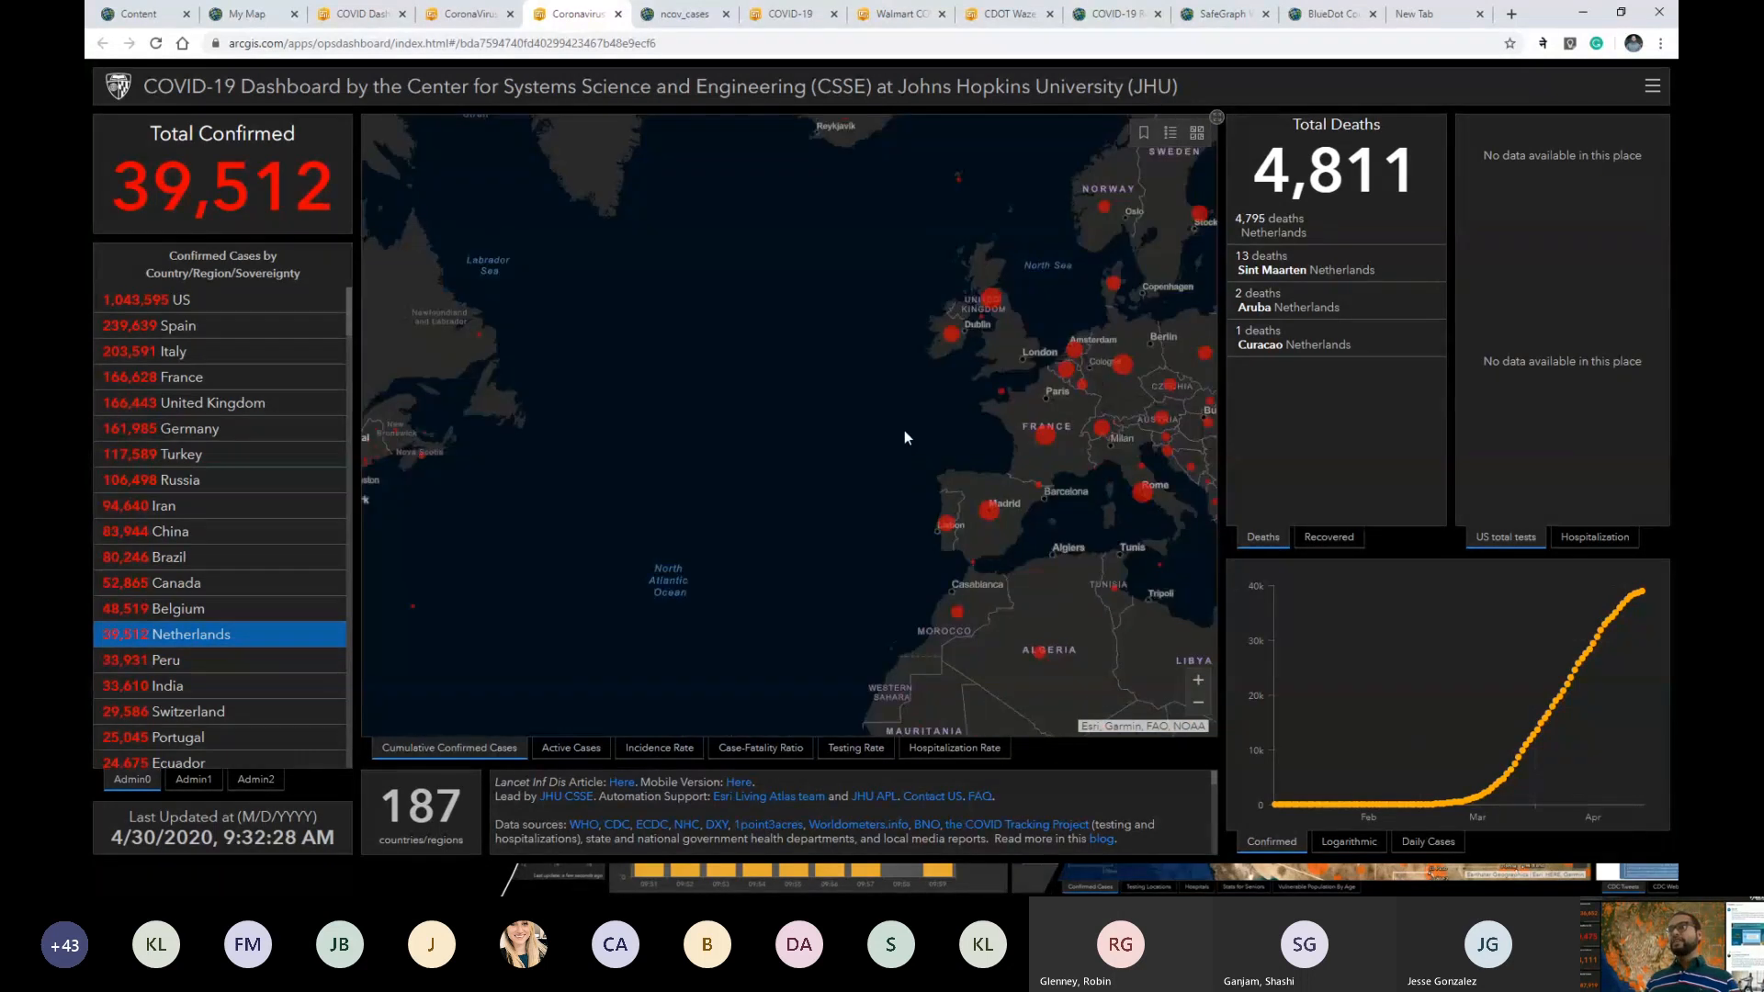
Switch to the Sacramento County COVID-19 Epidemiology Dashboard and examine the cases by zip code and by race and ethnicity.
{"action": "left_click", "coordinate": [781, 17]}
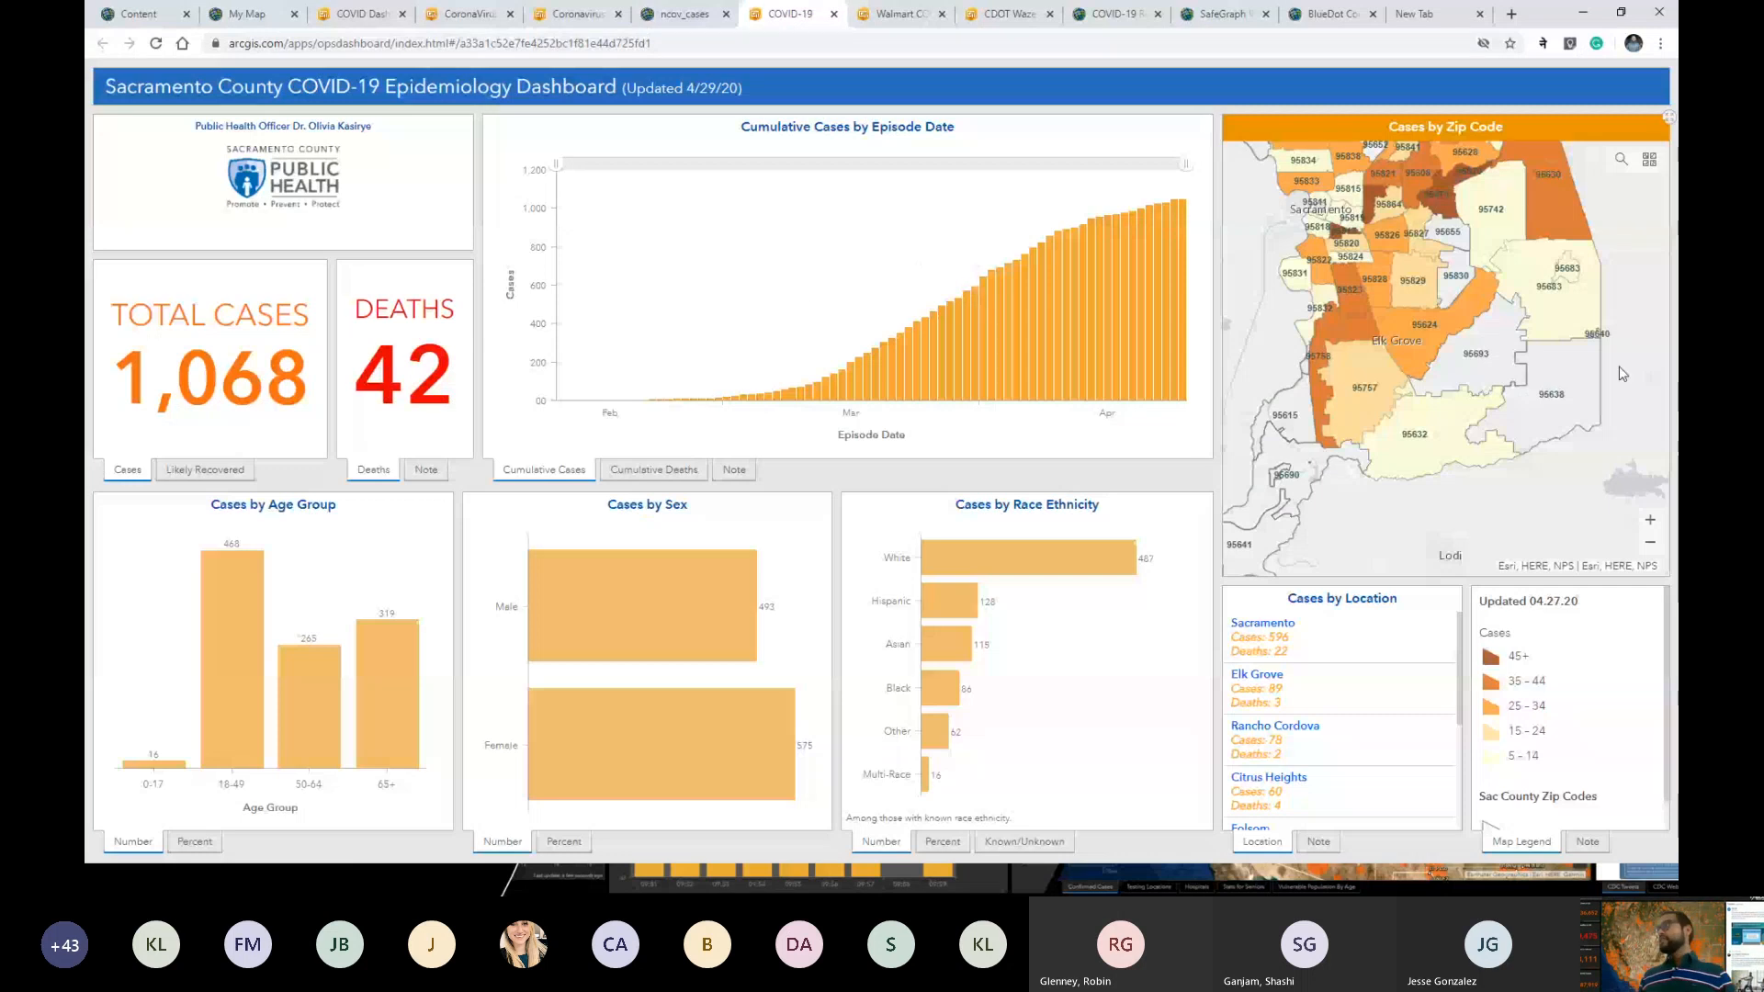
{"action": "left_click_drag", "start_coordinate": [1519, 331], "coordinate": [1517, 382]}
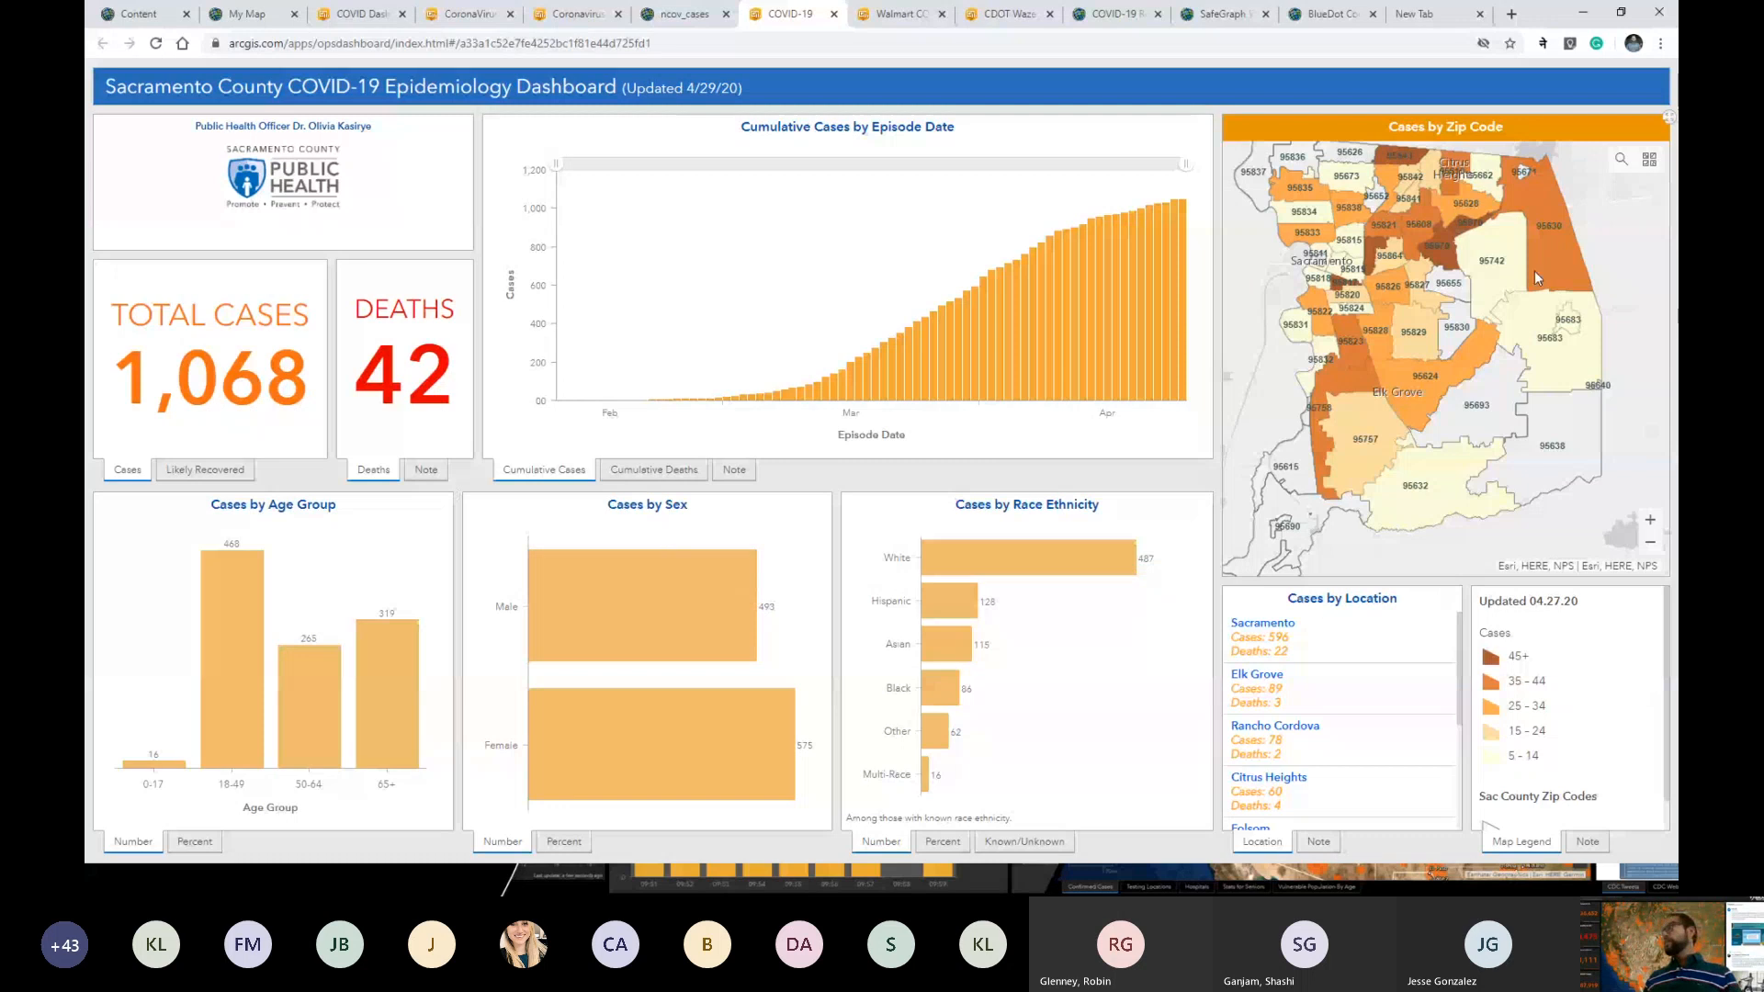
{"action": "left_click_drag", "start_coordinate": [1501, 273], "coordinate": [1560, 316]}
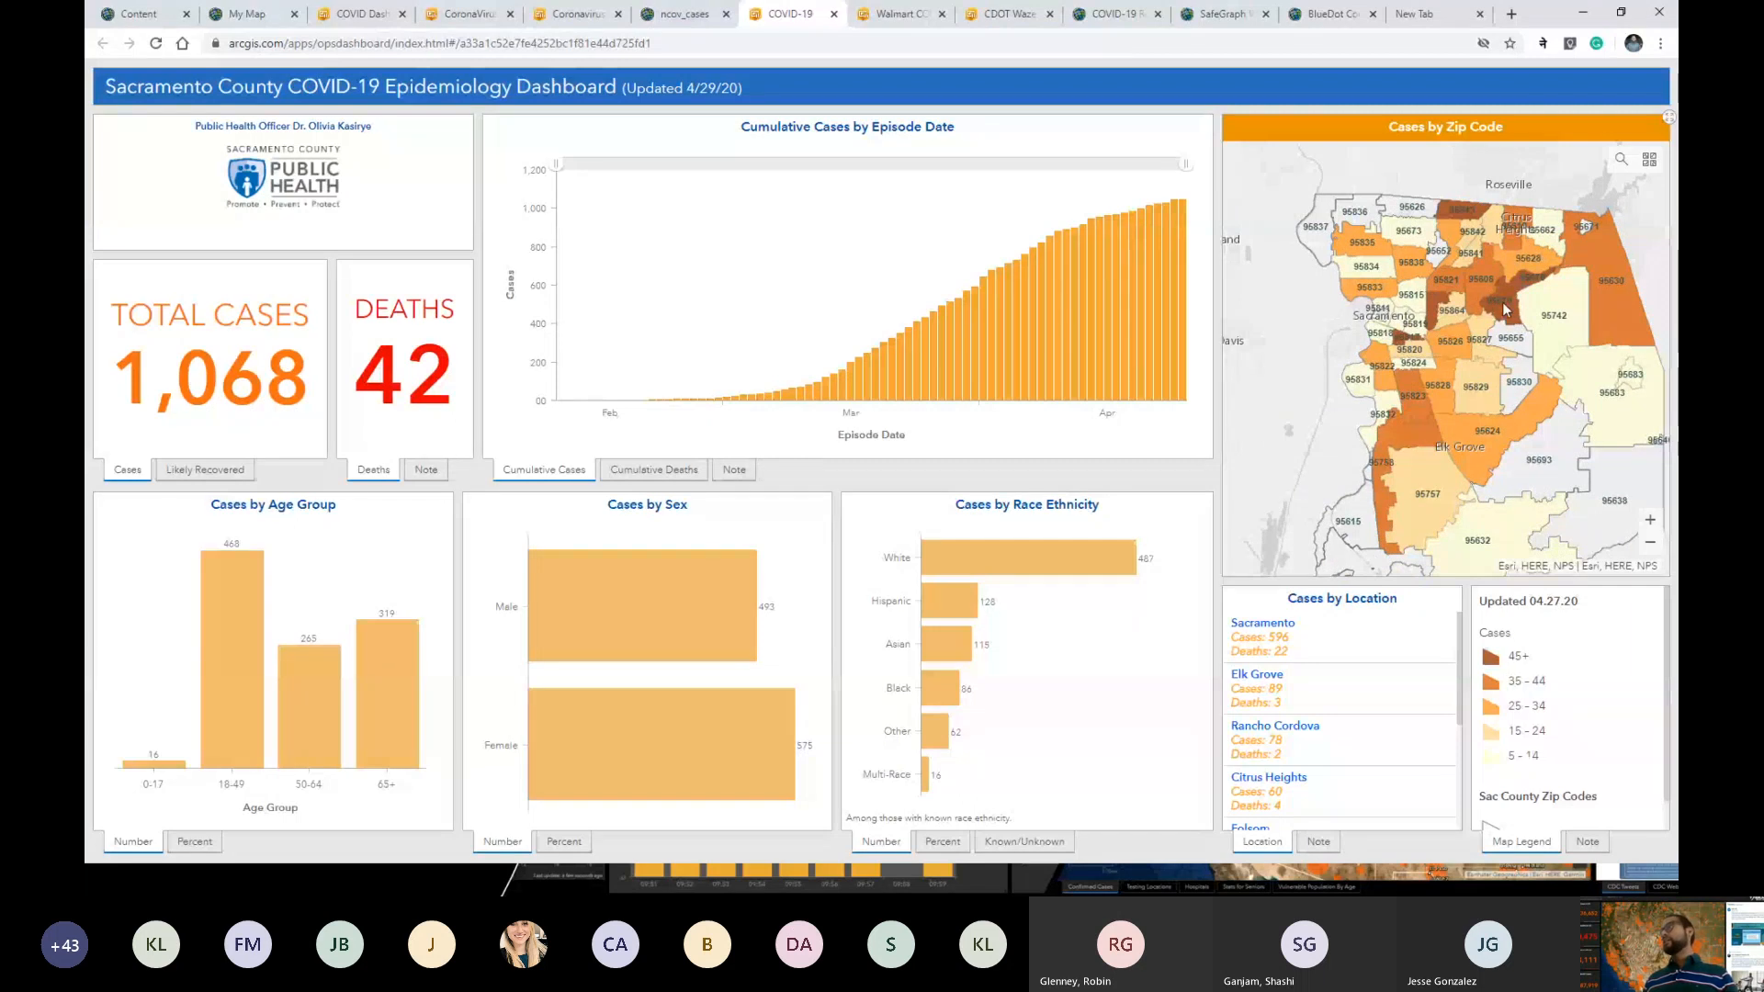
{"action": "left_click_drag", "start_coordinate": [1520, 404], "coordinate": [1434, 281]}
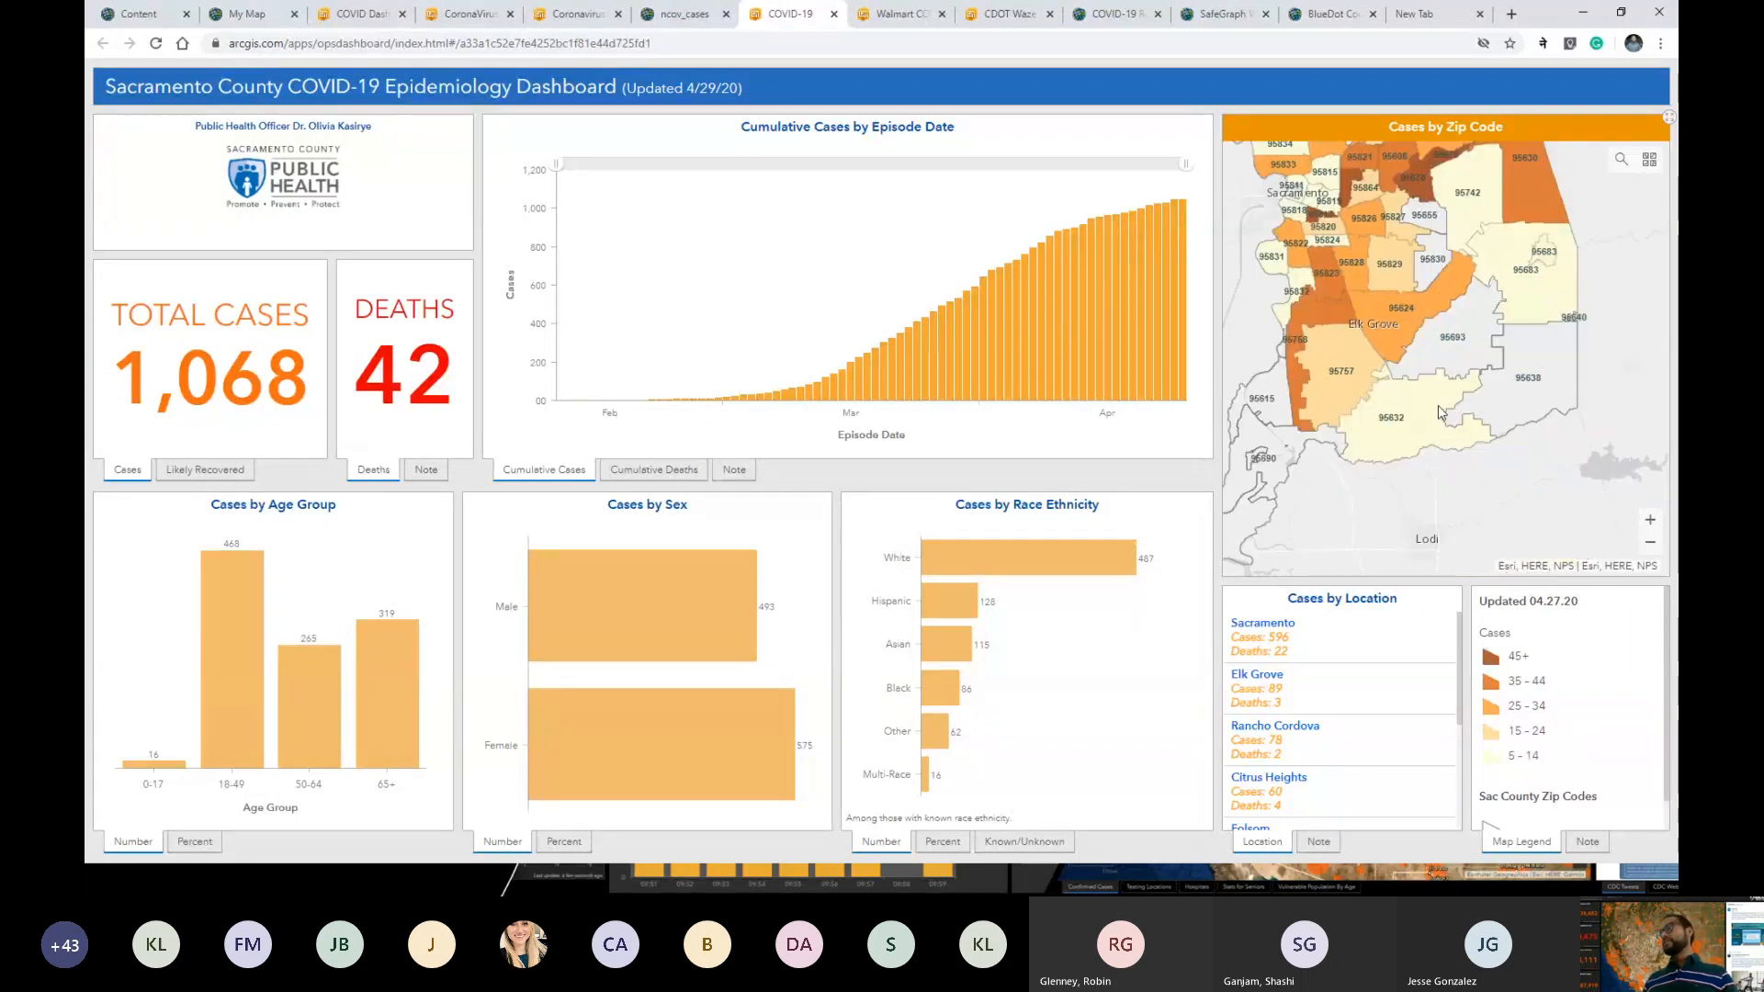
{"action": "left_click_drag", "start_coordinate": [1428, 366], "coordinate": [1445, 404]}
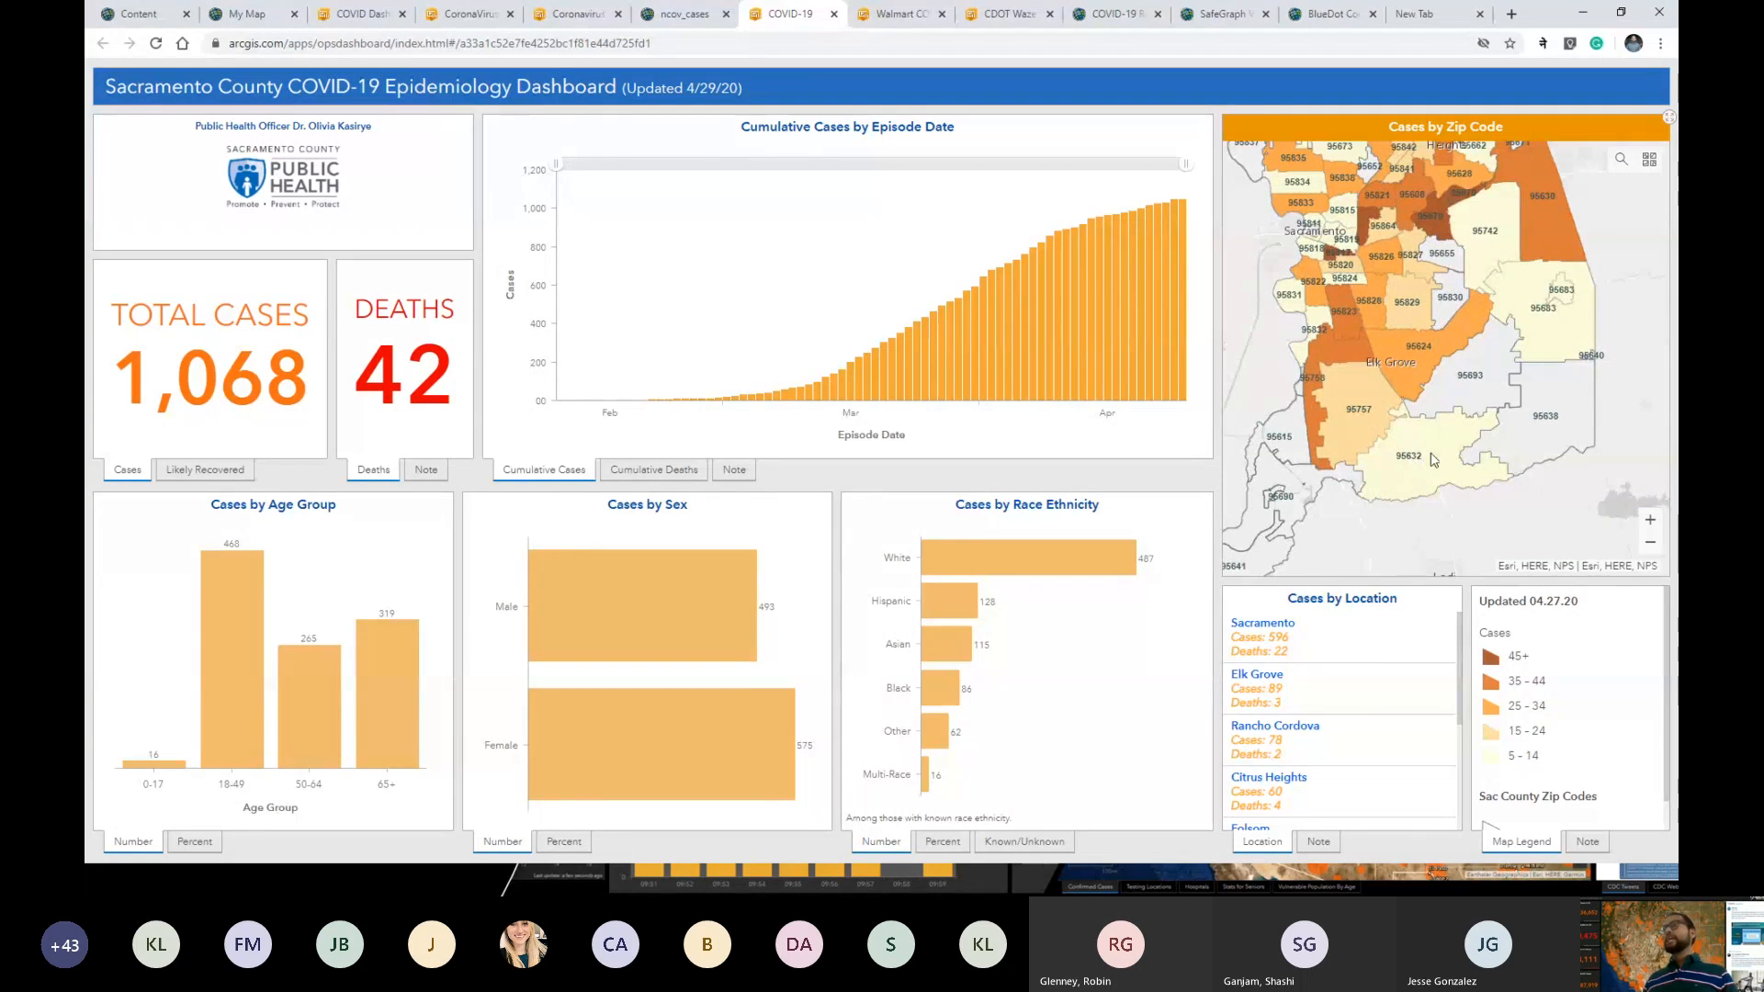
{"action": "mouse_move", "coordinate": [948, 583]}
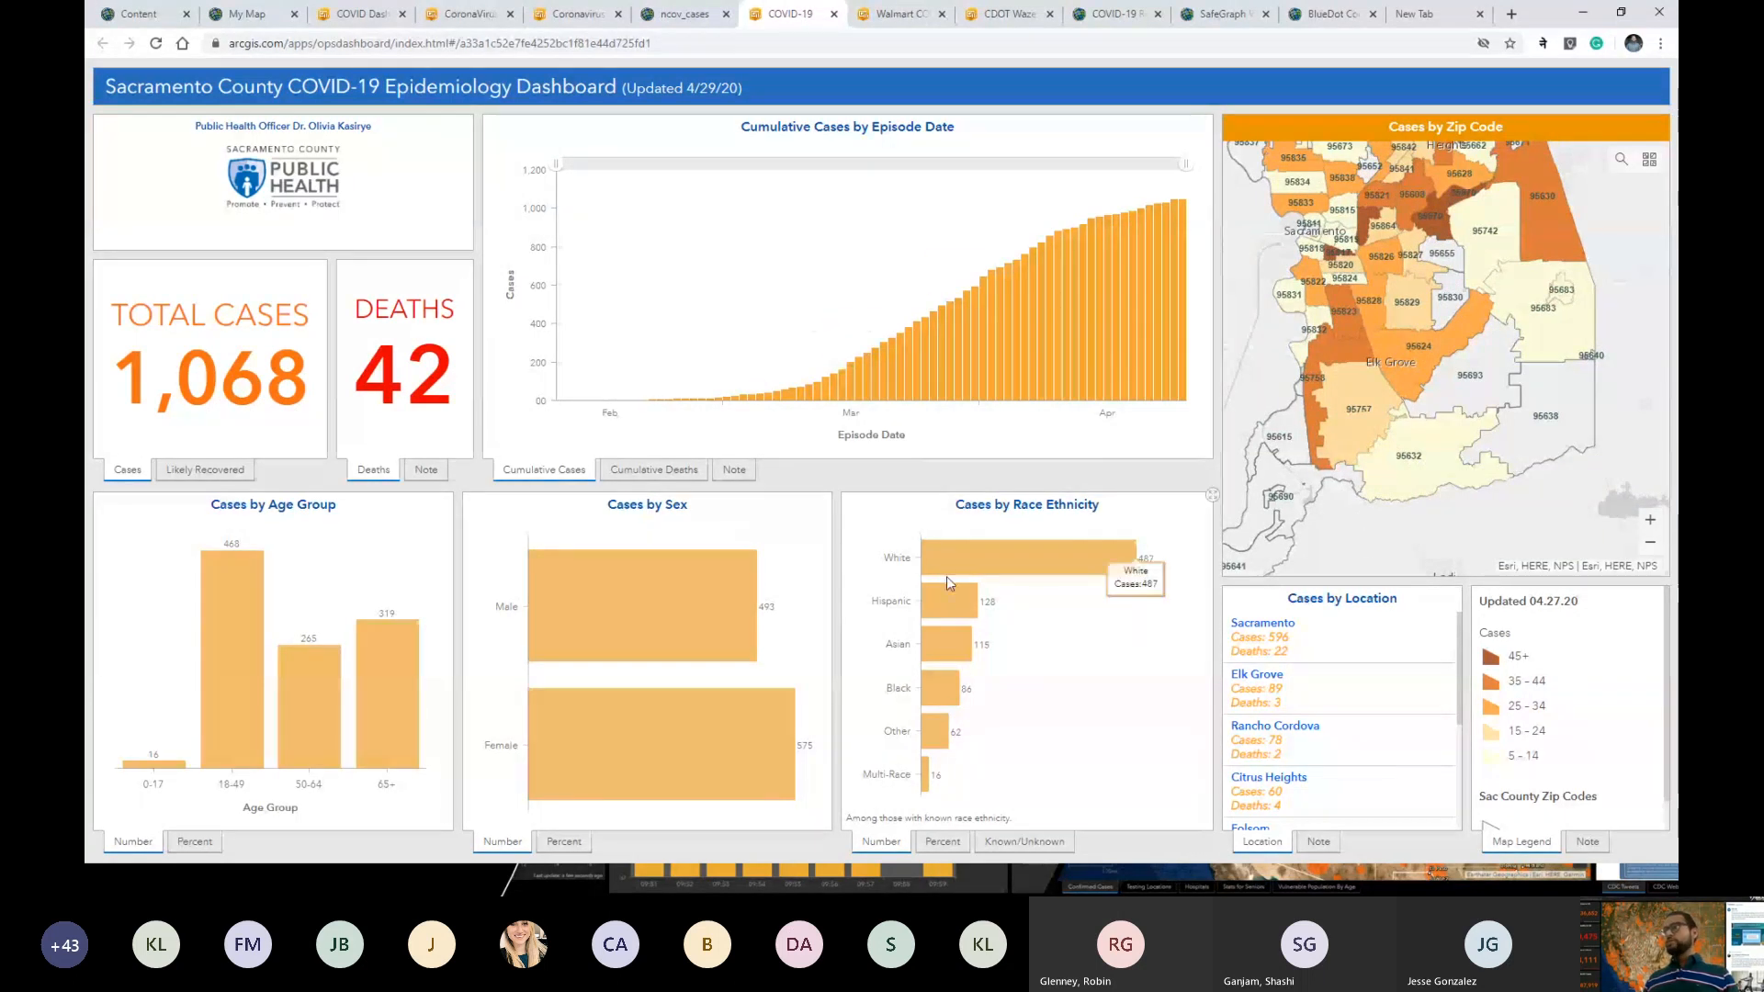
Switch to the Walmart Store Status dashboard and examine the store map and the details of the Supercenter in Huron, SD.
{"action": "left_click", "coordinate": [890, 22]}
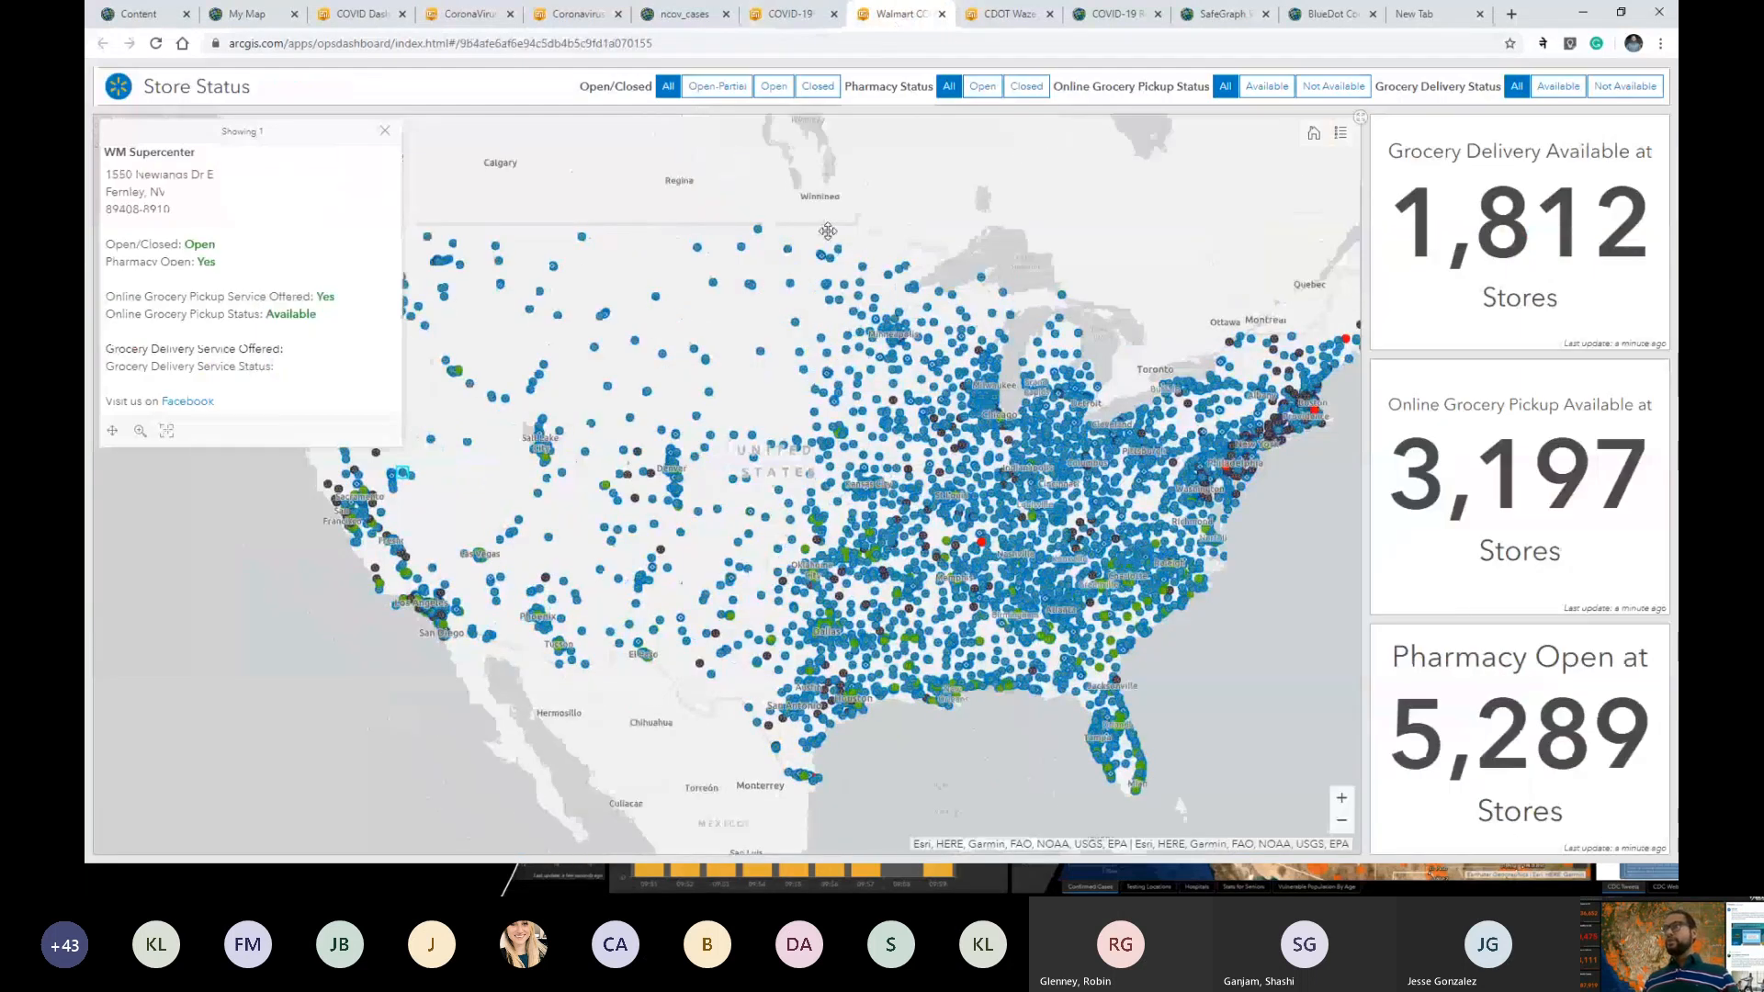
{"action": "left_click_drag", "start_coordinate": [828, 231], "coordinate": [888, 209]}
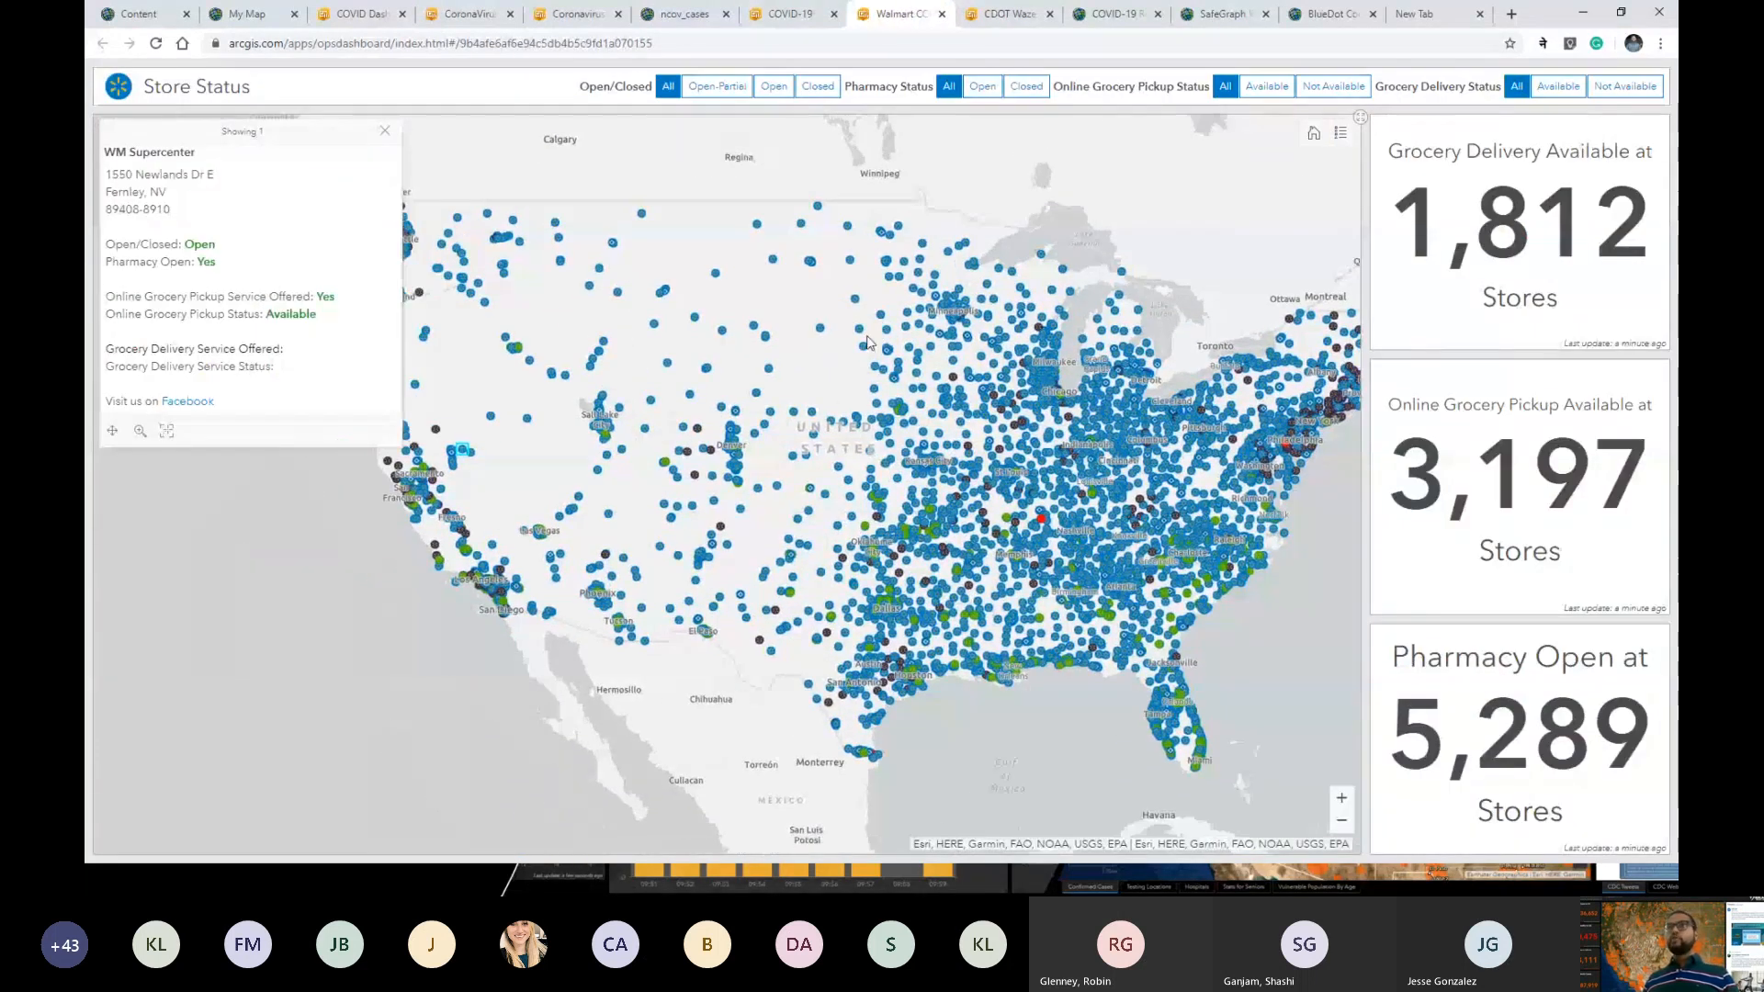
{"action": "left_click", "coordinate": [386, 132]}
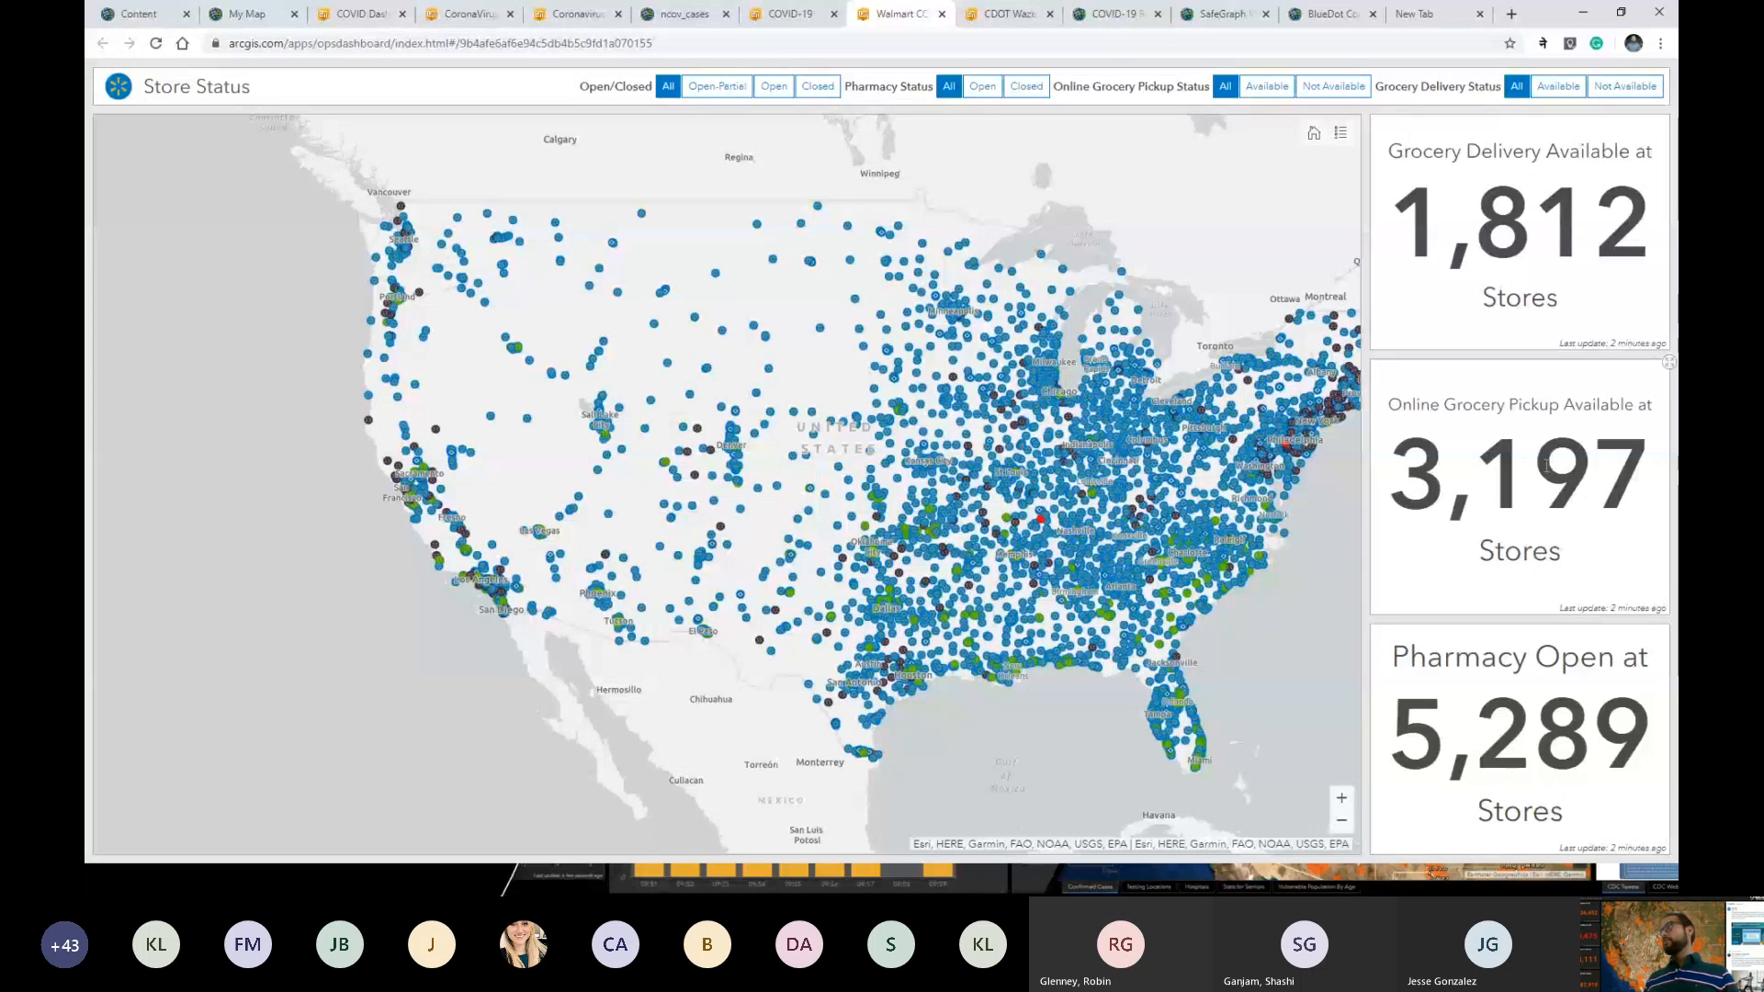
{"action": "left_click", "coordinate": [859, 329]}
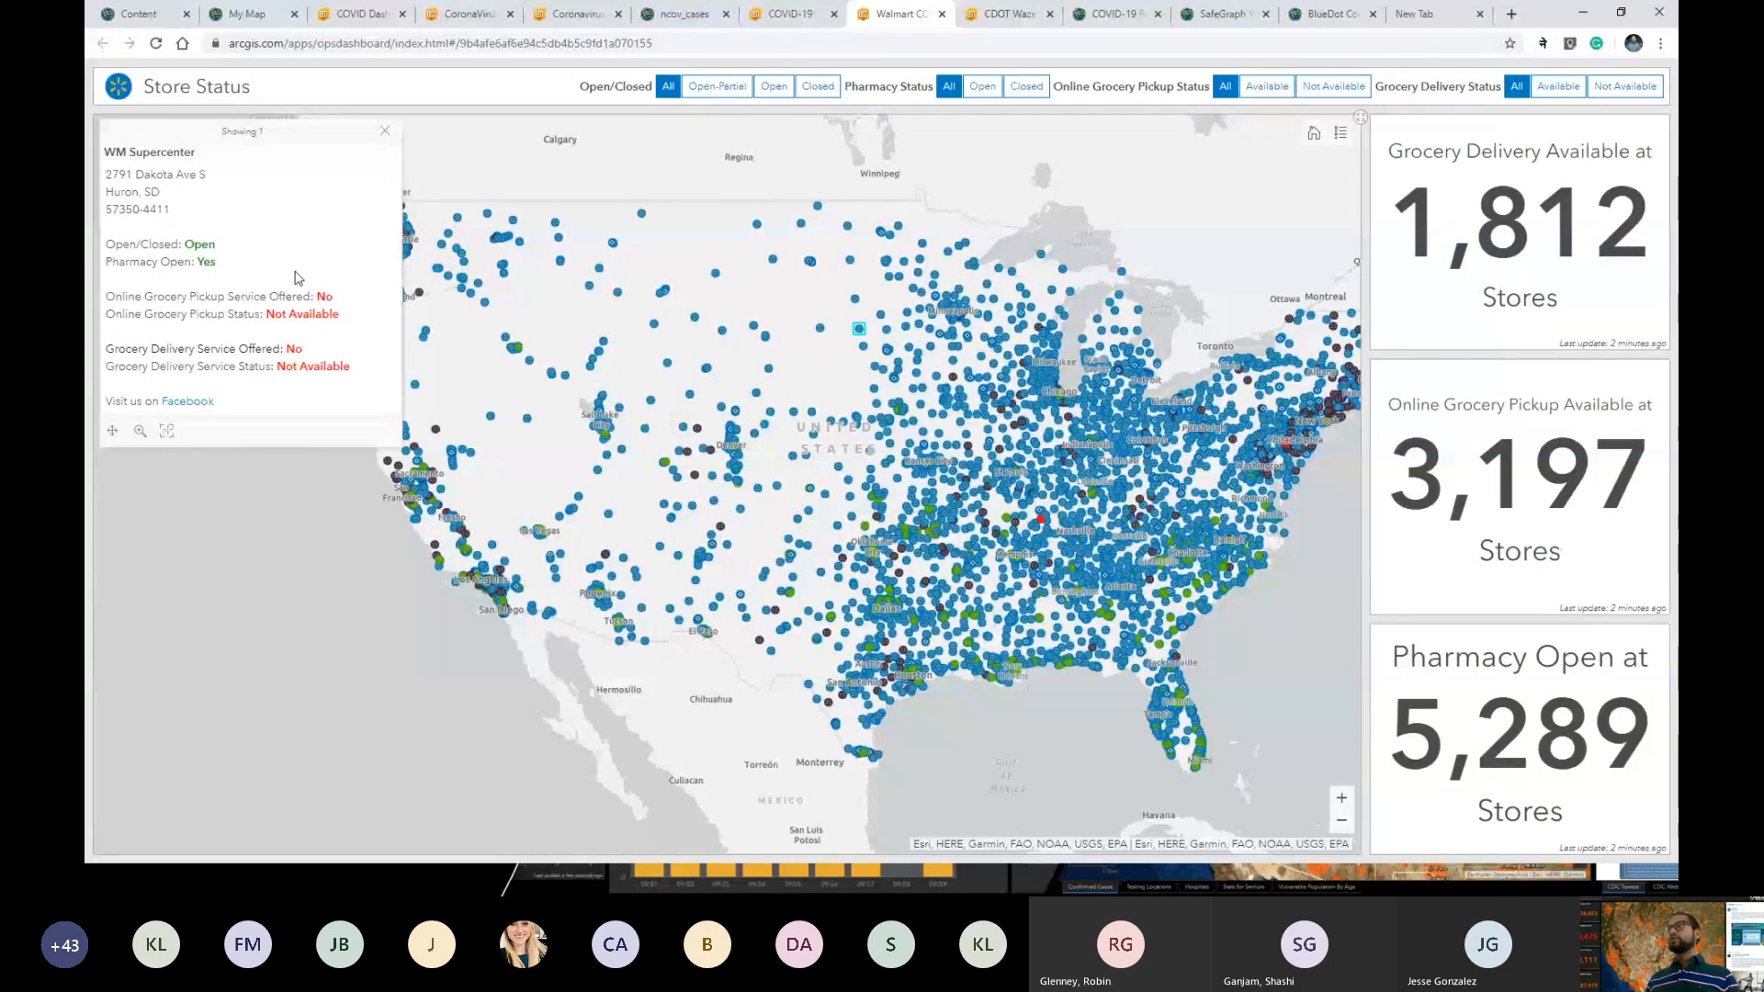
{"action": "left_click", "coordinate": [385, 133]}
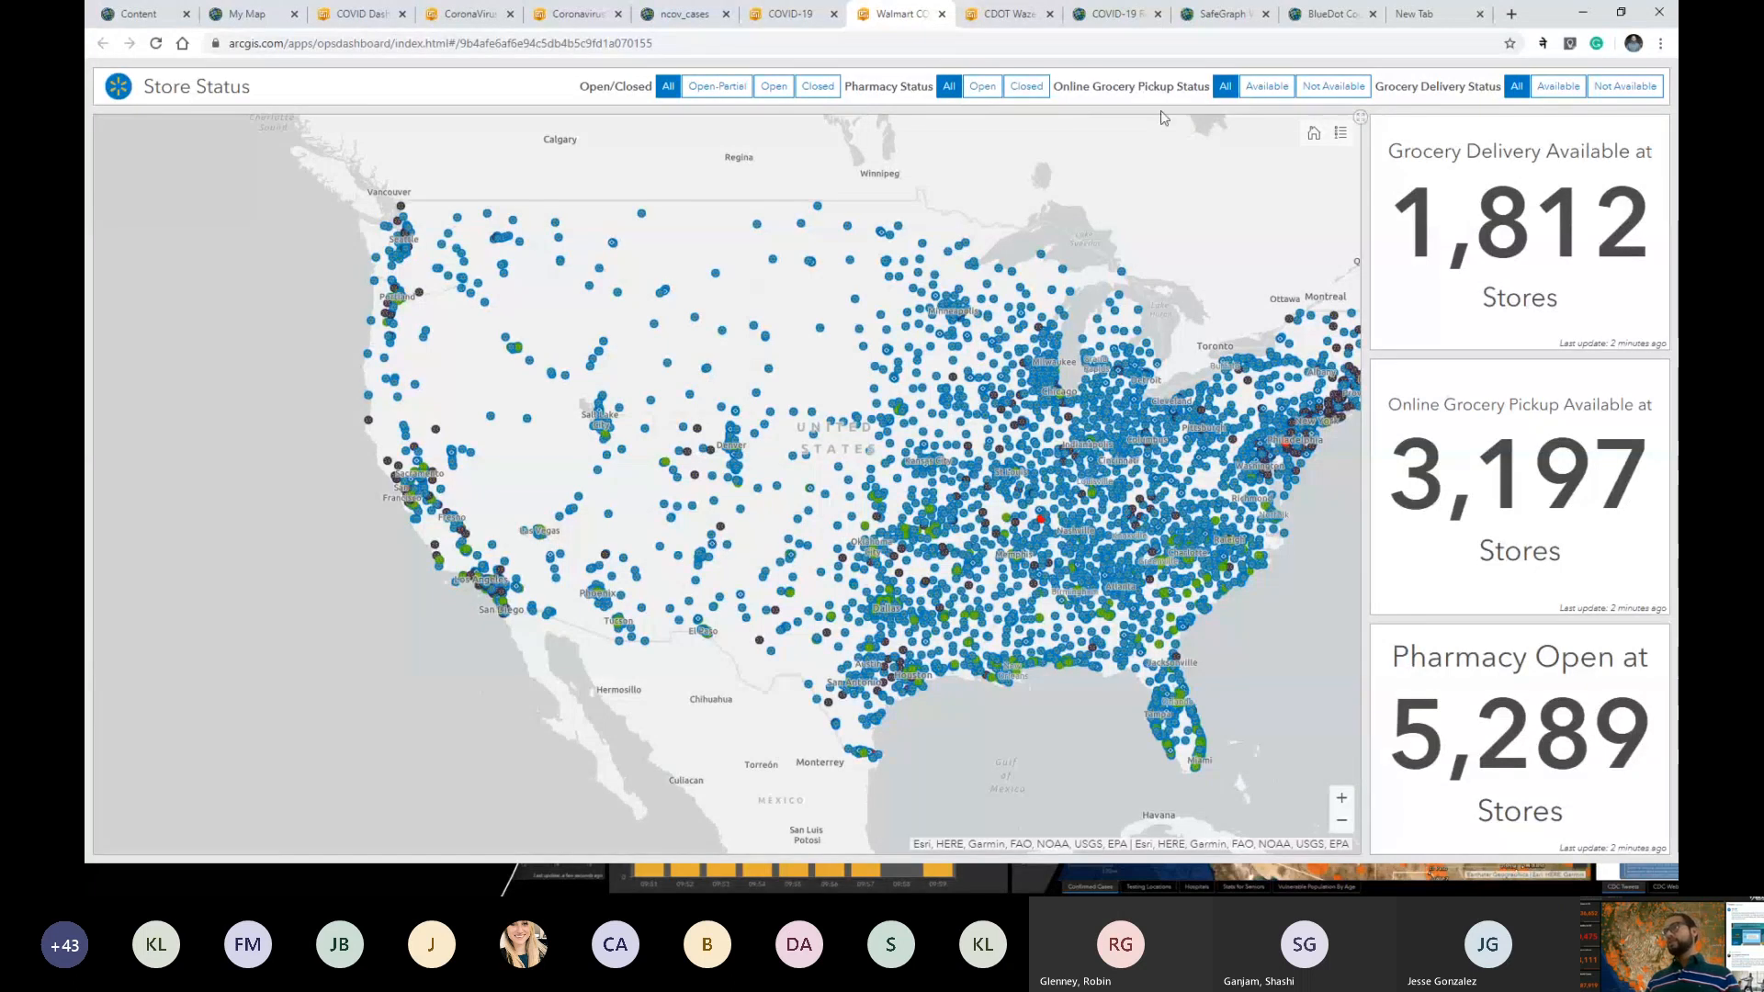
{"action": "left_click_drag", "start_coordinate": [814, 332], "coordinate": [753, 318]}
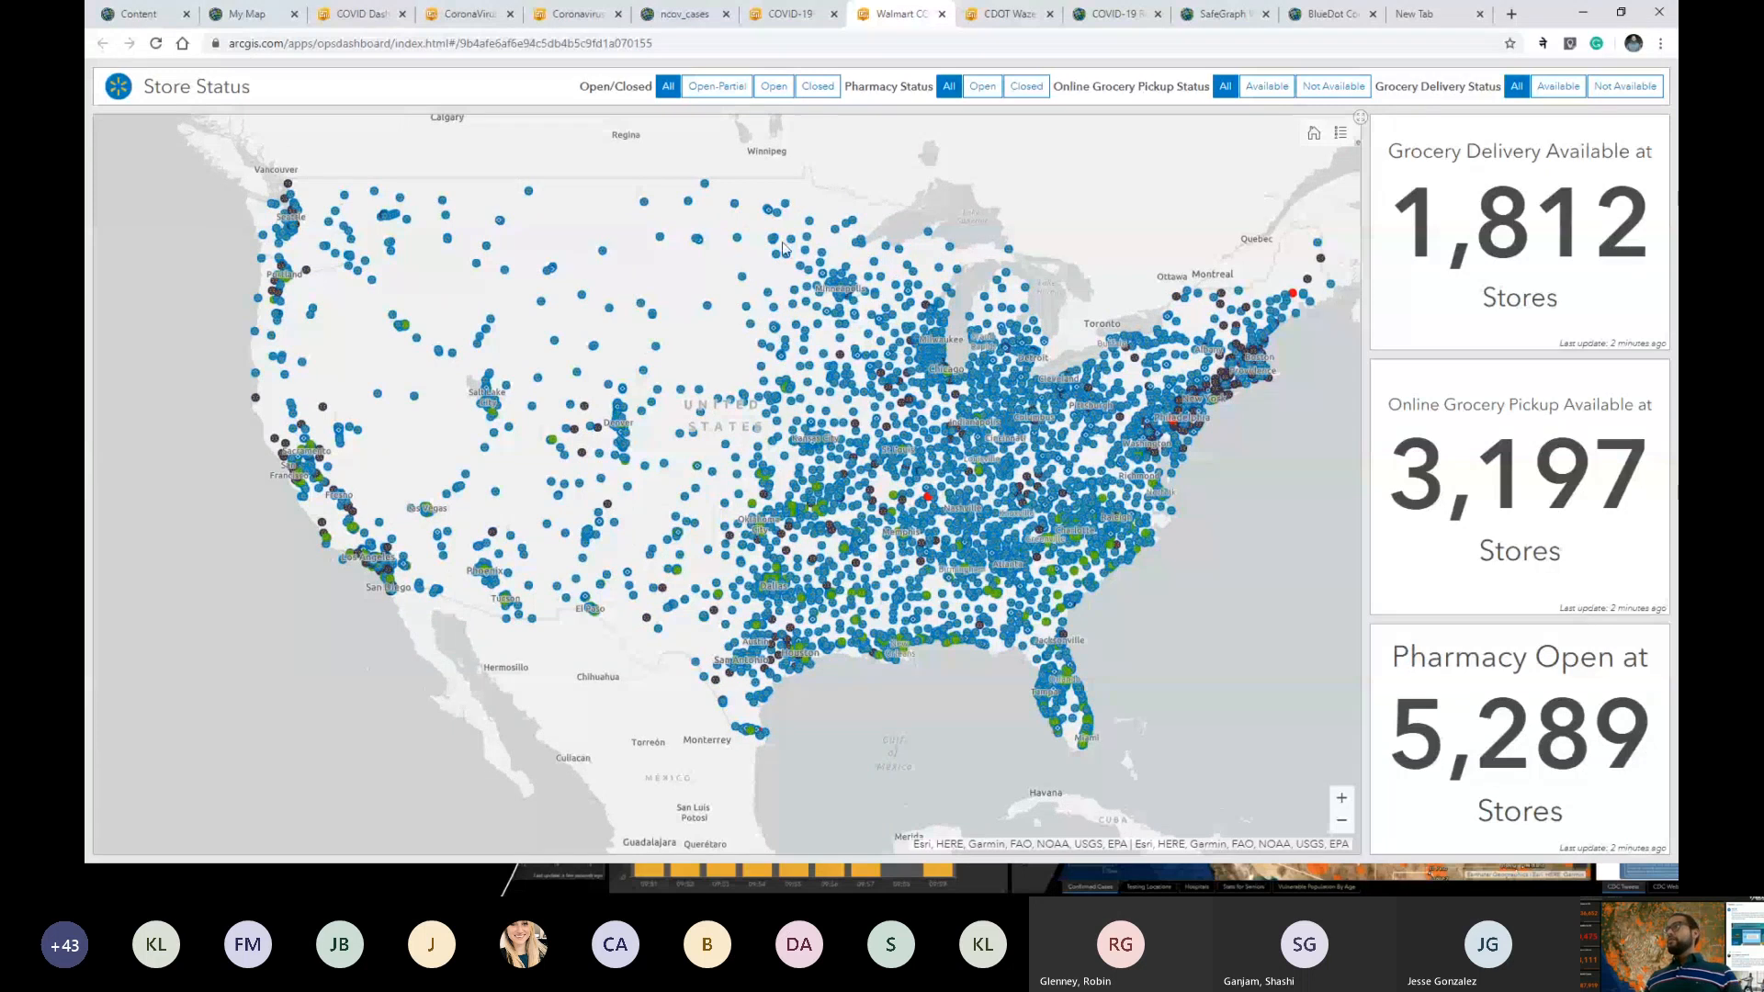
Switch to the CDOT Waze dashboard and view the I-70 Central City Pkwy and I-225 @ Parker Rd camera streams.
{"action": "left_click", "coordinate": [1006, 14]}
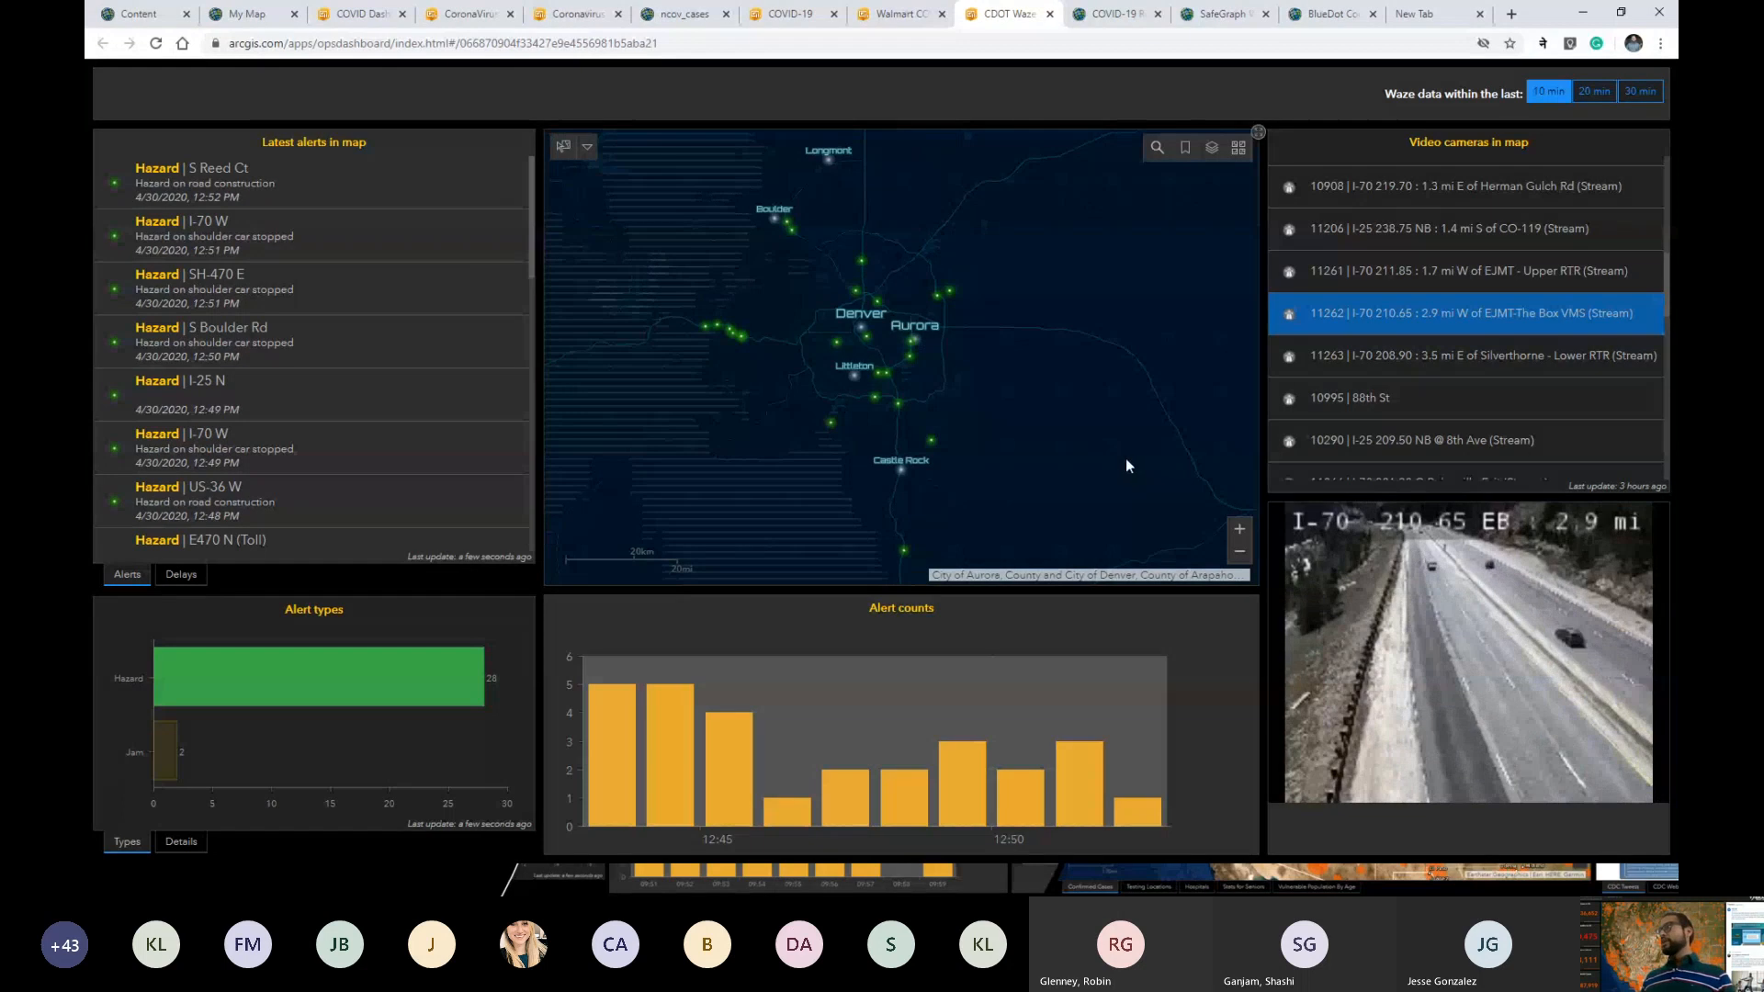
{"action": "left_click_drag", "start_coordinate": [1126, 460], "coordinate": [1039, 459]}
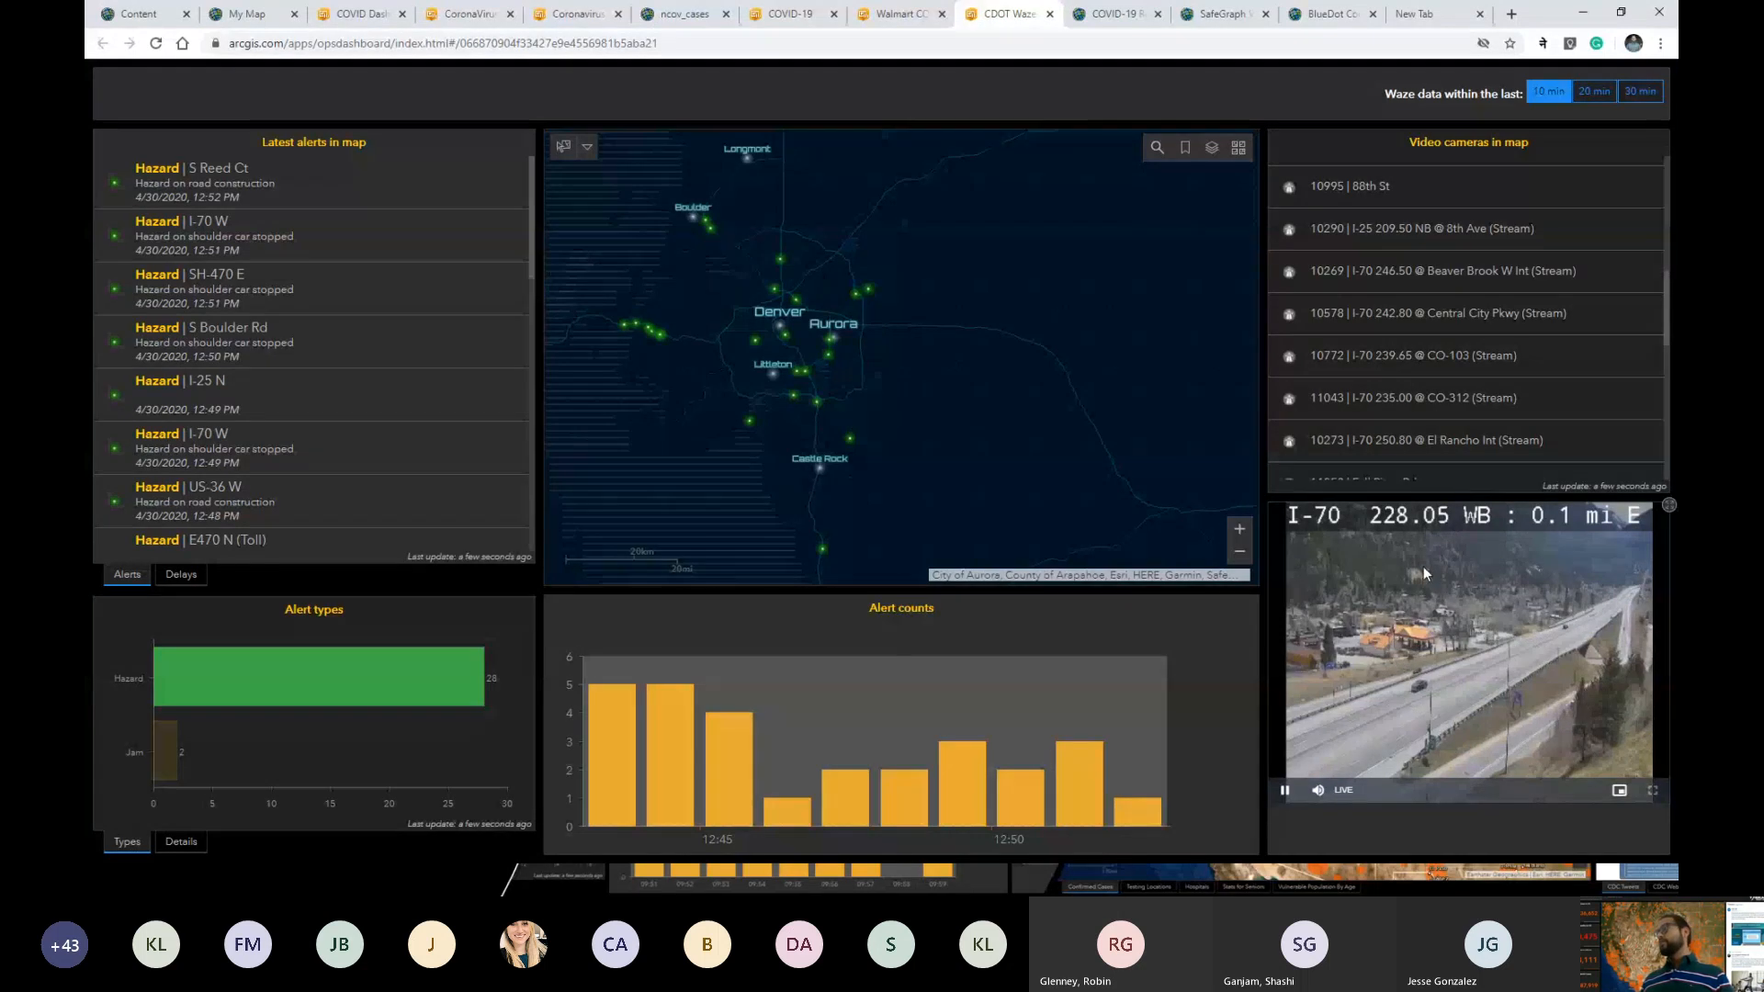
{"action": "left_click", "coordinate": [1468, 357]}
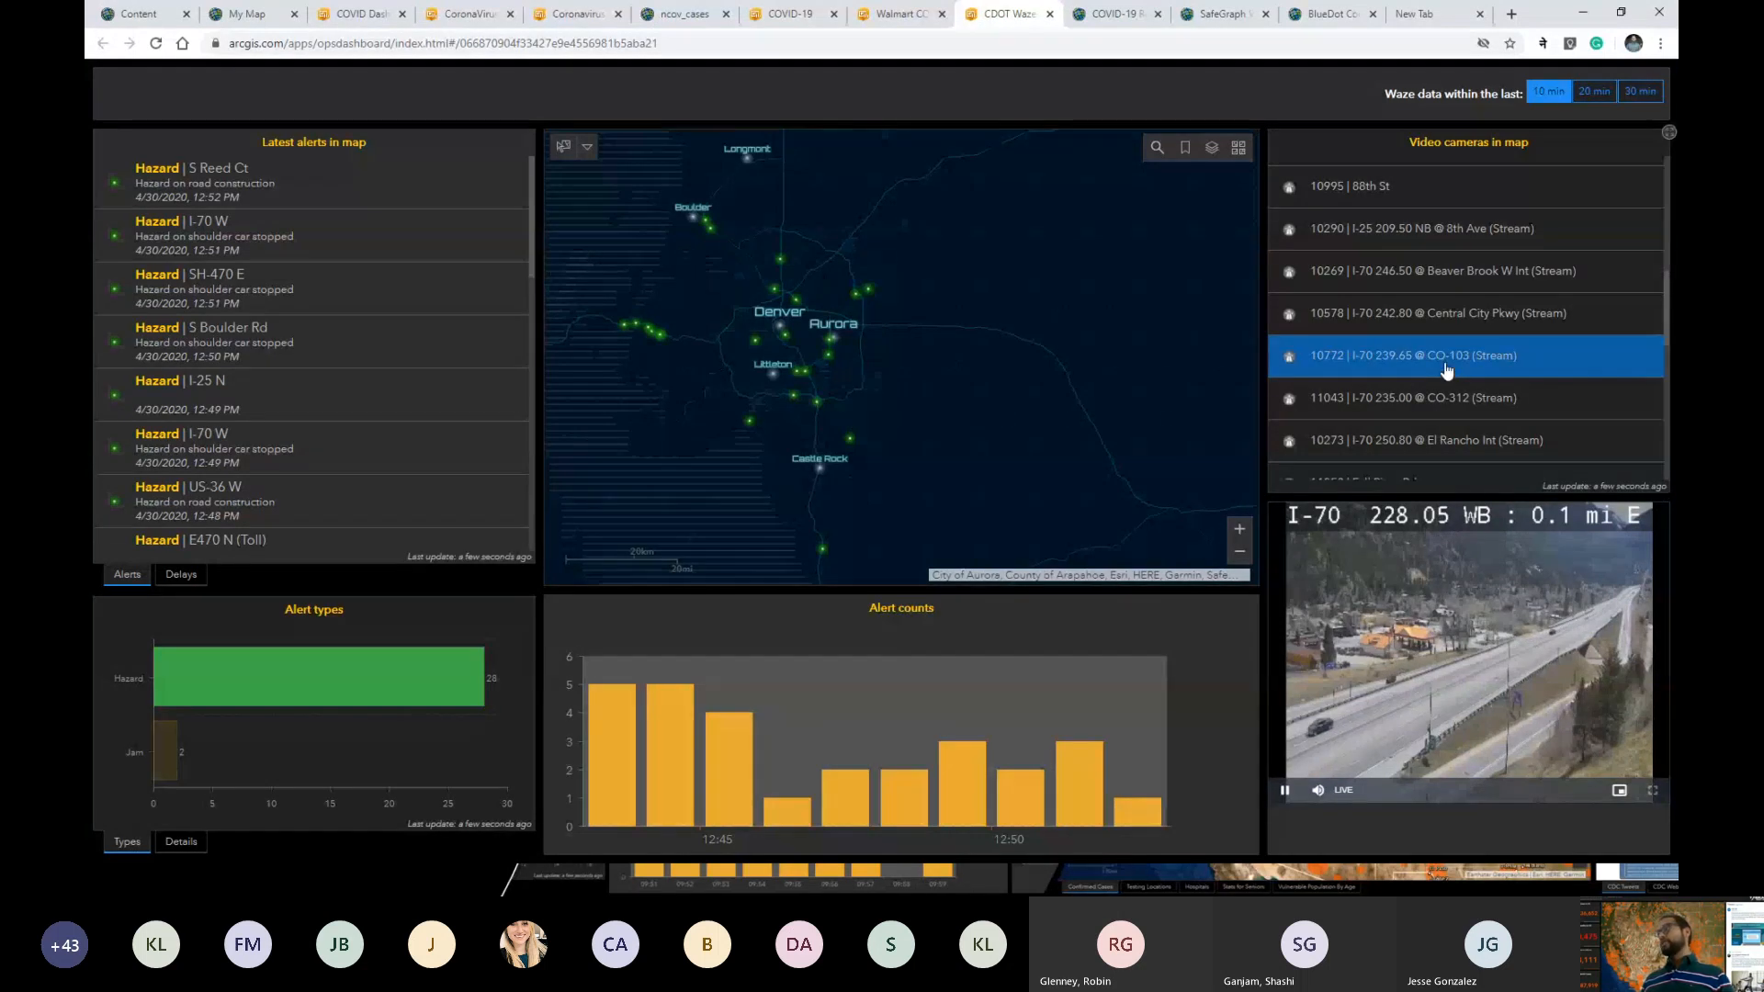
{"action": "left_click", "coordinate": [1473, 314]}
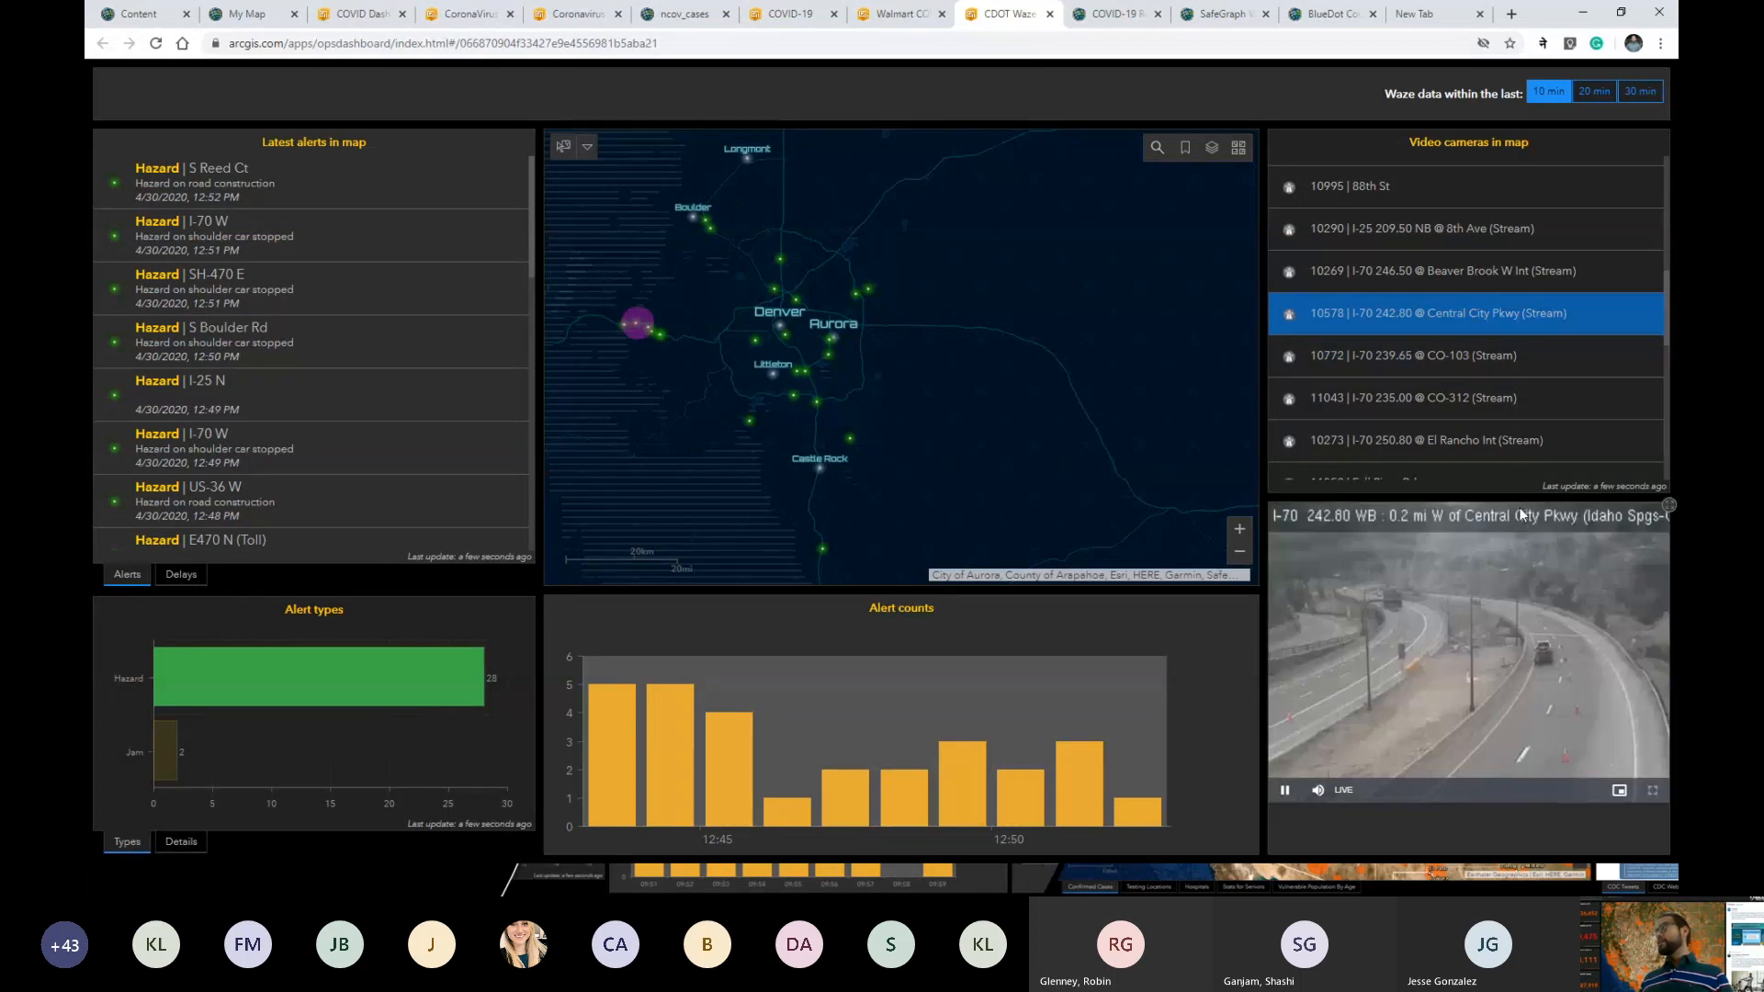
{"action": "scroll", "coordinate": [1450, 406], "scroll_direction": "down", "scroll_amount": 3}
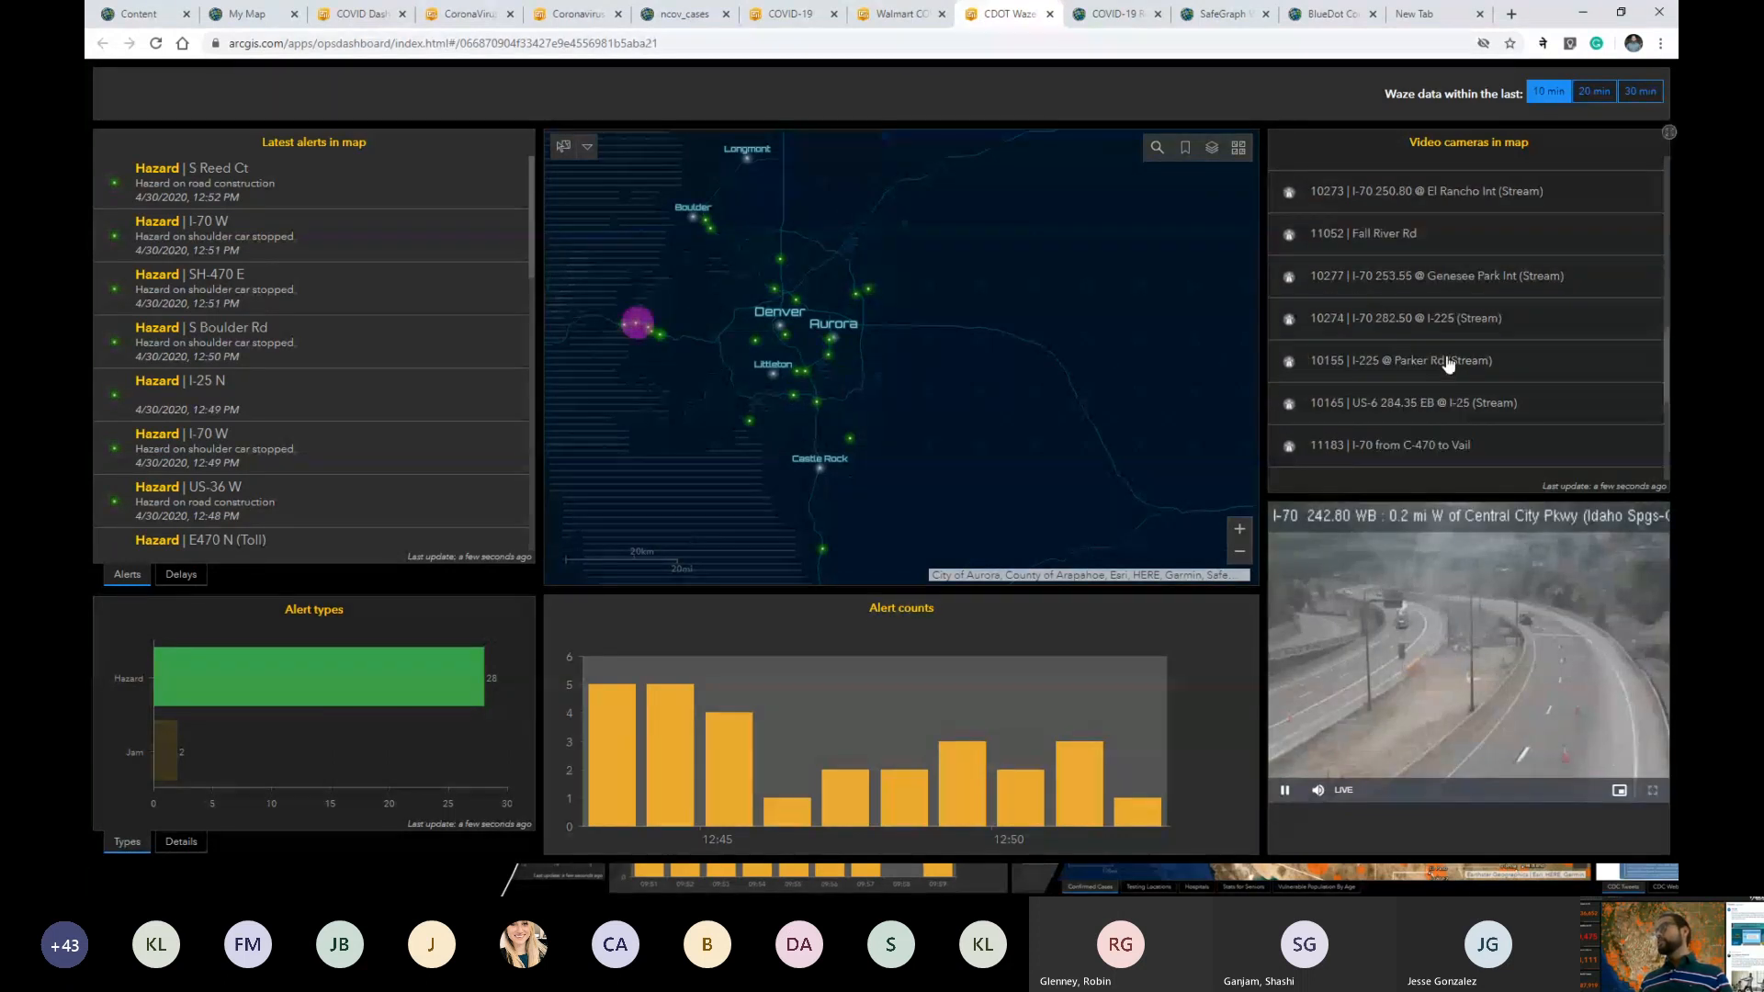
{"action": "left_click", "coordinate": [1446, 361]}
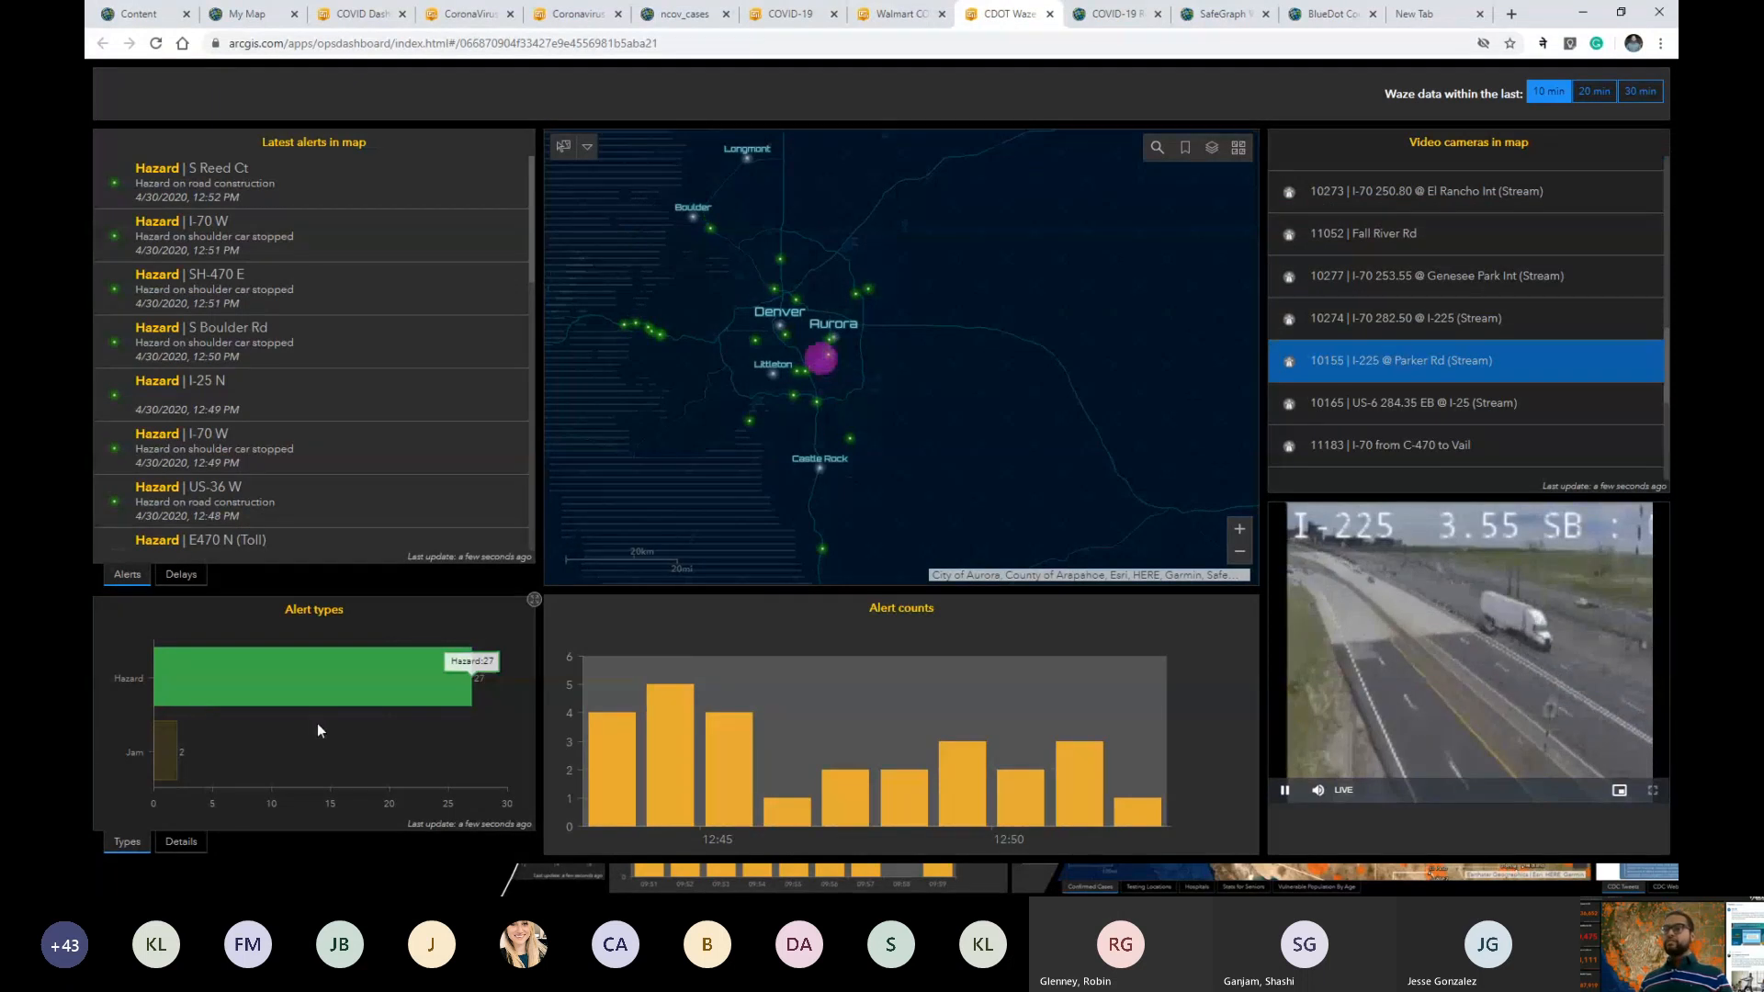
Filter the alerts by the Jam type and locate the Wadsworth Blvd and I-25 S jams on the map.
{"action": "left_click", "coordinate": [170, 755]}
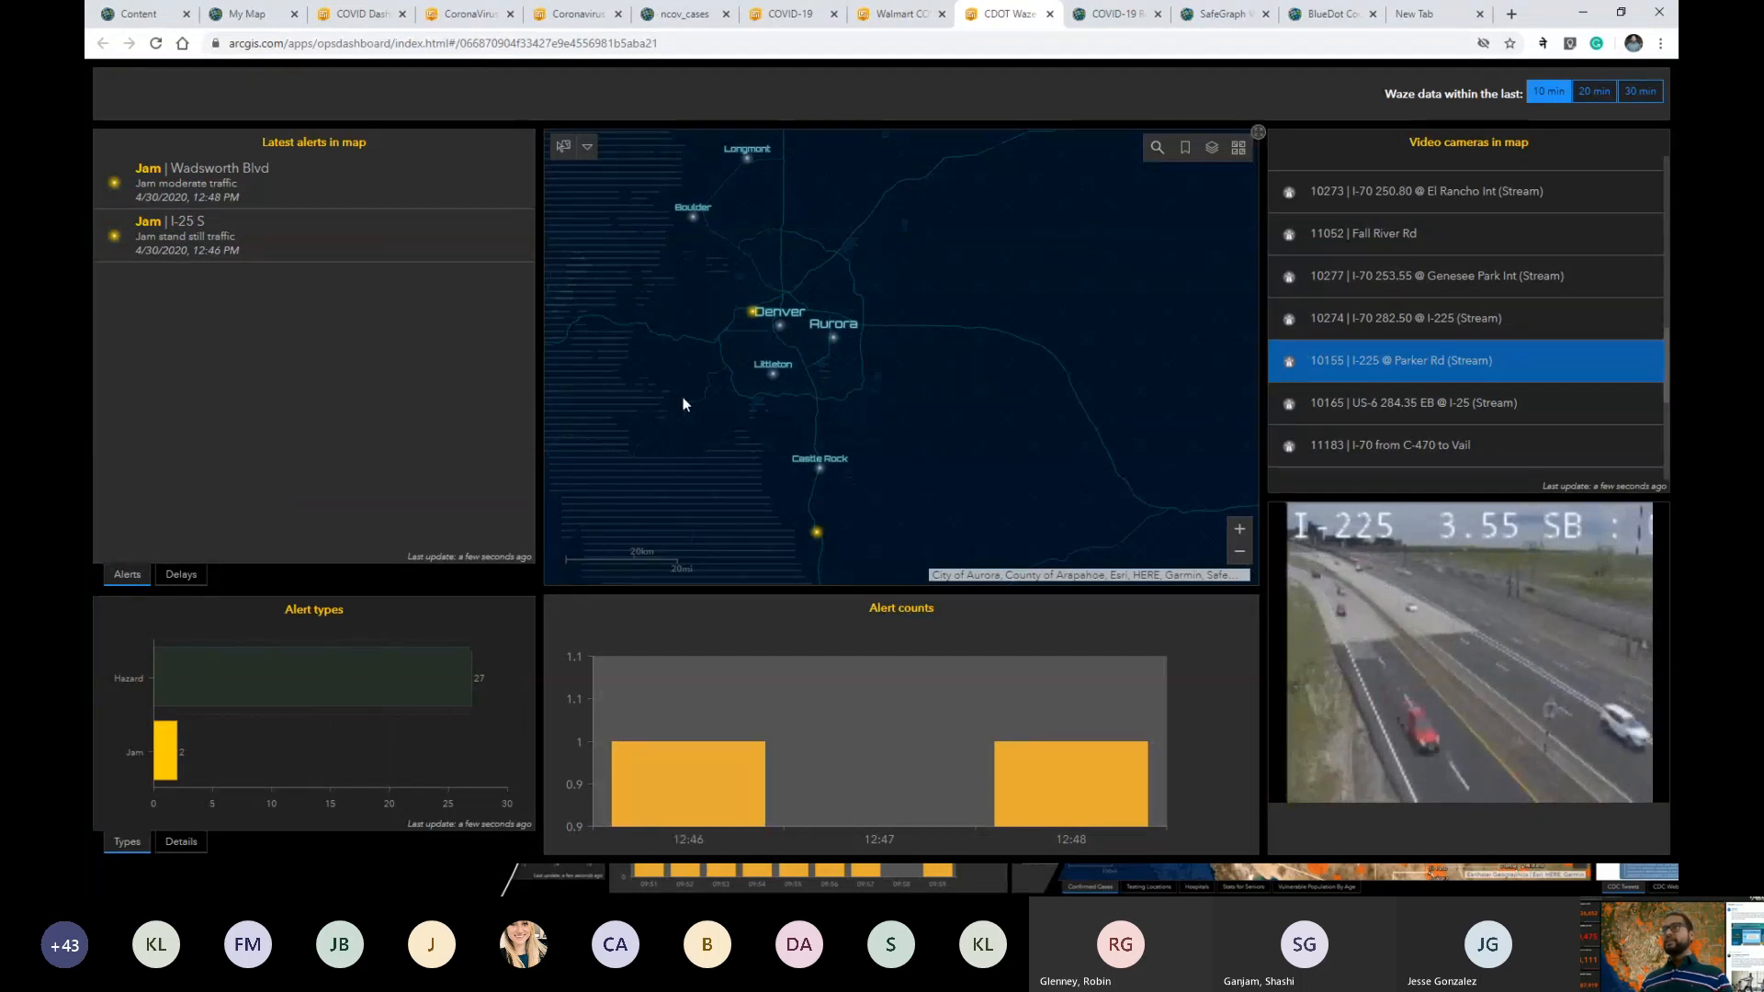
{"action": "left_click", "coordinate": [193, 187]}
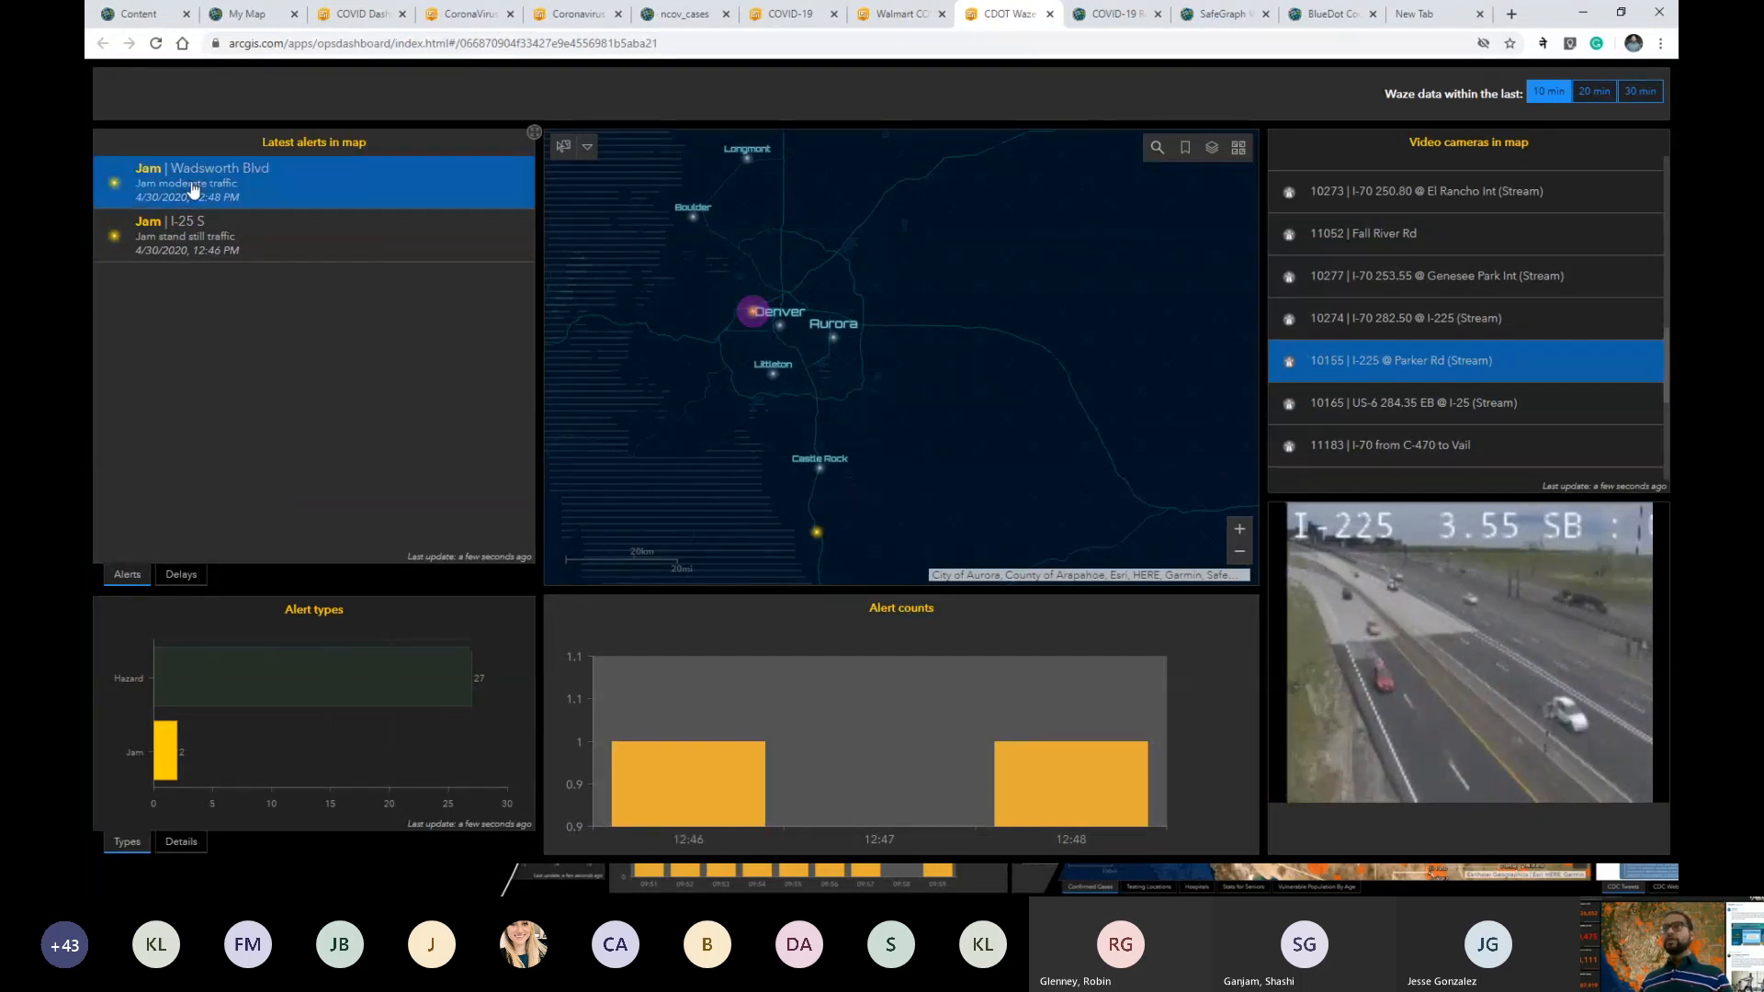
{"action": "double_click", "coordinate": [194, 187]}
{"action": "left_click", "coordinate": [193, 187]}
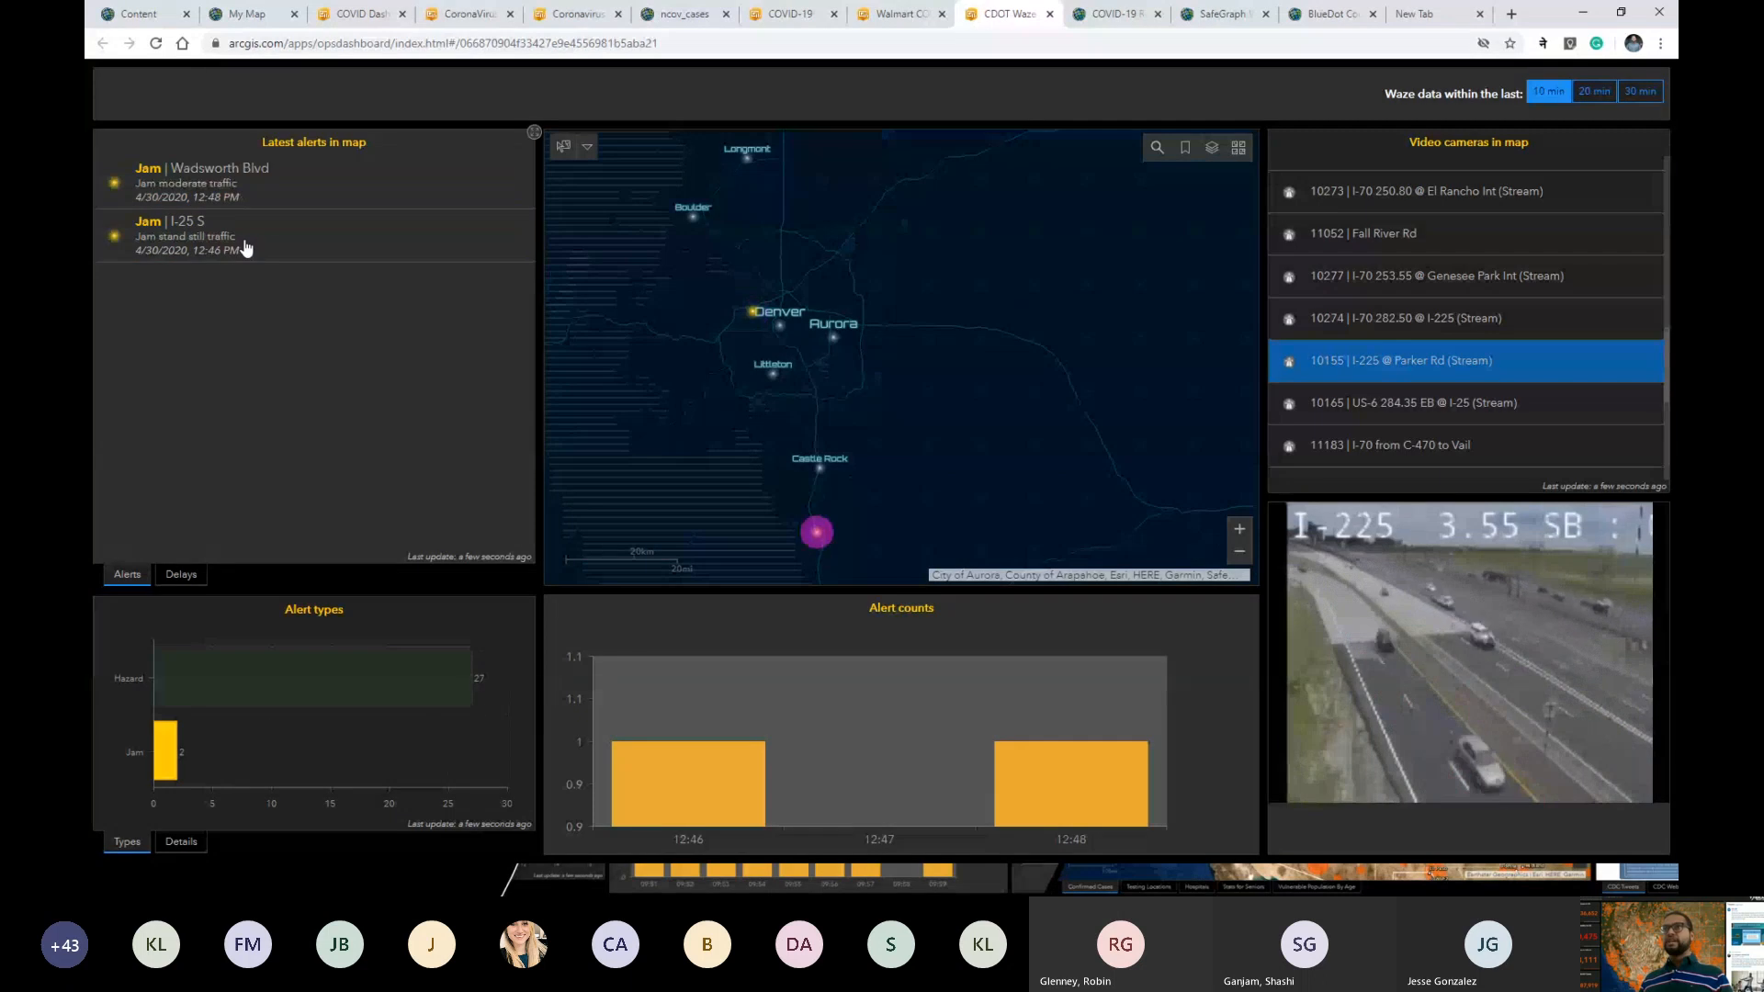
Show hazard and jam alerts together again, and examine individual hazards and the cameras around Denver on the map.
{"action": "left_click", "coordinate": [240, 678]}
{"action": "left_click", "coordinate": [240, 676]}
{"action": "double_click", "coordinate": [196, 412]}
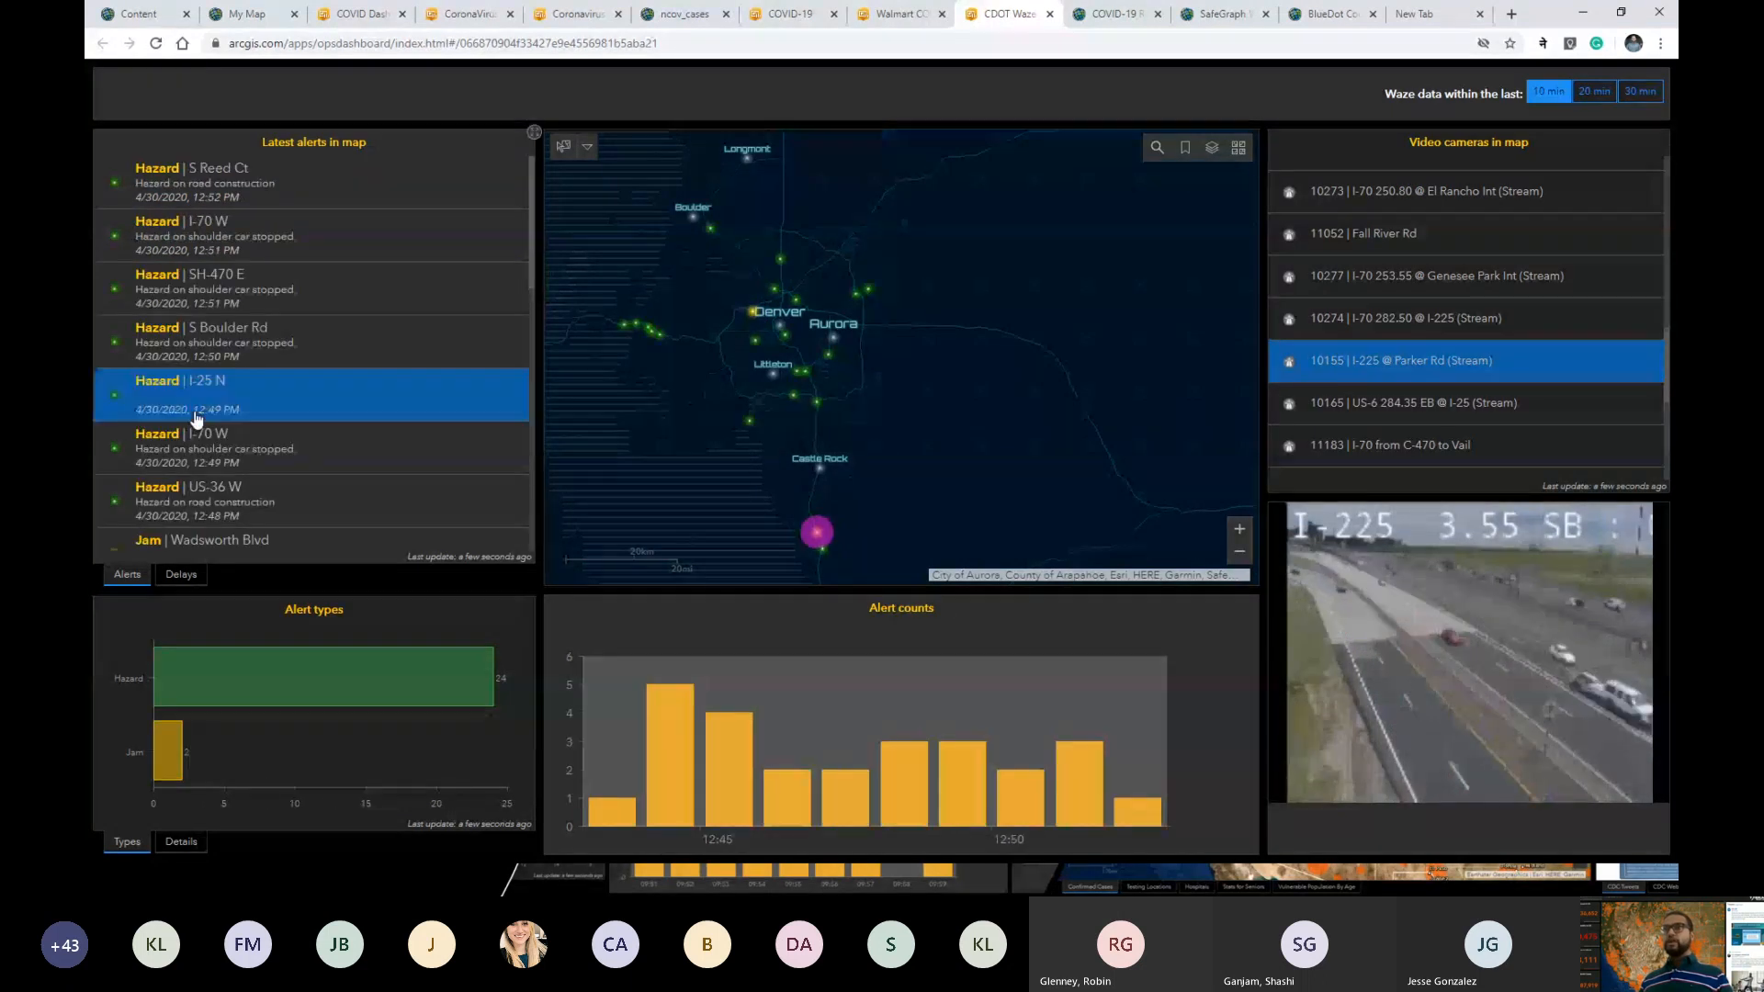
{"action": "double_click", "coordinate": [228, 463]}
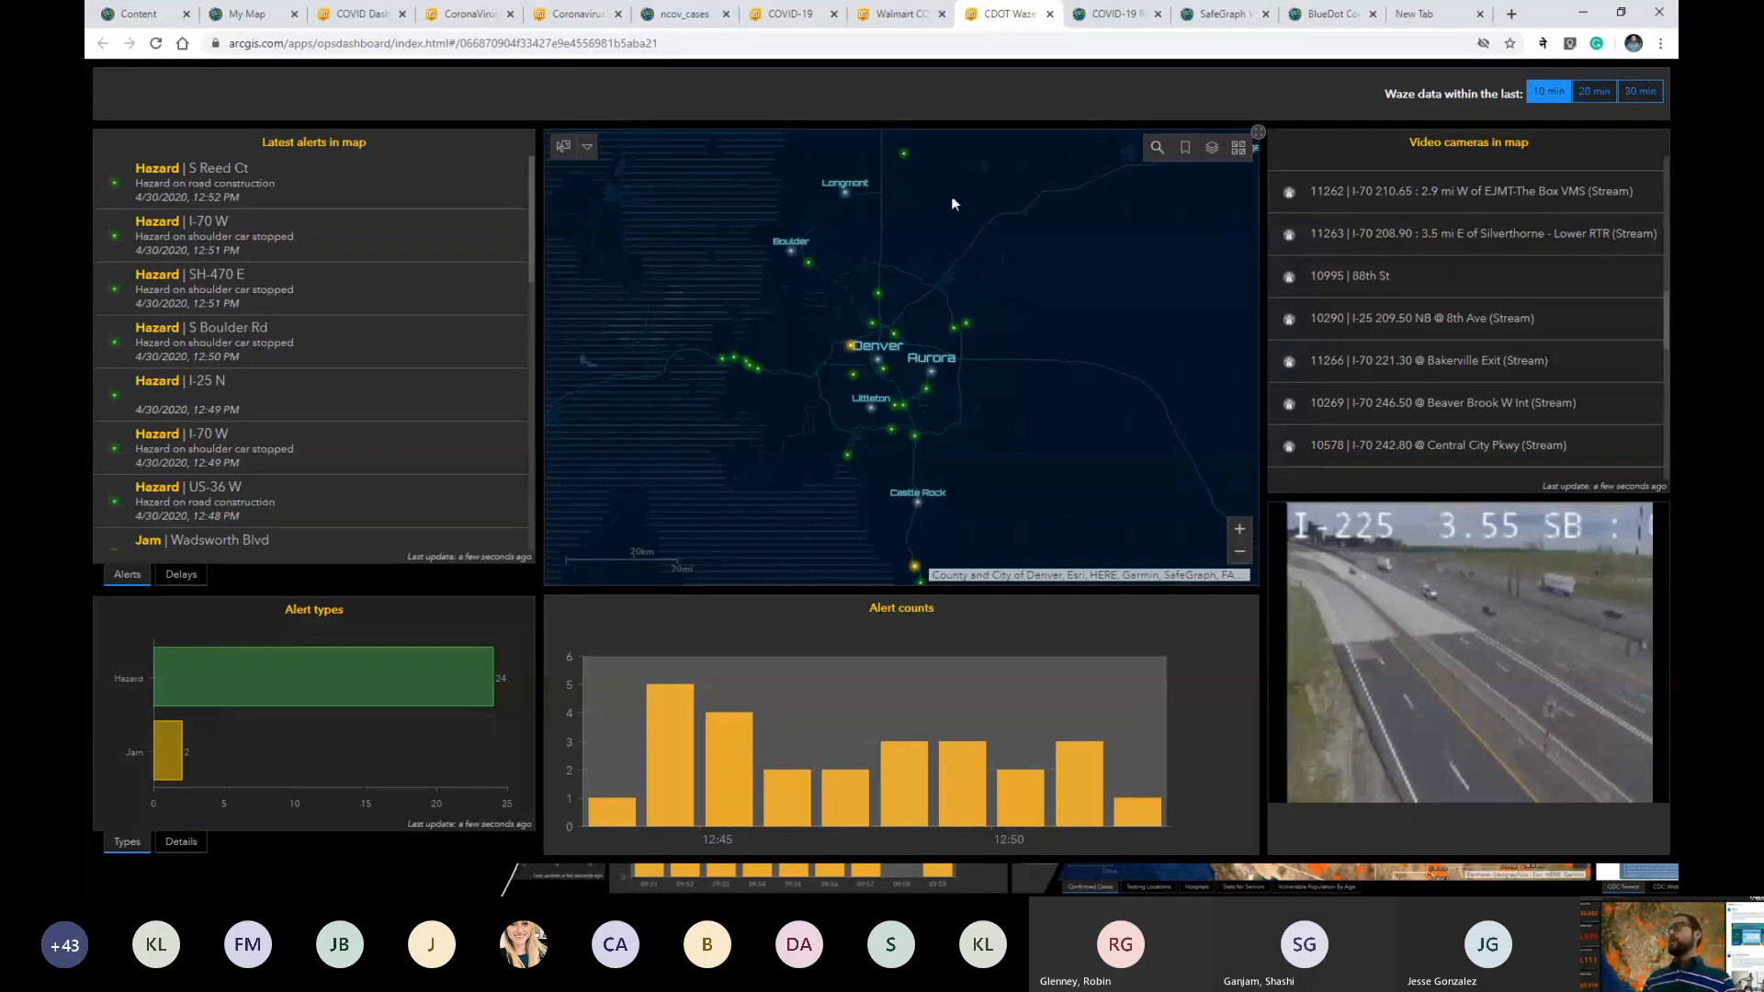
{"action": "scroll", "coordinate": [959, 339], "scroll_direction": "up", "scroll_amount": 1}
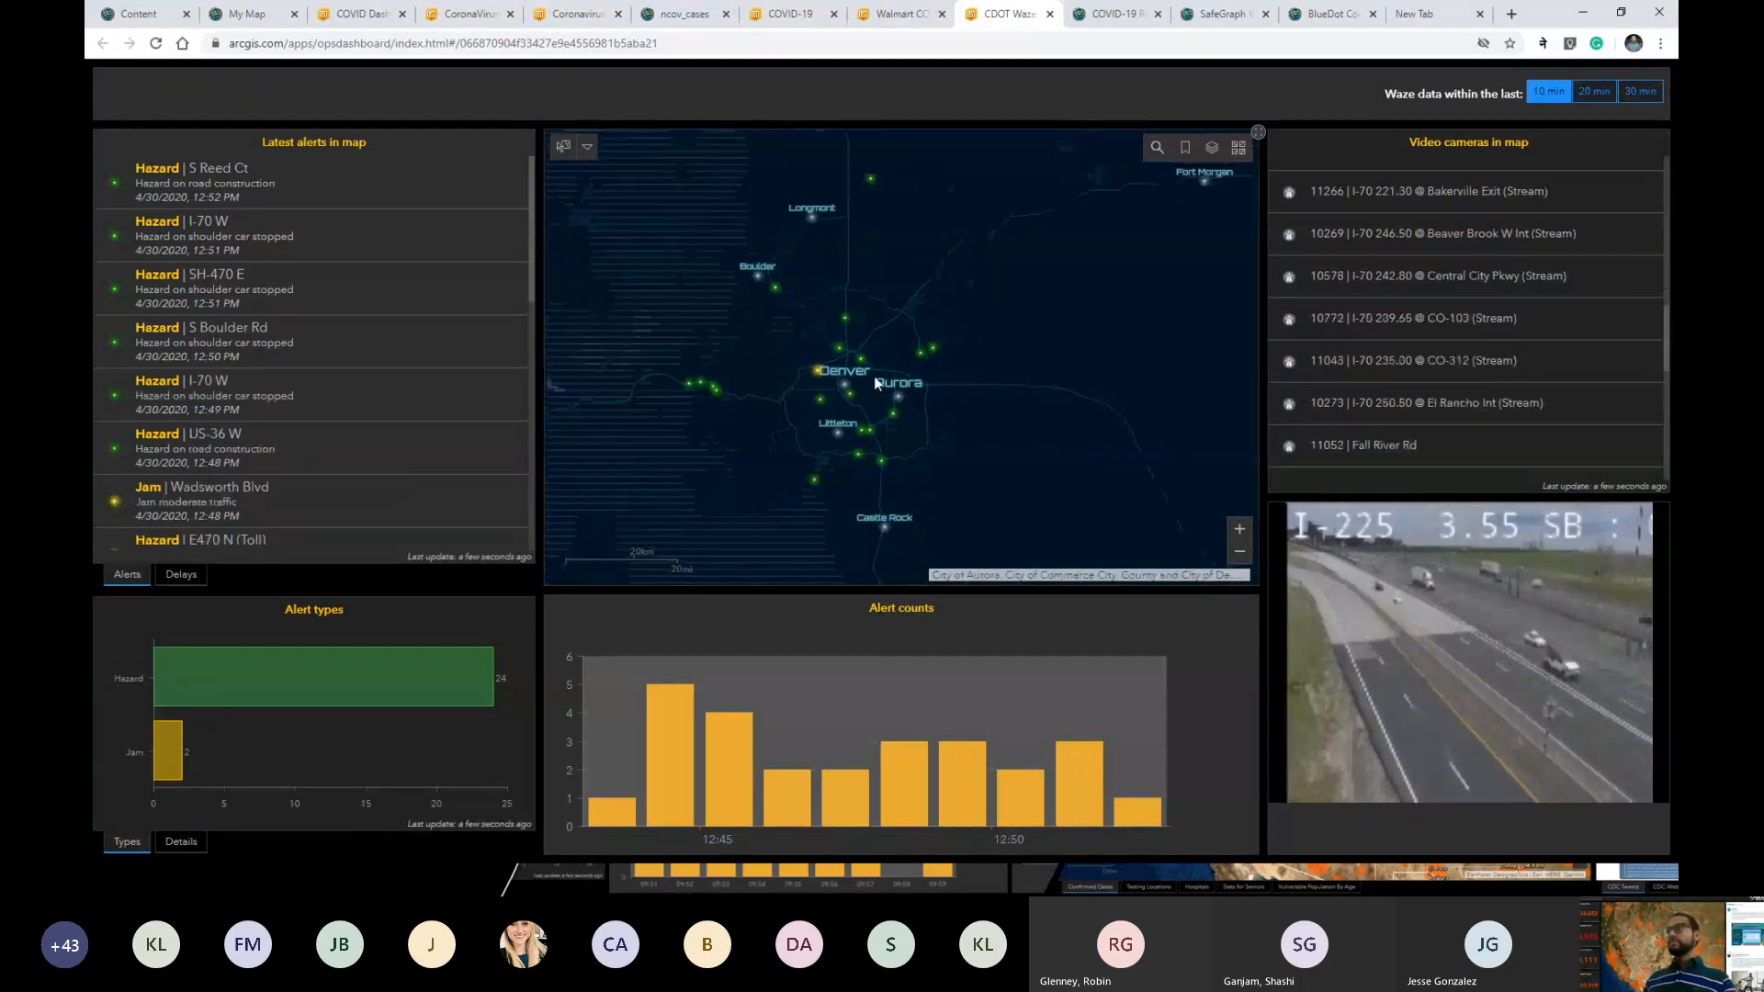
{"action": "left_click_drag", "start_coordinate": [857, 356], "coordinate": [957, 305]}
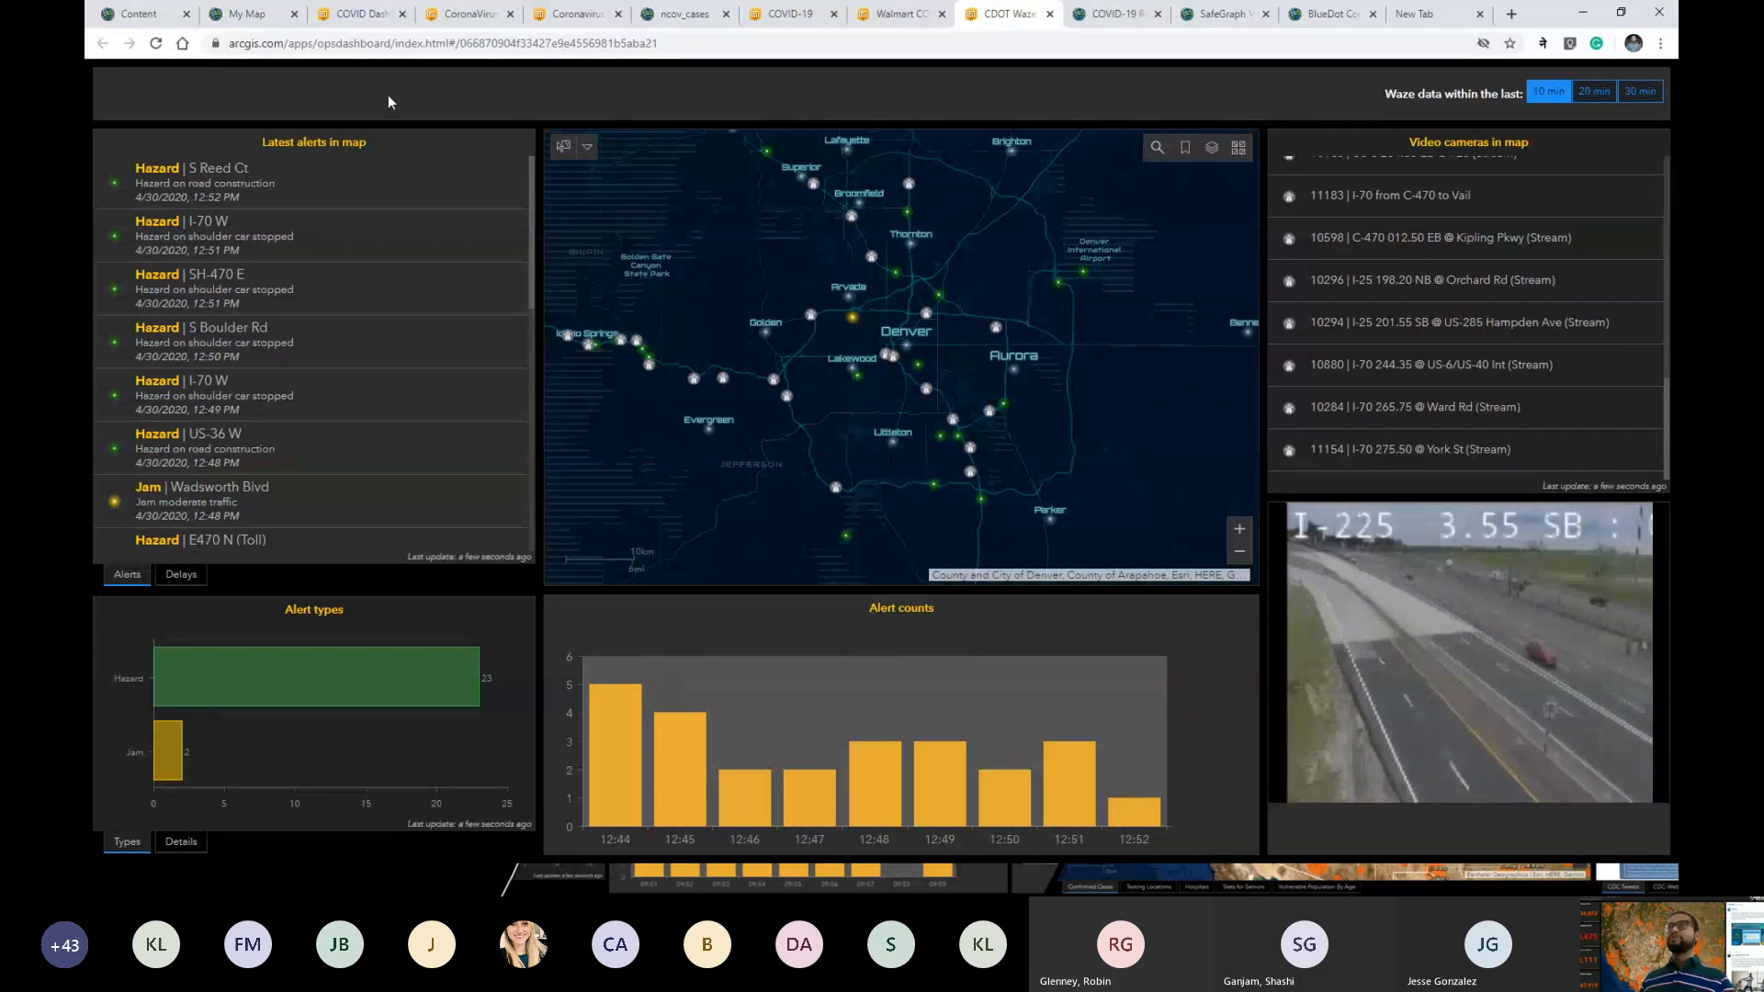
Look at the empty Dashboard Webinar content folder and the blank My Map web map of the United States.
{"action": "left_click", "coordinate": [151, 21]}
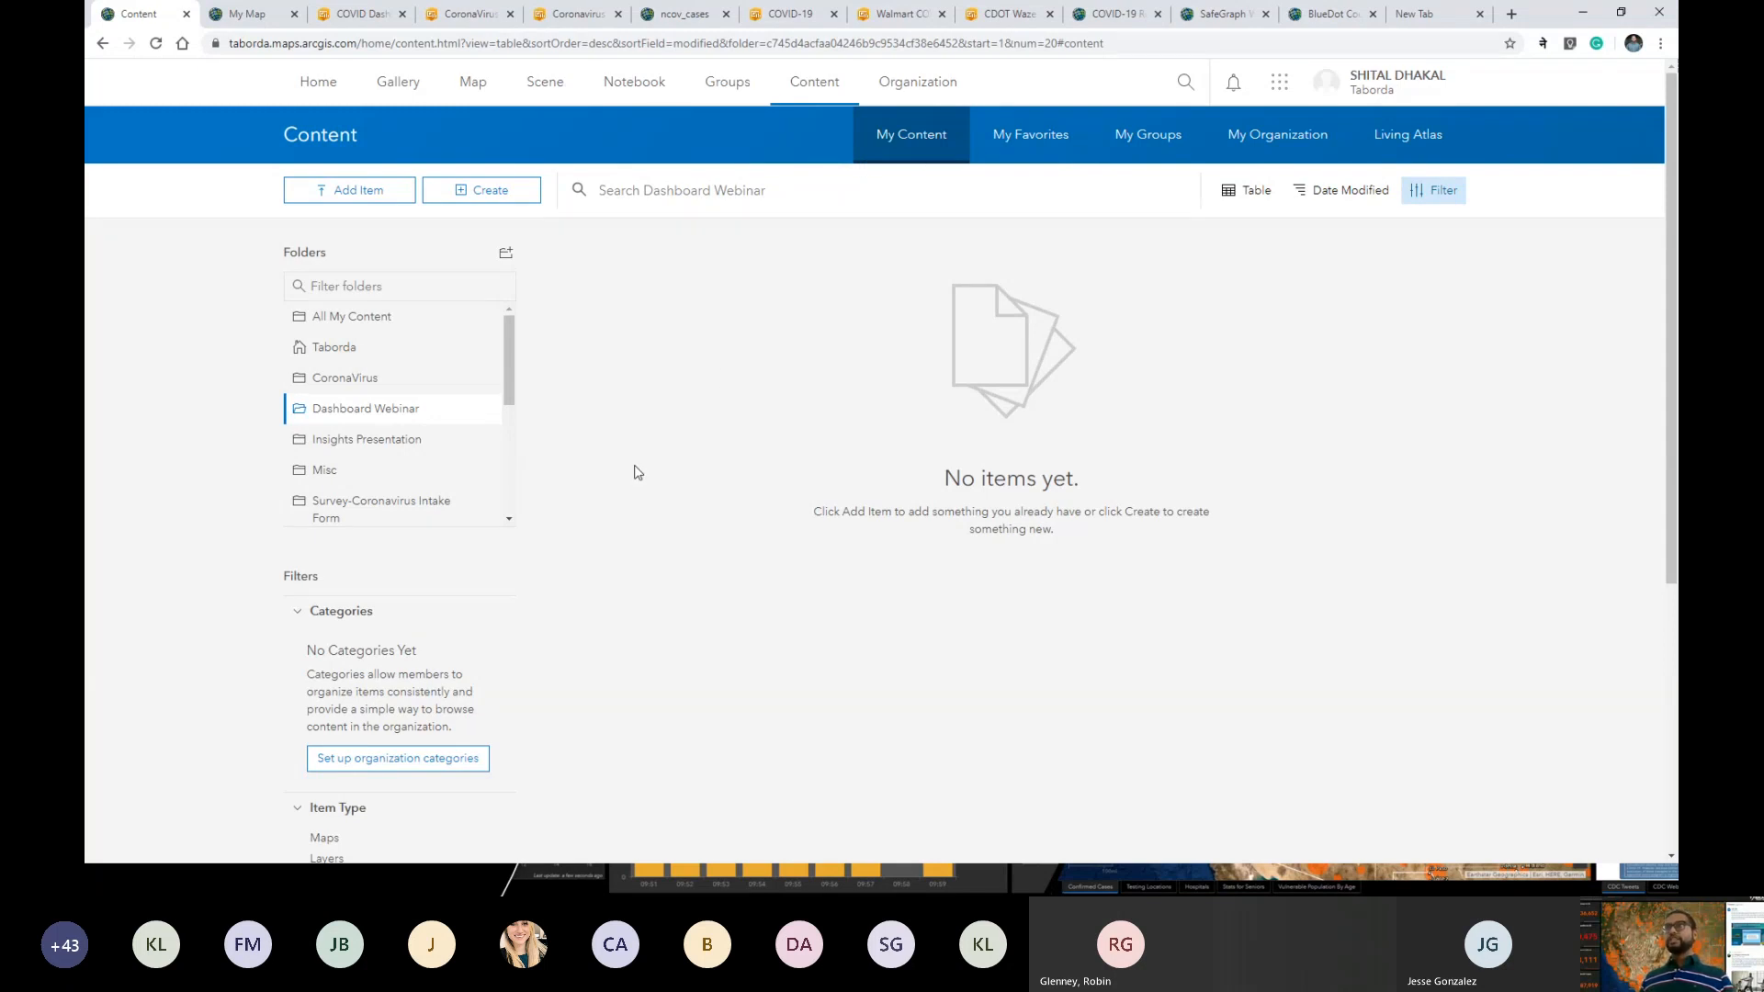
{"action": "left_click", "coordinate": [236, 21]}
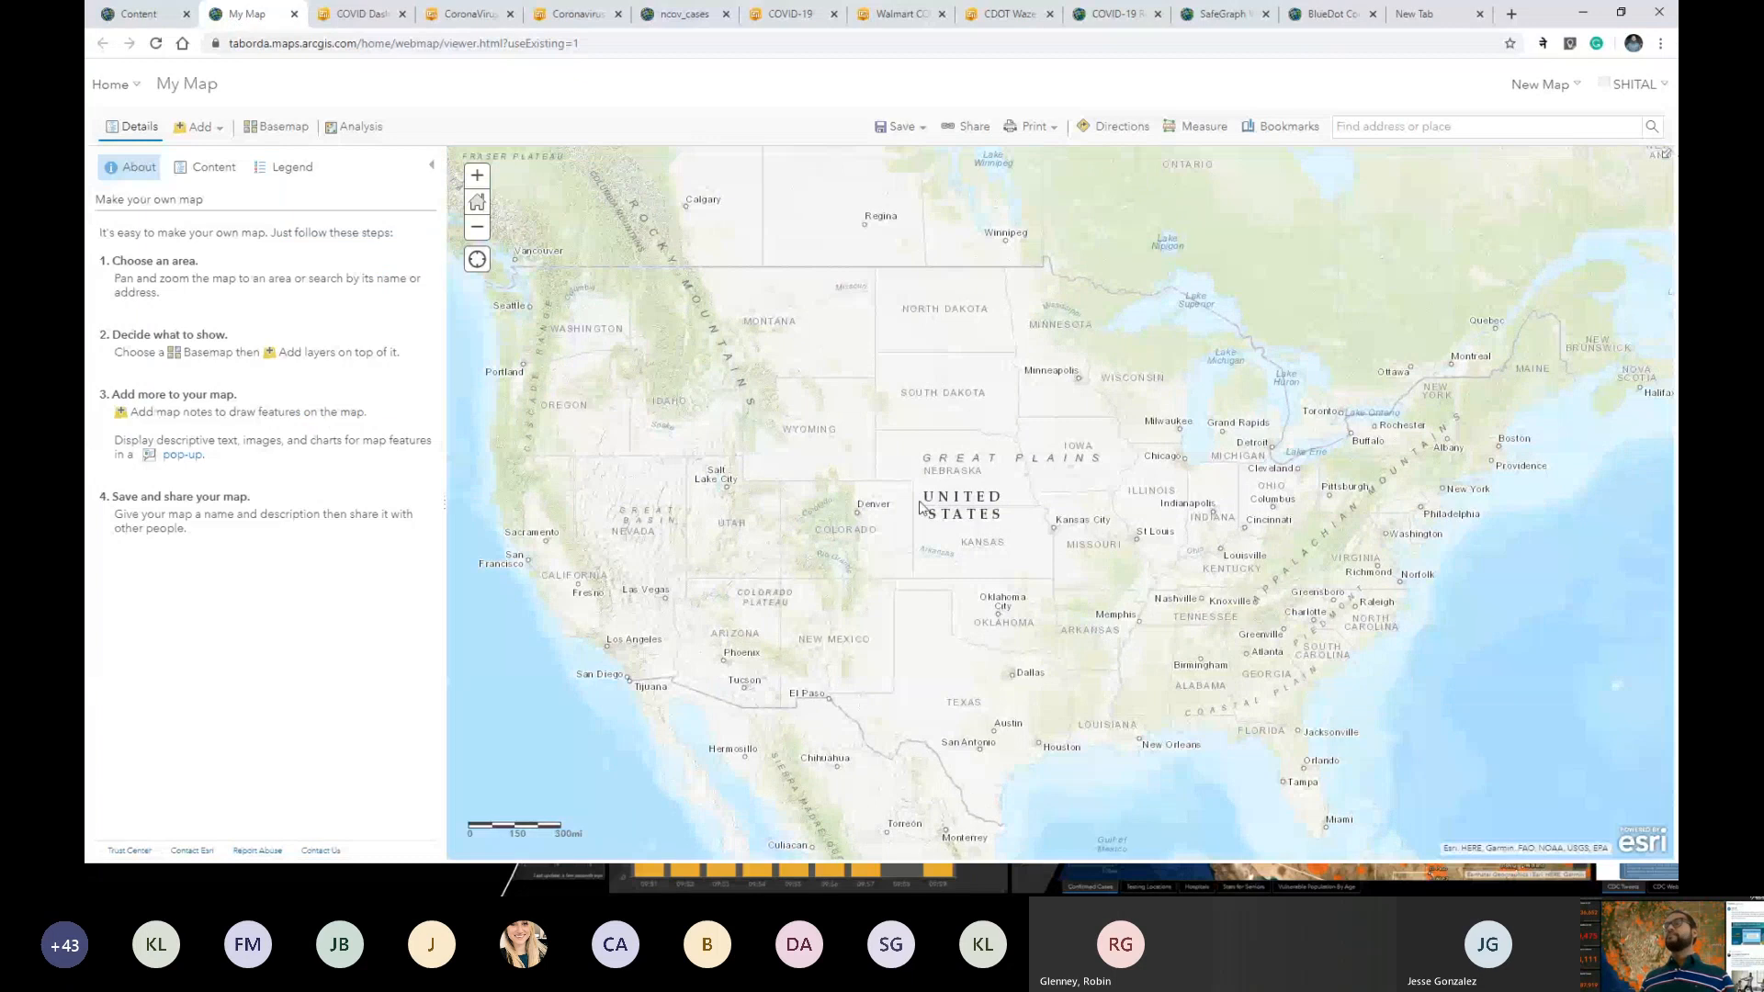
{"action": "left_click_drag", "start_coordinate": [855, 517], "coordinate": [951, 502]}
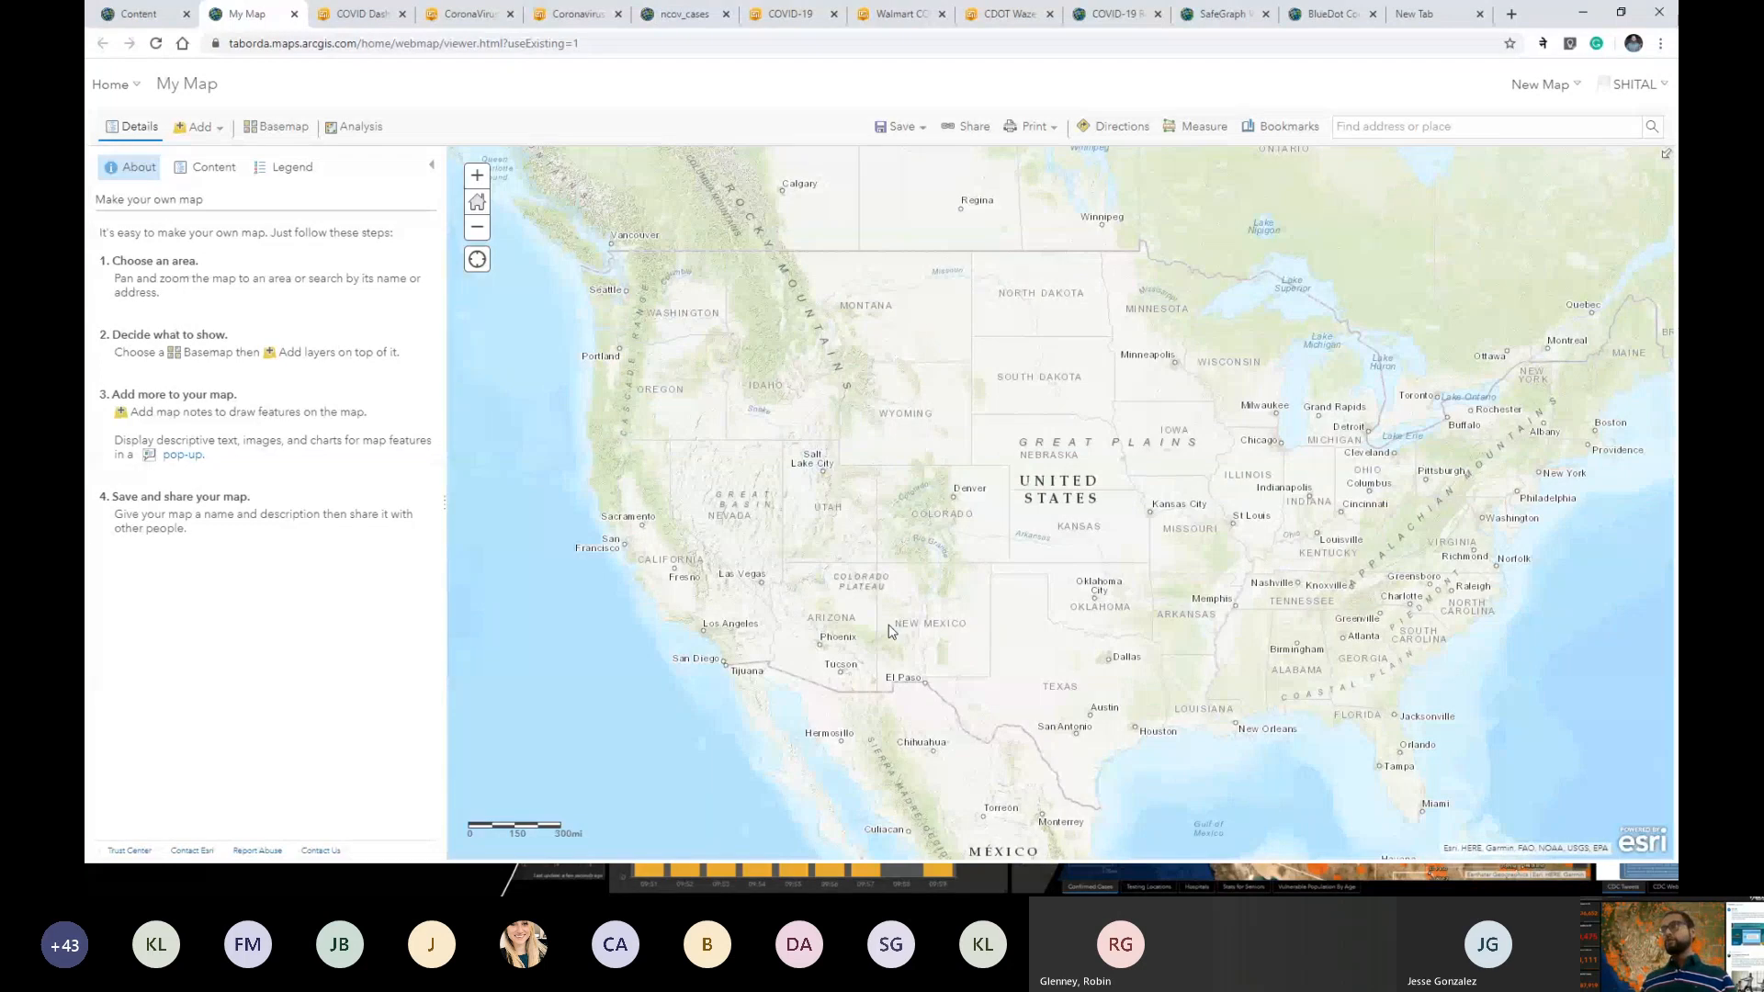
{"action": "left_click_drag", "start_coordinate": [1020, 459], "coordinate": [958, 479]}
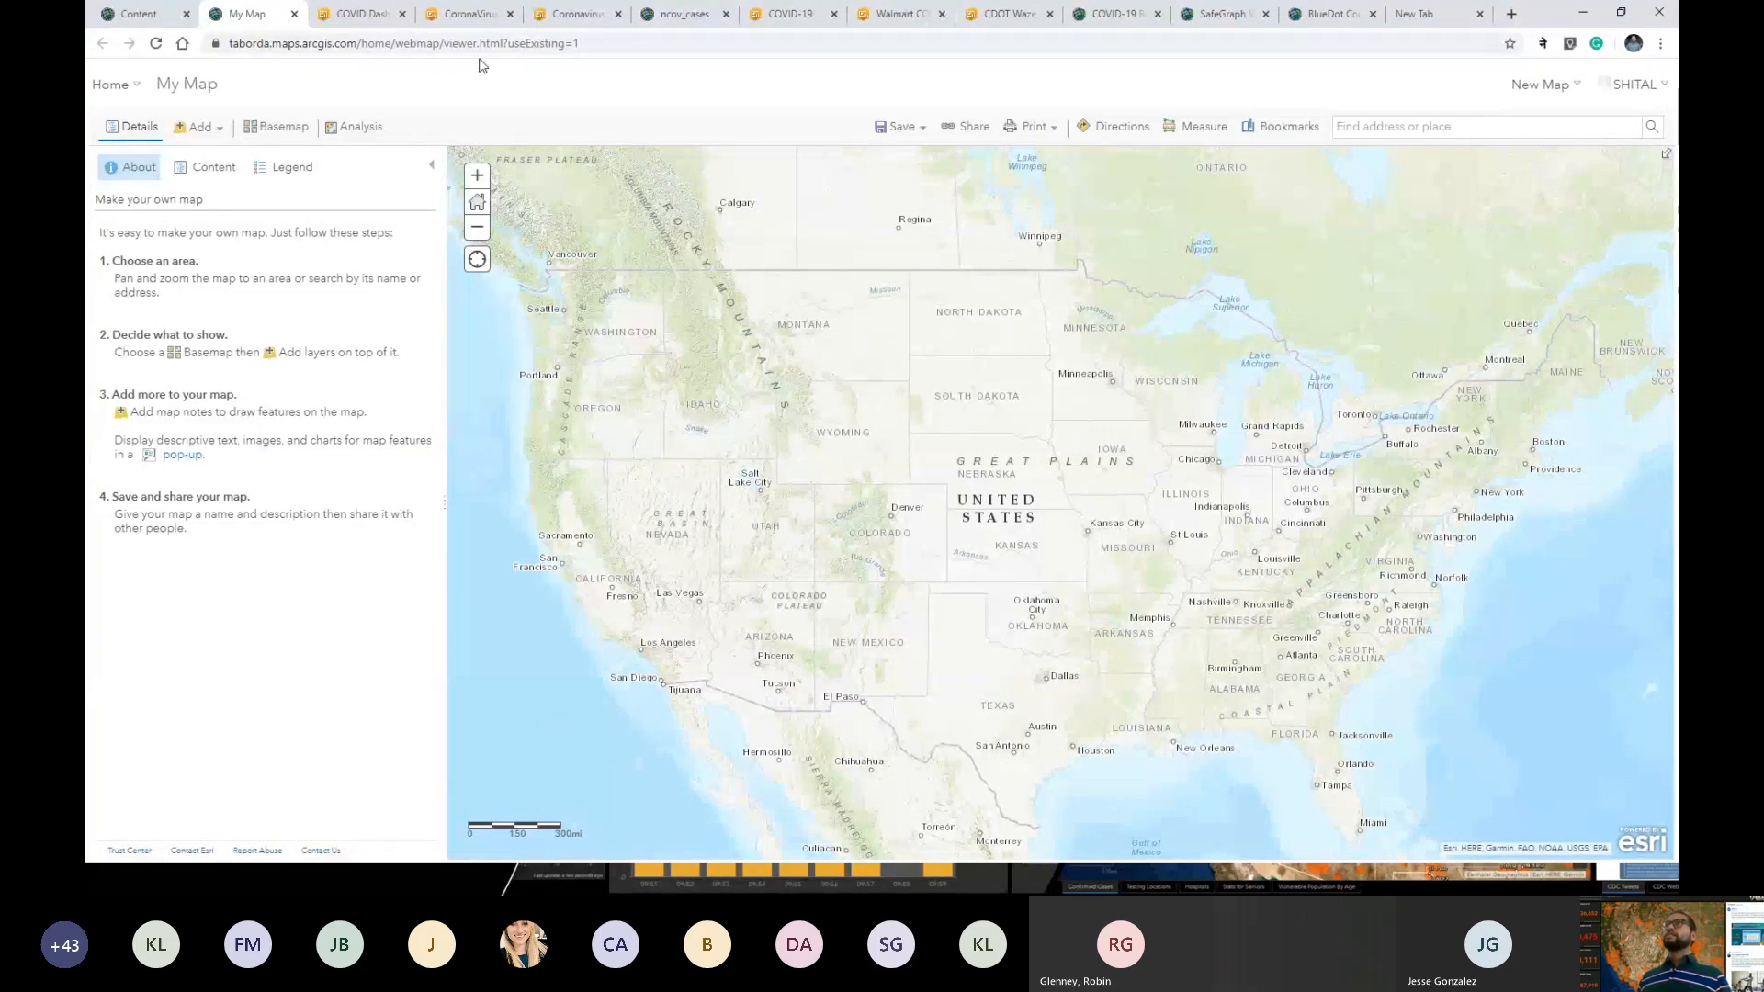
Return to the Johns Hopkins dashboard, enlarge its data source notes and open the linked feature layer page.
{"action": "left_click", "coordinate": [474, 18]}
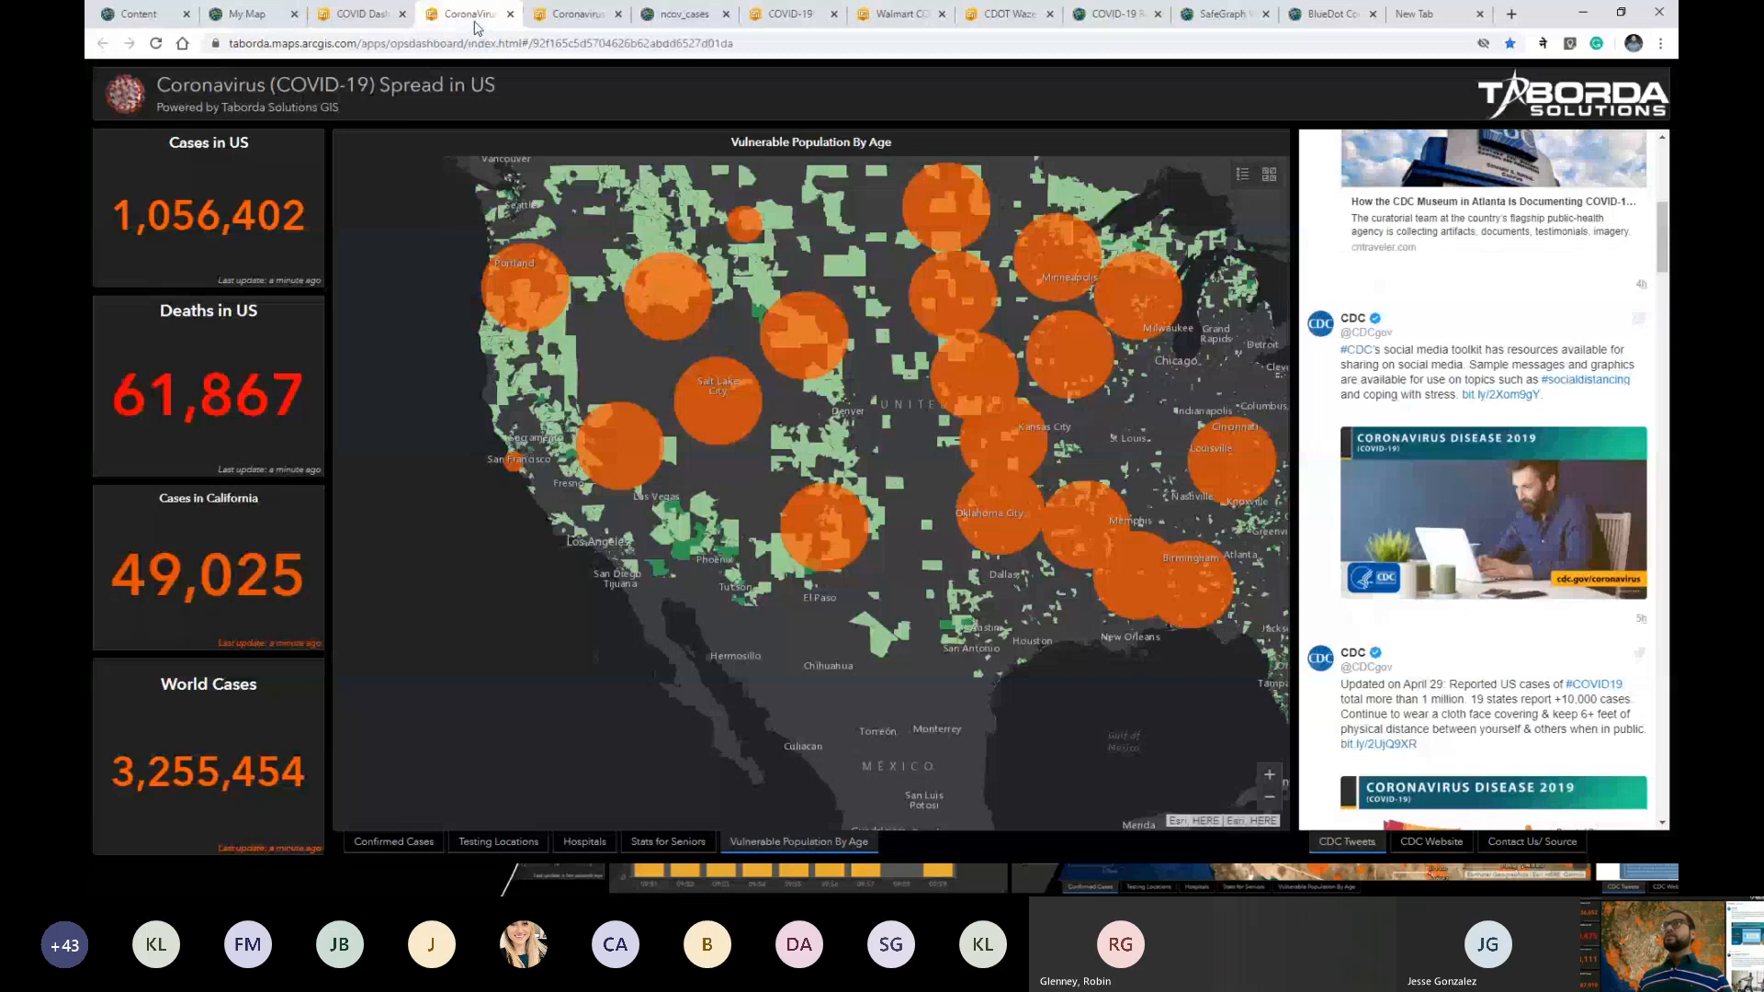
{"action": "left_click", "coordinate": [577, 15]}
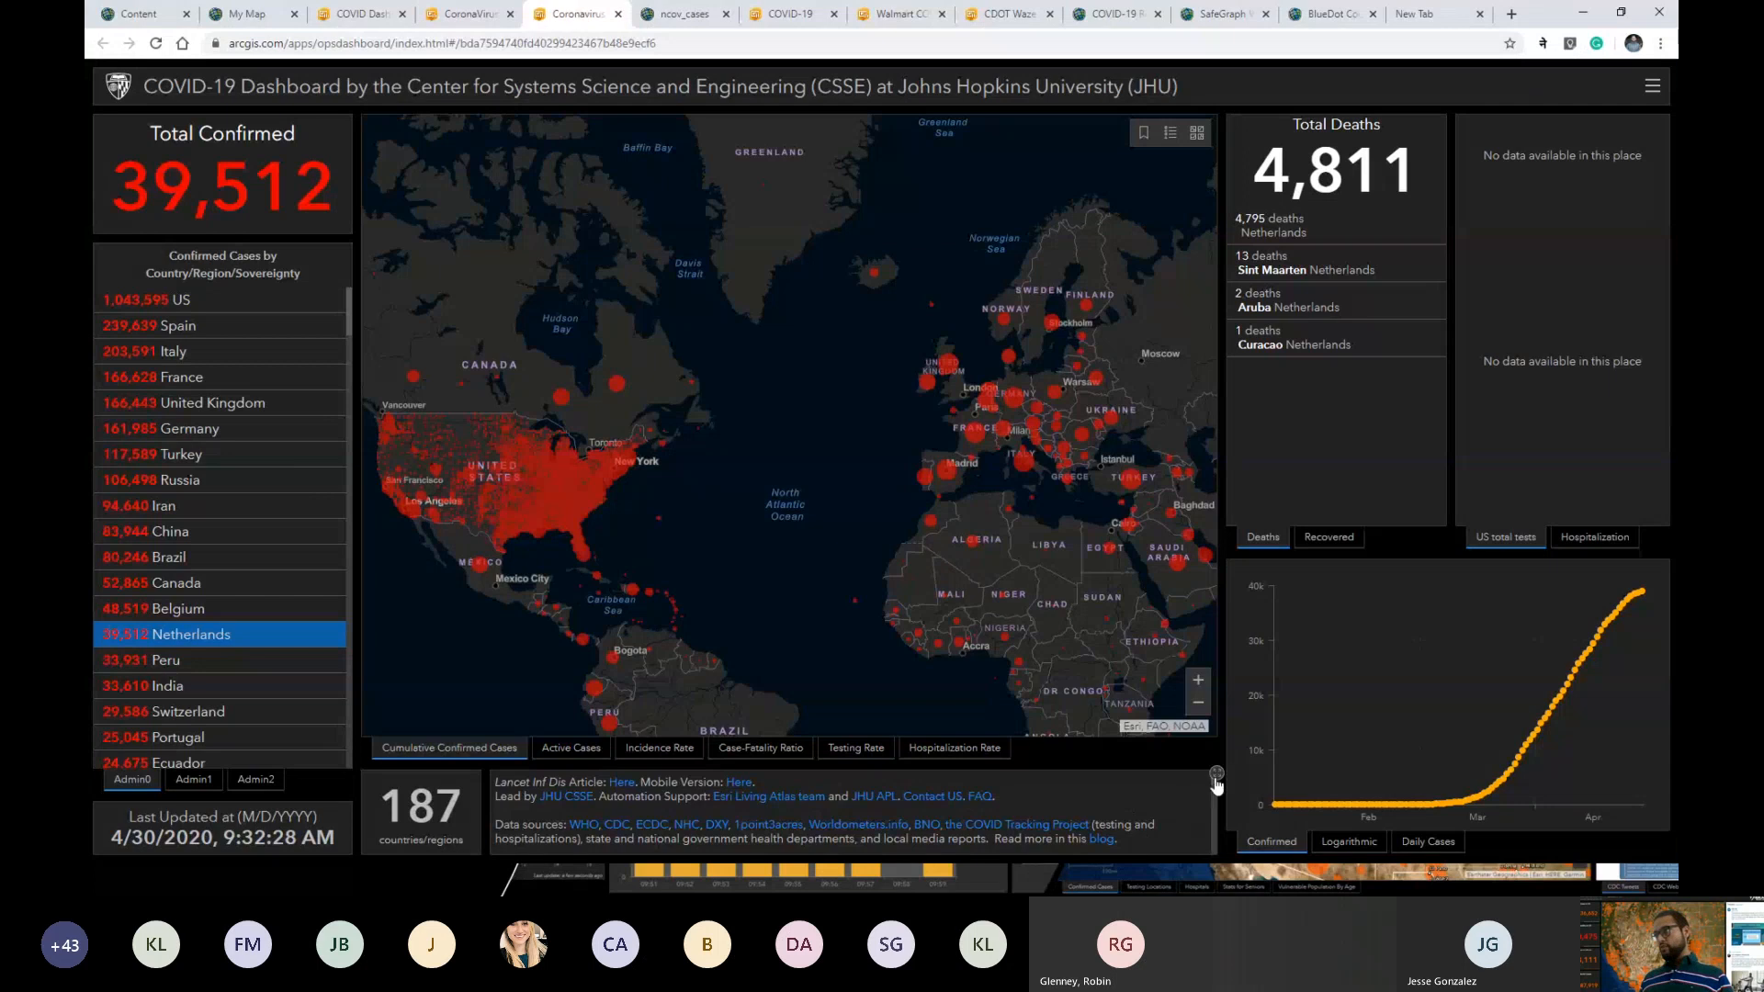
{"action": "left_click", "coordinate": [1216, 774]}
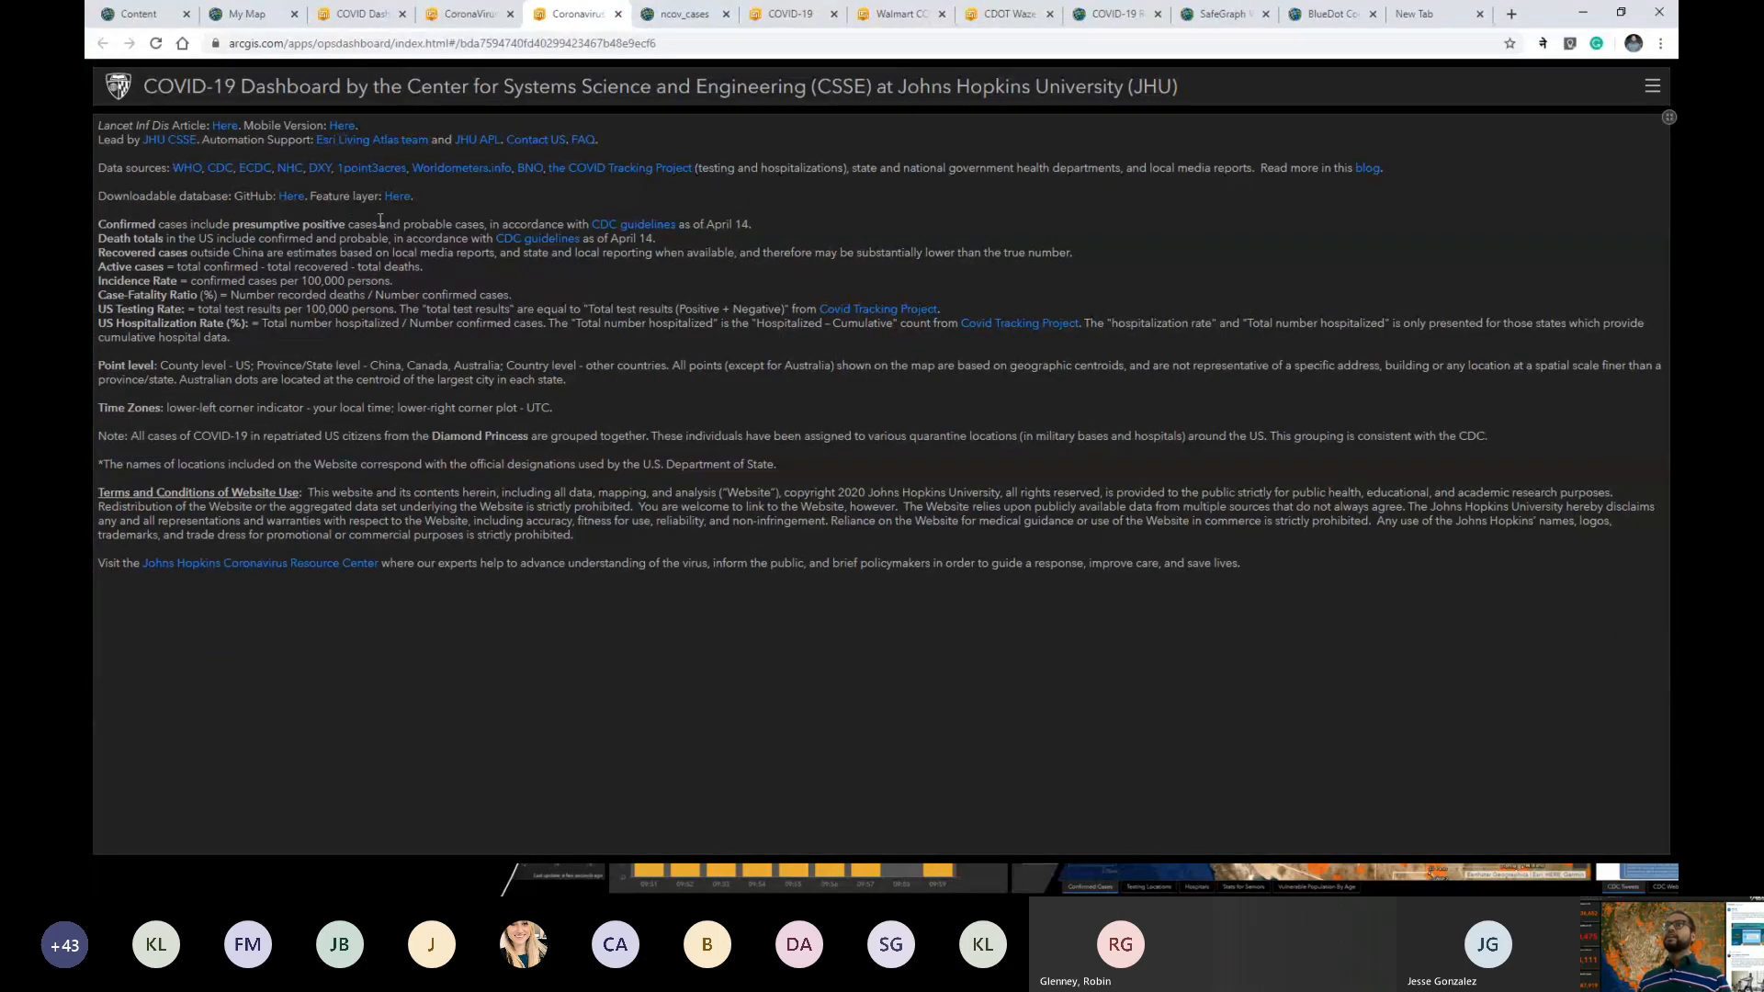
{"action": "left_click", "coordinate": [397, 196]}
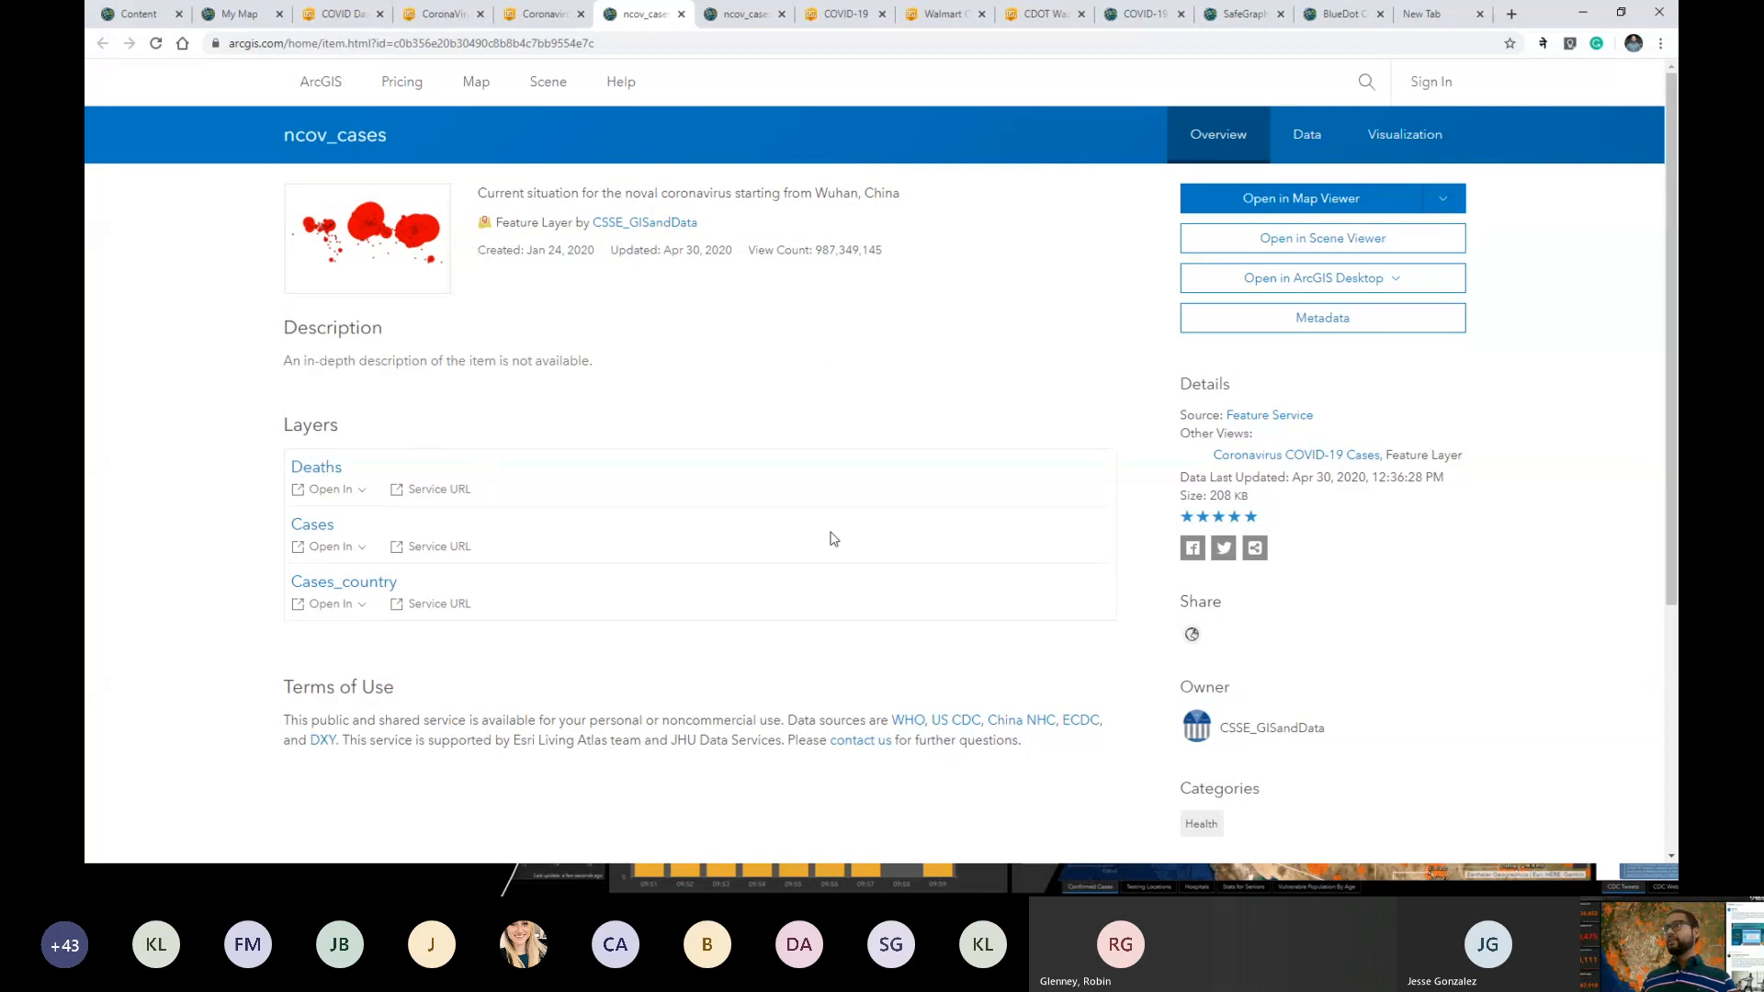
Copy the service URL of the ncov_cases feature layer from its item page.
{"action": "scroll", "coordinate": [1410, 653], "scroll_direction": "down", "scroll_amount": 1}
{"action": "scroll", "coordinate": [1106, 610], "scroll_direction": "down", "scroll_amount": 3}
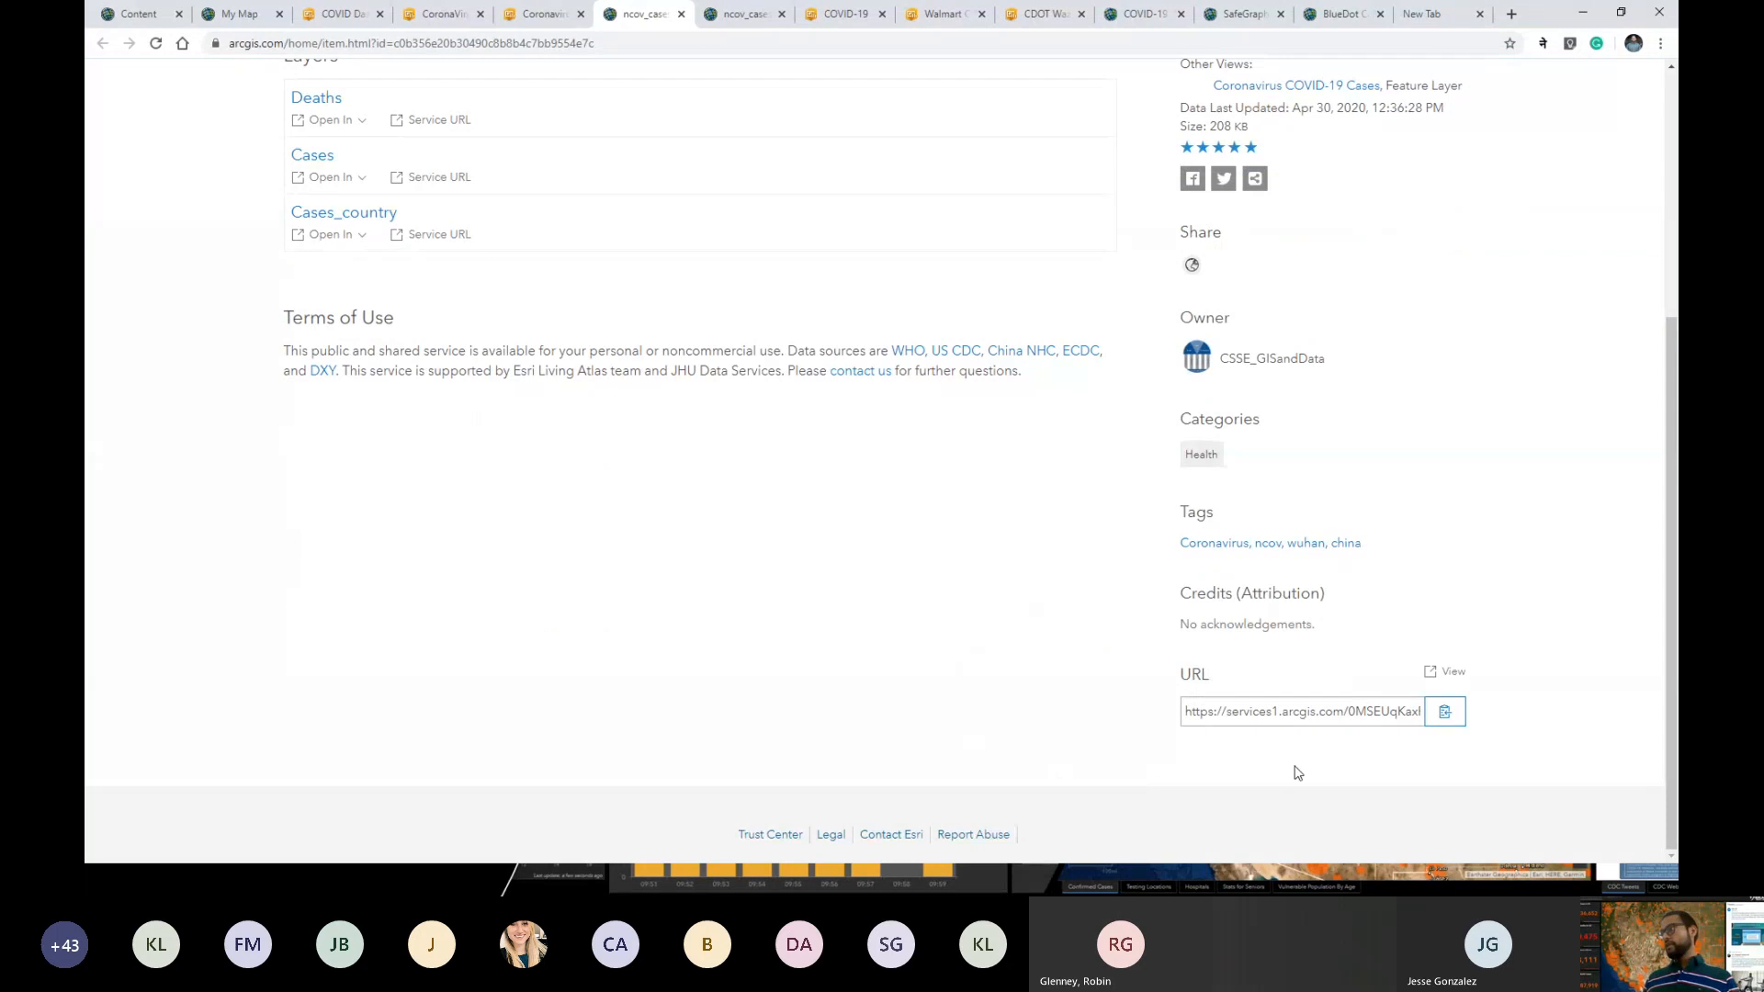
{"action": "left_click", "coordinate": [1445, 714]}
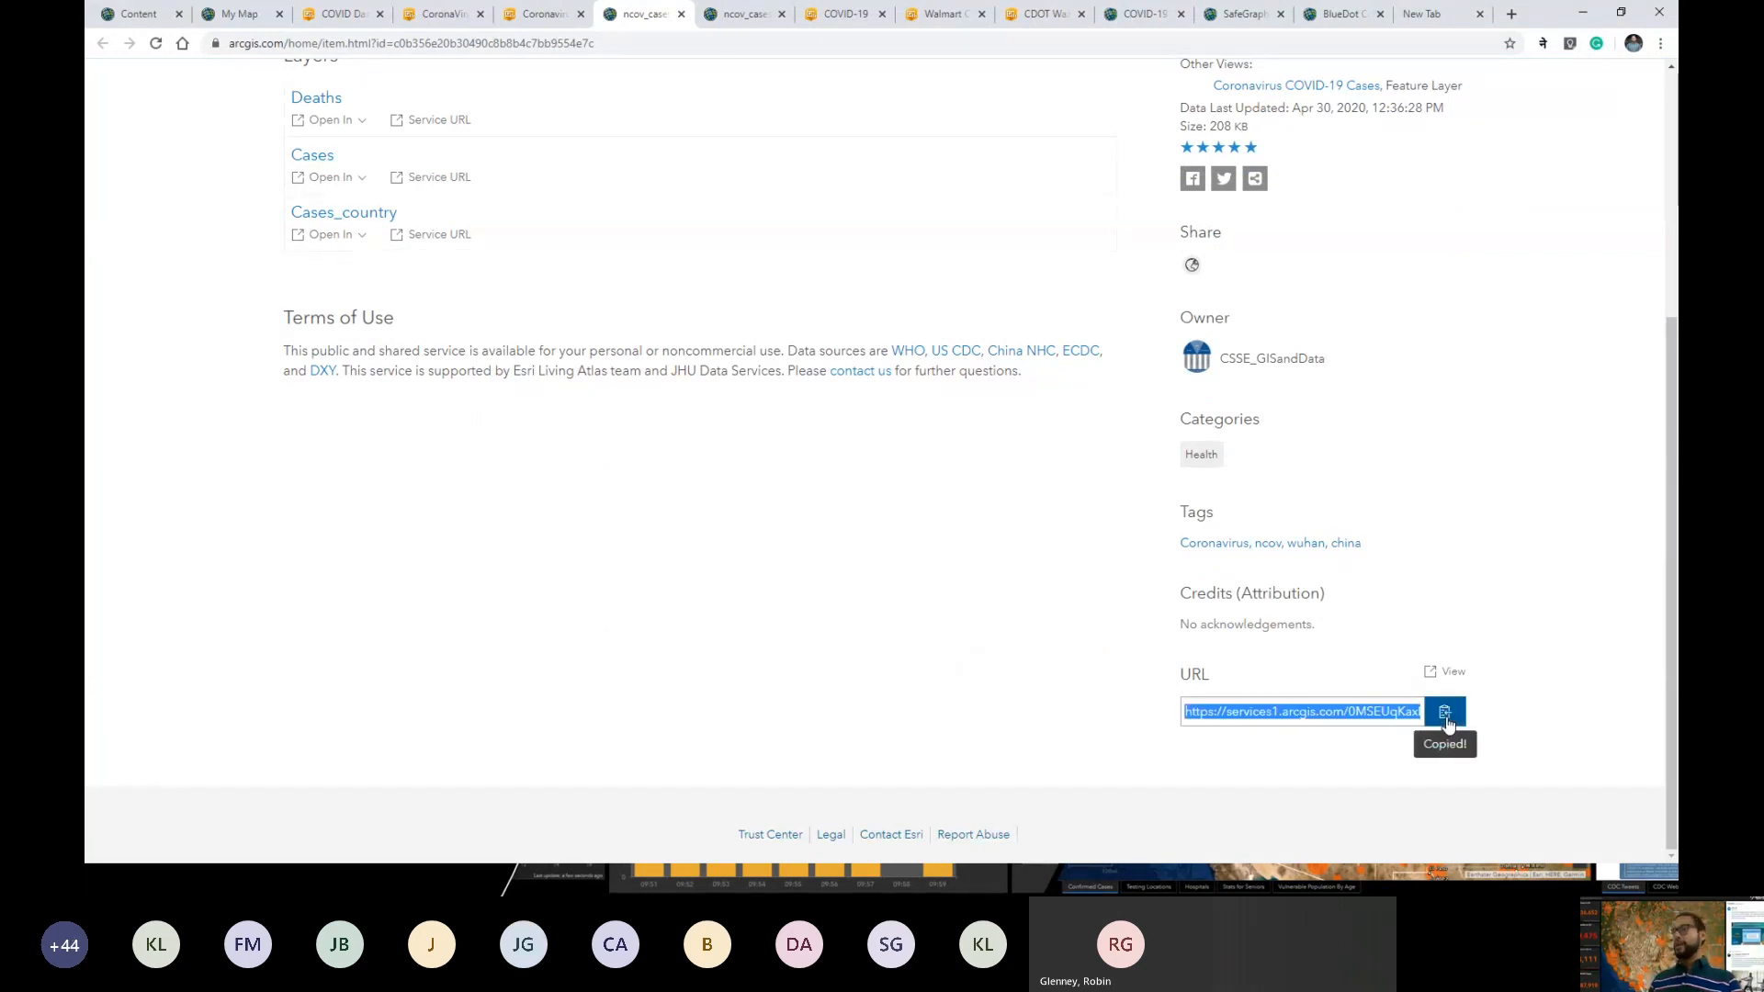
{"action": "left_click", "coordinate": [1446, 715]}
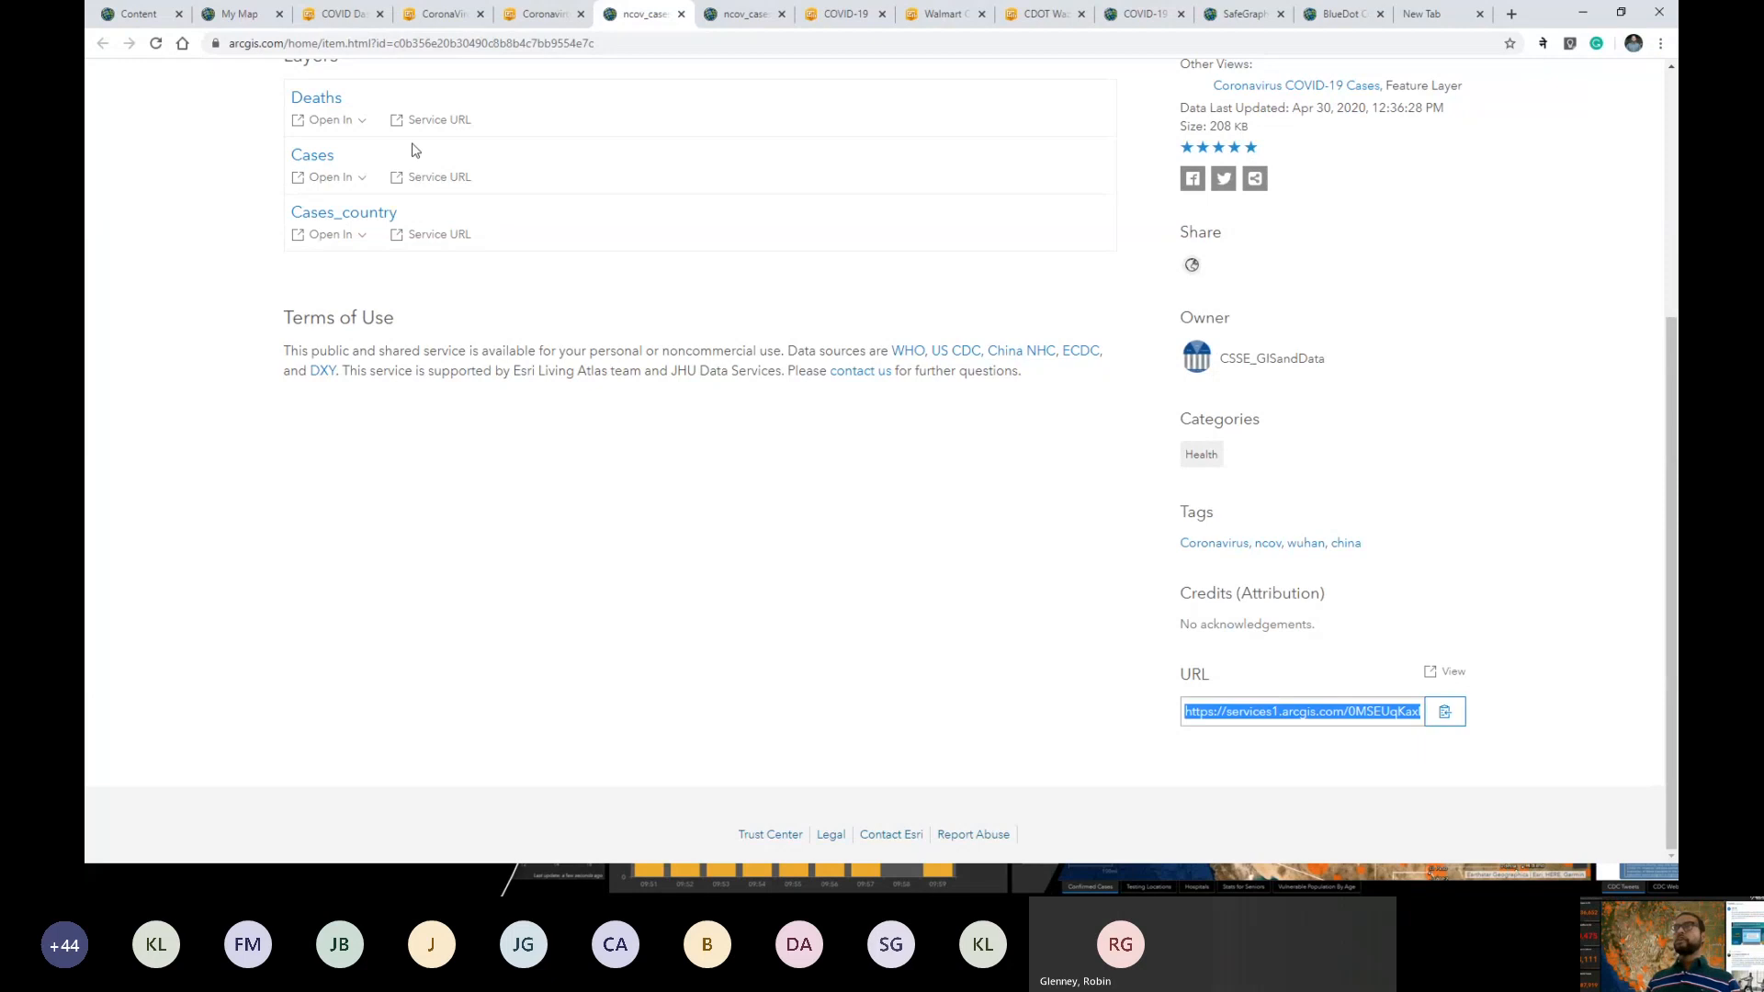
Add the copied ncov_cases feature service to My Map as an ArcGIS Server web service layer.
{"action": "left_click", "coordinate": [240, 15]}
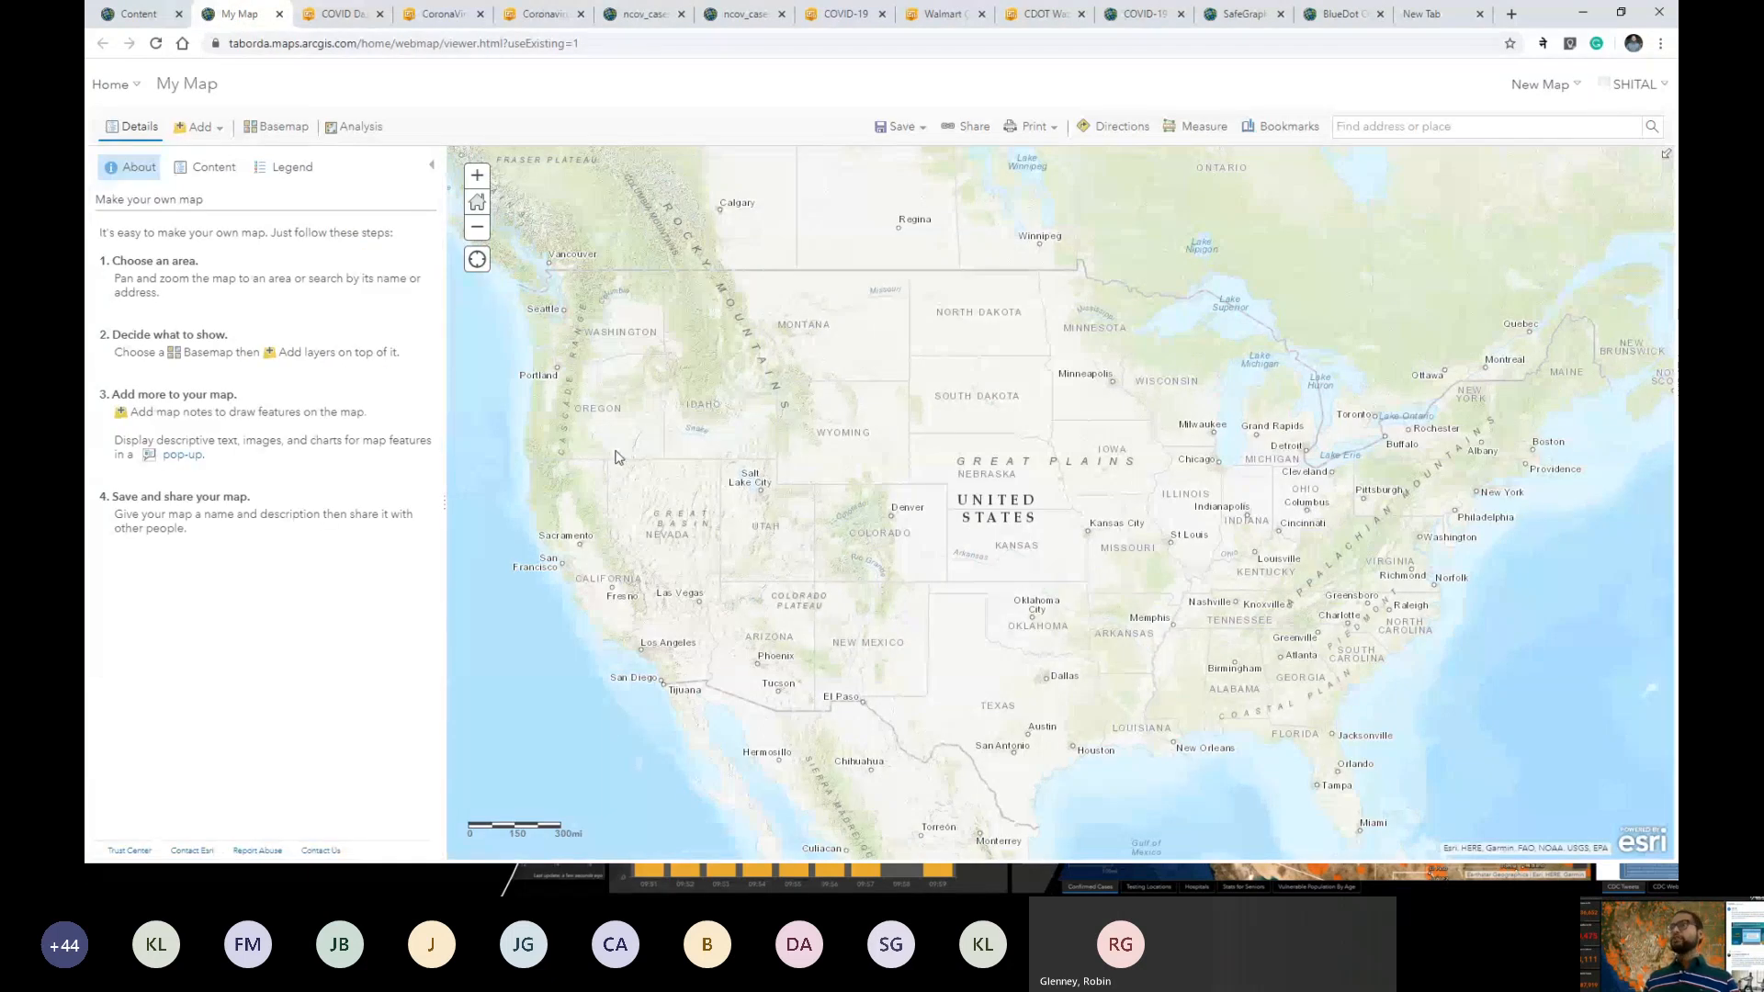
{"action": "left_click", "coordinate": [200, 129]}
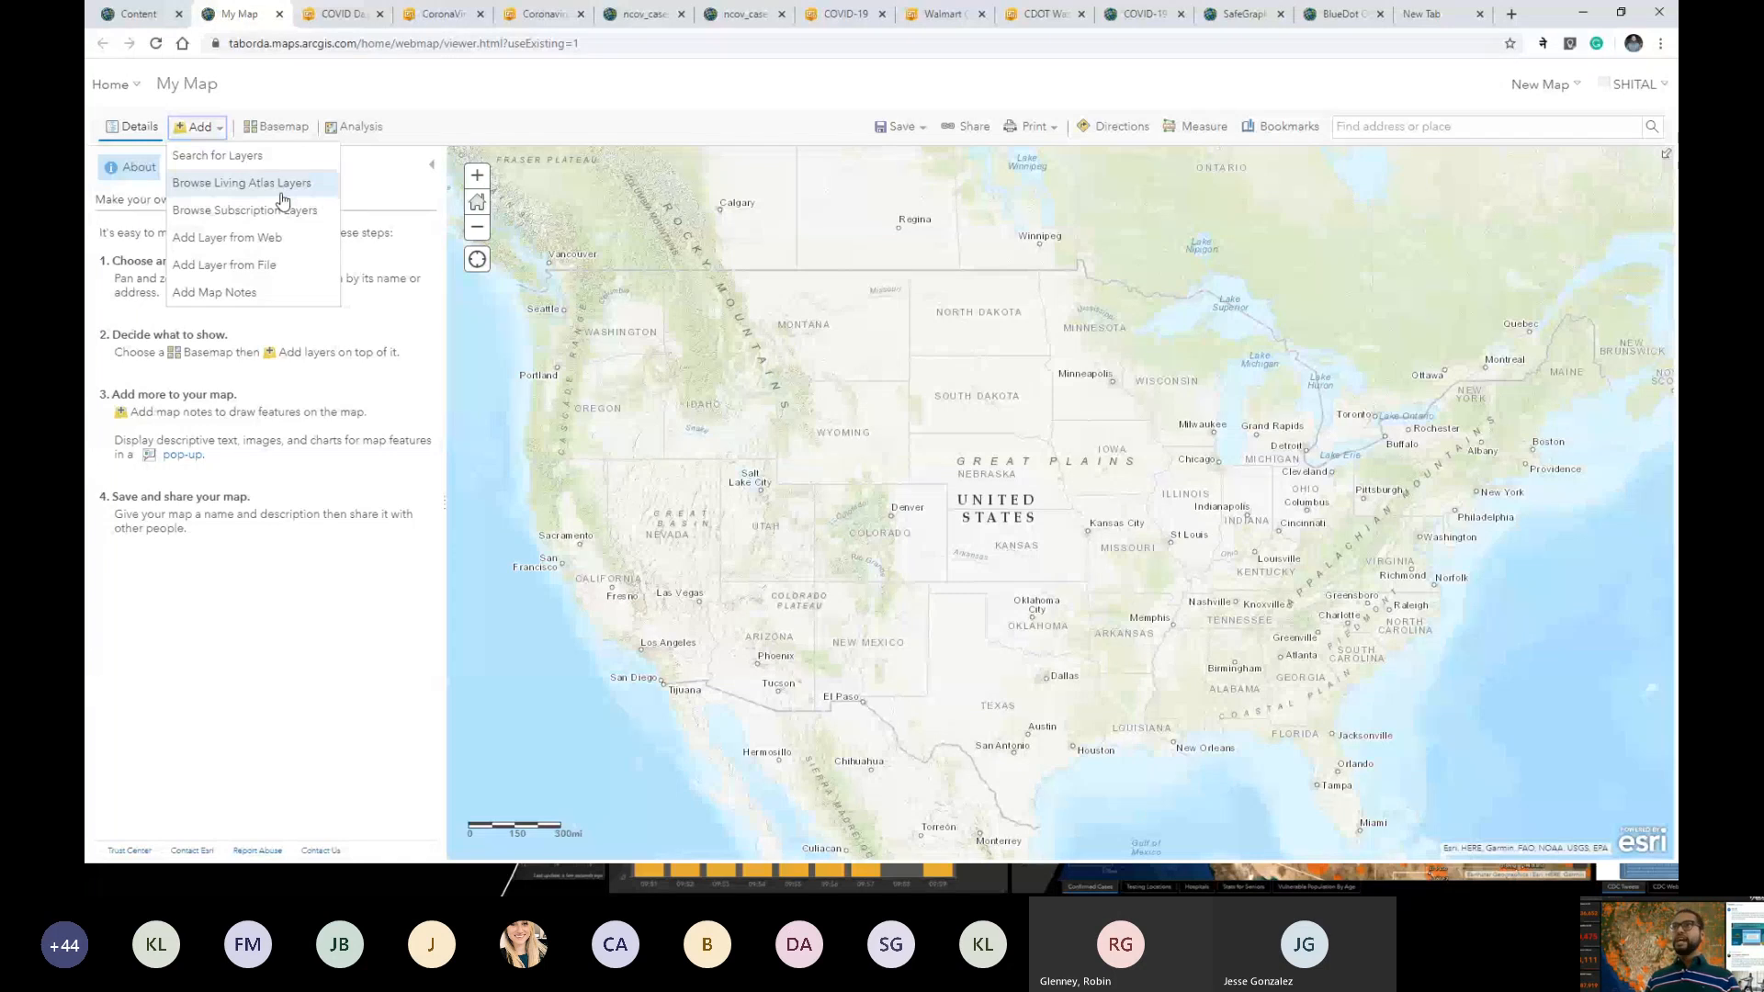
{"action": "left_click", "coordinate": [284, 241]}
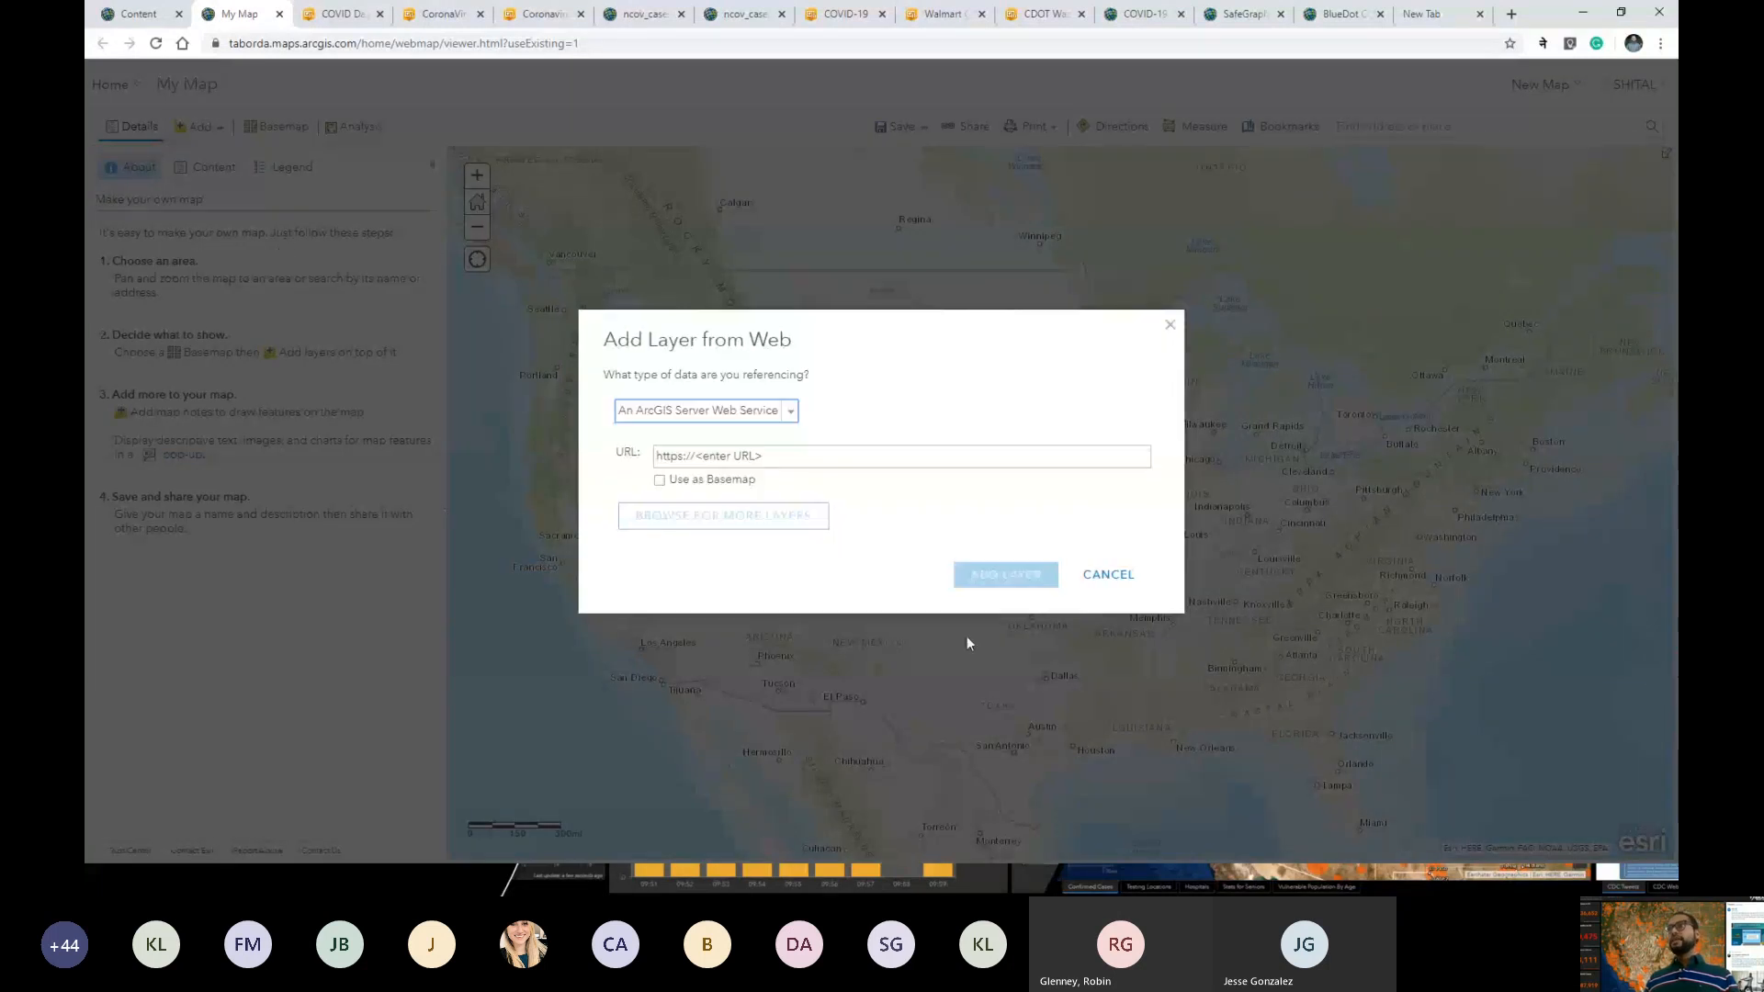
{"action": "left_click", "coordinate": [946, 457]}
{"action": "right_click", "coordinate": [945, 460]}
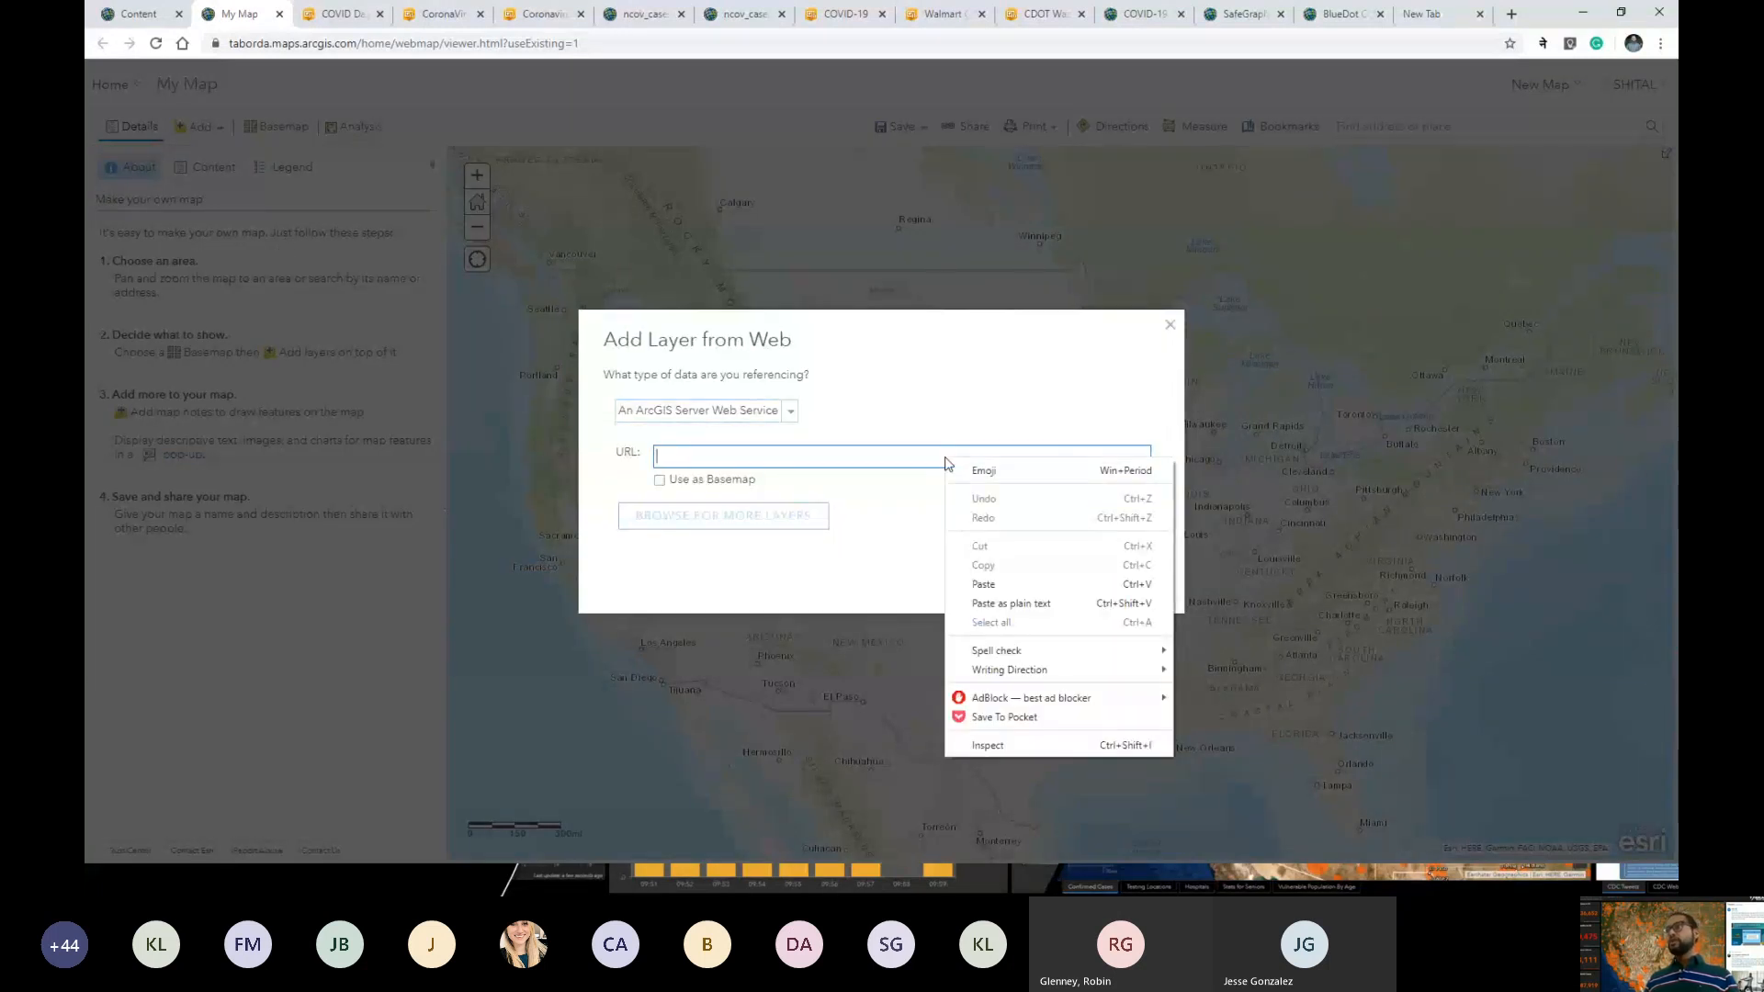
{"action": "left_click", "coordinate": [980, 585]}
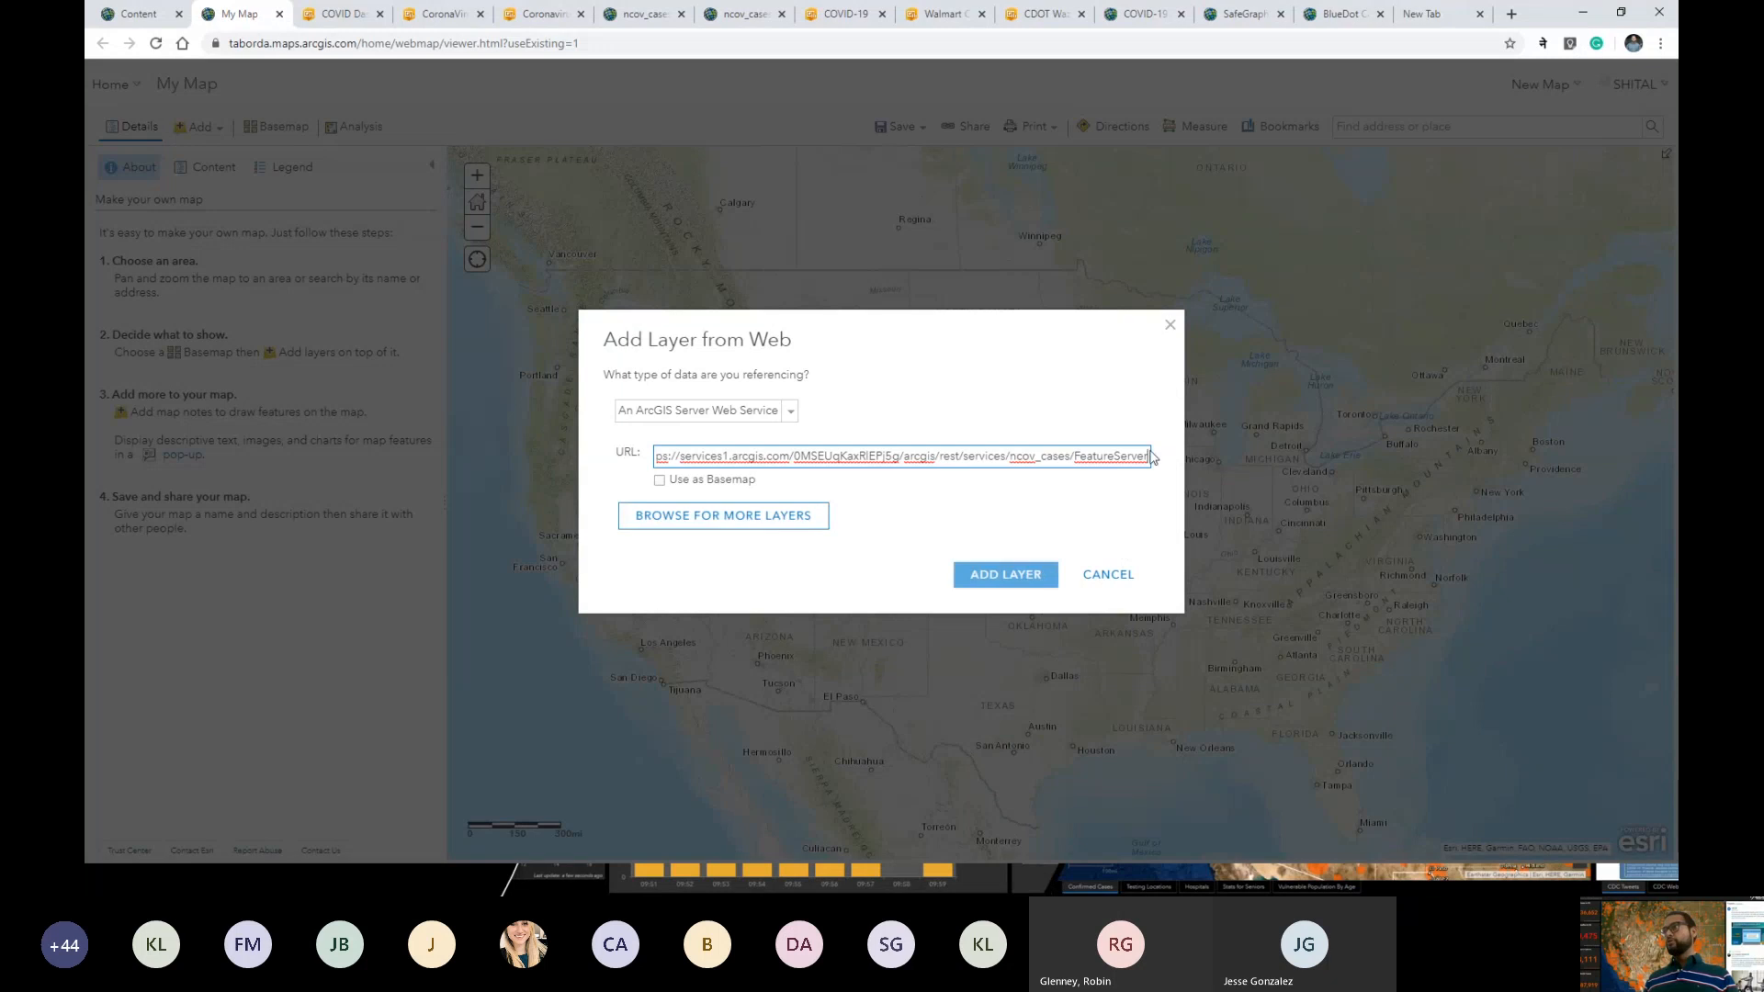
{"action": "left_click", "coordinate": [1029, 580]}
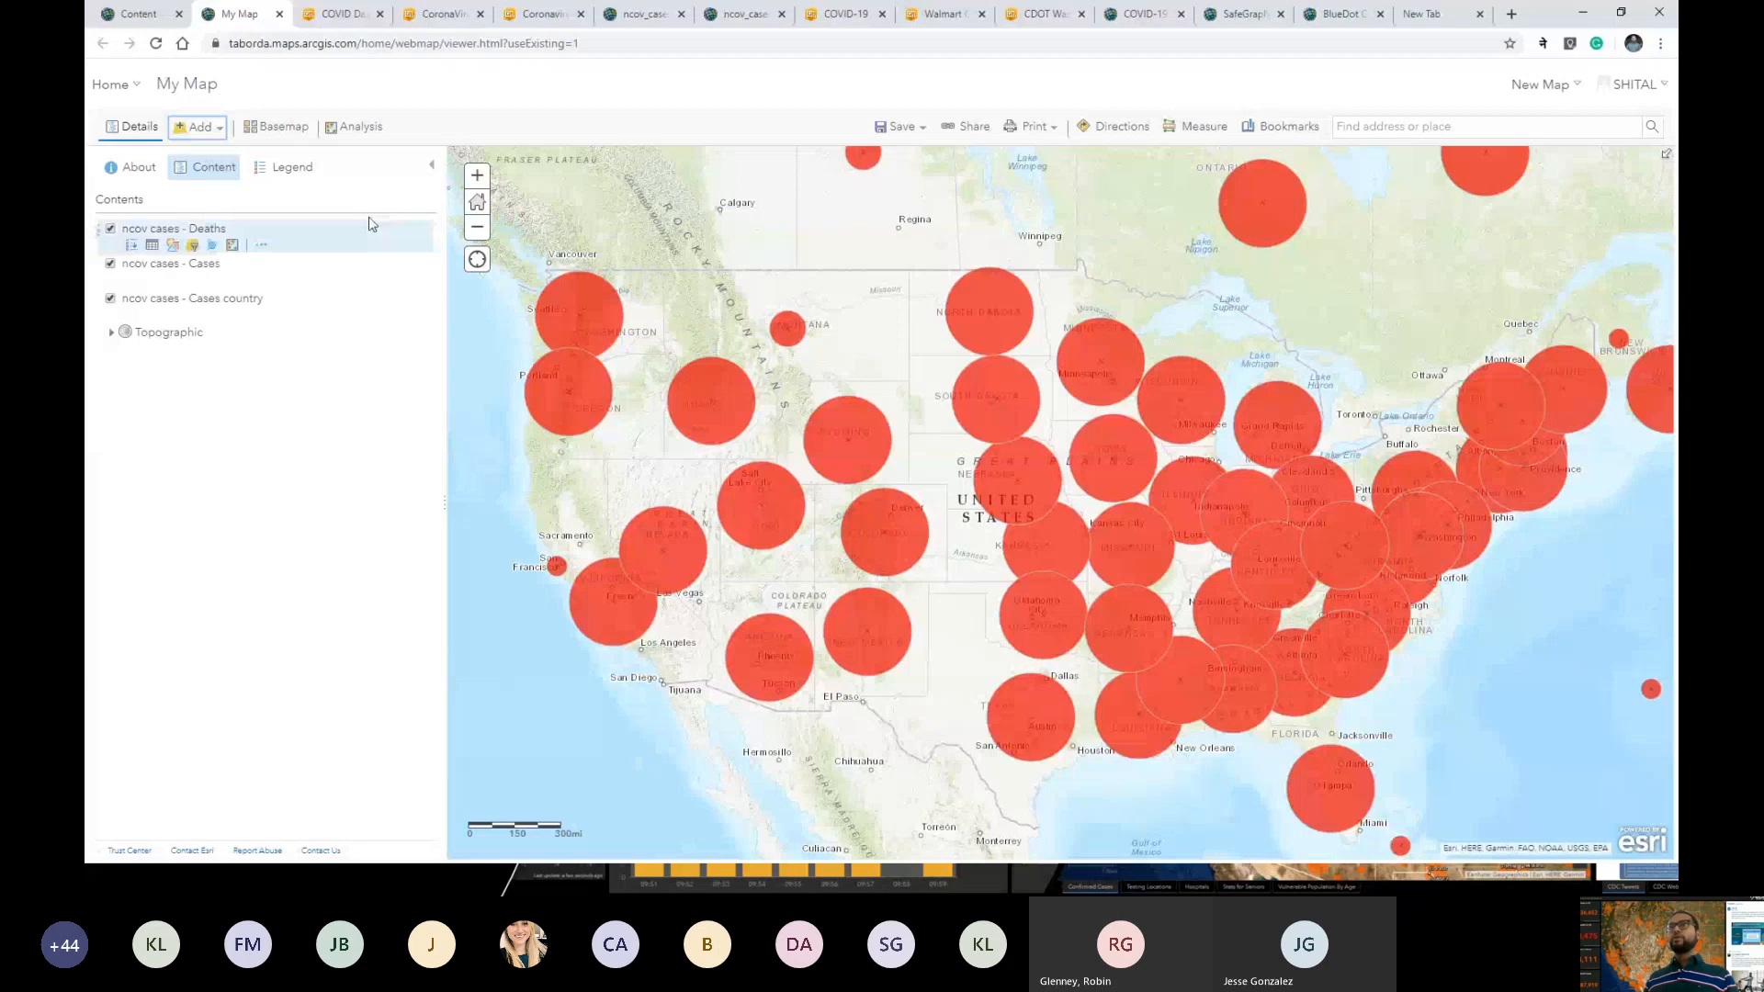
Examine the North Dakota case details in its map pop-up and close it.
{"action": "mouse_move", "coordinate": [931, 436]}
{"action": "left_mouse_down"}
{"action": "mouse_move", "coordinate": [919, 417]}
{"action": "mouse_move", "coordinate": [923, 438]}
{"action": "left_mouse_up"}
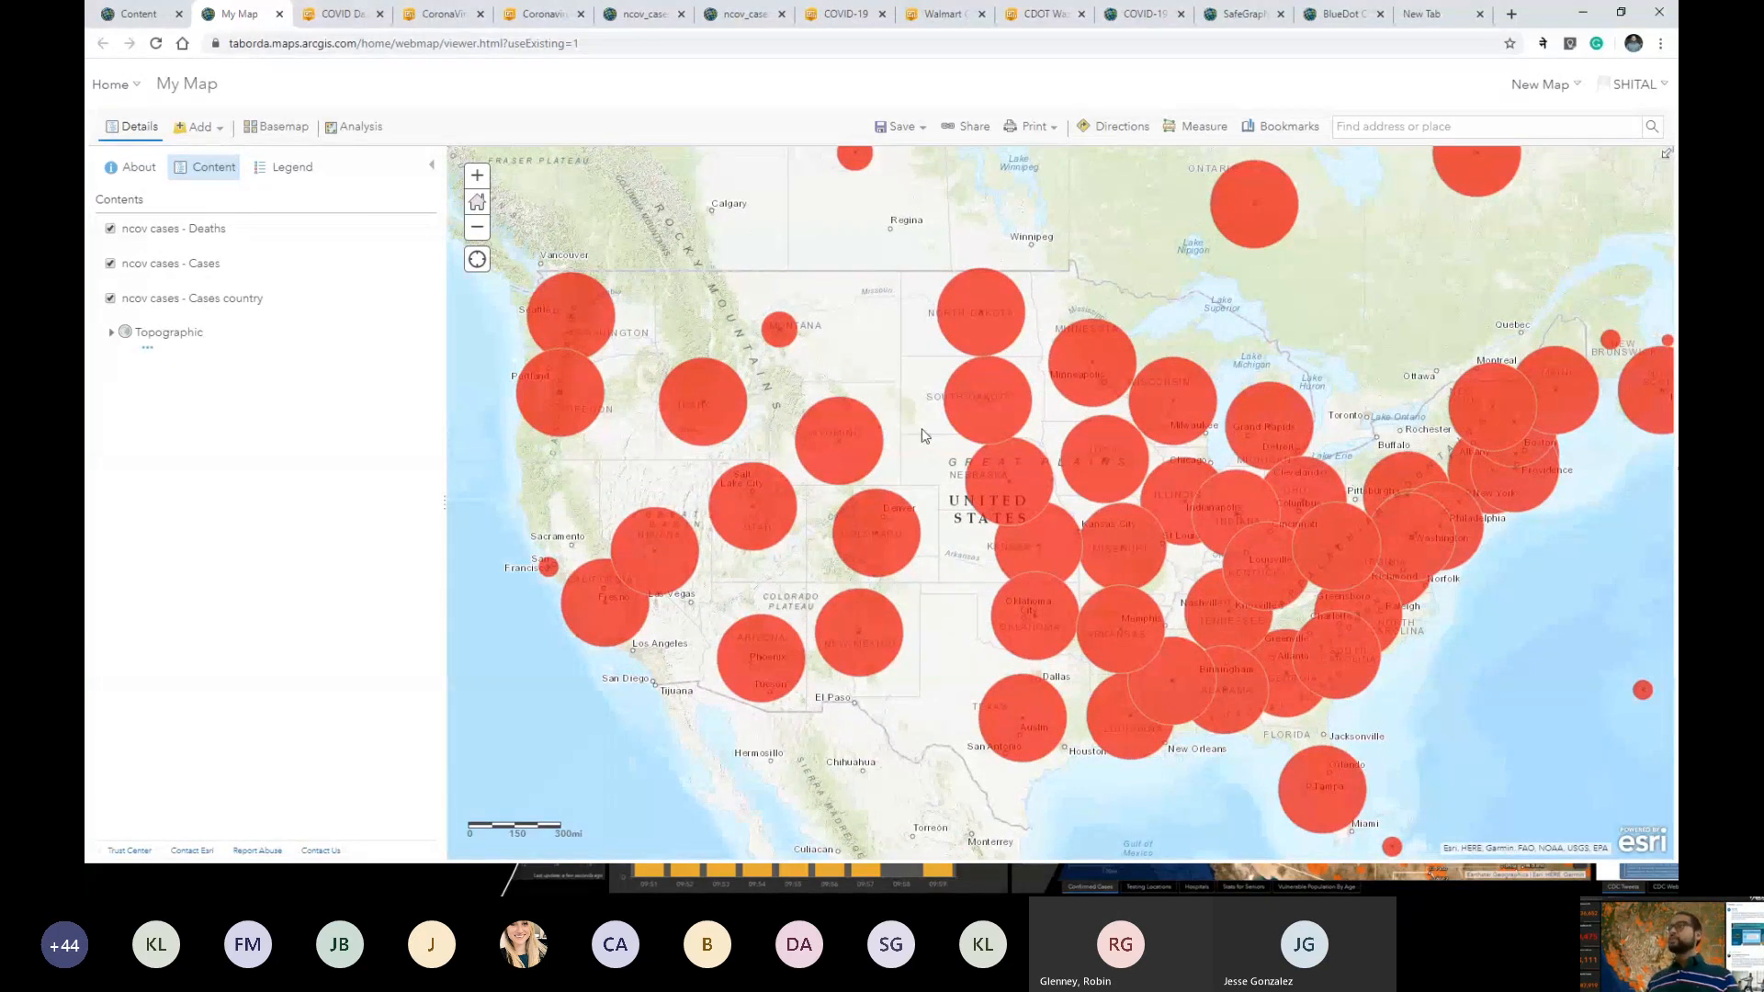
{"action": "left_click", "coordinate": [988, 290]}
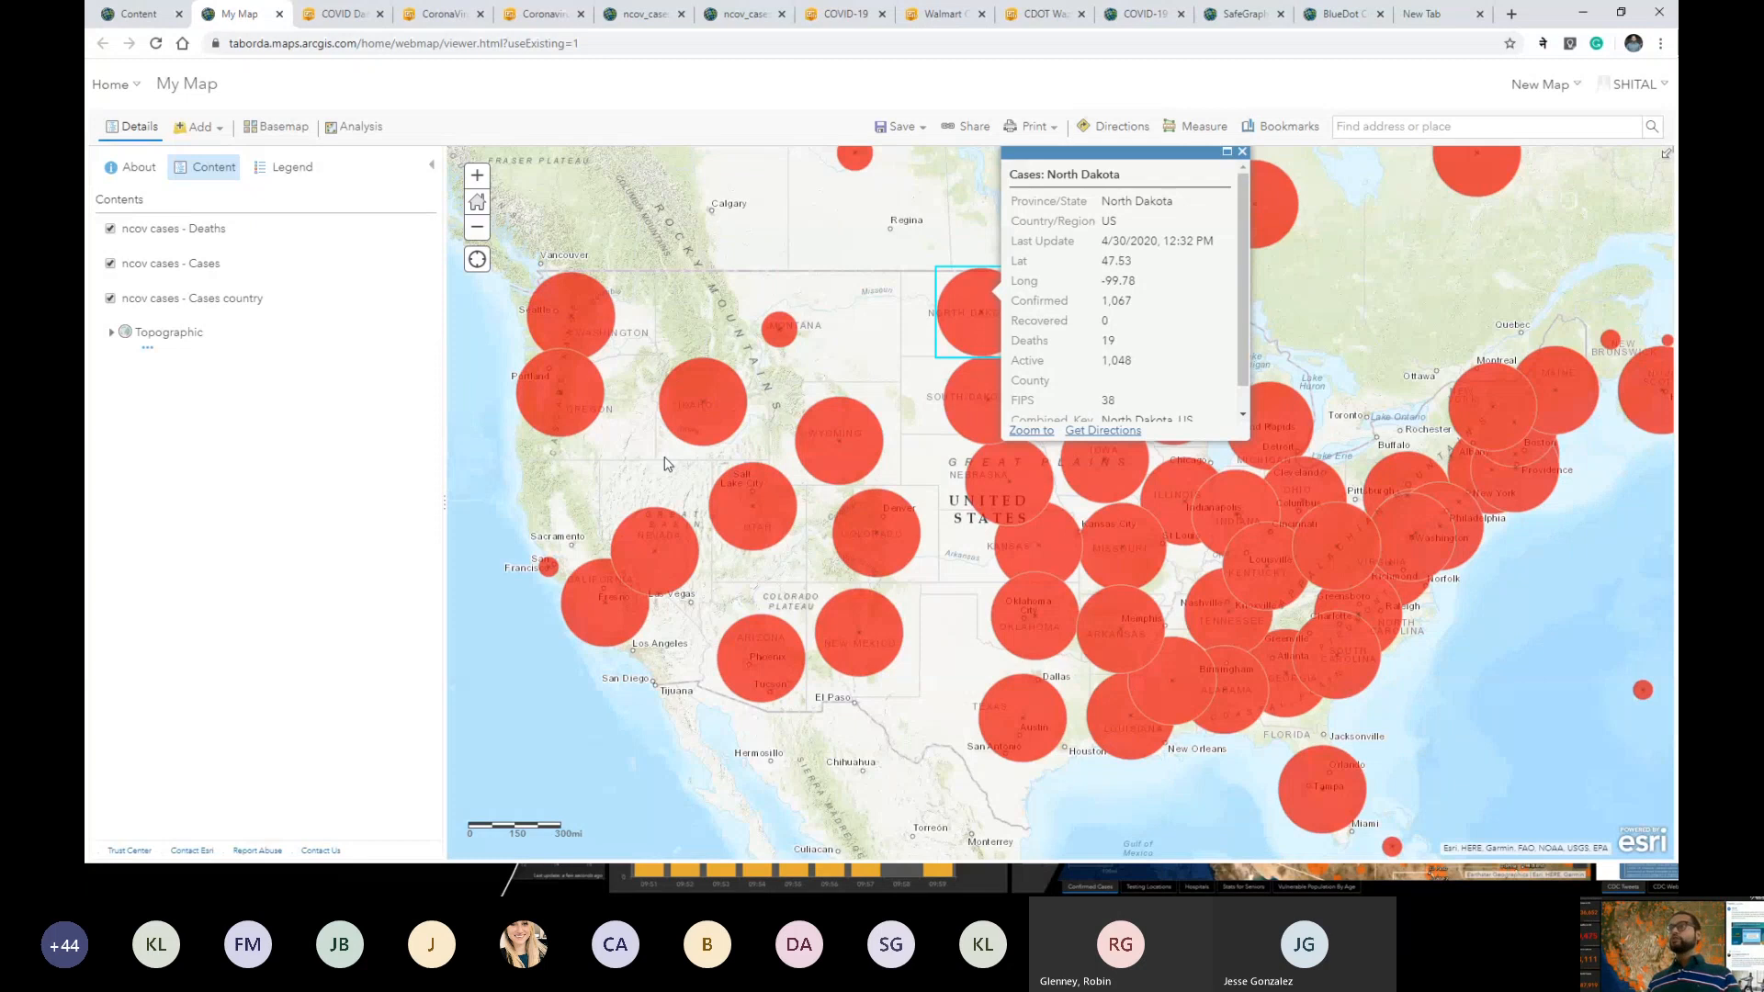
{"action": "left_click", "coordinate": [1241, 153]}
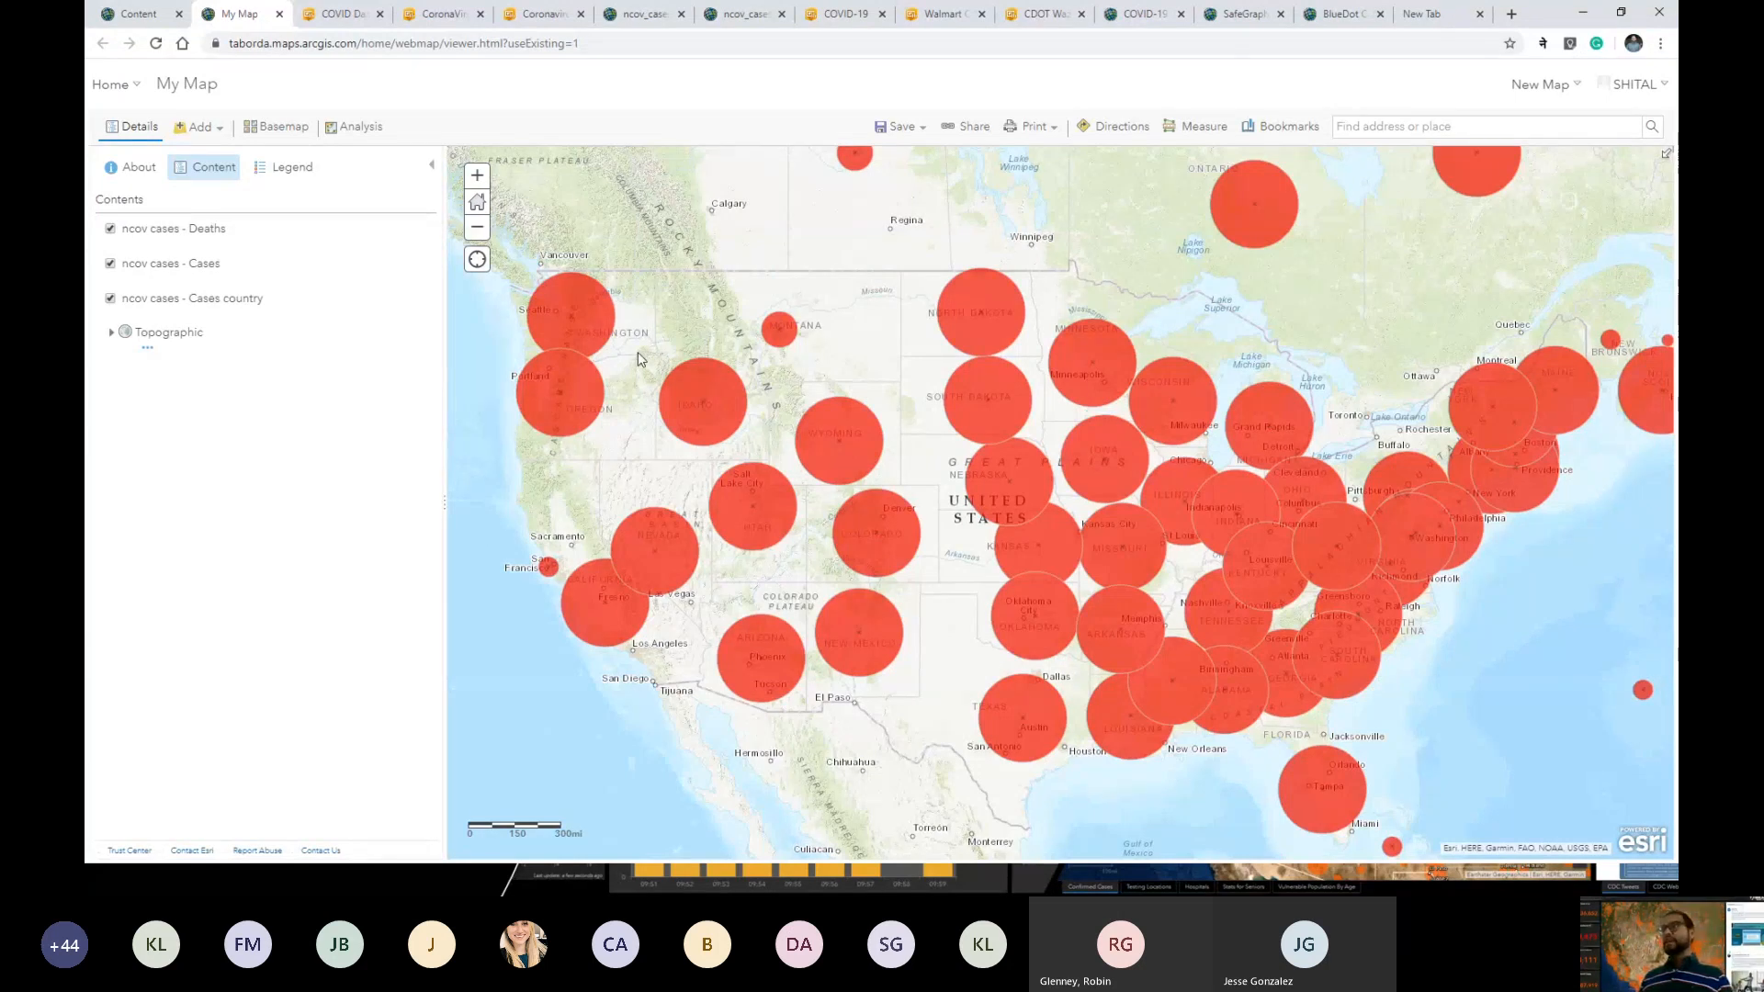
{"action": "left_click_drag", "start_coordinate": [886, 364], "coordinate": [871, 331]}
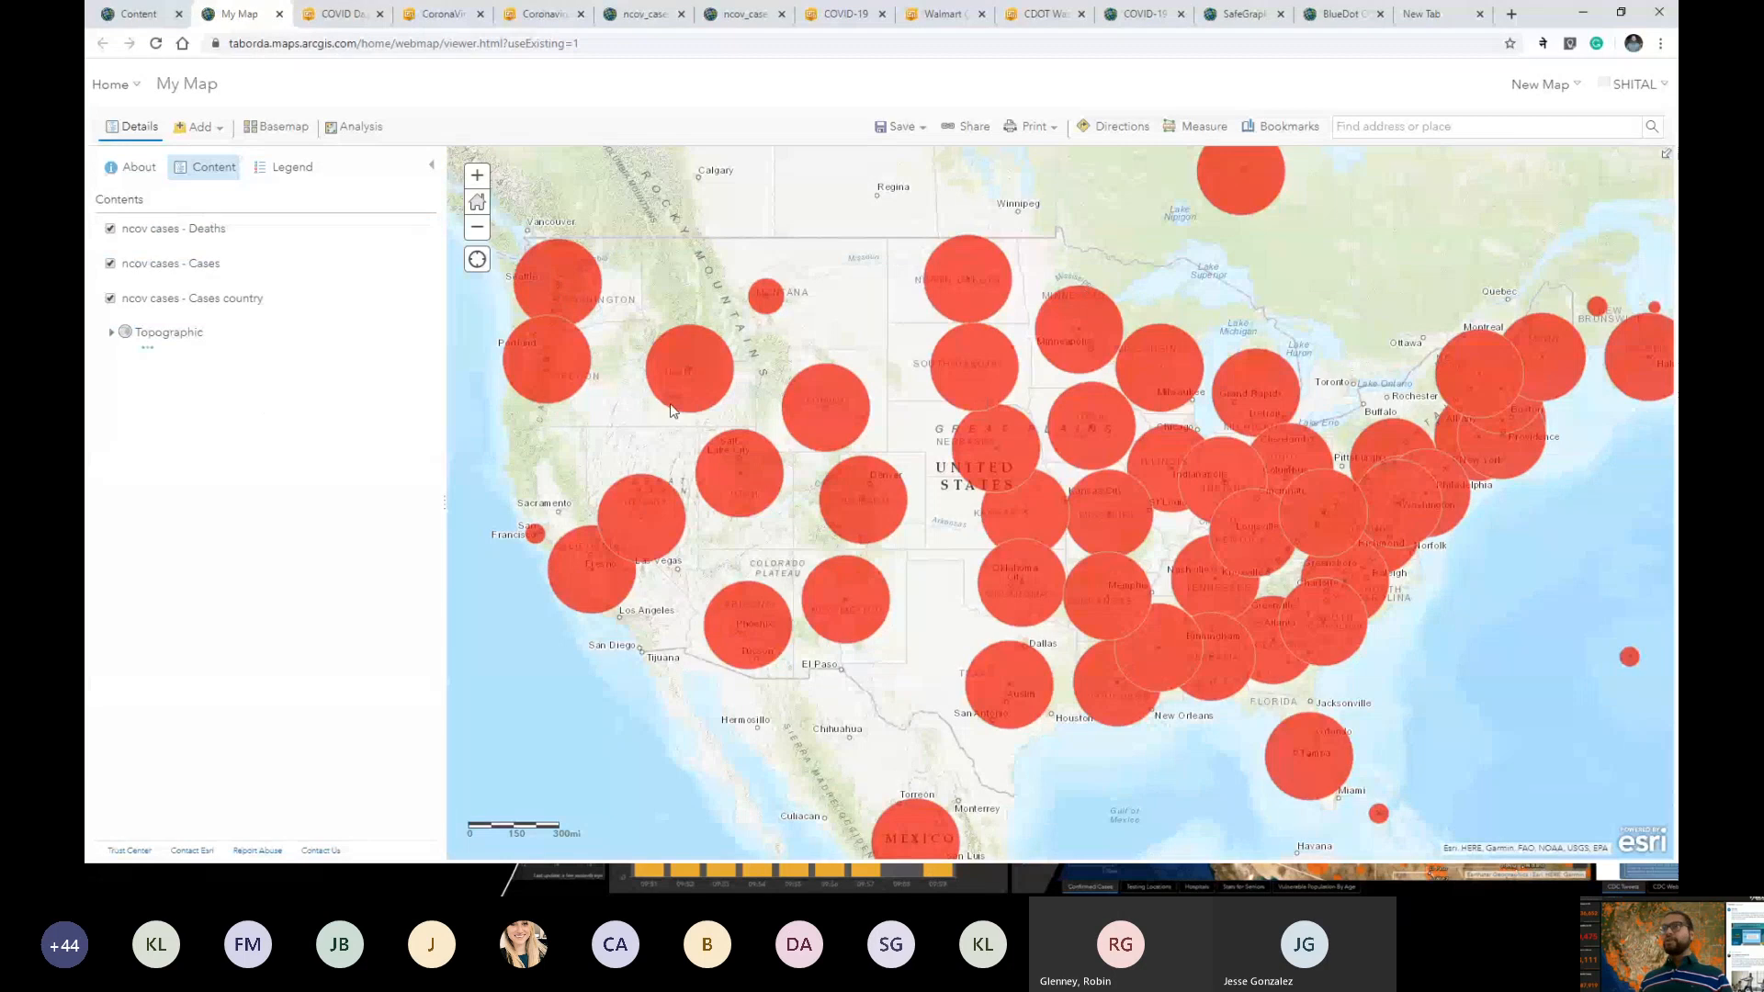
Toggle the ncov cases layers to compare them, leaving only Cases shown and Deaths and Cases country hidden.
{"action": "left_click", "coordinate": [110, 231]}
{"action": "left_click", "coordinate": [110, 230]}
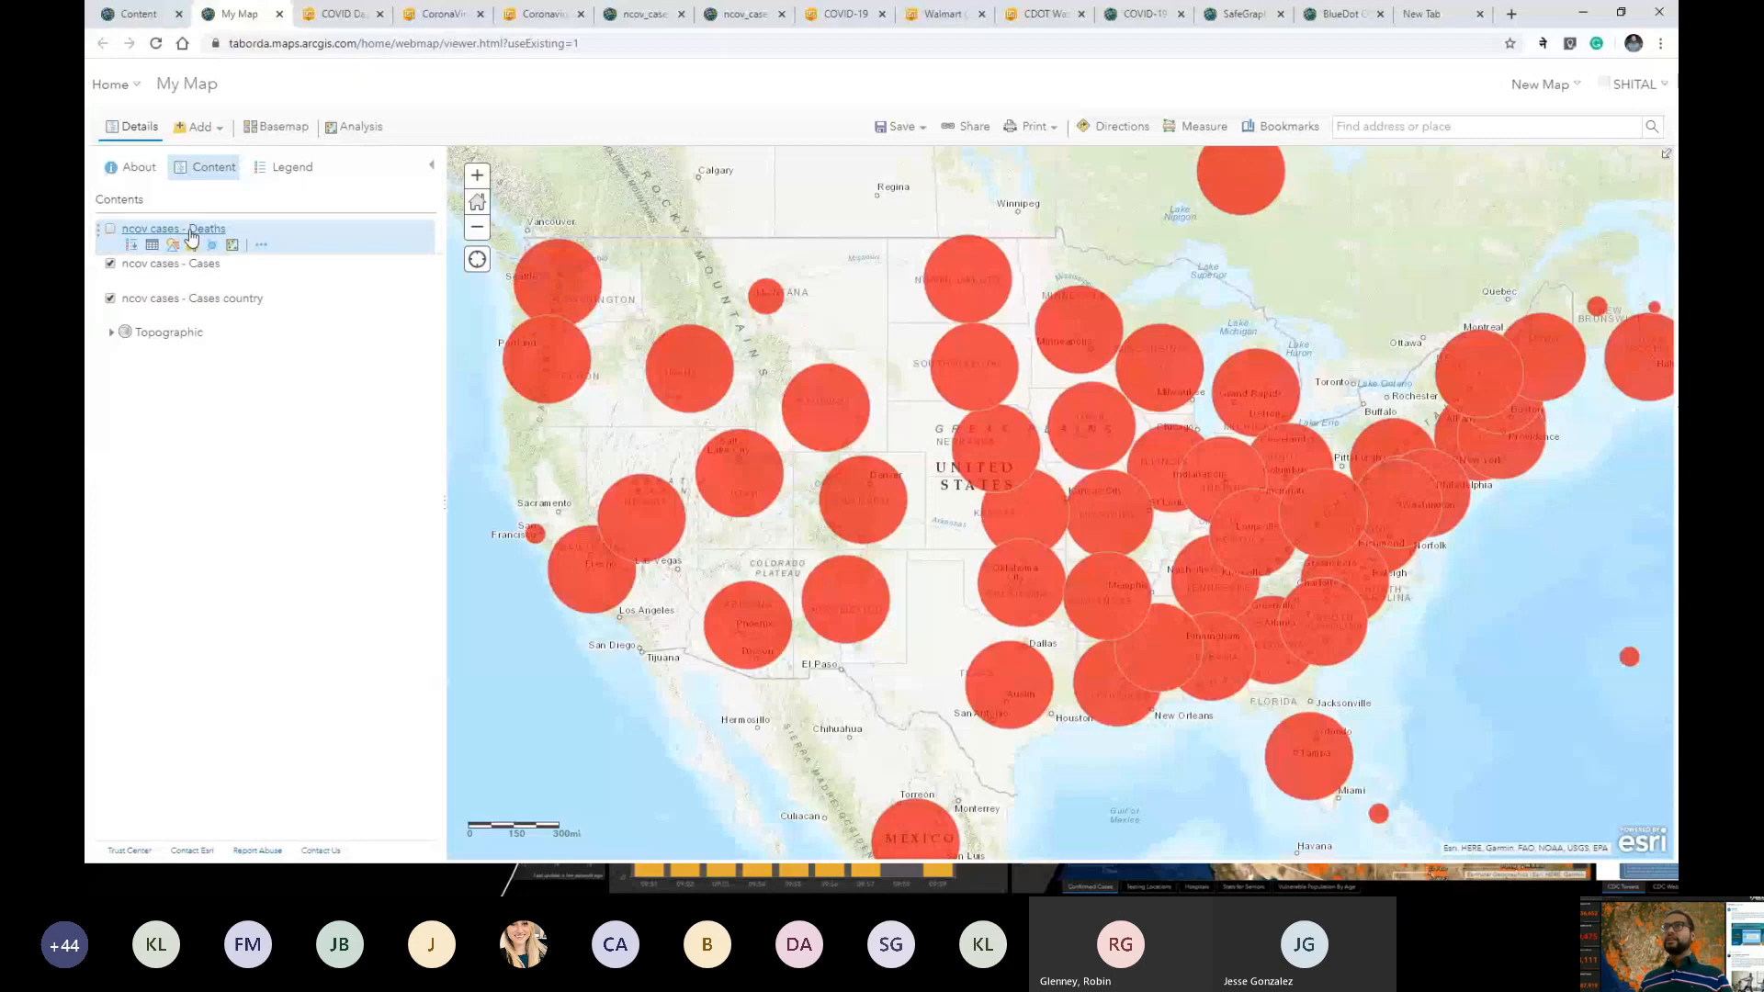
{"action": "left_click", "coordinate": [111, 264]}
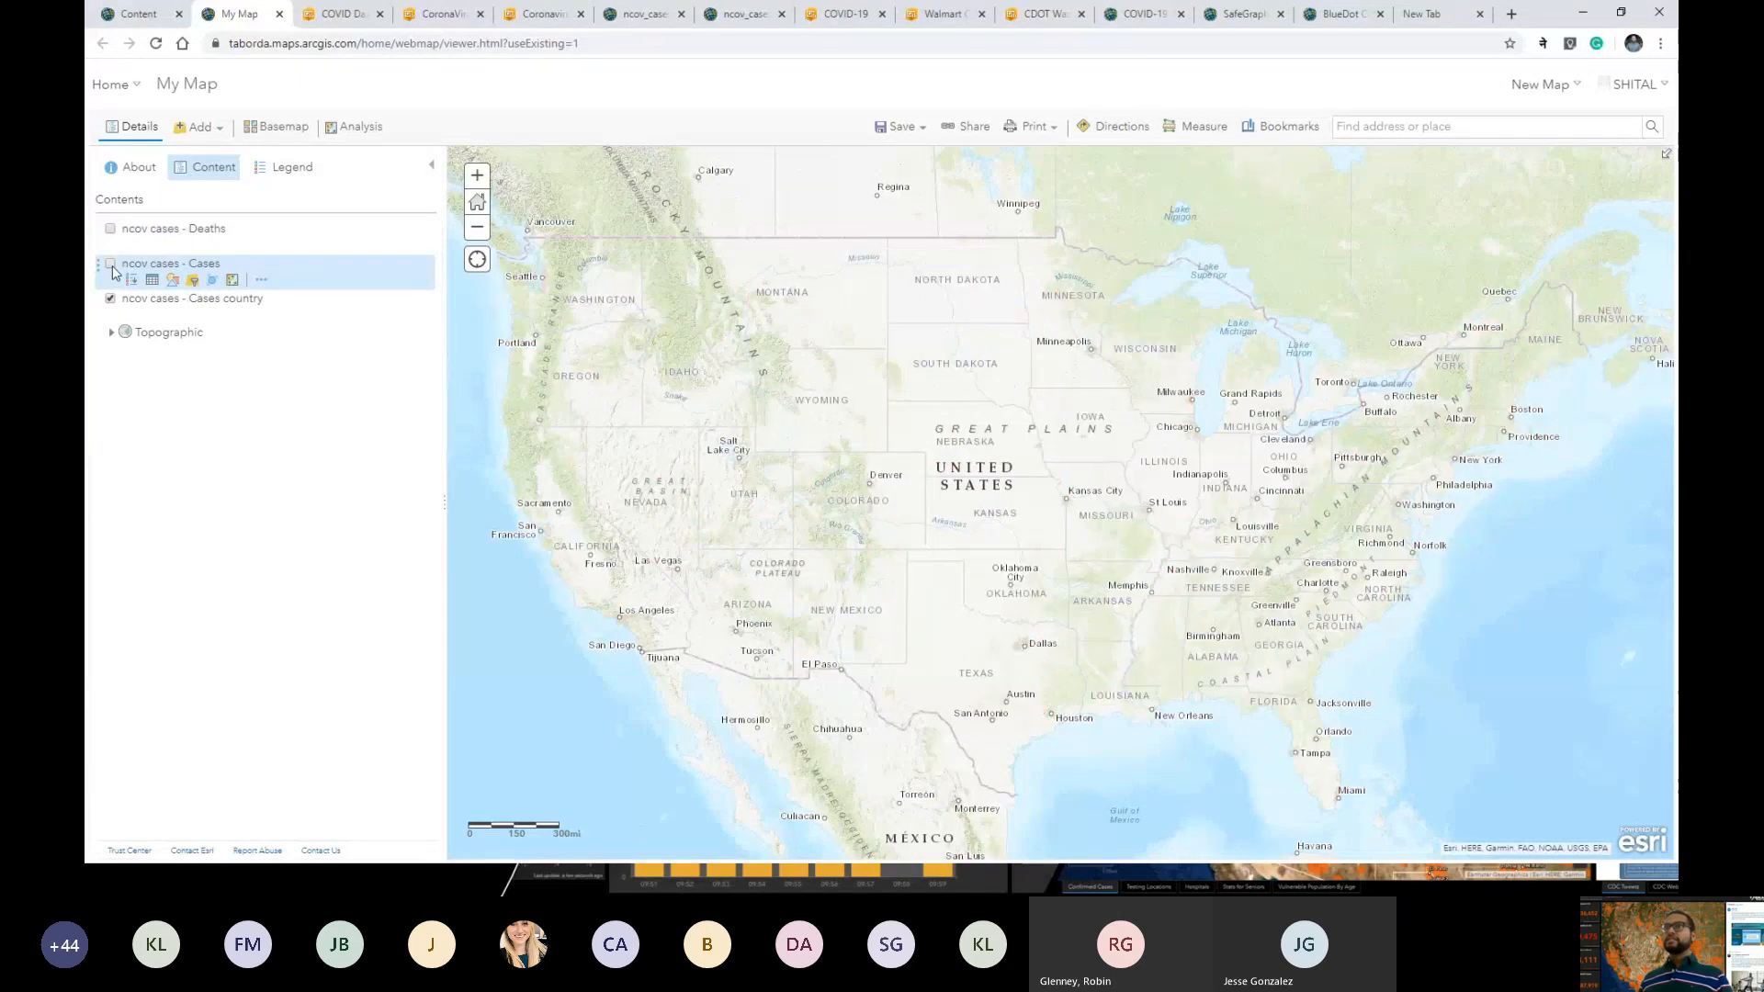
{"action": "left_click", "coordinate": [111, 265]}
{"action": "left_click", "coordinate": [111, 265]}
{"action": "left_click", "coordinate": [112, 265]}
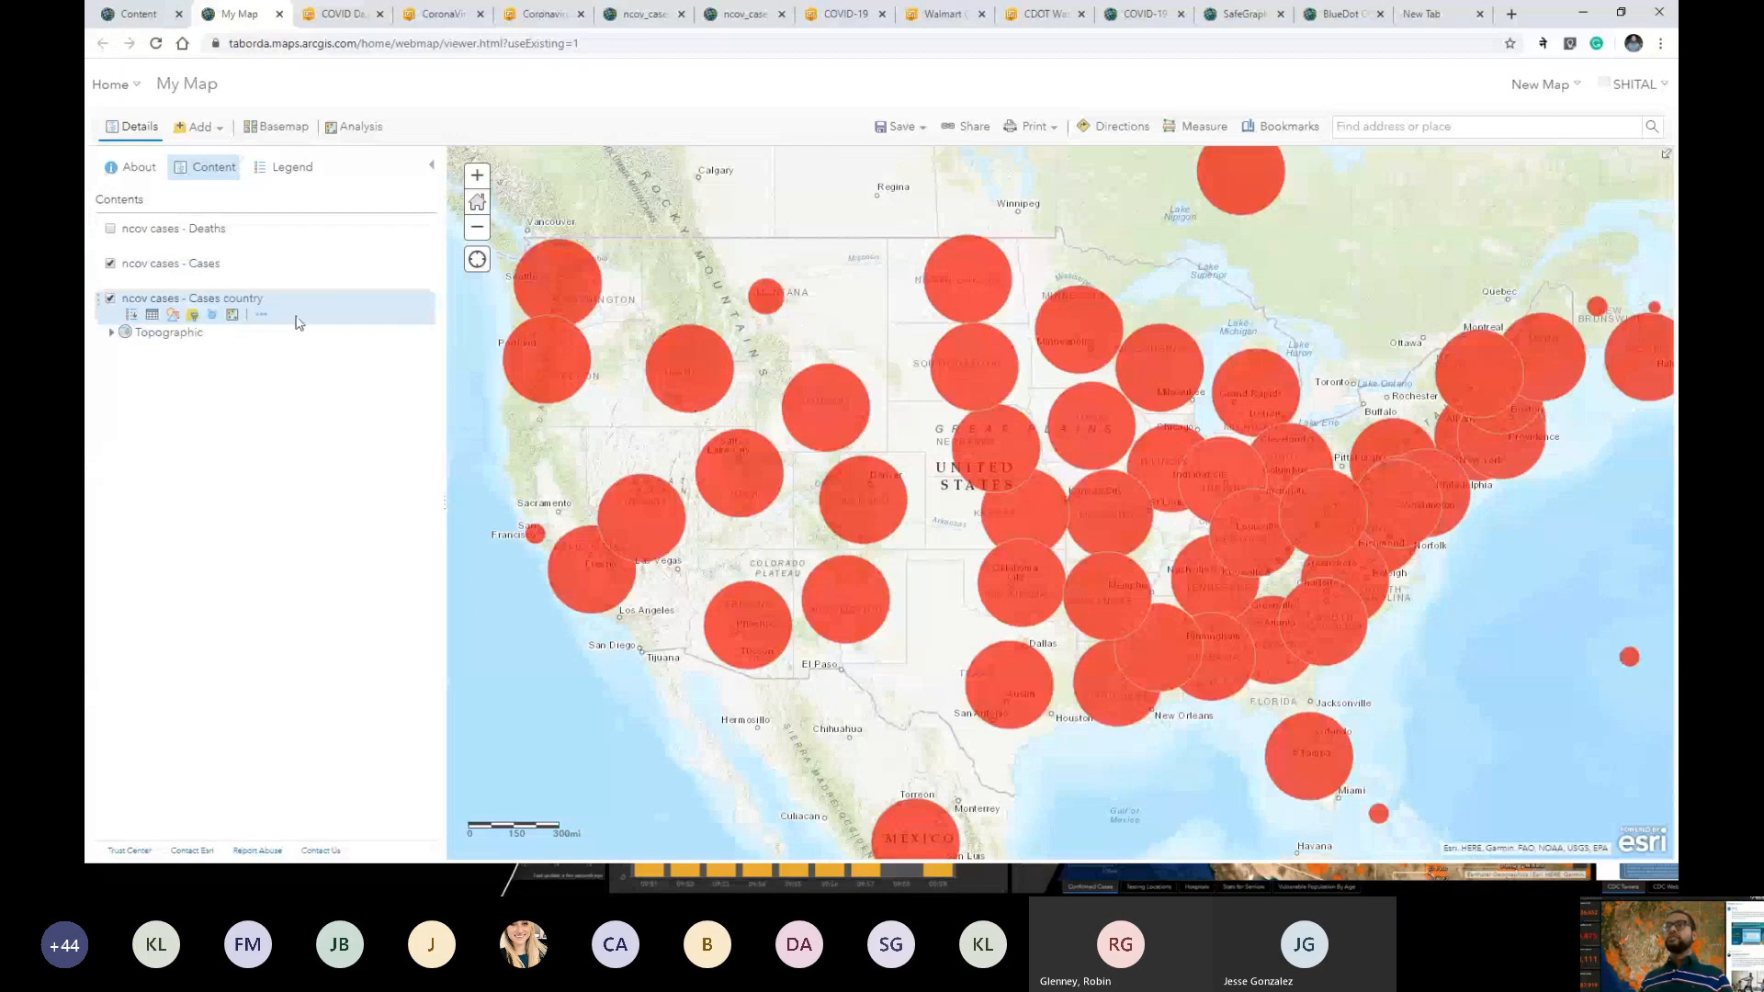
{"action": "left_click", "coordinate": [111, 265]}
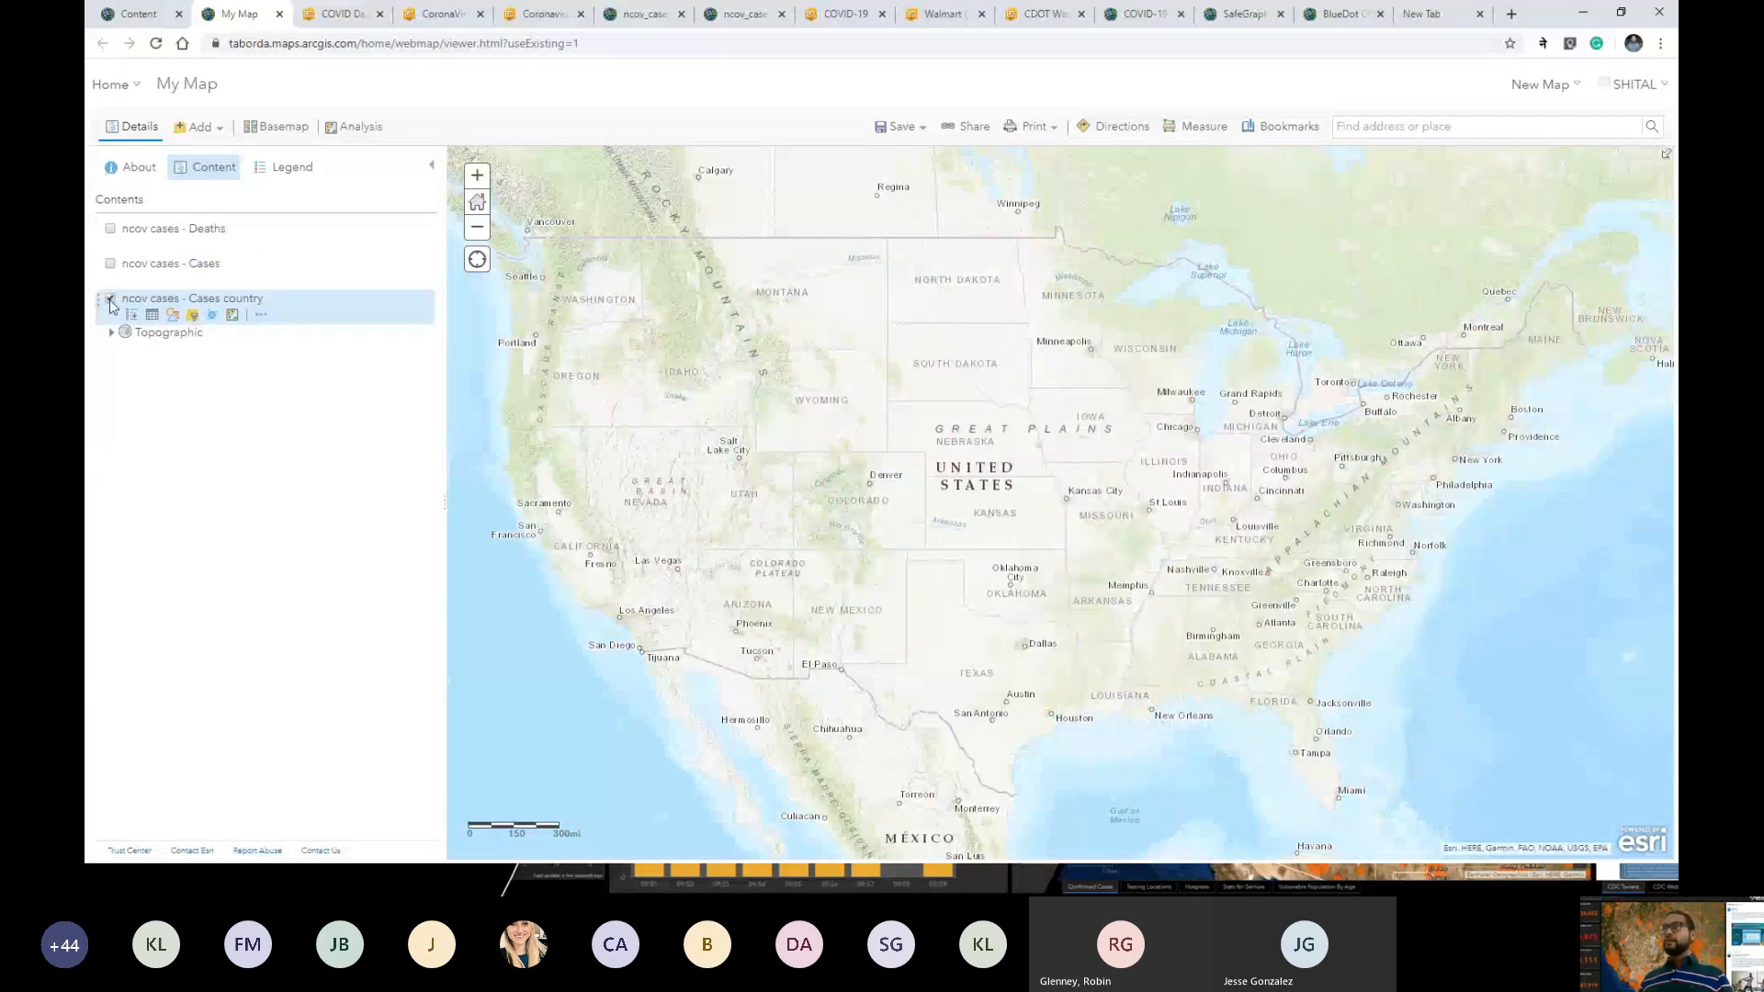
{"action": "left_click", "coordinate": [111, 299]}
{"action": "left_click", "coordinate": [110, 301]}
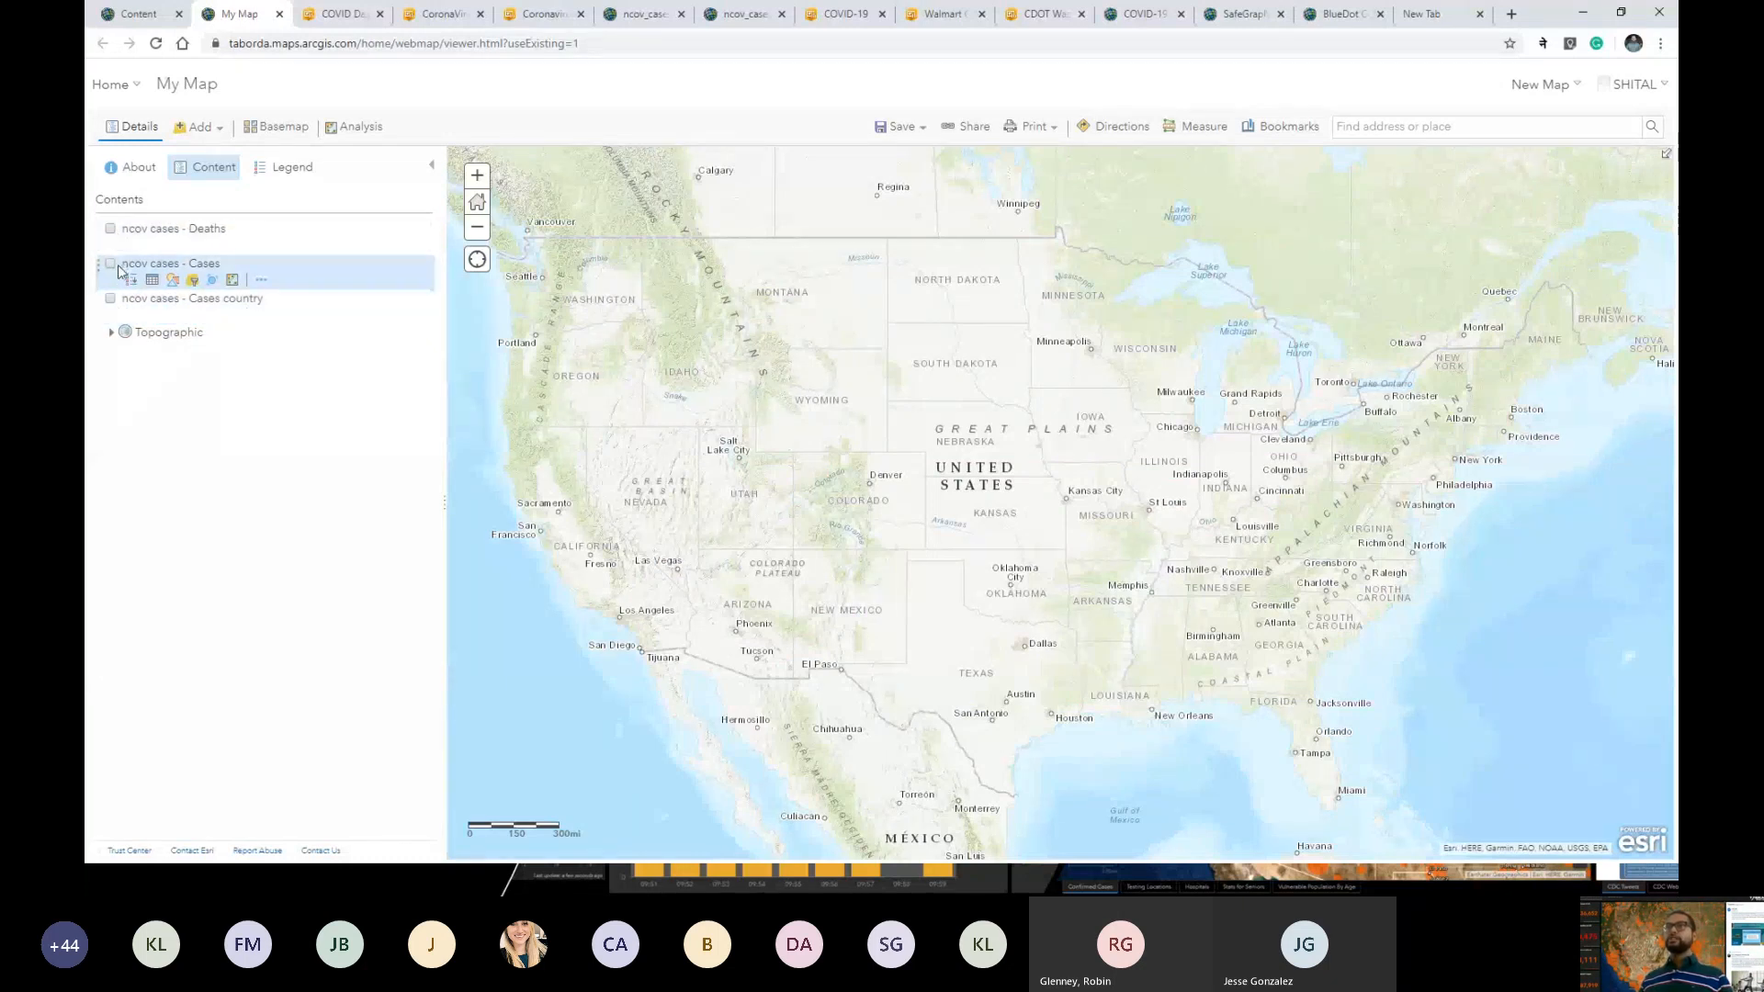
{"action": "left_click", "coordinate": [110, 265]}
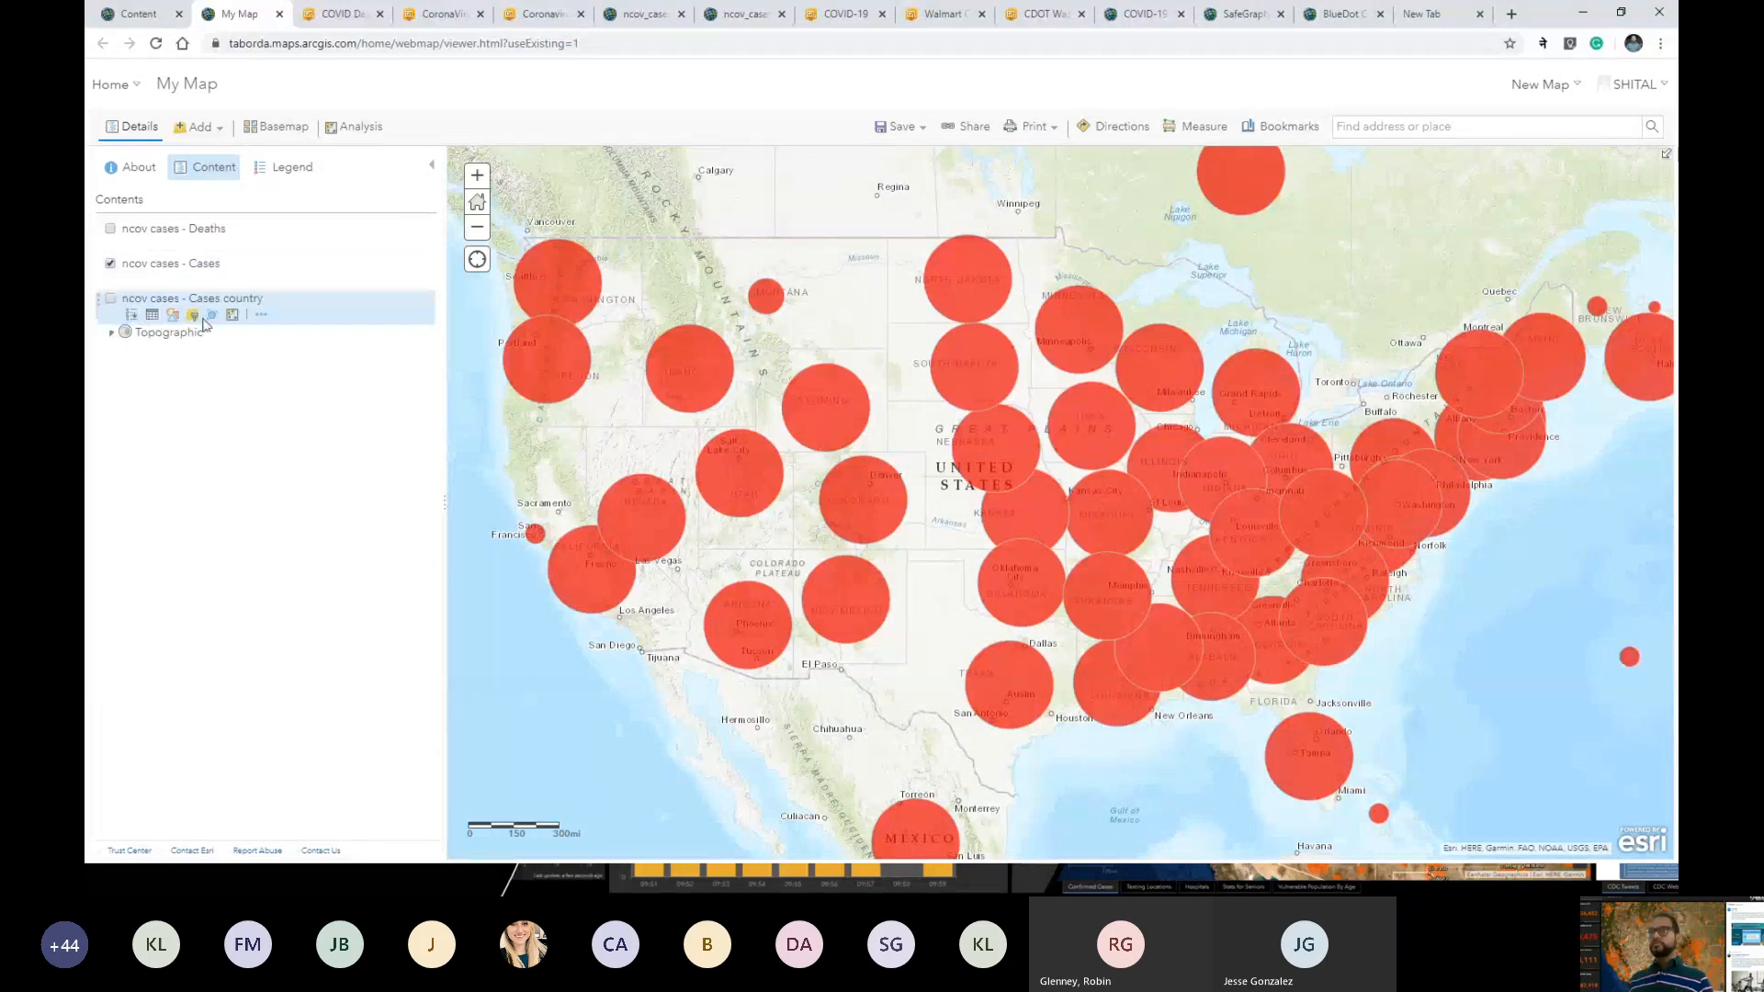
{"action": "left_click_drag", "start_coordinate": [644, 442], "coordinate": [649, 434]}
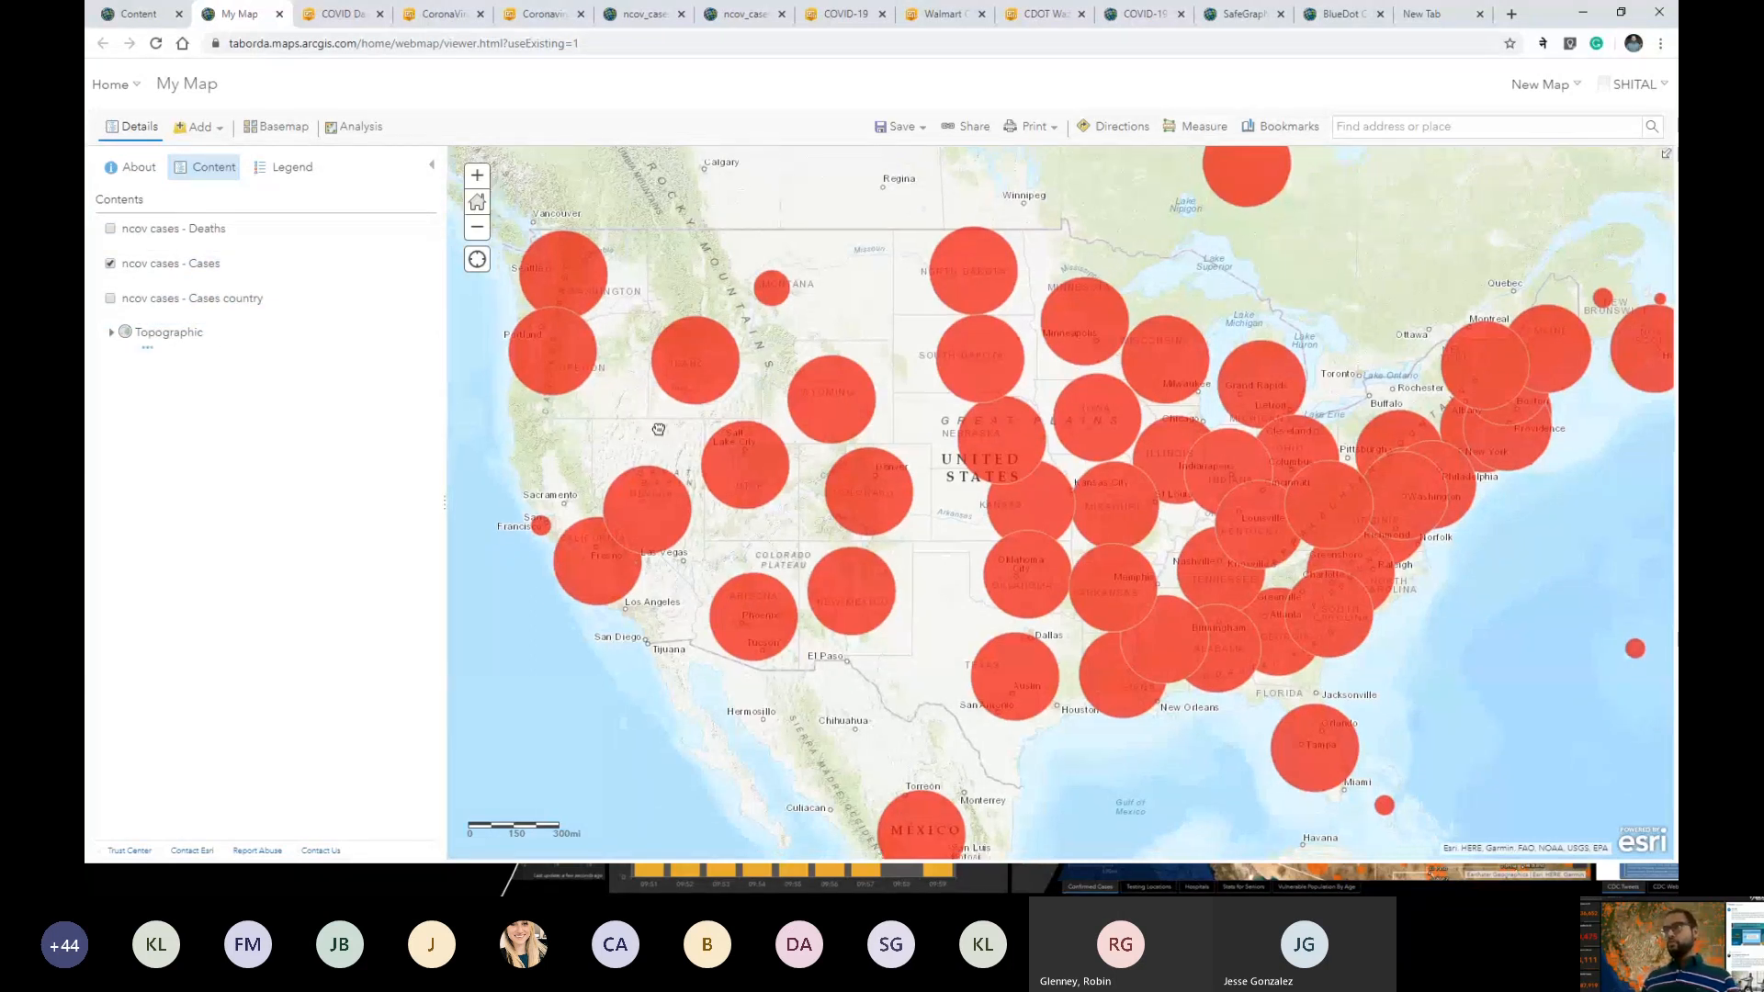
Show the attribute table of the ncov cases - Cases layer, enlarge it, and examine the layer's coverage beyond the United States.
{"action": "mouse_move", "coordinate": [257, 282]}
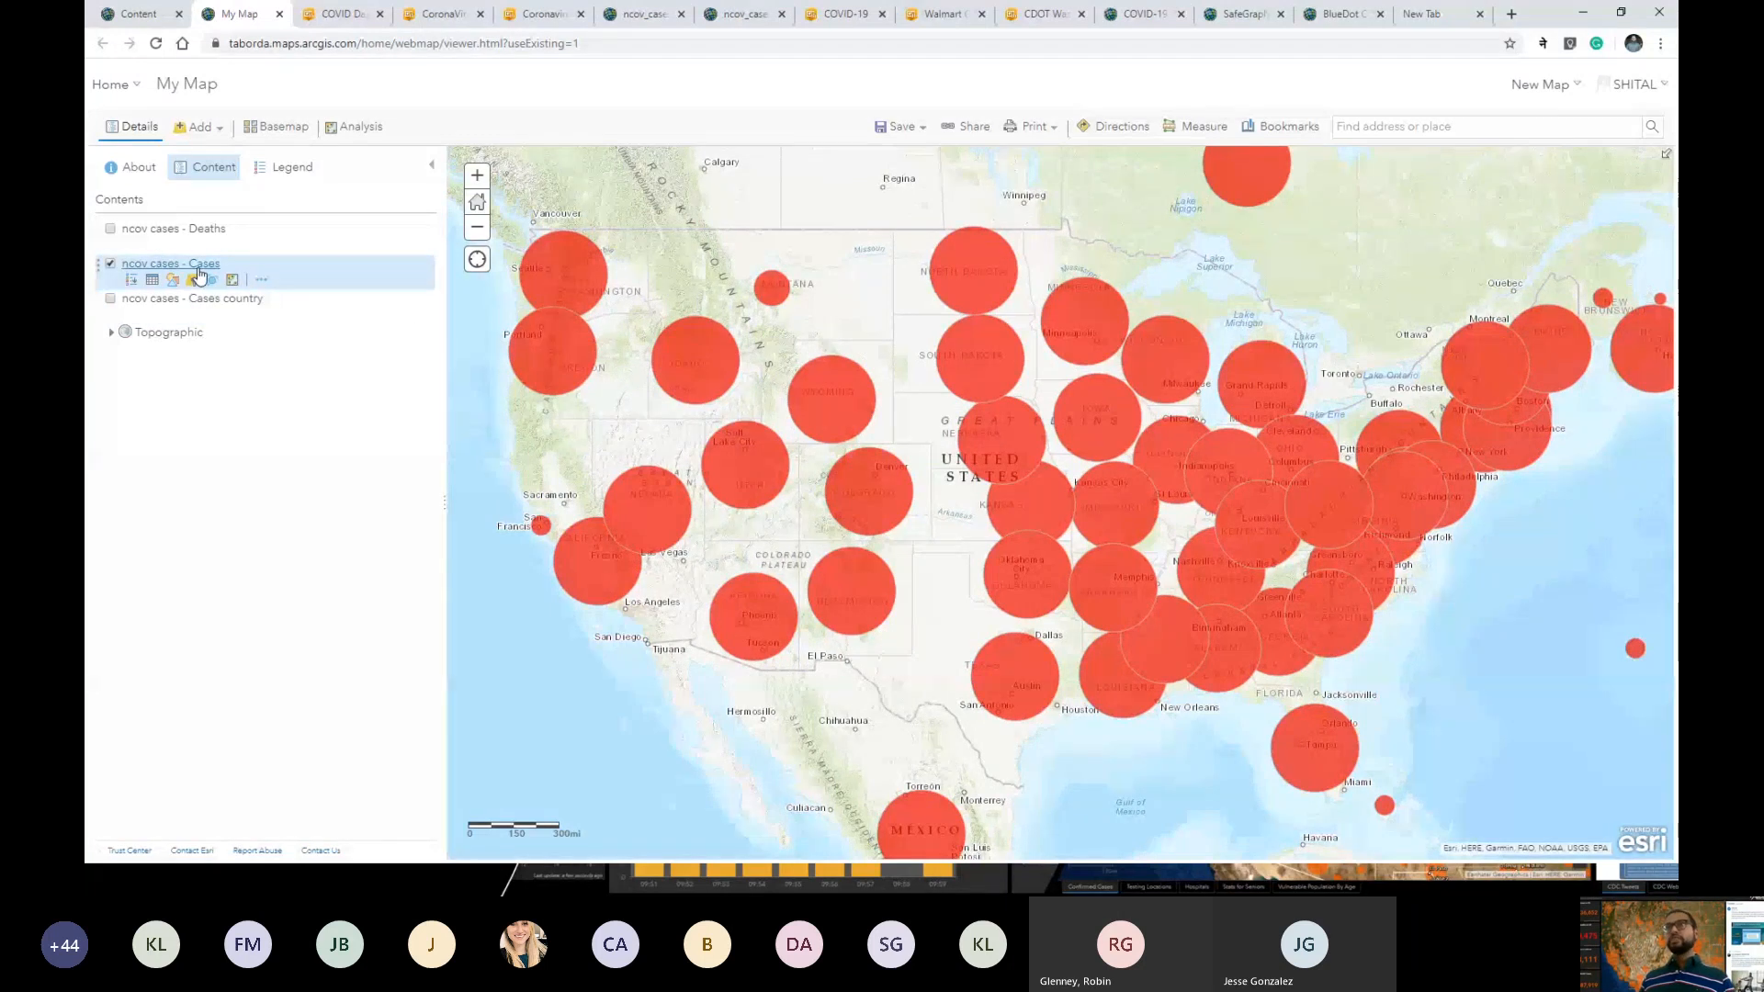
{"action": "left_click", "coordinate": [153, 281]}
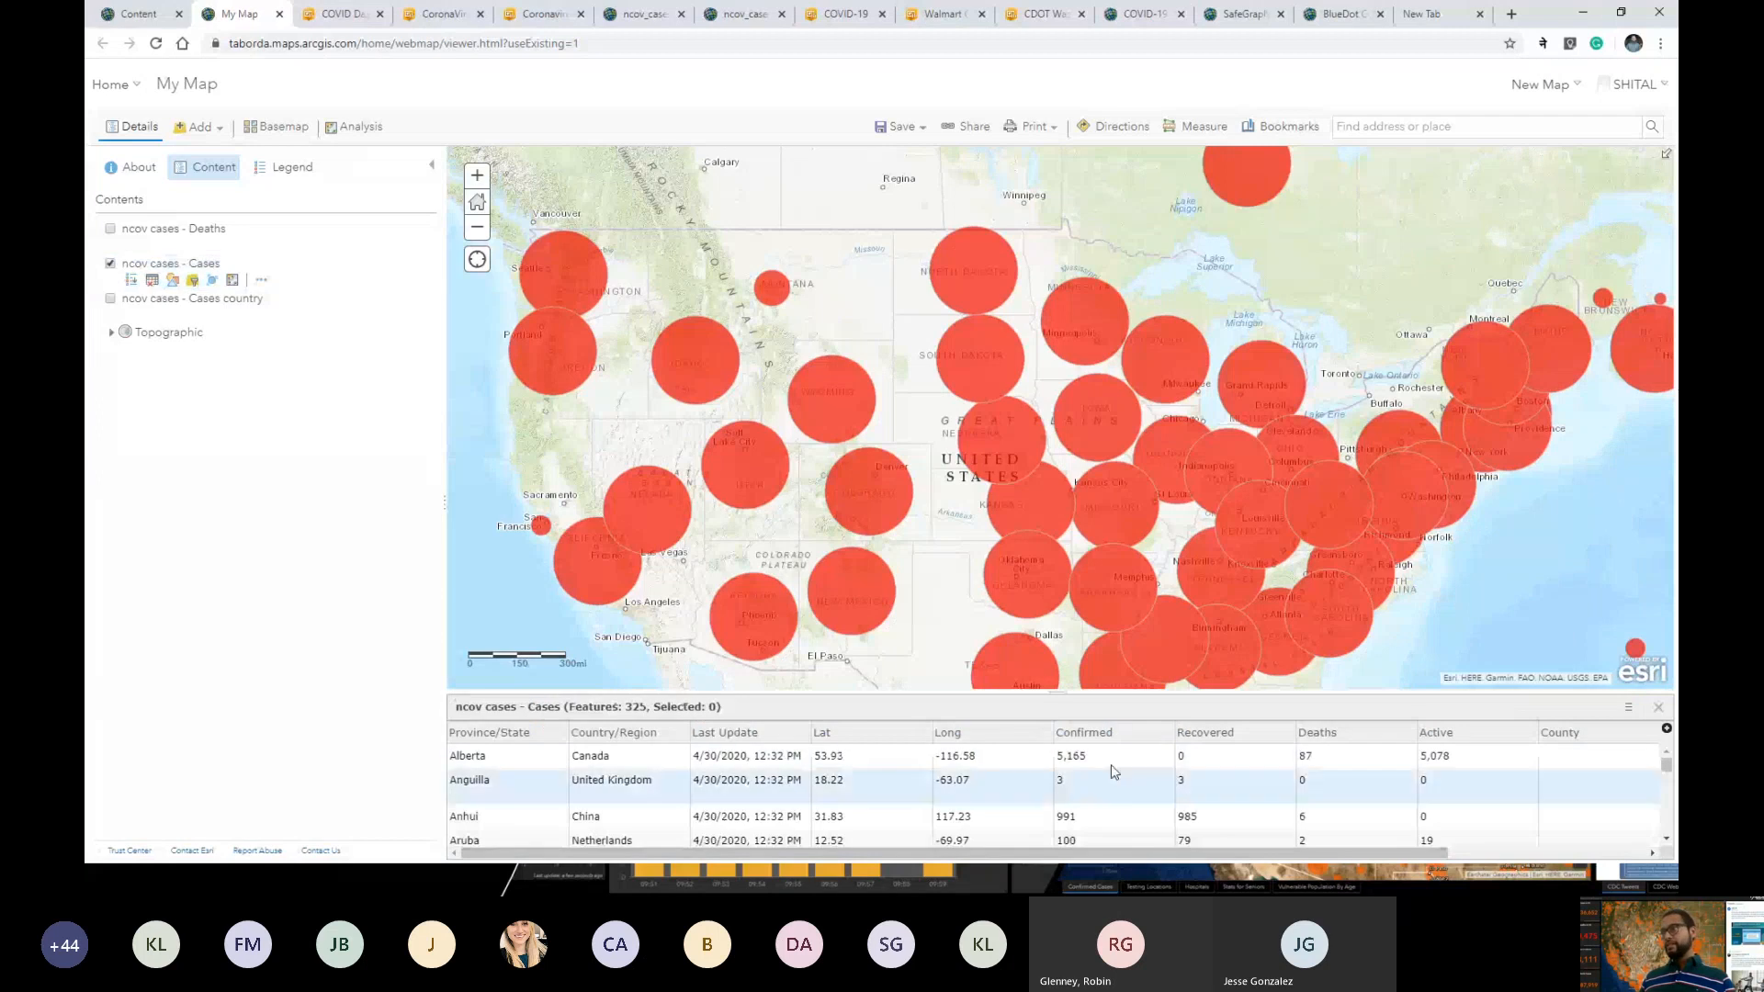
{"action": "left_click_drag", "start_coordinate": [1089, 708], "coordinate": [1084, 625]}
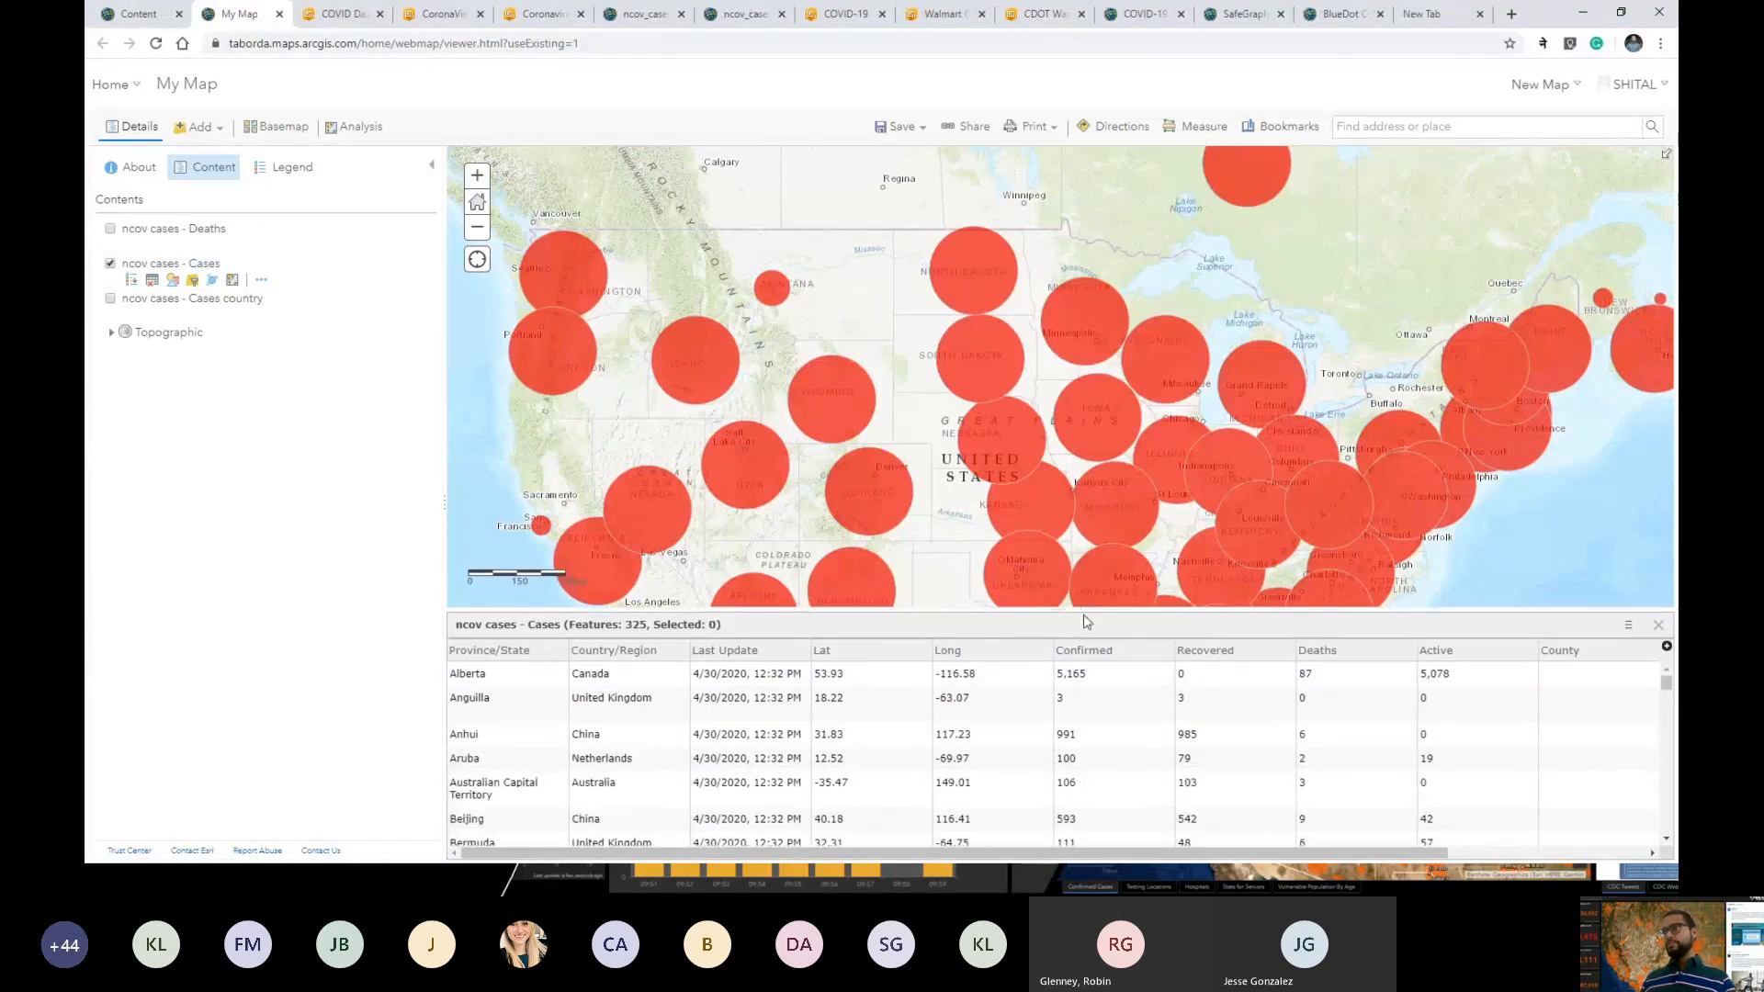
{"action": "left_click_drag", "start_coordinate": [770, 857], "coordinate": [799, 730]}
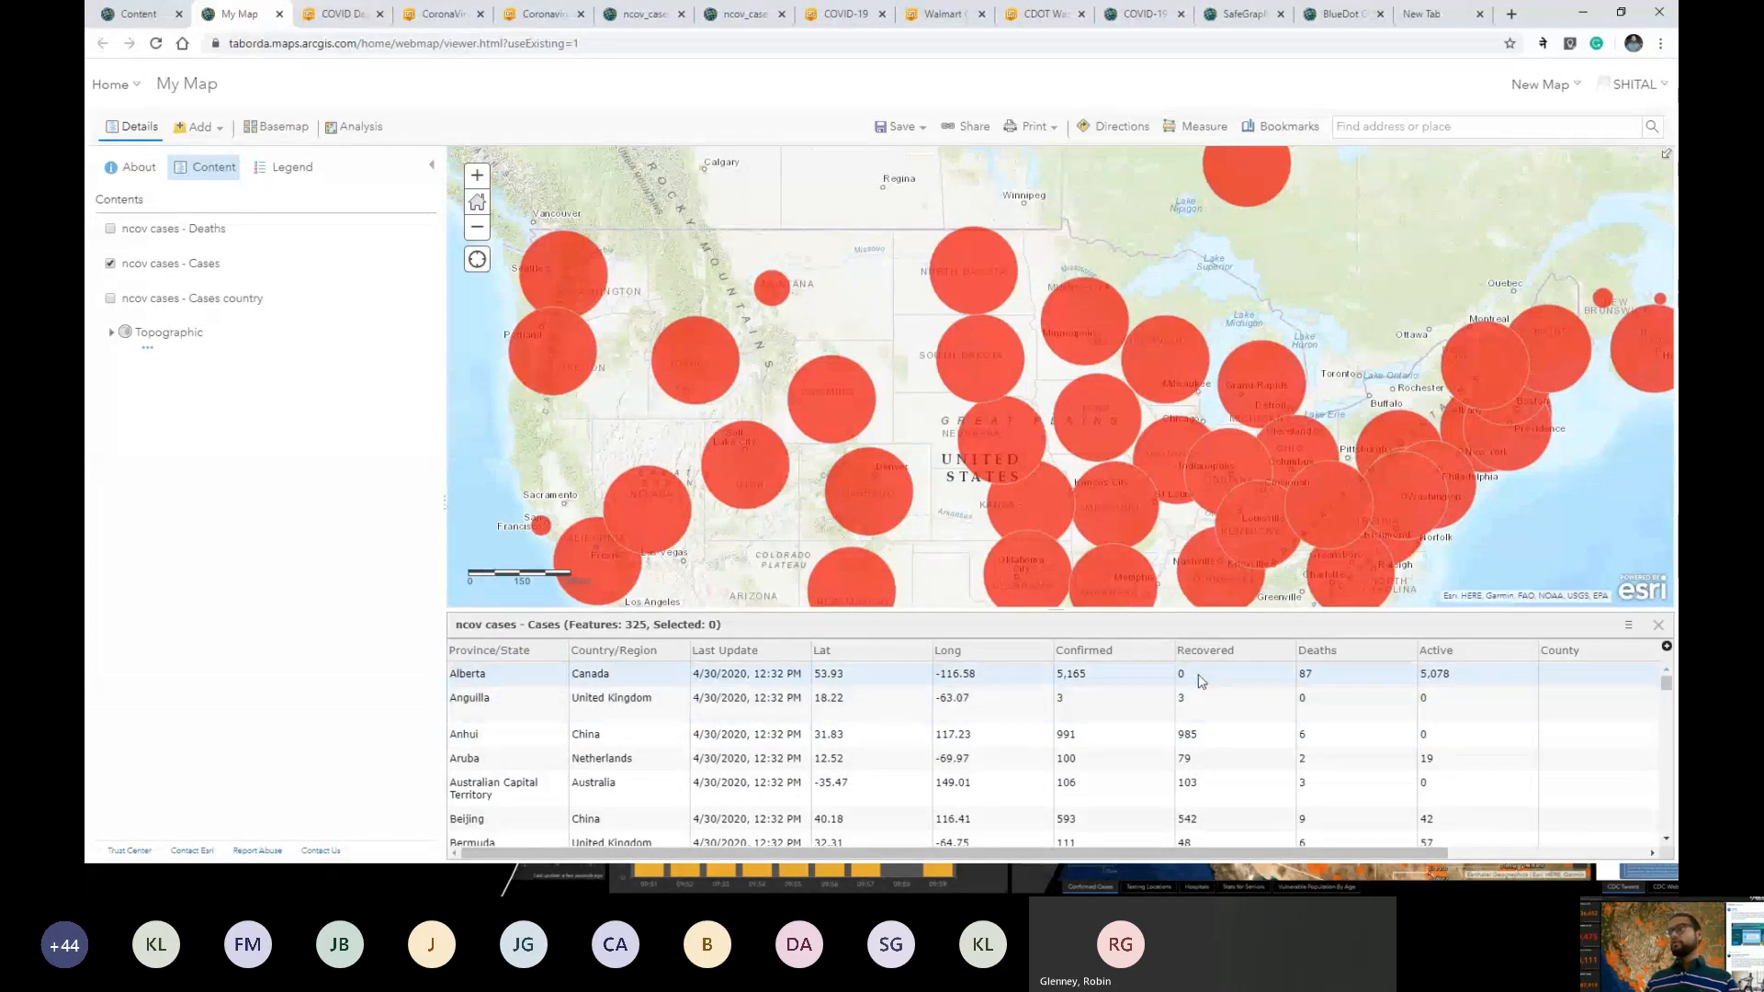
{"action": "scroll", "coordinate": [1316, 485], "scroll_direction": "down", "scroll_amount": 2}
{"action": "left_click_drag", "start_coordinate": [1318, 483], "coordinate": [1017, 448]}
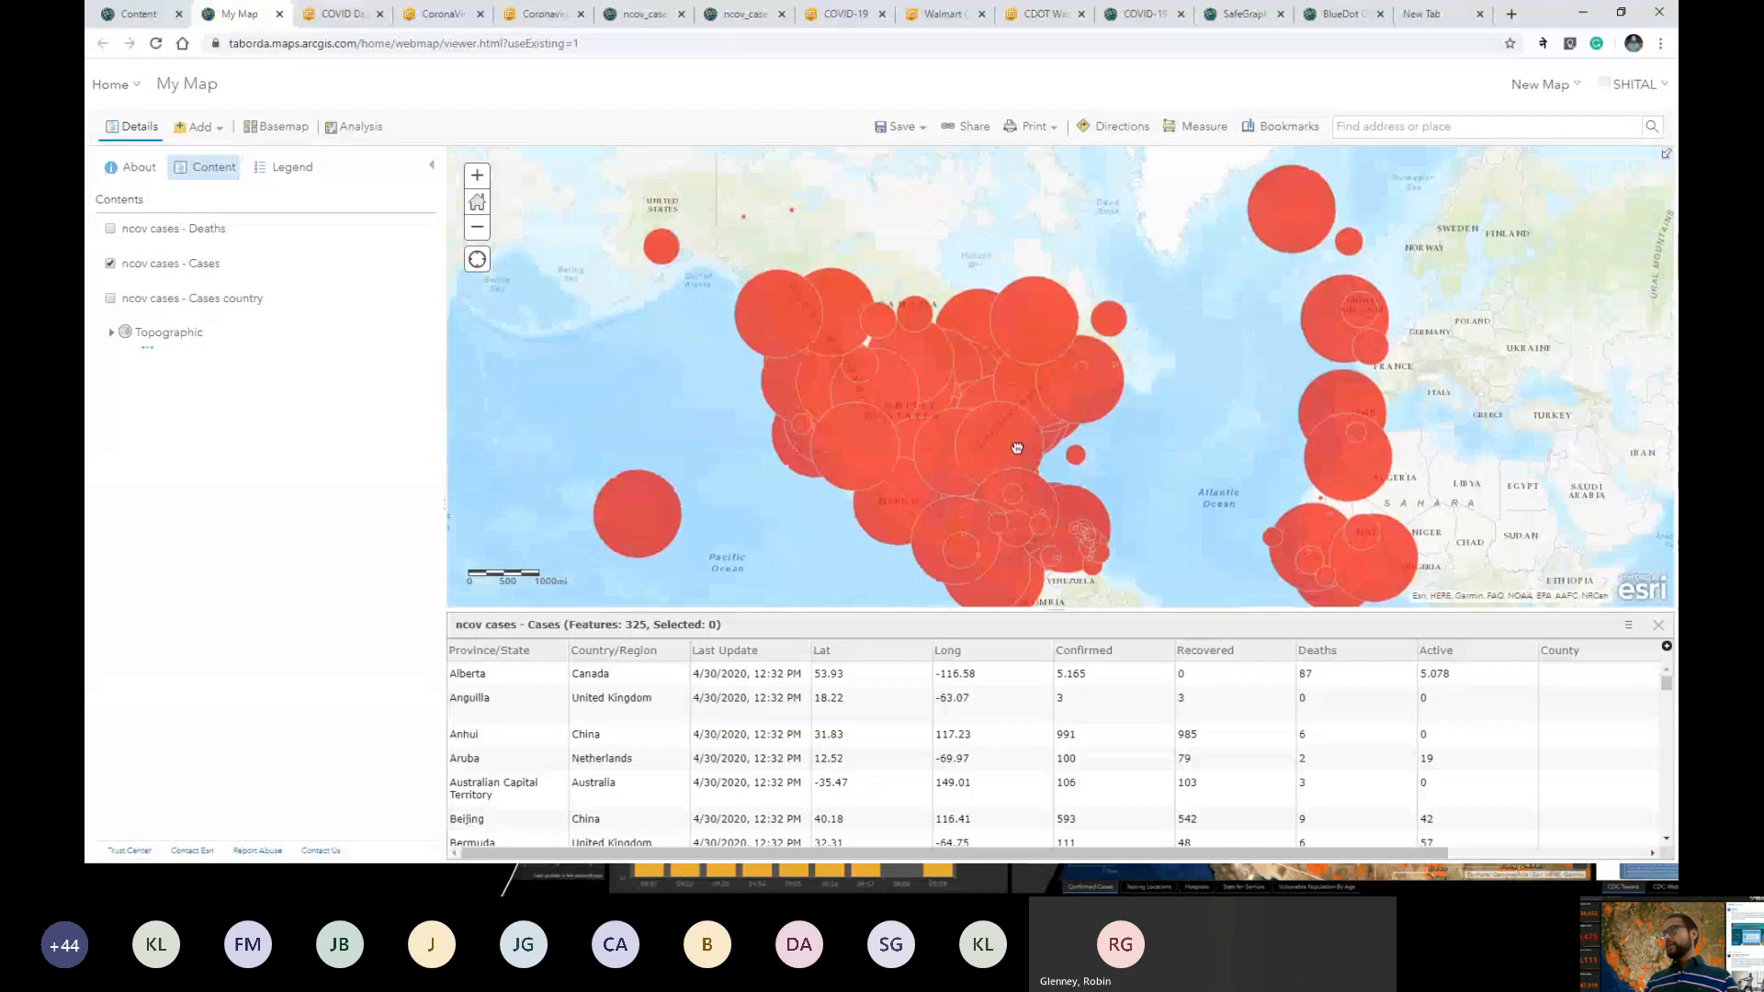
{"action": "scroll", "coordinate": [1051, 419], "scroll_direction": "up", "scroll_amount": 1}
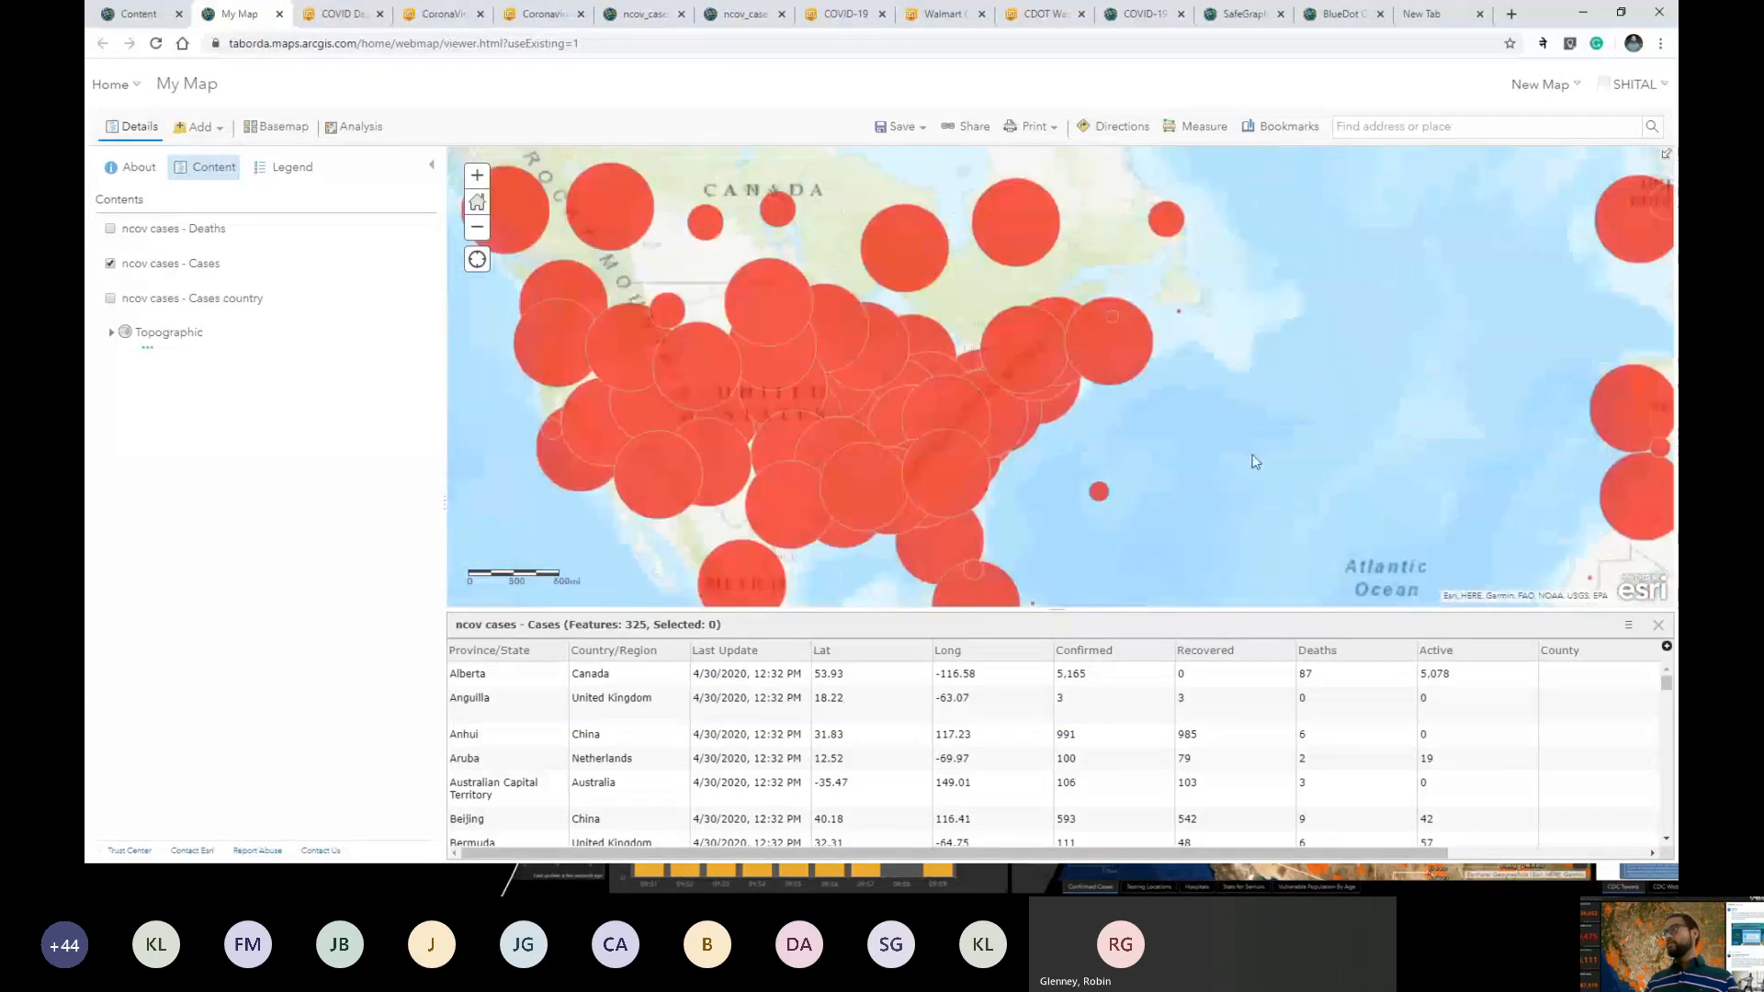
{"action": "left_click_drag", "start_coordinate": [1277, 451], "coordinate": [1140, 447]}
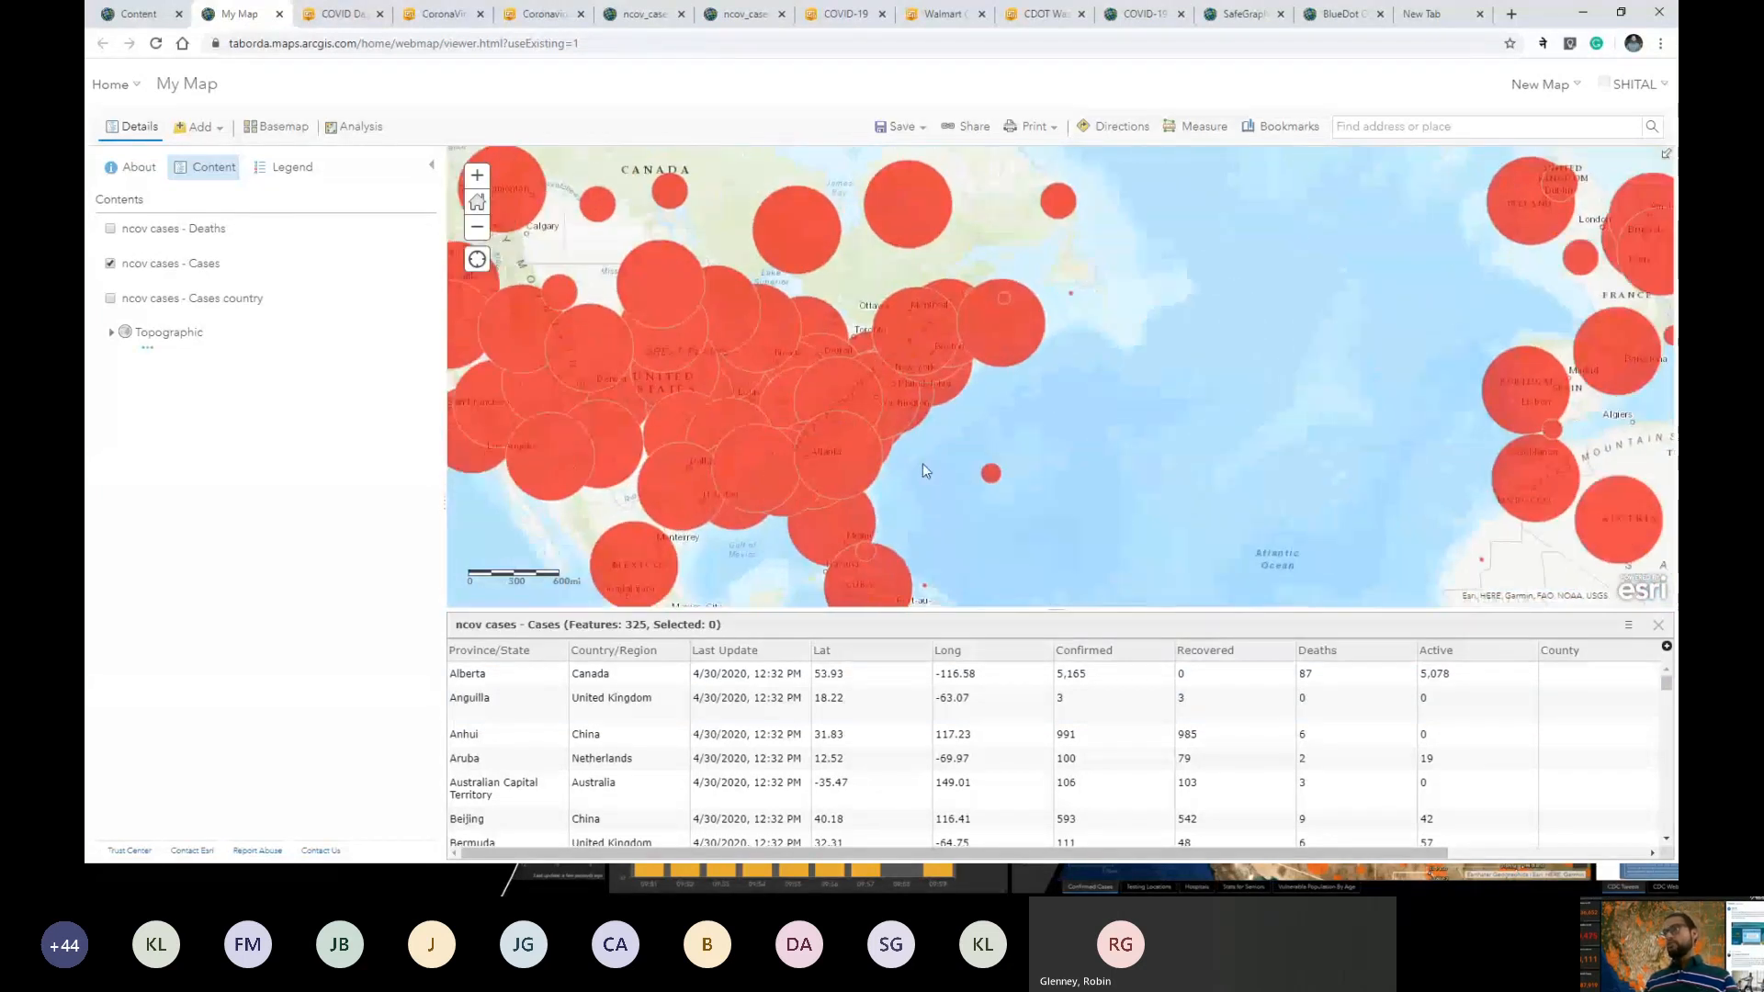
{"action": "left_click_drag", "start_coordinate": [922, 463], "coordinate": [1135, 468]}
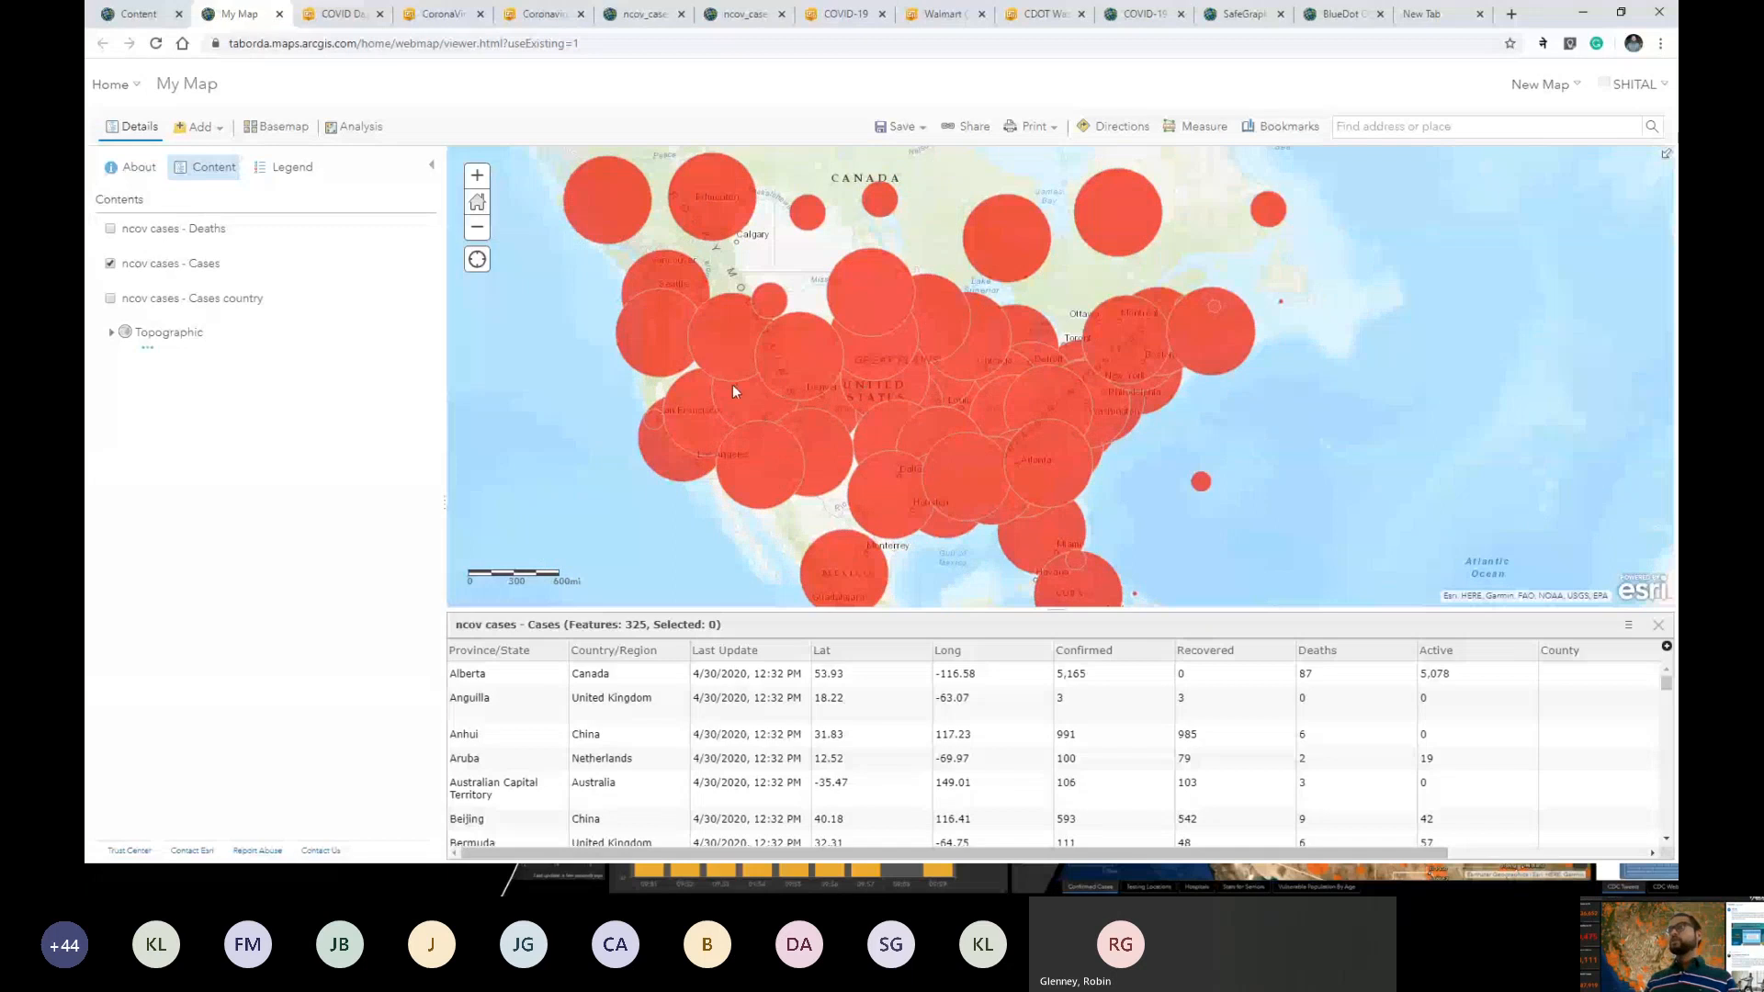
{"action": "scroll", "coordinate": [732, 387], "scroll_direction": "up", "scroll_amount": 1}
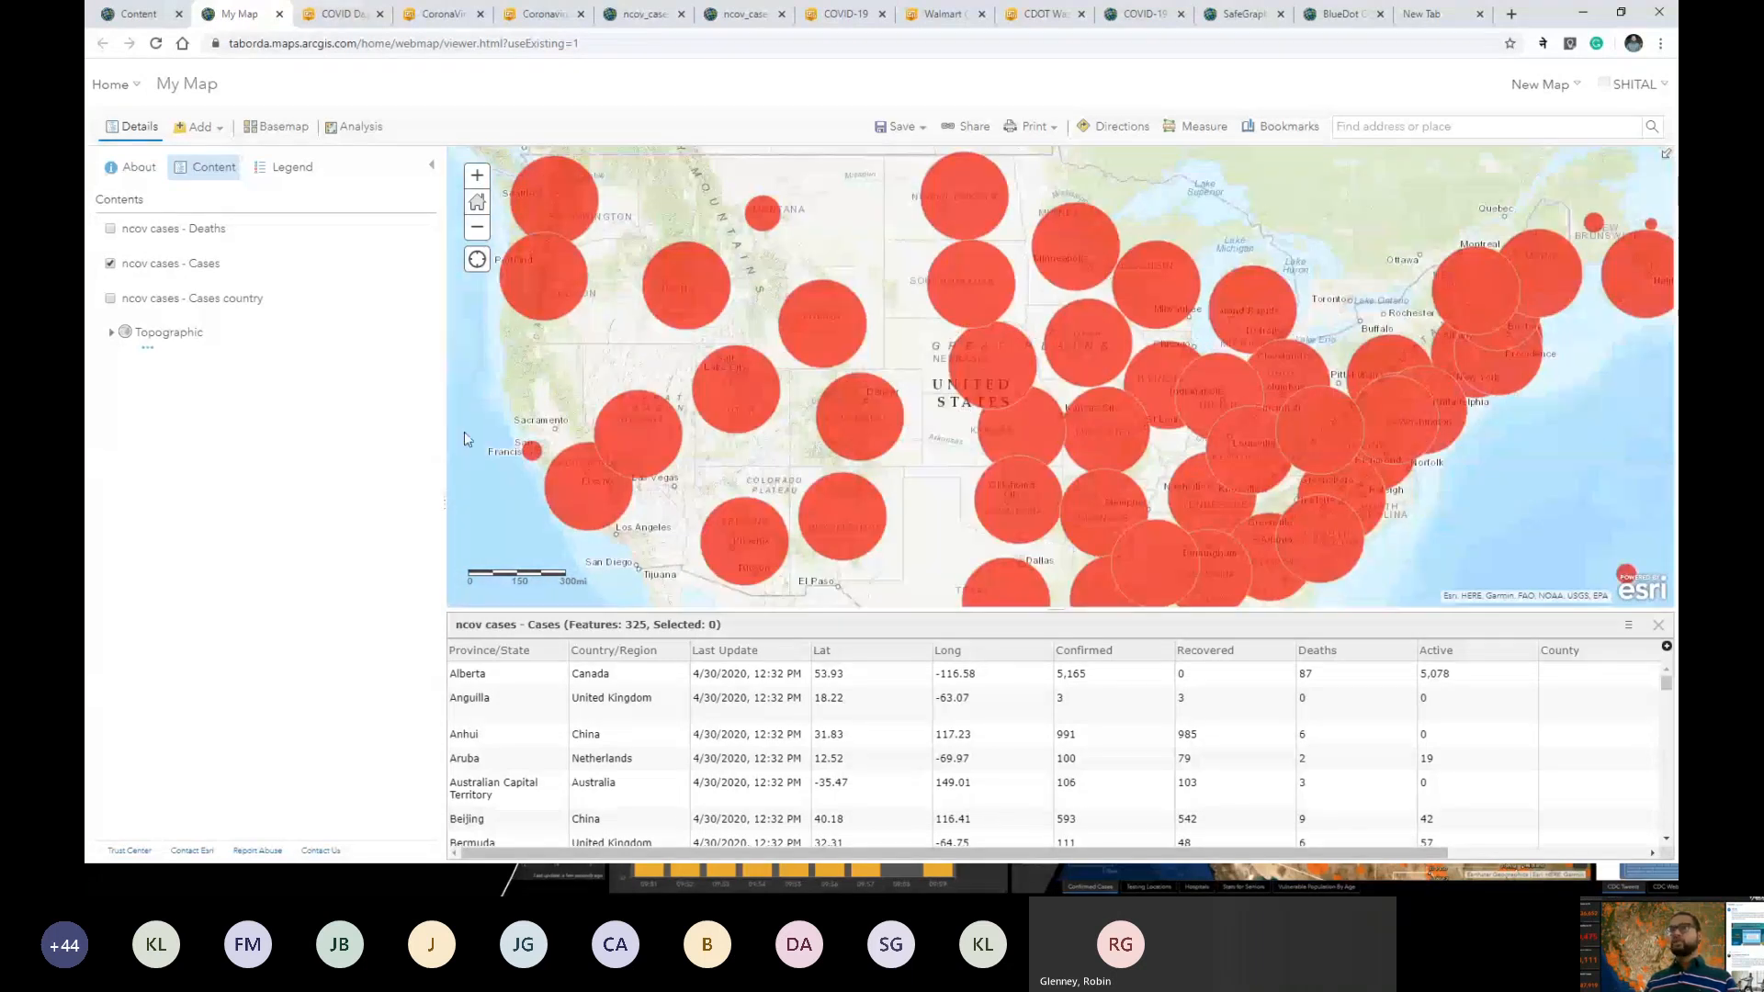
Filter the ncov cases - Cases layer to features whose Country/Region is US and check the filtered map across the Atlantic.
{"action": "mouse_move", "coordinate": [181, 278]}
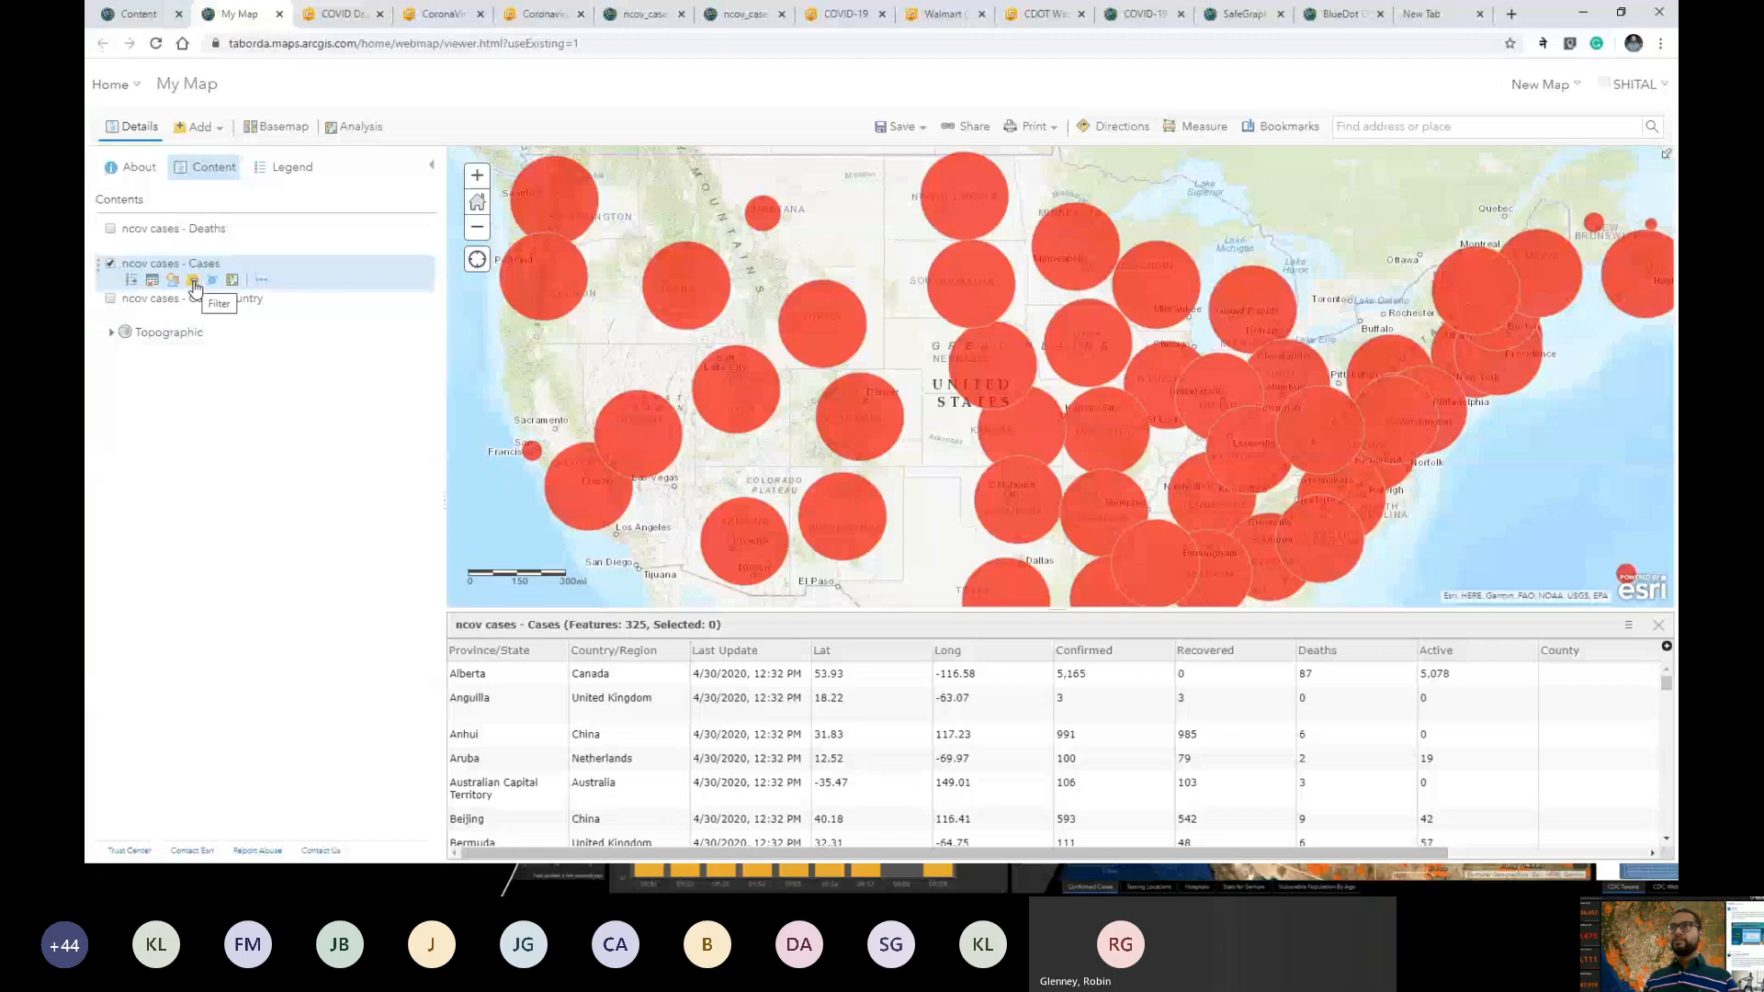
{"action": "left_click", "coordinate": [194, 288]}
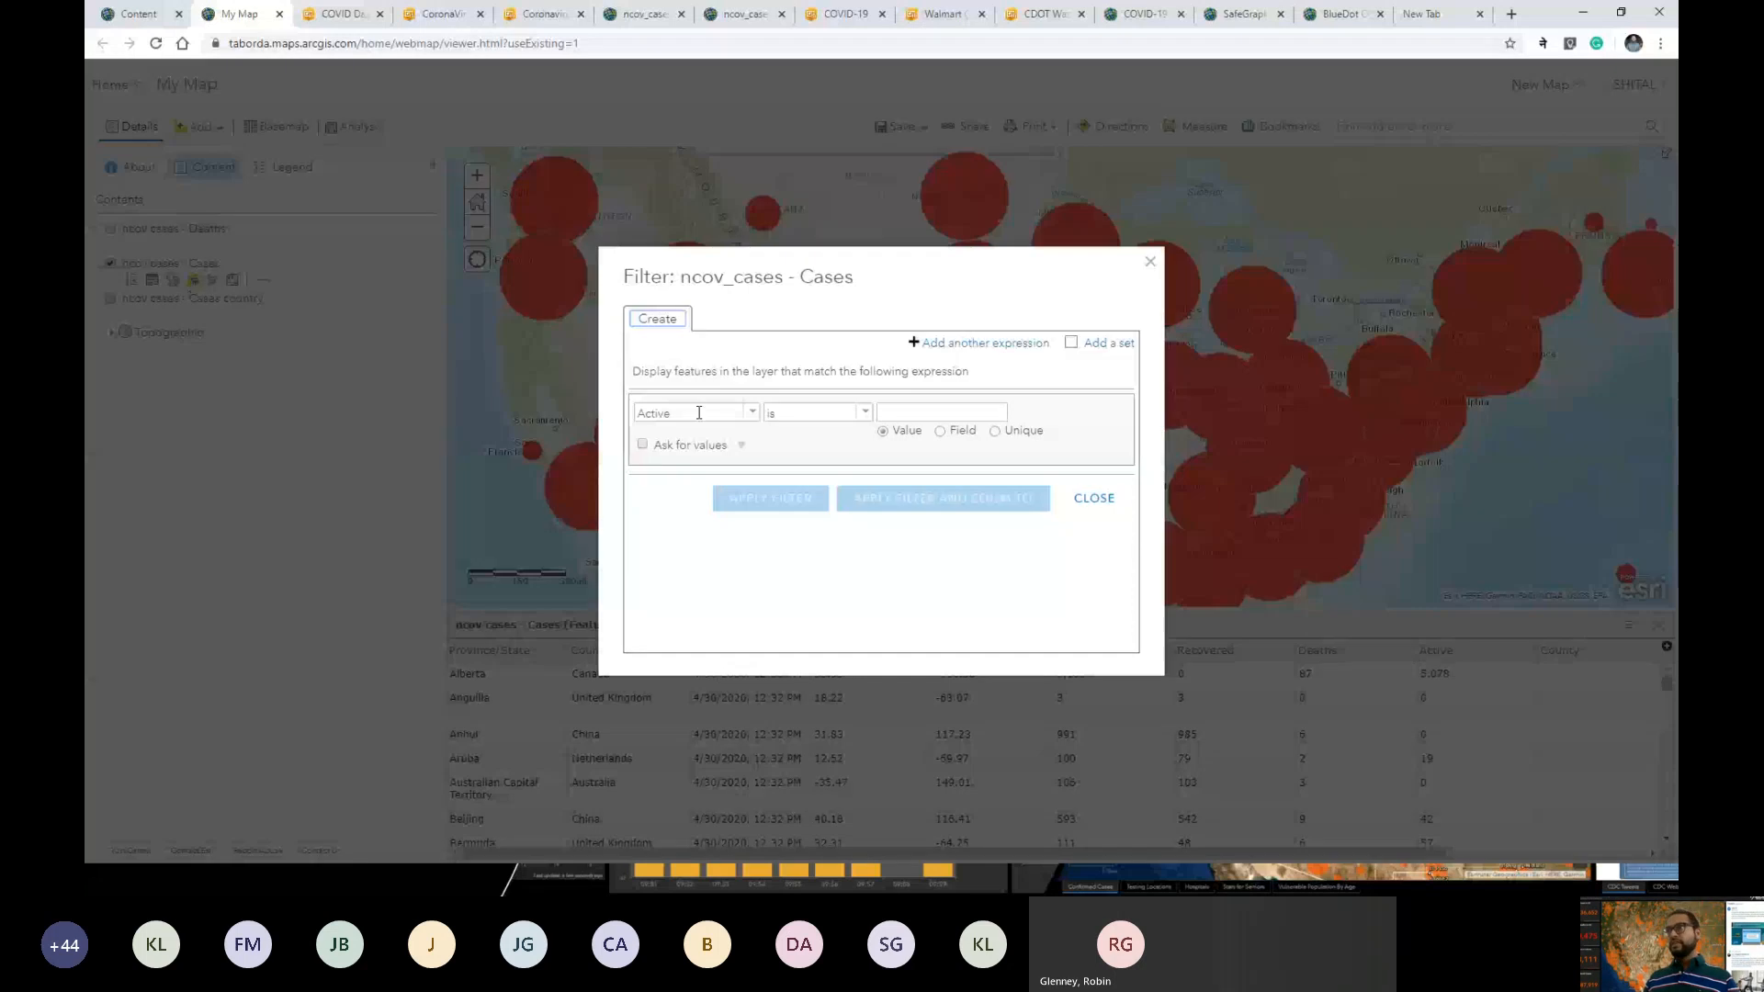
{"action": "left_click", "coordinate": [750, 412]}
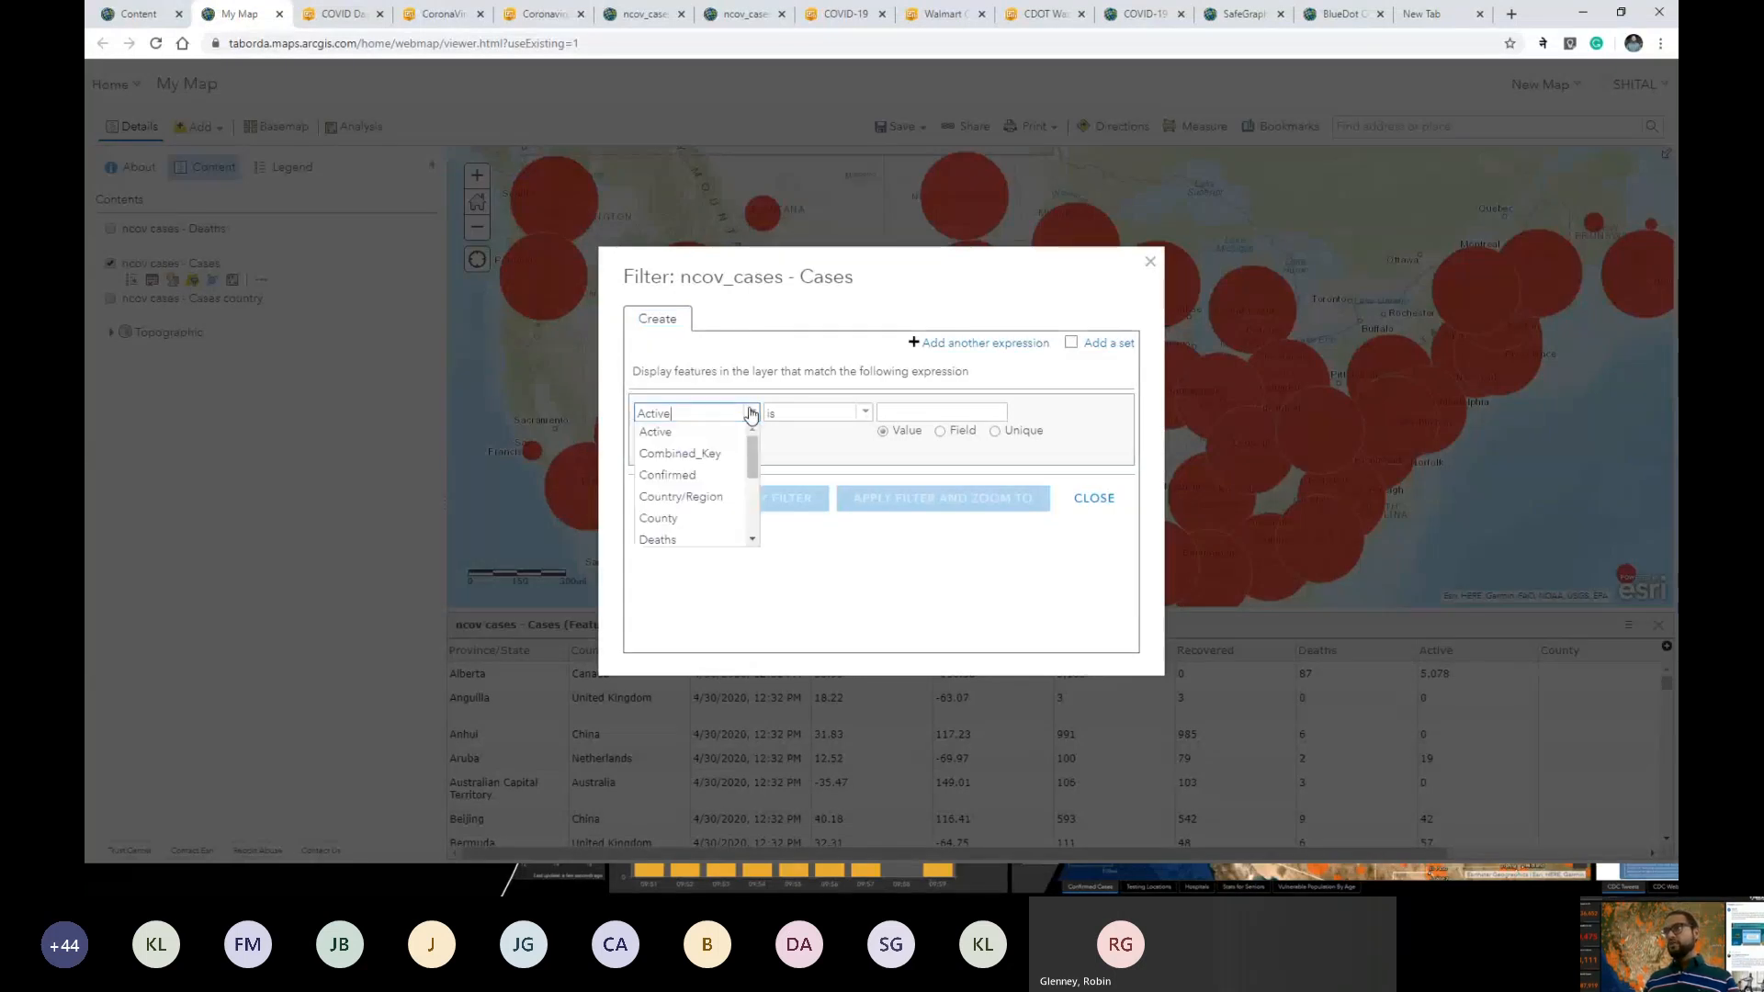
{"action": "left_click", "coordinate": [733, 501]}
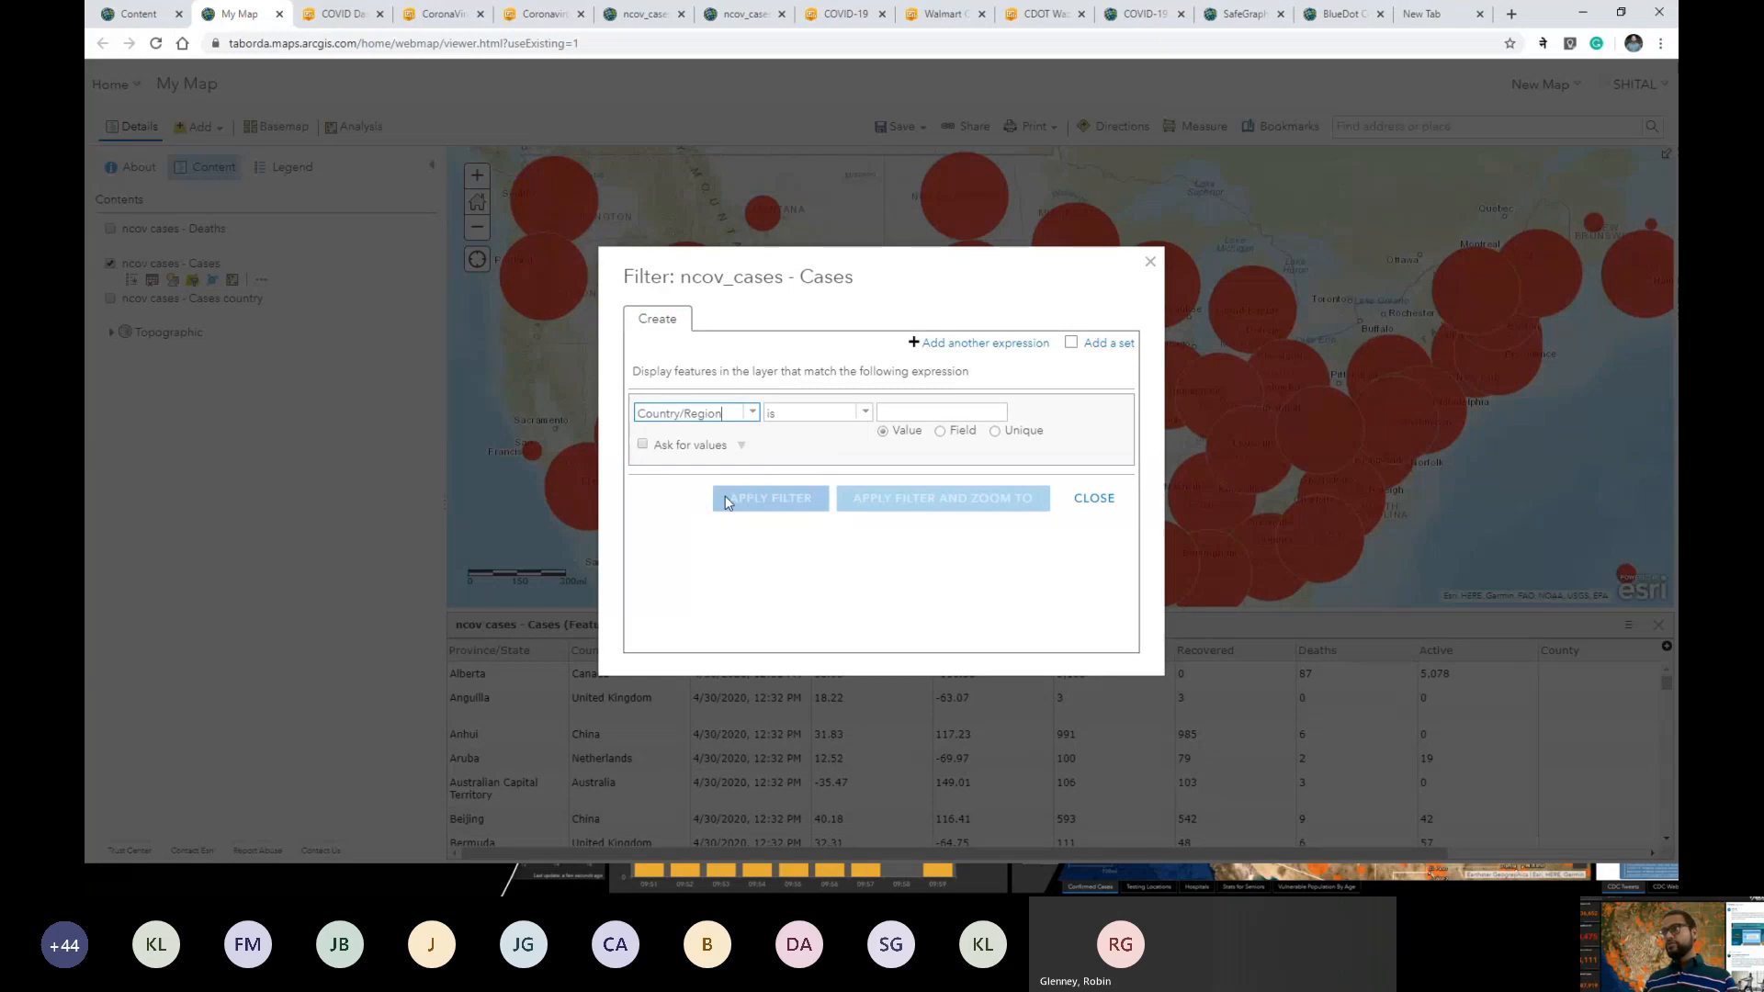
{"action": "left_click", "coordinate": [900, 414]}
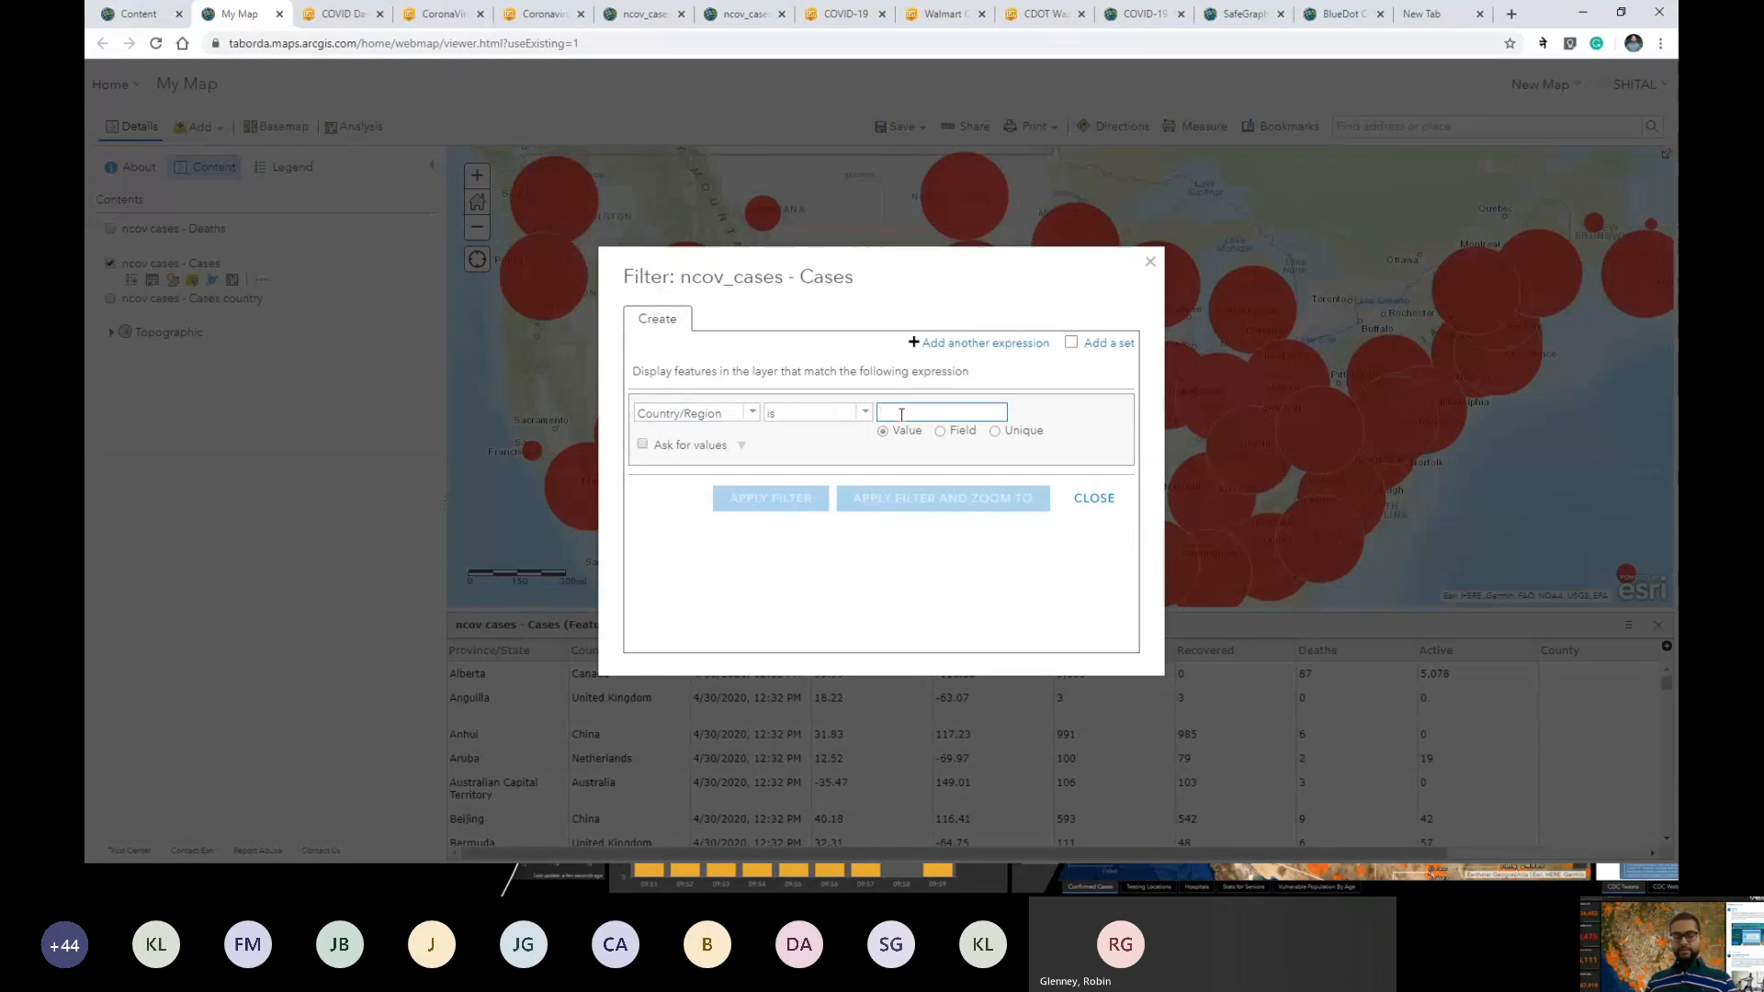
{"action": "type", "text": "US"}
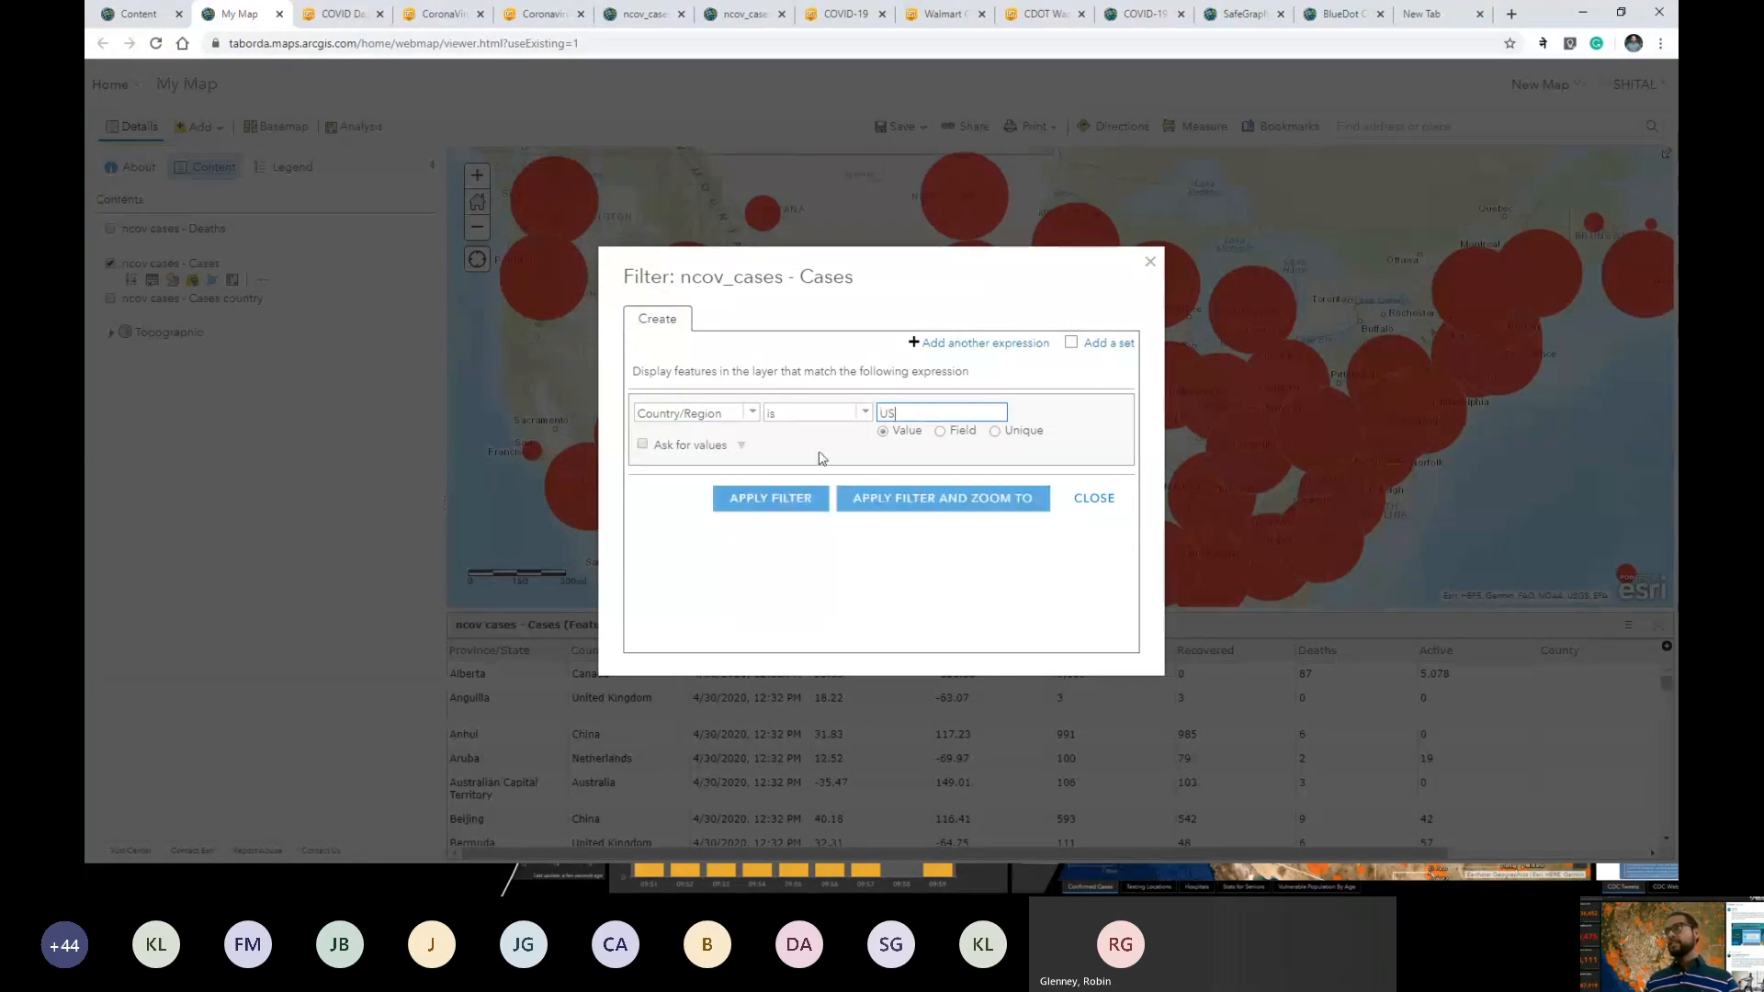
{"action": "left_click", "coordinate": [772, 498]}
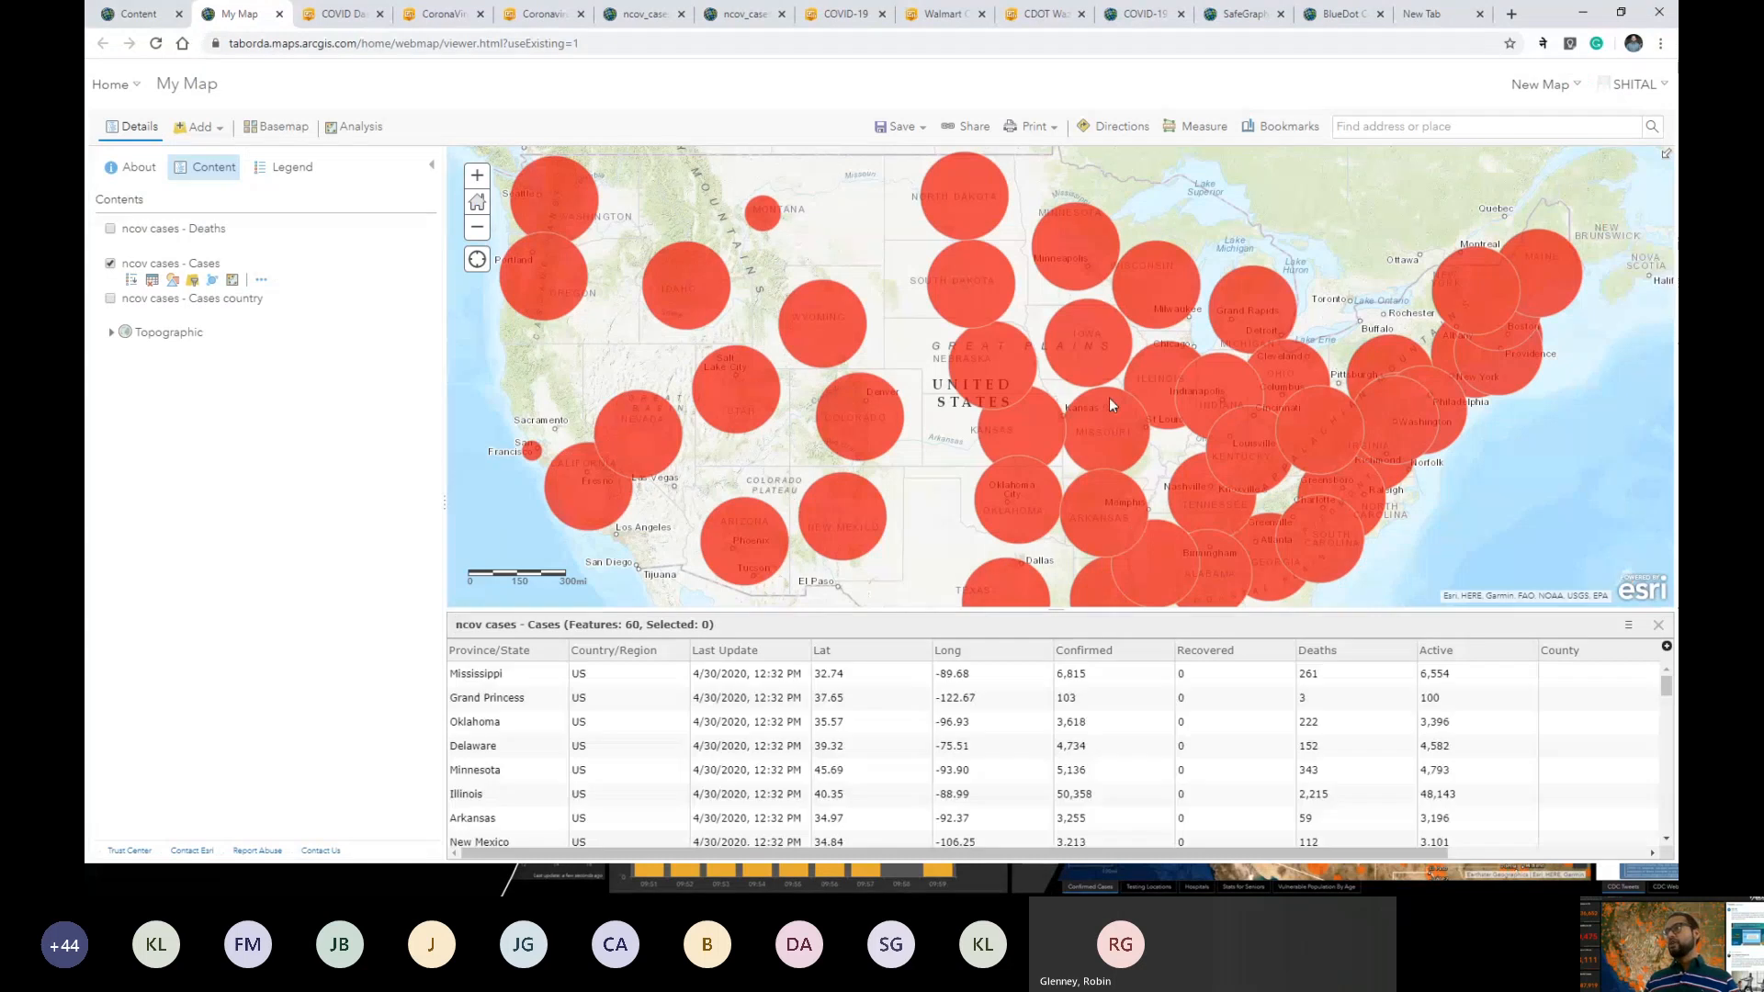
{"action": "left_click_drag", "start_coordinate": [1351, 434], "coordinate": [807, 417]}
{"action": "left_click_drag", "start_coordinate": [1443, 430], "coordinate": [1207, 397]}
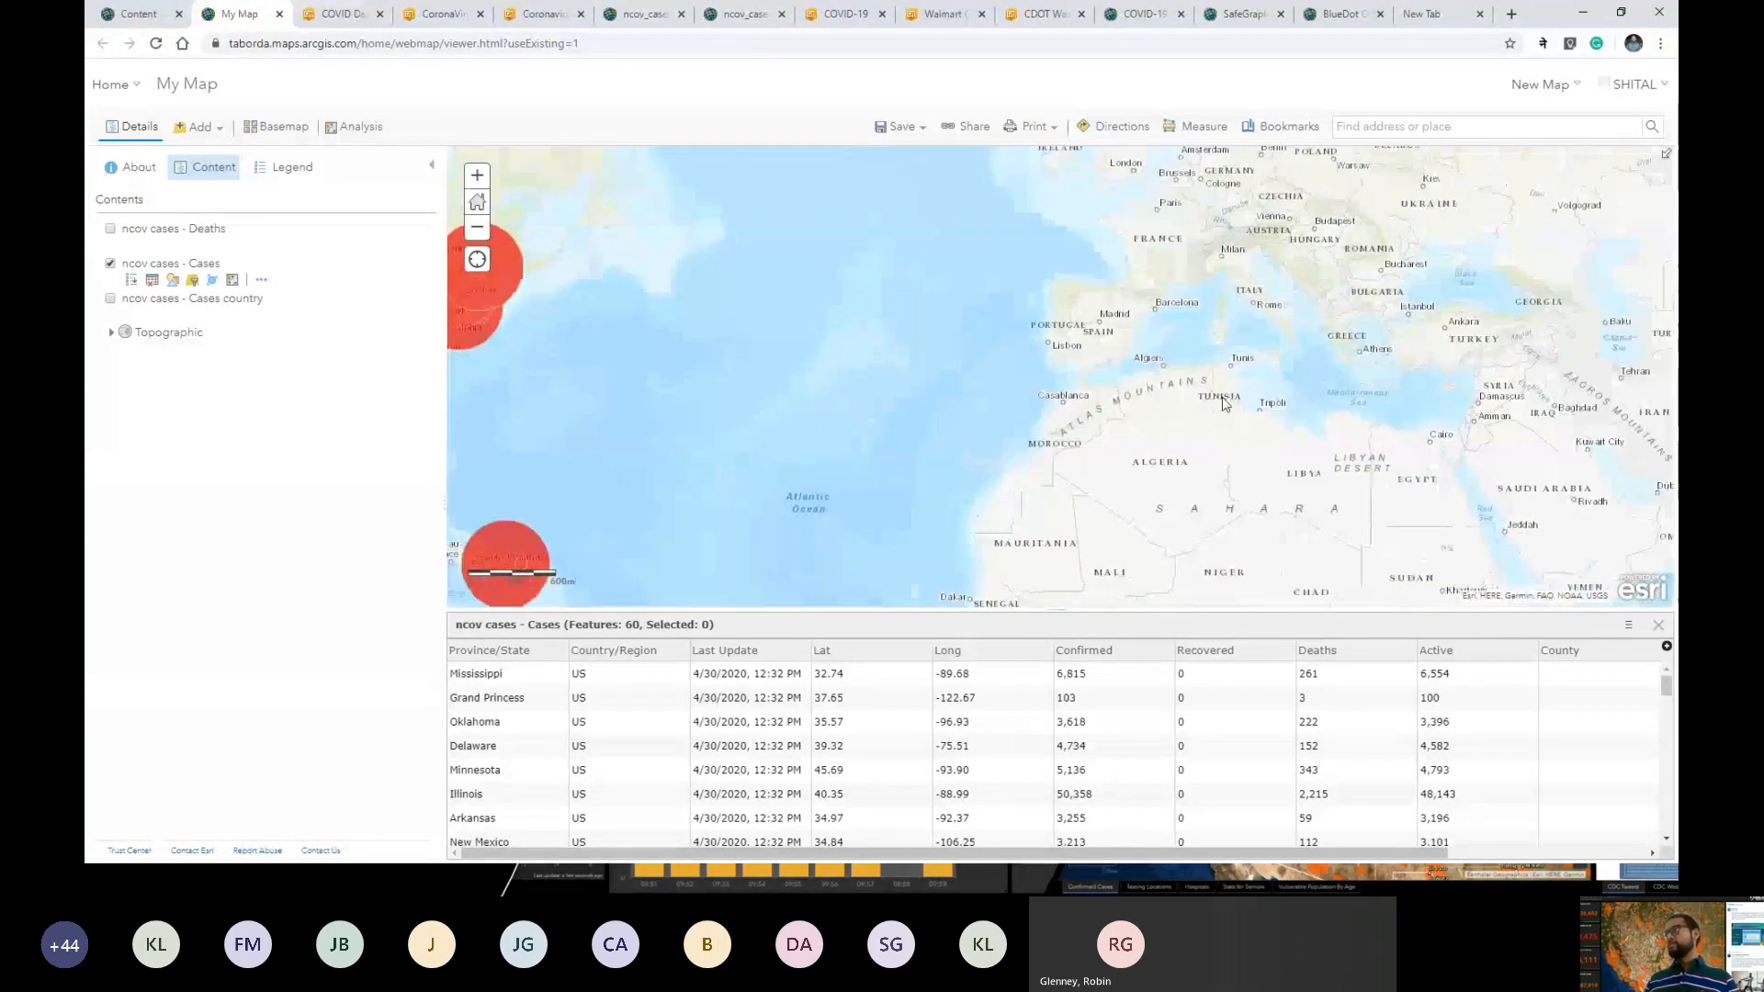
{"action": "scroll", "coordinate": [1225, 404], "scroll_direction": "down", "scroll_amount": 1}
{"action": "left_click_drag", "start_coordinate": [1058, 423], "coordinate": [1282, 418]}
{"action": "scroll", "coordinate": [1025, 370], "scroll_direction": "up", "scroll_amount": 1}
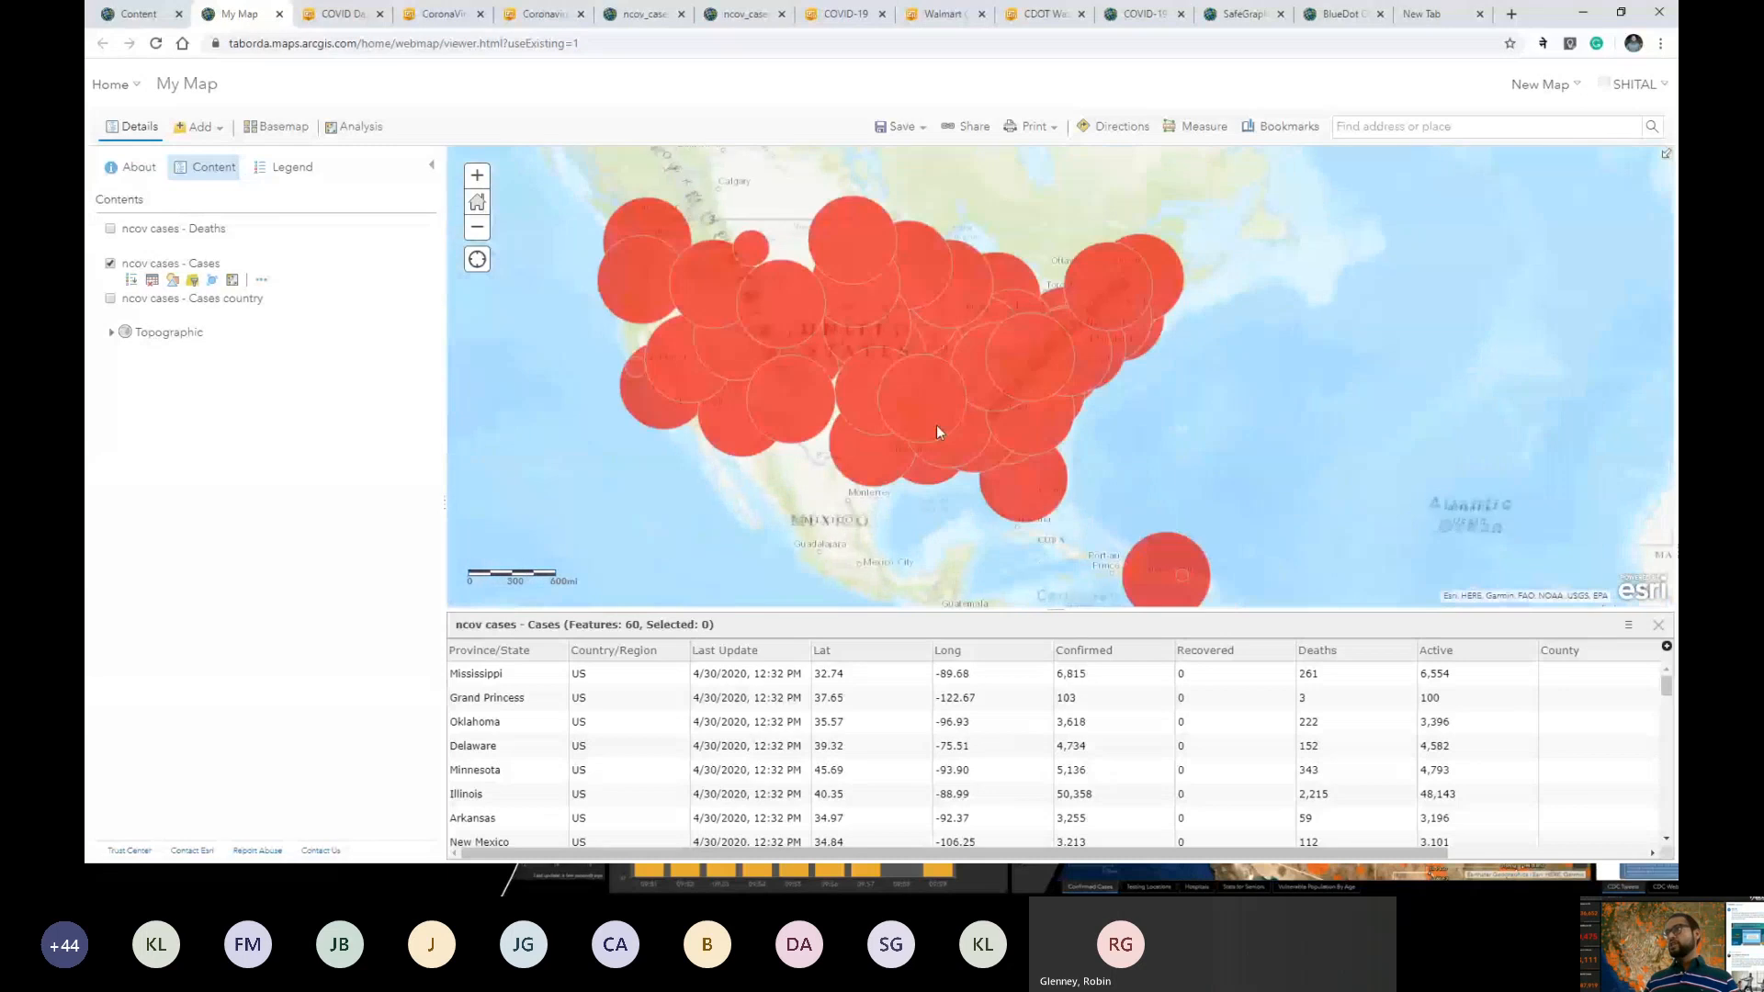
Change the fill colour of the ncov cases - Cases layer's size-graduated symbols to orange (#E64C00) and save the style.
{"action": "scroll", "coordinate": [820, 389], "scroll_direction": "up", "scroll_amount": 1}
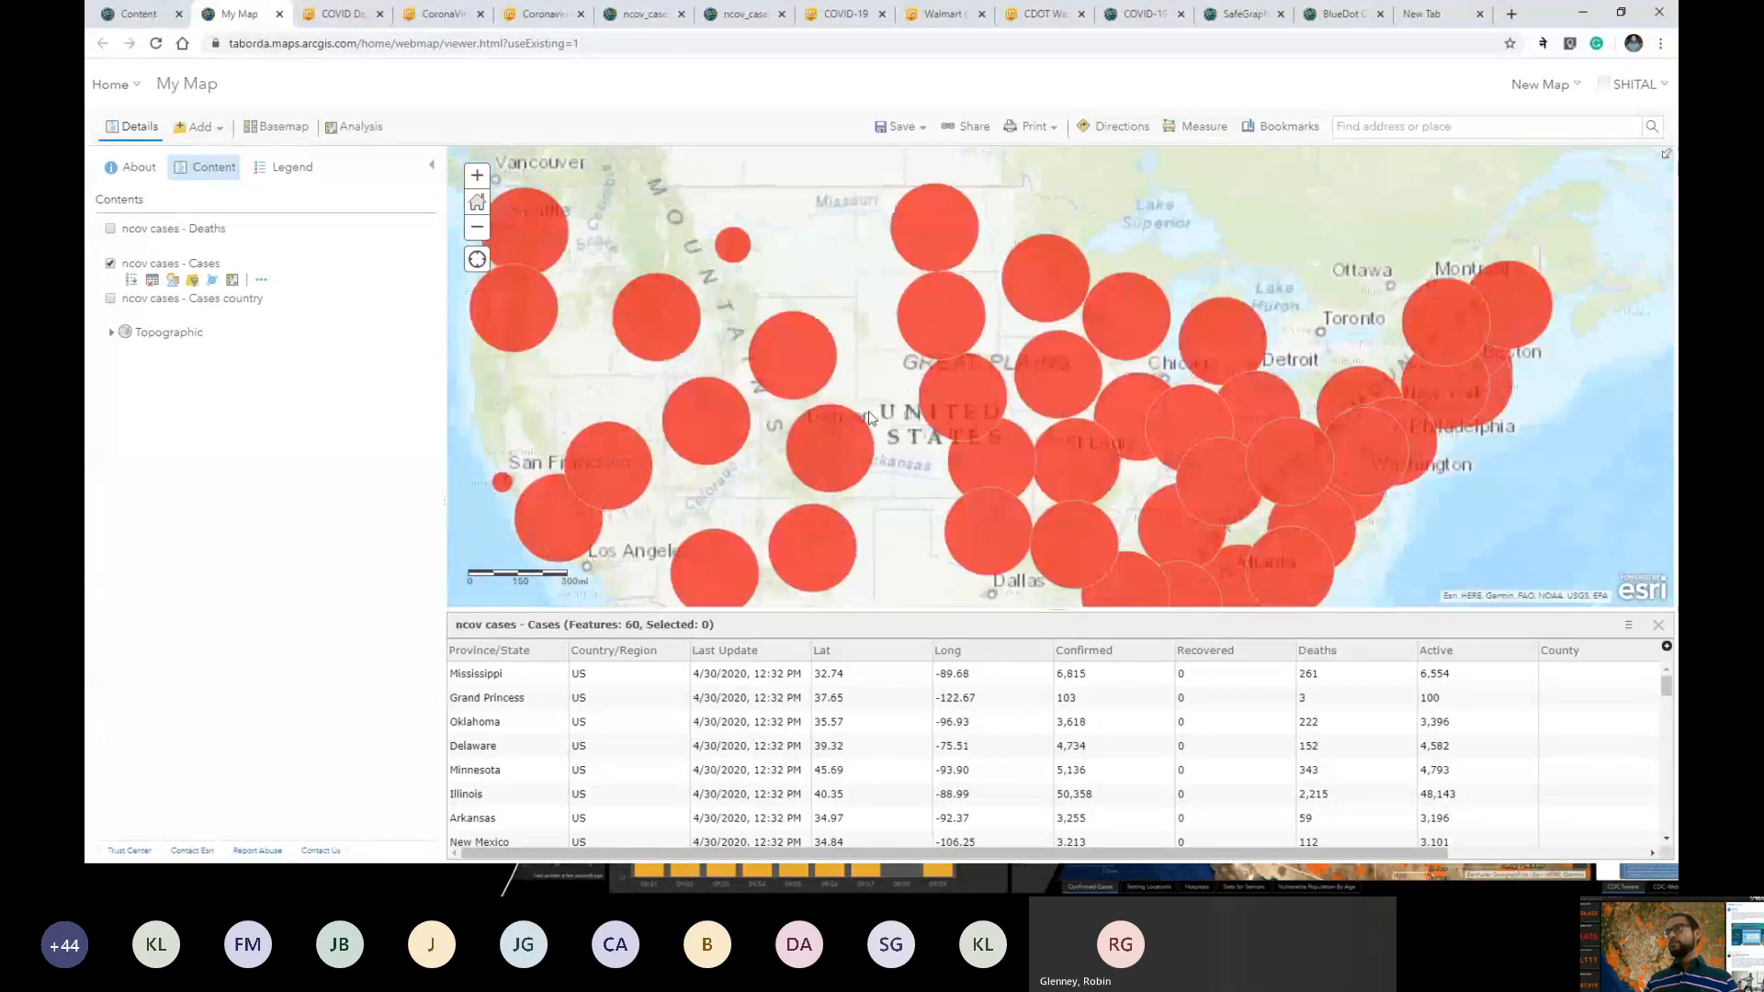
{"action": "left_click_drag", "start_coordinate": [879, 445], "coordinate": [934, 408]}
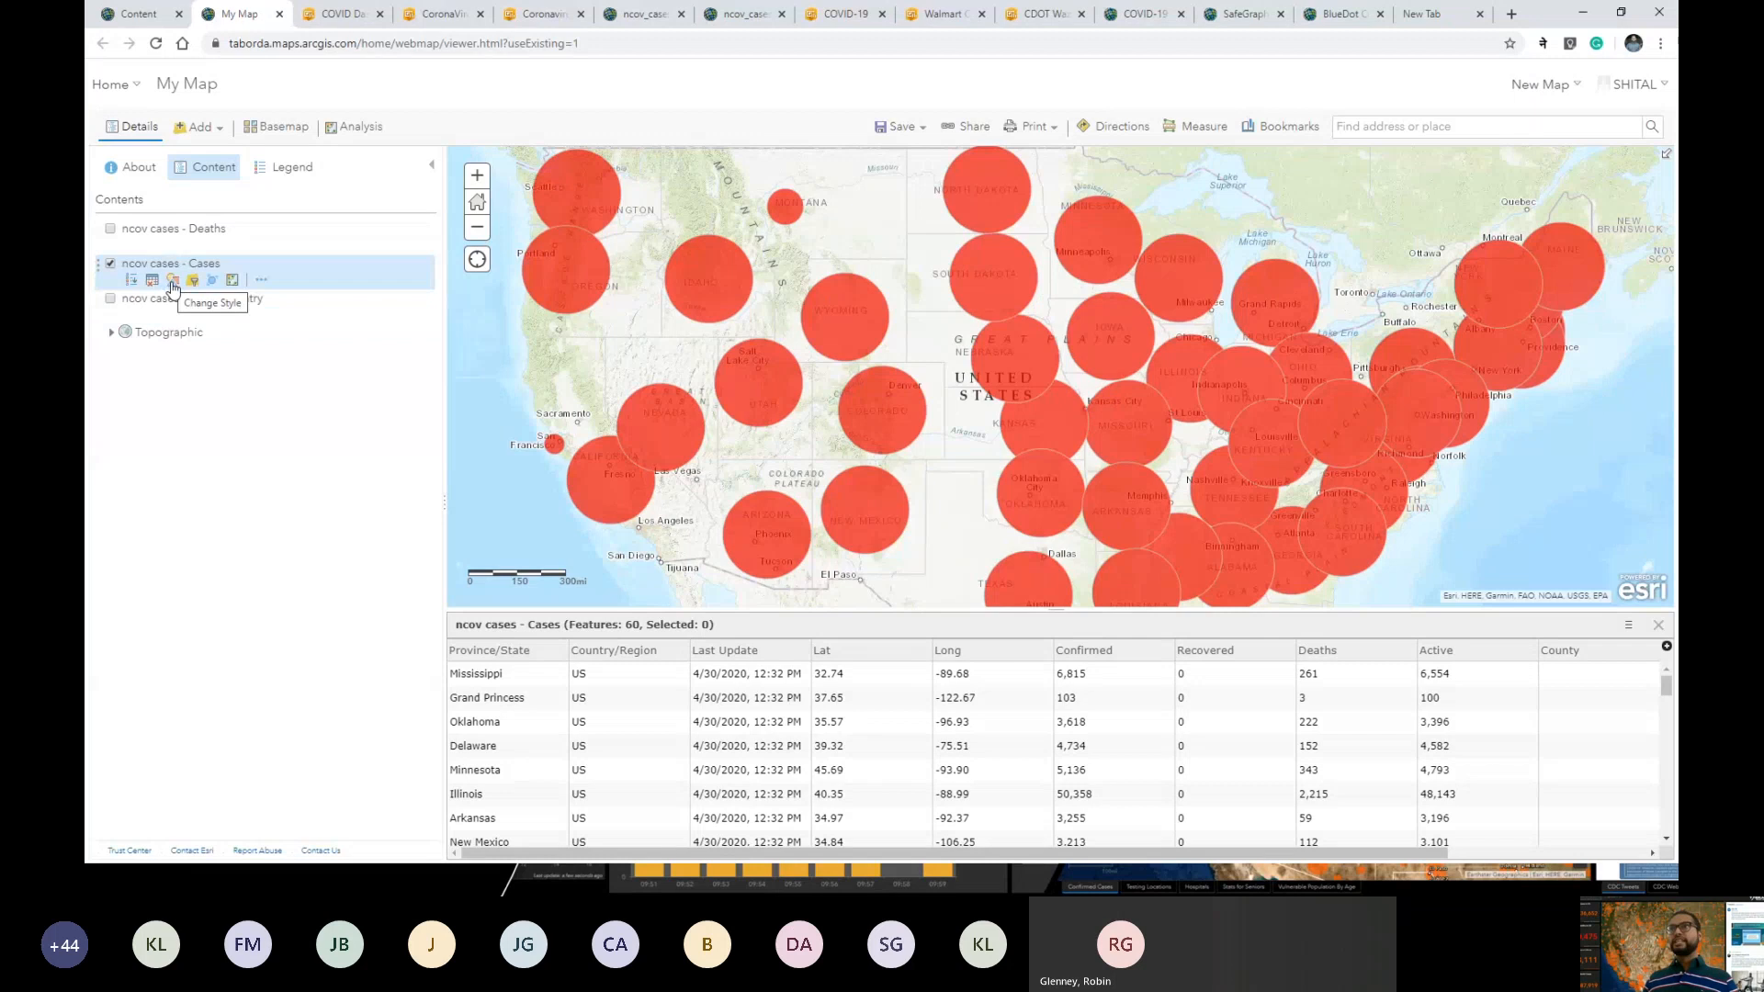
{"action": "left_click", "coordinate": [172, 282]}
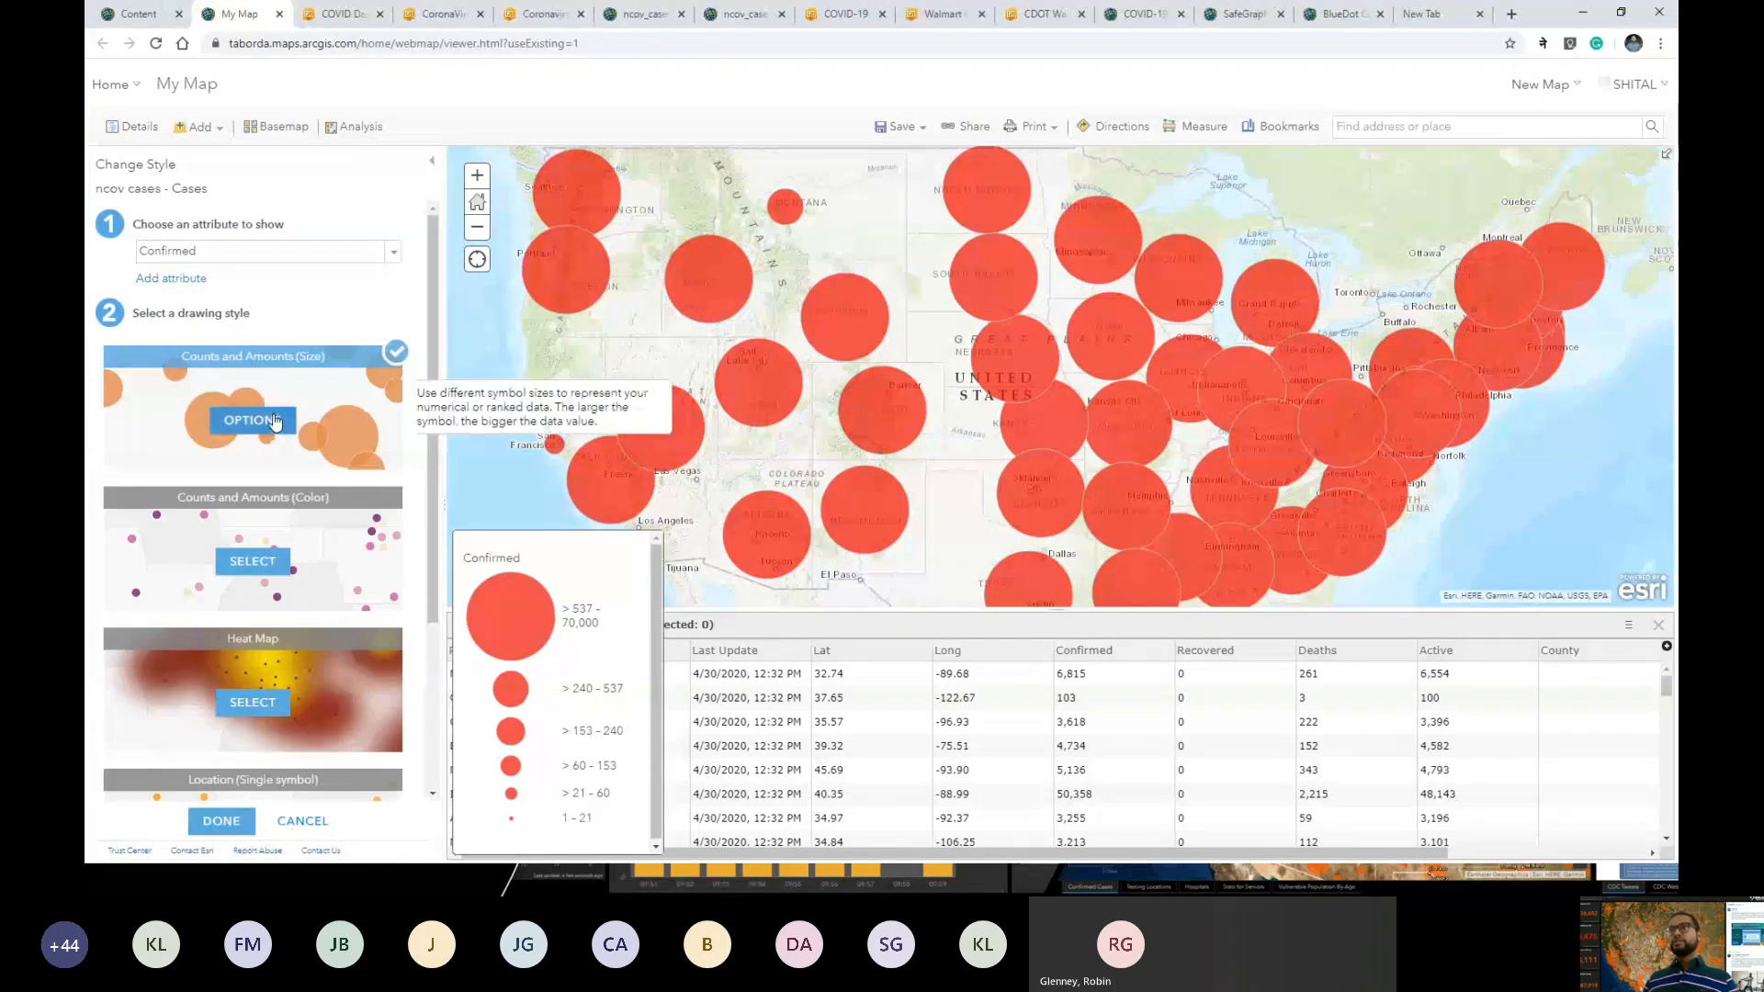
{"action": "left_click", "coordinate": [273, 419]}
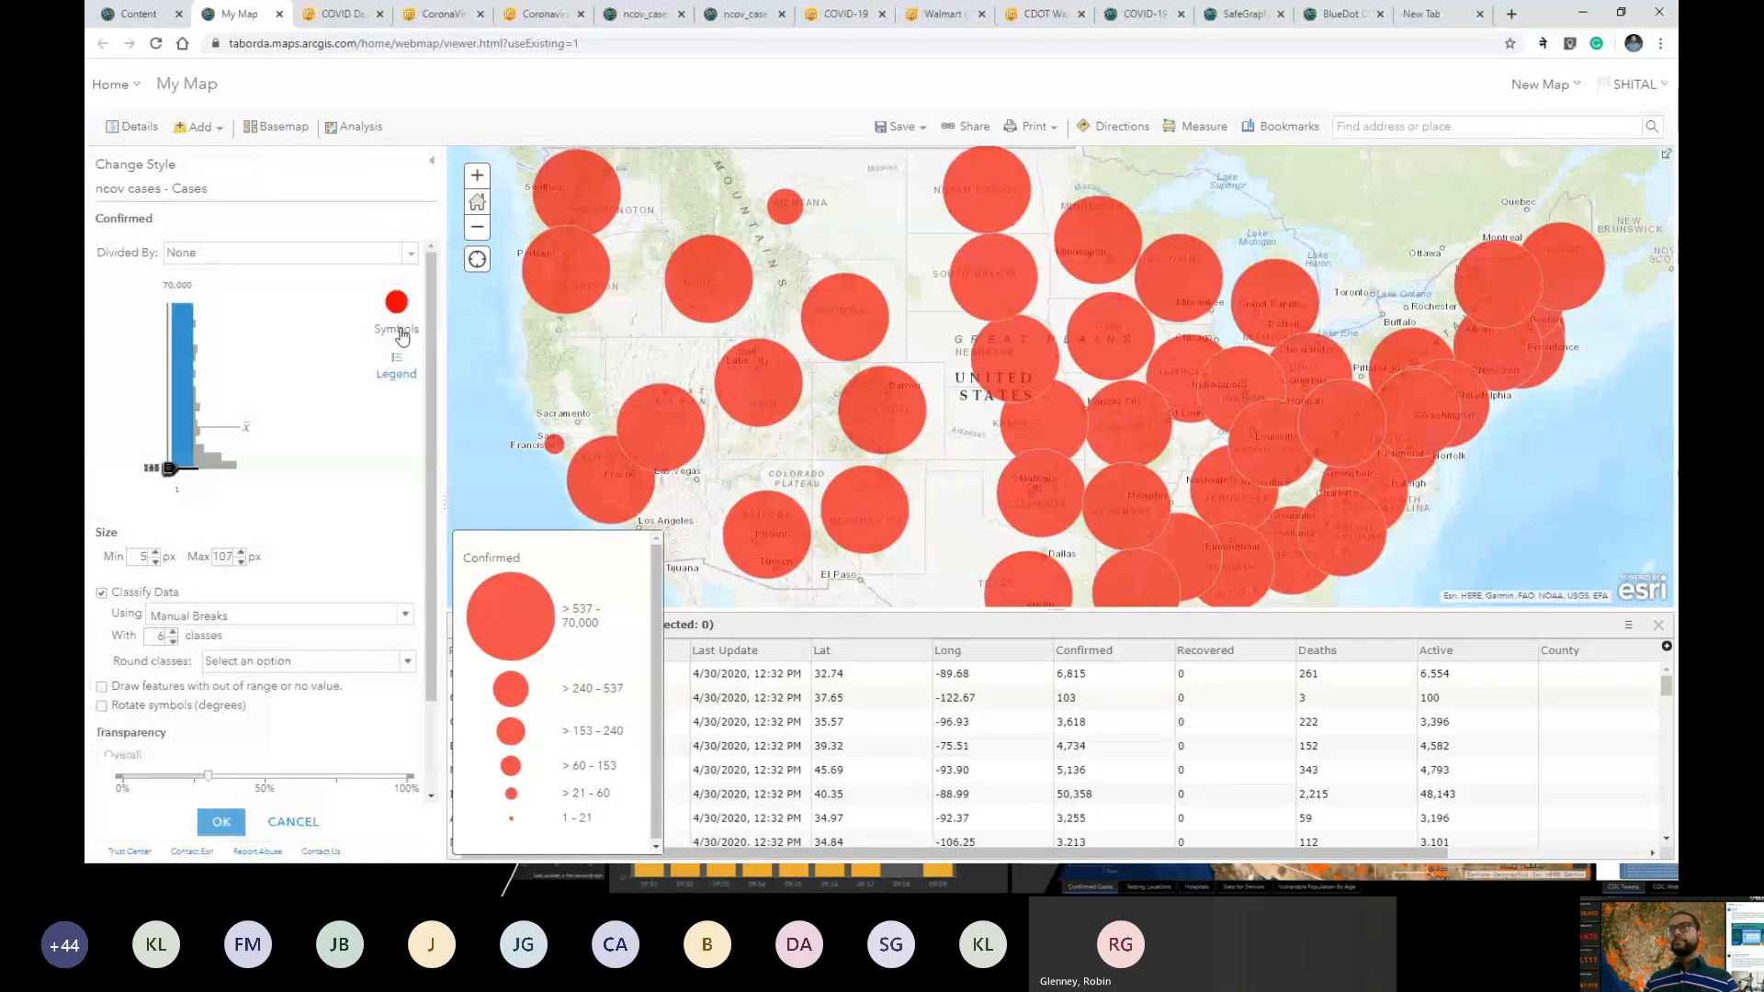
{"action": "left_click", "coordinate": [401, 336]}
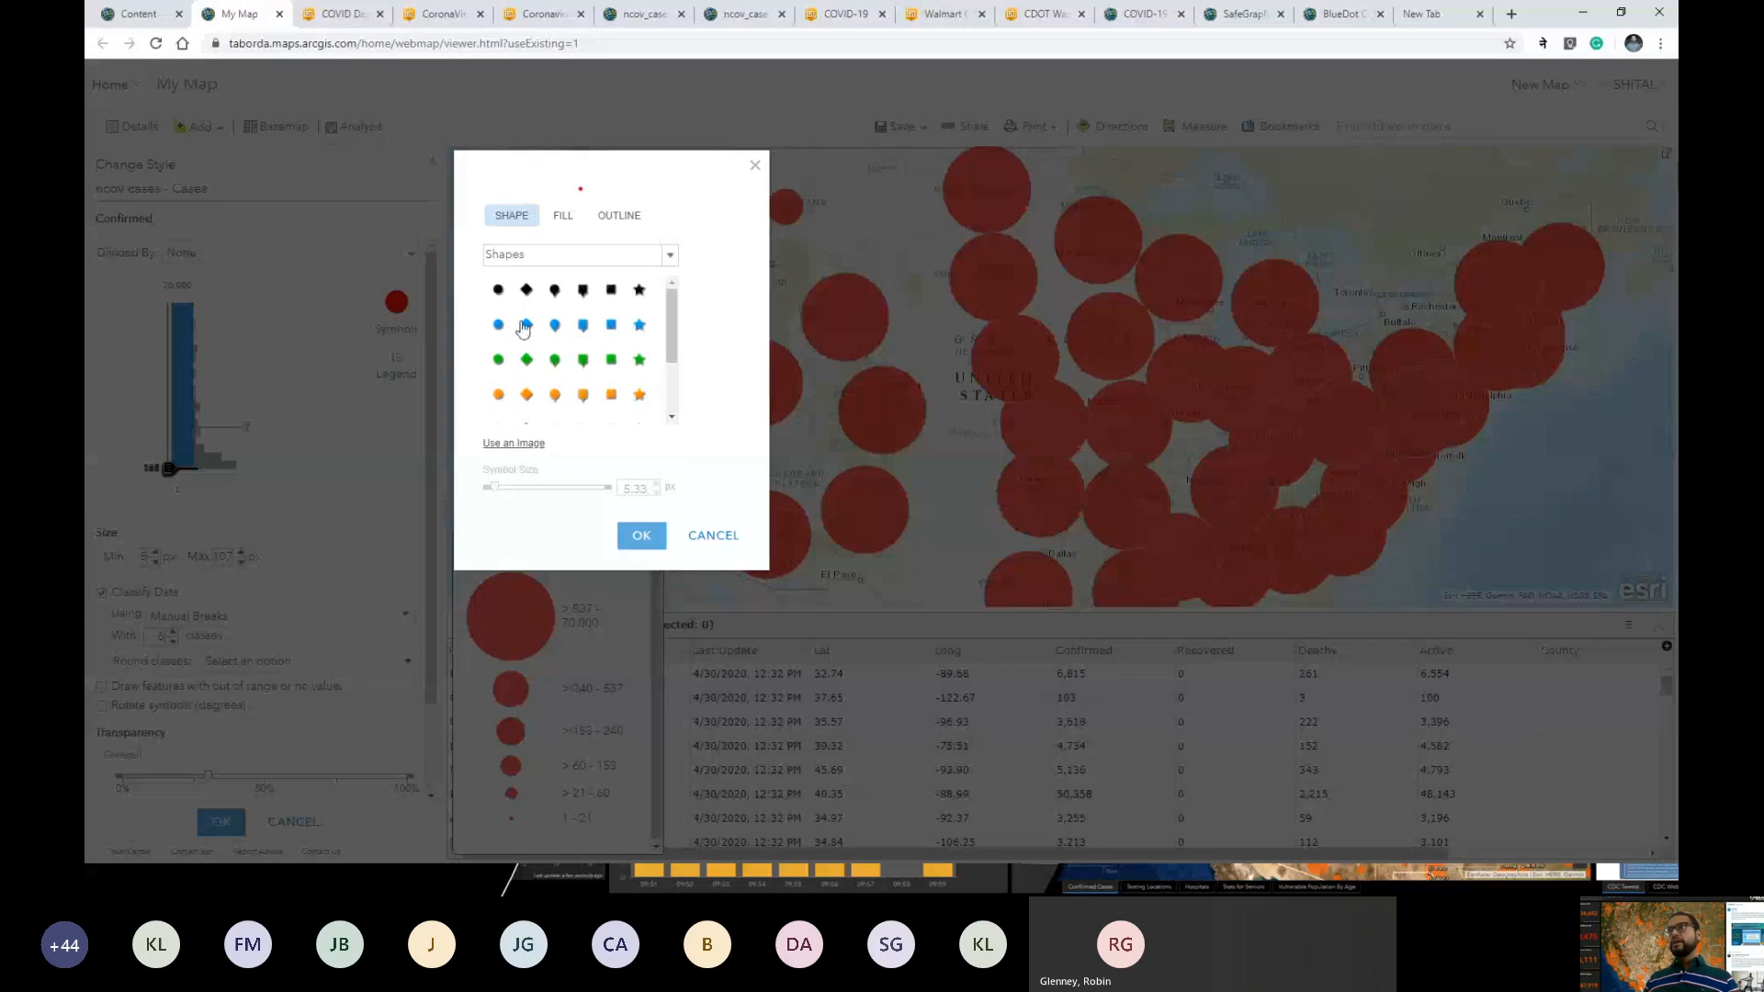
{"action": "left_click", "coordinate": [564, 221]}
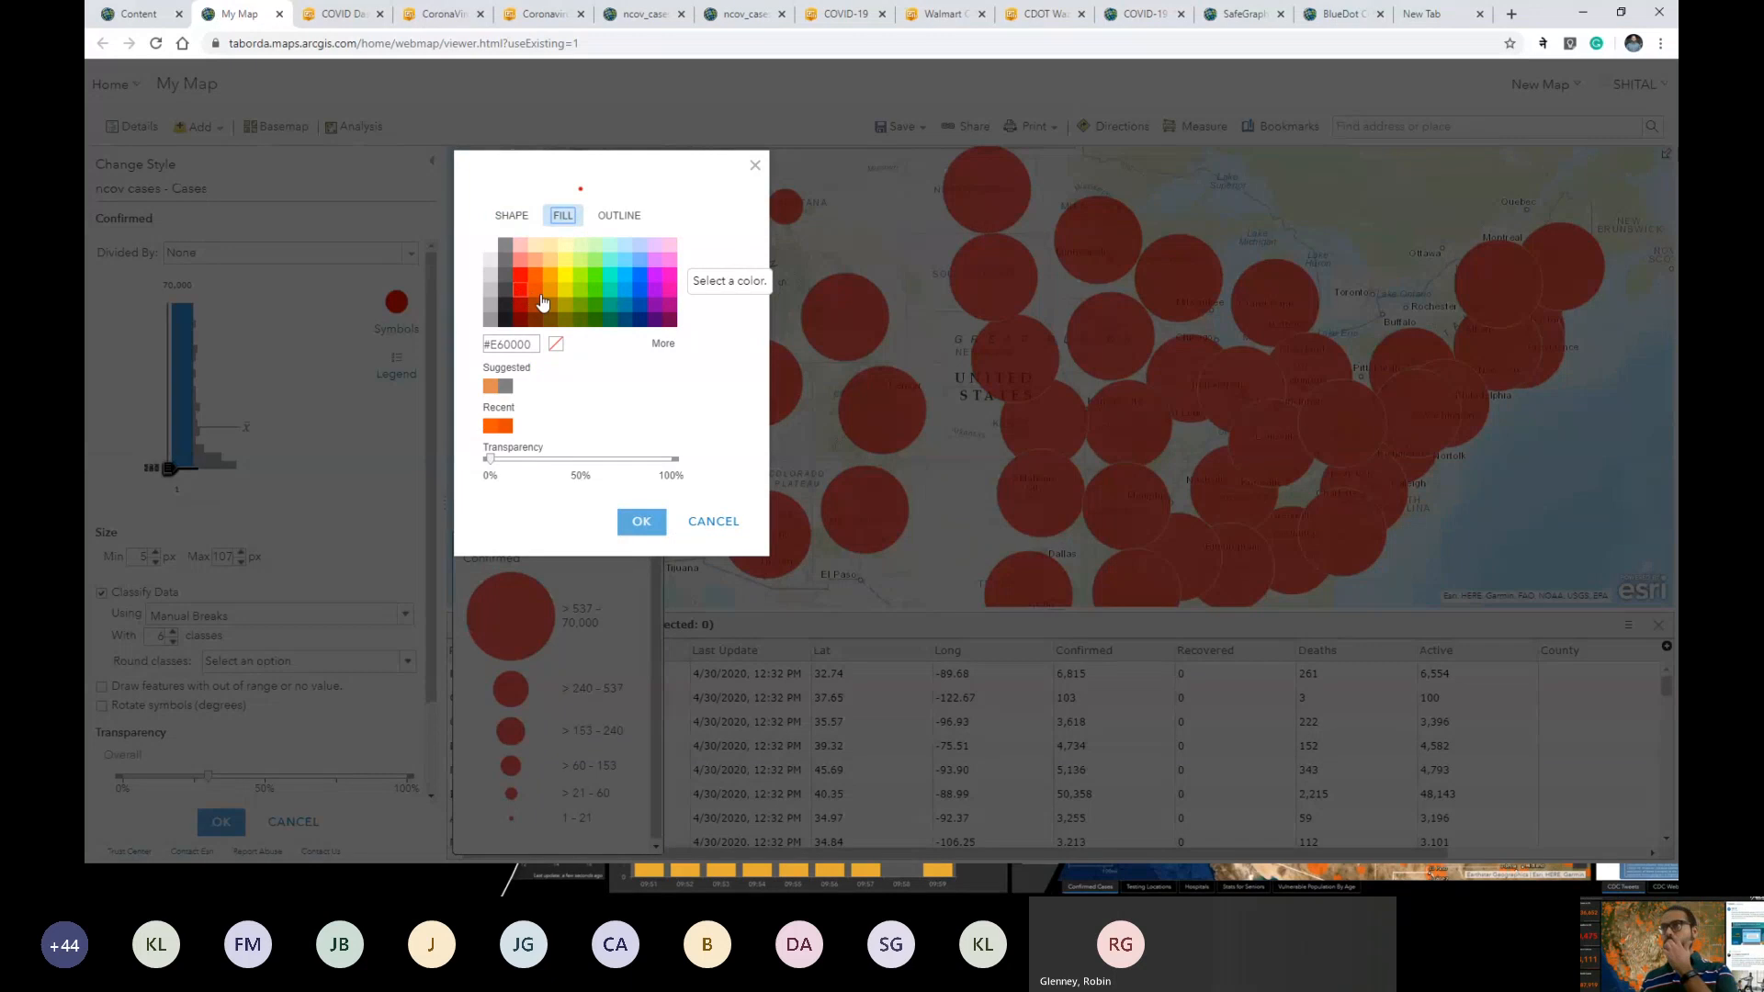
{"action": "left_click", "coordinate": [540, 297]}
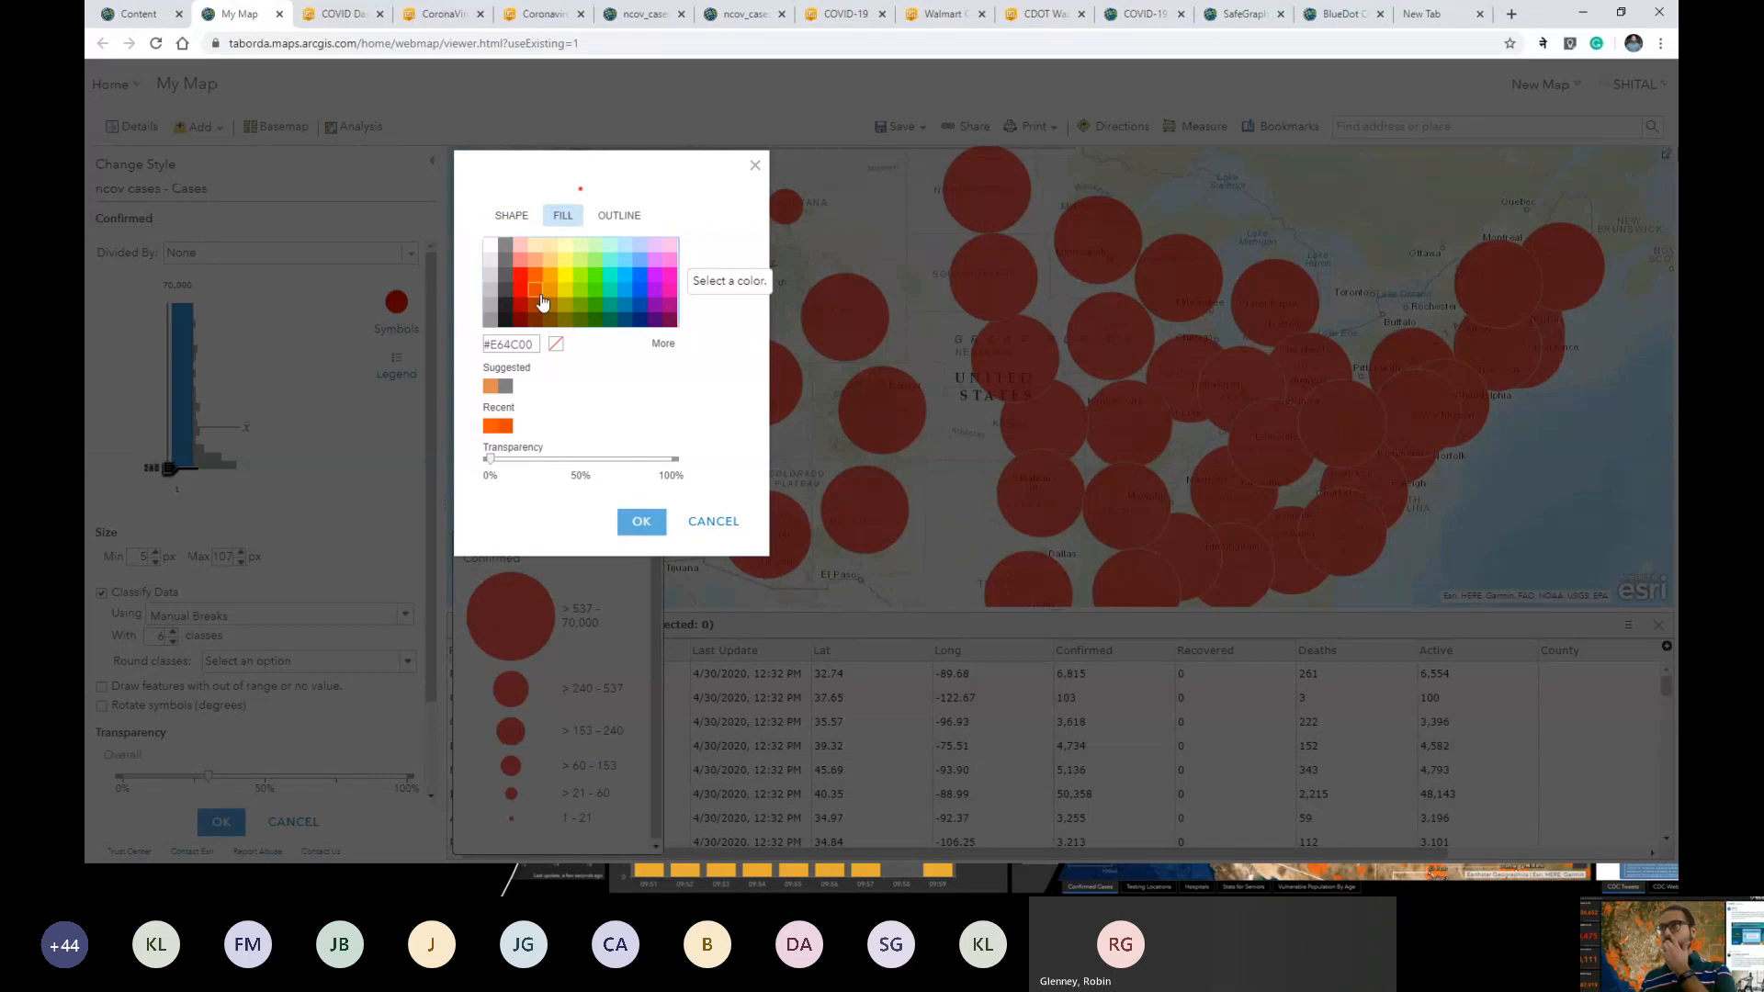
{"action": "left_click", "coordinate": [641, 523]}
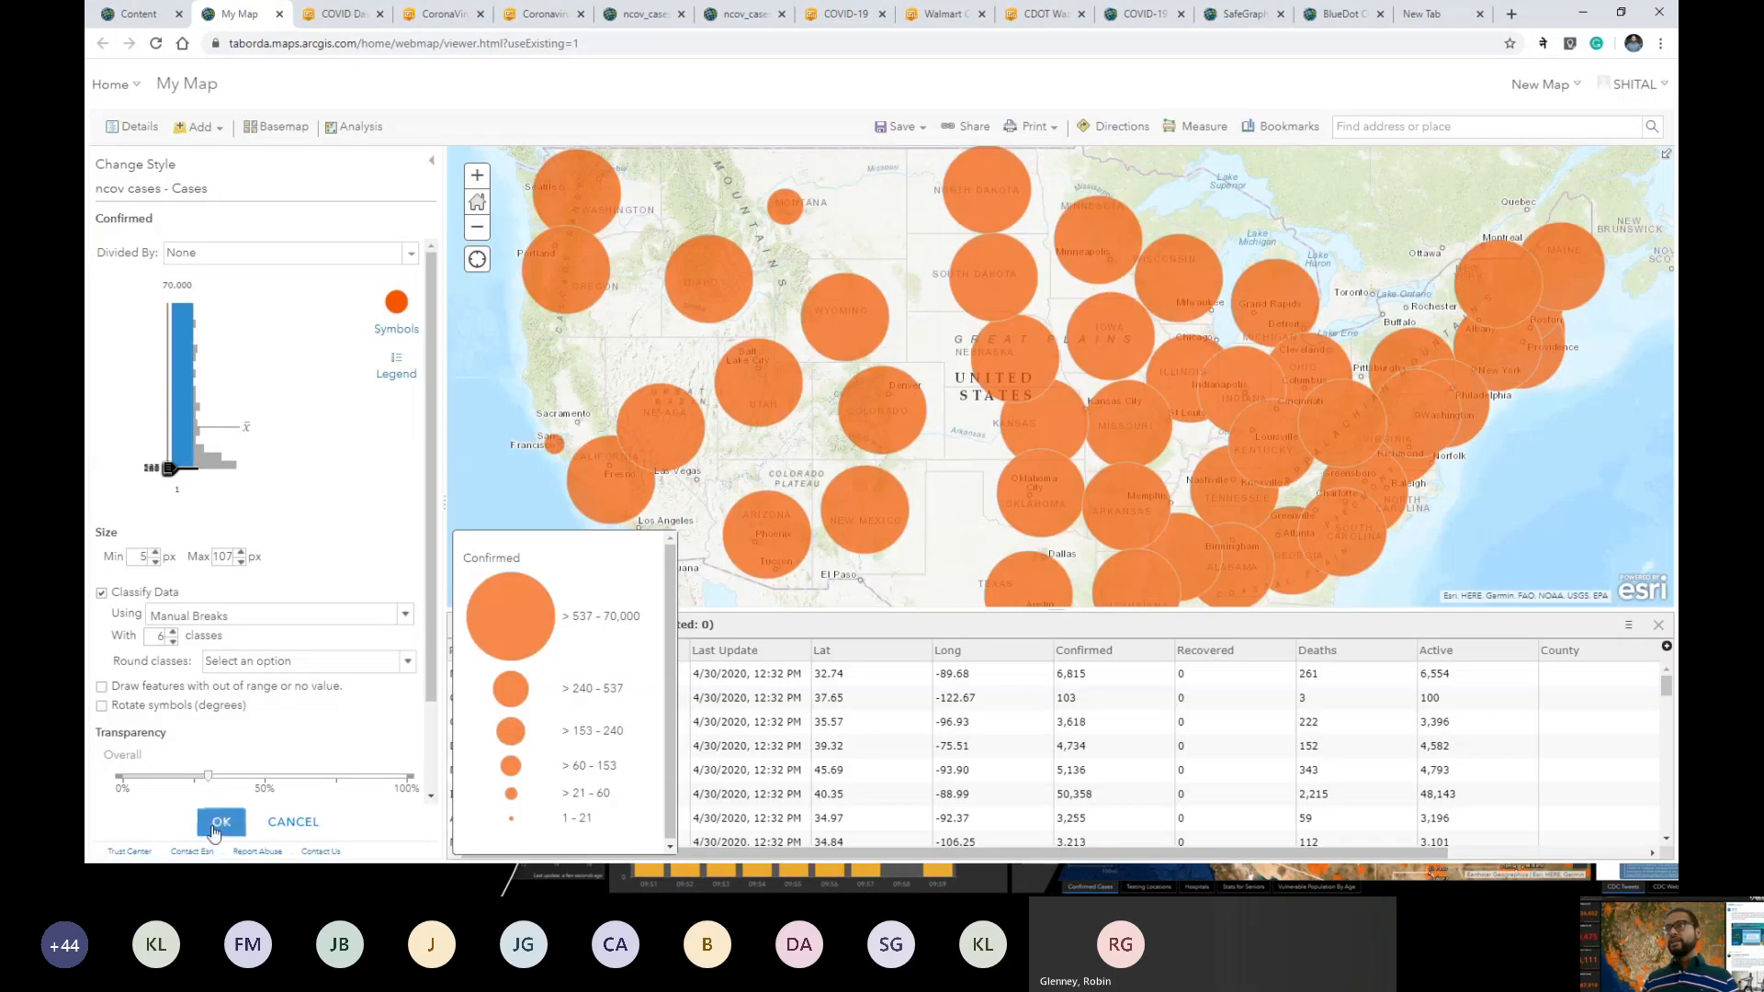
{"action": "left_click", "coordinate": [213, 825]}
{"action": "left_click", "coordinate": [220, 822]}
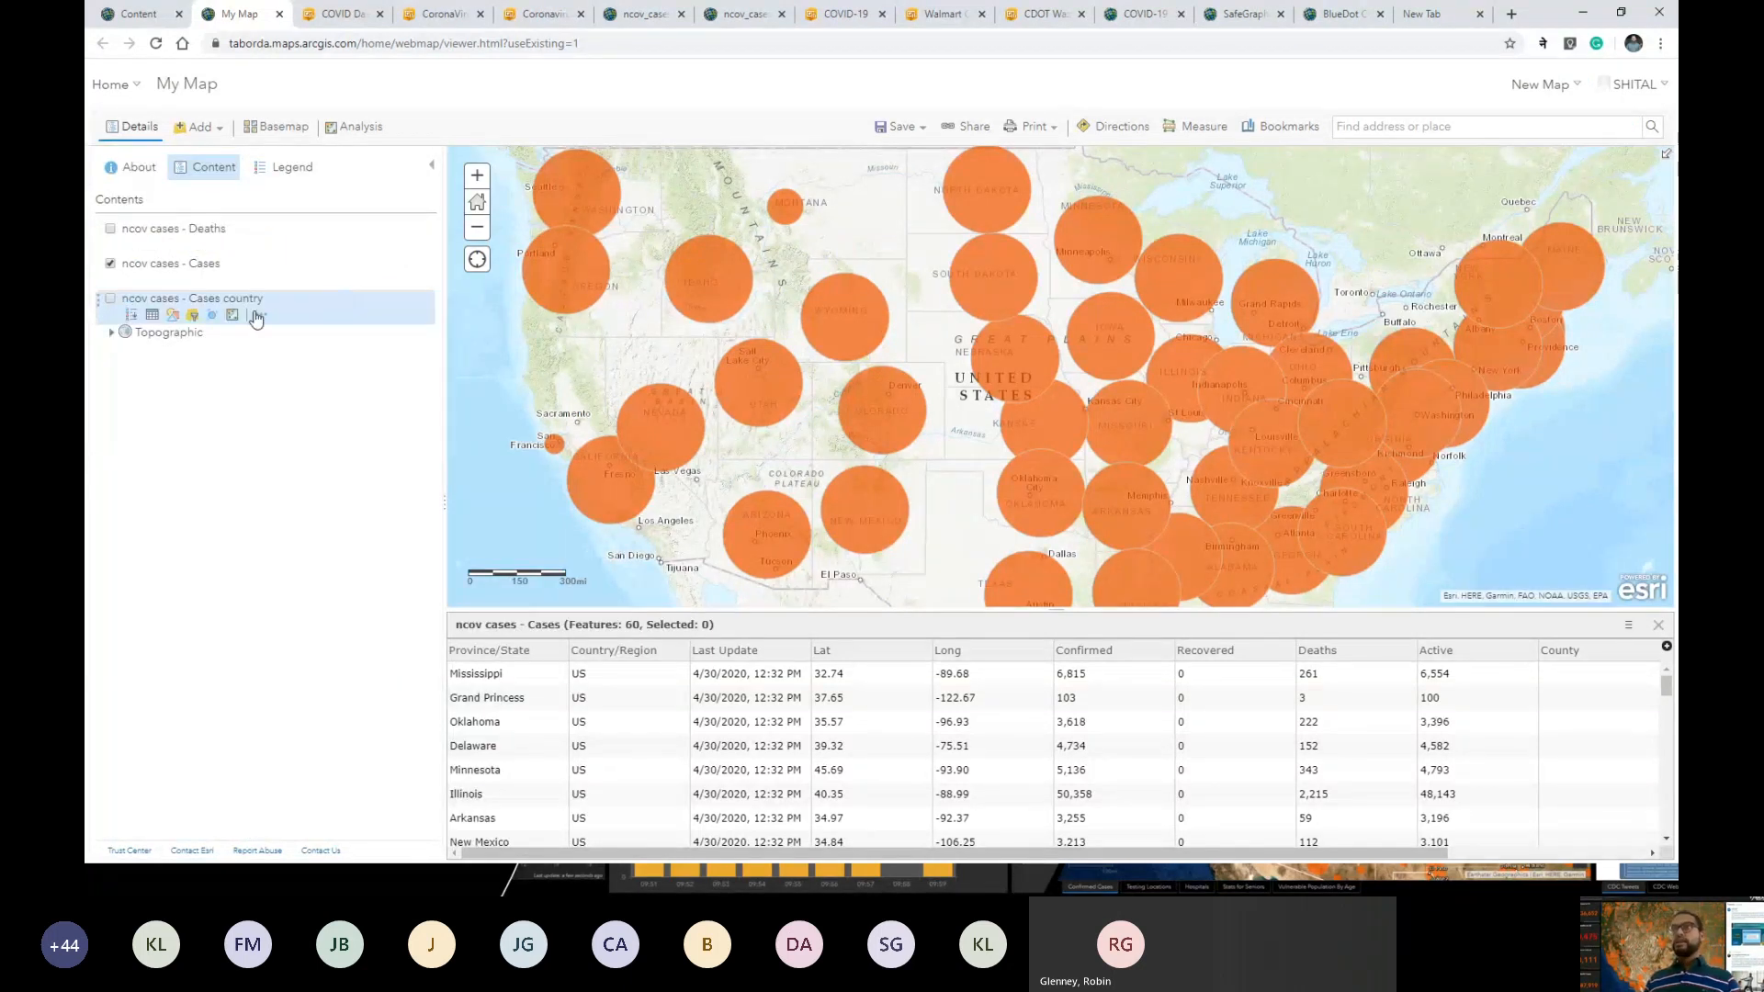
Set the maximum symbol size of the ncov cases - Cases layer to 75 px after trying 120 px, and save the style.
{"action": "mouse_move", "coordinate": [225, 286]}
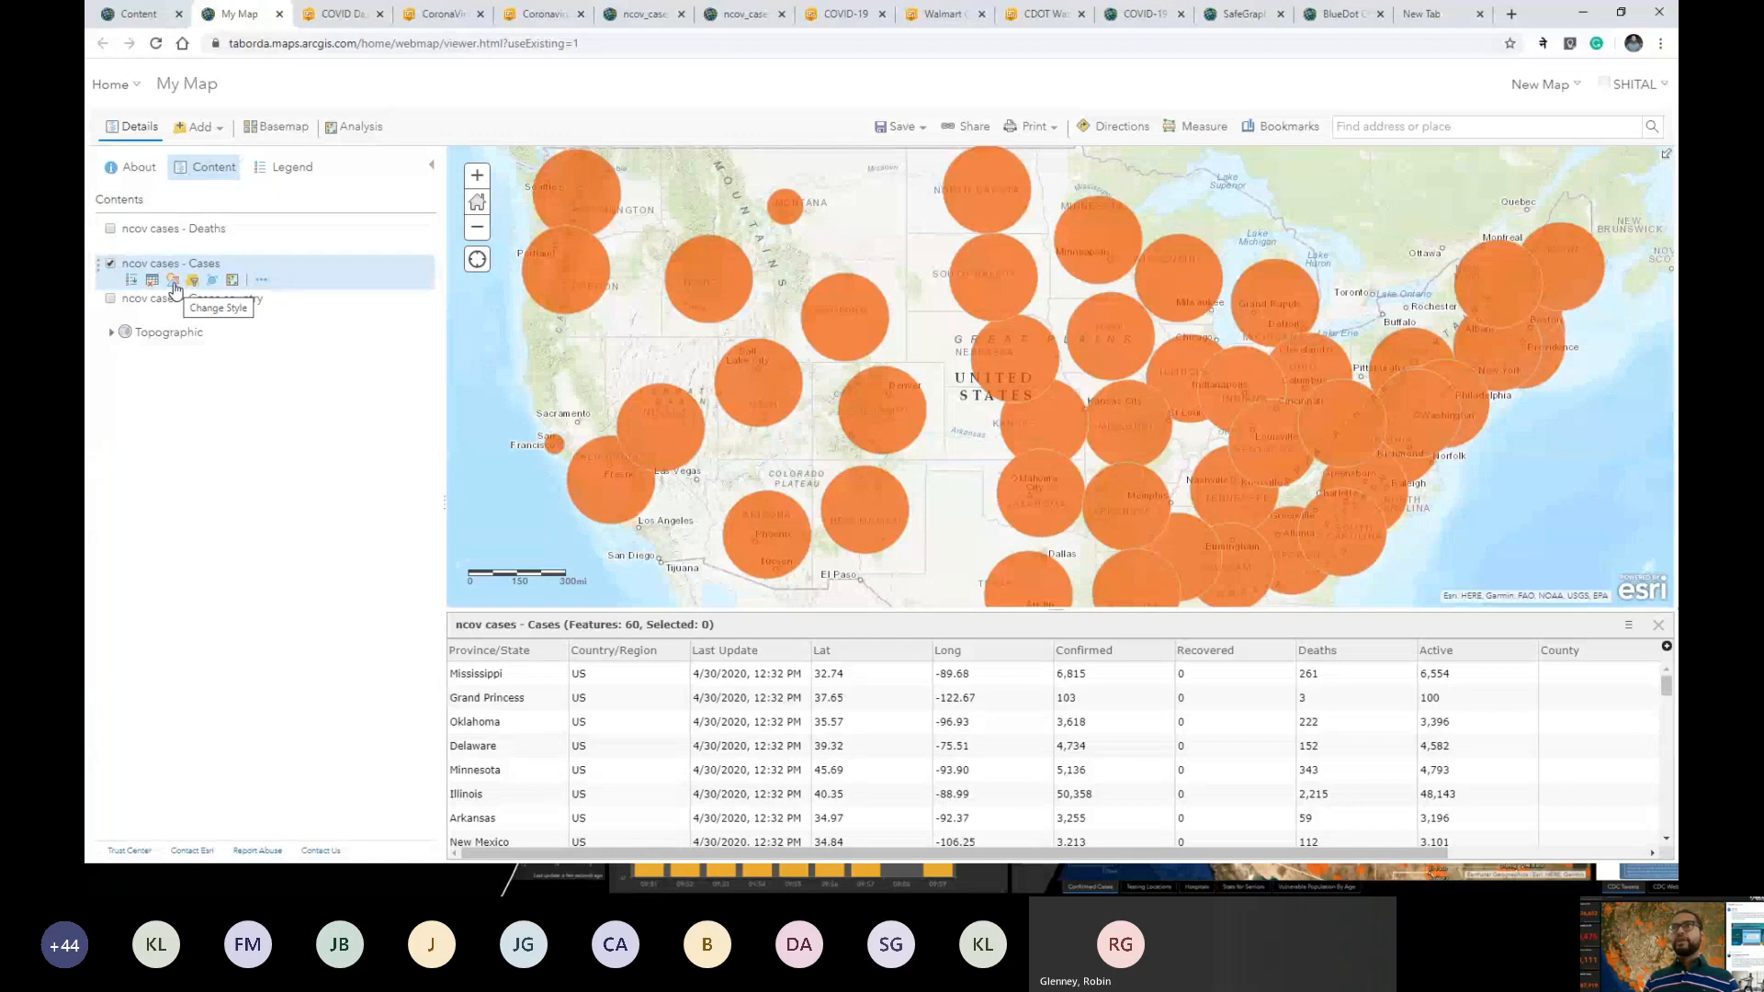
{"action": "left_click", "coordinate": [173, 281]}
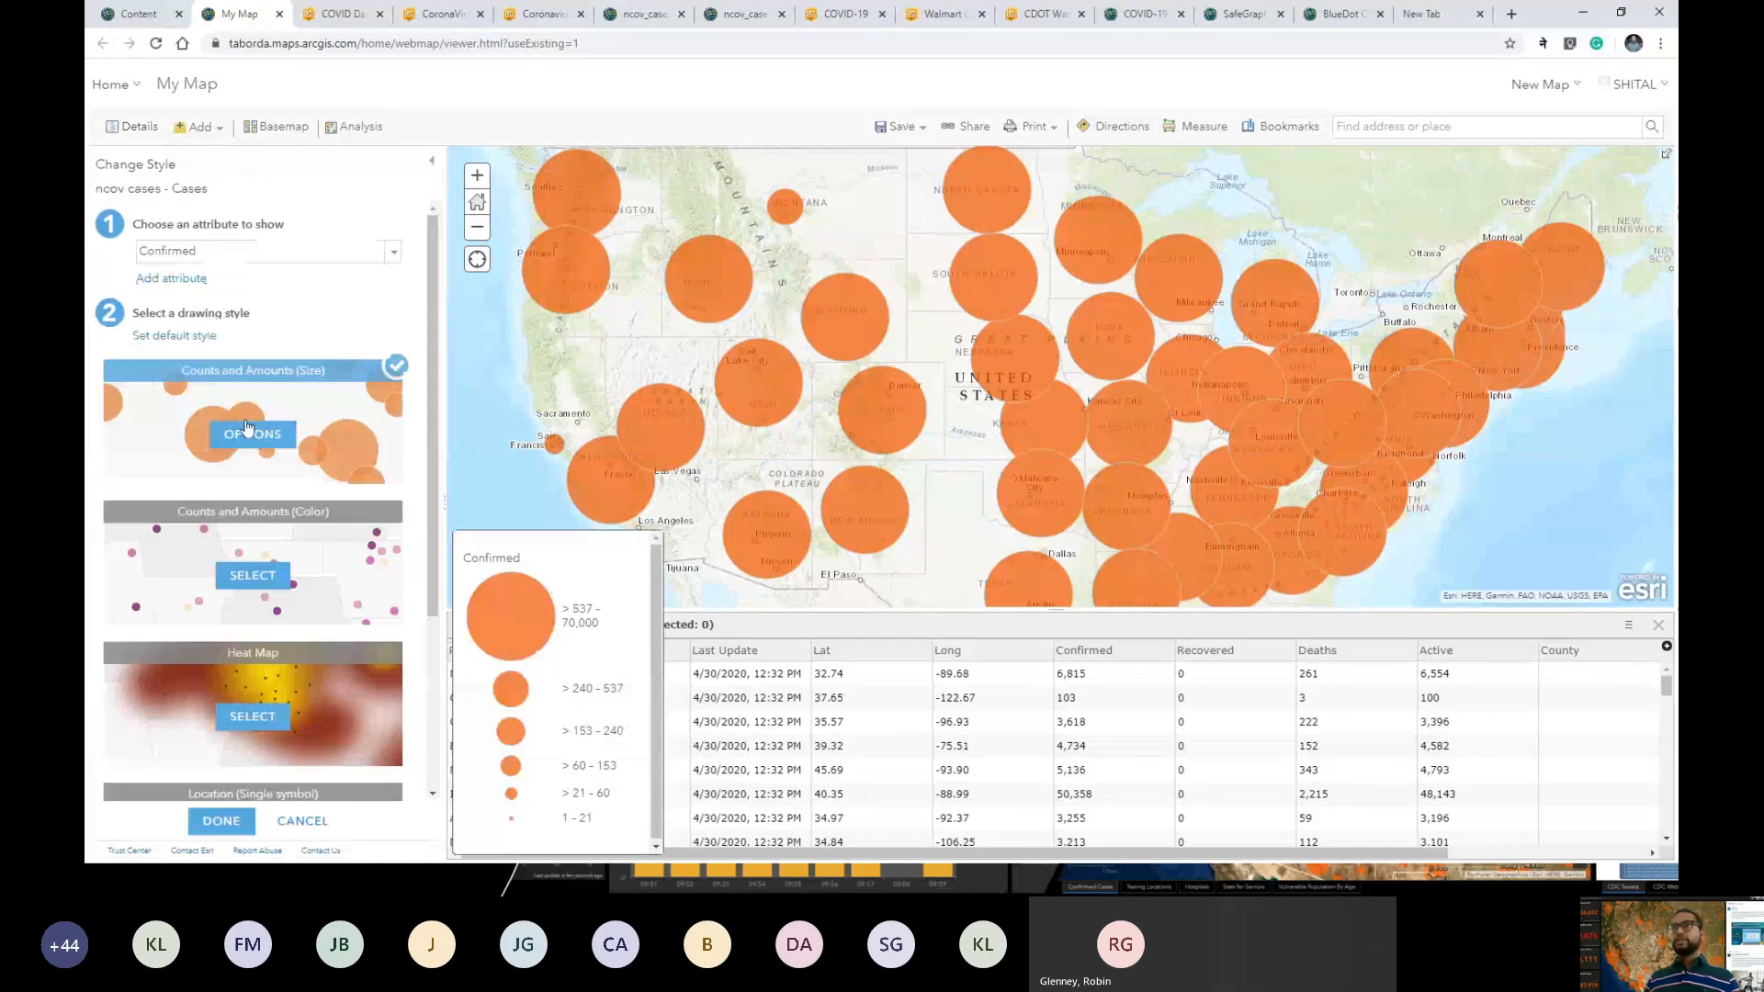
{"action": "left_click", "coordinate": [247, 427]}
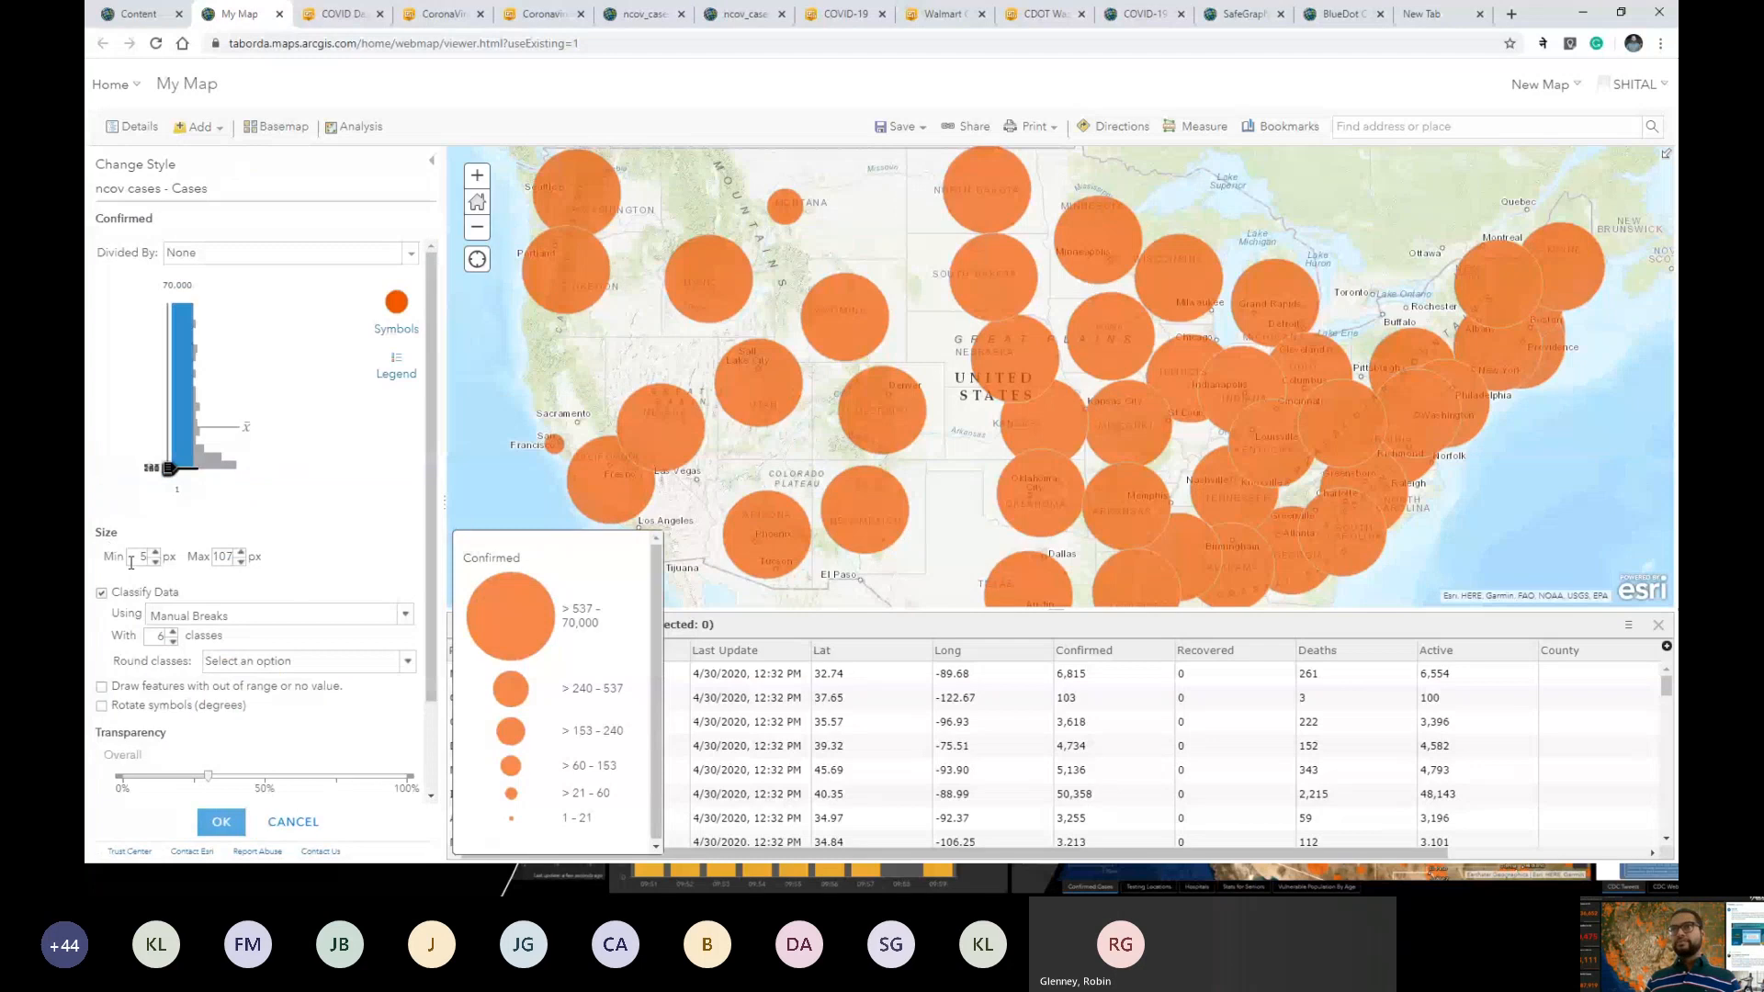
{"action": "double_click", "coordinate": [227, 556]}
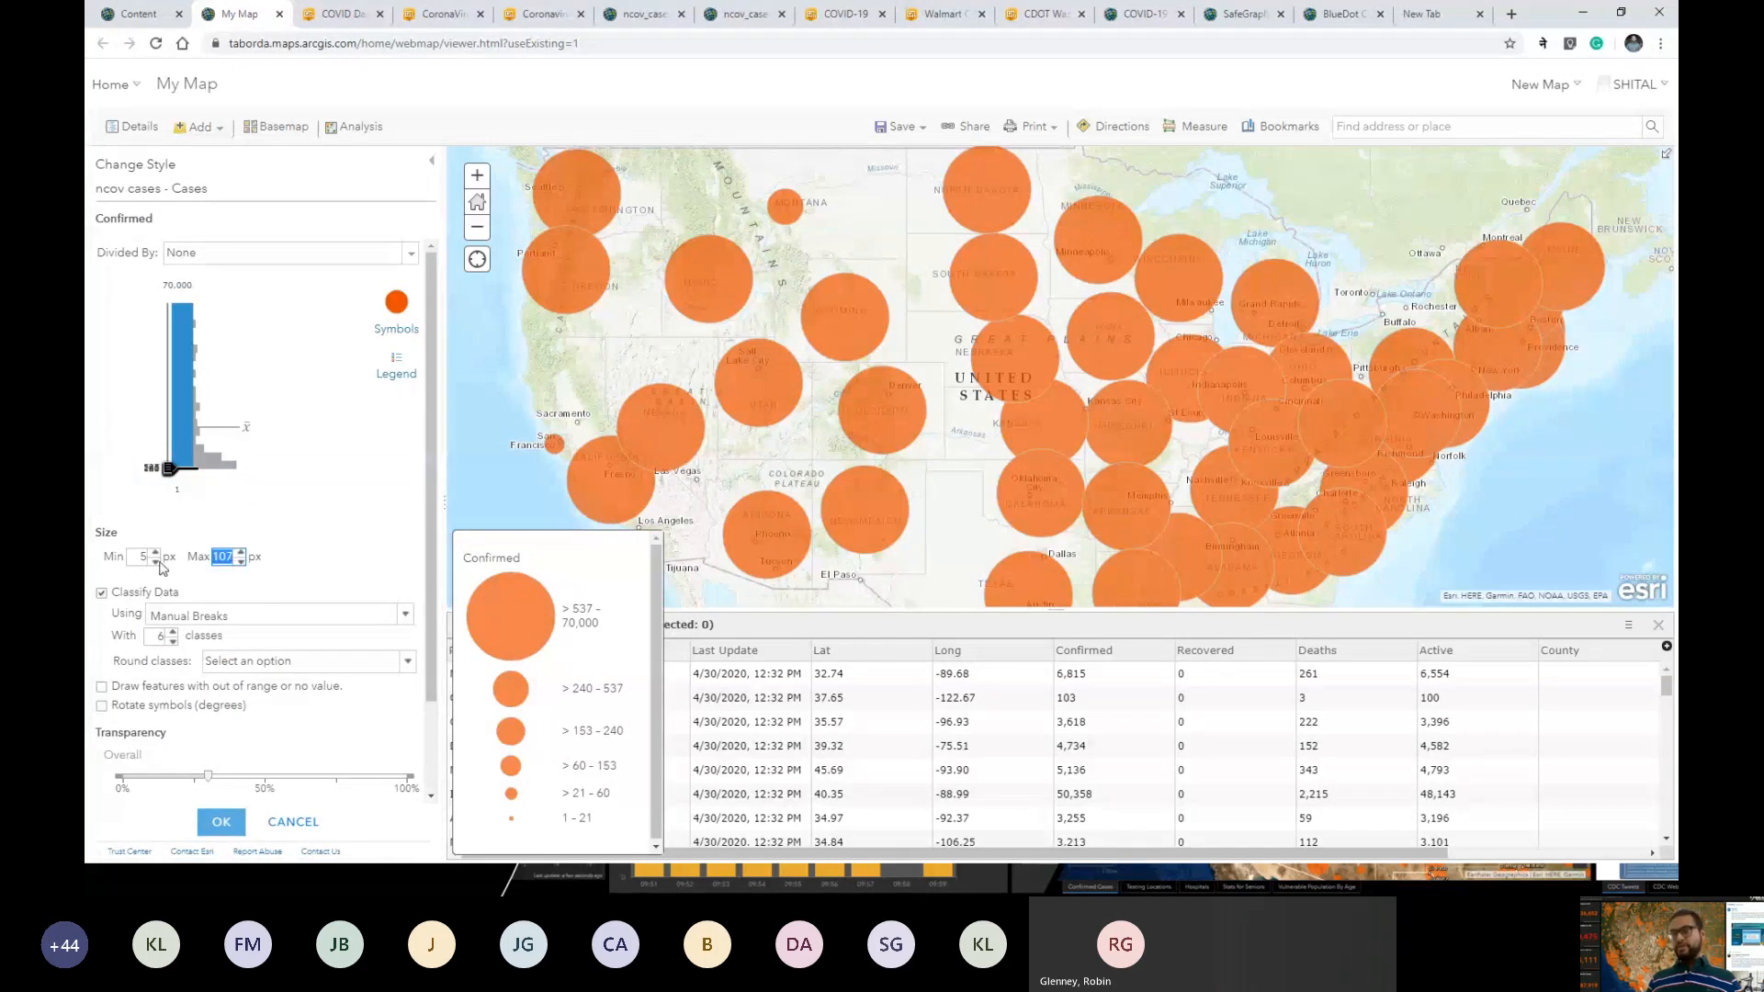
{"action": "type", "text": "0"}
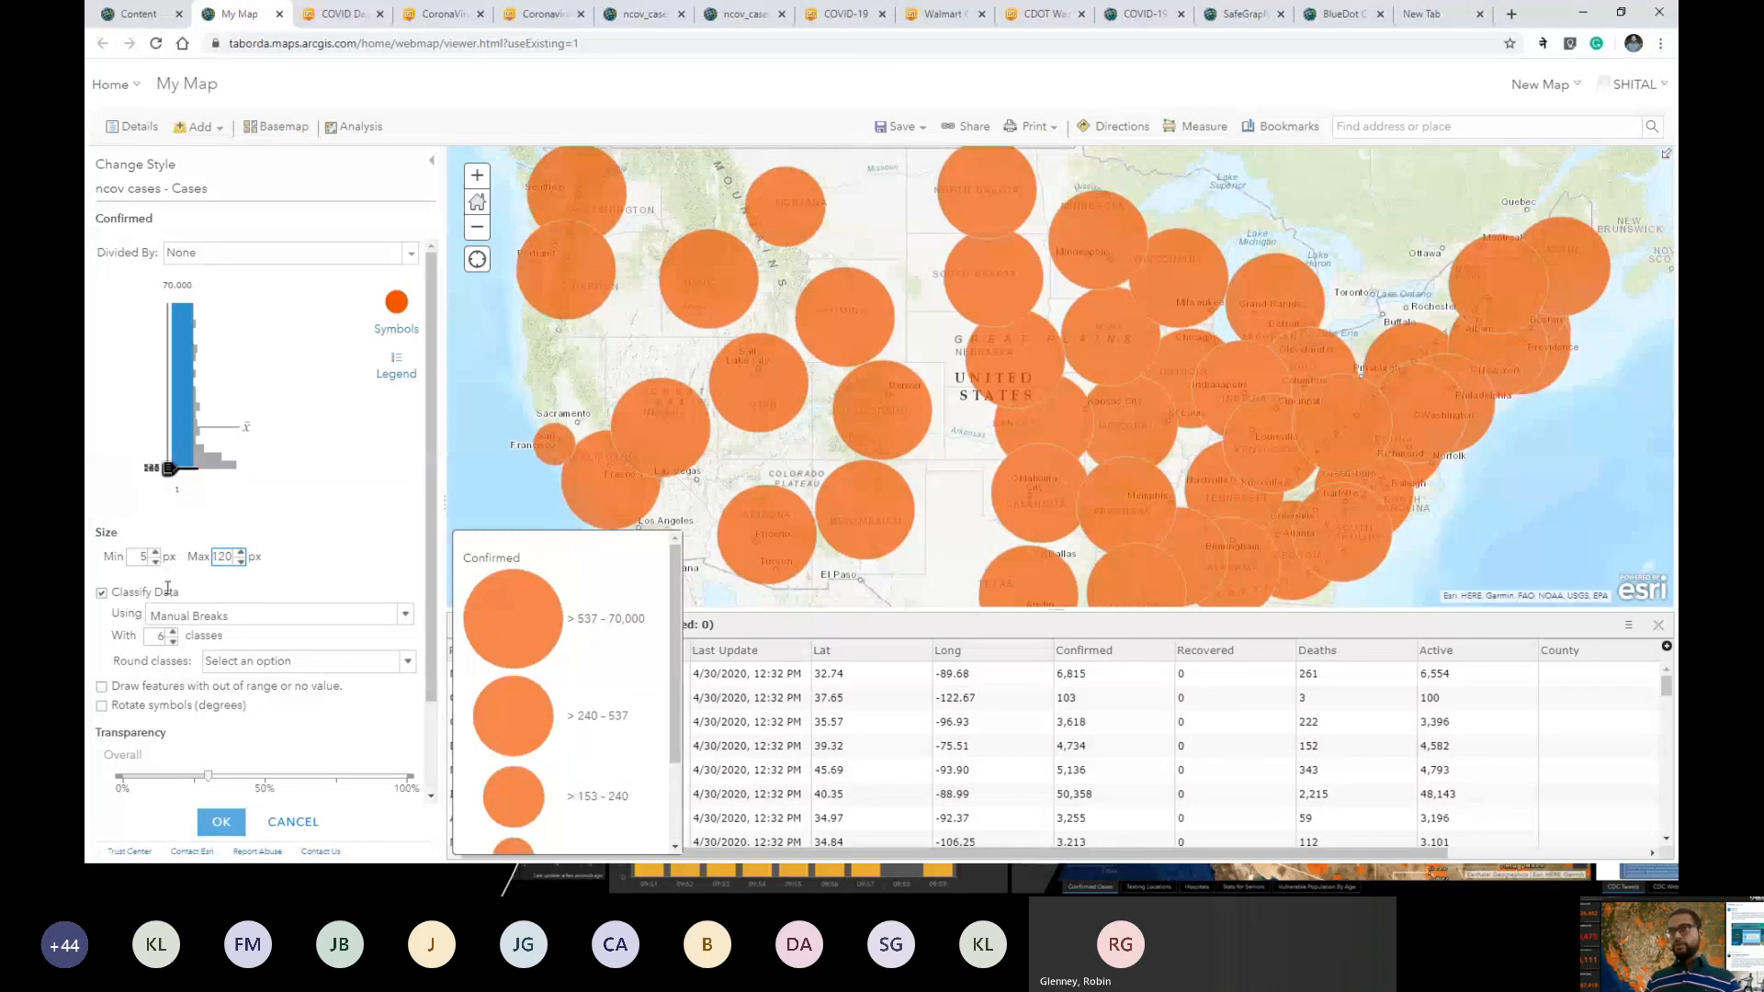
{"action": "double_click", "coordinate": [221, 557]}
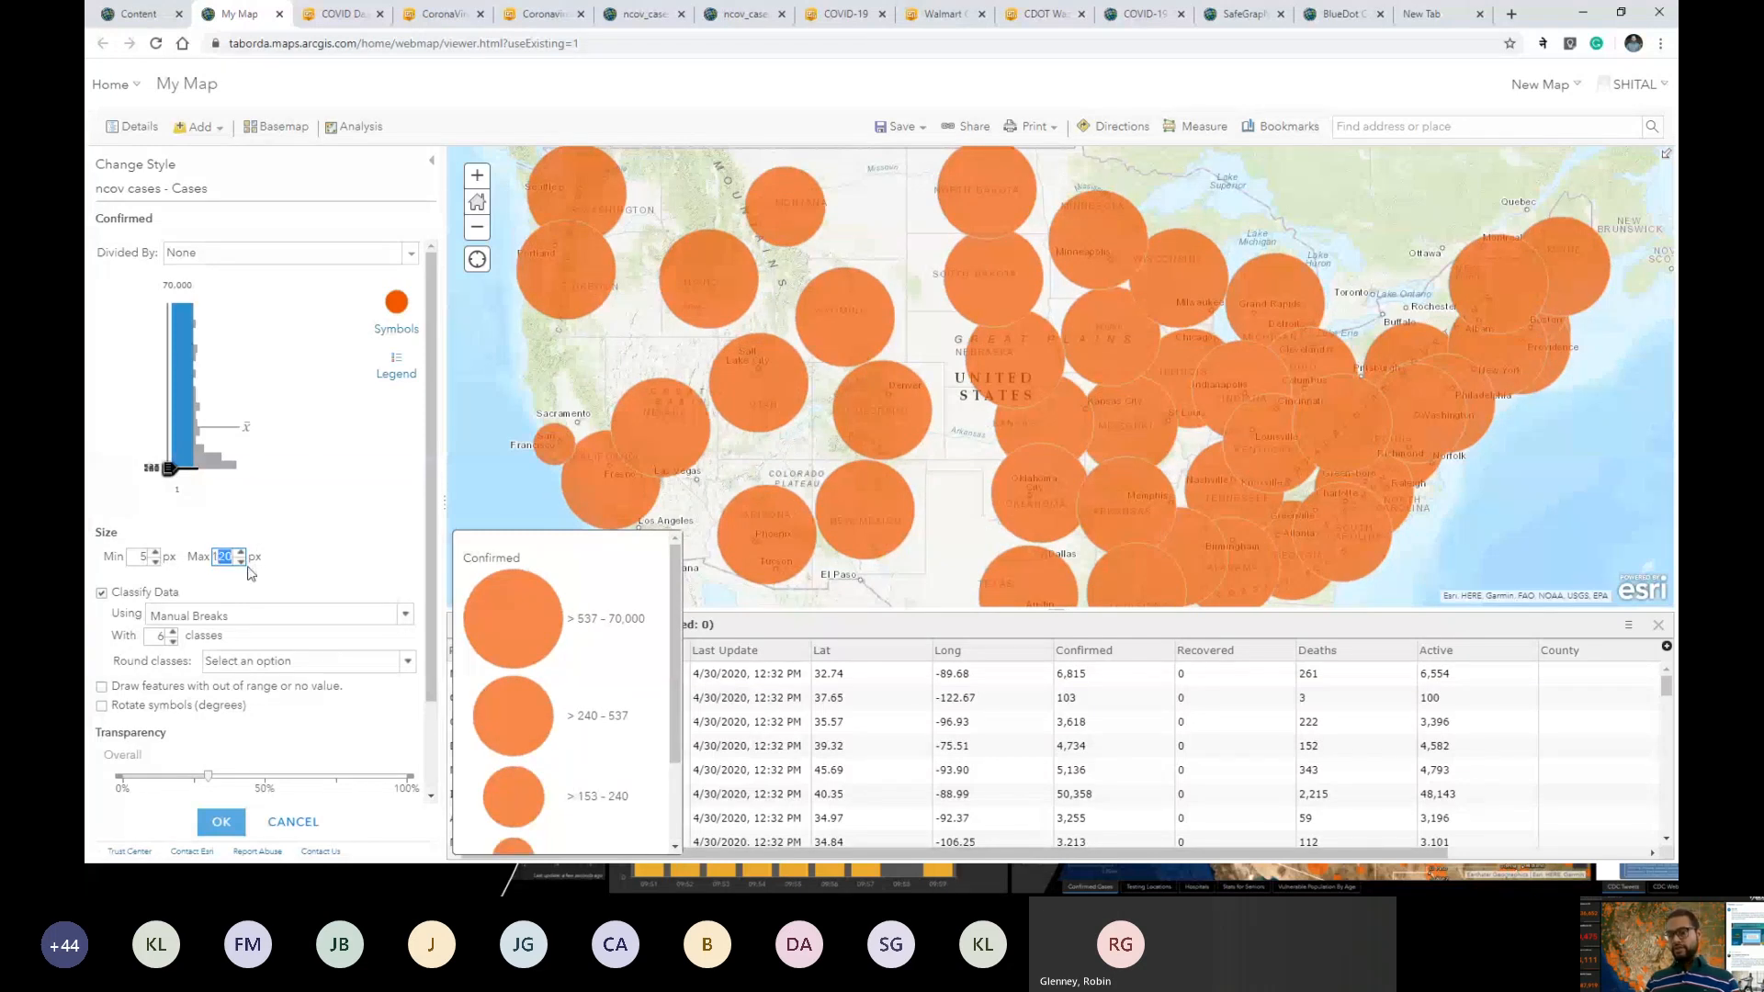
{"action": "key", "text": "BackSpace"}
{"action": "type", "text": "75"}
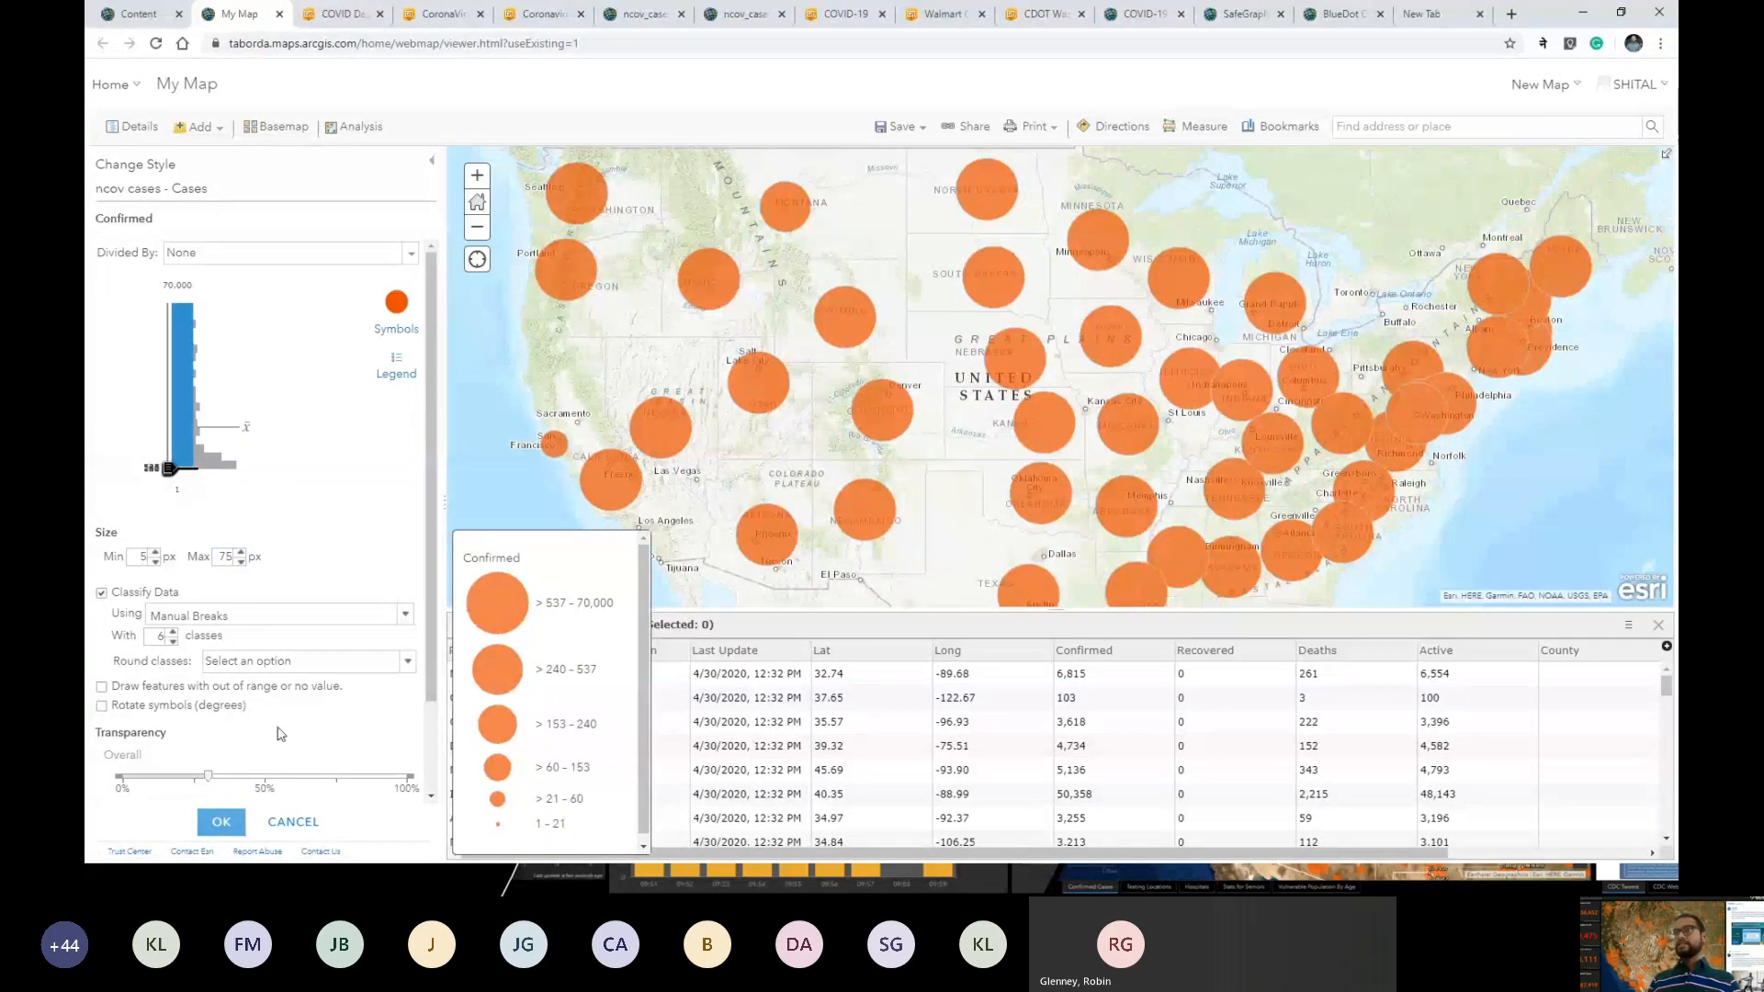
{"action": "left_click", "coordinate": [225, 827]}
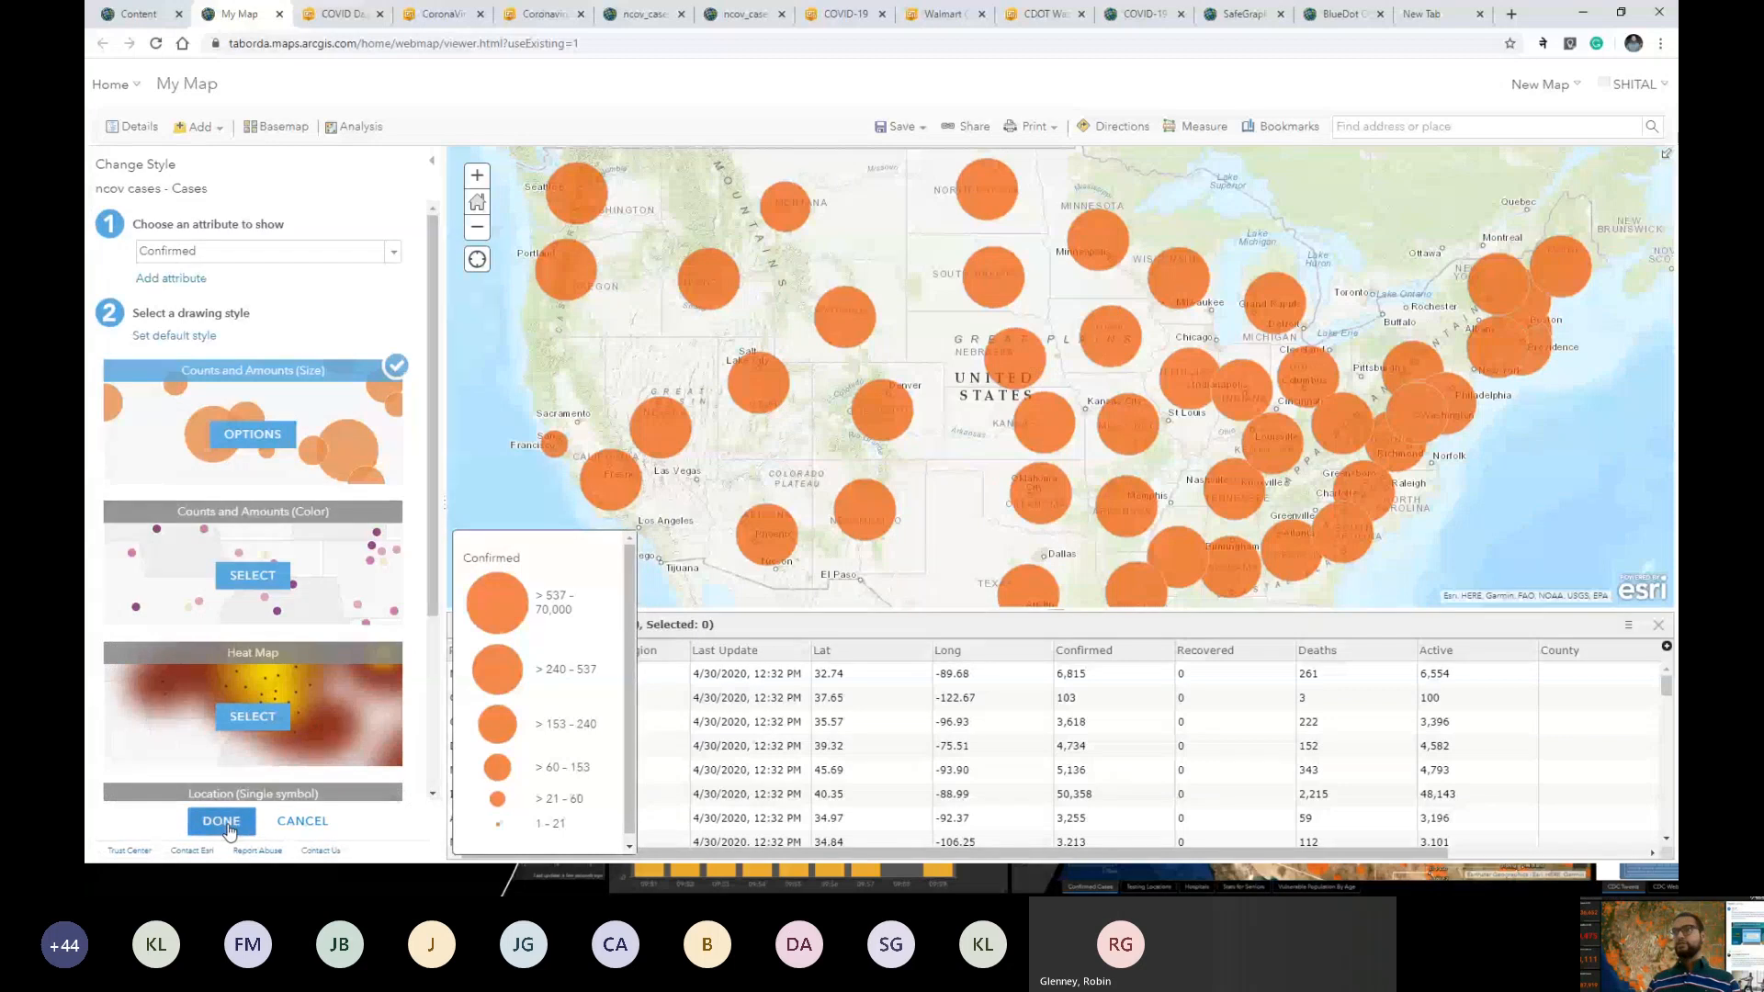
{"action": "left_click", "coordinate": [225, 823]}
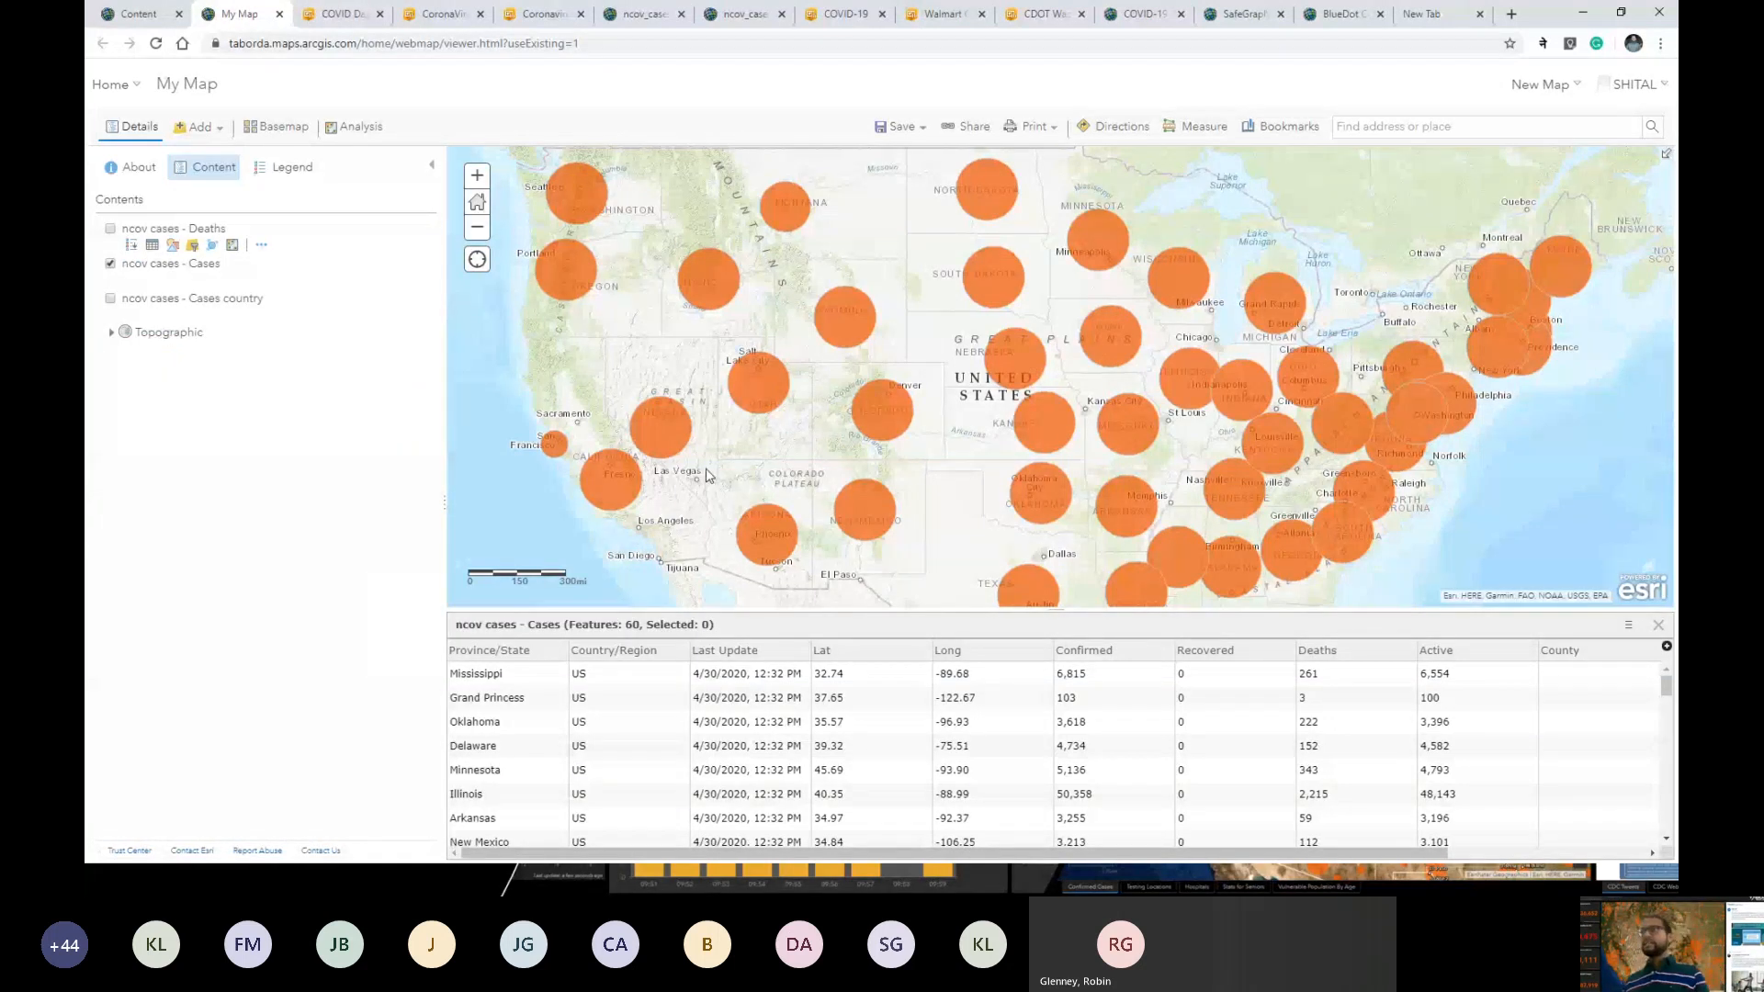
Examine the fields shown in Nebraska's map pop-up and close it.
{"action": "left_click_drag", "start_coordinate": [707, 476], "coordinate": [781, 488]}
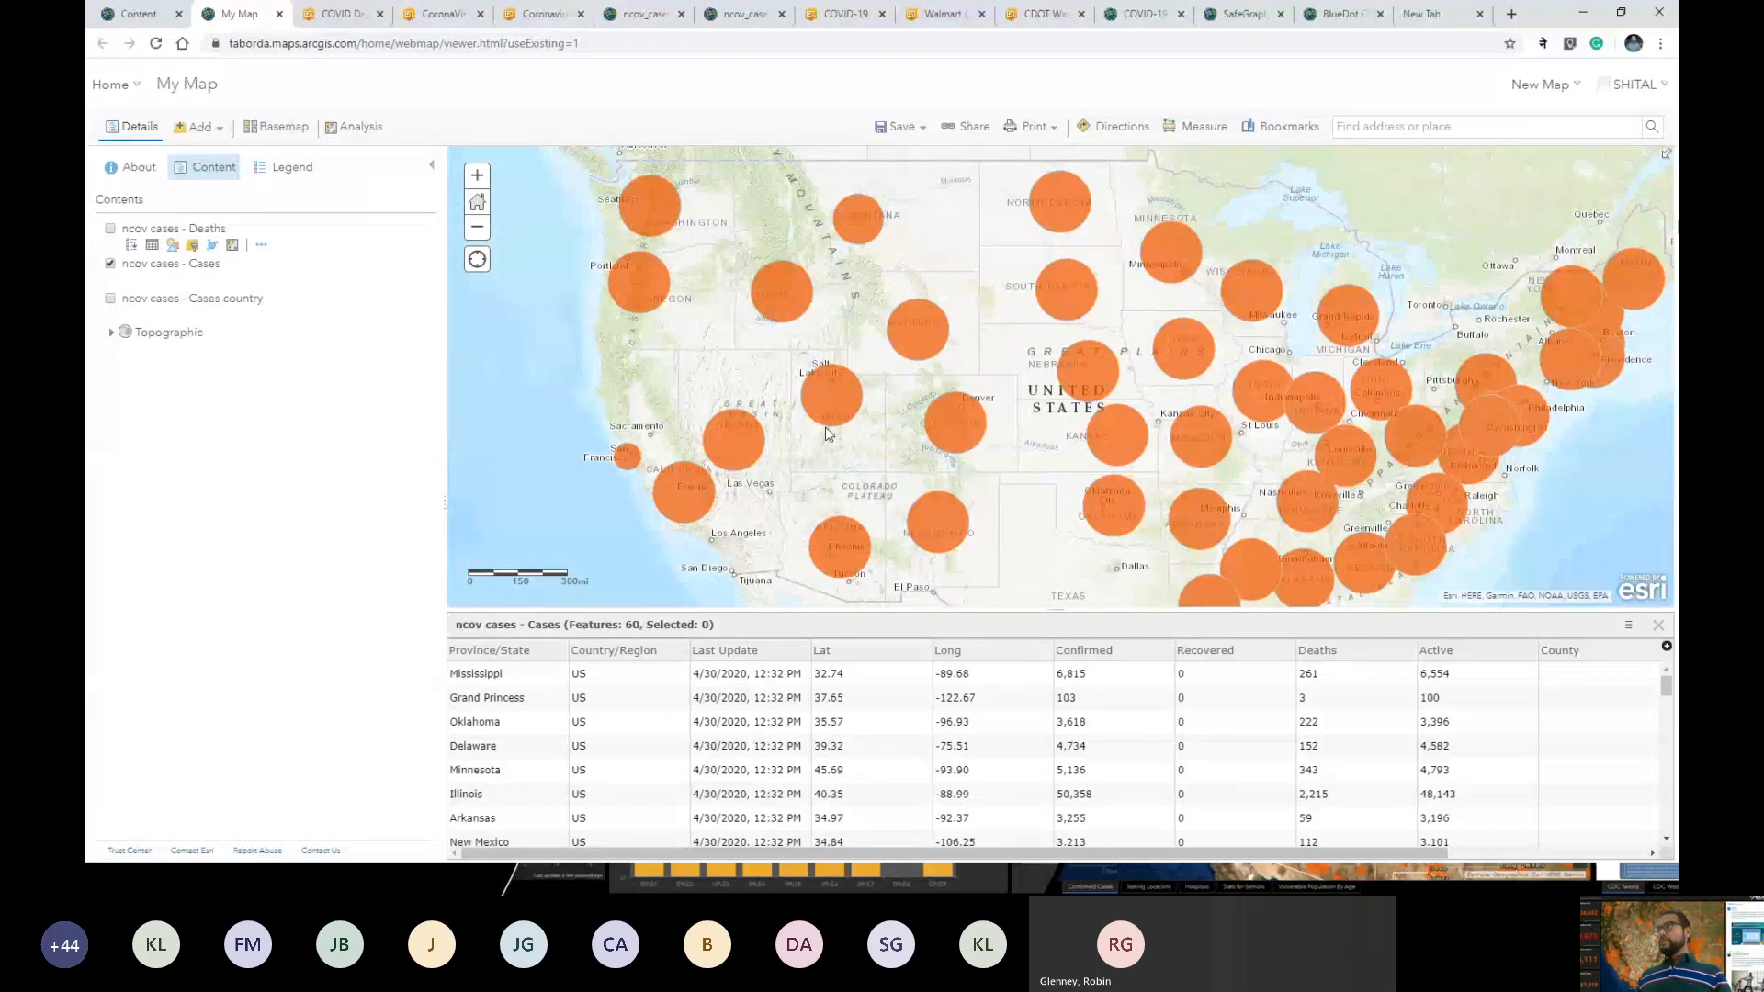
{"action": "left_click_drag", "start_coordinate": [882, 409], "coordinate": [837, 423]}
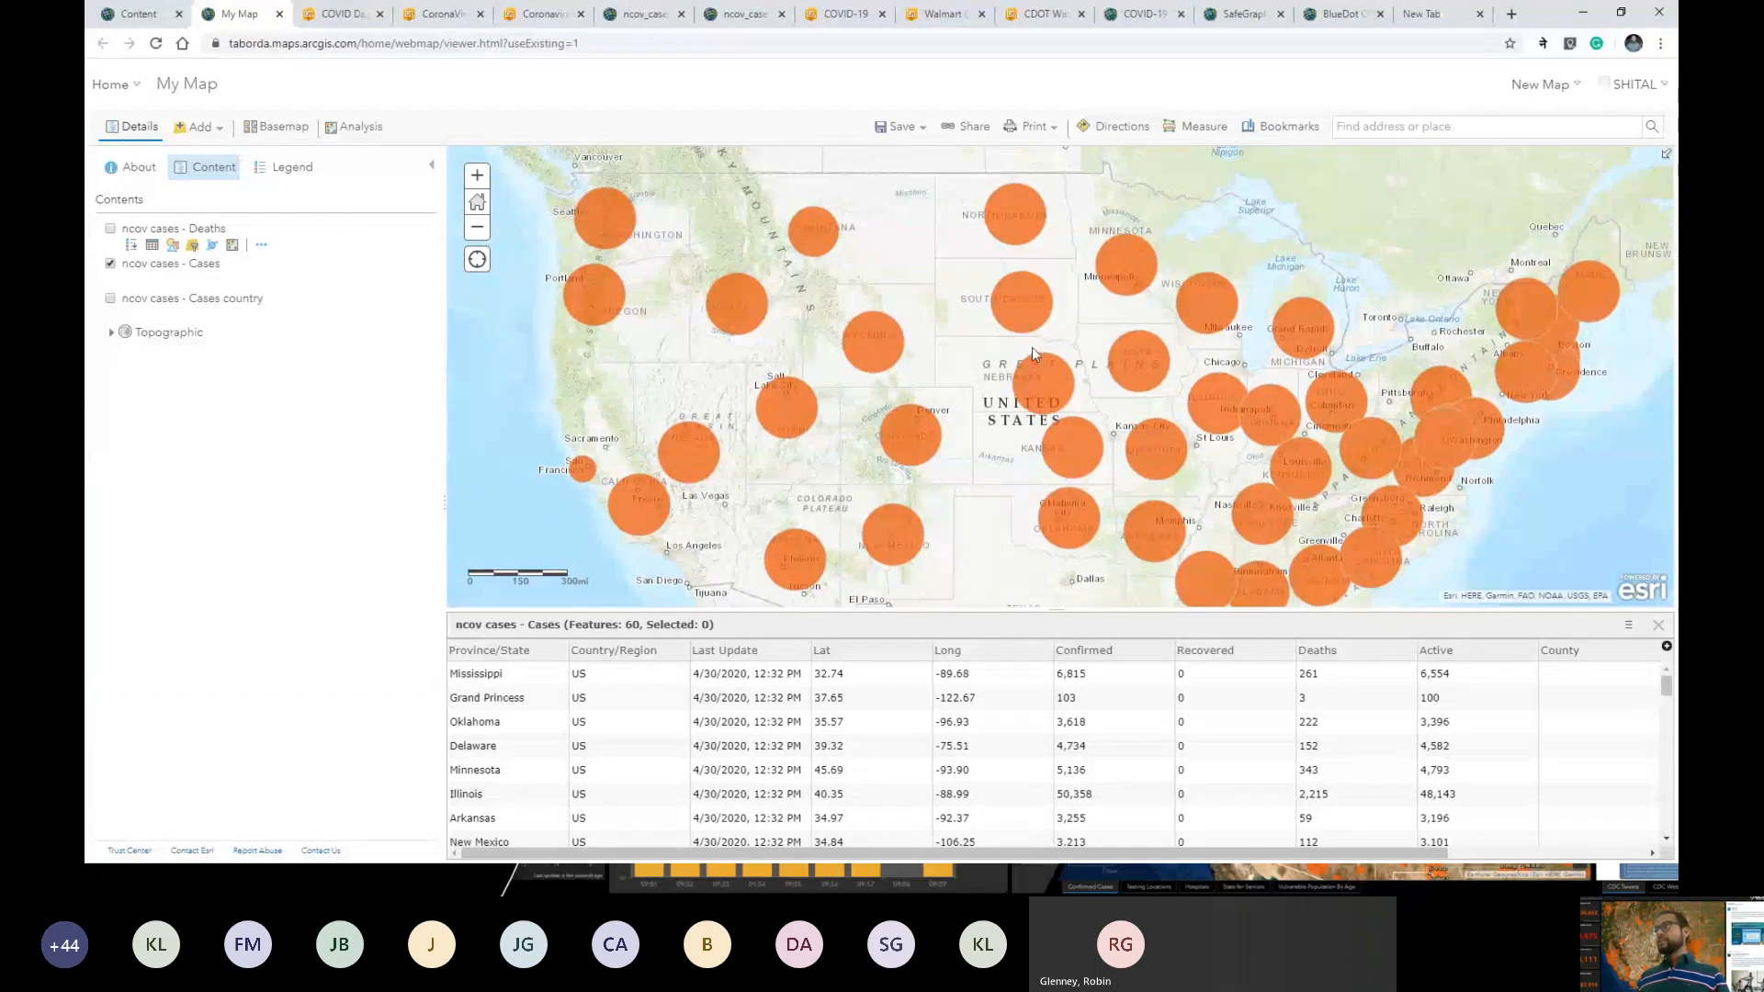
{"action": "left_click", "coordinate": [1046, 378]}
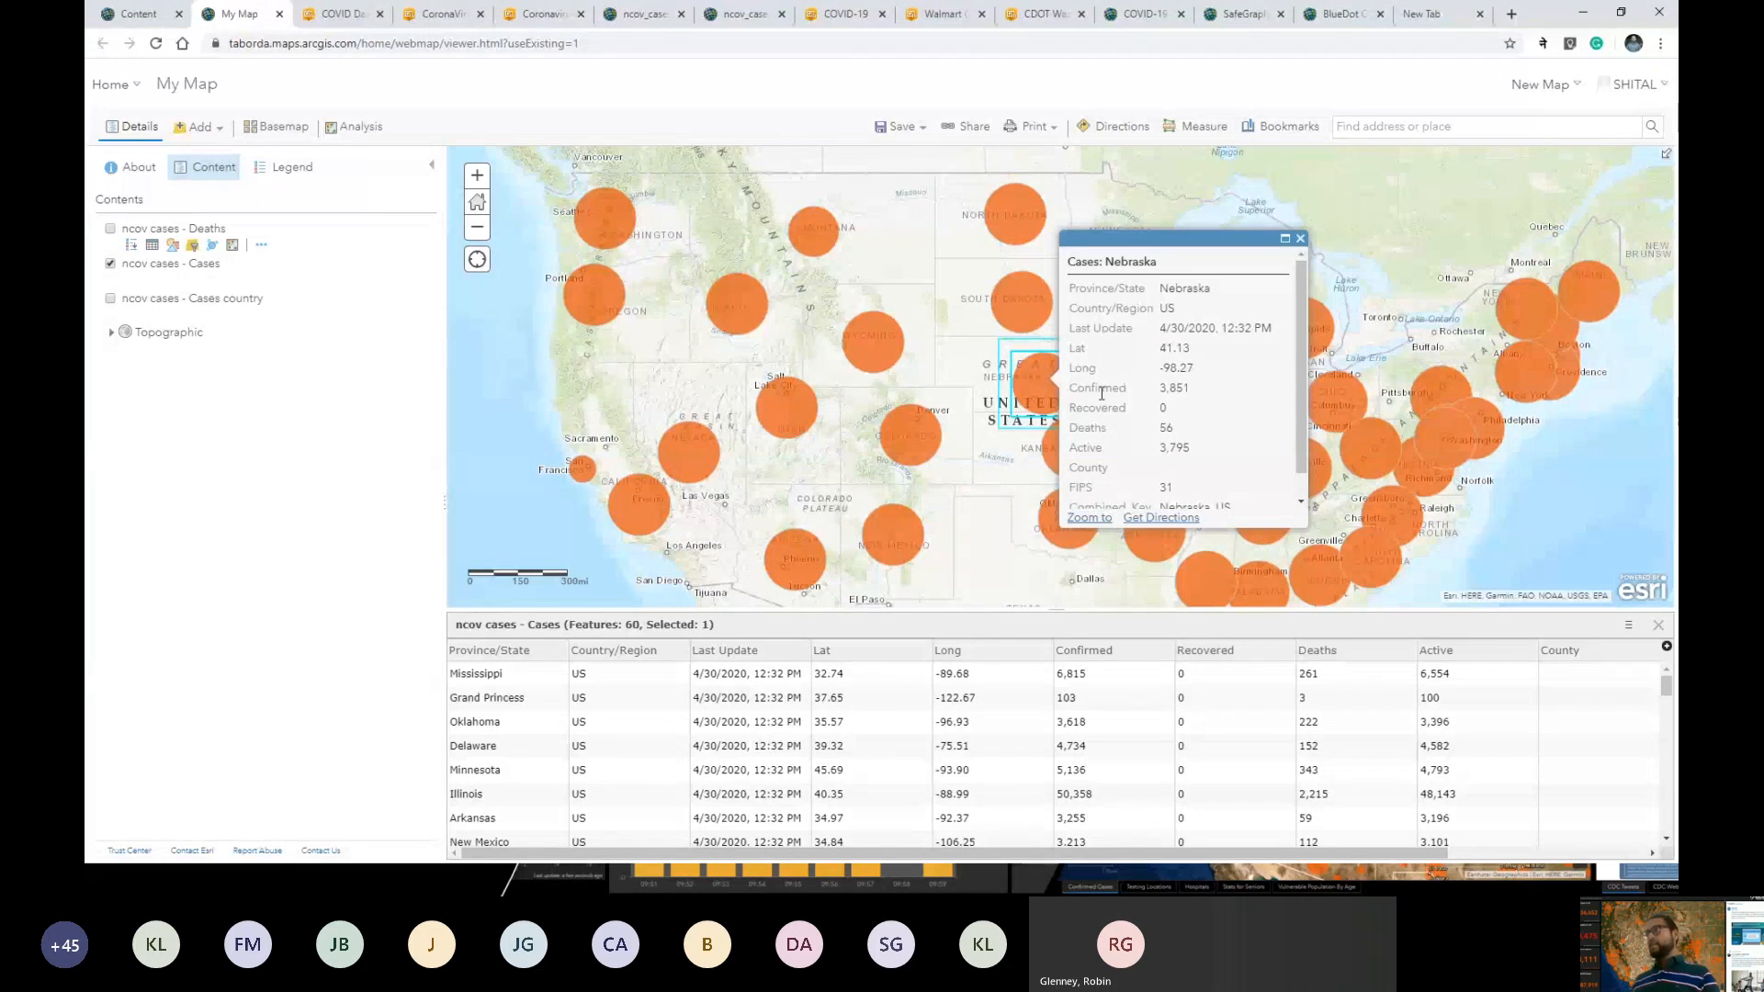
{"action": "left_click", "coordinate": [1300, 238]}
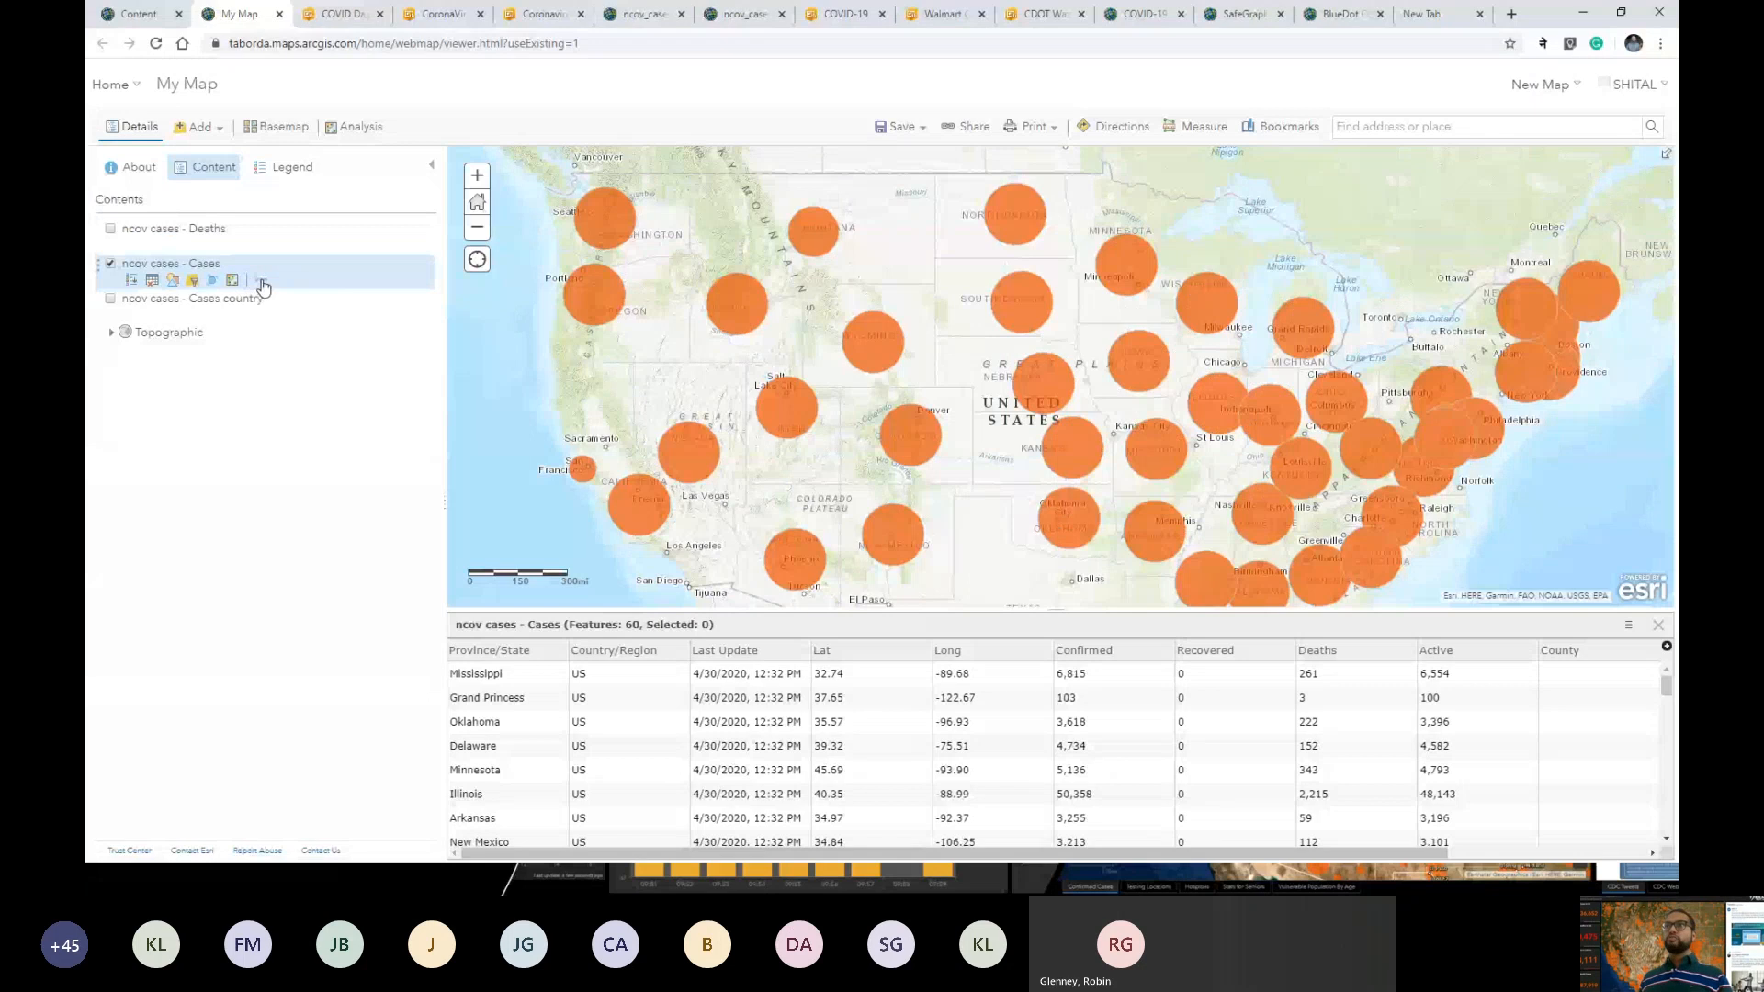
Configure the ncov cases - Cases pop-up to hide the Lat, Long, FIPS and Combined_Key fields.
{"action": "left_click", "coordinate": [261, 286]}
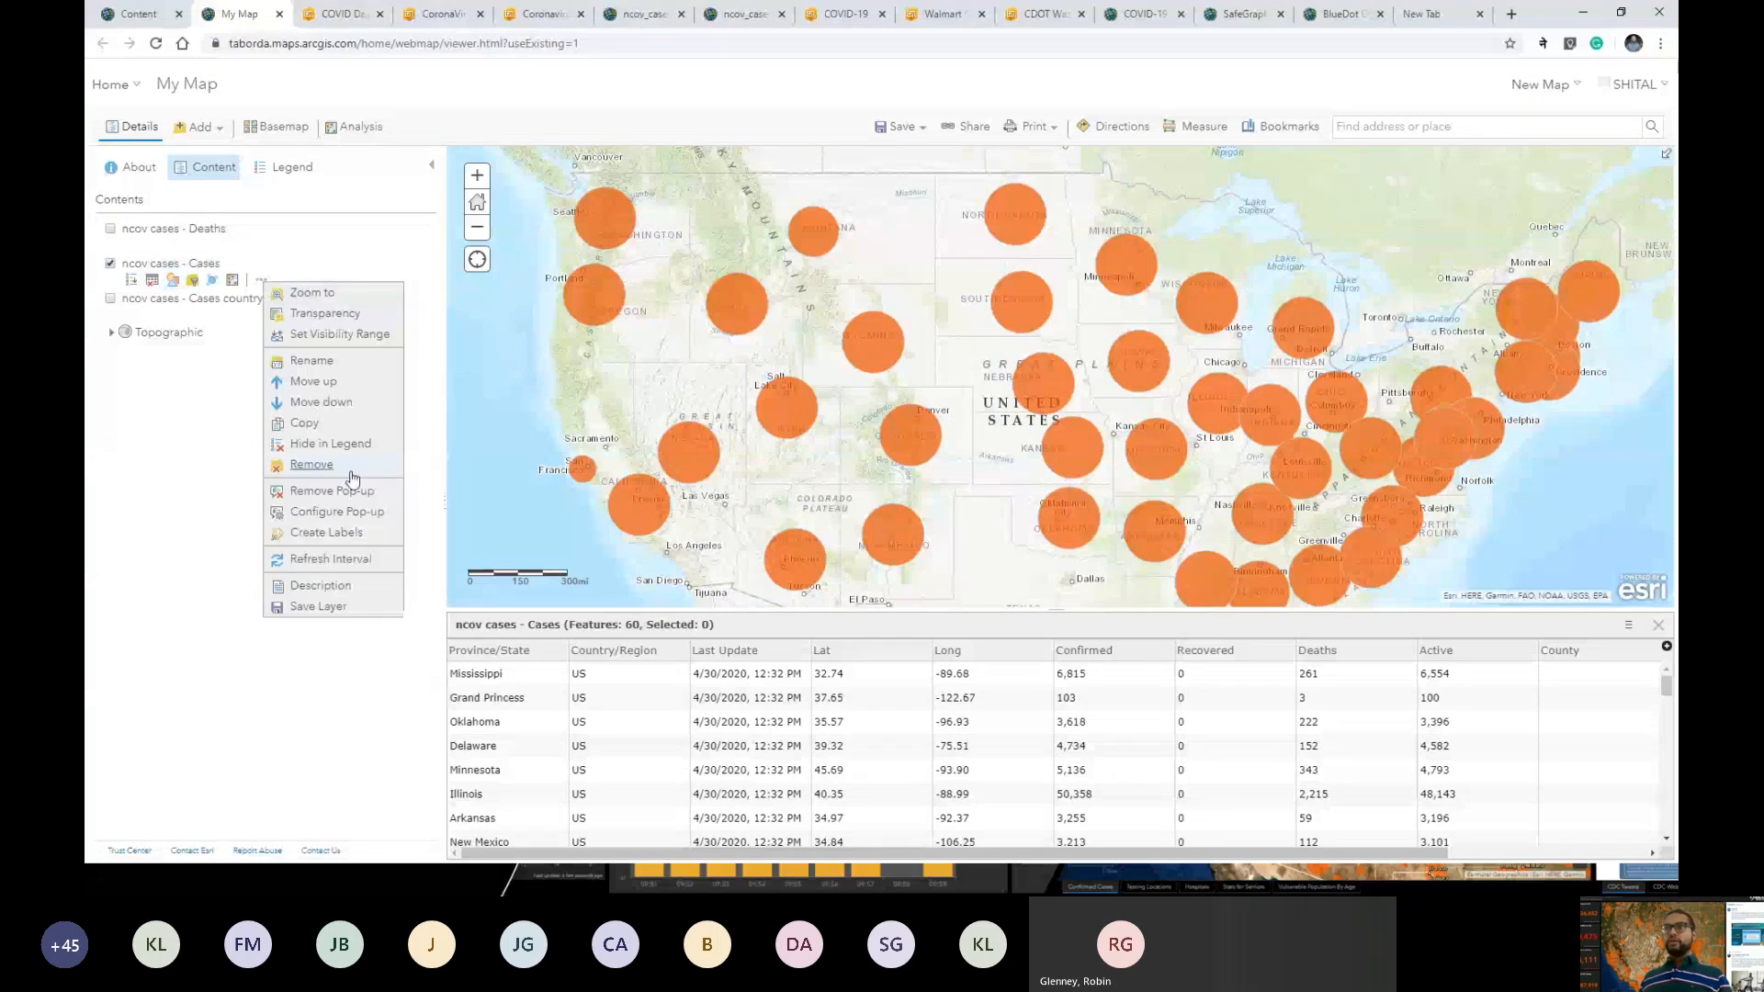
{"action": "left_click", "coordinate": [360, 522]}
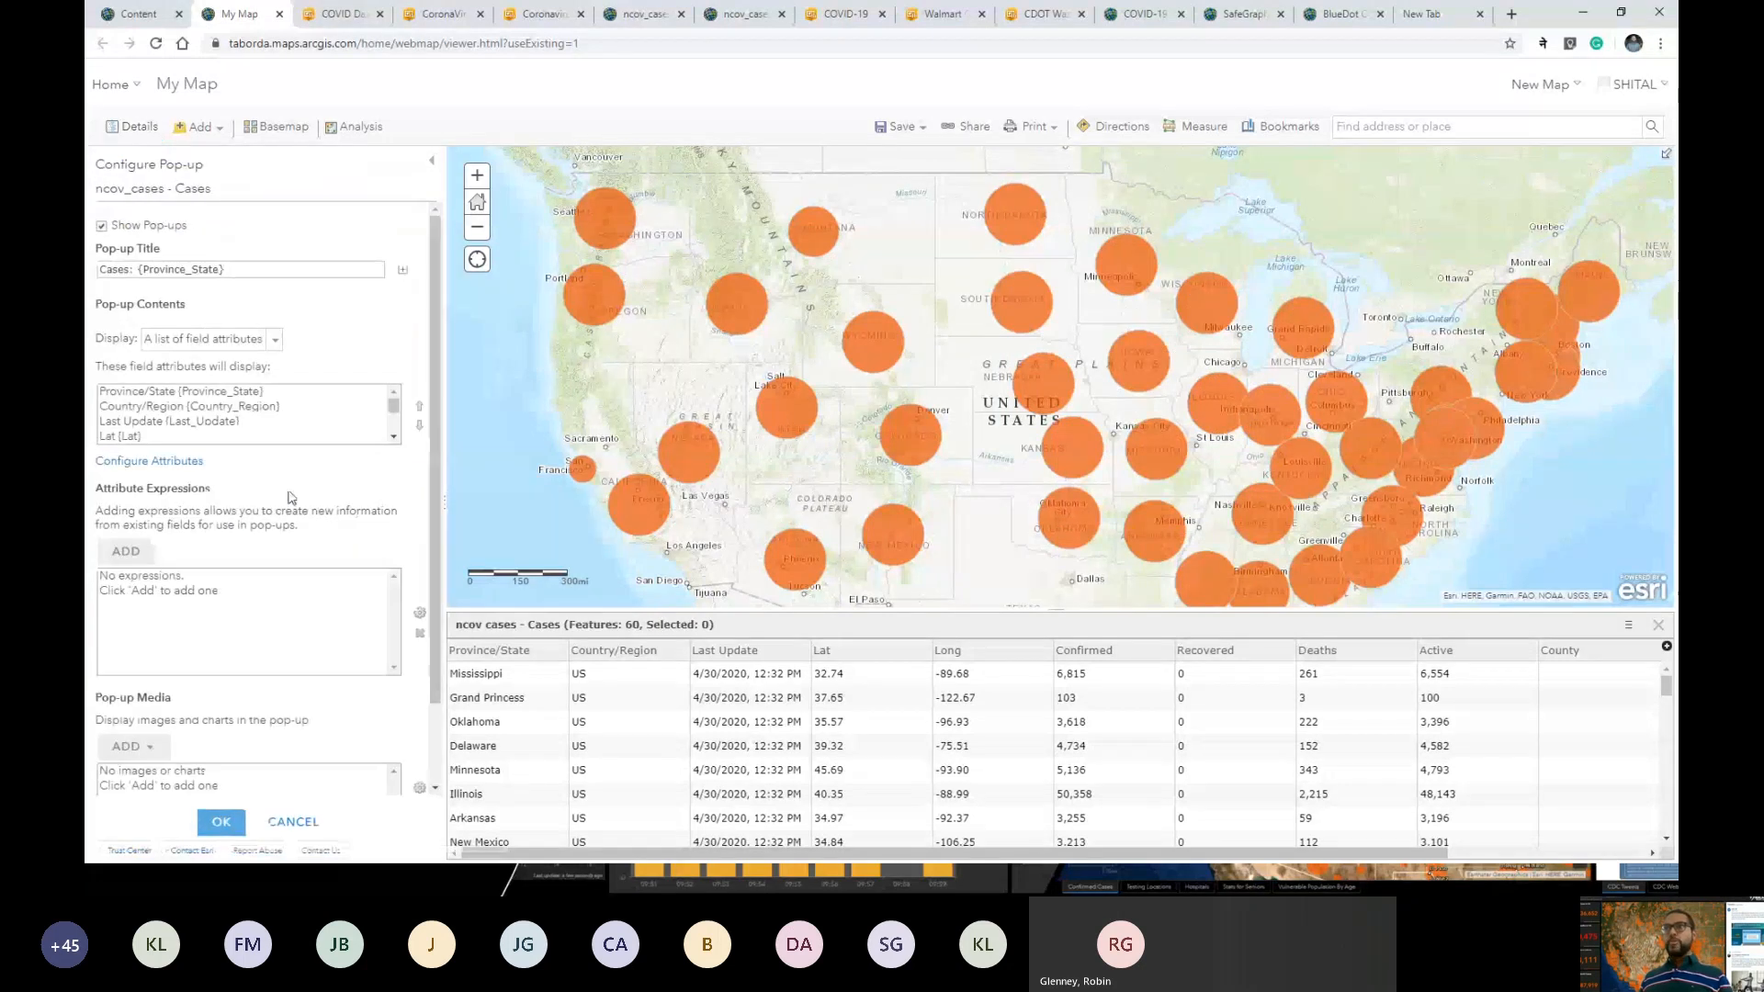
{"action": "left_click", "coordinate": [156, 463]}
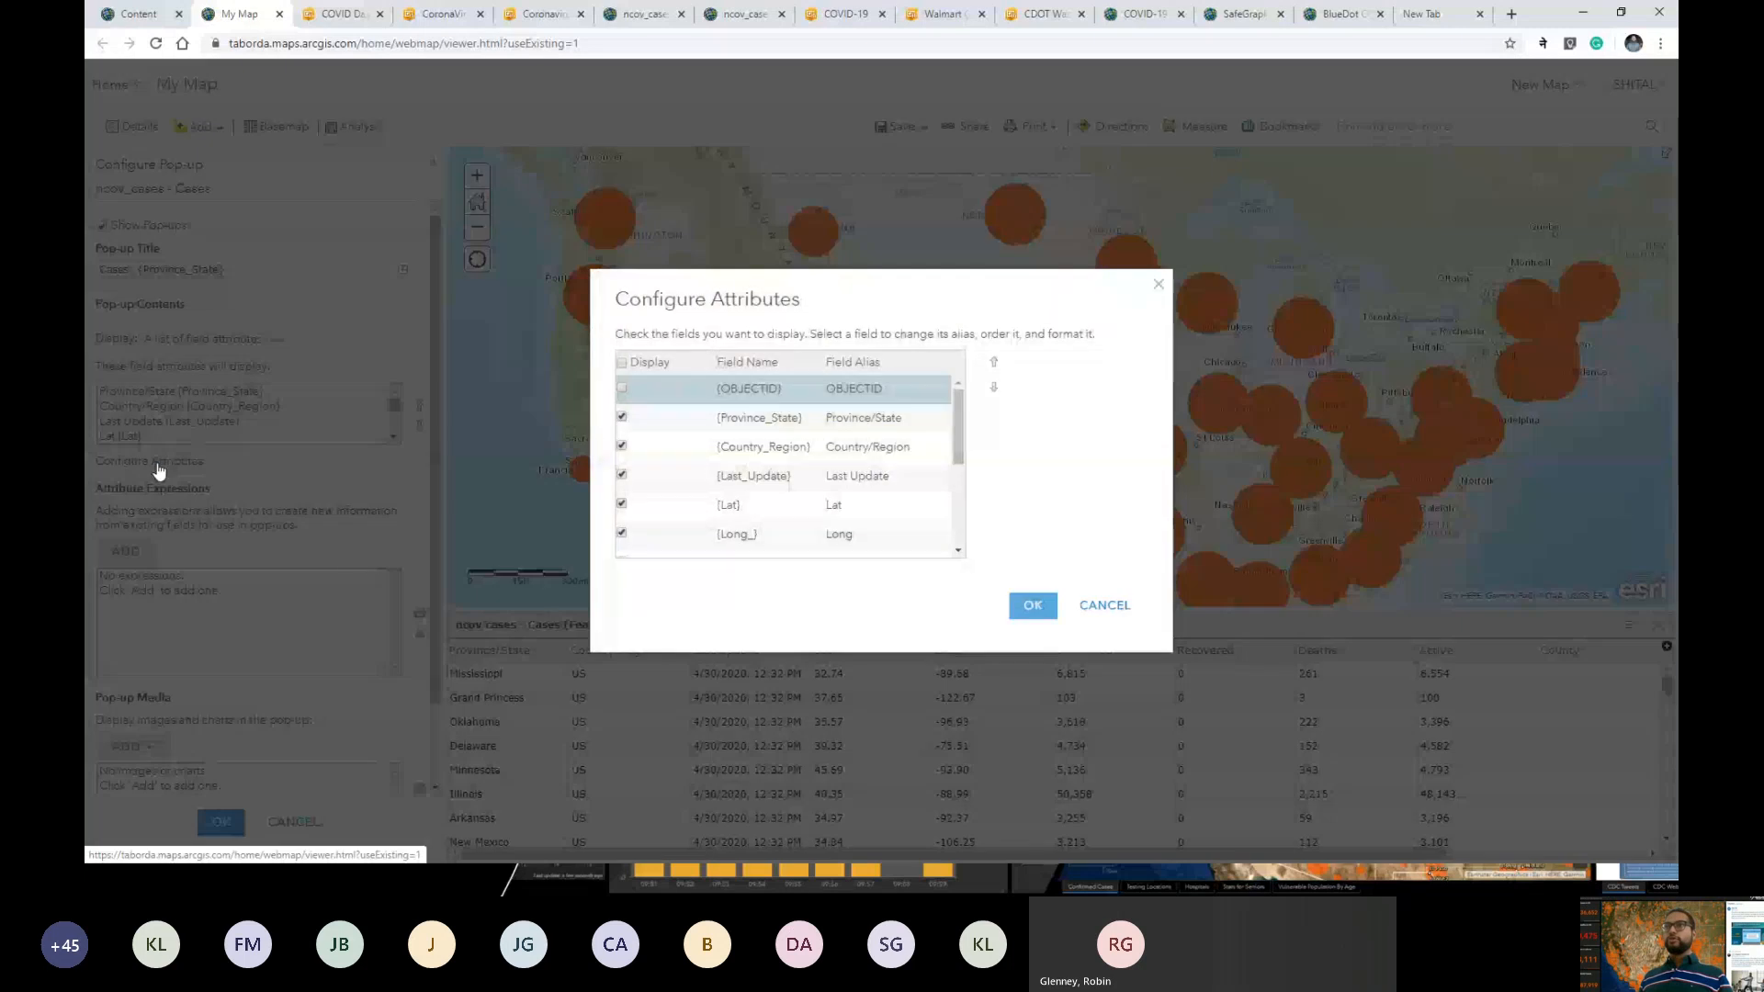
{"action": "left_click", "coordinate": [621, 504]}
{"action": "scroll", "coordinate": [701, 491], "scroll_direction": "down", "scroll_amount": 5}
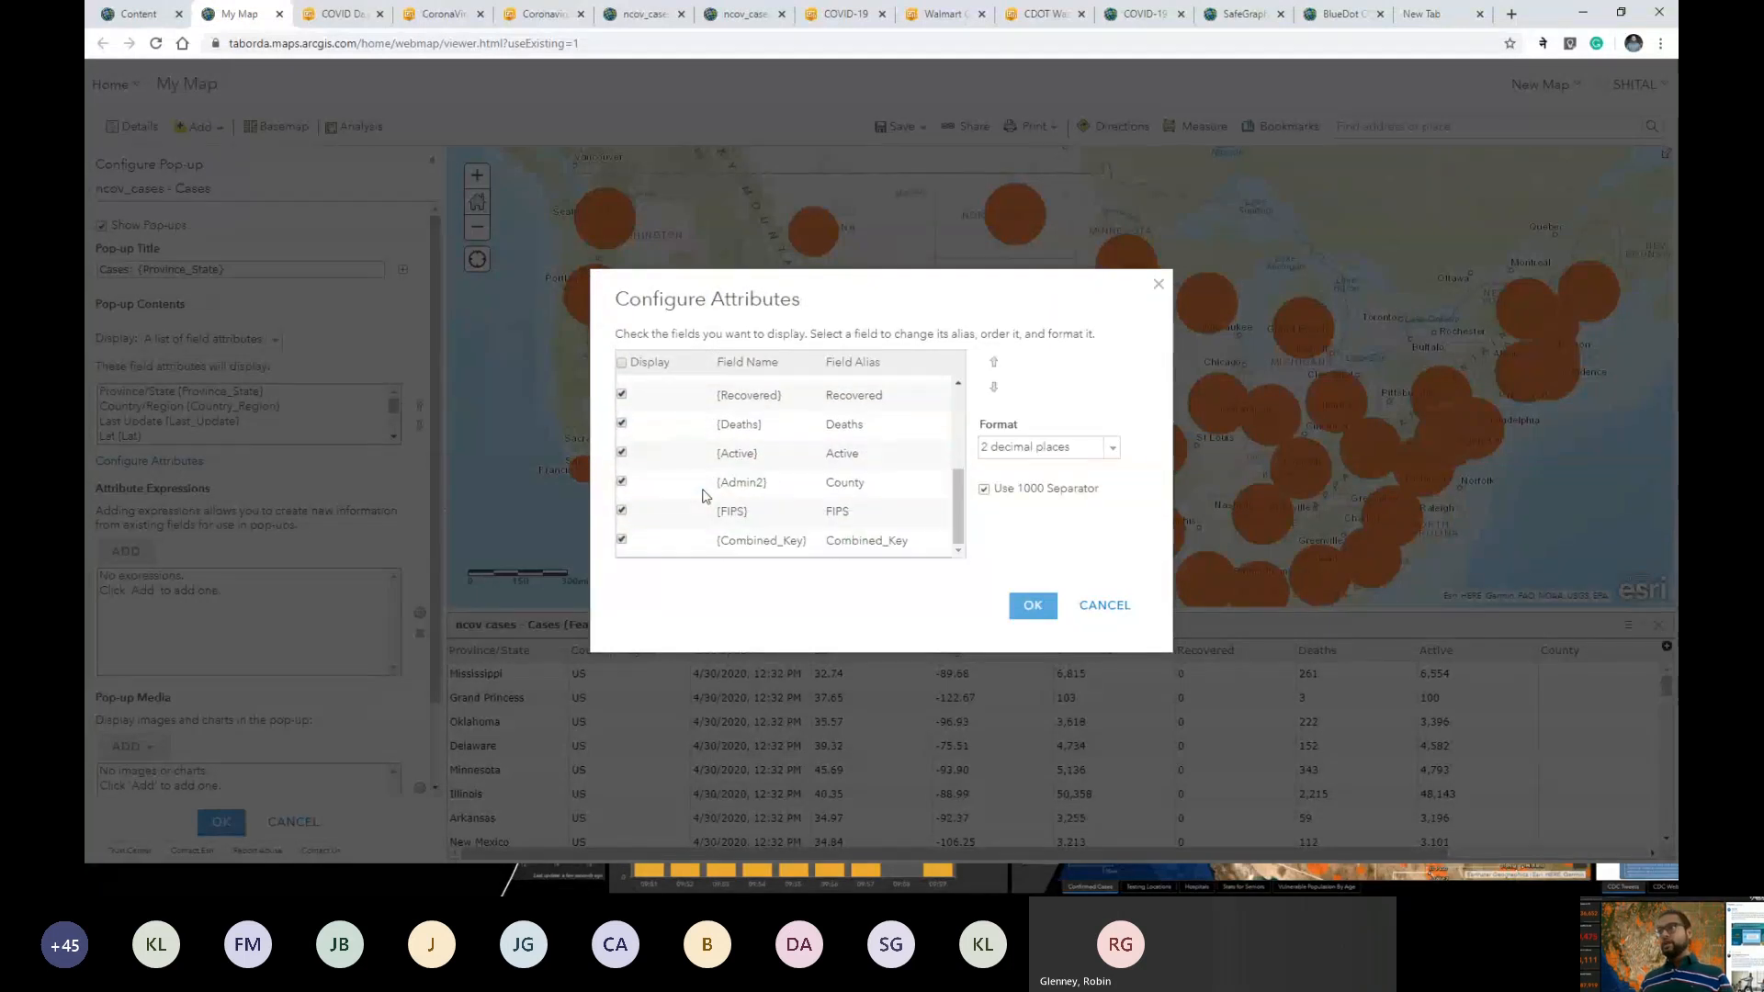
{"action": "left_click", "coordinate": [622, 511]}
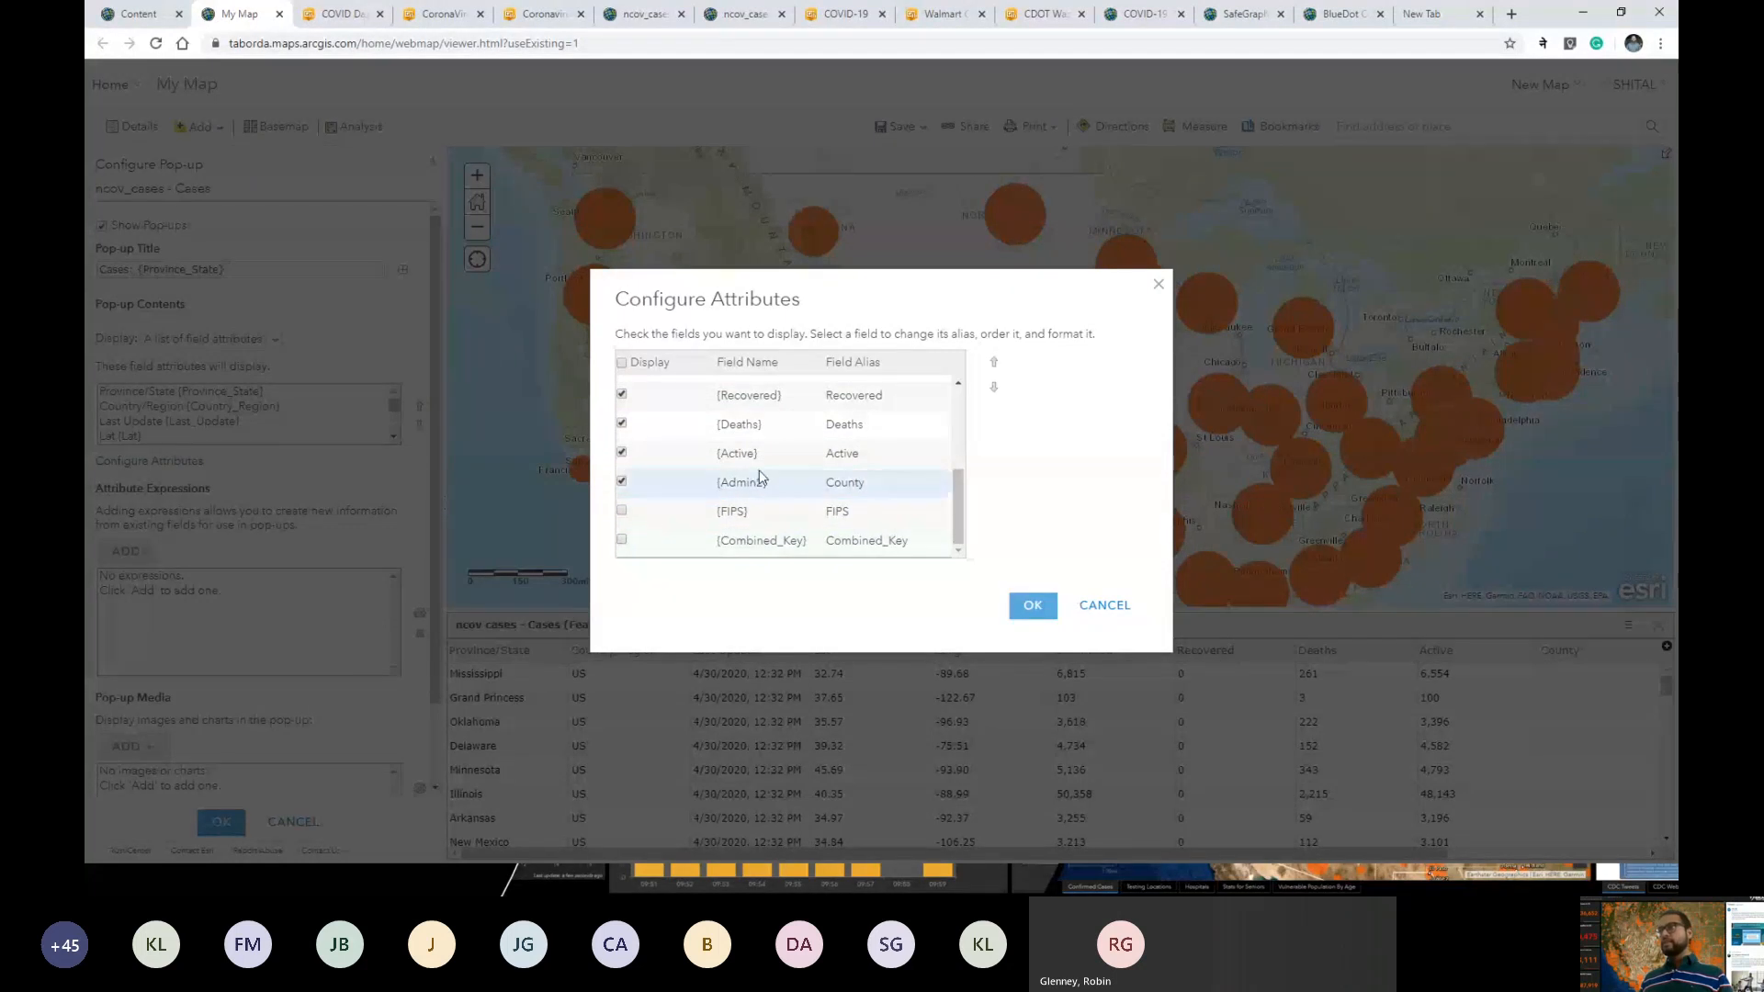
{"action": "left_click", "coordinate": [1031, 604]}
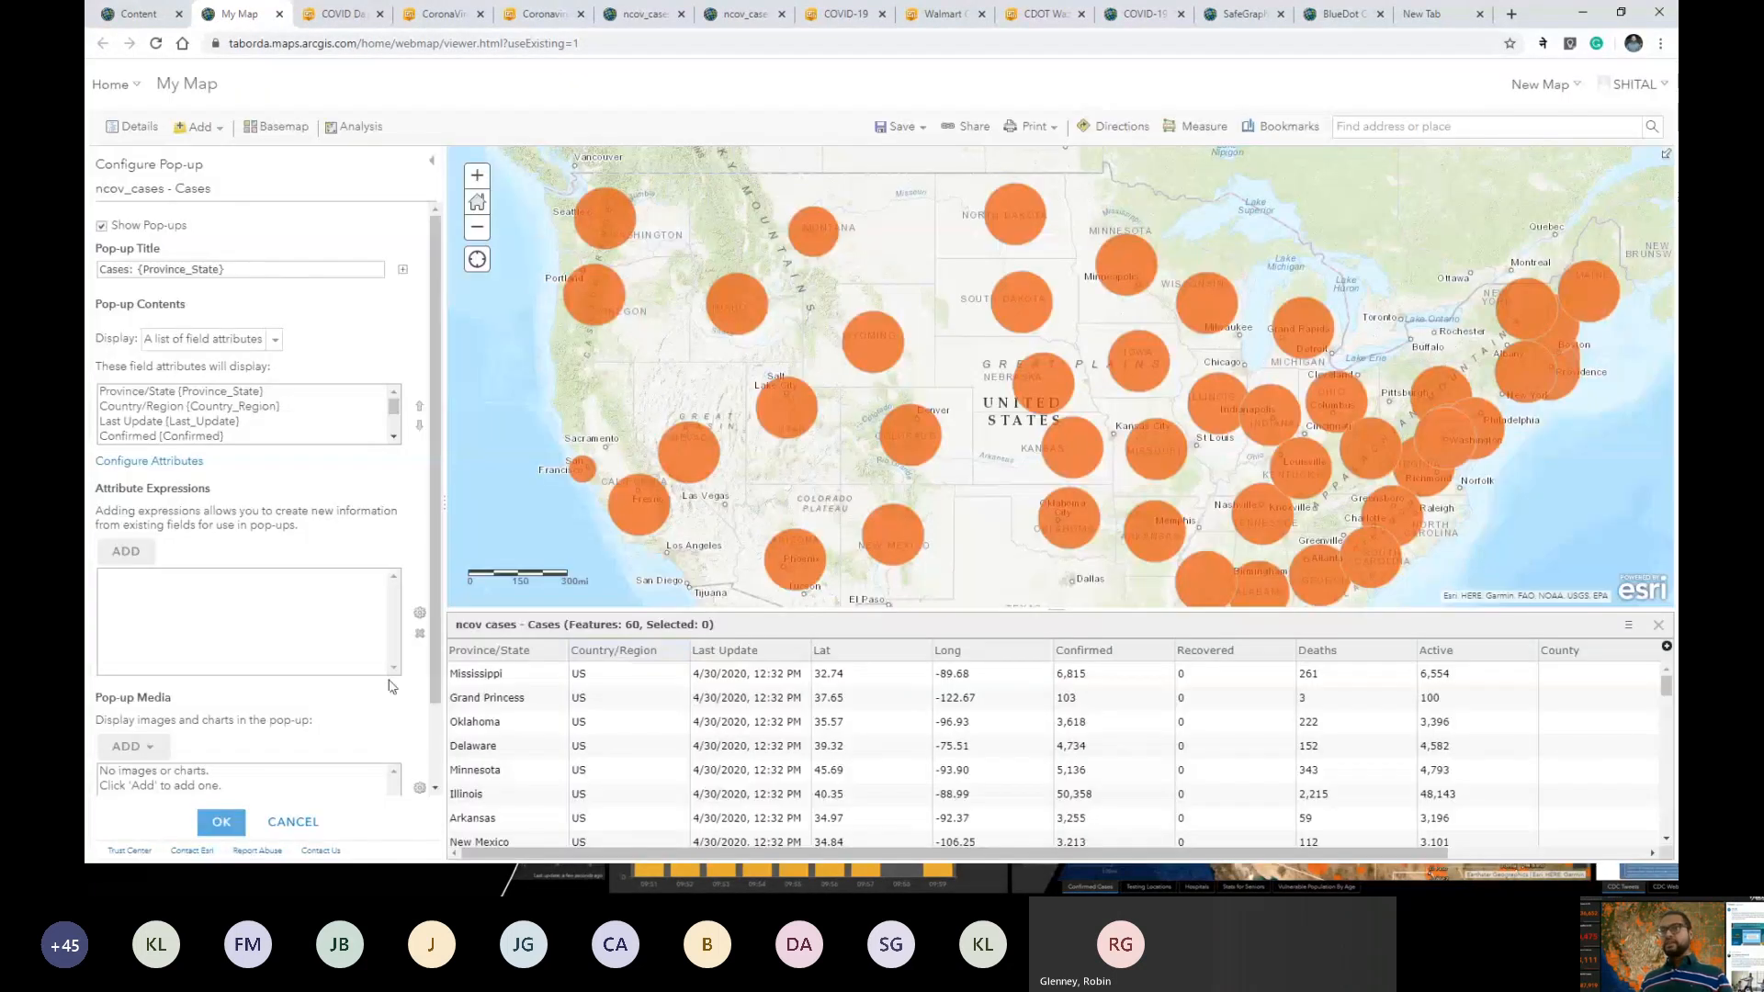
{"action": "left_click", "coordinate": [220, 822]}
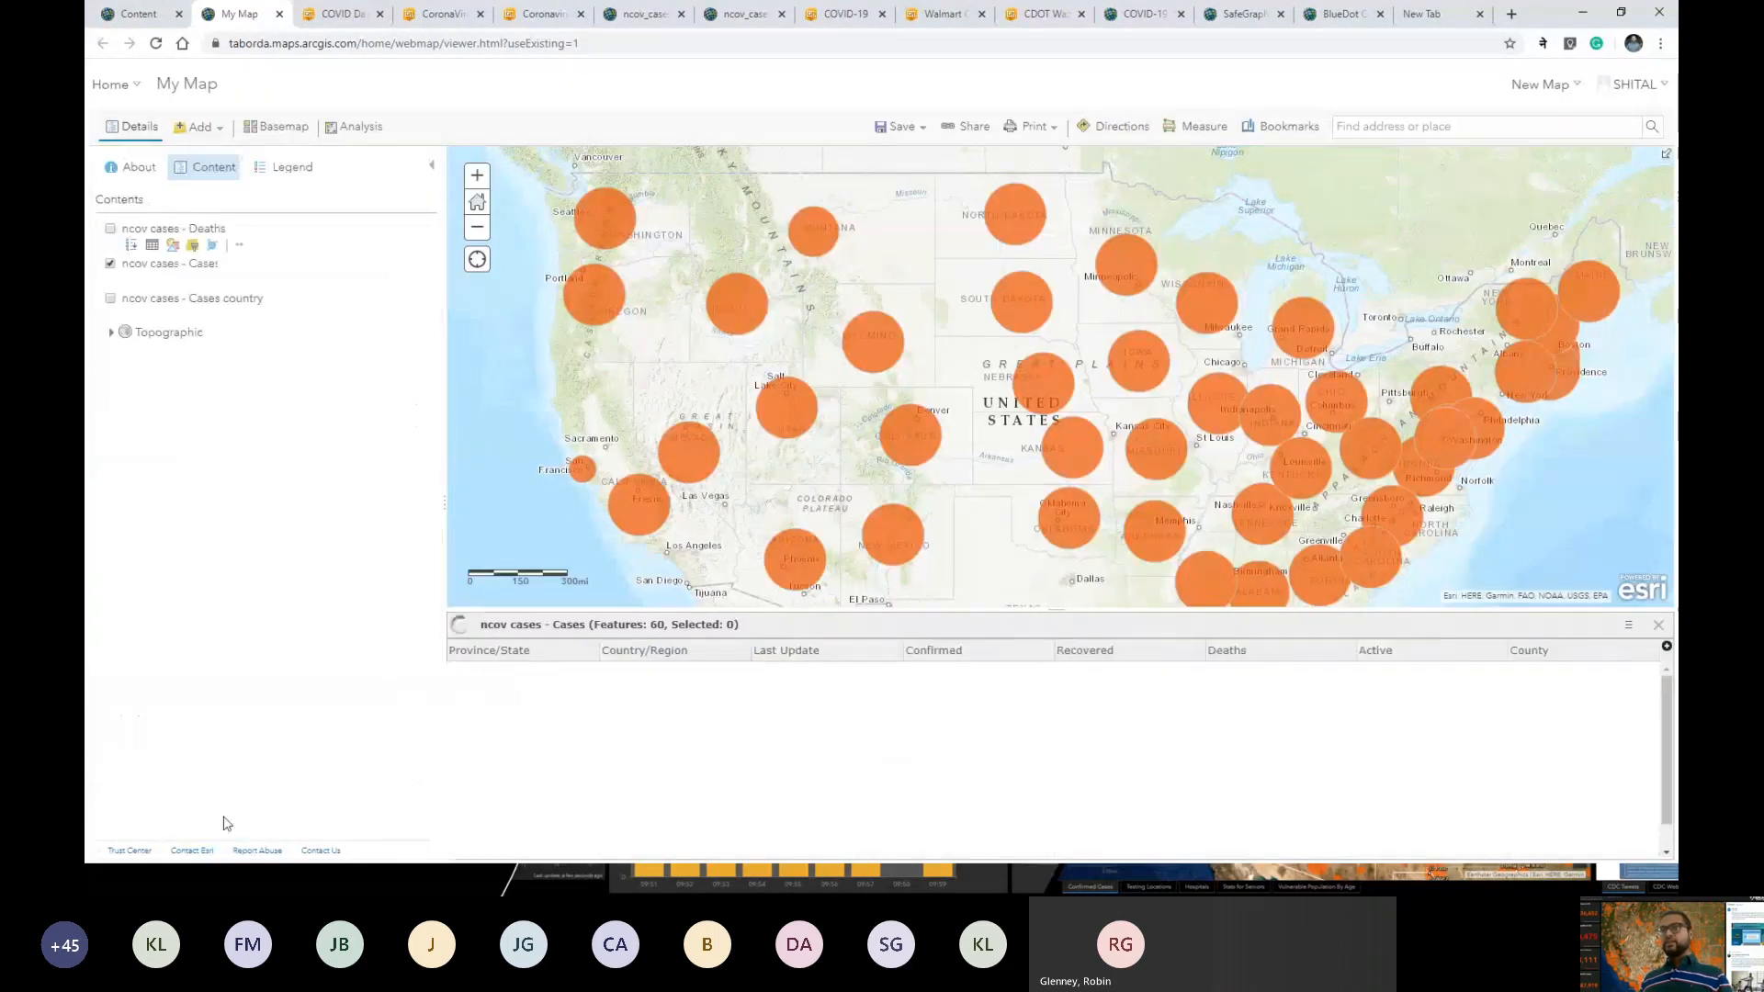
Check the reconfigured pop-up on Utah's case symbol and close it.
{"action": "left_click", "coordinate": [792, 407]}
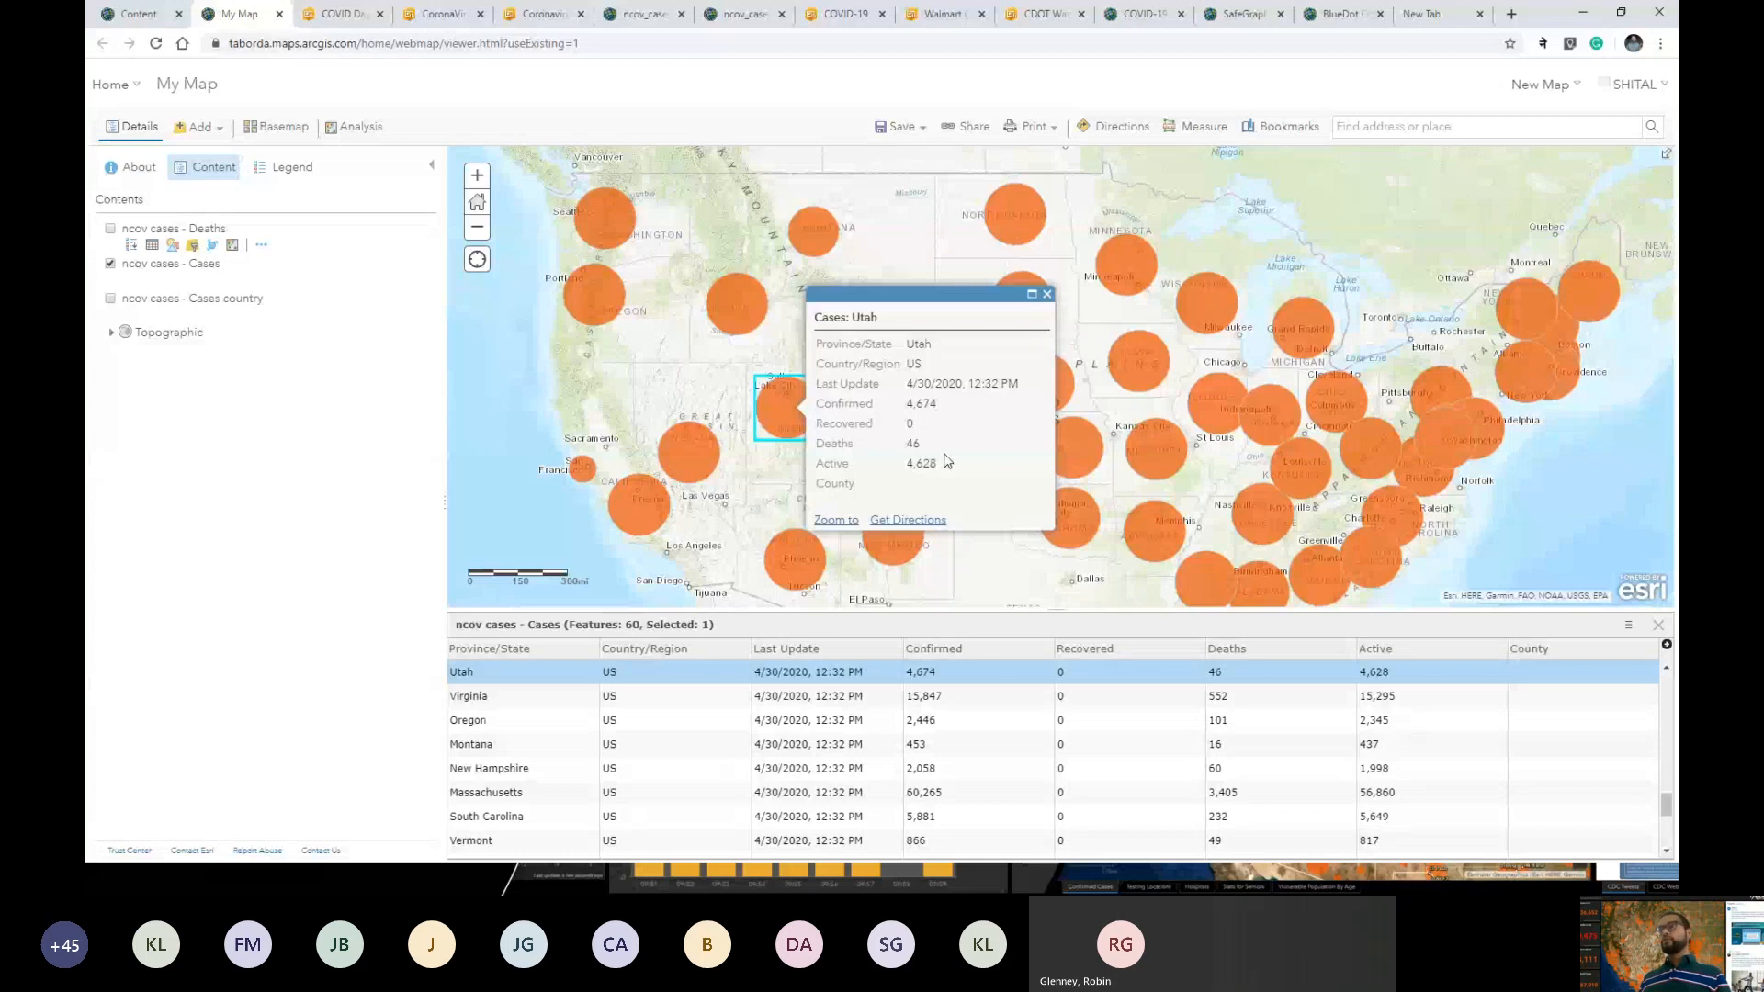
{"action": "left_click", "coordinate": [1048, 295]}
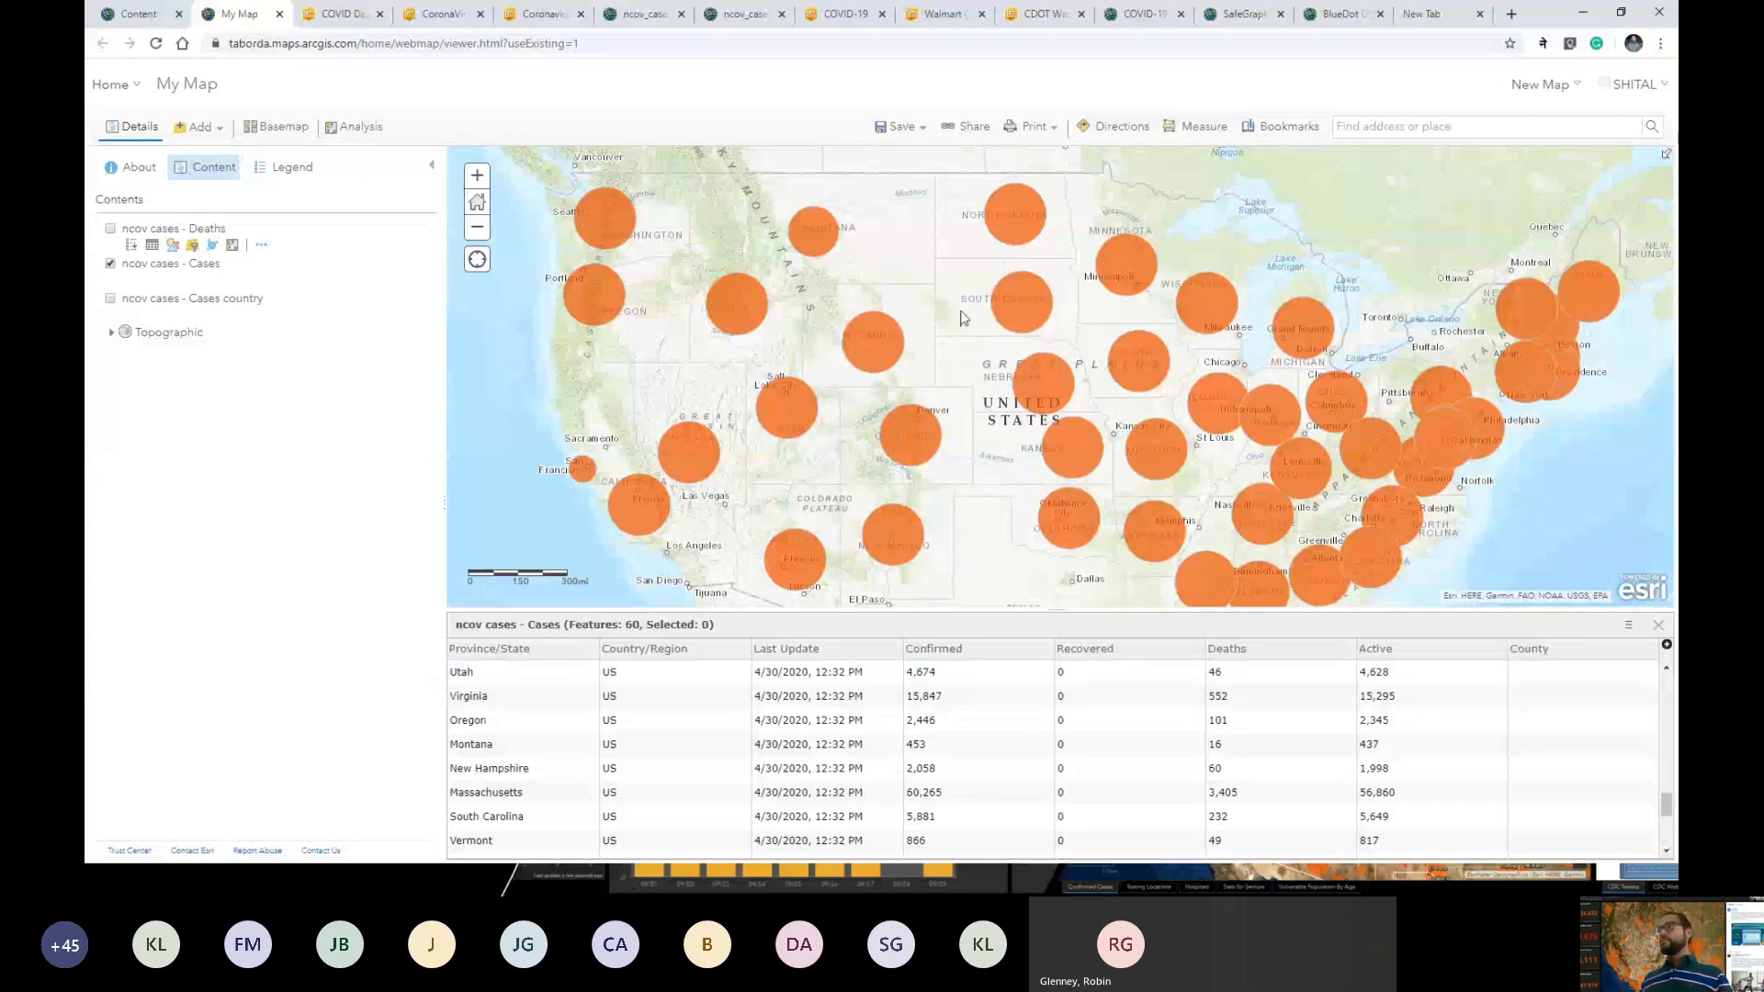
{"action": "left_click_drag", "start_coordinate": [966, 312], "coordinate": [981, 292]}
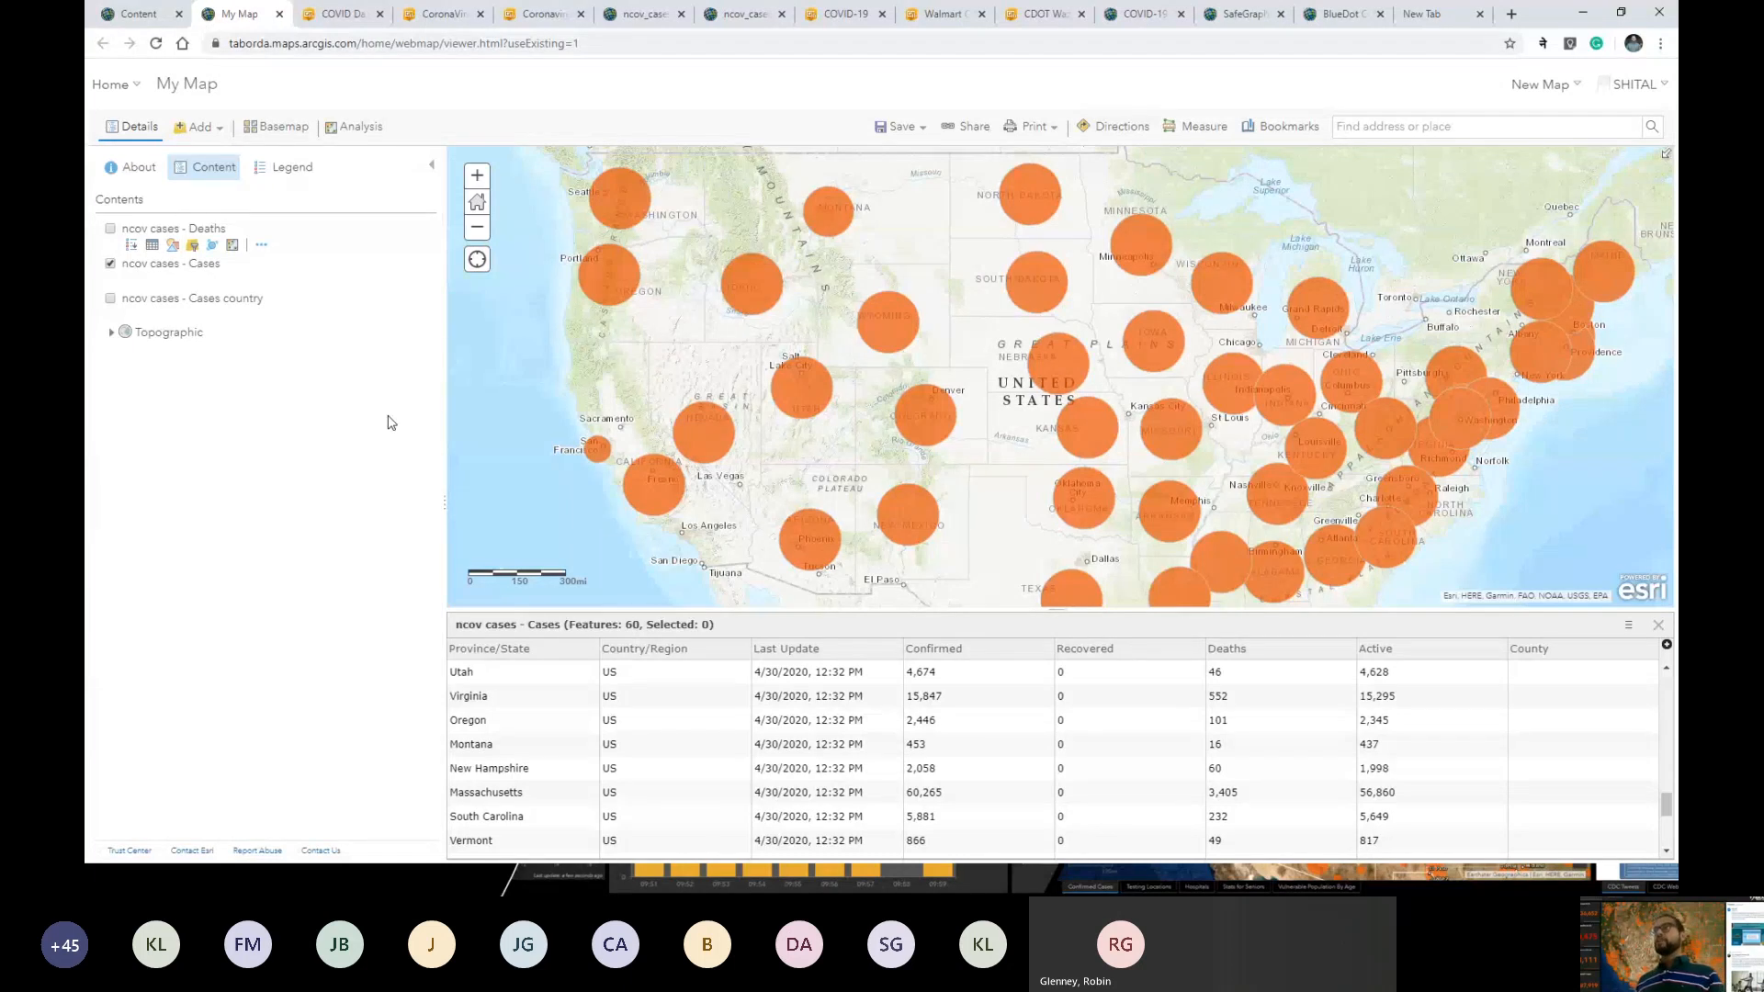
Switch to the Johns Hopkins COVID-19 dashboard, restore its full layout from the enlarged text element, and view the Americas on its map.
{"action": "left_click", "coordinate": [544, 17]}
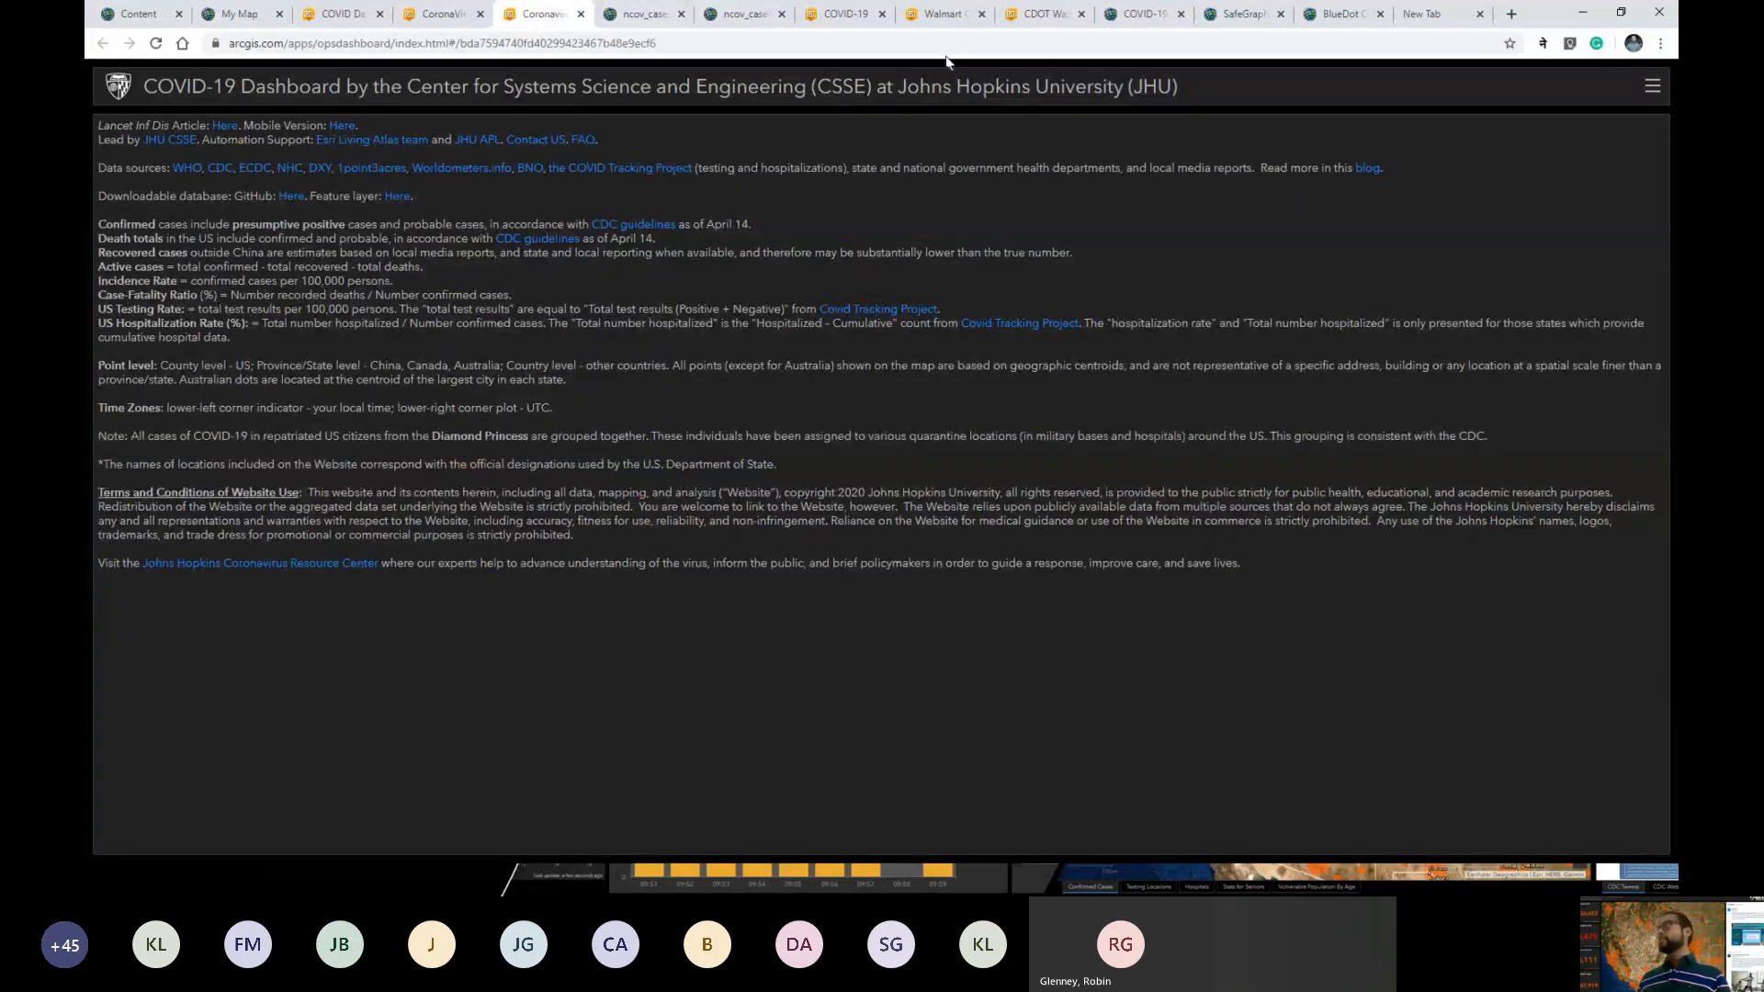
{"action": "left_click", "coordinate": [1660, 117]}
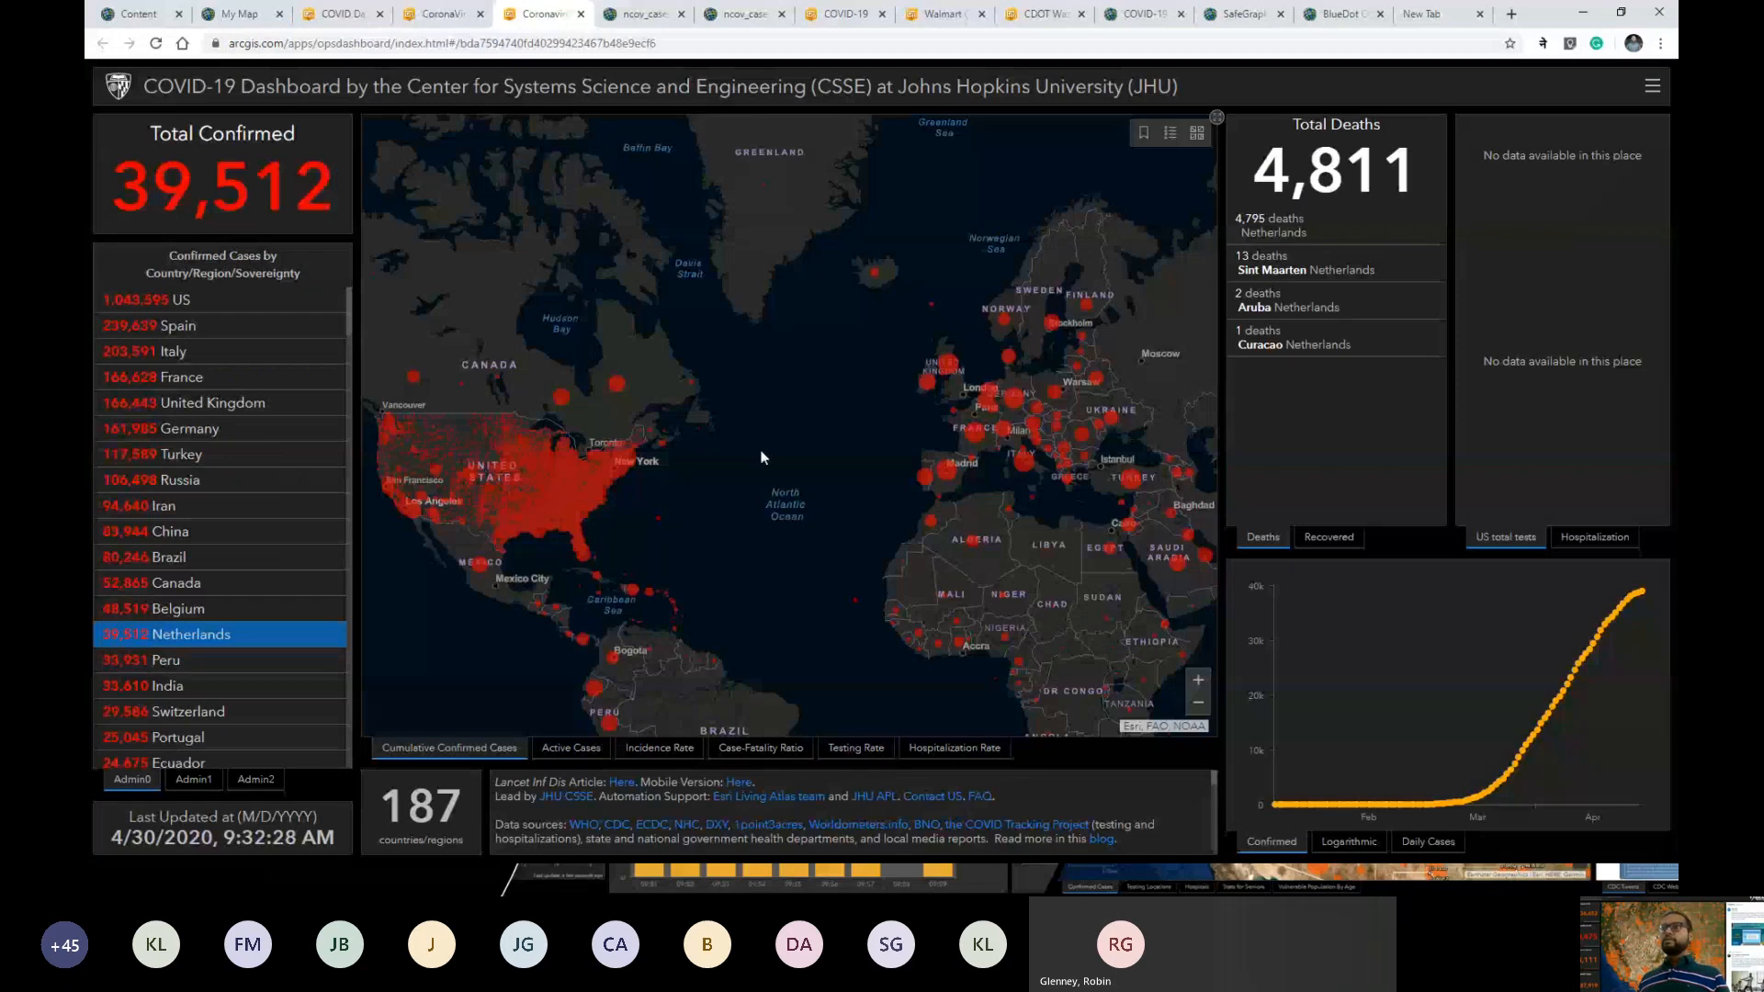
{"action": "left_click_drag", "start_coordinate": [643, 505], "coordinate": [769, 409]}
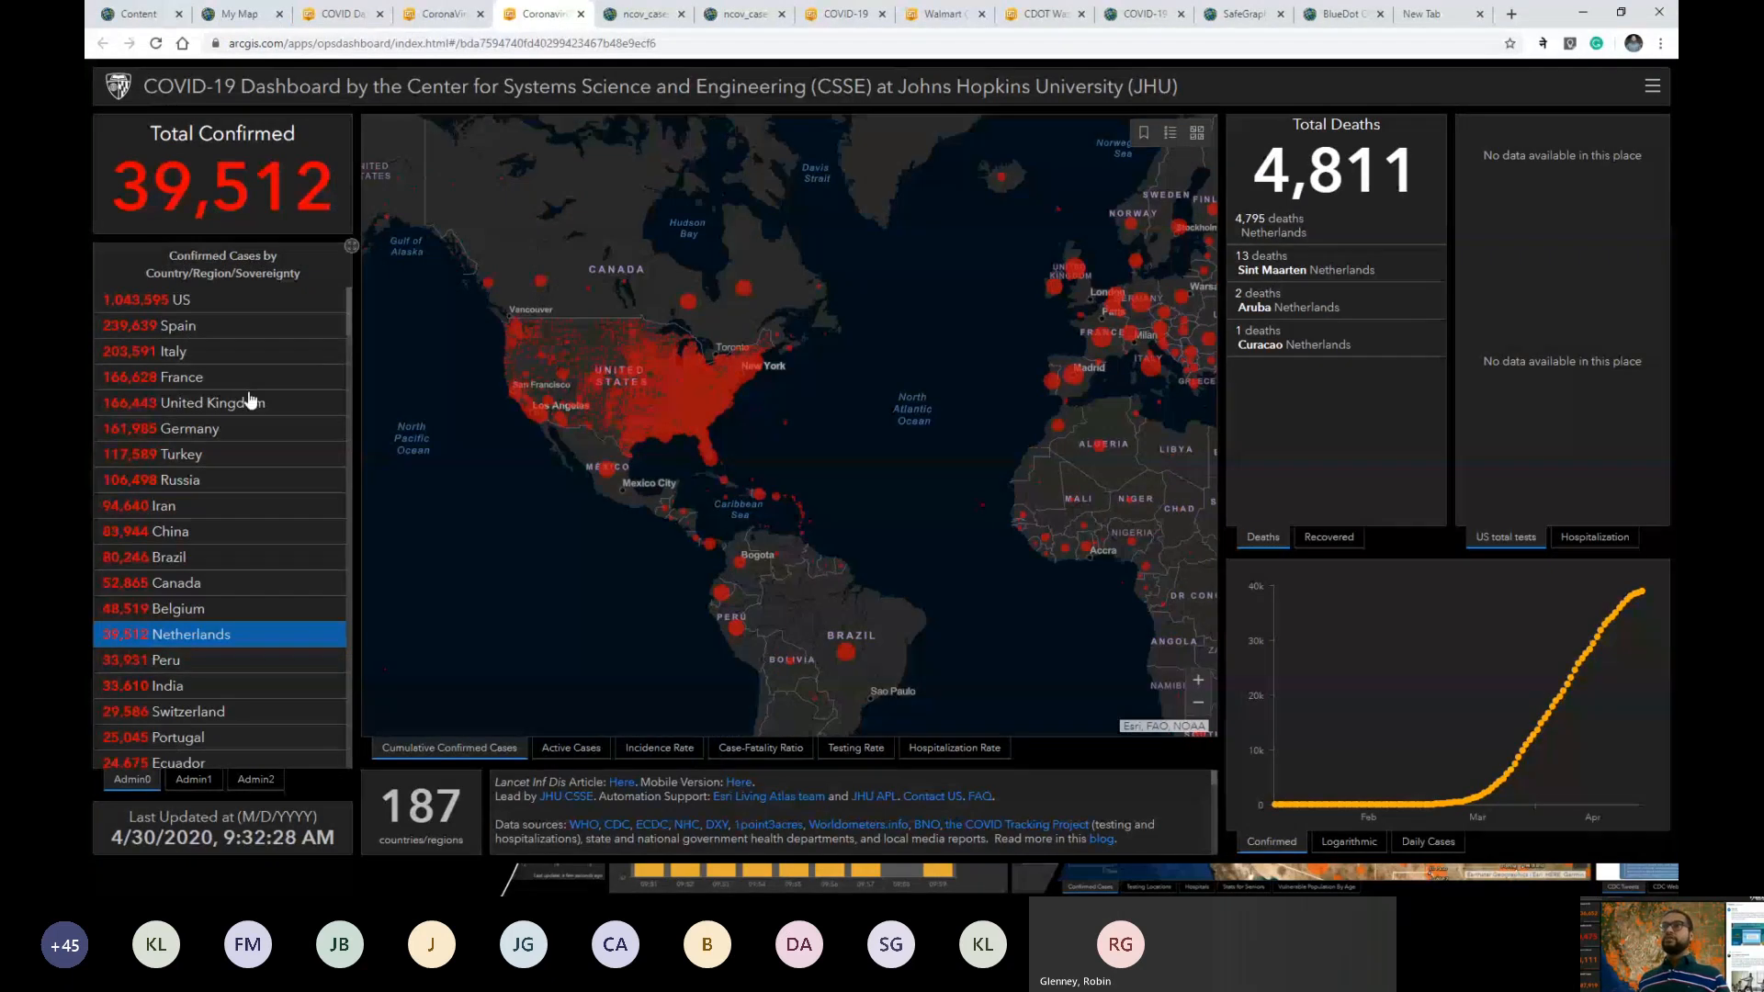
Filter the Johns Hopkins dashboard by US and view the United States on its map.
{"action": "left_click", "coordinate": [172, 308]}
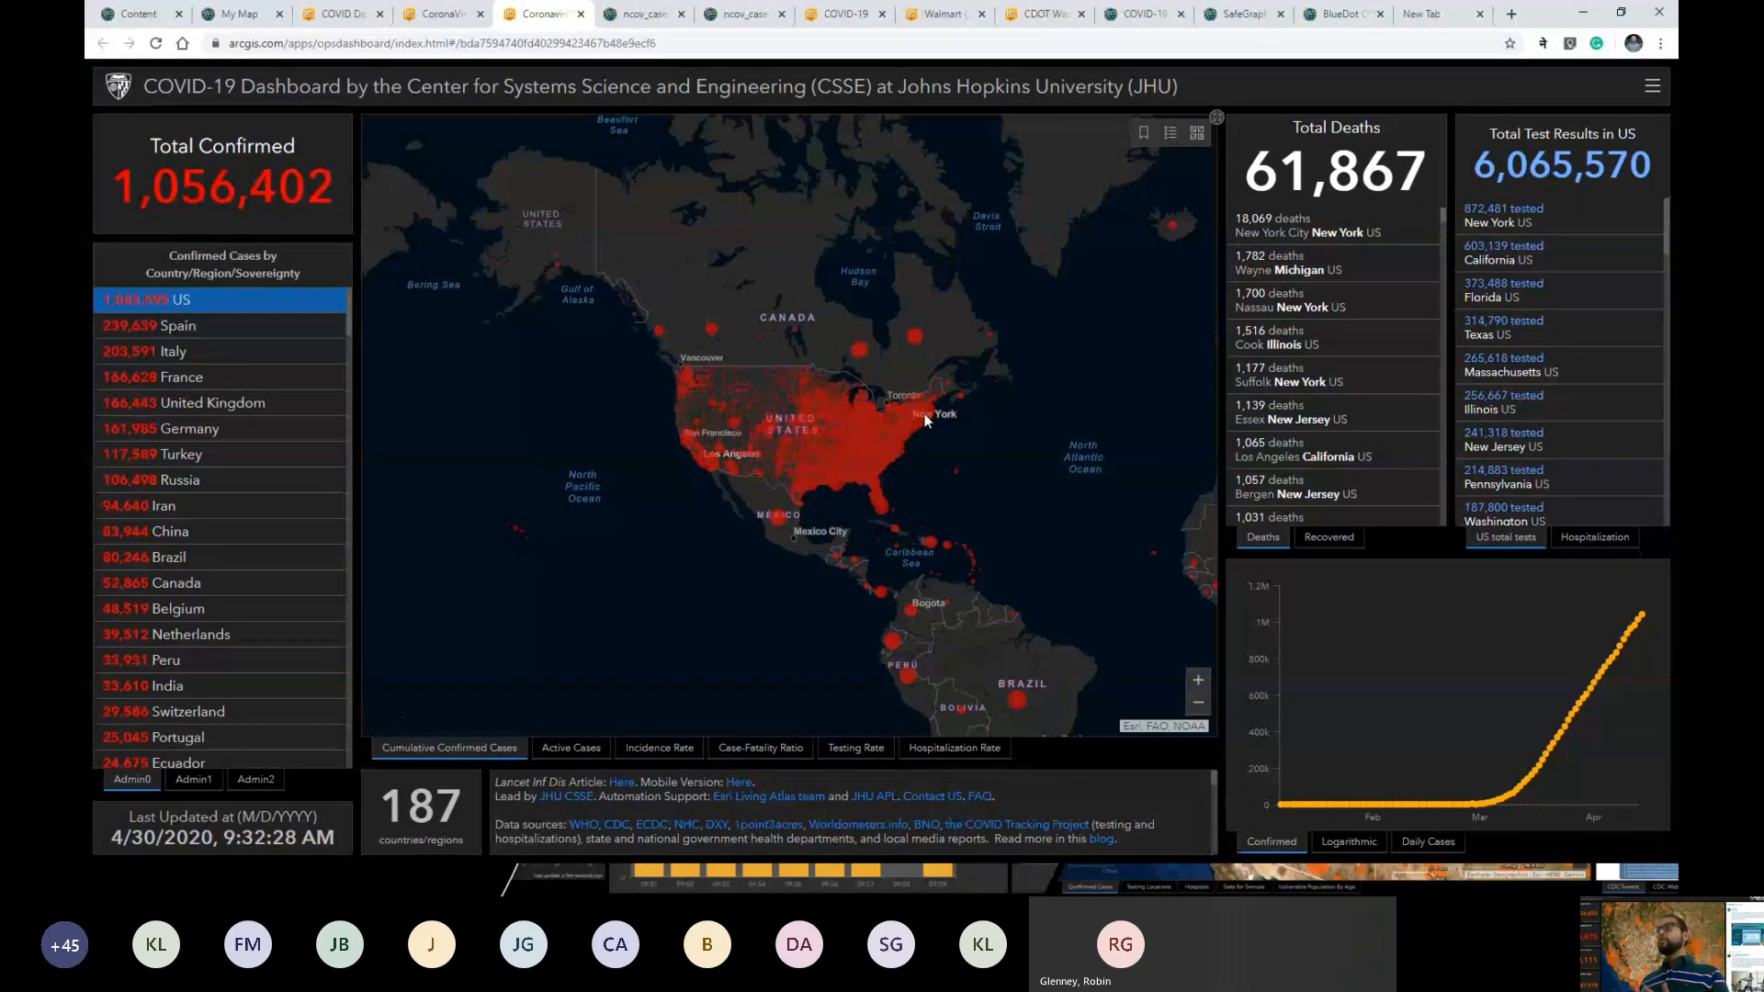
{"action": "left_click_drag", "start_coordinate": [924, 413], "coordinate": [924, 389]}
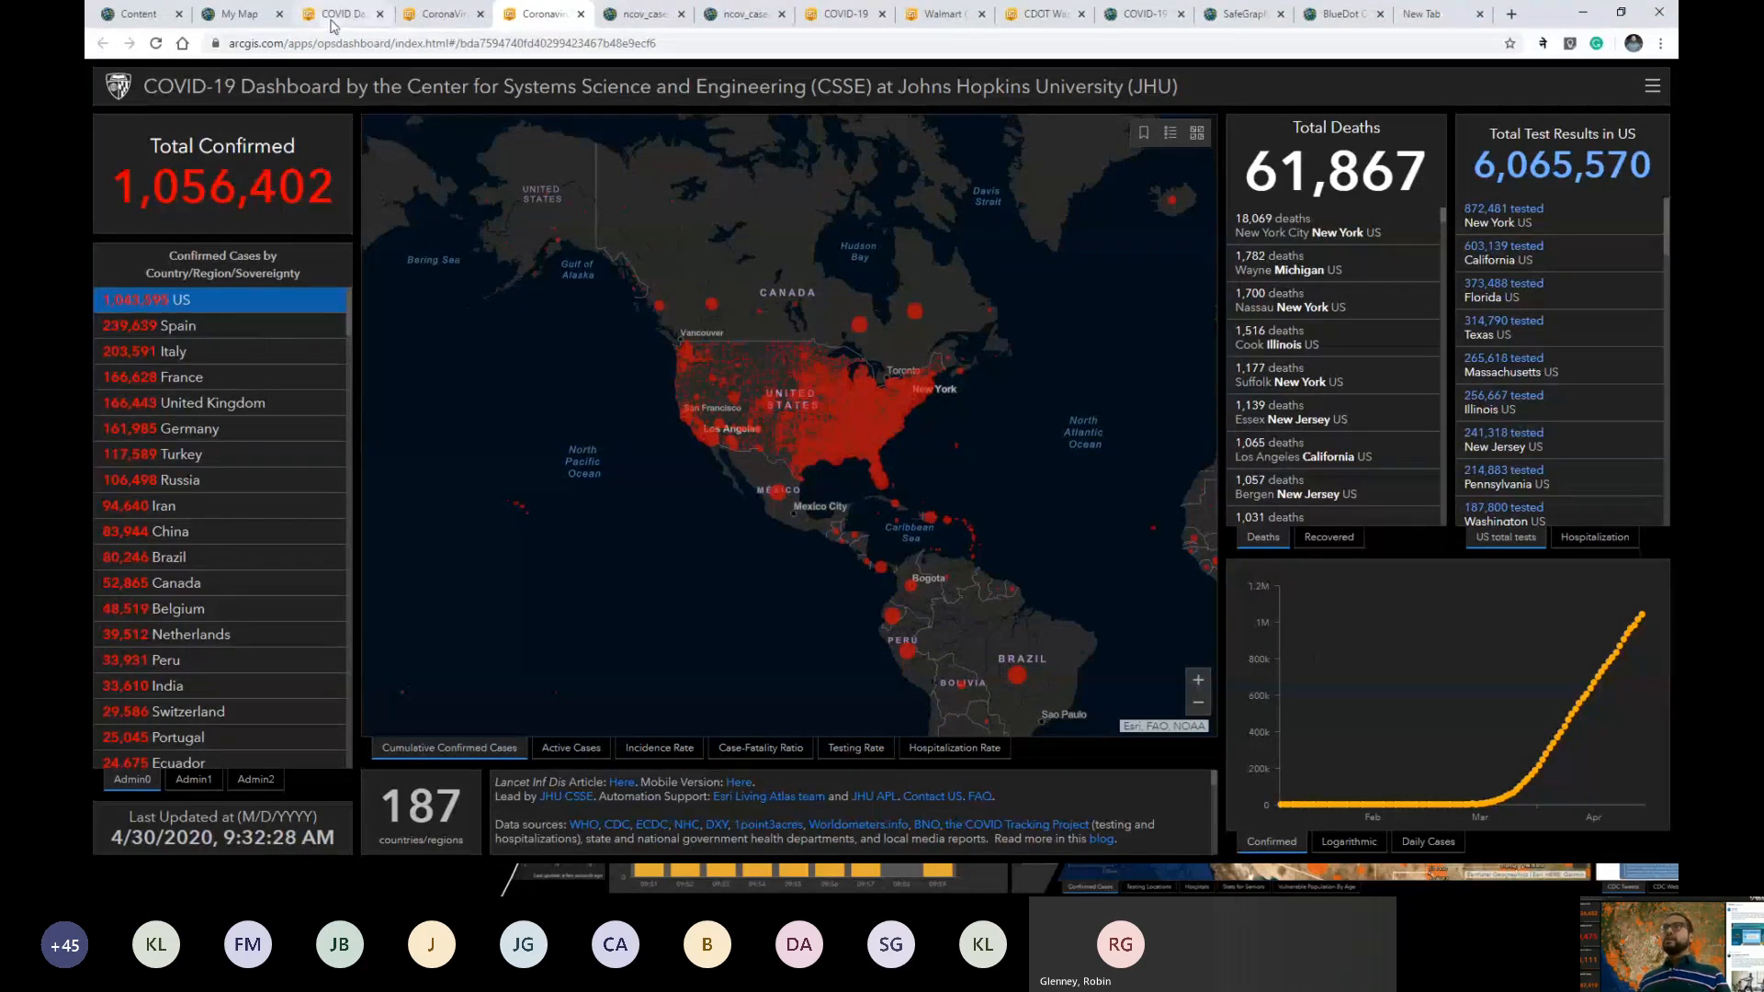
Return to the web map, set the ncov cases - Cases layer to refresh every 15 minutes, and check the setting.
{"action": "left_click", "coordinate": [235, 15]}
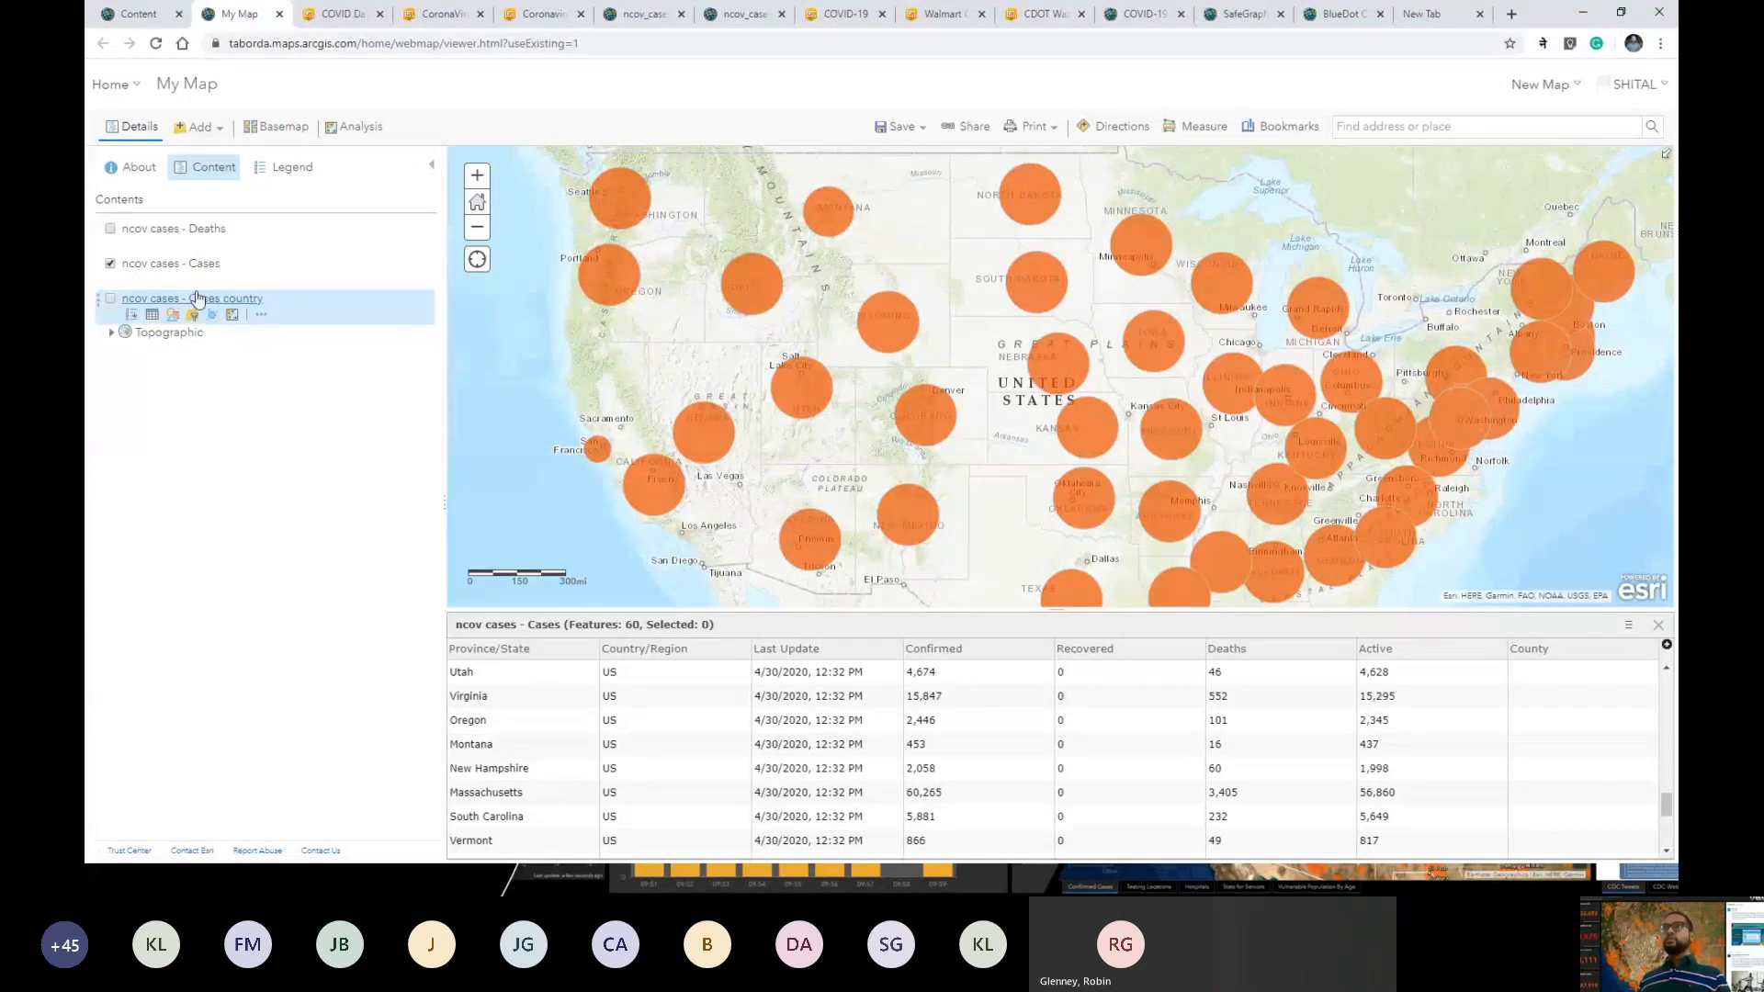
{"action": "left_click", "coordinate": [262, 280]}
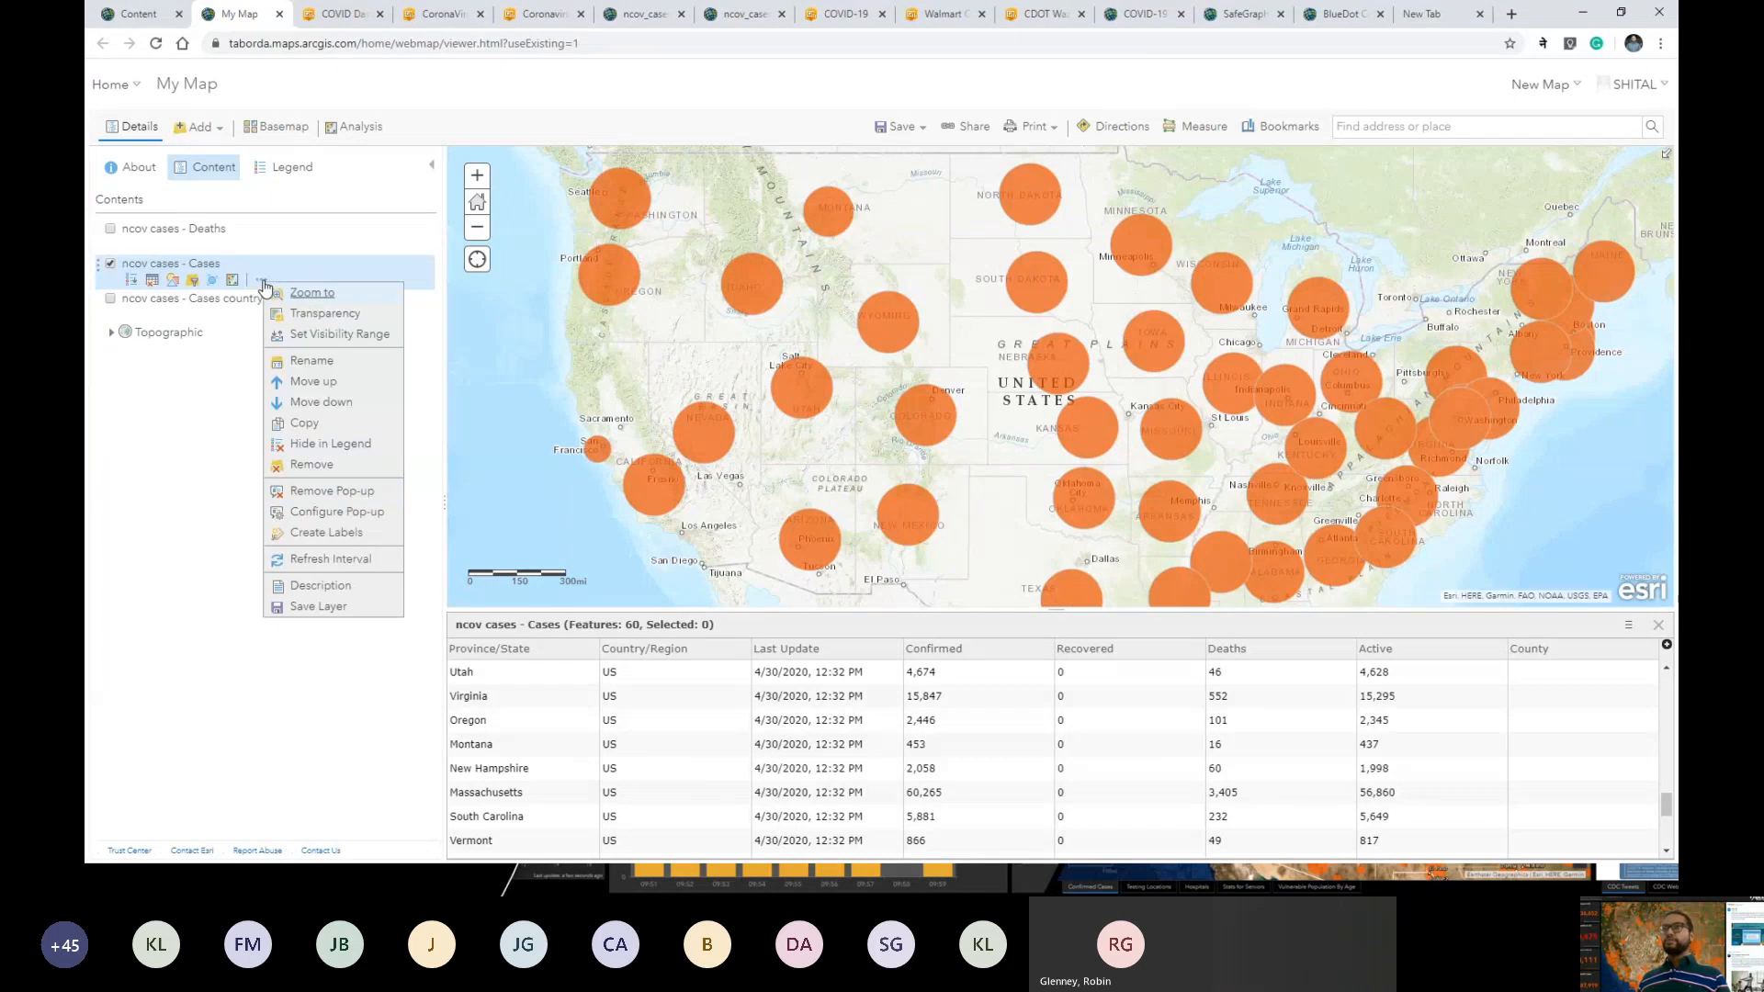
{"action": "mouse_move", "coordinate": [355, 559]}
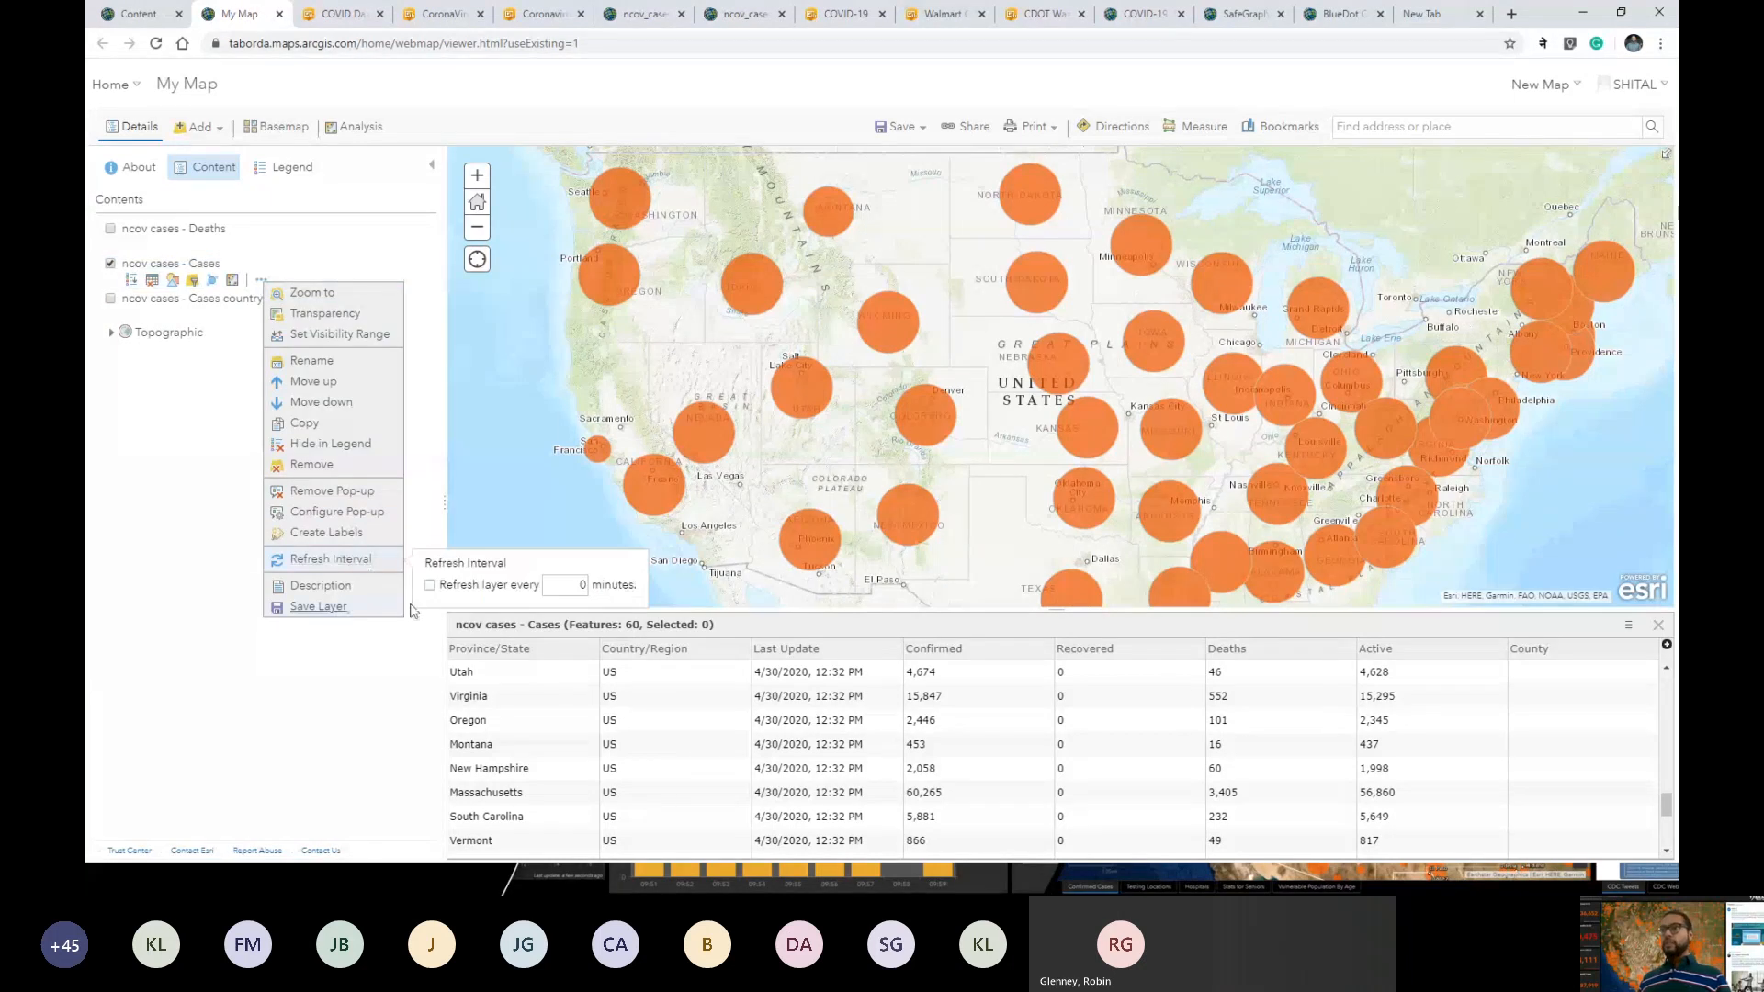
{"action": "left_click_drag", "start_coordinate": [547, 585], "coordinate": [592, 606]}
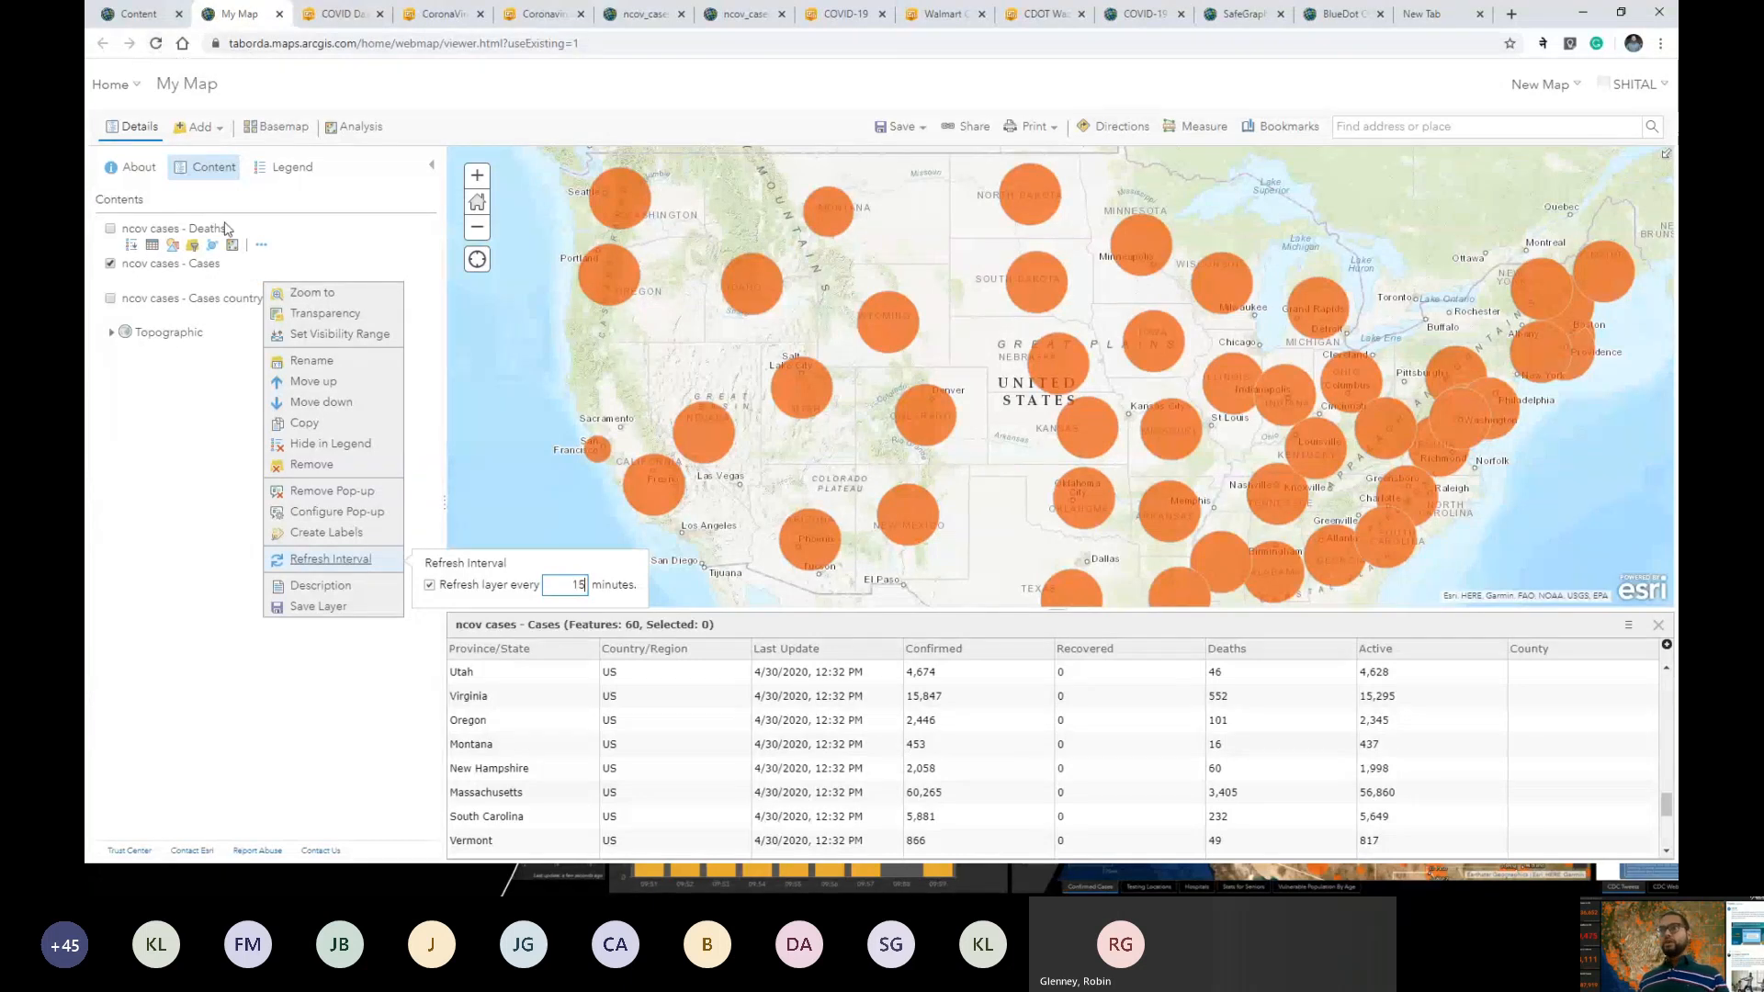
{"action": "left_click", "coordinate": [346, 570]}
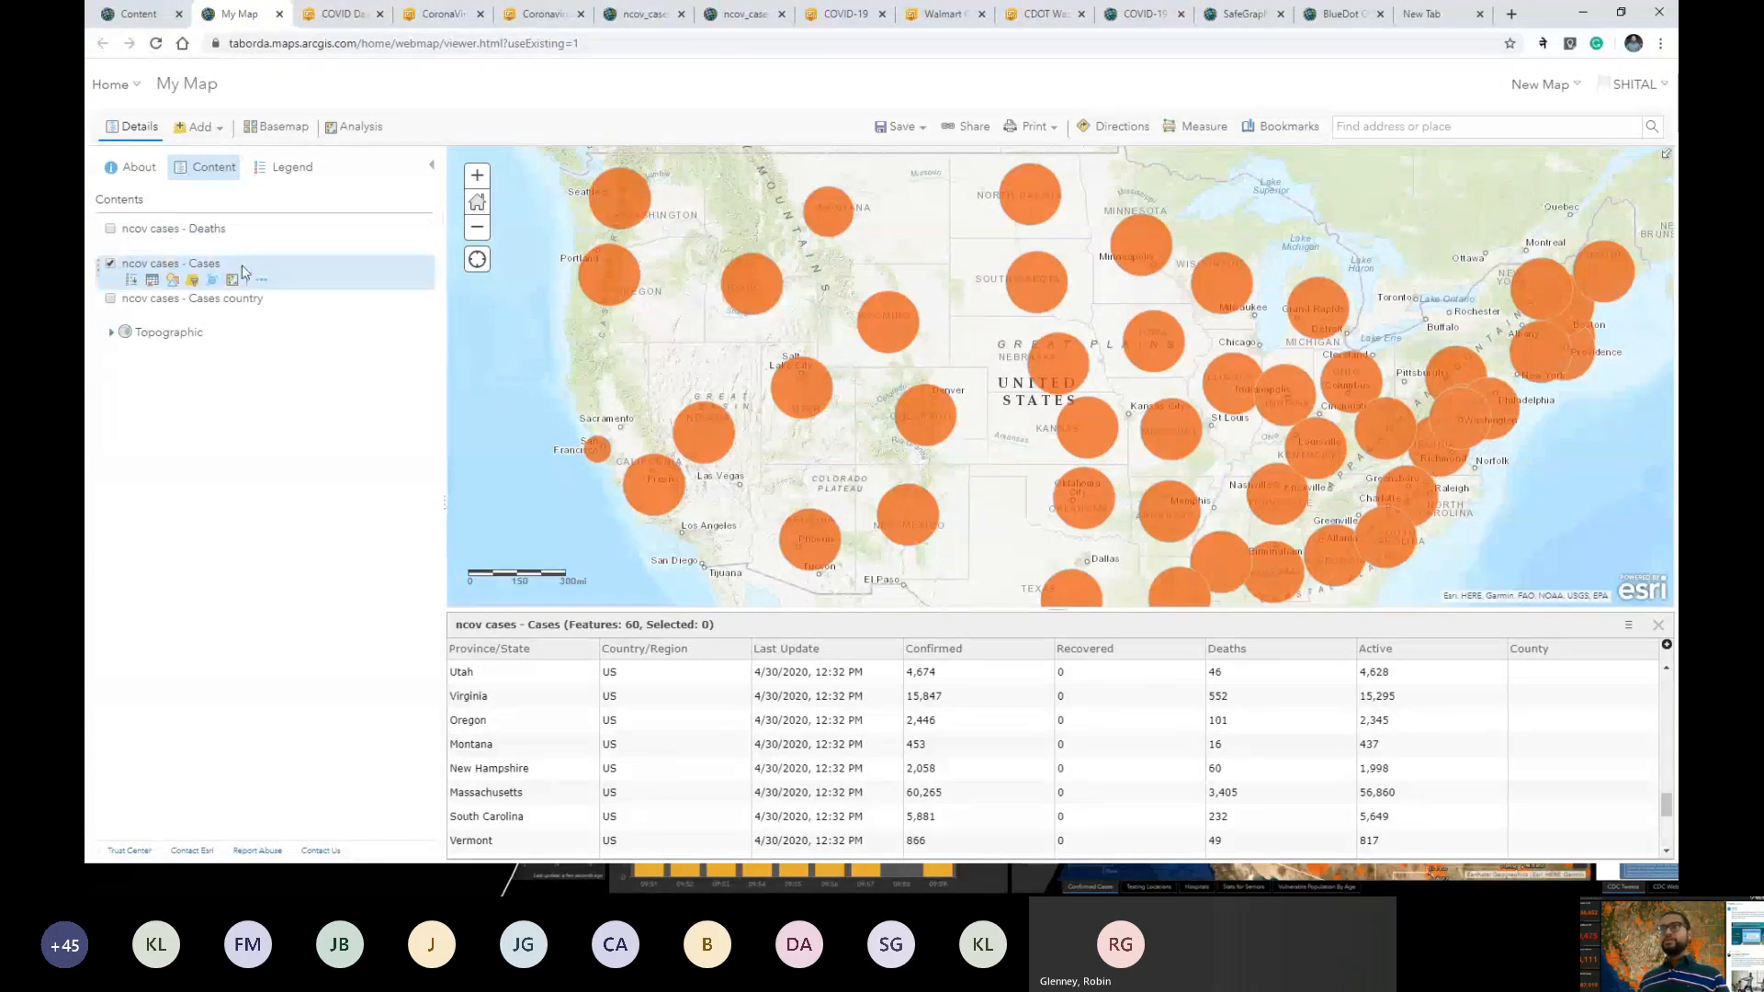
{"action": "left_click", "coordinate": [262, 279]}
{"action": "mouse_move", "coordinate": [397, 571]}
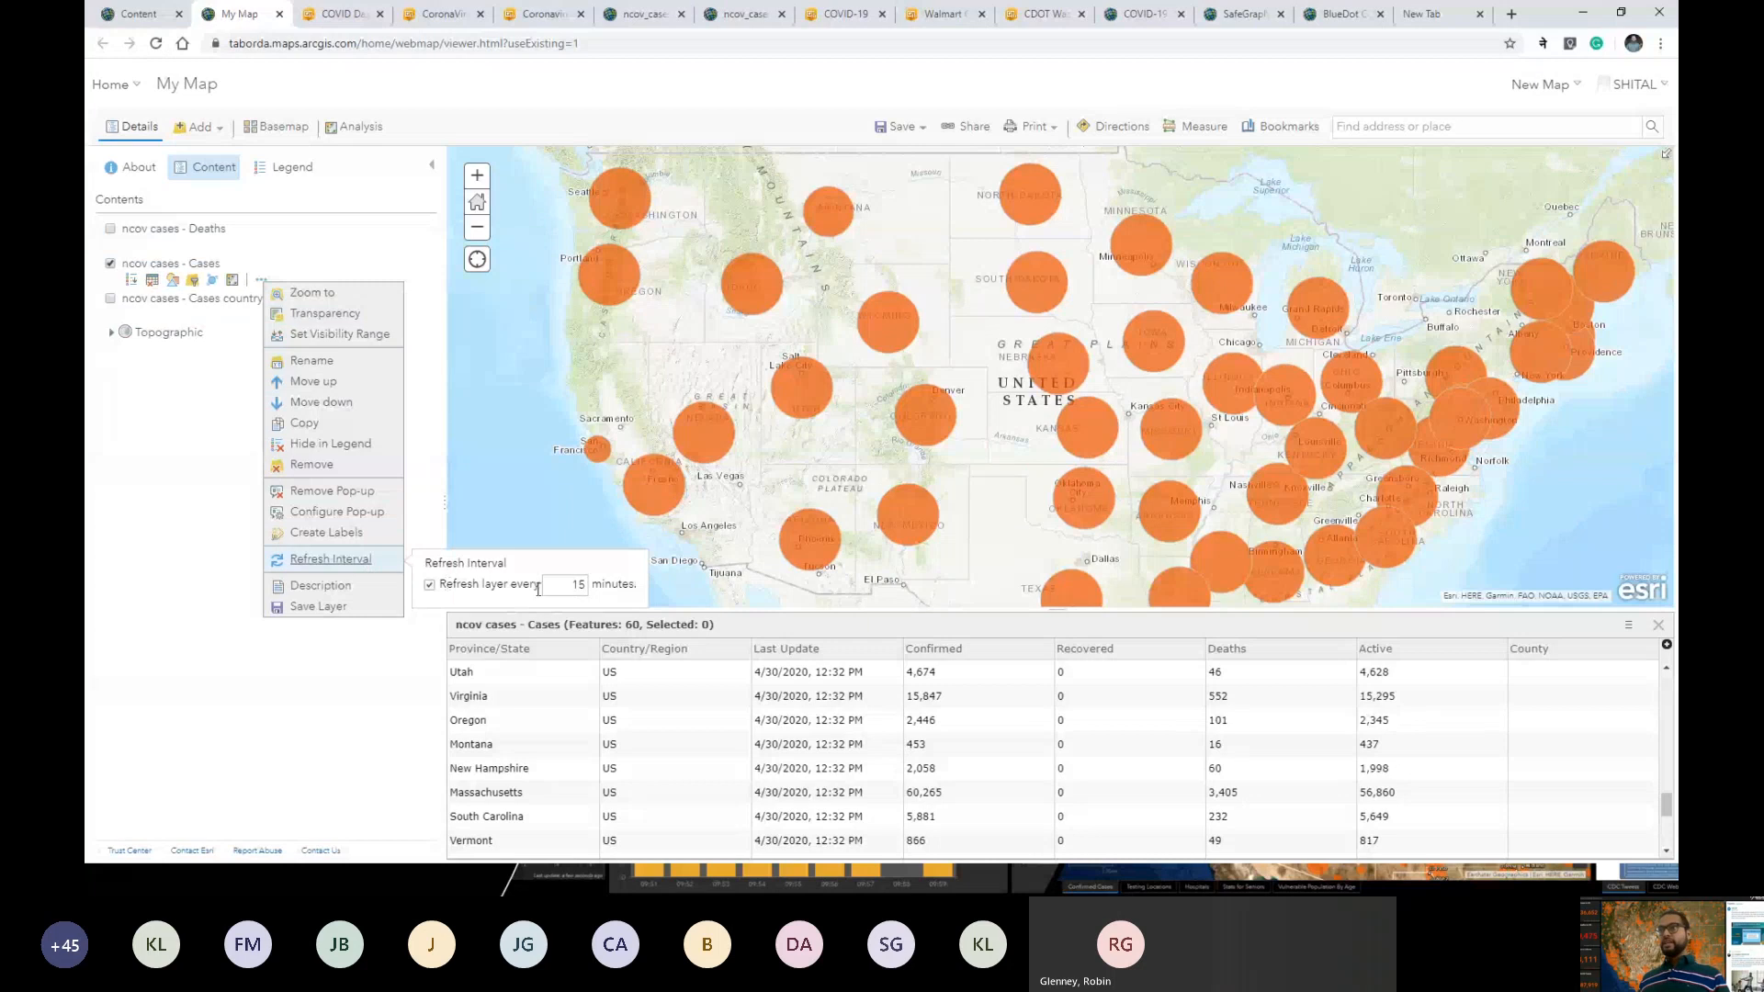
{"action": "left_click", "coordinate": [224, 457]}
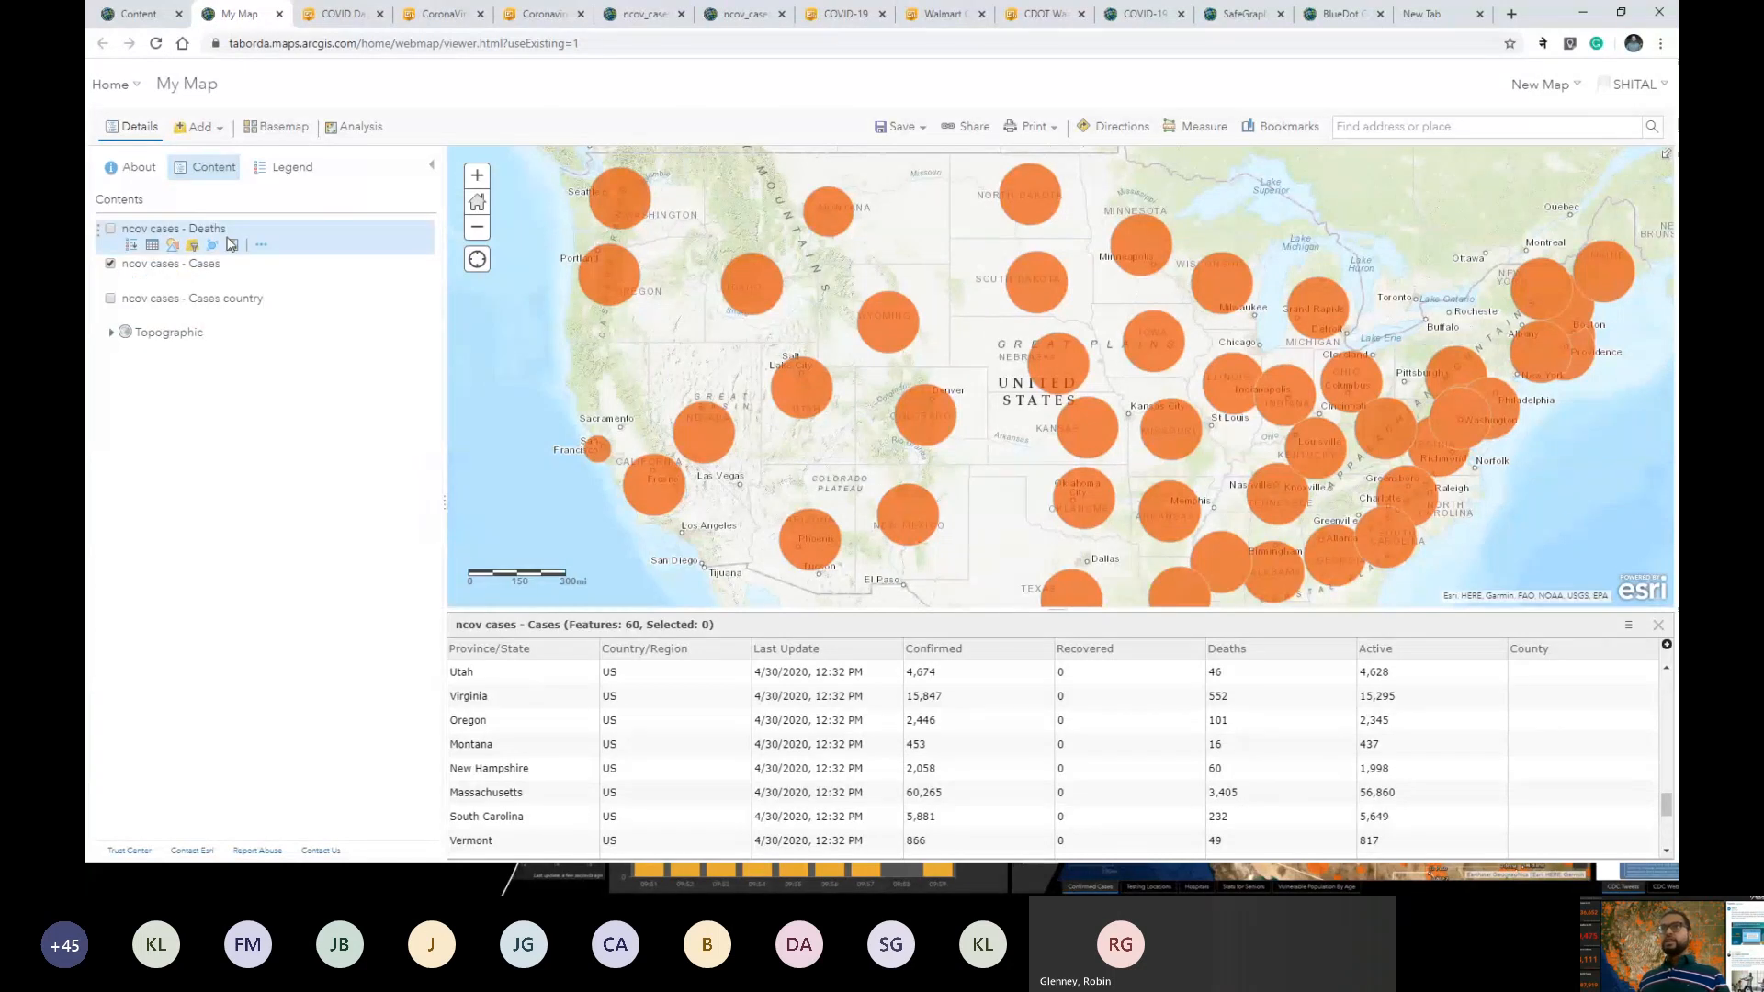
Set a refresh interval for the ncov cases - Deaths layer.
{"action": "left_click", "coordinate": [261, 245]}
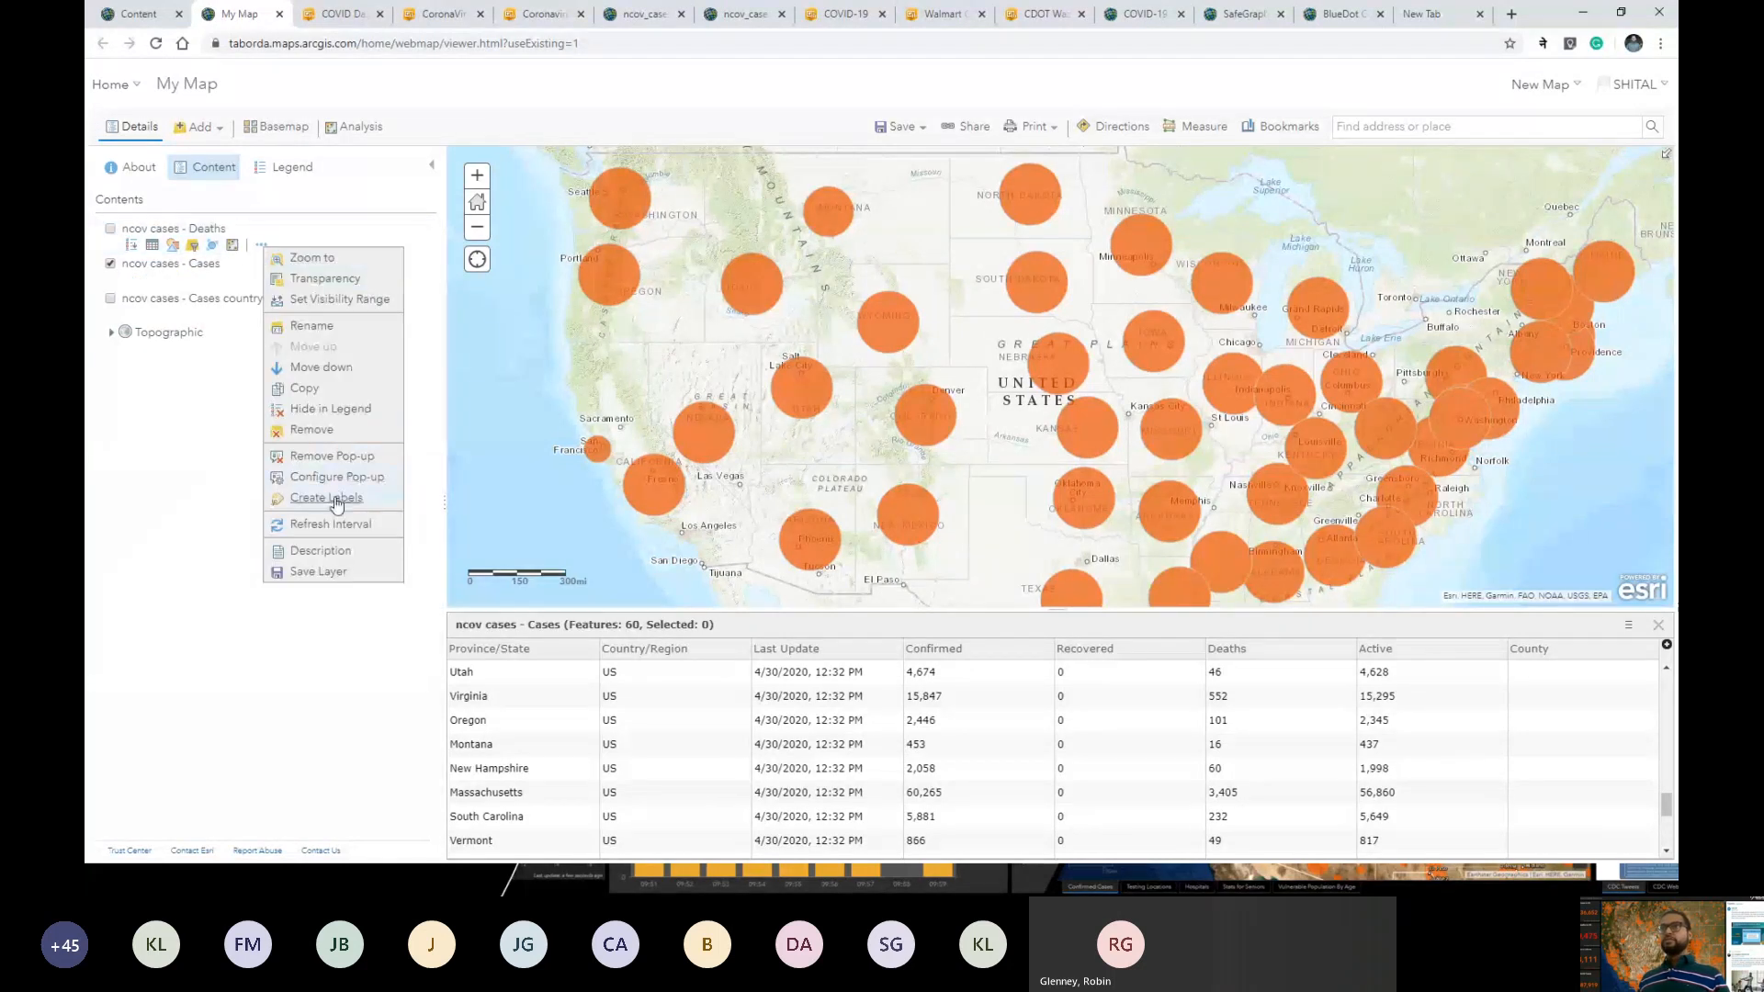
{"action": "mouse_move", "coordinate": [344, 525]}
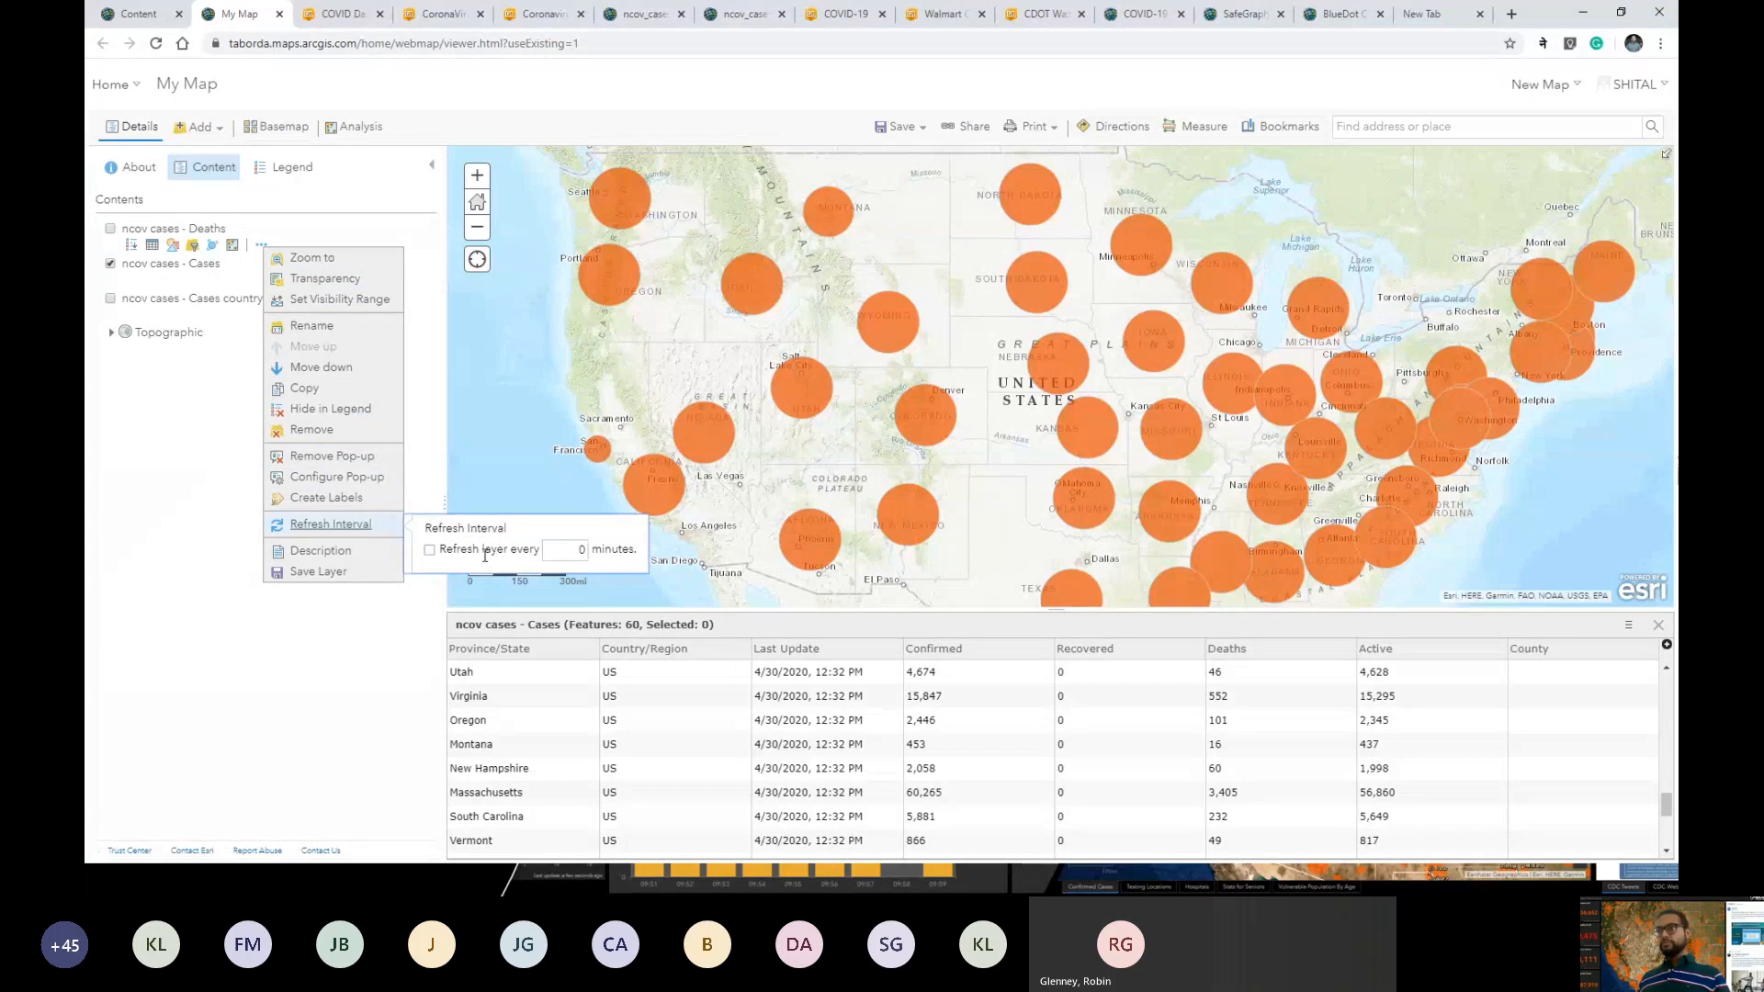
{"action": "double_click", "coordinate": [581, 554]}
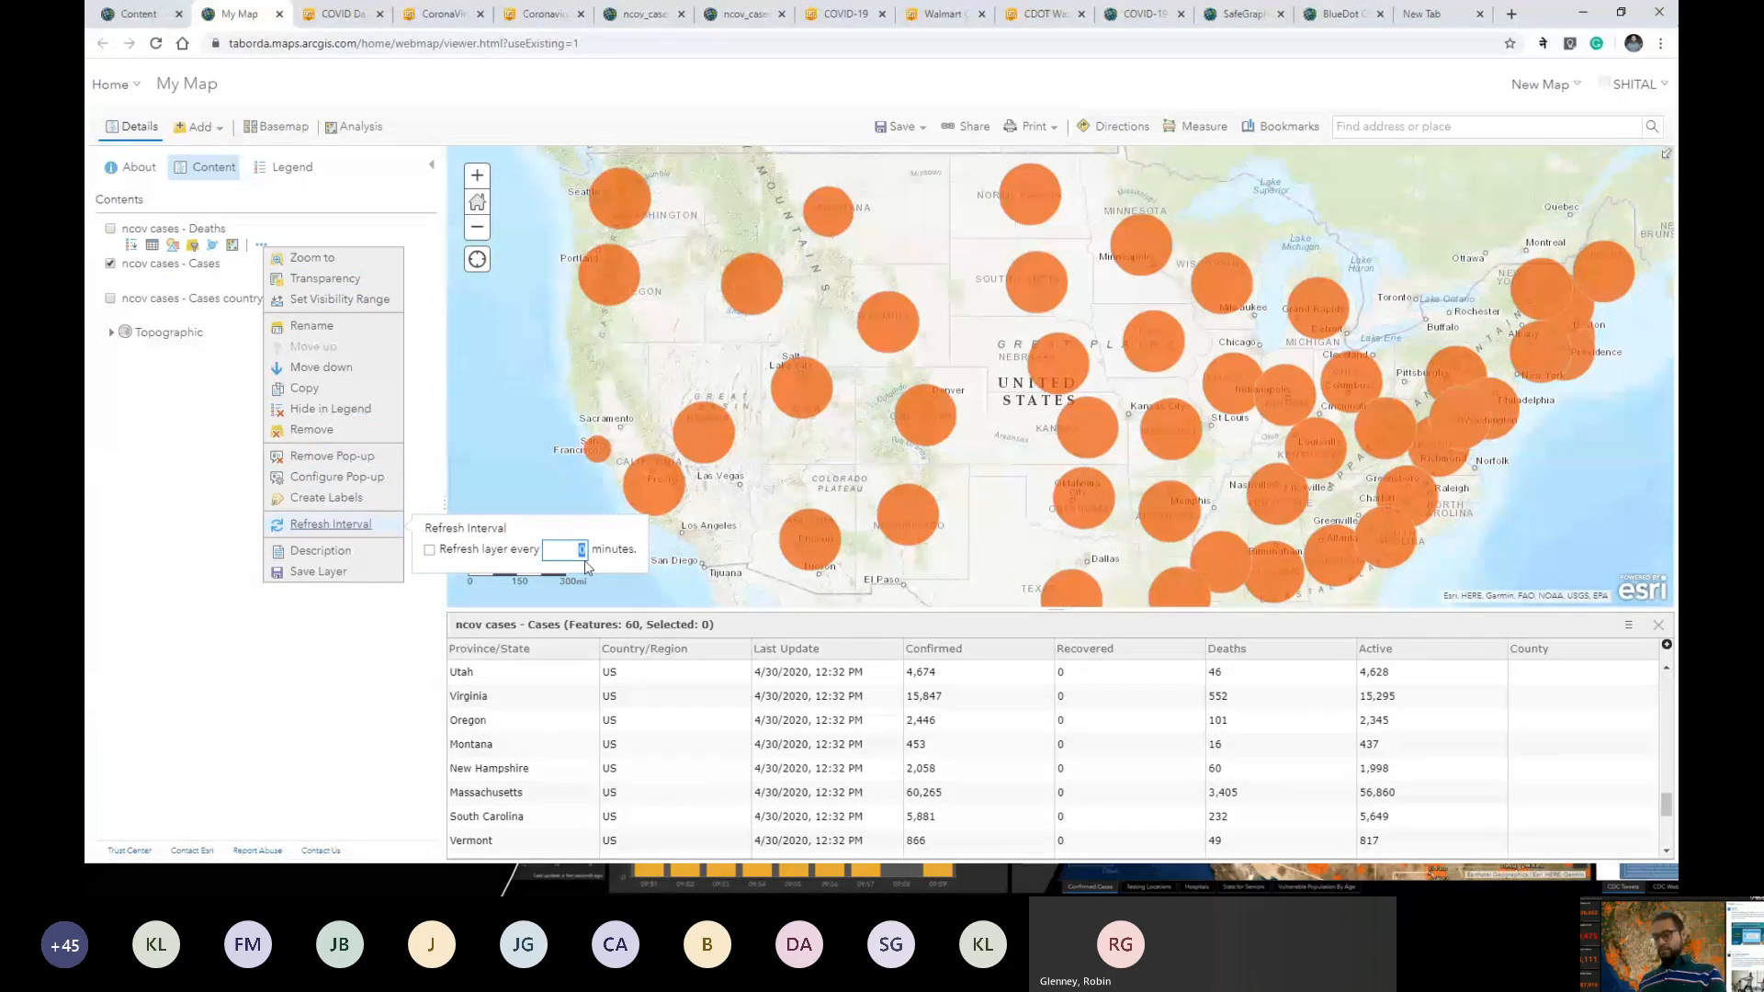
{"action": "left_click", "coordinate": [246, 373]}
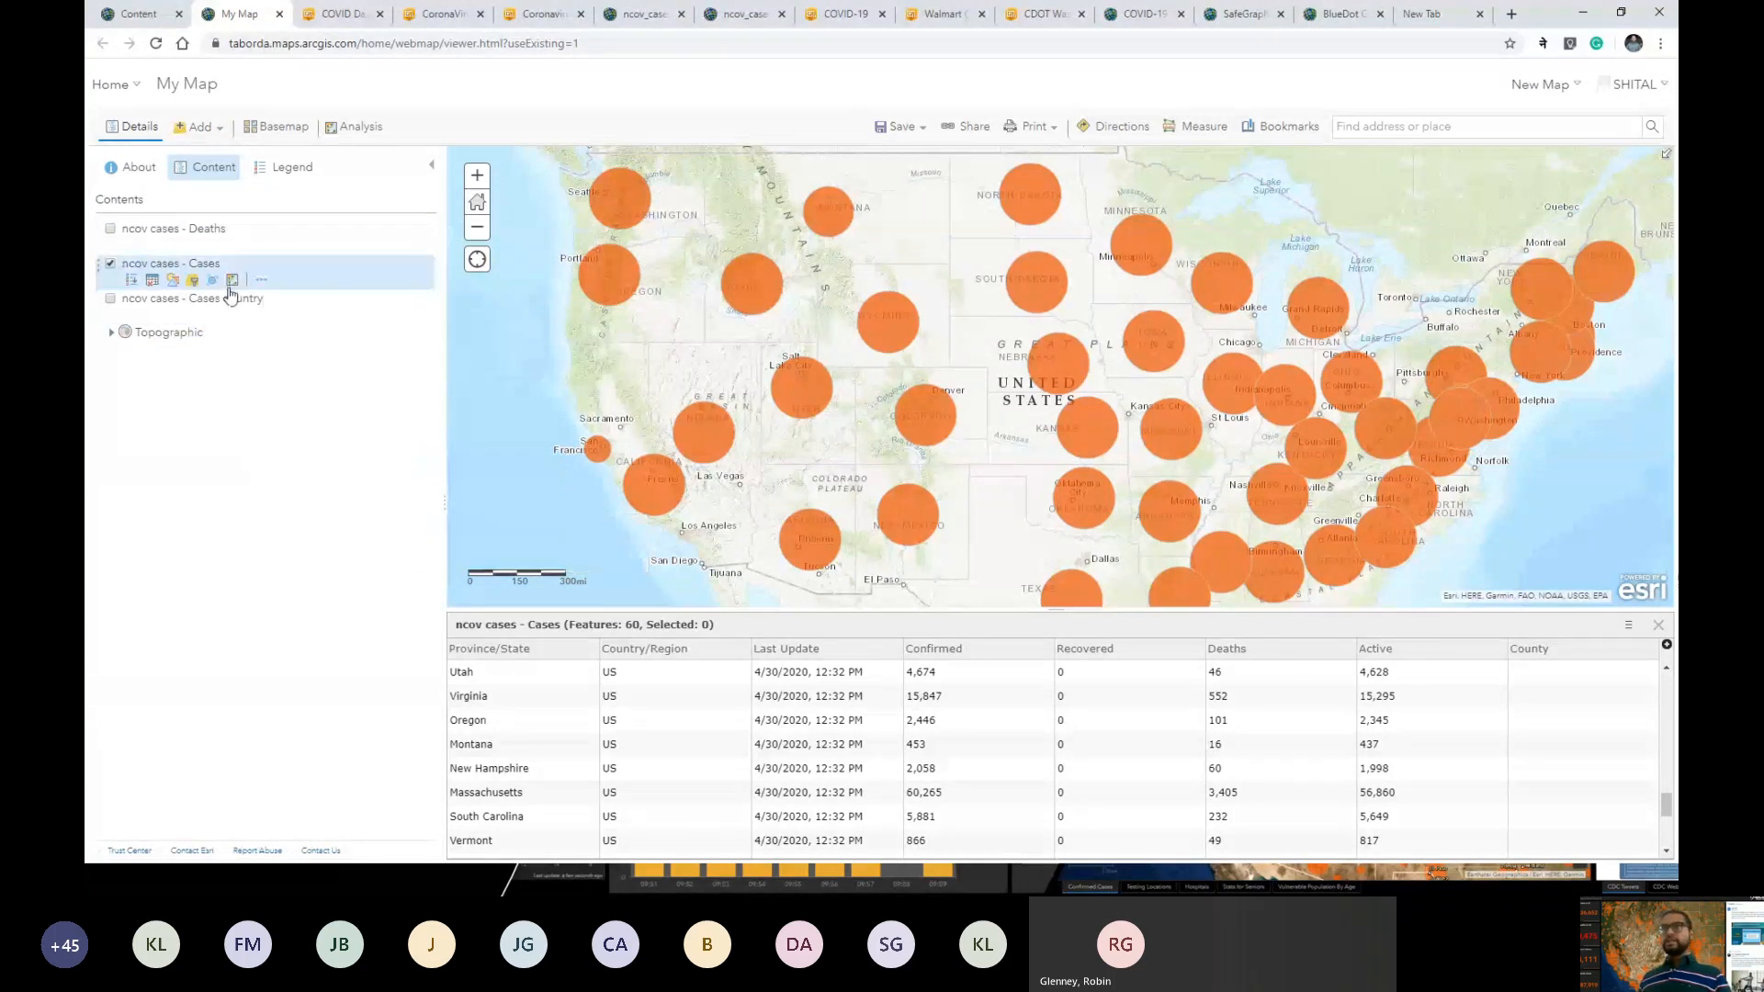
Set a refresh interval for the ncov cases - Cases country layer.
{"action": "left_click", "coordinate": [261, 316]}
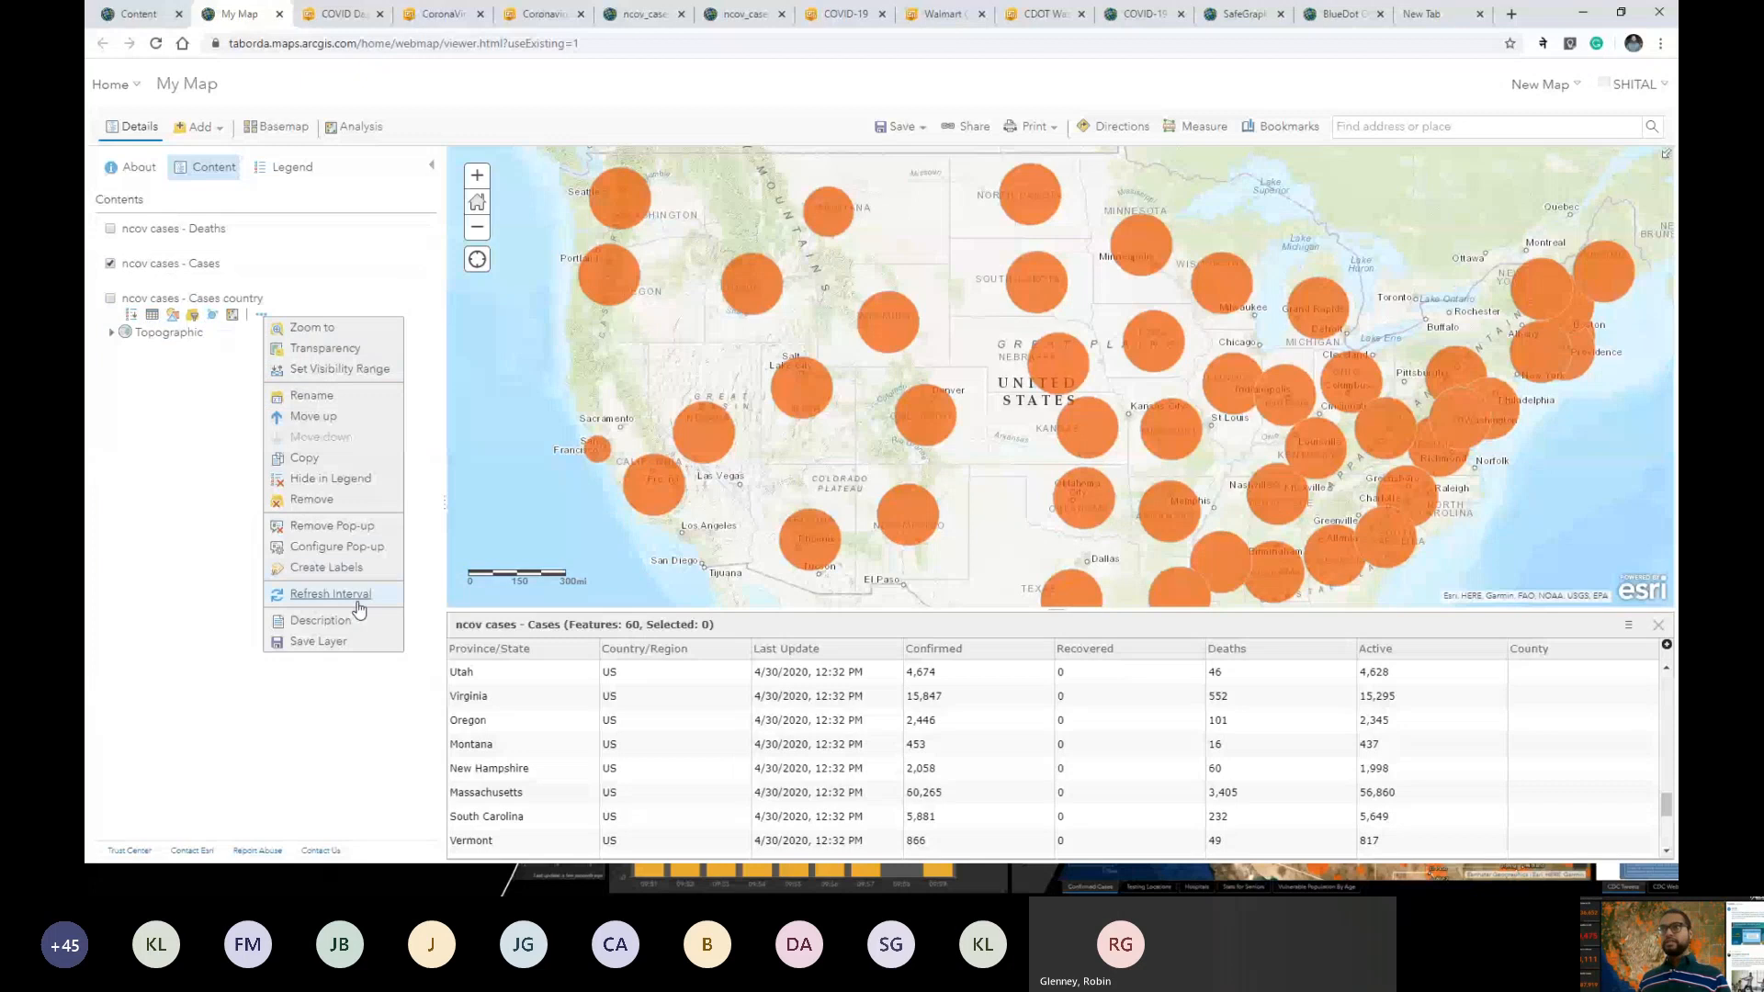
{"action": "mouse_move", "coordinate": [358, 602]}
{"action": "left_click_drag", "start_coordinate": [560, 617], "coordinate": [585, 618]}
{"action": "type", "text": "1"}
{"action": "left_click", "coordinate": [157, 425]}
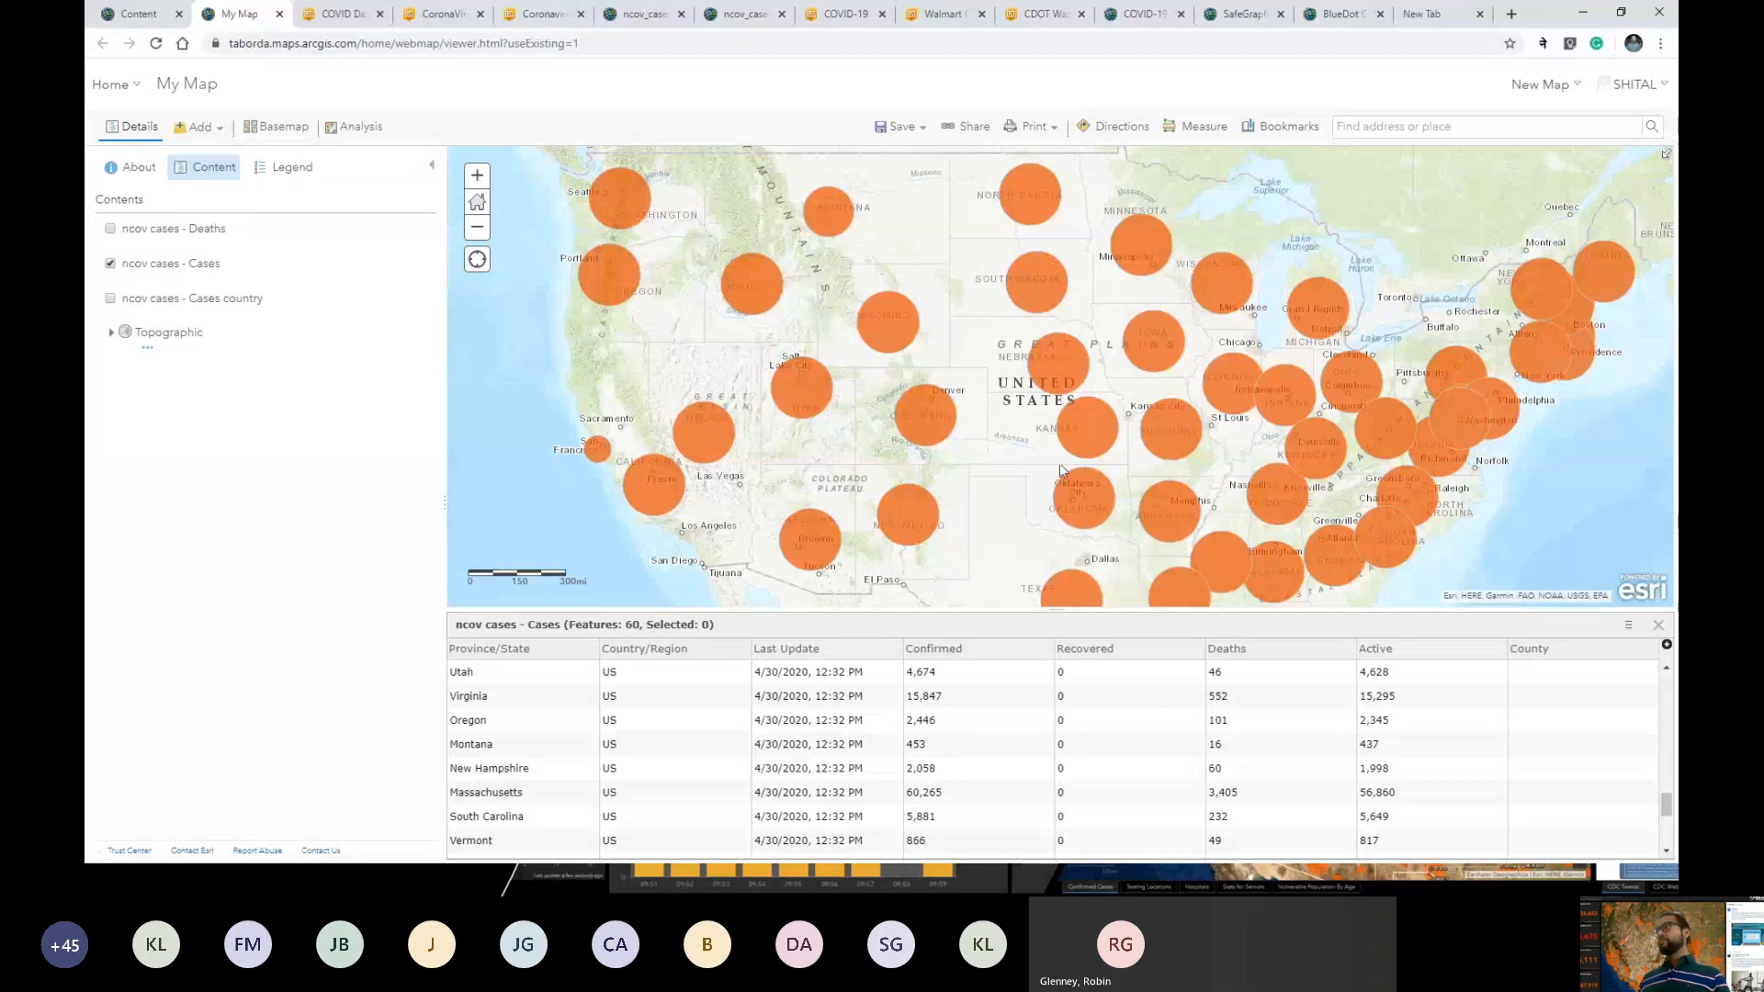
Check the pop-up fields on Wyoming's case symbol and close the pop-up.
{"action": "left_click", "coordinate": [886, 322]}
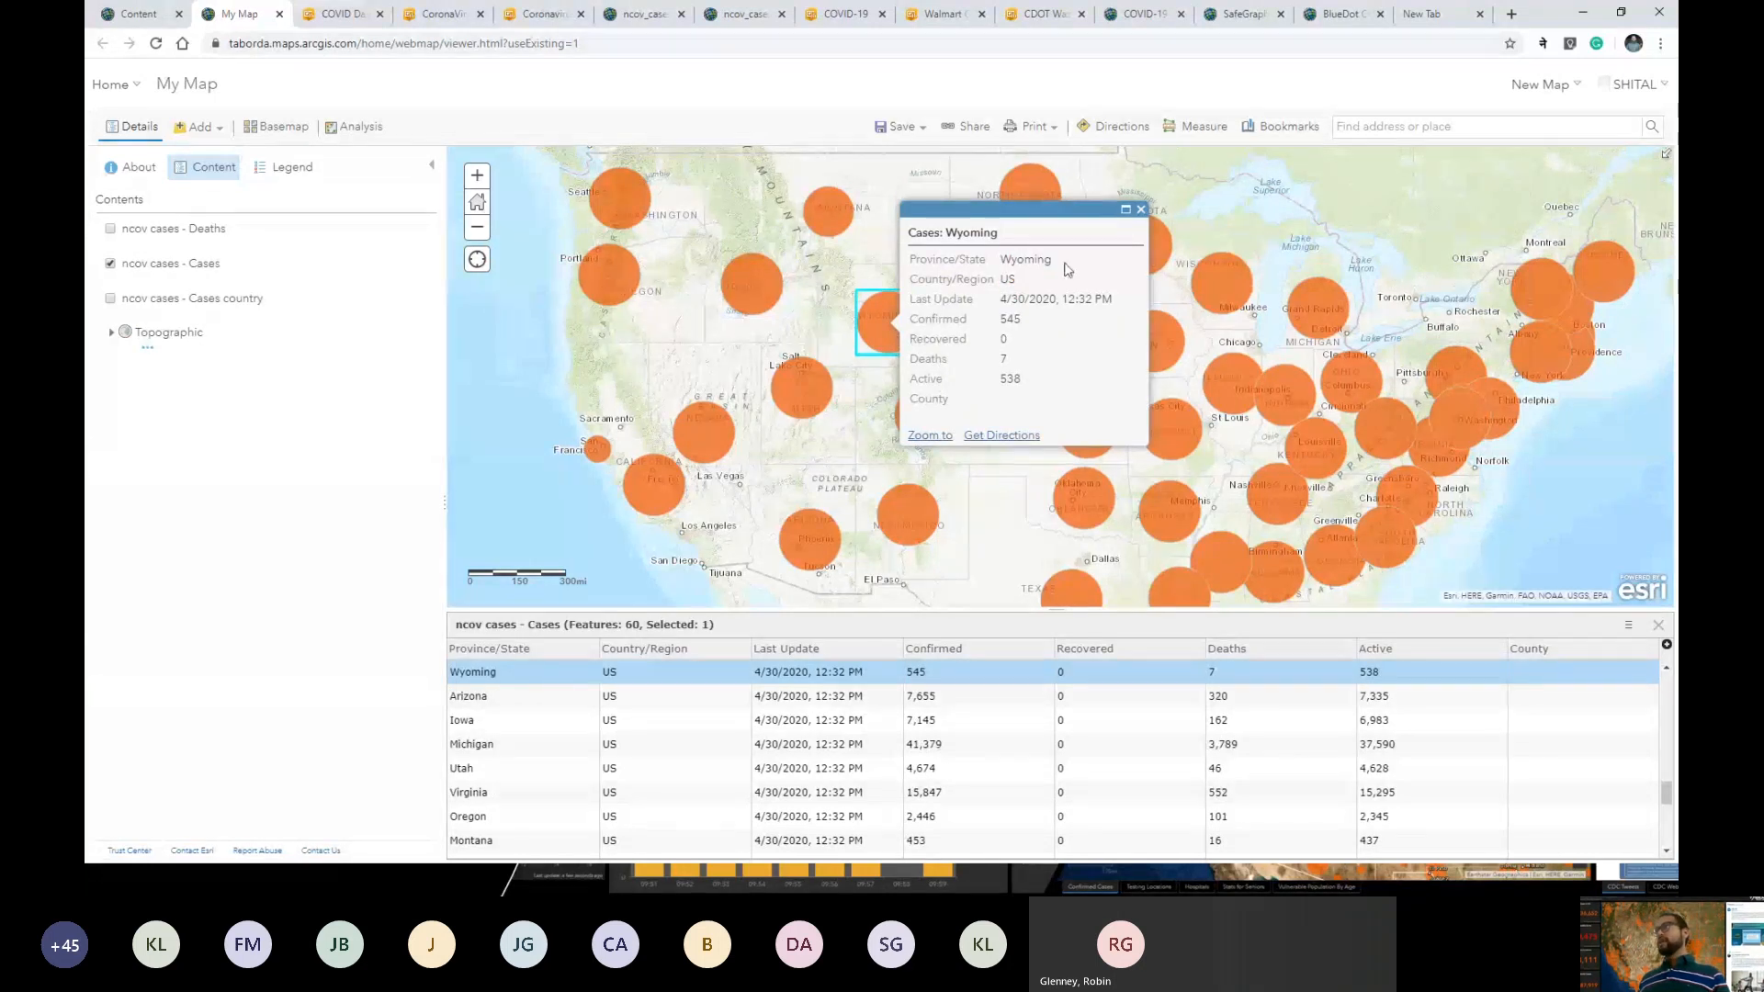
{"action": "left_click", "coordinate": [1141, 210]}
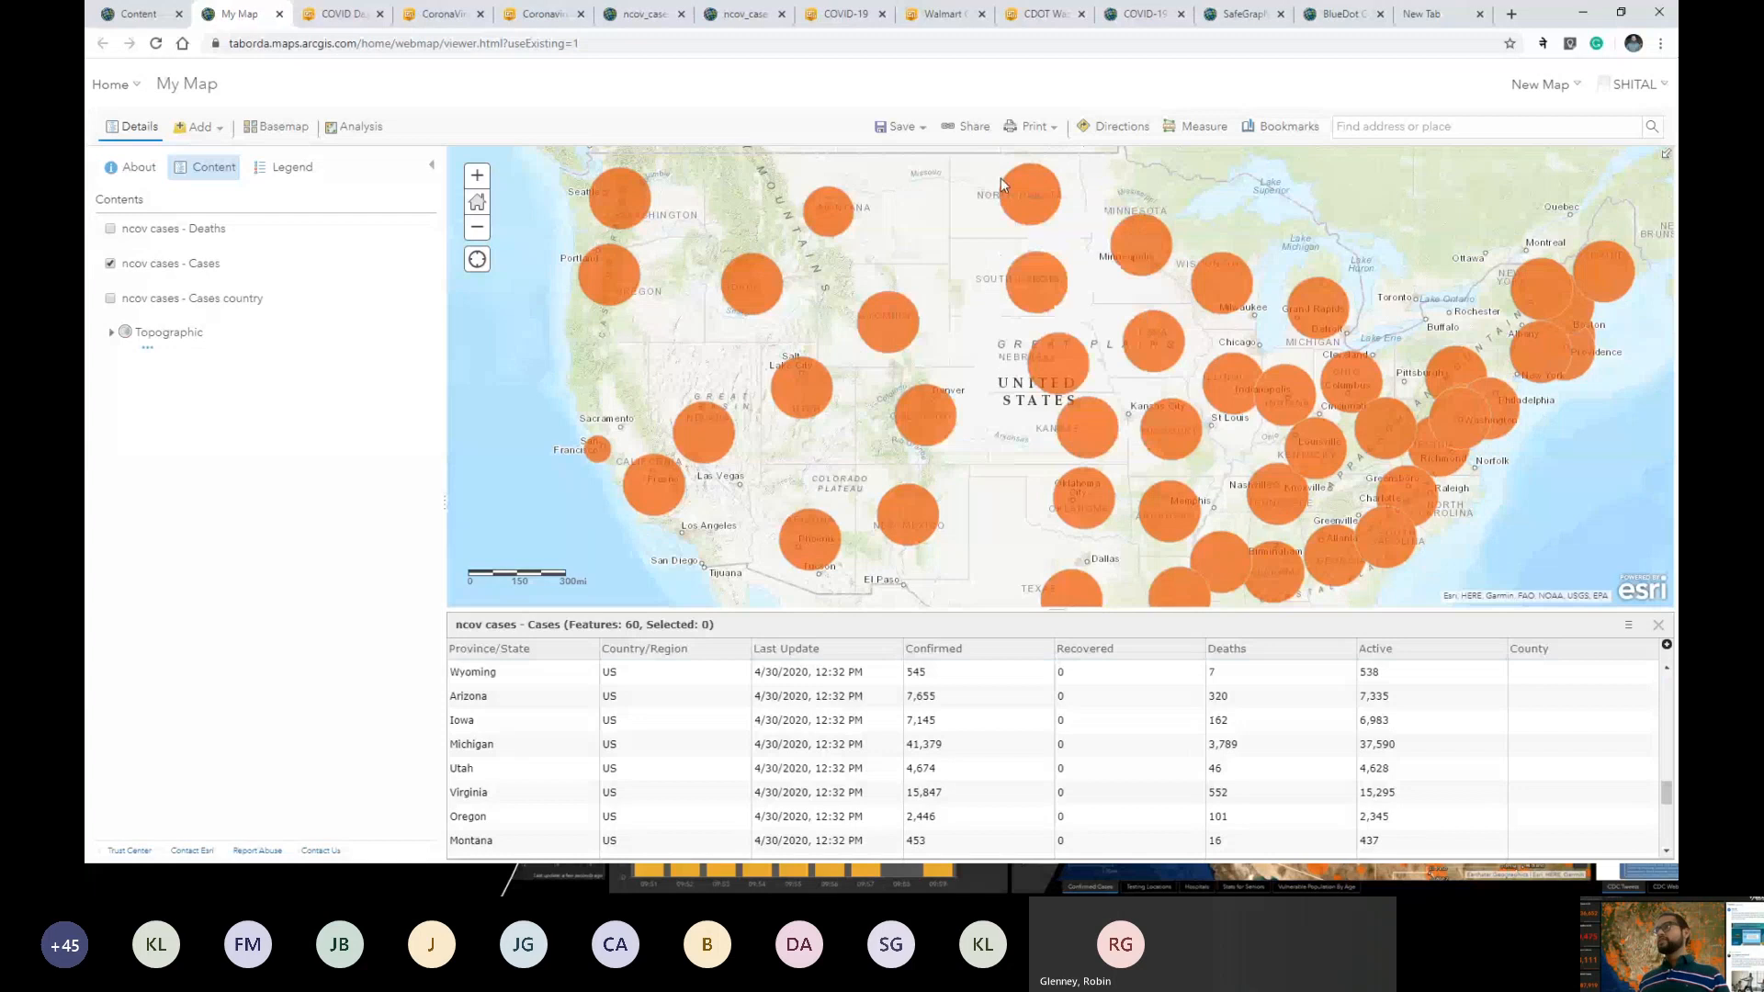
Save the map as "COVID Web Map" with the tag Demo in the Dashboard Webinar folder.
{"action": "left_click", "coordinate": [902, 127]}
{"action": "left_click", "coordinate": [896, 184]}
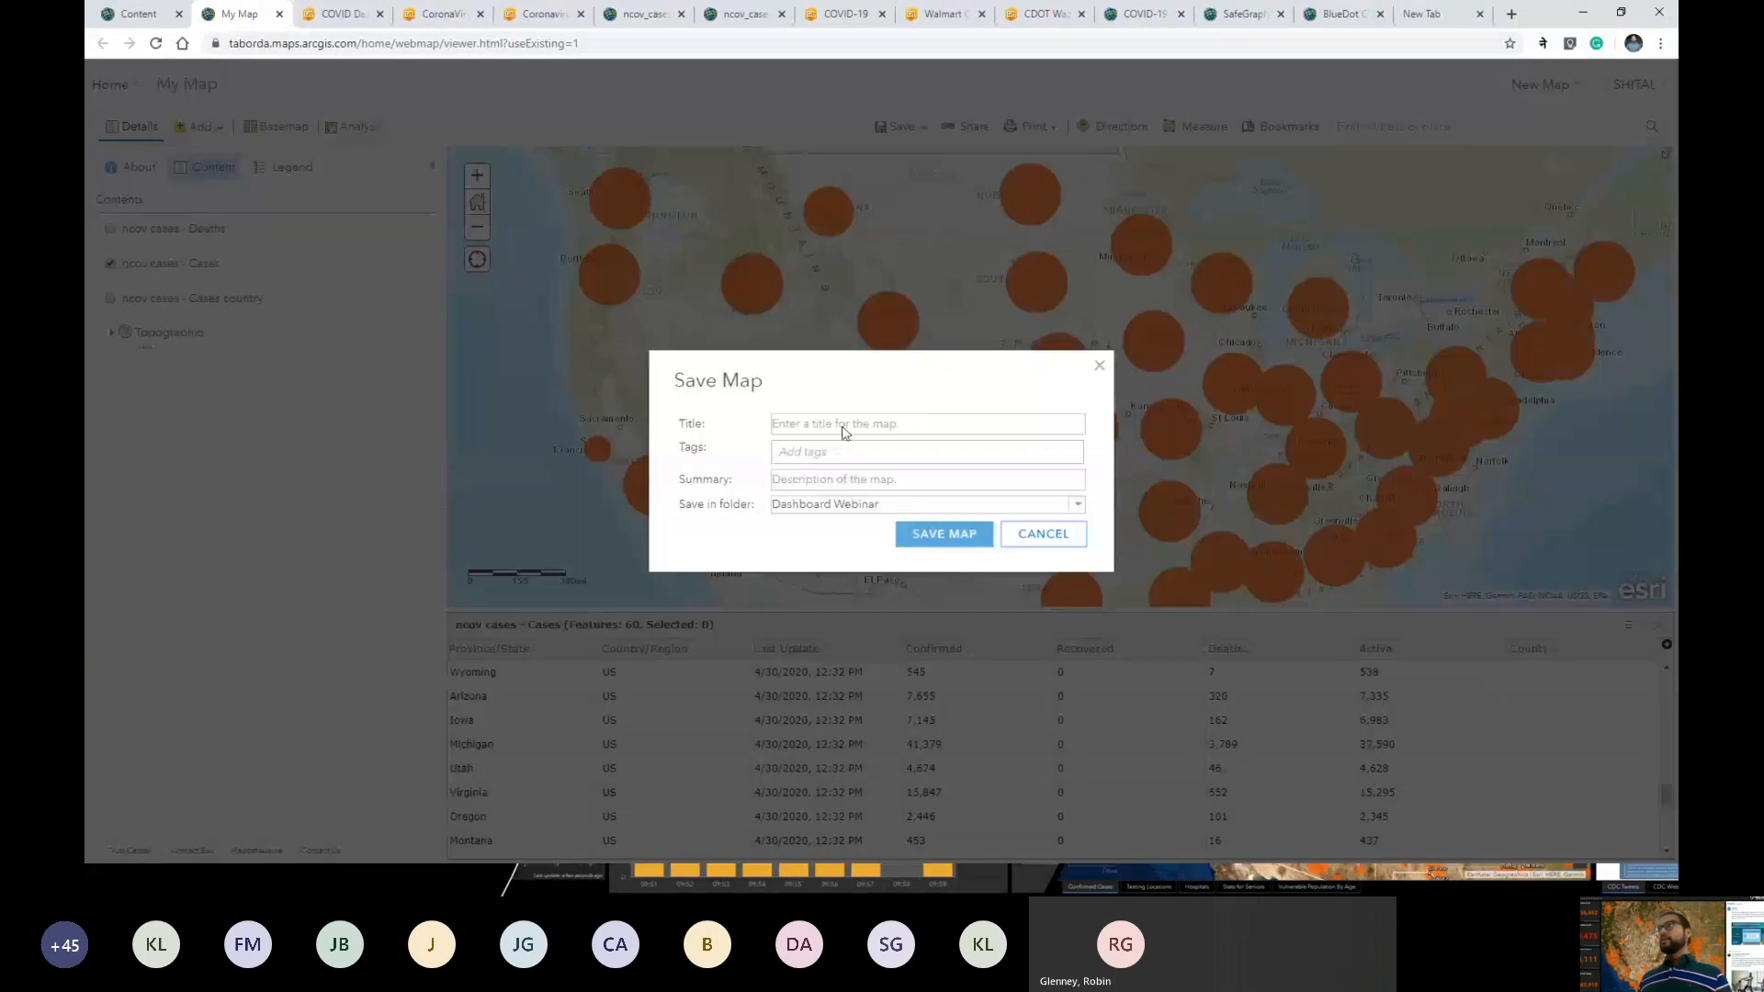
{"action": "left_click", "coordinate": [881, 424]}
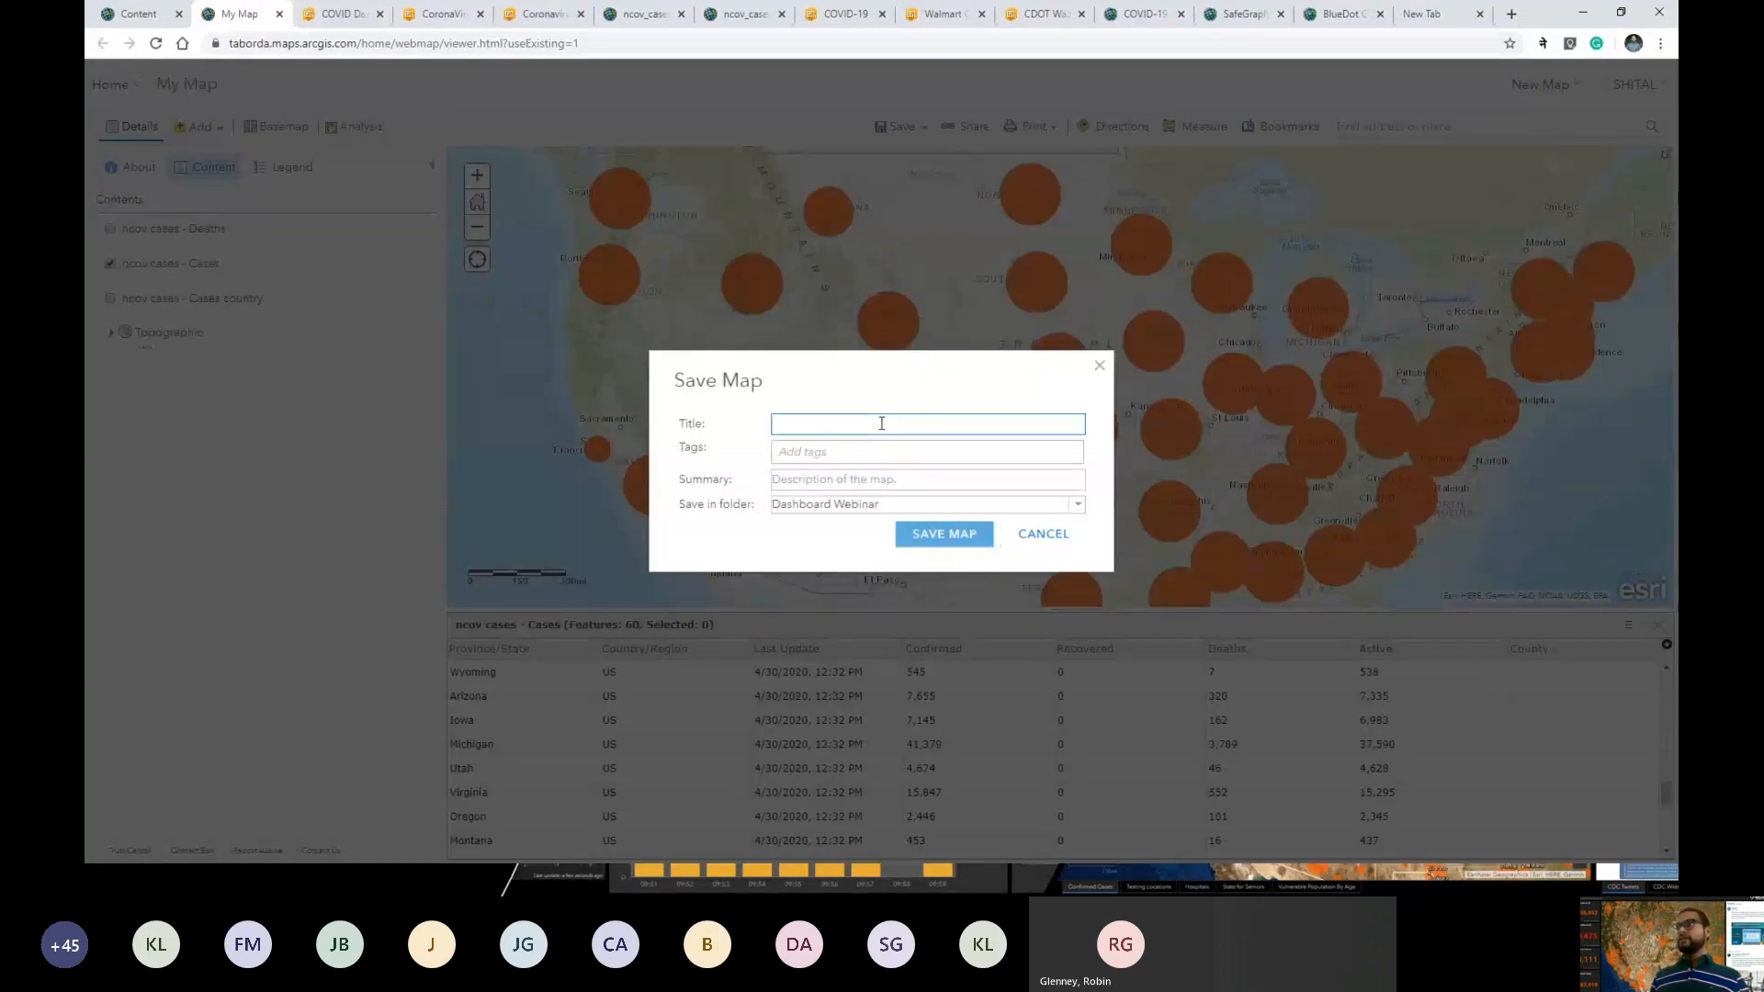
{"action": "type", "text": "C"}
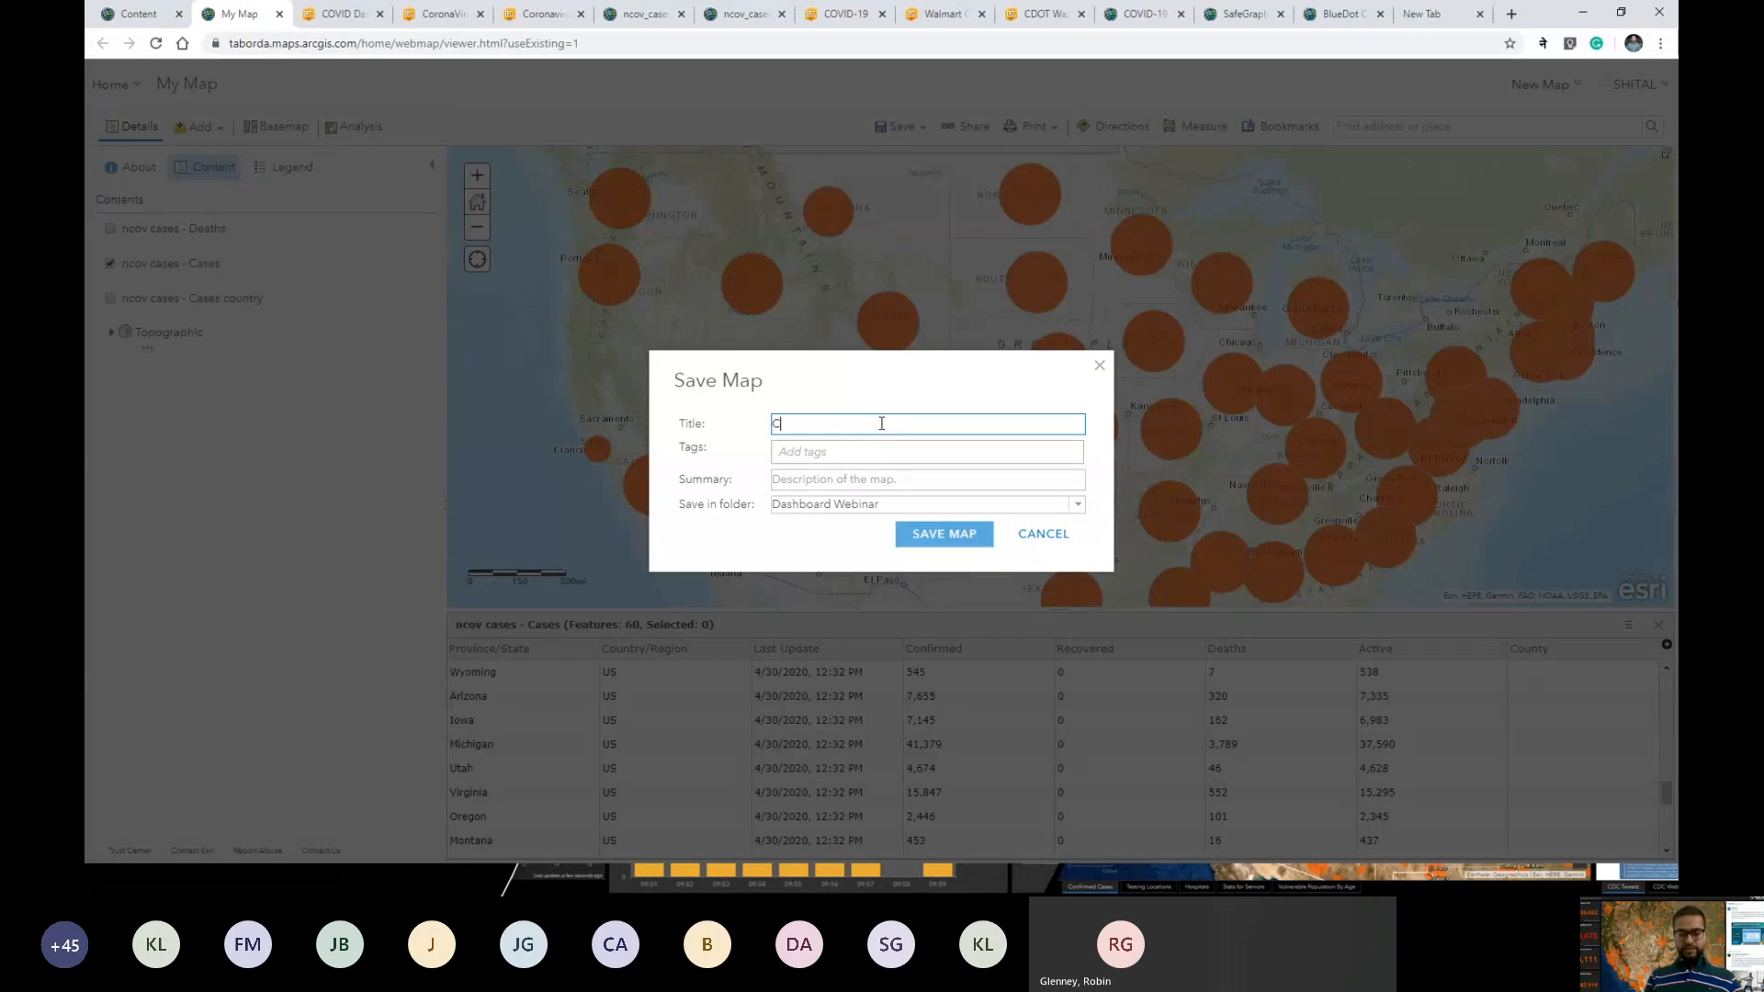
{"action": "type", "text": "OVID Web Map"}
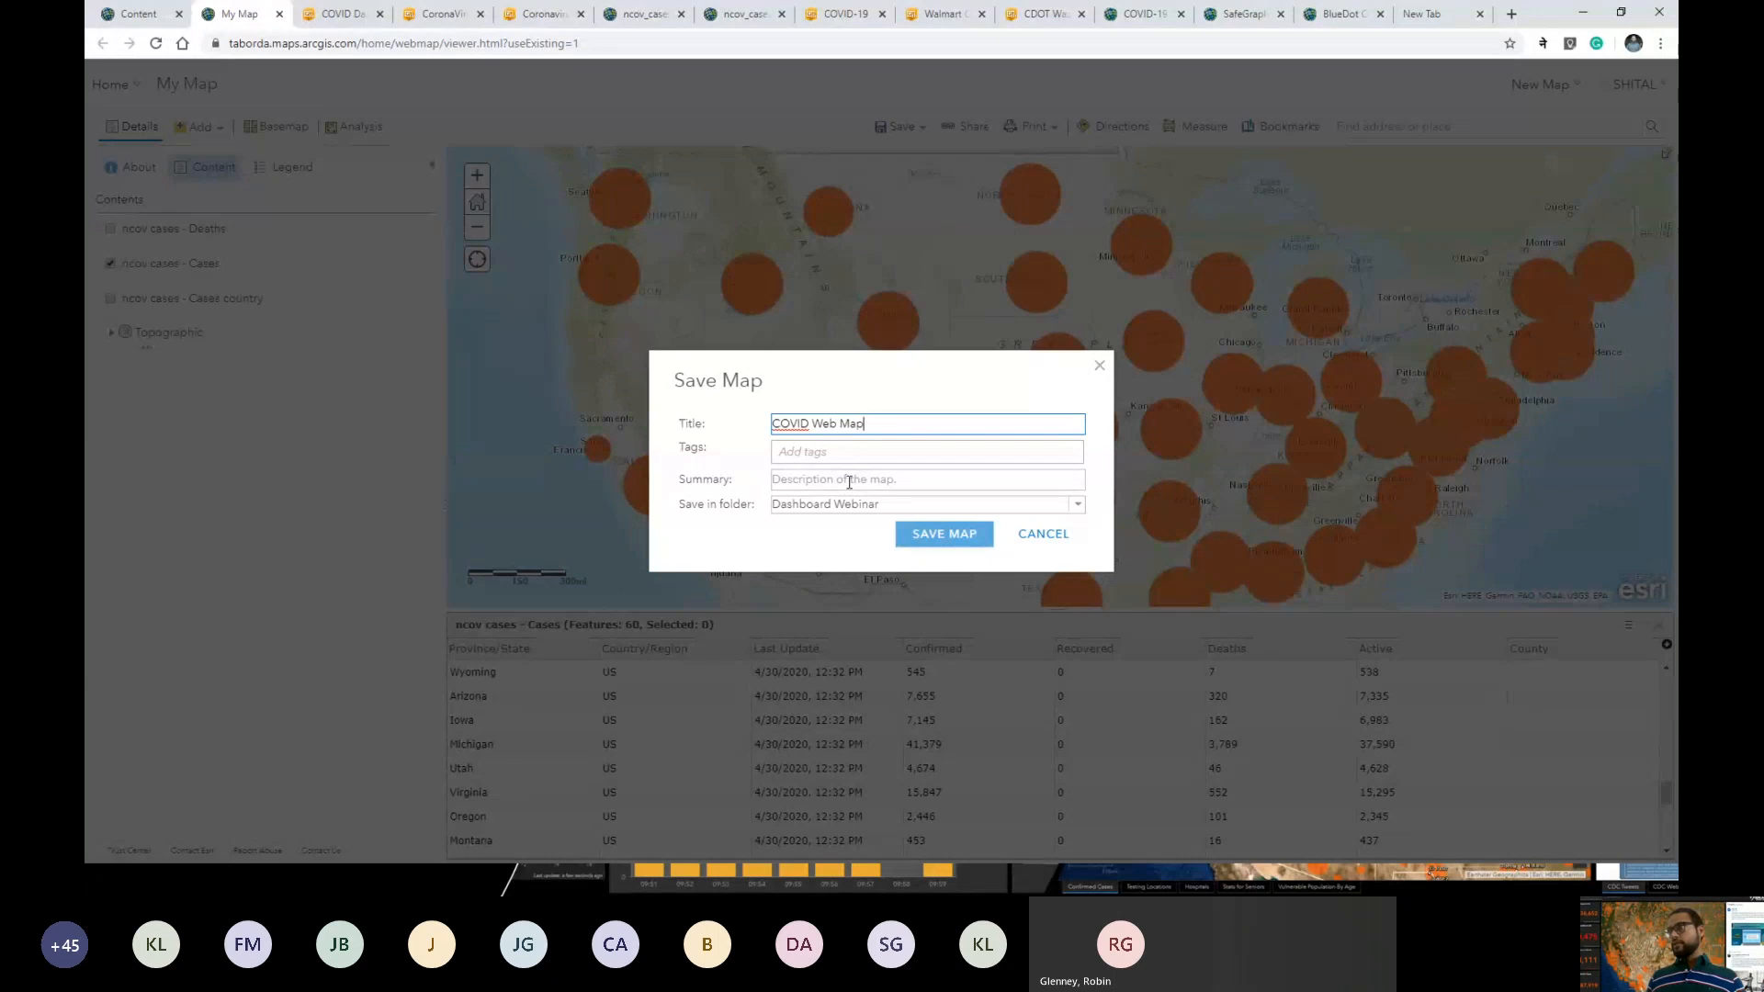
{"action": "left_click", "coordinate": [853, 452]}
{"action": "type", "text": "Demo"}
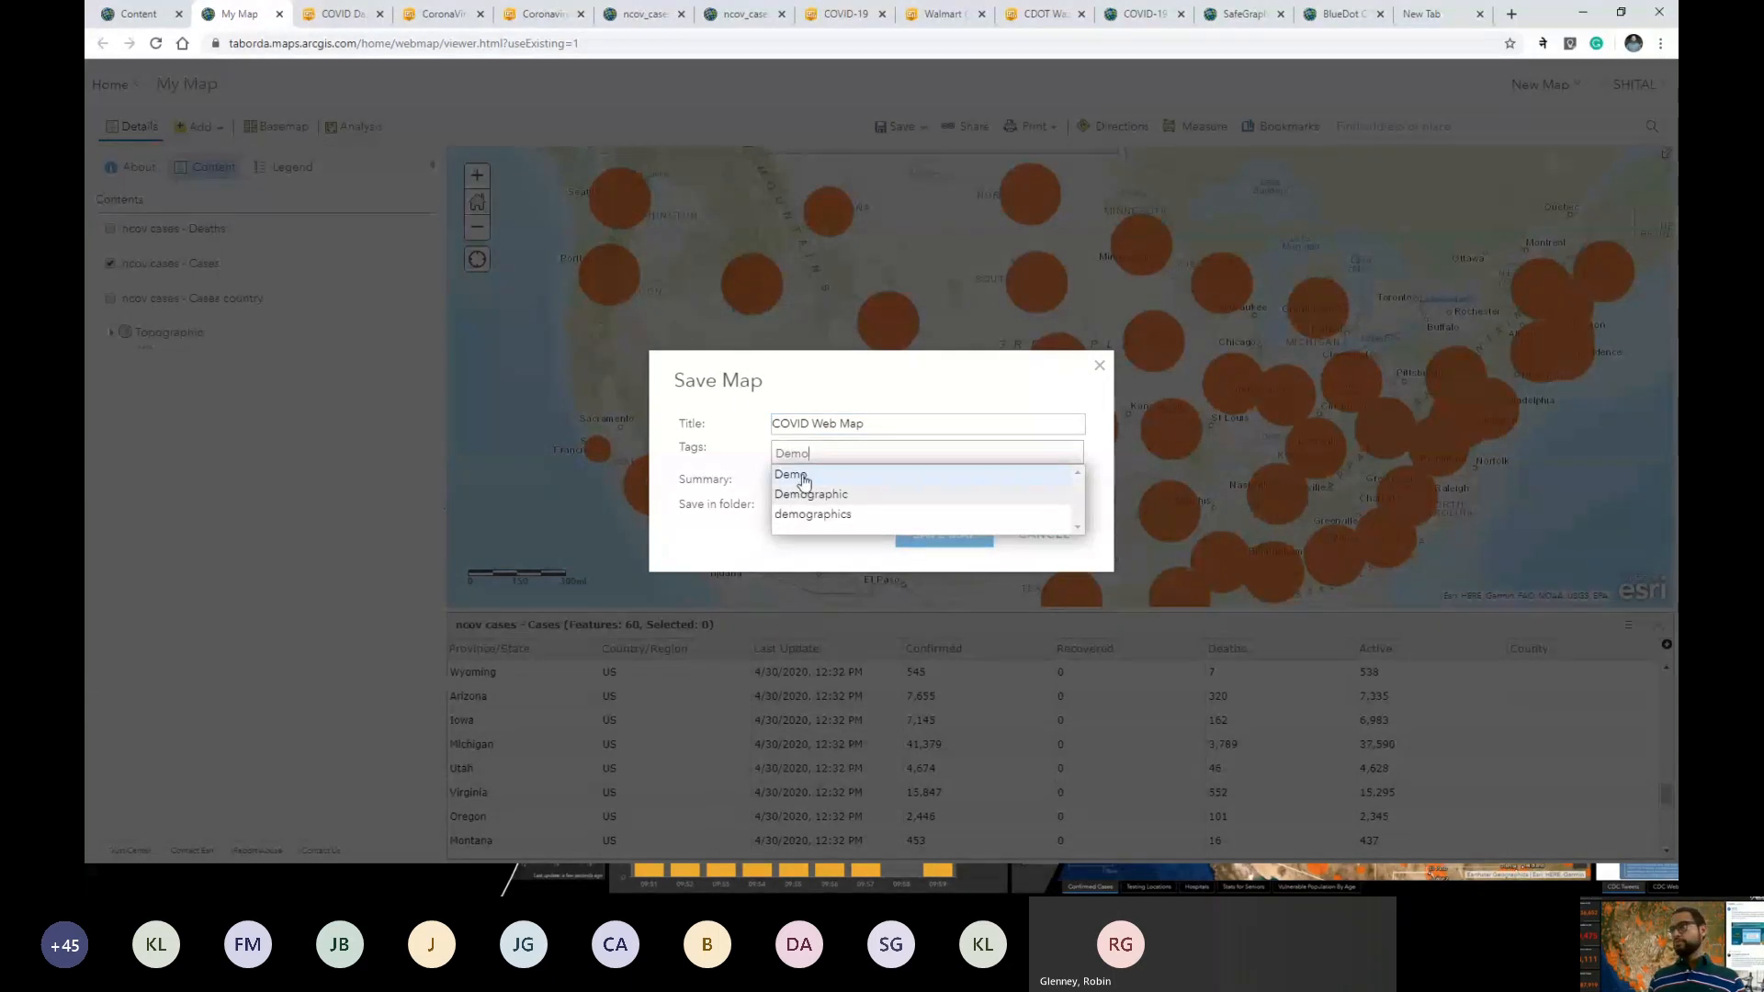
{"action": "left_click", "coordinate": [803, 477]}
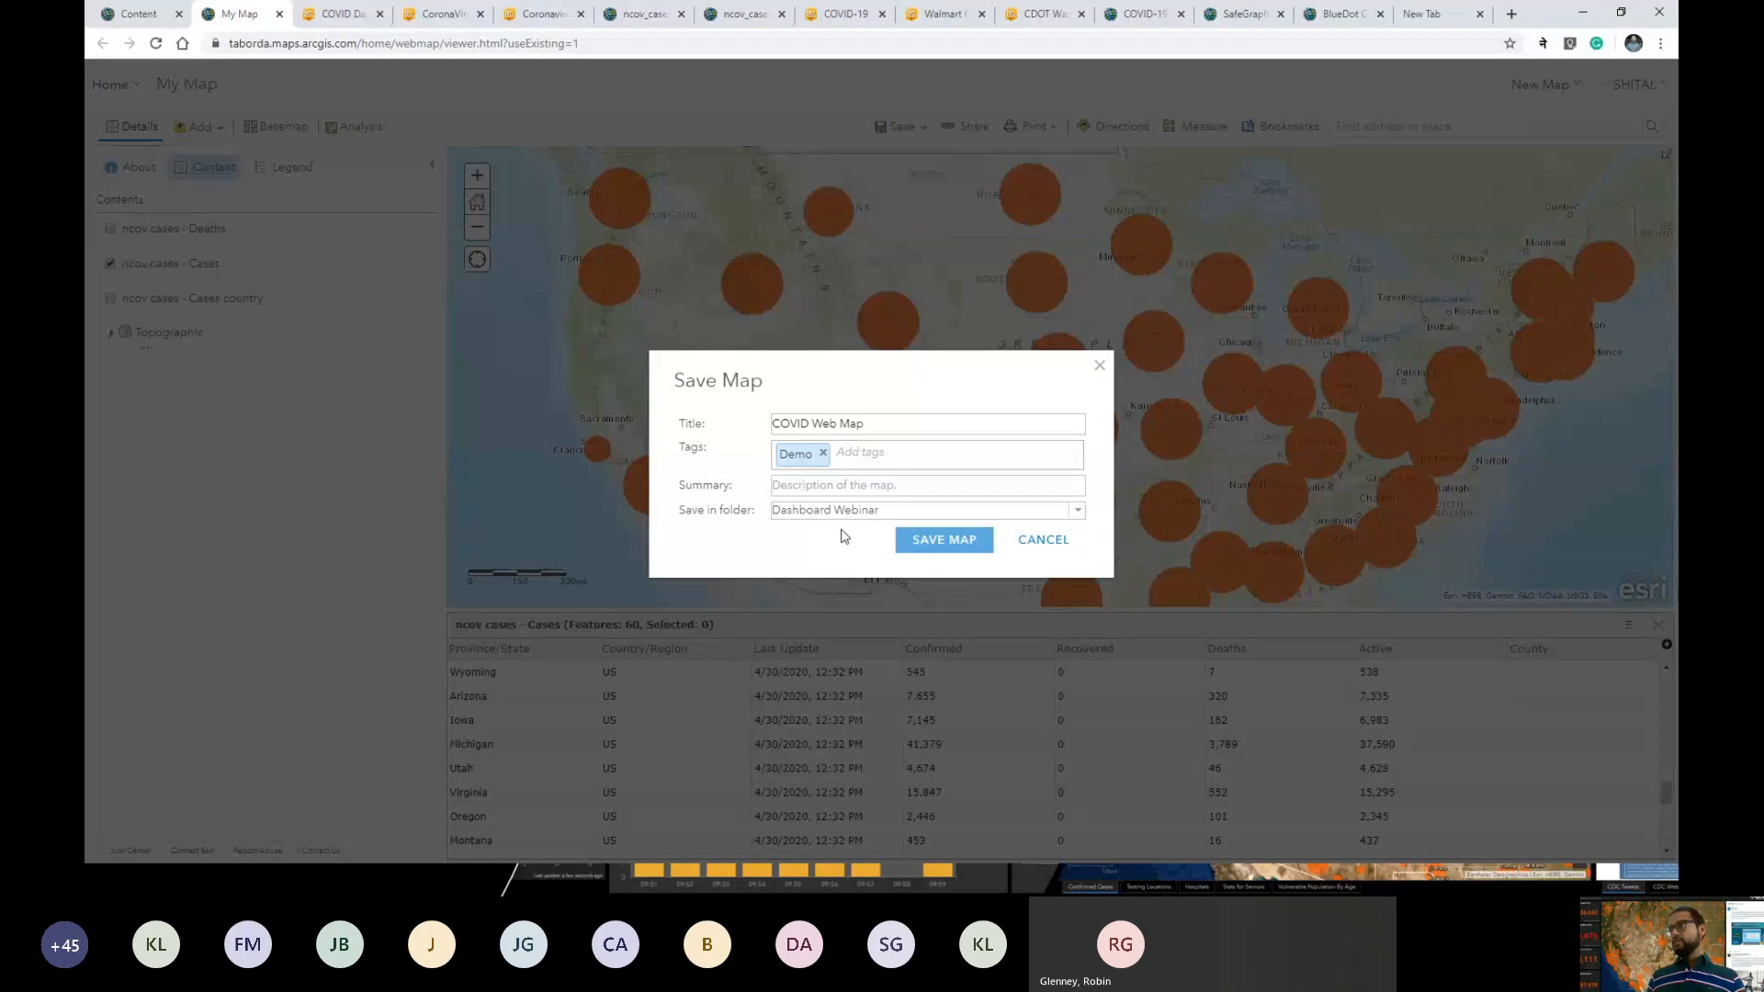
{"action": "left_click", "coordinate": [935, 540]}
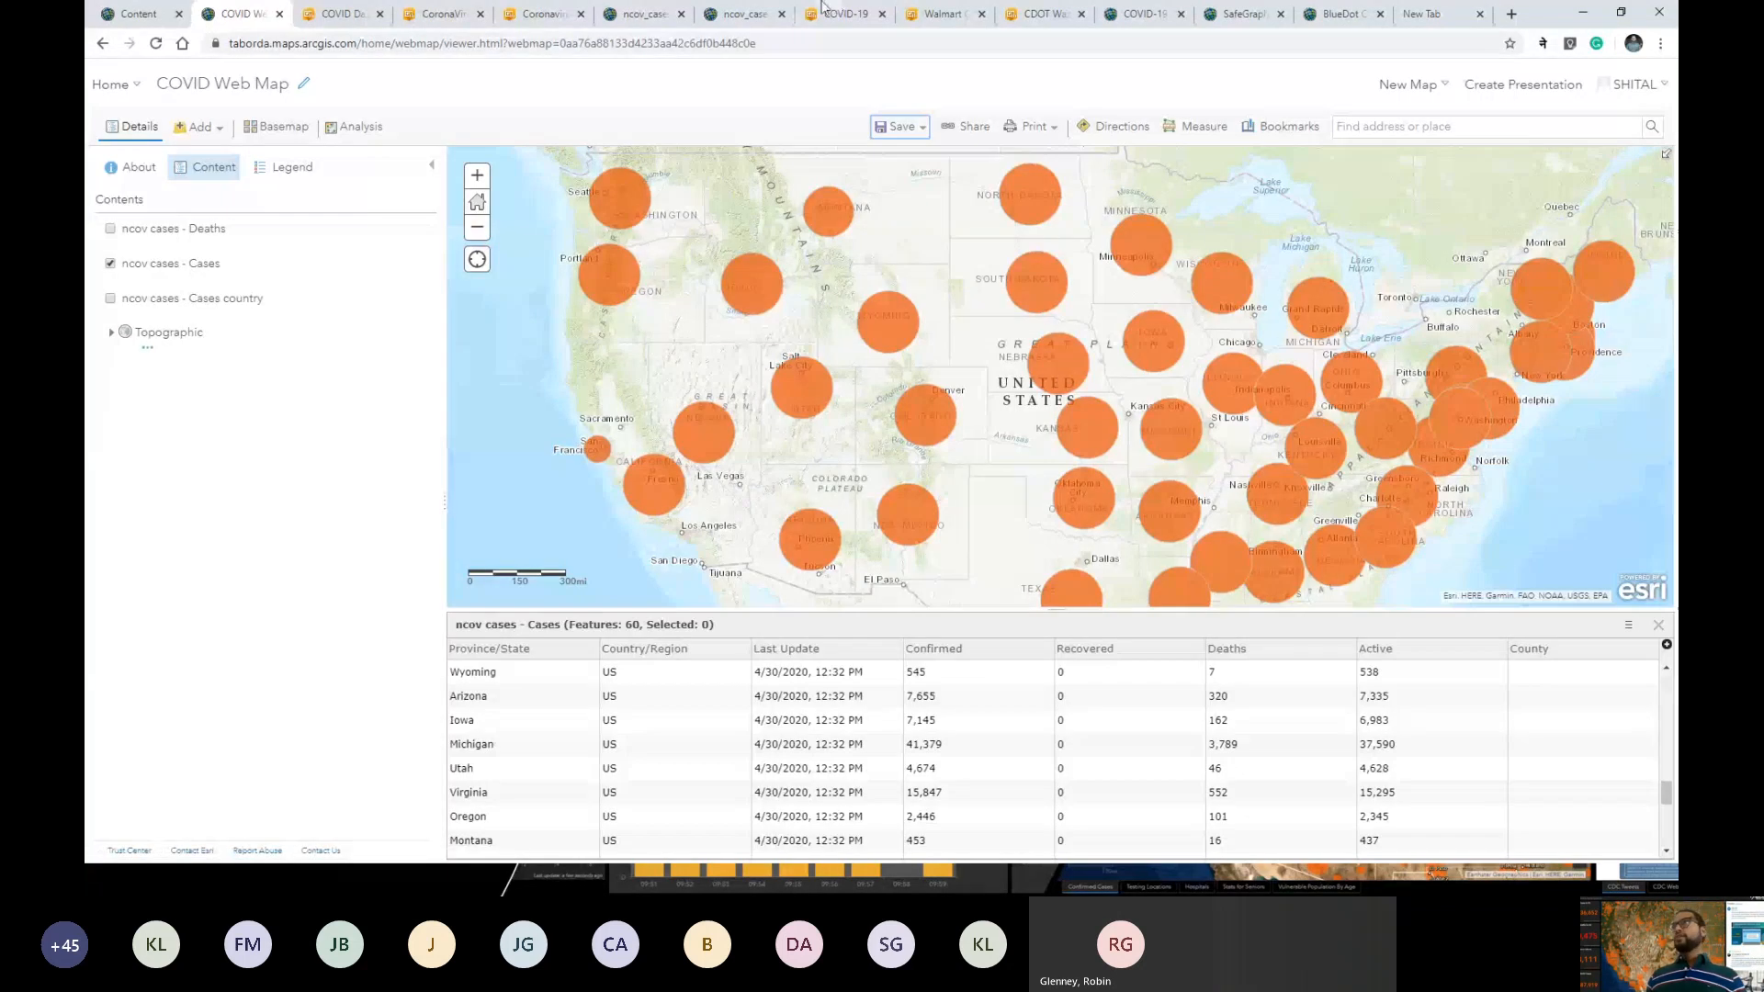
Refresh the Dashboard Webinar folder's content list to check for the saved map, and view the available ArcGIS apps.
{"action": "left_click", "coordinate": [137, 14]}
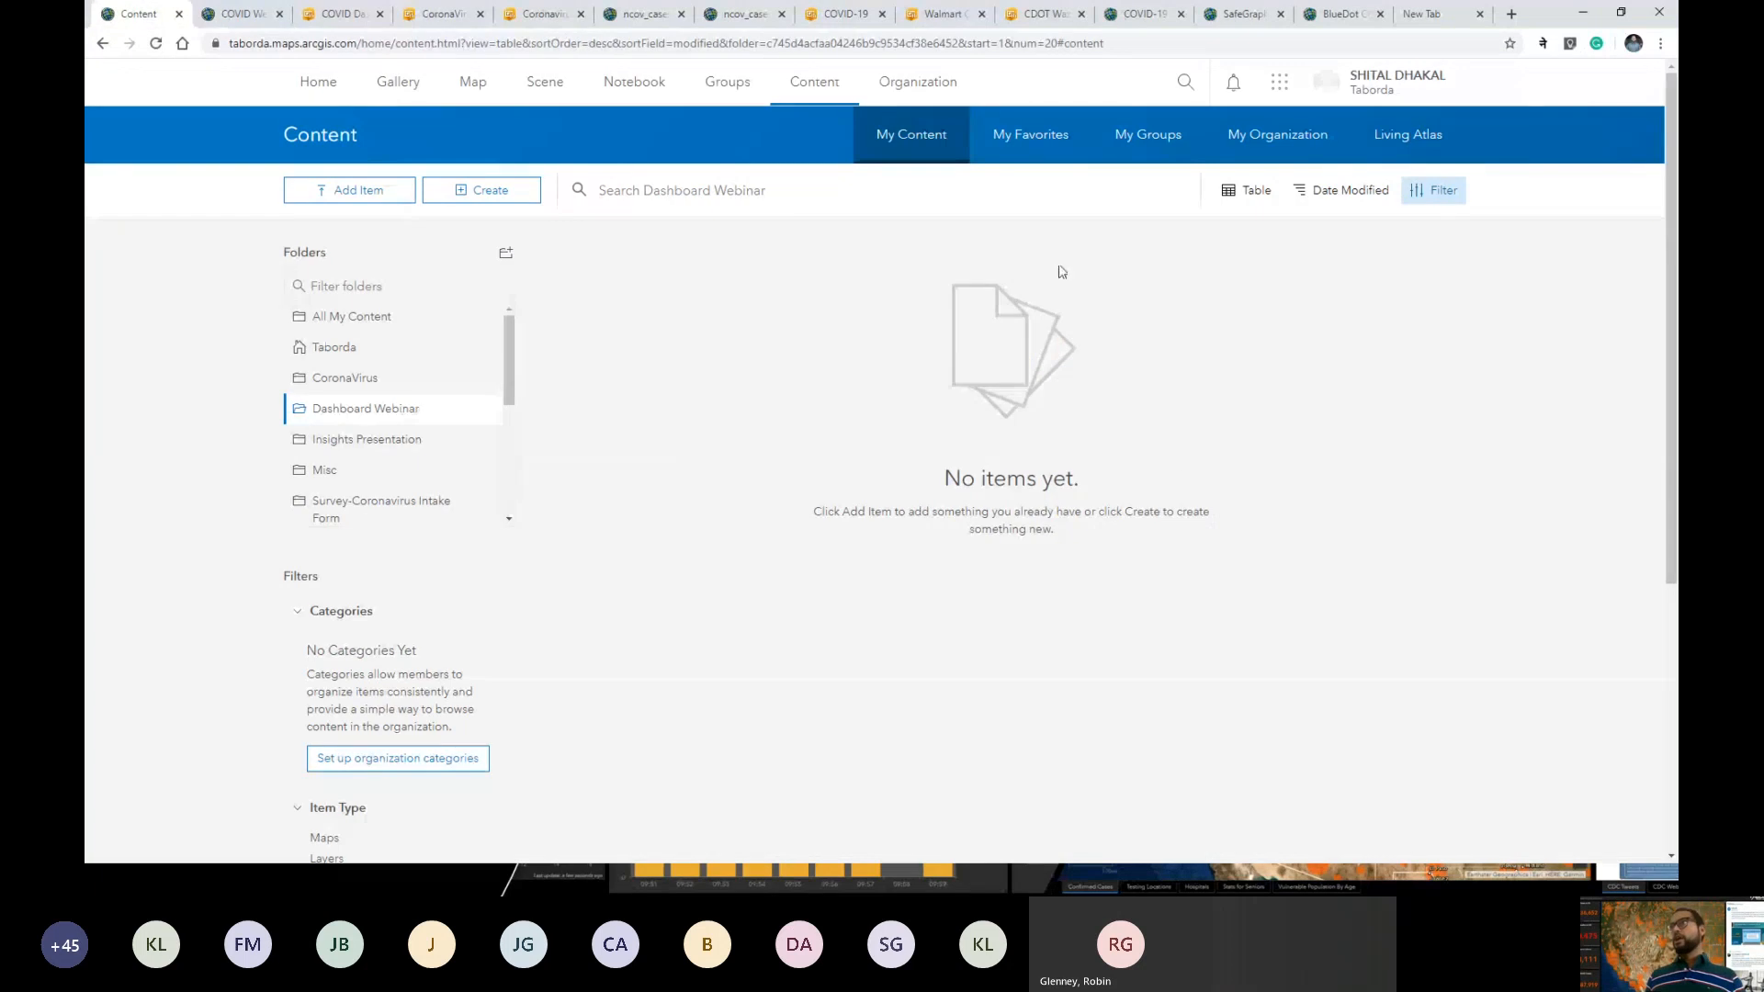
{"action": "left_click", "coordinate": [155, 43]}
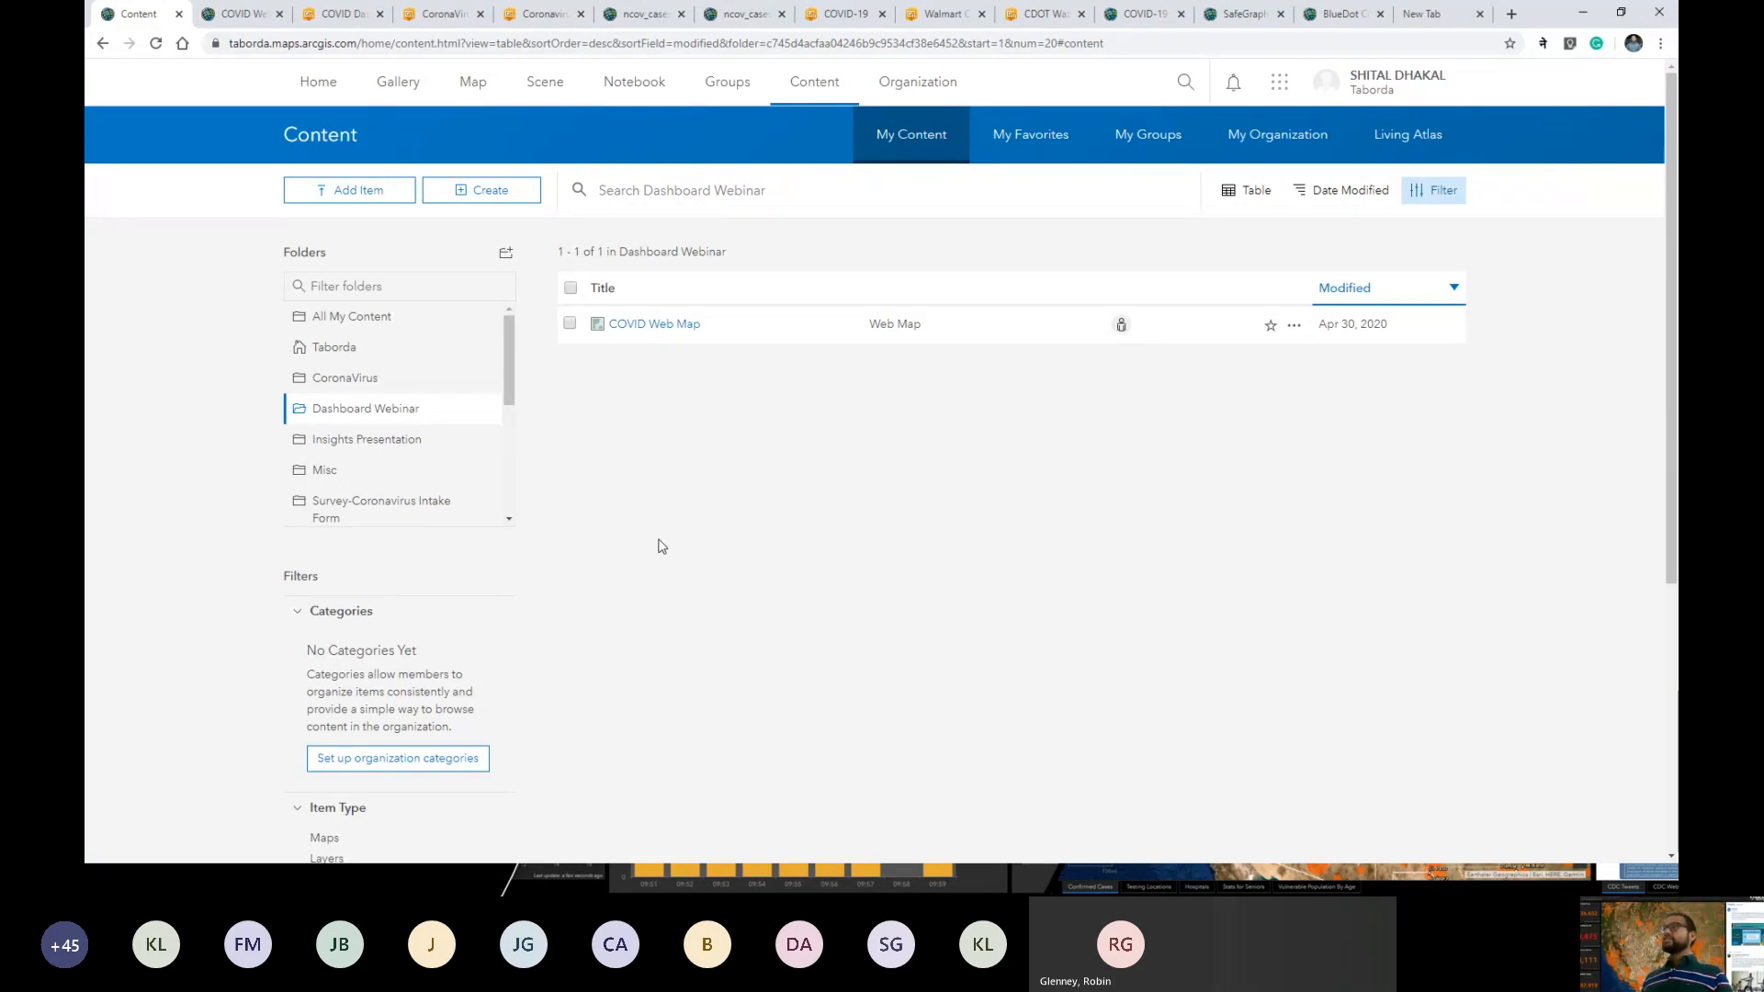
{"action": "left_click", "coordinate": [1284, 93]}
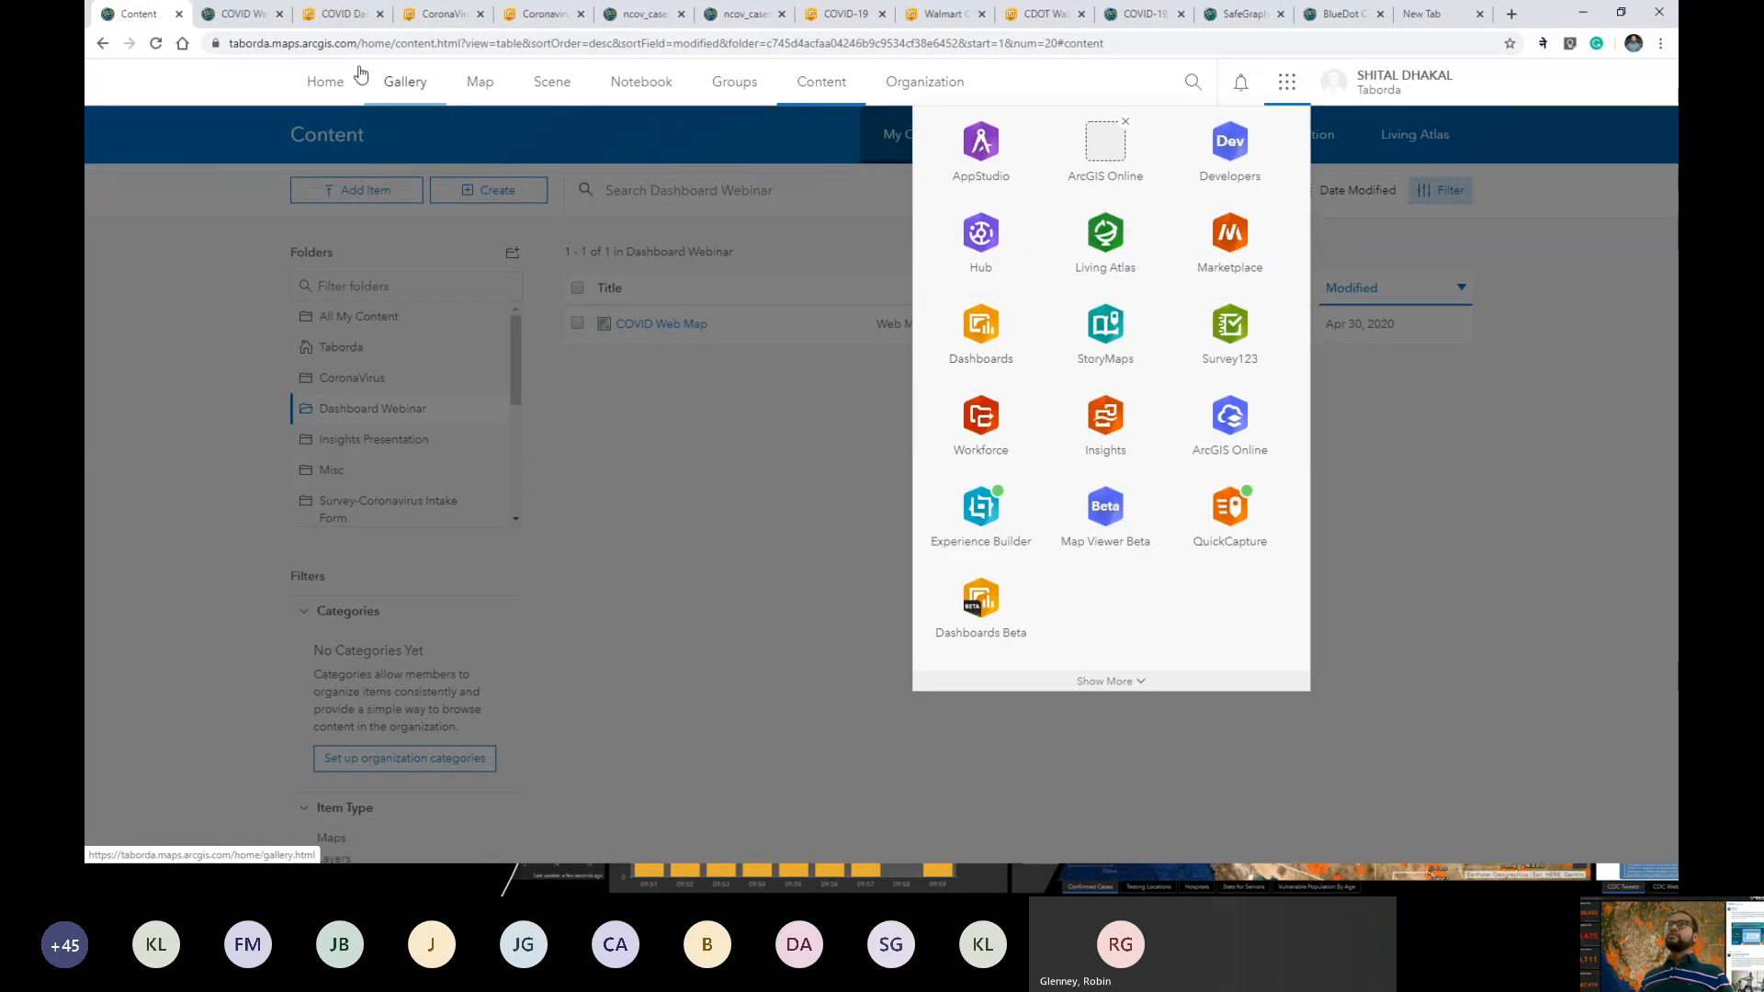
Create an ArcGIS Dashboards app from COVID Web Map, titled "COVID Dashboard", with the tag Demo in the Dashboard Webinar folder.
{"action": "left_click", "coordinate": [244, 14]}
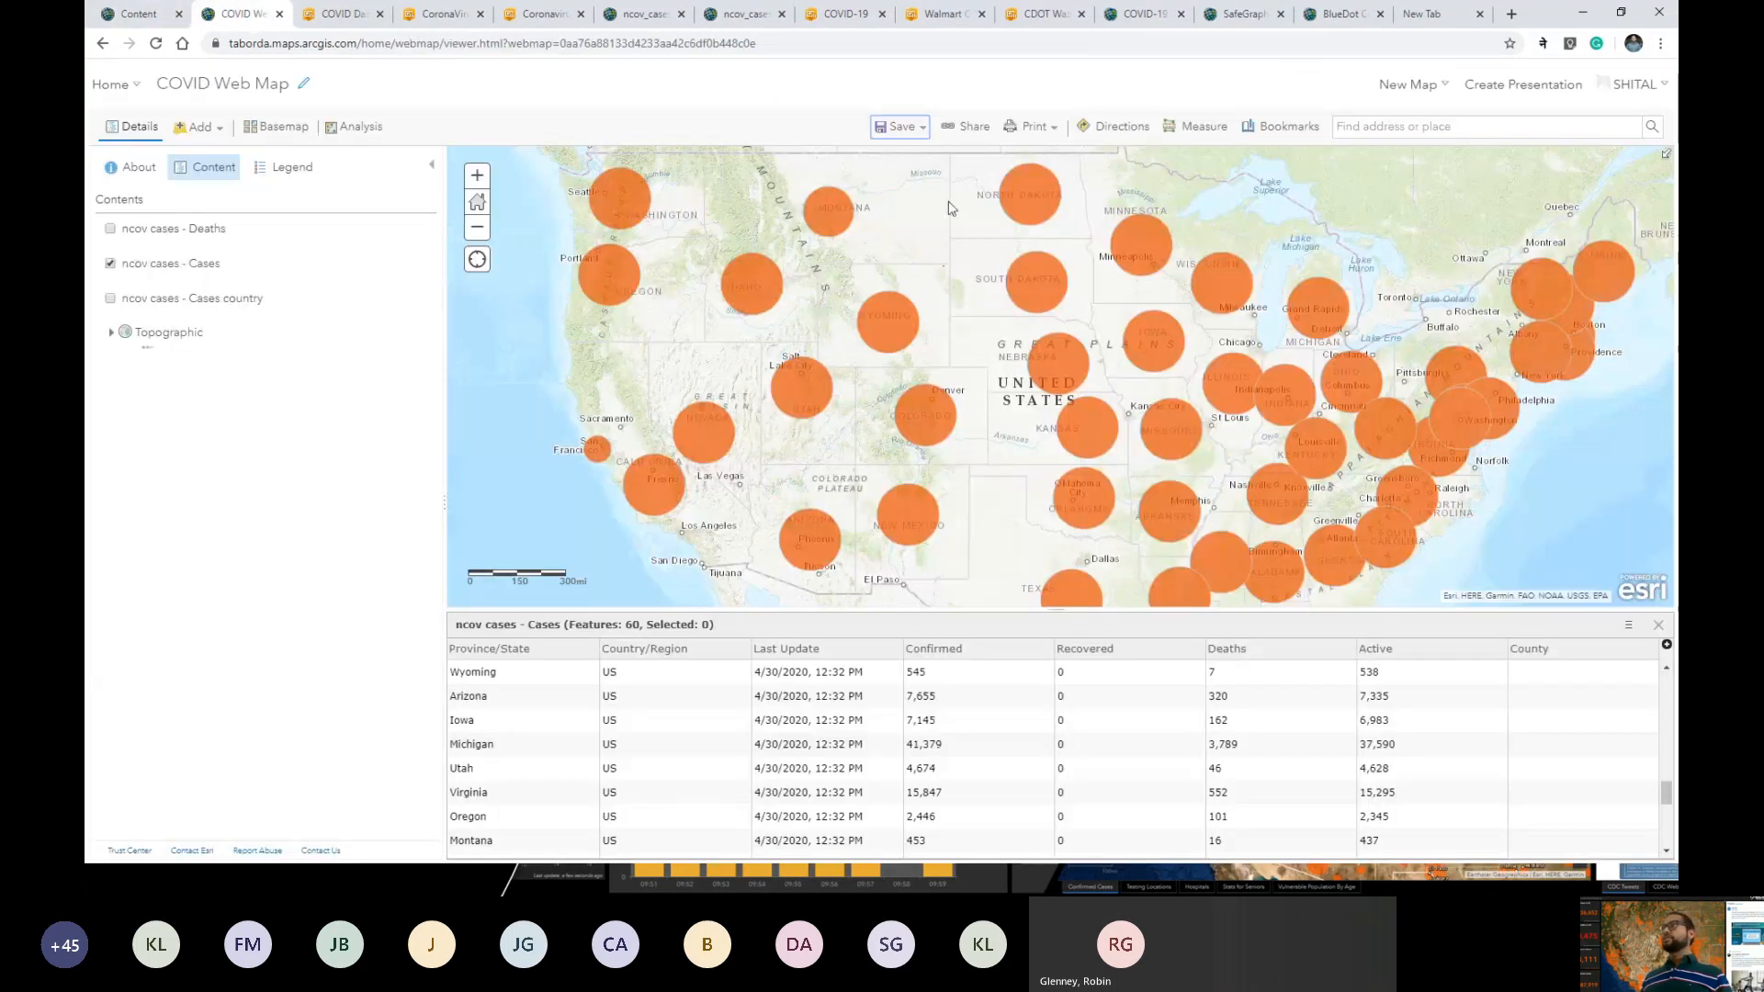
{"action": "left_click", "coordinate": [961, 128]}
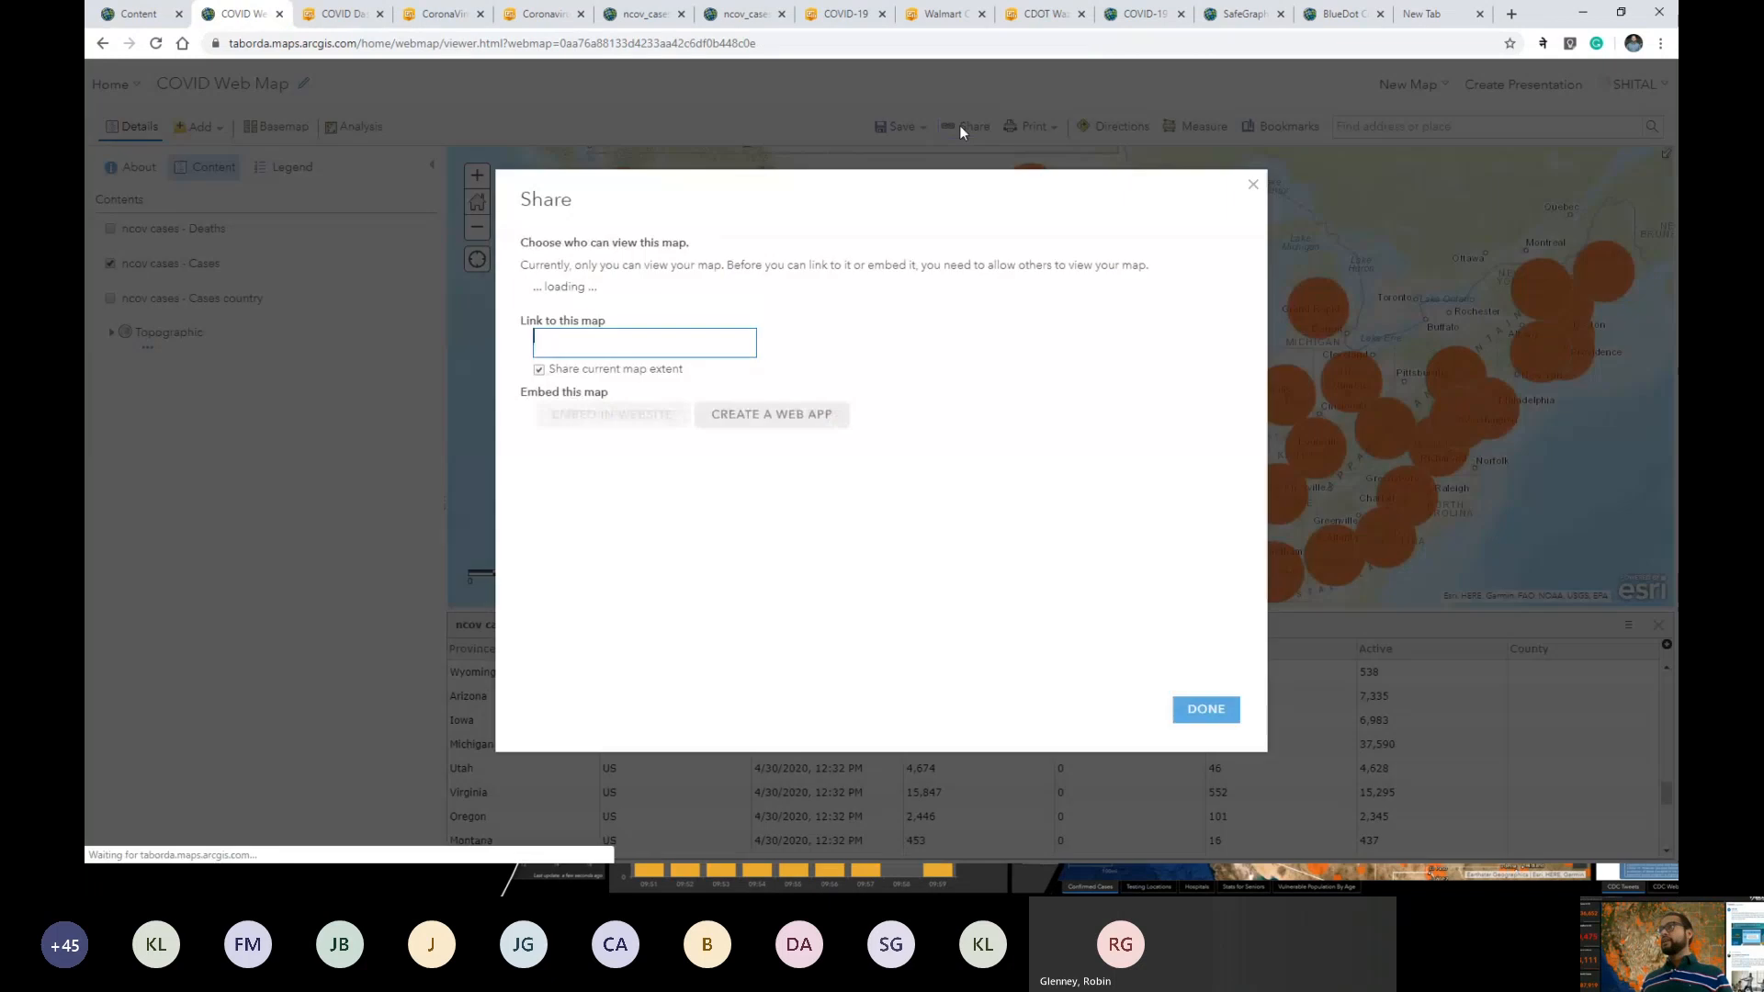
{"action": "left_click", "coordinate": [801, 550]}
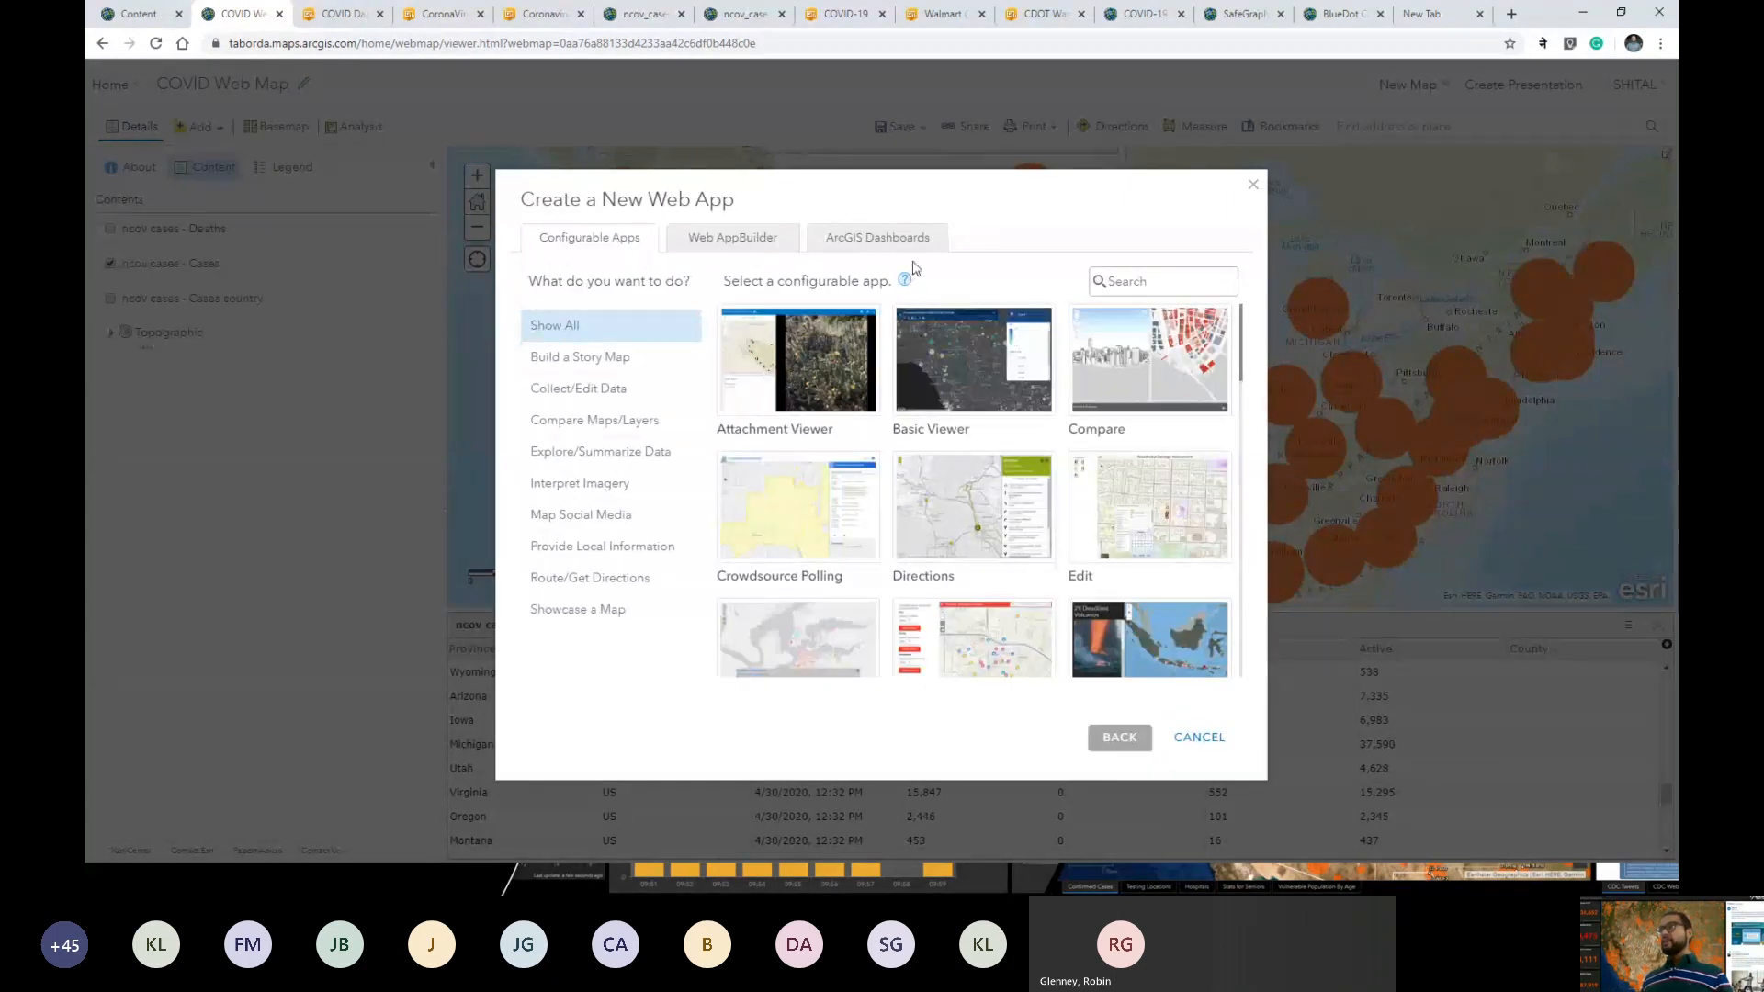
{"action": "left_click", "coordinate": [914, 240]}
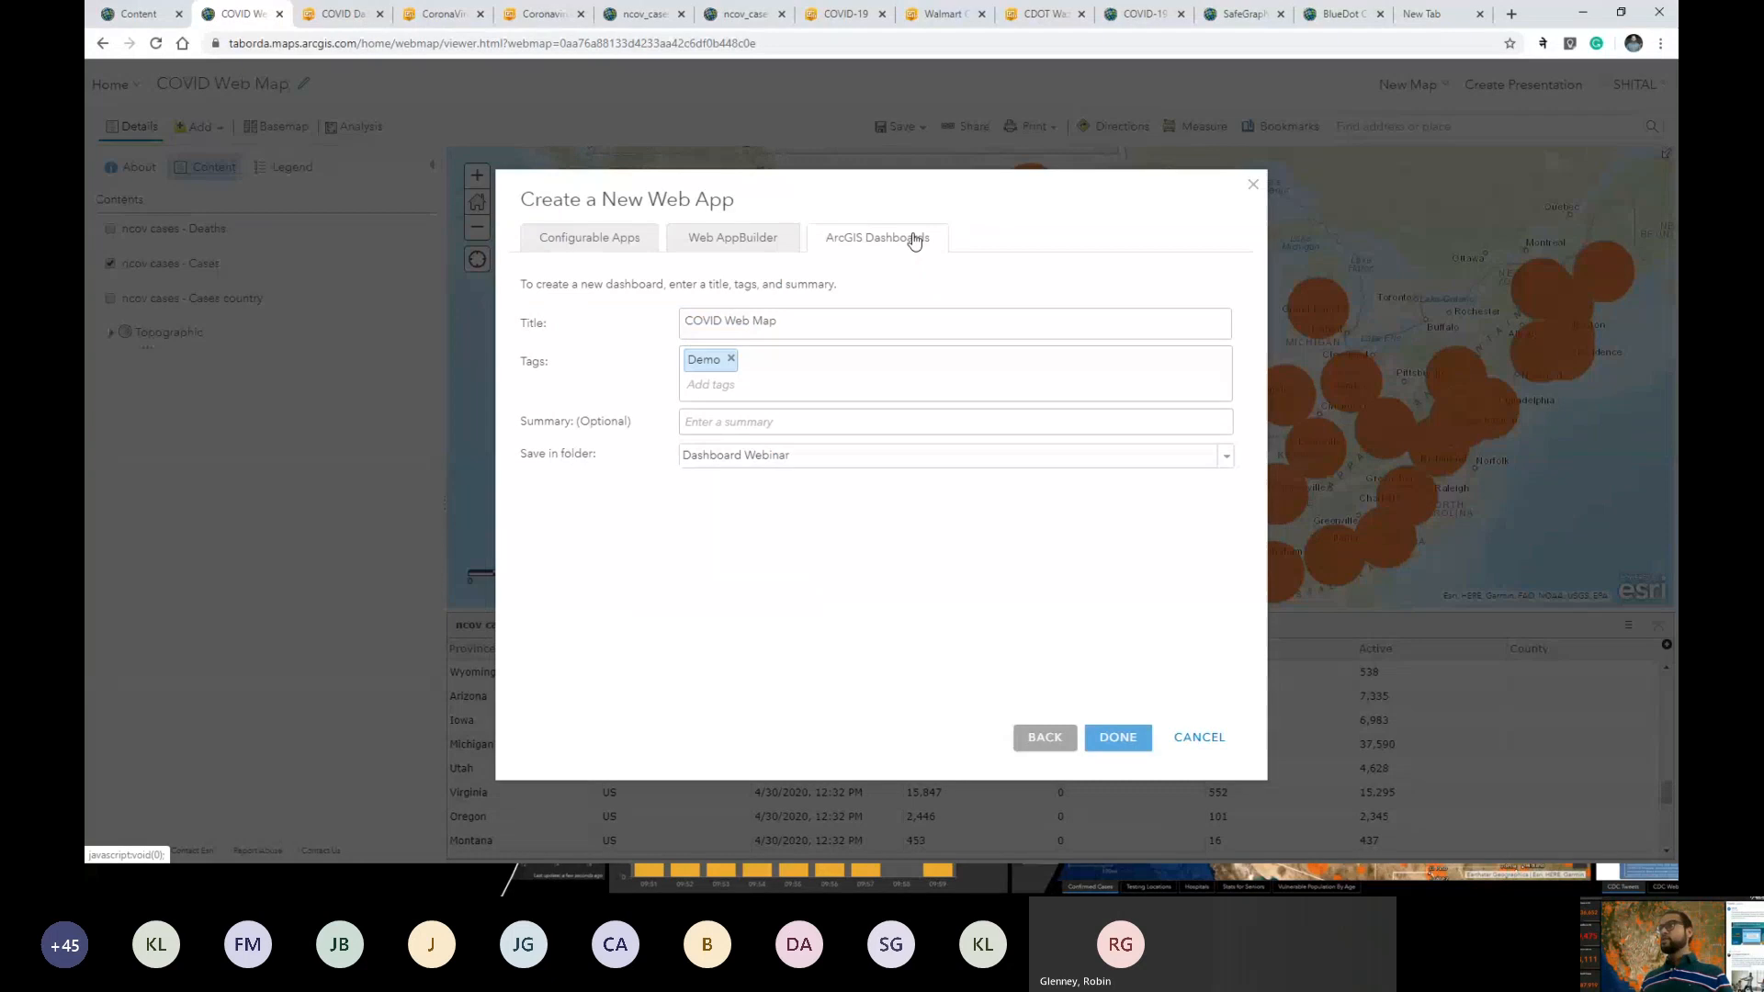
{"action": "left_click", "coordinate": [846, 325]}
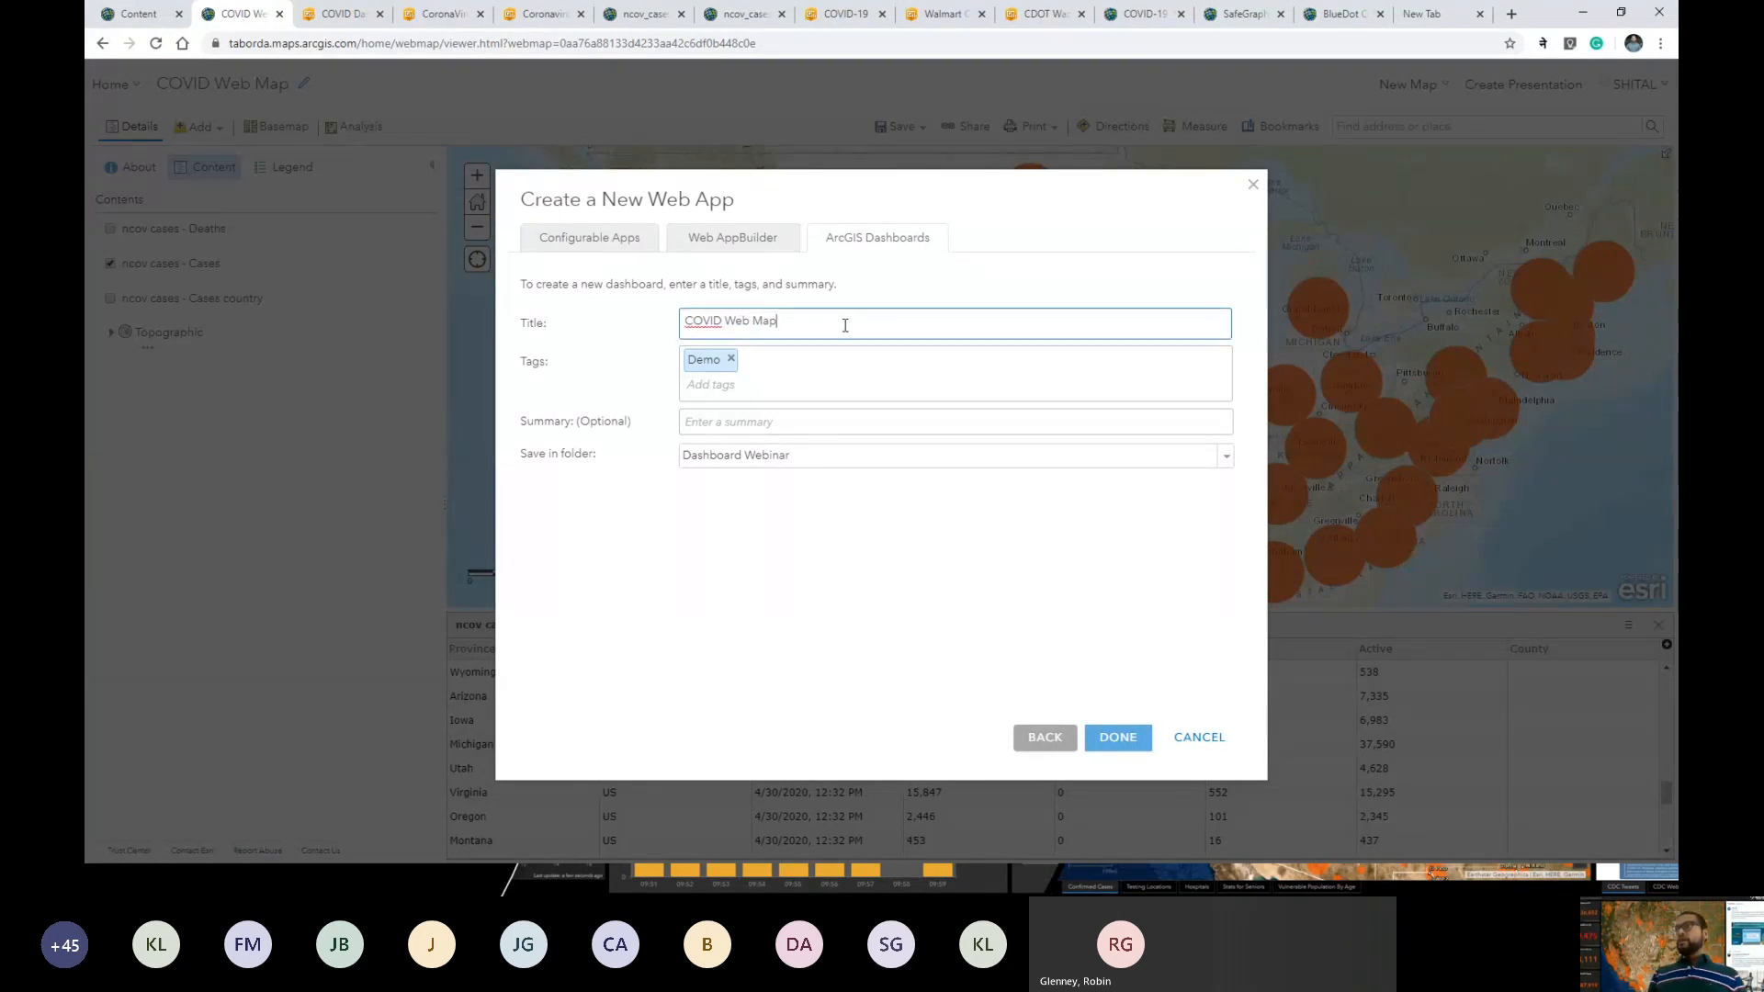
{"action": "key", "text": "BackSpace"}
{"action": "key", "text": "BackSpace"}
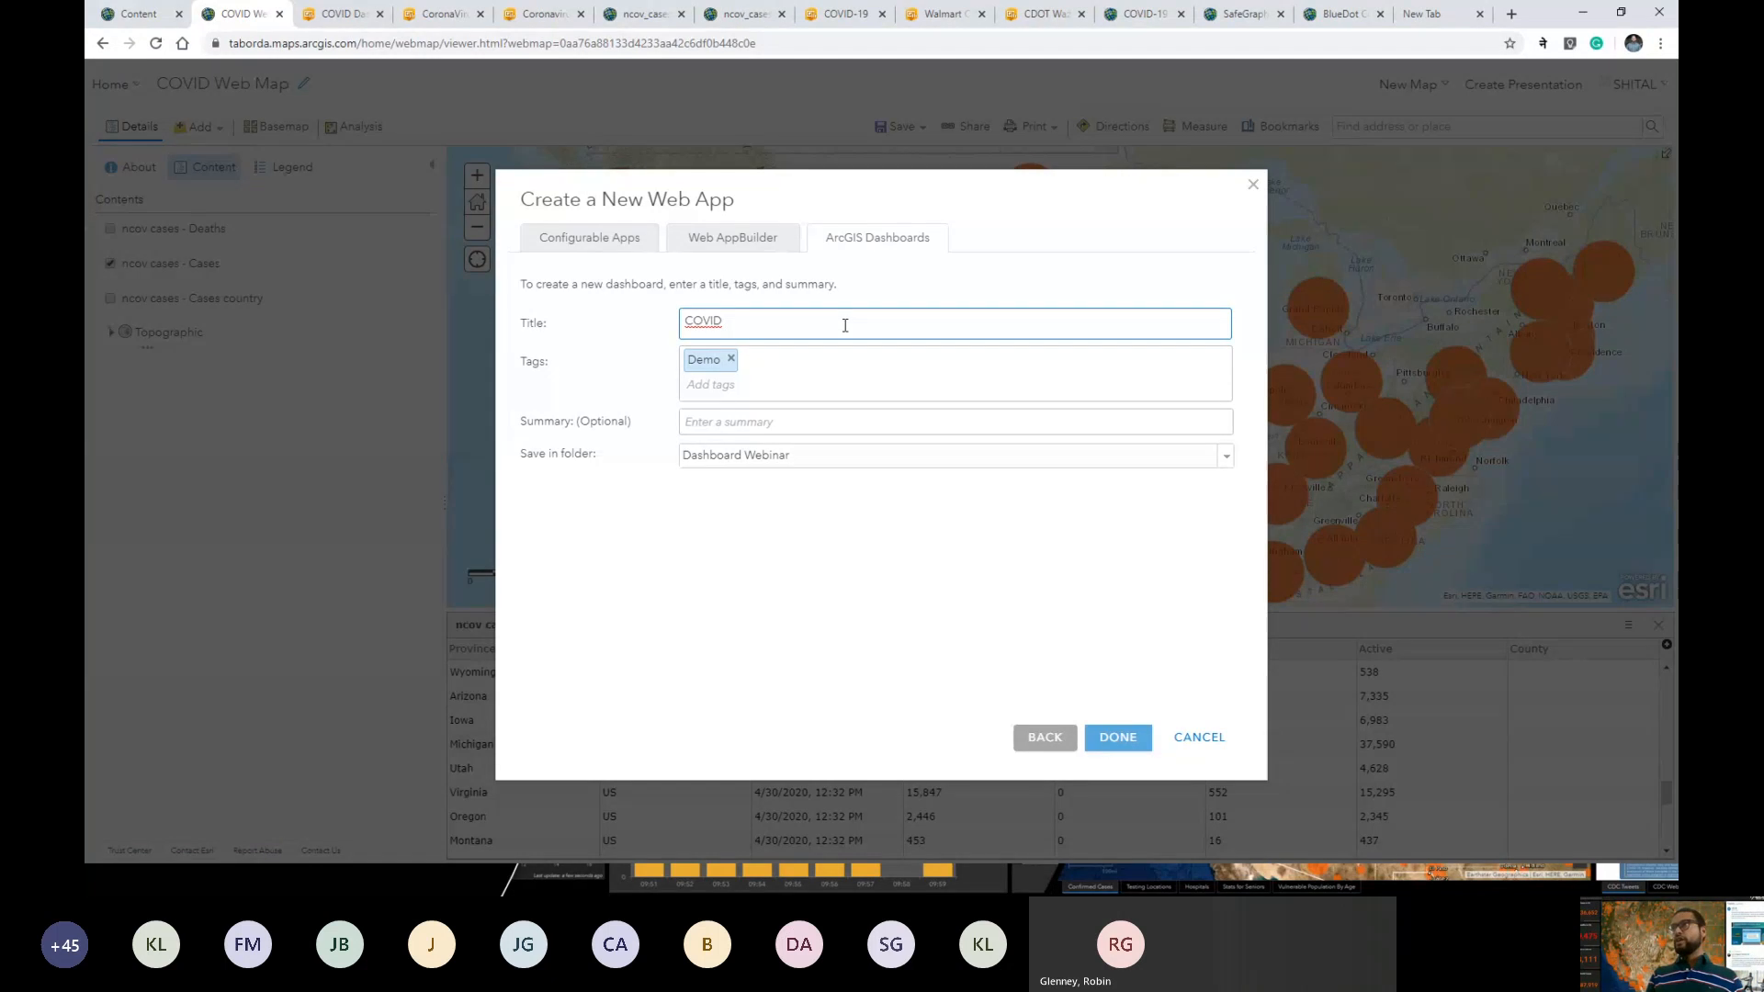
{"action": "type", "text": "Dashboard"}
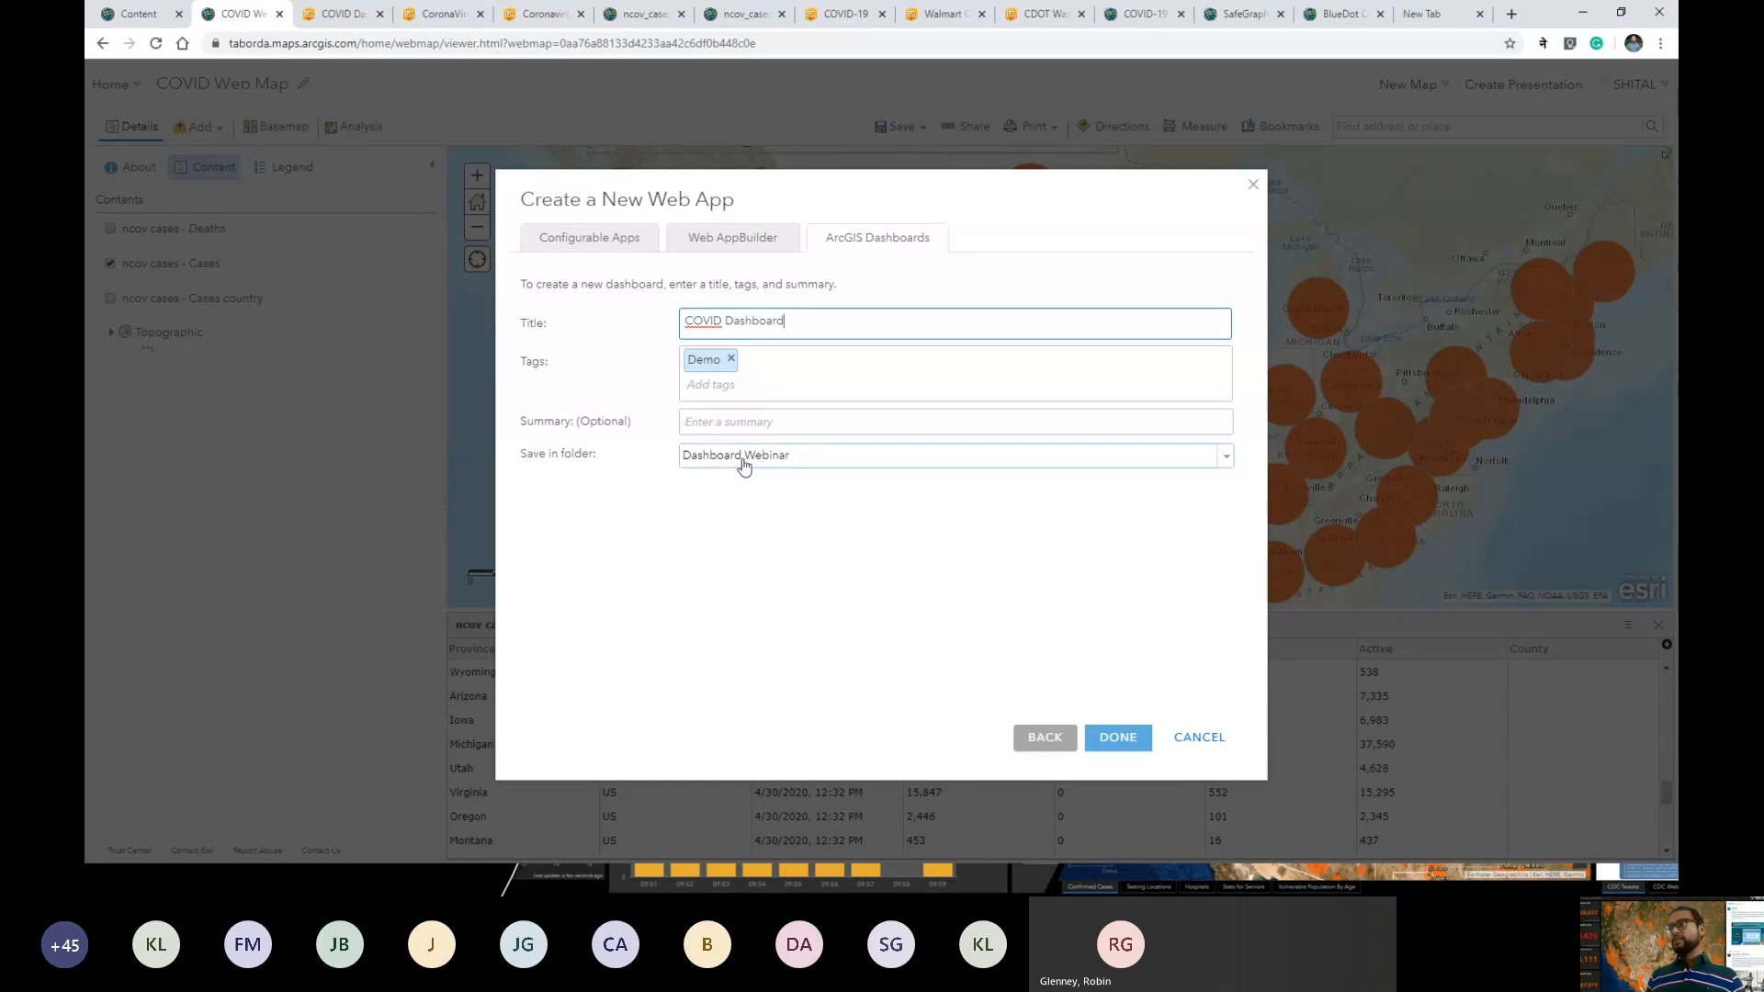
{"action": "left_click", "coordinate": [1126, 742]}
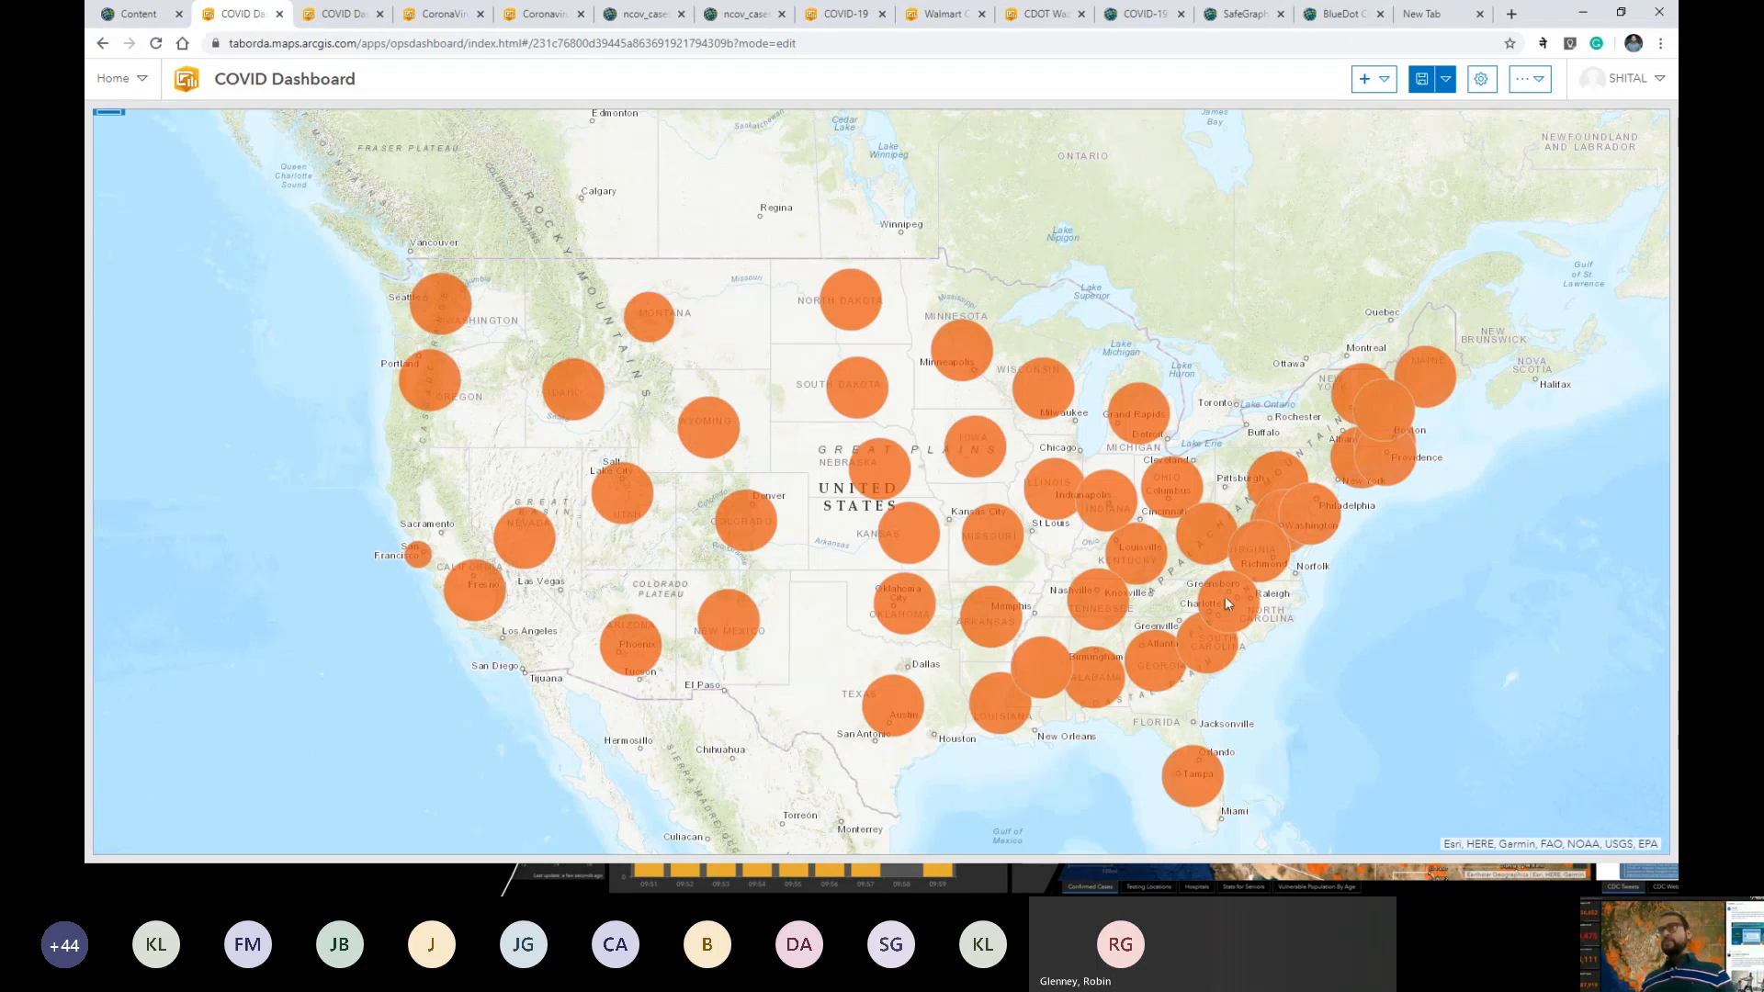
Check the pop-up details for Wyoming's case symbol on the dashboard map and close the pop-up.
{"action": "left_click", "coordinate": [718, 426]}
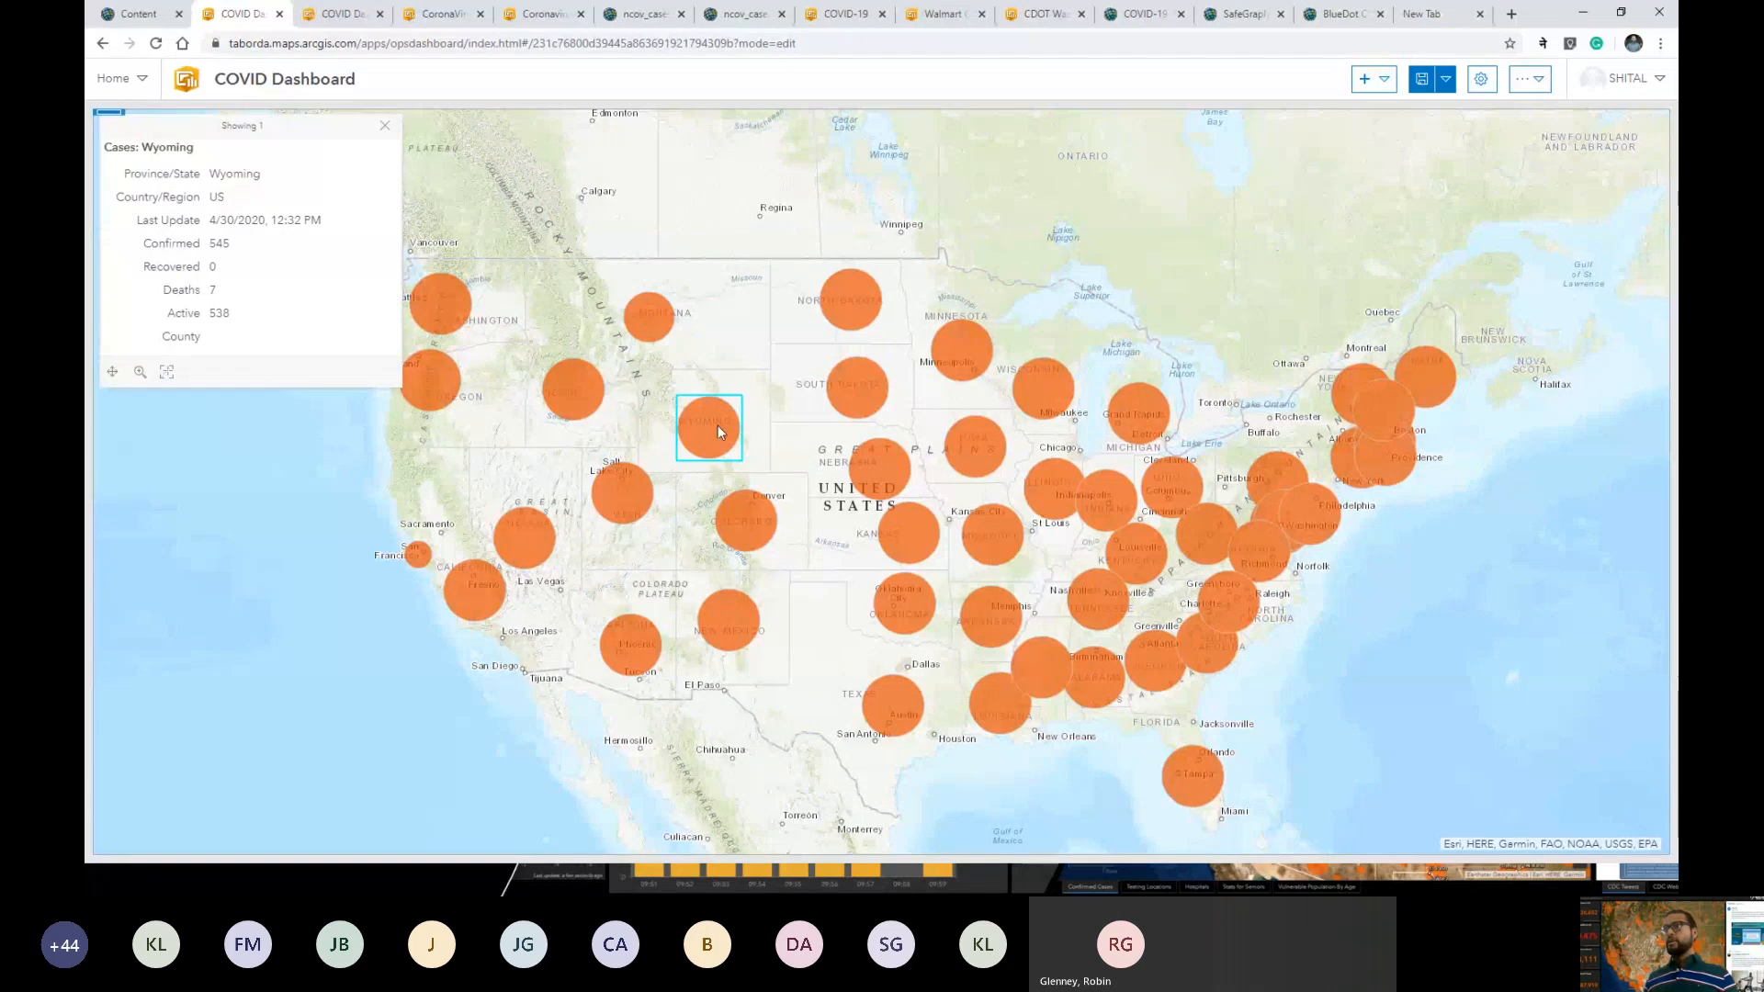
{"action": "left_click", "coordinate": [384, 127]}
{"action": "left_click_drag", "start_coordinate": [836, 481], "coordinate": [812, 424]}
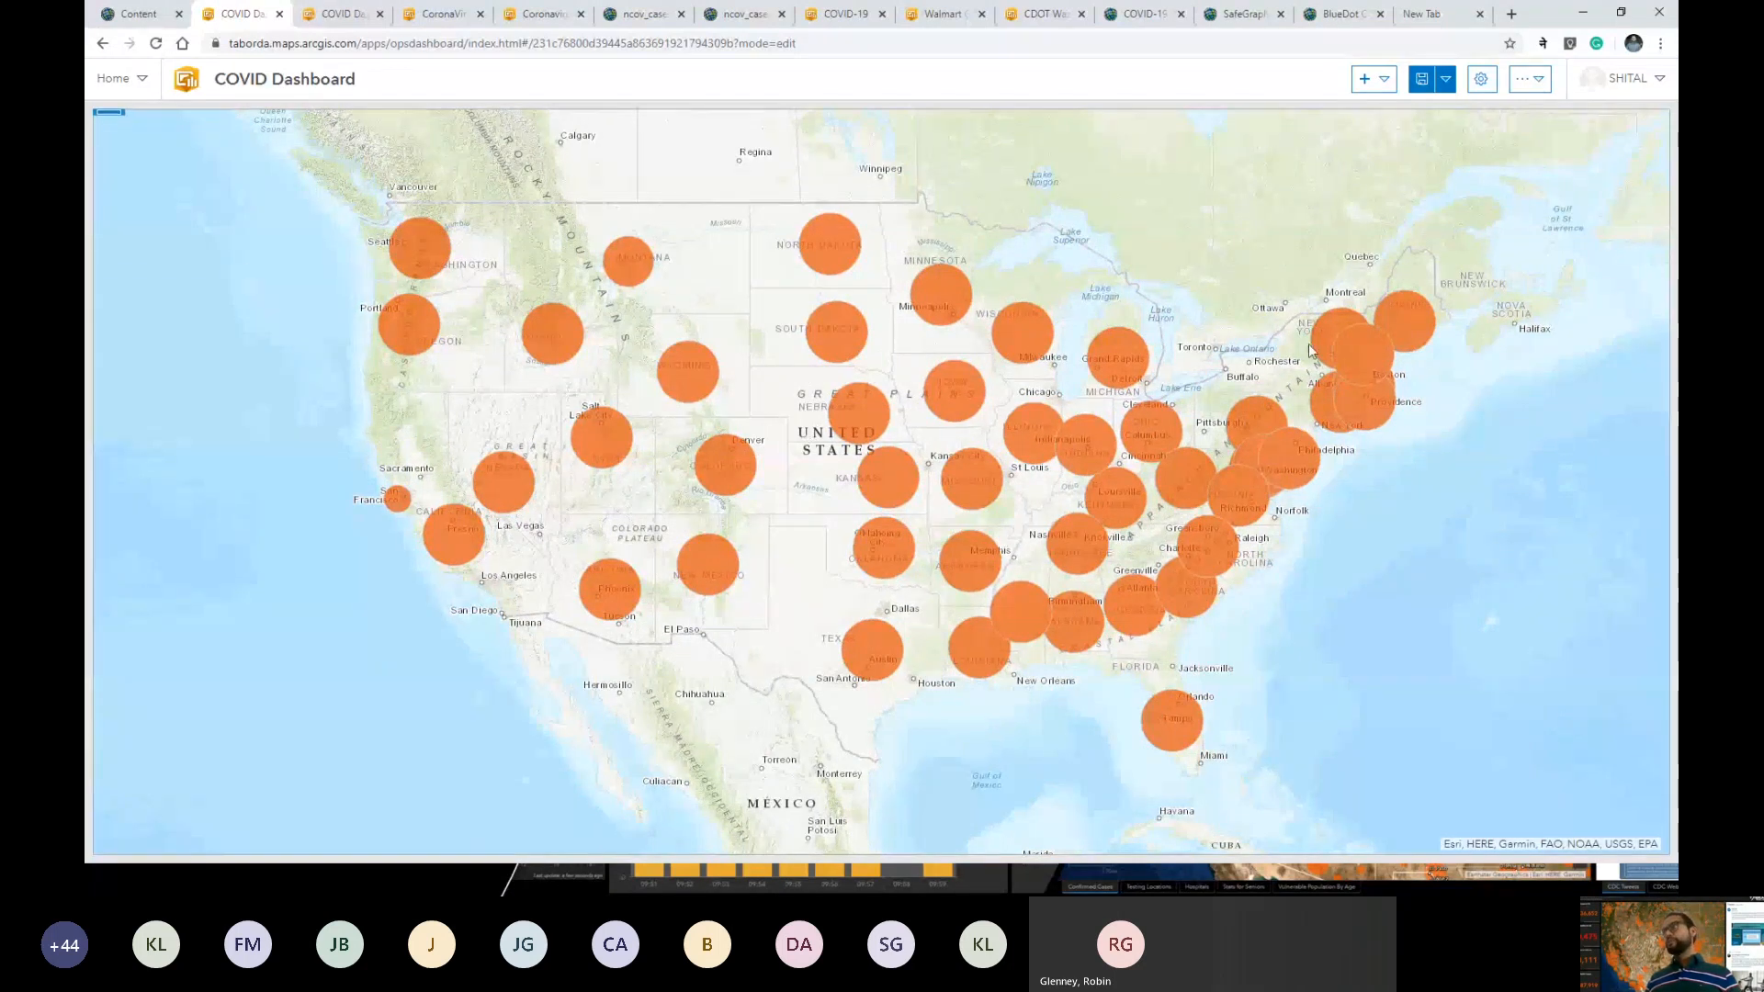
Examine the case symbols on the dashboard map at different scales, from northern Nevada out to the whole United States.
{"action": "scroll", "coordinate": [476, 395], "scroll_direction": "up", "scroll_amount": 2}
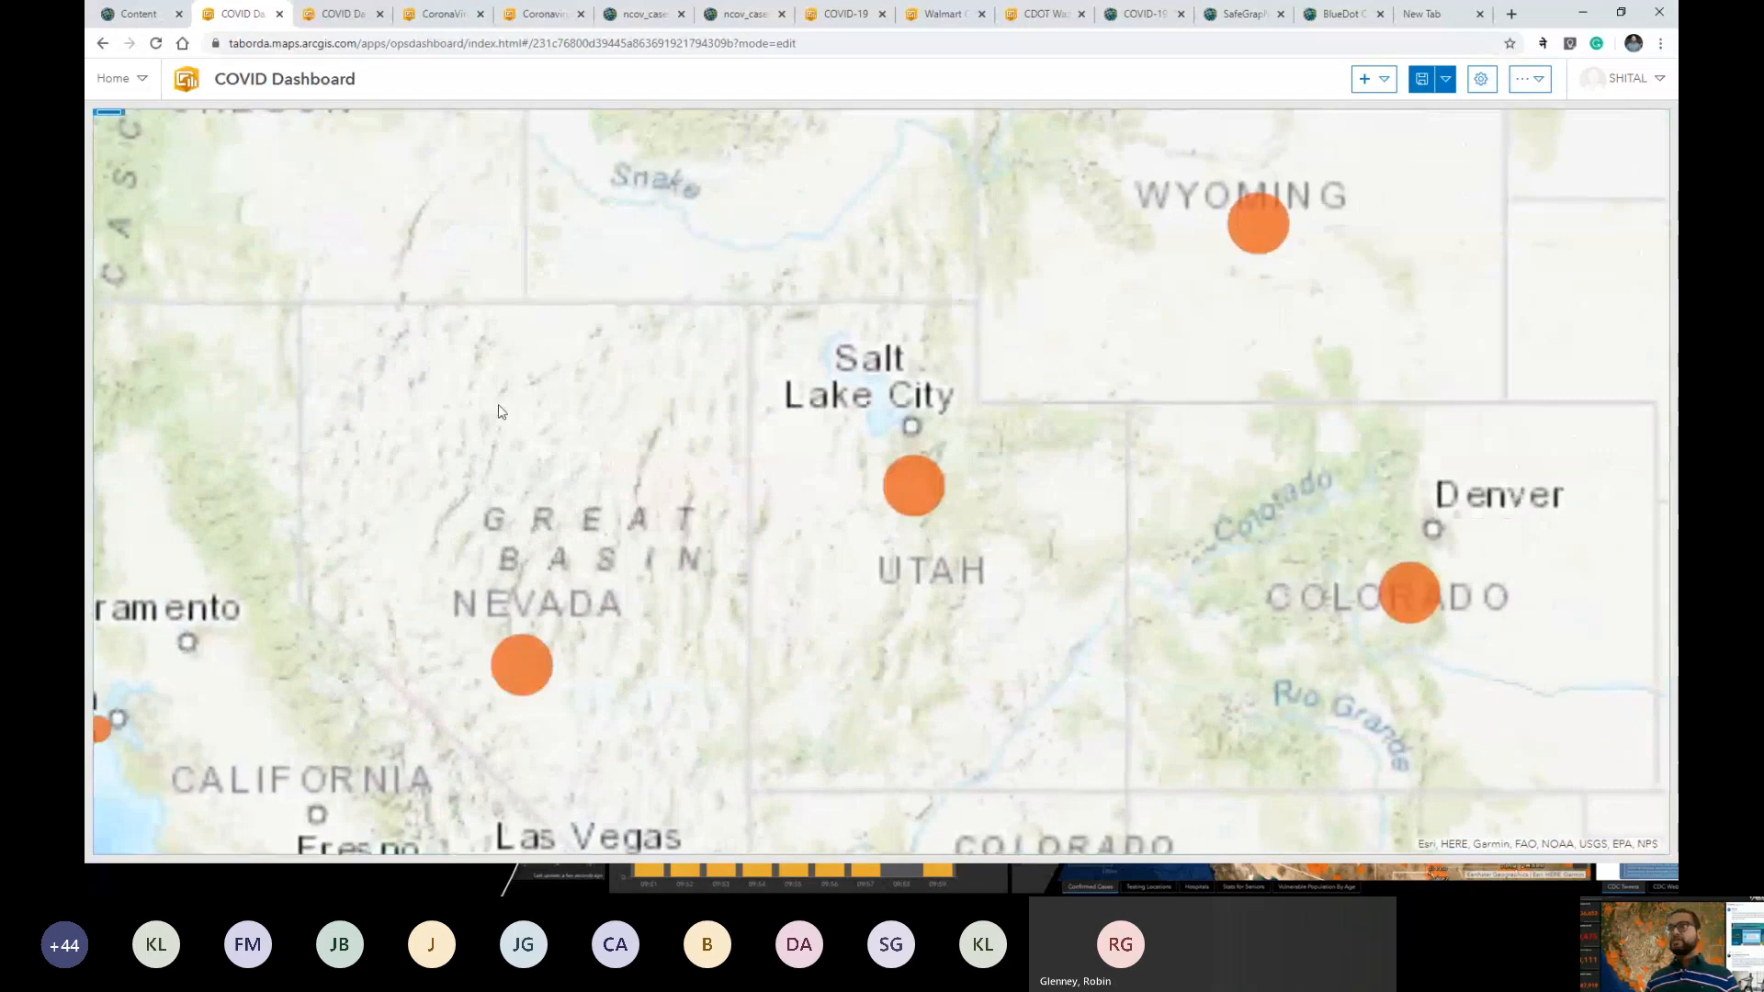
{"action": "left_click_drag", "start_coordinate": [503, 400], "coordinate": [759, 369]}
{"action": "scroll", "coordinate": [637, 386], "scroll_direction": "up", "scroll_amount": 2}
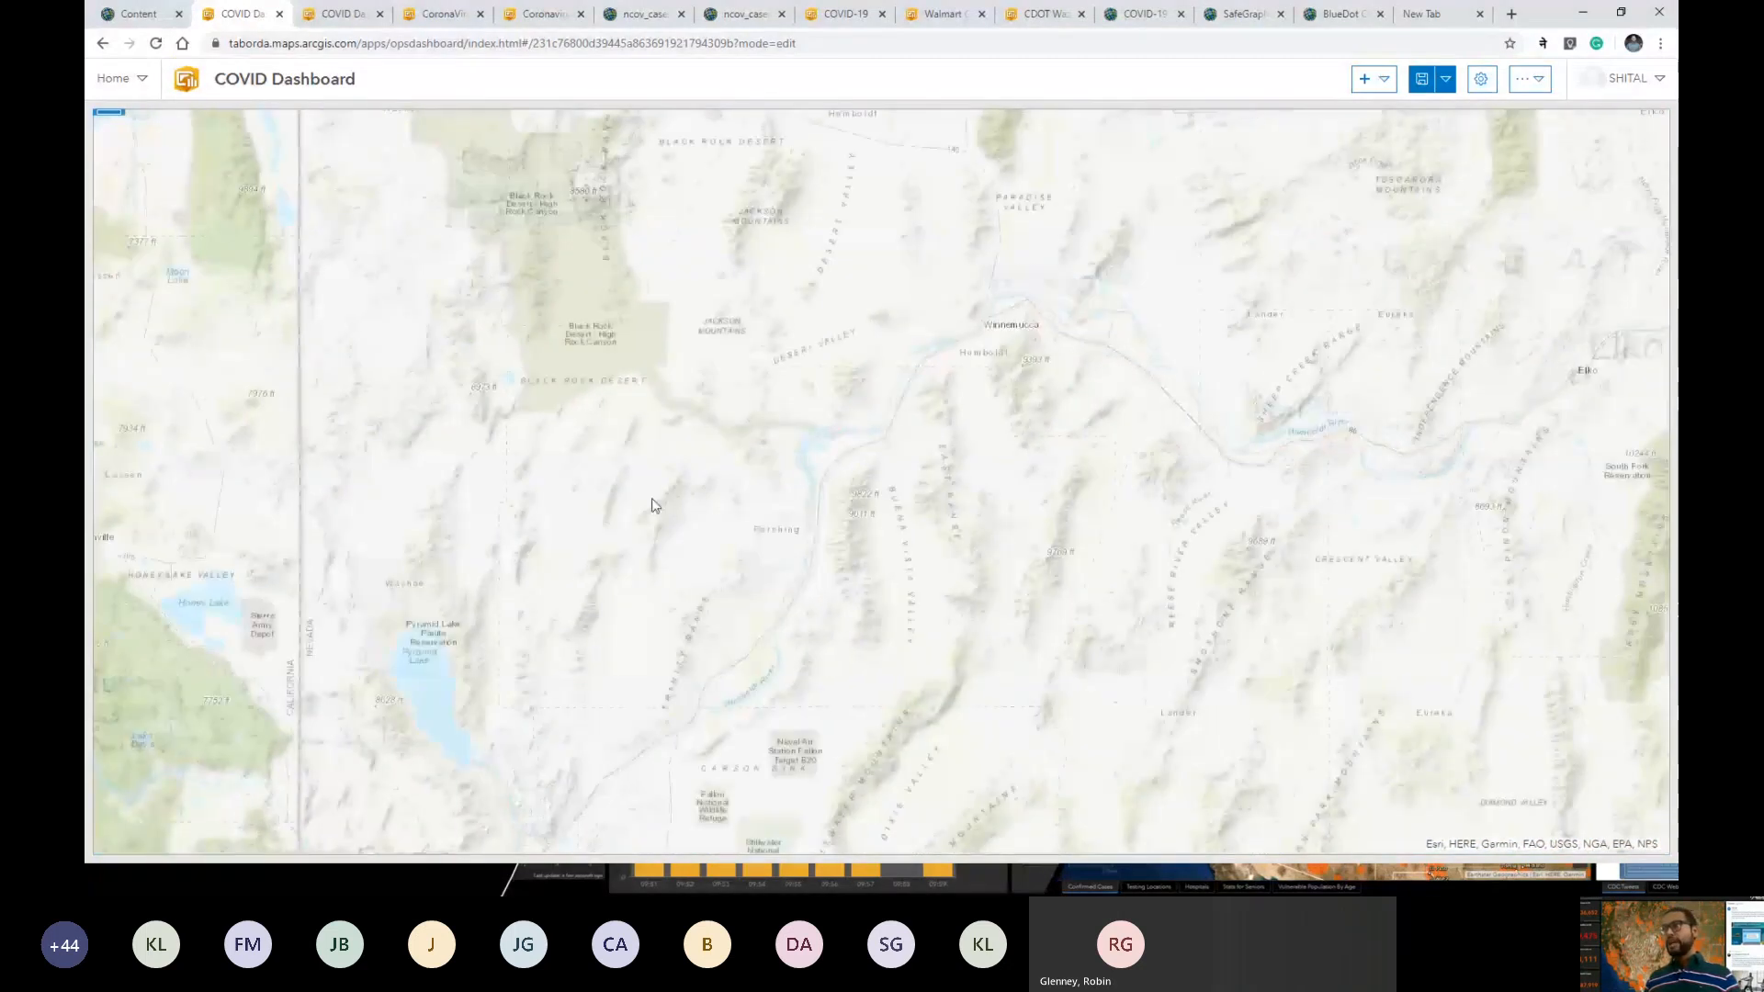
{"action": "scroll", "coordinate": [698, 484], "scroll_direction": "down", "scroll_amount": 3}
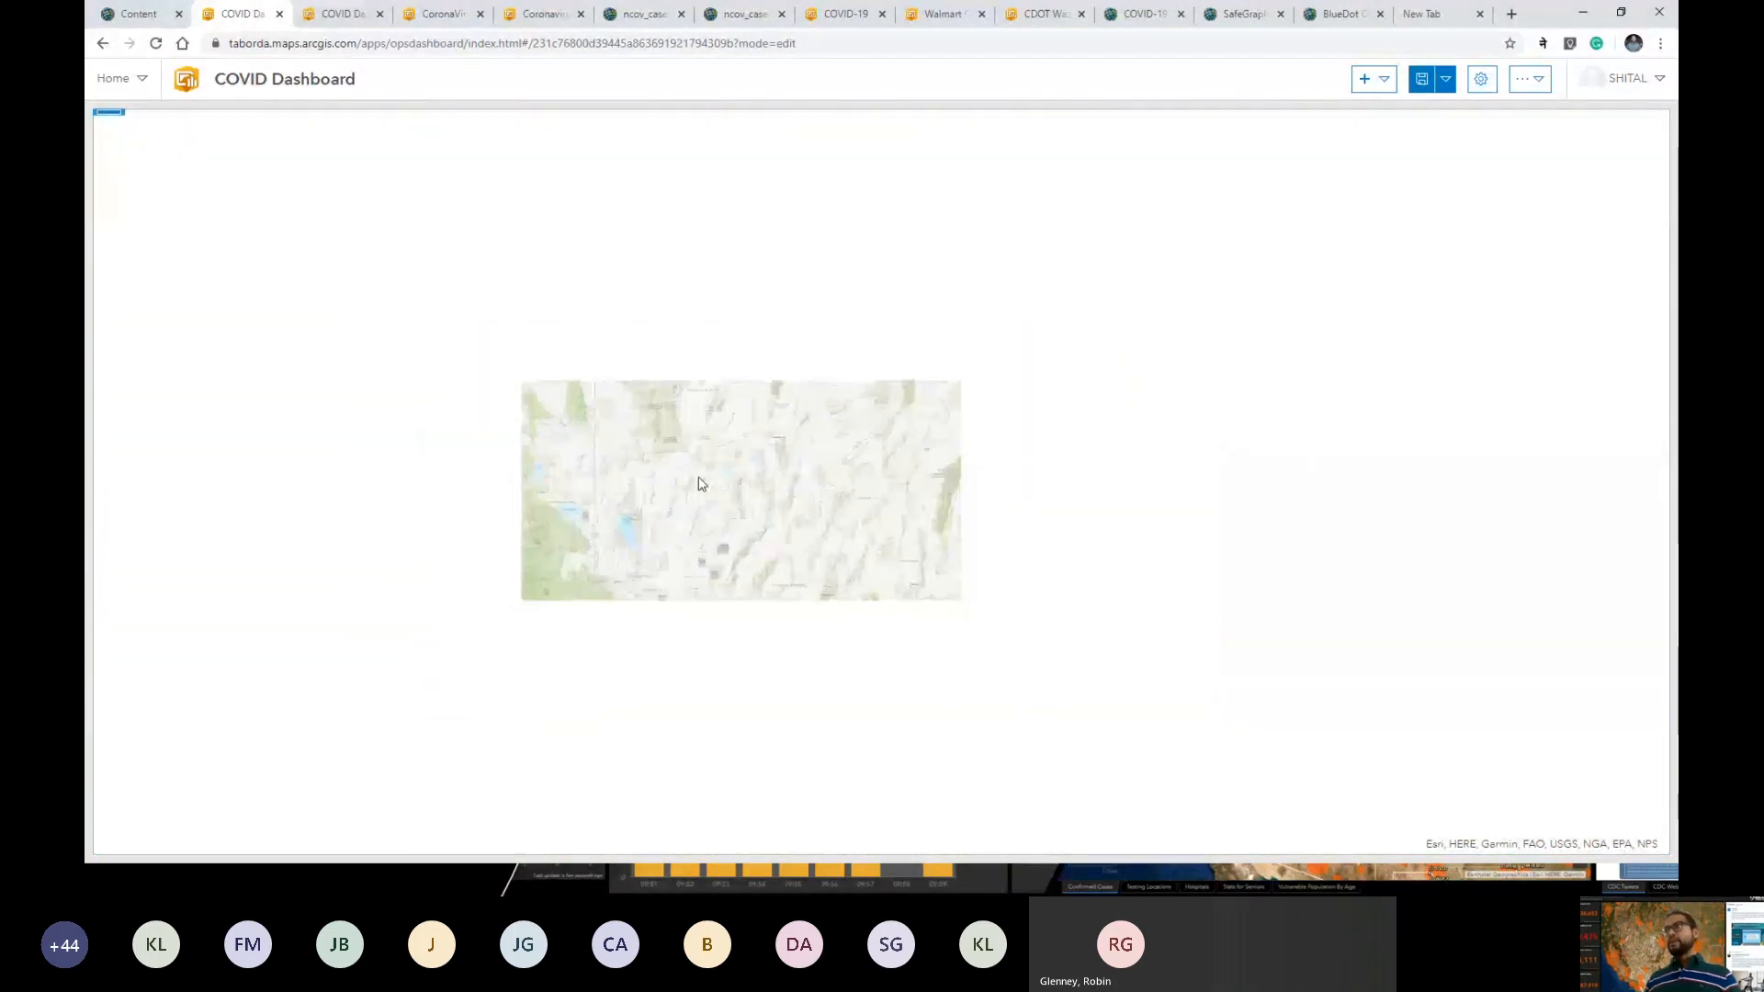
{"action": "scroll", "coordinate": [699, 484], "scroll_direction": "down", "scroll_amount": 2}
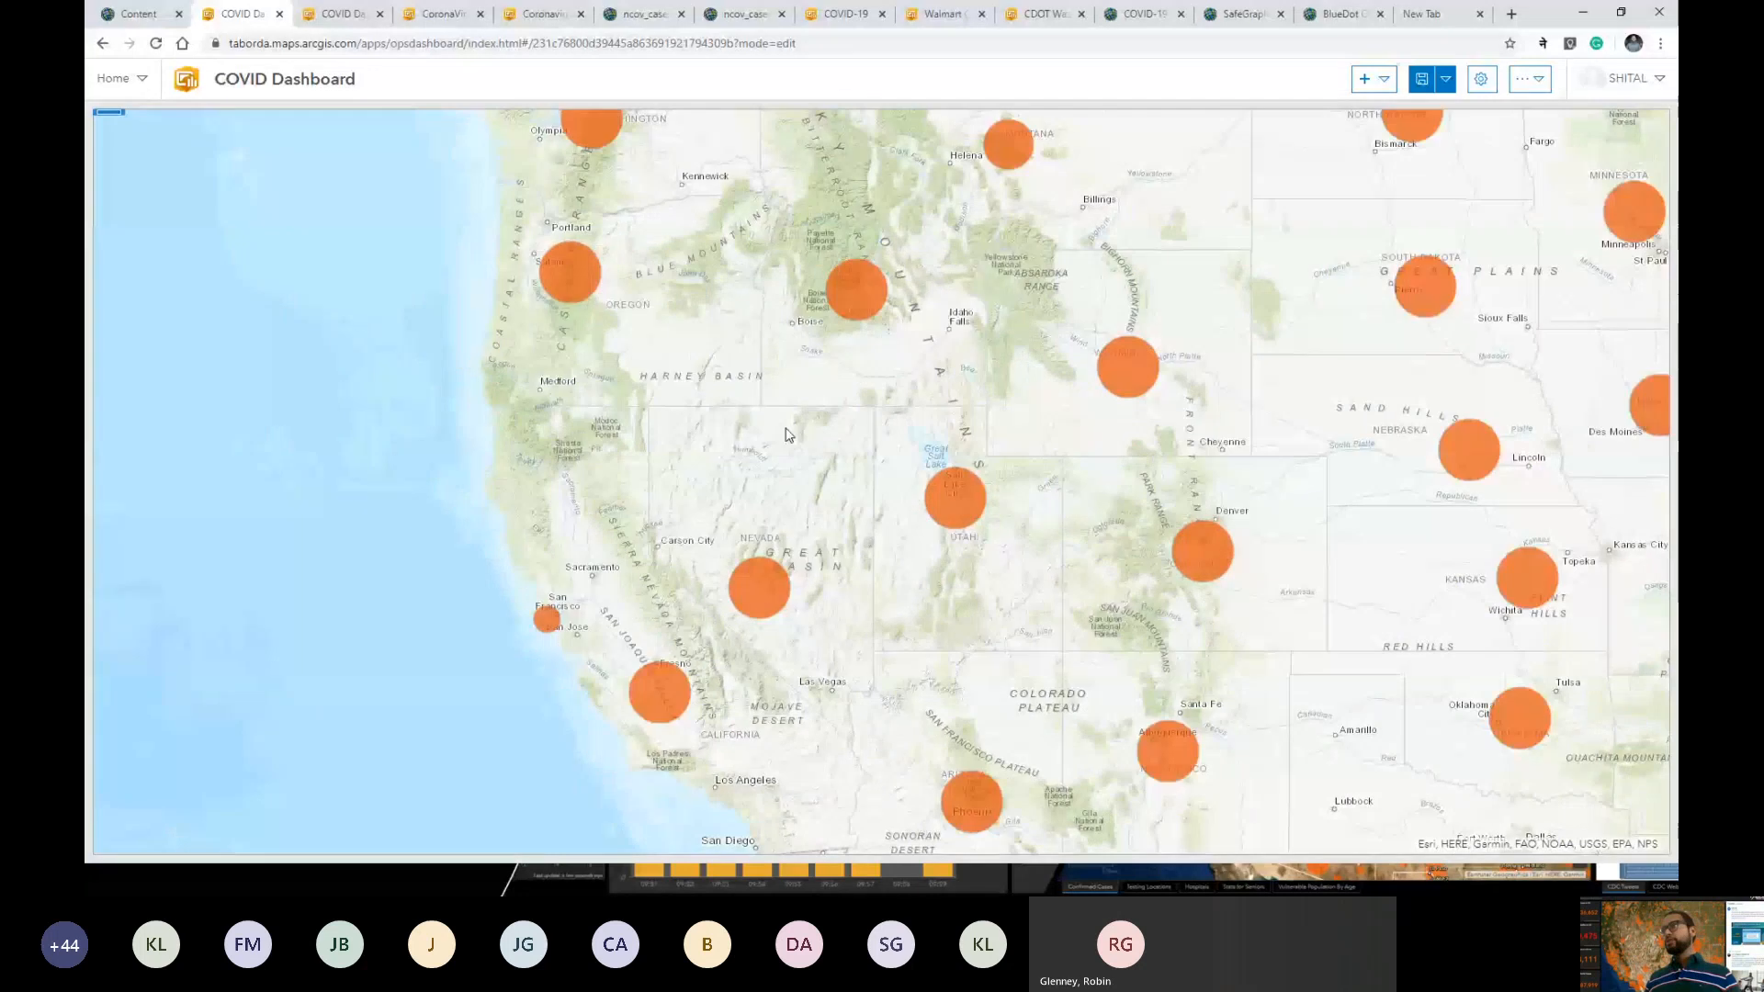
{"action": "left_click_drag", "start_coordinate": [735, 426], "coordinate": [663, 460]}
{"action": "scroll", "coordinate": [663, 460], "scroll_direction": "down", "scroll_amount": 1}
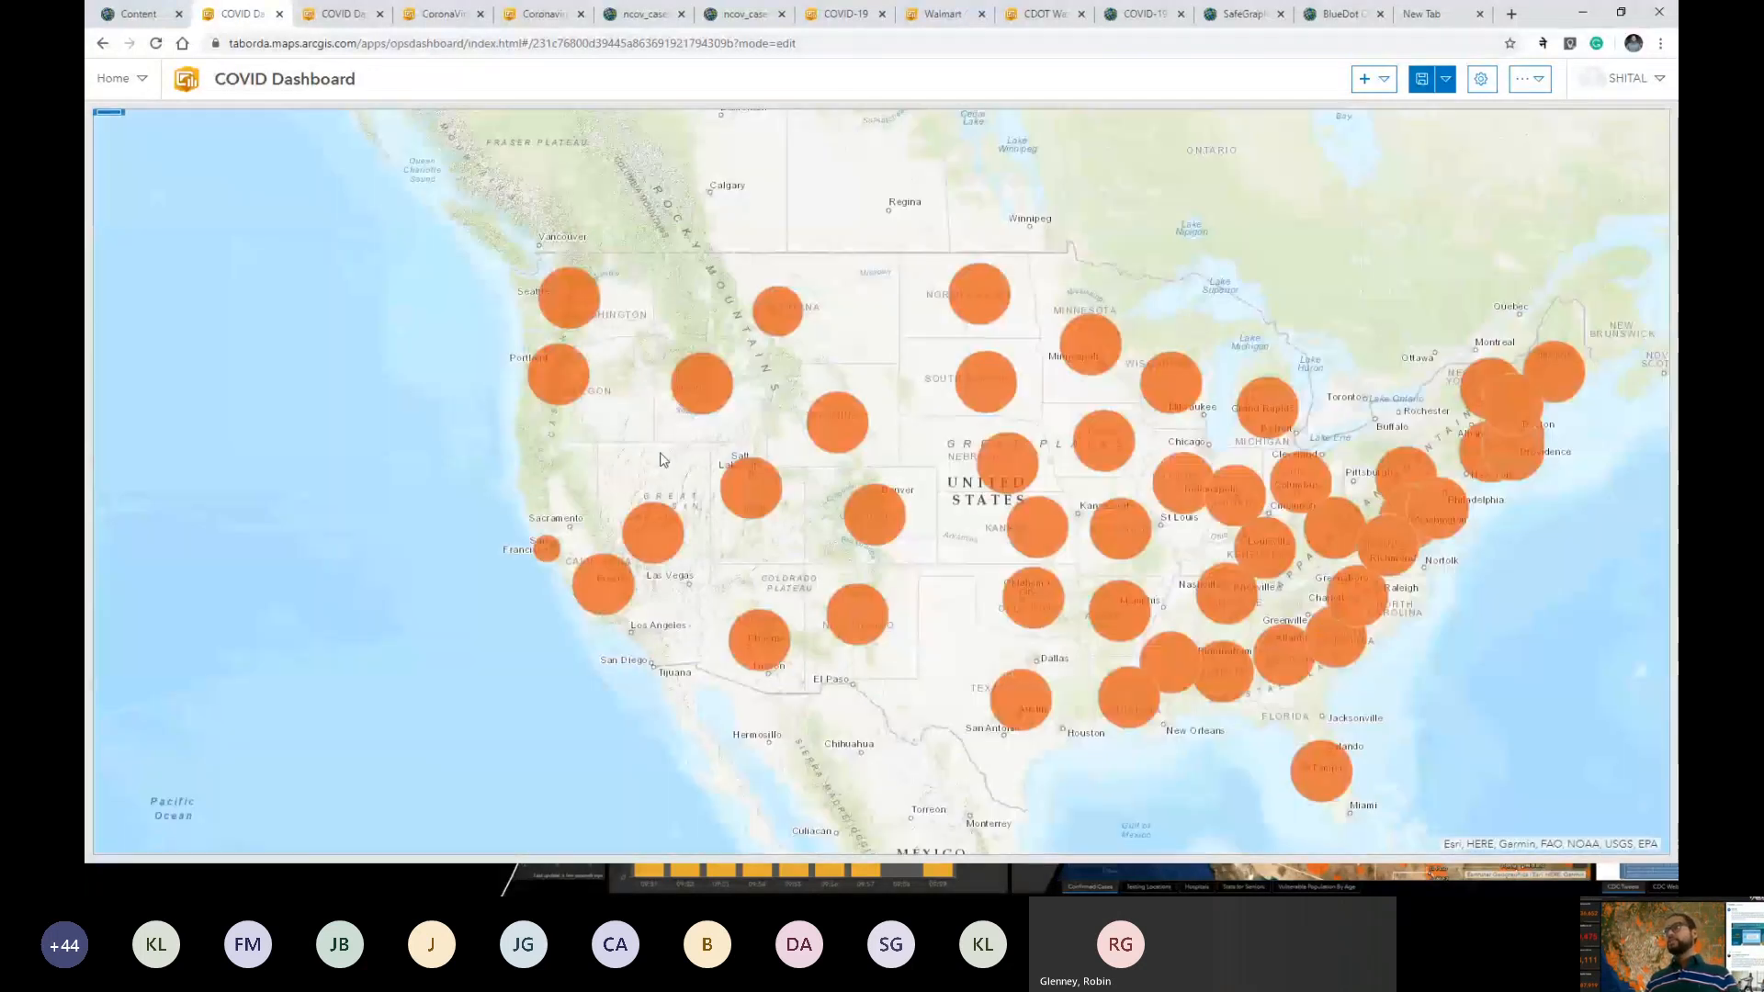
{"action": "left_click_drag", "start_coordinate": [954, 545], "coordinate": [871, 468]}
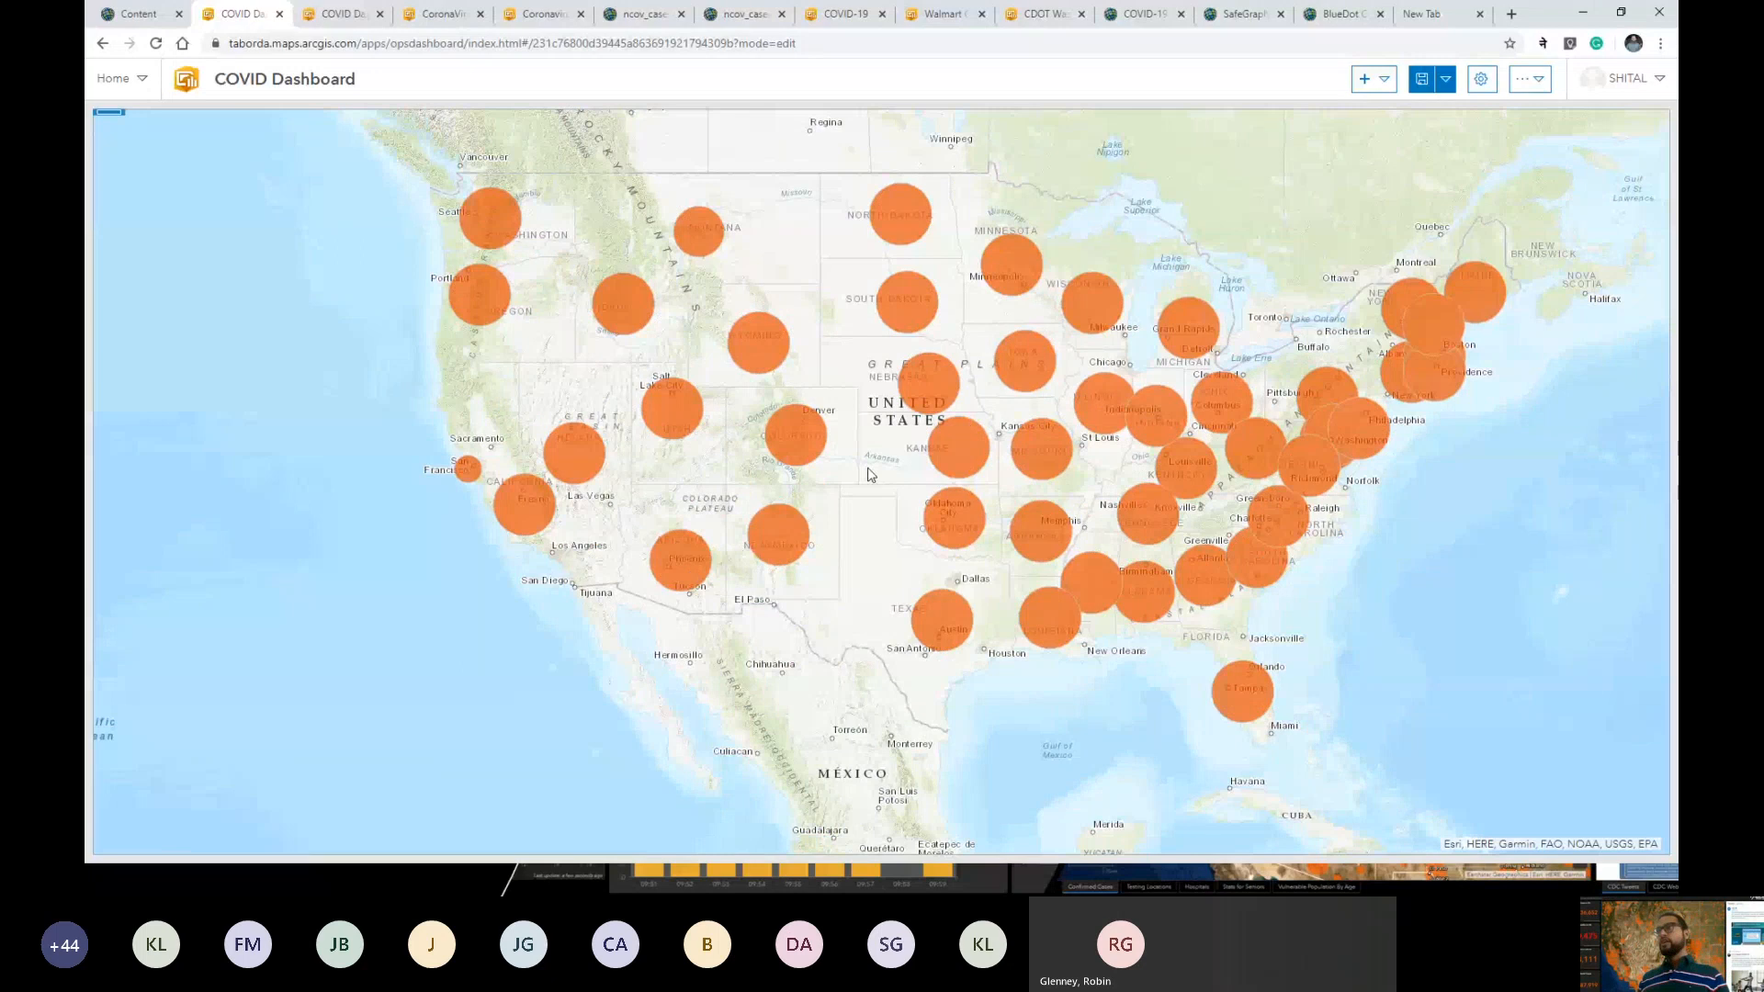
{"action": "left_click_drag", "start_coordinate": [871, 474], "coordinate": [737, 497]}
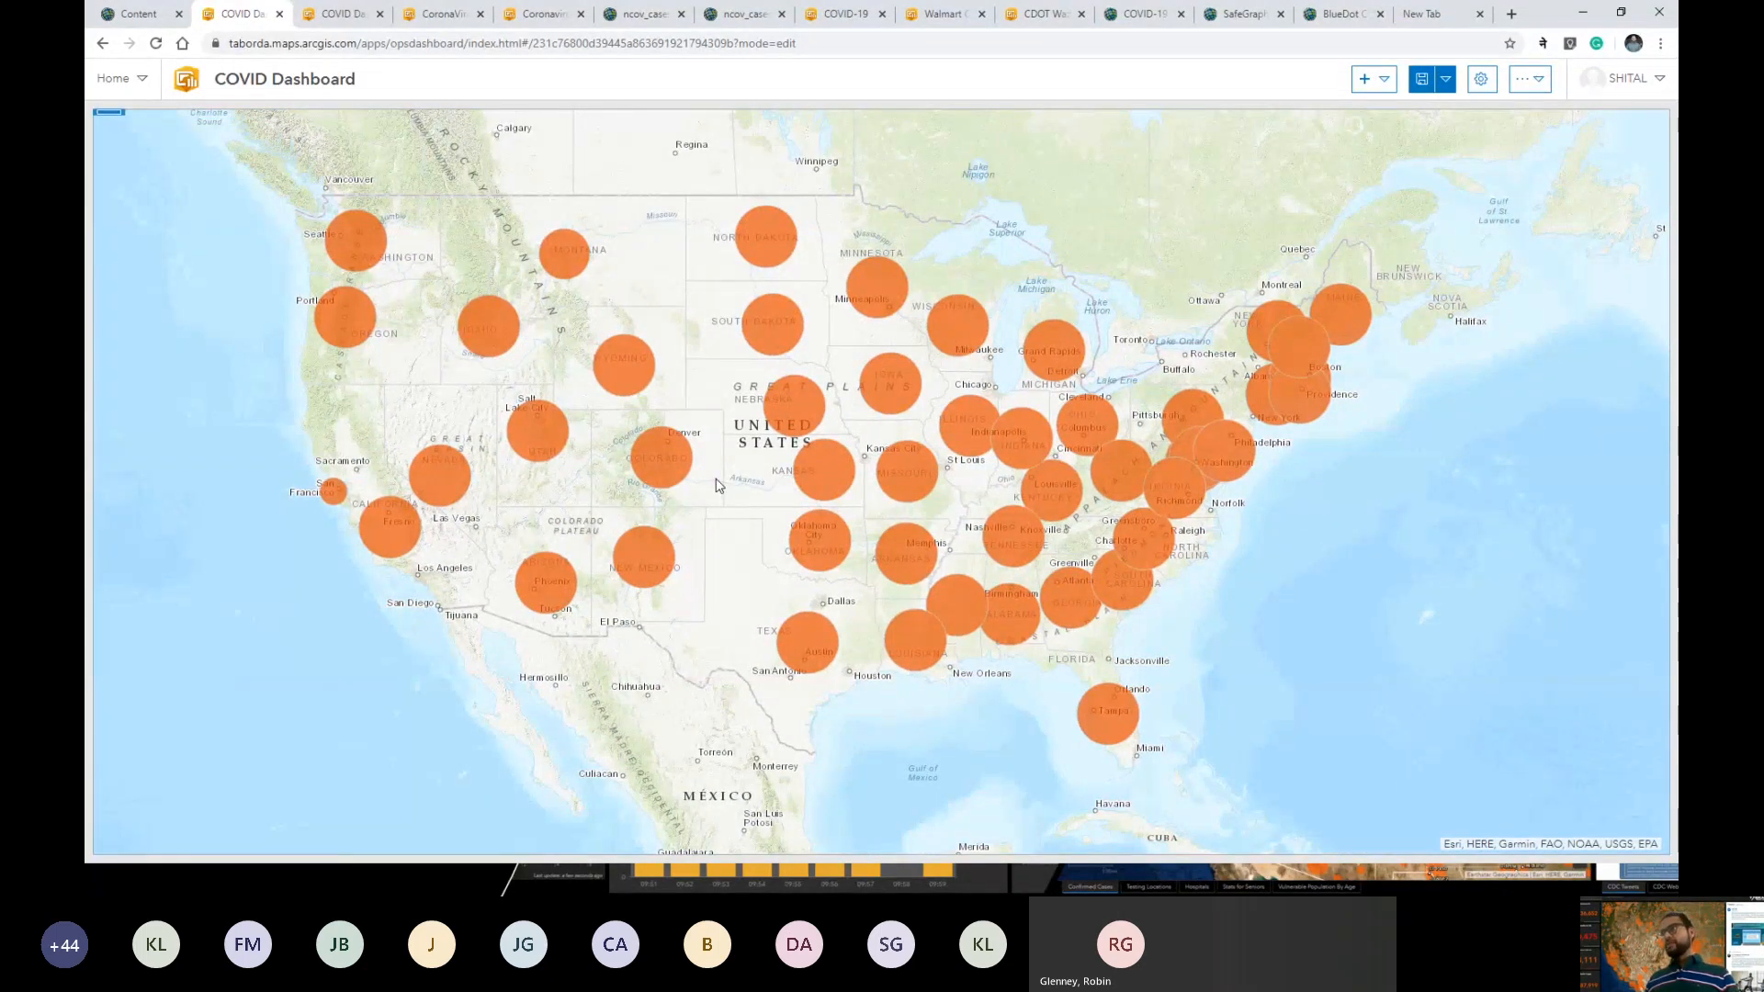
{"action": "left_click_drag", "start_coordinate": [718, 485], "coordinate": [830, 507]}
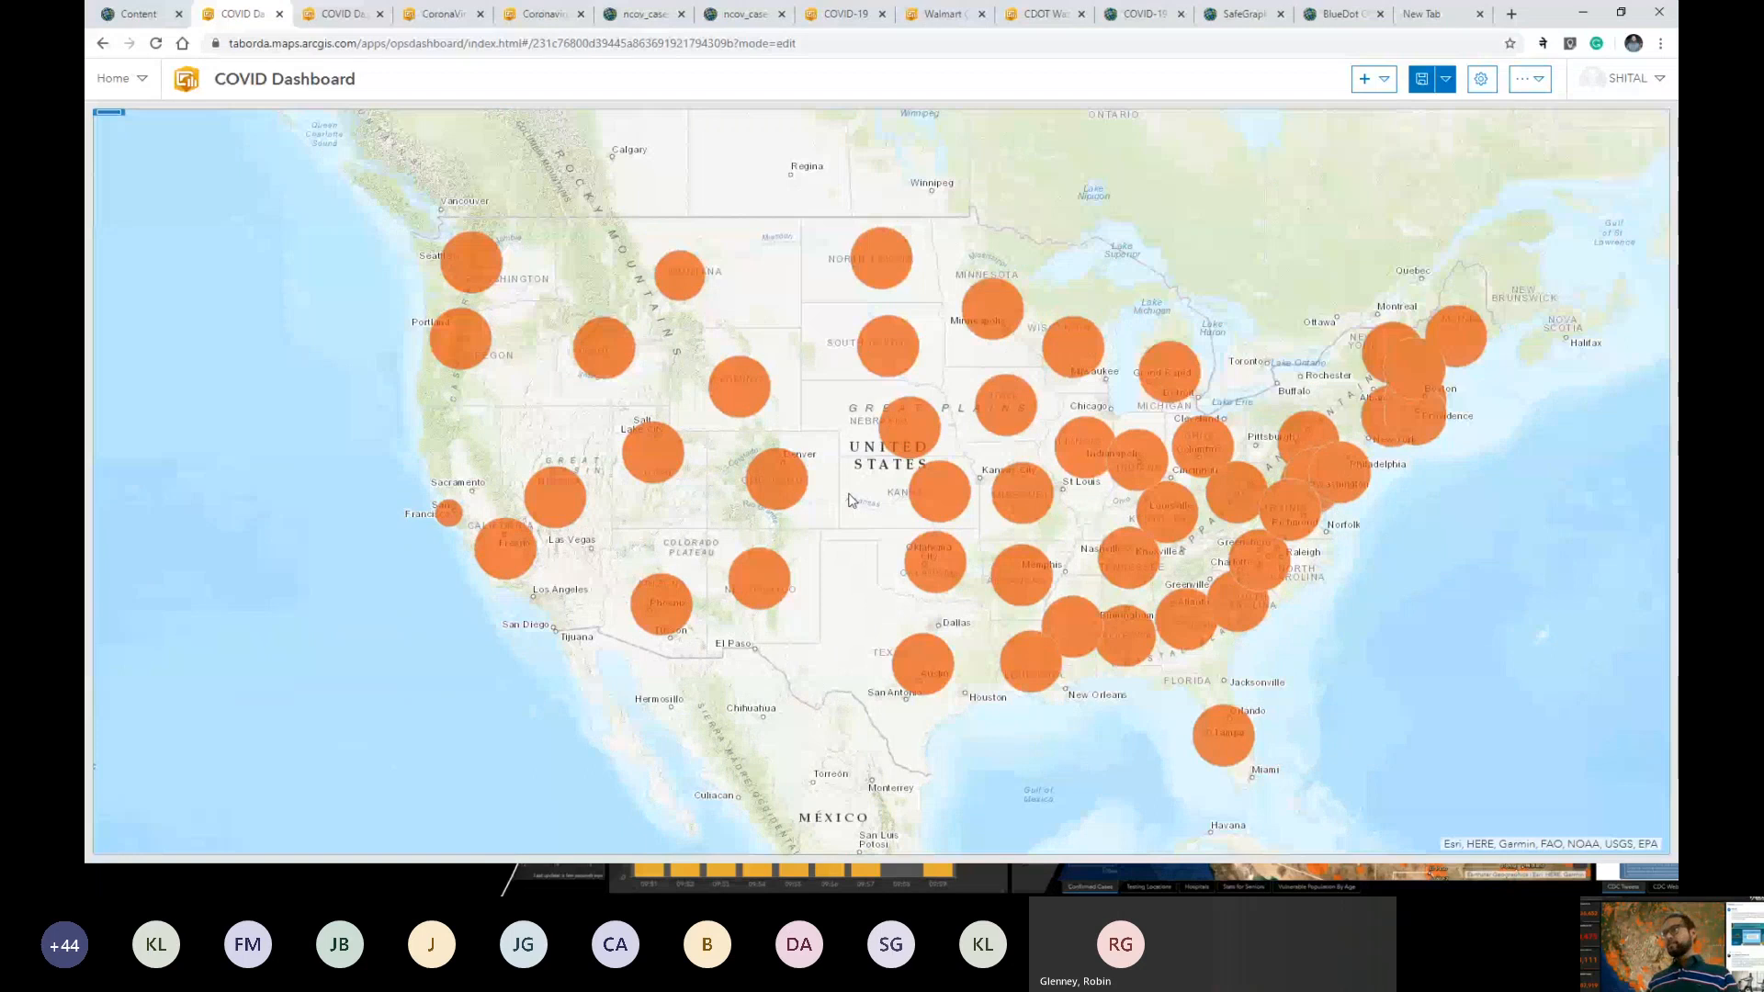
{"action": "scroll", "coordinate": [849, 500], "scroll_direction": "up", "scroll_amount": 1}
{"action": "scroll", "coordinate": [849, 501], "scroll_direction": "down", "scroll_amount": 1}
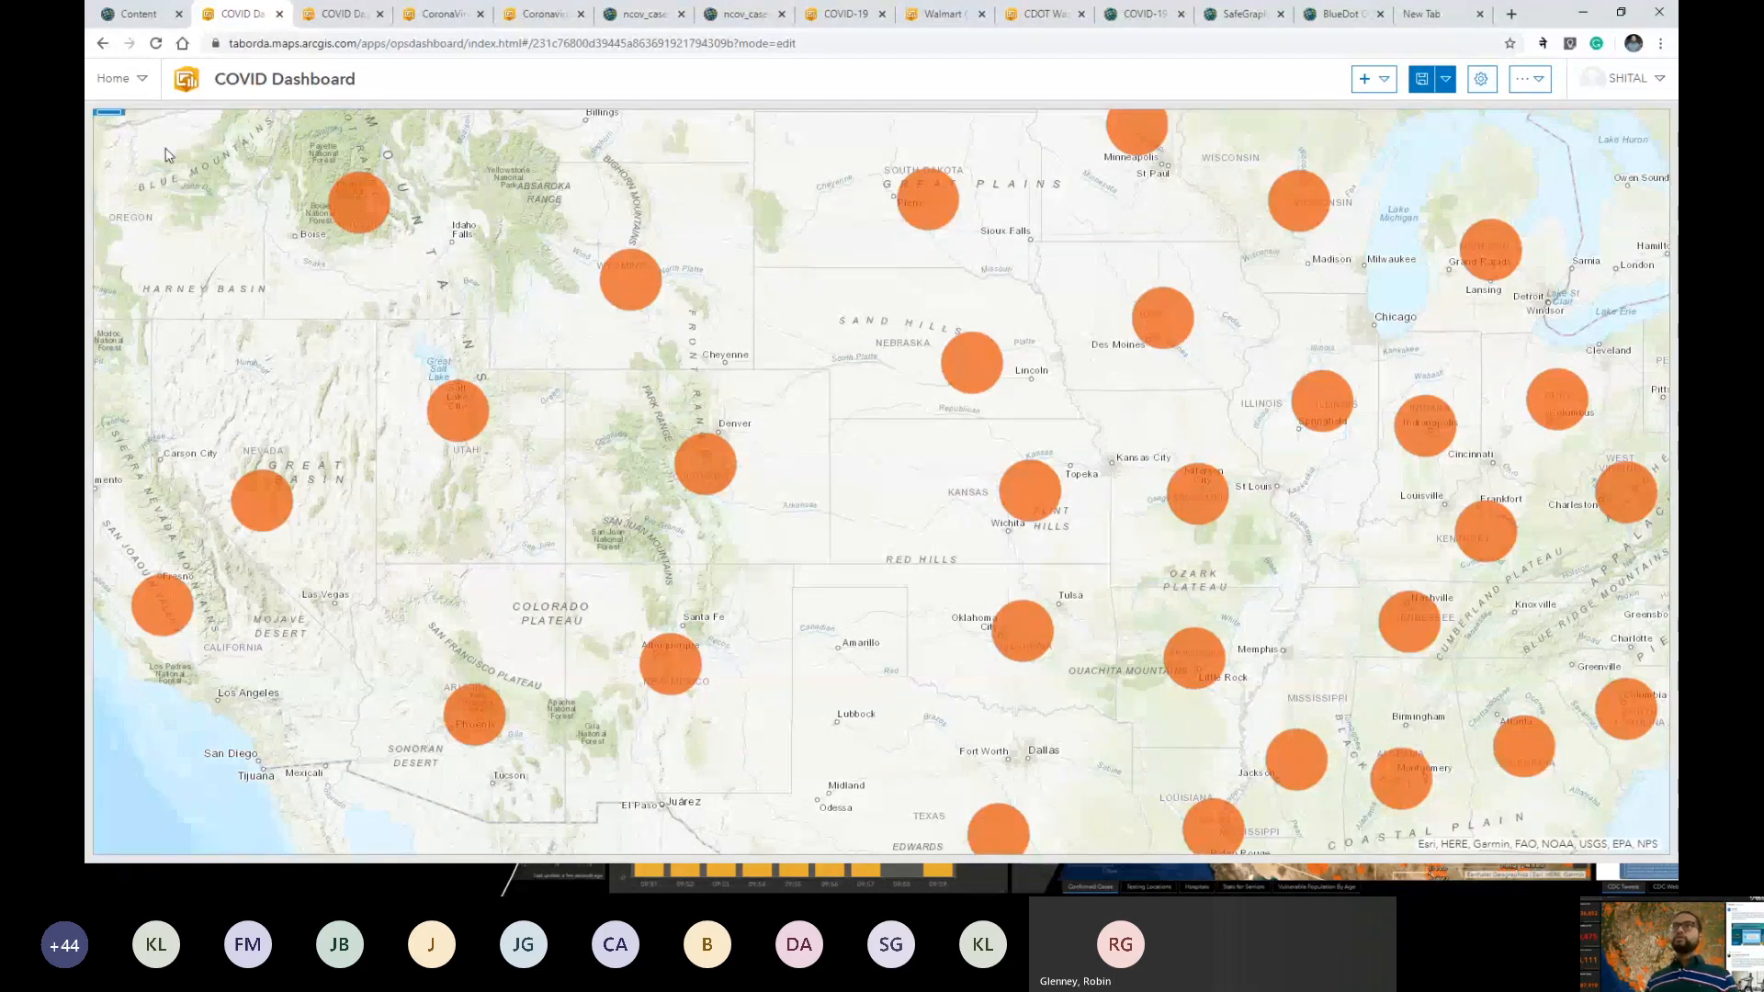
Configure the dashboard's map element with Zoom In/Out and Basemap Switcher enabled, reviewing its general, map action and layer action options.
{"action": "mouse_move", "coordinate": [103, 120]}
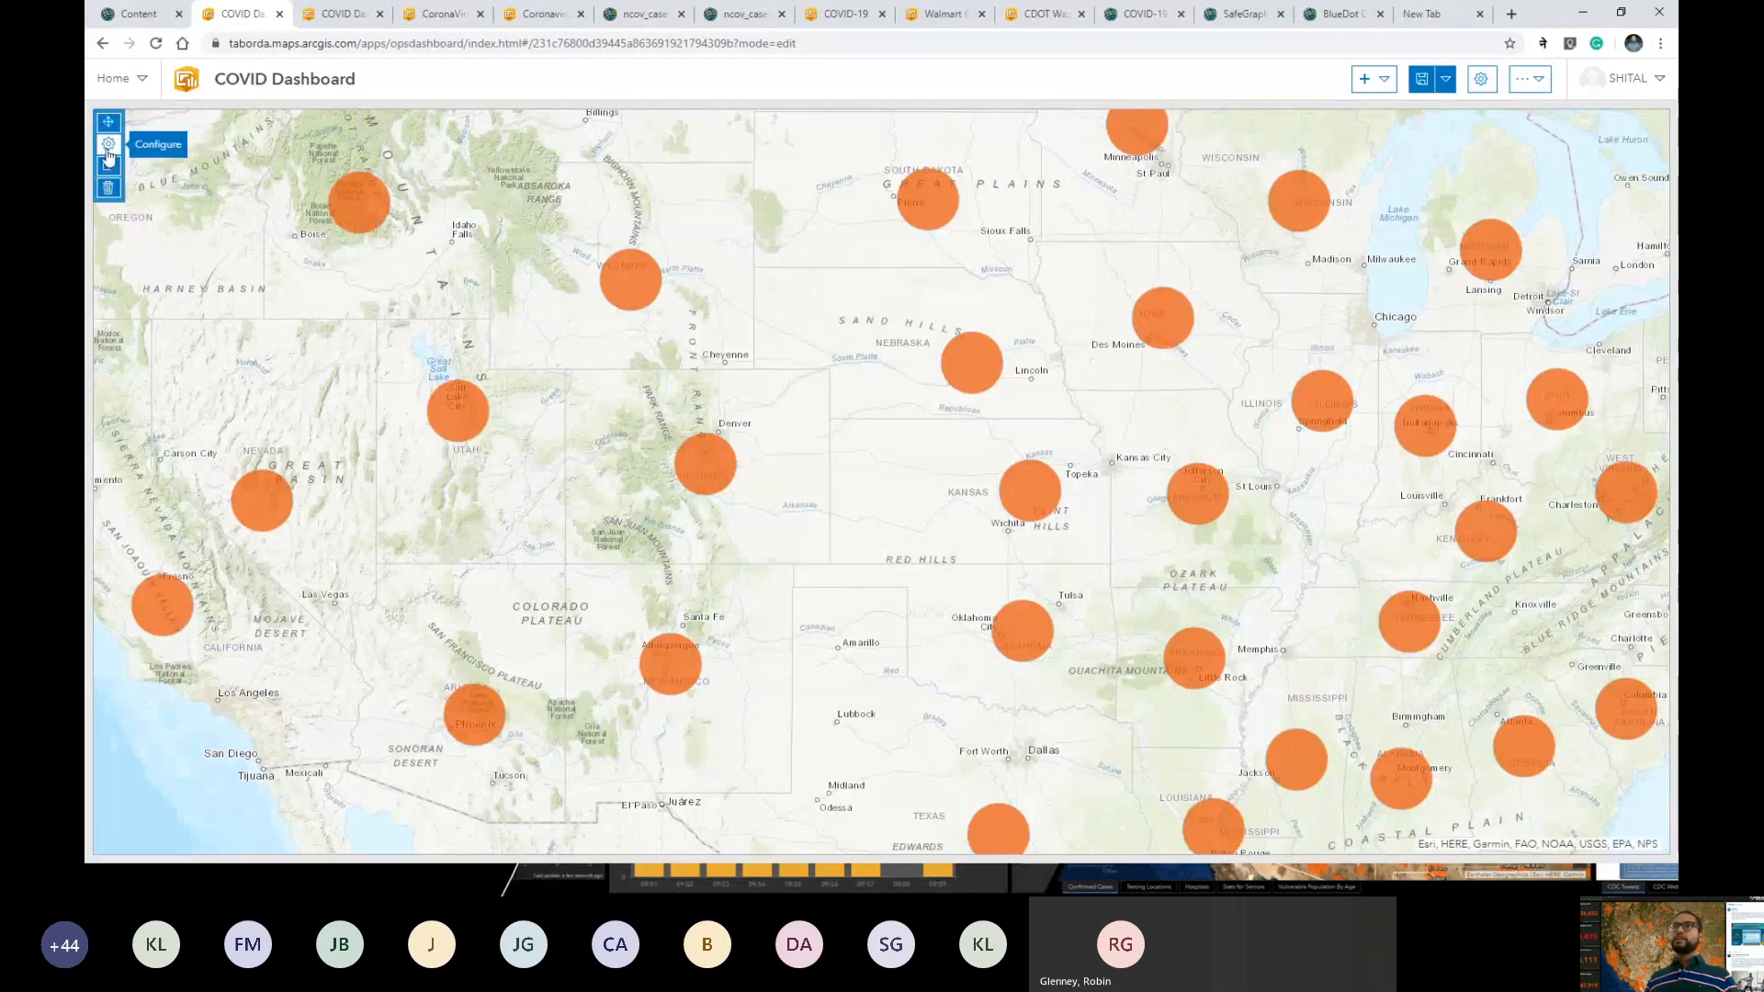
{"action": "left_click", "coordinate": [108, 146]}
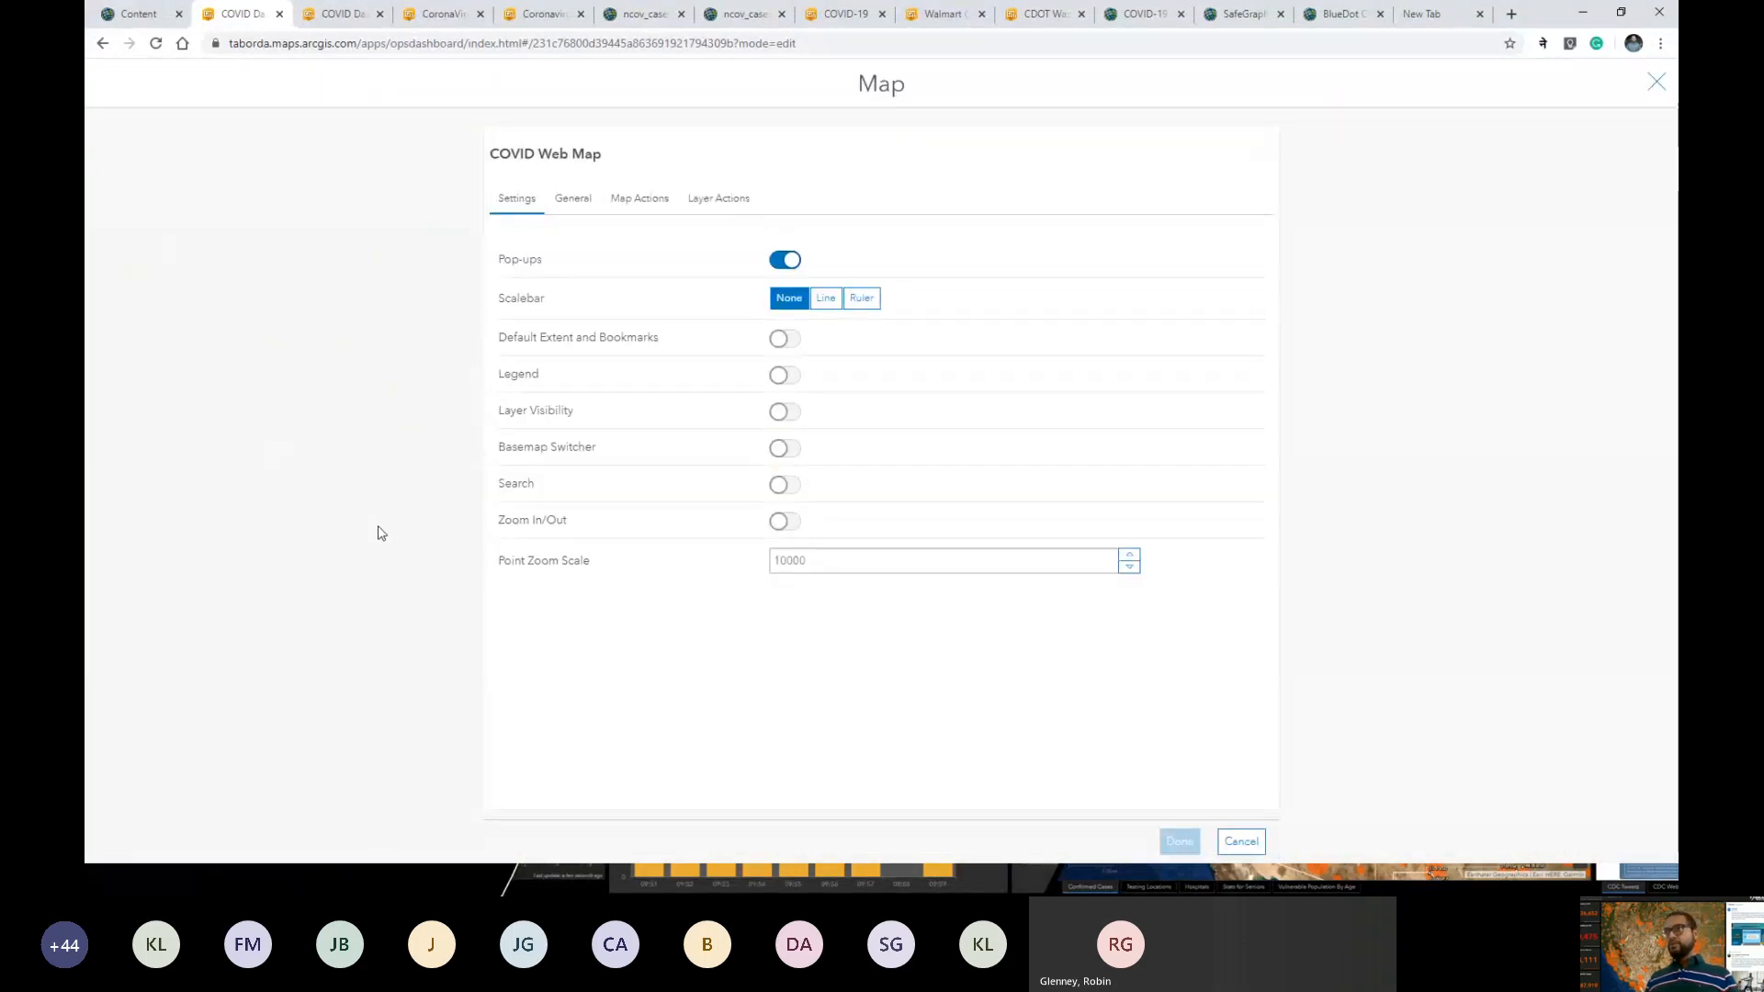
{"action": "left_click", "coordinate": [795, 522]}
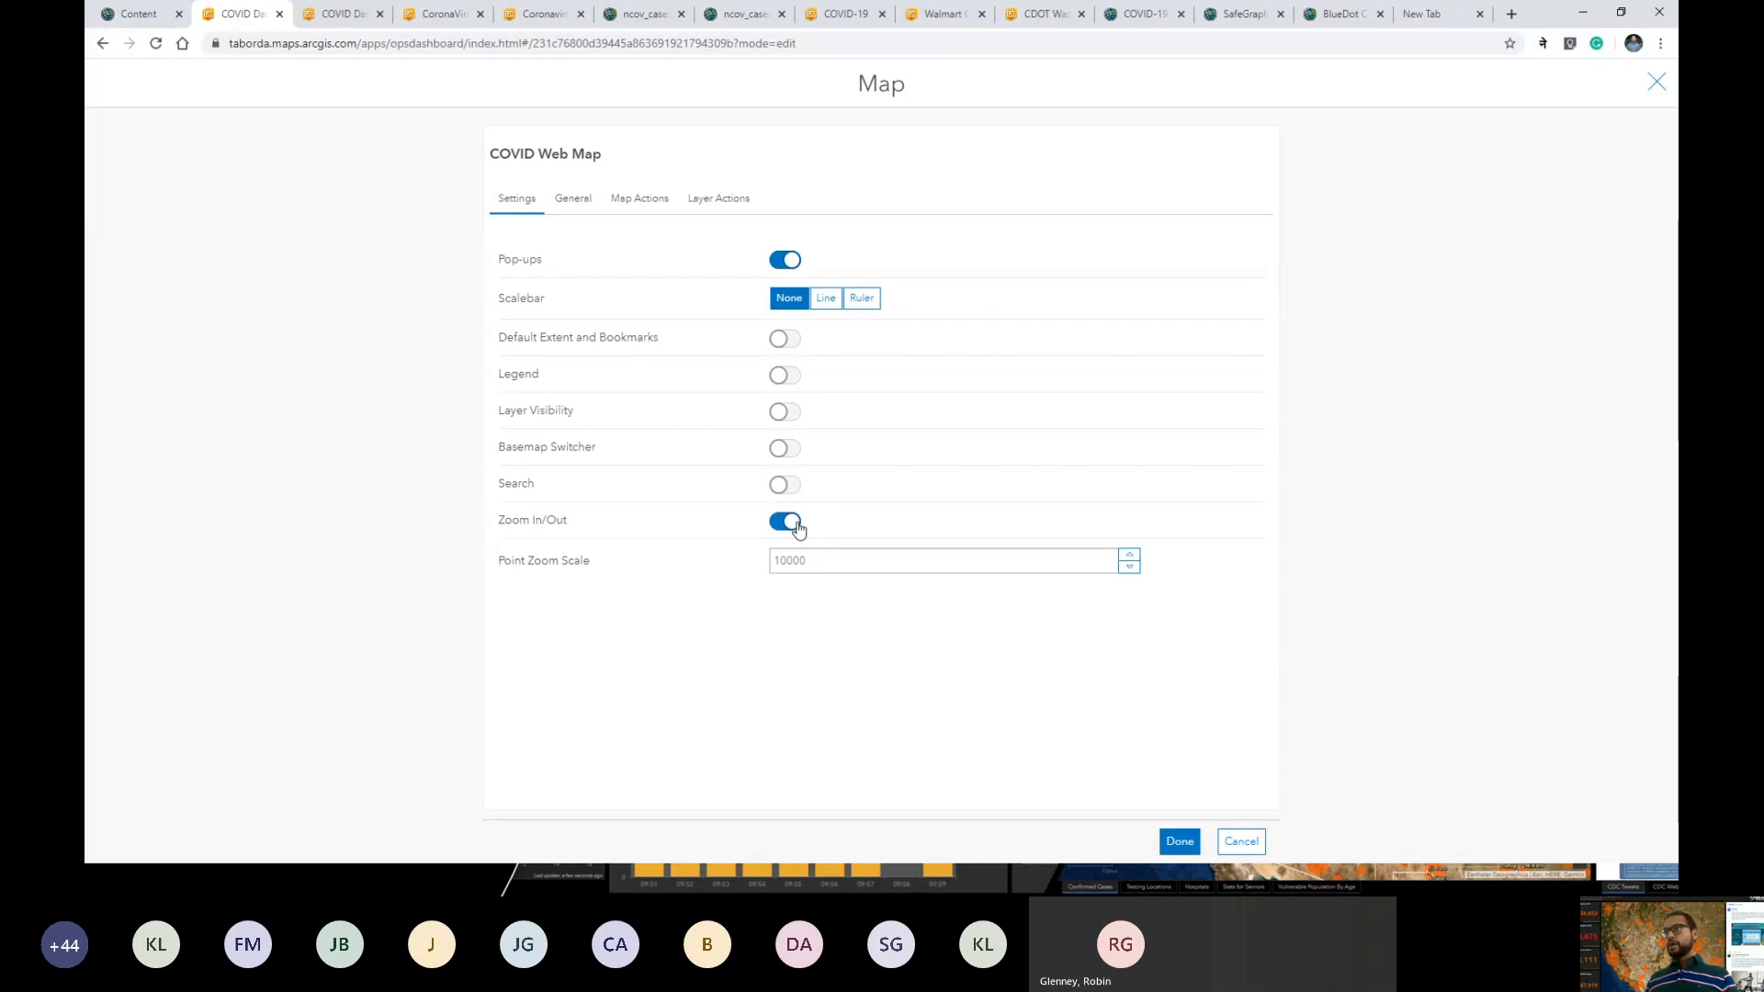
{"action": "left_click", "coordinate": [791, 450]}
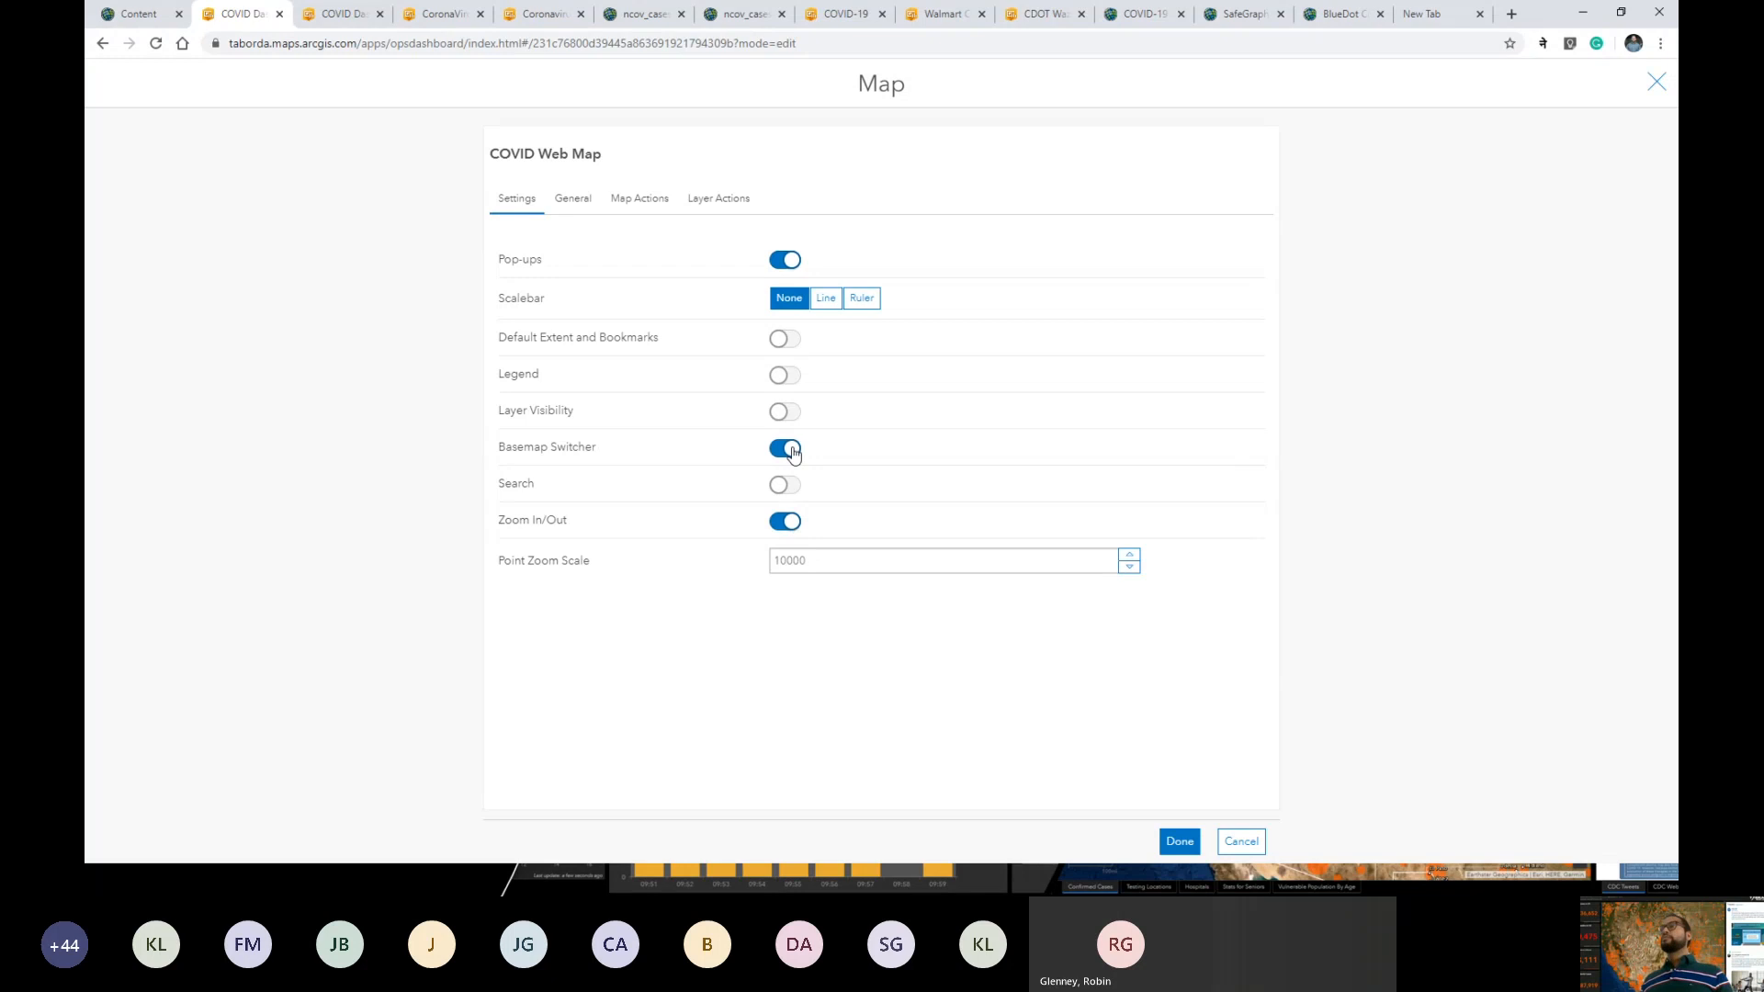
{"action": "left_click", "coordinate": [574, 198]}
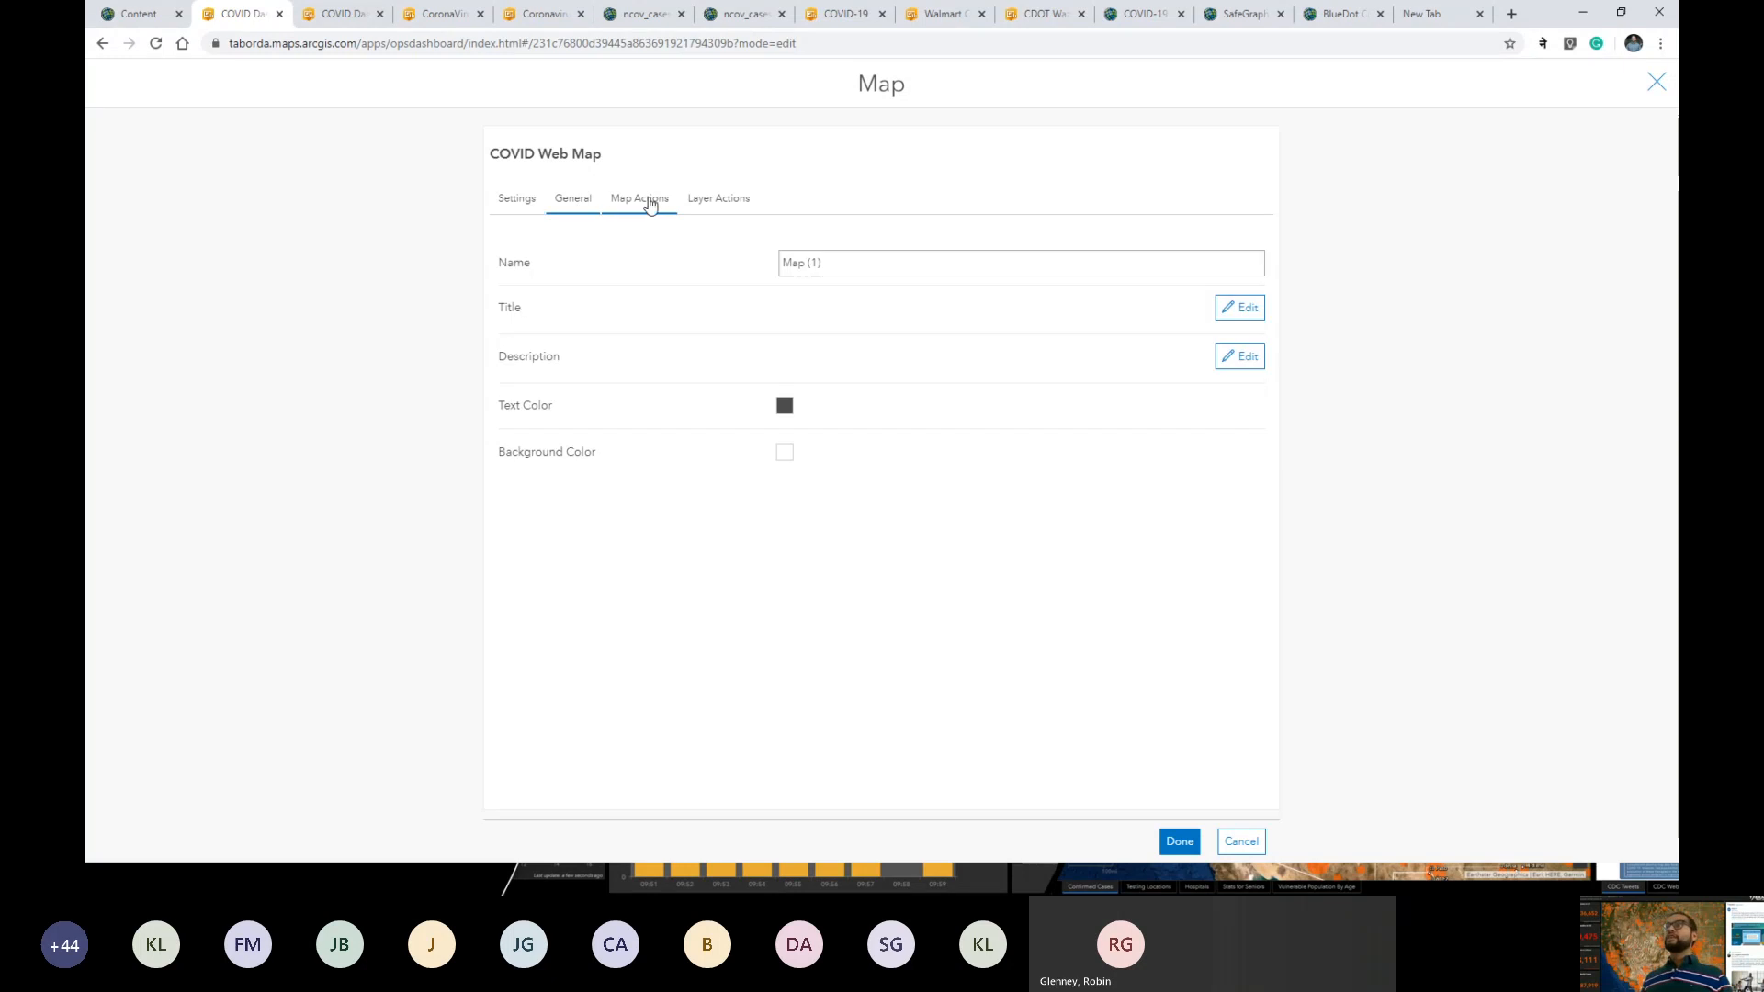
{"action": "left_click", "coordinate": [641, 199]}
{"action": "left_click", "coordinate": [711, 204]}
{"action": "left_click", "coordinate": [509, 202]}
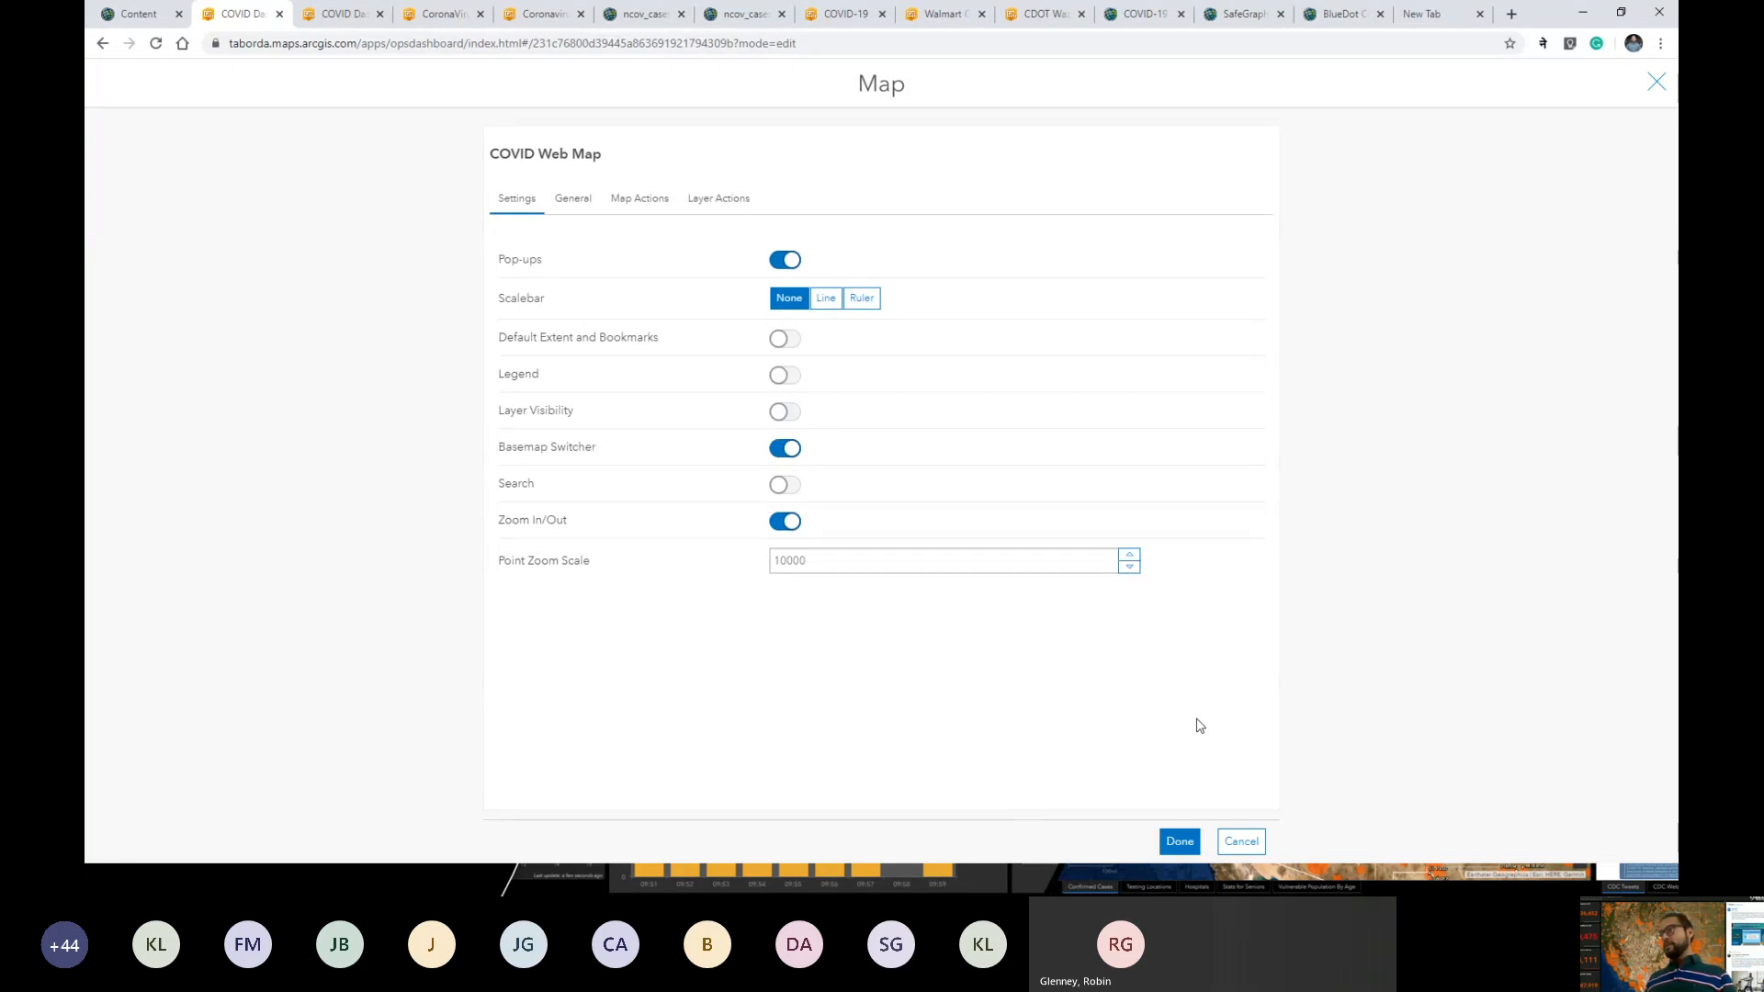
{"action": "left_click", "coordinate": [1180, 843]}
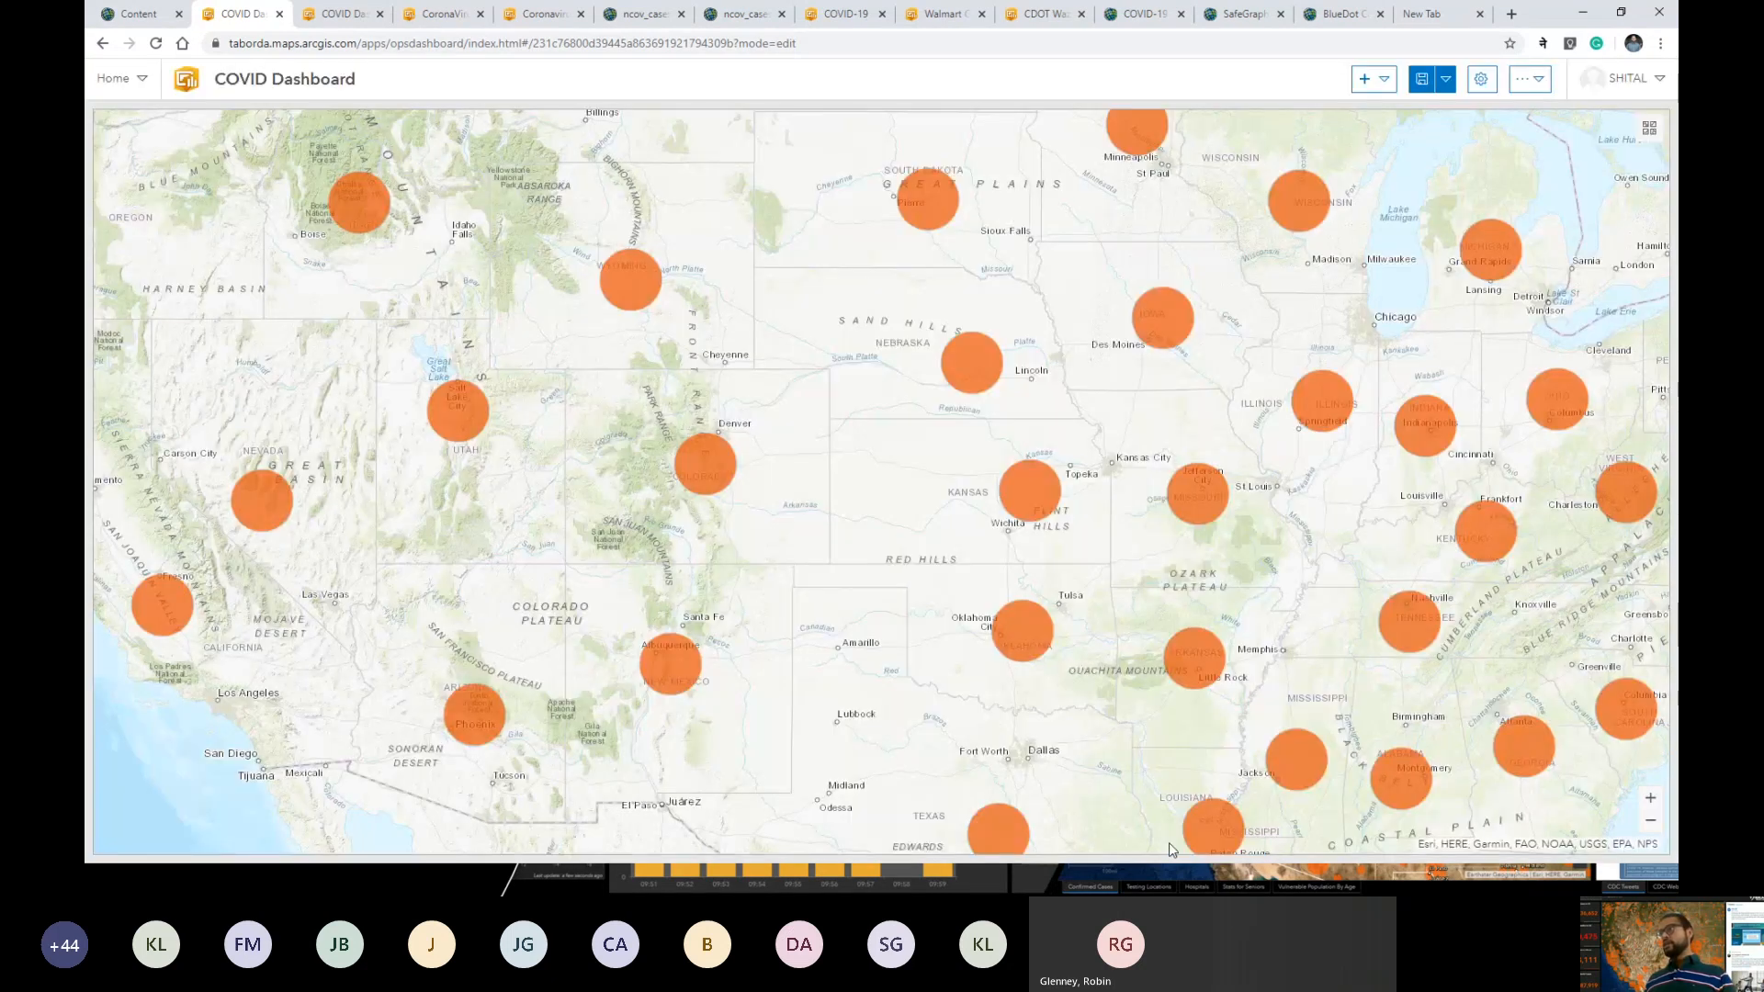
Try the Imagery with Labels basemap on the dashboard map and switch it to OpenStreetMap.
{"action": "left_click", "coordinate": [1649, 131]}
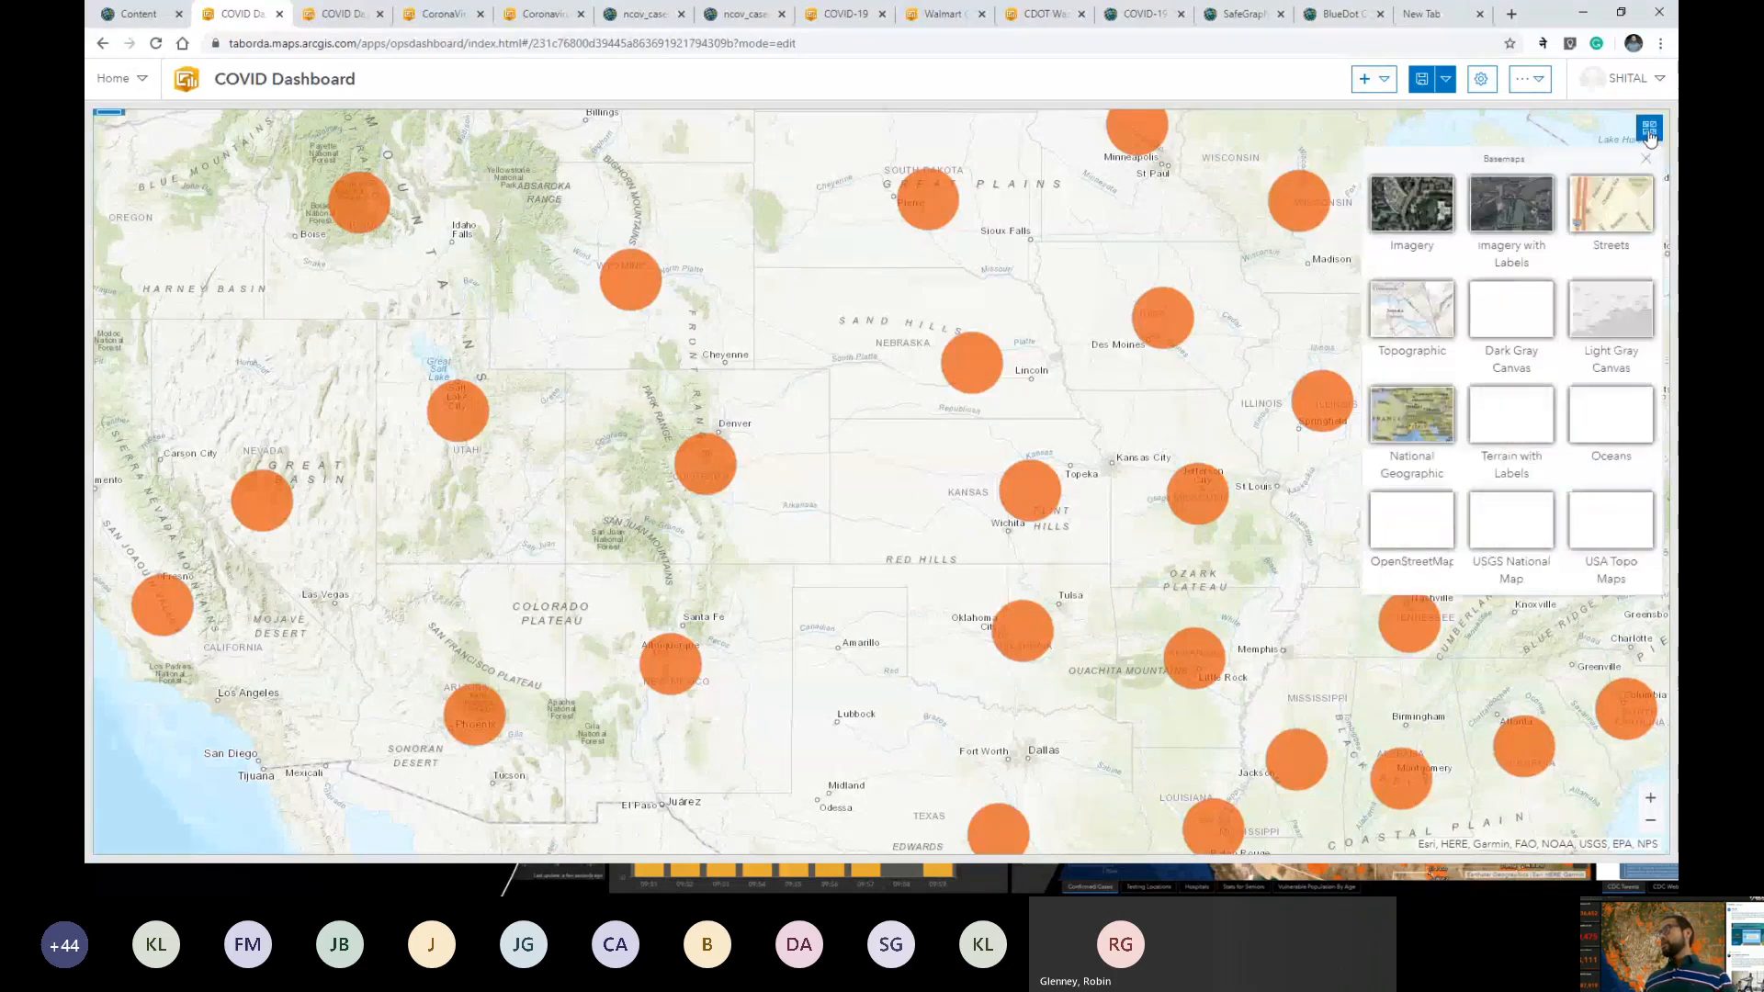
{"action": "left_click", "coordinate": [1532, 223]}
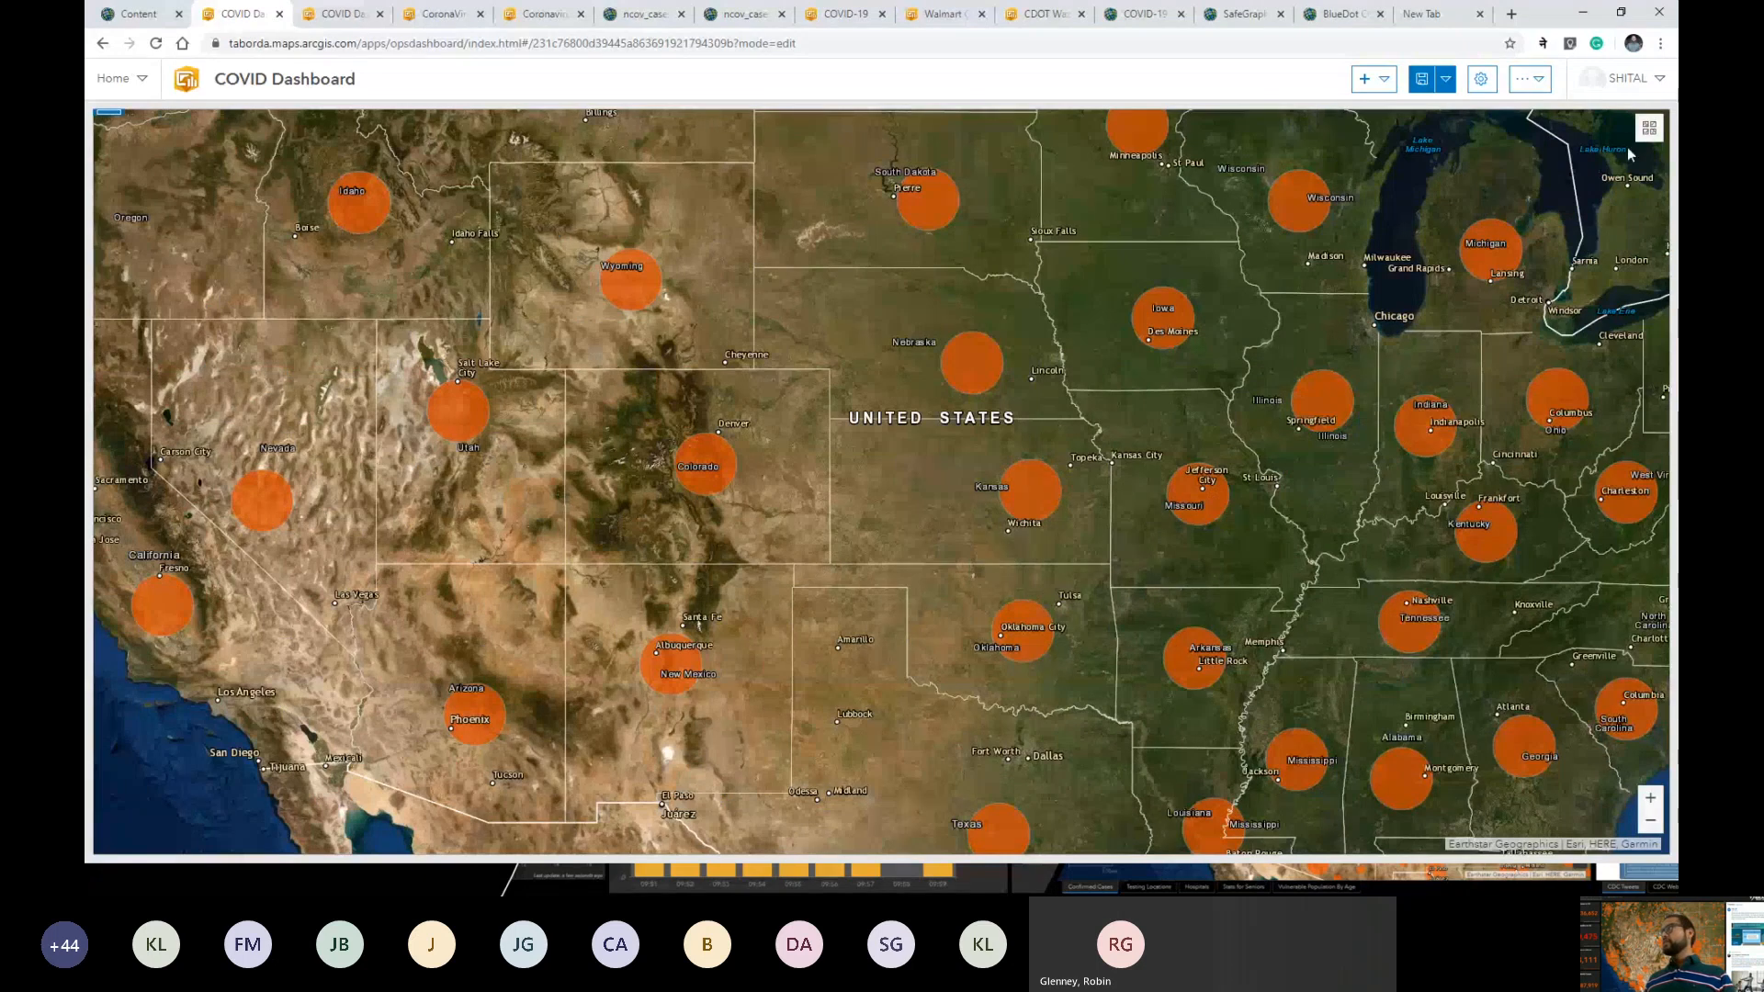
{"action": "left_click", "coordinate": [1648, 130]}
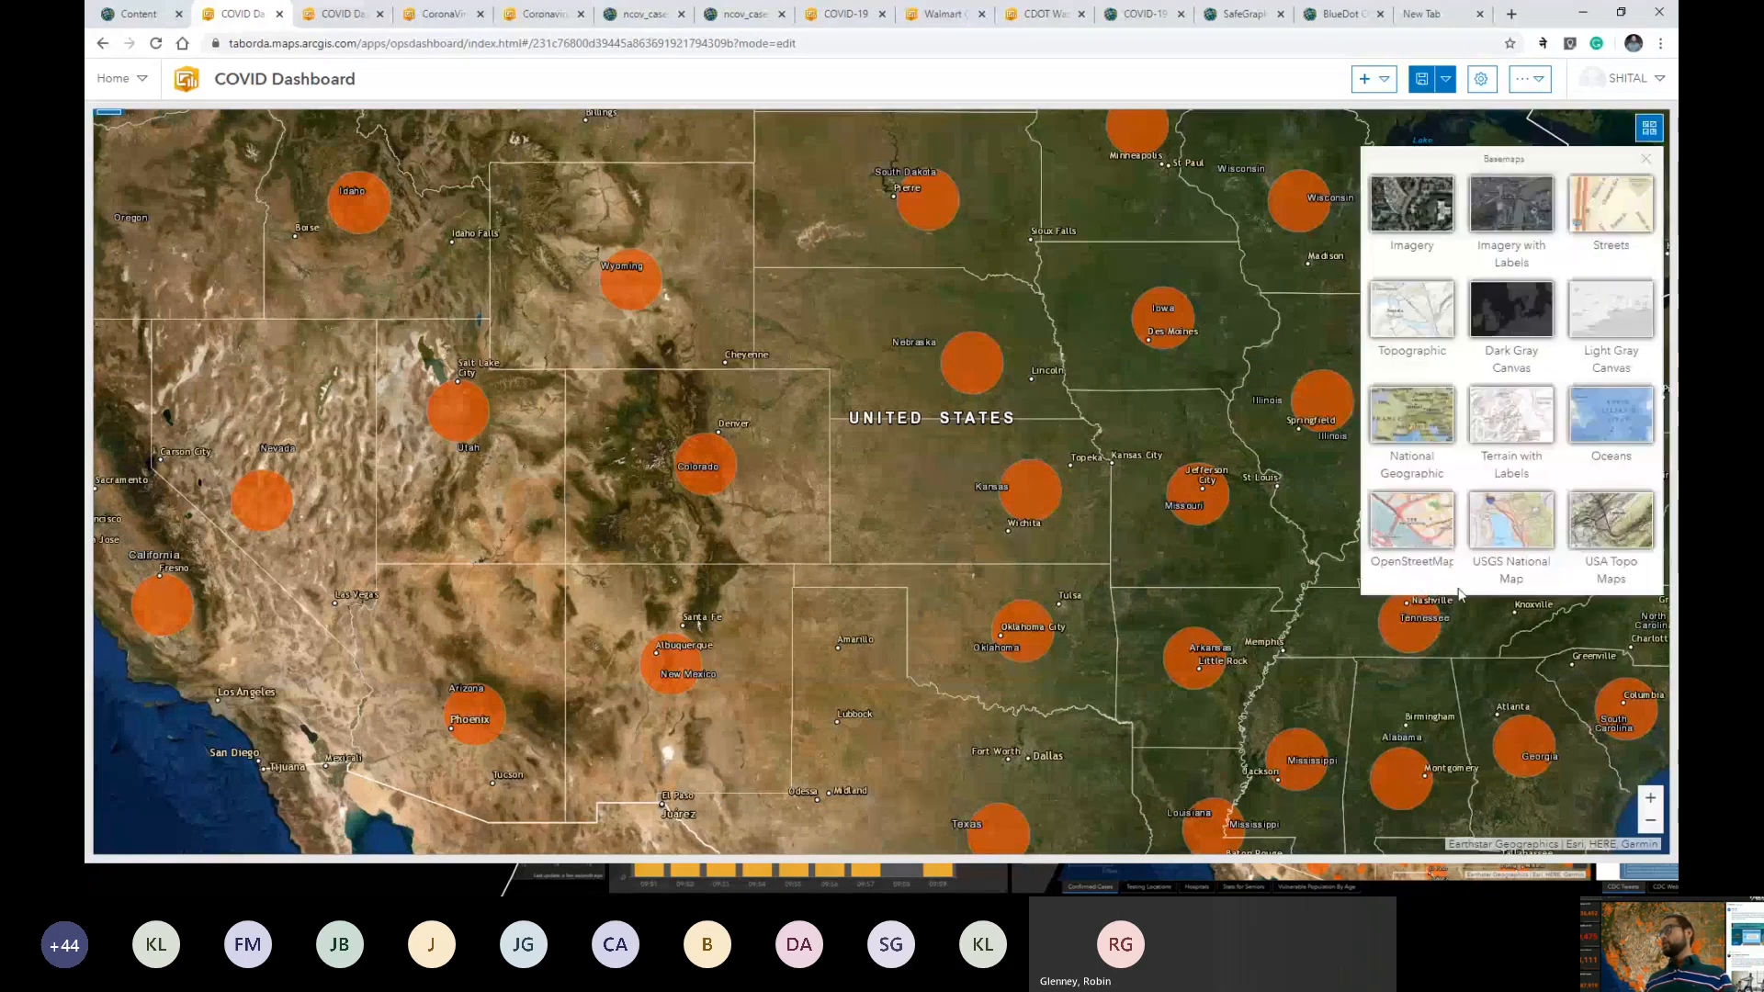
{"action": "left_click", "coordinate": [1411, 526]}
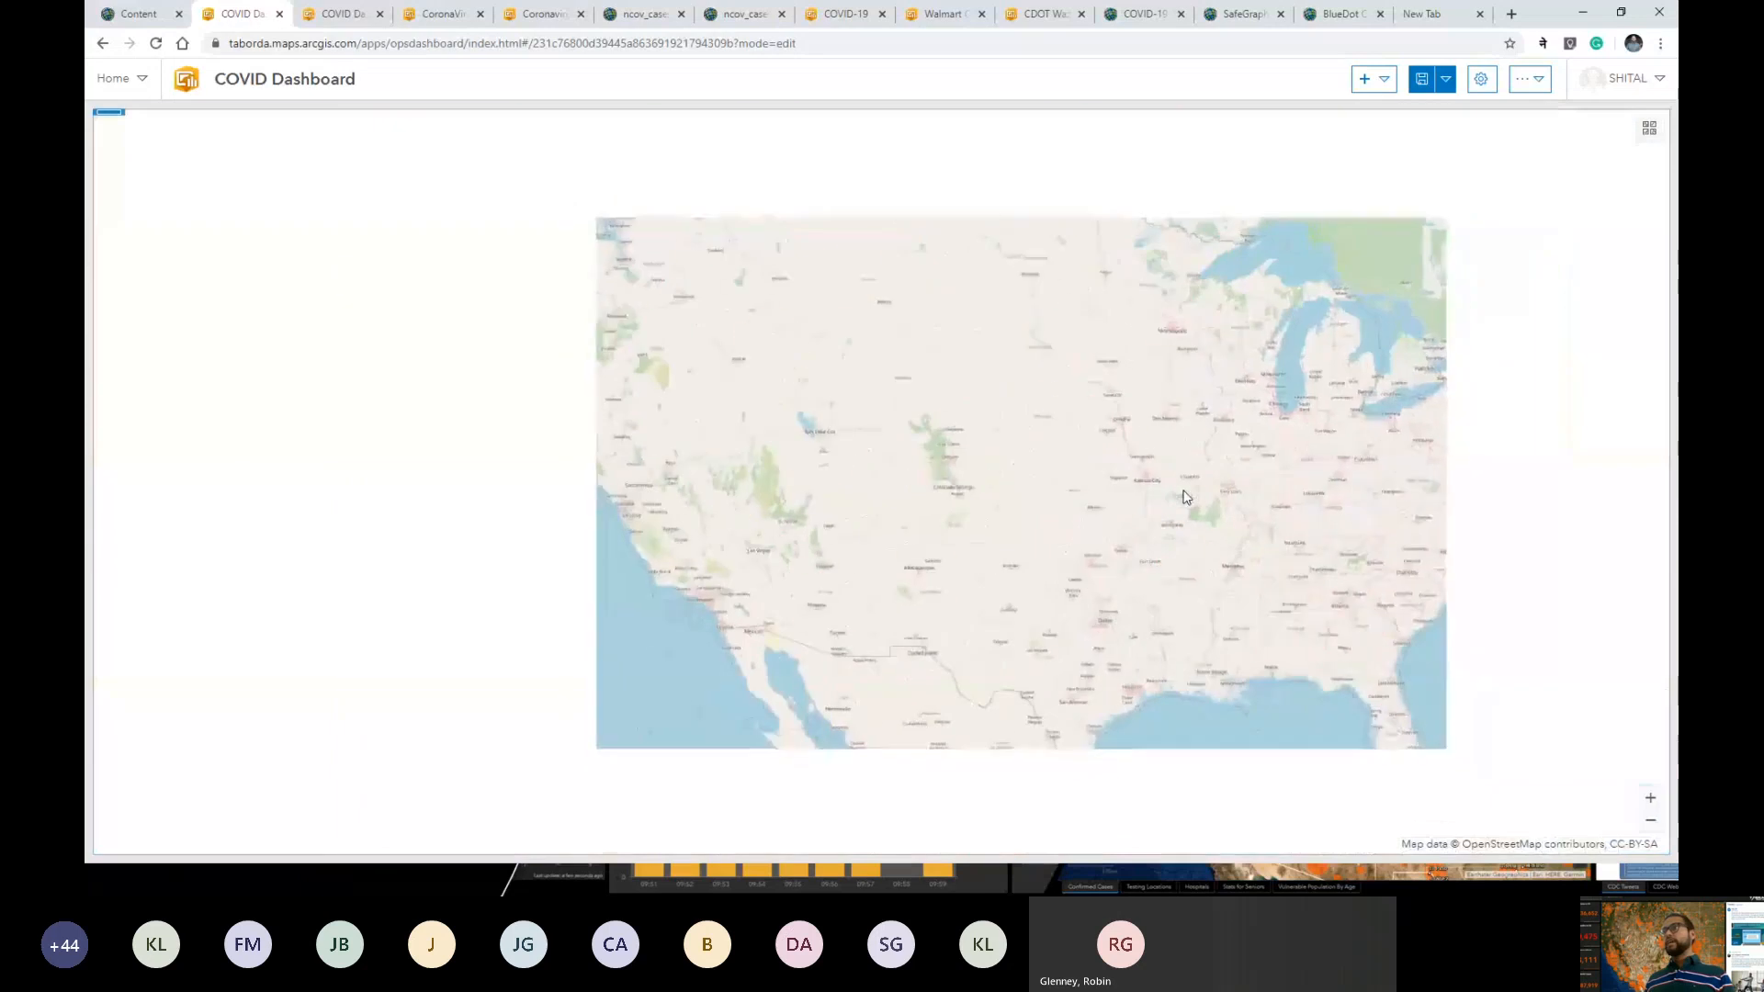
Test the dashboard map's zoom control by zooming in on the area between Colorado and Kansas.
{"action": "scroll", "coordinate": [1183, 492], "scroll_direction": "up", "scroll_amount": 1}
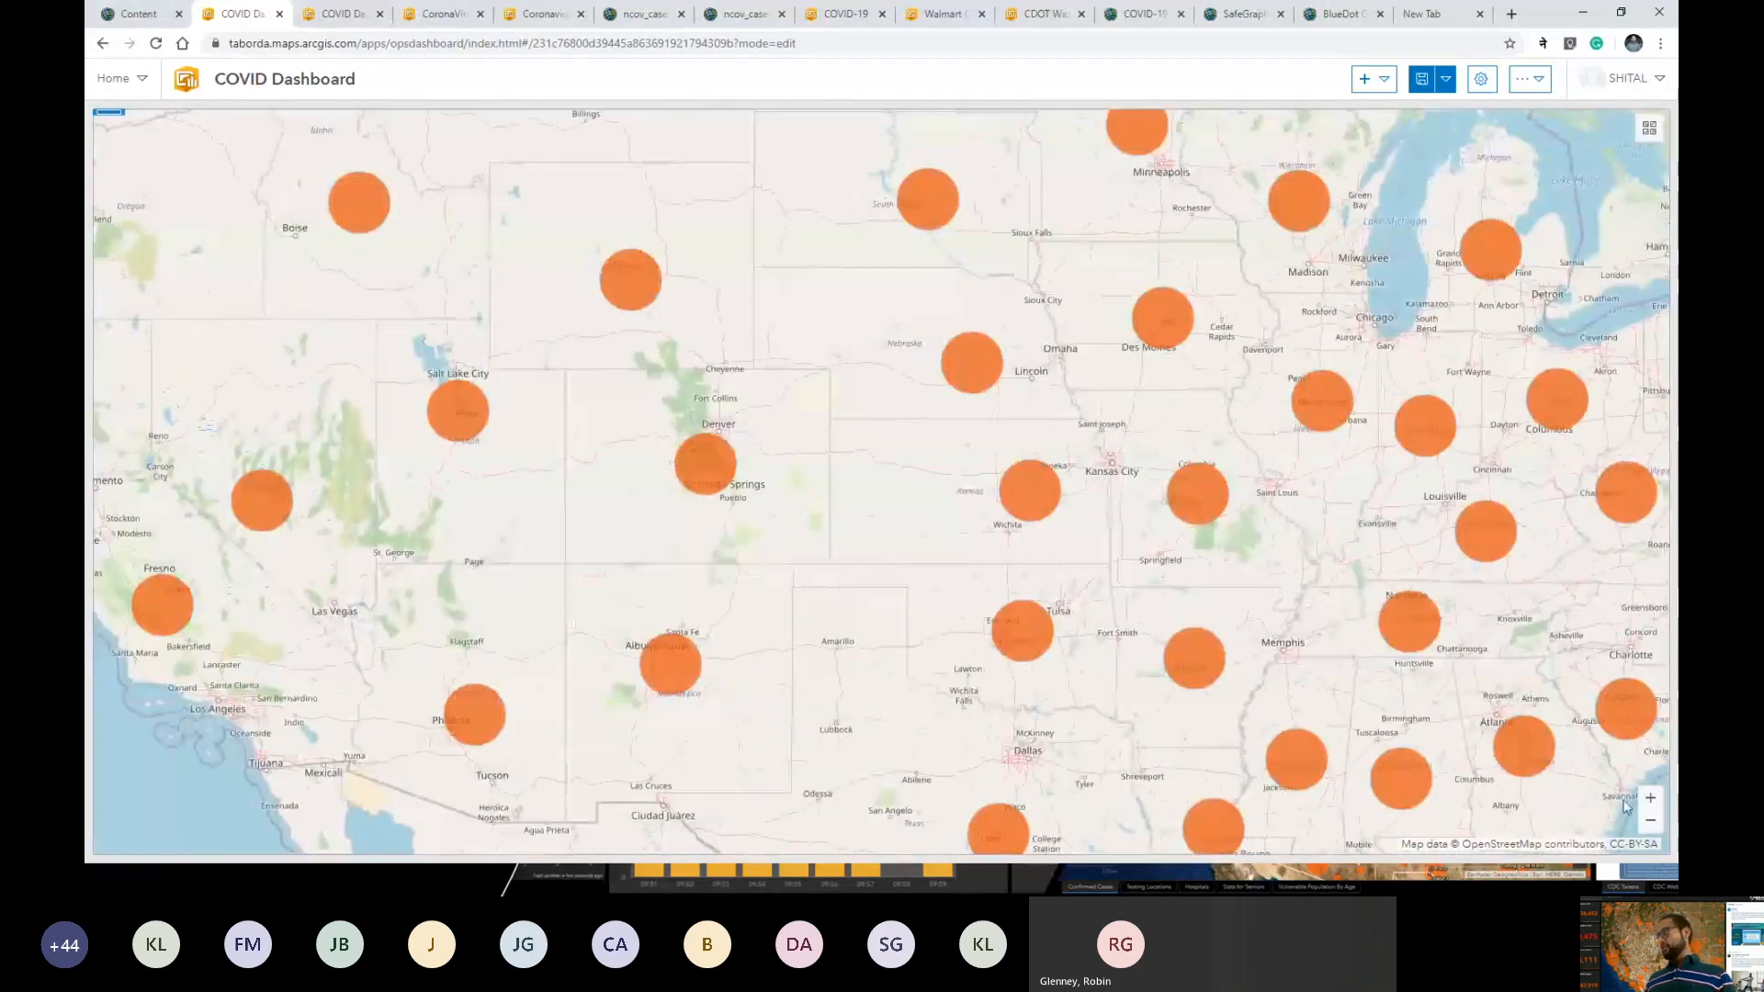
{"action": "left_click", "coordinate": [1650, 799]}
{"action": "left_click", "coordinate": [1650, 799]}
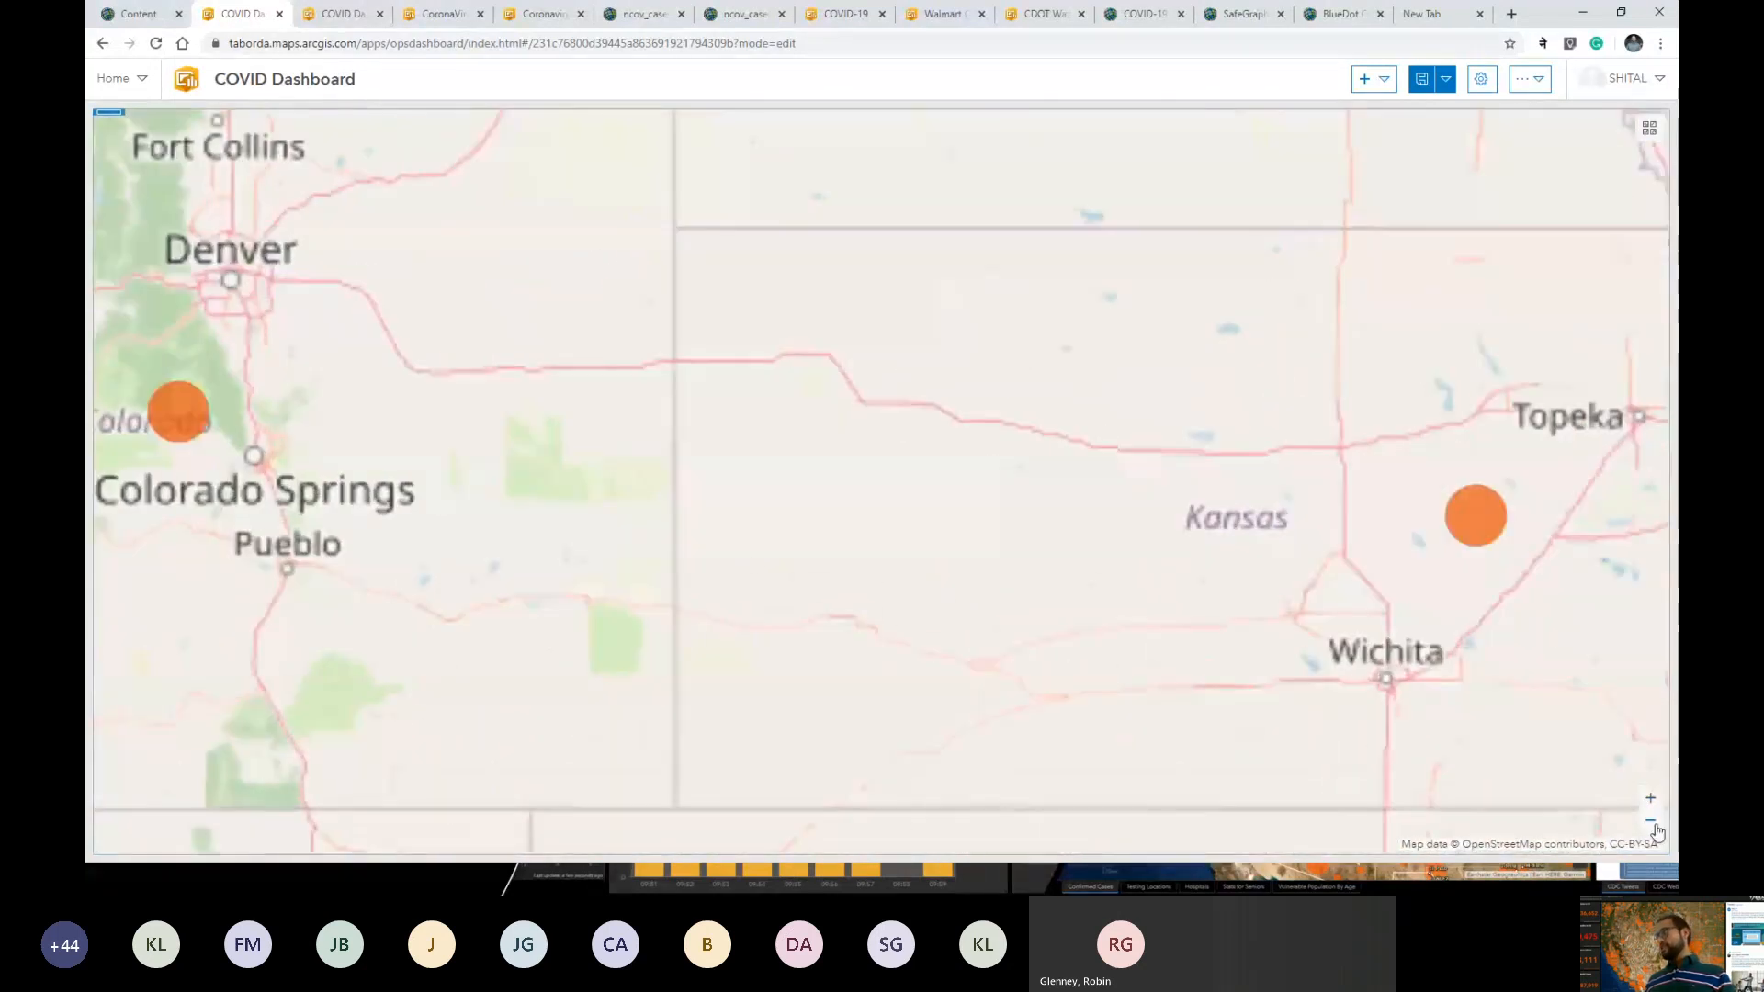
Examine the case circles across the United States on the dashboard map, bringing the western and central states into view.
{"action": "left_click", "coordinate": [1650, 821]}
{"action": "left_click", "coordinate": [1651, 822]}
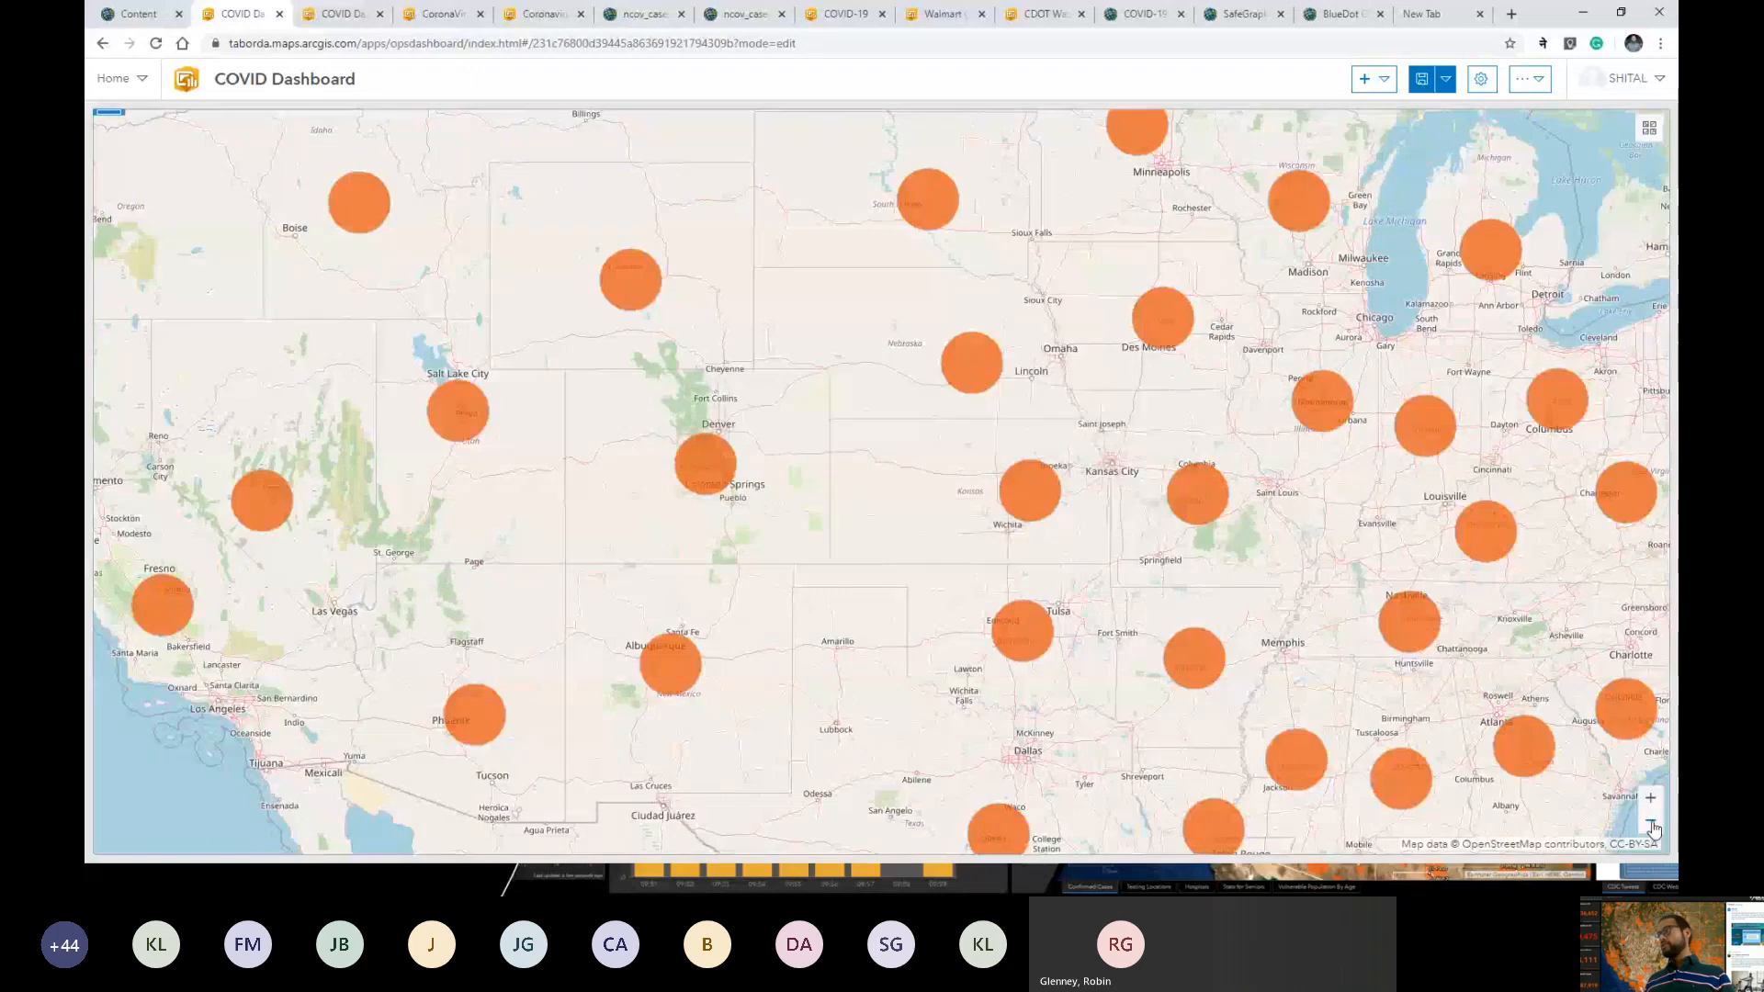
{"action": "left_click", "coordinate": [1651, 822]}
{"action": "left_click", "coordinate": [1650, 799]}
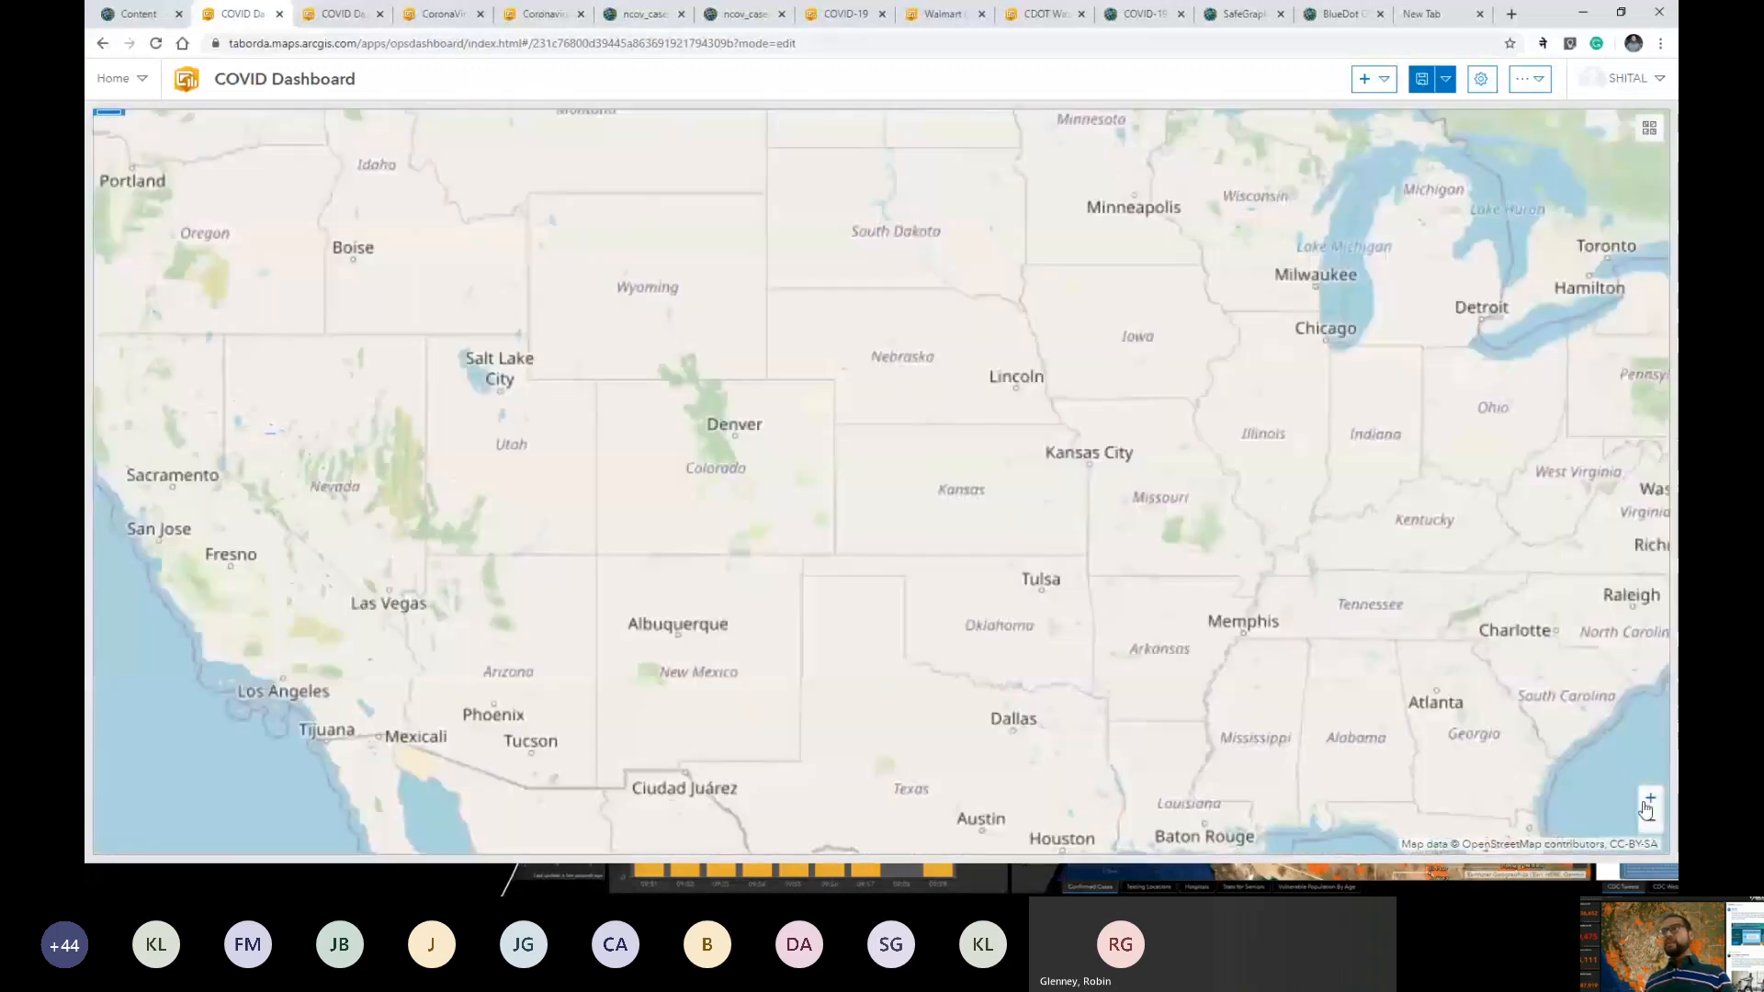
{"action": "left_click_drag", "start_coordinate": [527, 540], "coordinate": [570, 669]}
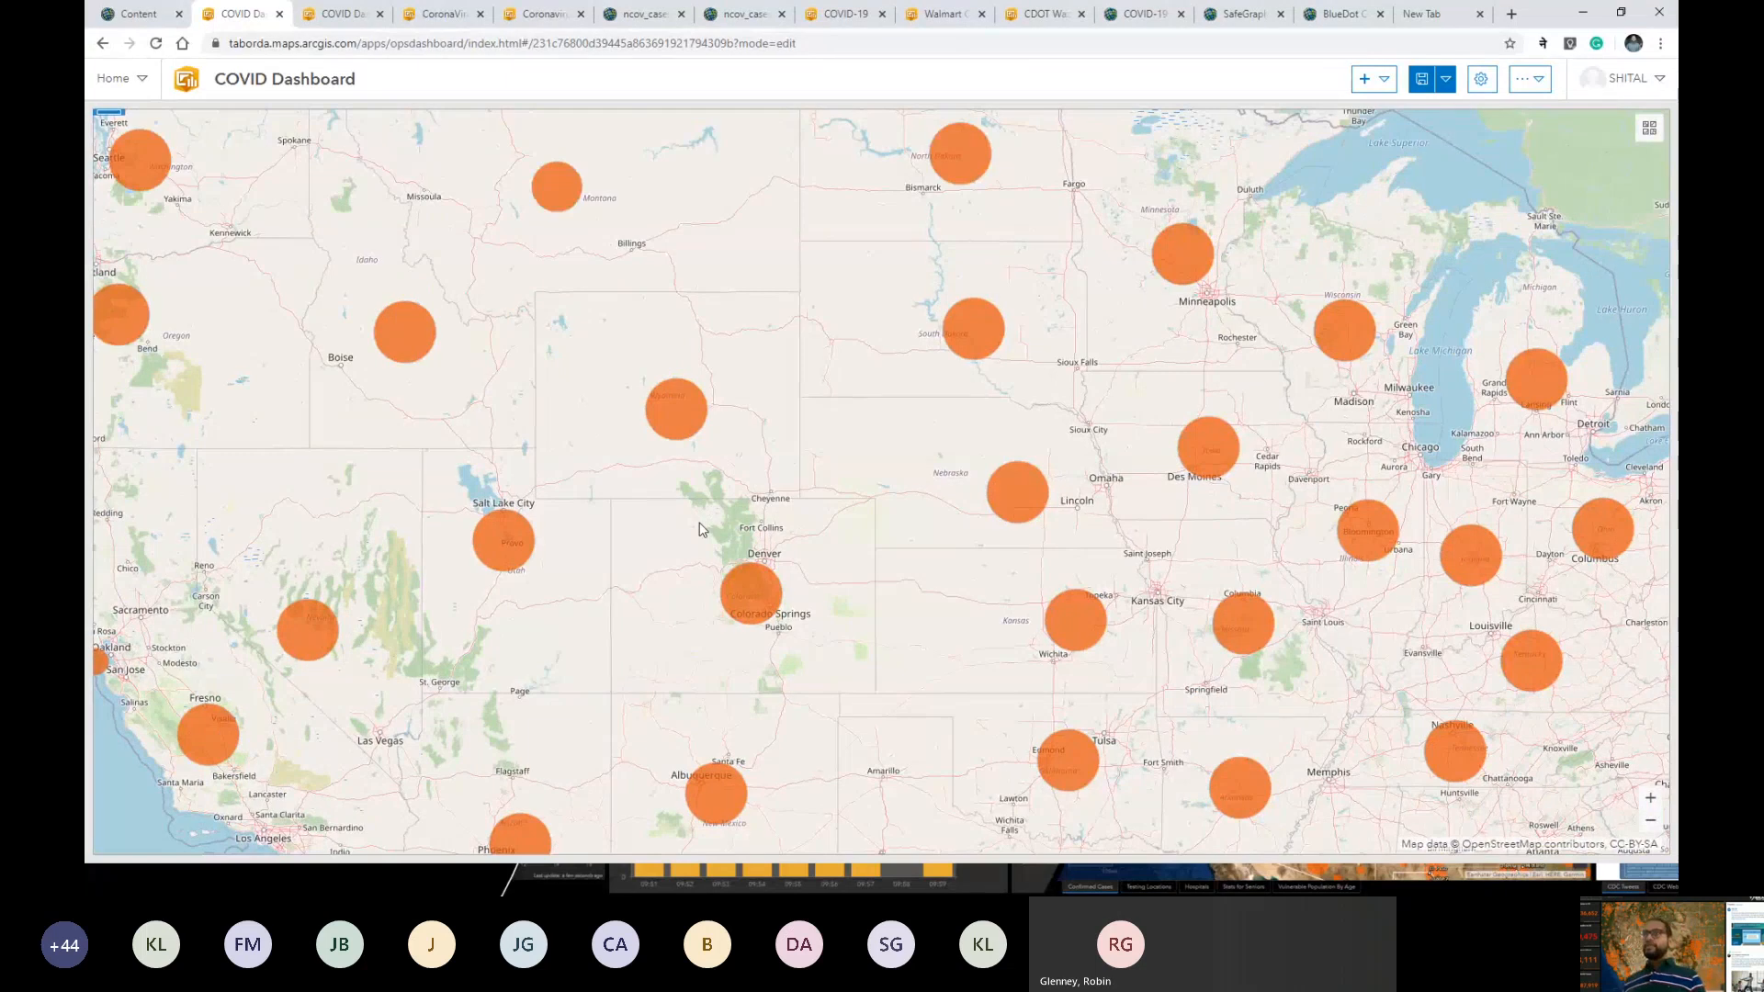
{"action": "scroll", "coordinate": [771, 486], "scroll_direction": "down", "scroll_amount": 1}
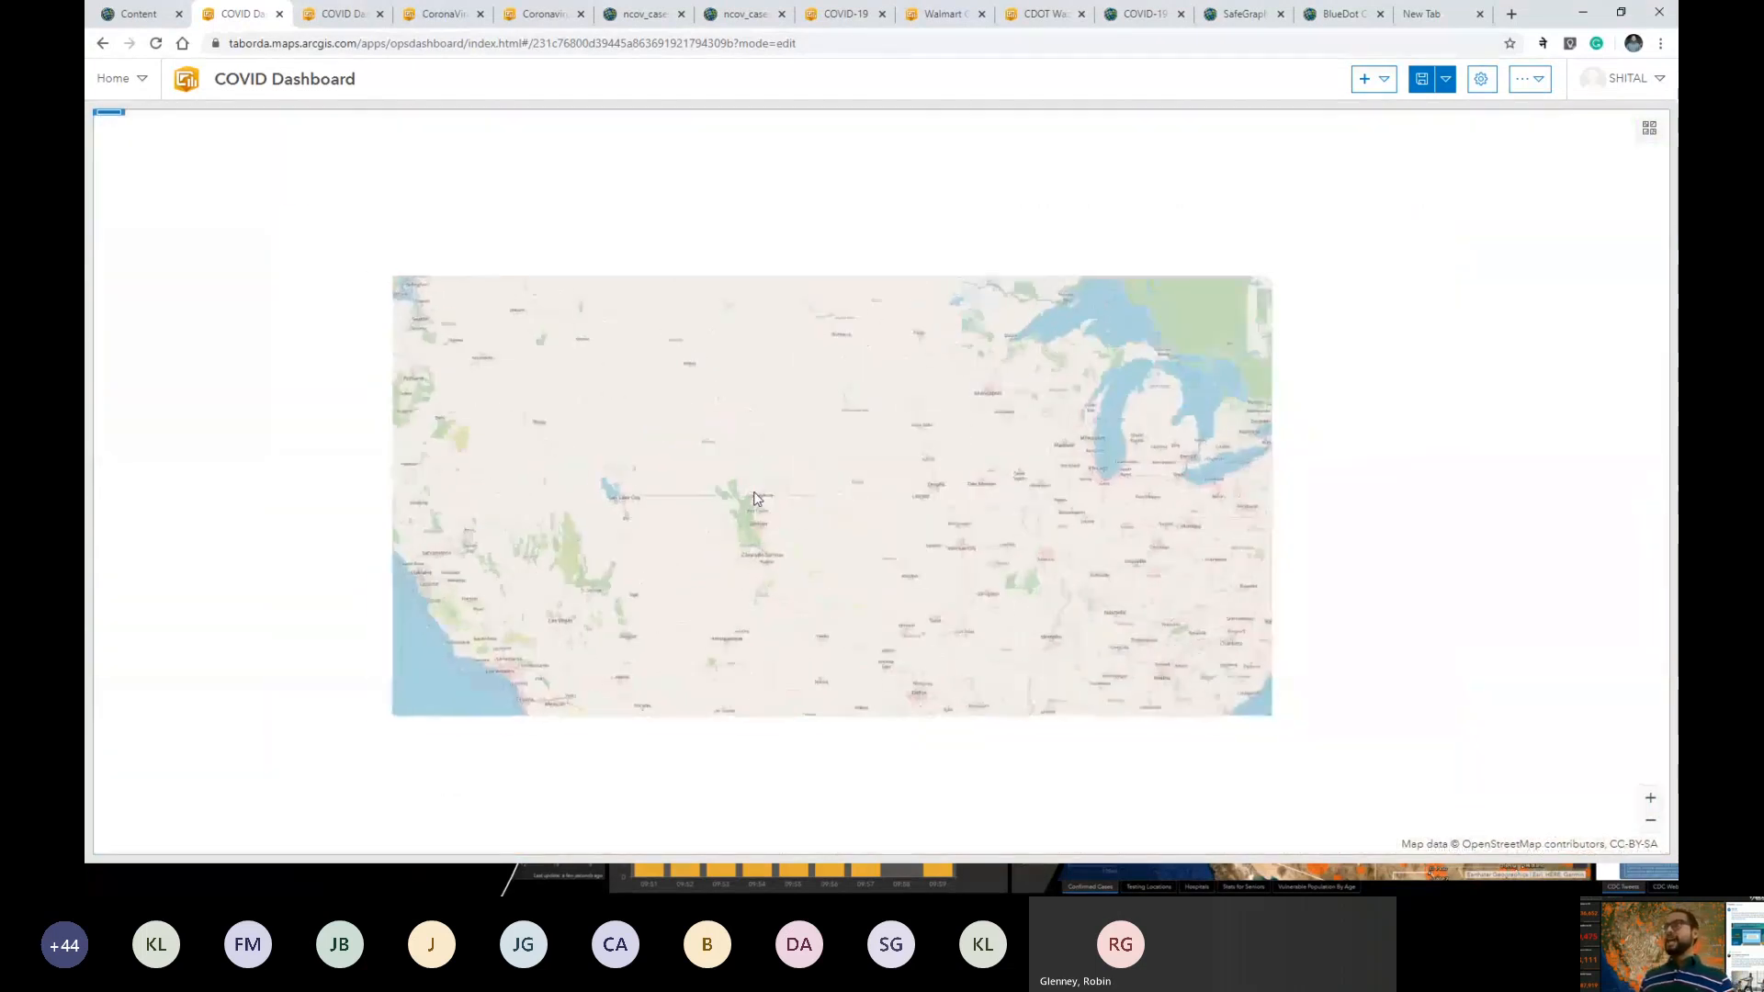
{"action": "scroll", "coordinate": [773, 484], "scroll_direction": "up", "scroll_amount": 1}
{"action": "left_click_drag", "start_coordinate": [775, 481], "coordinate": [886, 446]}
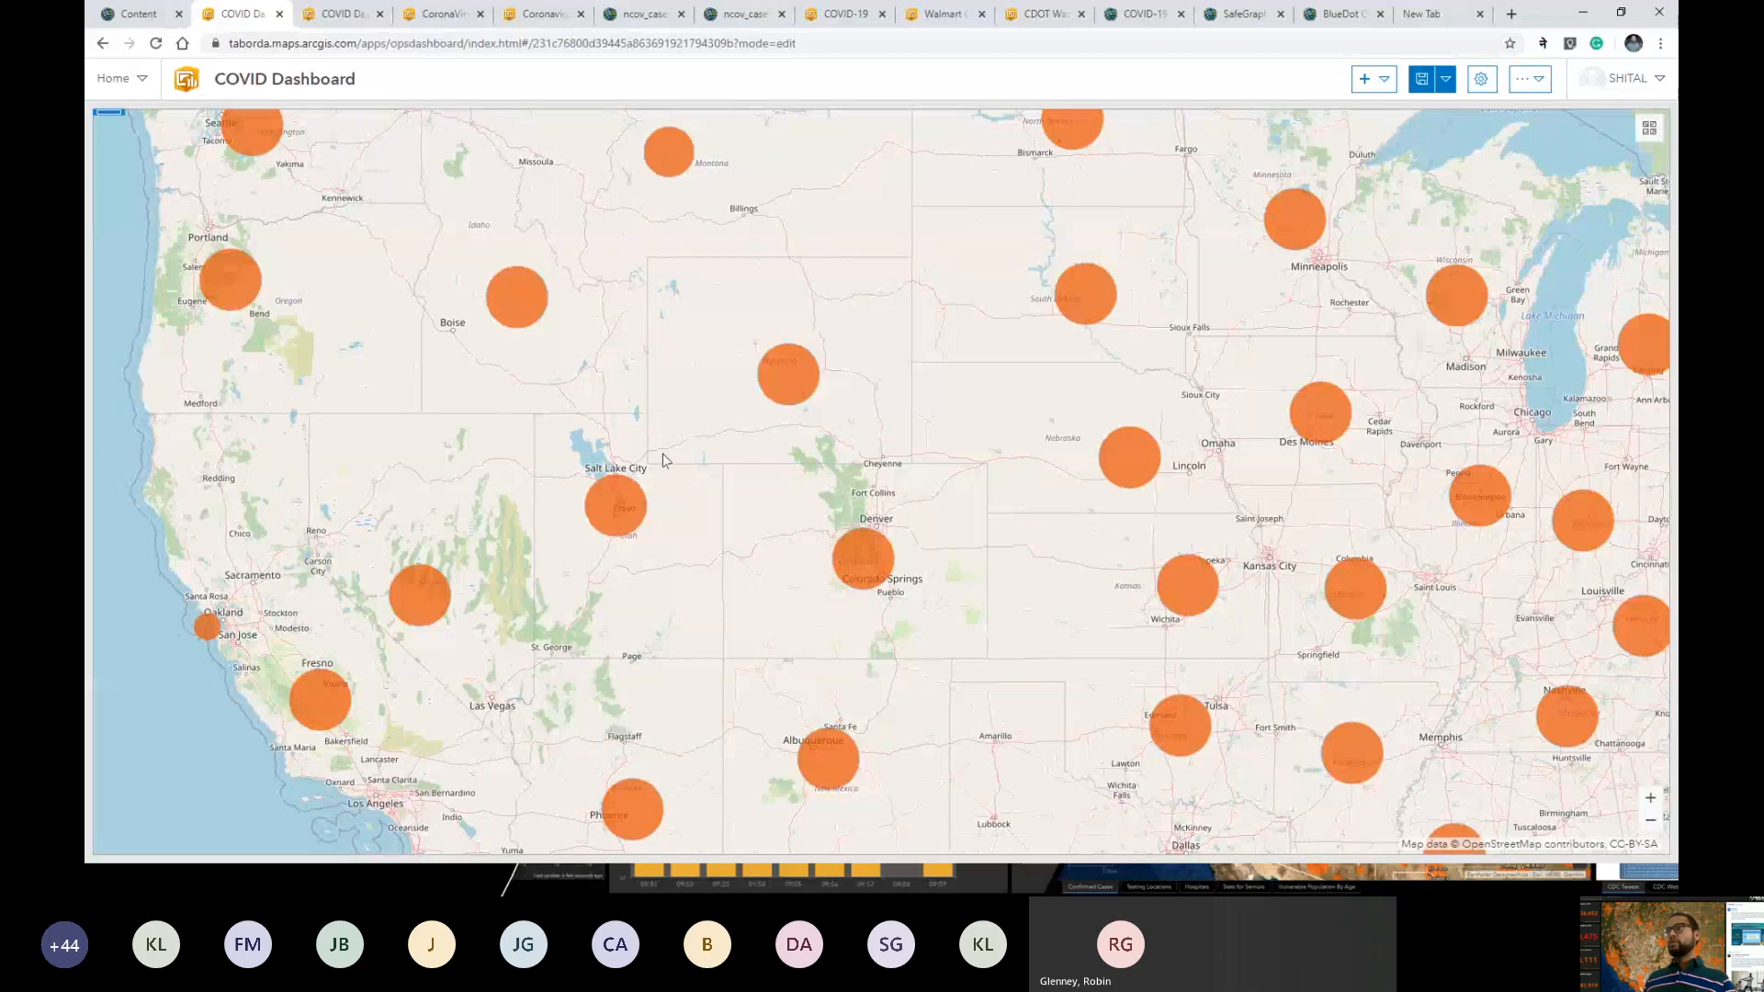
{"action": "left_click_drag", "start_coordinate": [771, 485], "coordinate": [748, 432]}
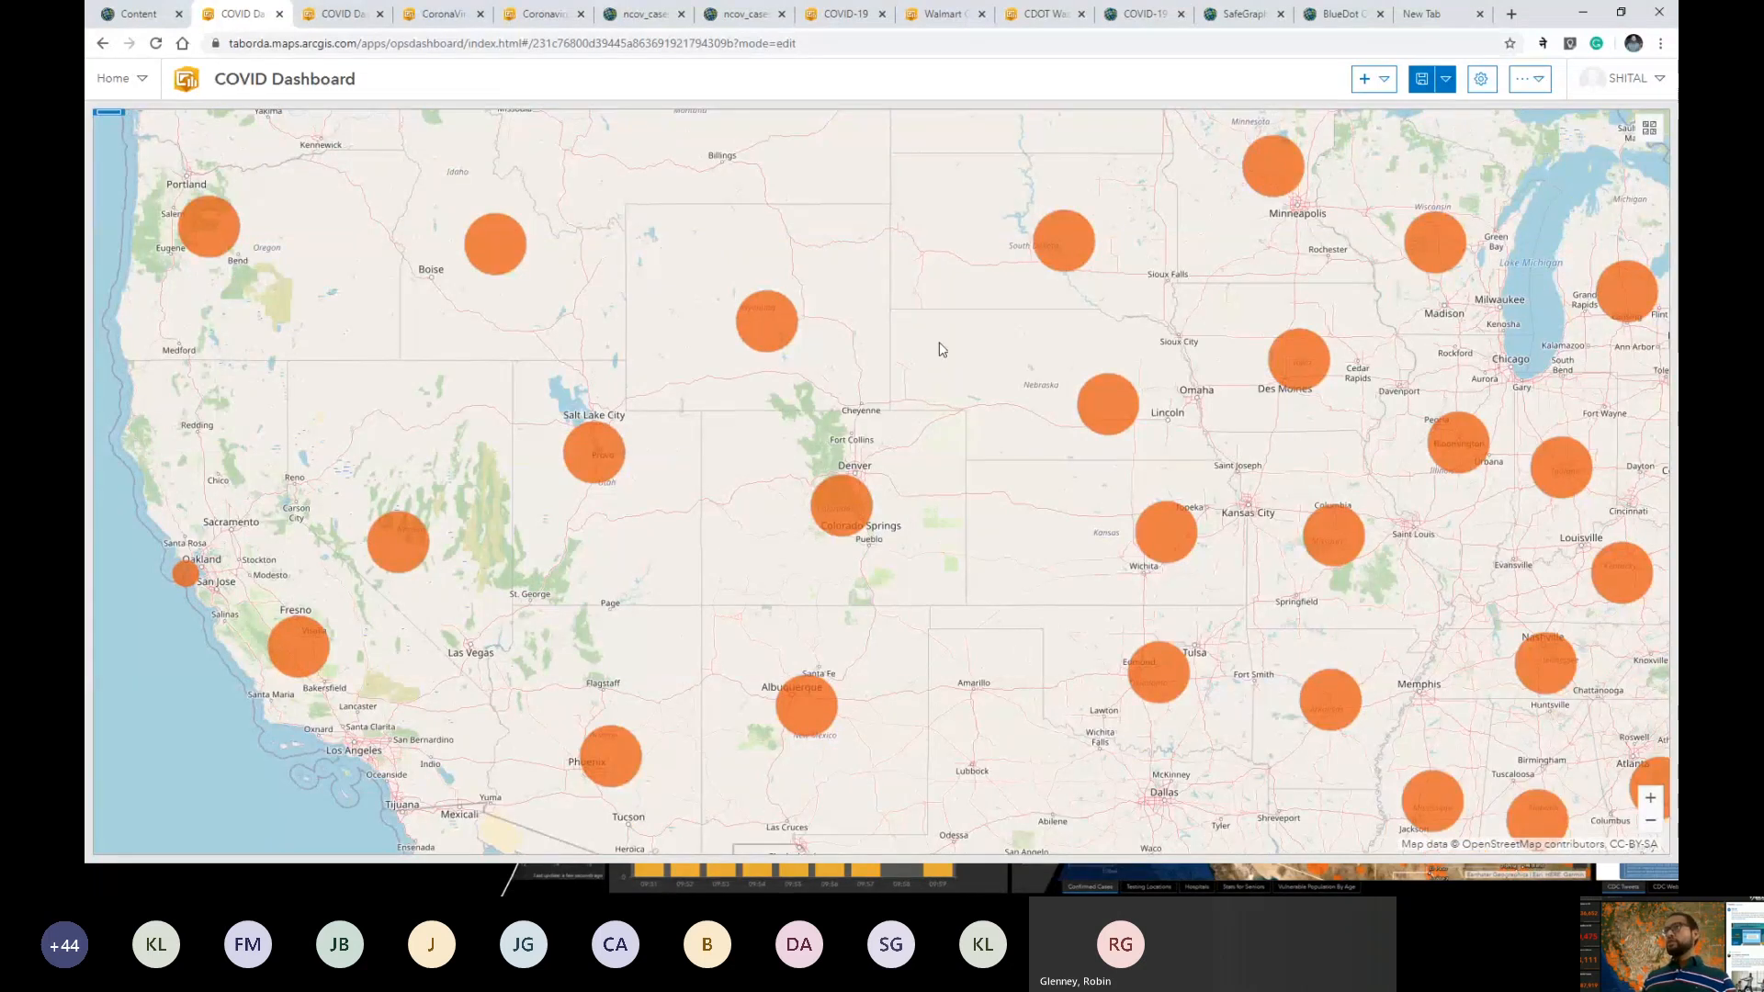
{"action": "left_click_drag", "start_coordinate": [937, 346], "coordinate": [961, 382]}
{"action": "scroll", "coordinate": [958, 382], "scroll_direction": "down", "scroll_amount": 2}
{"action": "scroll", "coordinate": [957, 381], "scroll_direction": "up", "scroll_amount": 1}
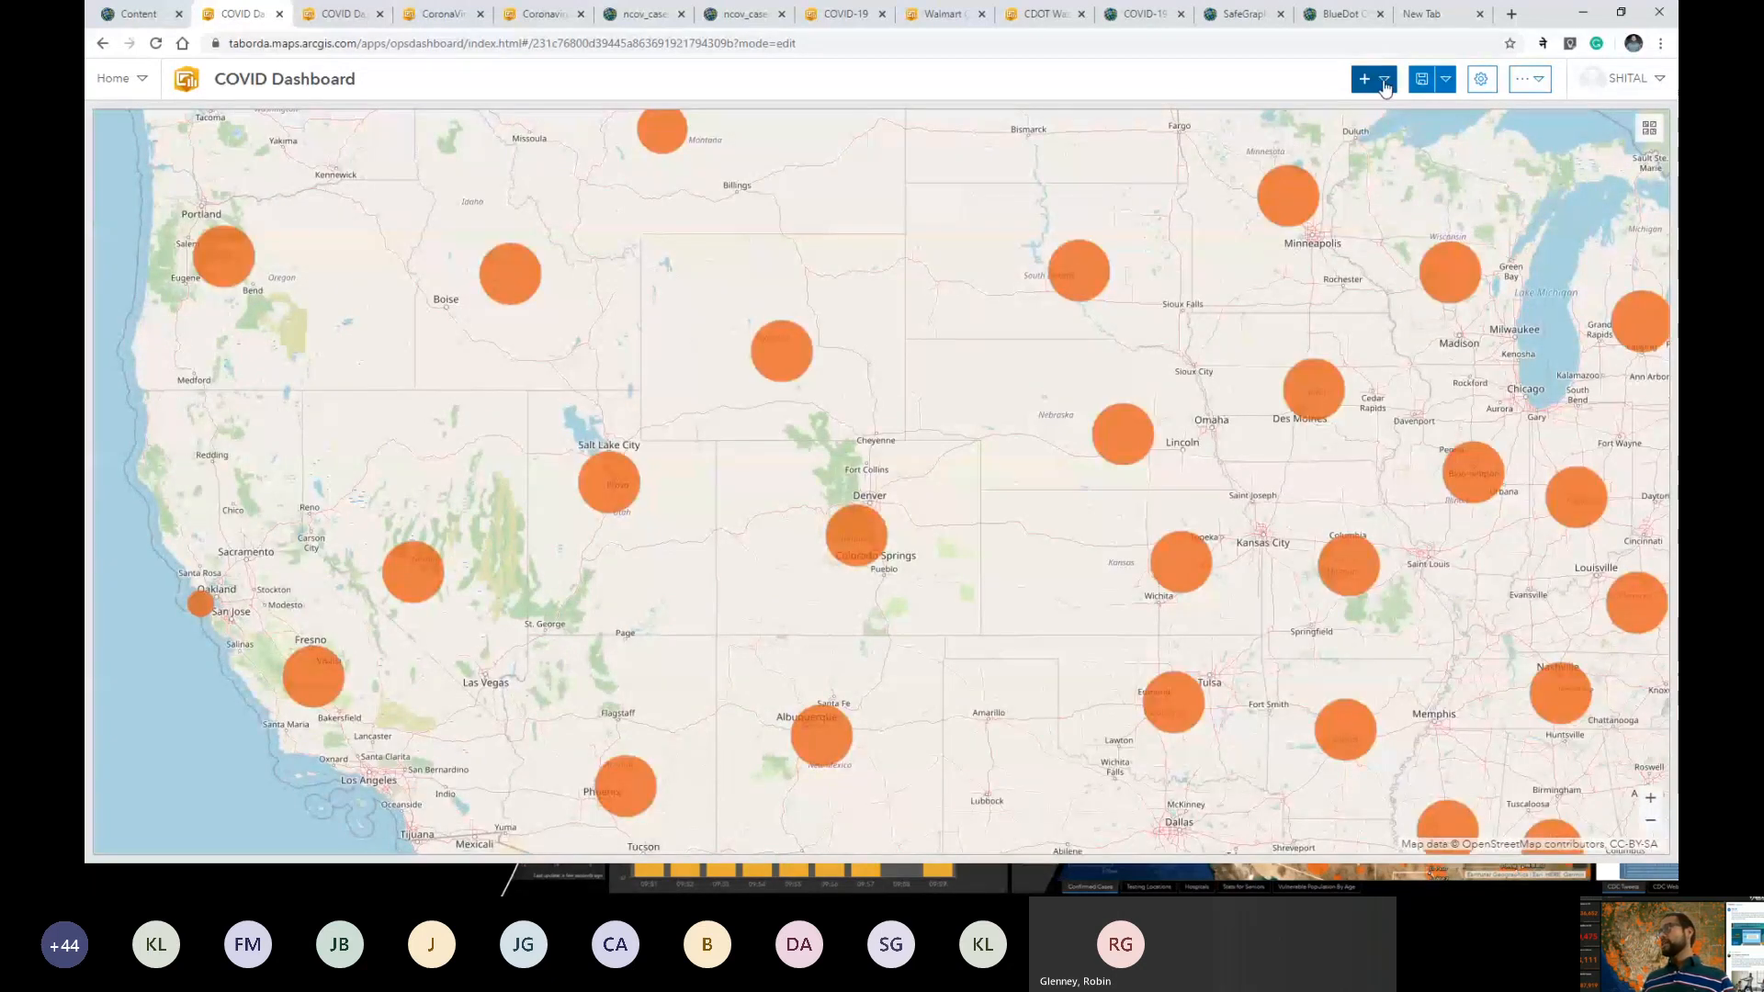
Add a header to the dashboard and title it "COVID-19 Cases in US".
{"action": "left_click", "coordinate": [1386, 85]}
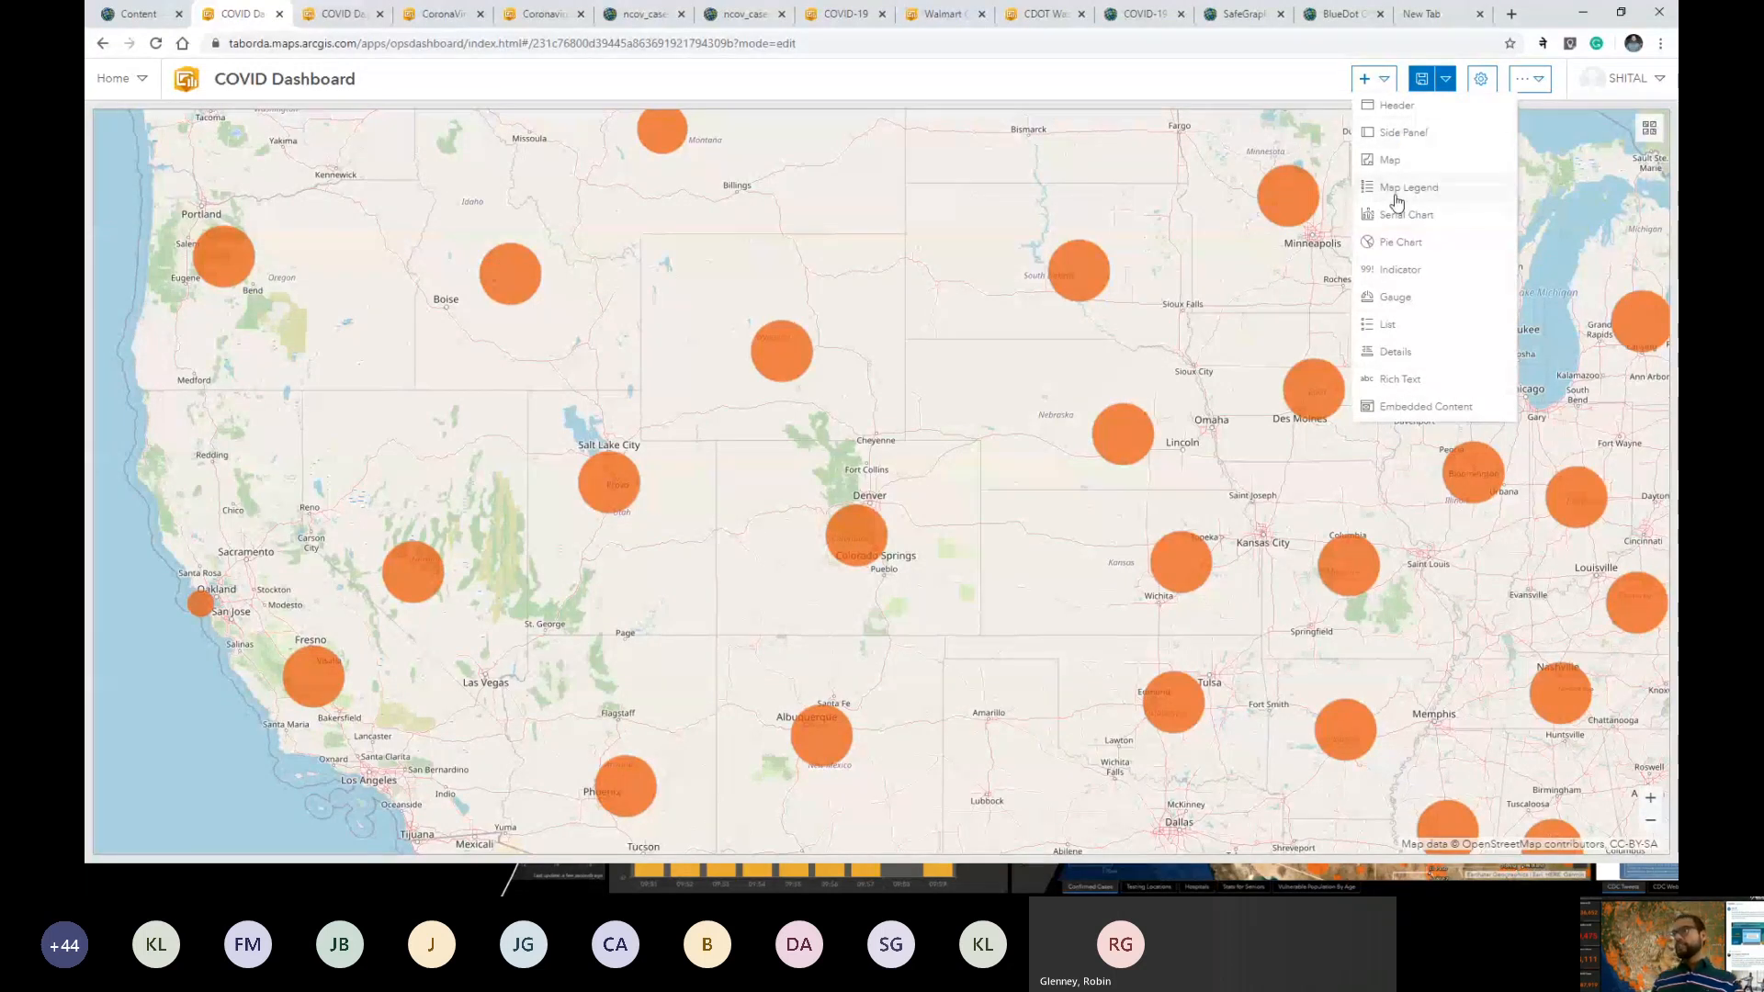
{"action": "left_click", "coordinate": [1436, 109]}
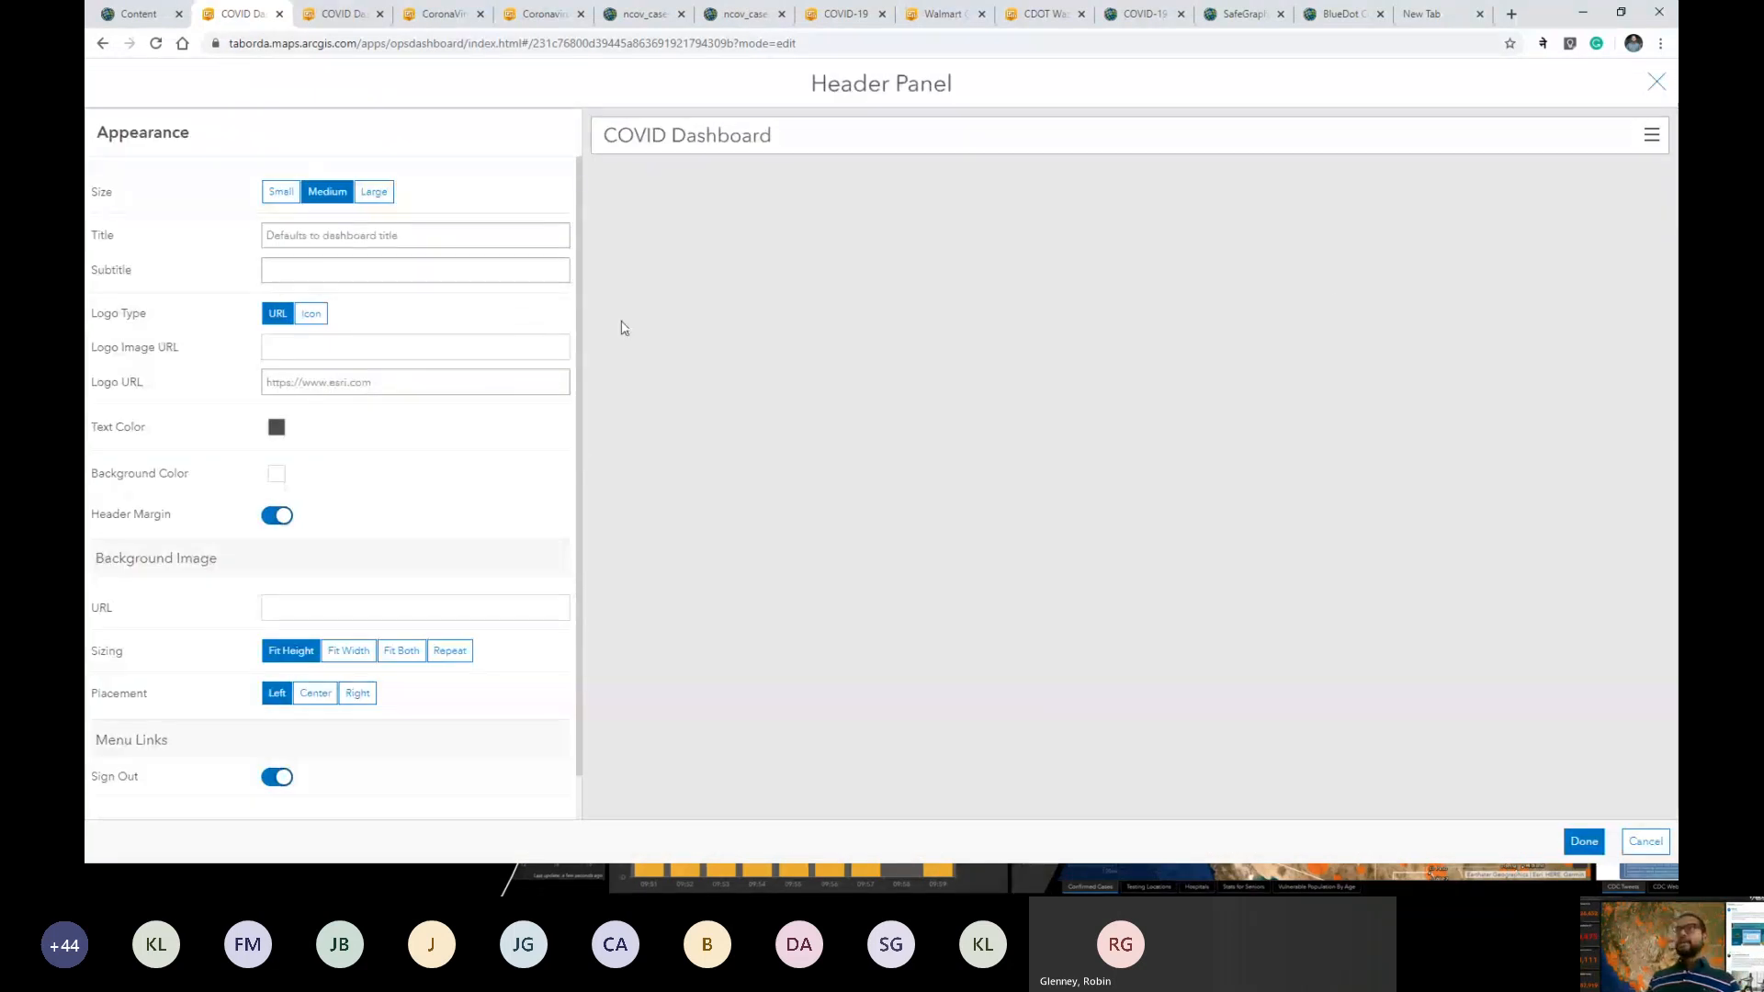
{"action": "left_click", "coordinate": [358, 240]}
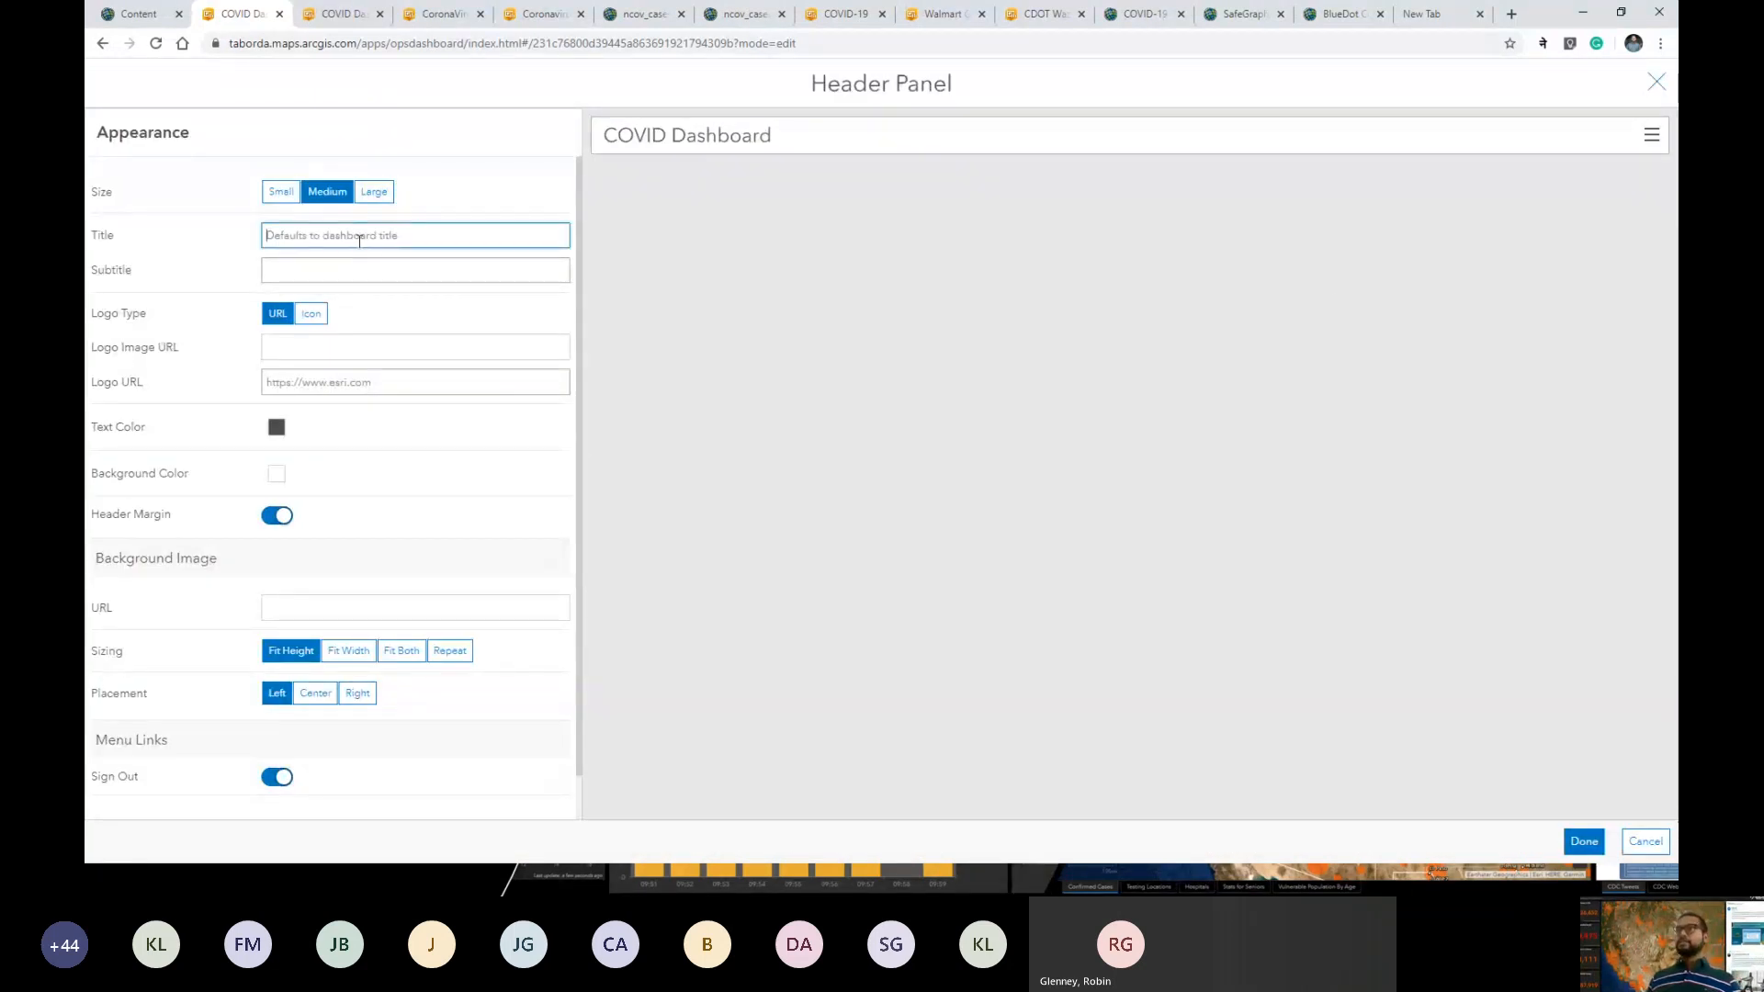
{"action": "type", "text": "COVID-19 "}
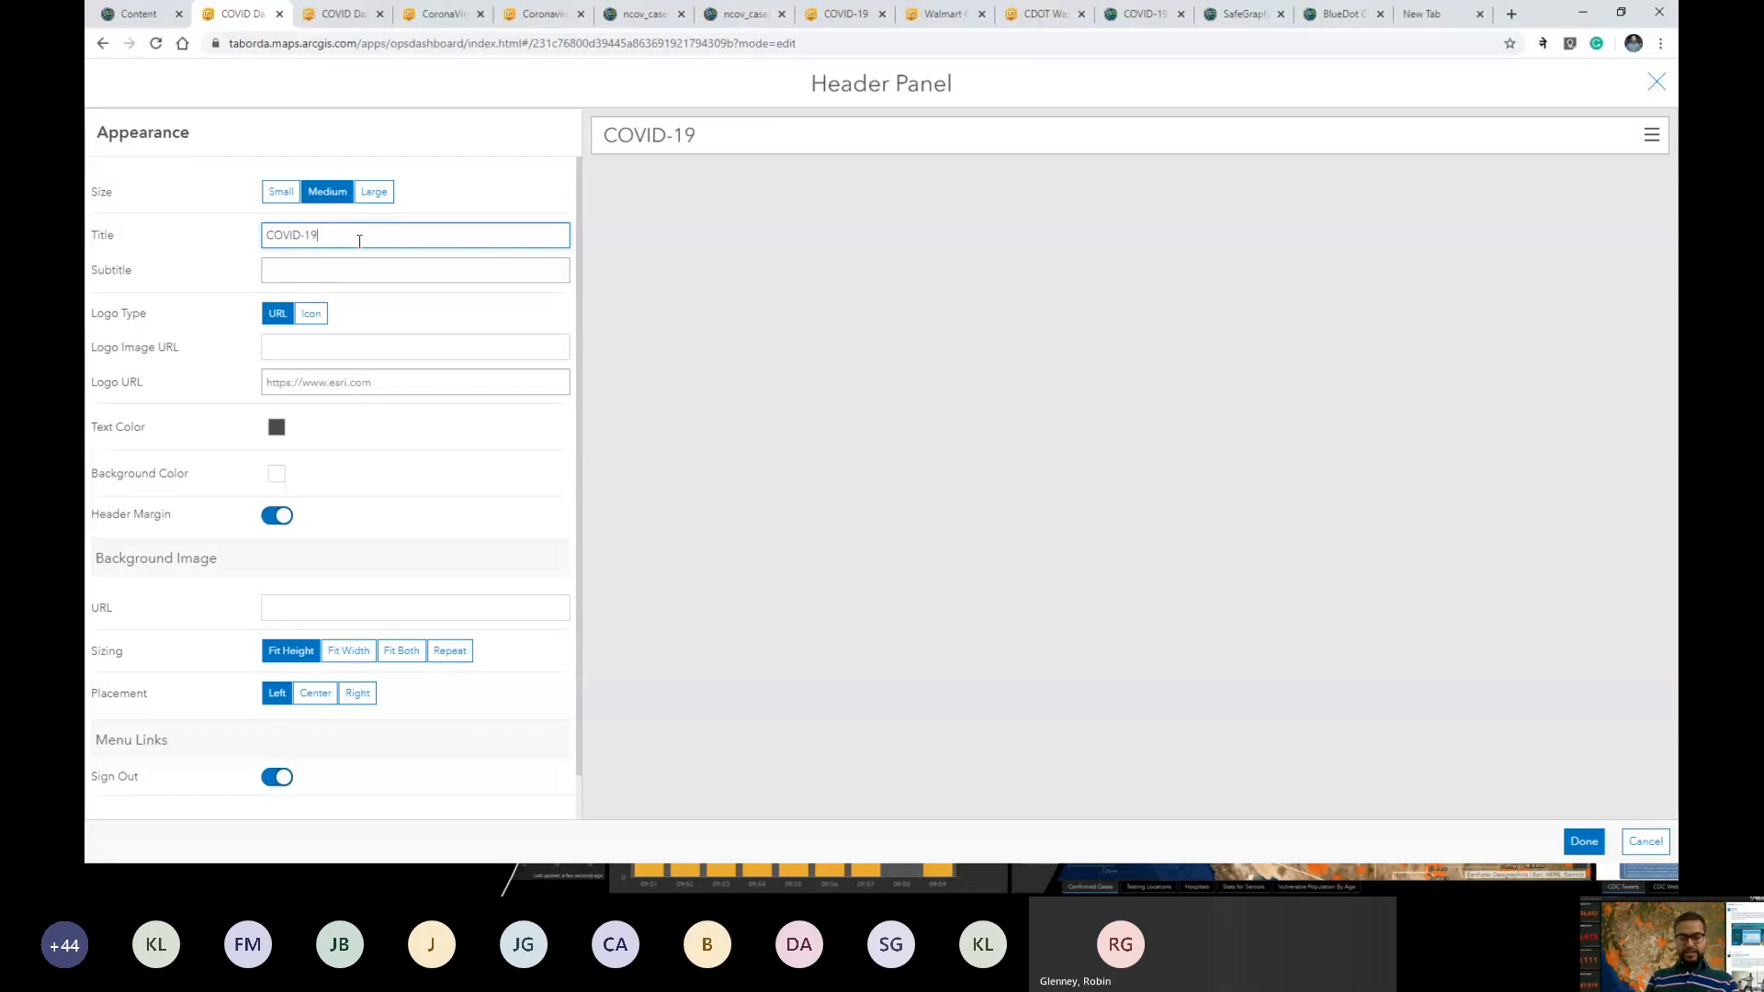
{"action": "type", "text": "C"}
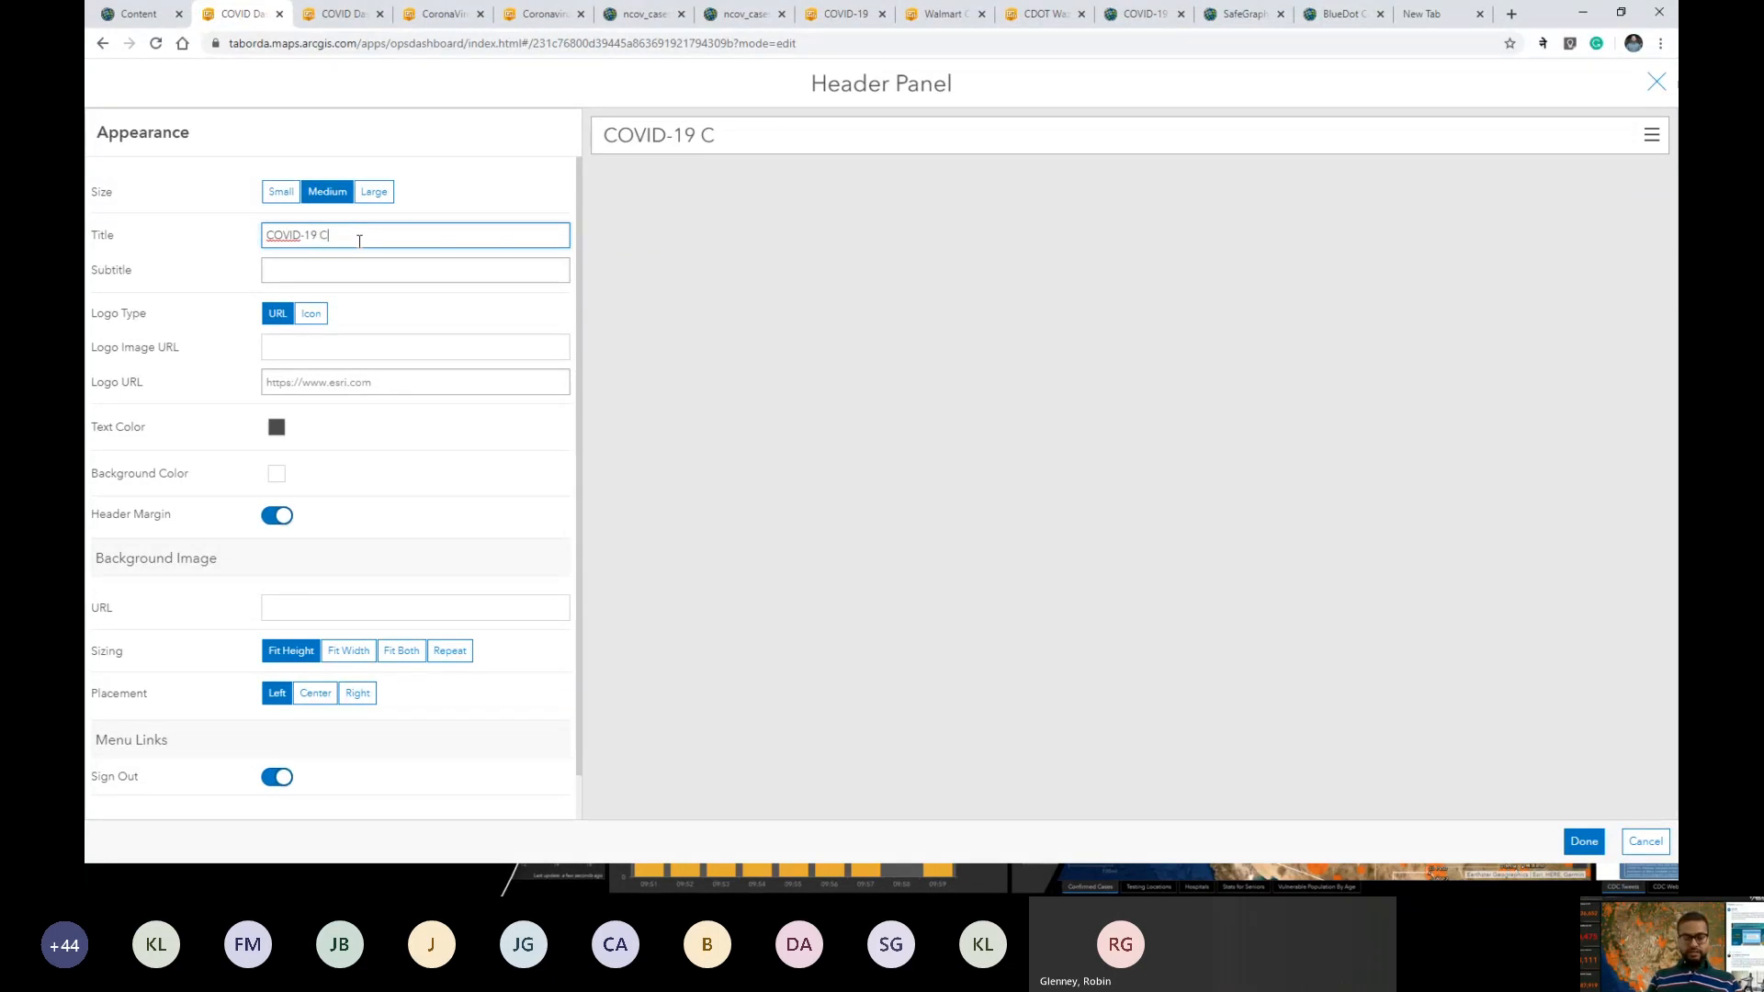
{"action": "type", "text": "ases in US"}
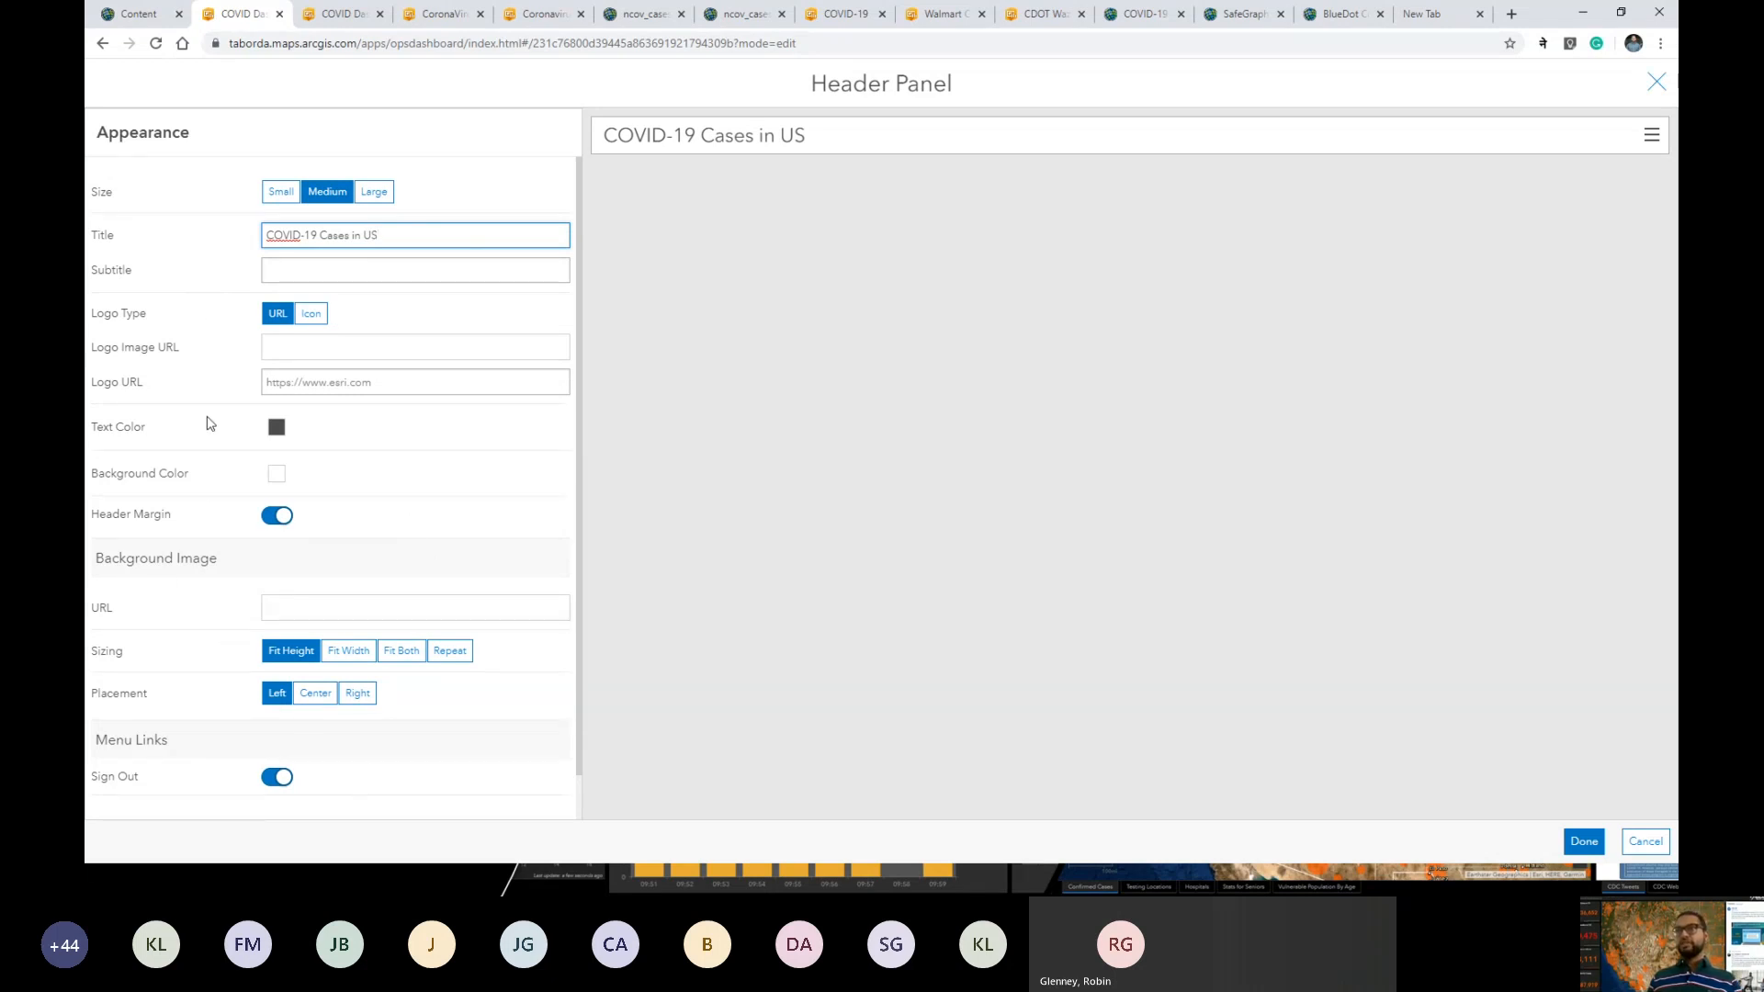
Set the header's text colour to orange and its size to Large, and finish the header.
{"action": "left_click", "coordinate": [276, 428]}
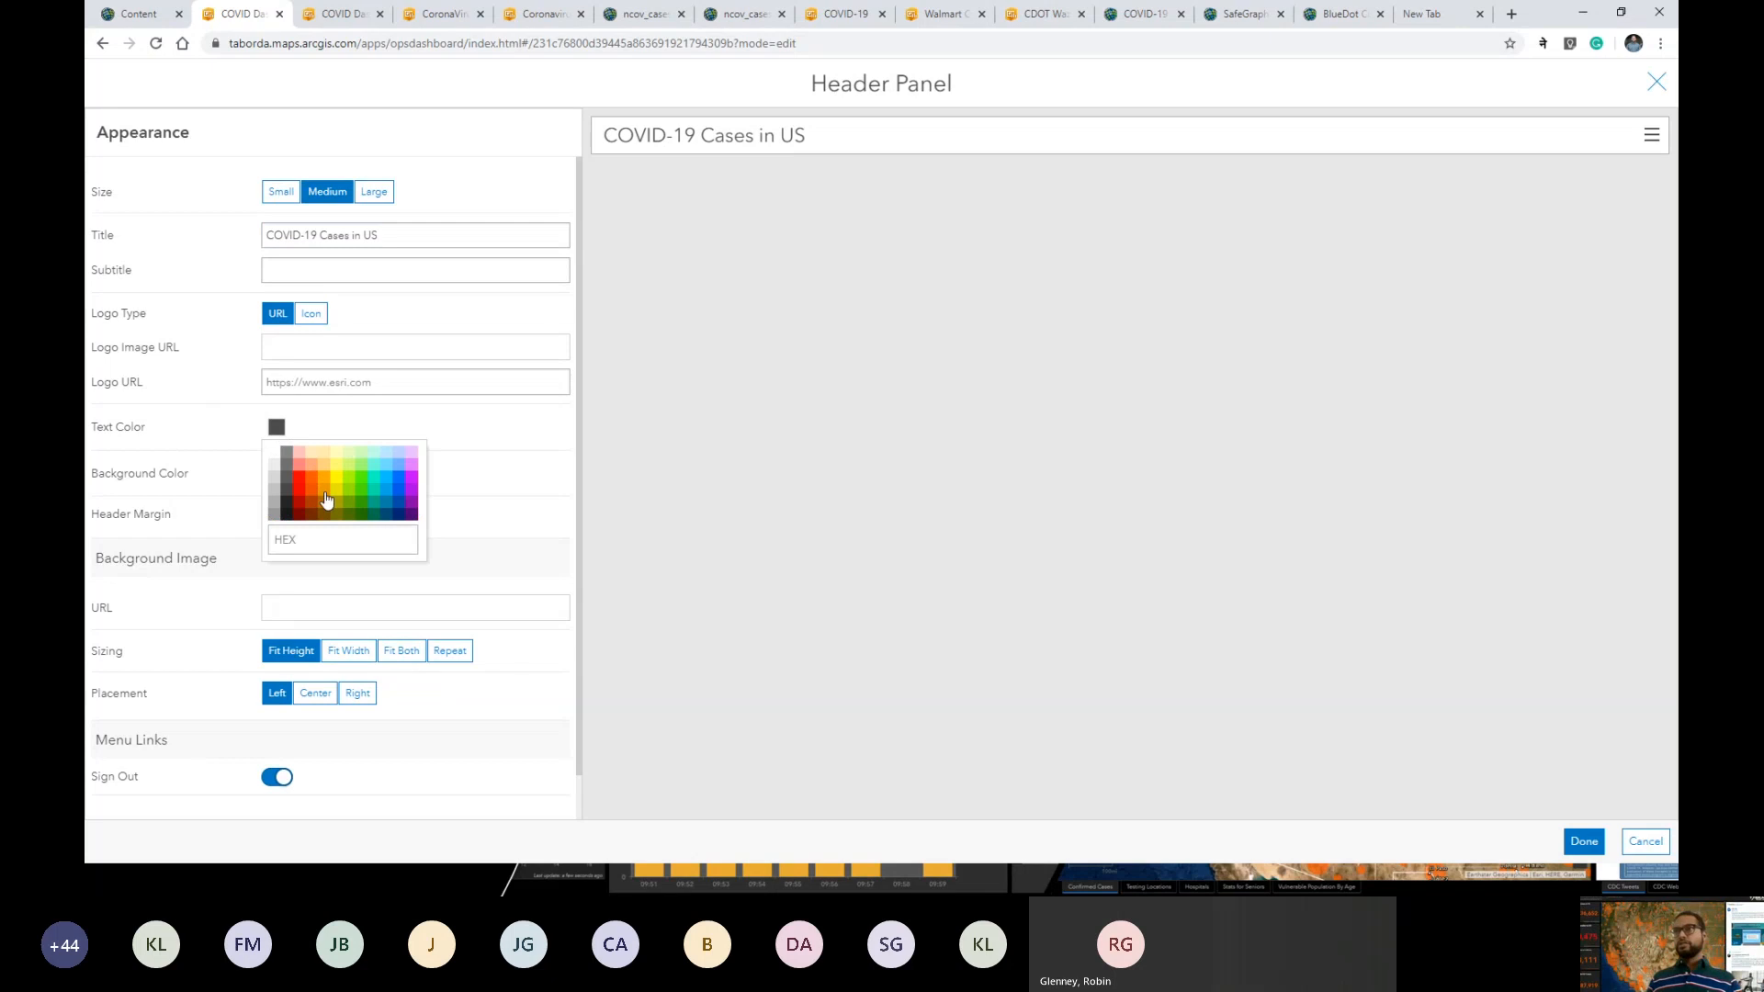
{"action": "left_click", "coordinate": [311, 488]}
{"action": "left_click", "coordinate": [401, 417]}
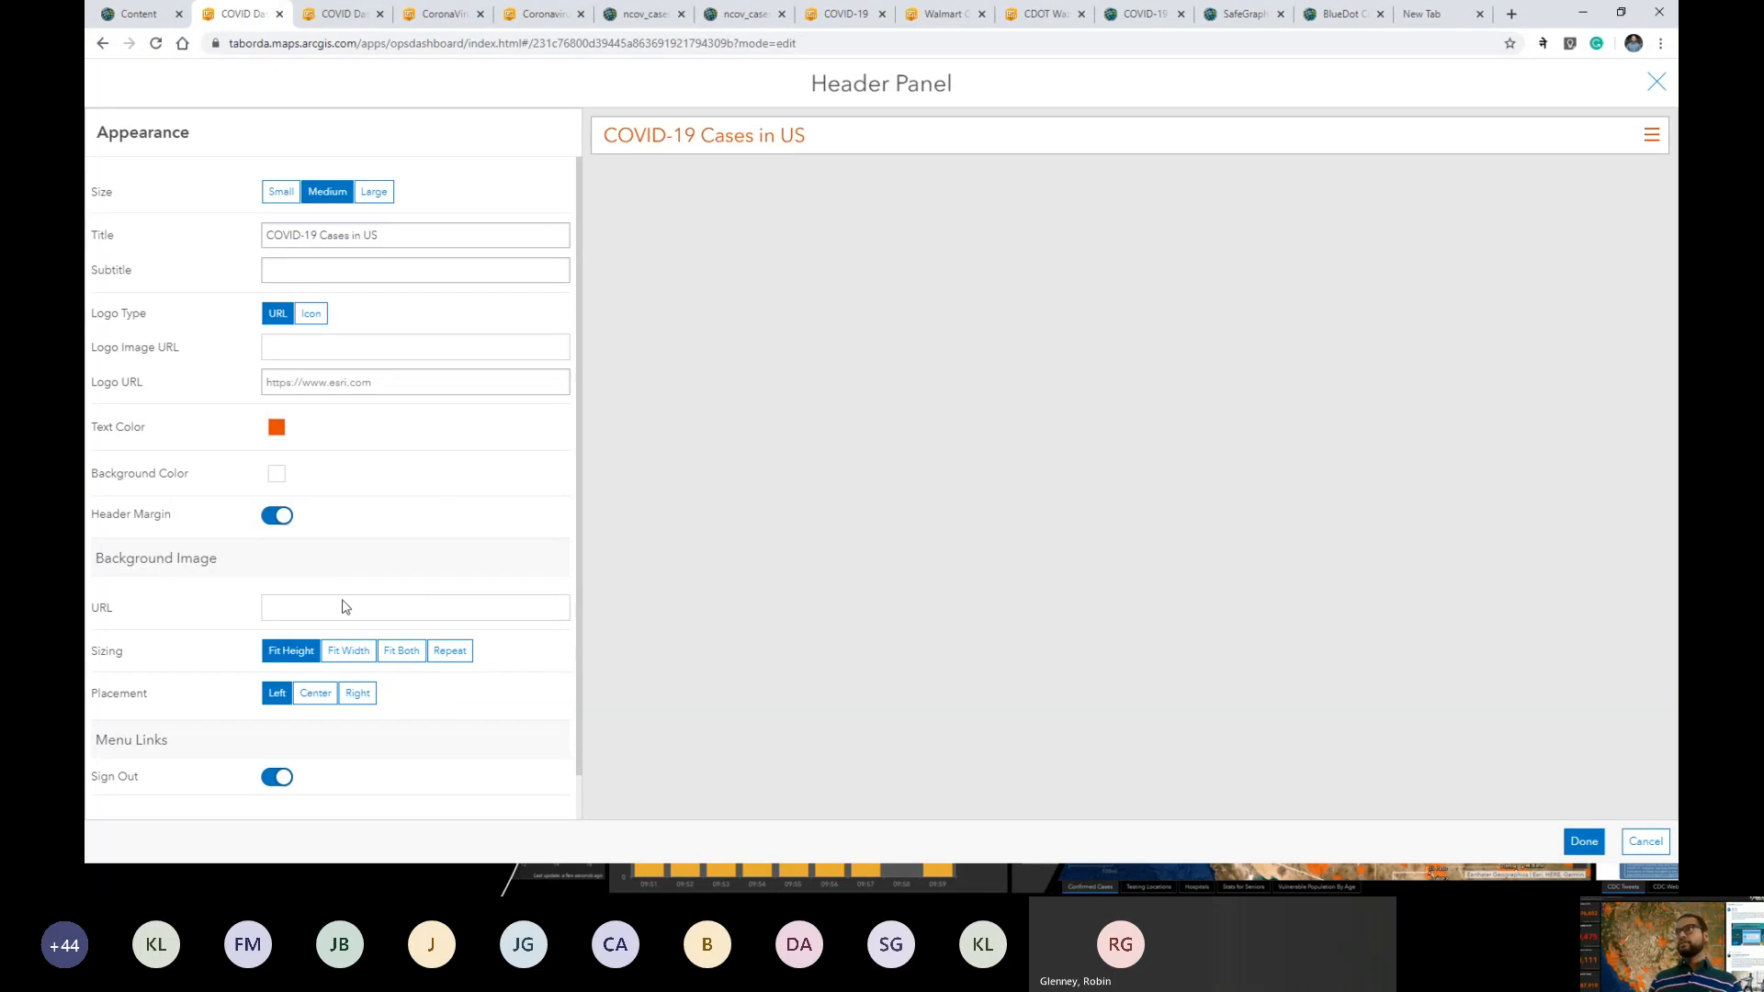
{"action": "left_click", "coordinate": [373, 192]}
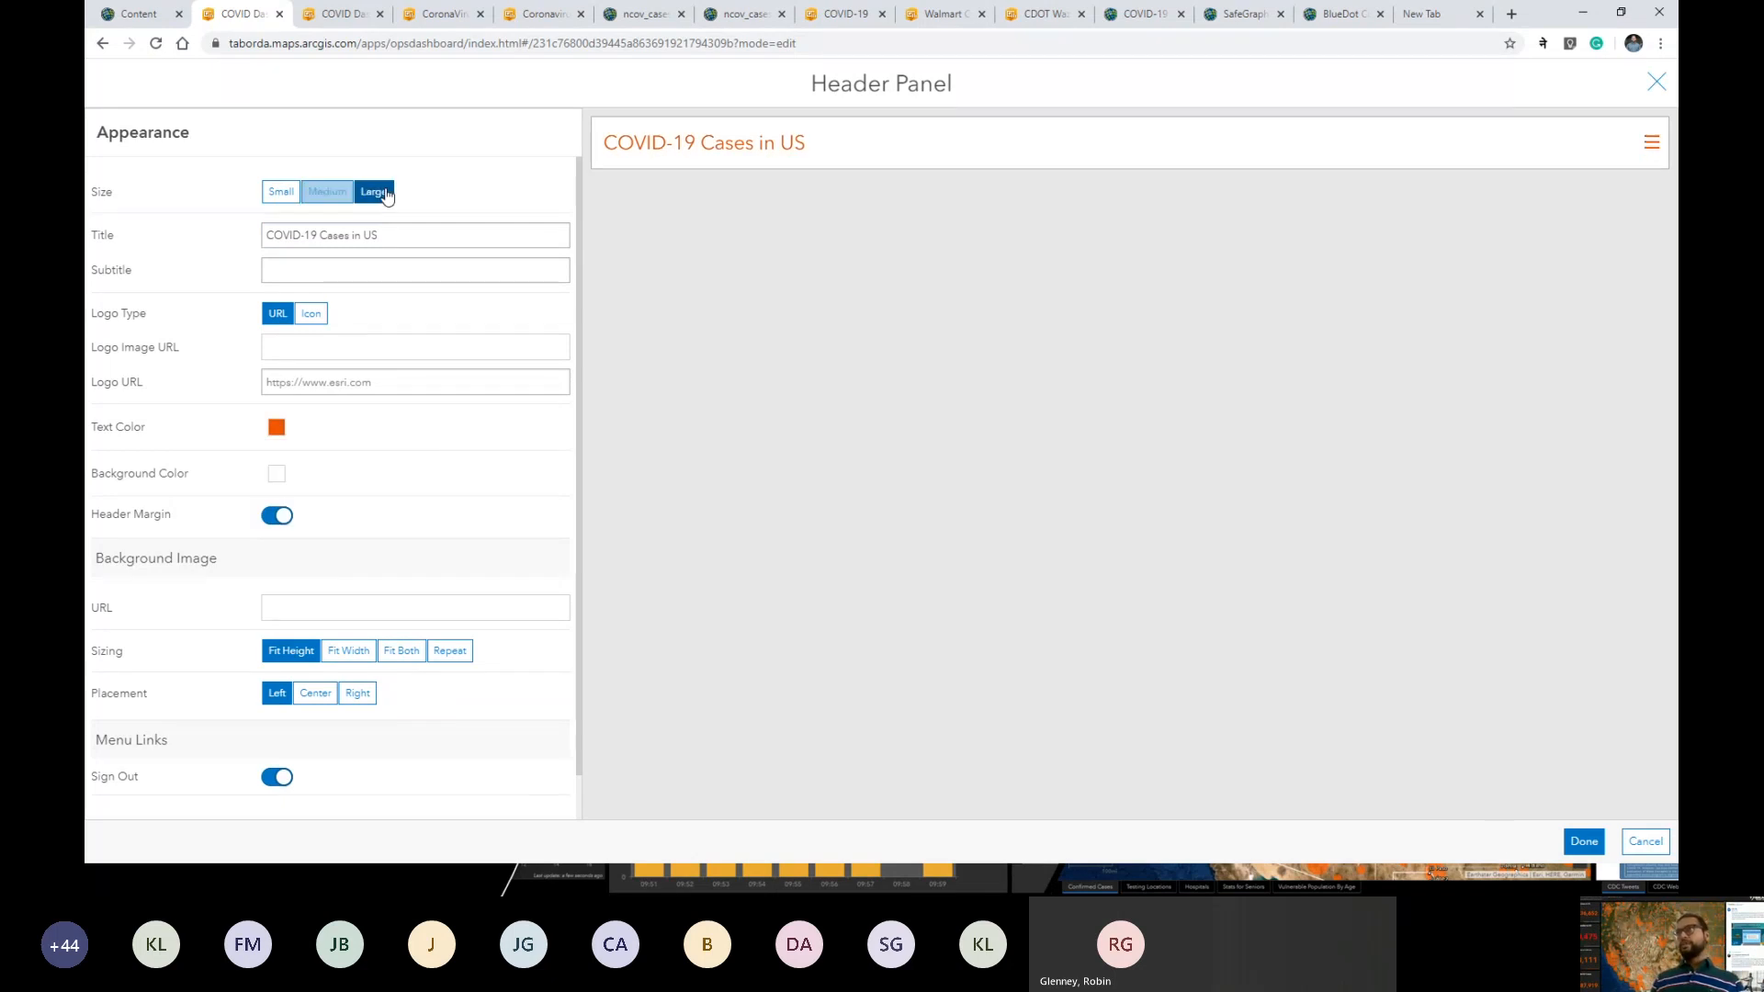
{"action": "left_click", "coordinate": [1581, 842]}
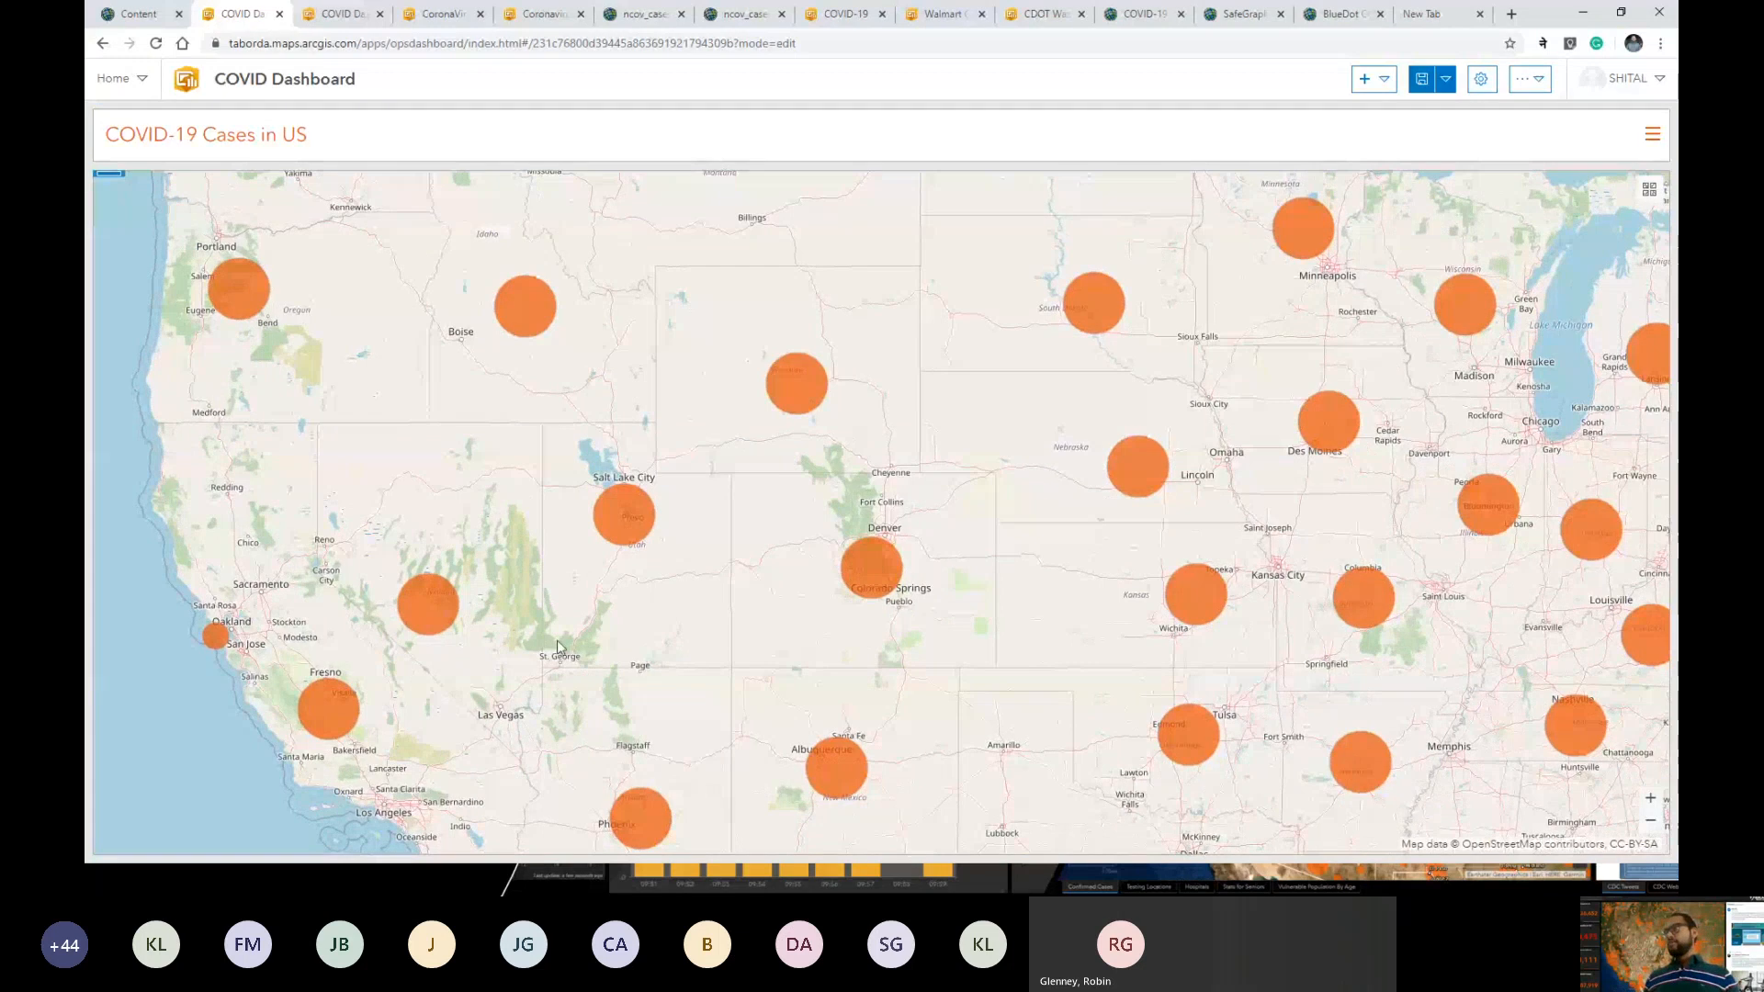
Start adding an Indicator element to the dashboard.
{"action": "left_click", "coordinate": [1389, 80]}
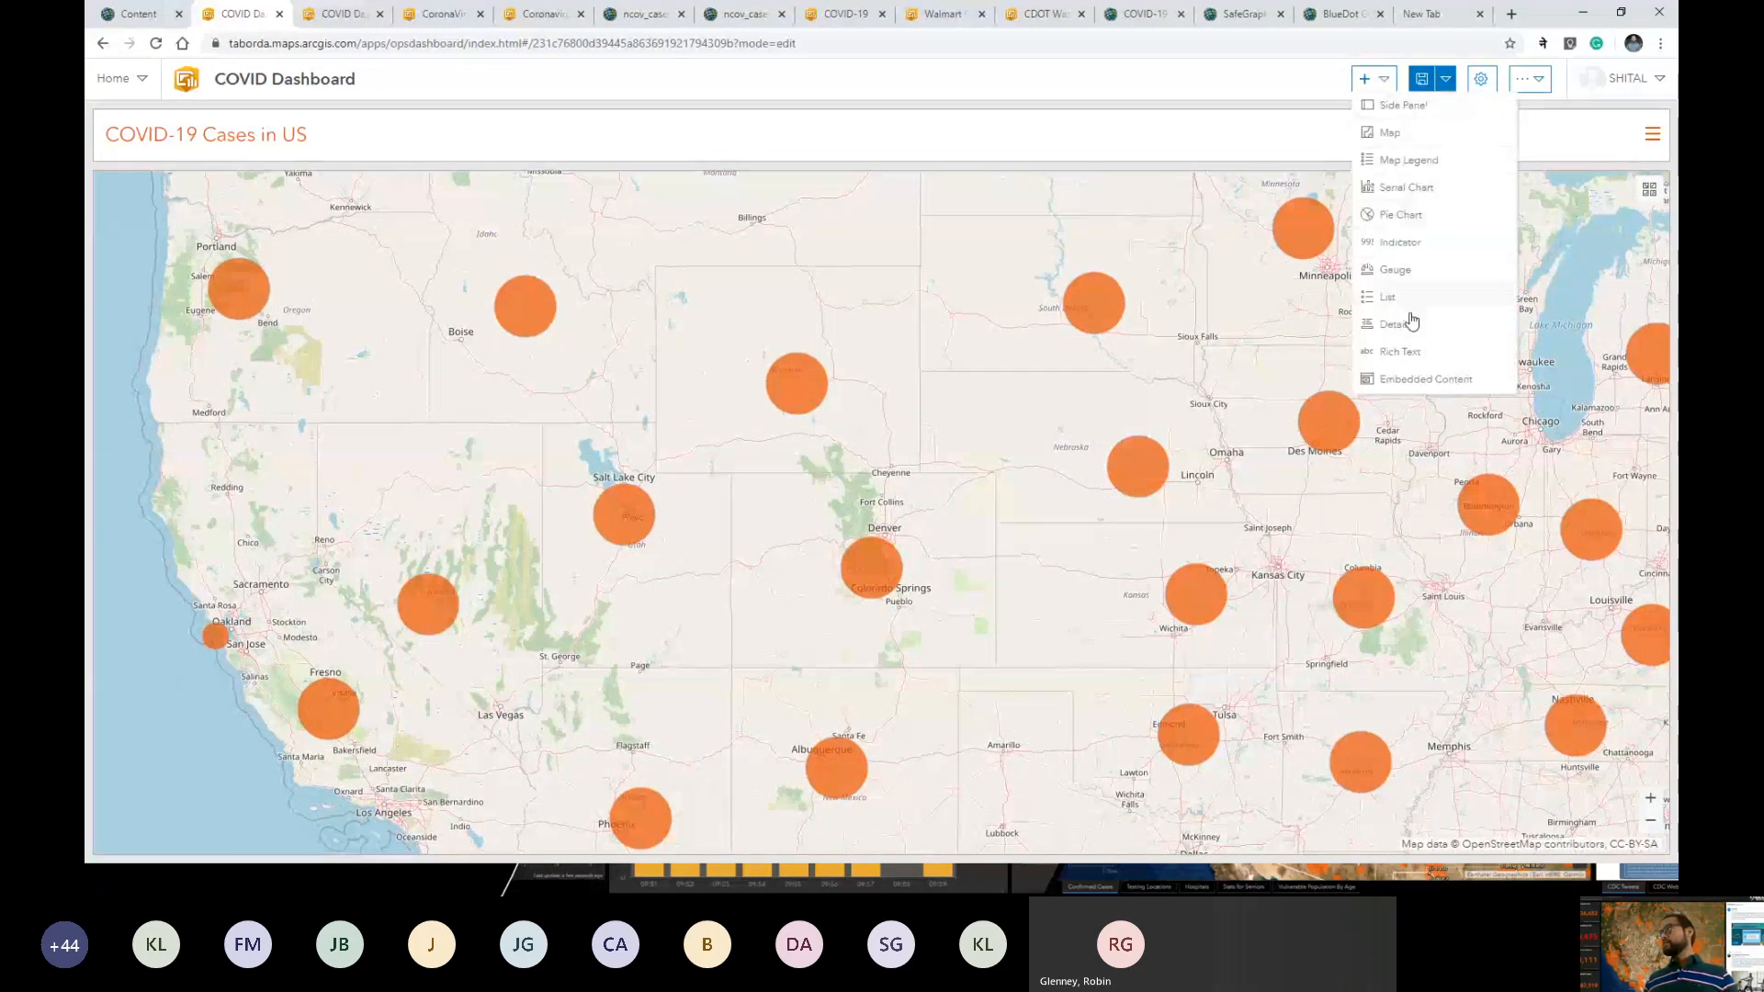
{"action": "left_click", "coordinate": [1440, 248]}
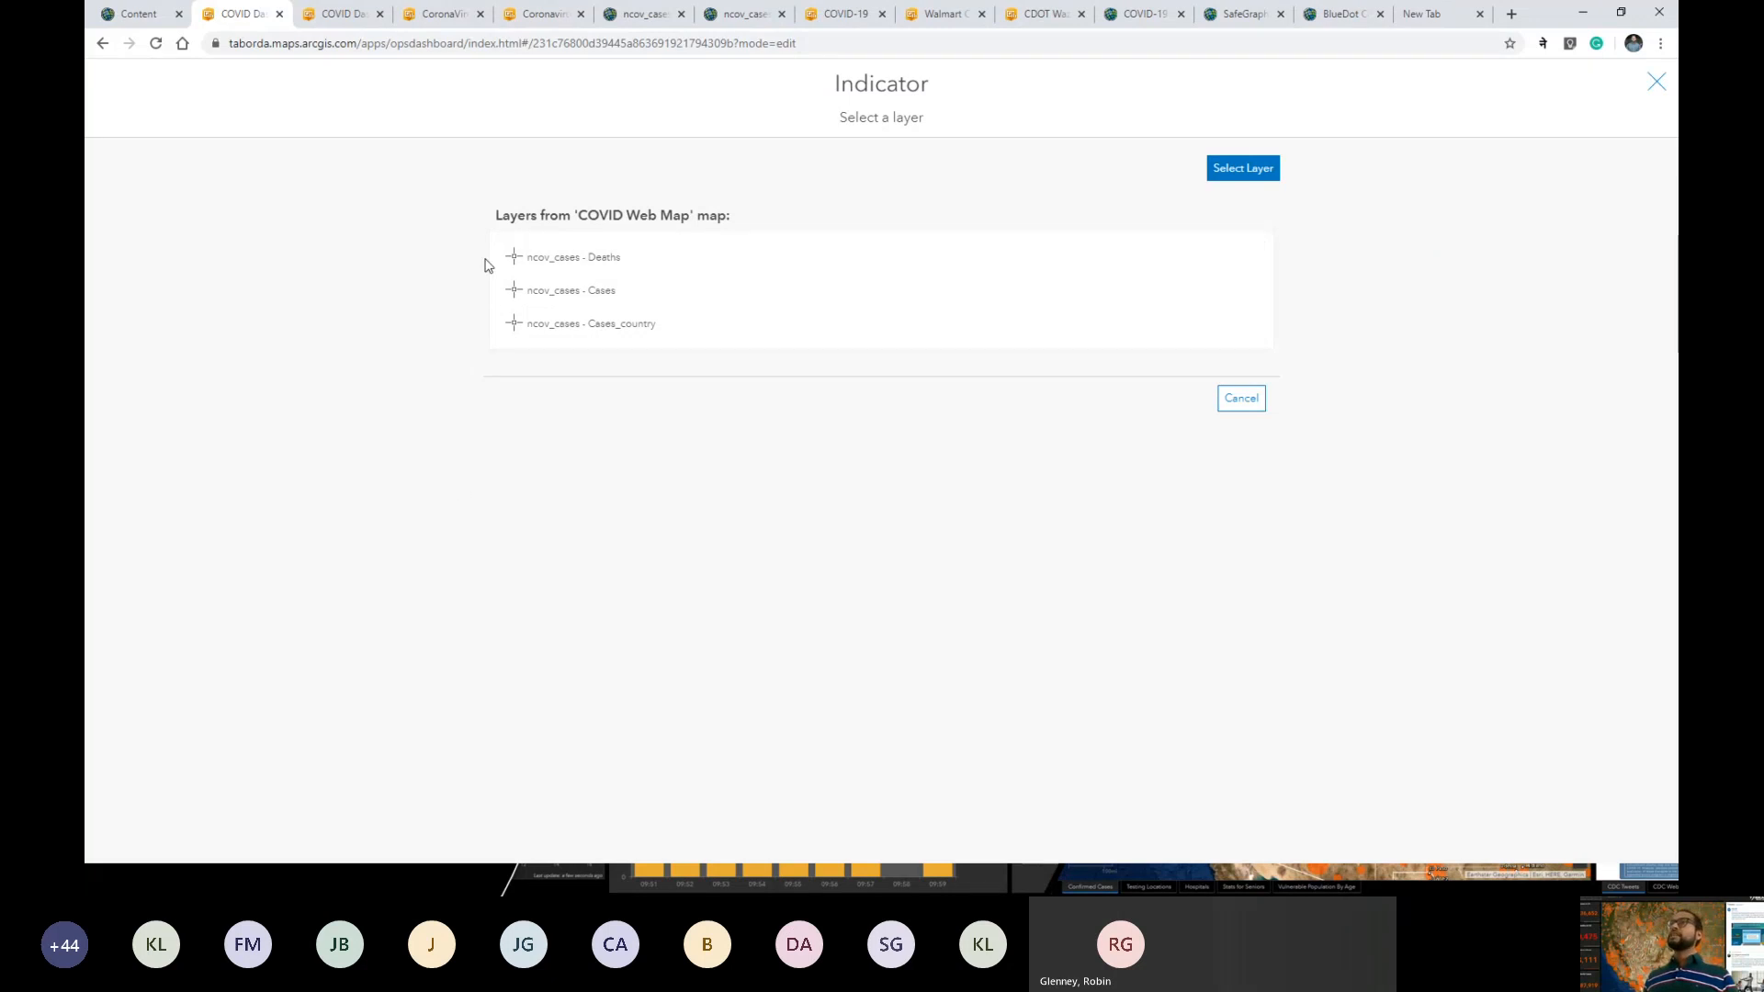
Open the COVID Web Map from the Dashboard Webinar content folder in a new browser tab and show it in Map Viewer.
{"action": "left_click", "coordinate": [138, 14]}
{"action": "right_click", "coordinate": [686, 327]}
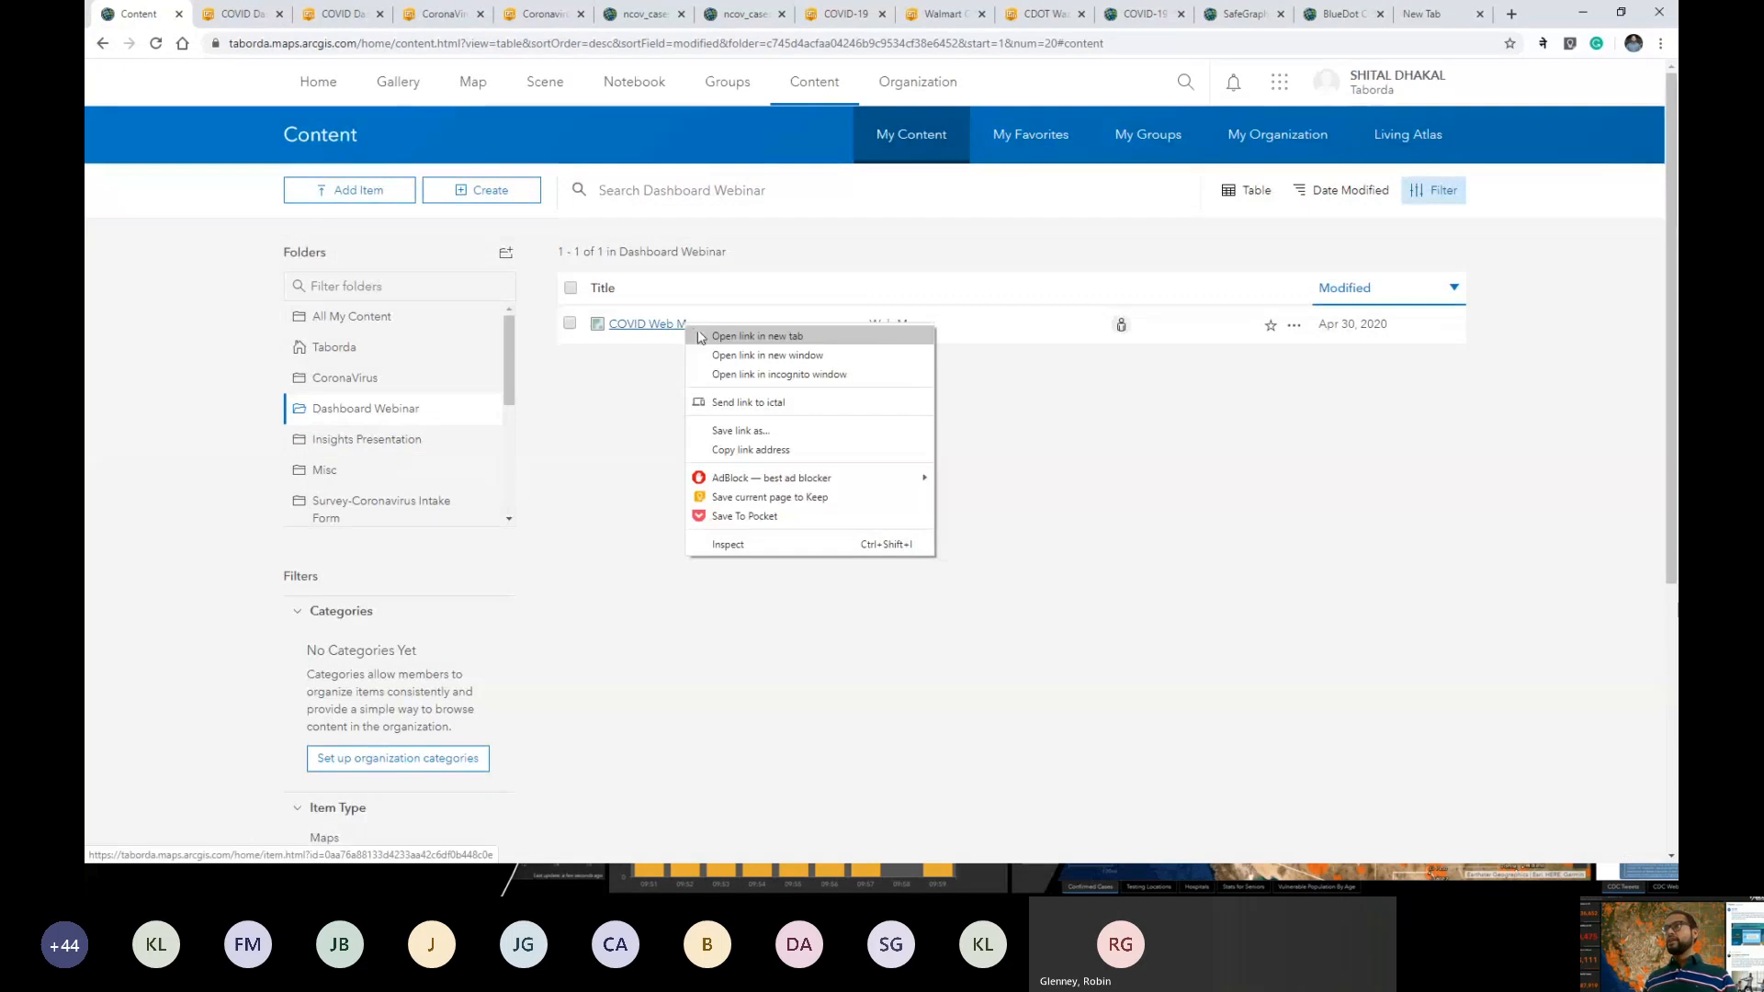
{"action": "left_click", "coordinate": [753, 336]}
{"action": "left_click", "coordinate": [229, 16]}
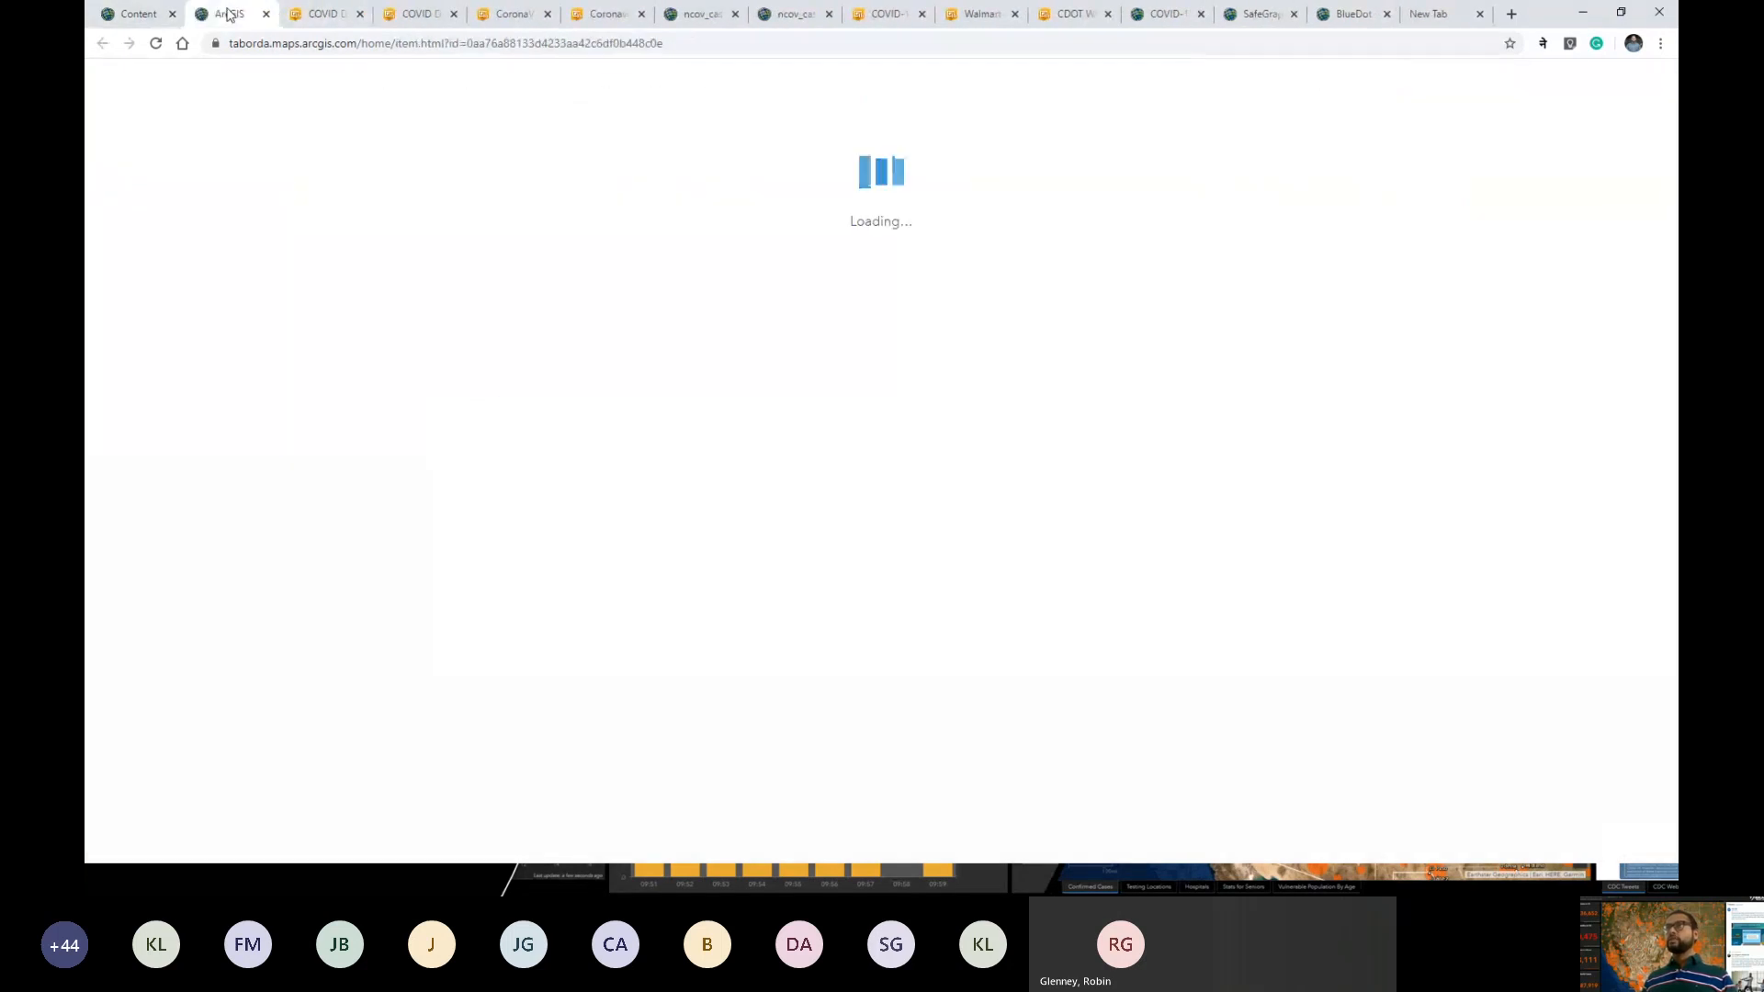
{"action": "left_click", "coordinate": [1406, 200]}
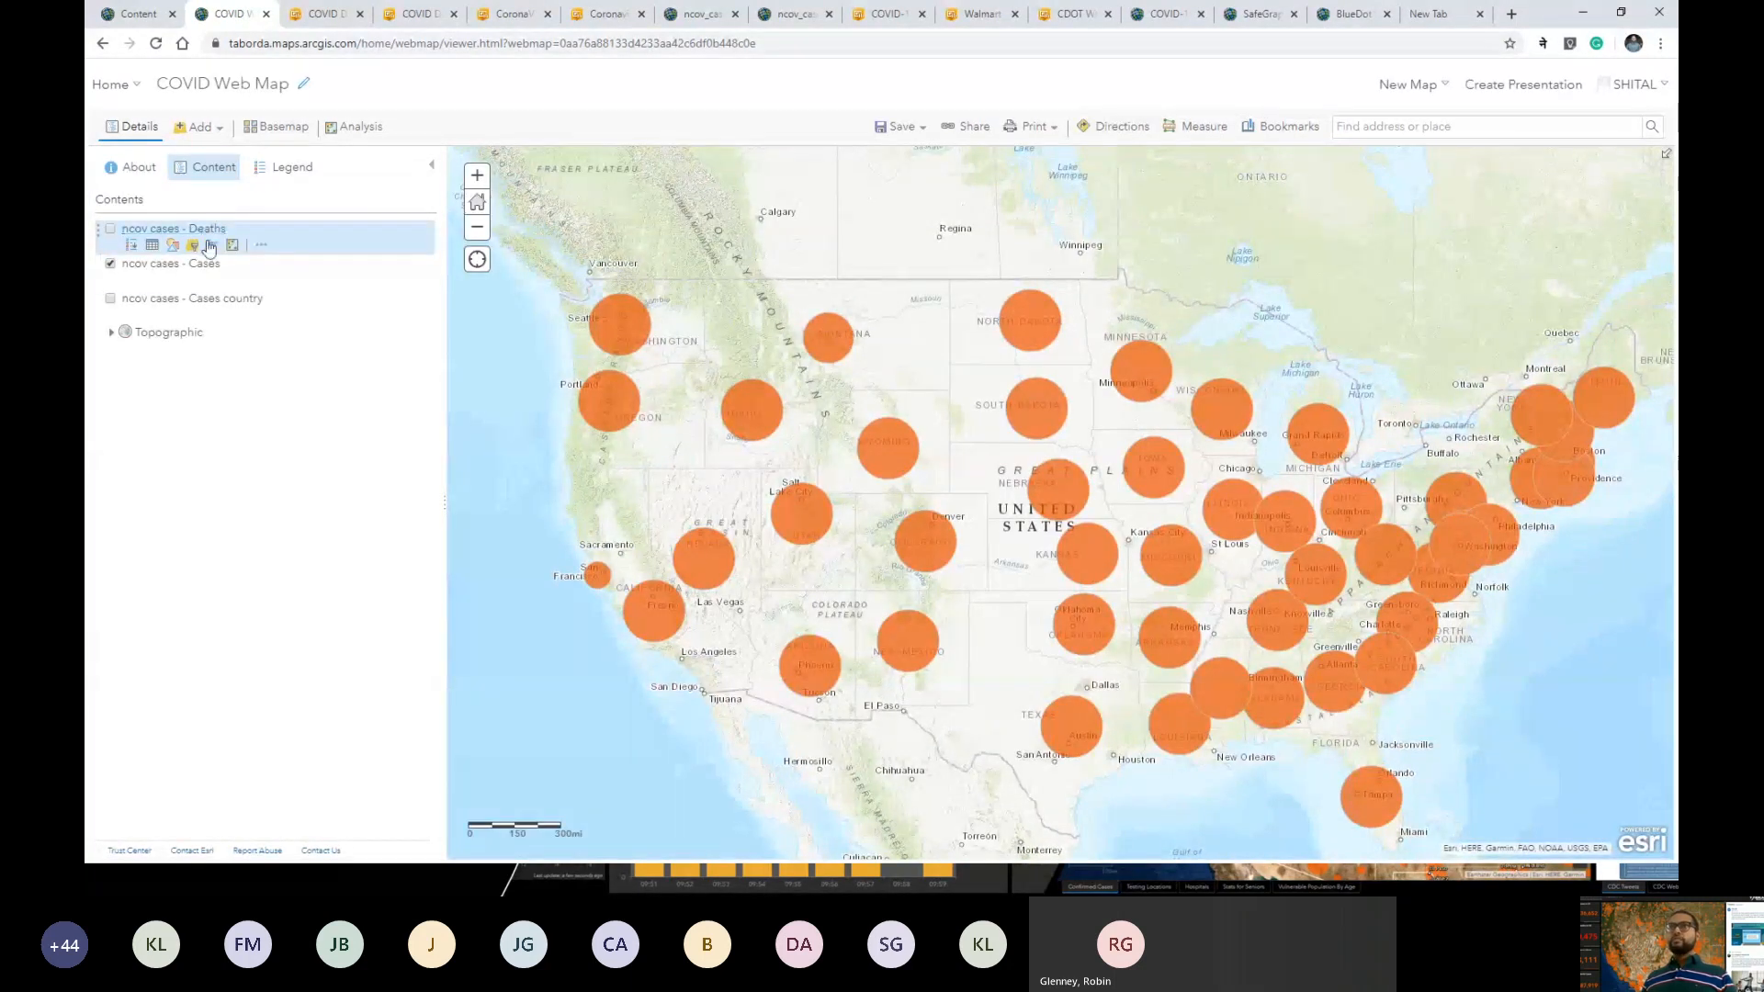
Toggle the visibility of the ncov_cases - Cases layer to review it, and return to the dashboard's indicator layer selection.
{"action": "left_click", "coordinate": [110, 265]}
{"action": "left_click", "coordinate": [111, 266]}
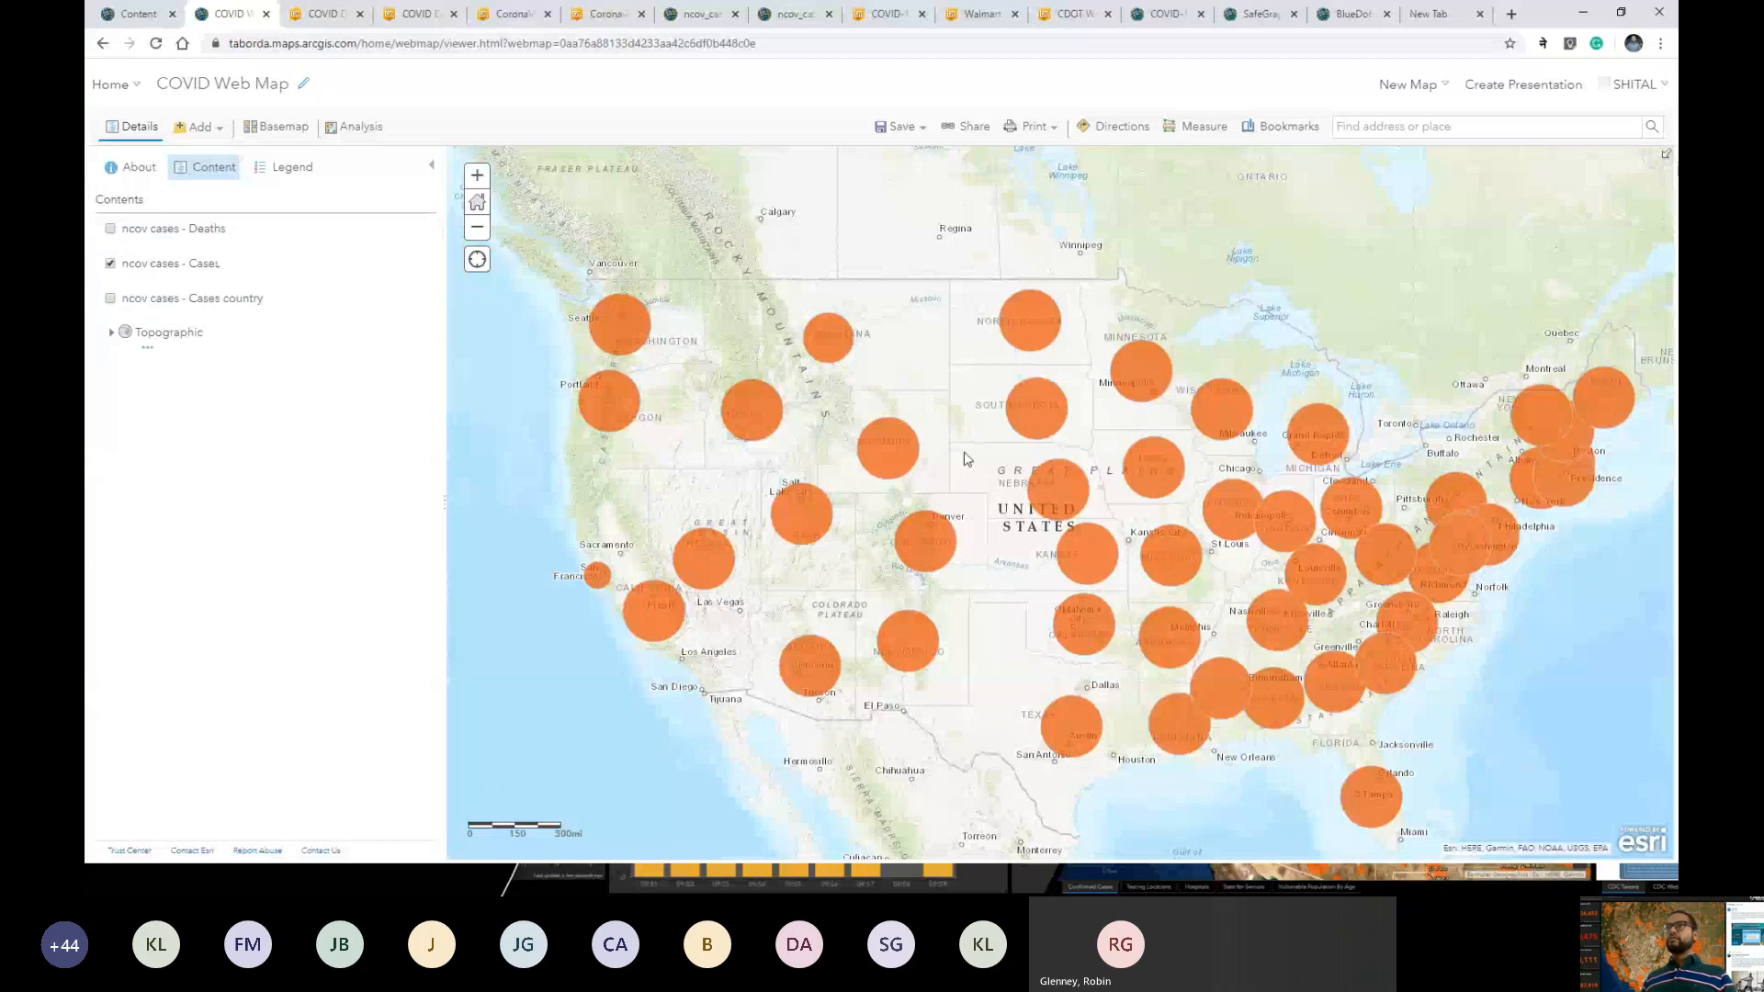
{"action": "left_click", "coordinate": [145, 16]}
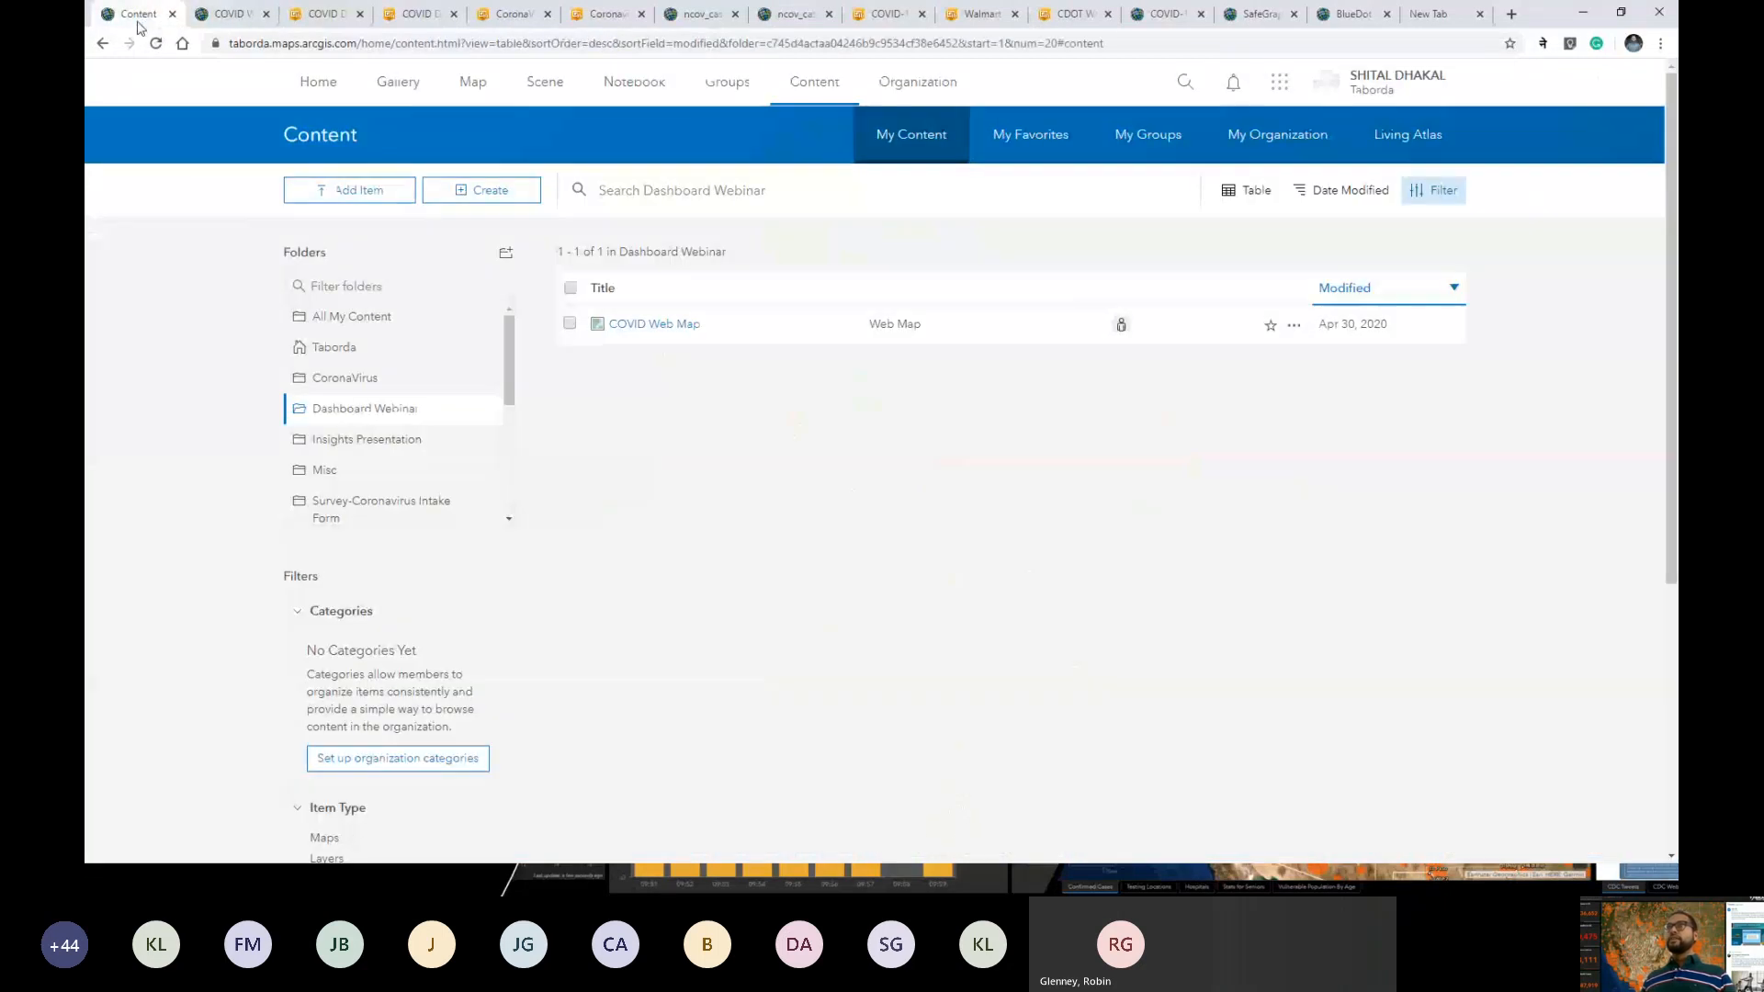
{"action": "left_click", "coordinate": [324, 13]}
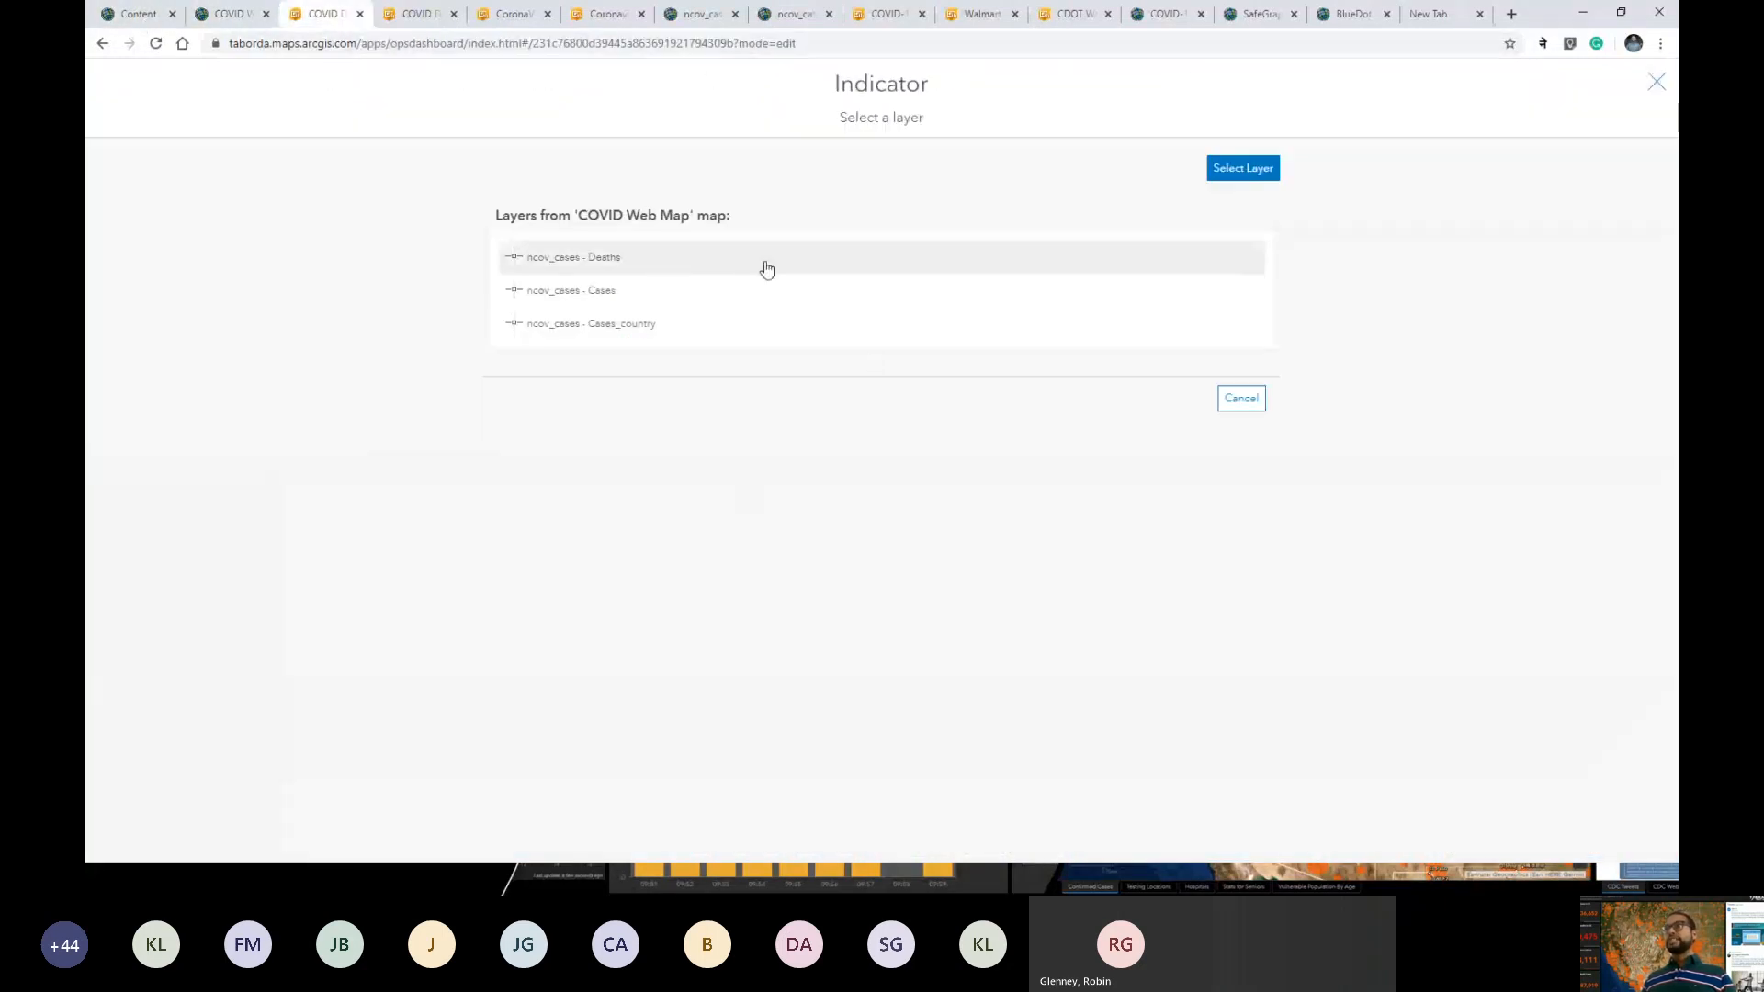
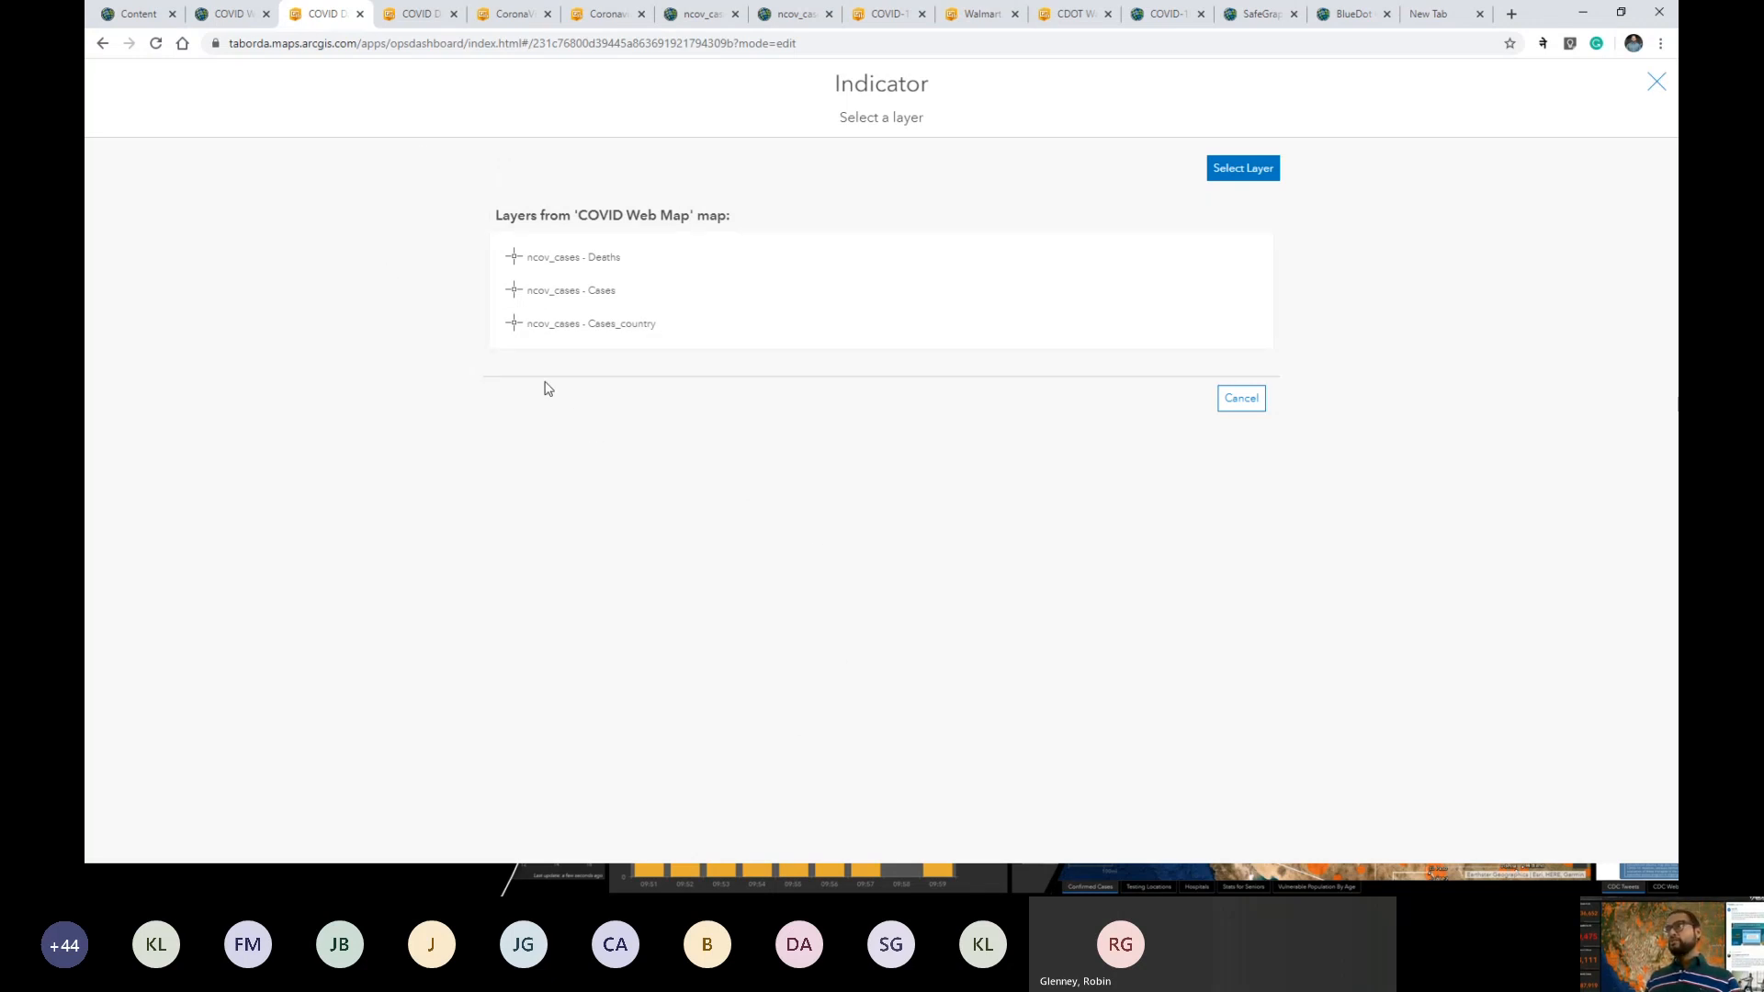
Base the indicator on the ncov_cases - Cases_country layer and filter it to Country_Region equal to US.
{"action": "left_click", "coordinate": [610, 333]}
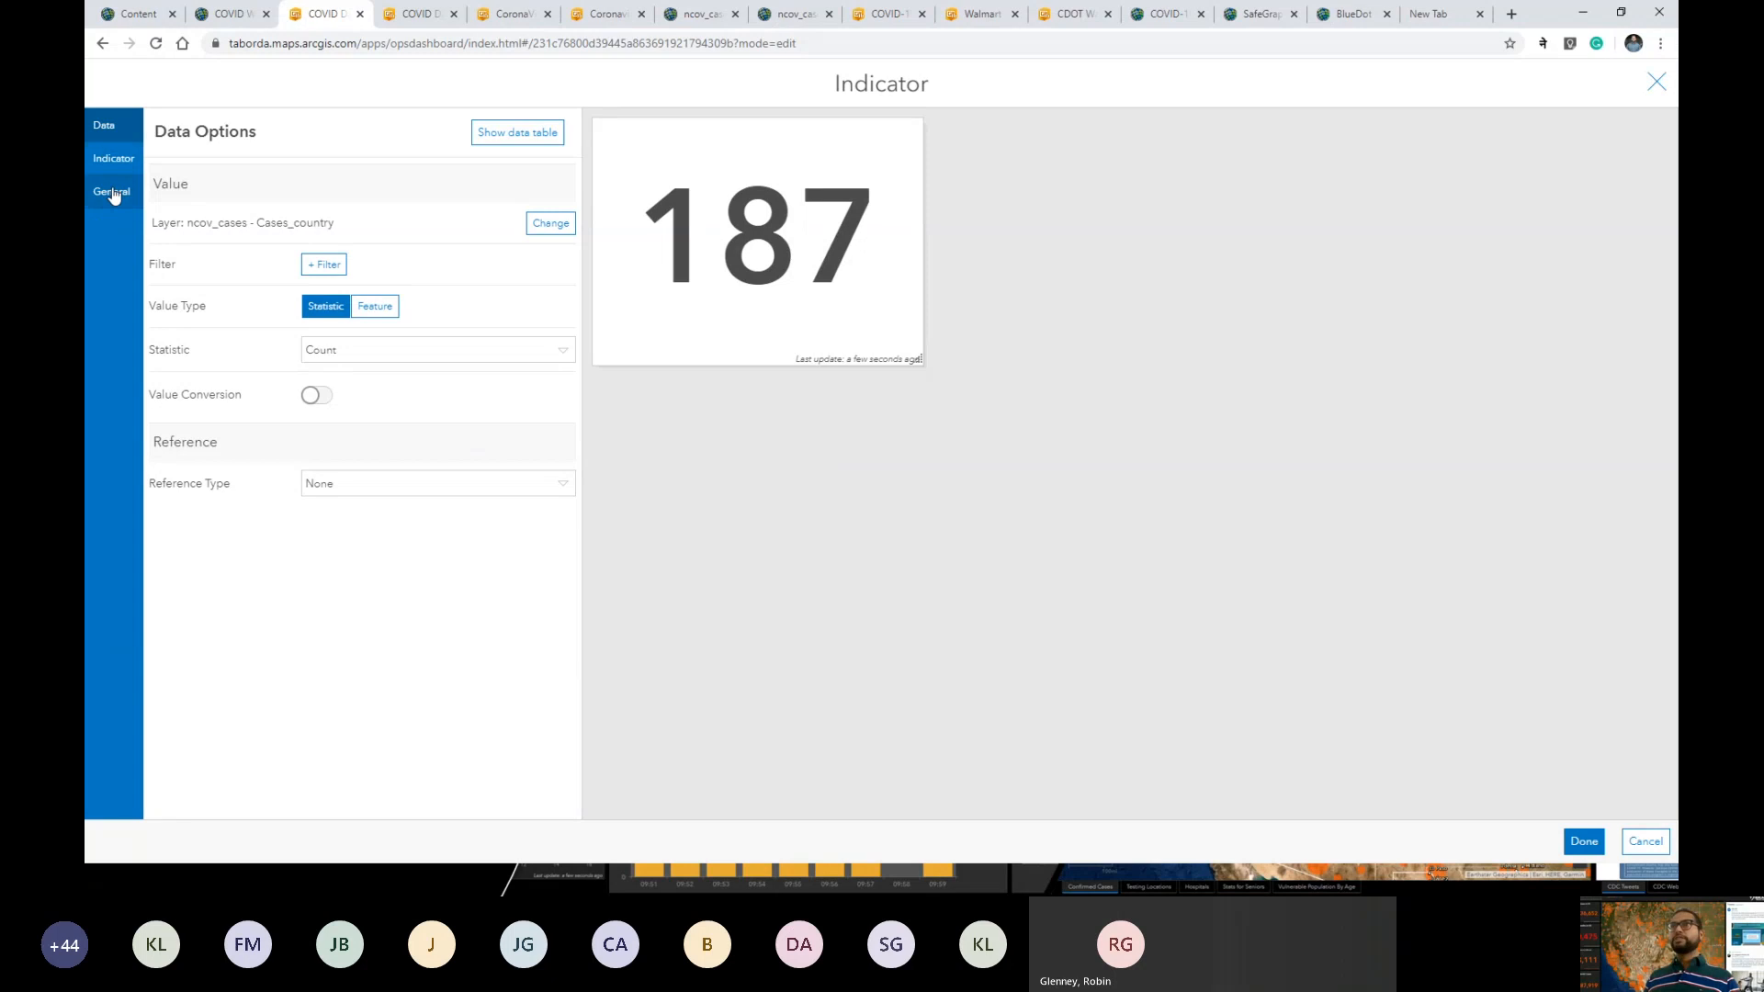
{"action": "left_click", "coordinate": [319, 265]}
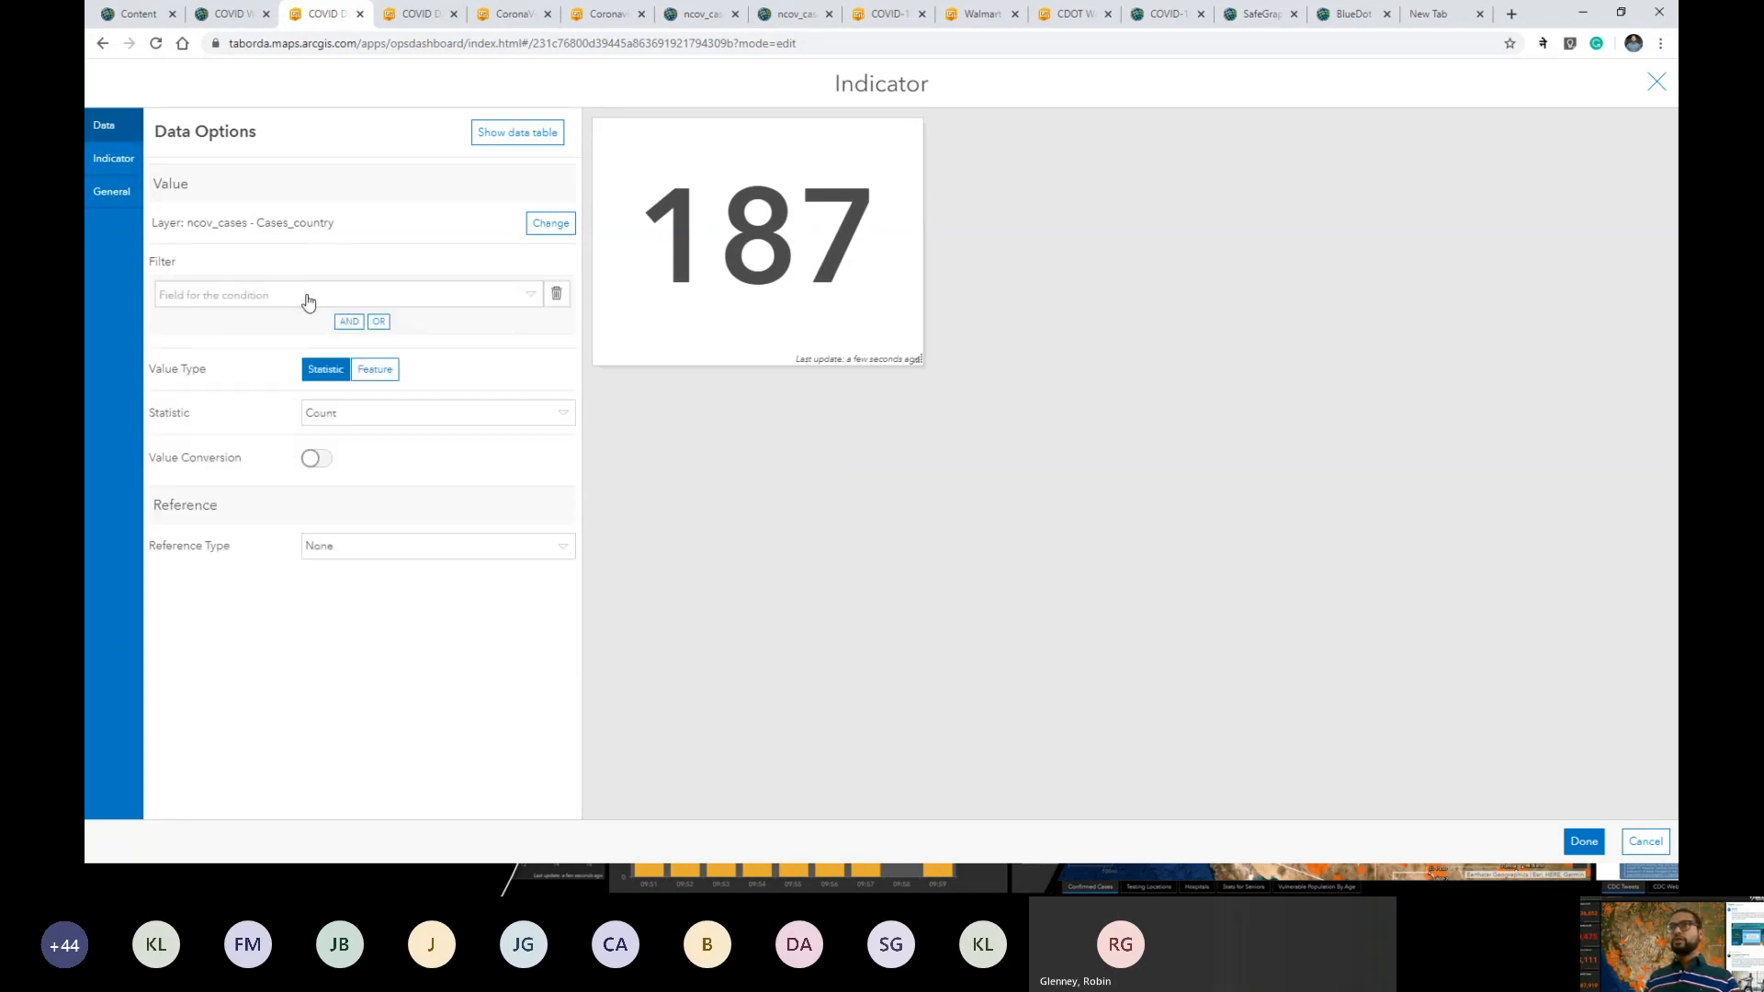
{"action": "left_click", "coordinate": [306, 295]}
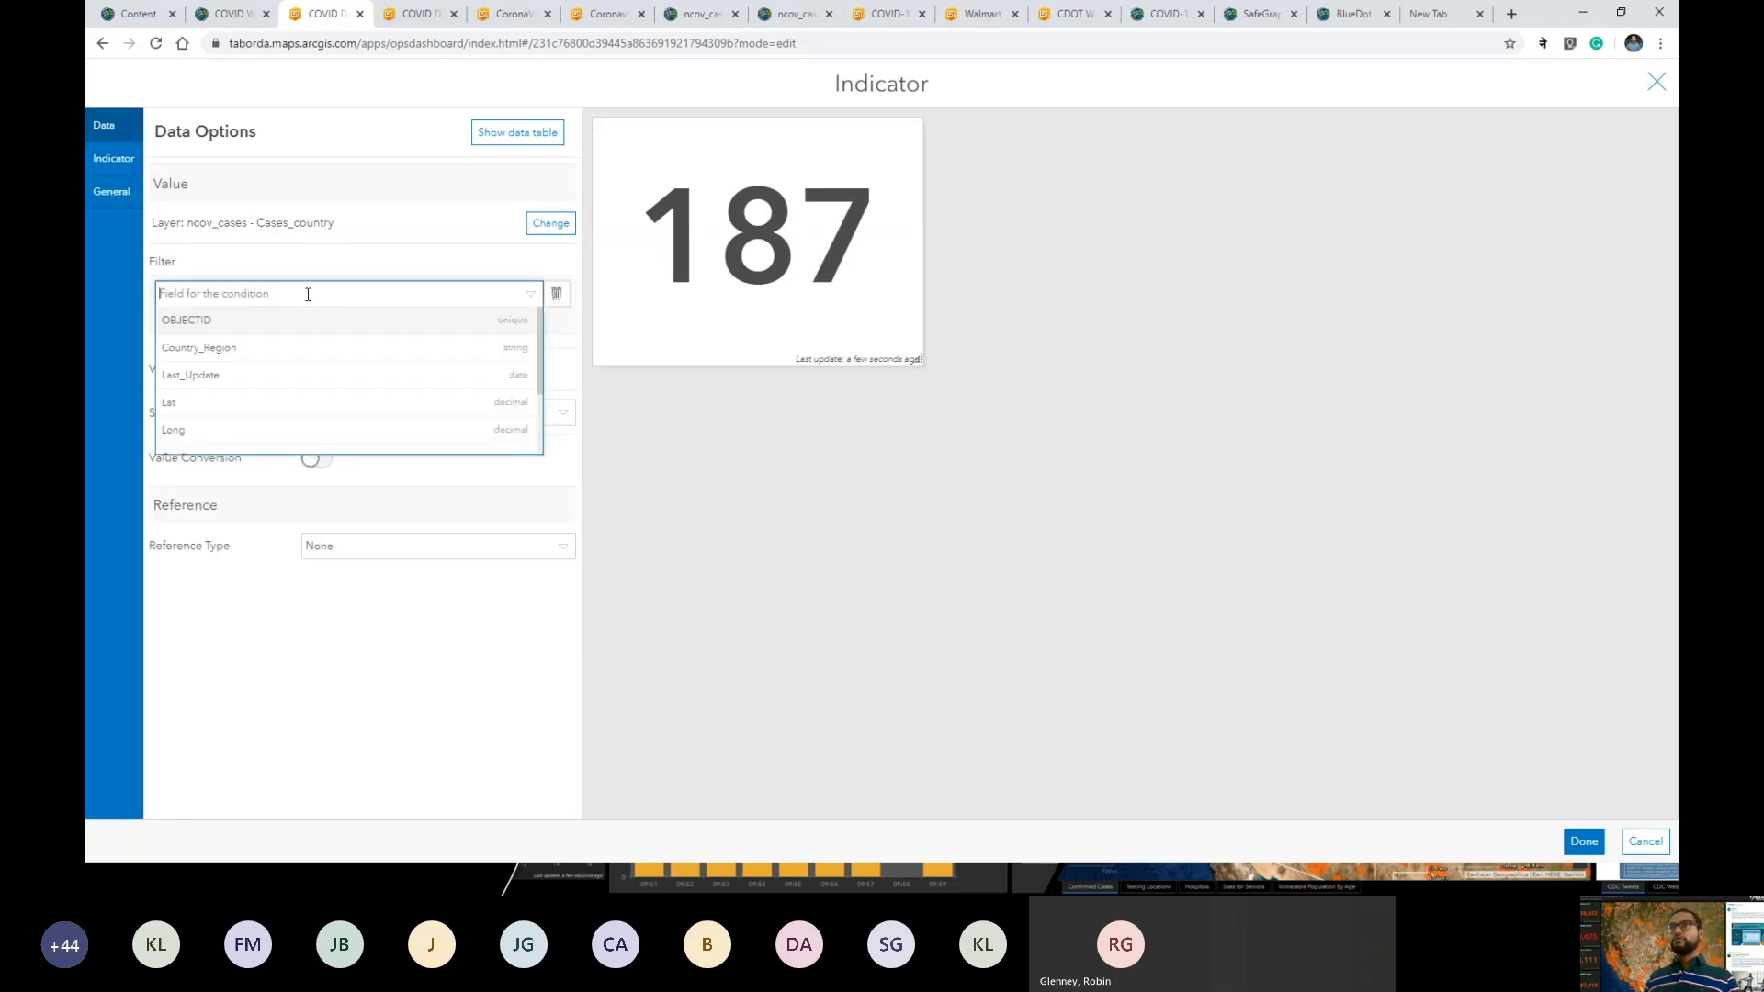
{"action": "left_click", "coordinate": [279, 349]}
{"action": "left_click", "coordinate": [285, 368]}
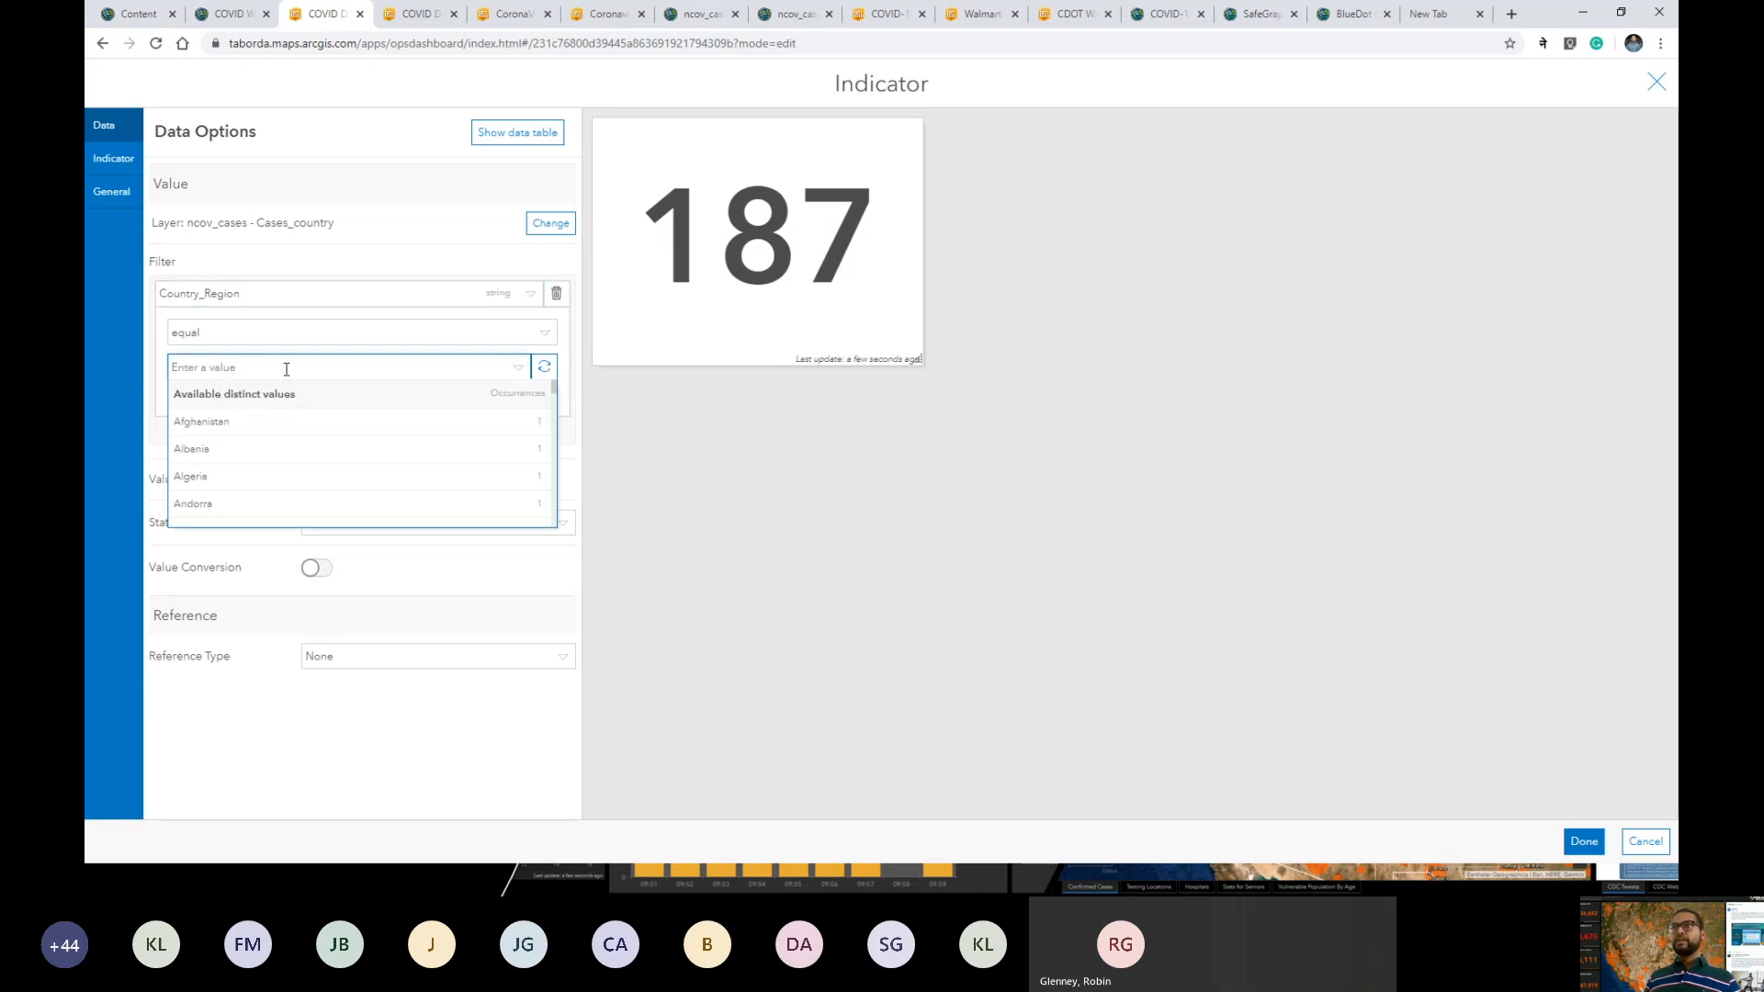
{"action": "type", "text": "US"}
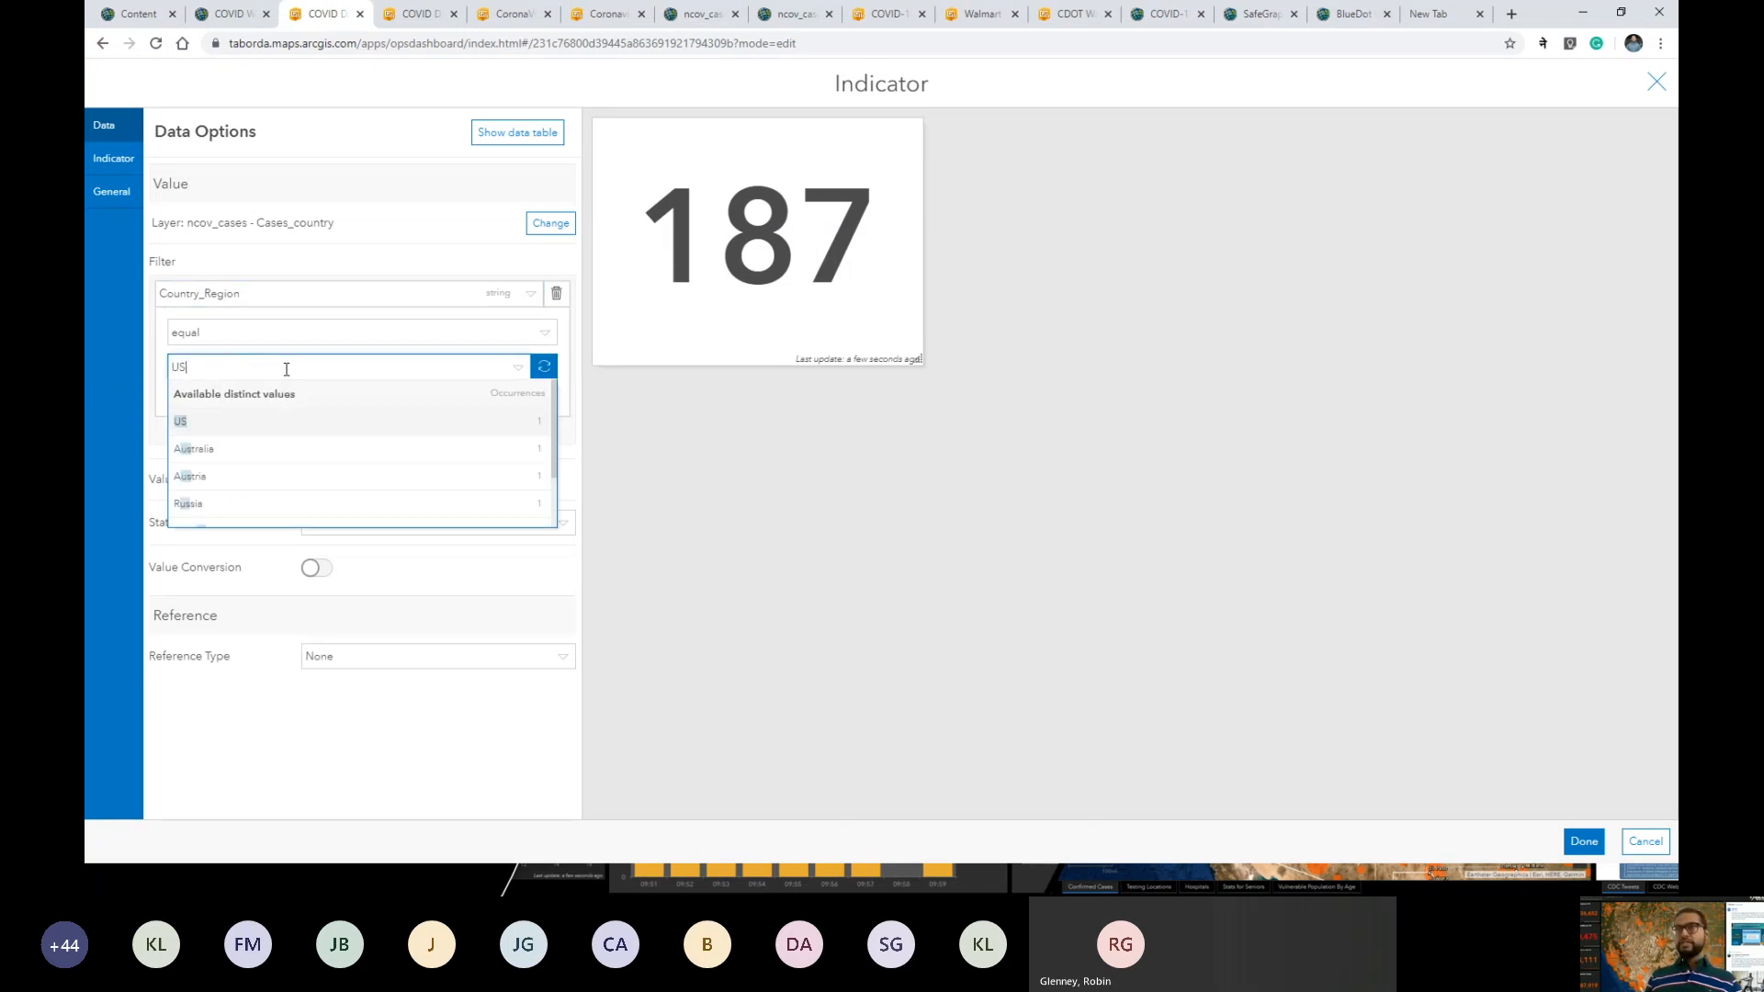
{"action": "left_click", "coordinate": [272, 423]}
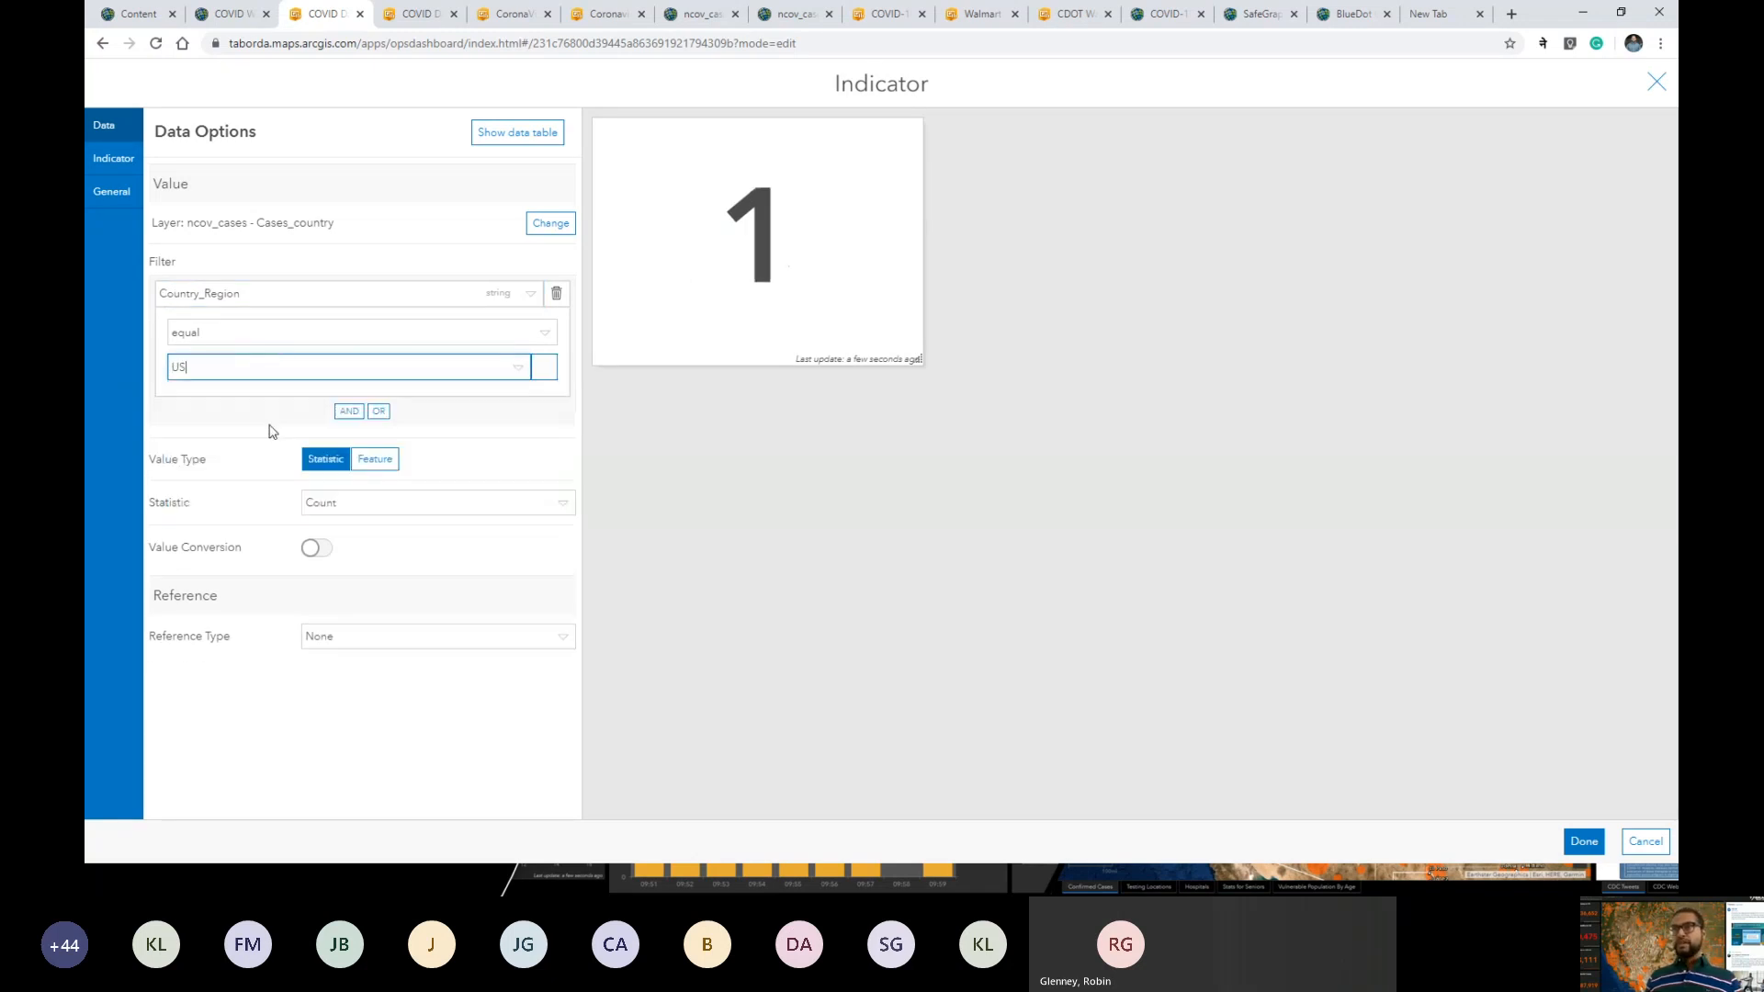
Compare the Cases and Cases_country layers in the COVID Web Map, and return to the indicator's data options.
{"action": "left_click", "coordinate": [235, 15]}
{"action": "mouse_move", "coordinate": [225, 276]}
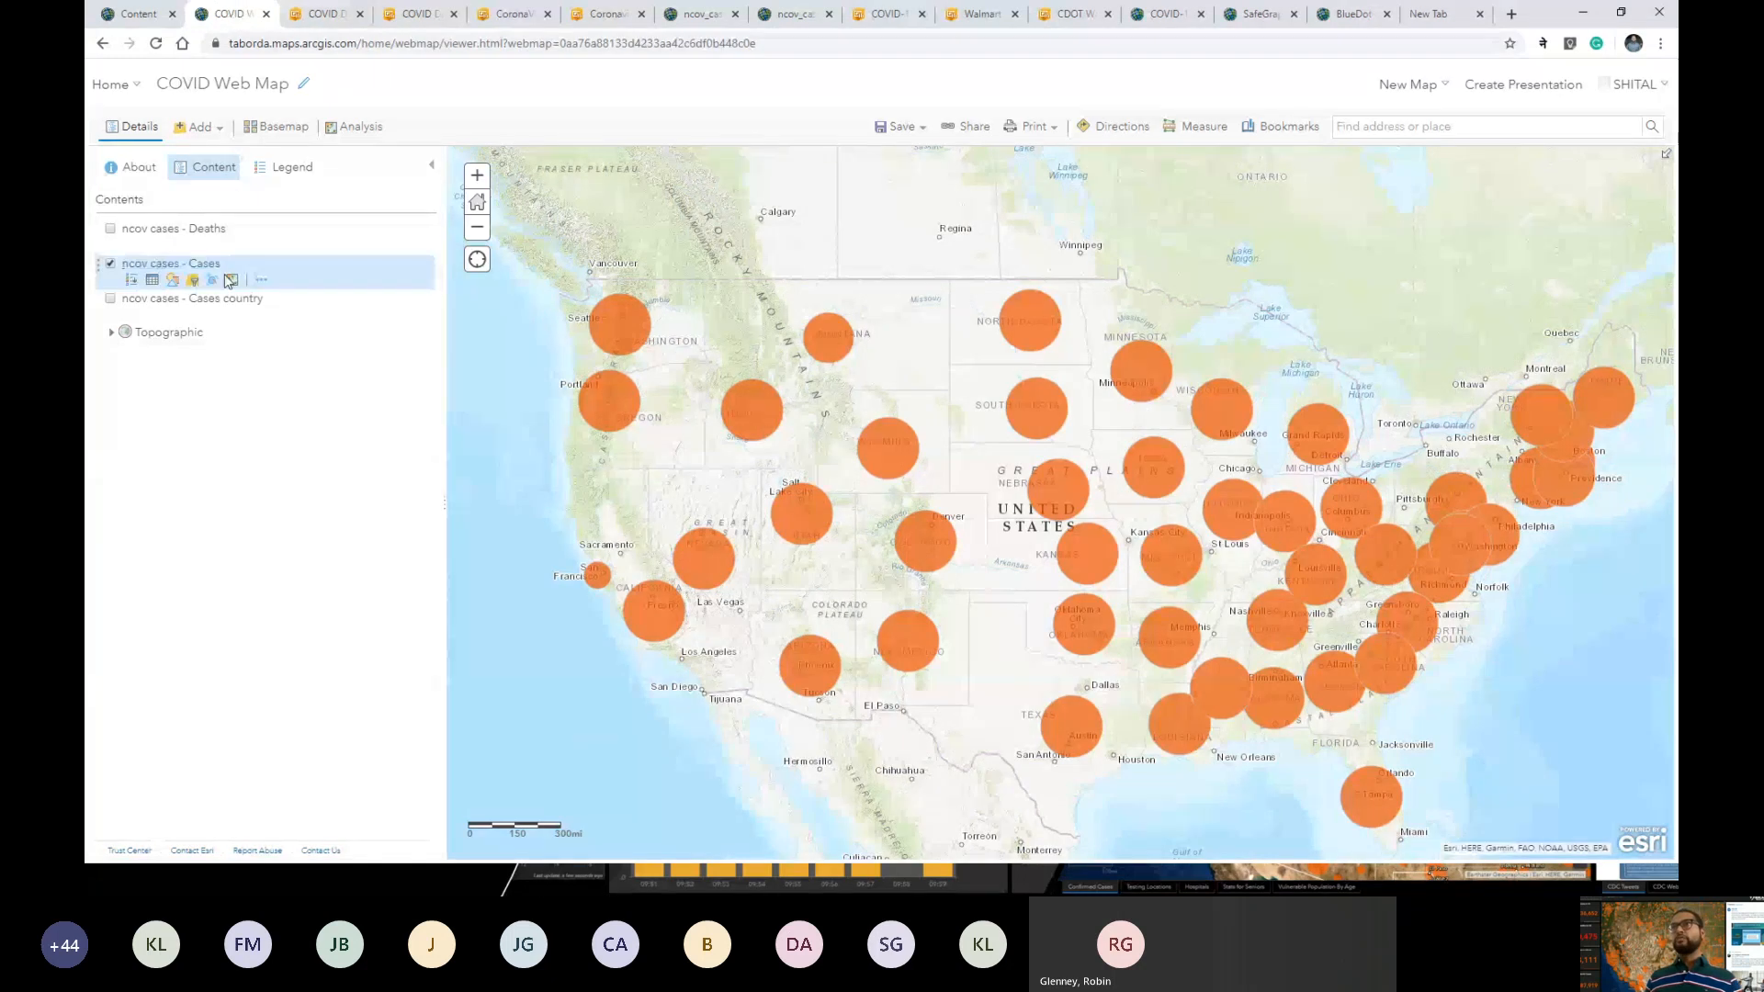
{"action": "mouse_move", "coordinate": [215, 306]}
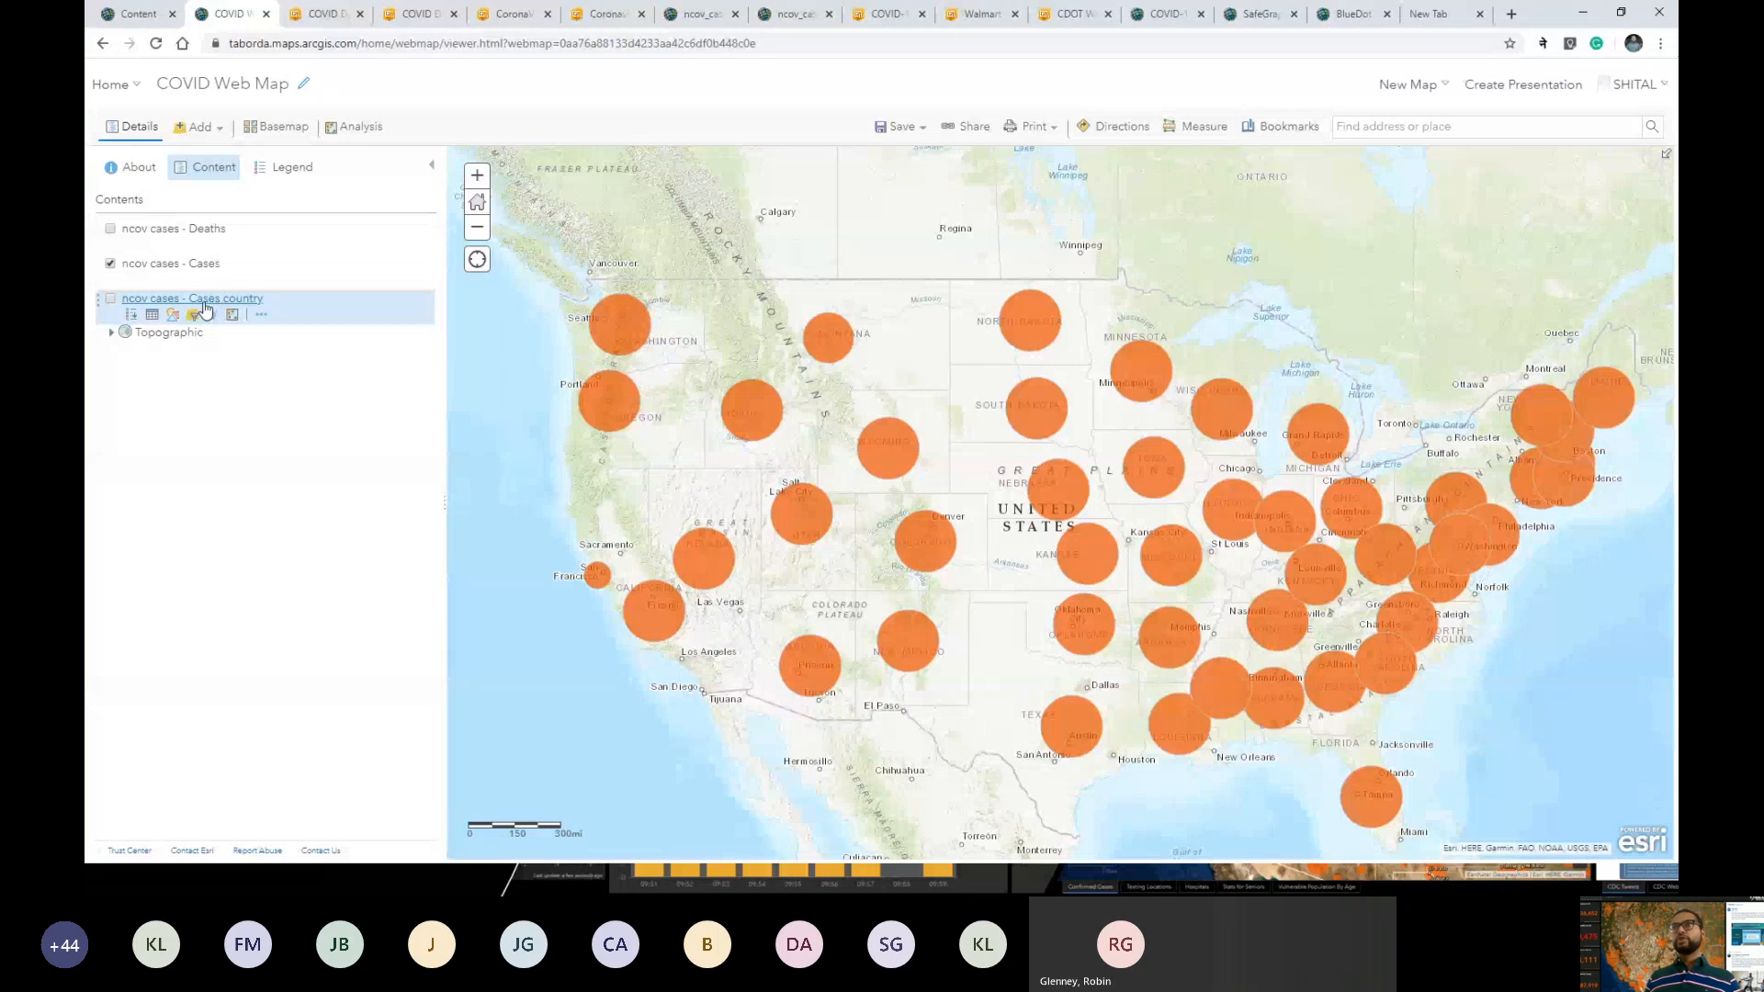
{"action": "left_click", "coordinate": [317, 15]}
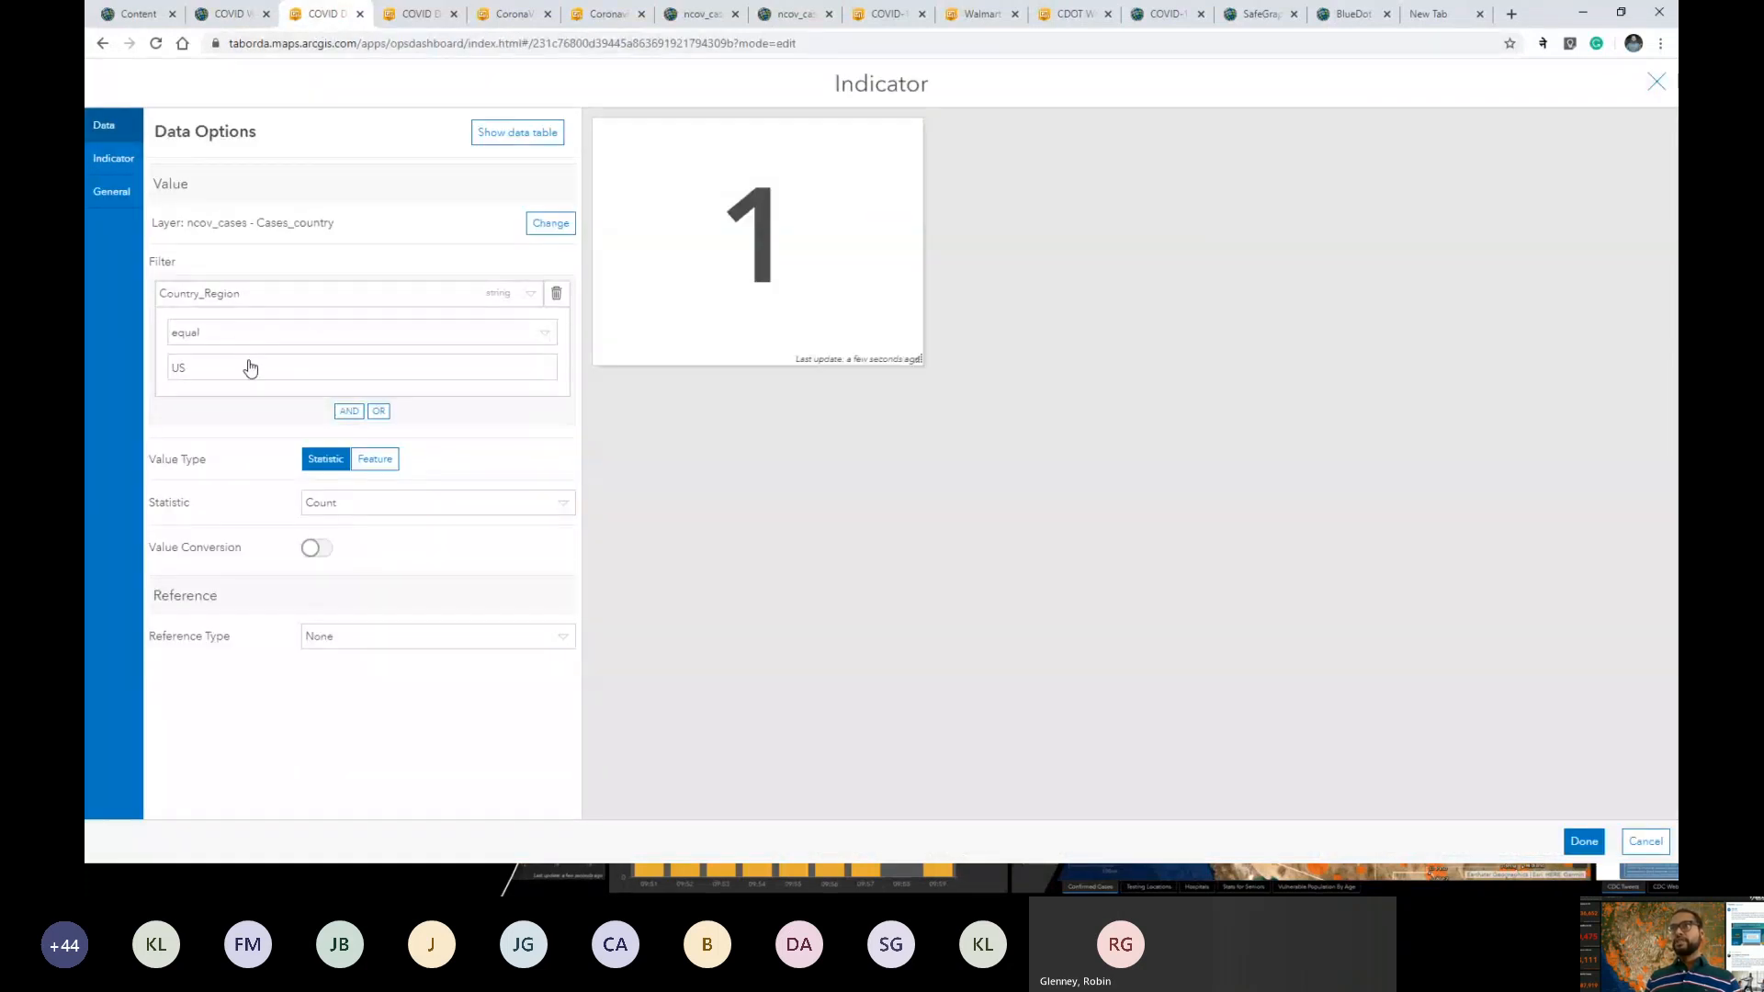
Set the indicator's value type to Feature and use the Confirmed field as its value.
{"action": "left_click", "coordinate": [374, 467]}
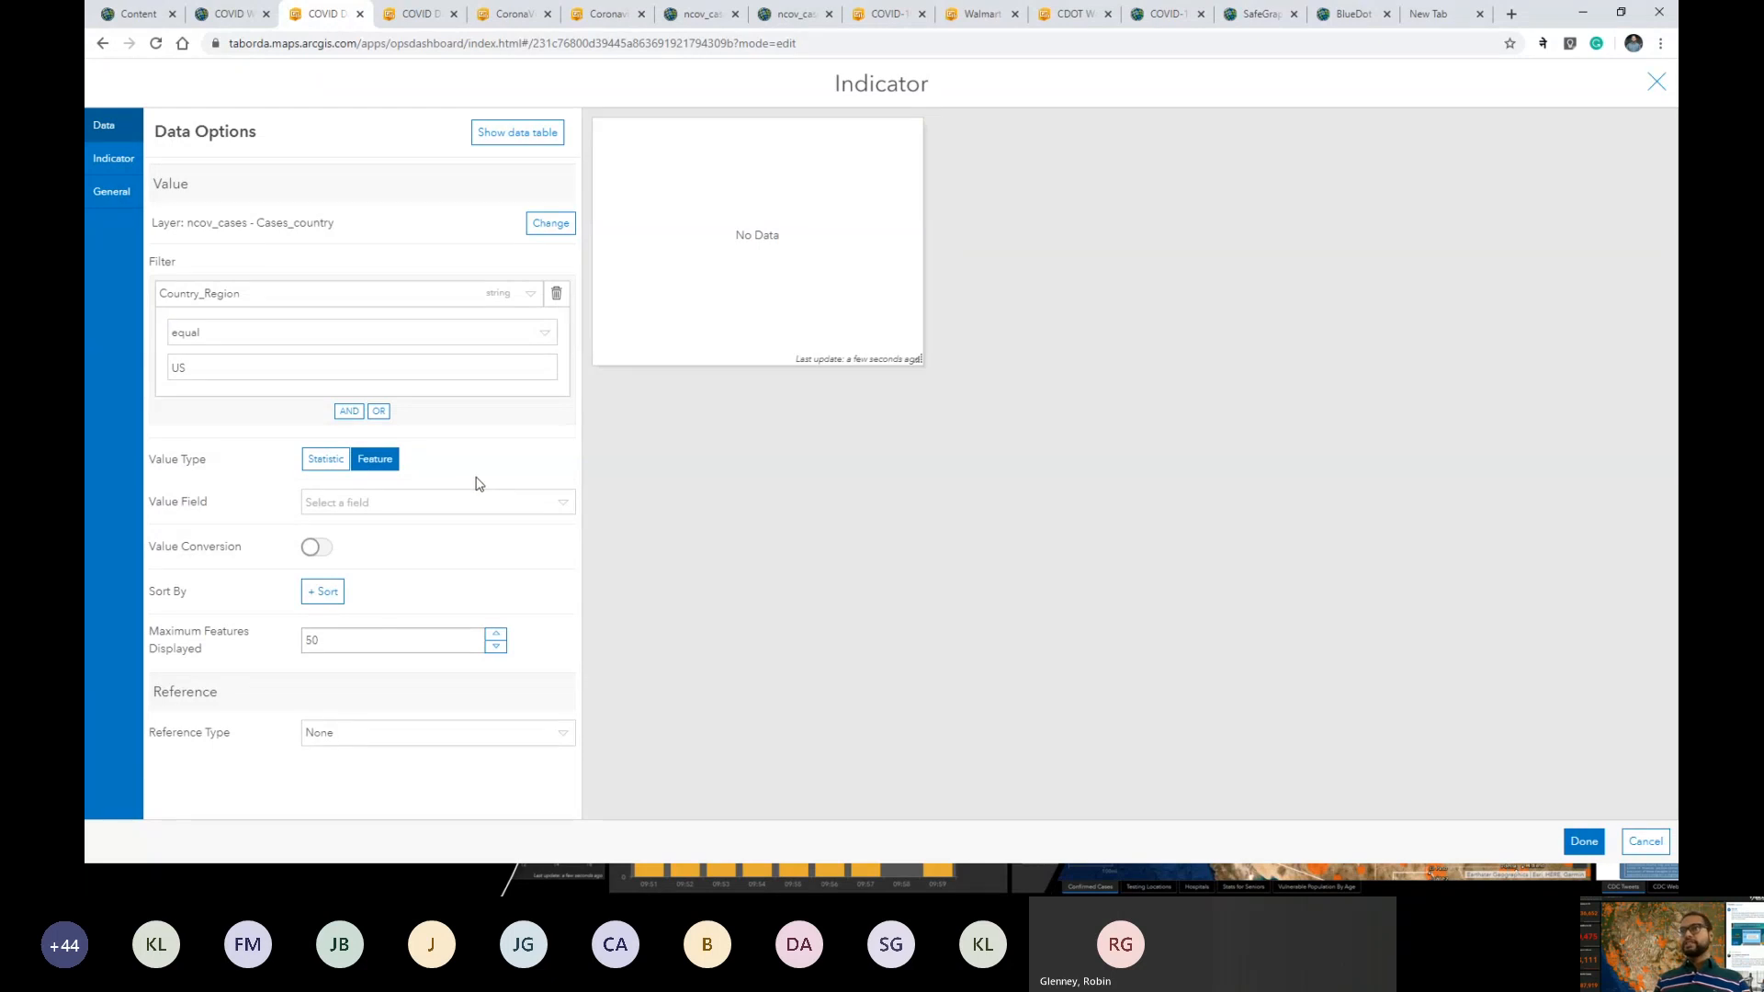
{"action": "left_click", "coordinate": [348, 512]}
{"action": "left_click", "coordinate": [373, 585]}
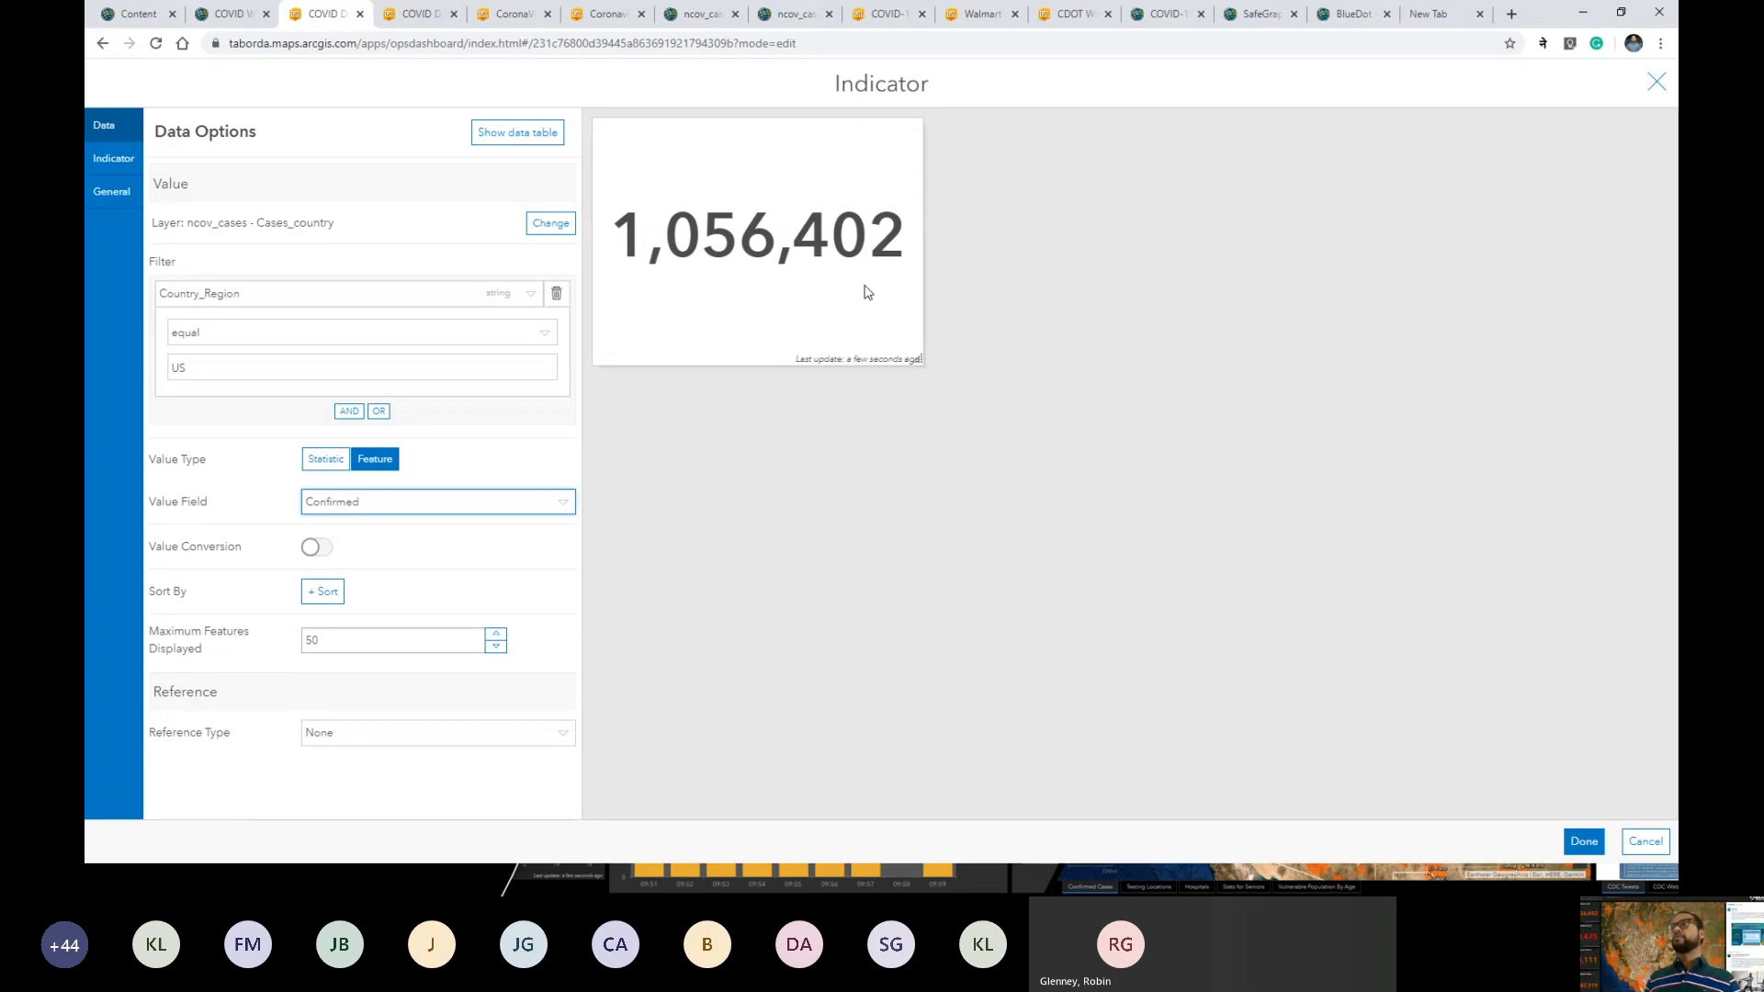
{"action": "left_click", "coordinate": [243, 420]}
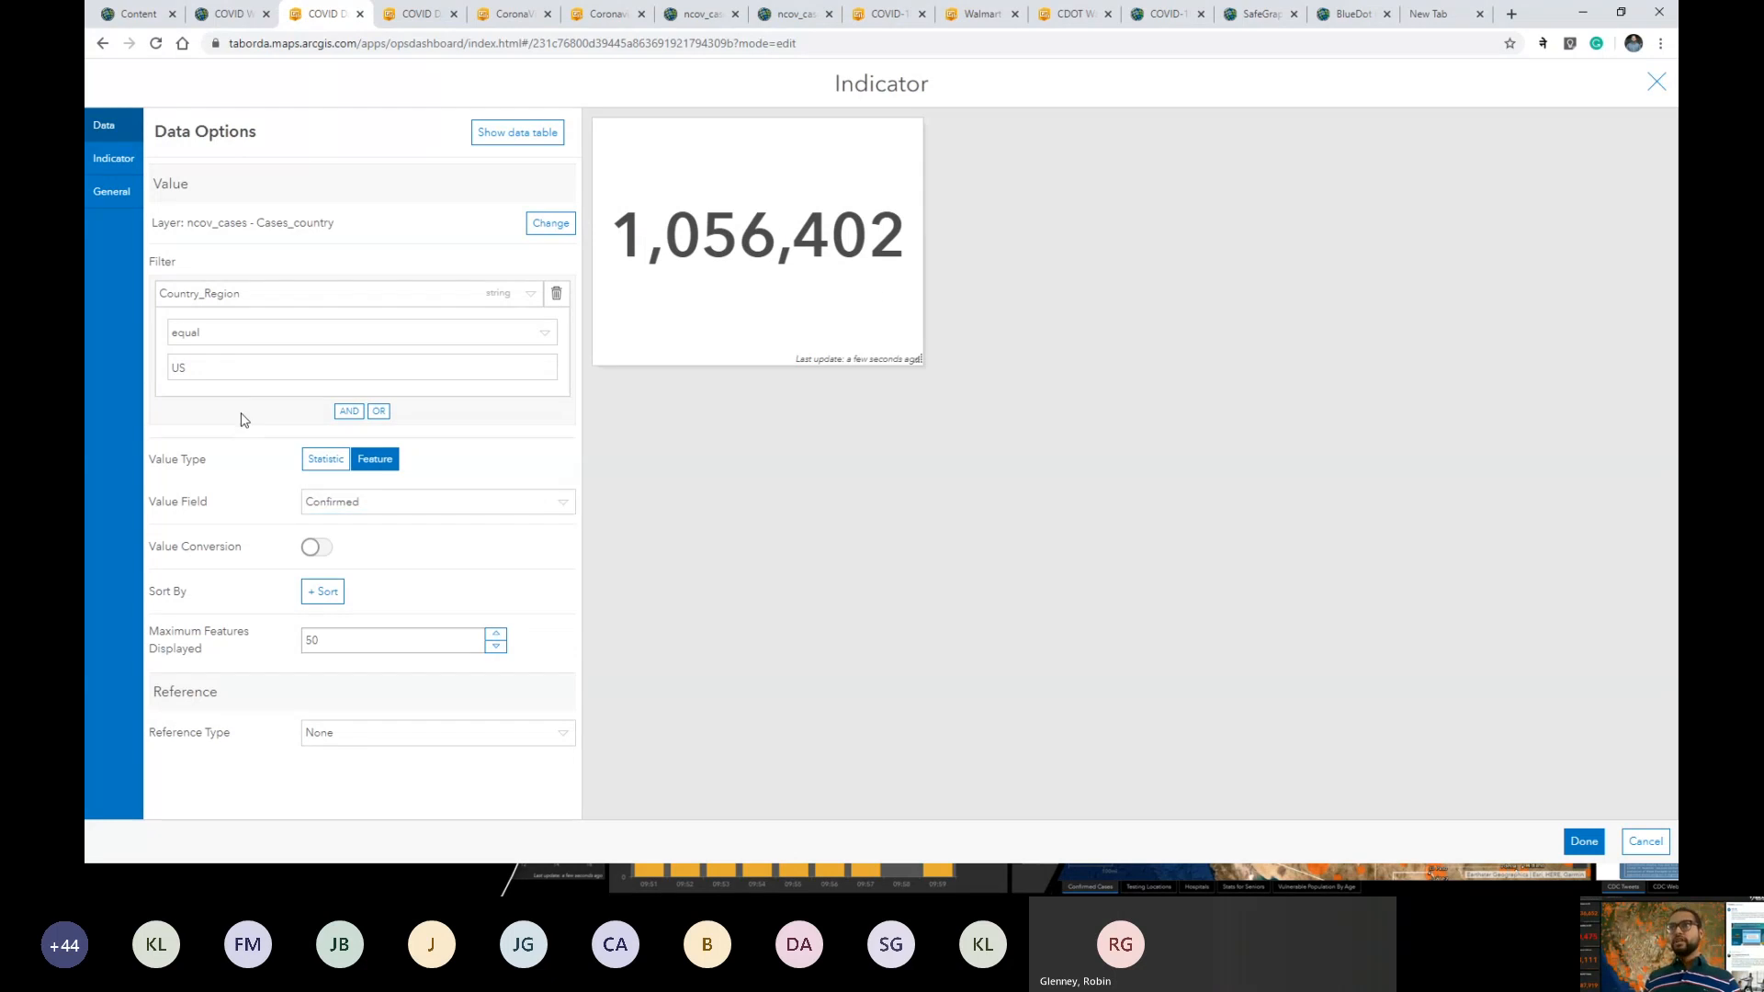
Give the indicator the bottom text "Confirmed Cases" and color that text orange (#ff5500).
{"action": "left_click", "coordinate": [113, 161]}
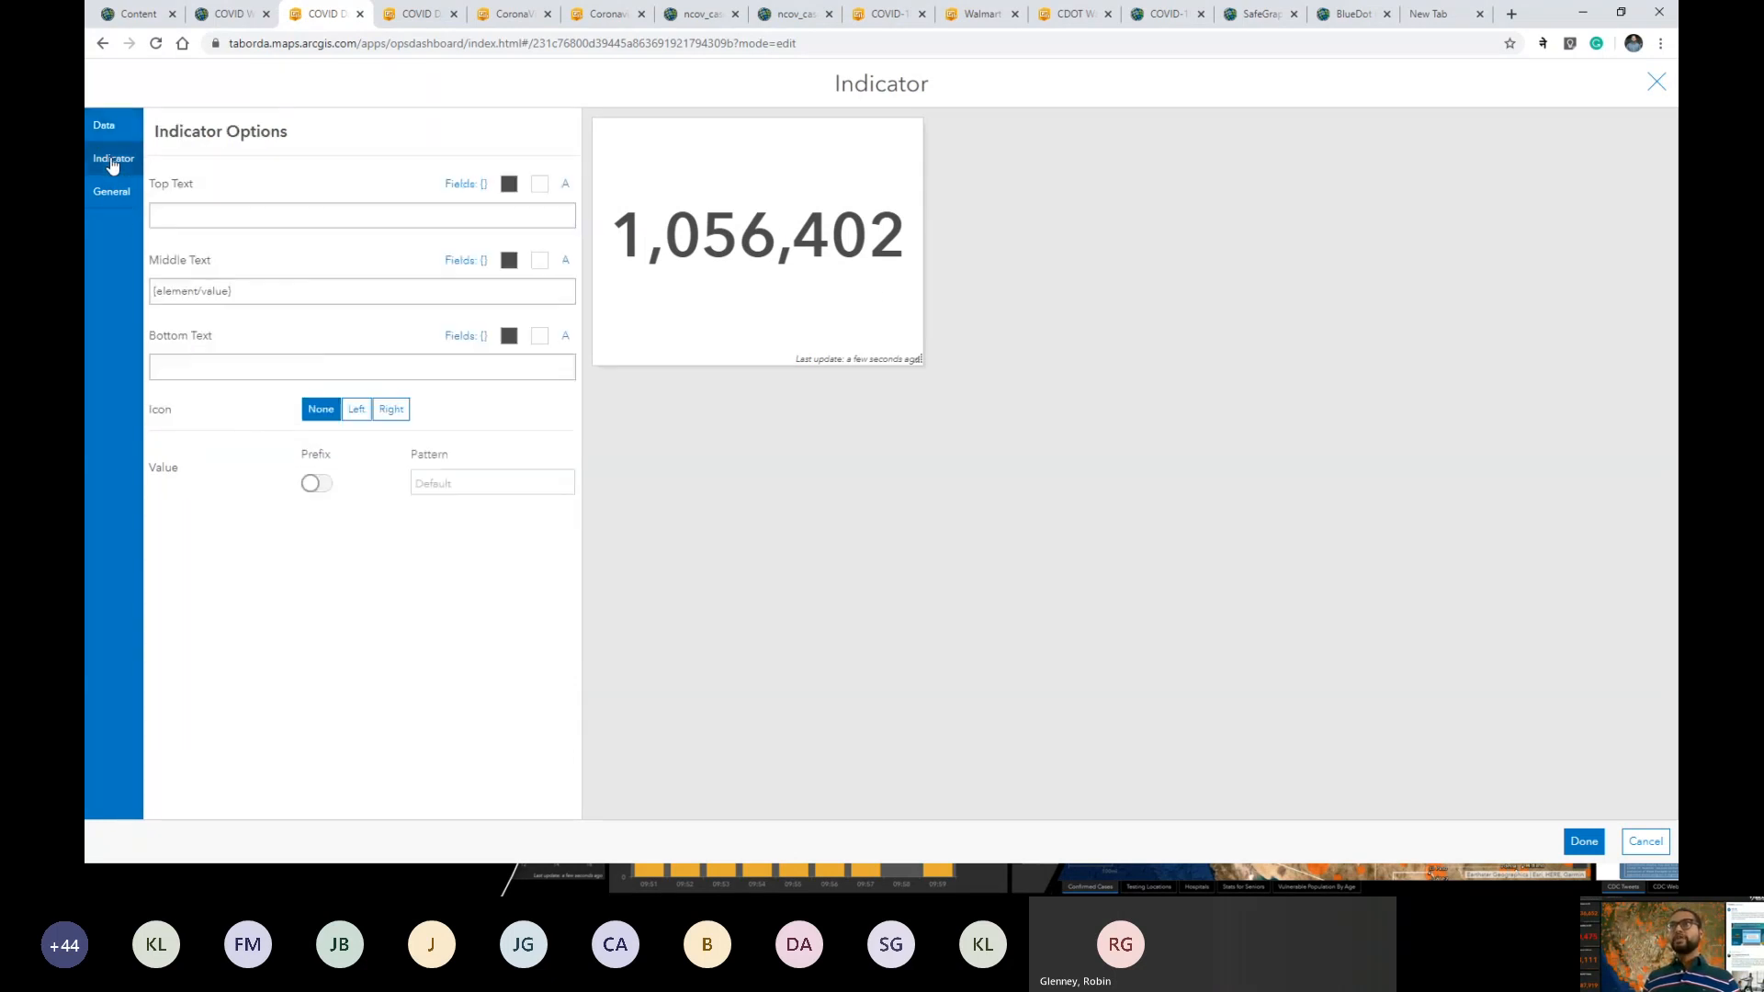
{"action": "left_click", "coordinate": [271, 368]}
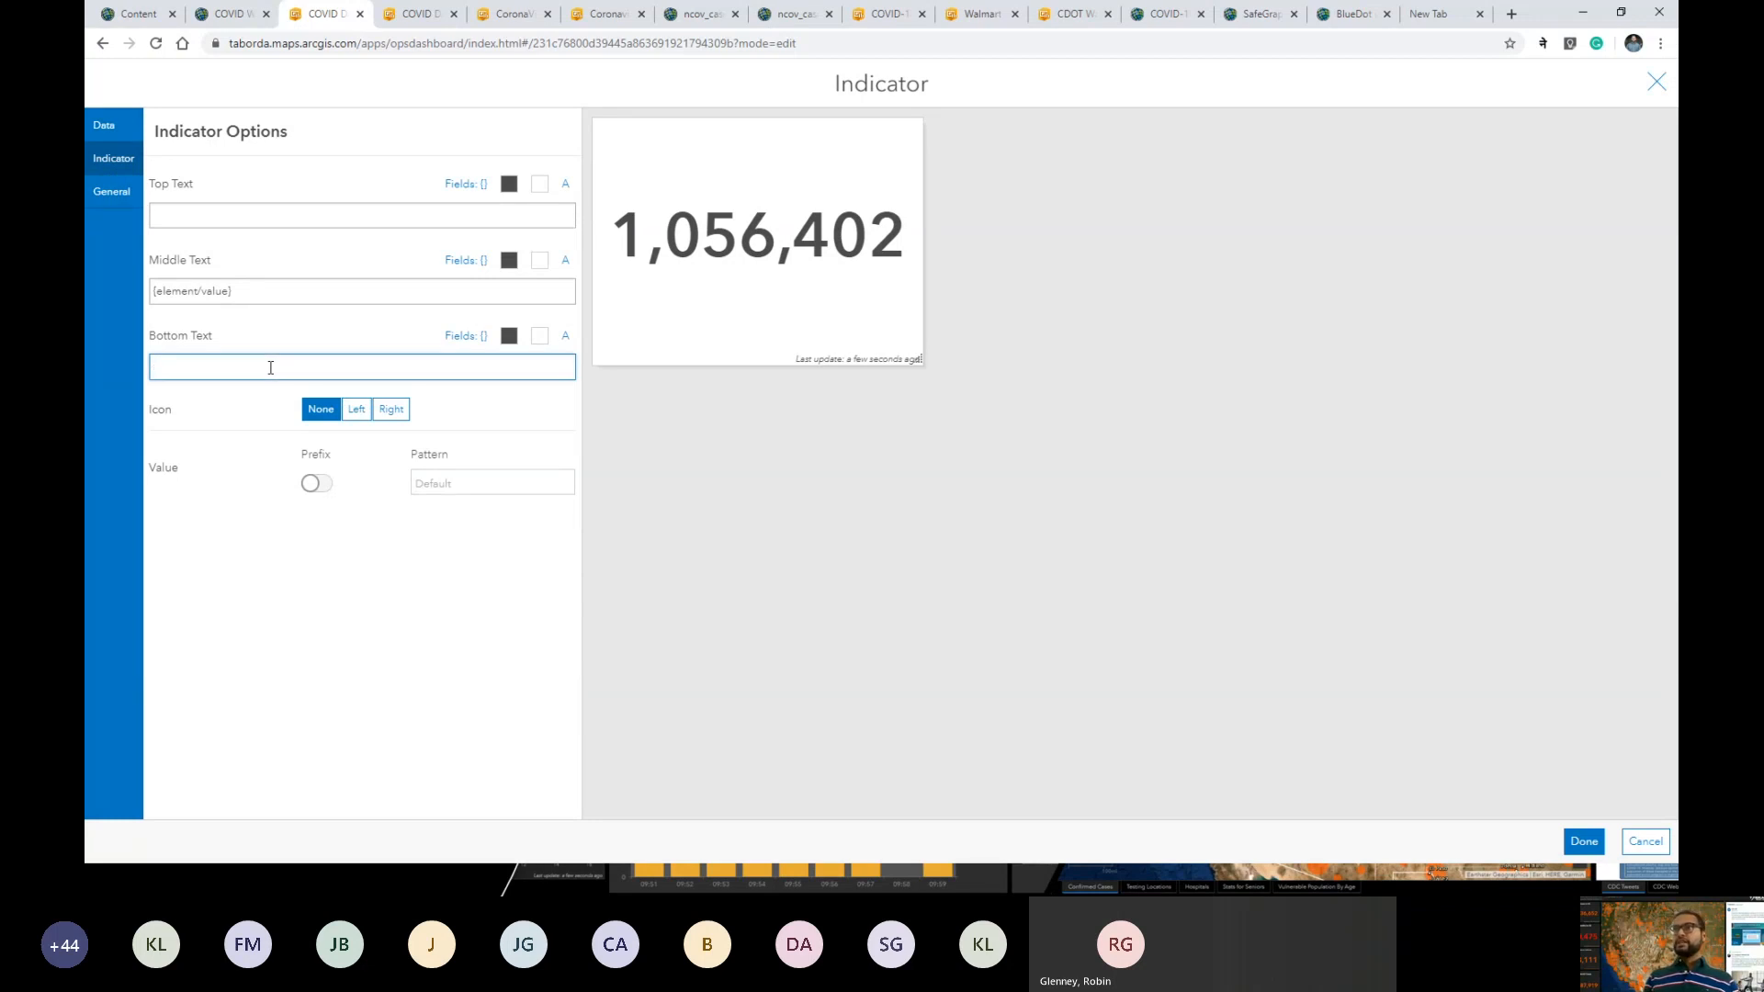
{"action": "type", "text": "Confirme"}
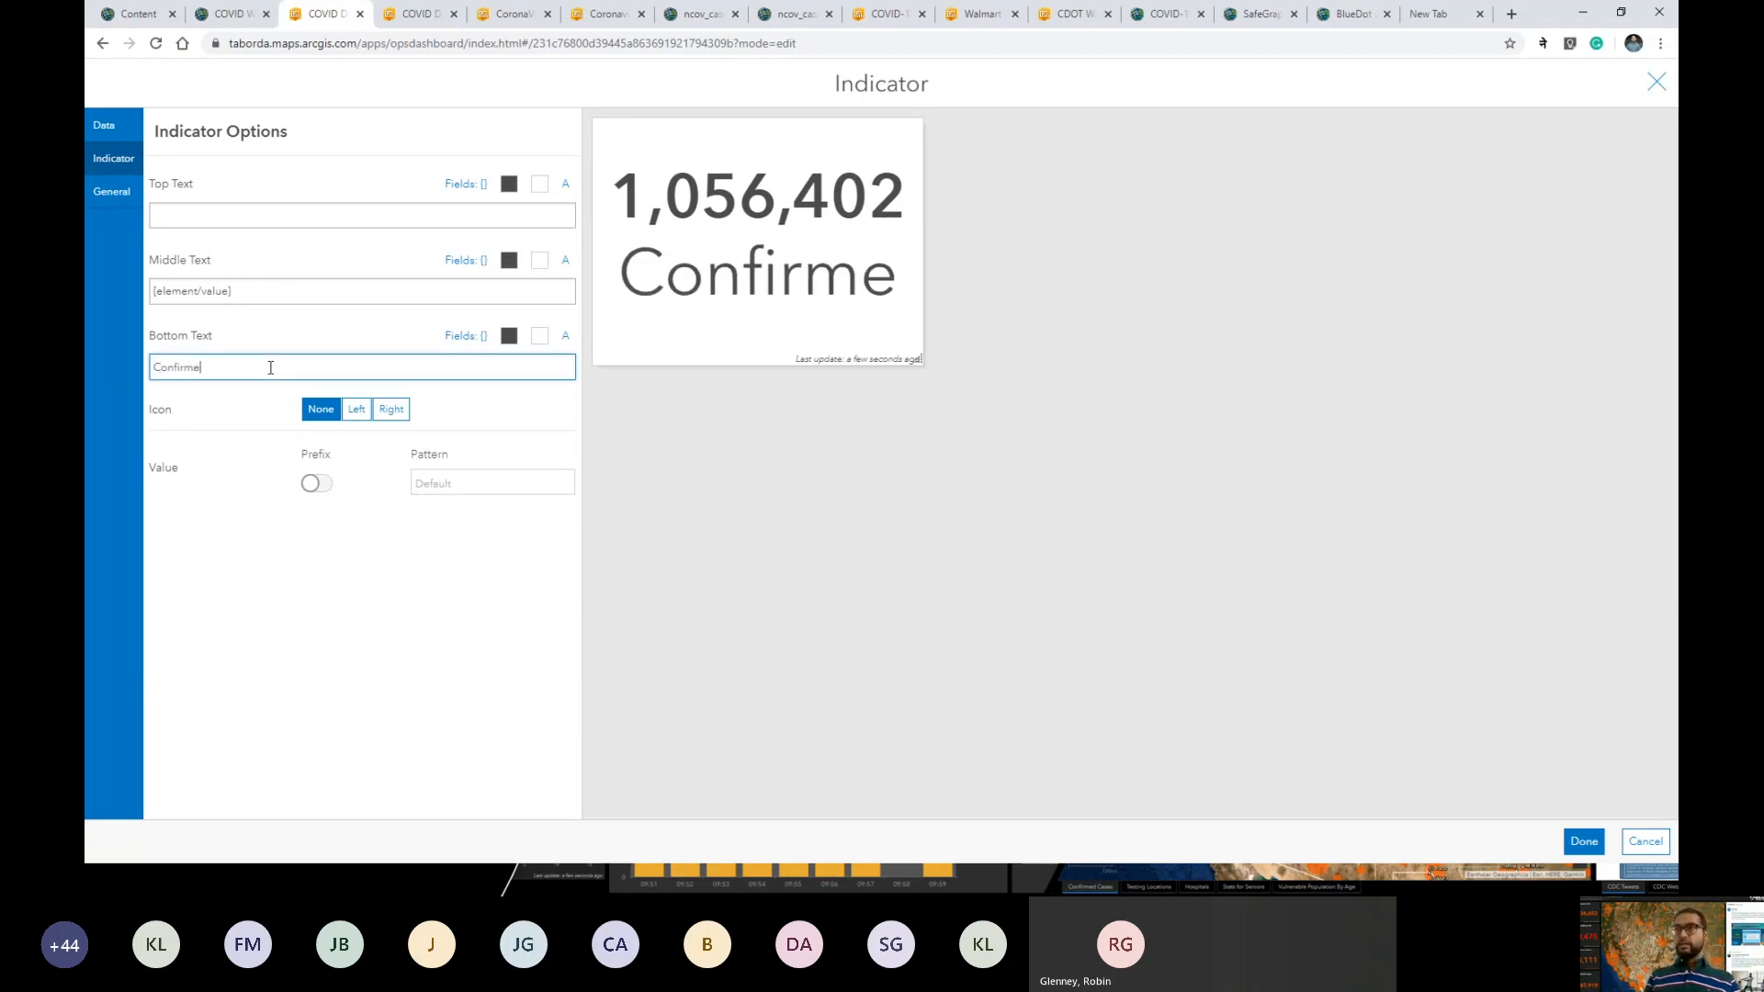
{"action": "type", "text": "d Cases"}
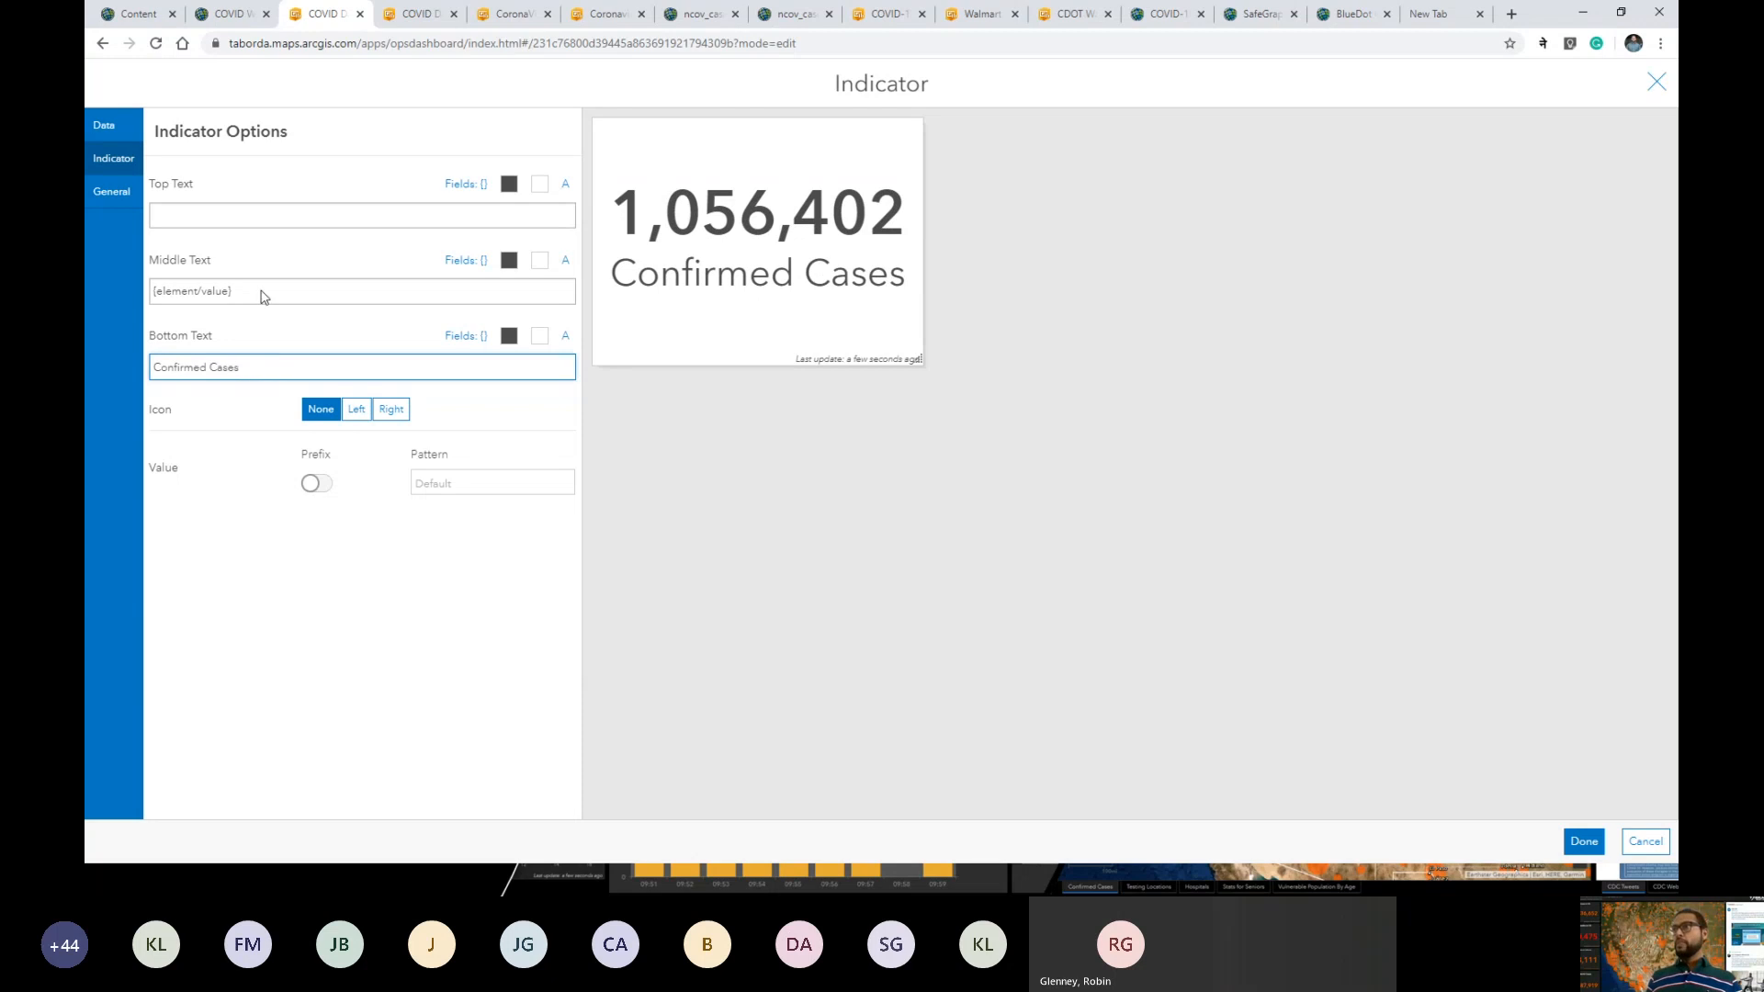
{"action": "left_click", "coordinate": [509, 335]}
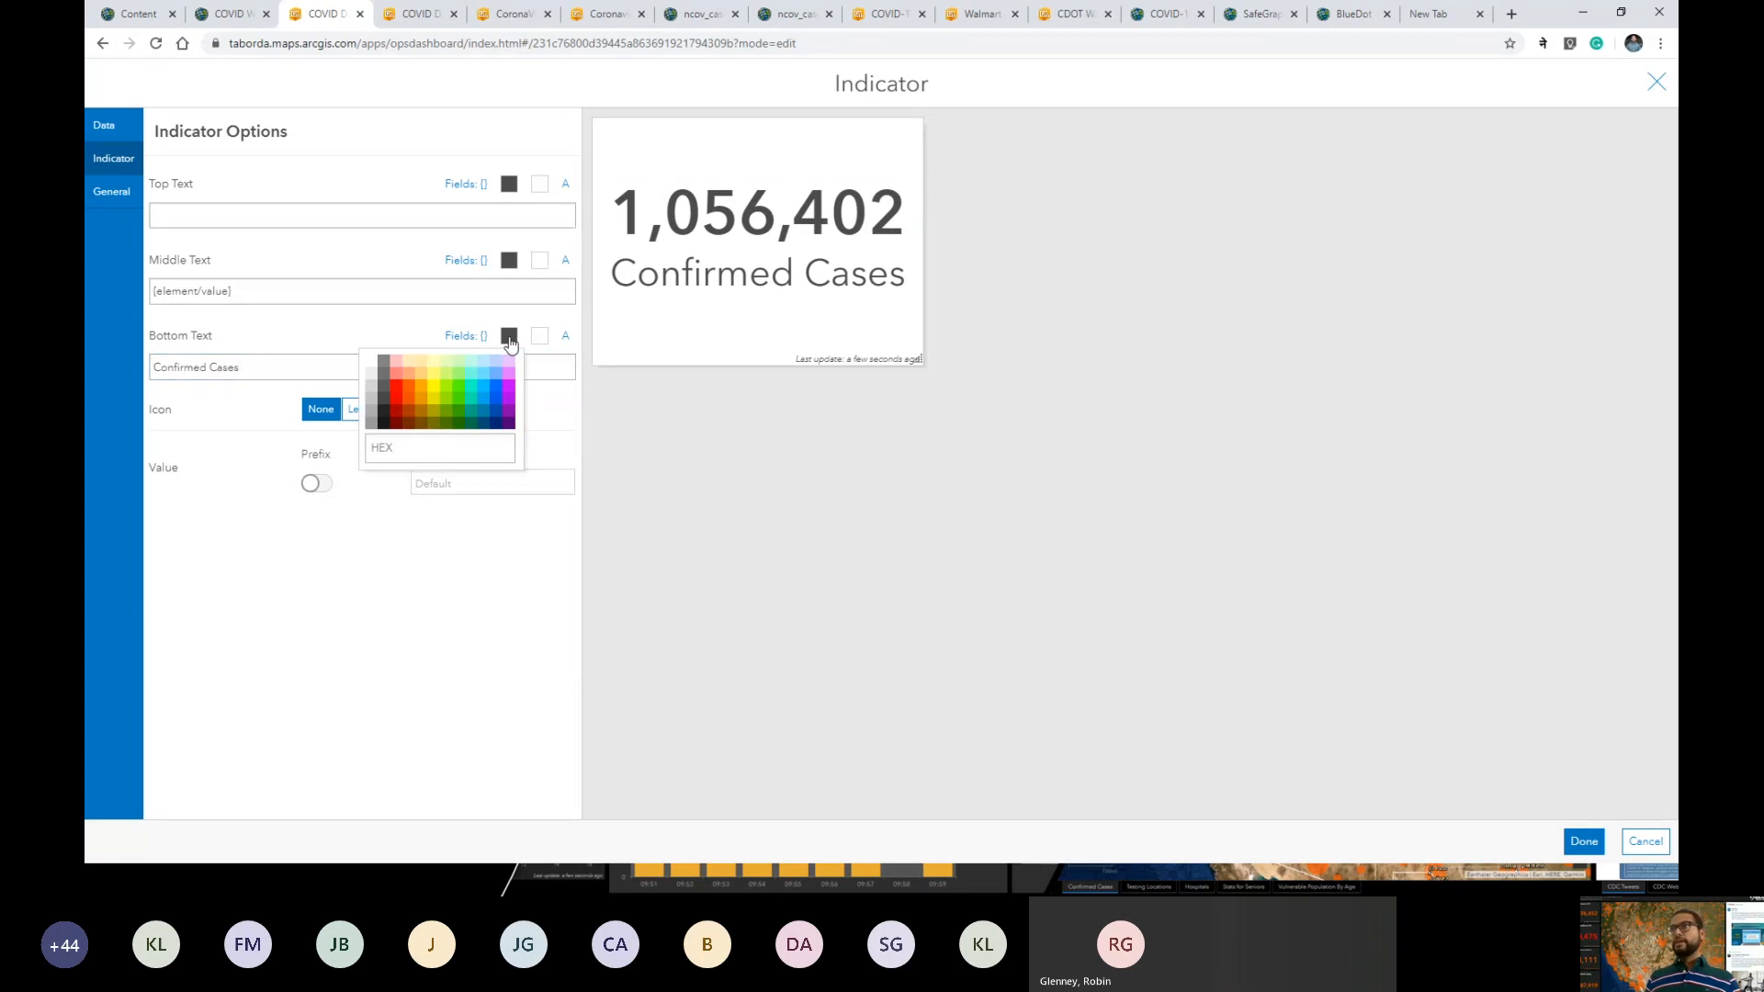
{"action": "left_click", "coordinate": [410, 389]}
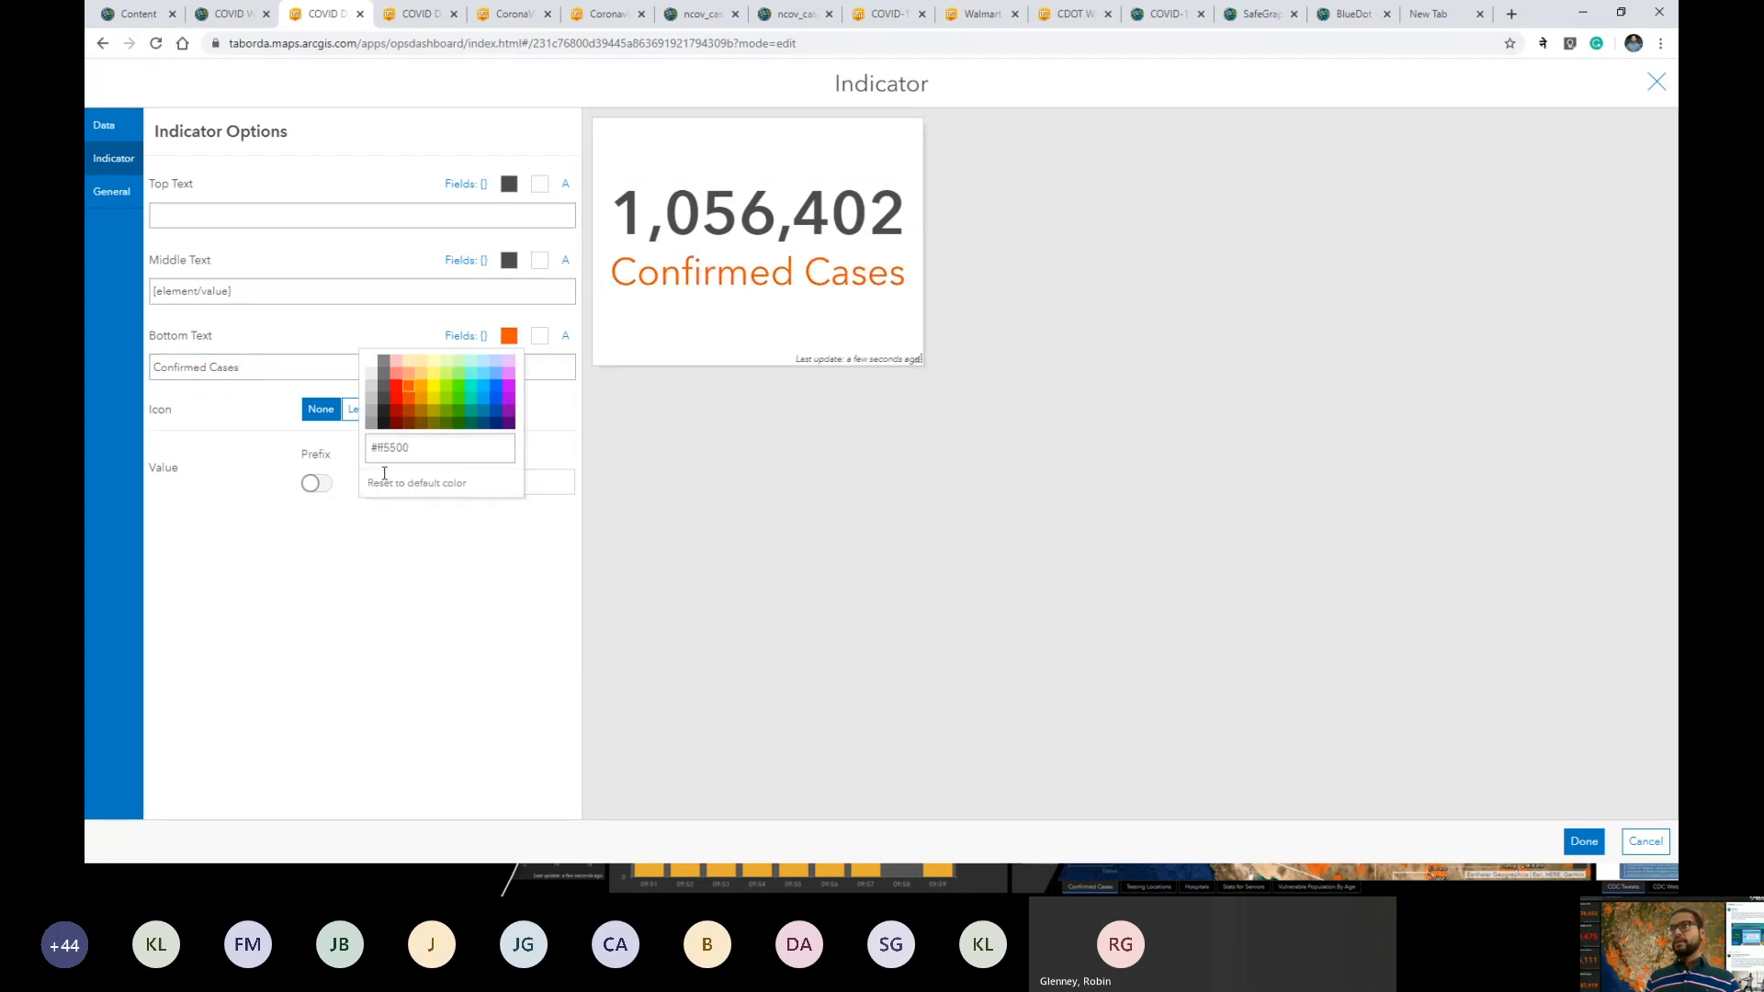
{"action": "left_click", "coordinate": [252, 414]}
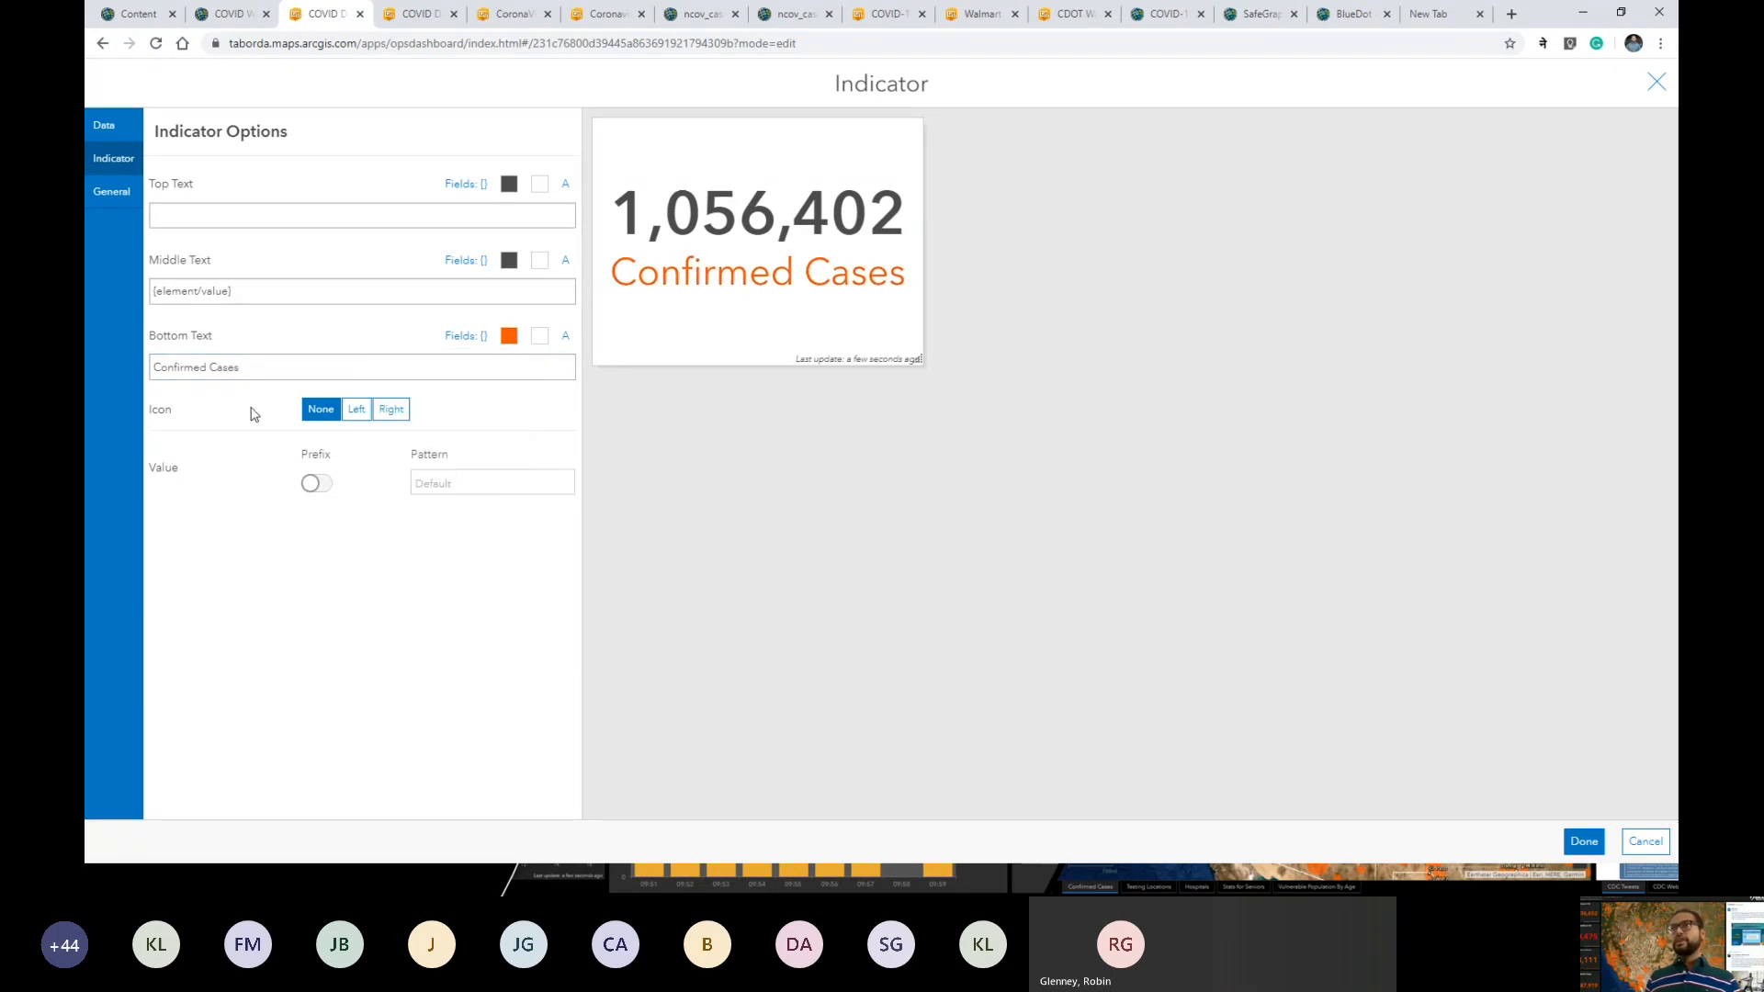
Set the indicator's general text color to orange and narrow the finished indicator to about a quarter of the dashboard's width.
{"action": "left_click", "coordinate": [118, 198]}
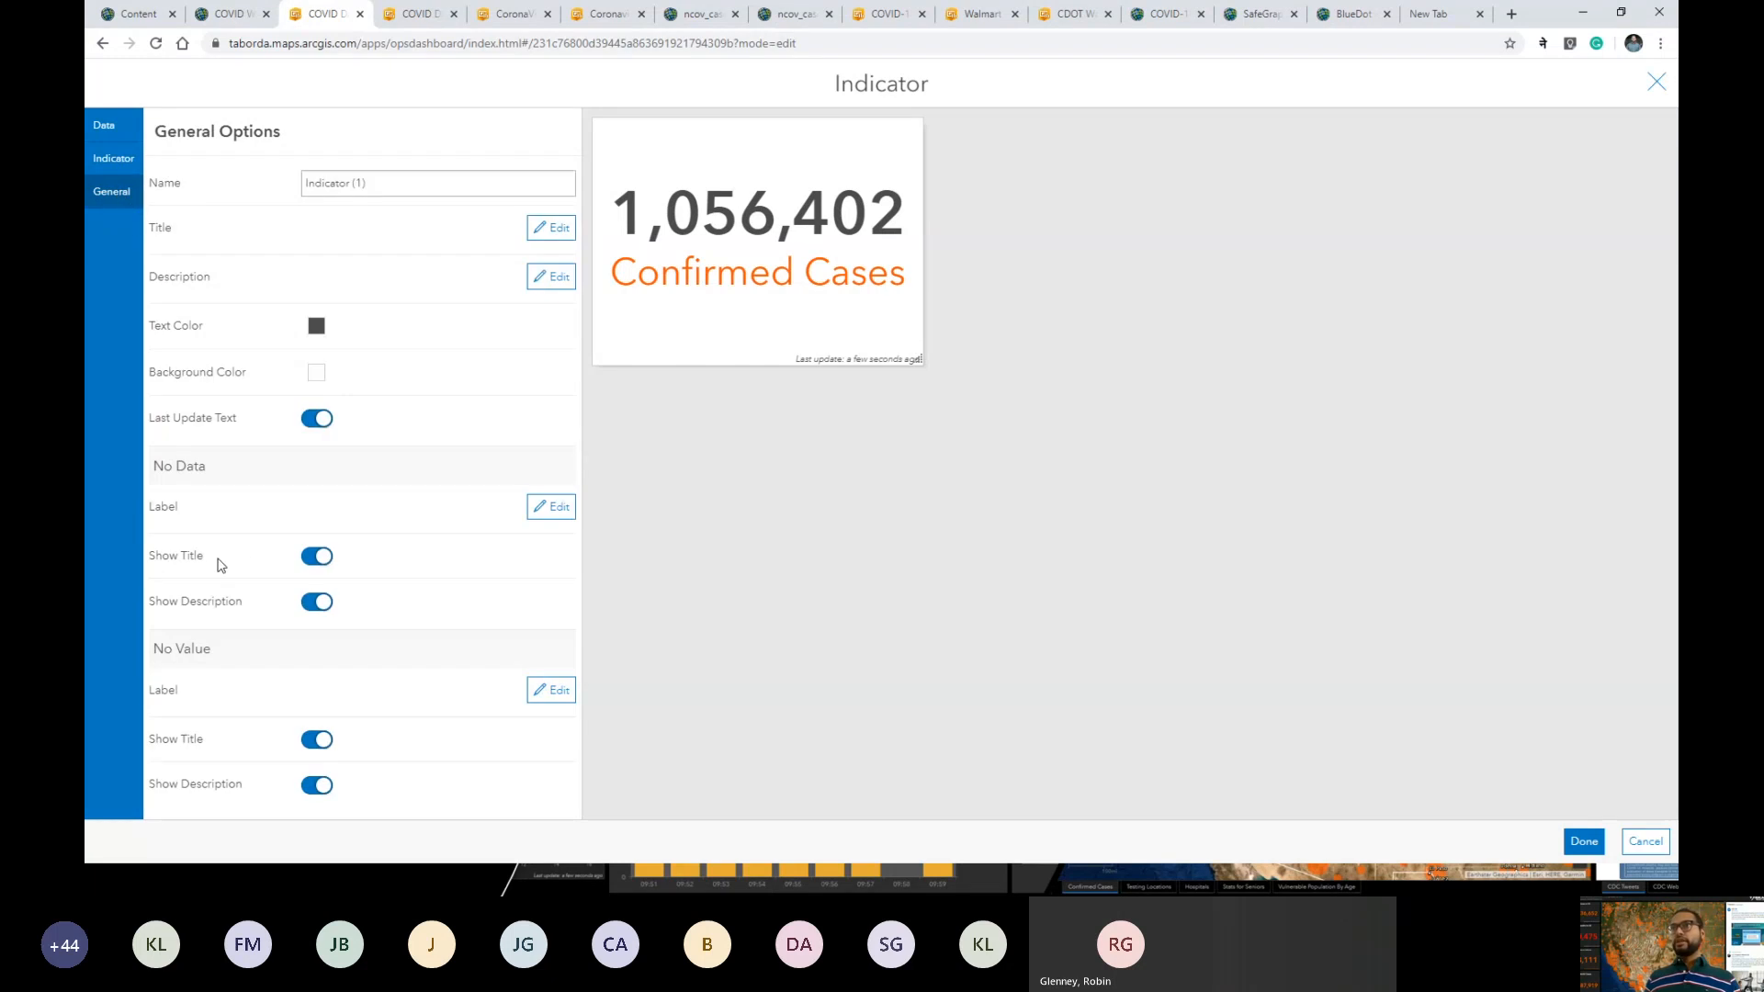
{"action": "left_click", "coordinate": [324, 328]}
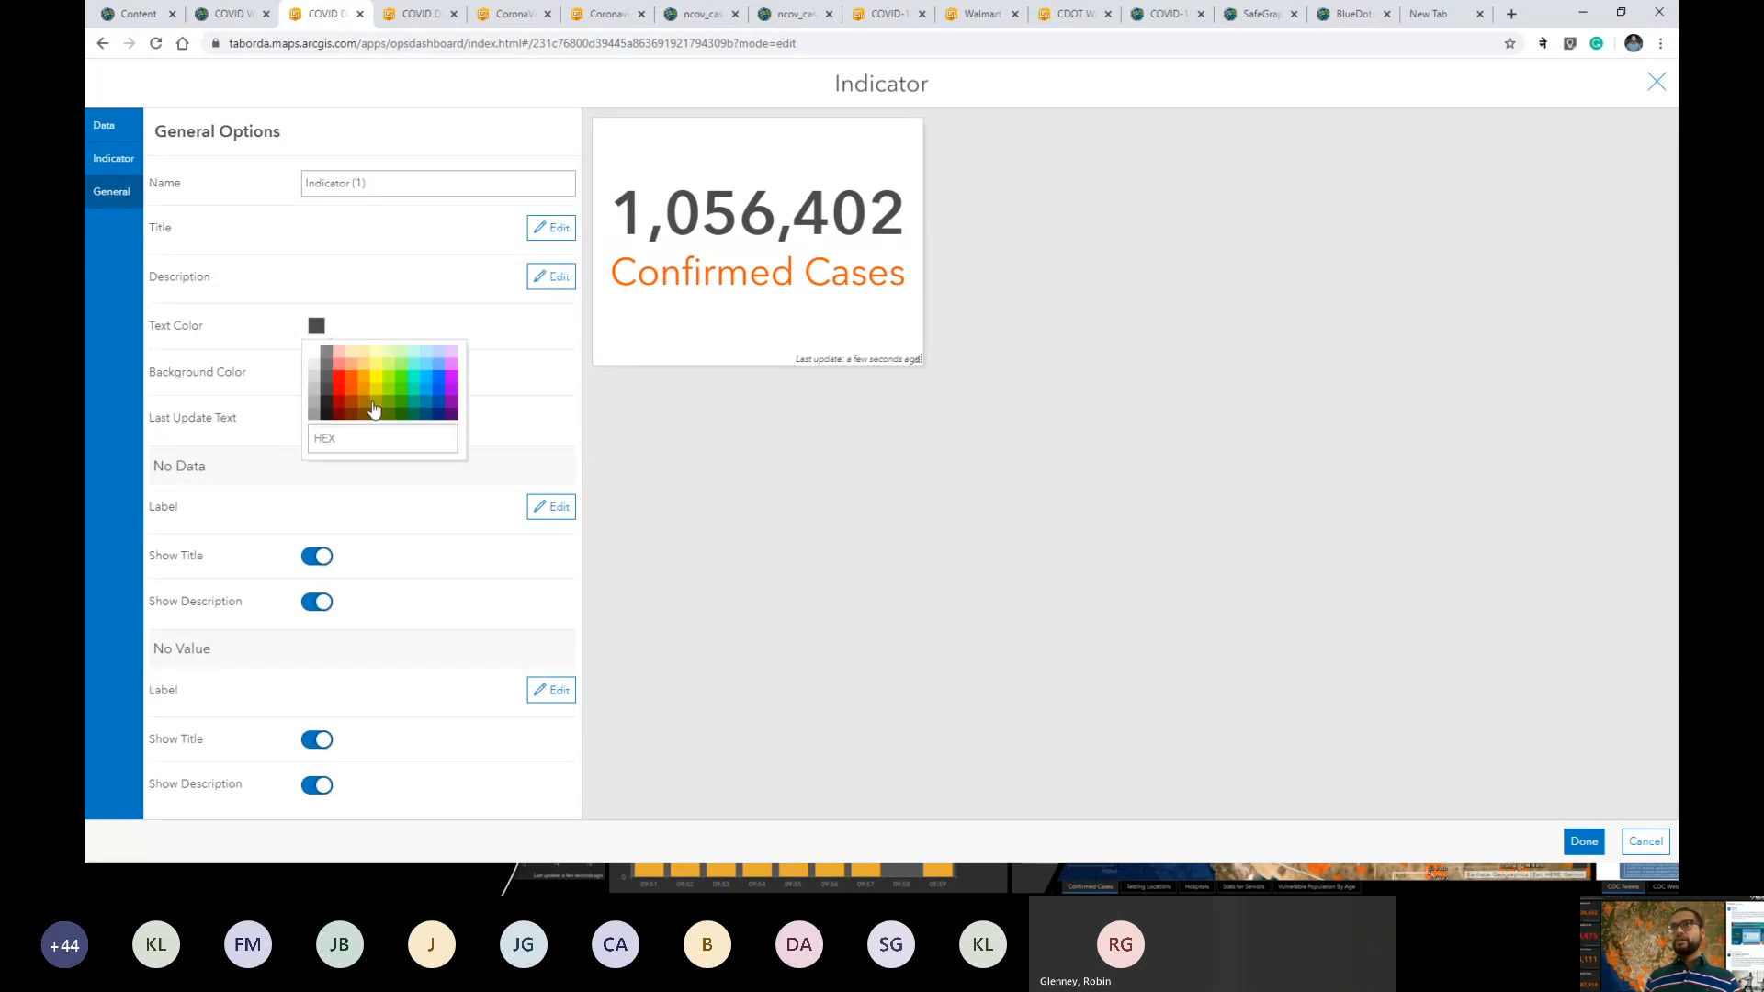
{"action": "left_click", "coordinate": [352, 389]}
{"action": "left_click", "coordinate": [736, 488]}
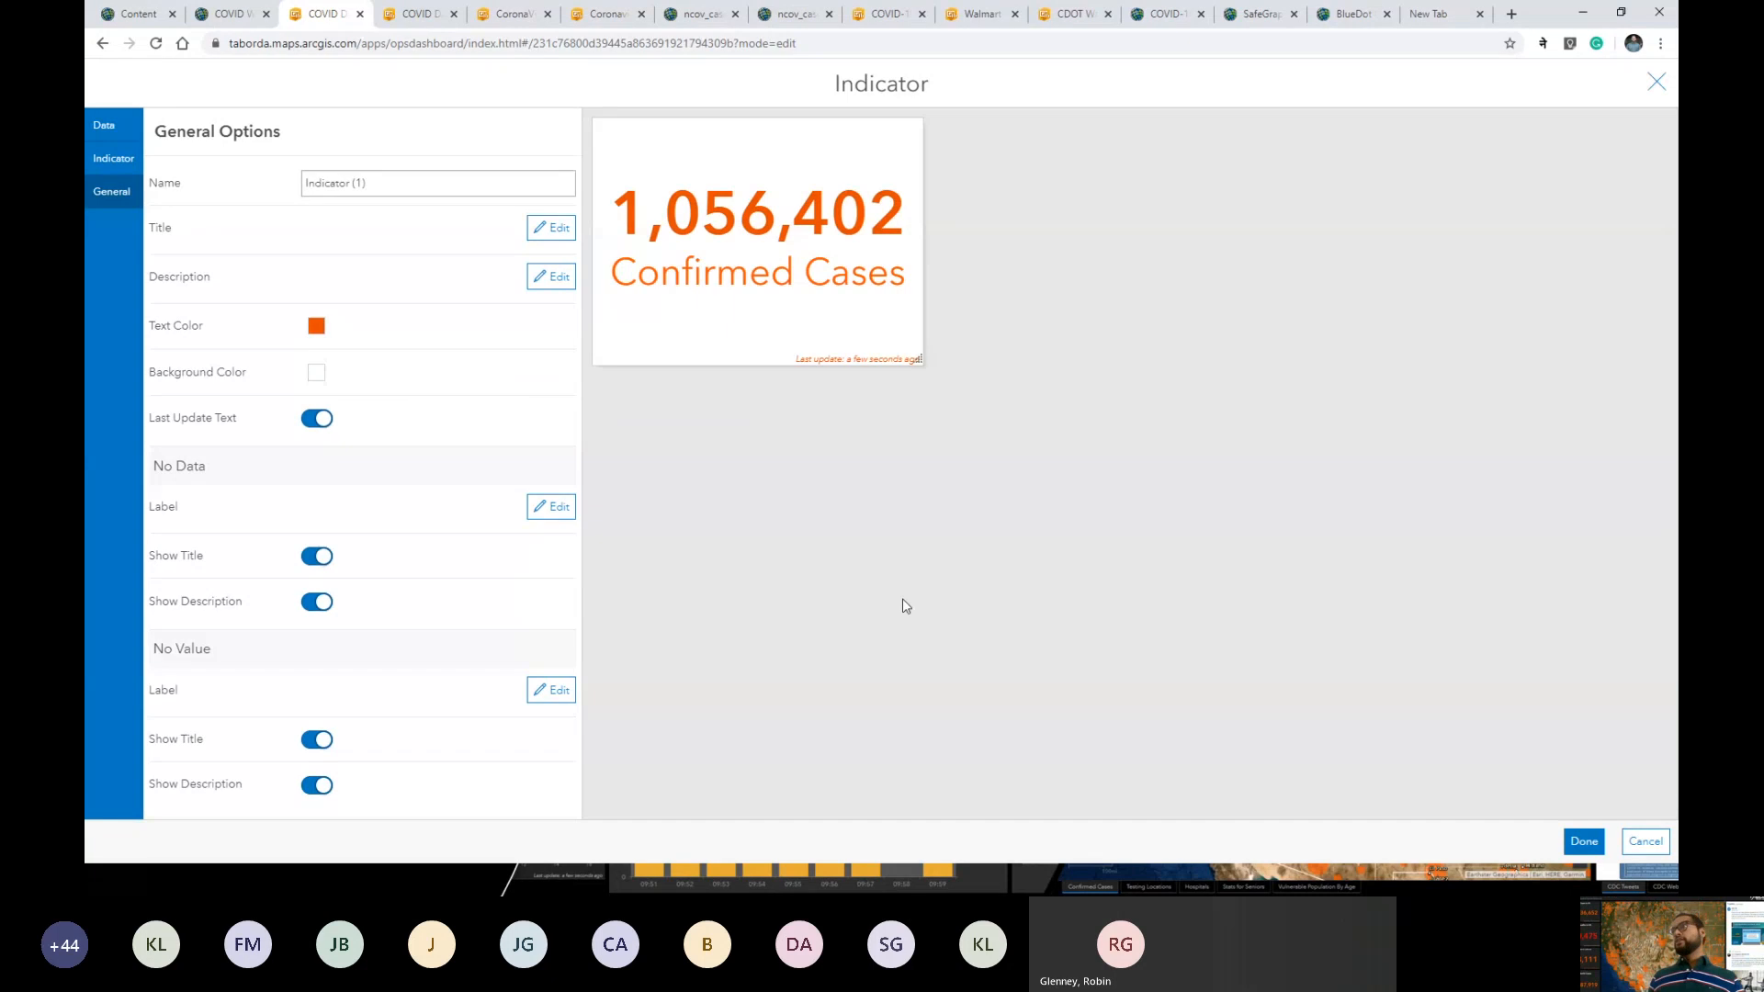
{"action": "left_click", "coordinate": [1583, 841]}
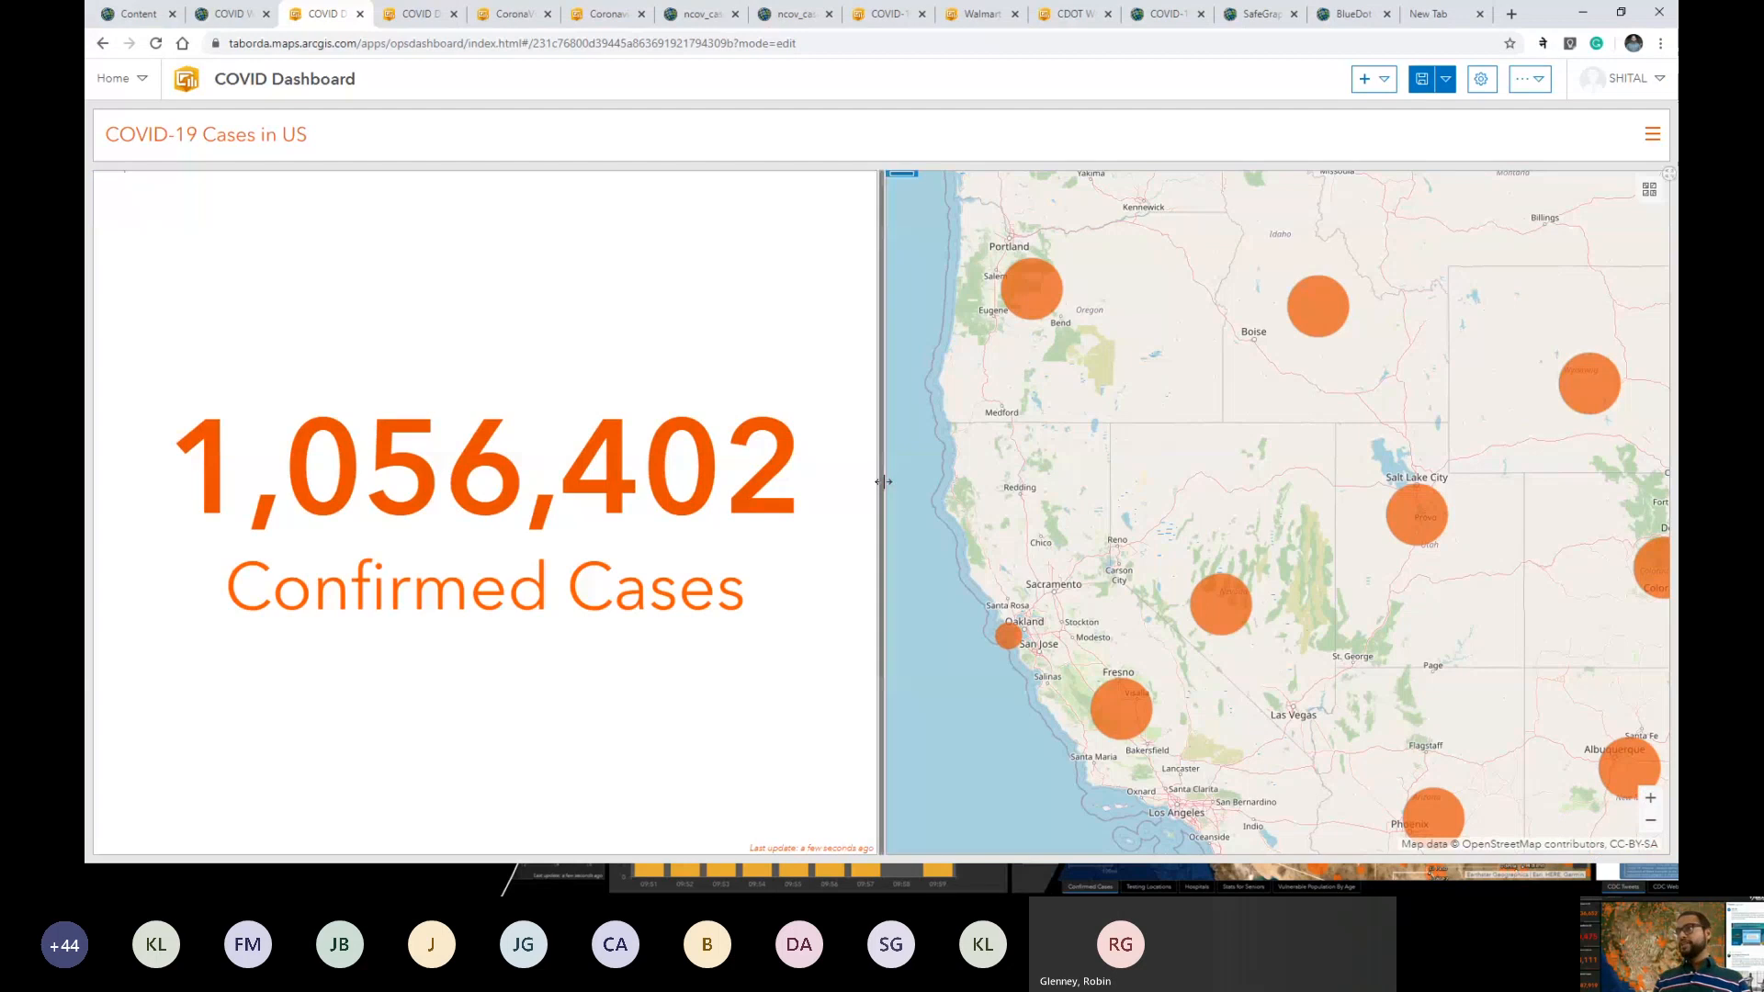
{"action": "left_click_drag", "start_coordinate": [884, 481], "coordinate": [526, 464]}
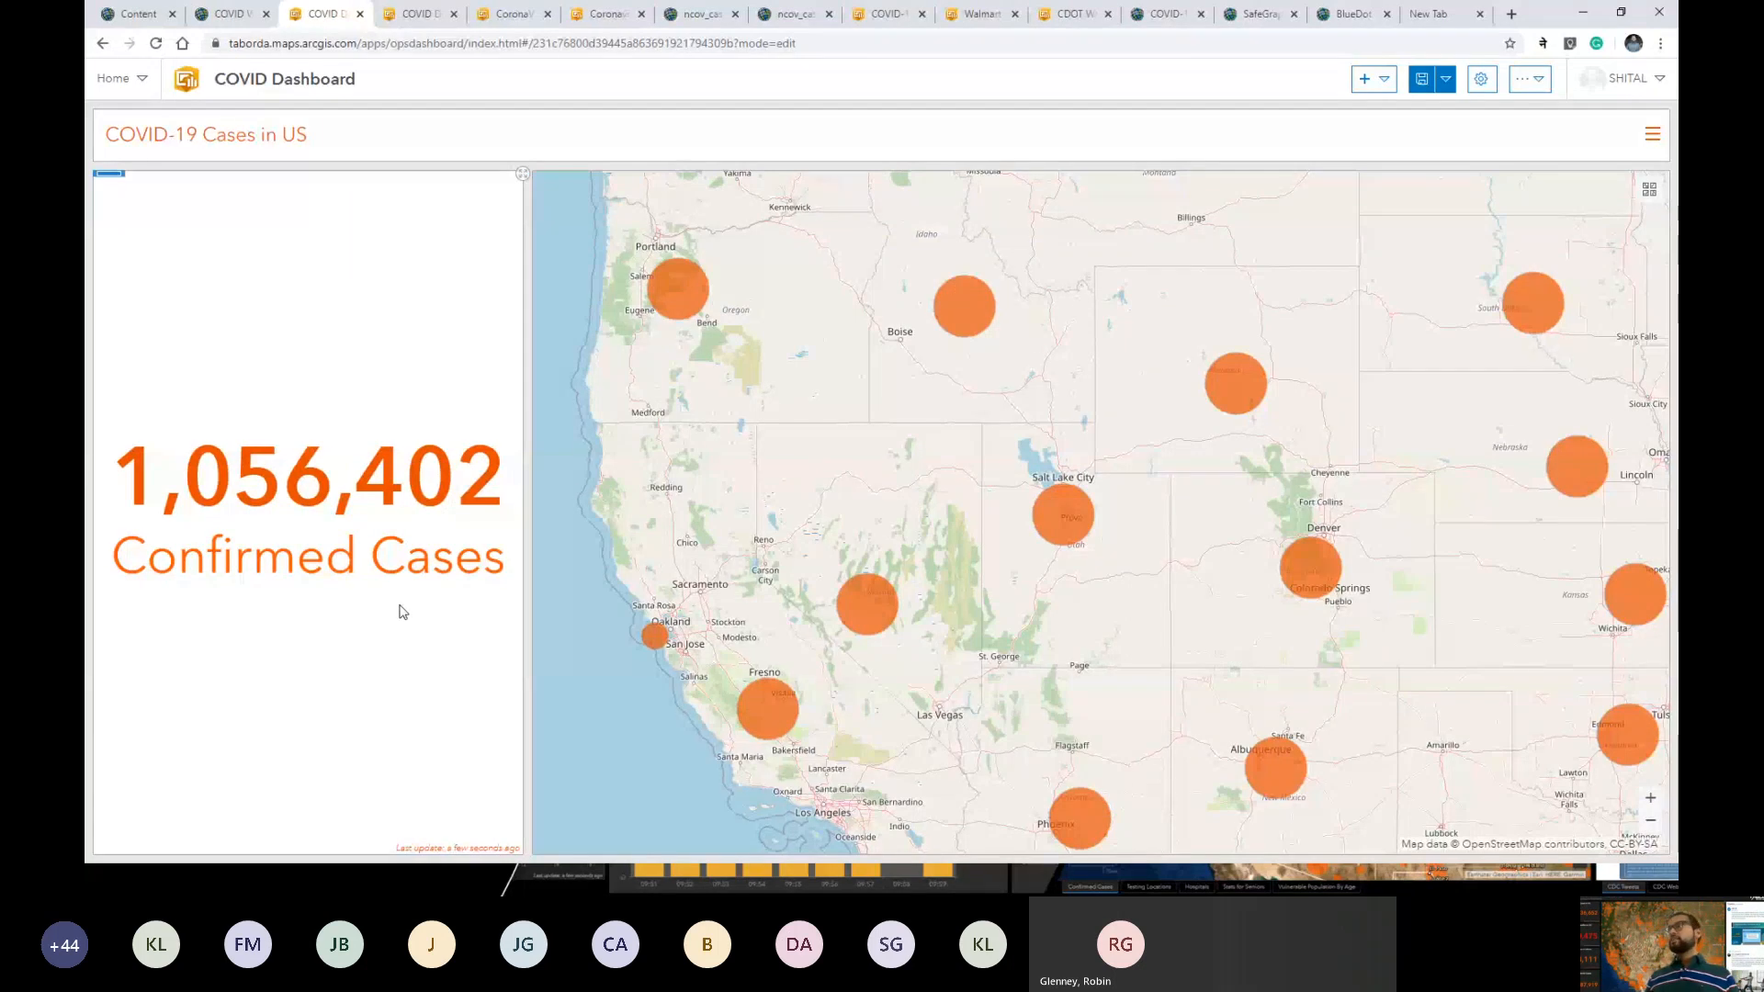
Add a second indicator based on the ncov_cases - Cases_country layer, filtered to Country_Region equal to US.
{"action": "left_click", "coordinate": [1380, 80]}
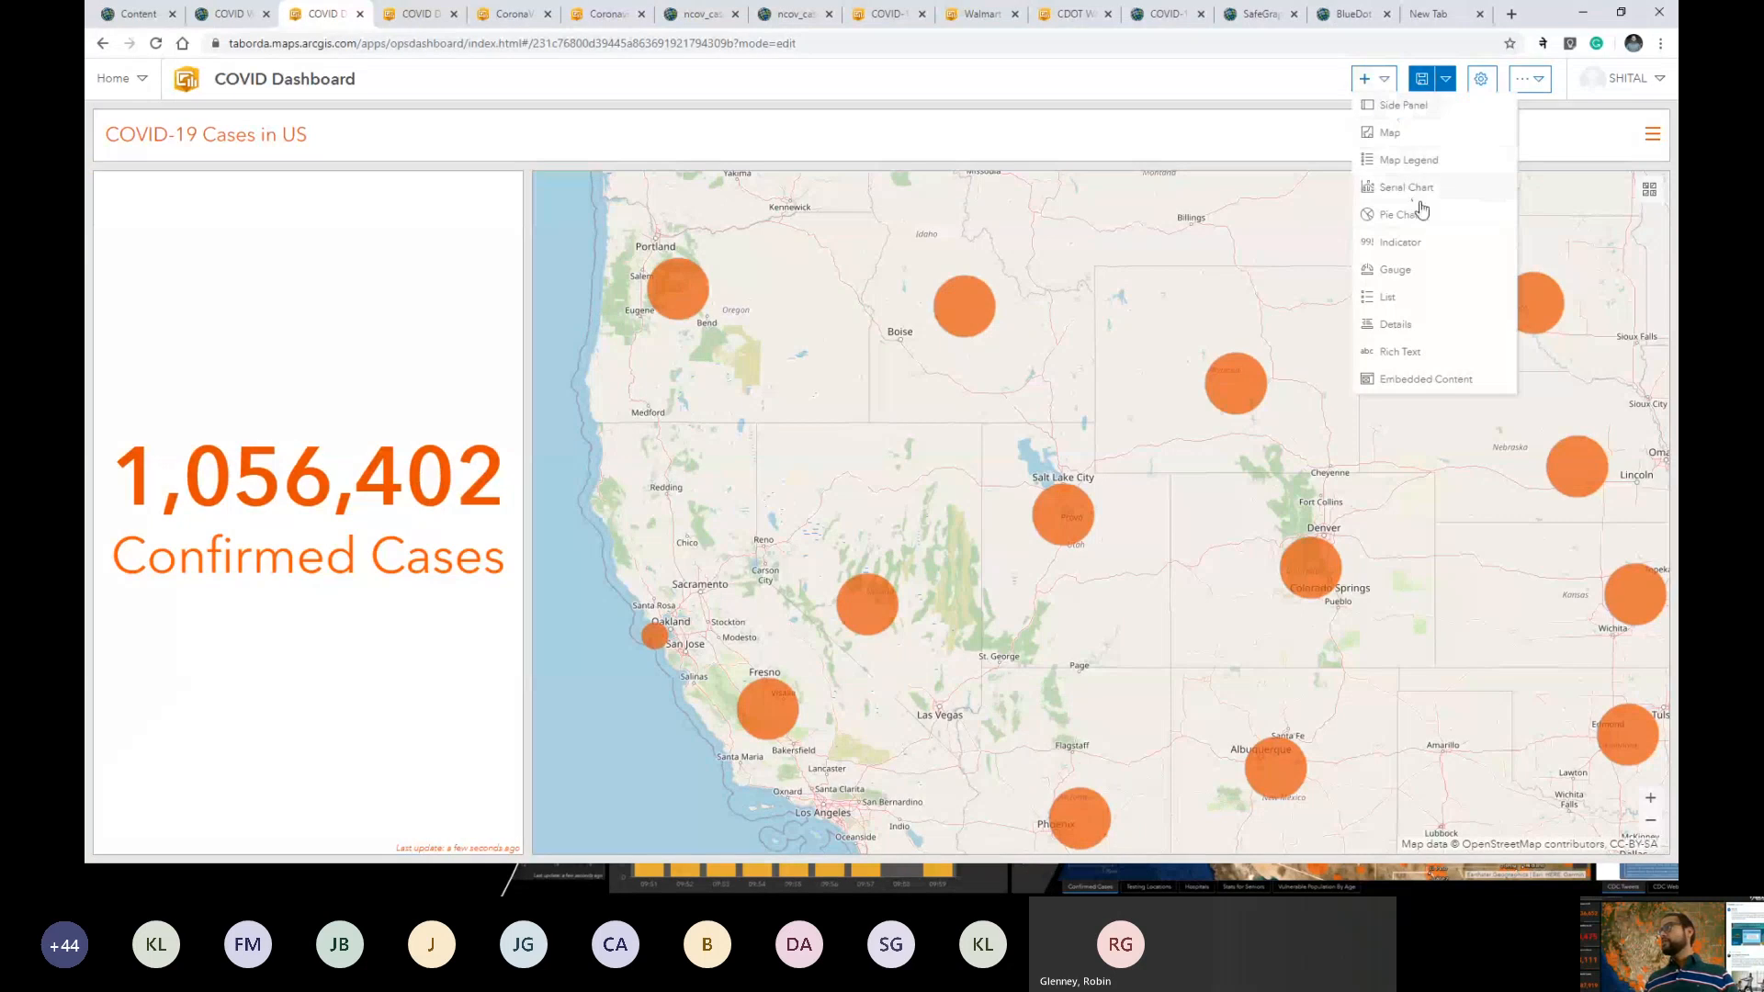
{"action": "left_click", "coordinate": [1400, 243]}
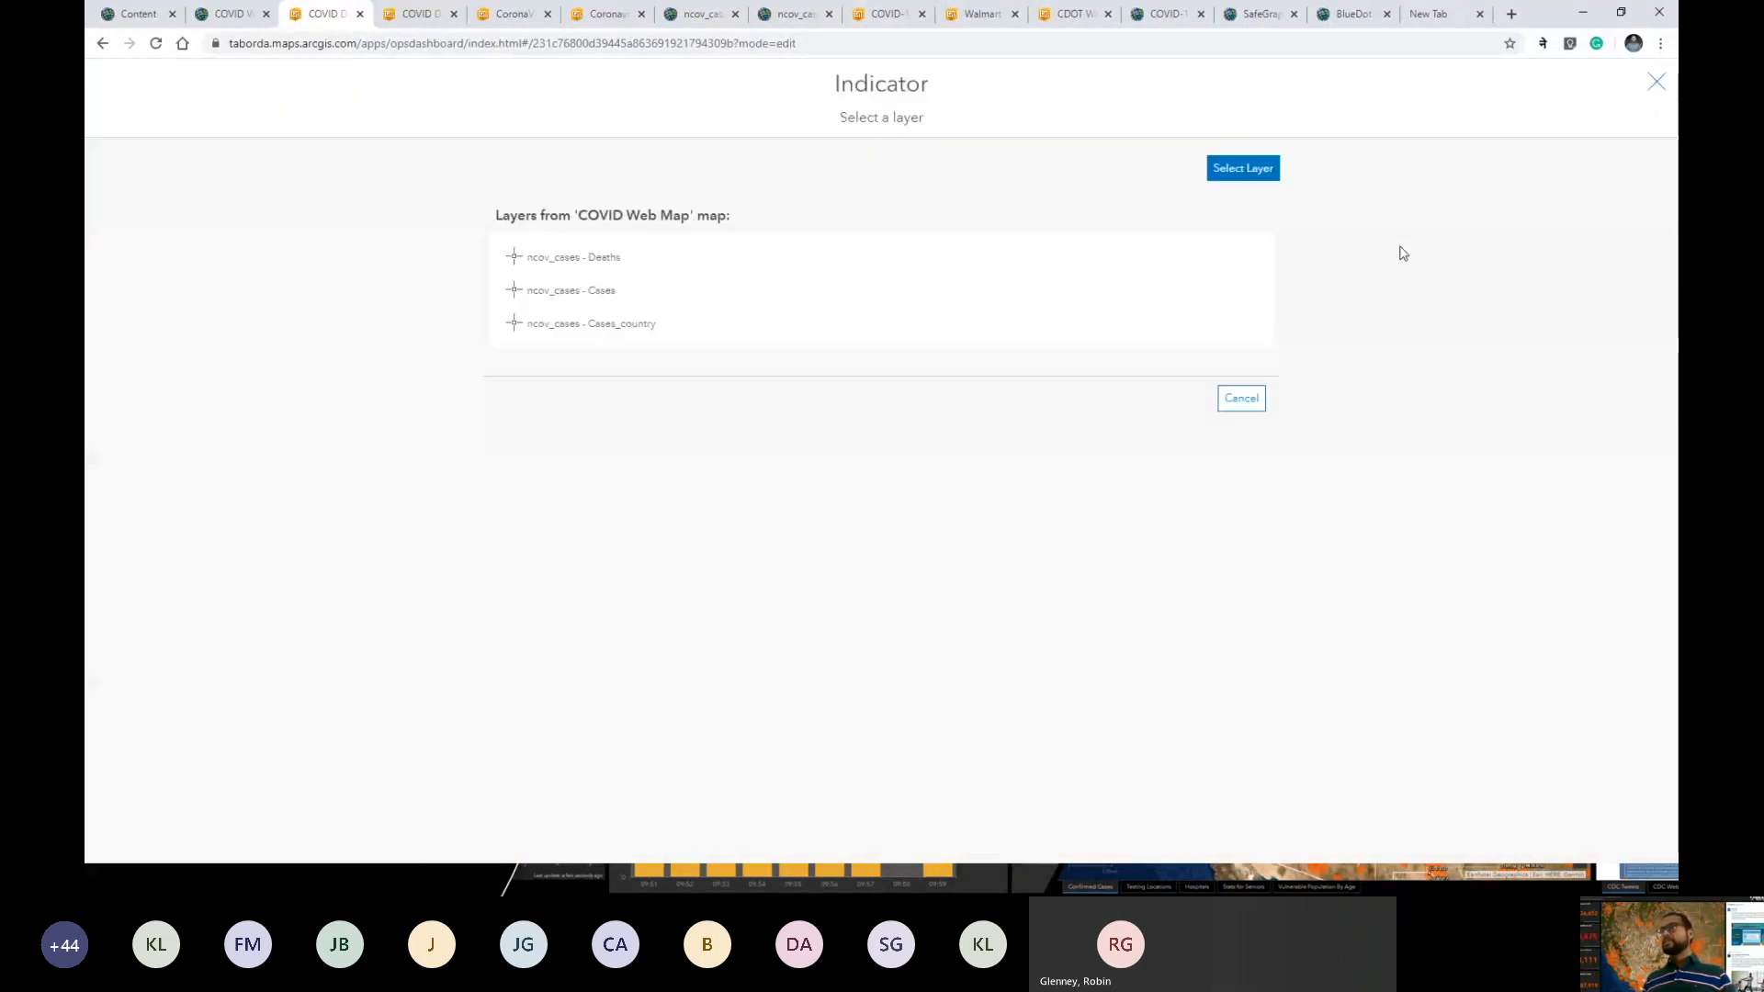
{"action": "left_click", "coordinate": [640, 333]}
{"action": "left_click", "coordinate": [323, 264]}
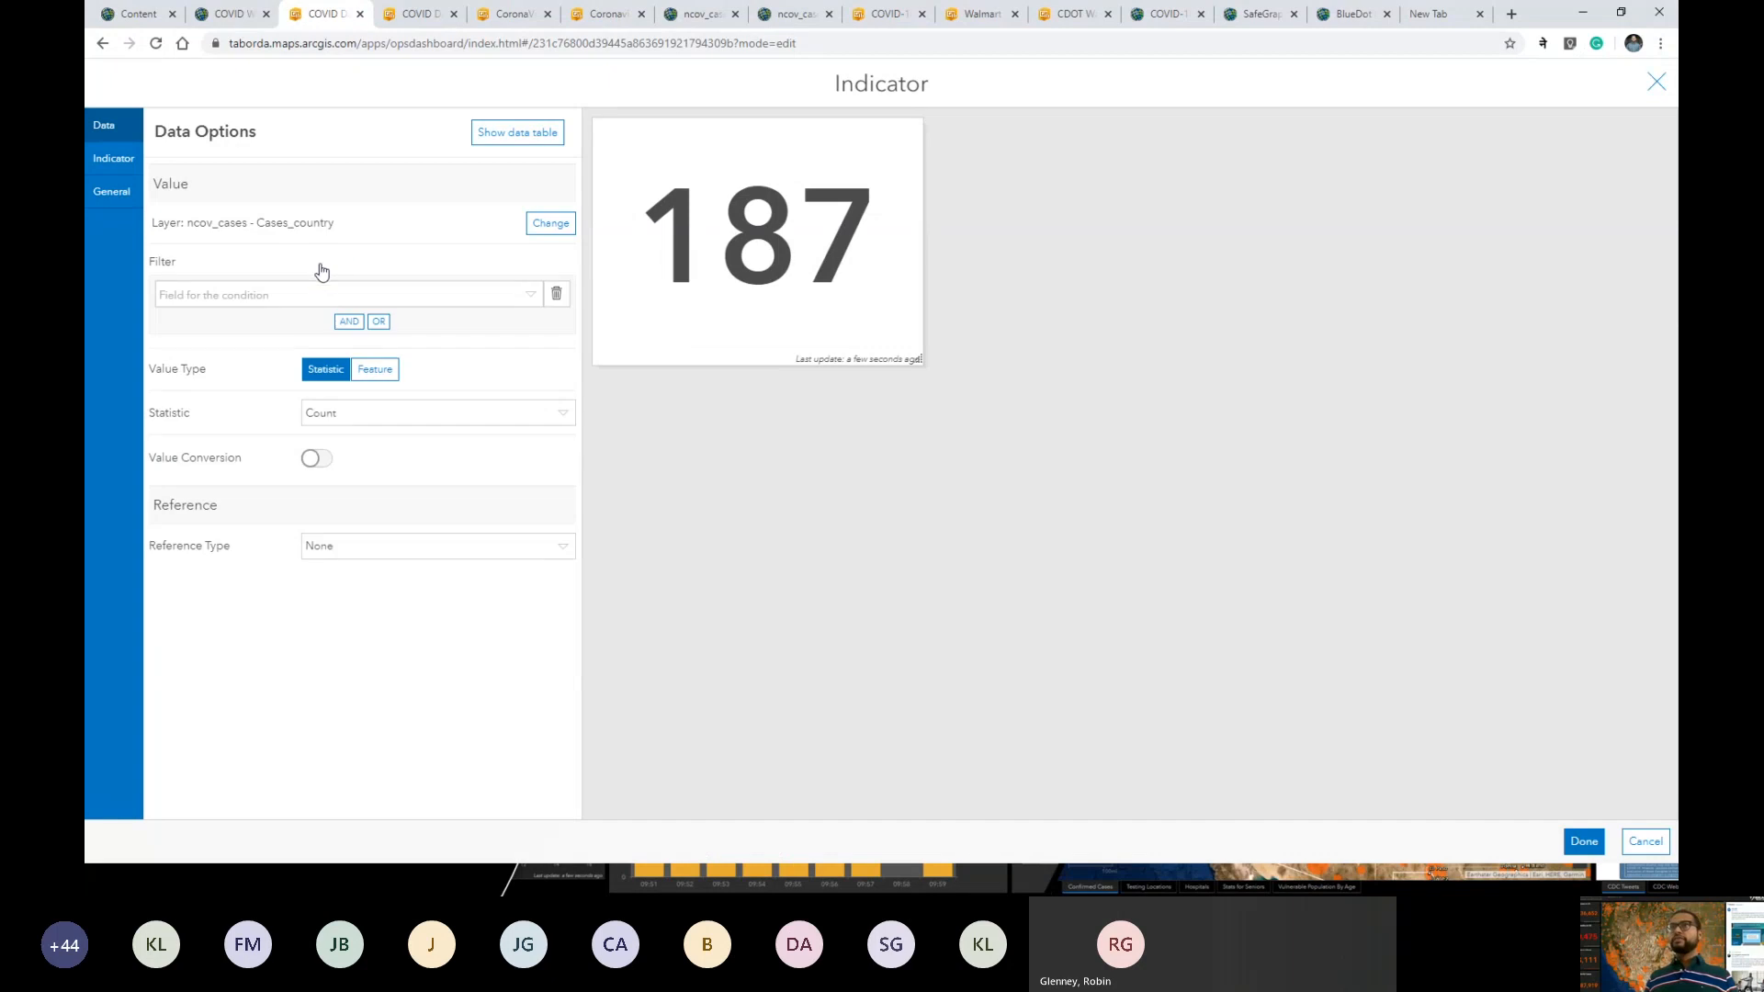
{"action": "left_click", "coordinate": [336, 296]}
{"action": "left_click", "coordinate": [285, 348]}
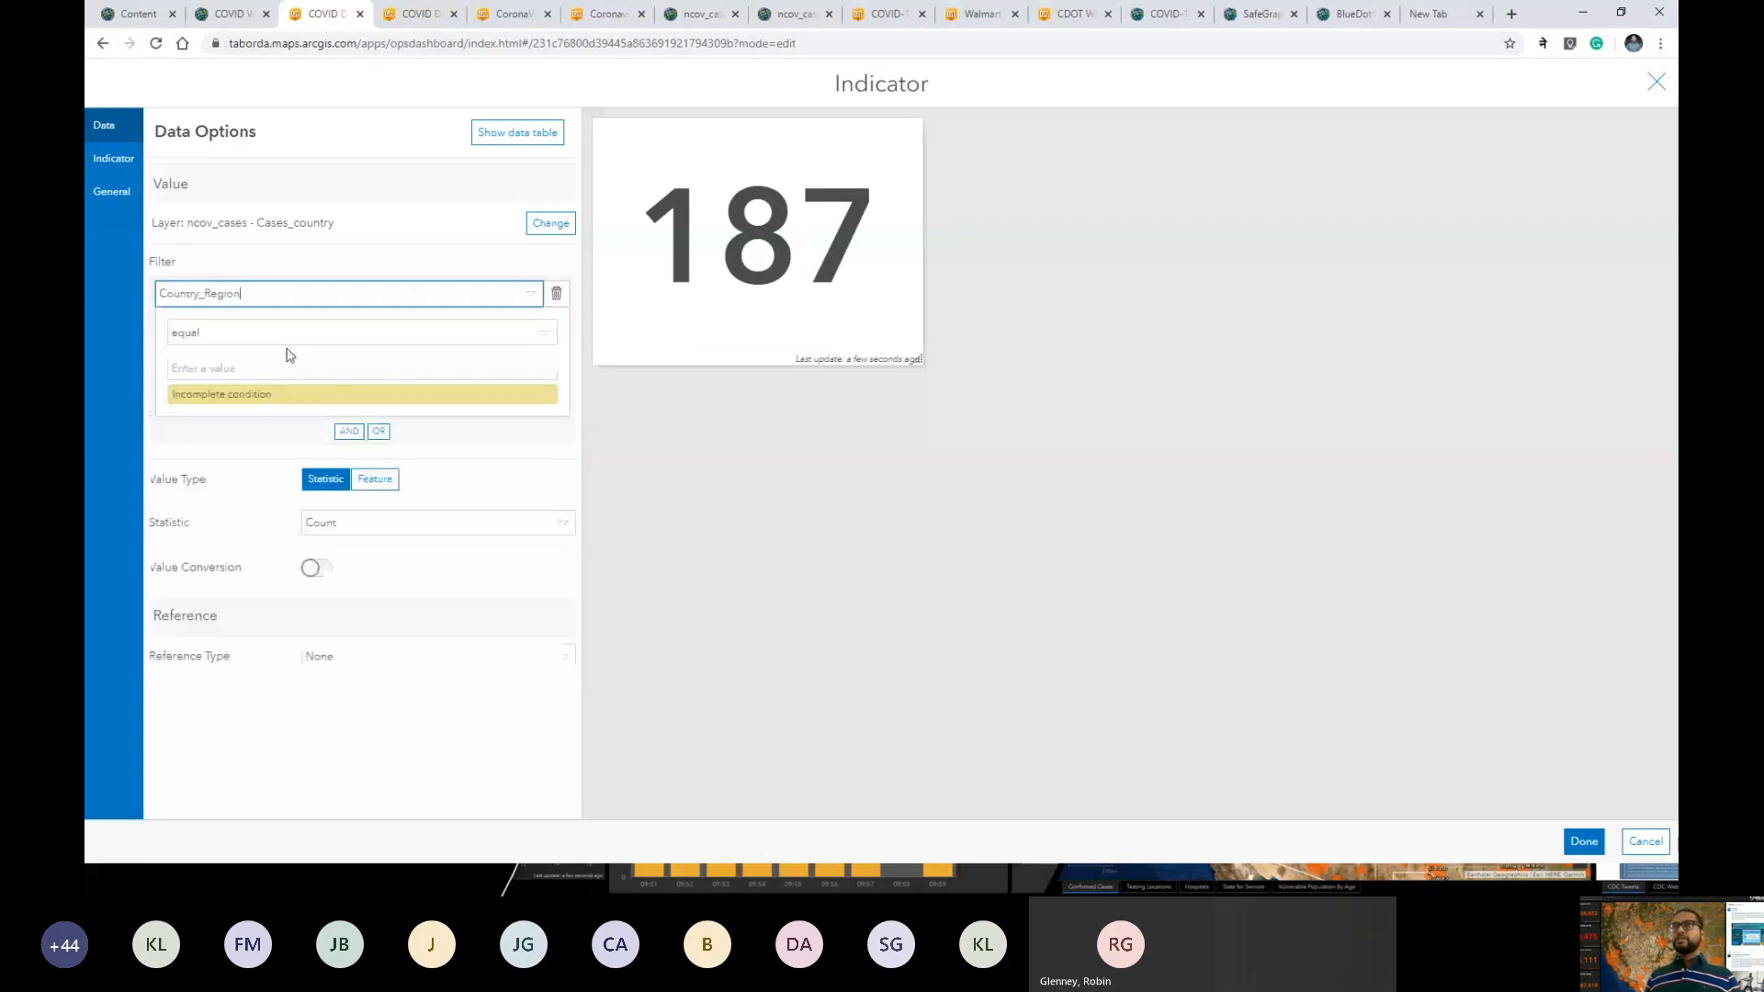
{"action": "left_click", "coordinate": [242, 367]}
{"action": "type", "text": "US"}
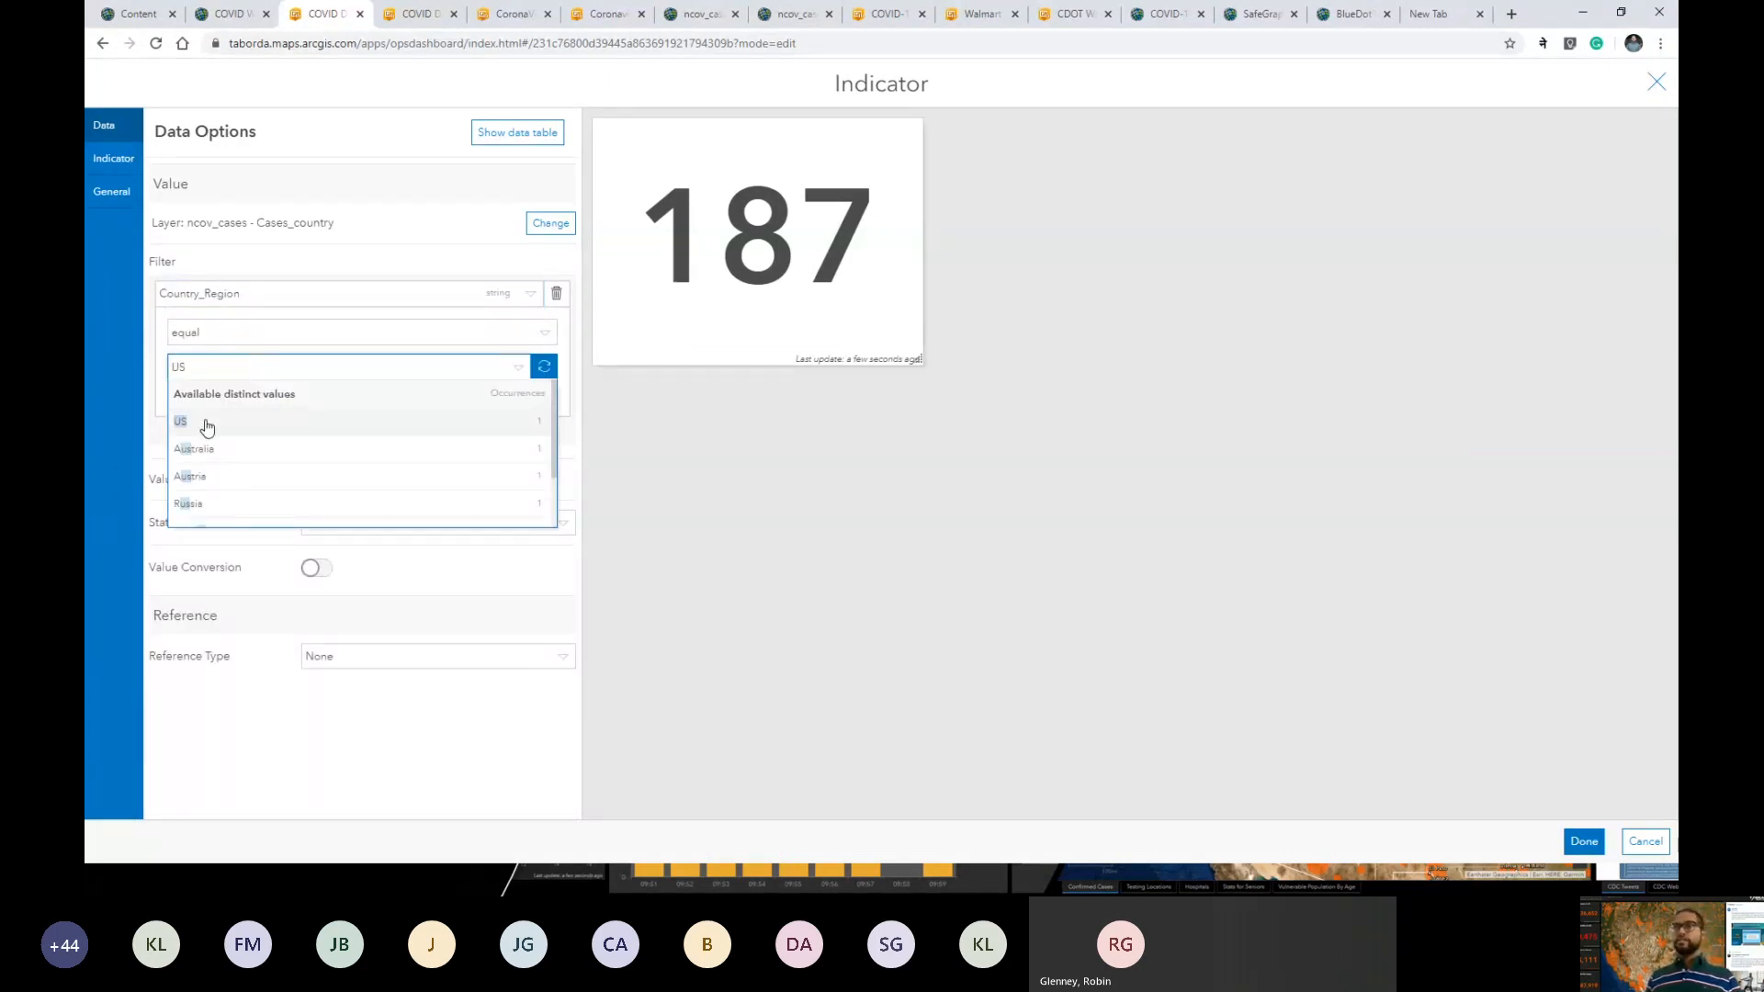
{"action": "left_click", "coordinate": [181, 421]}
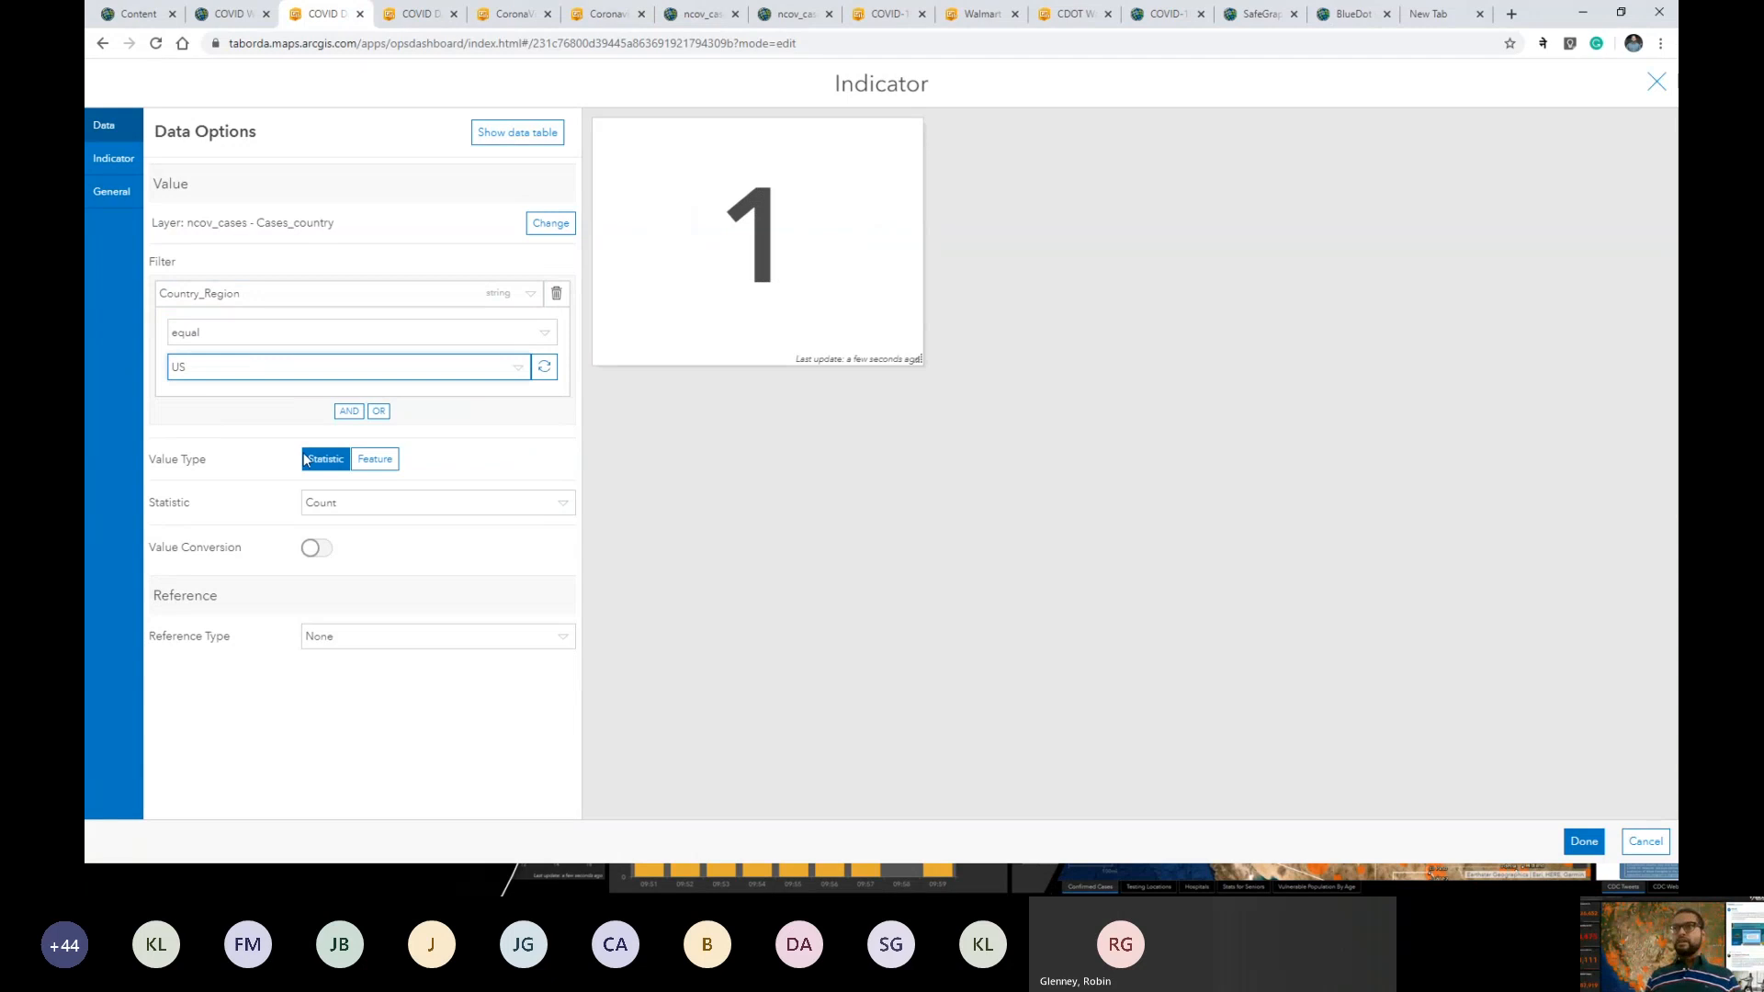
Set the second indicator's value type to Feature with Recovered as the value field.
{"action": "left_click", "coordinate": [356, 459]}
{"action": "left_click", "coordinate": [351, 503]}
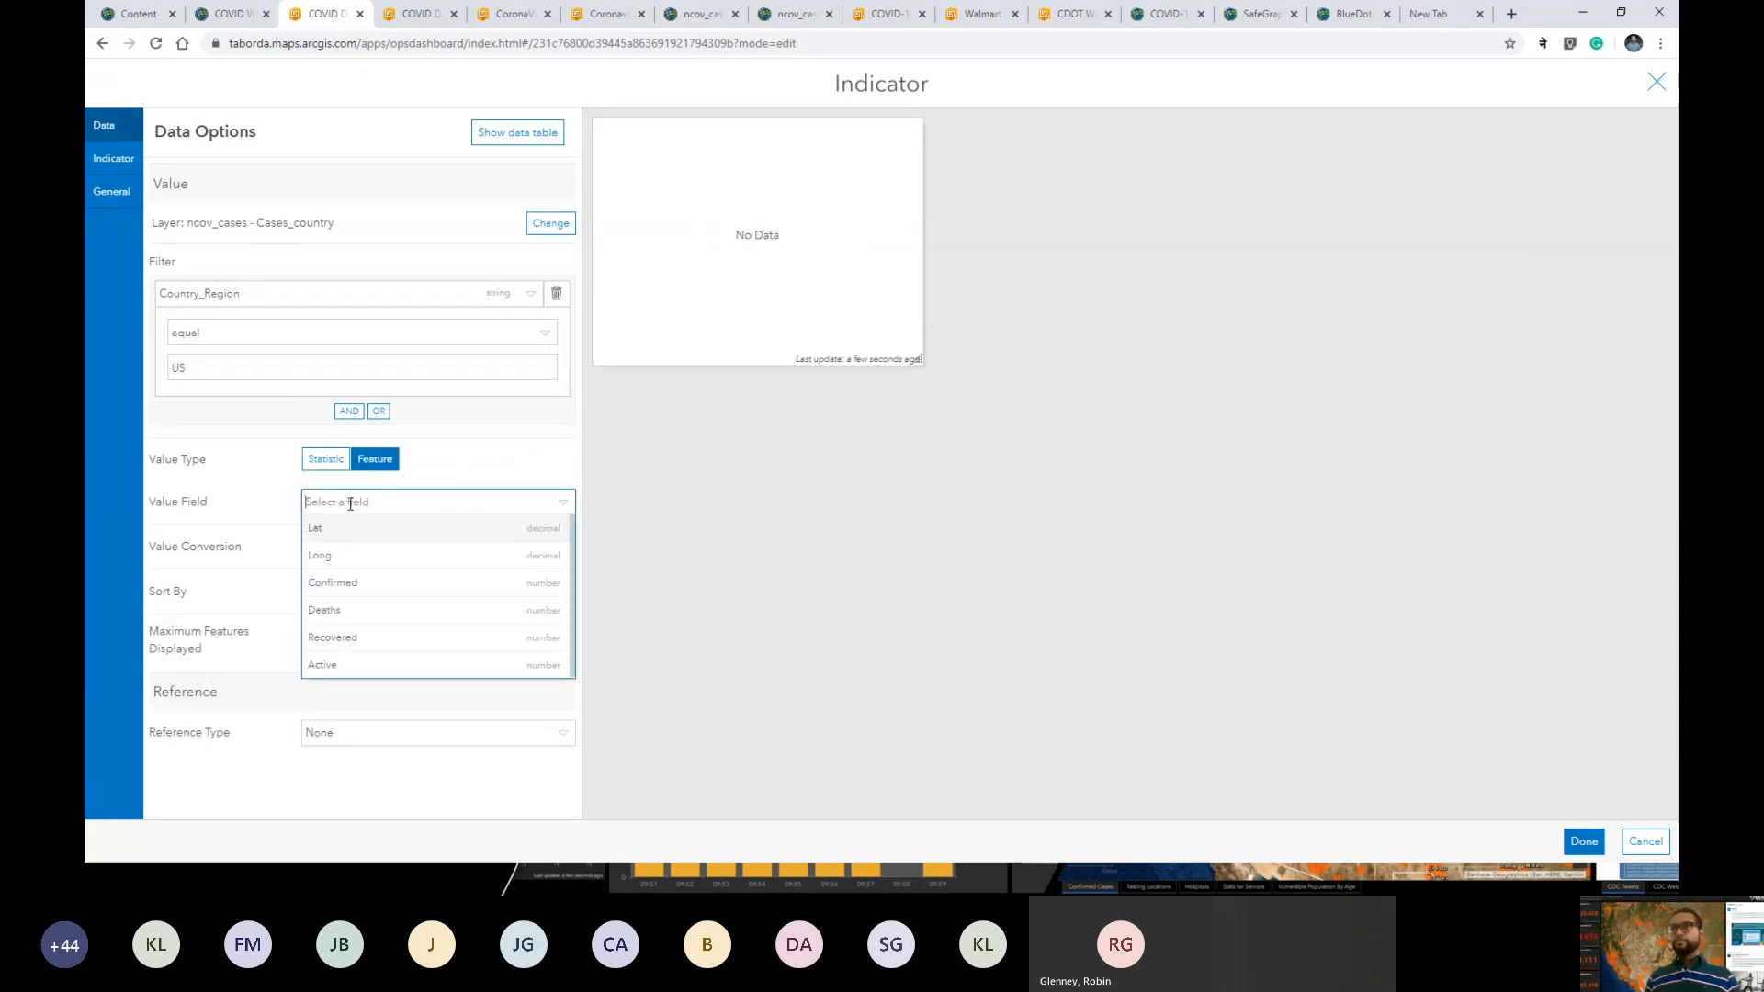
{"action": "left_click", "coordinate": [357, 636]}
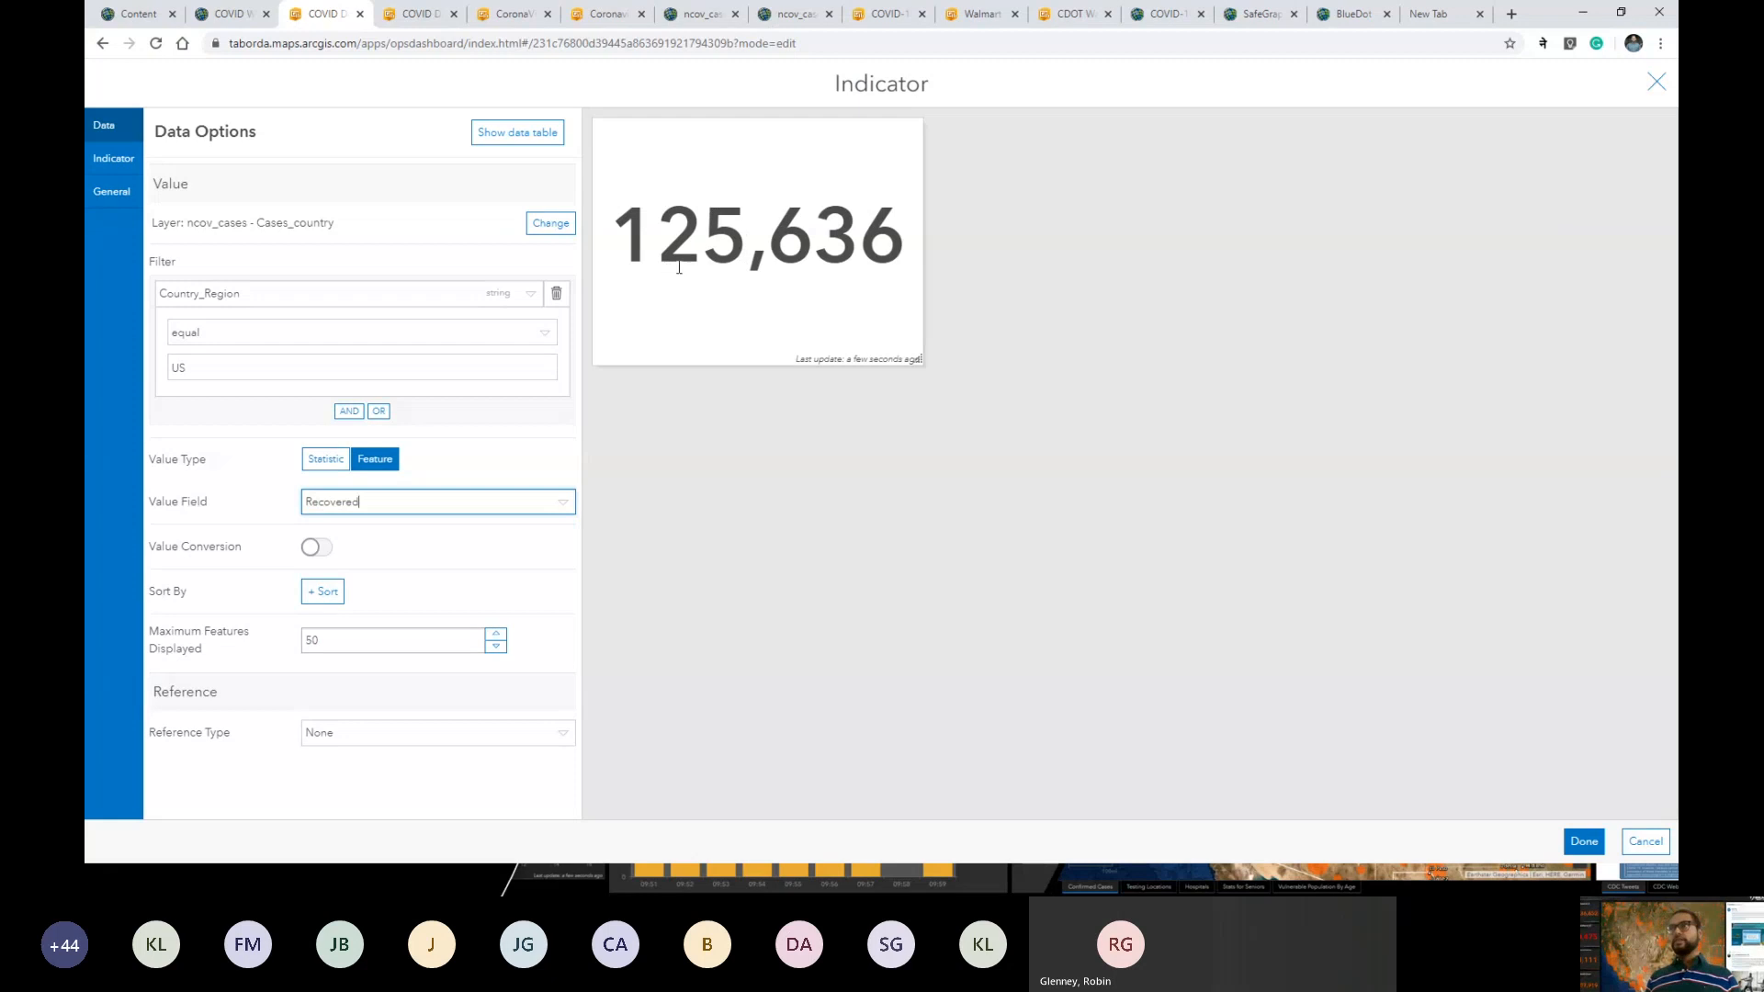
Give the second indicator the bottom text "Recovered Cases" and color that text green (#38a800).
{"action": "left_click", "coordinate": [113, 158]}
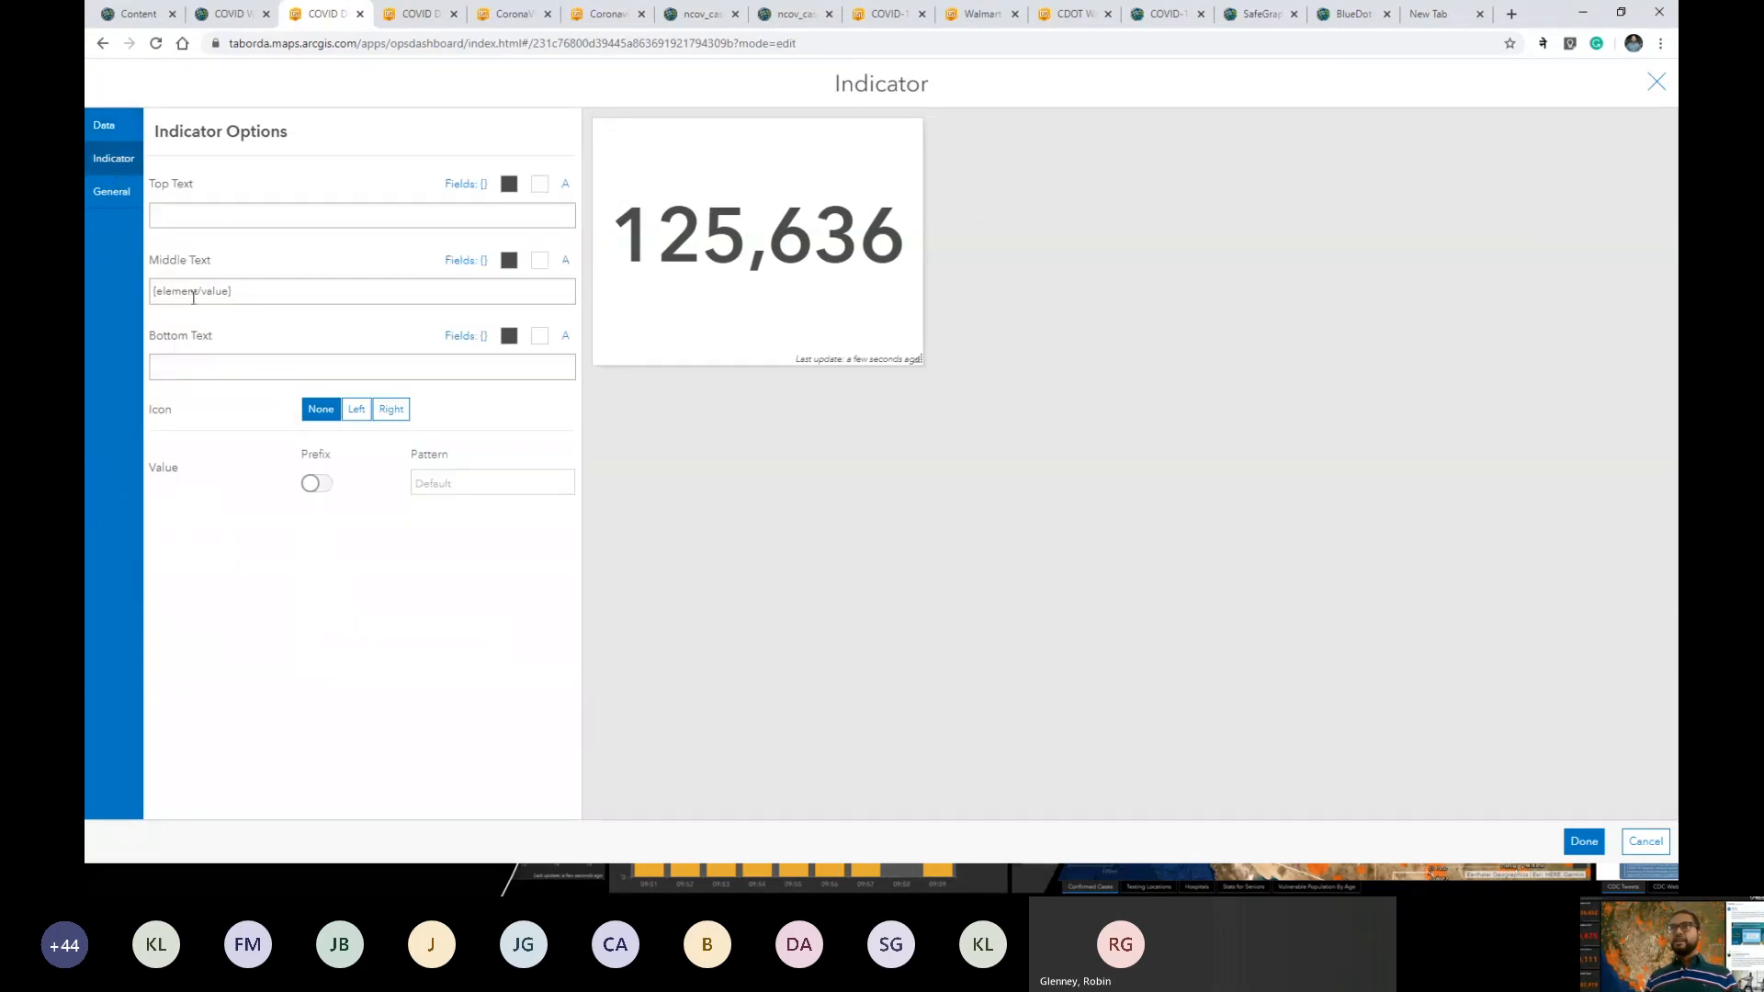
{"action": "left_click", "coordinate": [262, 367]}
{"action": "type", "text": "Reco"}
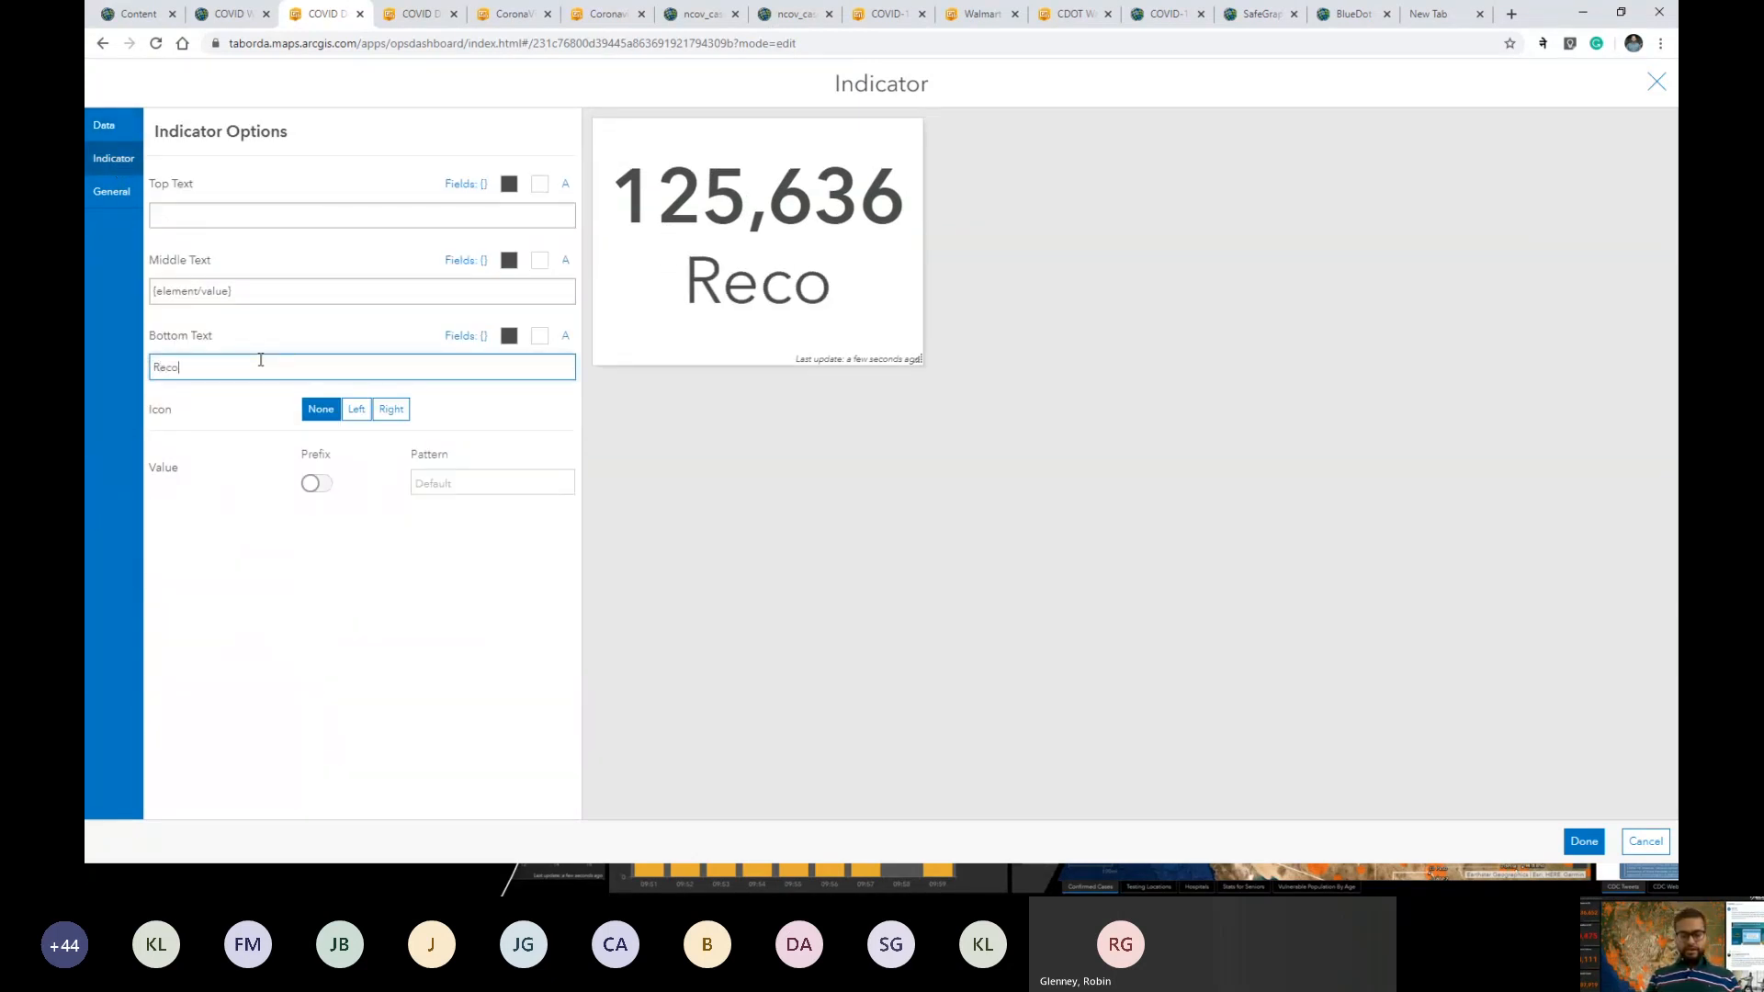
{"action": "type", "text": "vered "}
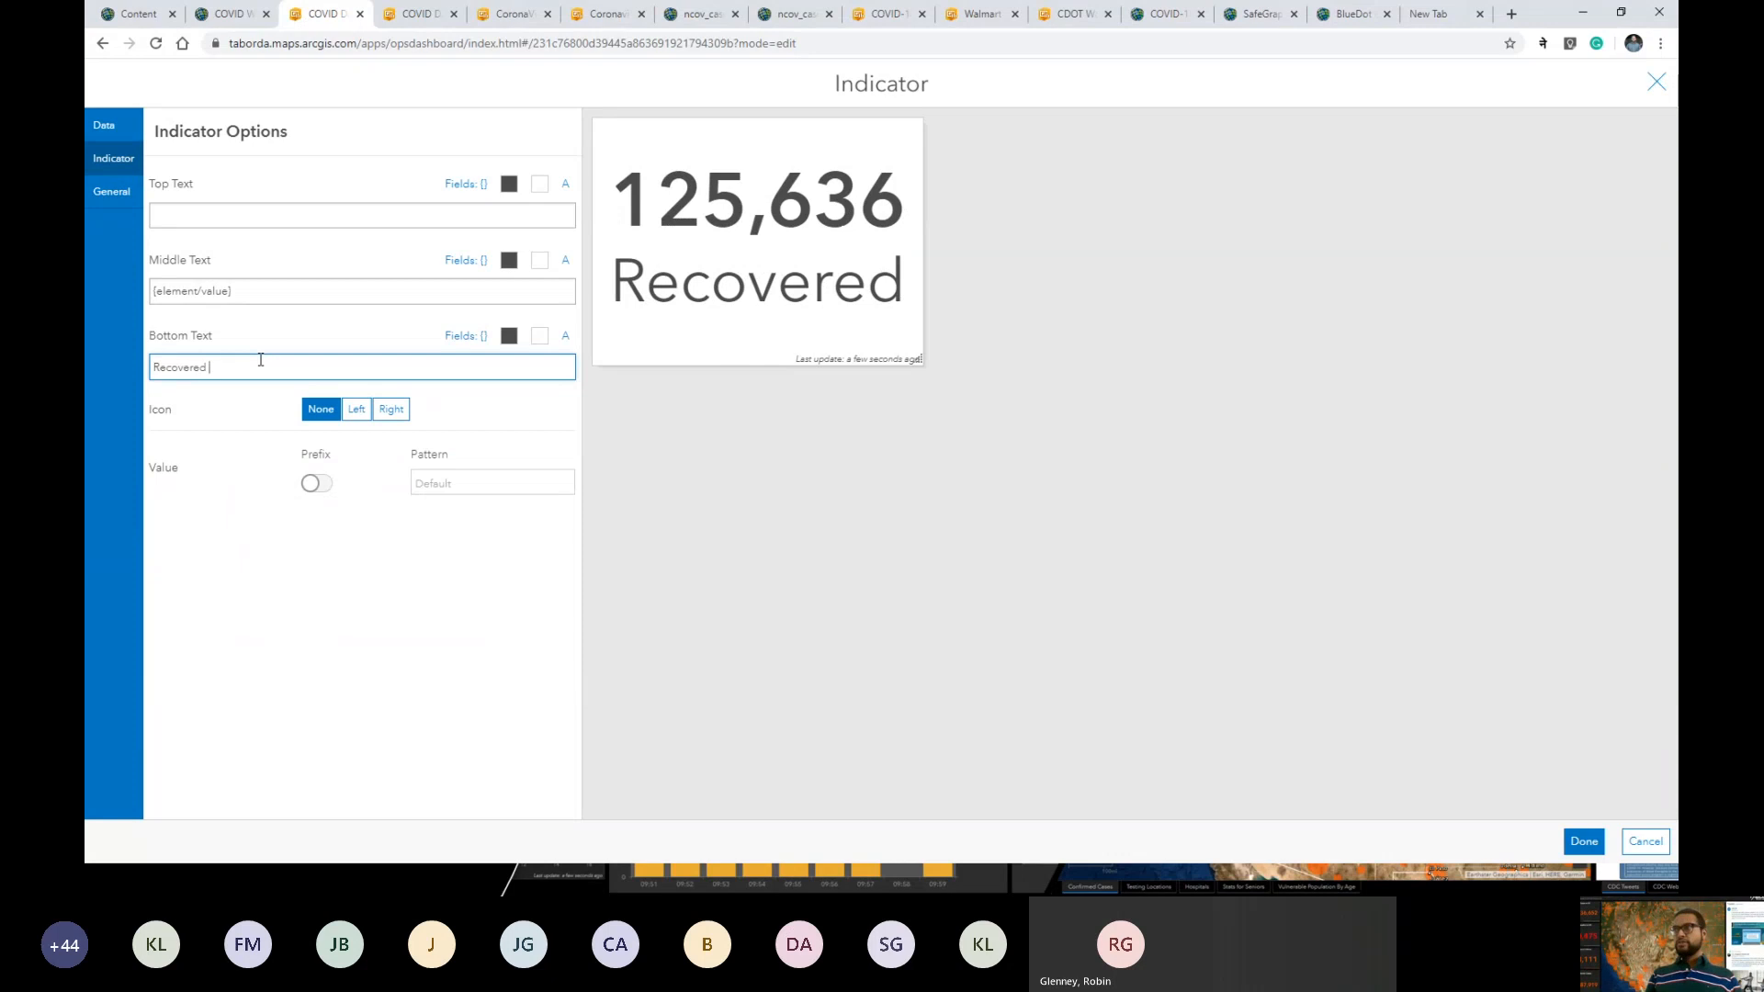
{"action": "type", "text": "Cases"}
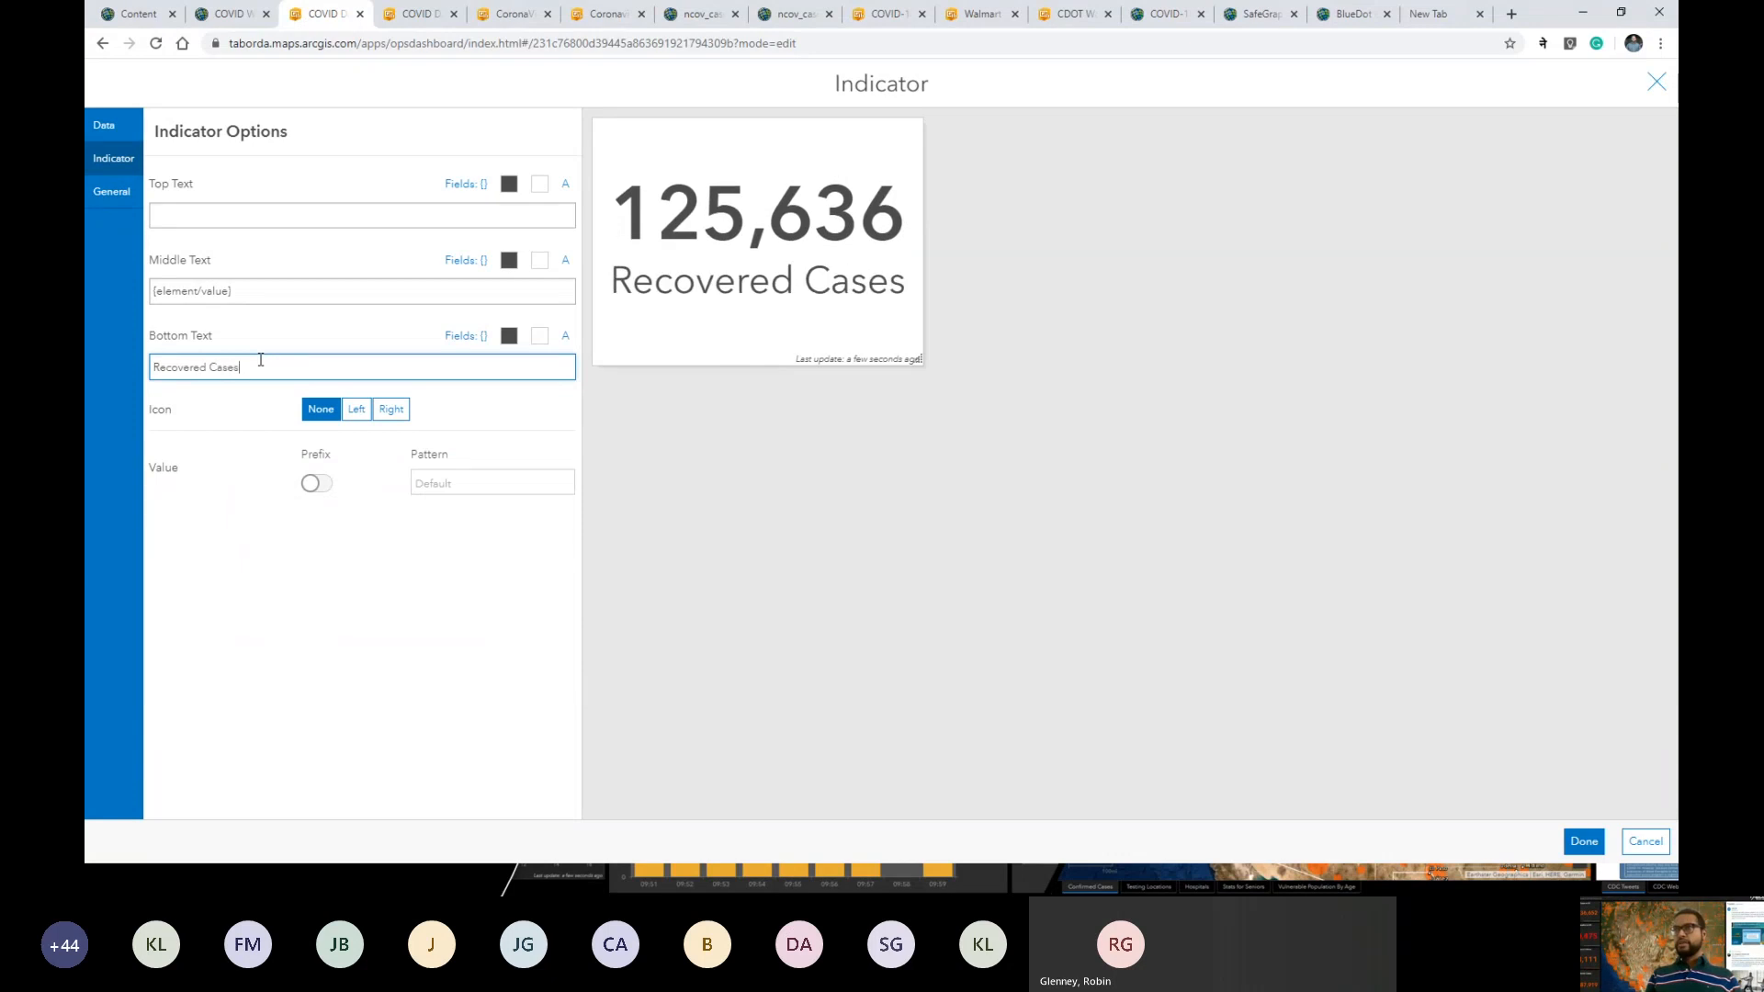
{"action": "left_click", "coordinate": [509, 336]}
{"action": "left_click", "coordinate": [459, 410]}
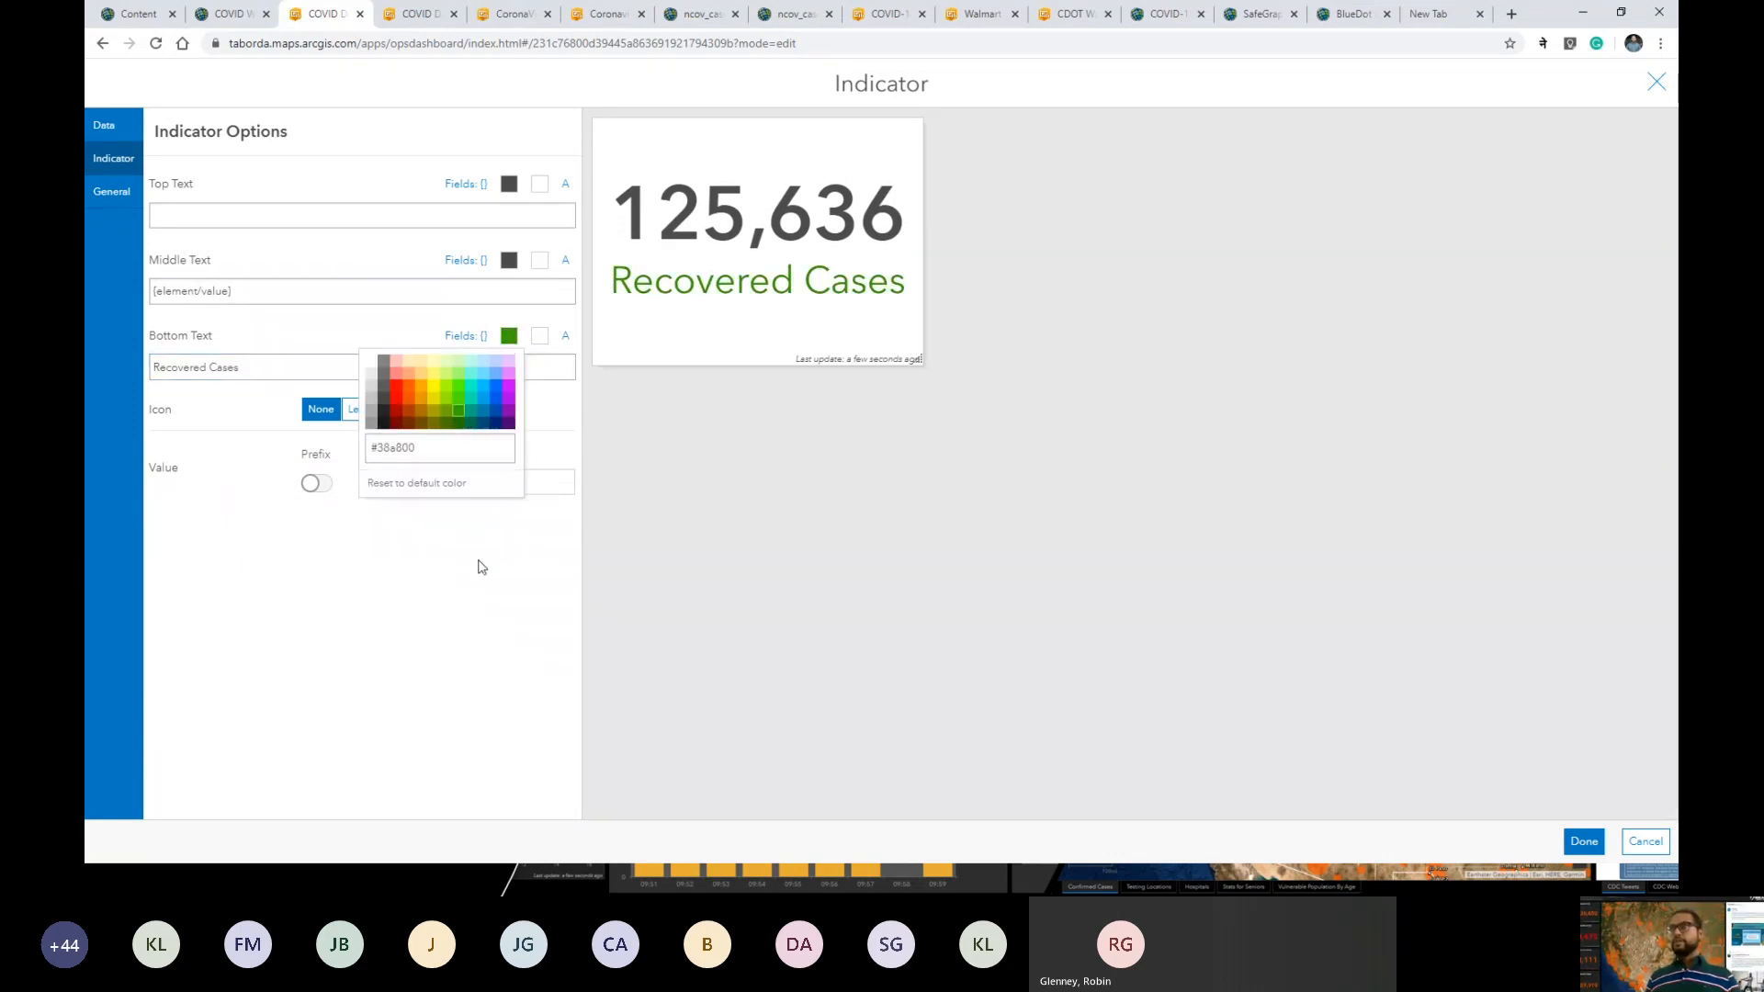
Set the second indicator's general text color to green (#38a800) and place the finished indicator on the dashboard.
{"action": "left_click", "coordinate": [111, 192]}
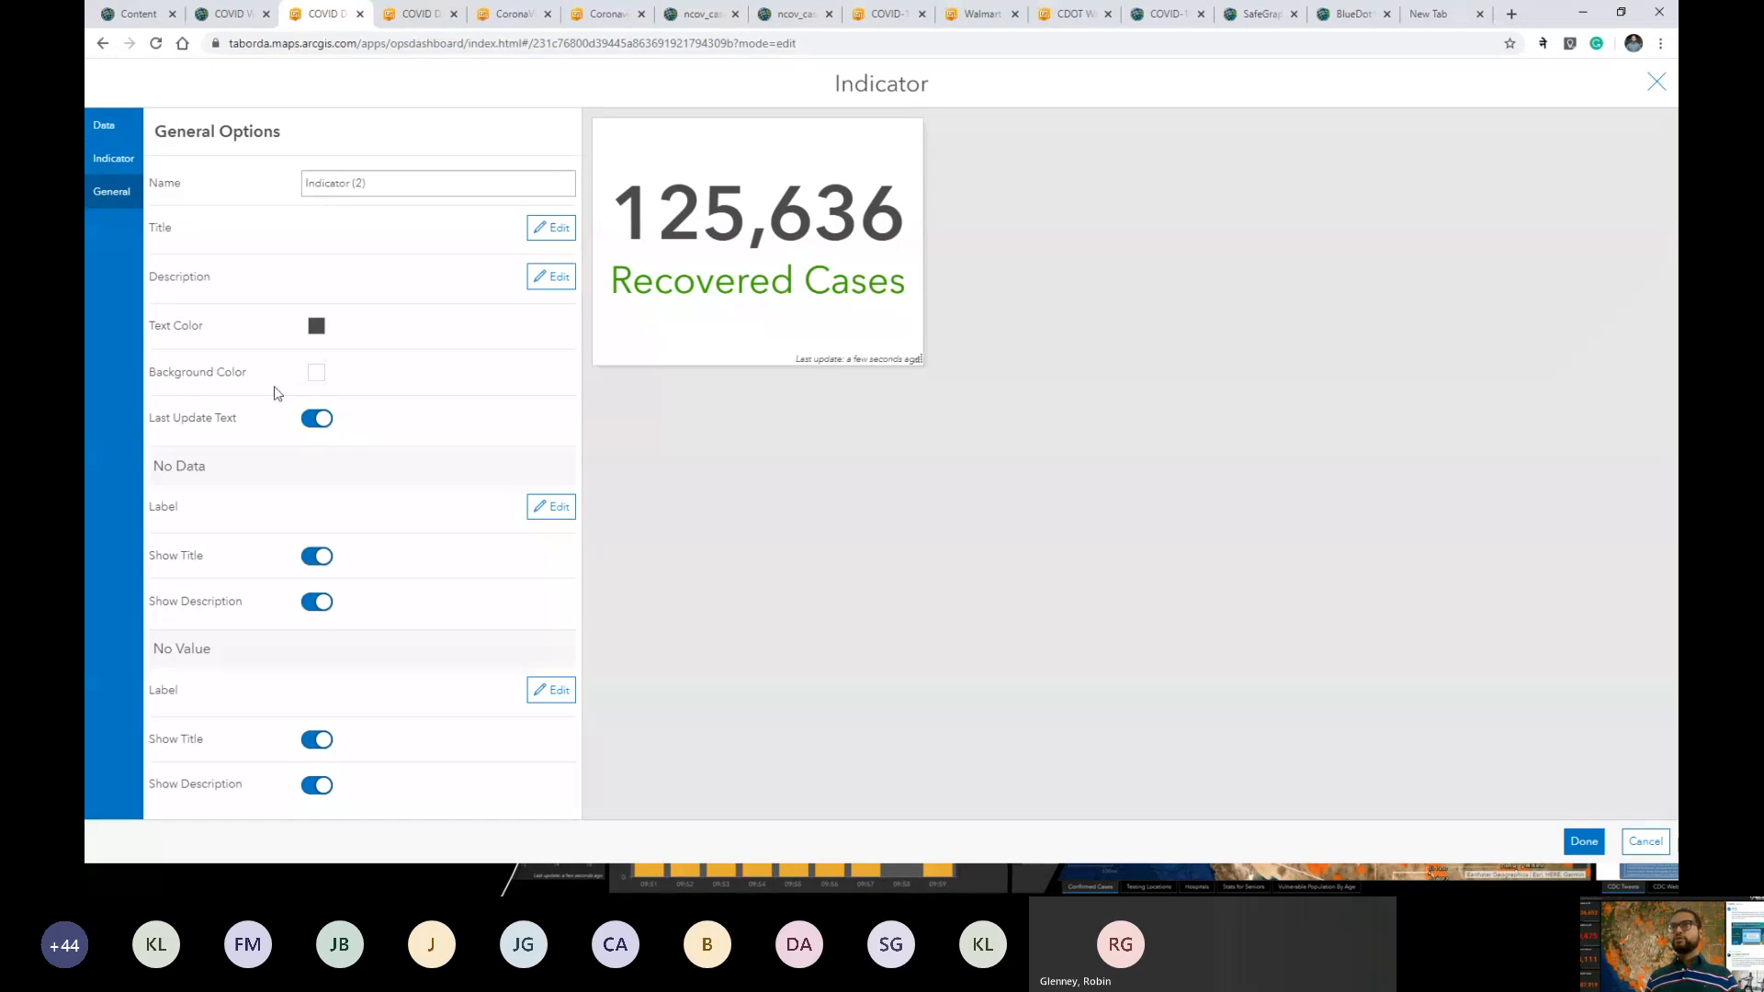
{"action": "left_click", "coordinate": [316, 328]}
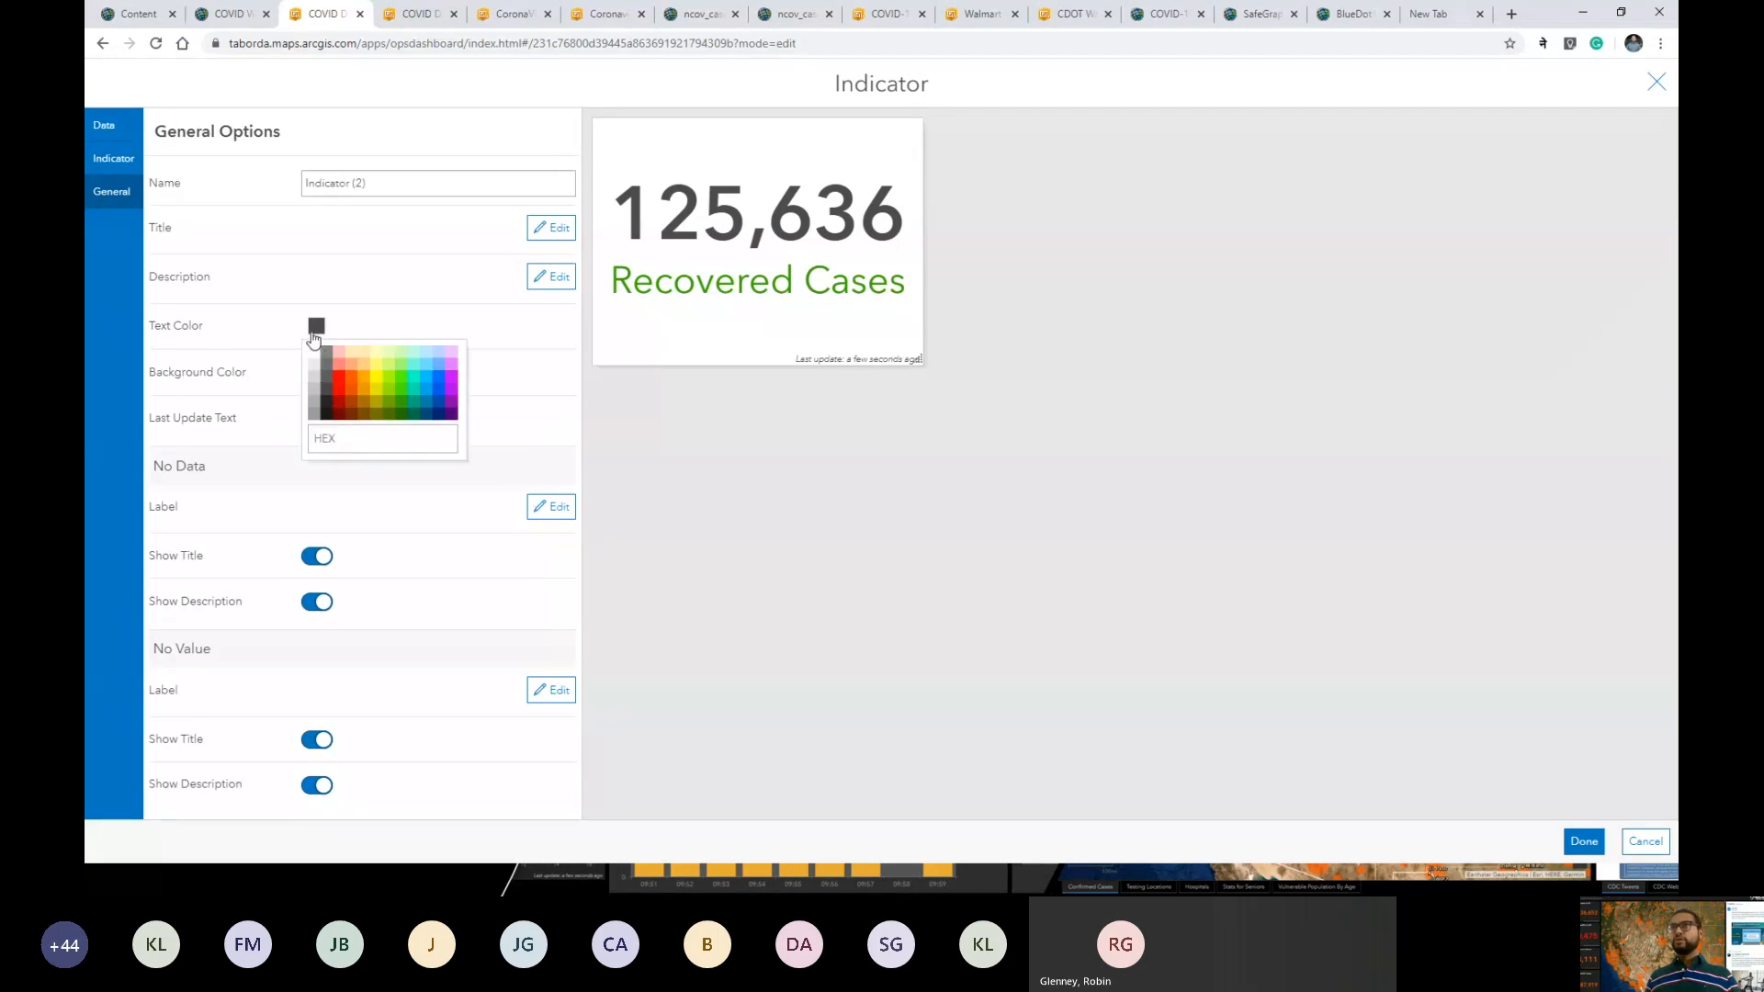
{"action": "left_click", "coordinate": [401, 401]}
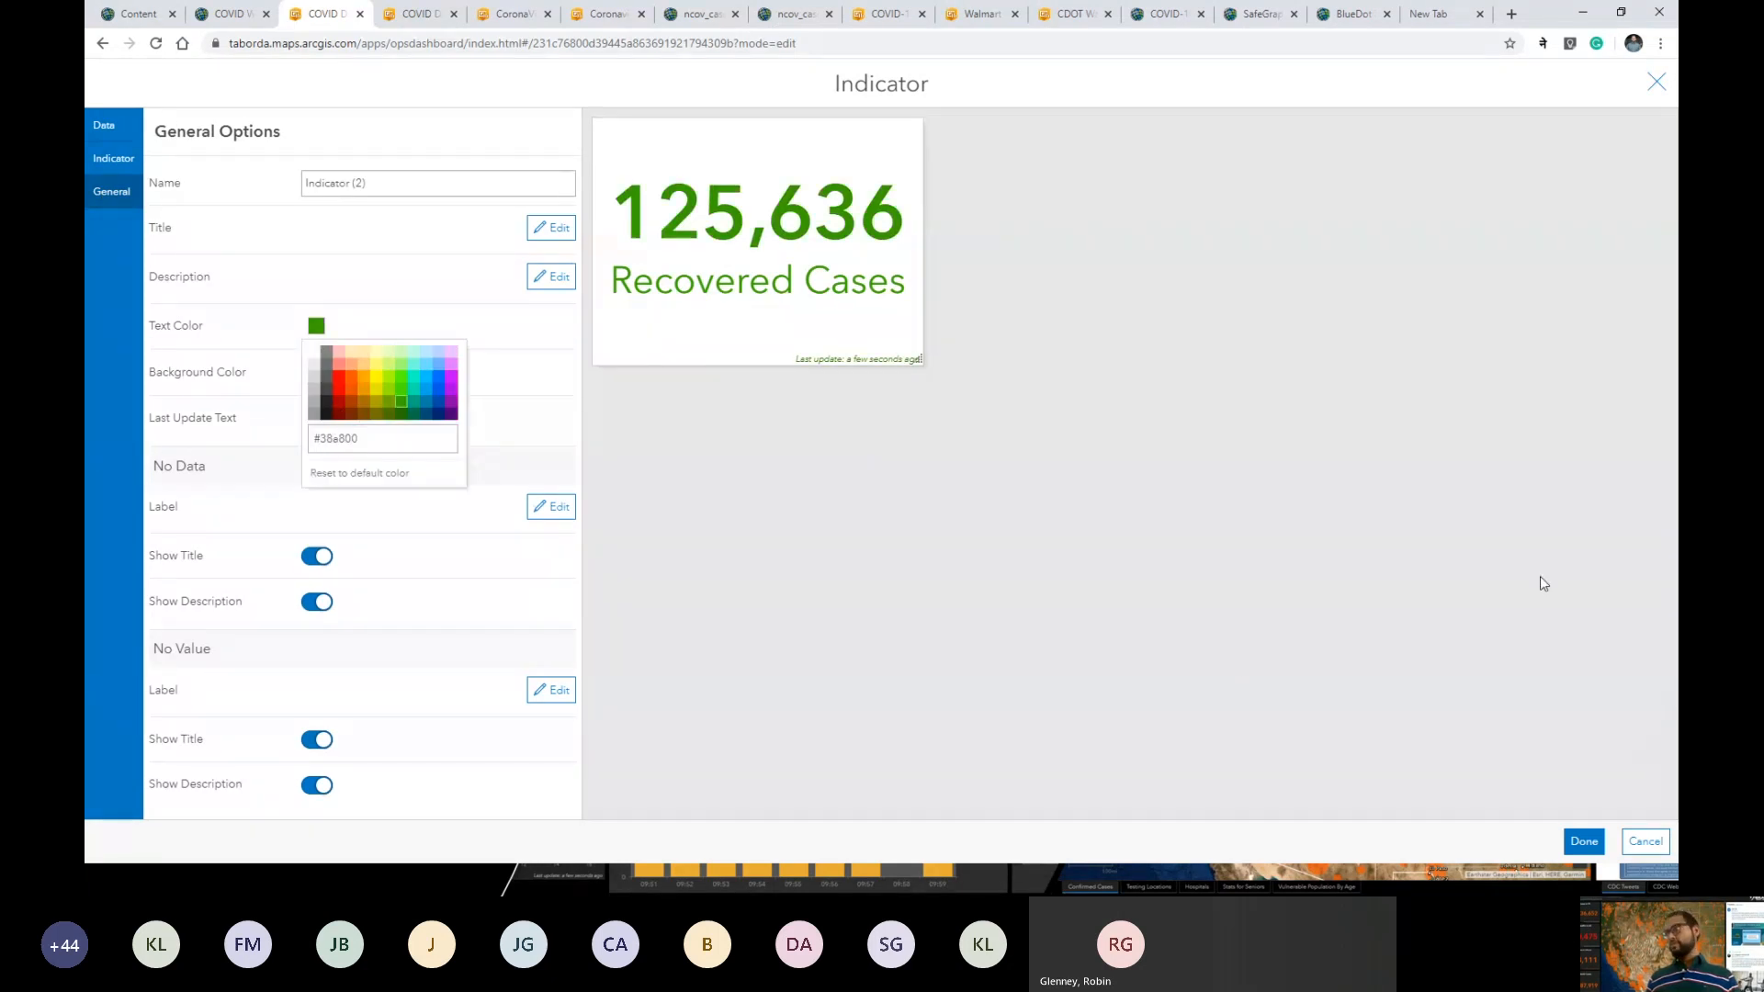
{"action": "left_click", "coordinate": [1584, 841]}
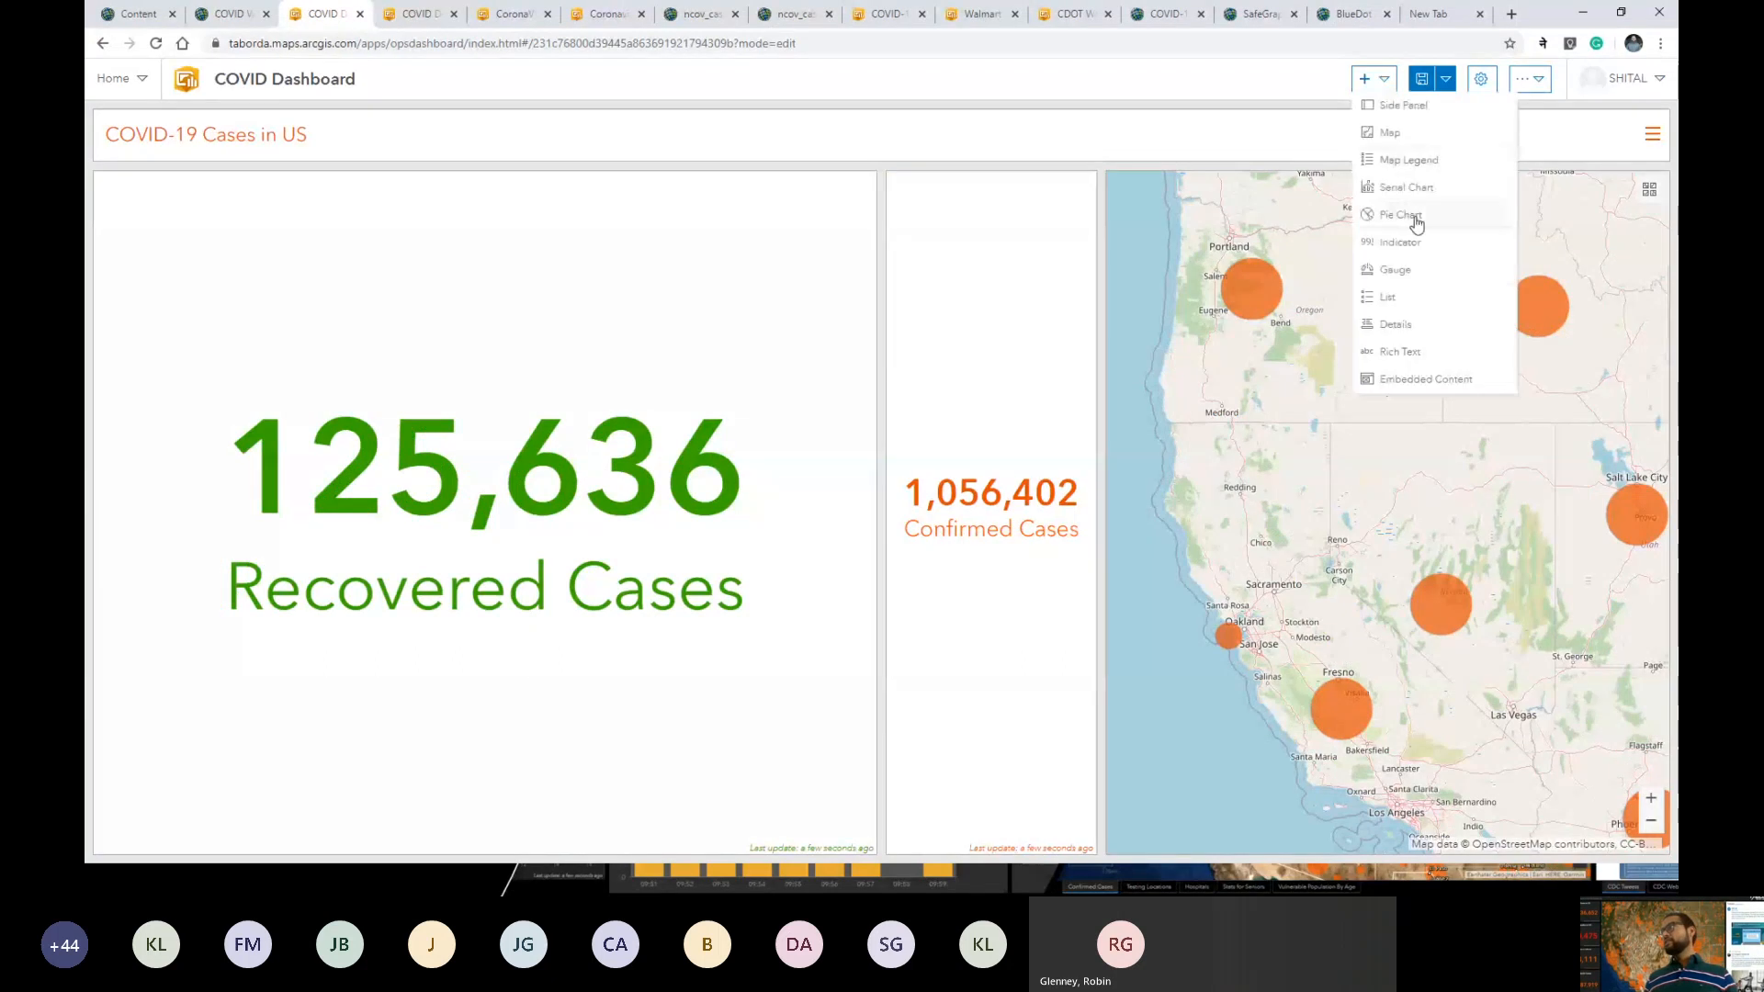
Add a third indicator based on the ncov_cases - Cases_country layer, filtered to Country_Region equal to US.
{"action": "left_click", "coordinate": [1400, 242]}
{"action": "left_click", "coordinate": [608, 329]}
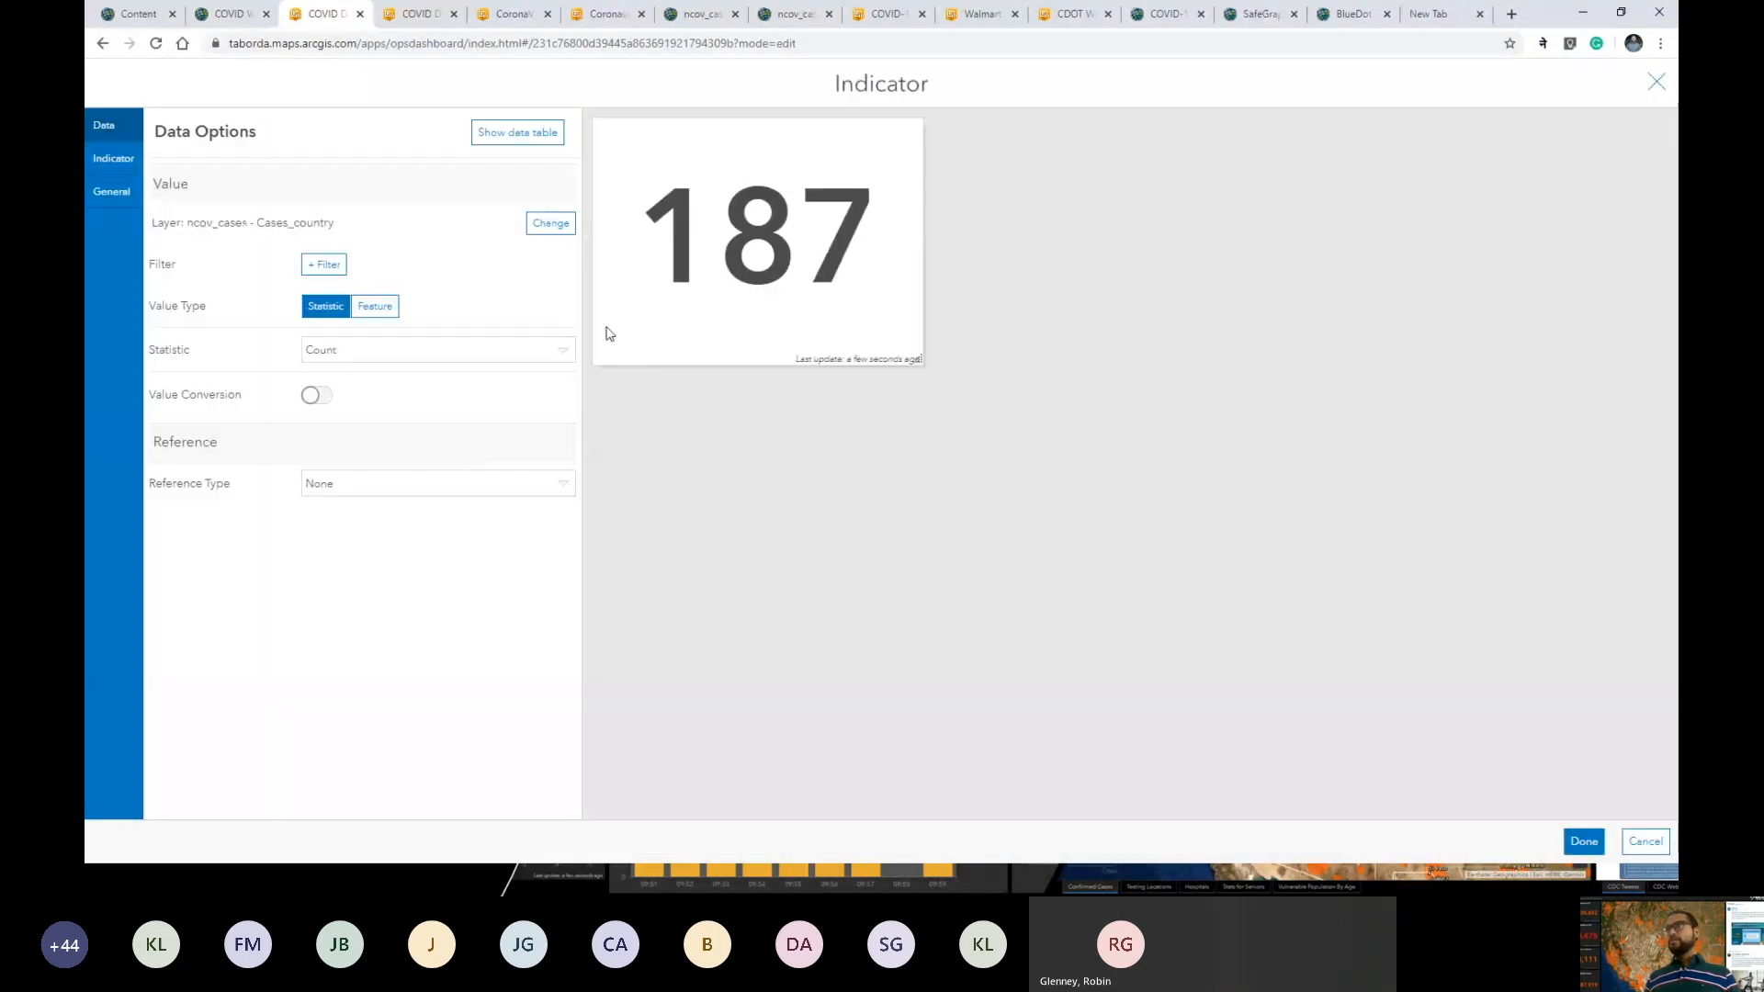
{"action": "left_click", "coordinate": [326, 263]}
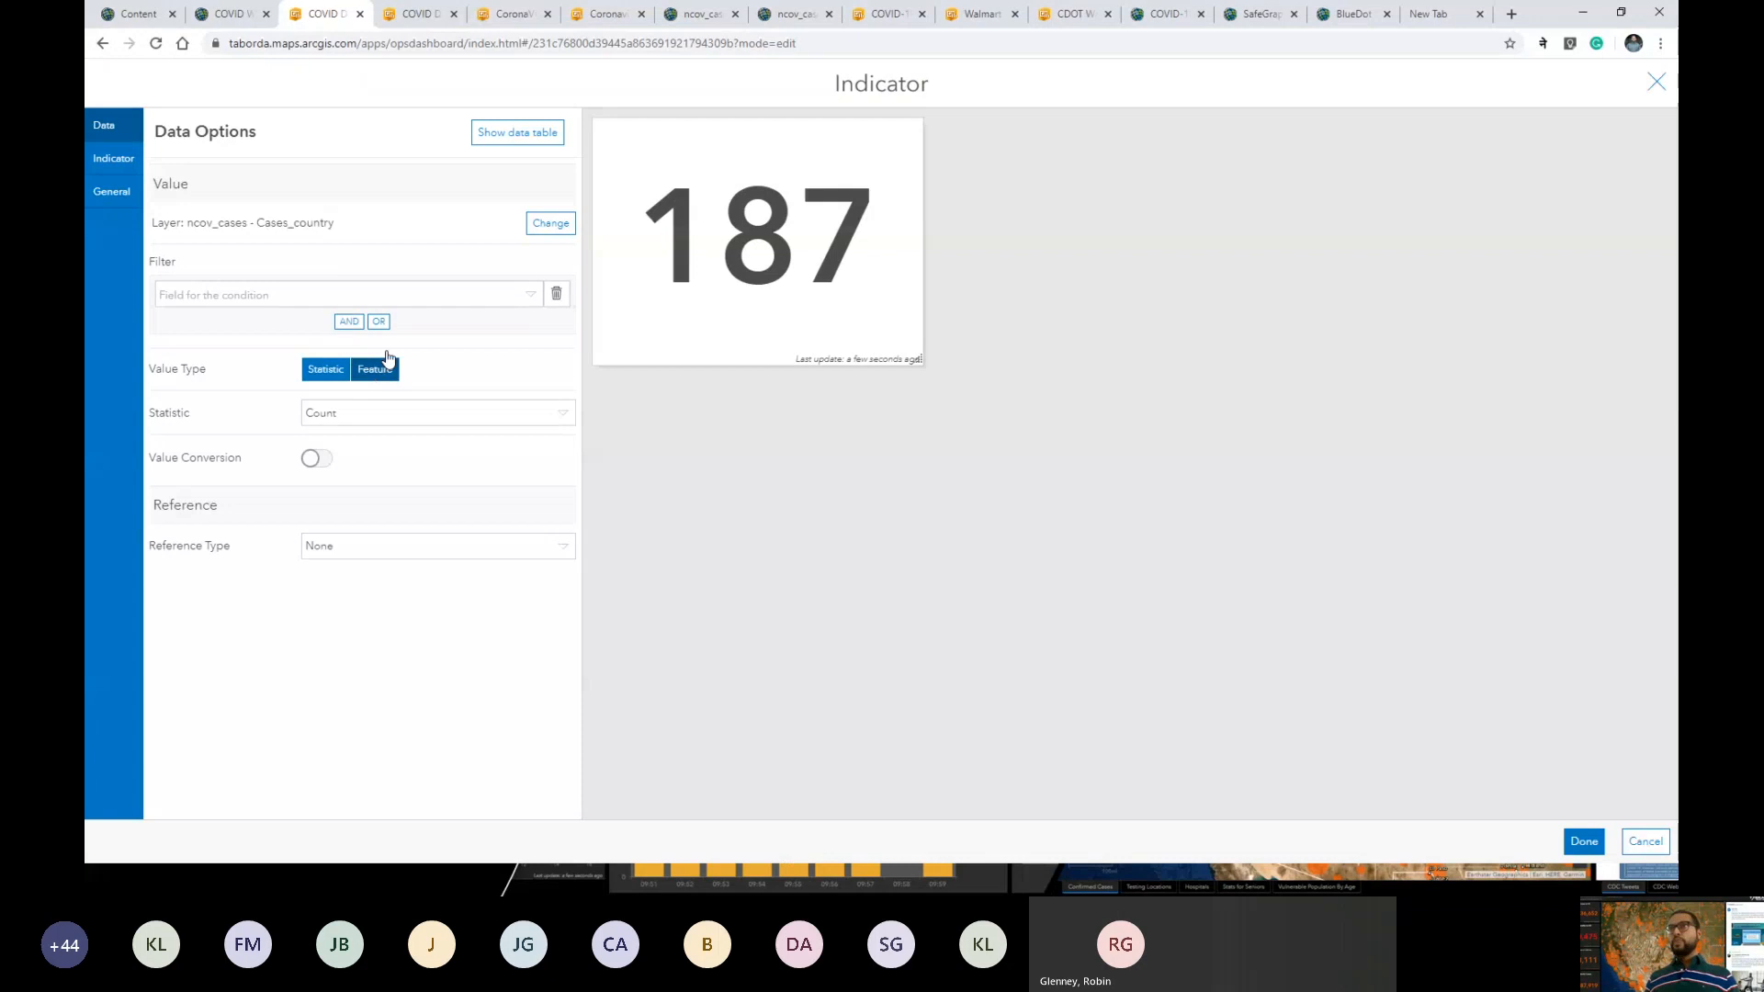
{"action": "left_click", "coordinate": [399, 294]}
{"action": "left_click", "coordinate": [336, 350]}
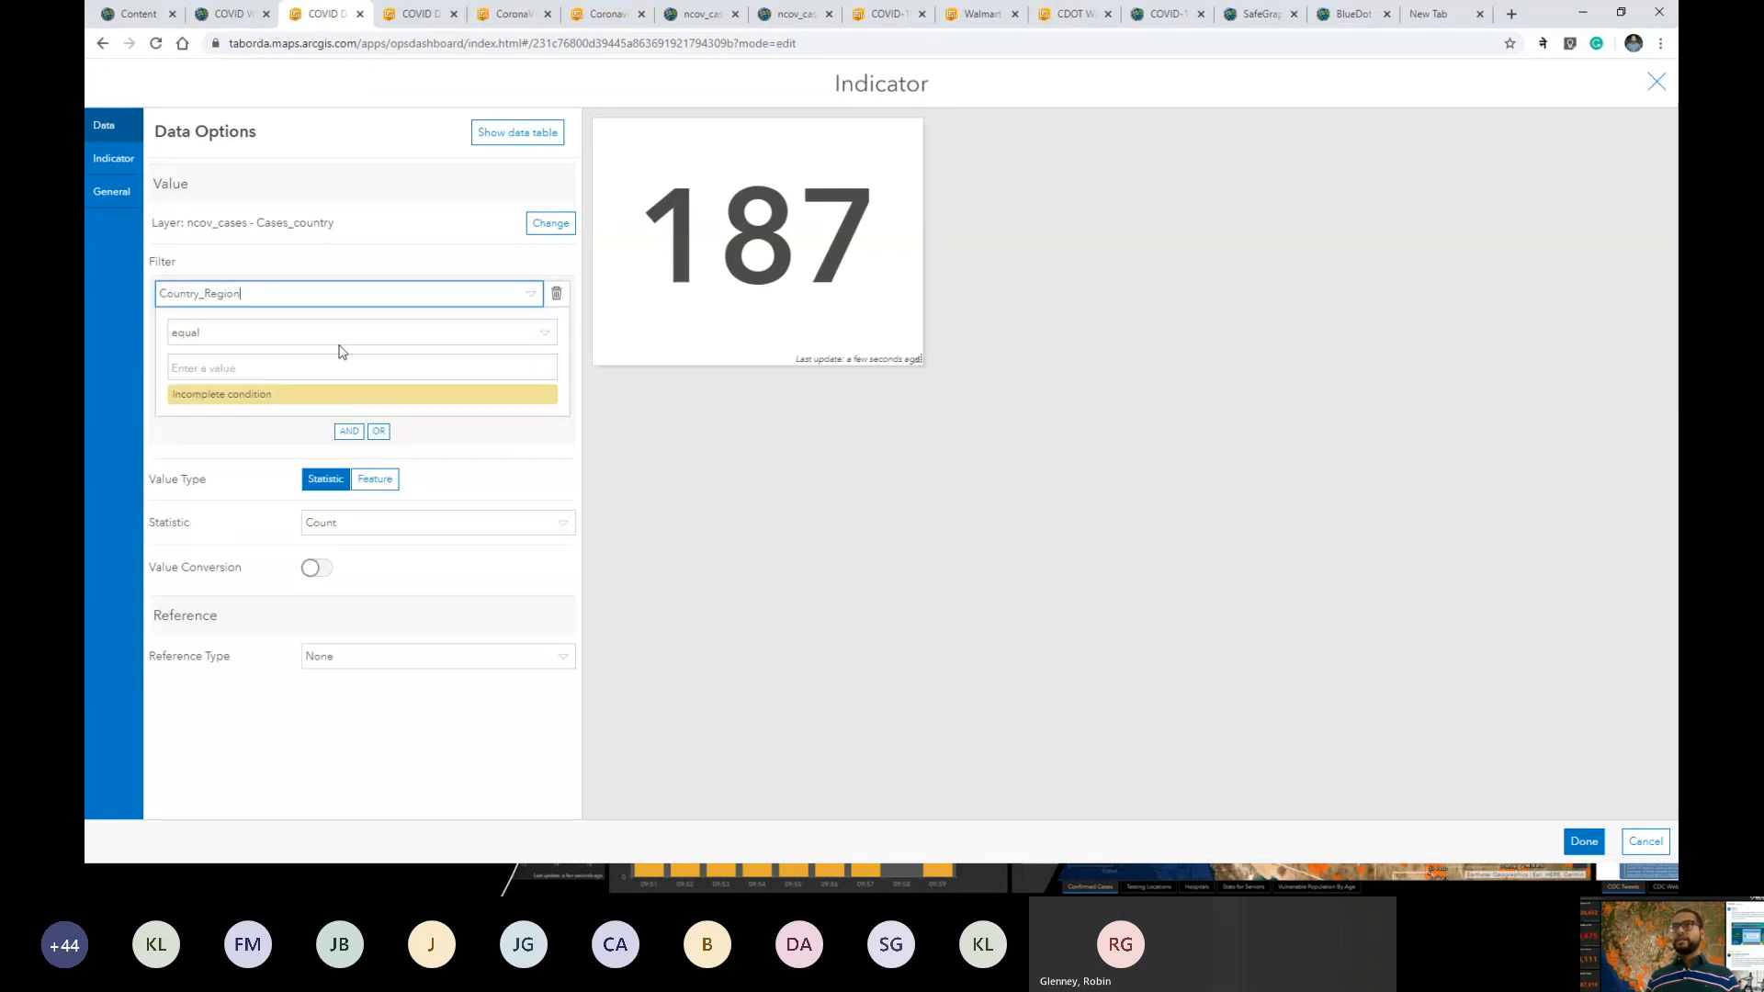
{"action": "left_click", "coordinate": [340, 367]}
{"action": "type", "text": "US"}
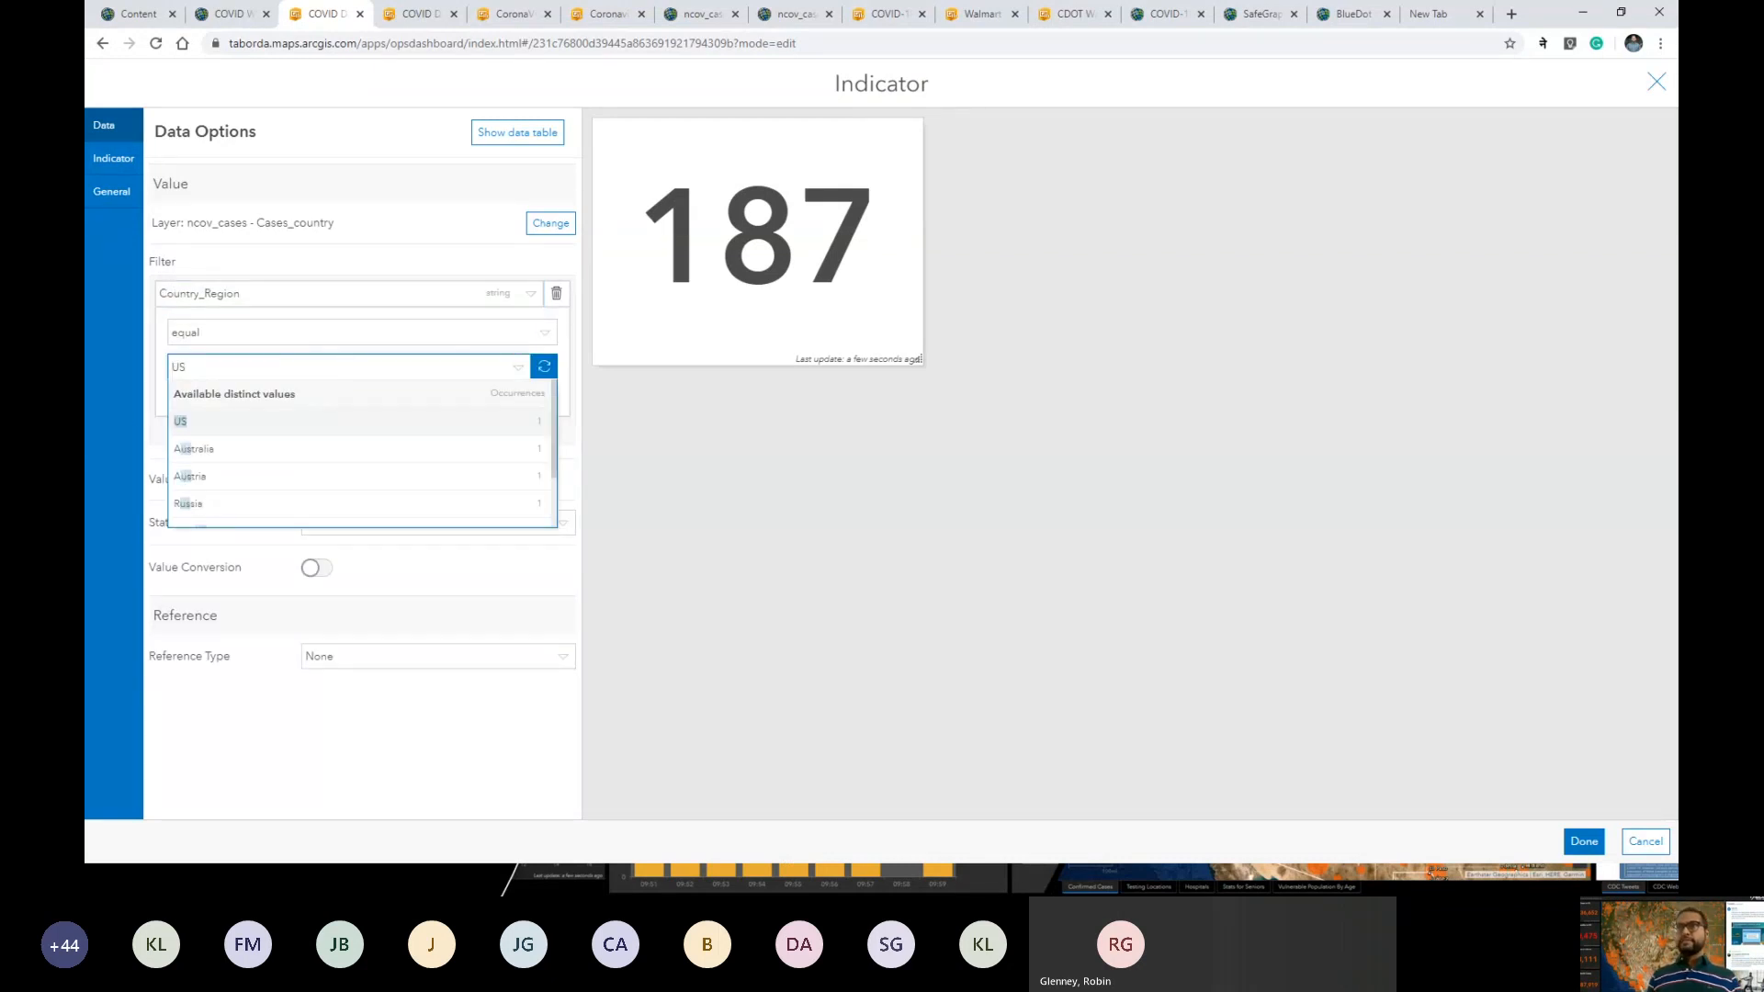
{"action": "left_click", "coordinate": [218, 425]}
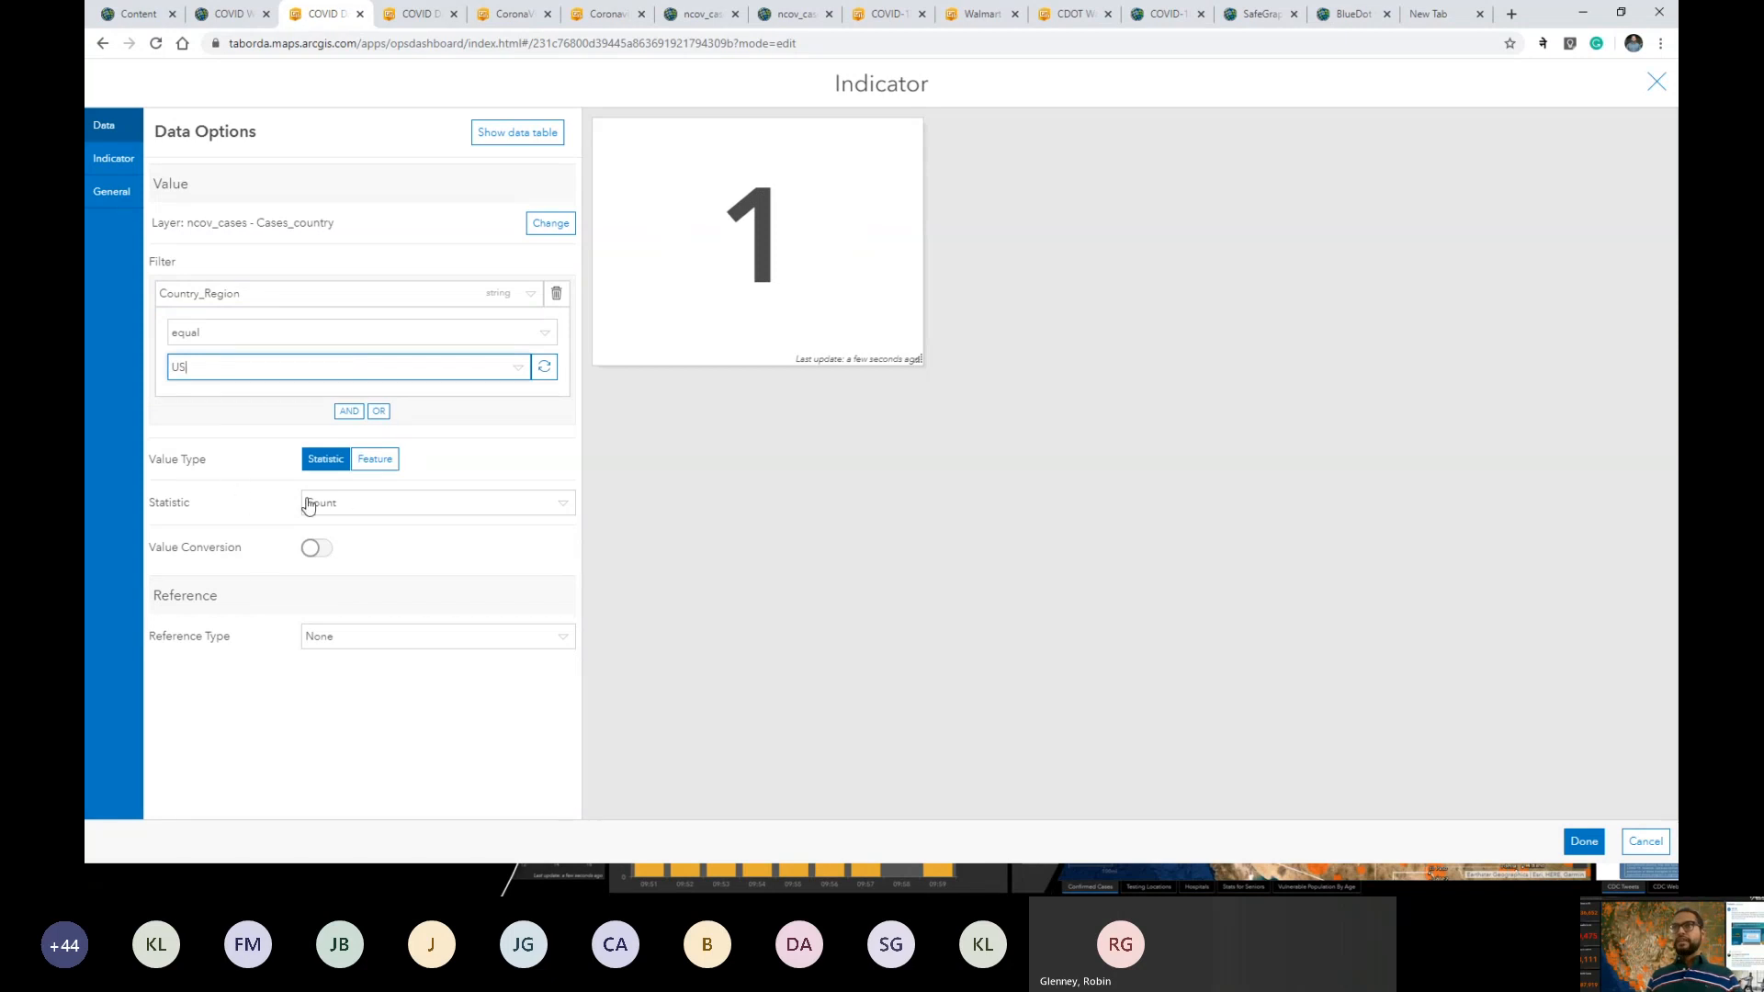
Set the third indicator's value type to Feature with Deaths as the value field.
{"action": "left_click", "coordinate": [385, 464]}
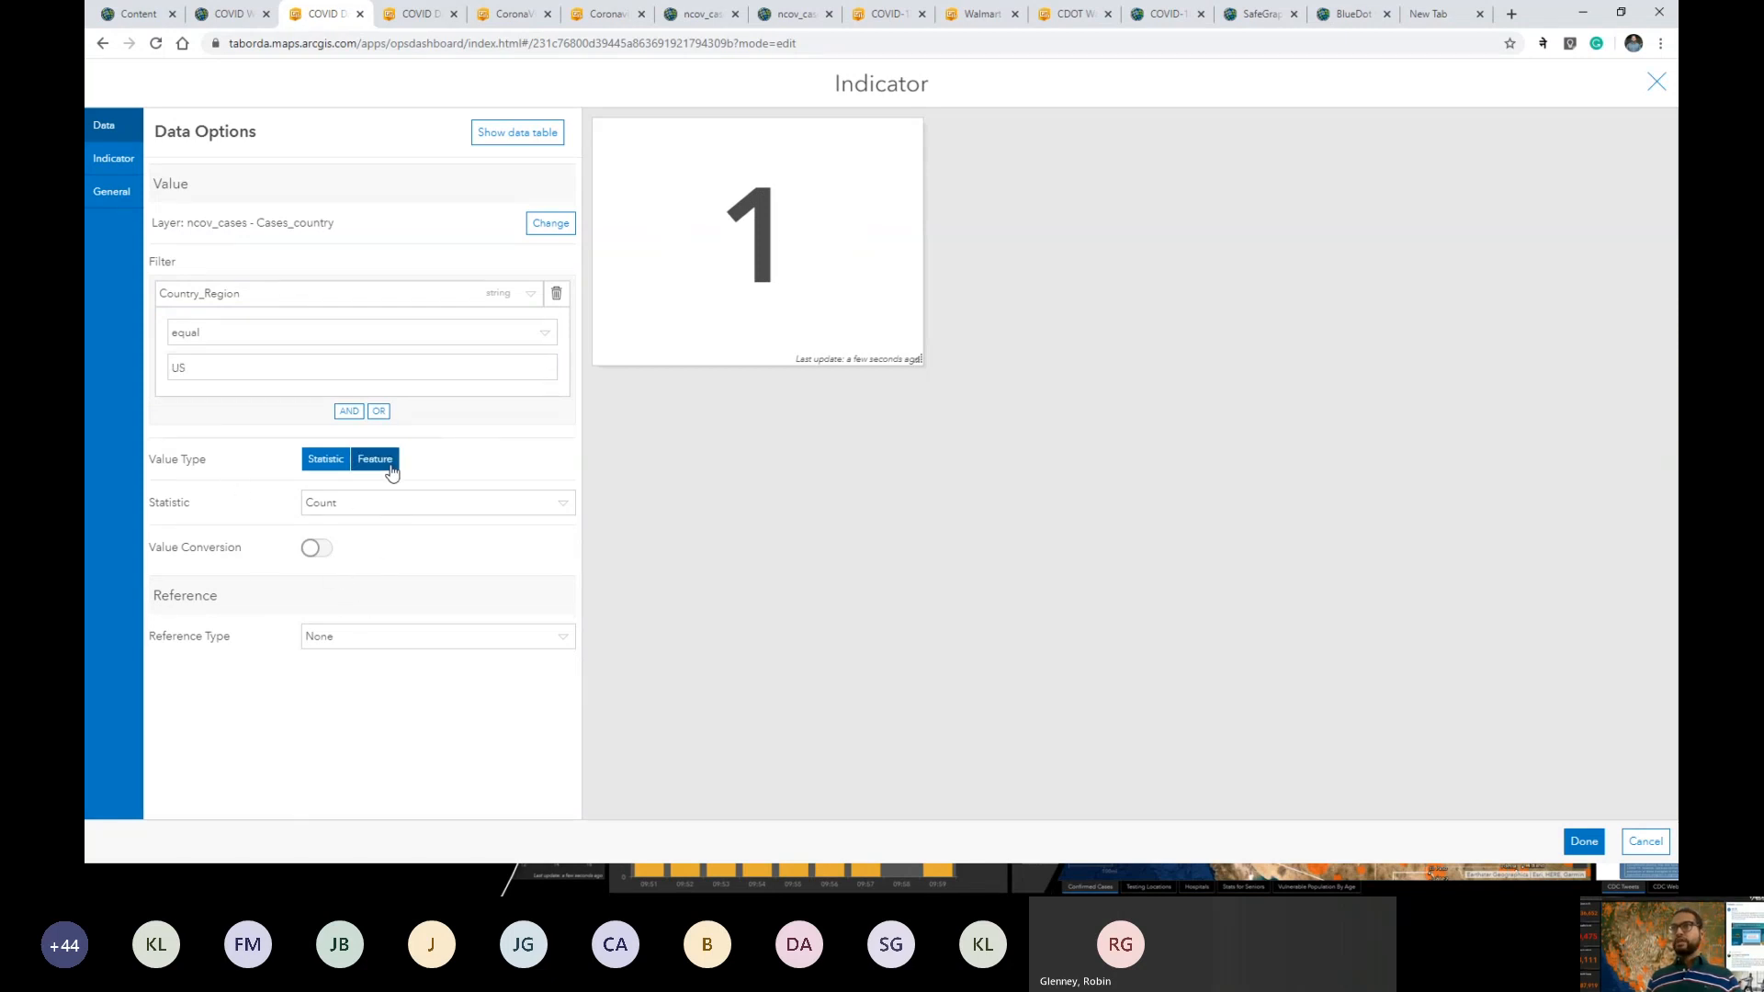
{"action": "left_click", "coordinate": [367, 501]}
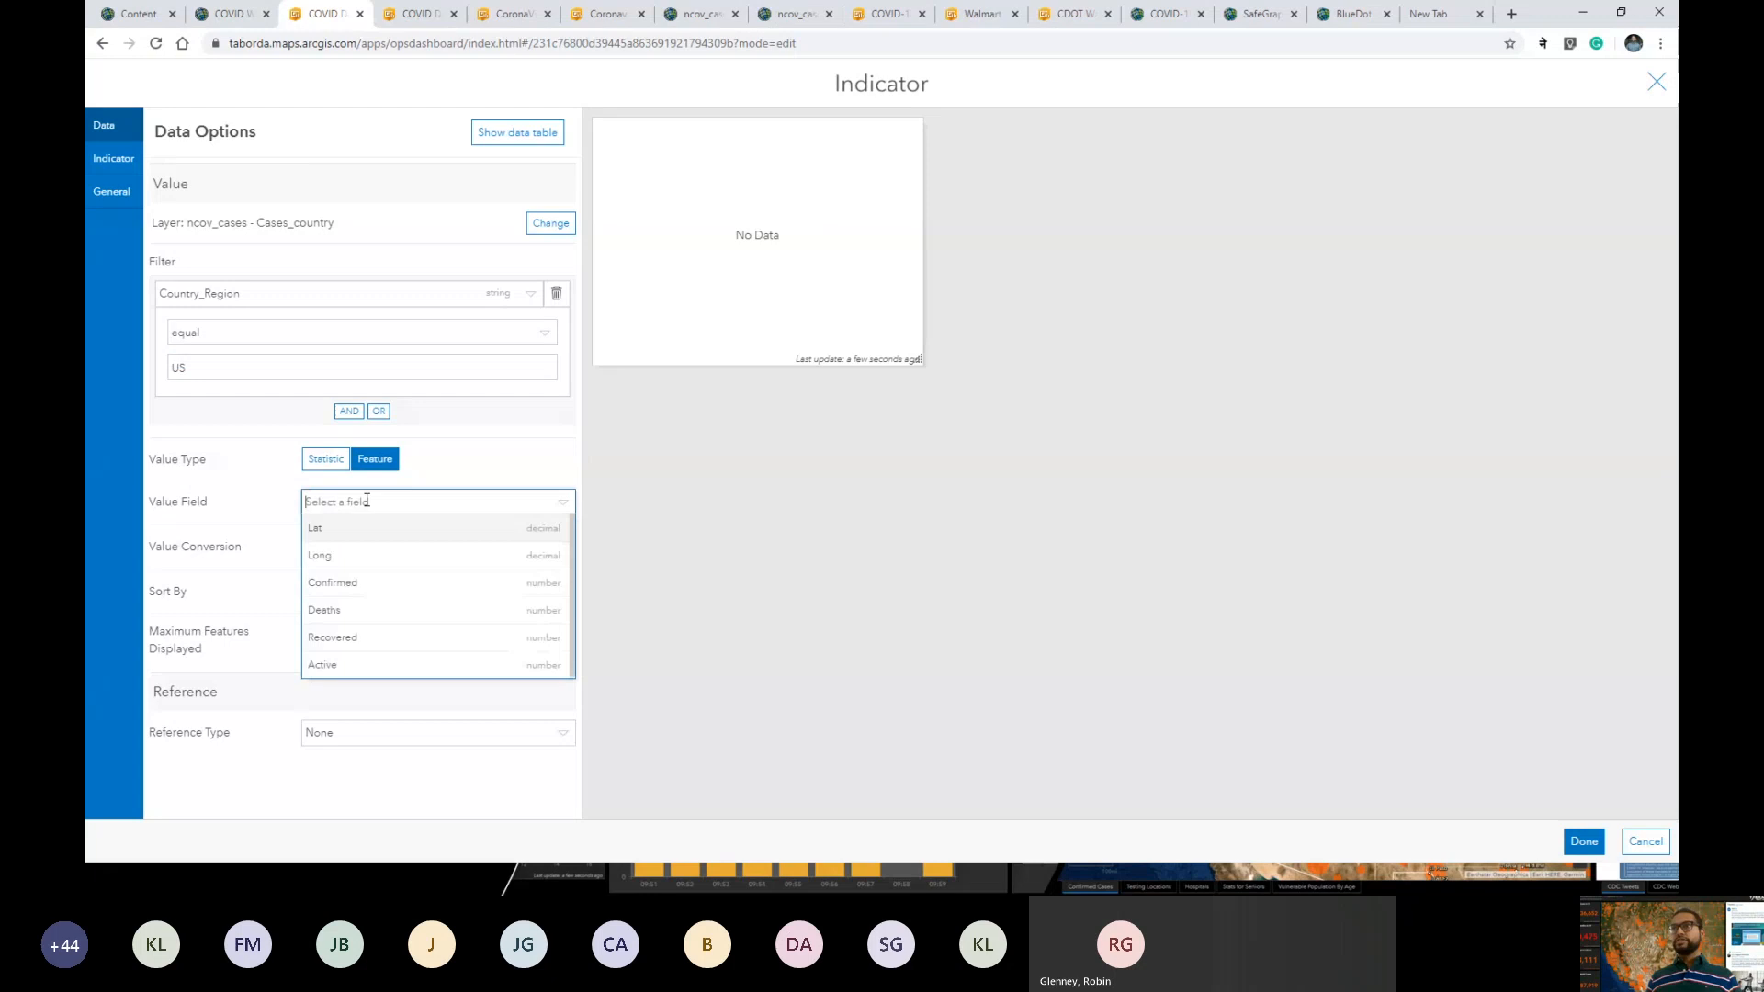
{"action": "left_click", "coordinate": [378, 613]}
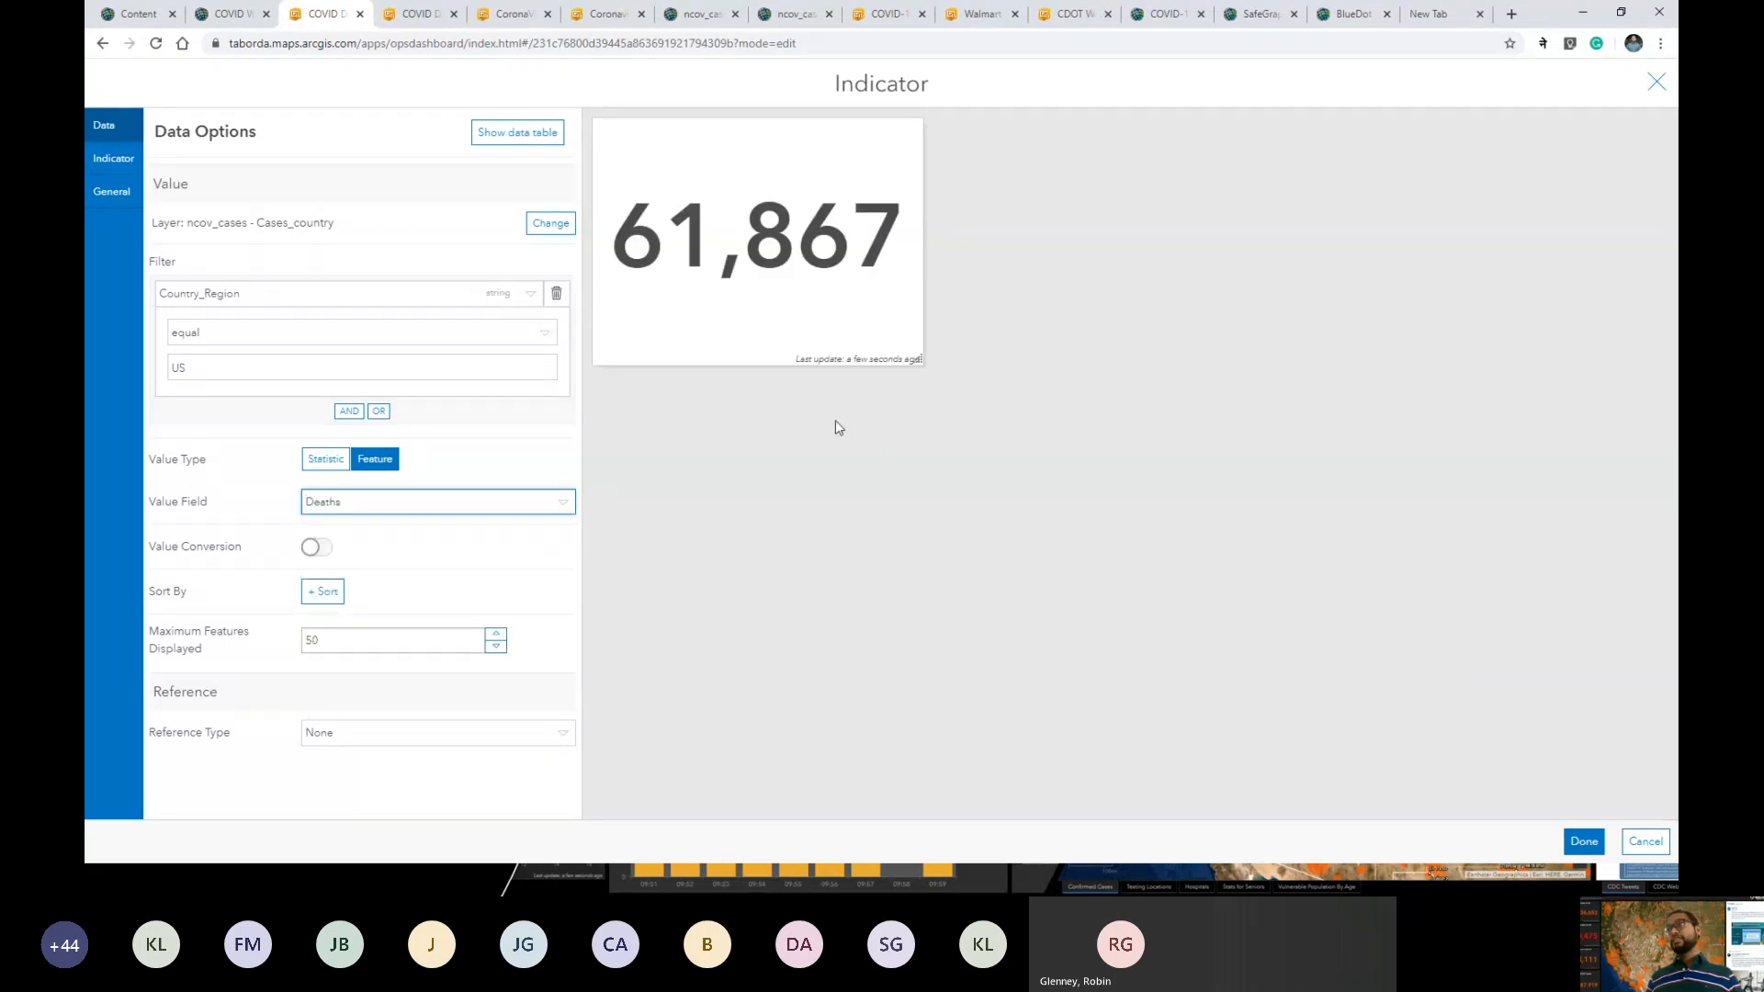
Give the third indicator the bottom text "Deaths" and color that text red (#ff0000).
{"action": "left_click", "coordinate": [109, 166]}
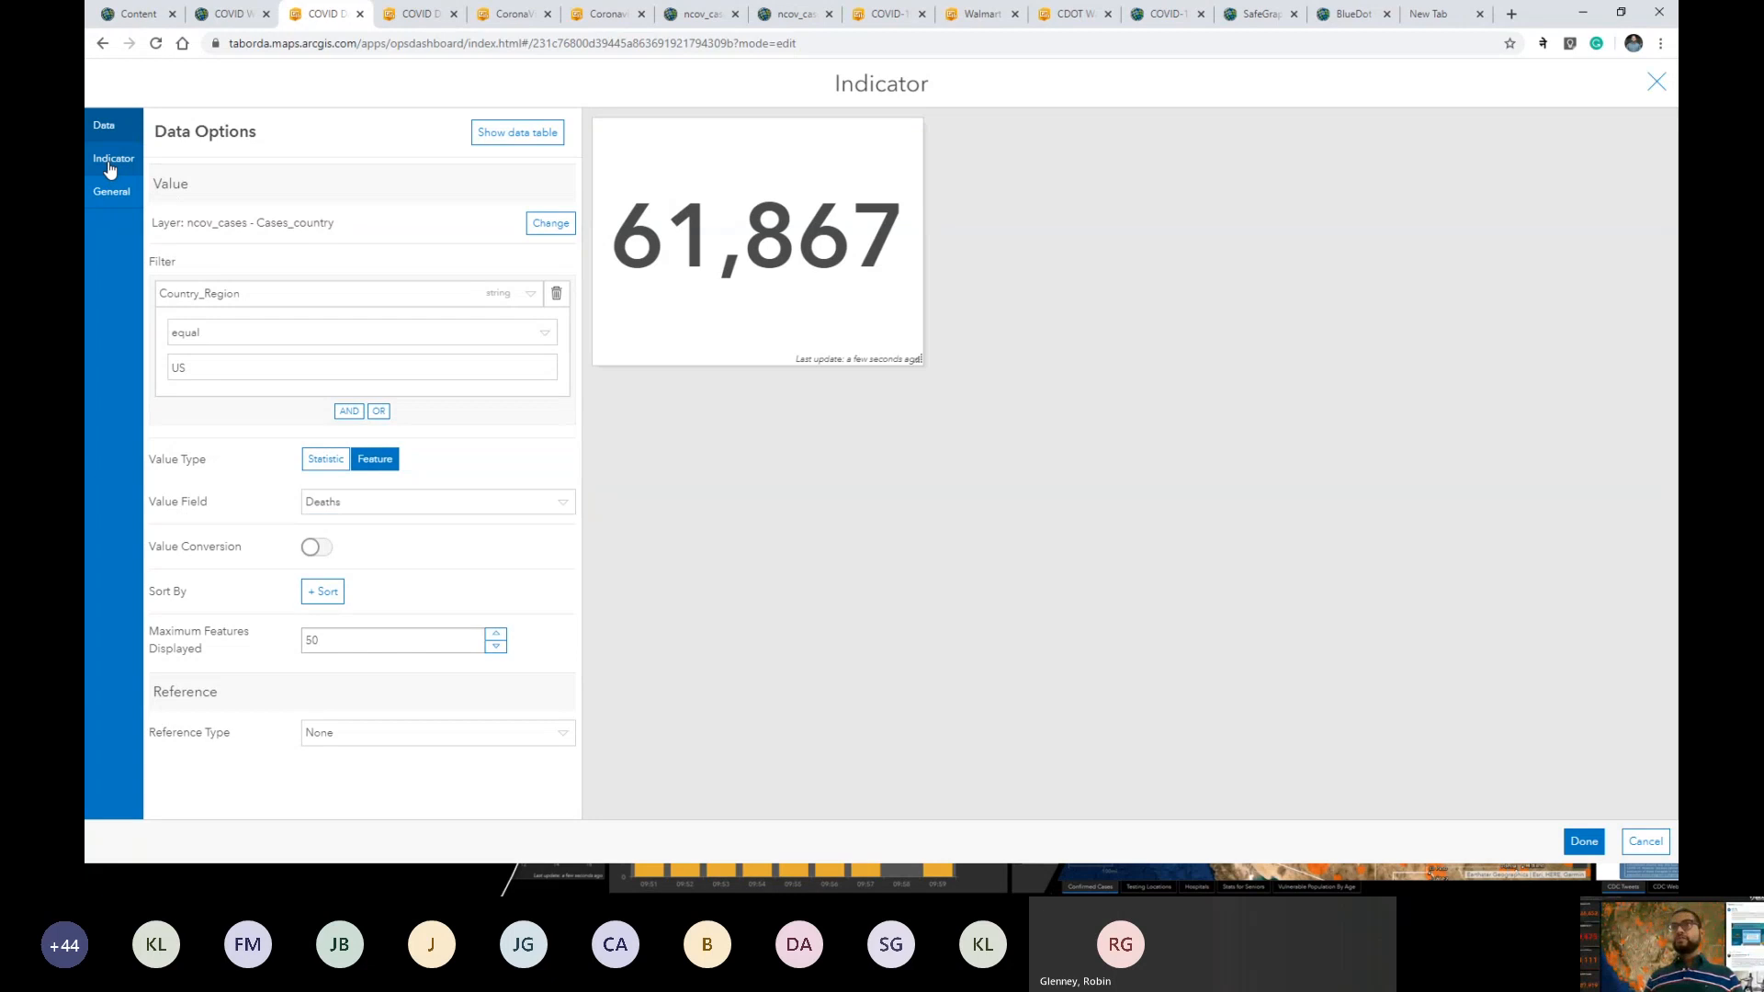
{"action": "left_click", "coordinate": [245, 372]}
{"action": "type", "text": "D"}
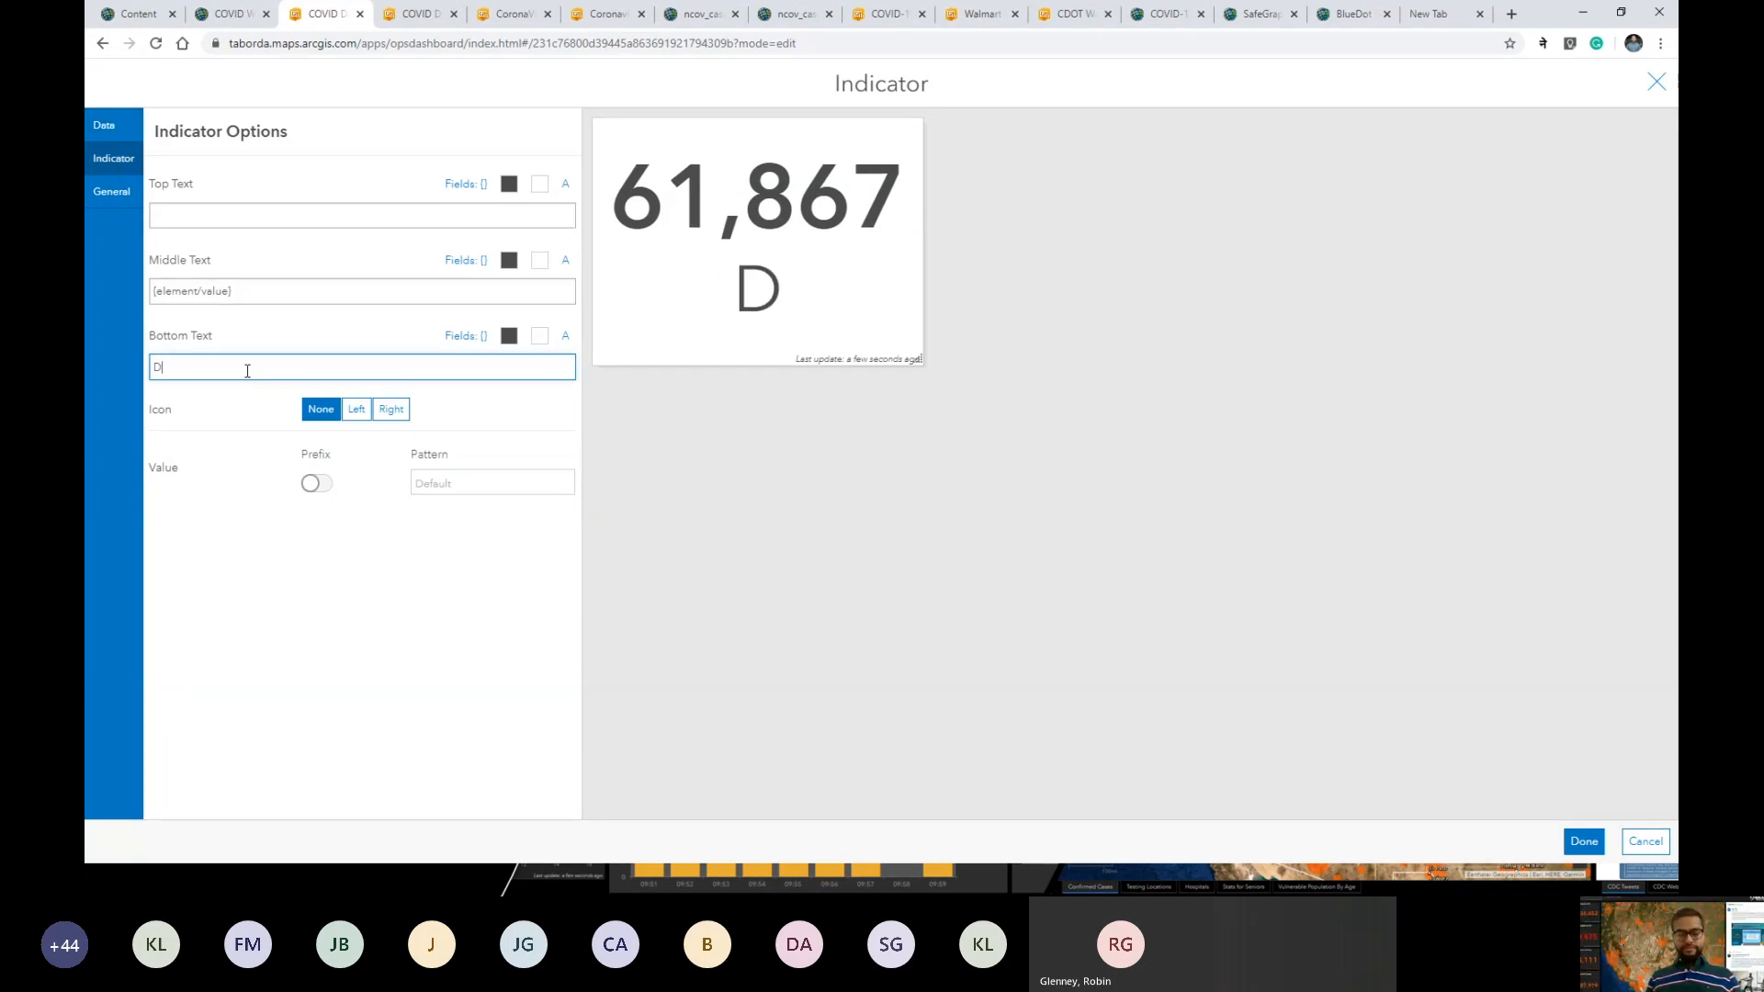
{"action": "type", "text": "eaths"}
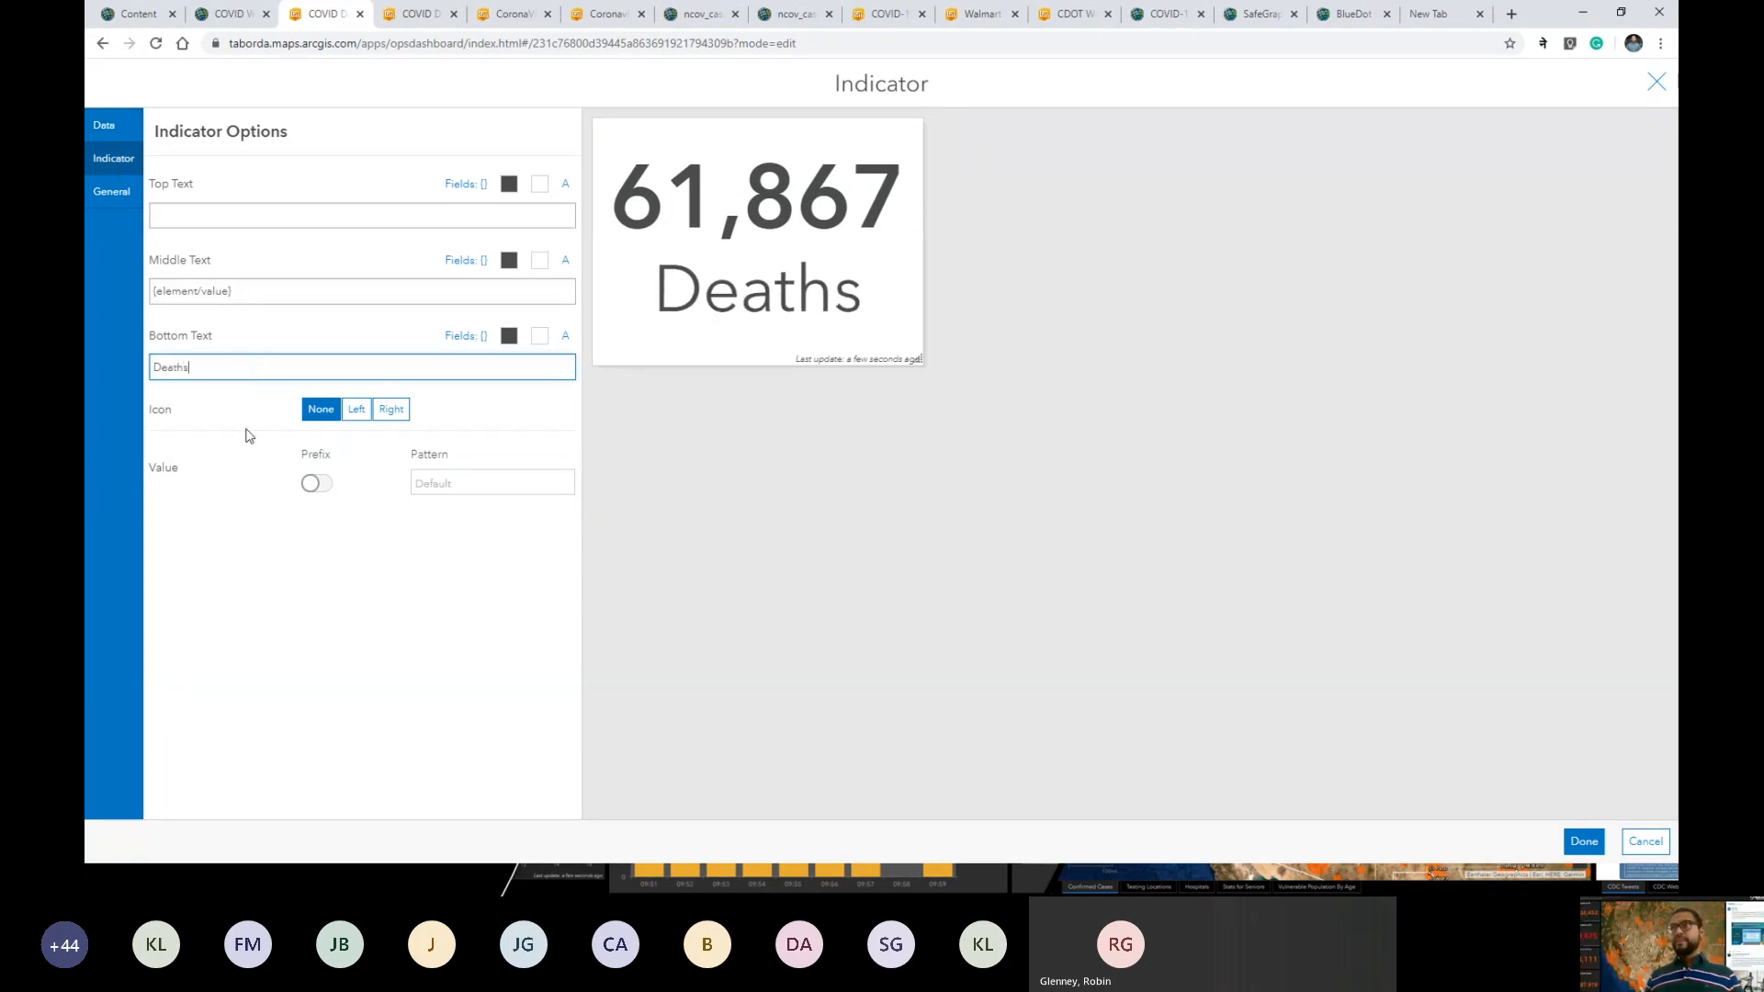
{"action": "left_click", "coordinate": [511, 337]}
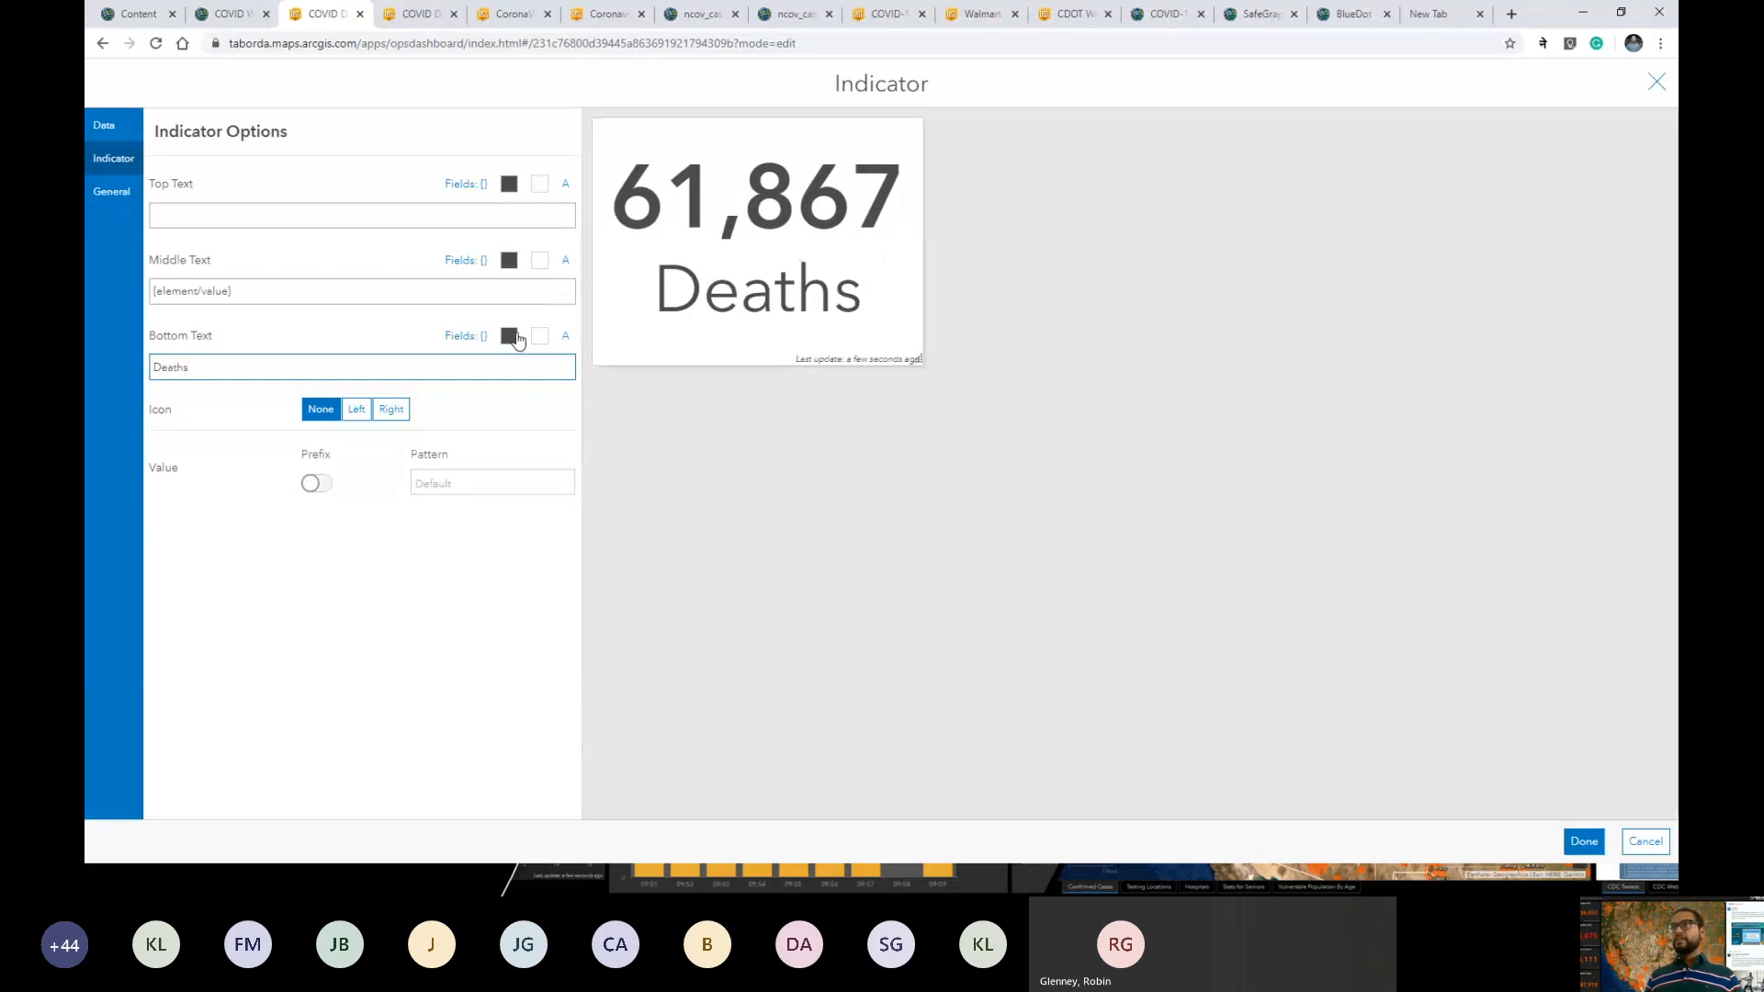
{"action": "left_click", "coordinate": [397, 396]}
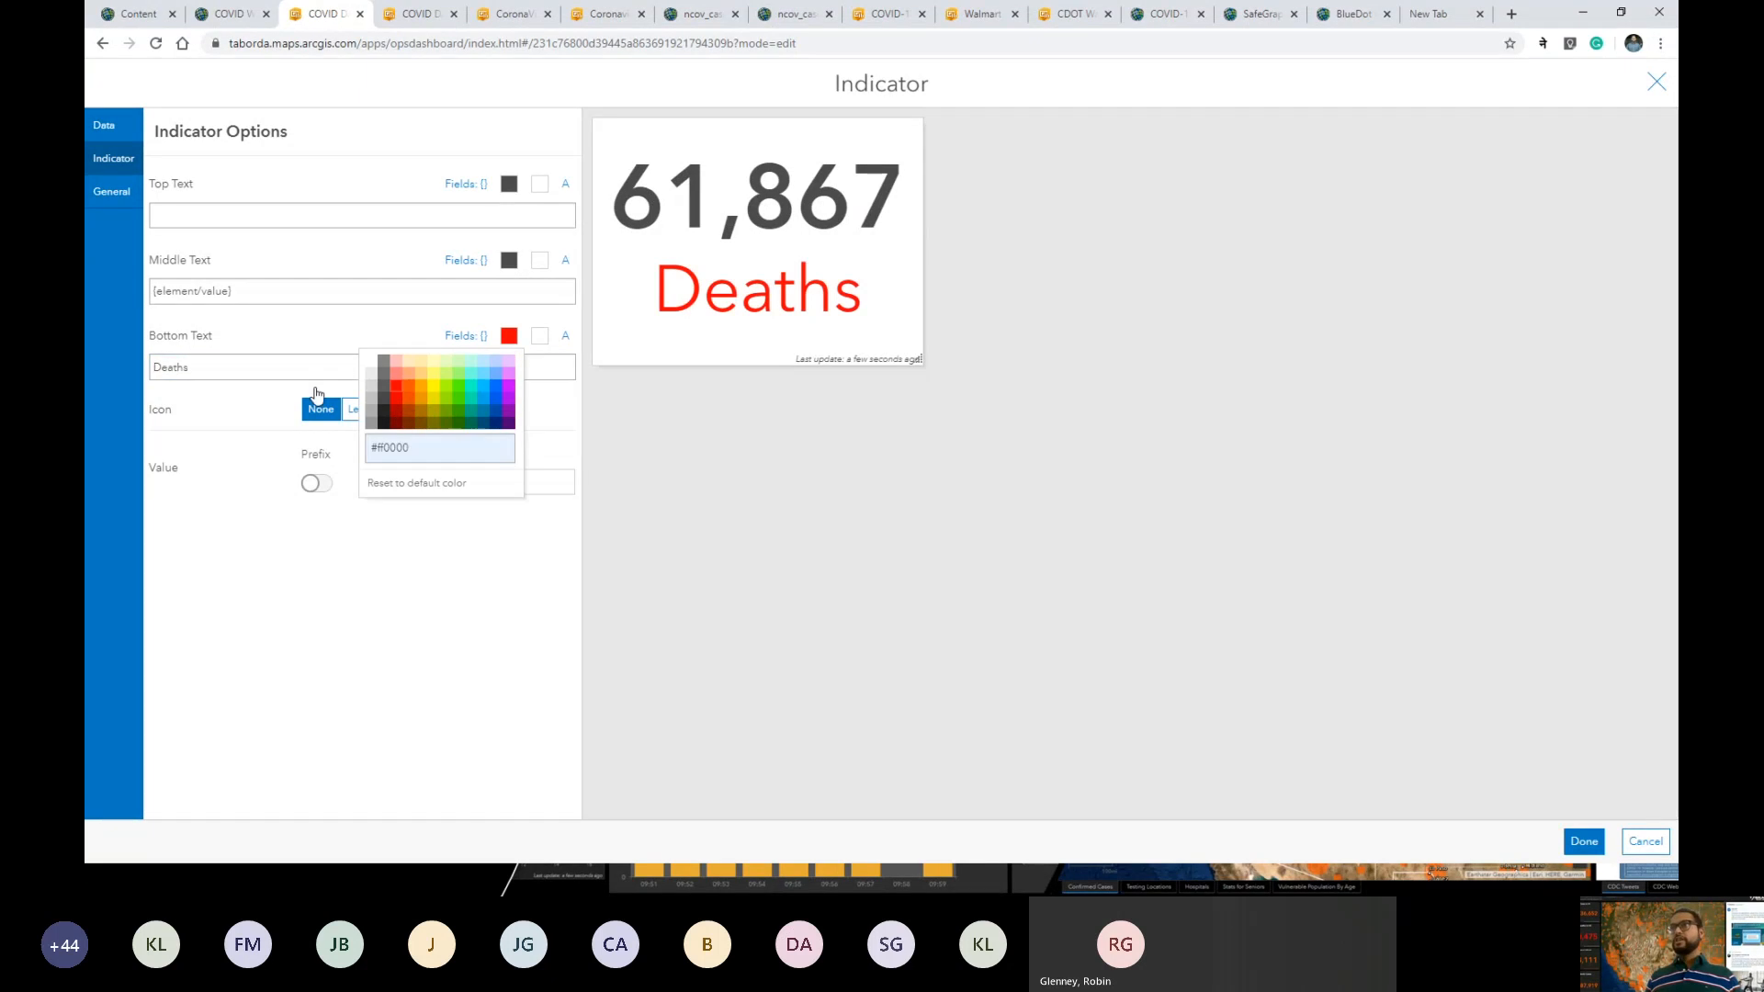
Set the third indicator's general text color to red (#e60000) and place the finished indicator on the dashboard.
{"action": "left_click", "coordinate": [112, 191]}
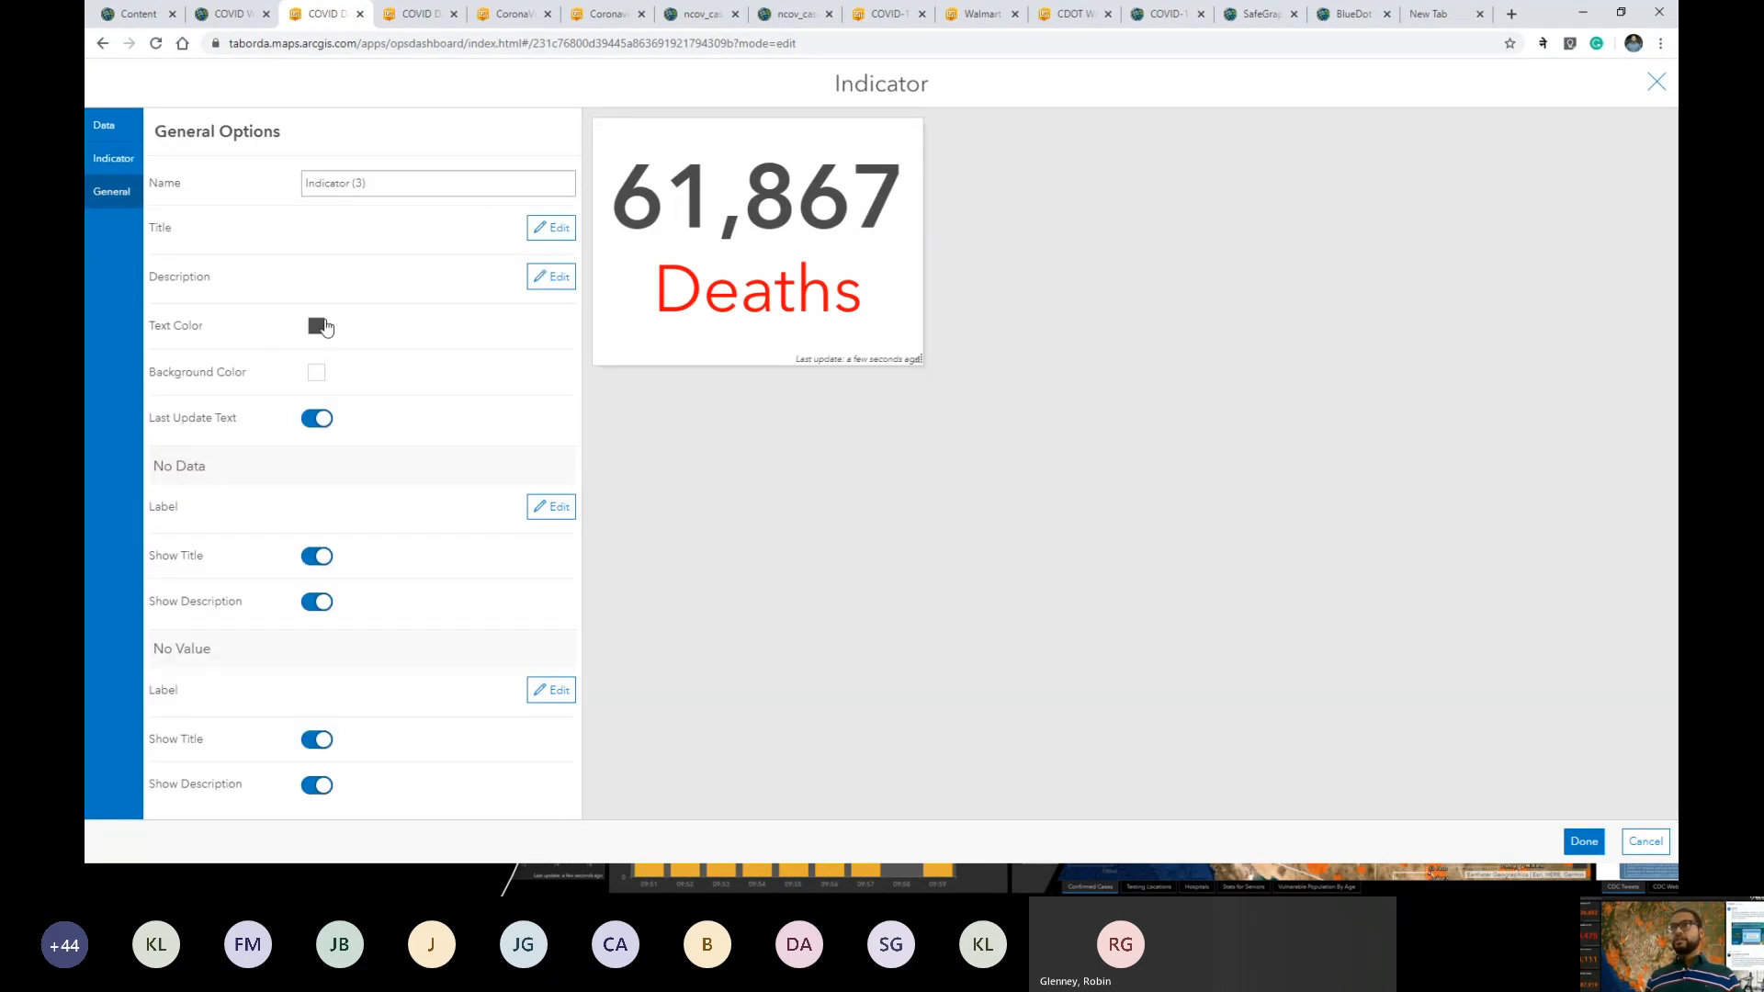
{"action": "left_click", "coordinate": [317, 327]}
{"action": "left_click", "coordinate": [340, 388]}
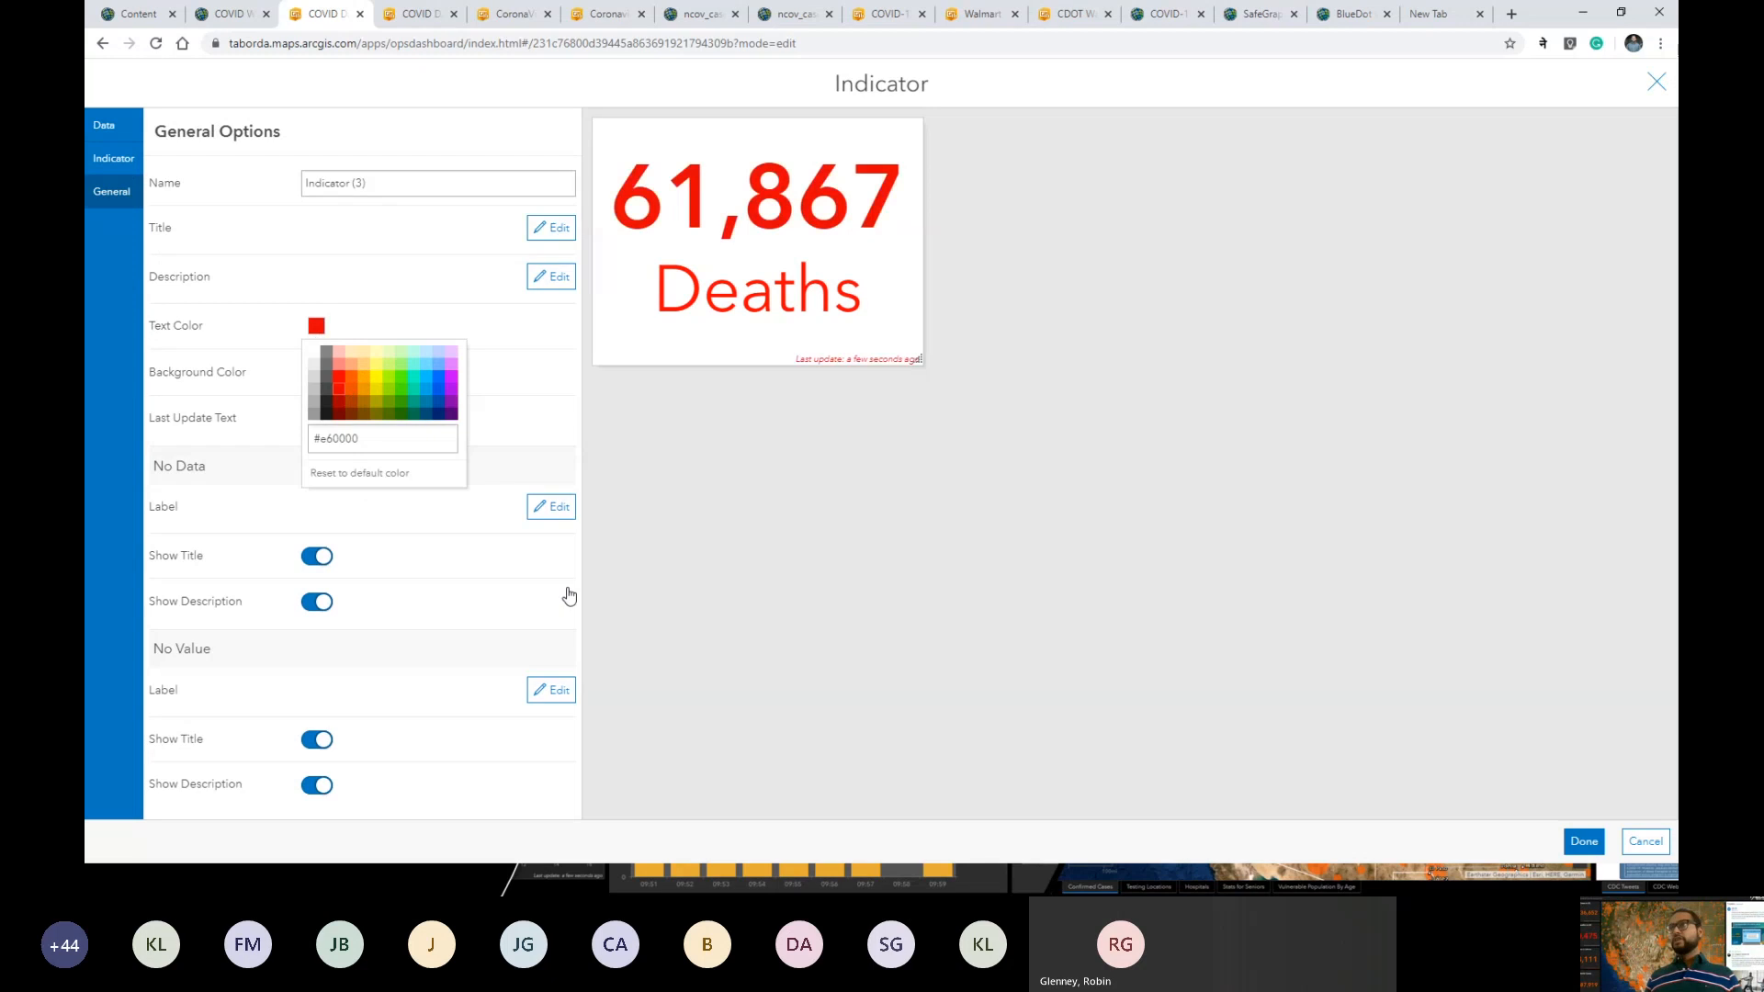
{"action": "left_click", "coordinate": [1584, 838]}
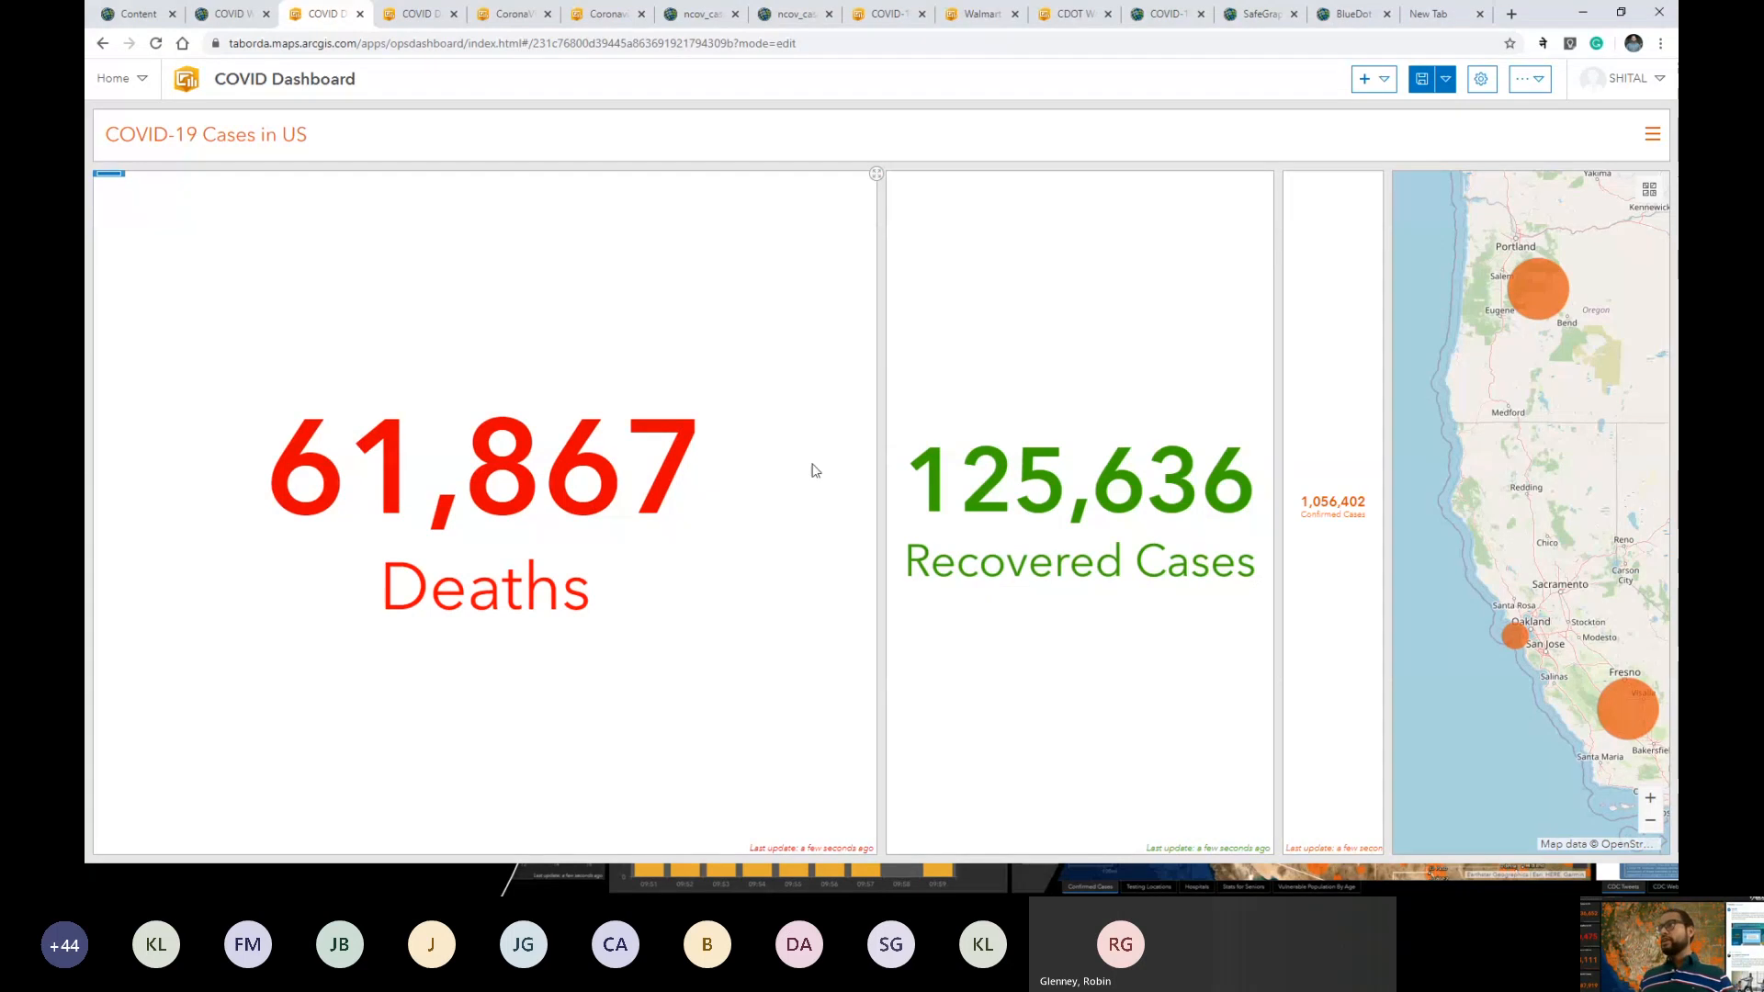
Even out the indicator widths and stack them in one column, with Confirmed Cases above Recovered Cases and Deaths at the bottom.
{"action": "left_click_drag", "start_coordinate": [875, 508], "coordinate": [497, 539]}
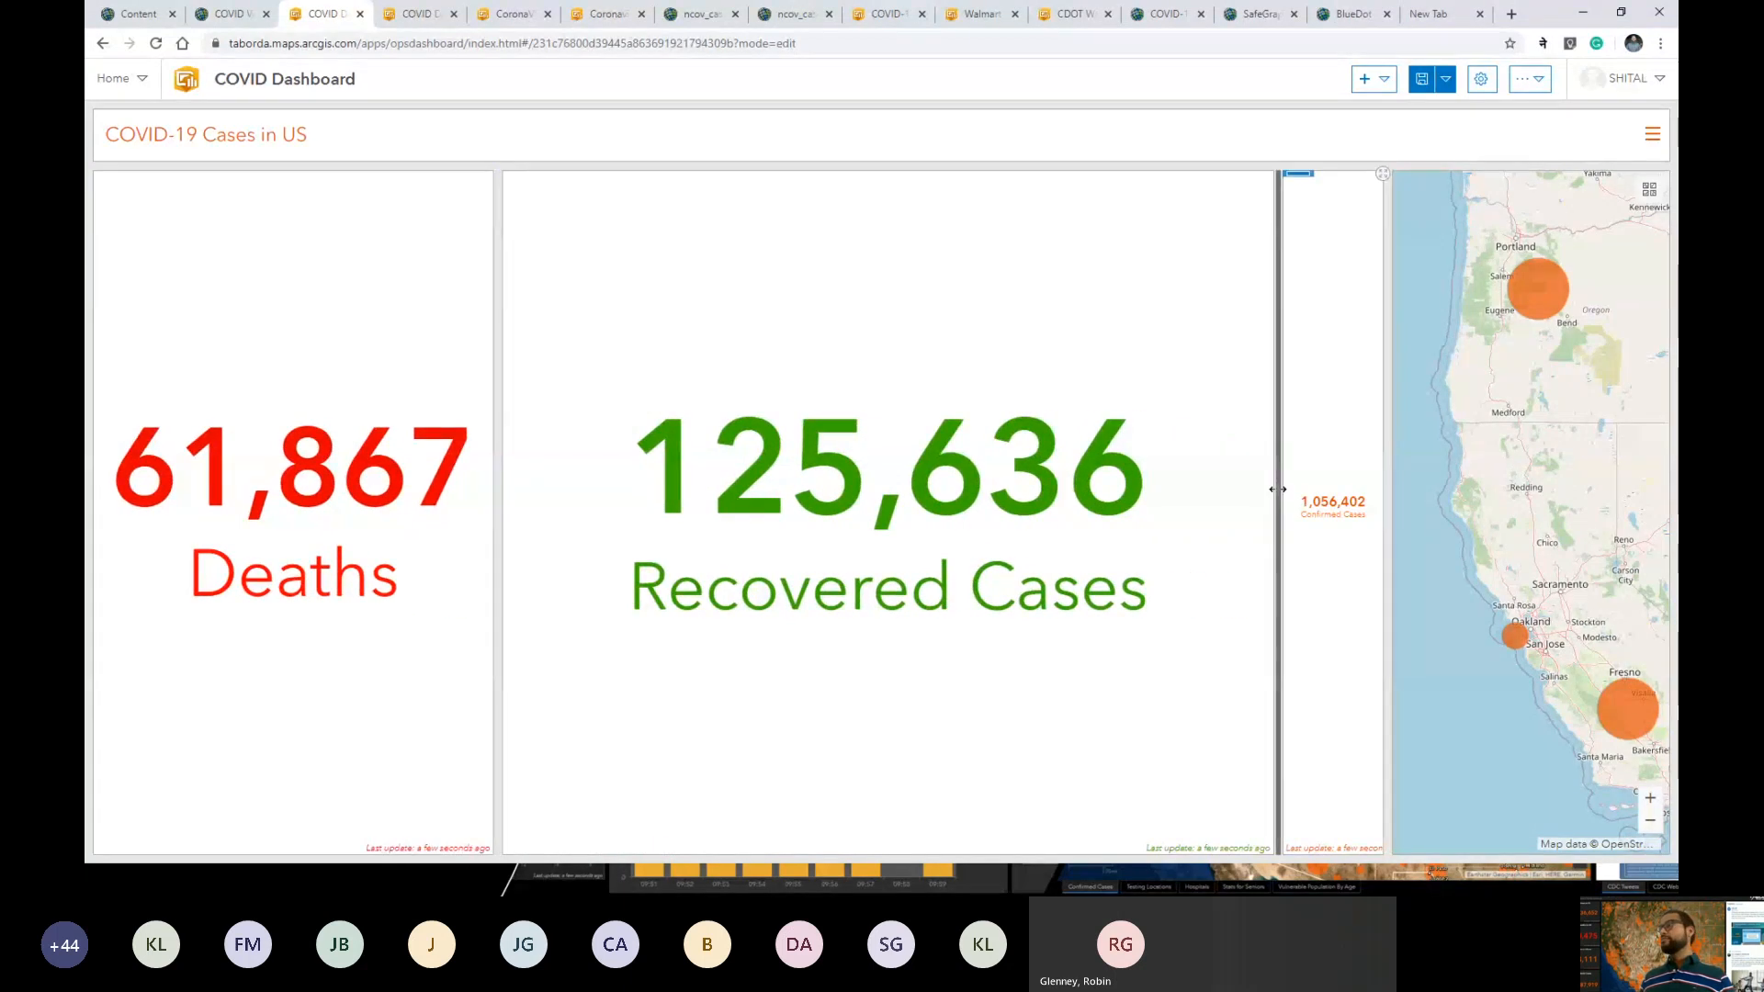
{"action": "left_click_drag", "start_coordinate": [1277, 490], "coordinate": [984, 479]}
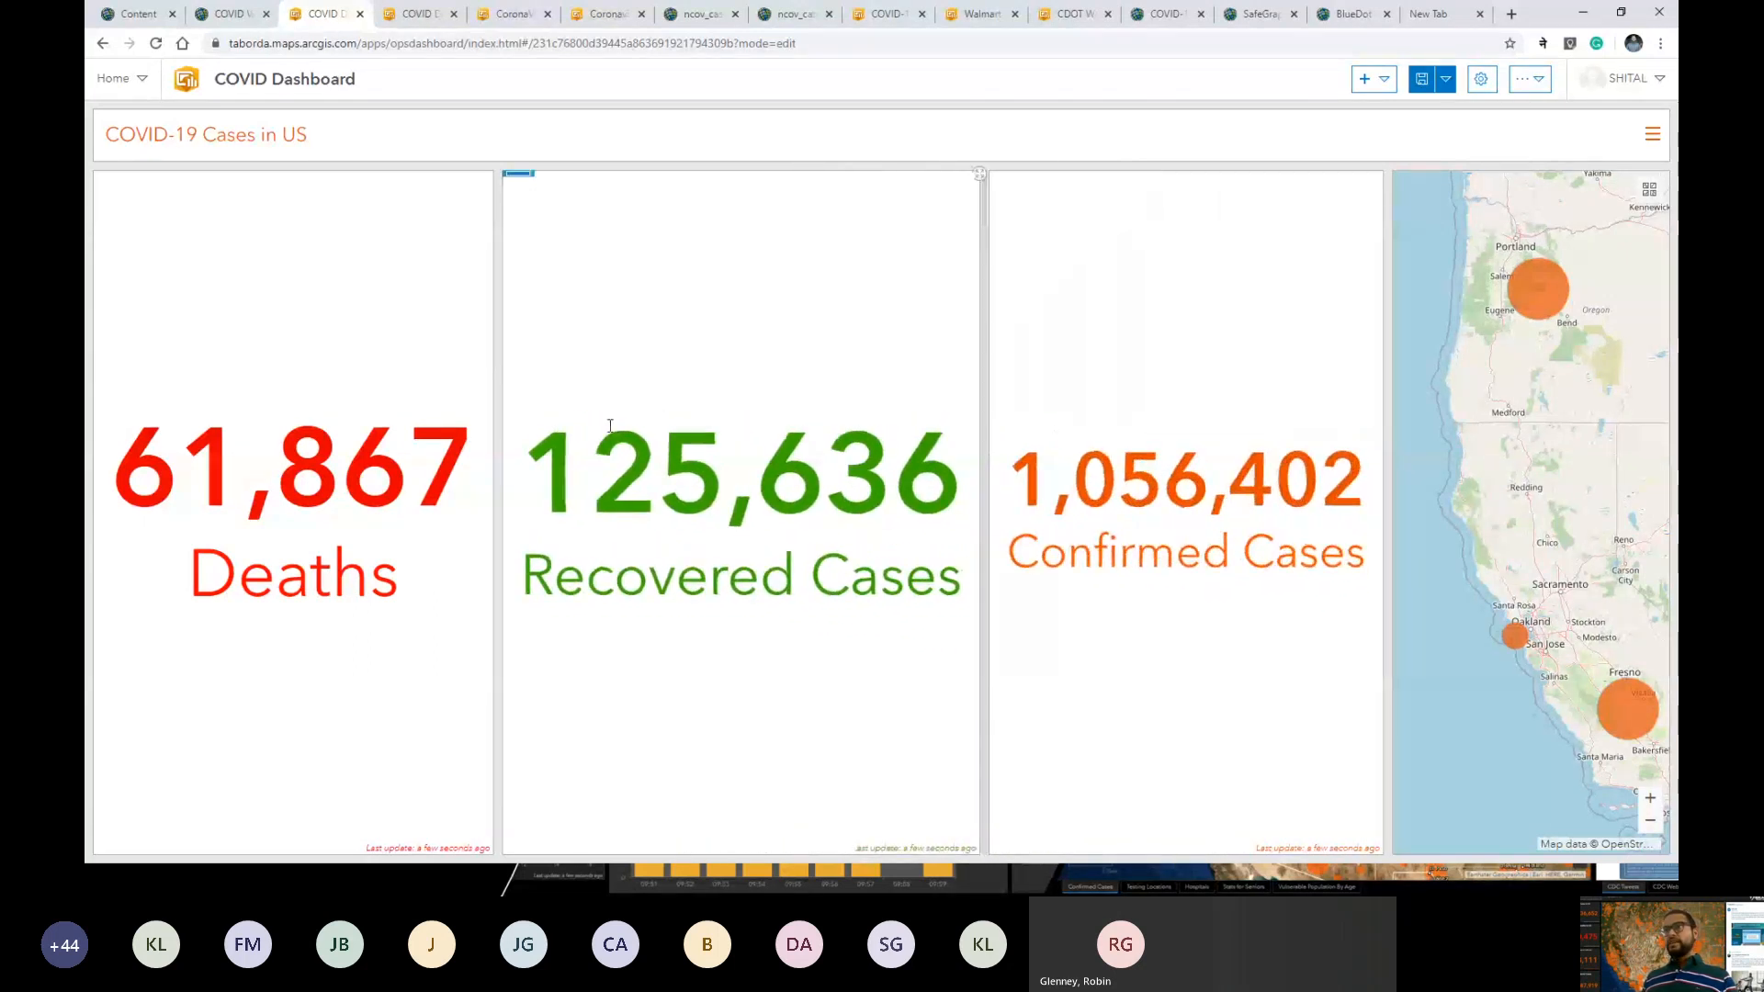
{"action": "mouse_move", "coordinate": [106, 184]}
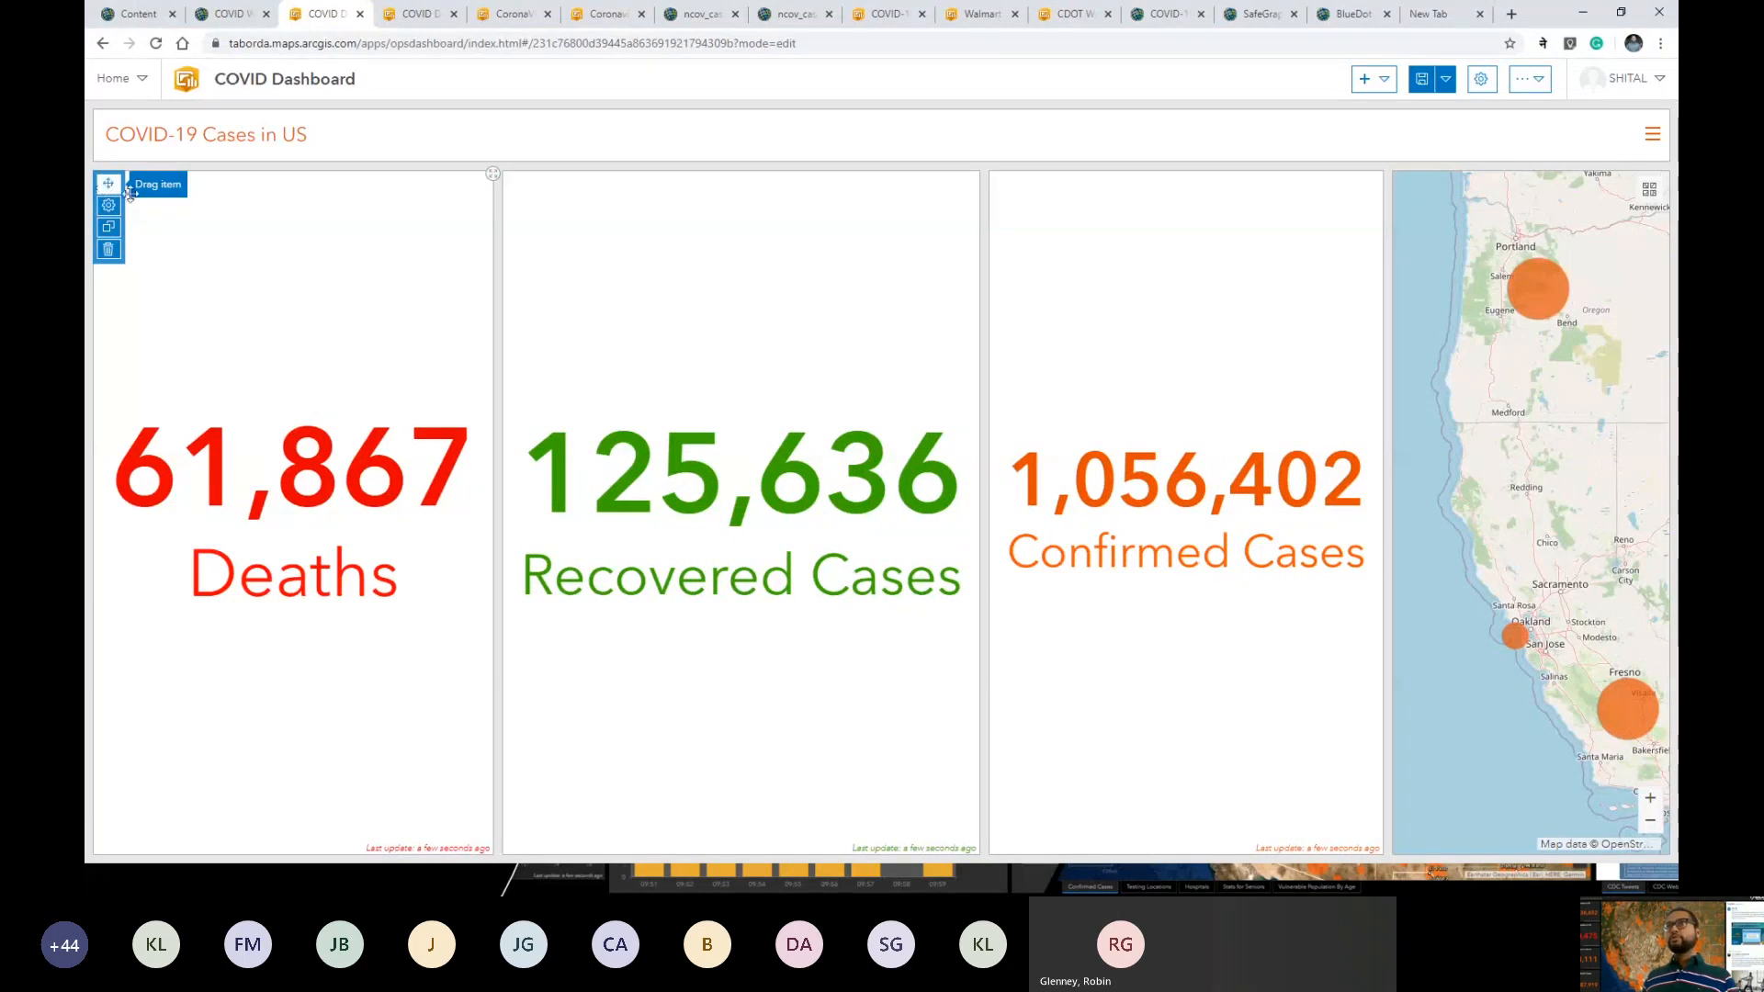
{"action": "left_click_drag", "start_coordinate": [128, 193], "coordinate": [744, 830]}
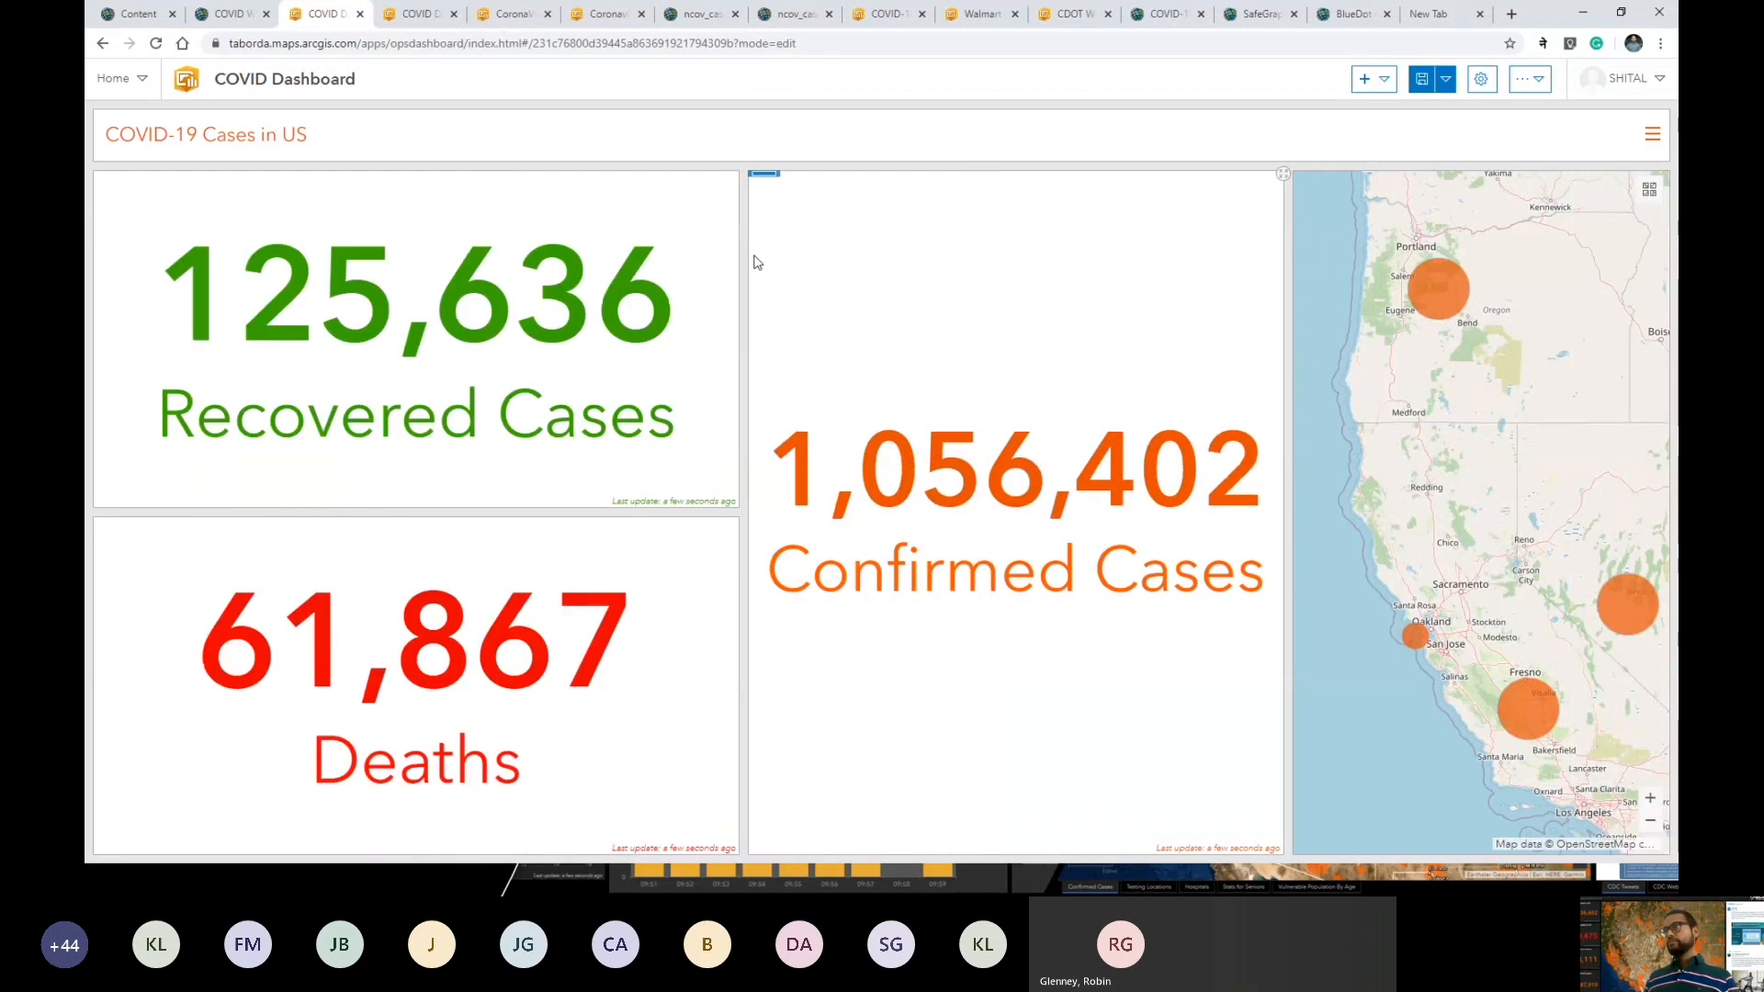
{"action": "mouse_move", "coordinate": [761, 188]}
{"action": "left_mouse_down"}
{"action": "mouse_move", "coordinate": [448, 294]}
{"action": "mouse_move", "coordinate": [373, 272]}
{"action": "mouse_move", "coordinate": [472, 267]}
{"action": "mouse_move", "coordinate": [424, 199]}
{"action": "left_mouse_up"}
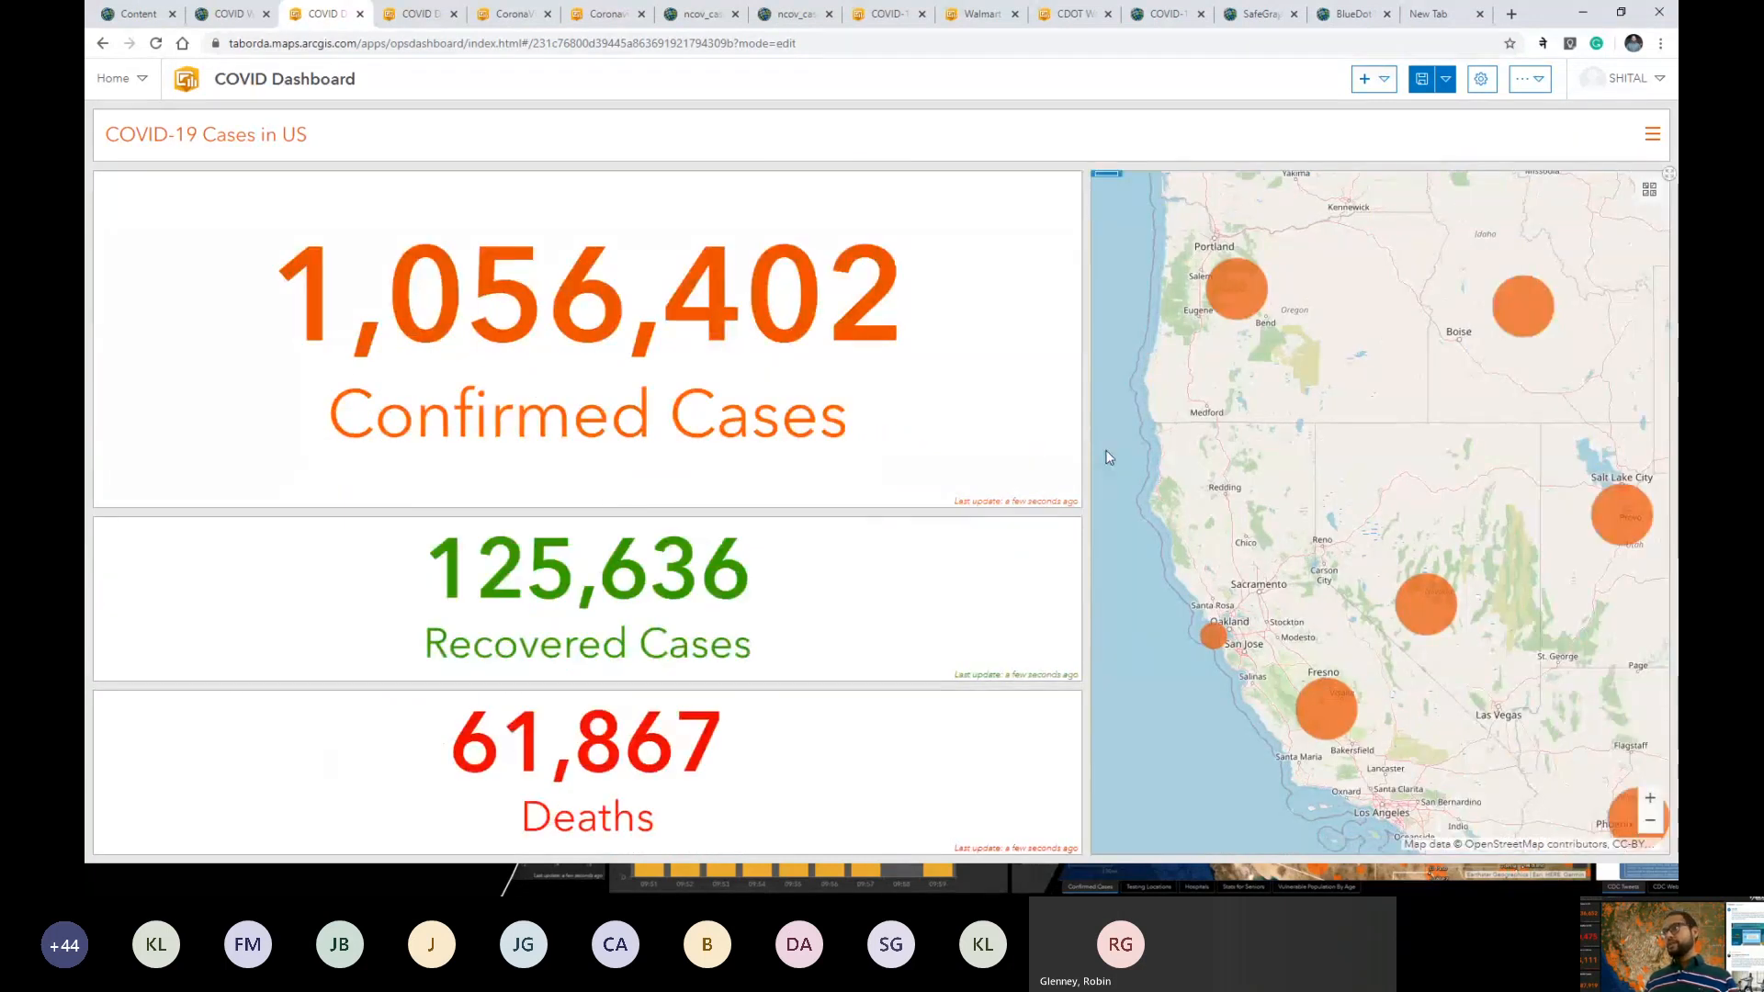
Narrow the indicator column to widen the map, and shorten the Confirmed Cases indicator to give Recovered Cases more height.
{"action": "left_click_drag", "start_coordinate": [1086, 425], "coordinate": [451, 505]}
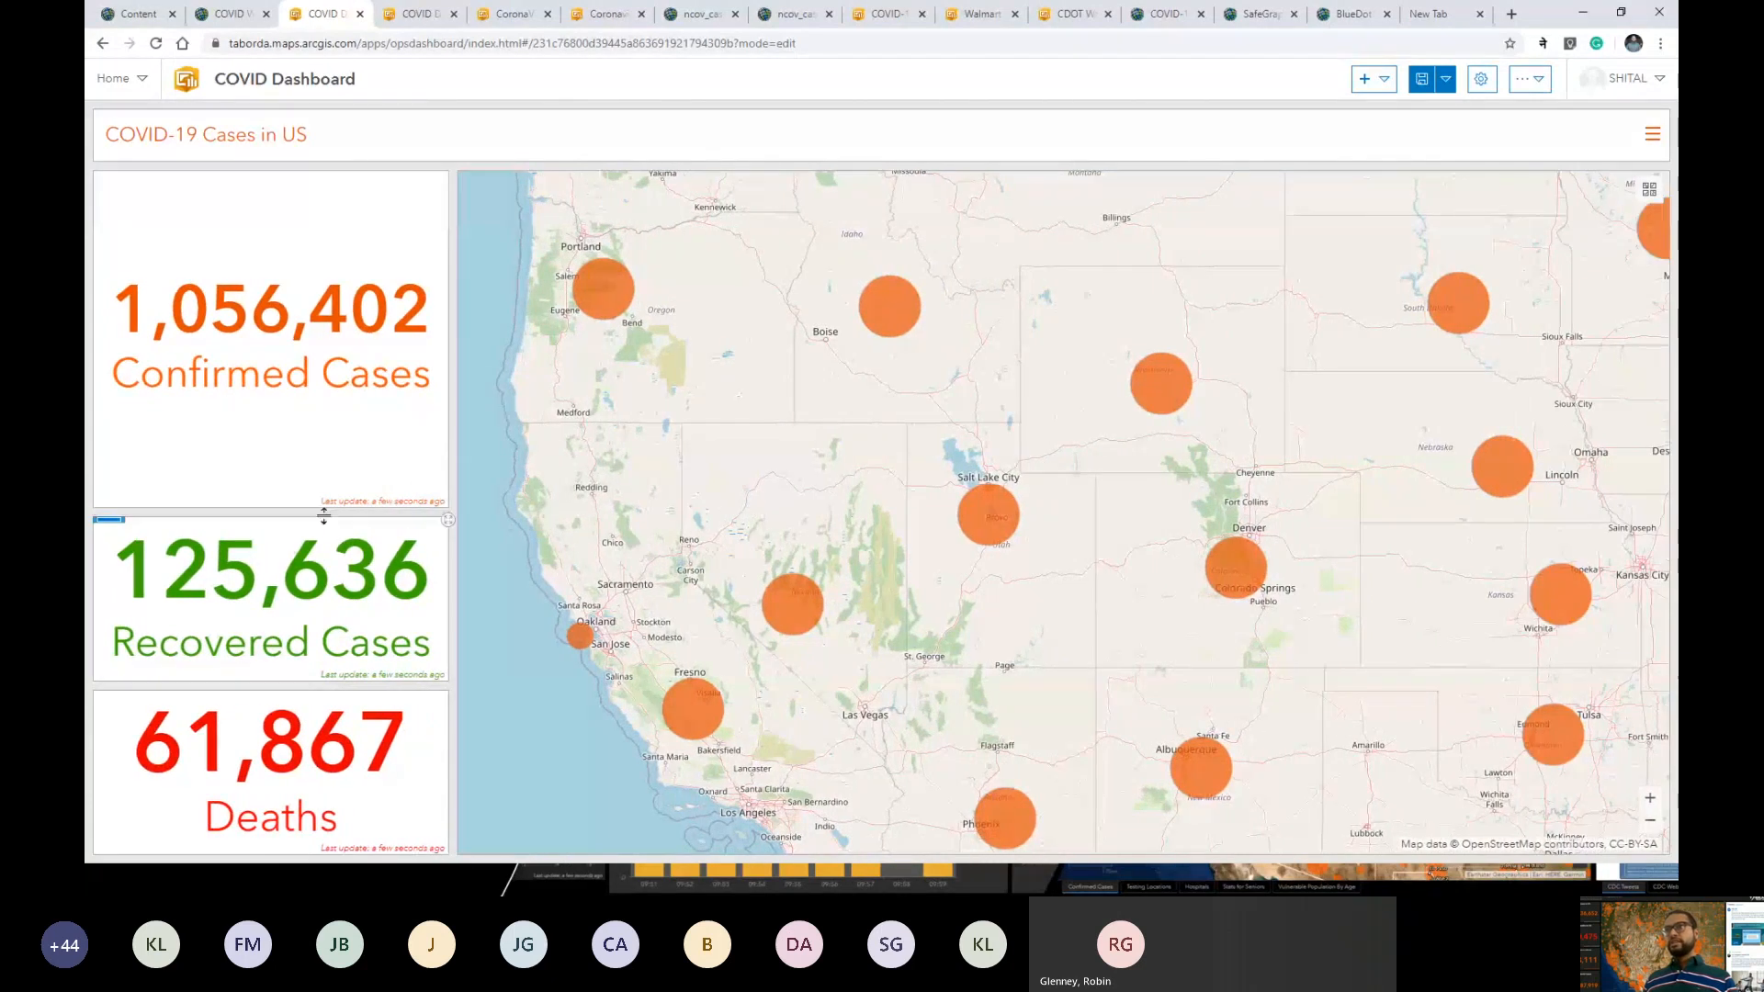
{"action": "left_click_drag", "start_coordinate": [322, 512], "coordinate": [299, 393]}
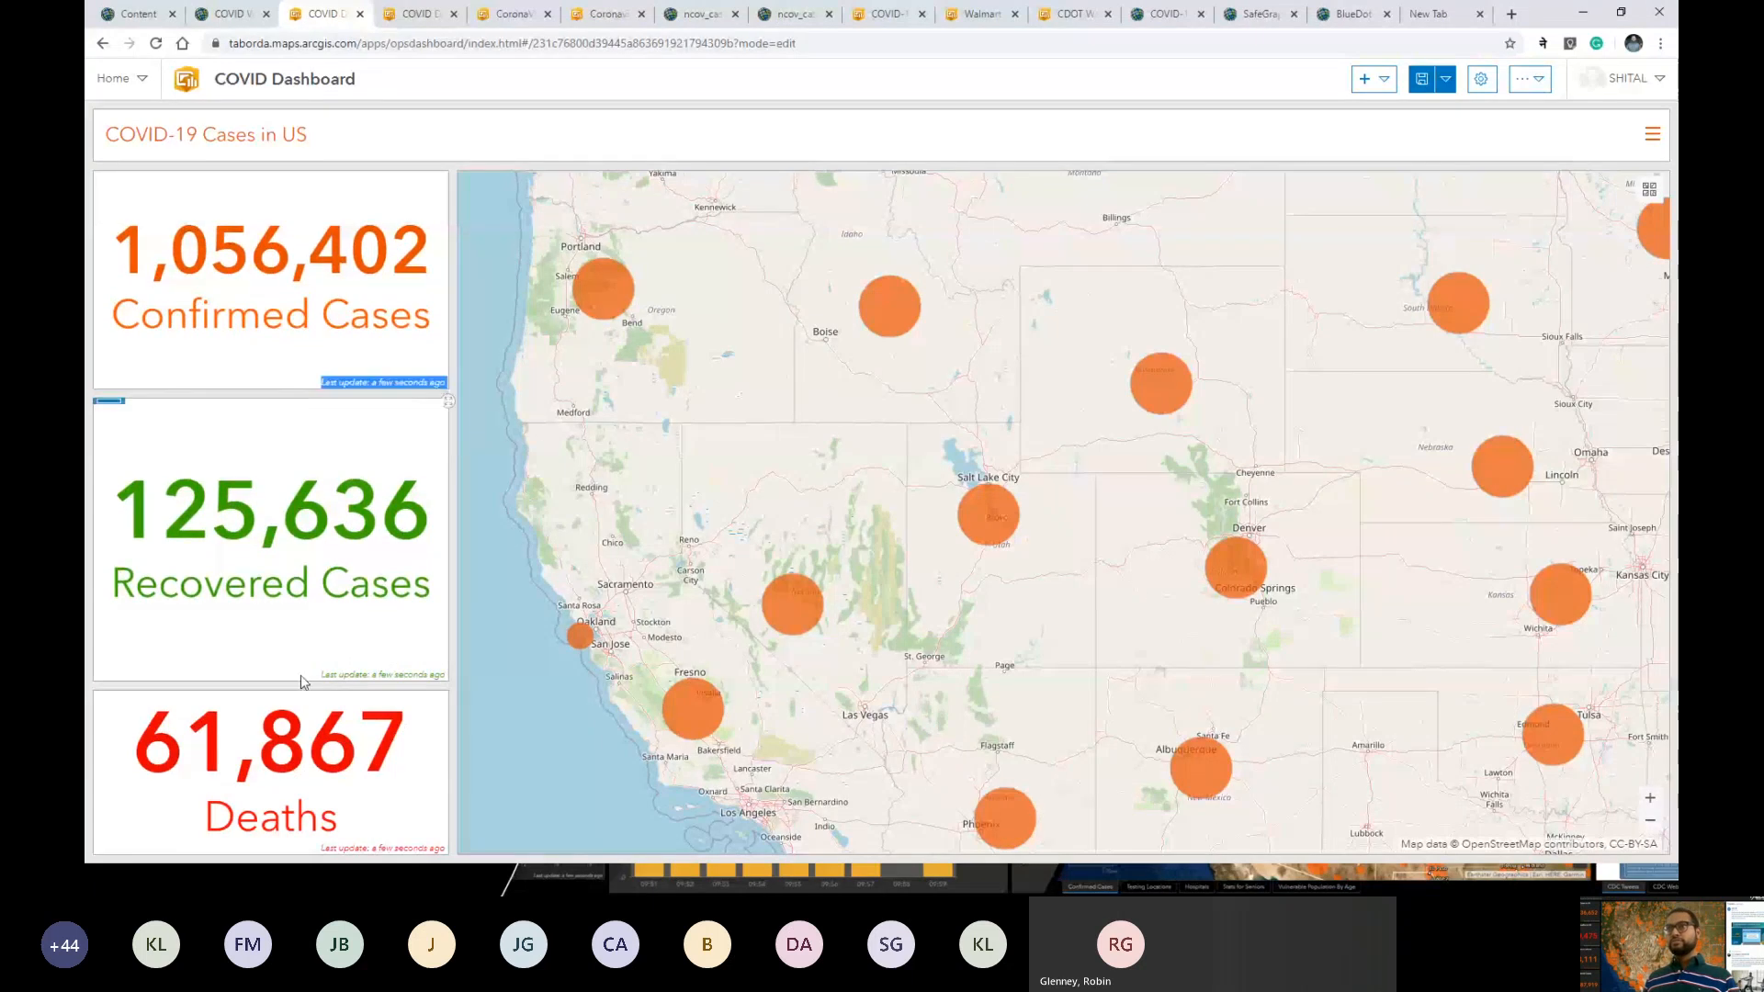
{"action": "left_click_drag", "start_coordinate": [302, 686], "coordinate": [292, 654]}
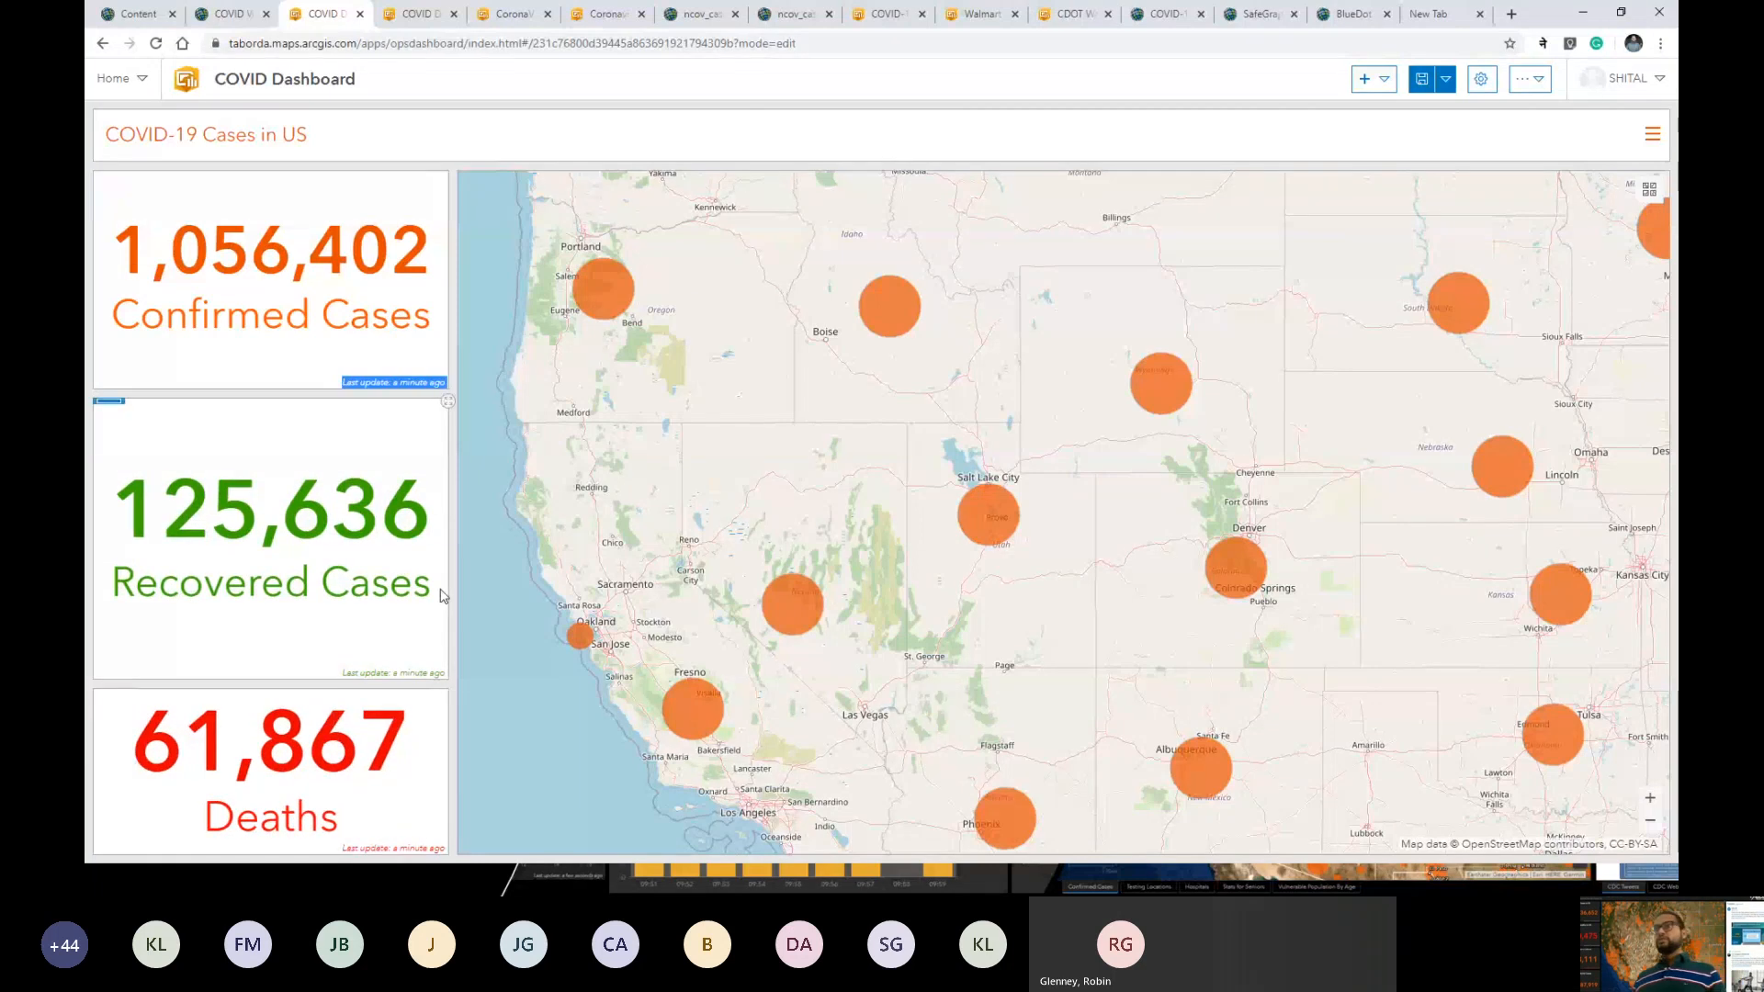
{"action": "left_click_drag", "start_coordinate": [449, 577], "coordinate": [442, 576]}
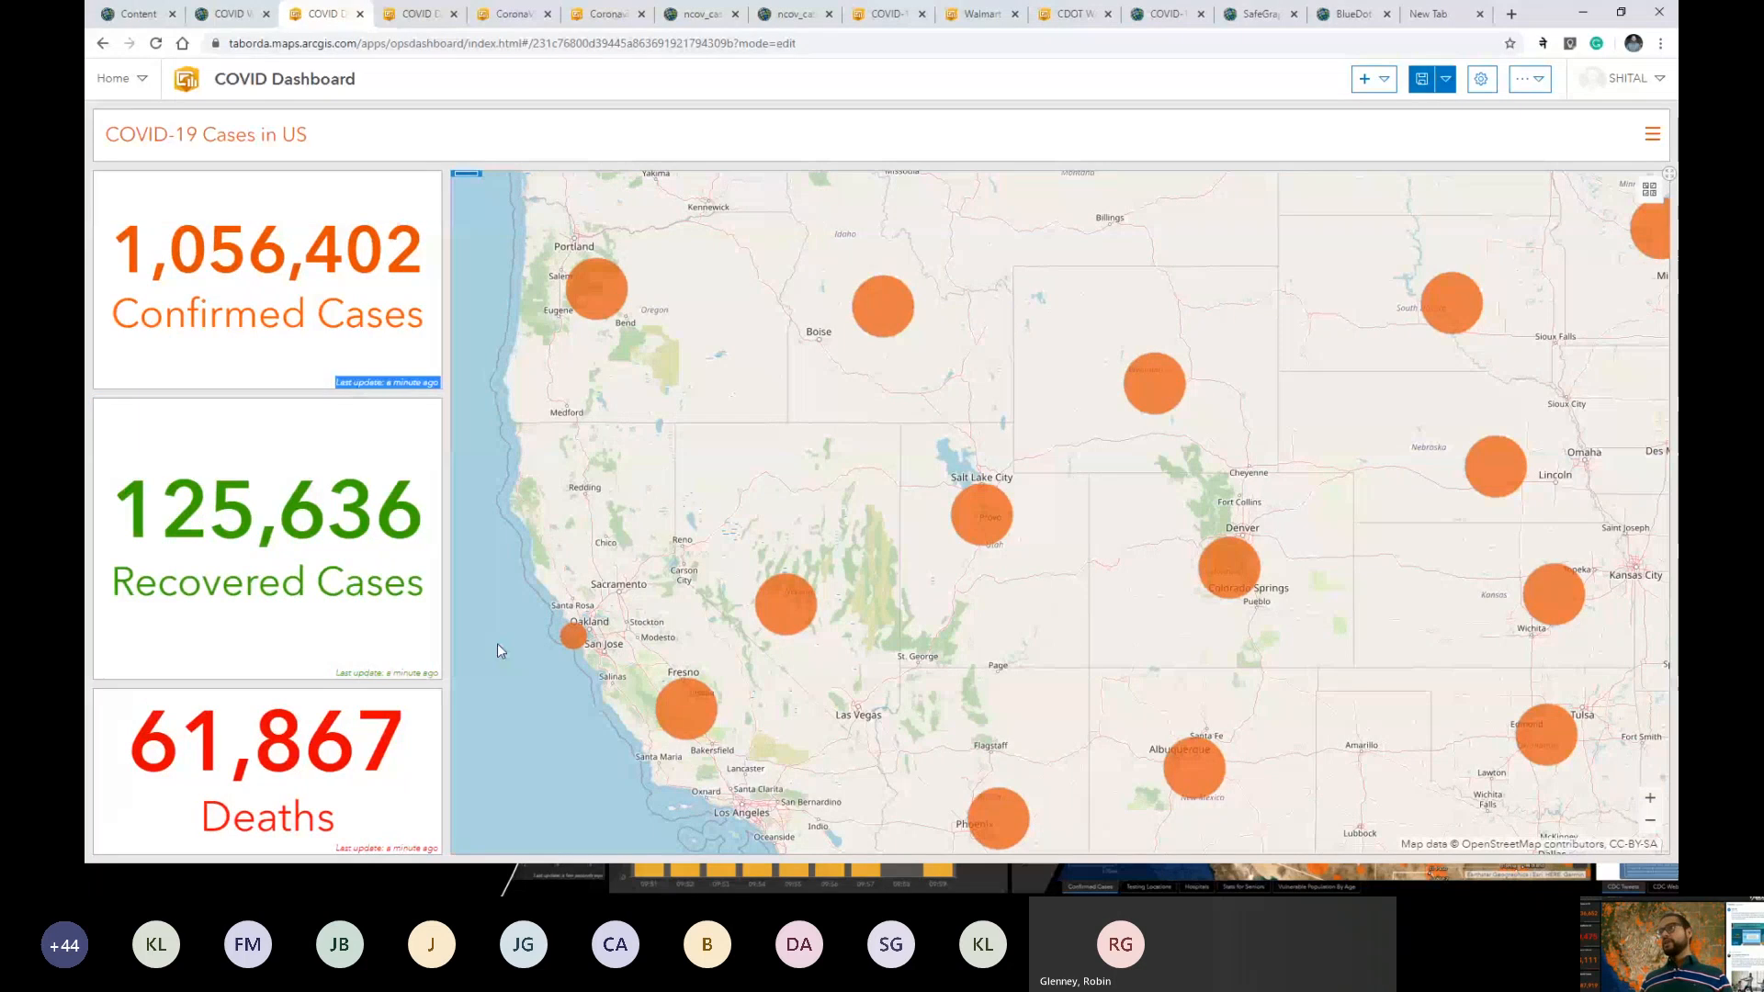
Add a list based on the ncov_cases - Cases layer, checking that layer's attribute table in the COVID Web Map before choosing it.
{"action": "left_click", "coordinate": [1383, 80]}
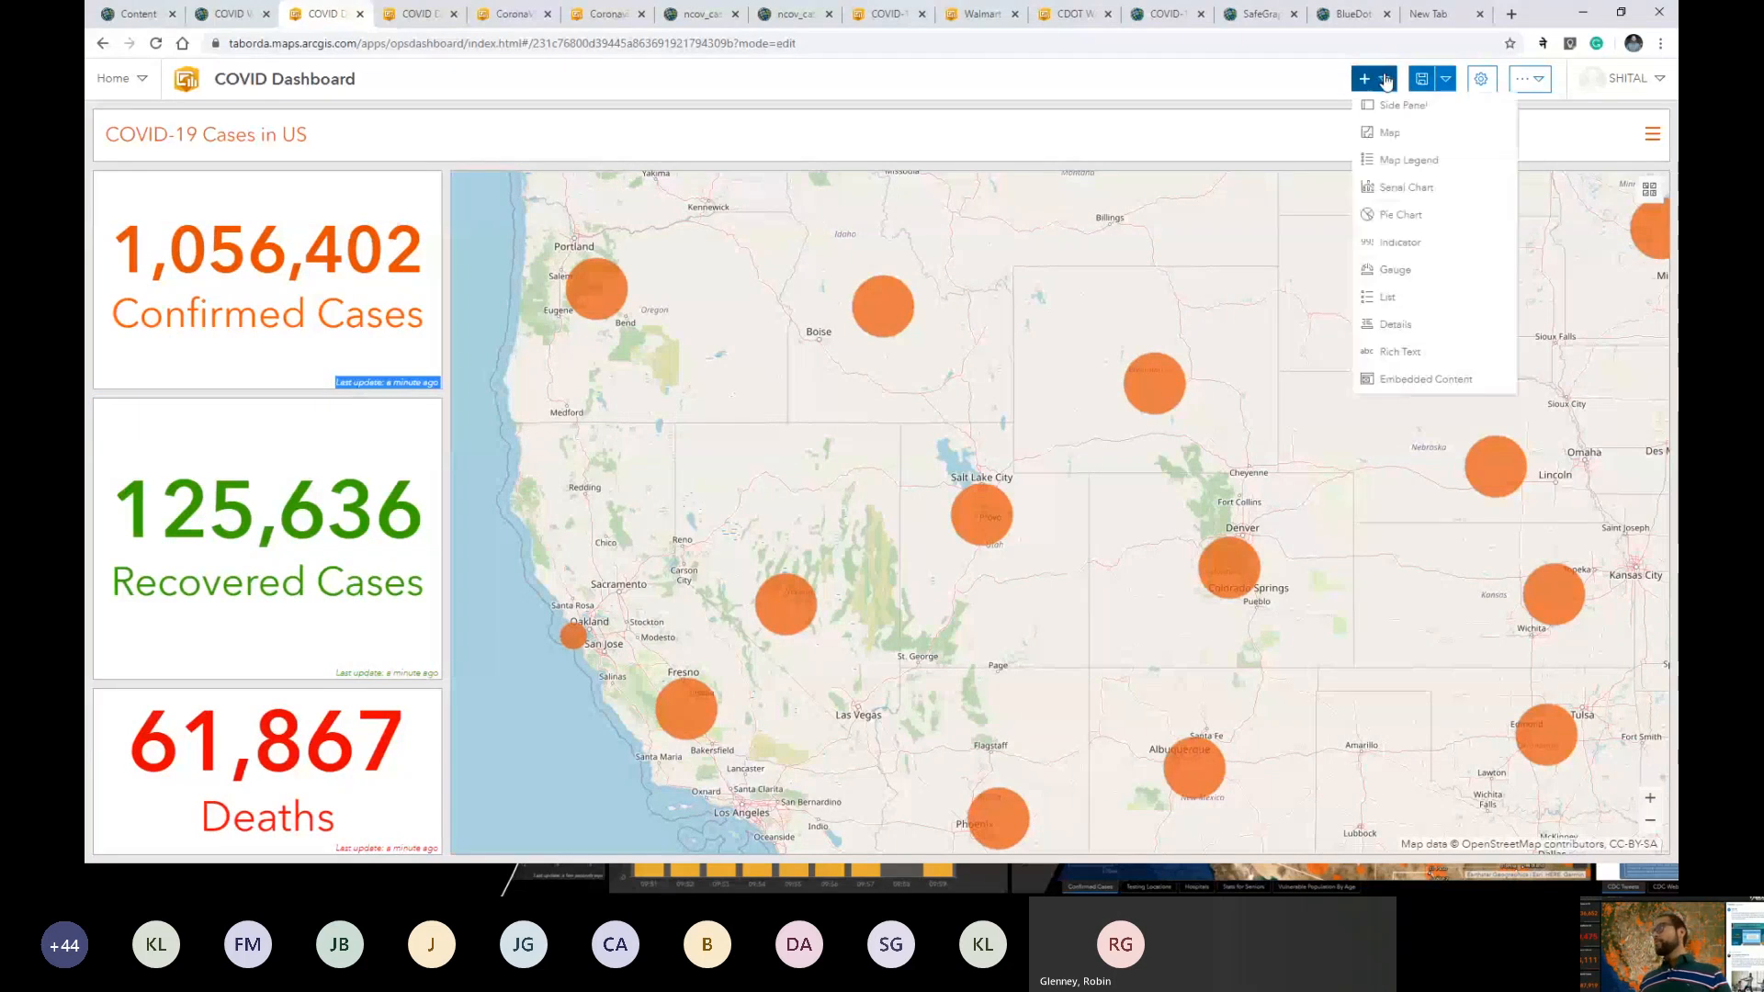
{"action": "left_click", "coordinate": [1427, 299]}
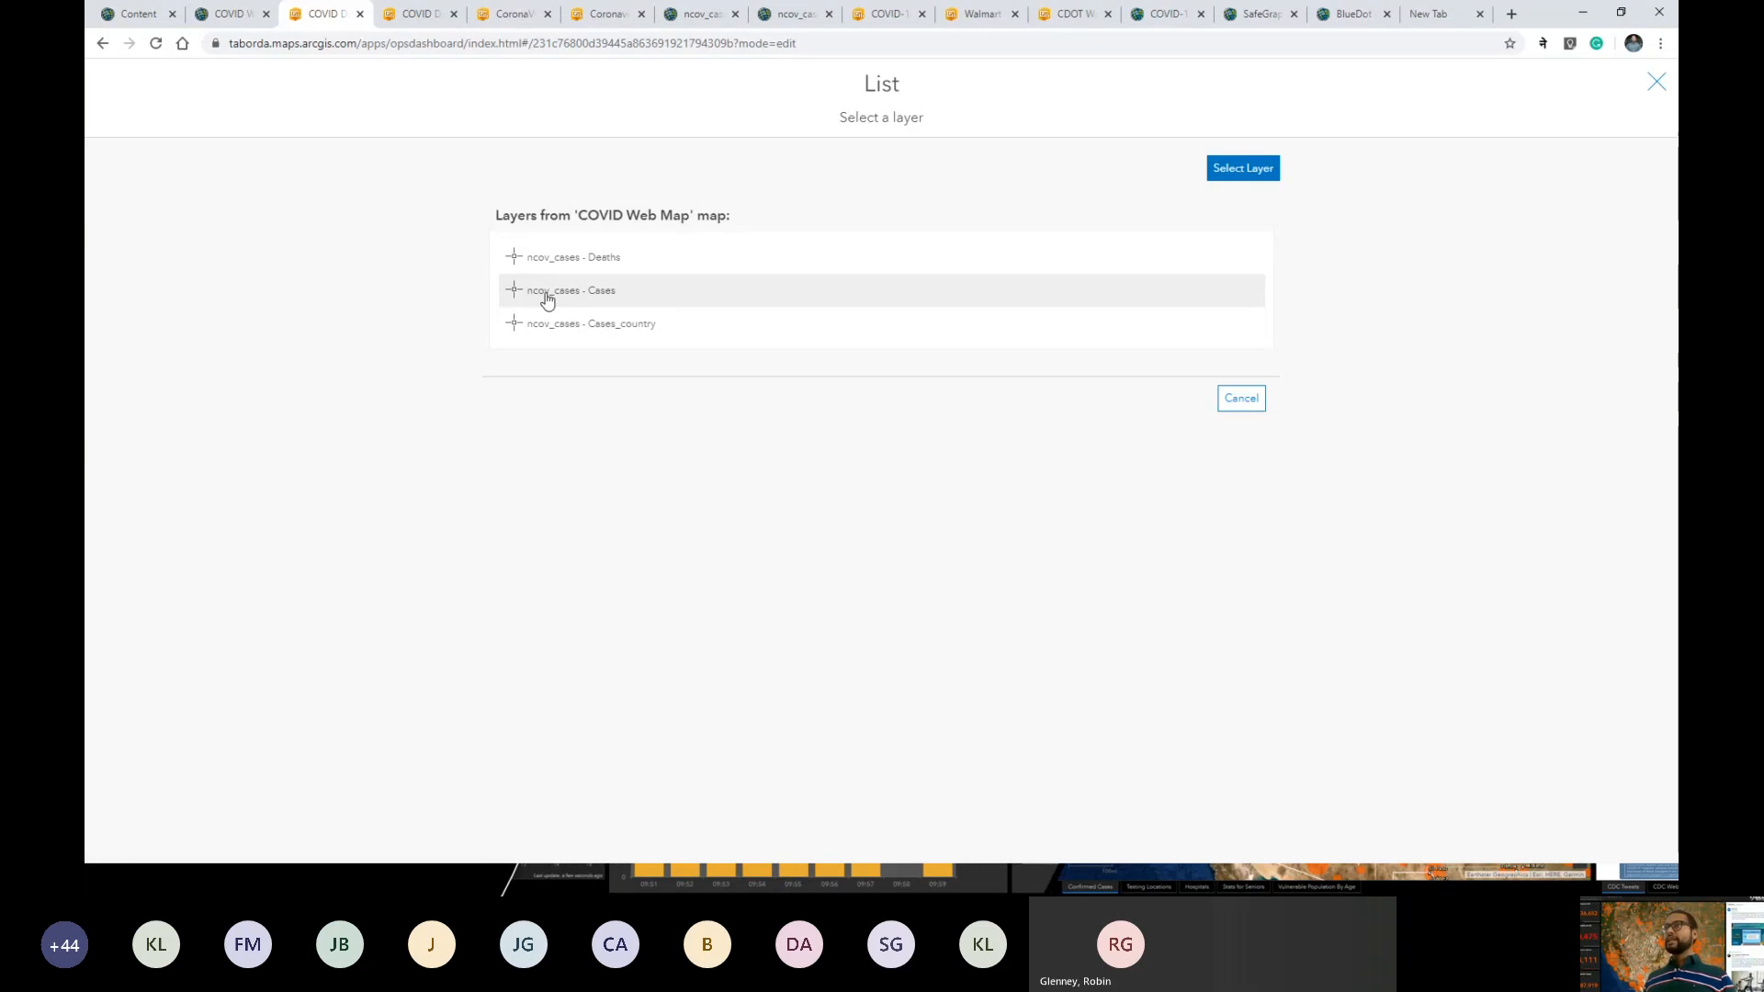
{"action": "left_click", "coordinate": [229, 16]}
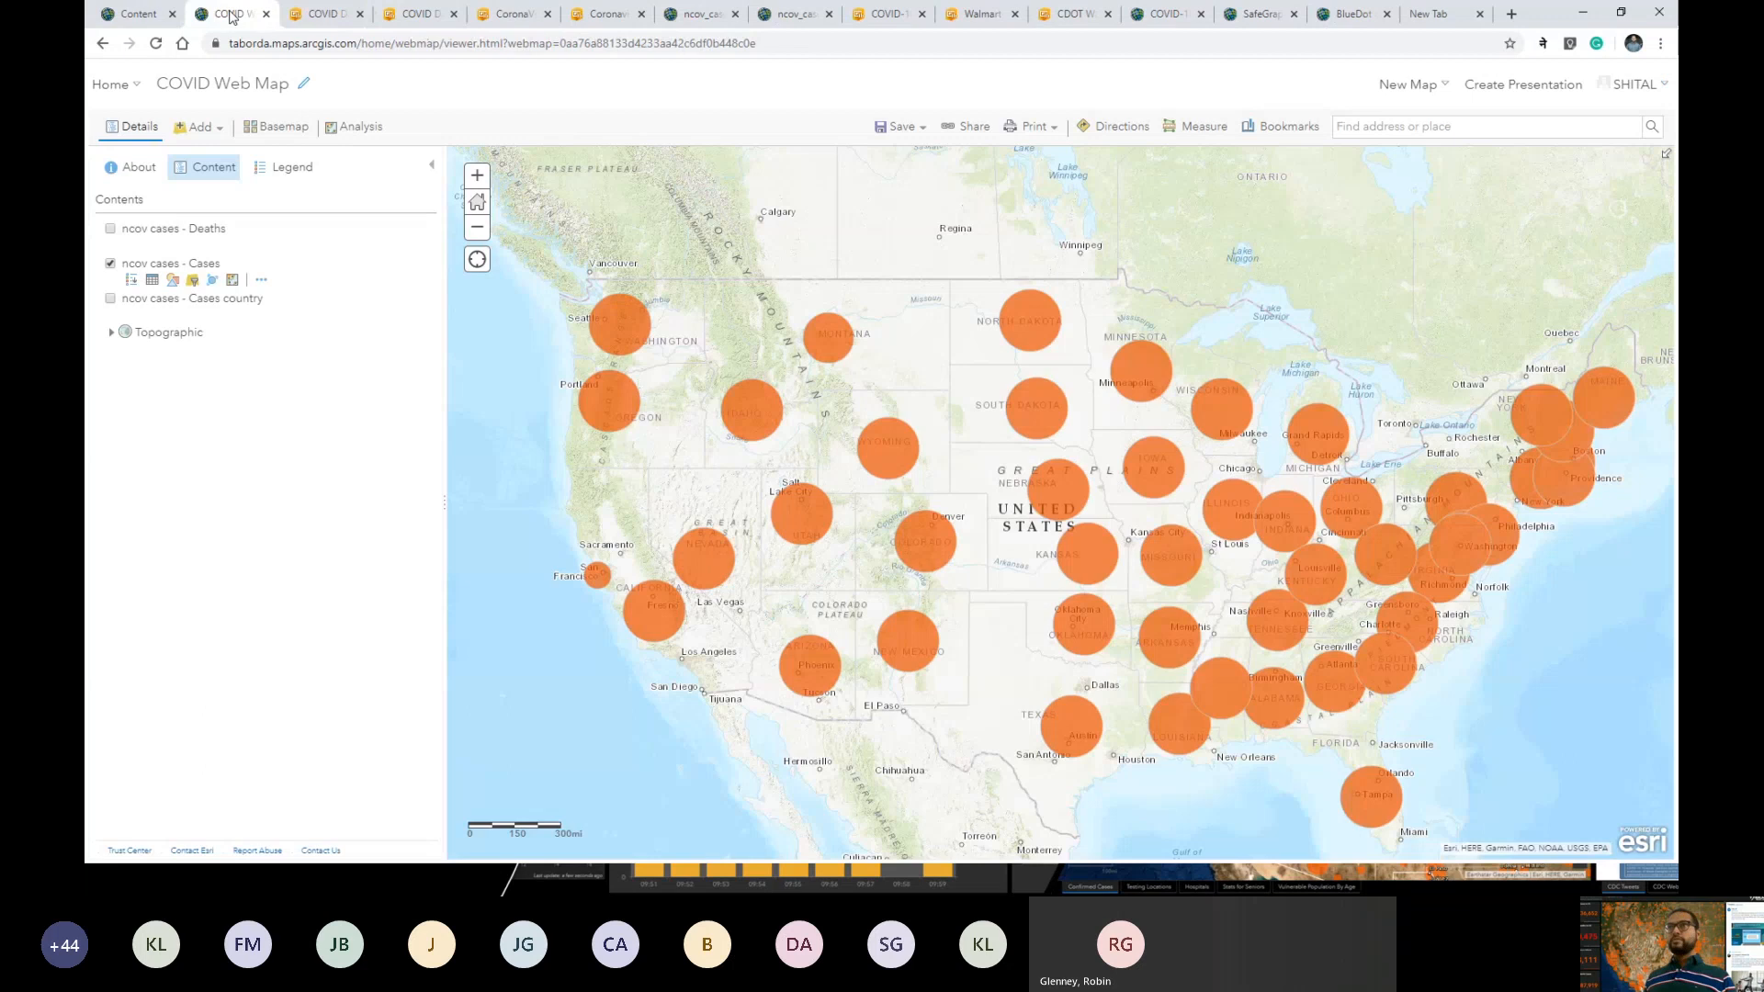
{"action": "left_click", "coordinate": [152, 280]}
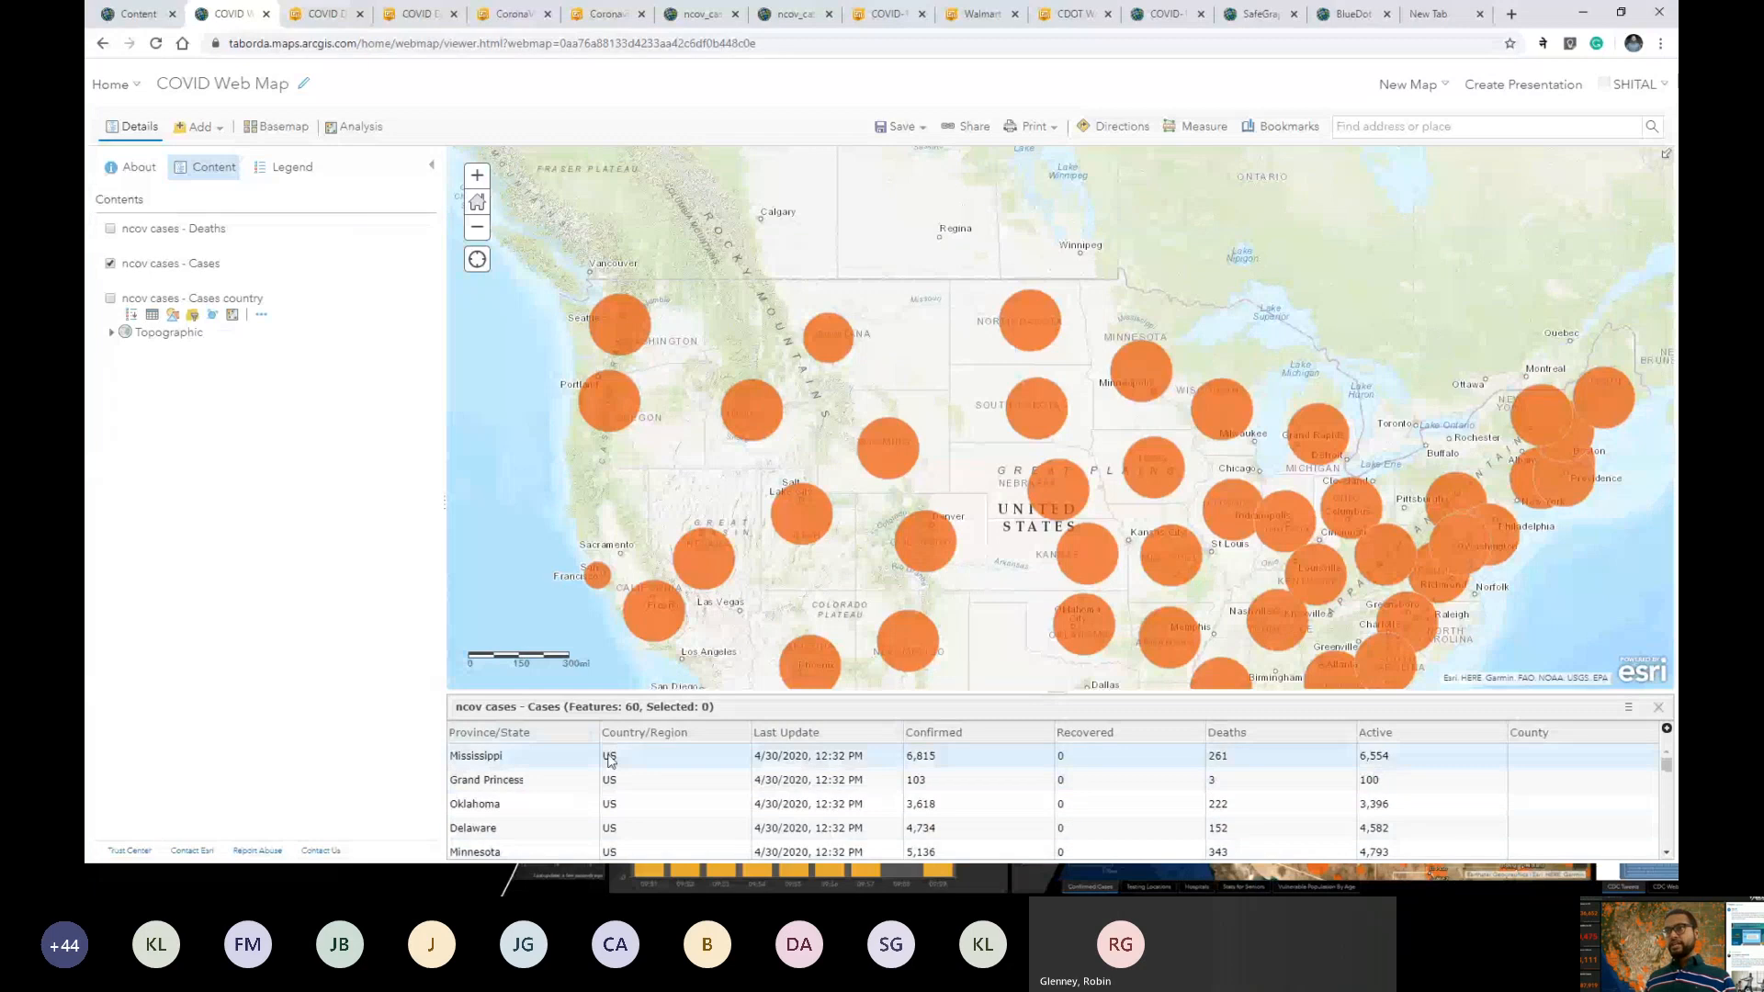
{"action": "scroll", "coordinate": [552, 819], "scroll_direction": "down", "scroll_amount": 1}
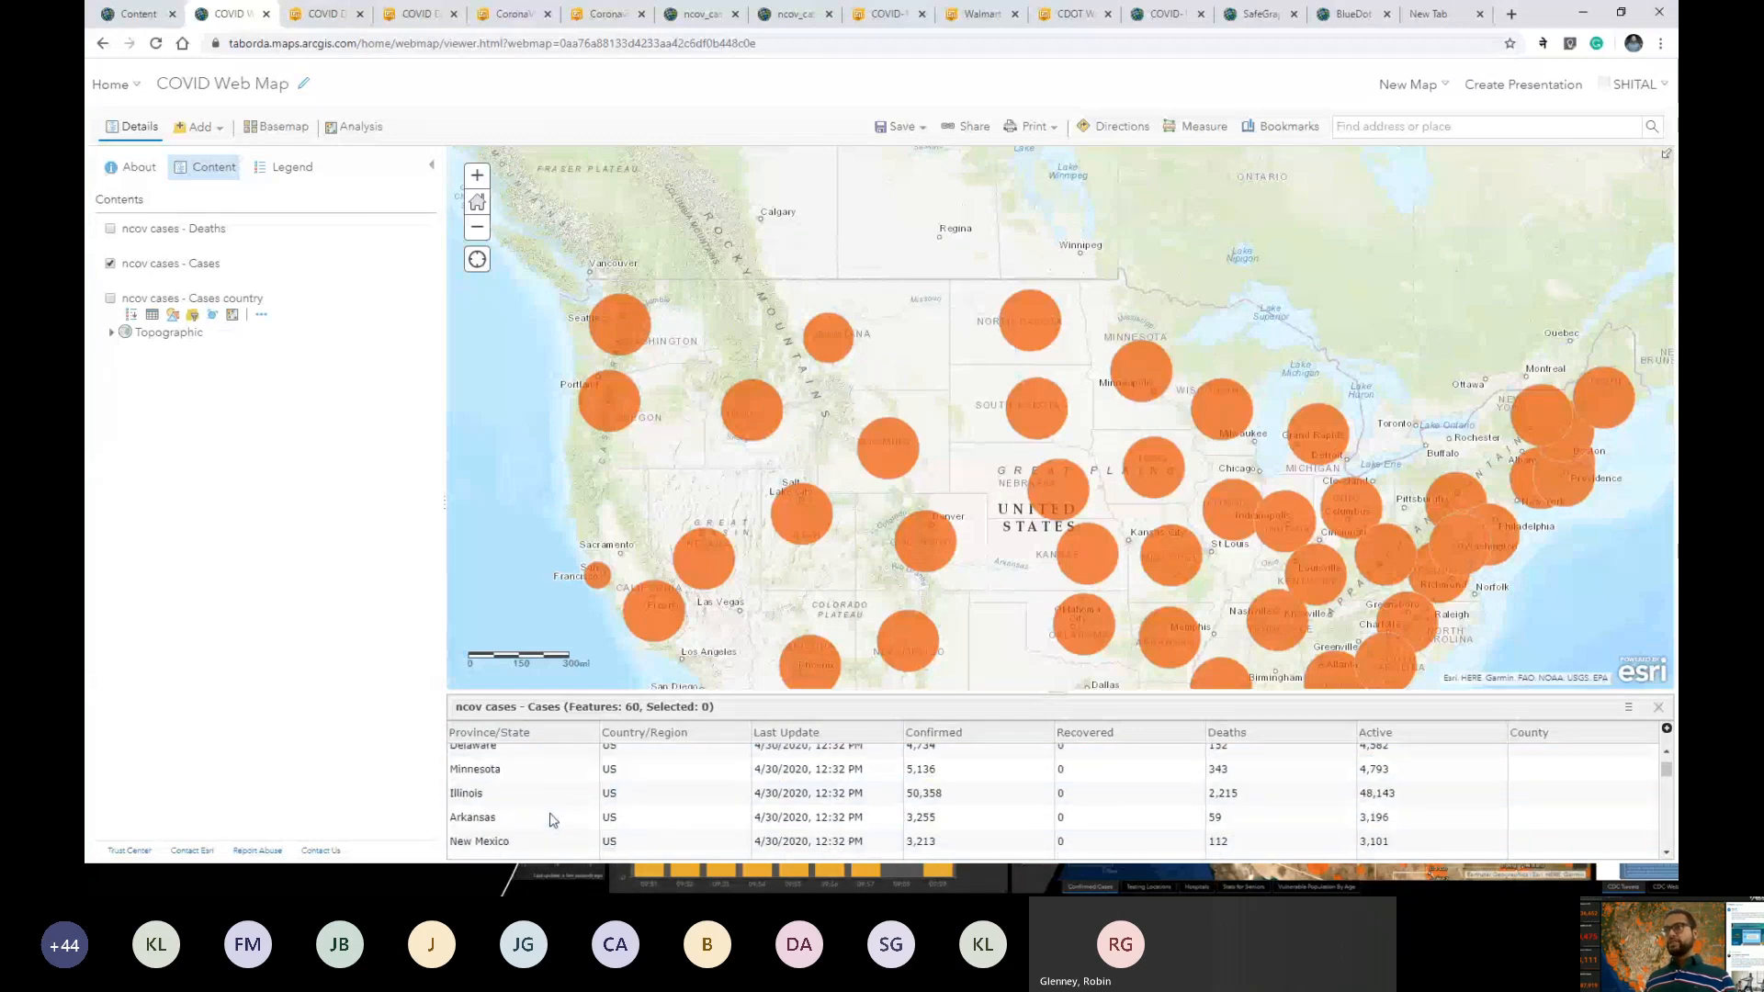
{"action": "left_click", "coordinate": [331, 16]}
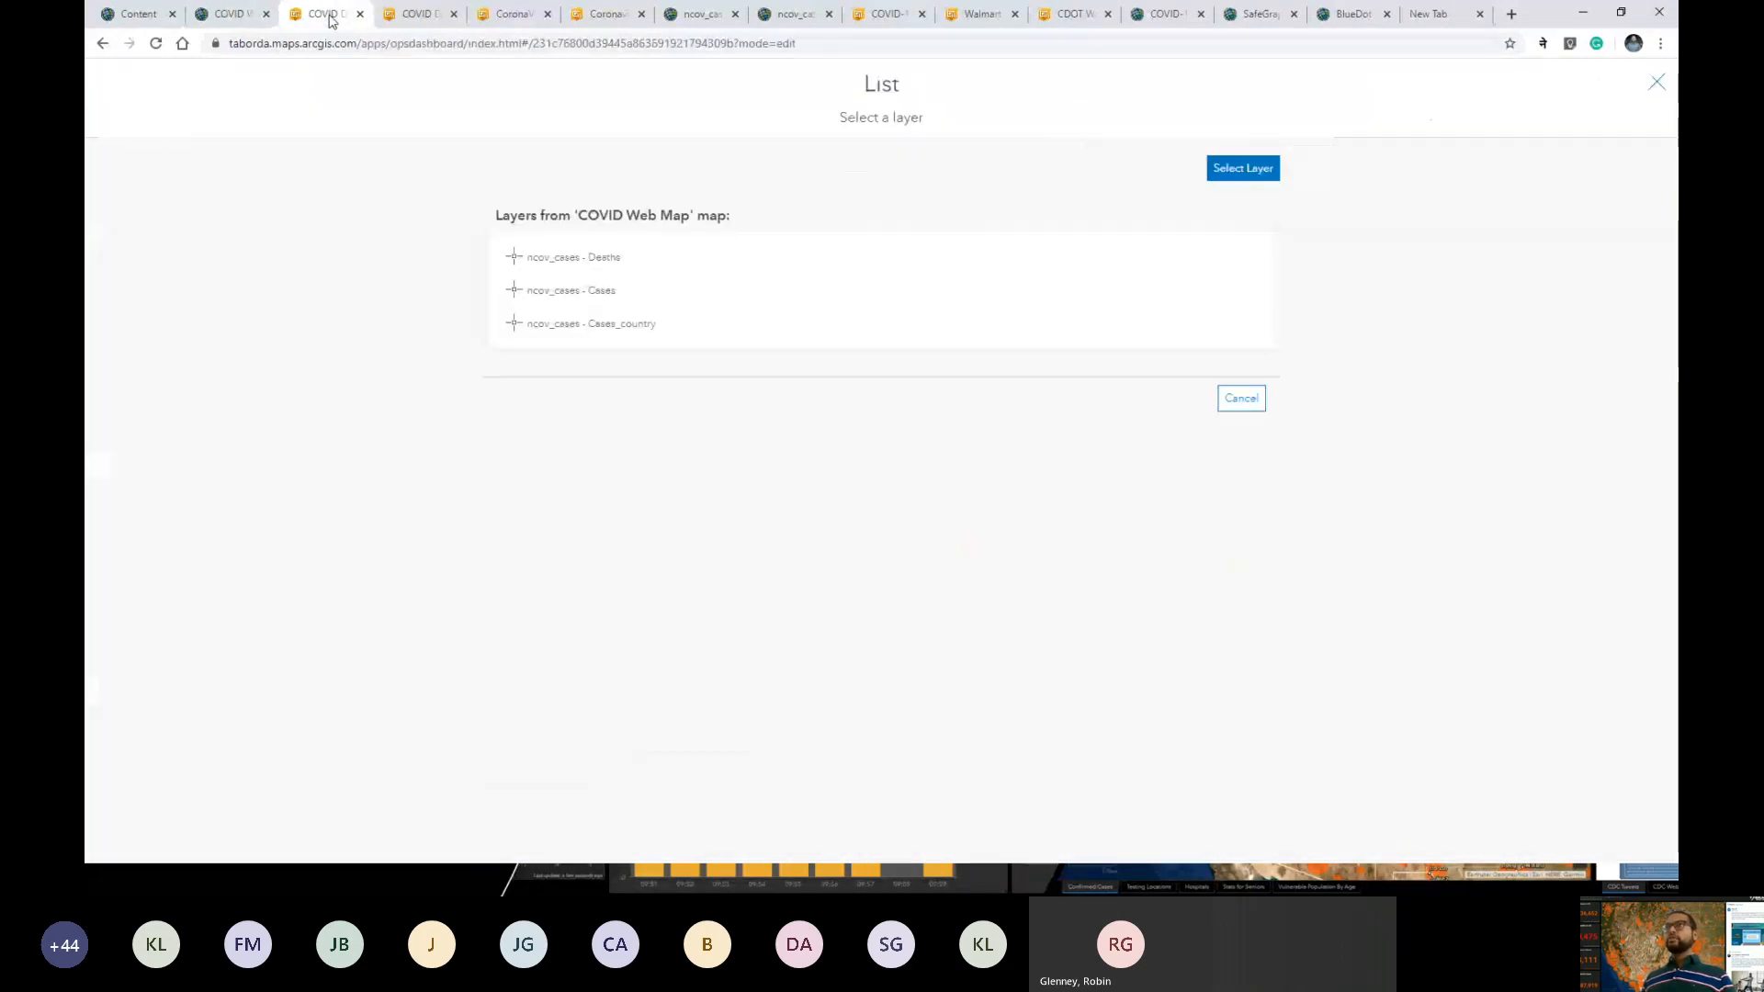
{"action": "left_click", "coordinate": [595, 294]}
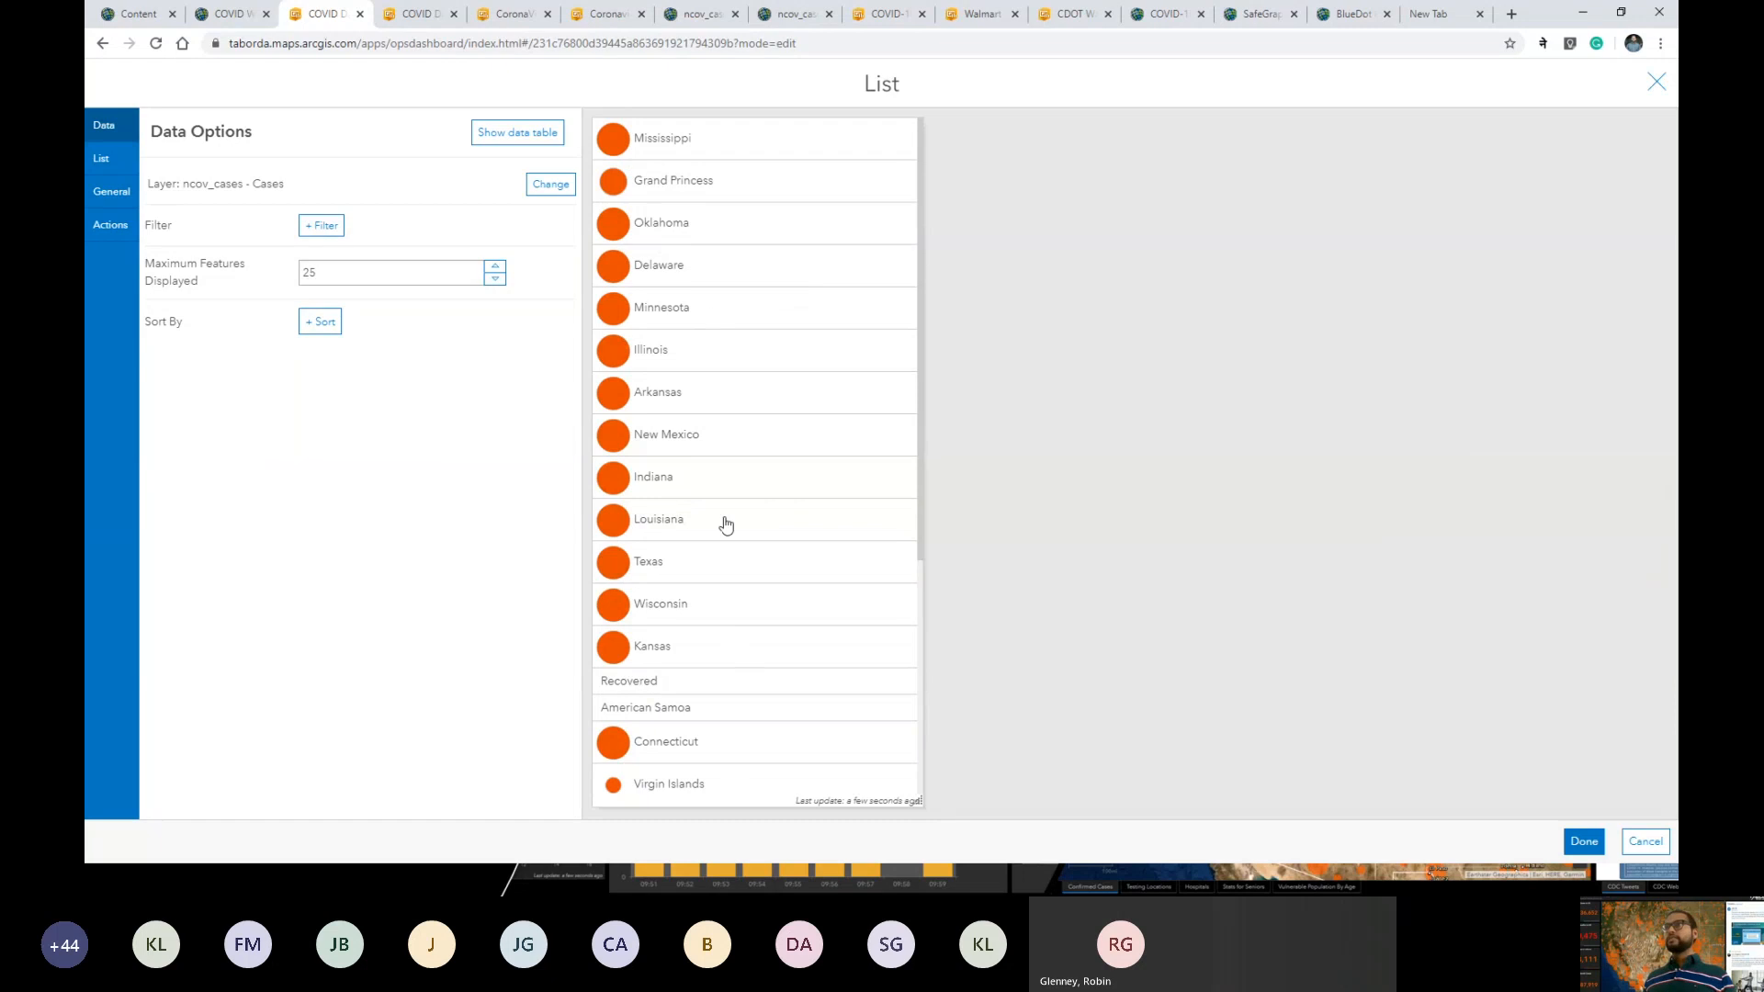
Start the list's line item text with the label "State:" followed by the {Province_State} field, glancing at the COVID Web Map table first.
{"action": "left_click", "coordinate": [233, 16]}
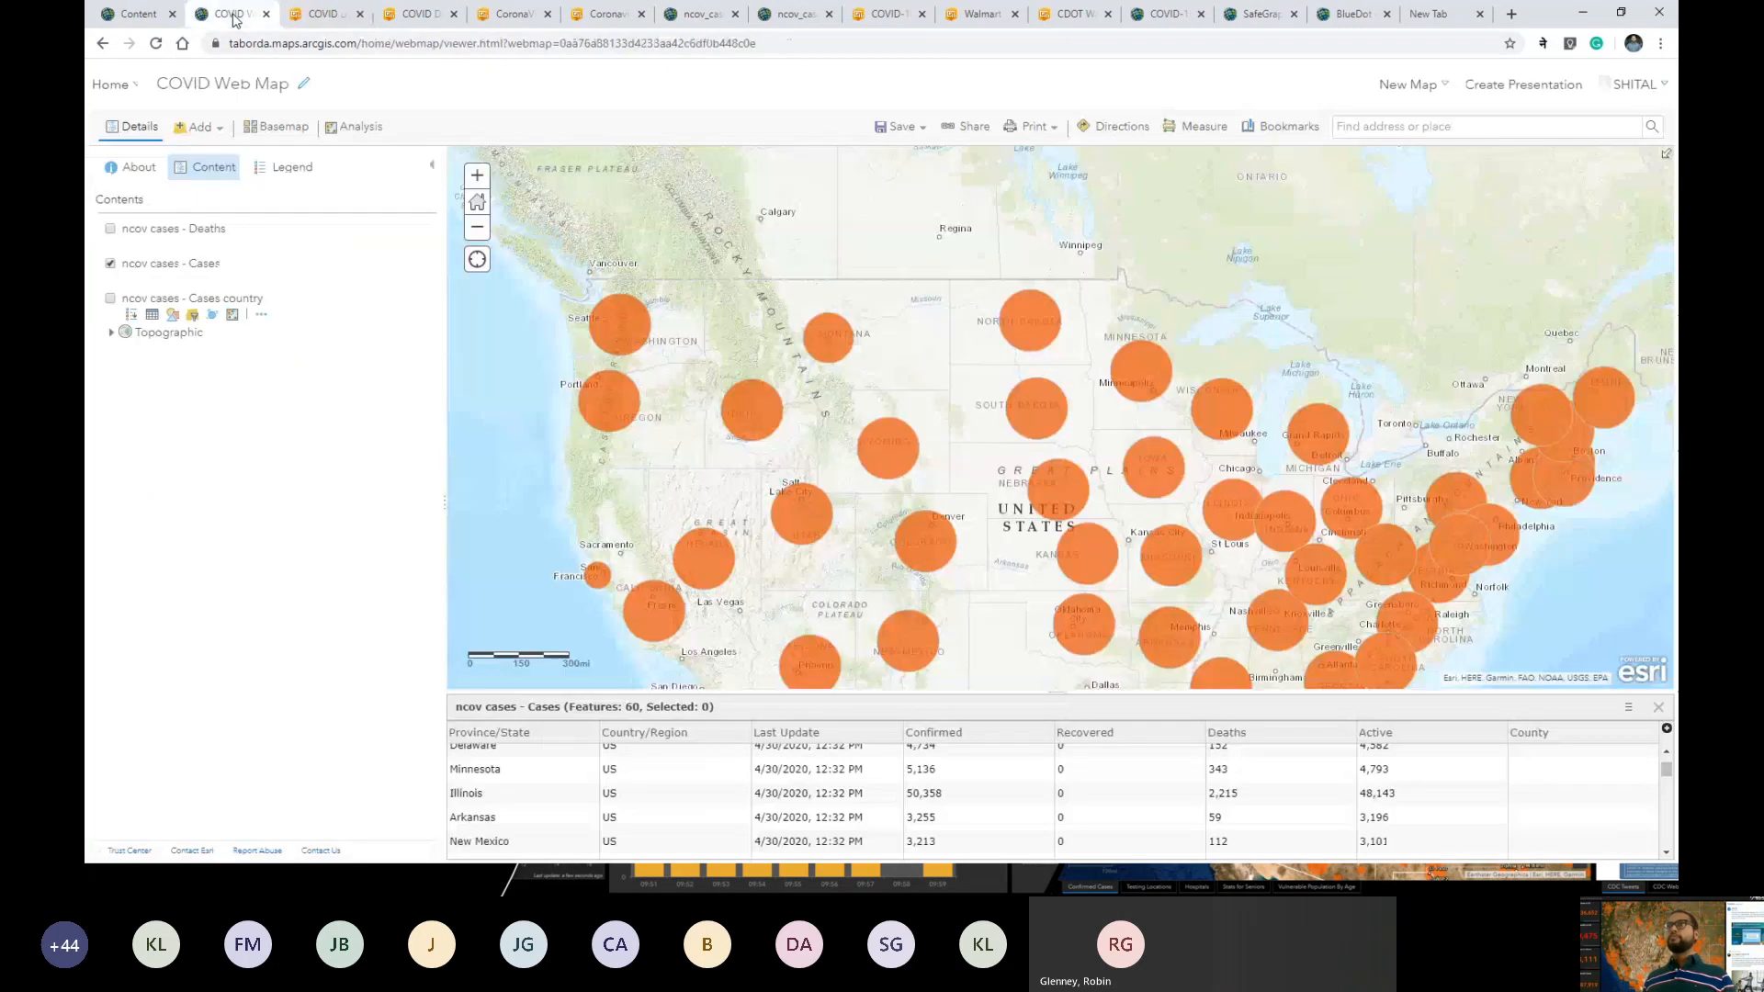
{"action": "left_click", "coordinate": [322, 13]}
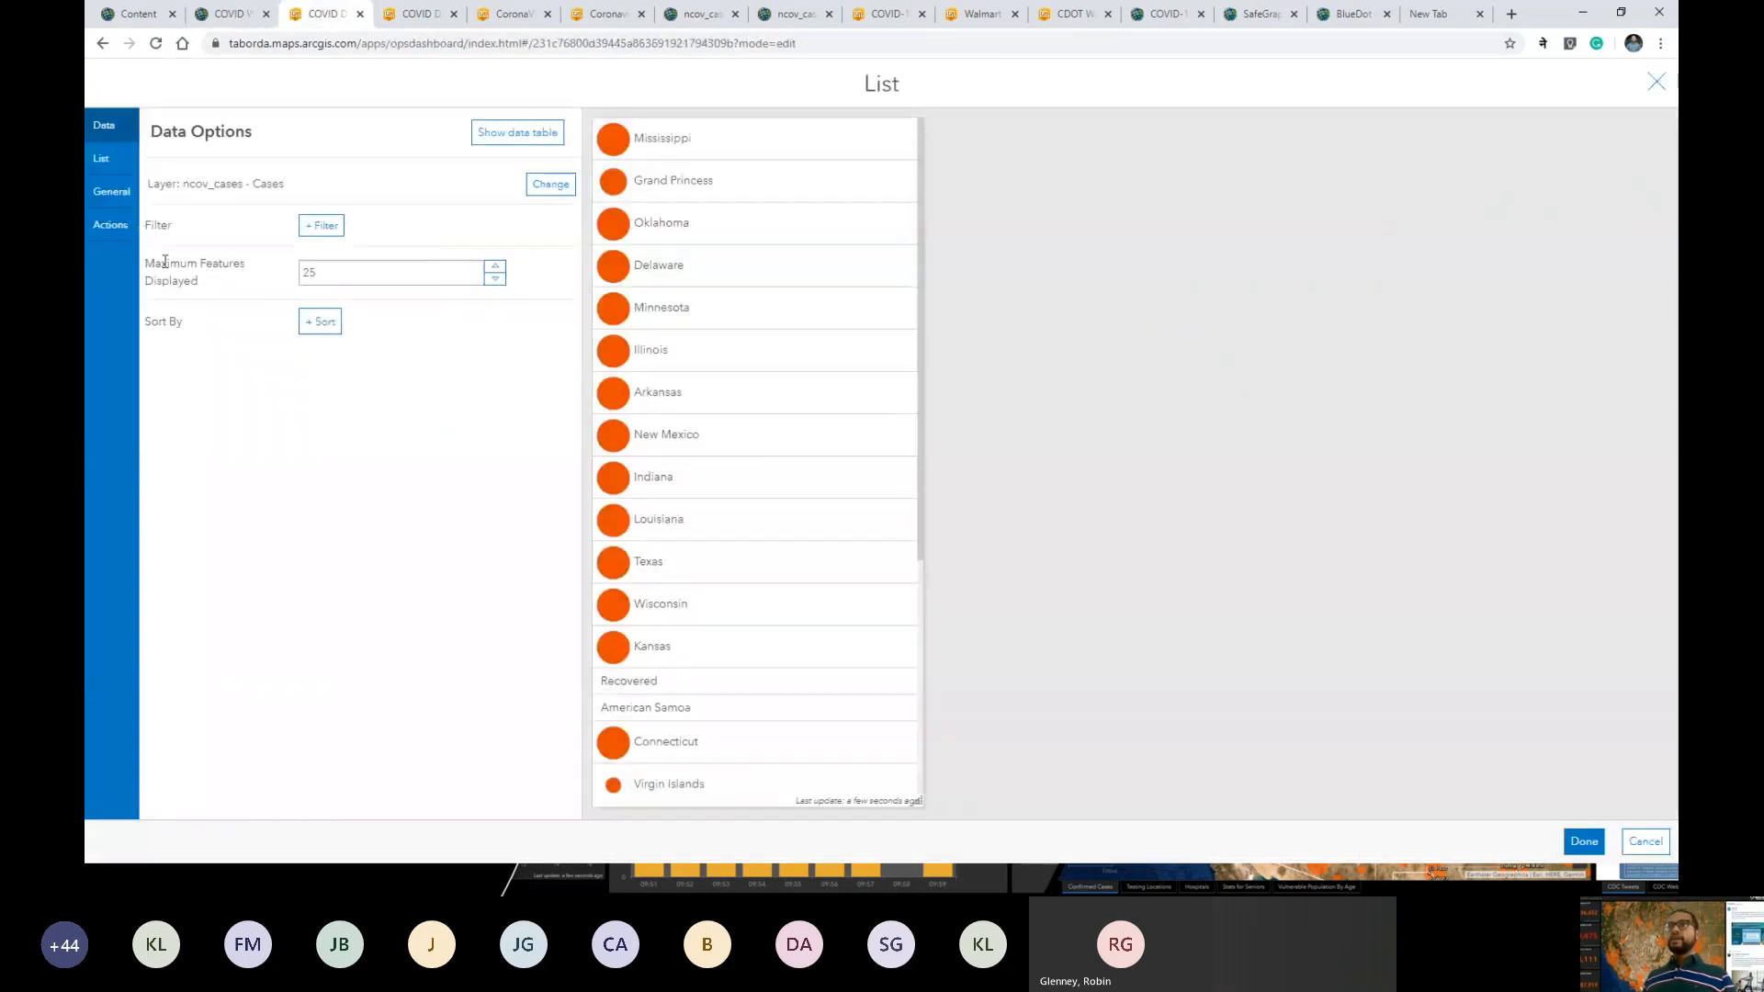
{"action": "left_click", "coordinate": [102, 159]}
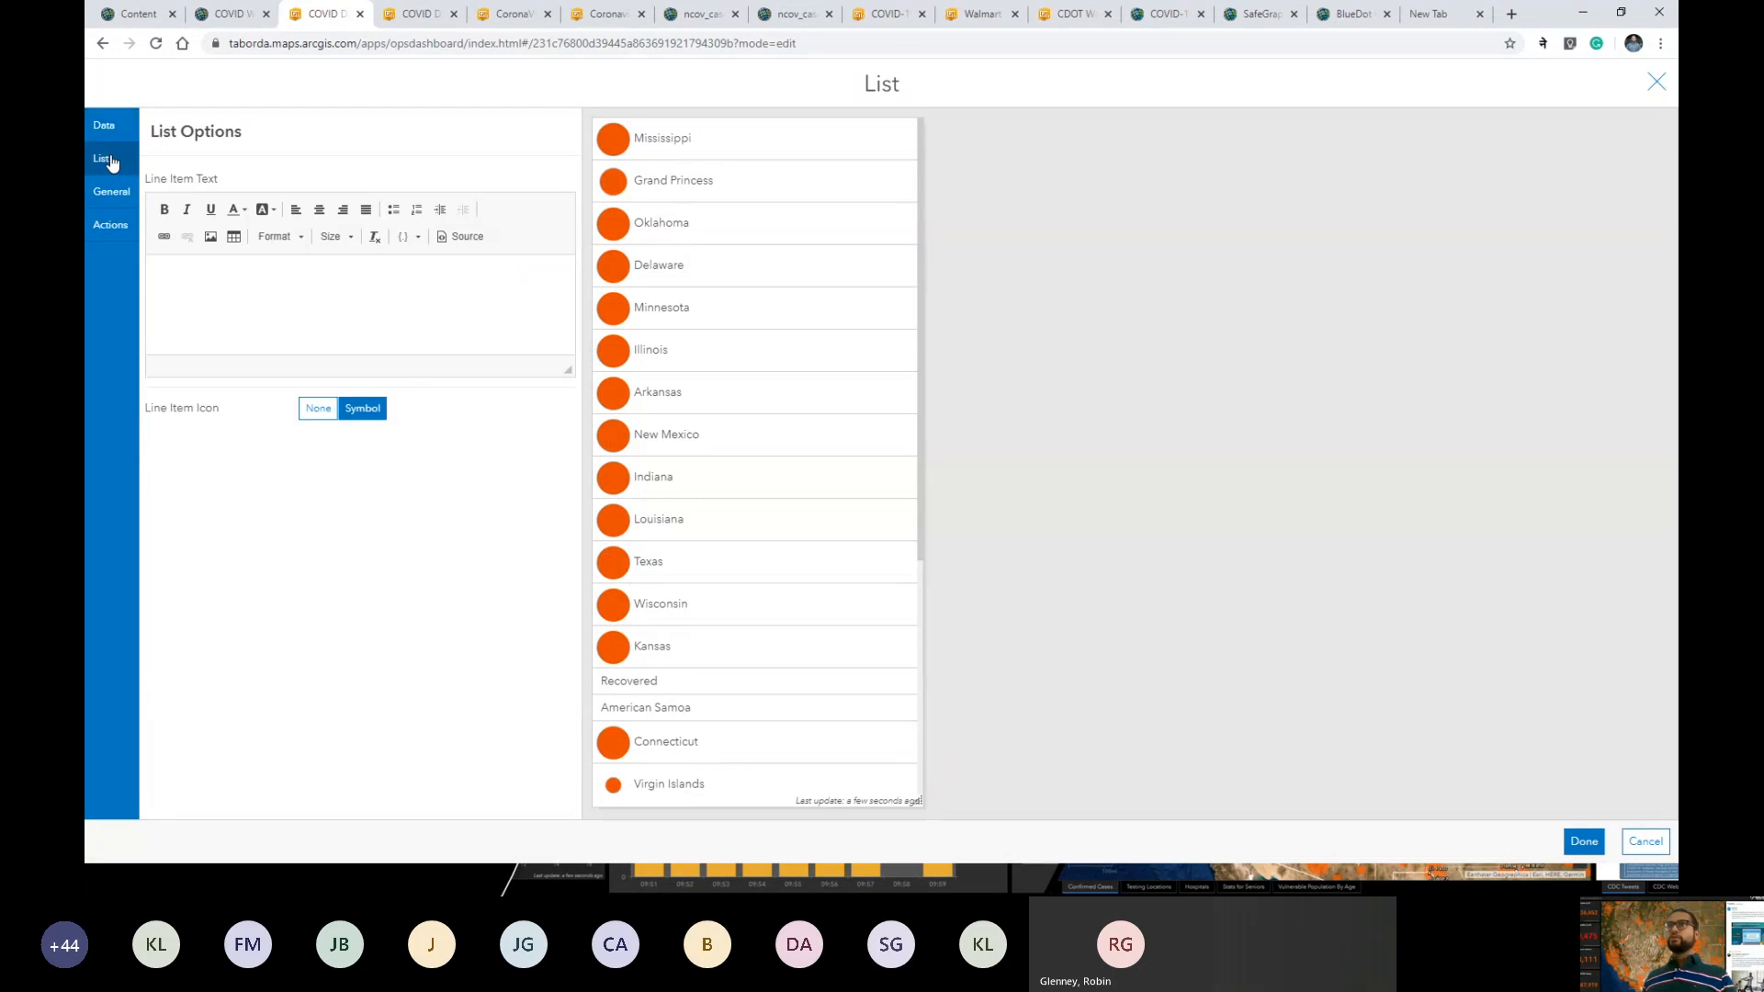
{"action": "left_click", "coordinate": [328, 281]}
{"action": "type", "text": "S"}
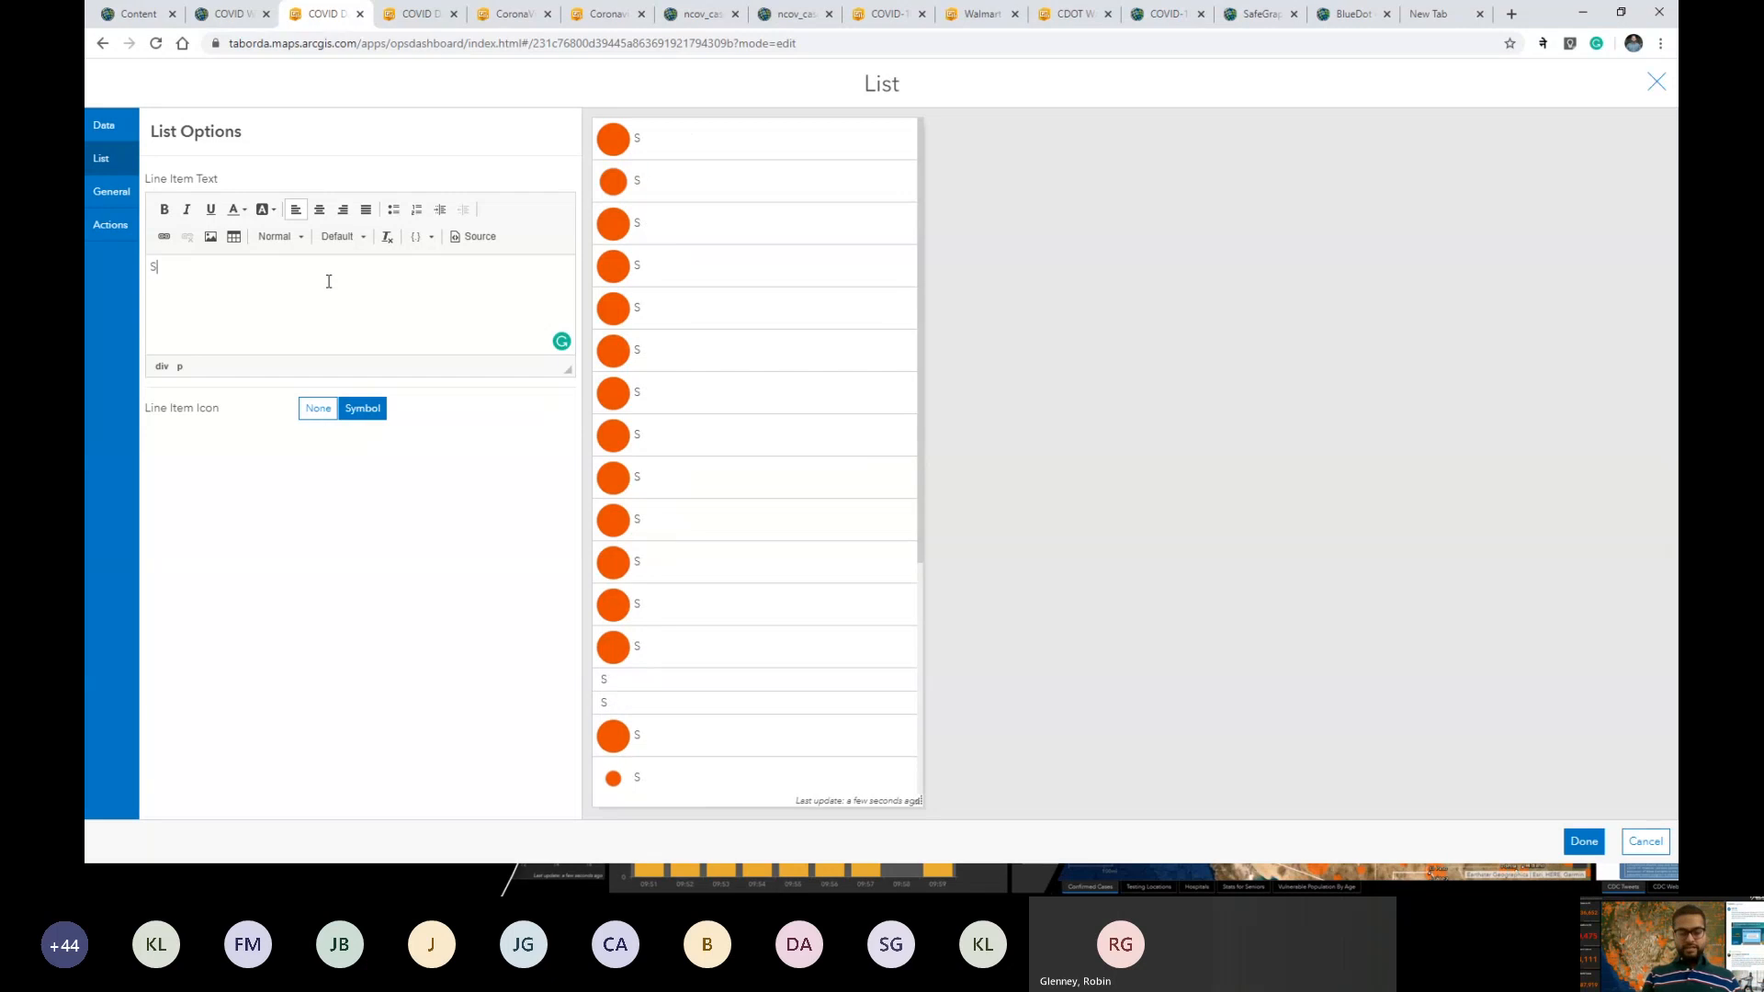
{"action": "type", "text": "tate"}
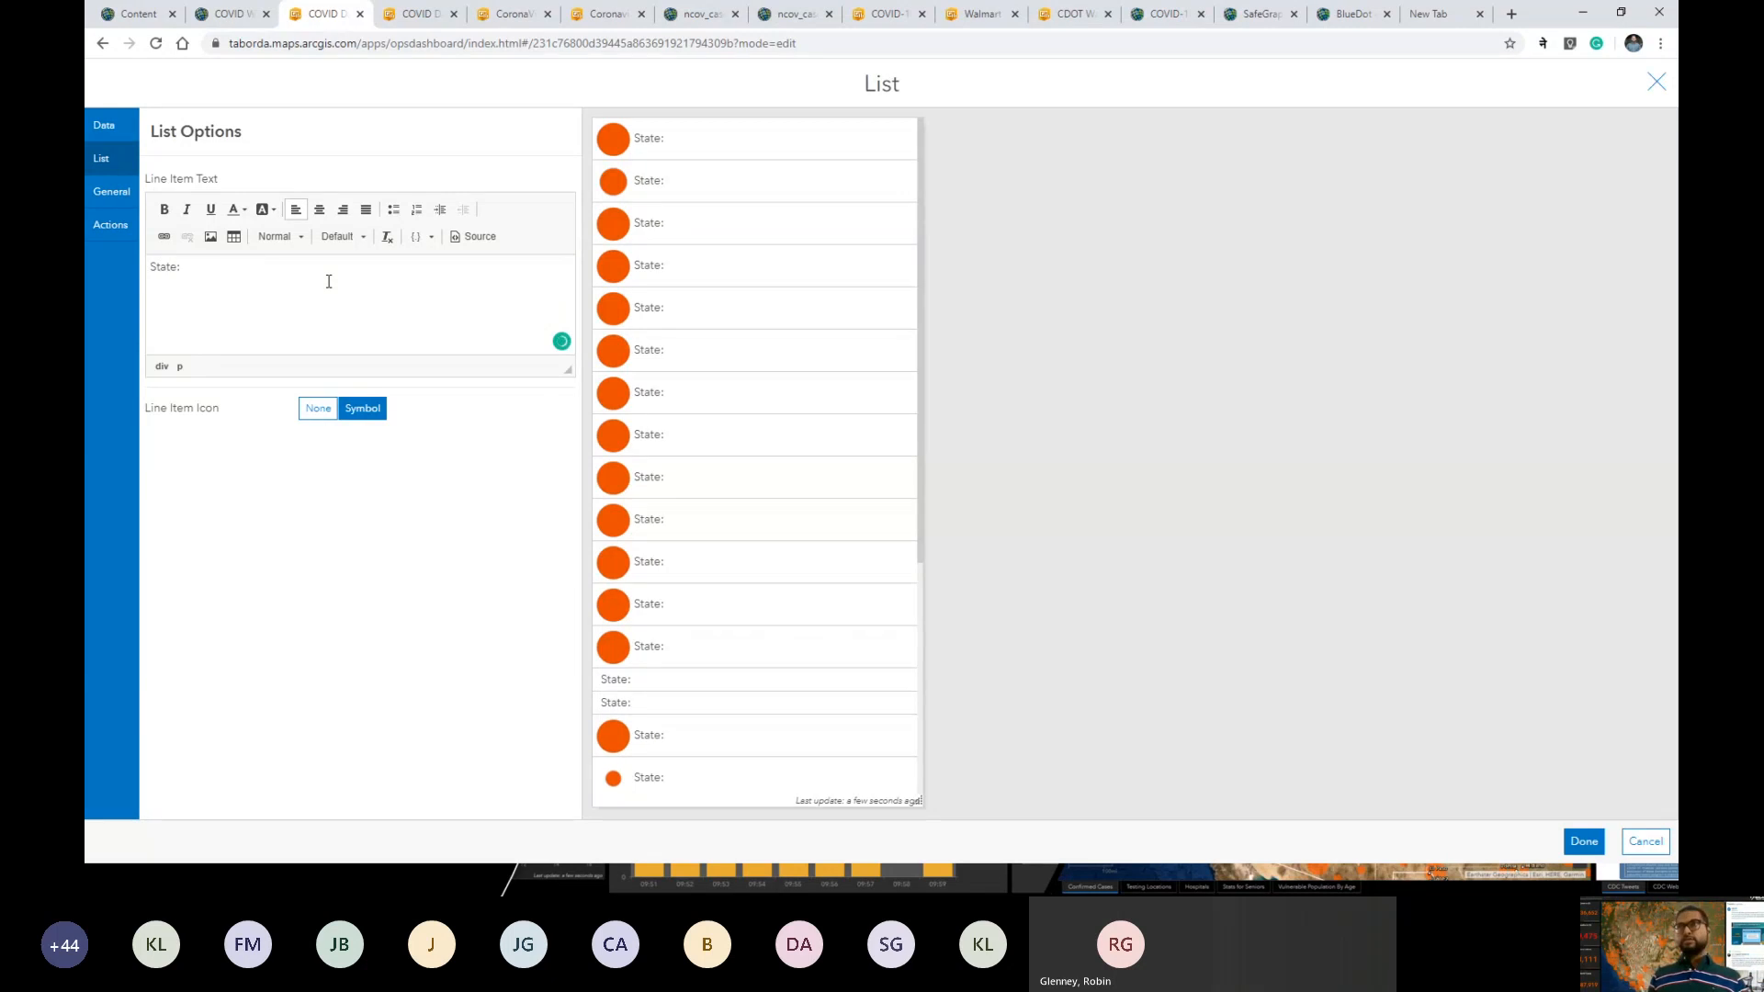
{"action": "type", "text": ":"}
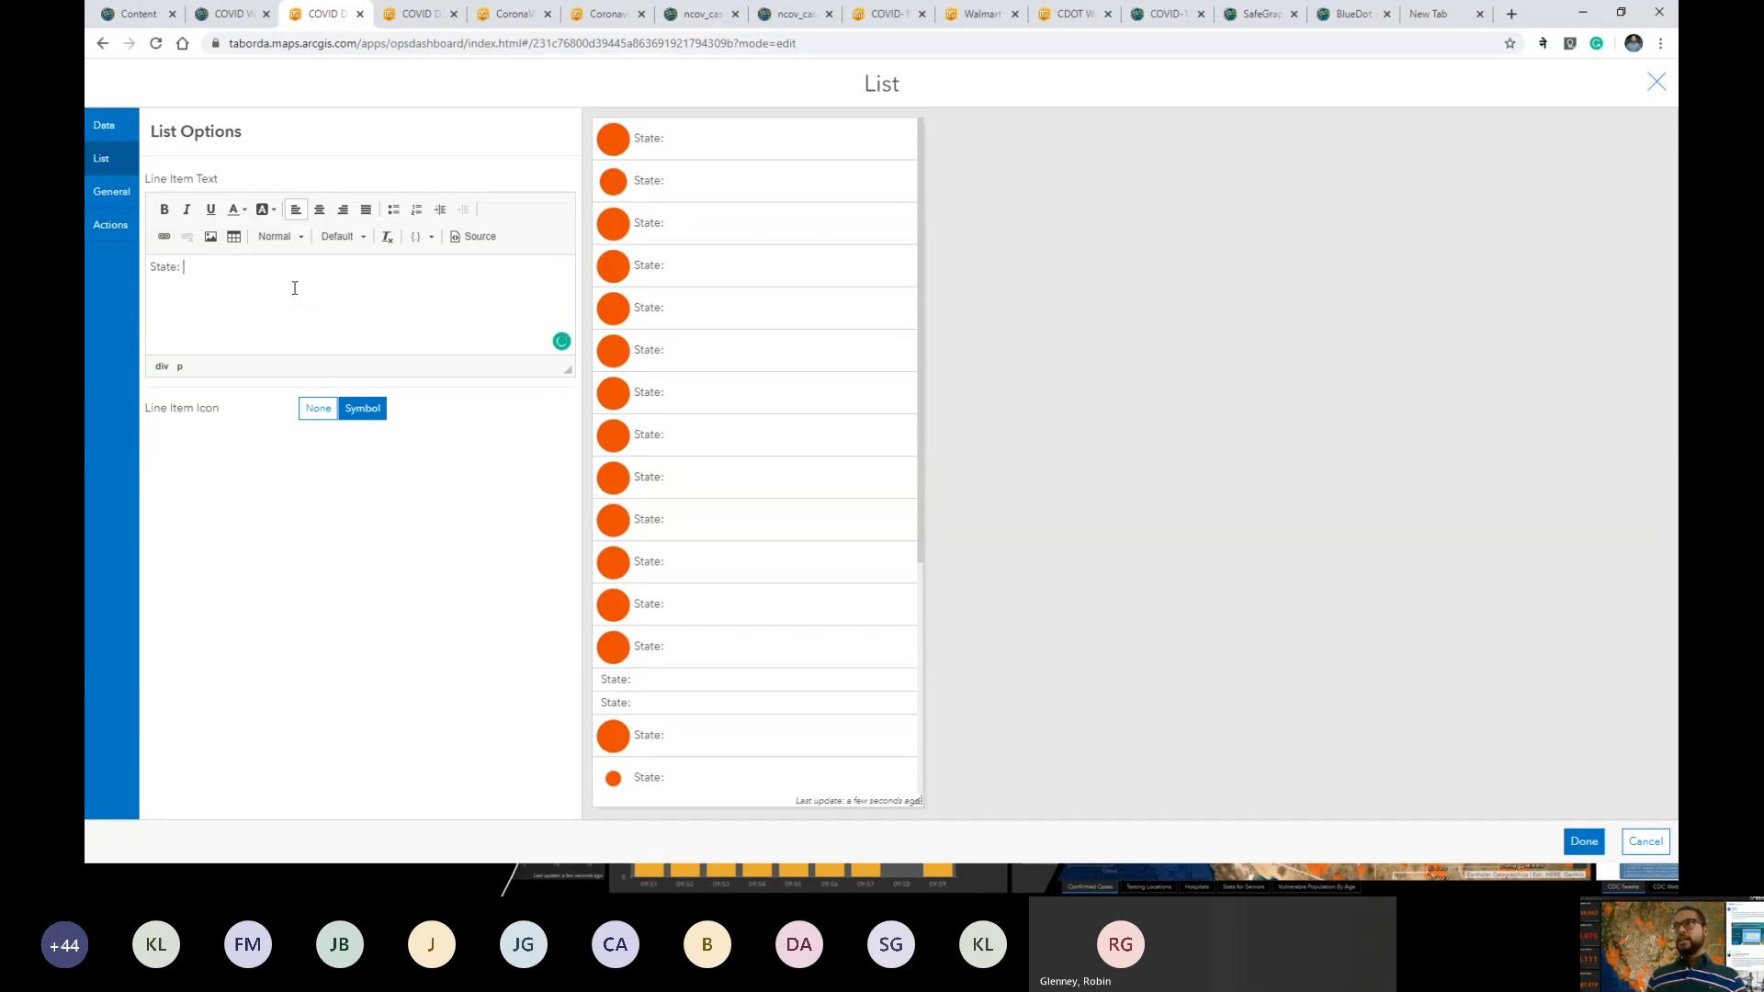
{"action": "left_click", "coordinate": [431, 237]}
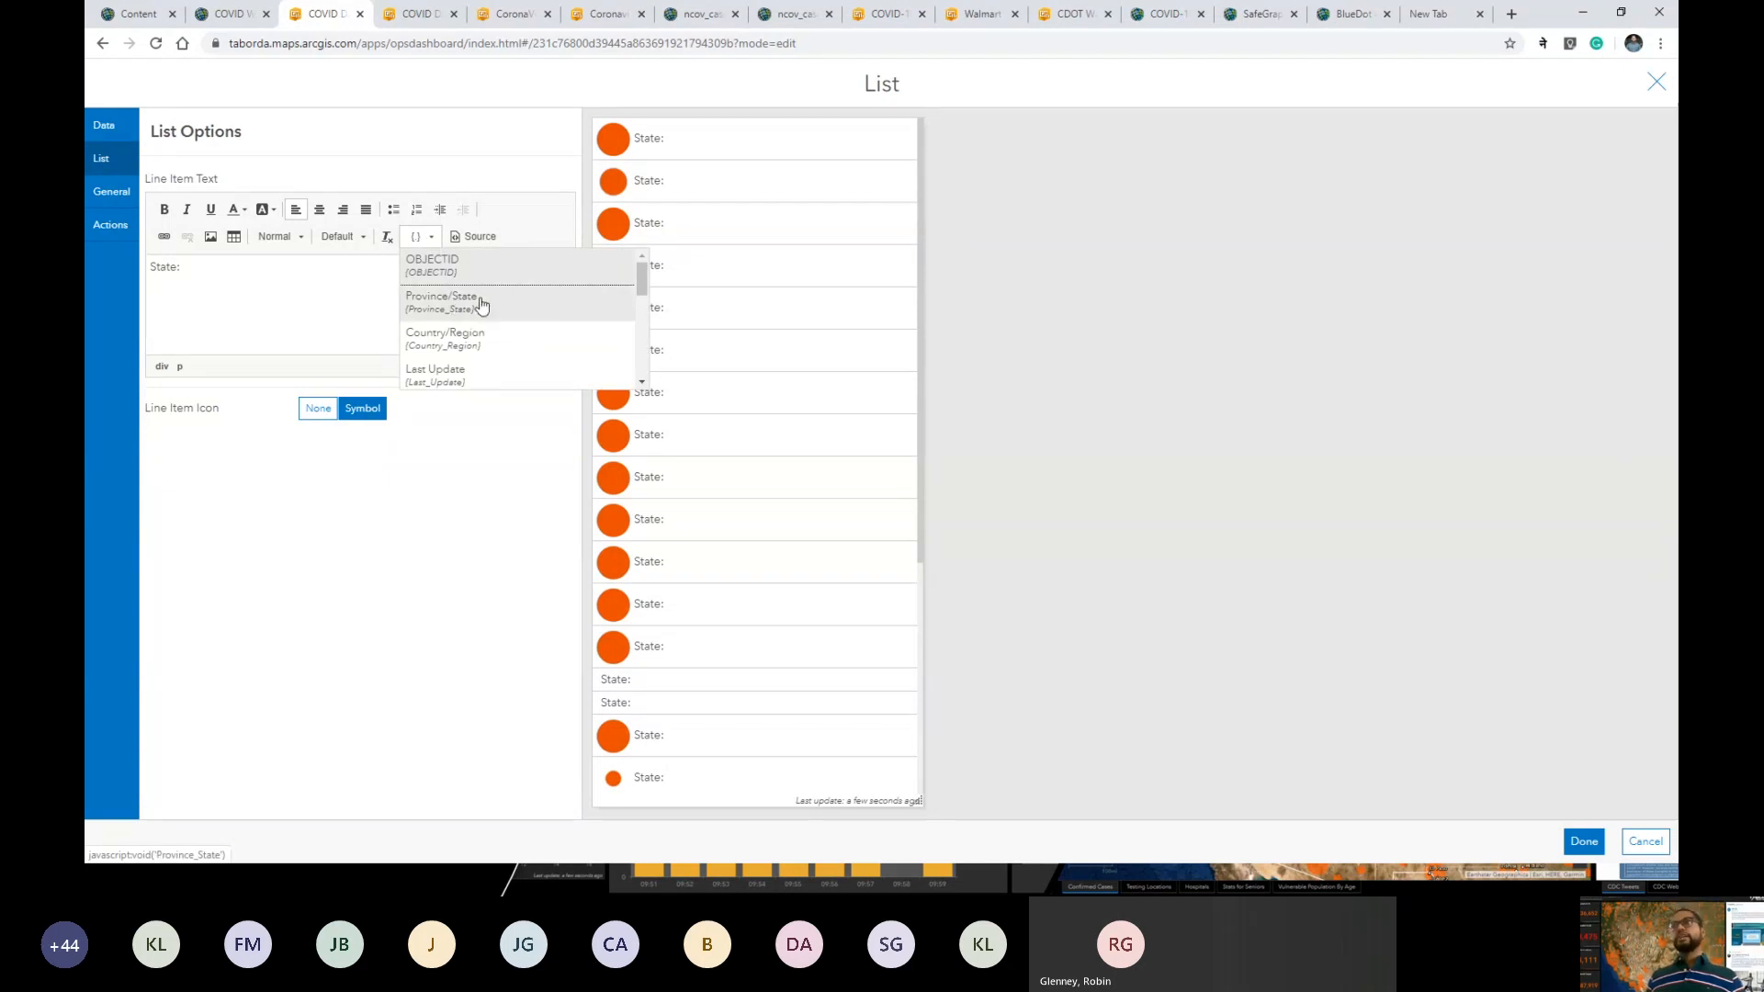
{"action": "scroll", "coordinate": [492, 326], "scroll_direction": "down", "scroll_amount": 2}
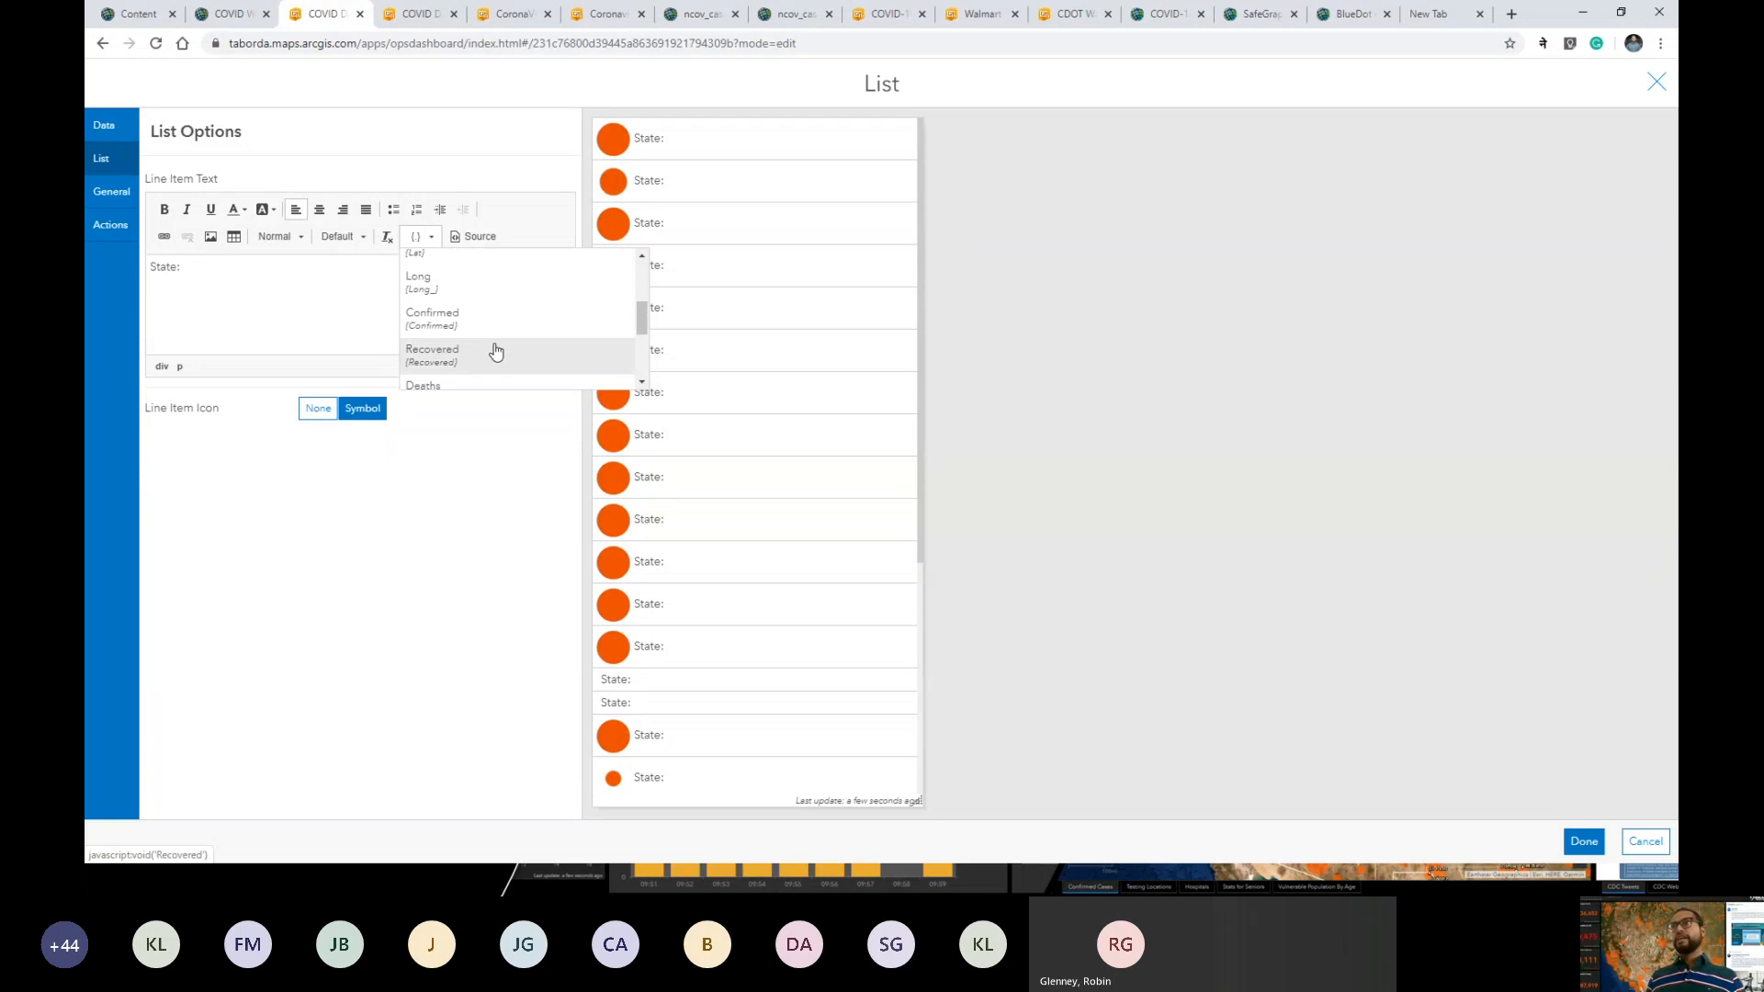
{"action": "scroll", "coordinate": [491, 324], "scroll_direction": "up", "scroll_amount": 2}
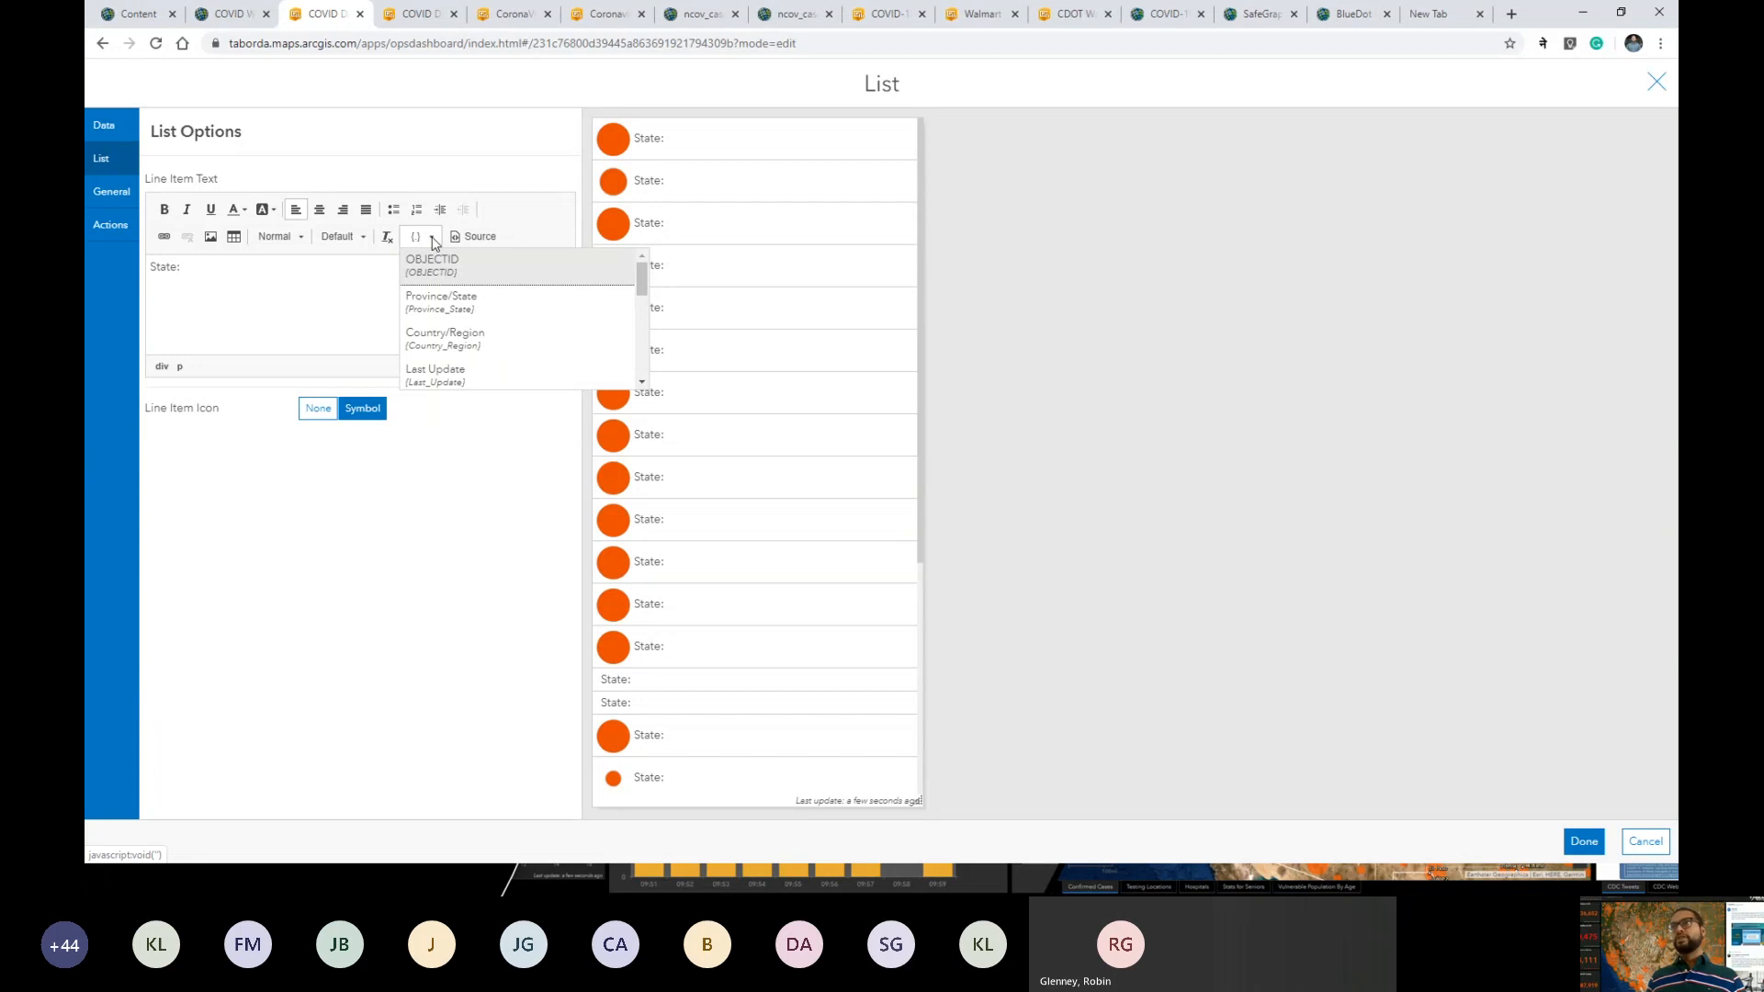
{"action": "left_click", "coordinate": [451, 310]}
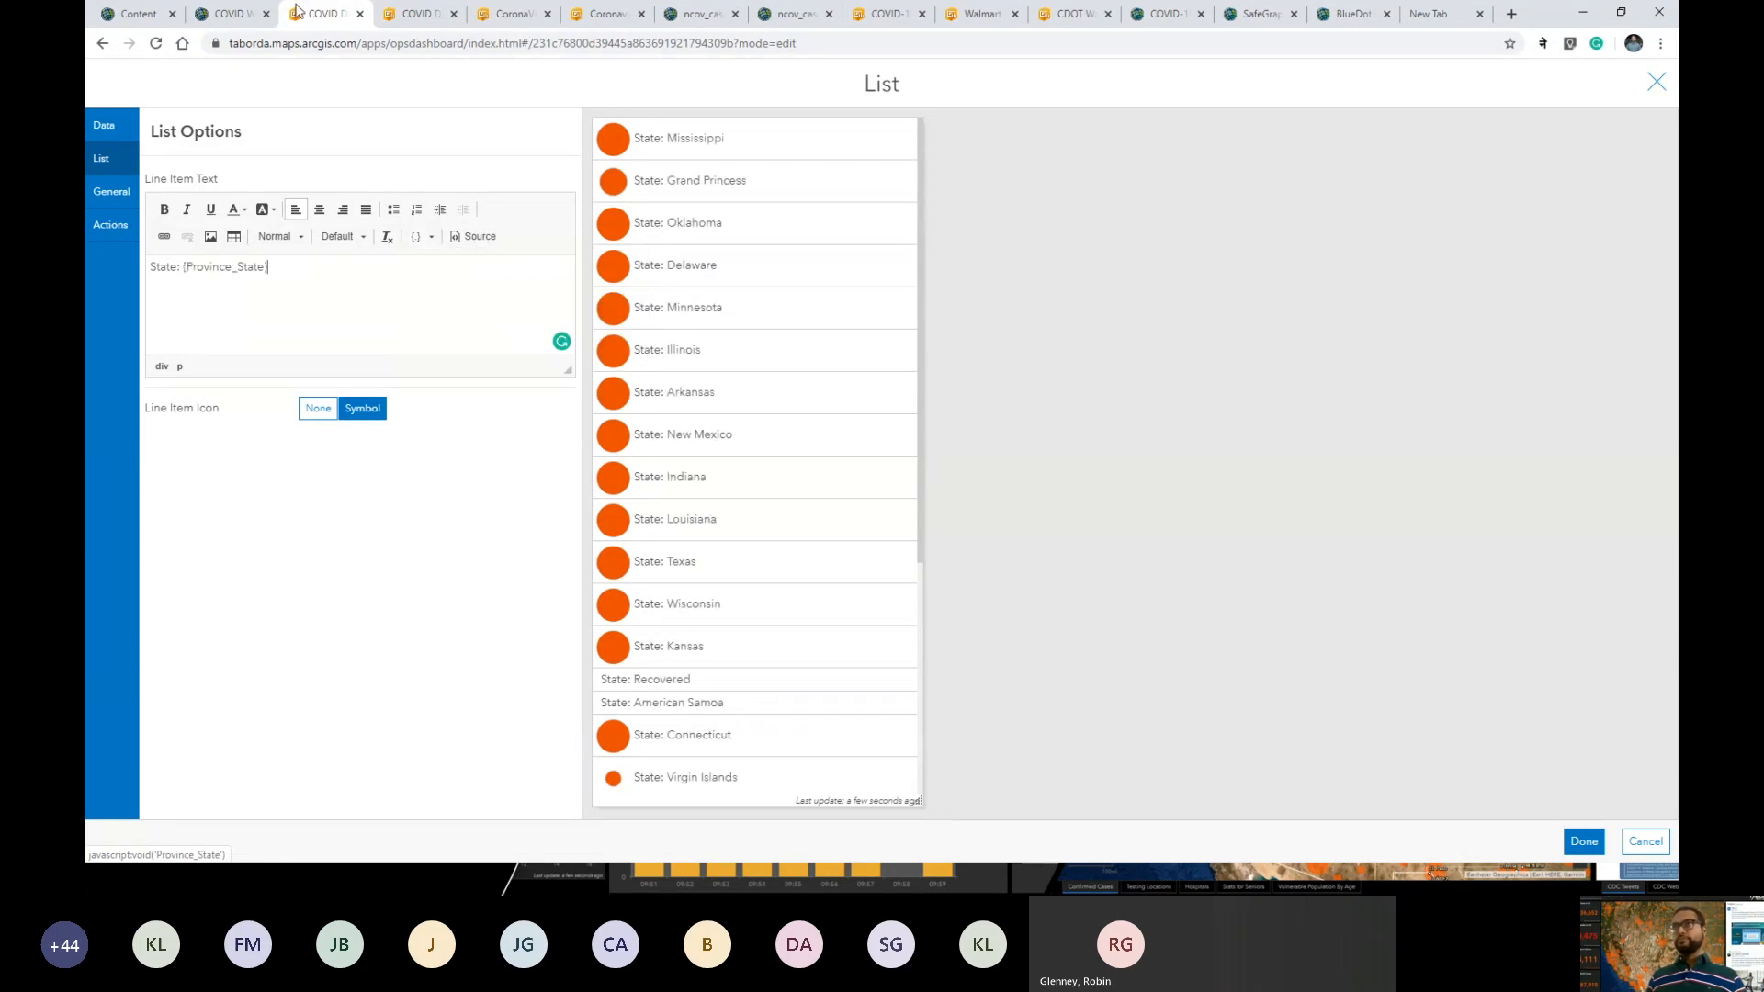
Check the field names in the COVID Web Map's Cases table, and add a second line item row reading "Cases: {Confirmed}".
{"action": "left_click", "coordinate": [230, 14]}
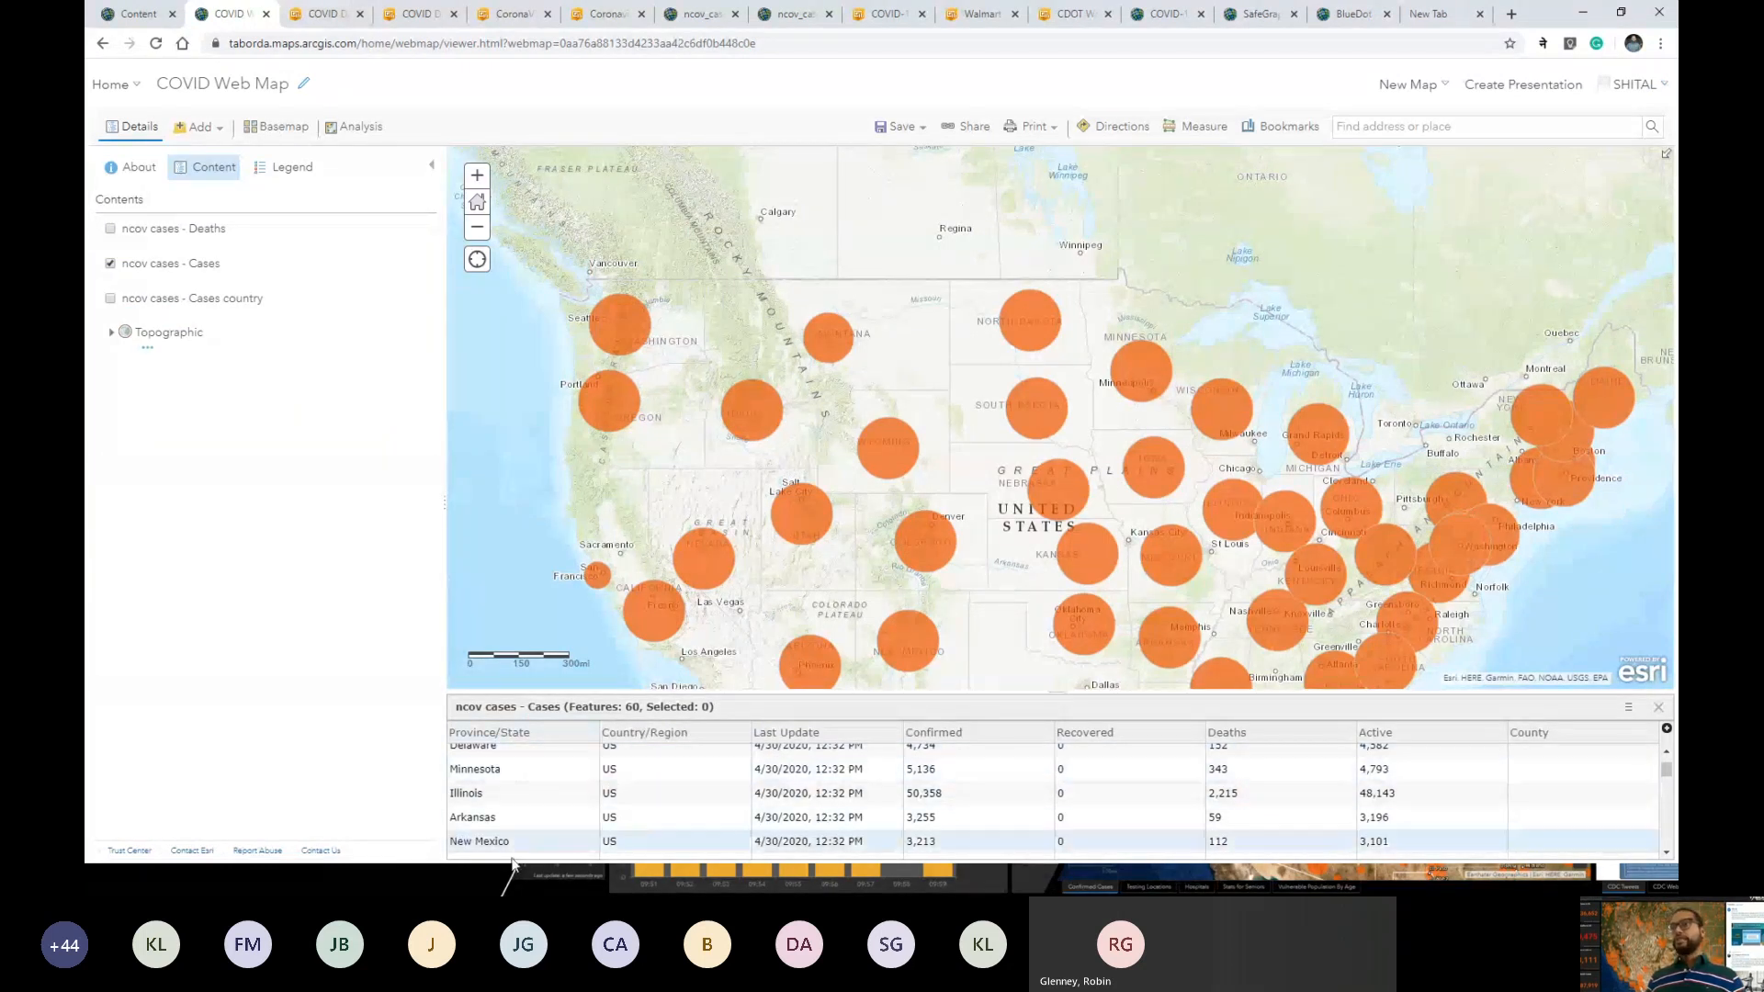
{"action": "left_click", "coordinate": [500, 733]}
{"action": "left_click", "coordinate": [323, 14]}
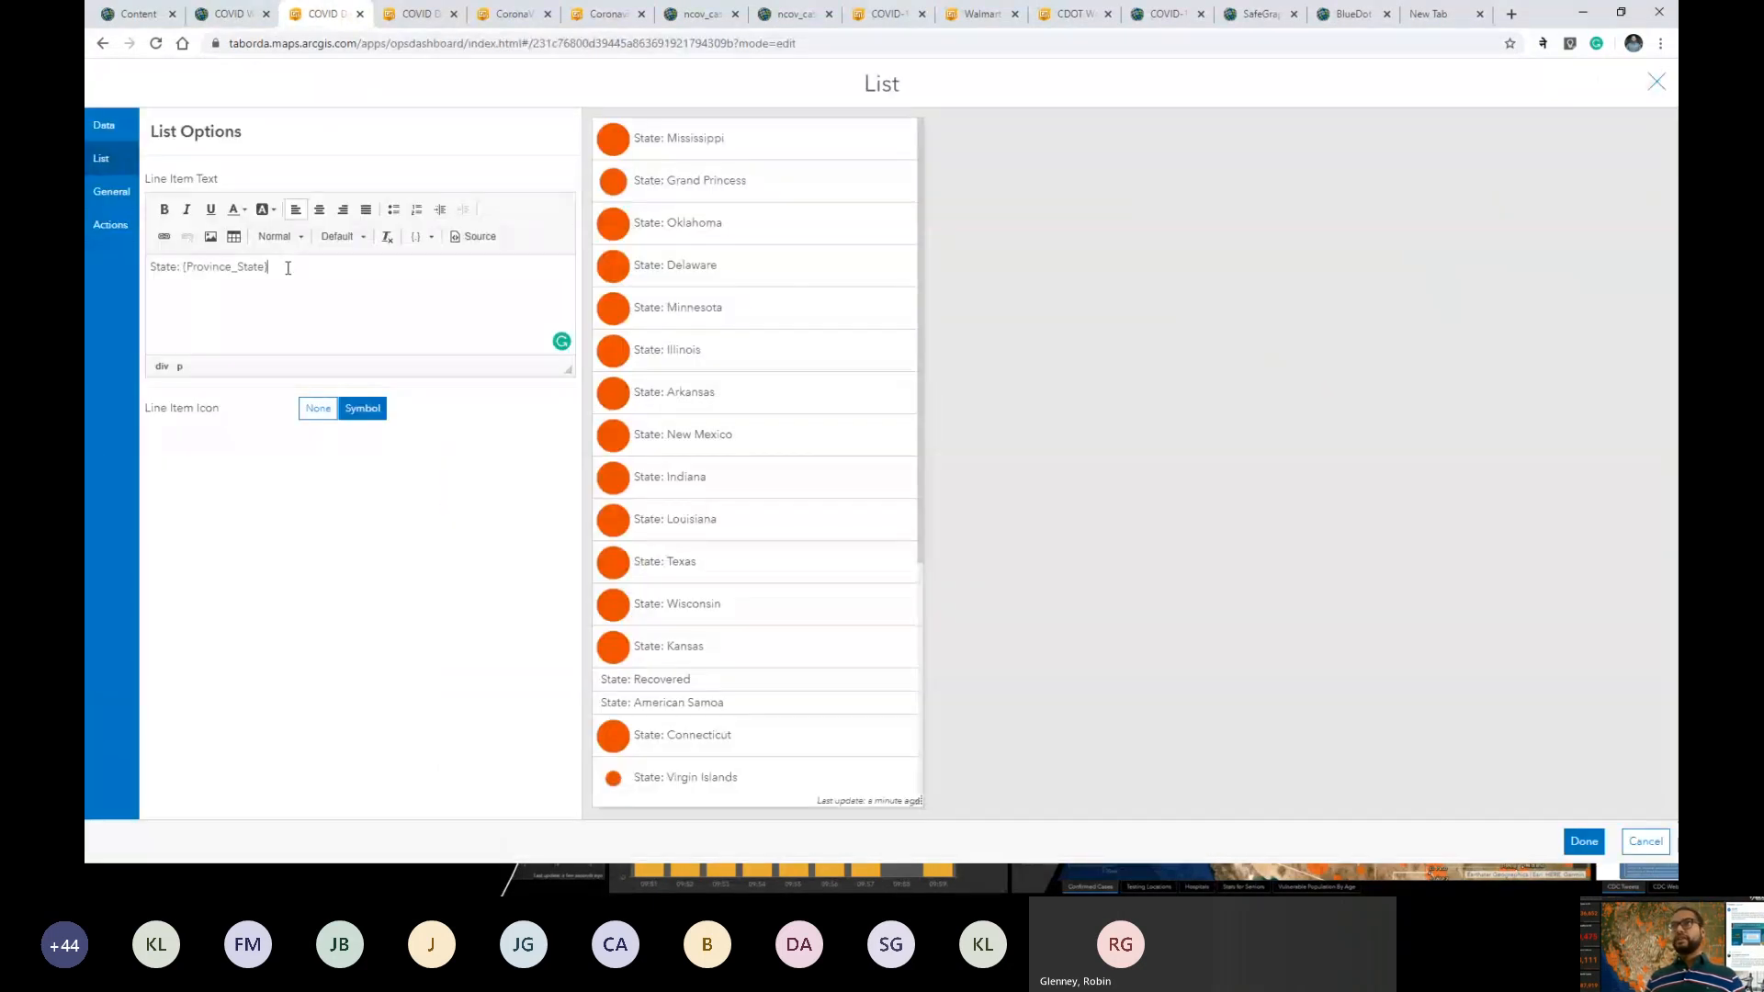
{"action": "key", "text": "Return"}
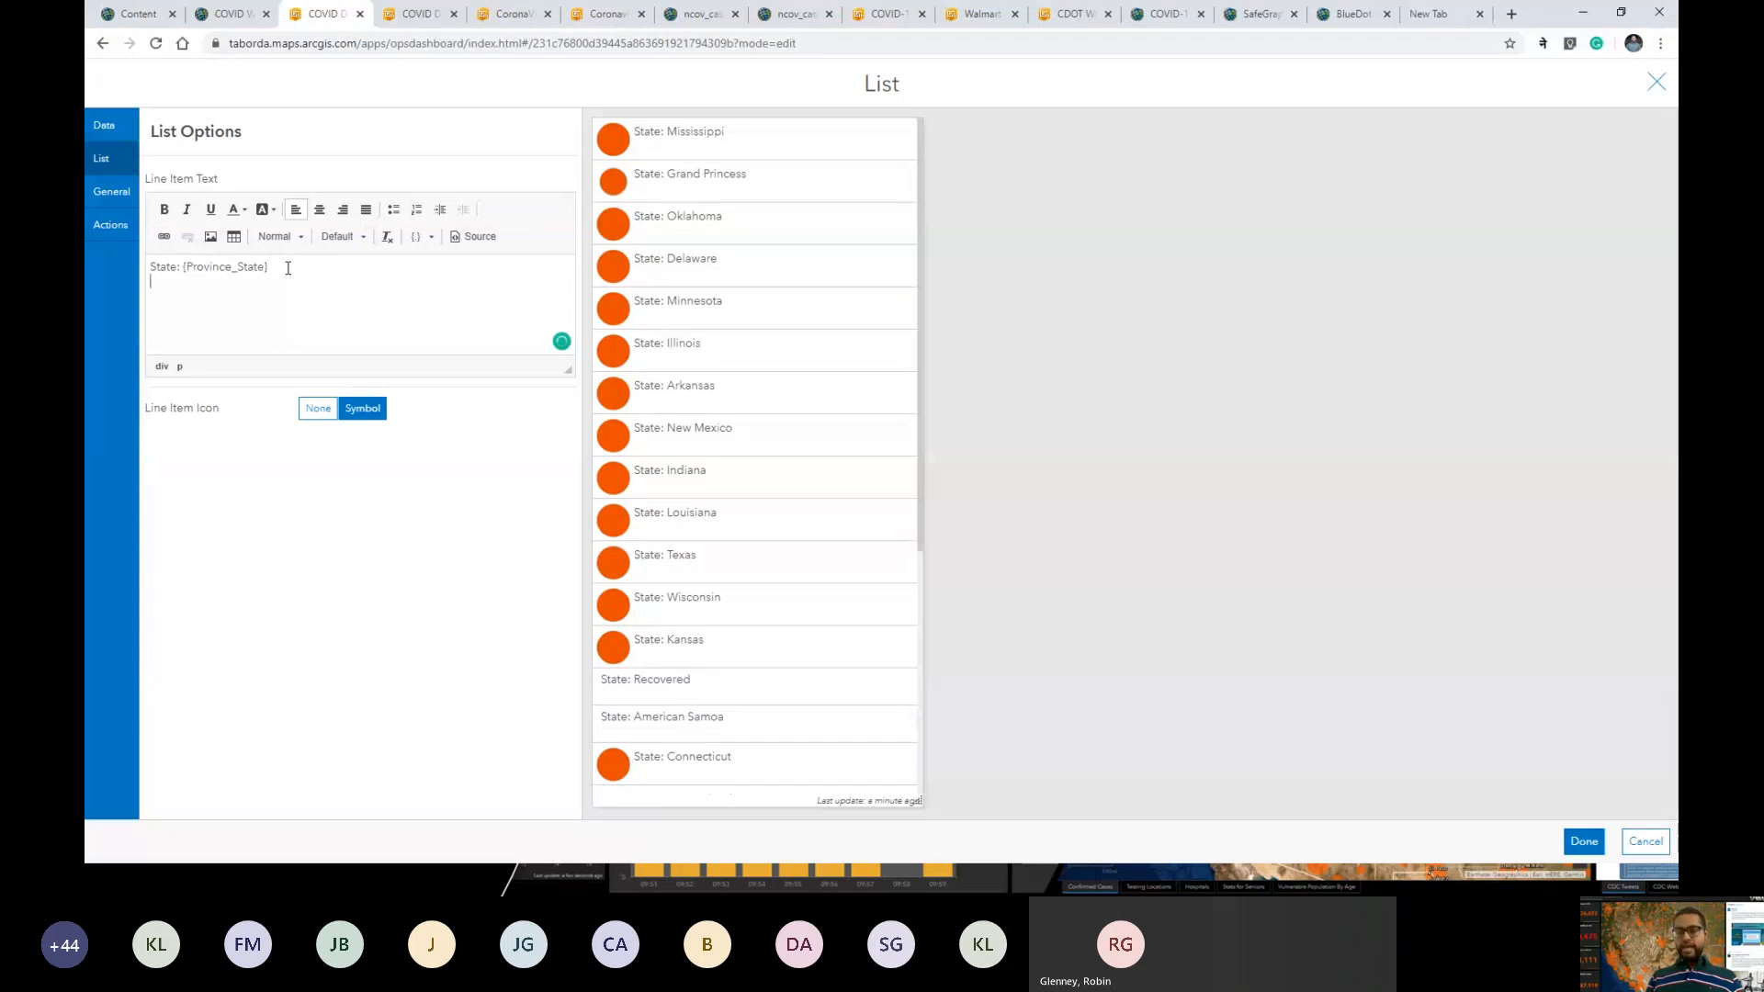
{"action": "type", "text": "Cases:"}
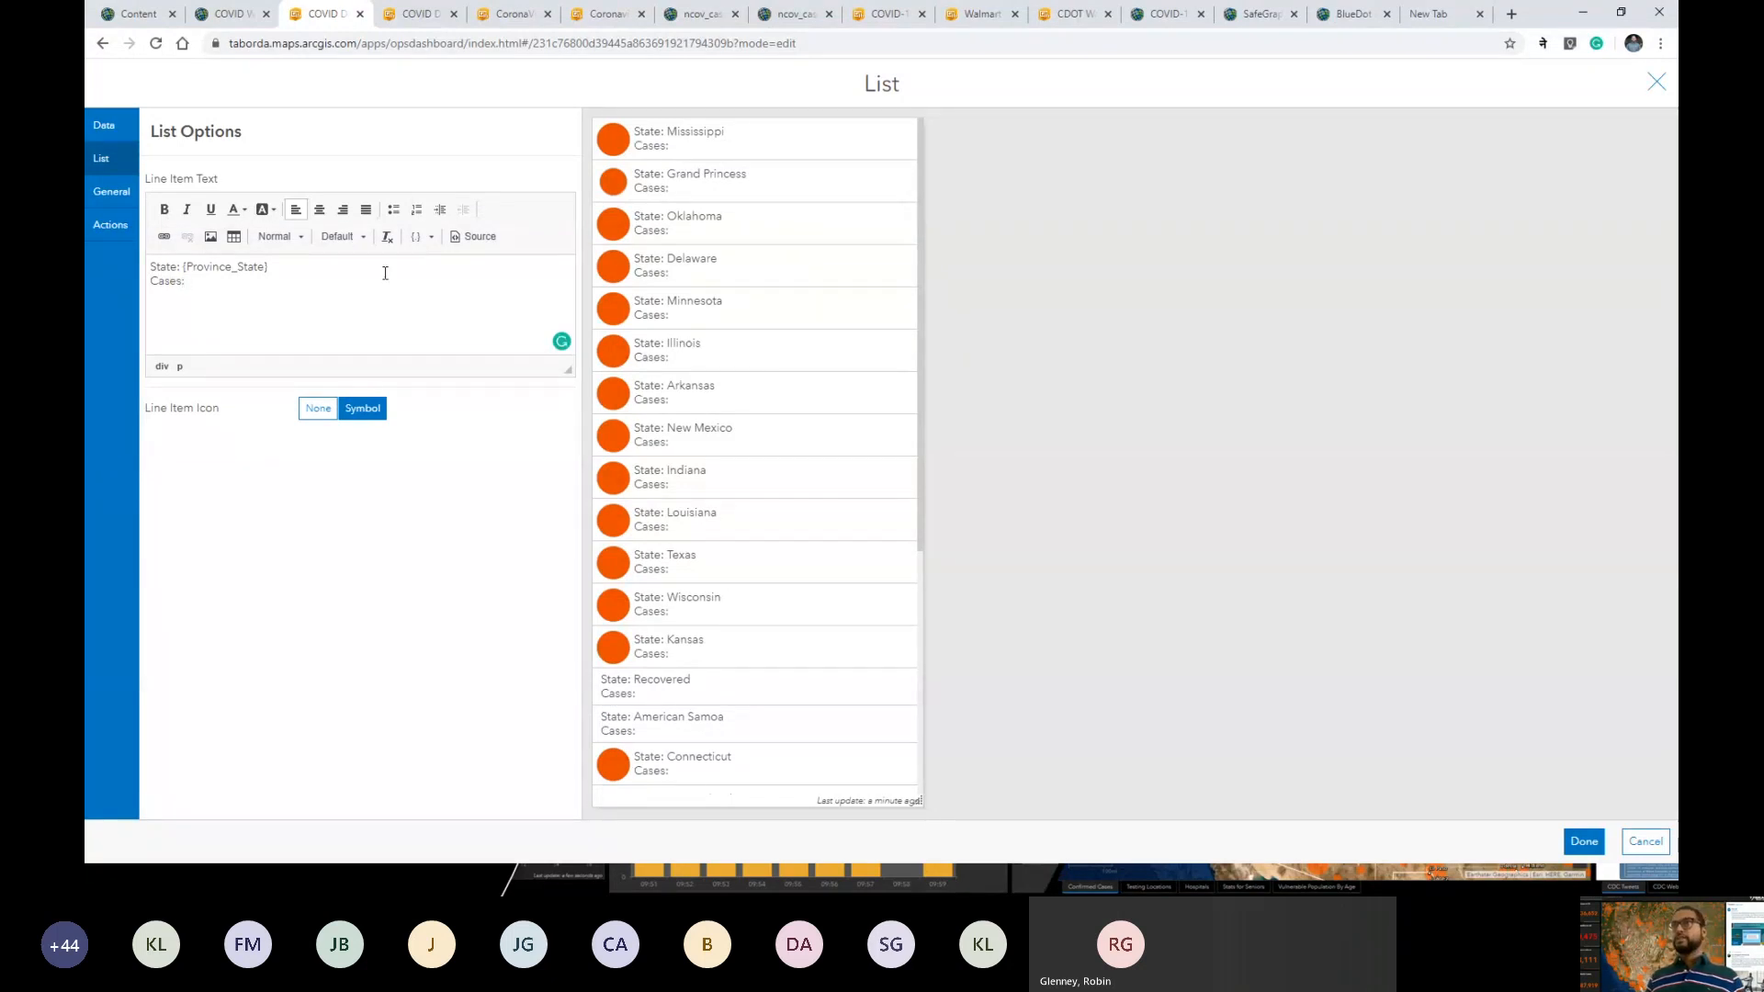
{"action": "left_click", "coordinate": [430, 239]}
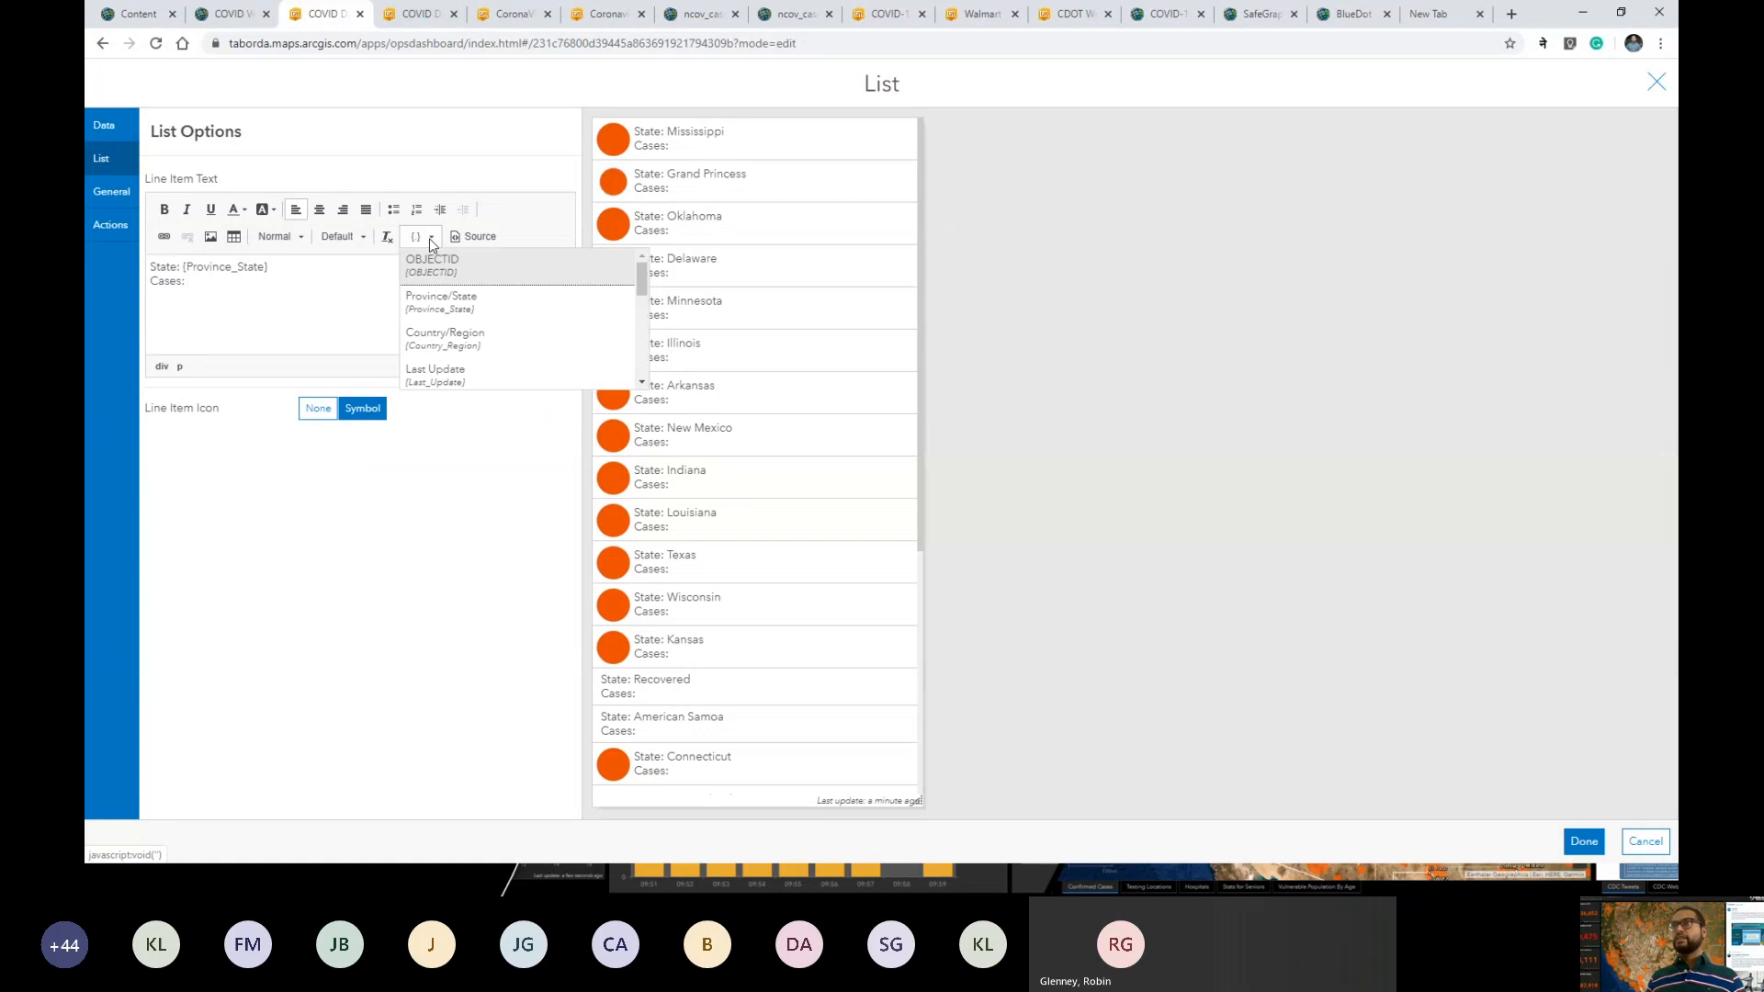
{"action": "scroll", "coordinate": [462, 313], "scroll_direction": "down", "scroll_amount": 1}
{"action": "scroll", "coordinate": [462, 312], "scroll_direction": "down", "scroll_amount": 4}
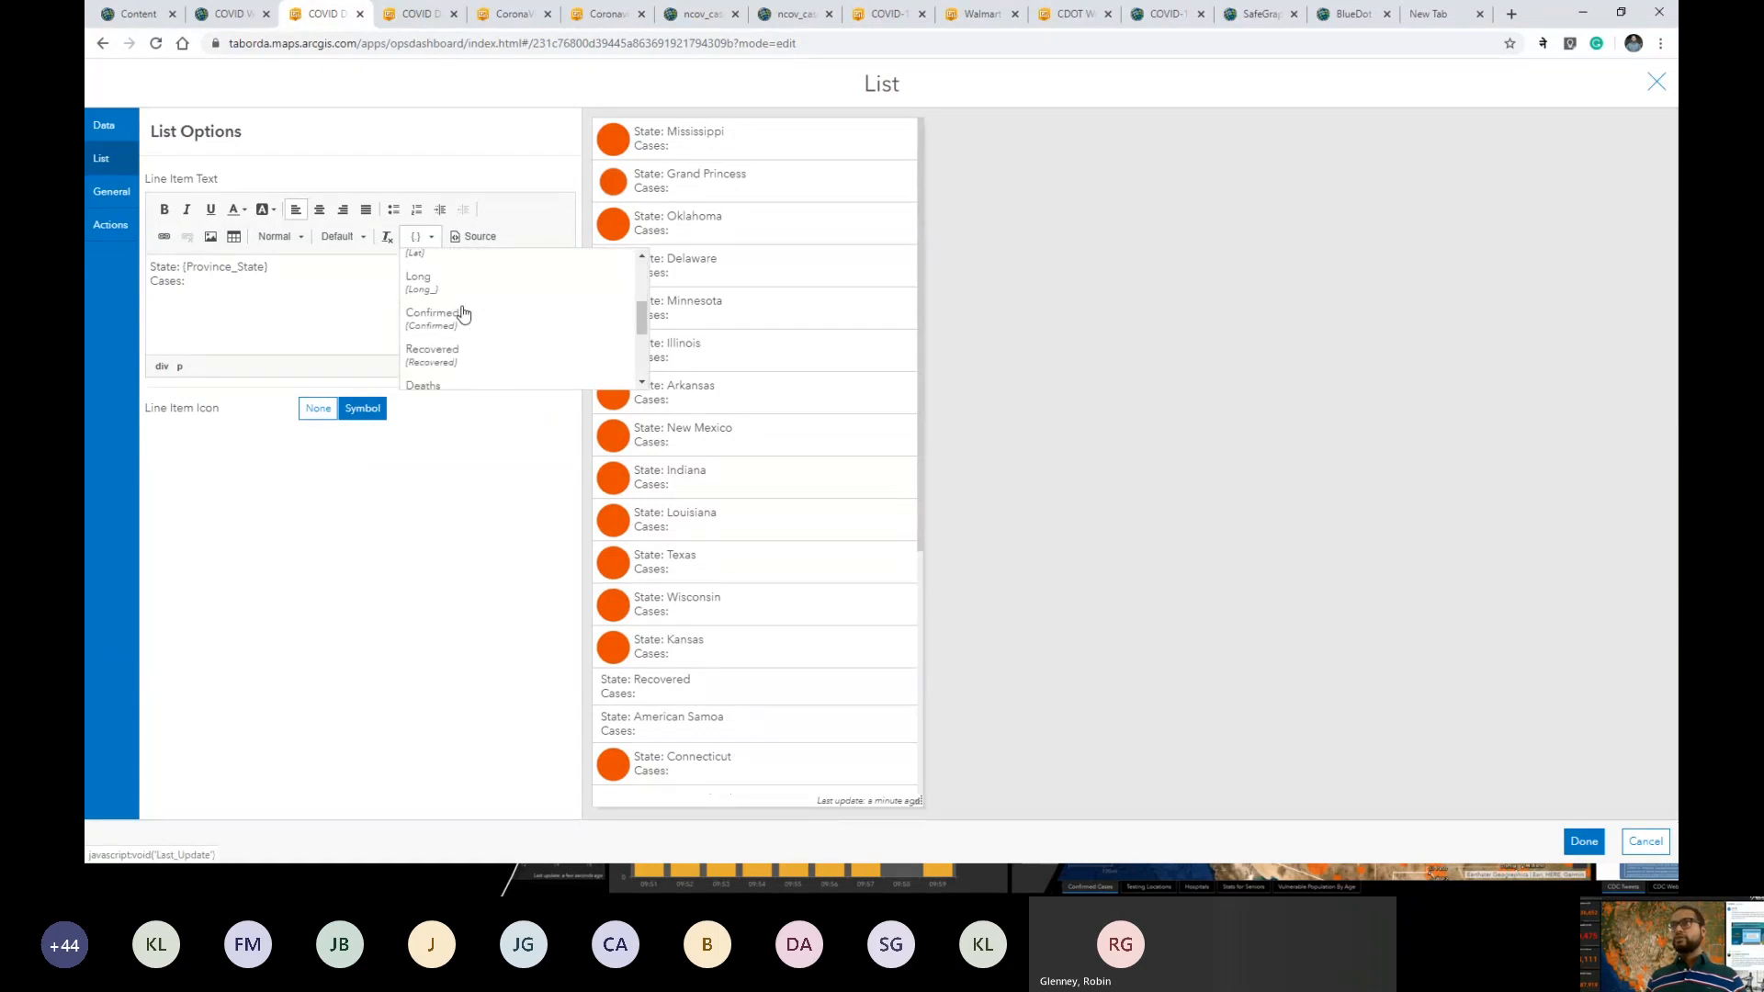
{"action": "scroll", "coordinate": [458, 330], "scroll_direction": "up", "scroll_amount": 3}
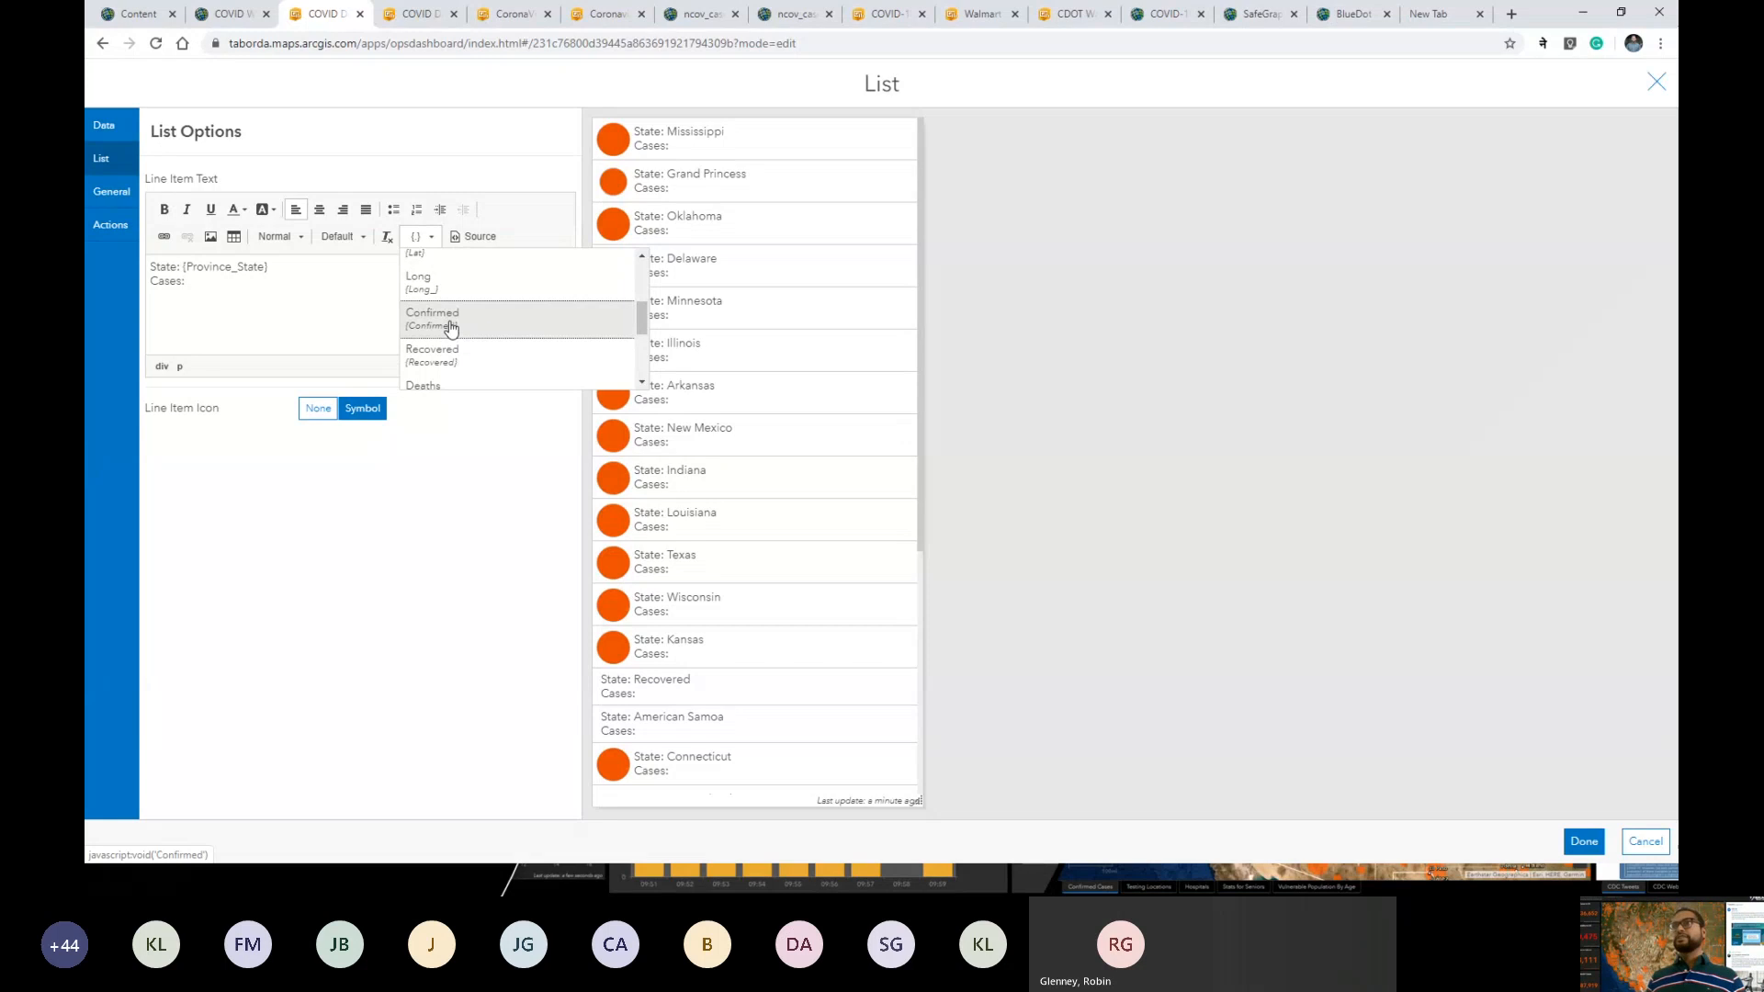
{"action": "left_click", "coordinate": [450, 323]}
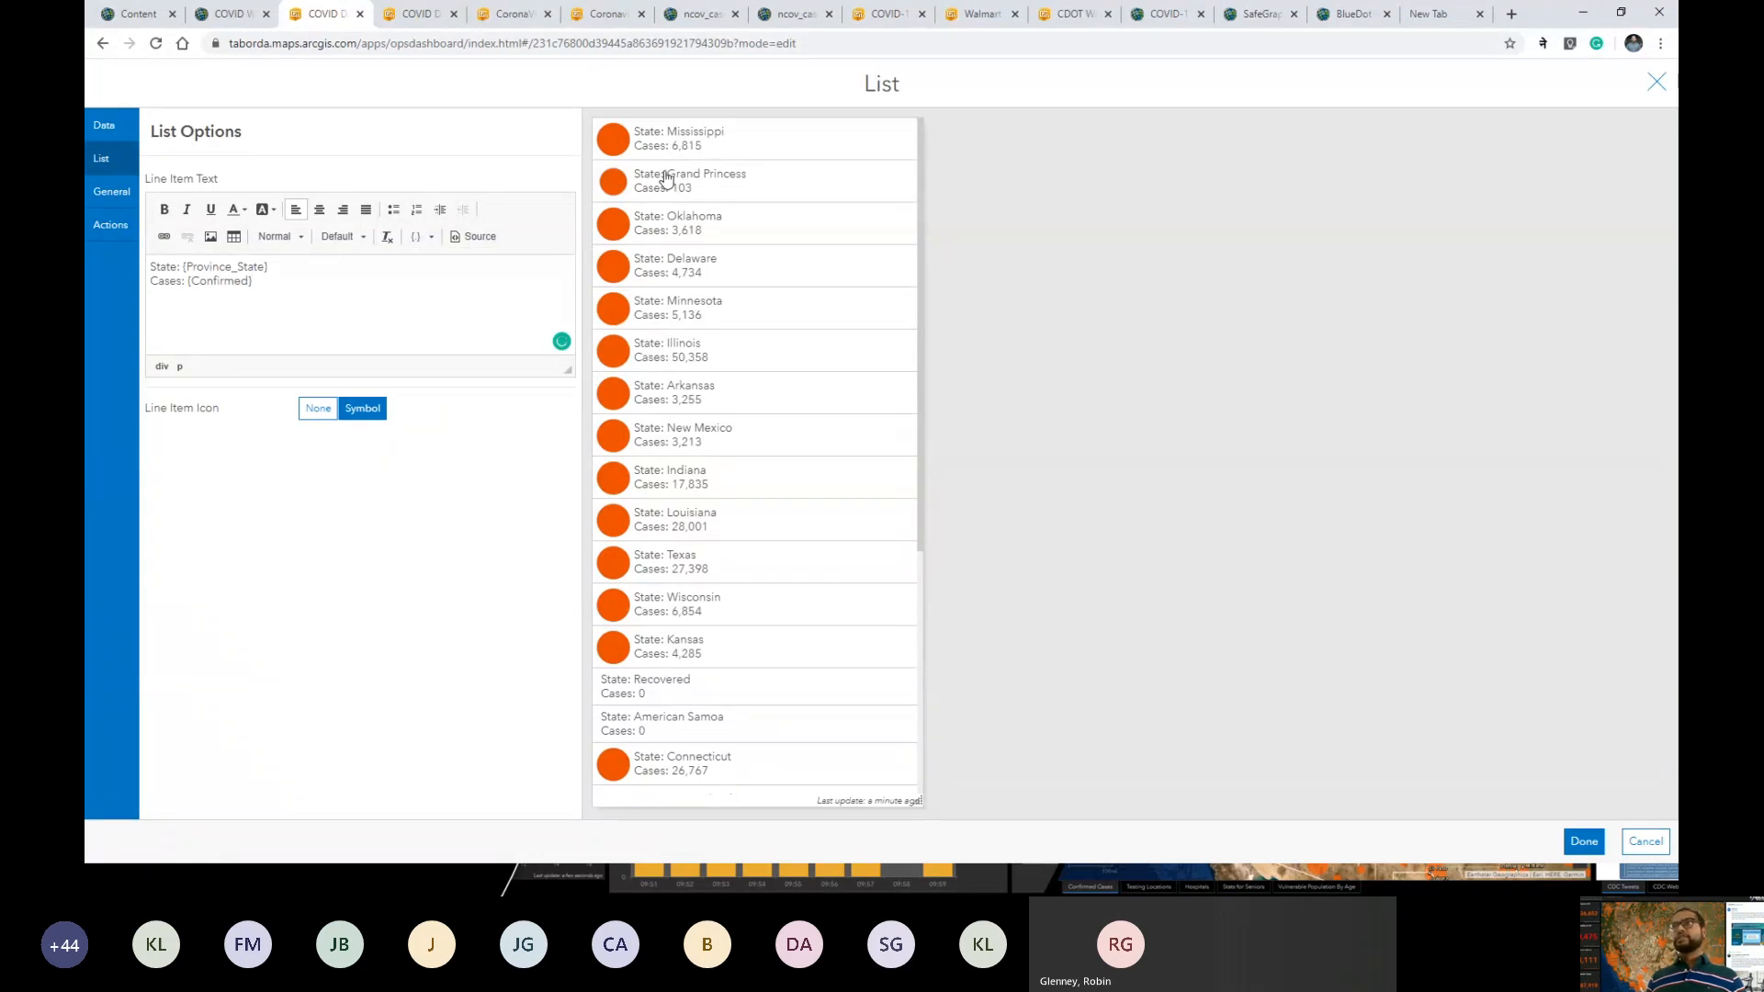
Make the "Cases:" and "State:" labels in the line item text bold.
{"action": "left_click_drag", "start_coordinate": [186, 286], "coordinate": [147, 292]}
{"action": "left_click", "coordinate": [165, 209]}
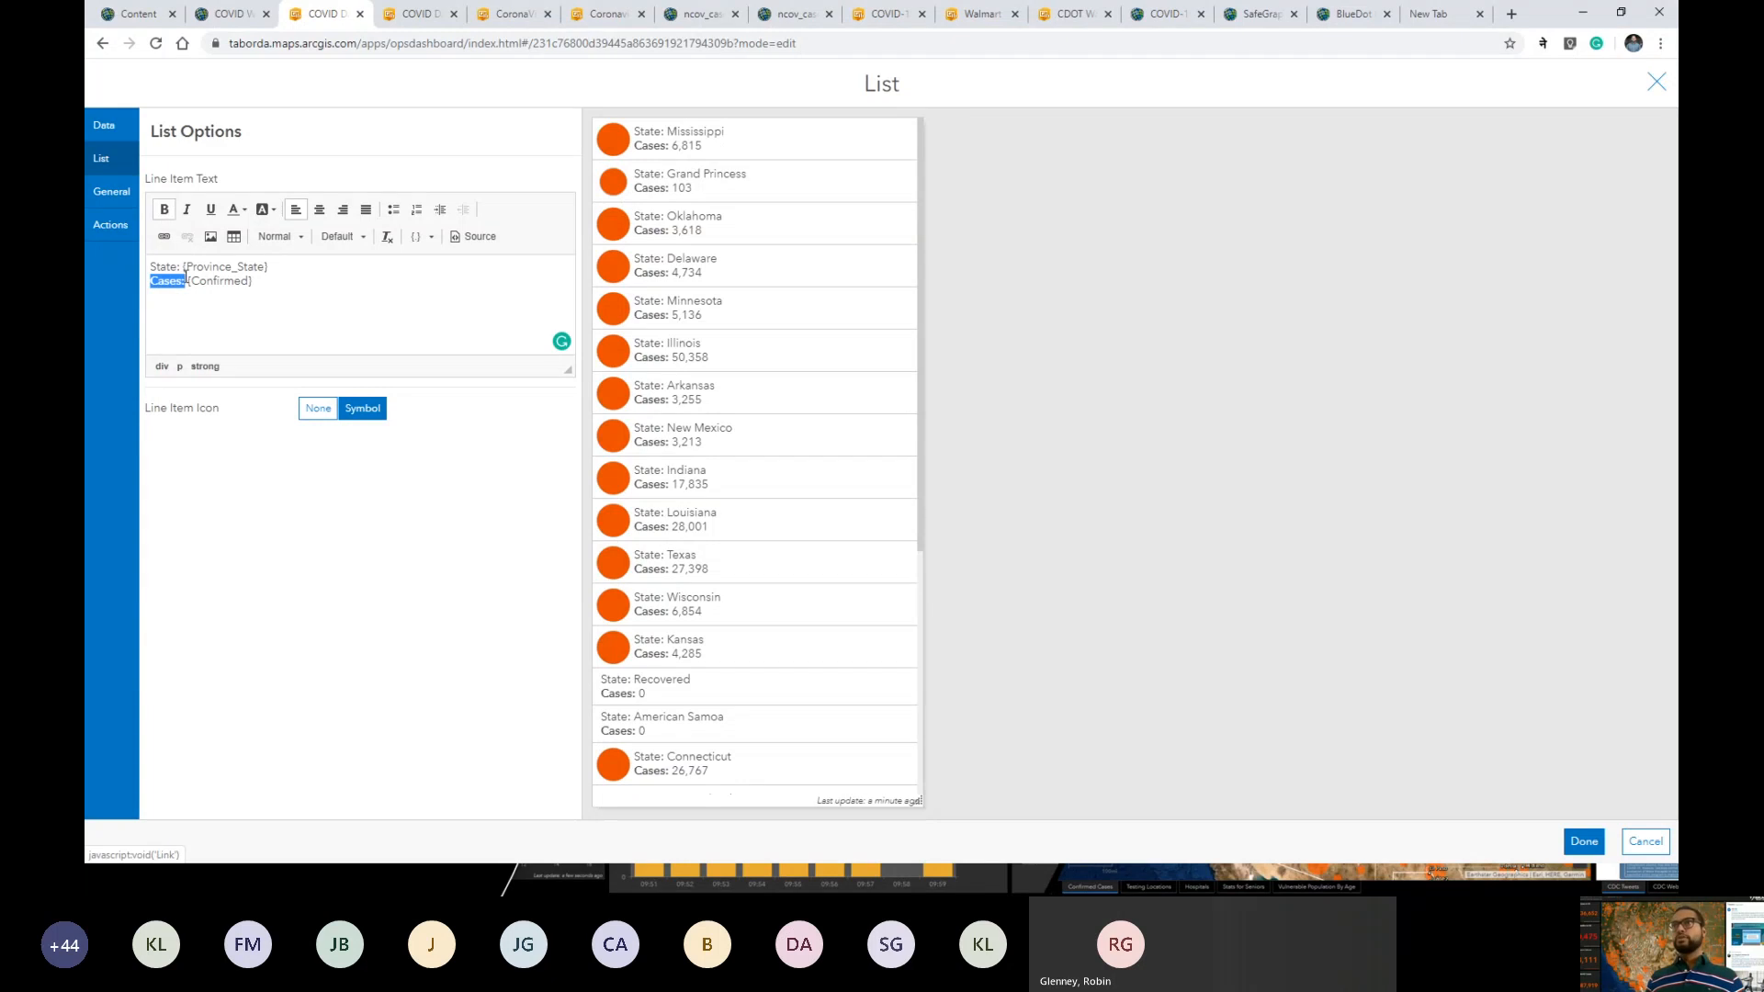
{"action": "left_click", "coordinate": [181, 267]}
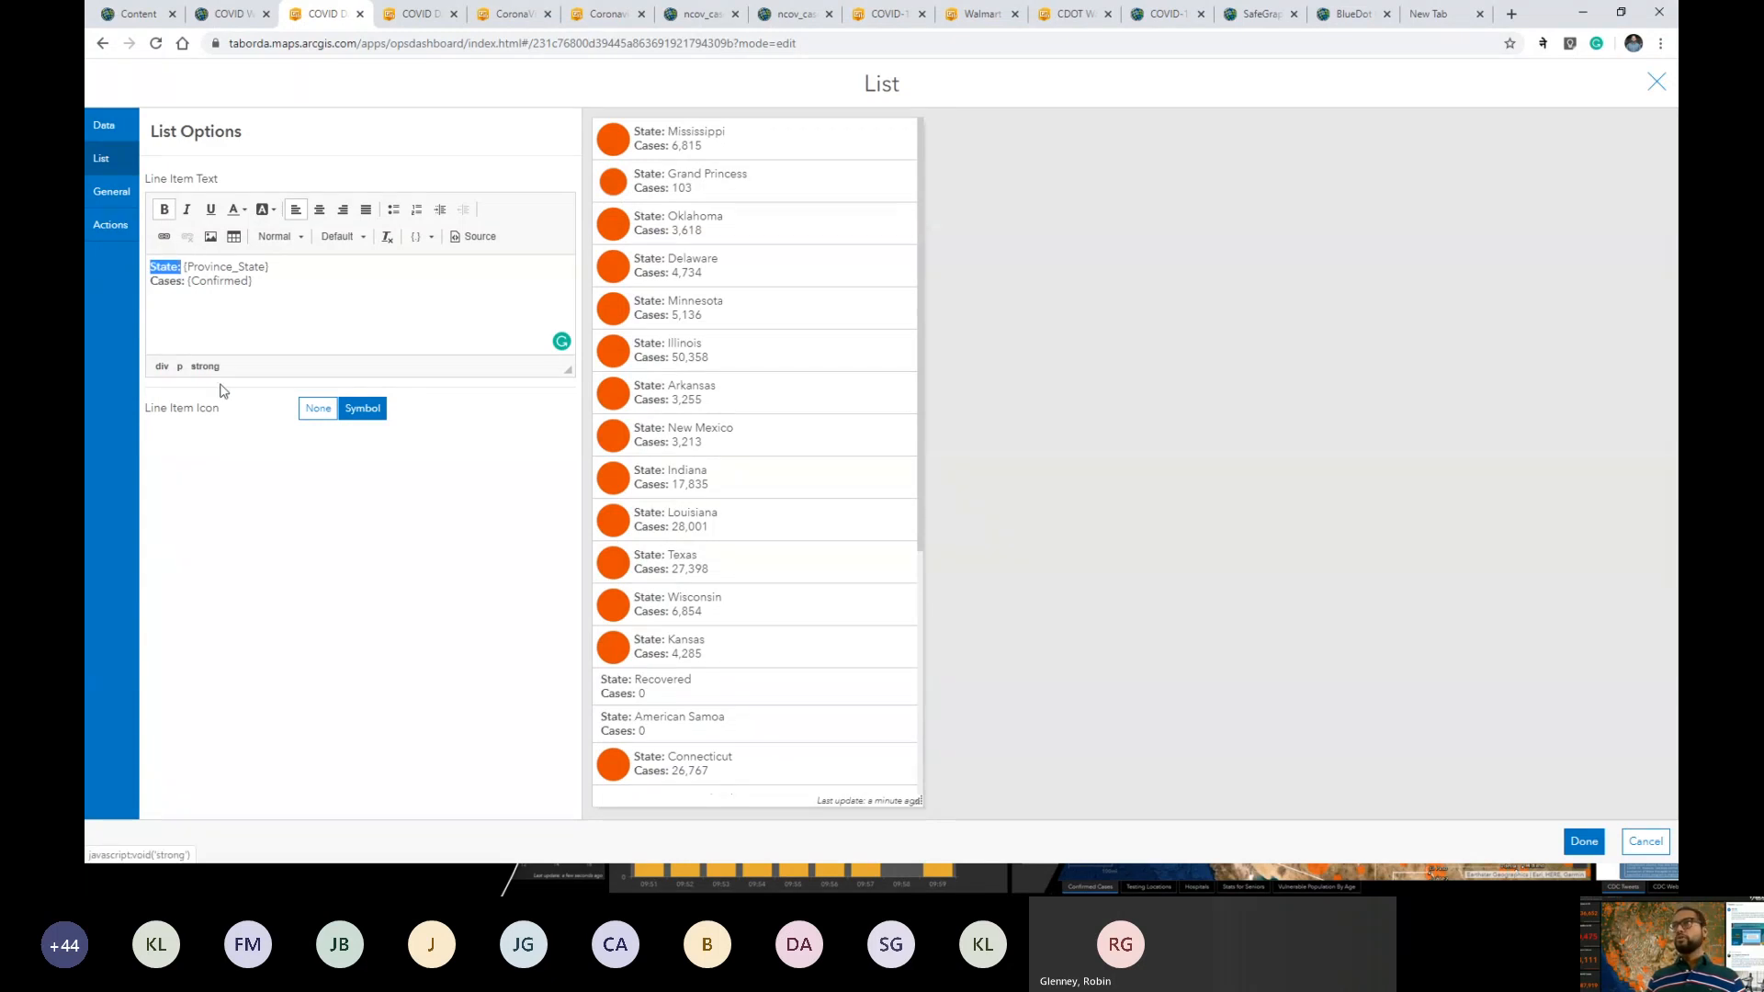
{"action": "left_click", "coordinate": [312, 281]}
Color both lines of the line item text orange and place the finished list on the dashboard.
{"action": "left_click_drag", "start_coordinate": [220, 283], "coordinate": [128, 261]}
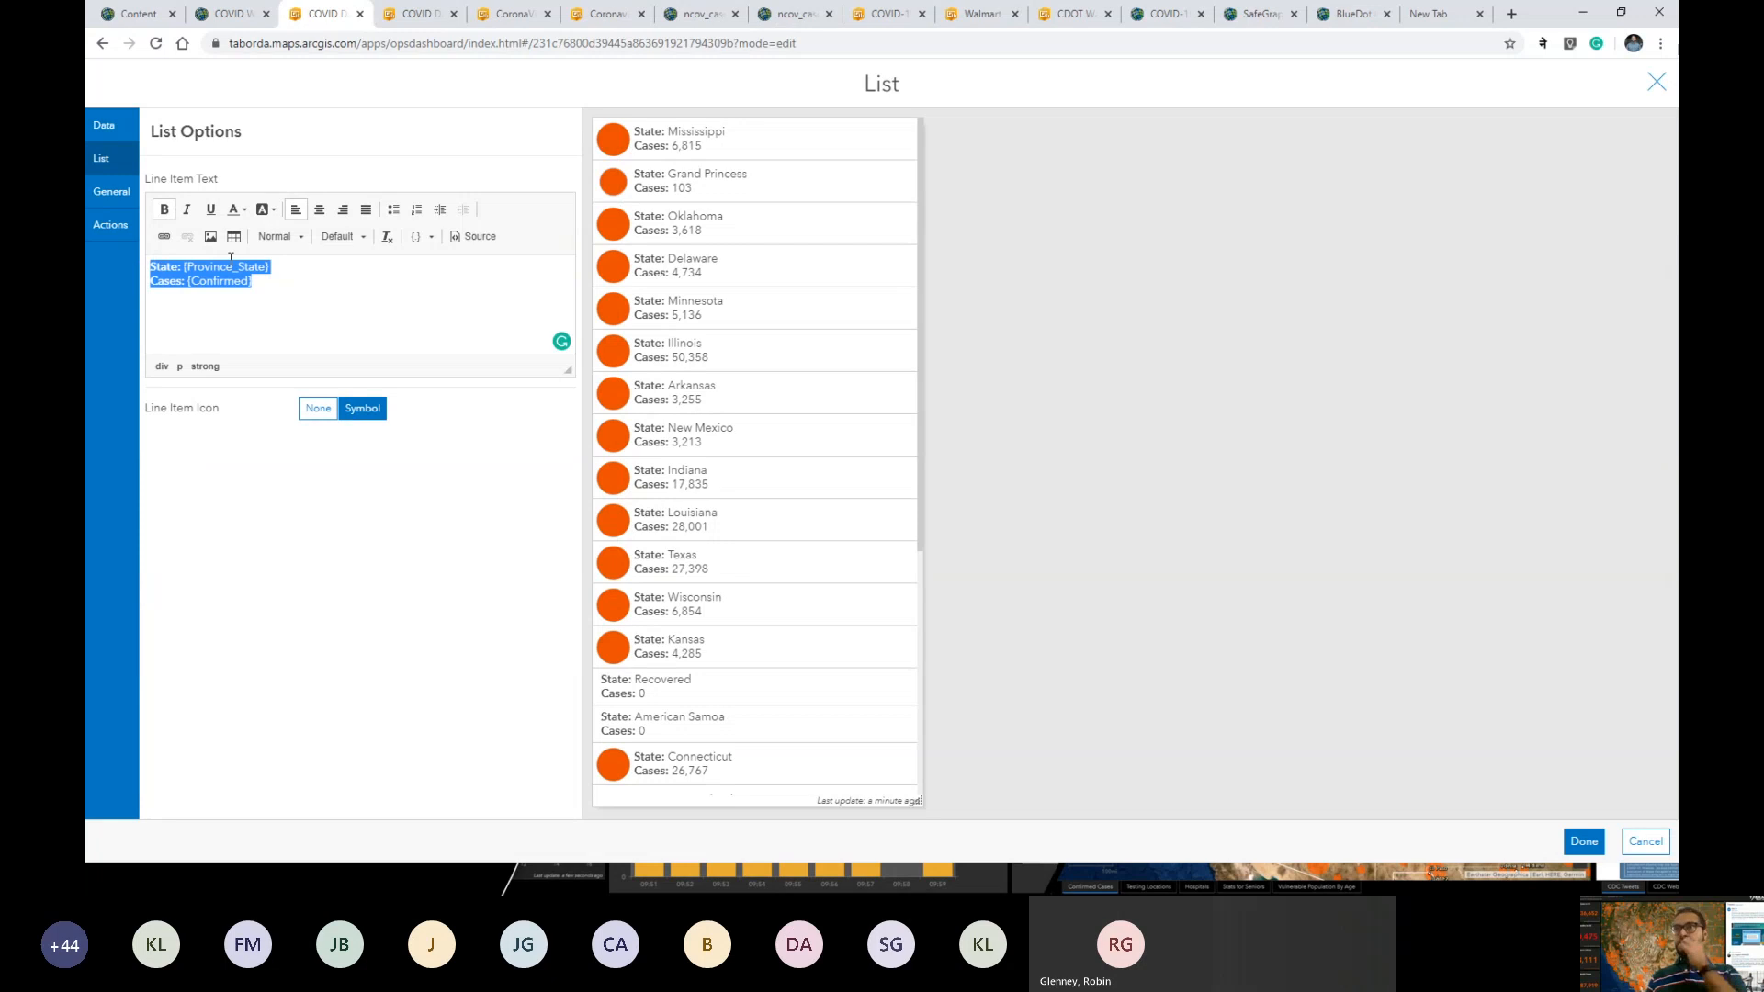
{"action": "left_click", "coordinate": [248, 213]}
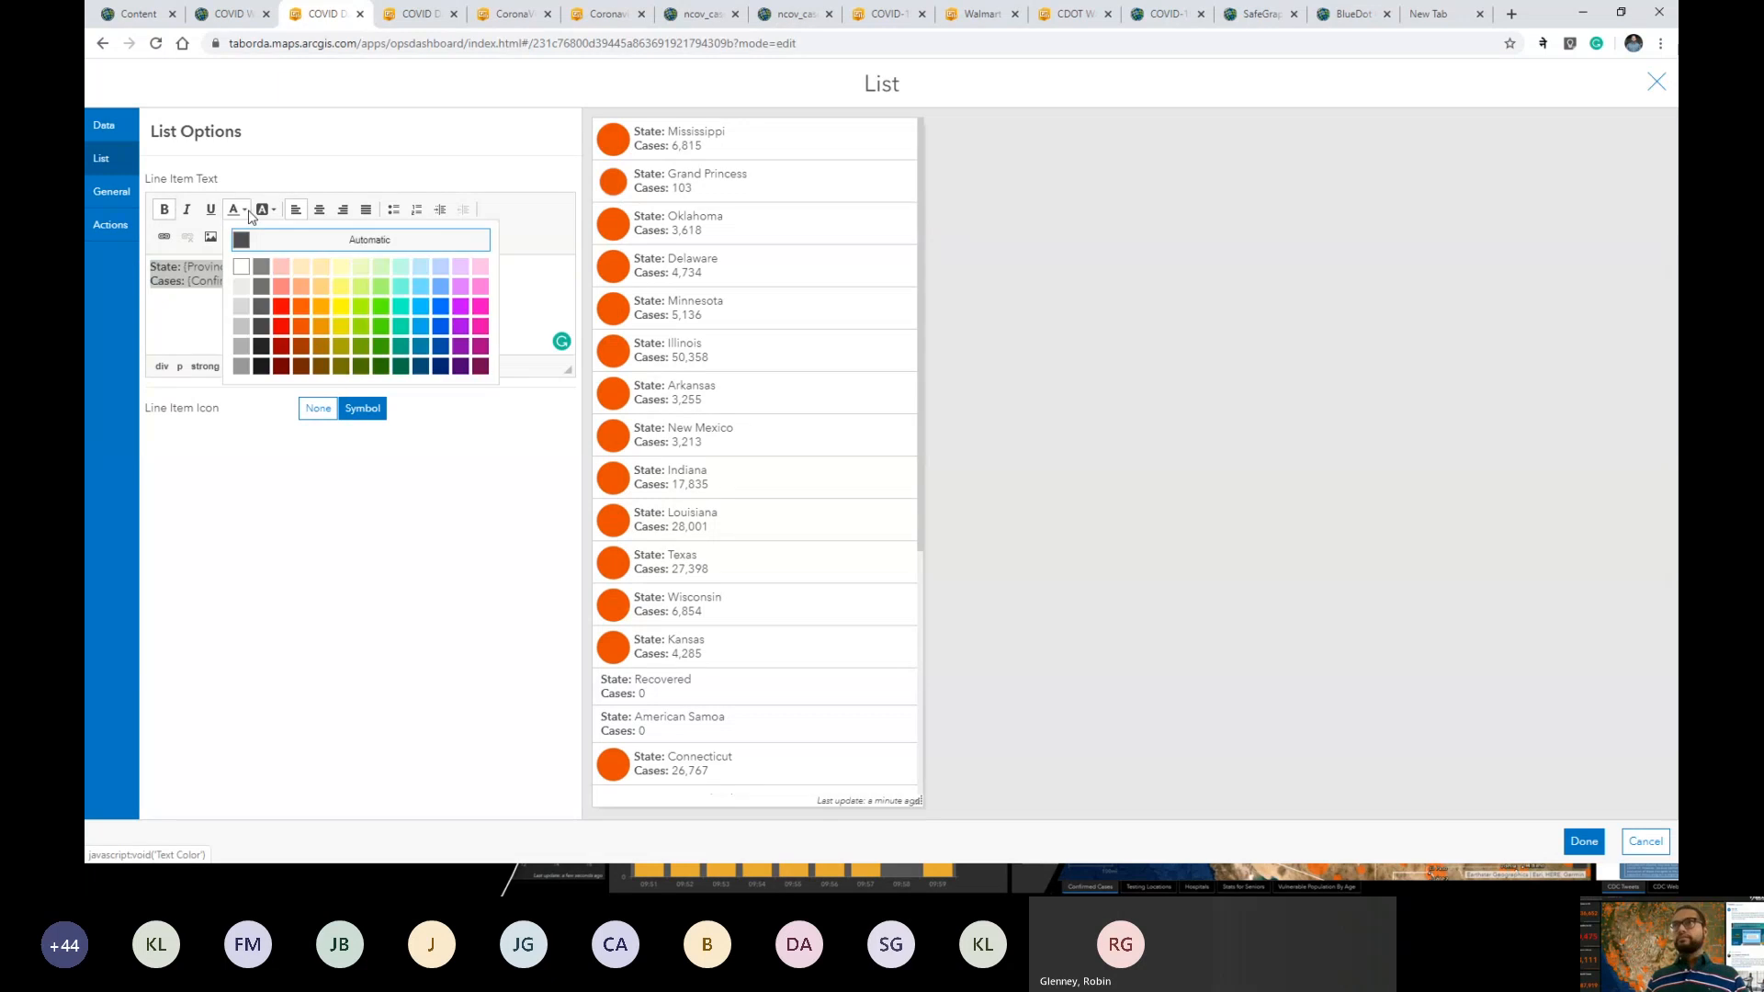
{"action": "left_click", "coordinate": [303, 327]}
{"action": "left_click", "coordinate": [317, 312]}
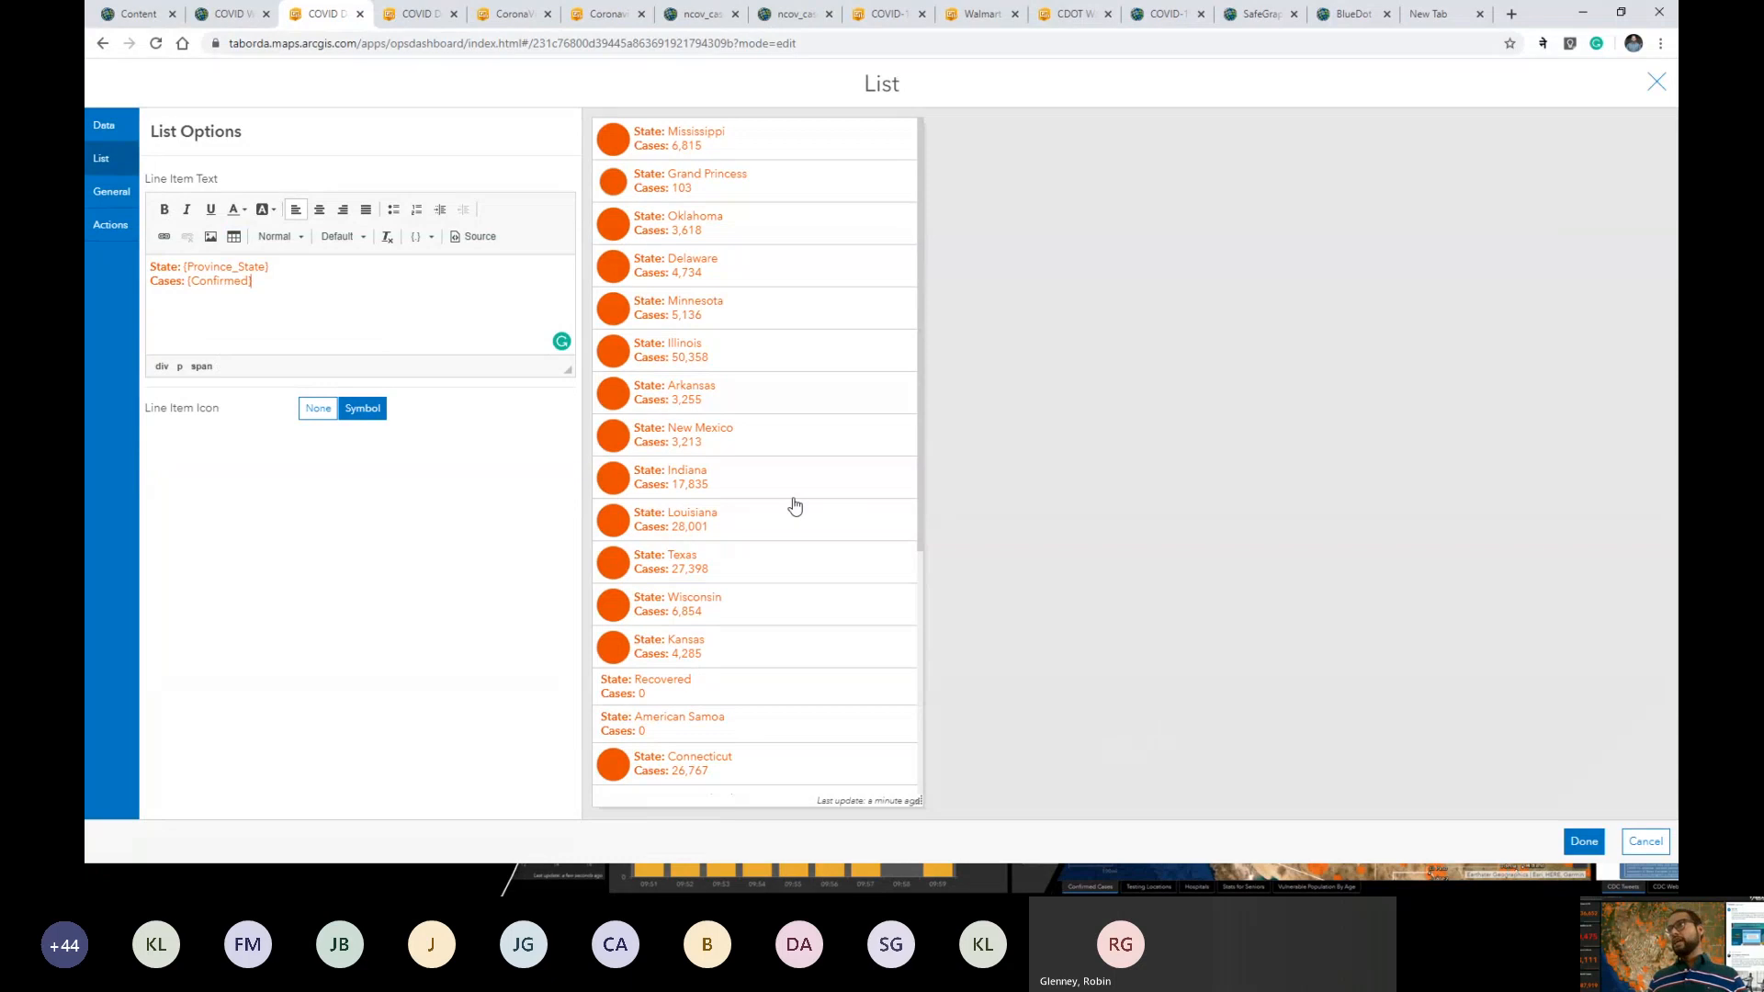
{"action": "scroll", "coordinate": [807, 670], "scroll_direction": "down", "scroll_amount": 4}
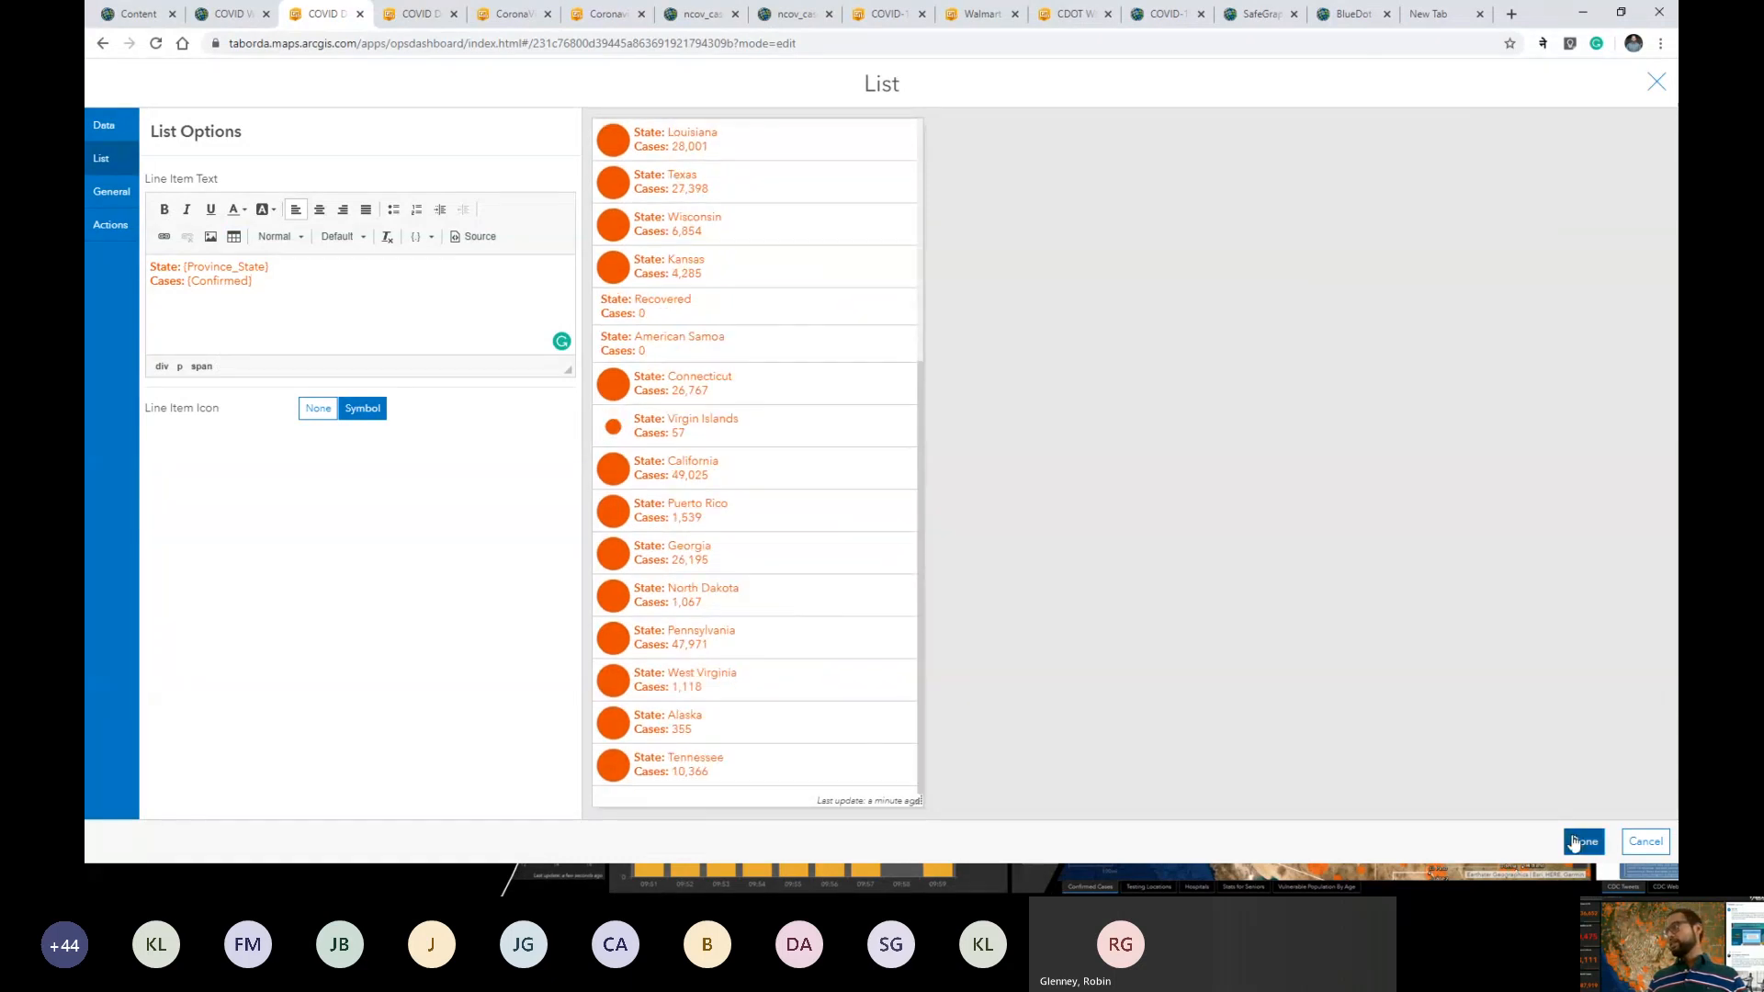
{"action": "left_click", "coordinate": [1581, 842]}
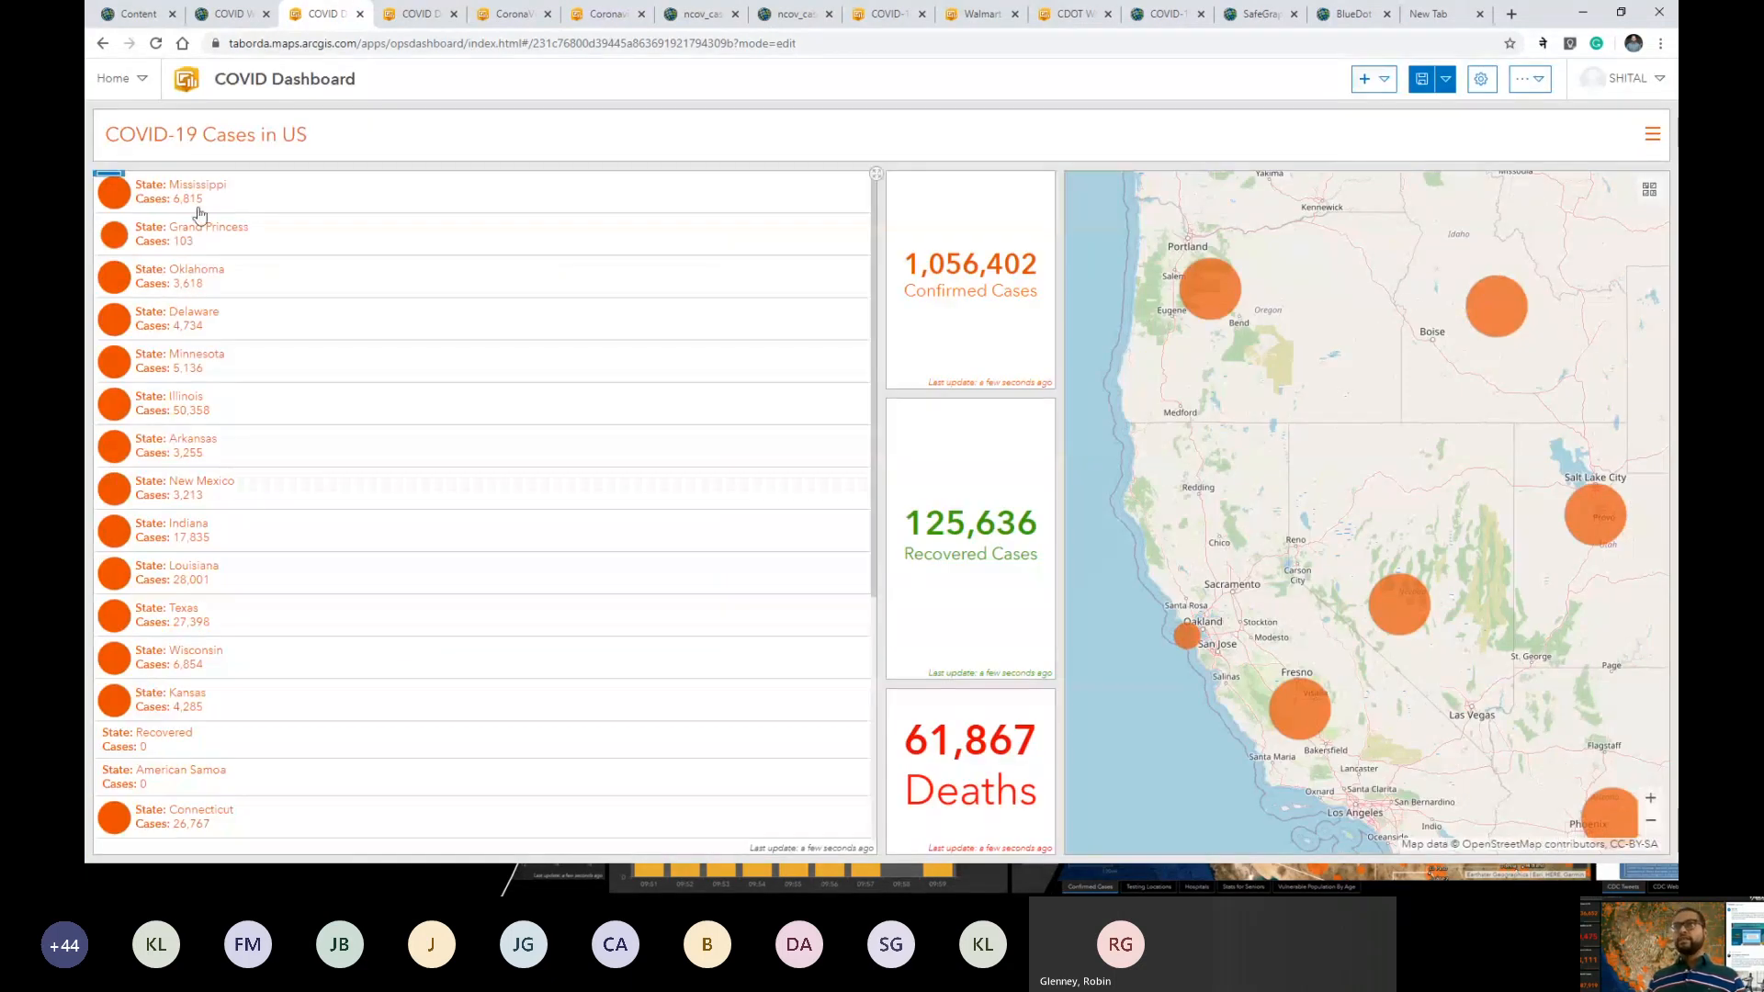
Dock the list along the dashboard's right edge and narrow it to a slim column so the map gets most of the width.
{"action": "mouse_move", "coordinate": [101, 184]}
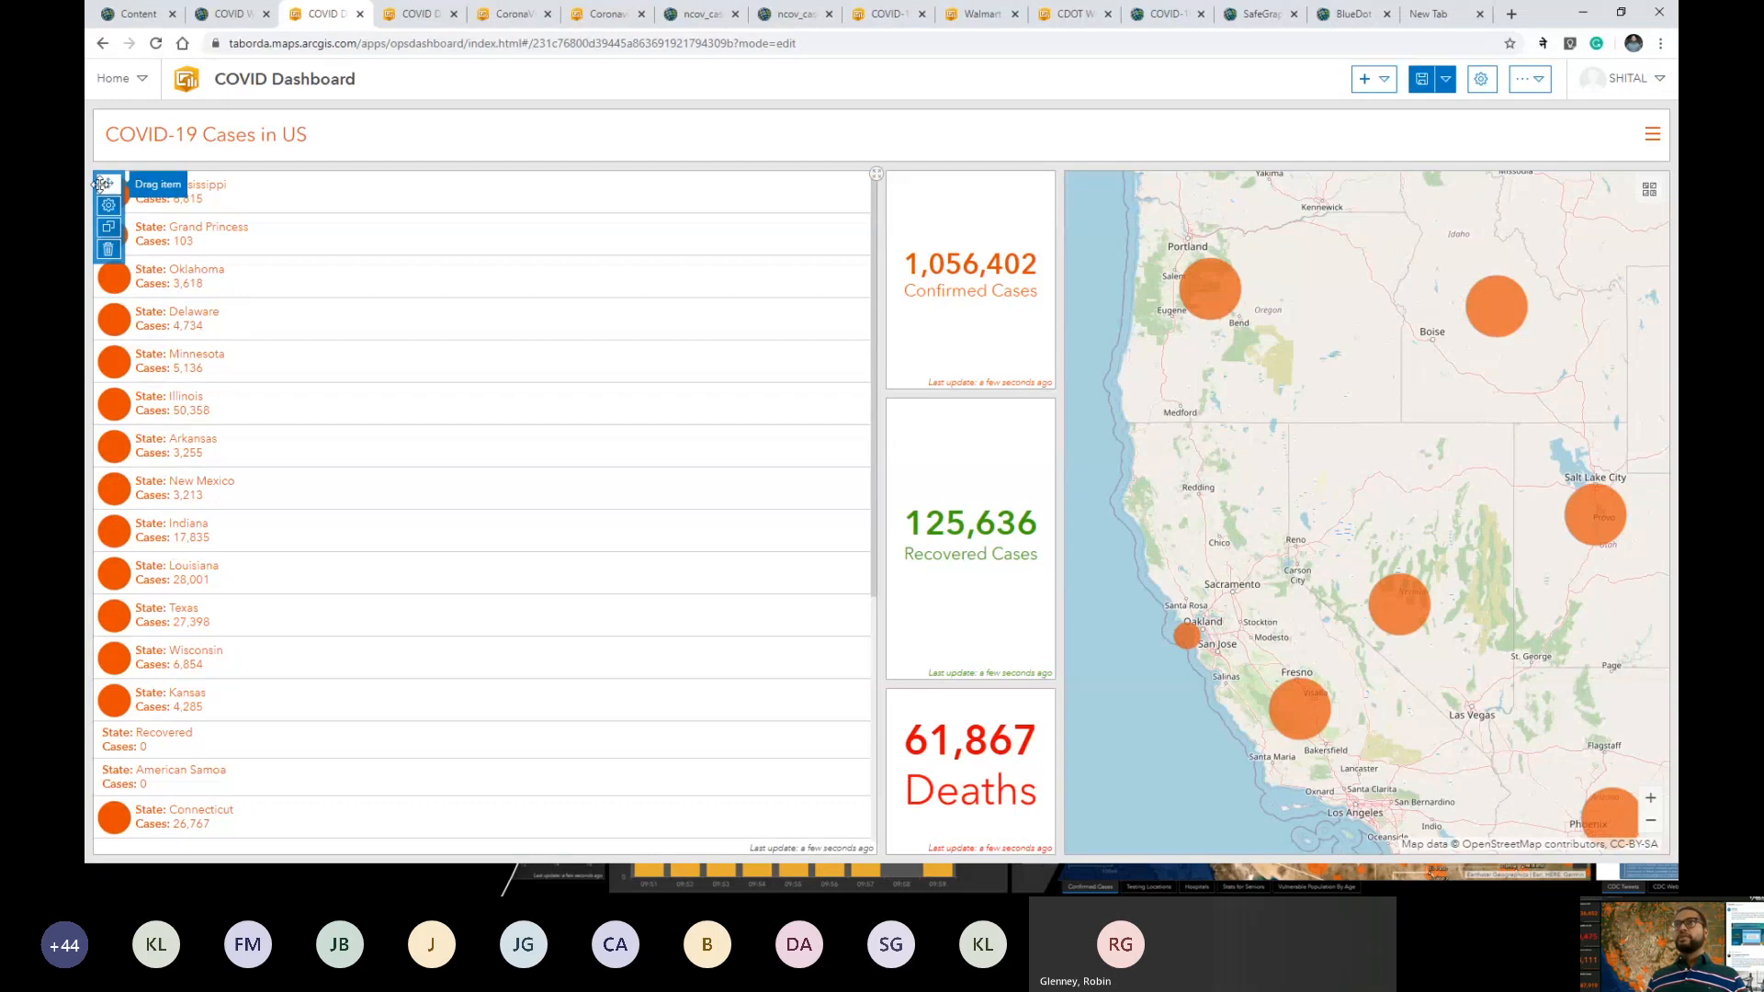
{"action": "left_click_drag", "start_coordinate": [101, 184], "coordinate": [1668, 503]}
{"action": "mouse_move", "coordinate": [1144, 452]}
{"action": "left_mouse_down"}
{"action": "mouse_move", "coordinate": [1479, 452]}
{"action": "mouse_move", "coordinate": [1401, 459]}
{"action": "left_mouse_up"}
{"action": "left_click_drag", "start_coordinate": [874, 526], "coordinate": [748, 494]}
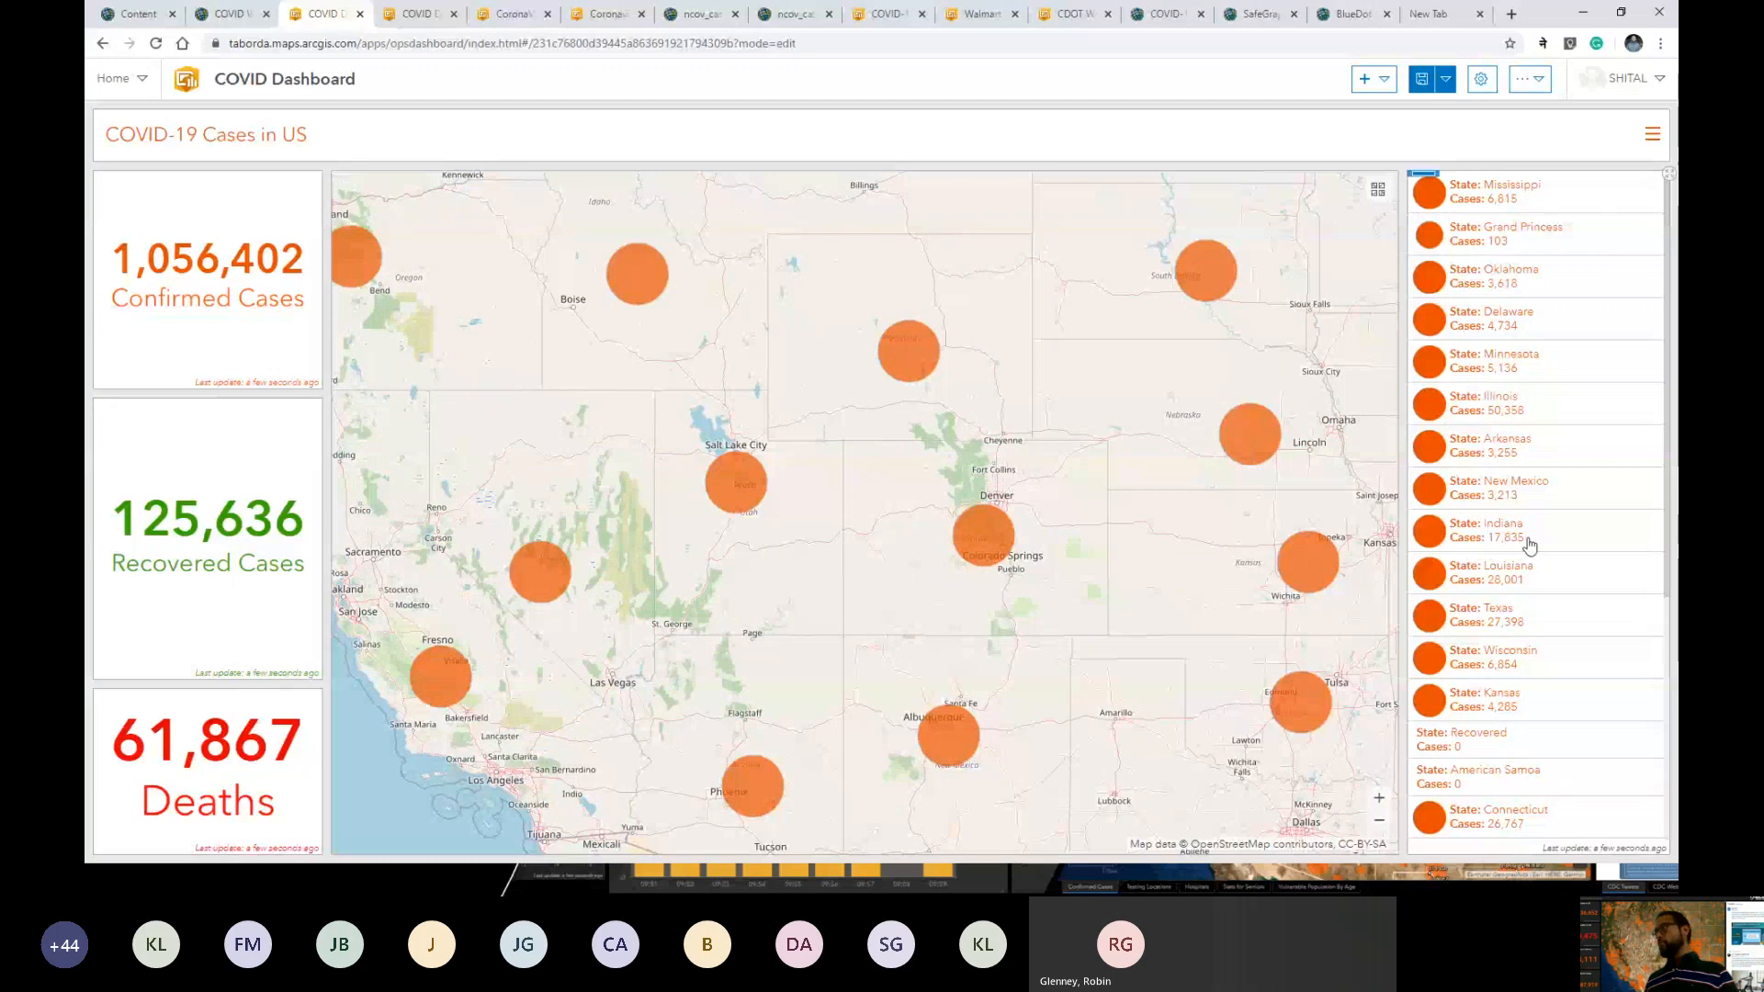
Test how list and map interact by selecting New Mexico in the list and opening its case circle's pop-up on the map.
{"action": "left_click", "coordinate": [1506, 419]}
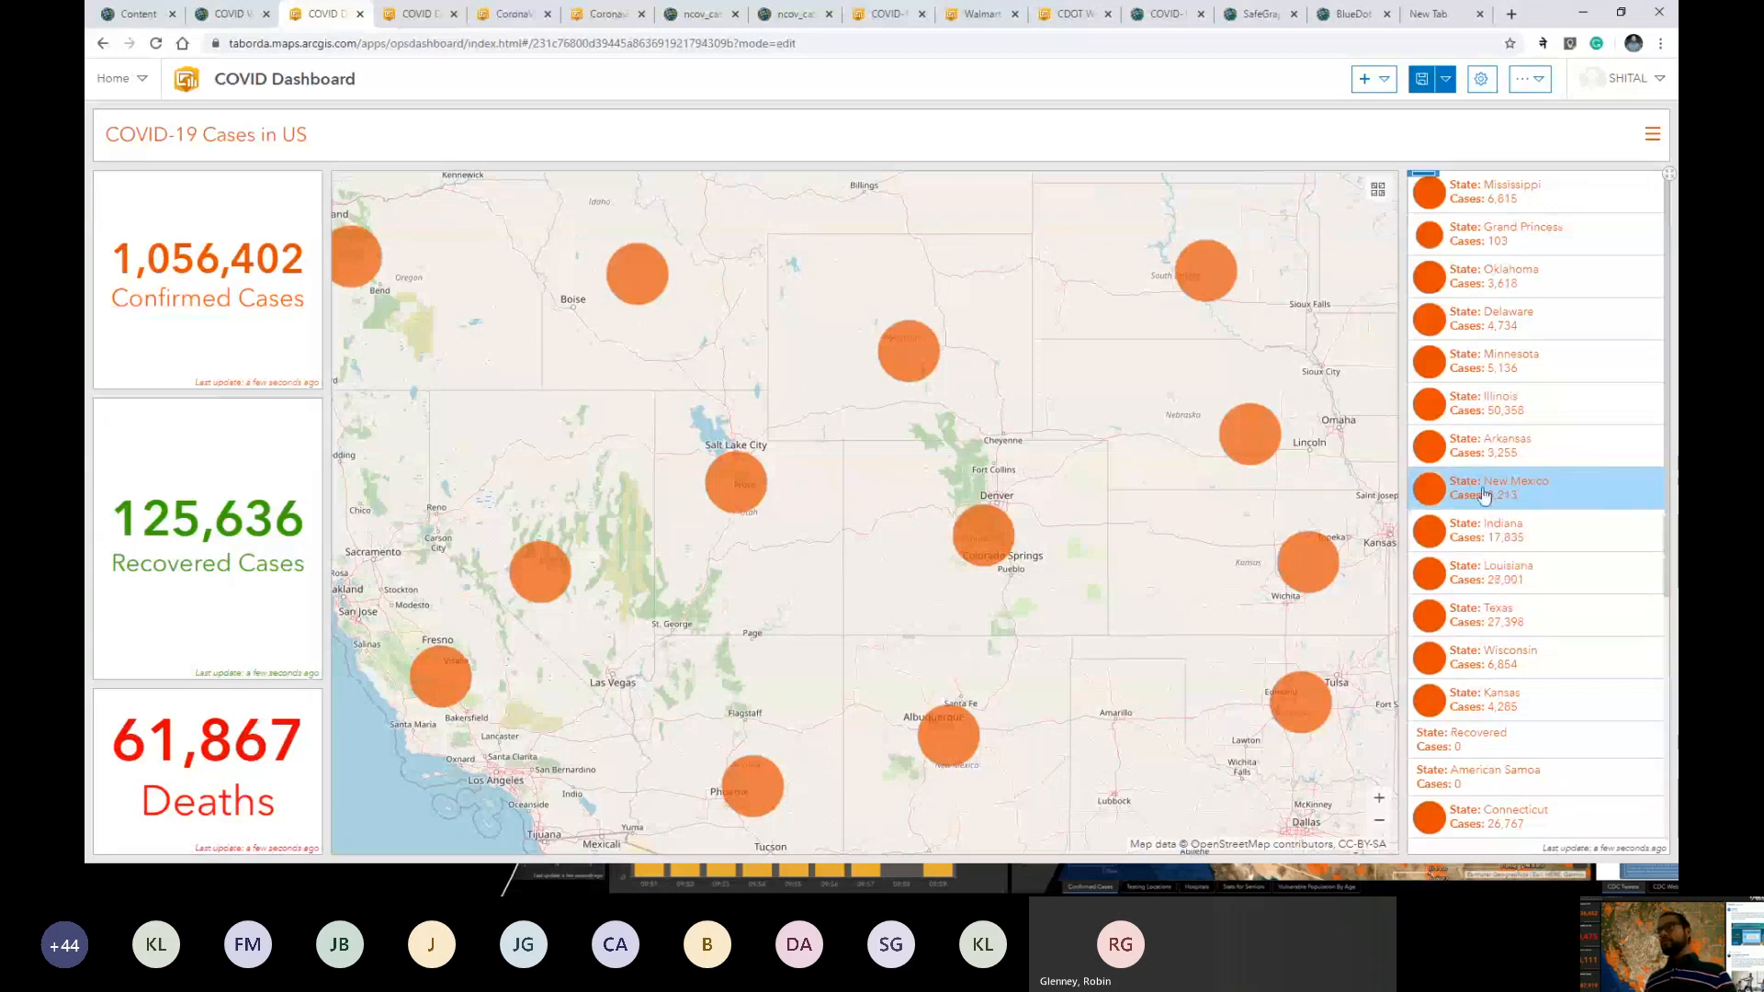
{"action": "left_click_drag", "start_coordinate": [1076, 499], "coordinate": [1019, 491]}
{"action": "scroll", "coordinate": [1019, 491], "scroll_direction": "down", "scroll_amount": 1}
{"action": "scroll", "coordinate": [1019, 491], "scroll_direction": "up", "scroll_amount": 1}
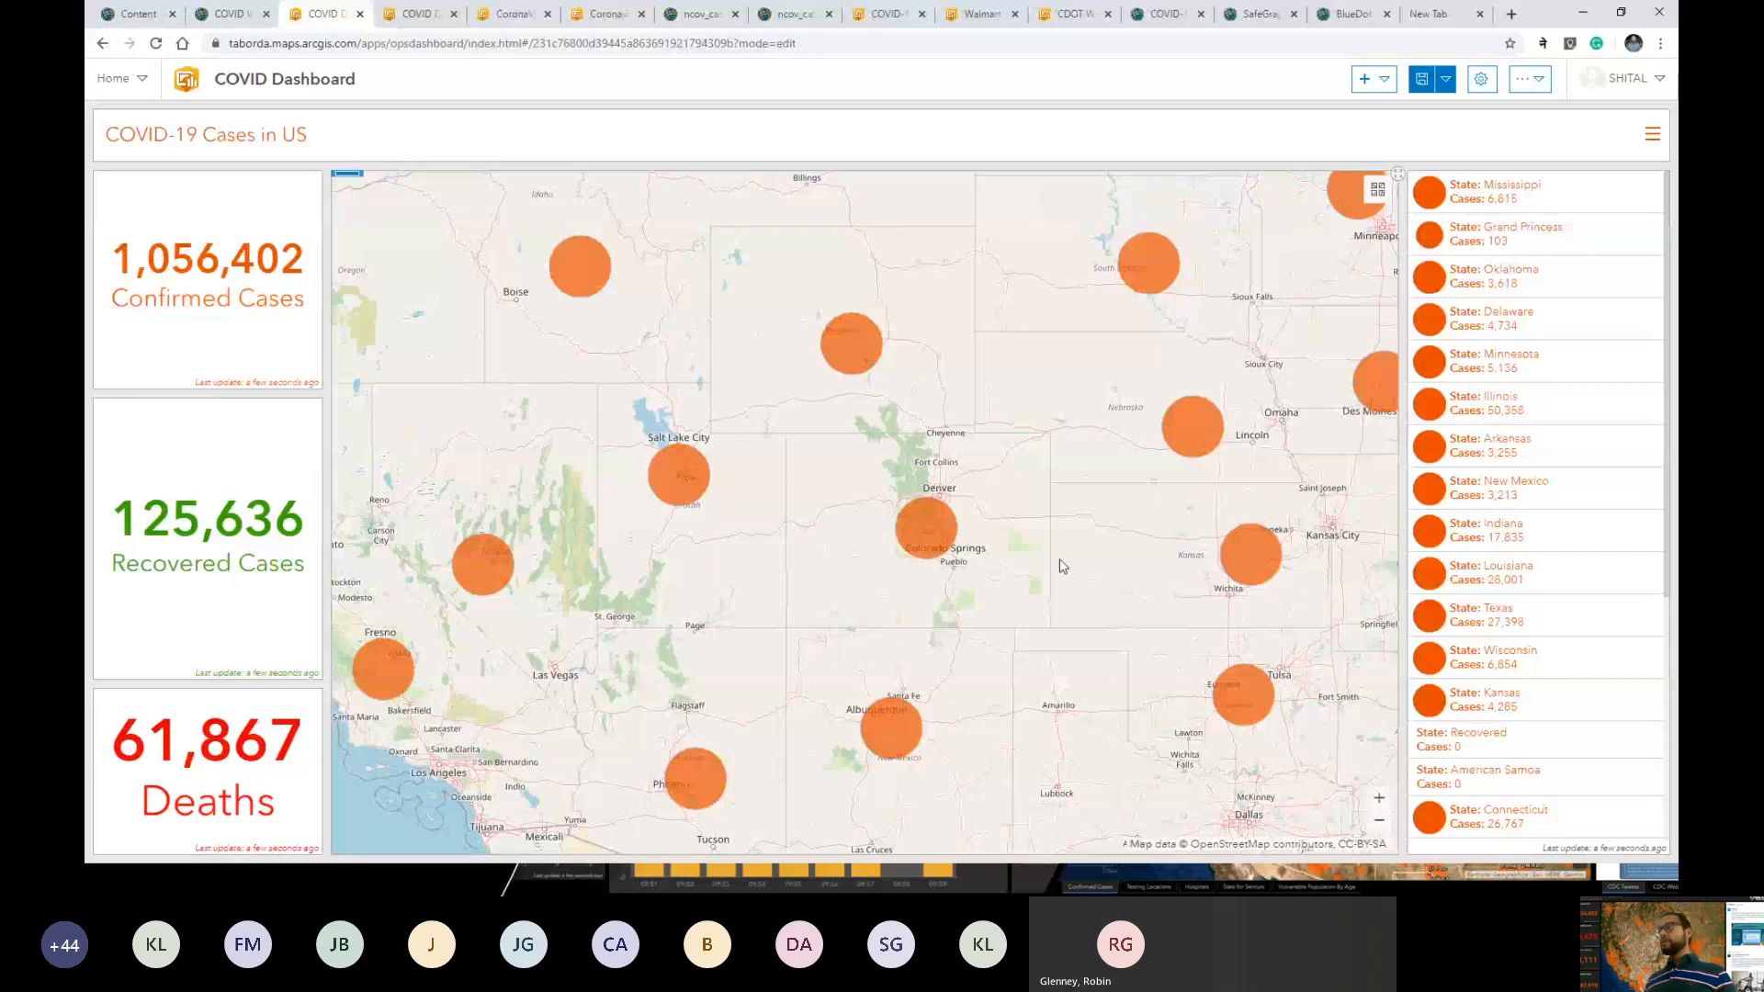
{"action": "left_click_drag", "start_coordinate": [1008, 551], "coordinate": [901, 429]}
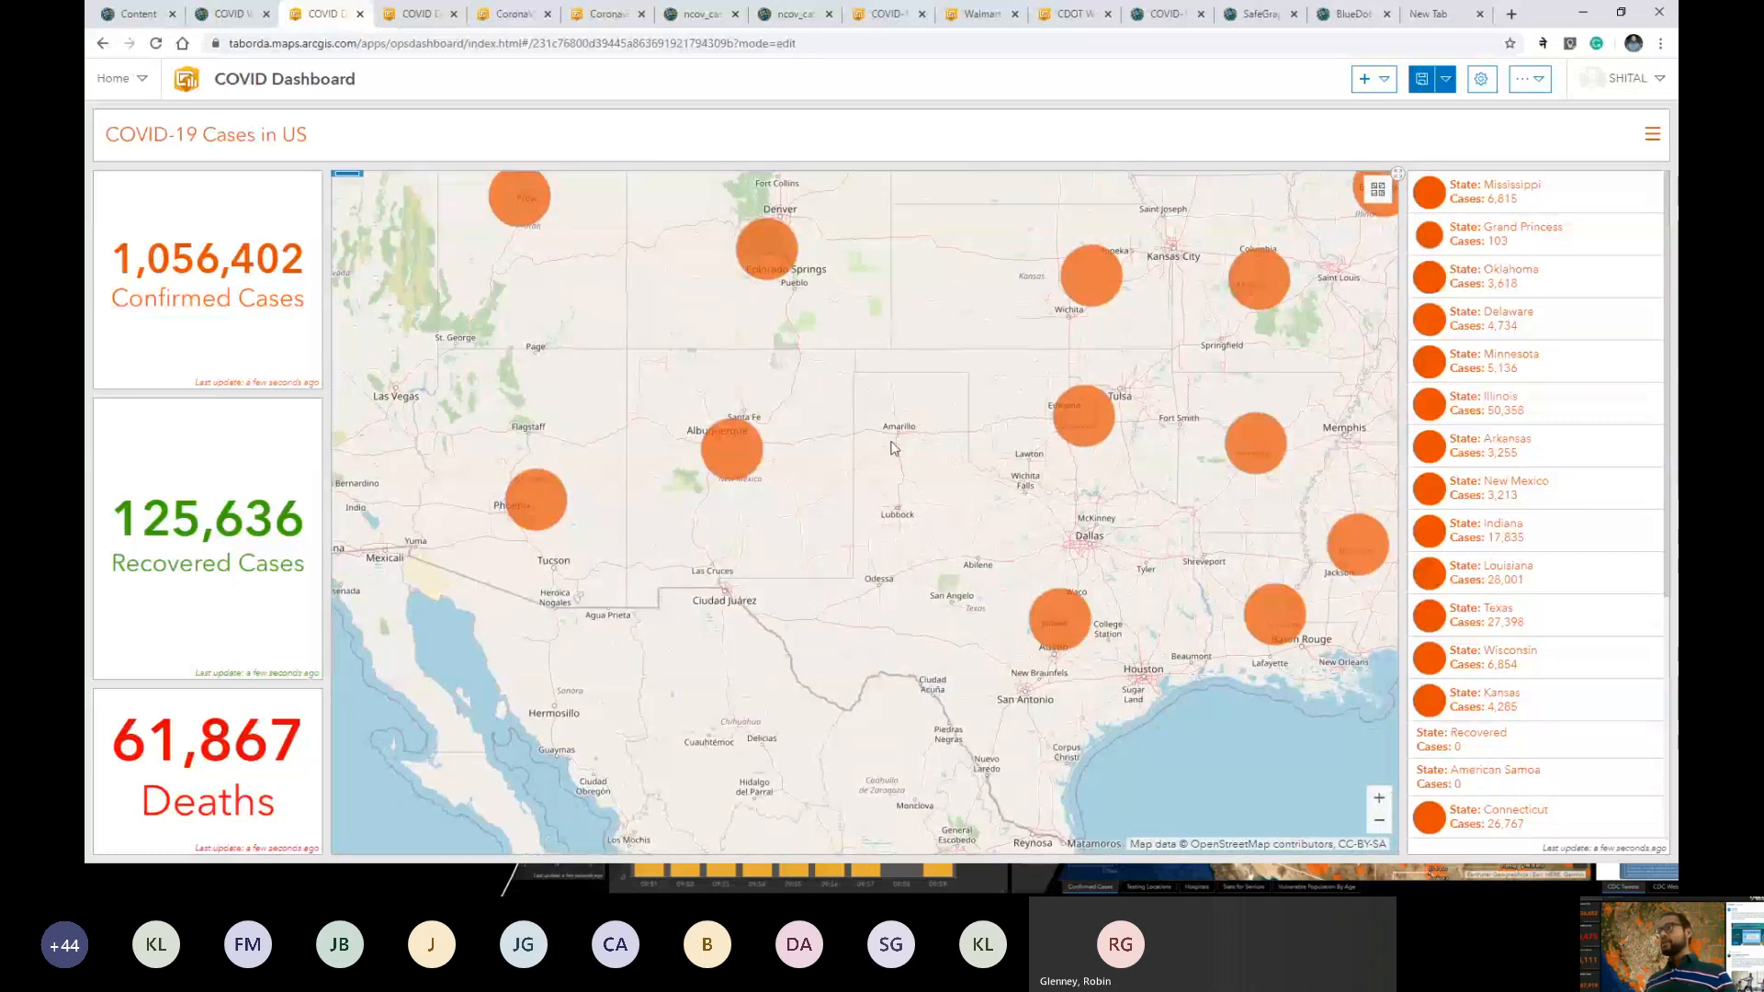
{"action": "left_click_drag", "start_coordinate": [737, 466], "coordinate": [751, 538]}
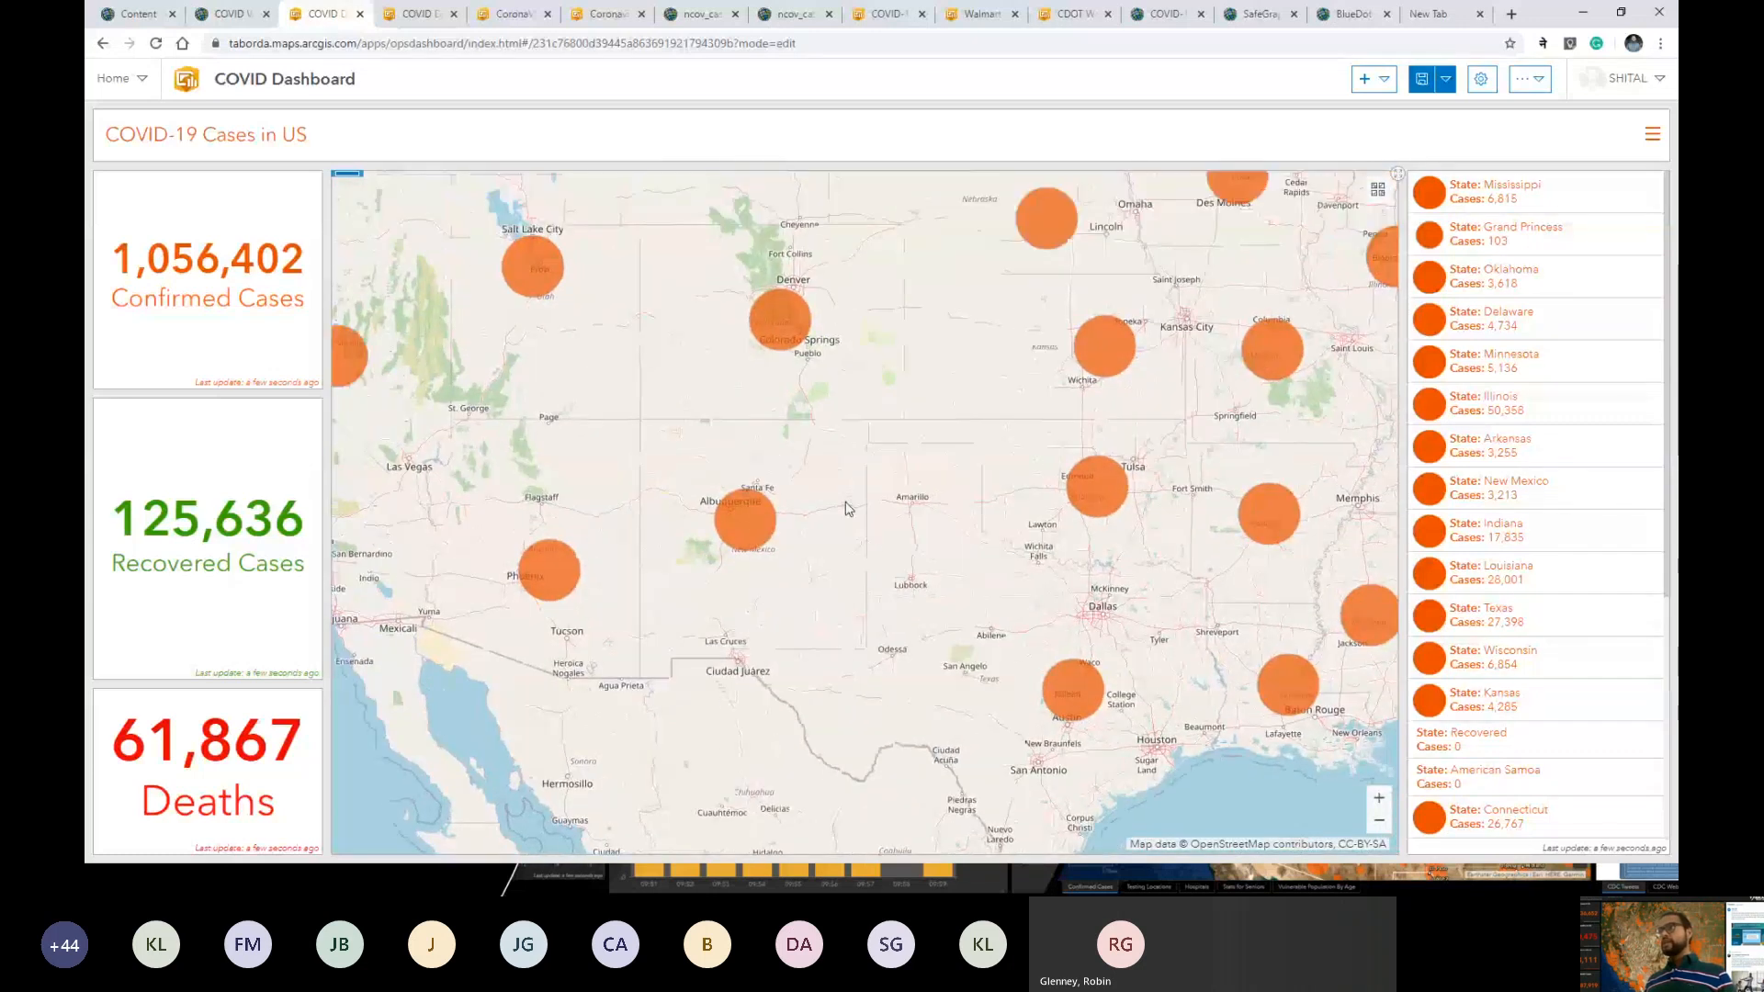
{"action": "left_click", "coordinate": [750, 524]}
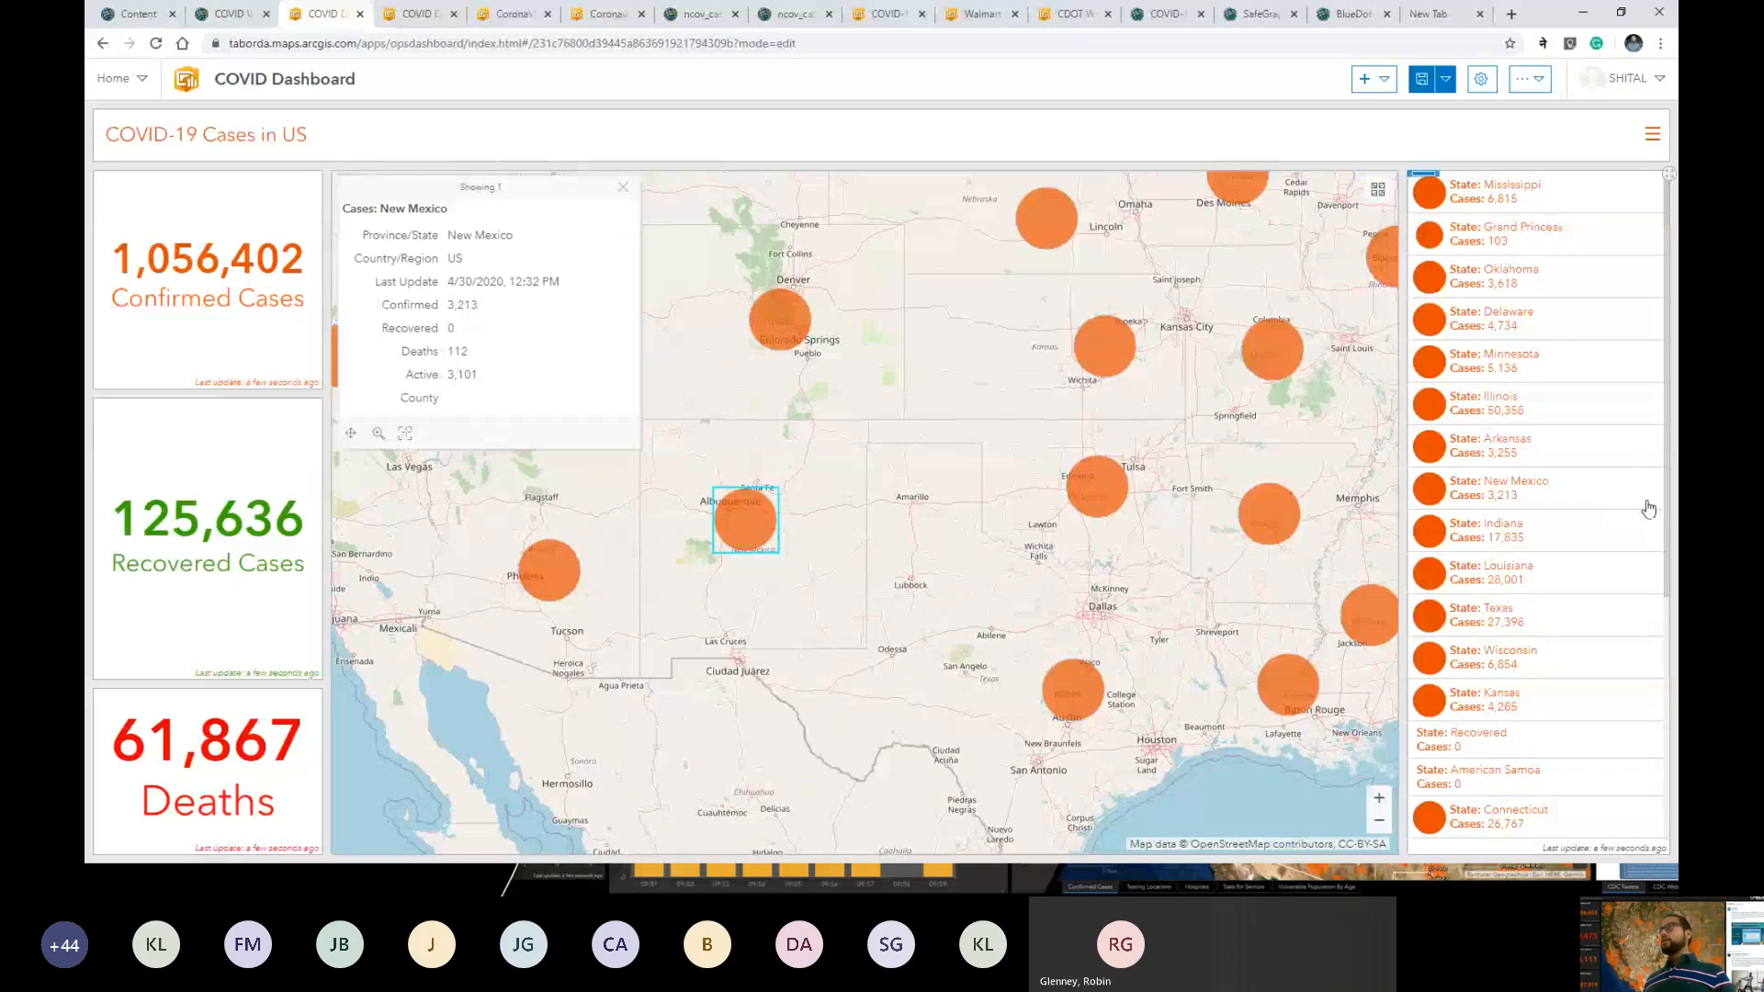
{"action": "left_click", "coordinate": [1533, 499]}
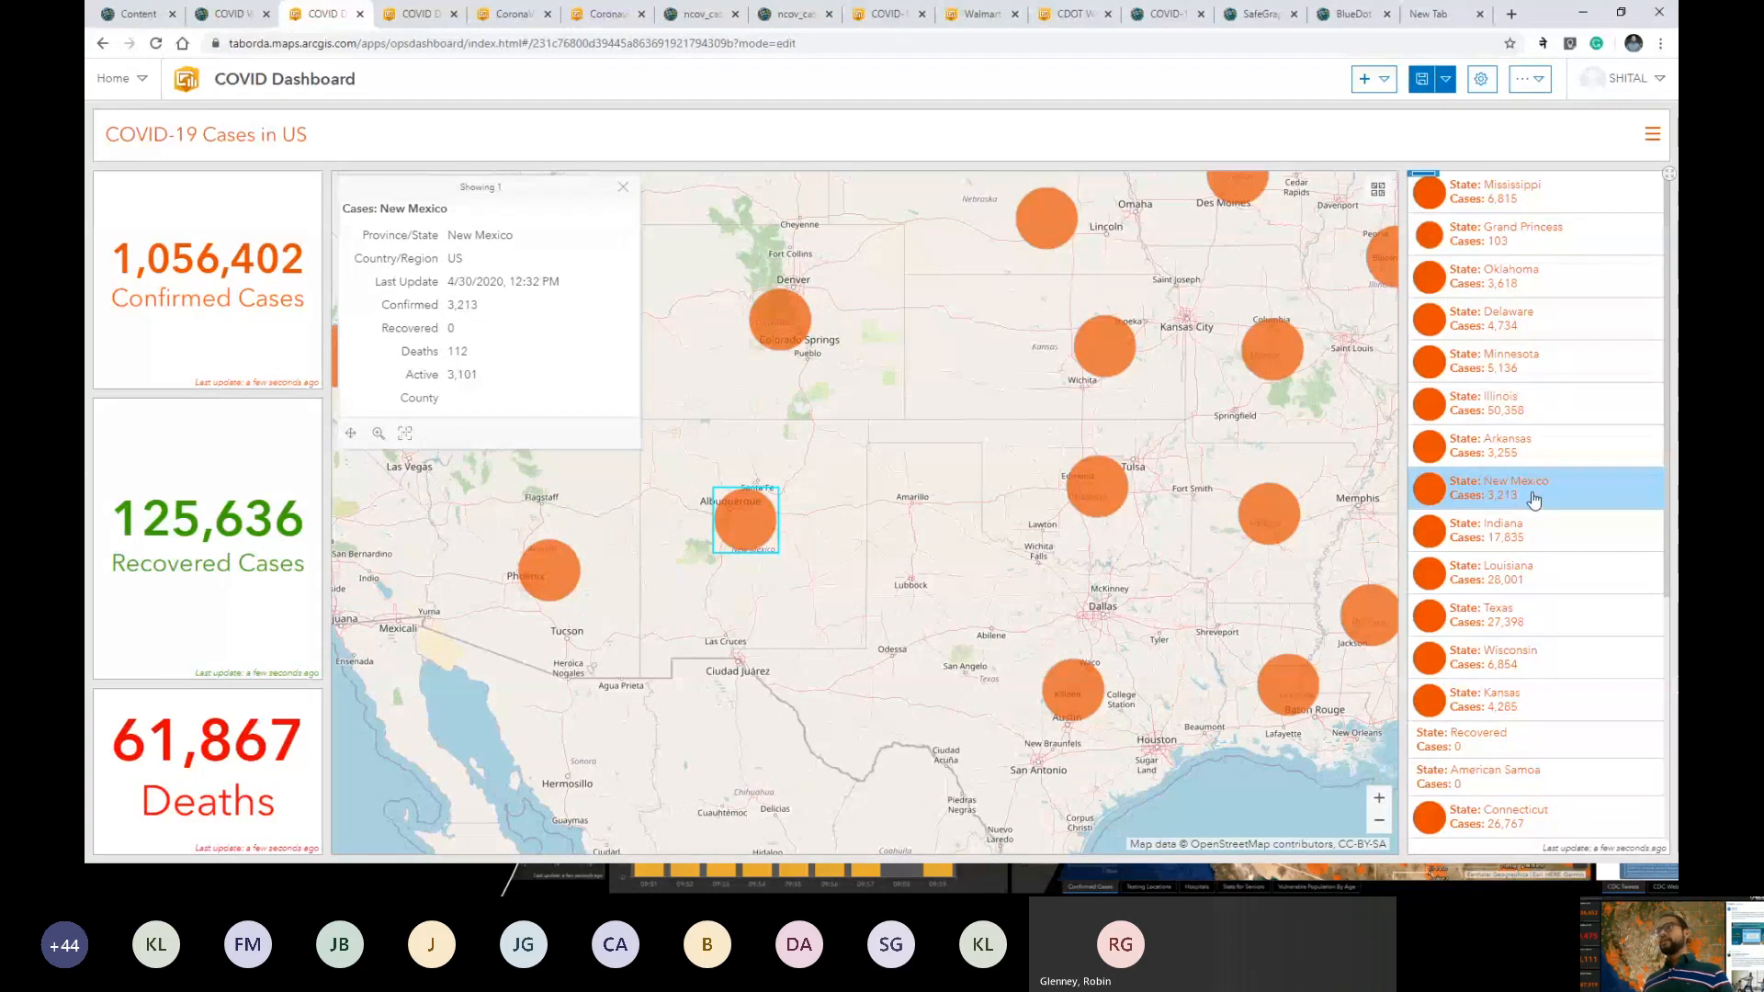
Add a Zoom action to the state list that targets Map (1) when the selection changes.
{"action": "mouse_move", "coordinate": [1429, 179]}
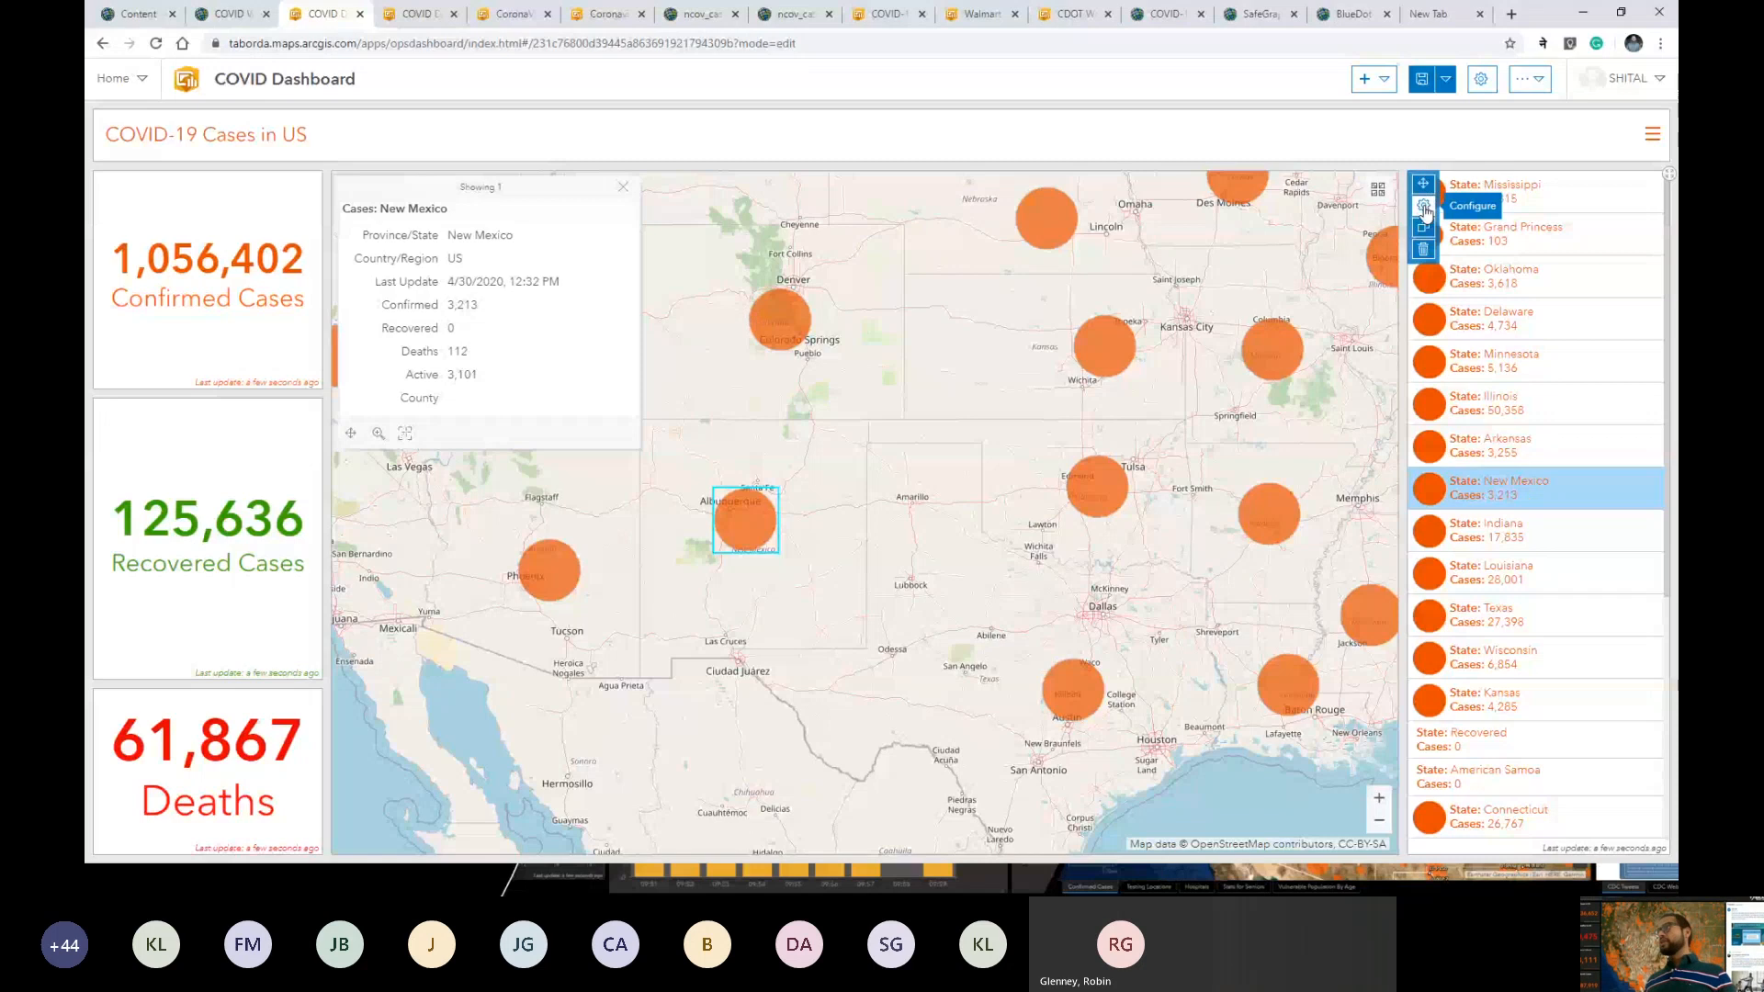
{"action": "left_click", "coordinate": [1424, 205]}
{"action": "left_click", "coordinate": [113, 237]}
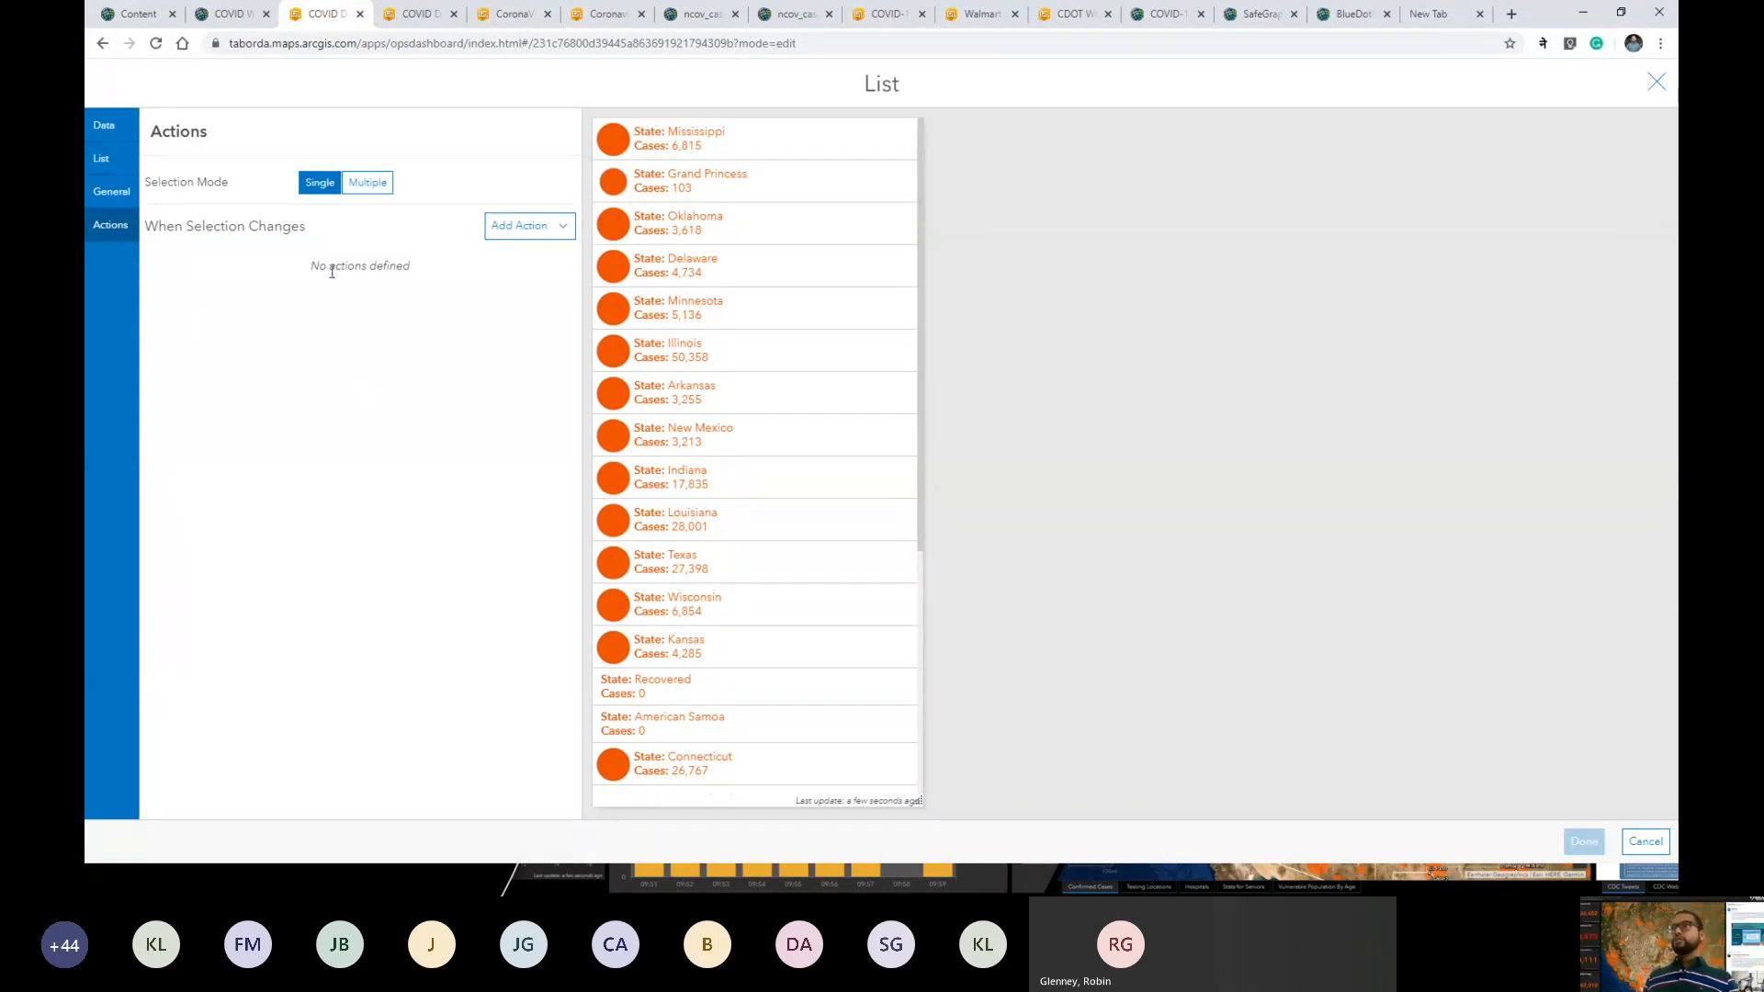
{"action": "left_click", "coordinate": [518, 229]}
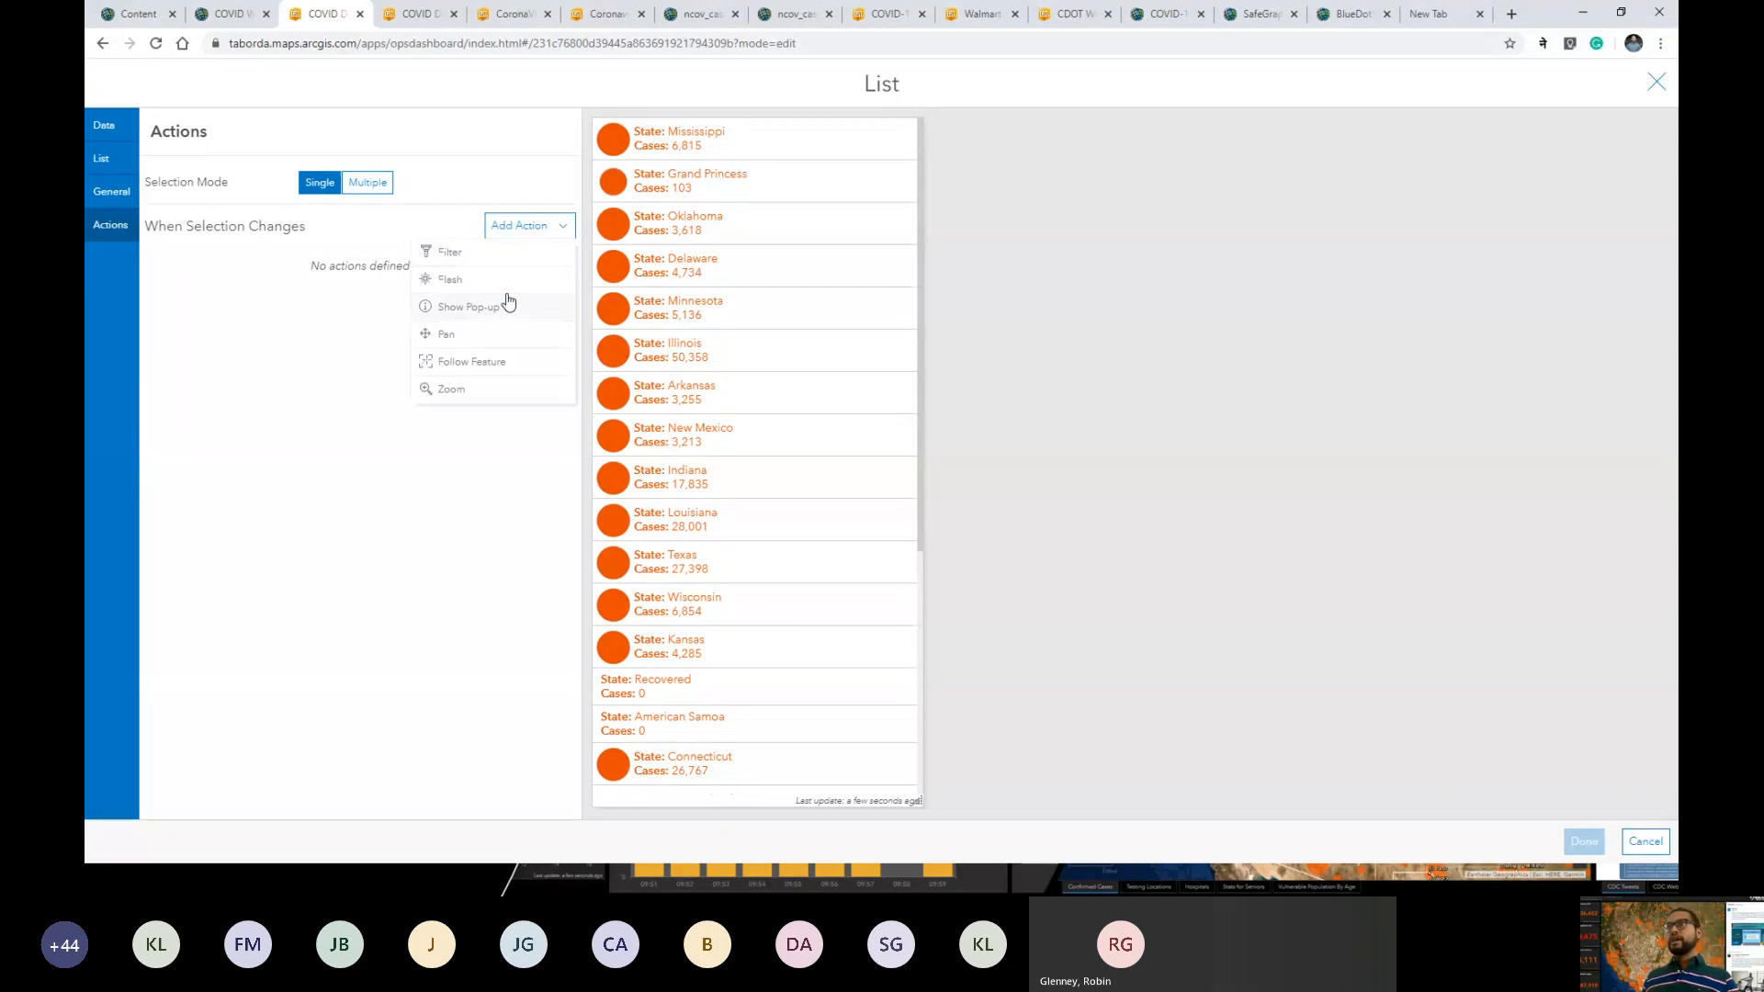
{"action": "left_click", "coordinate": [475, 393]}
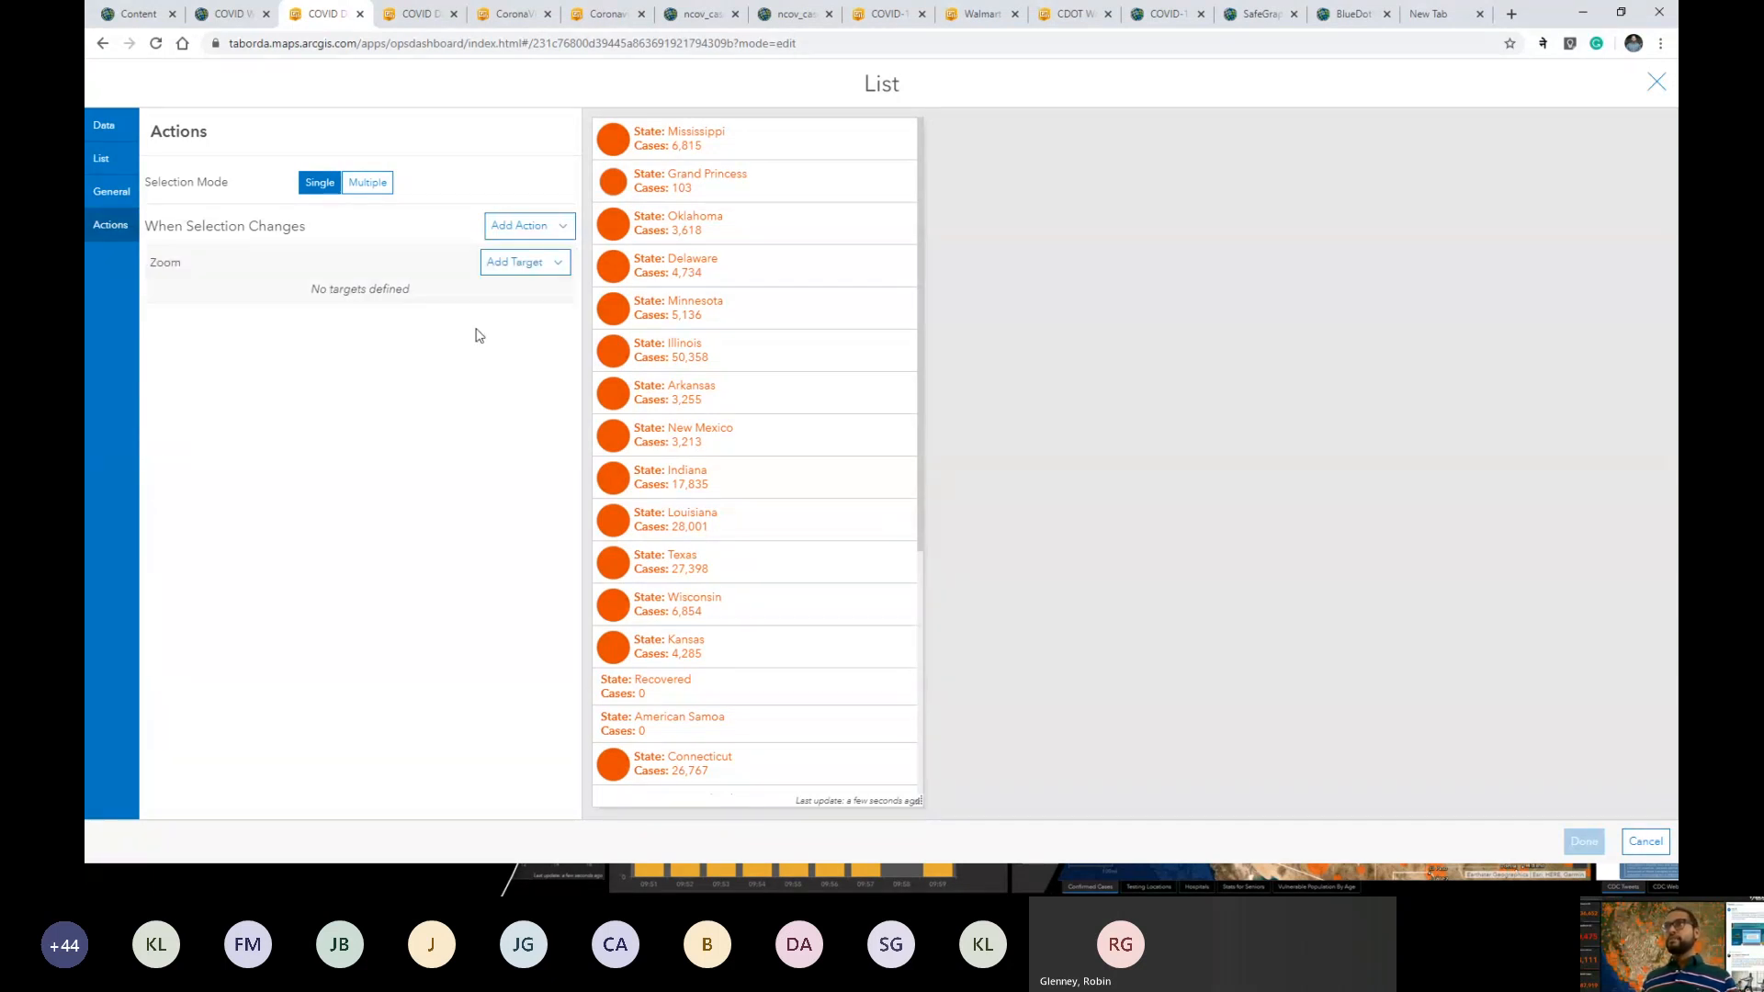
{"action": "left_click", "coordinate": [516, 268]}
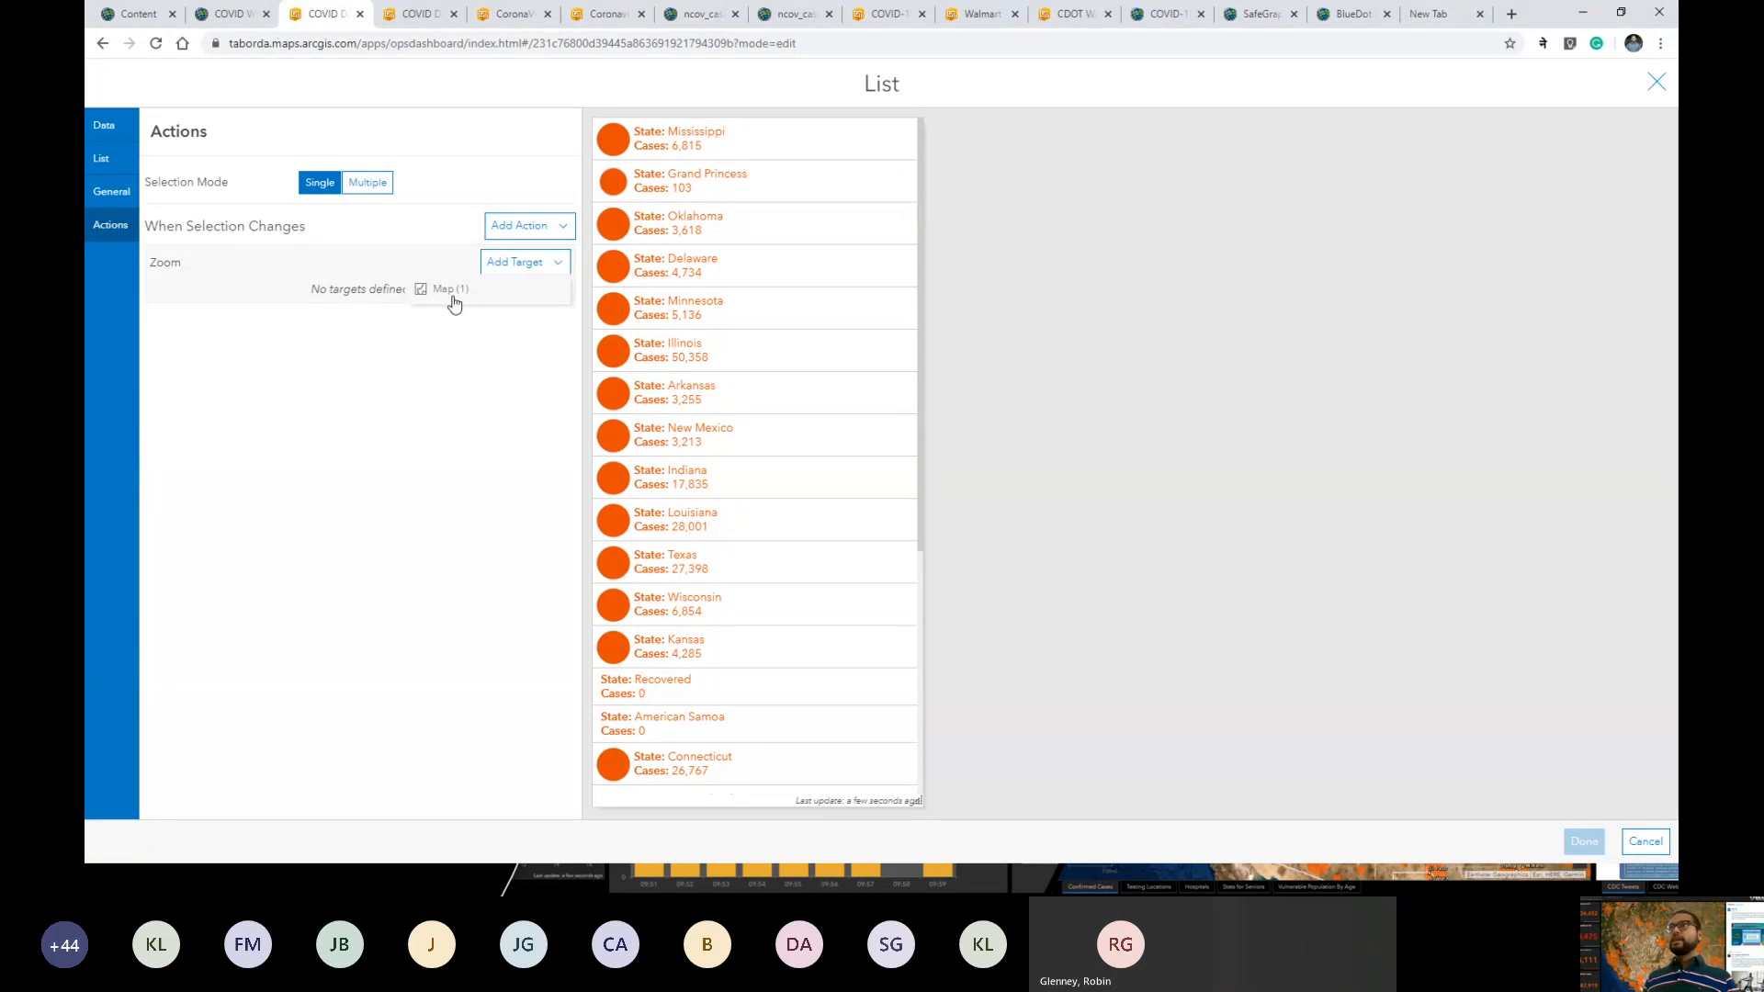
{"action": "left_click", "coordinate": [451, 290]}
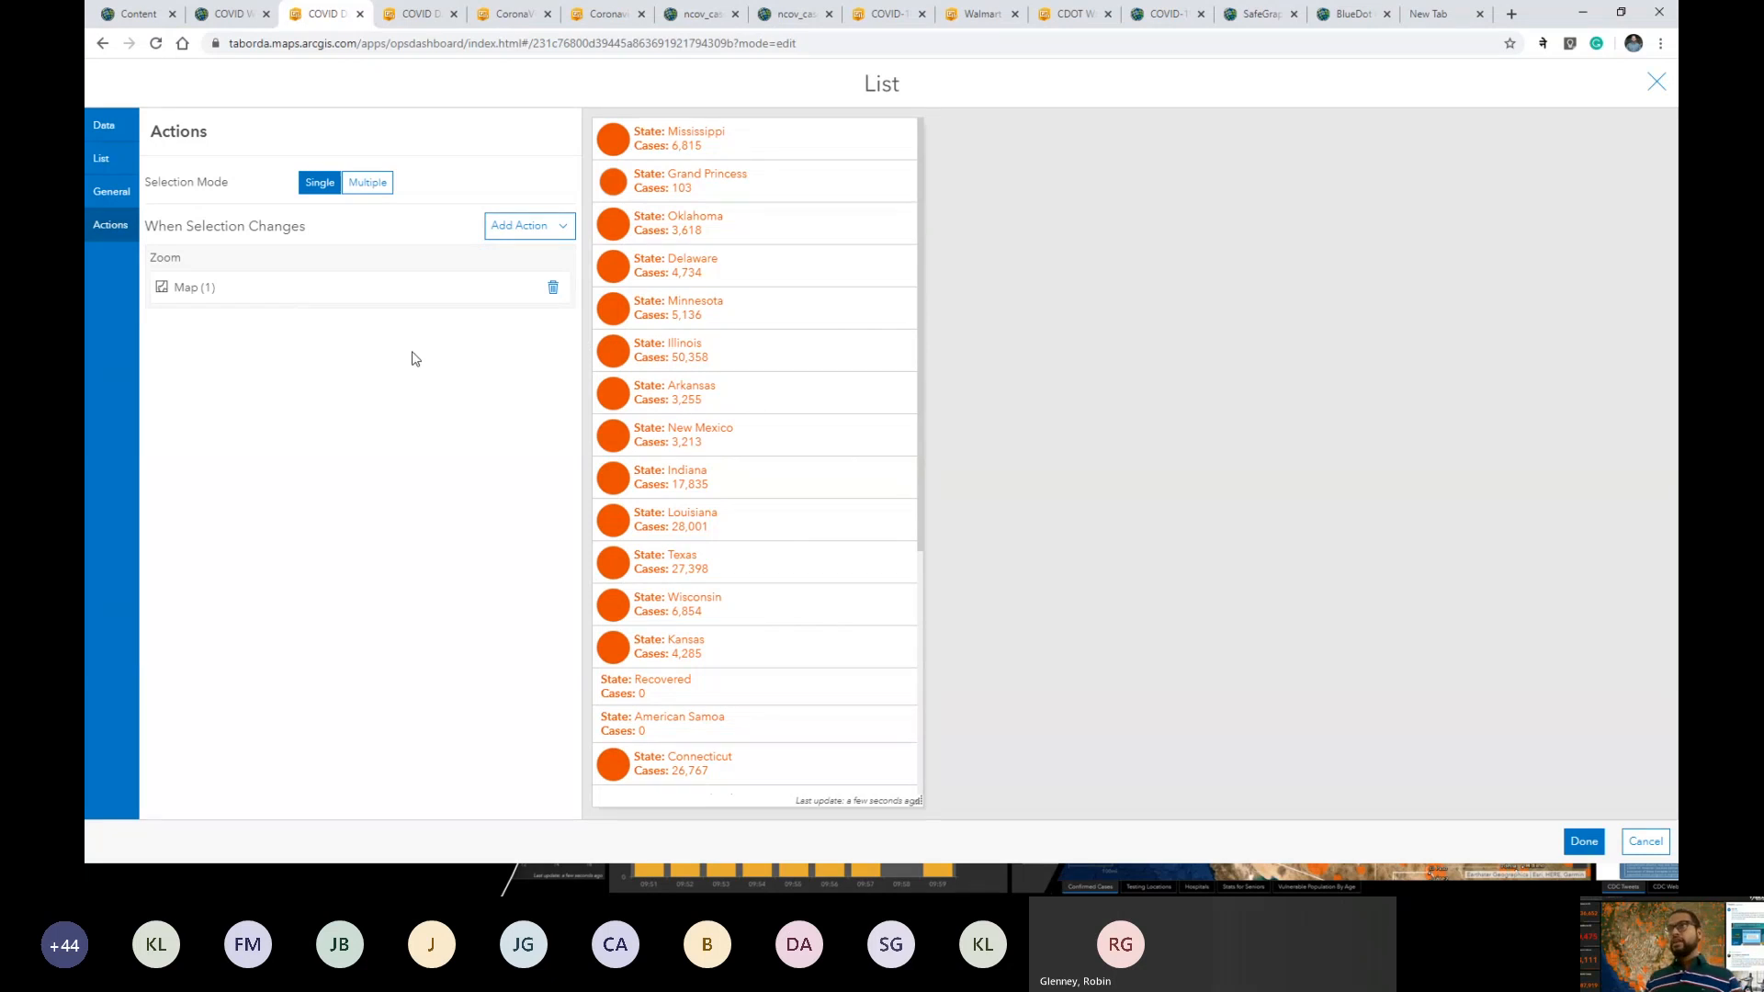
Add a Show Pop-up action targeting Map (1) to the list and apply the list's configuration.
{"action": "left_click", "coordinate": [512, 226]}
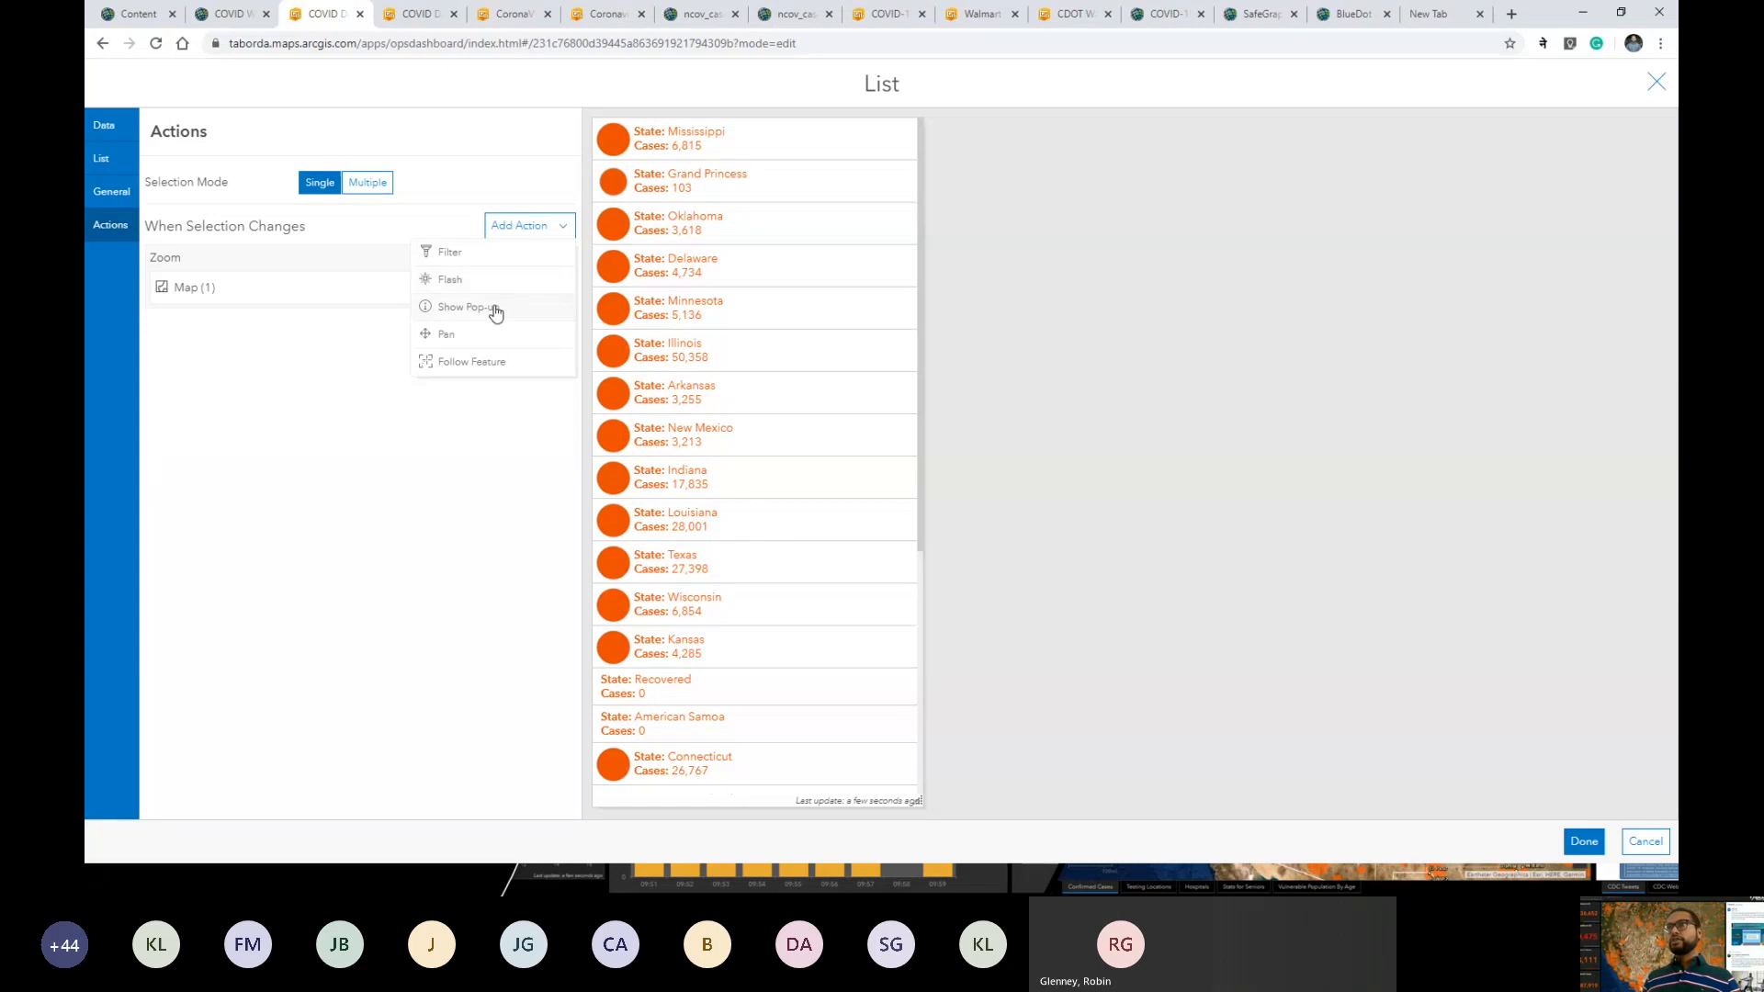
{"action": "left_click", "coordinate": [458, 313]}
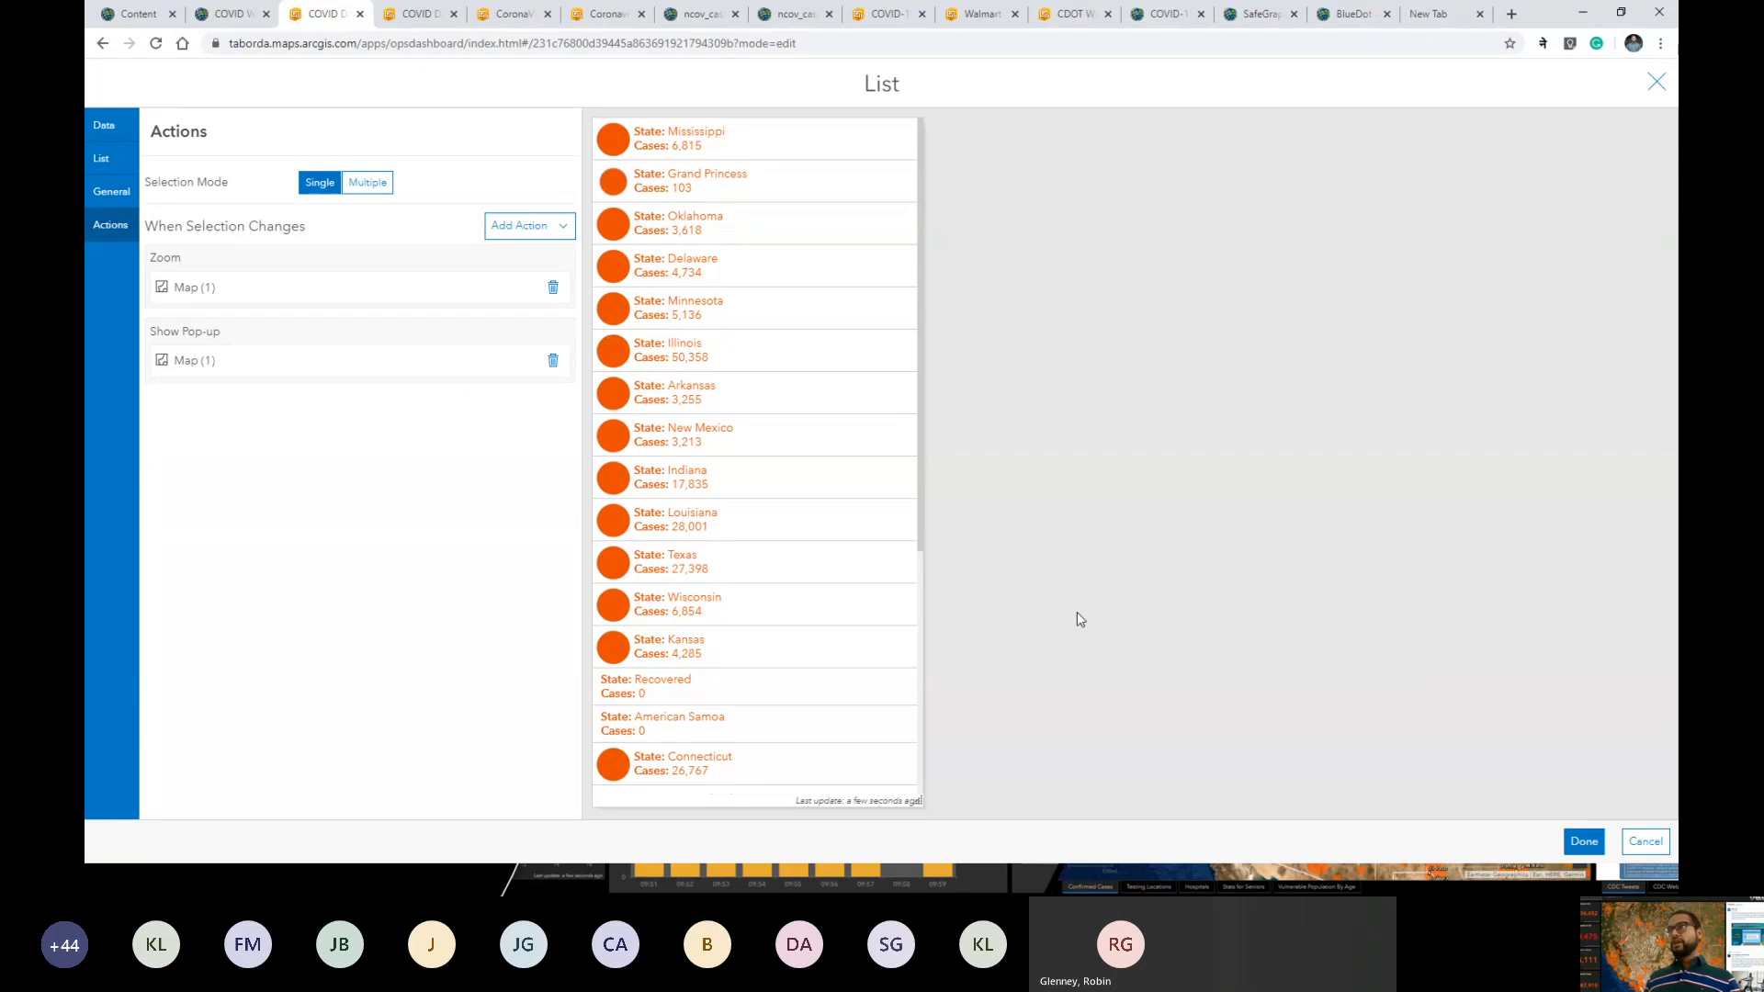
{"action": "left_click", "coordinate": [1582, 842]}
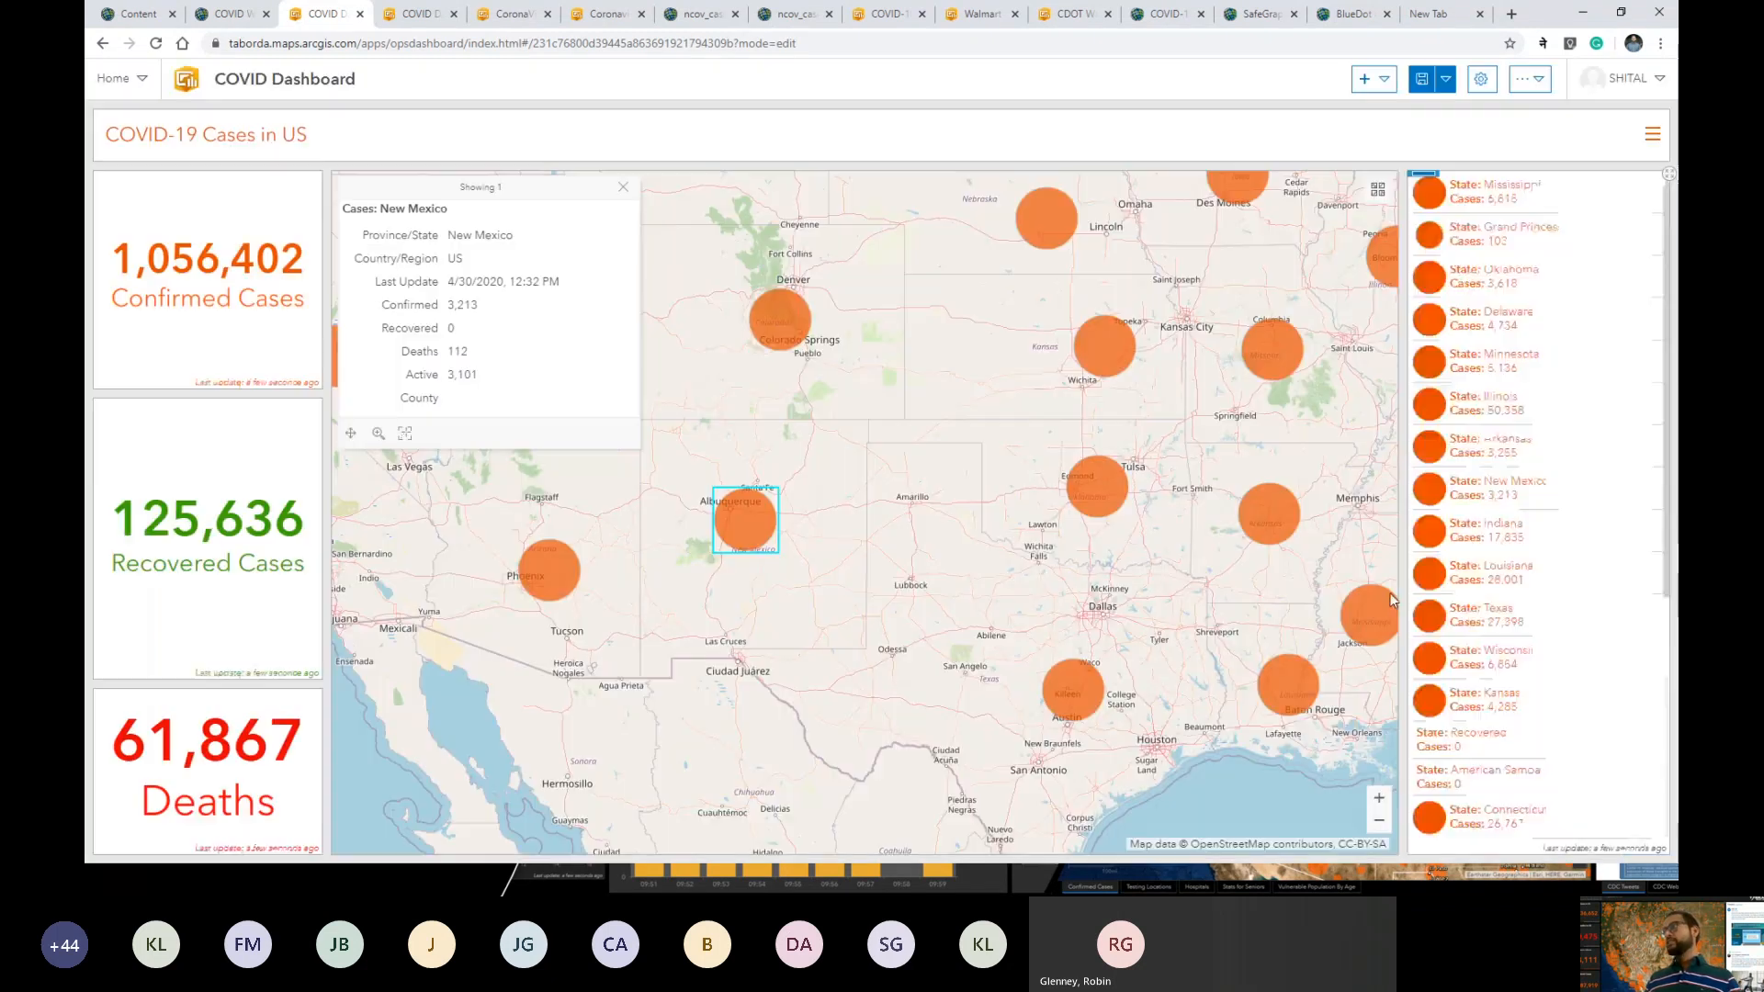
Test the list actions by selecting Kansas and checking its location and pop-up on the map.
{"action": "left_click", "coordinate": [1529, 698]}
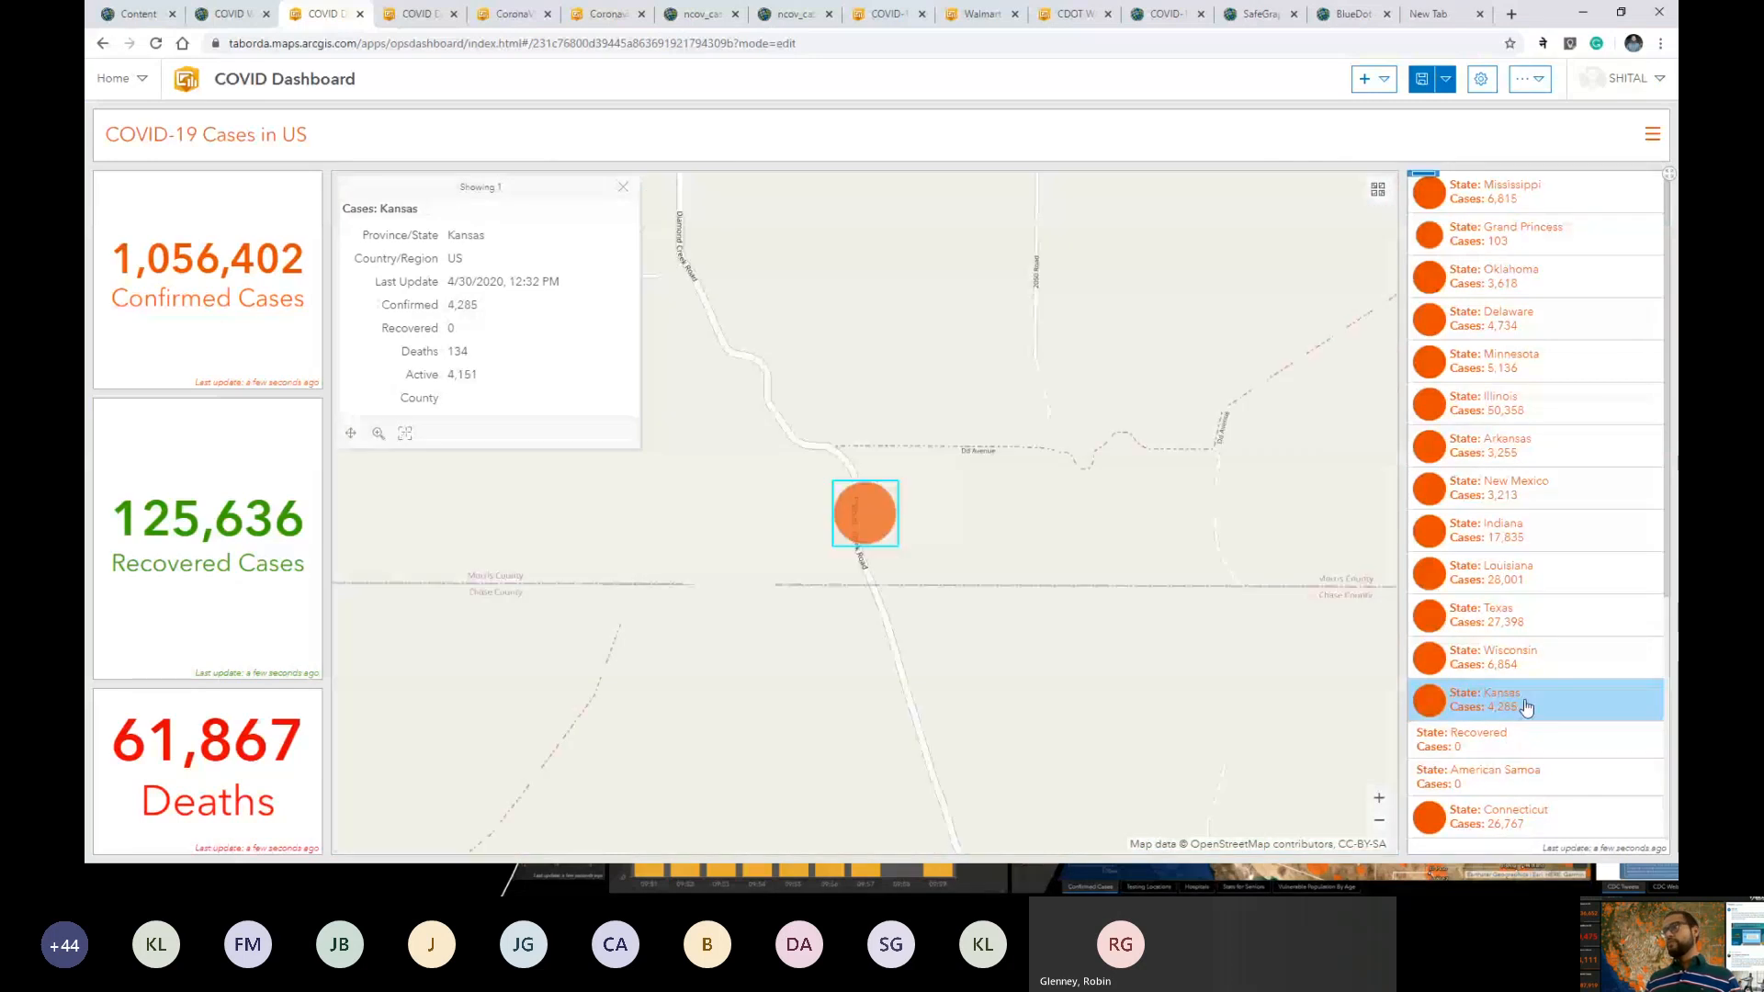
{"action": "scroll", "coordinate": [950, 603], "scroll_direction": "down", "scroll_amount": 3}
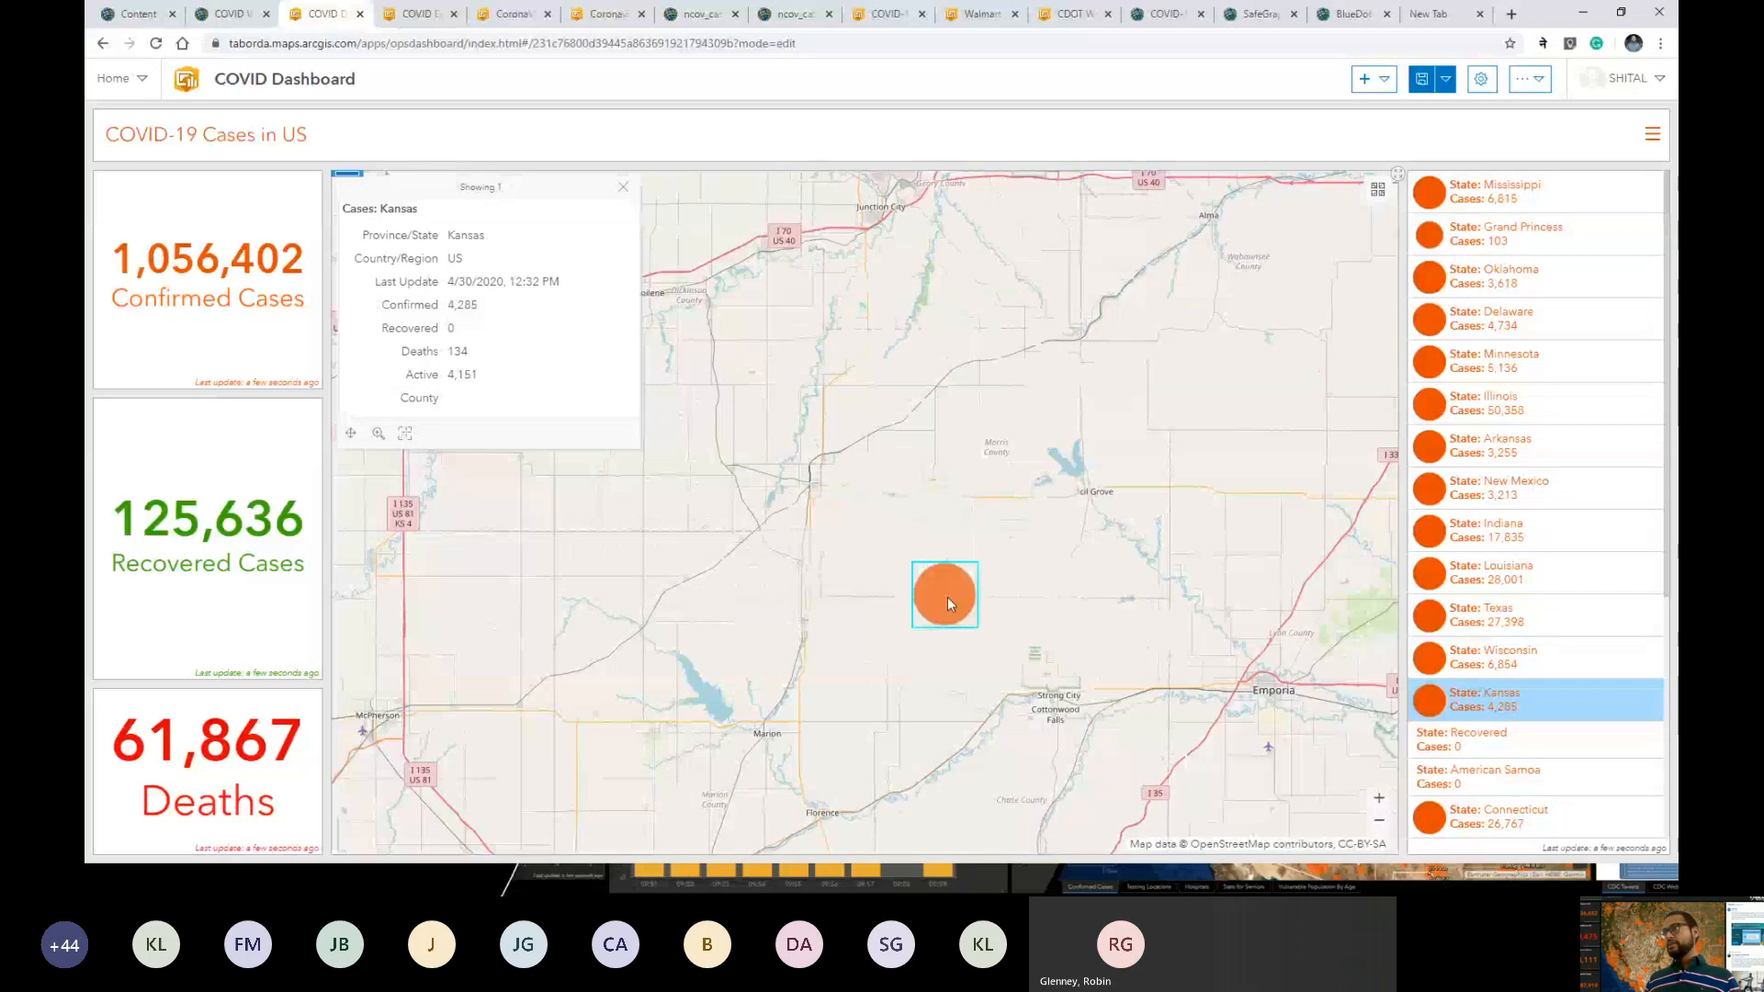
{"action": "scroll", "coordinate": [950, 604], "scroll_direction": "down", "scroll_amount": 2}
{"action": "scroll", "coordinate": [949, 604], "scroll_direction": "down", "scroll_amount": 2}
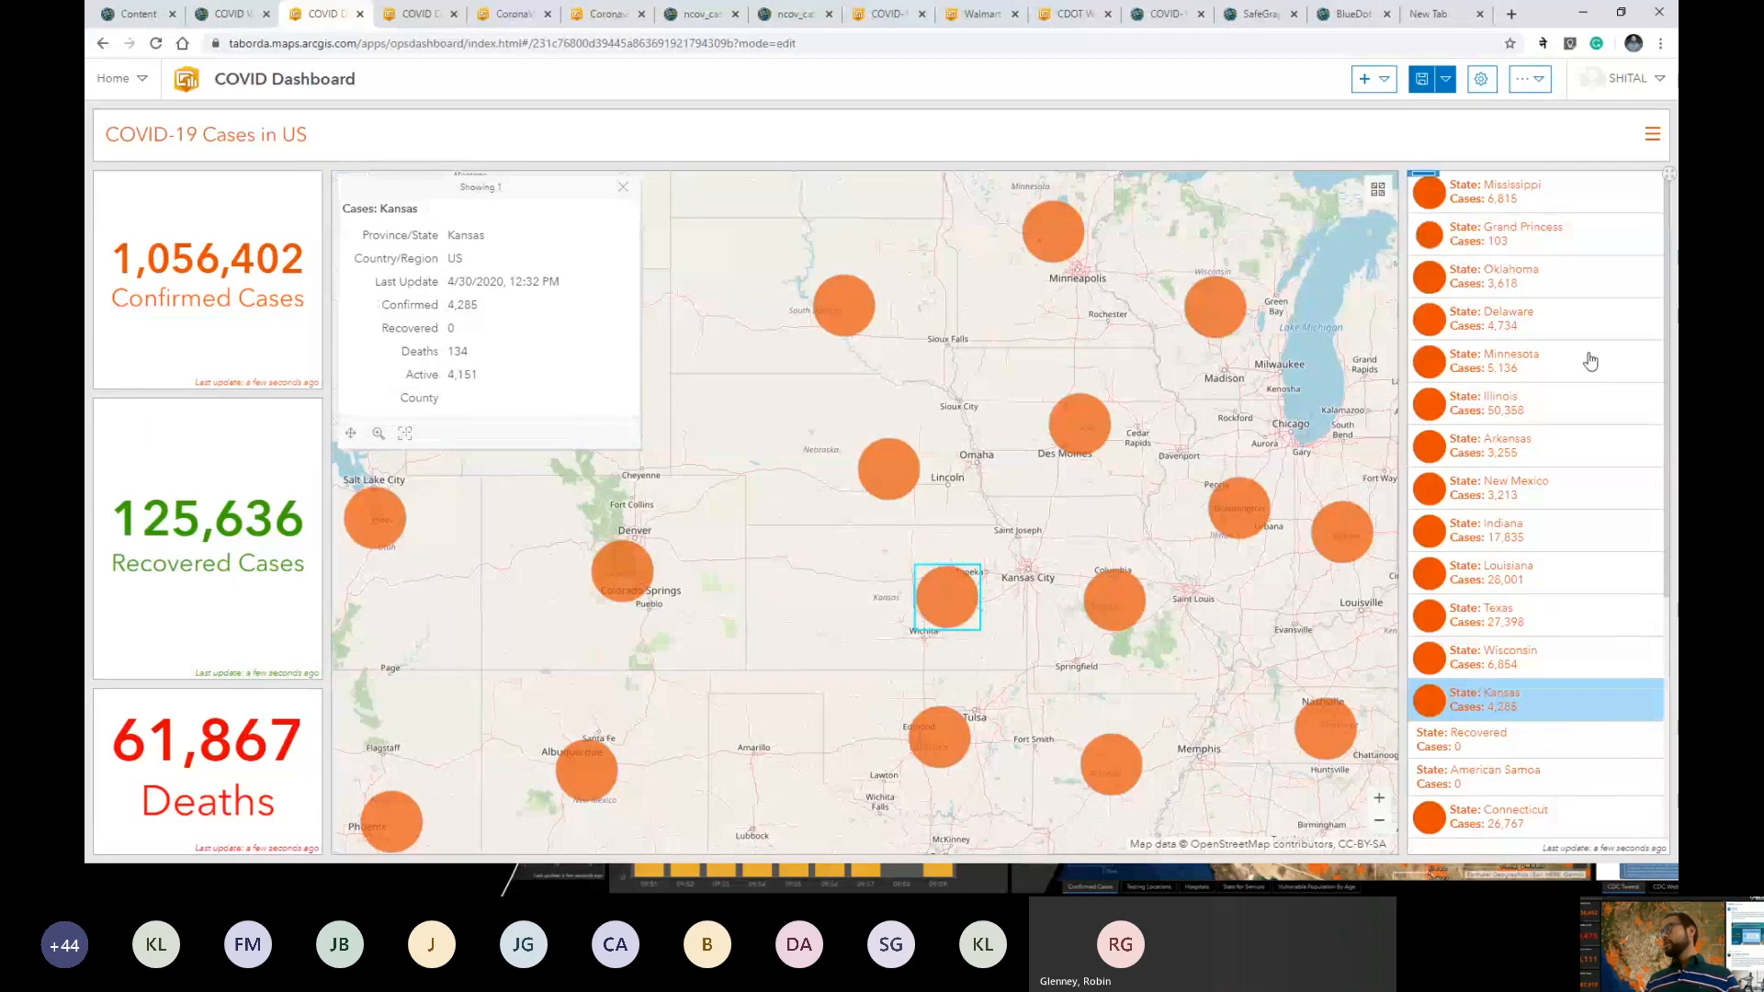
Select Grand Princess in the list and examine where its case circle lies off the San Francisco coast.
{"action": "left_click", "coordinate": [1529, 237]}
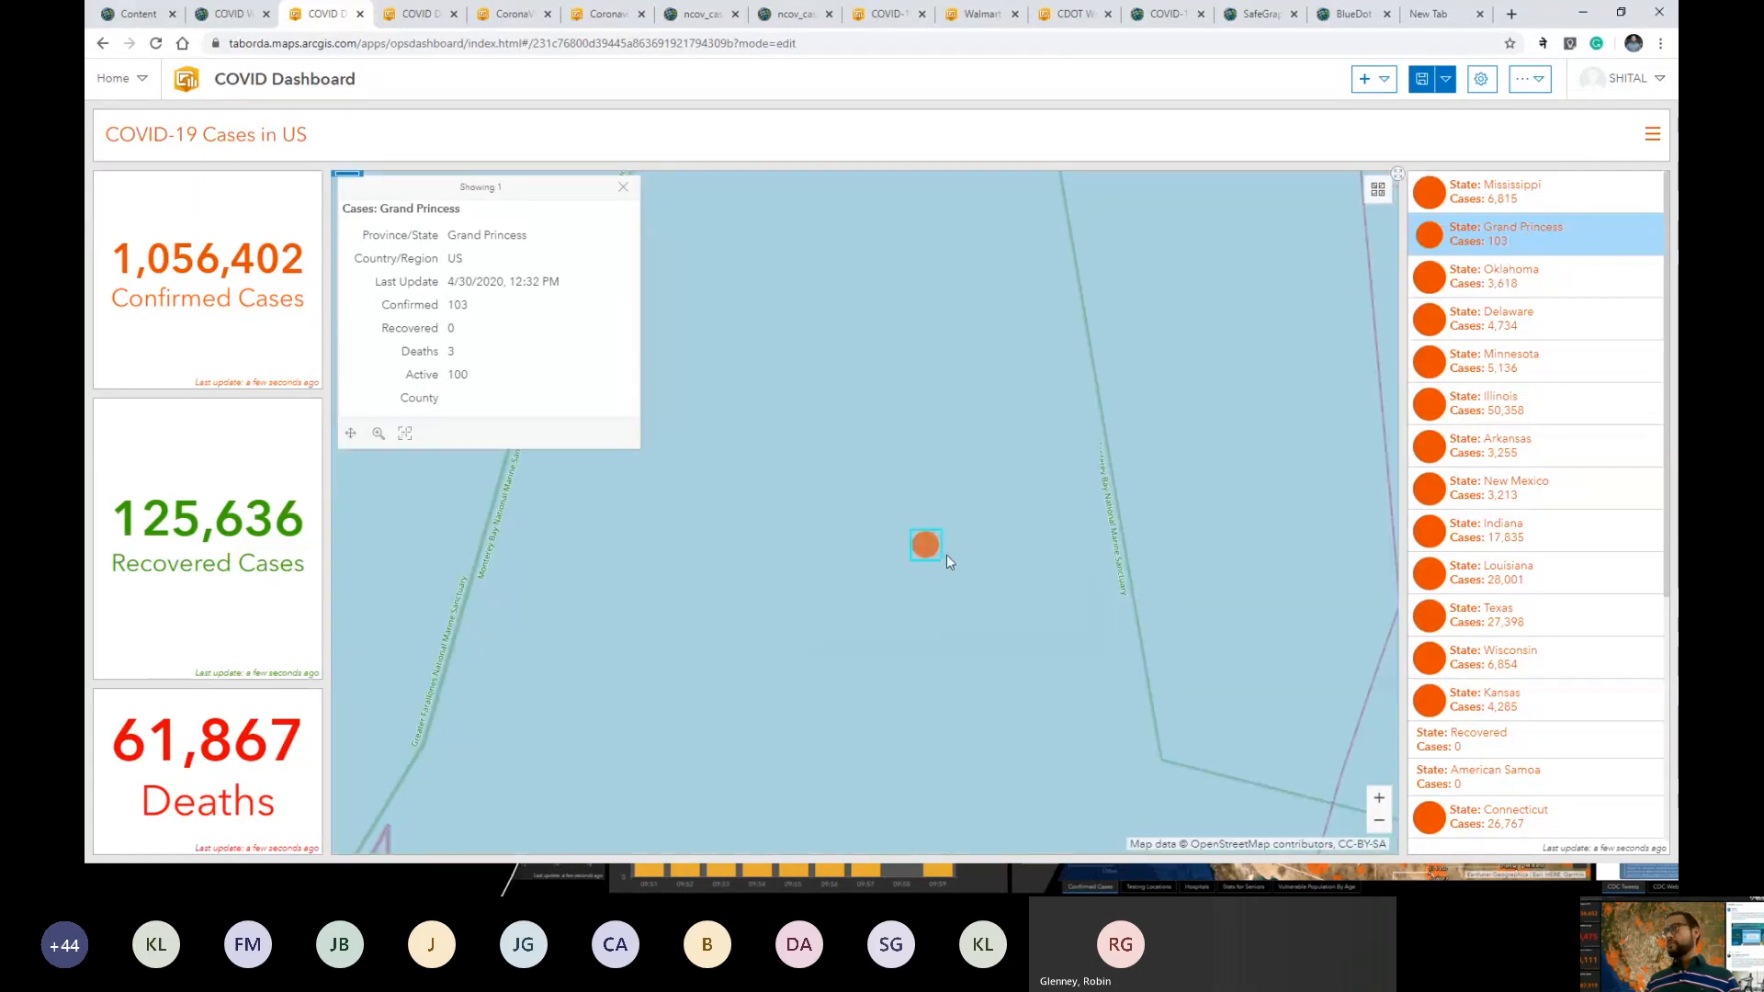
{"action": "scroll", "coordinate": [946, 554], "scroll_direction": "down", "scroll_amount": 4}
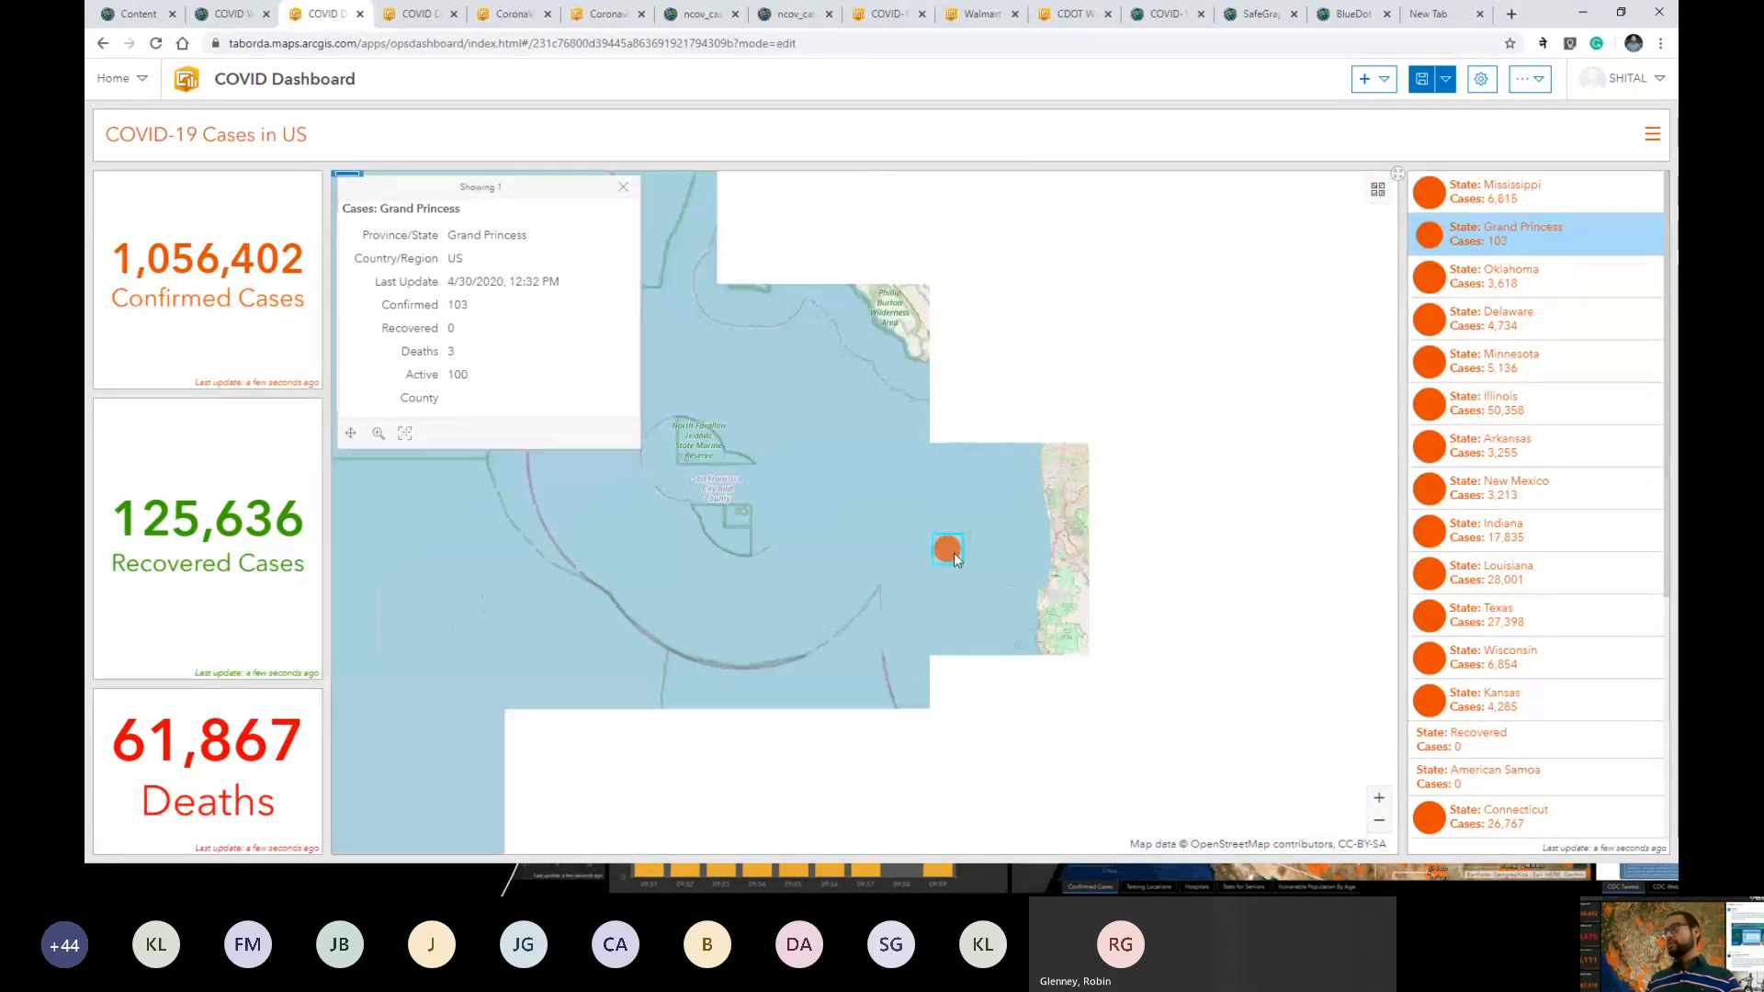
{"action": "left_click_drag", "start_coordinate": [963, 575], "coordinate": [911, 588]}
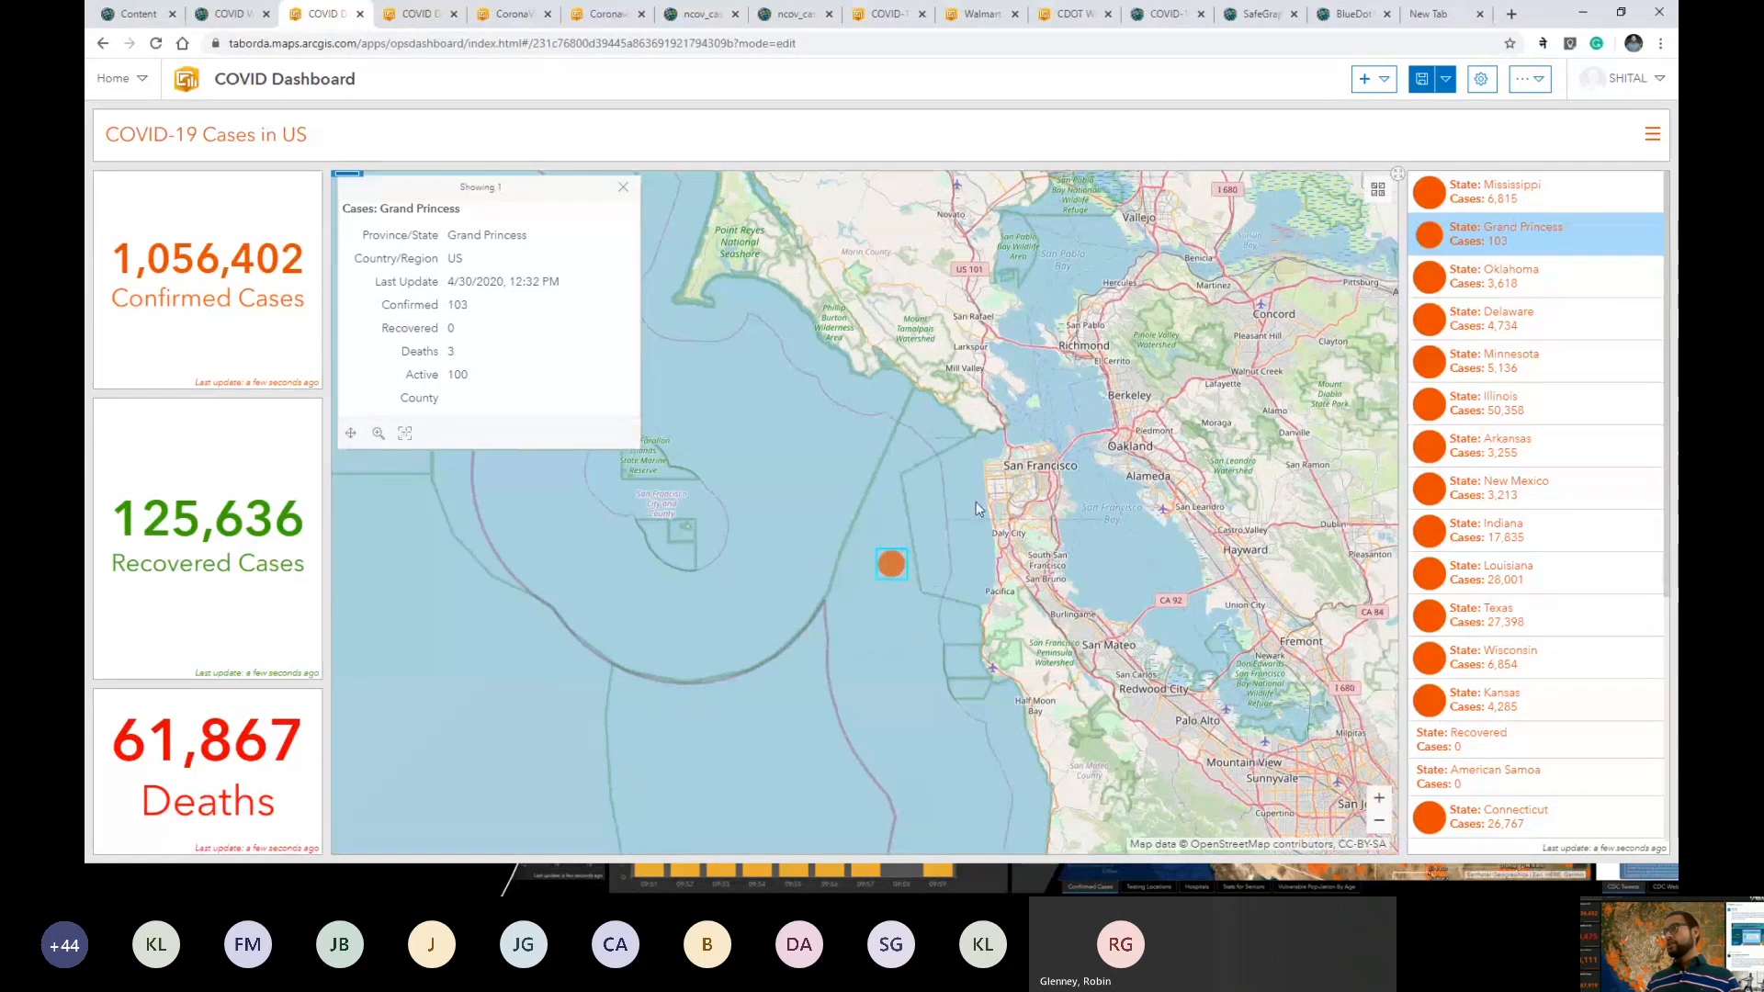
{"action": "scroll", "coordinate": [949, 555], "scroll_direction": "up", "scroll_amount": 3}
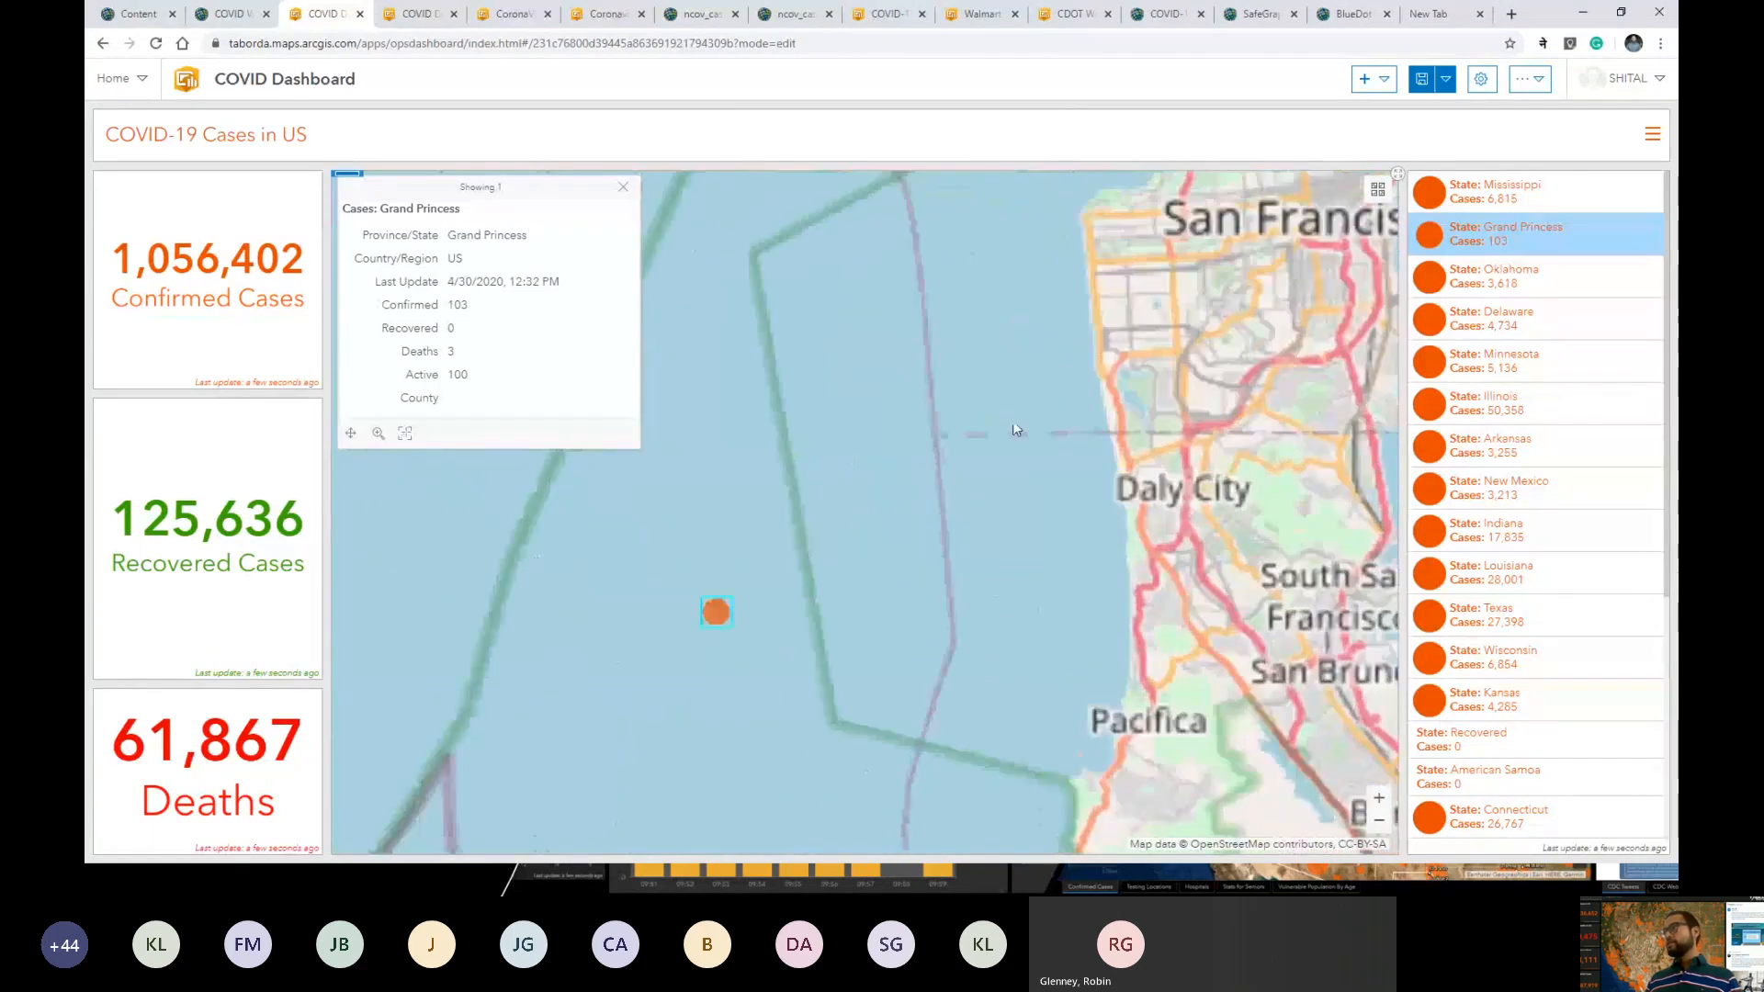
{"action": "scroll", "coordinate": [859, 621], "scroll_direction": "down", "scroll_amount": 1}
Select Virgin Islands in the list, close its pop-up, and inspect its case circle on the map.
{"action": "scroll", "coordinate": [1573, 577], "scroll_direction": "down", "scroll_amount": 4}
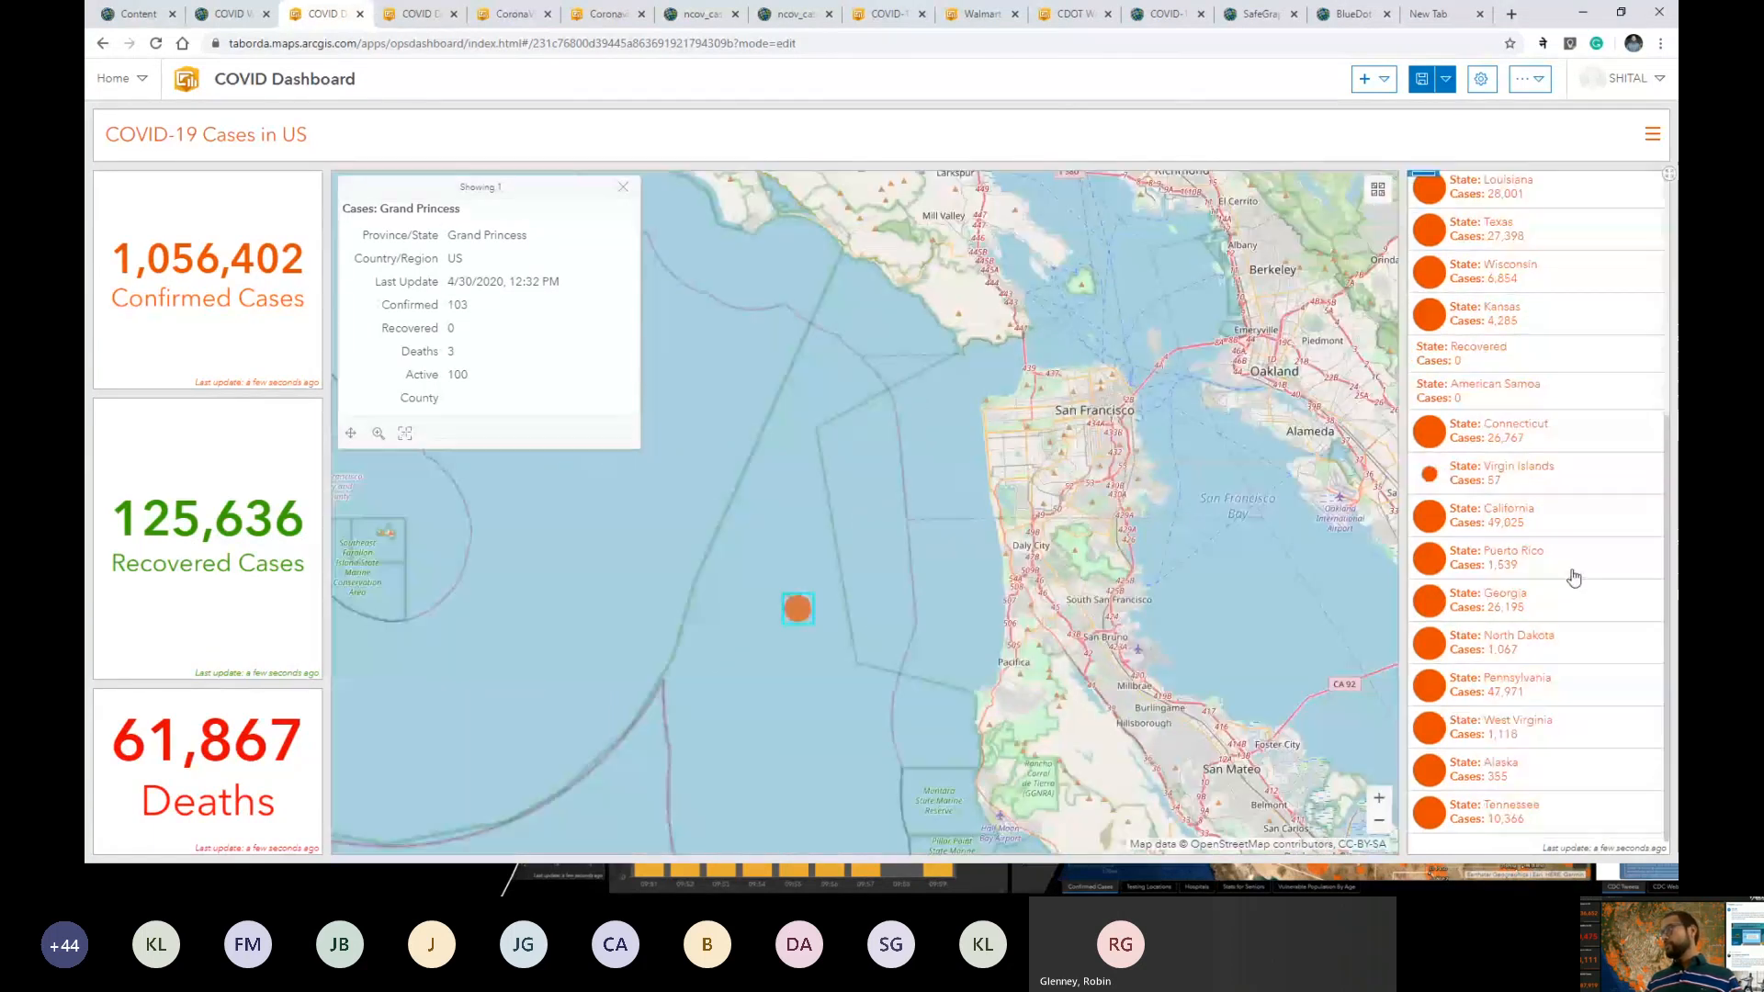
{"action": "scroll", "coordinate": [1574, 562], "scroll_direction": "up", "scroll_amount": 4}
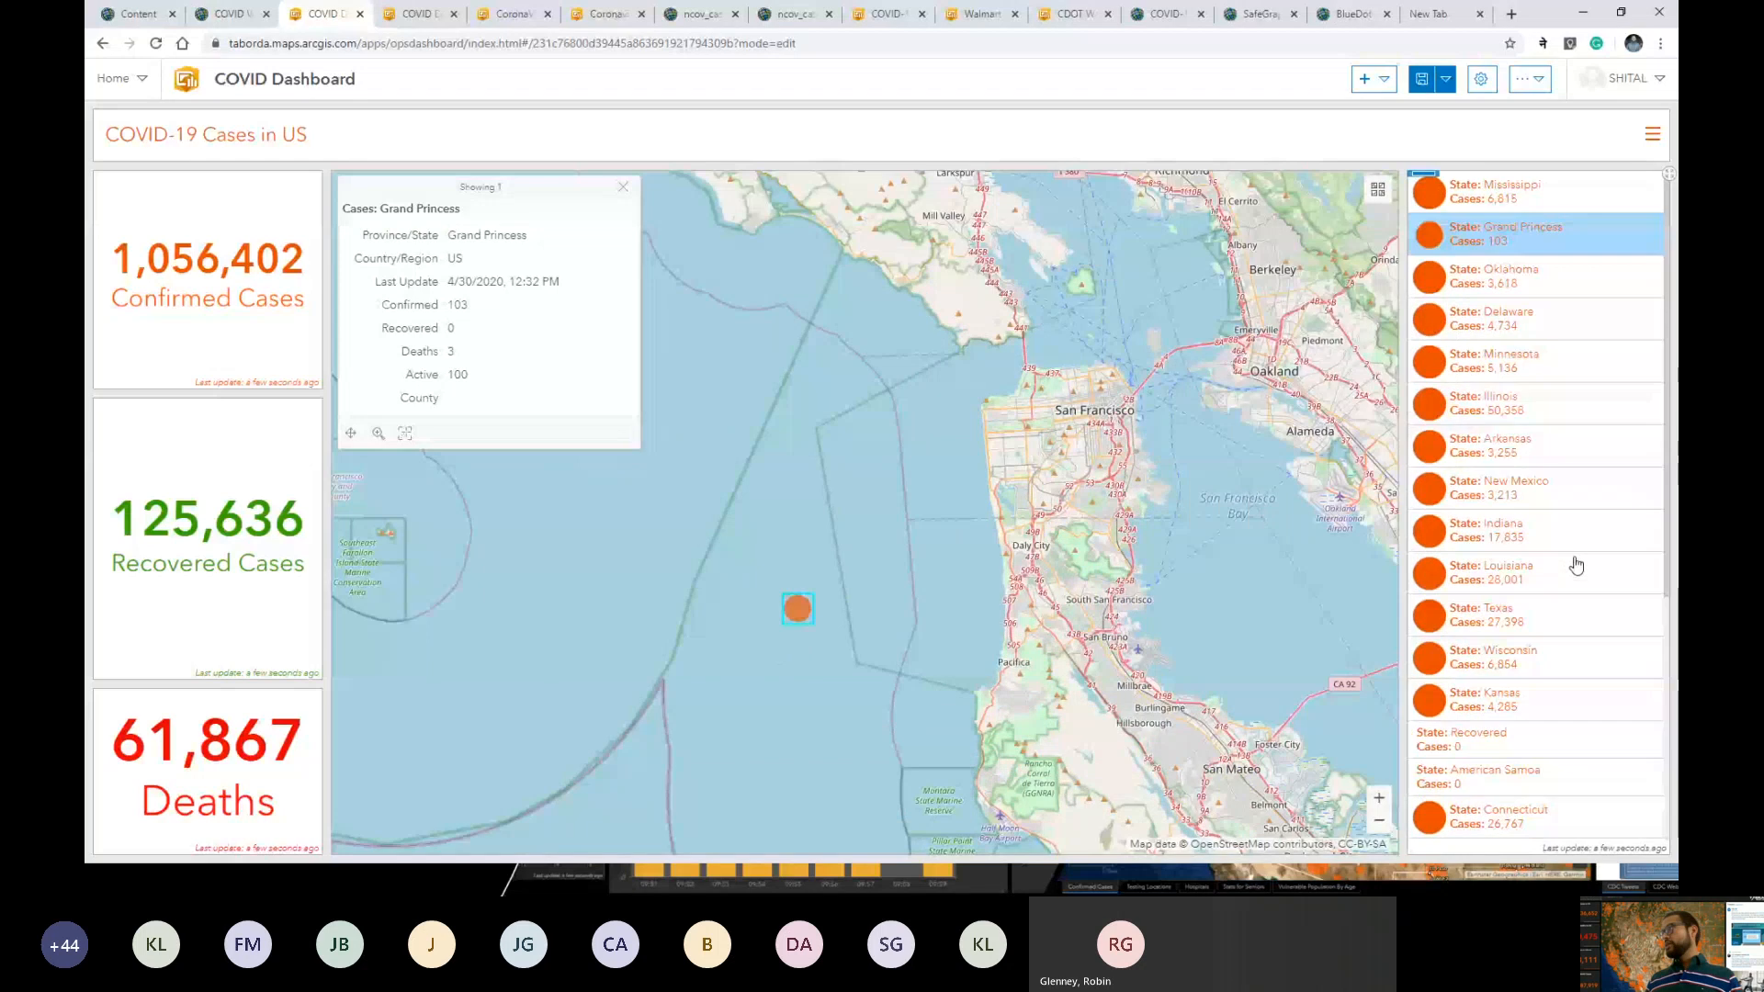
{"action": "scroll", "coordinate": [1567, 534], "scroll_direction": "down", "scroll_amount": 3}
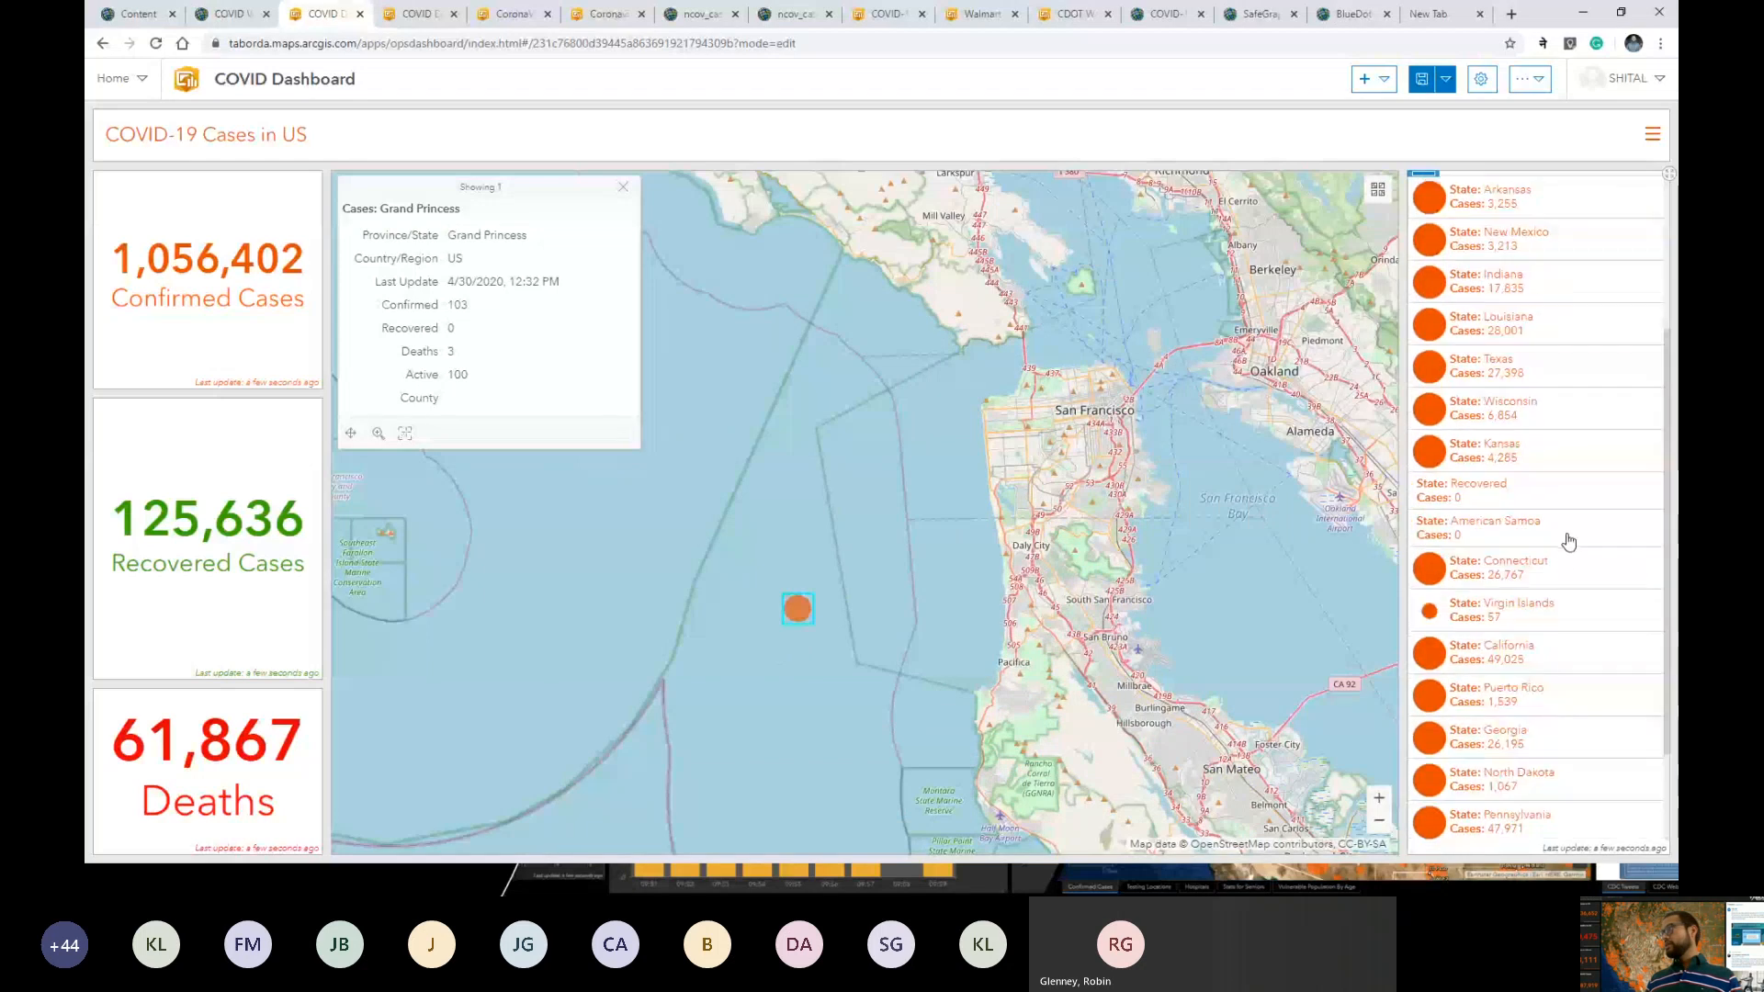
{"action": "double_click", "coordinate": [1562, 701]}
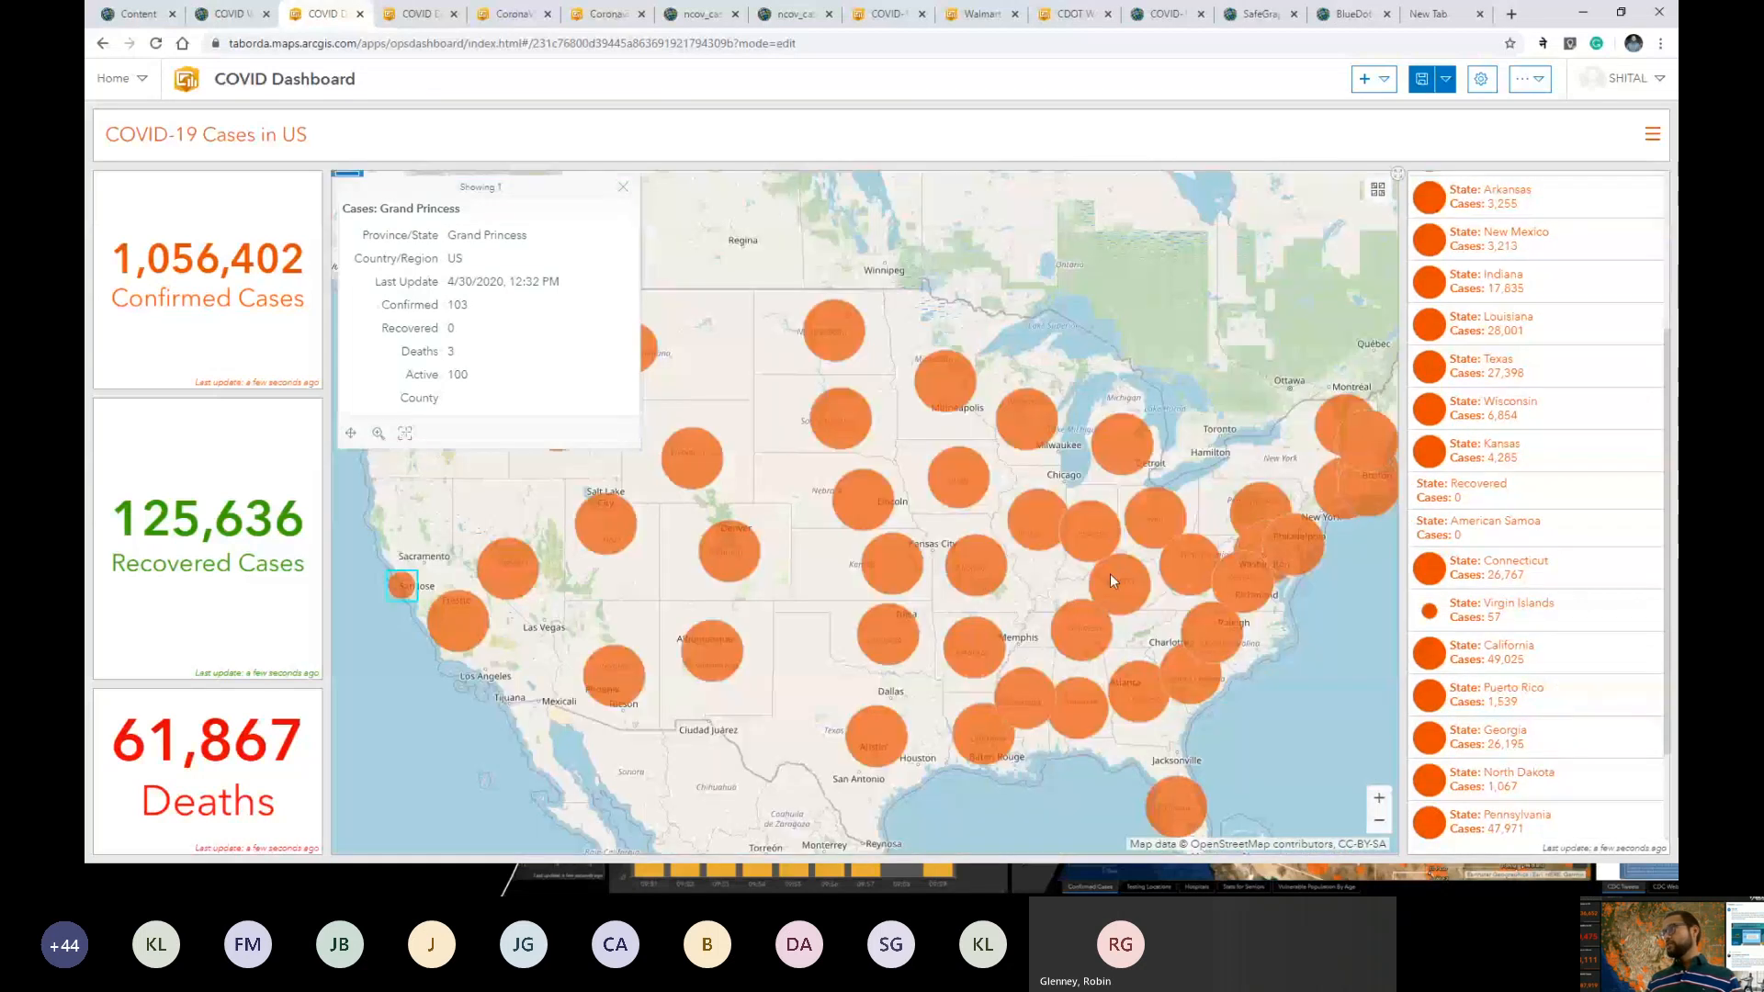
{"action": "left_click", "coordinate": [1527, 610]}
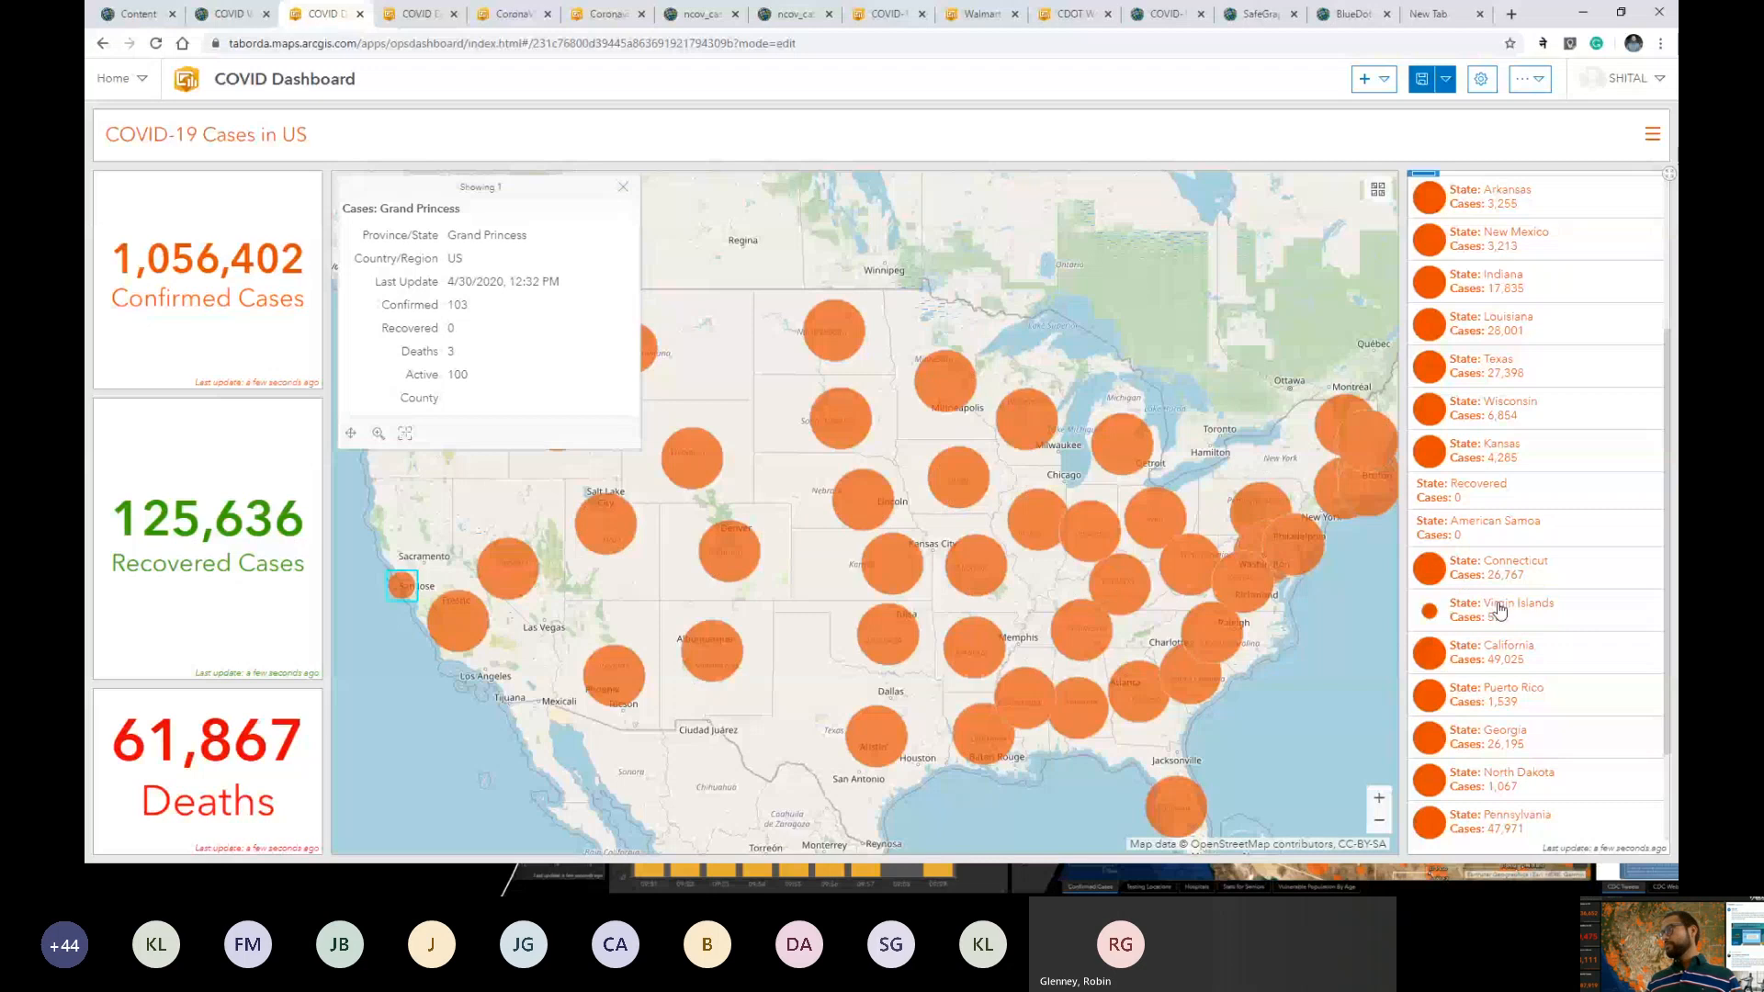
{"action": "left_click", "coordinate": [1499, 610]}
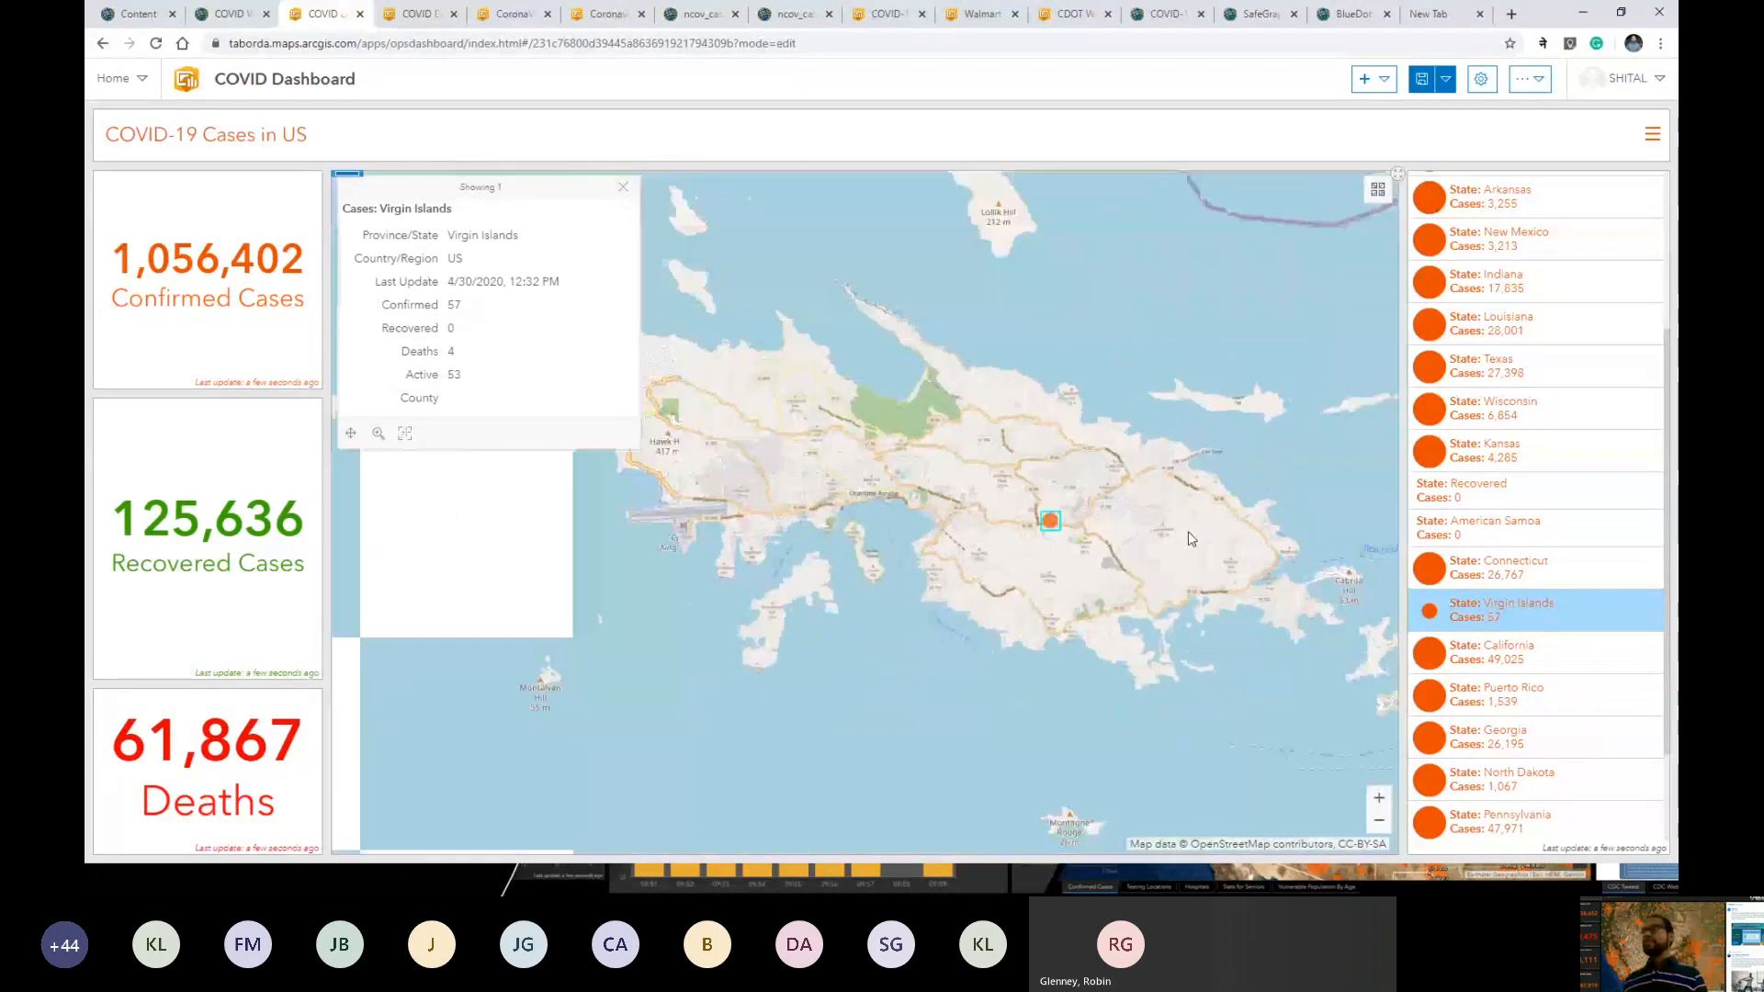
{"action": "scroll", "coordinate": [1188, 531], "scroll_direction": "down", "scroll_amount": 1}
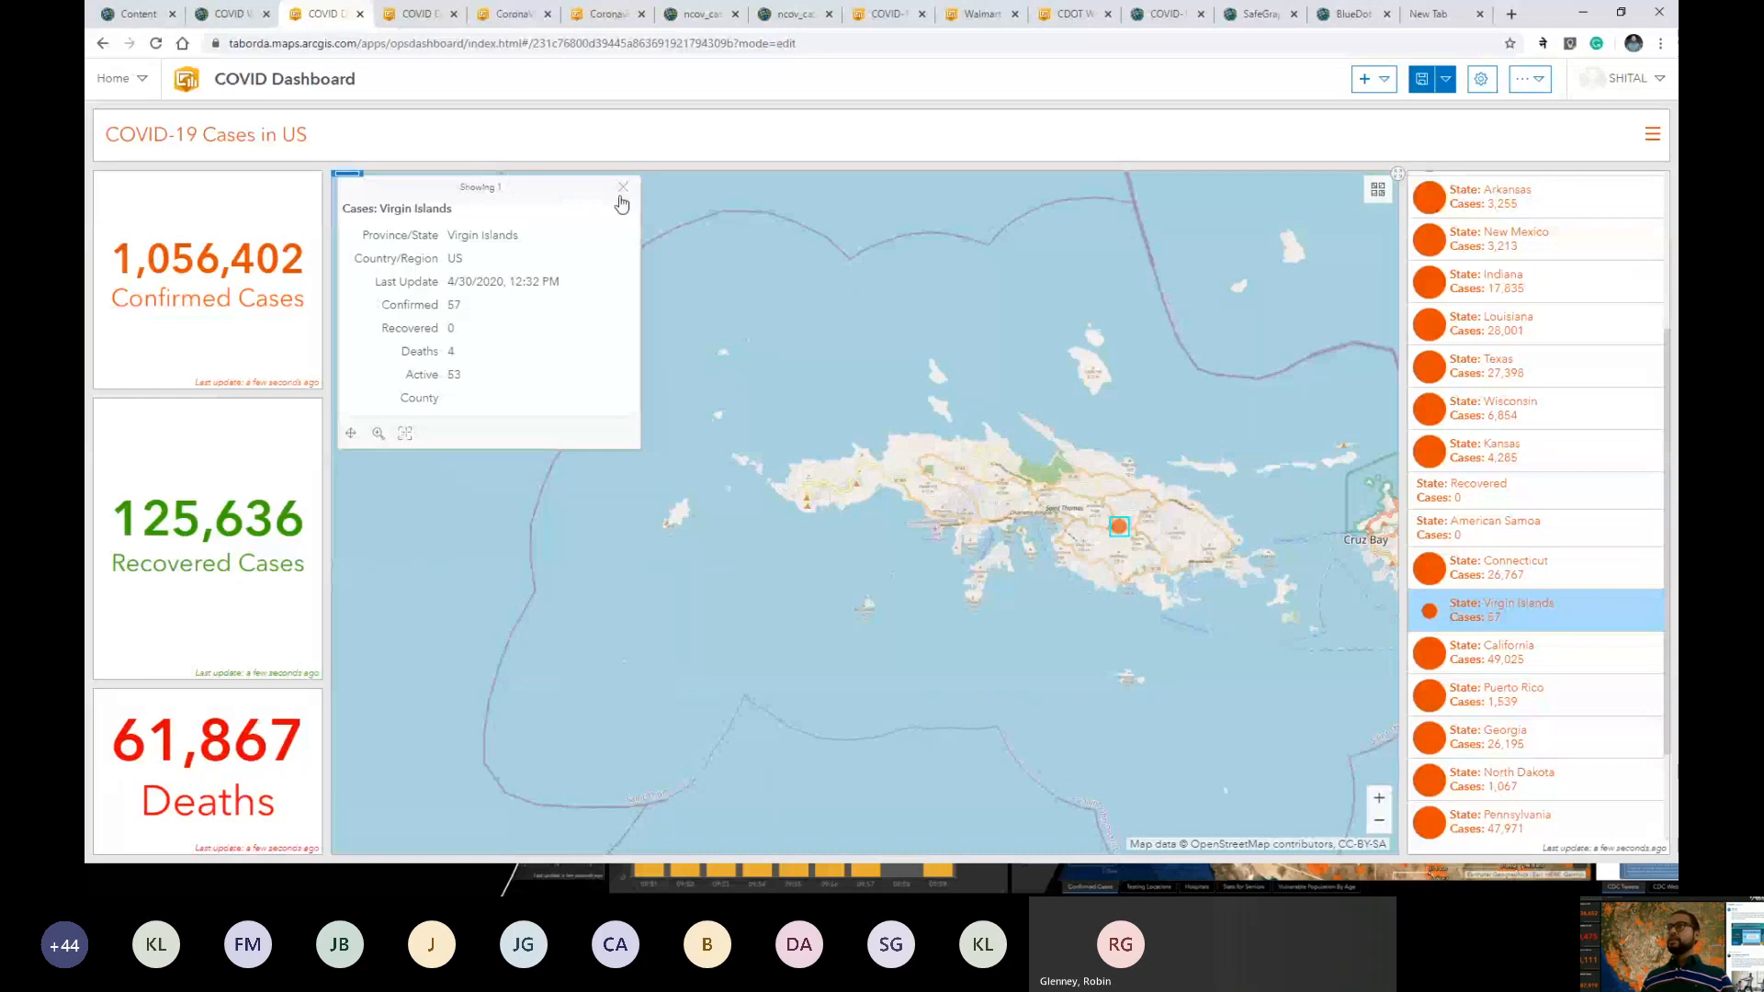
{"action": "left_click", "coordinate": [621, 196]}
{"action": "left_click_drag", "start_coordinate": [1105, 423], "coordinate": [978, 406]}
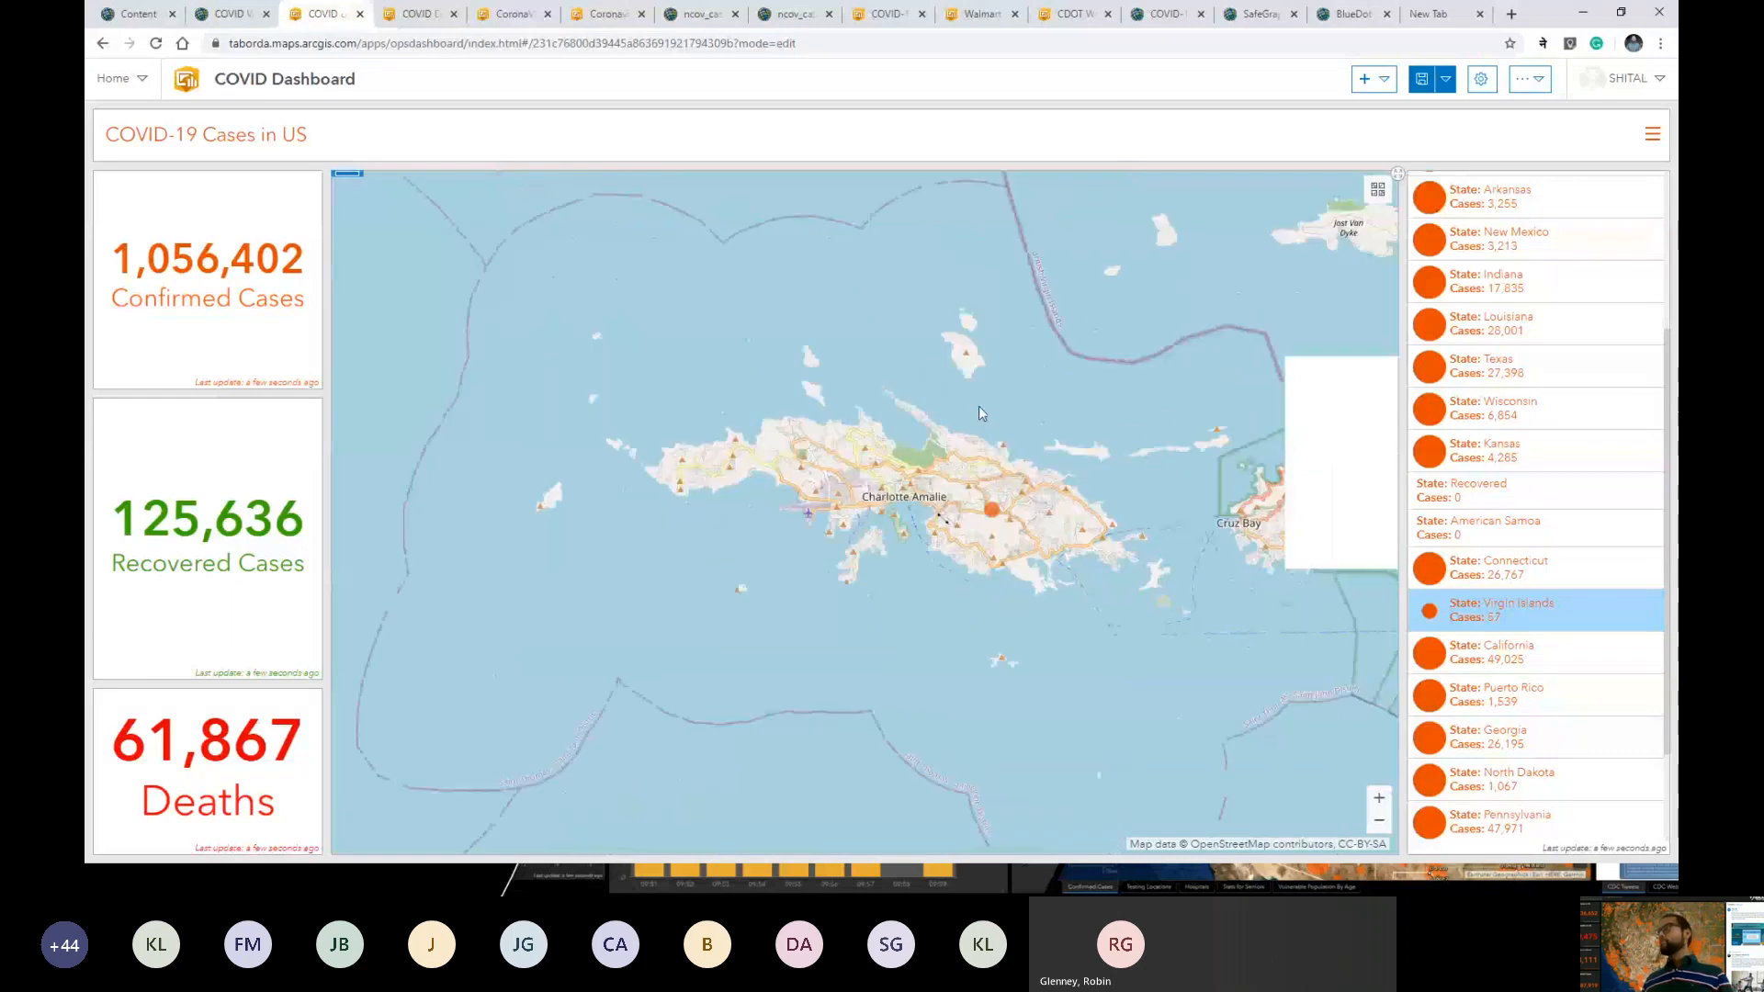
{"action": "scroll", "coordinate": [978, 409], "scroll_direction": "up", "scroll_amount": 1}
Try adding a pie chart from the ncov_cases - Cases_country layer, filtered to Country_Region equal to US.
{"action": "left_click", "coordinate": [1384, 81]}
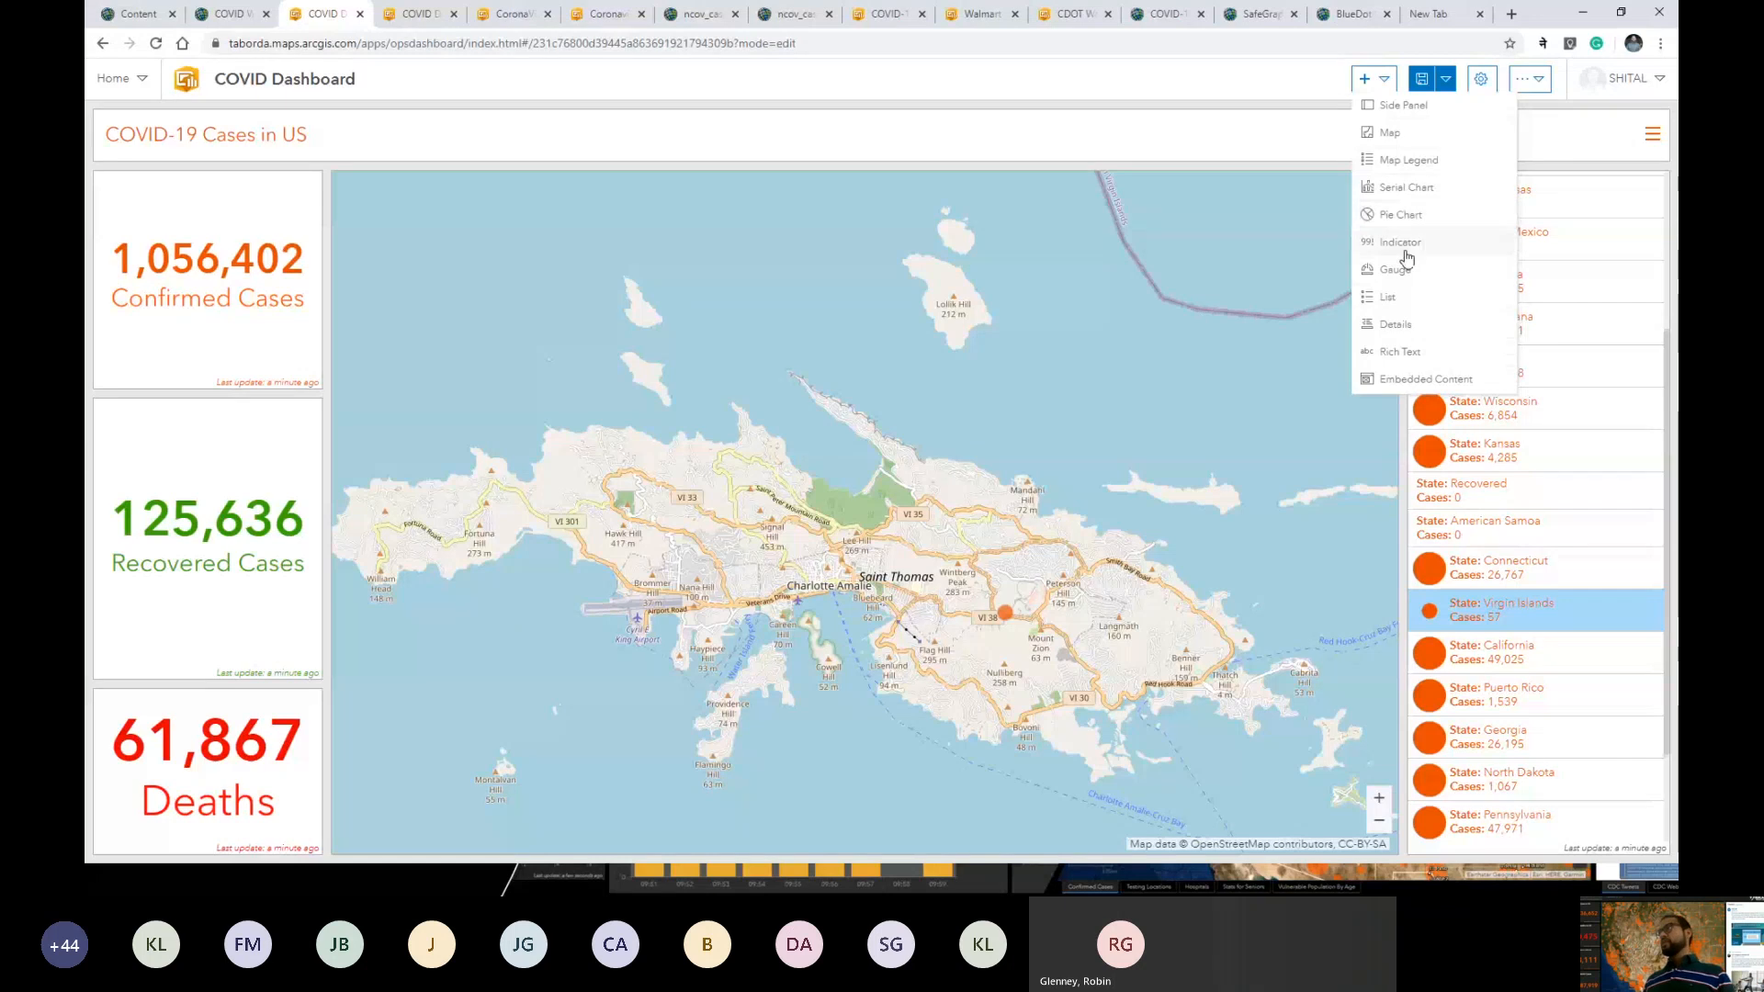
{"action": "left_click", "coordinate": [1403, 220]}
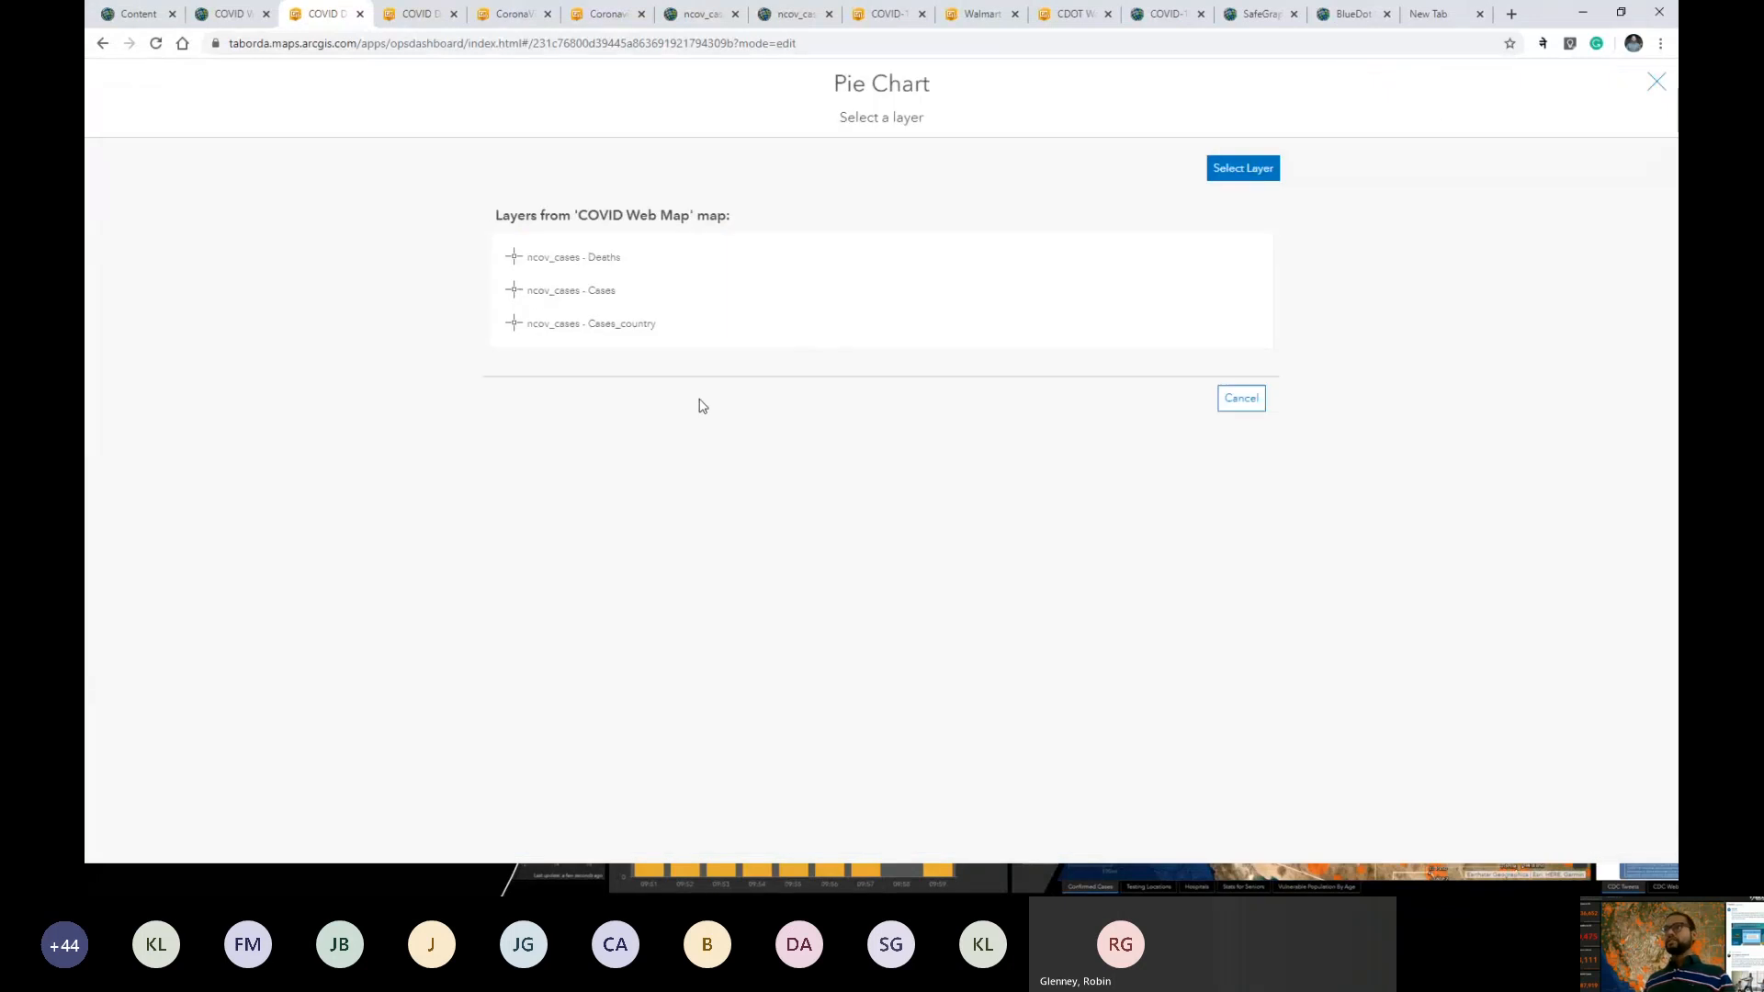
{"action": "left_click", "coordinate": [653, 333]}
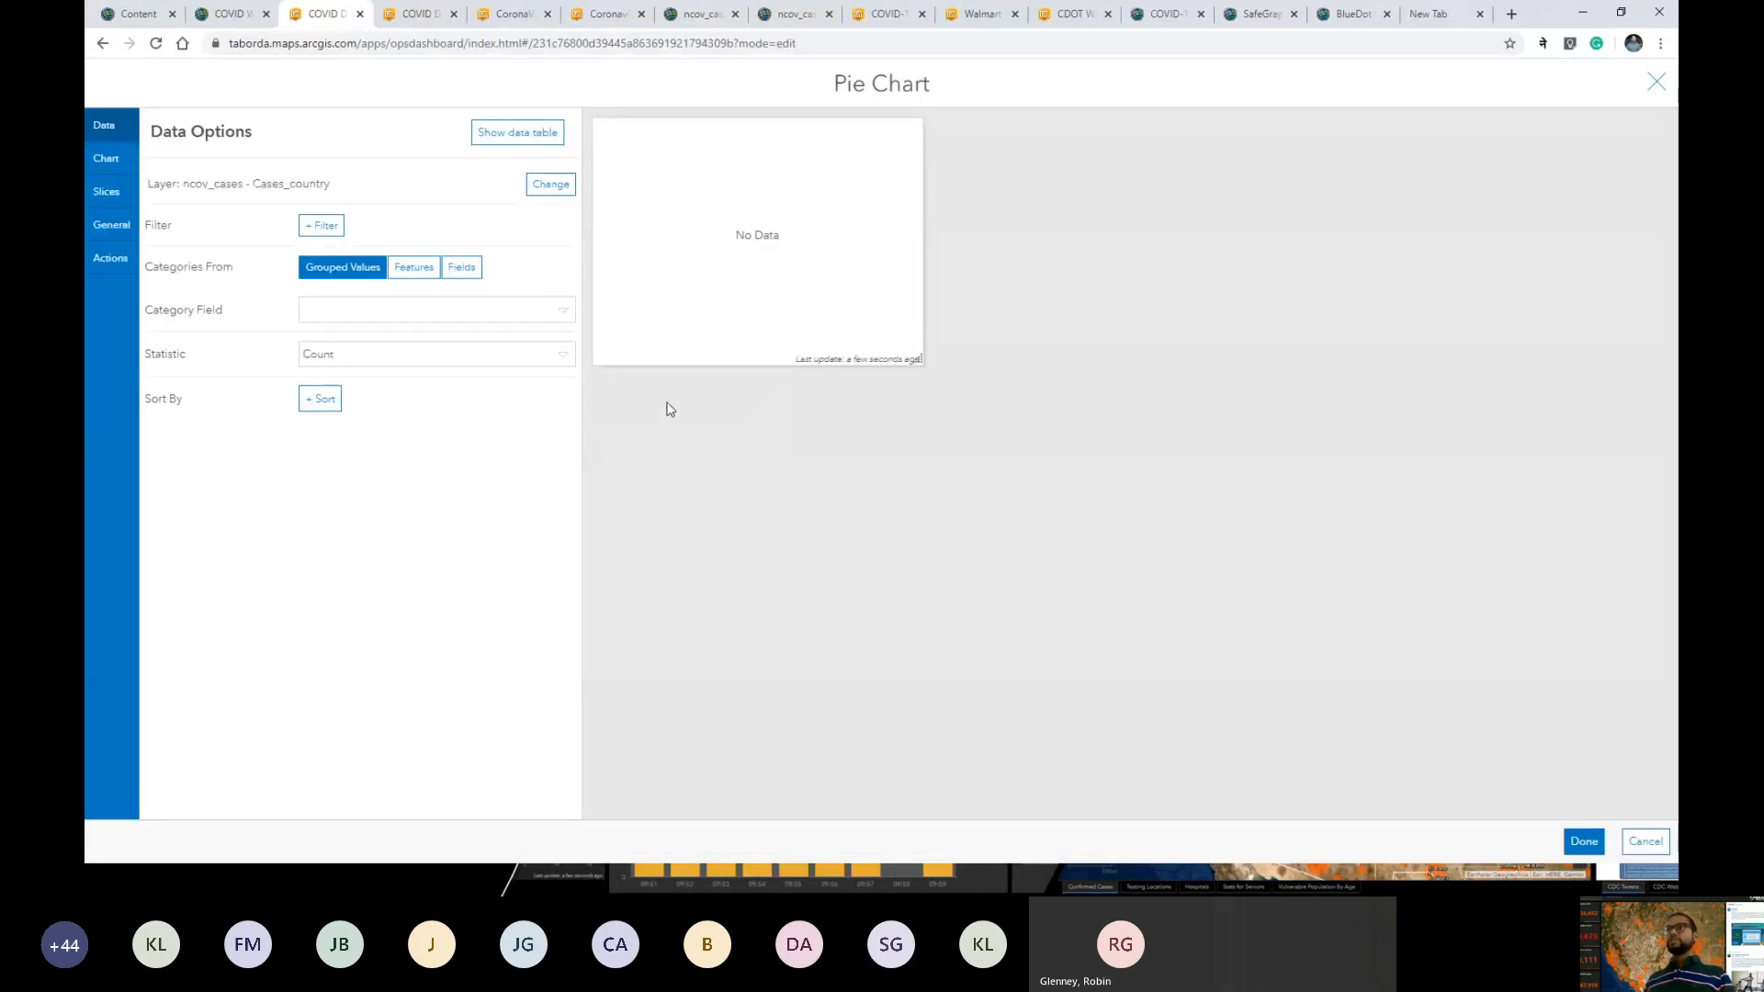
{"action": "left_click", "coordinate": [309, 228]}
{"action": "left_click", "coordinate": [315, 257]}
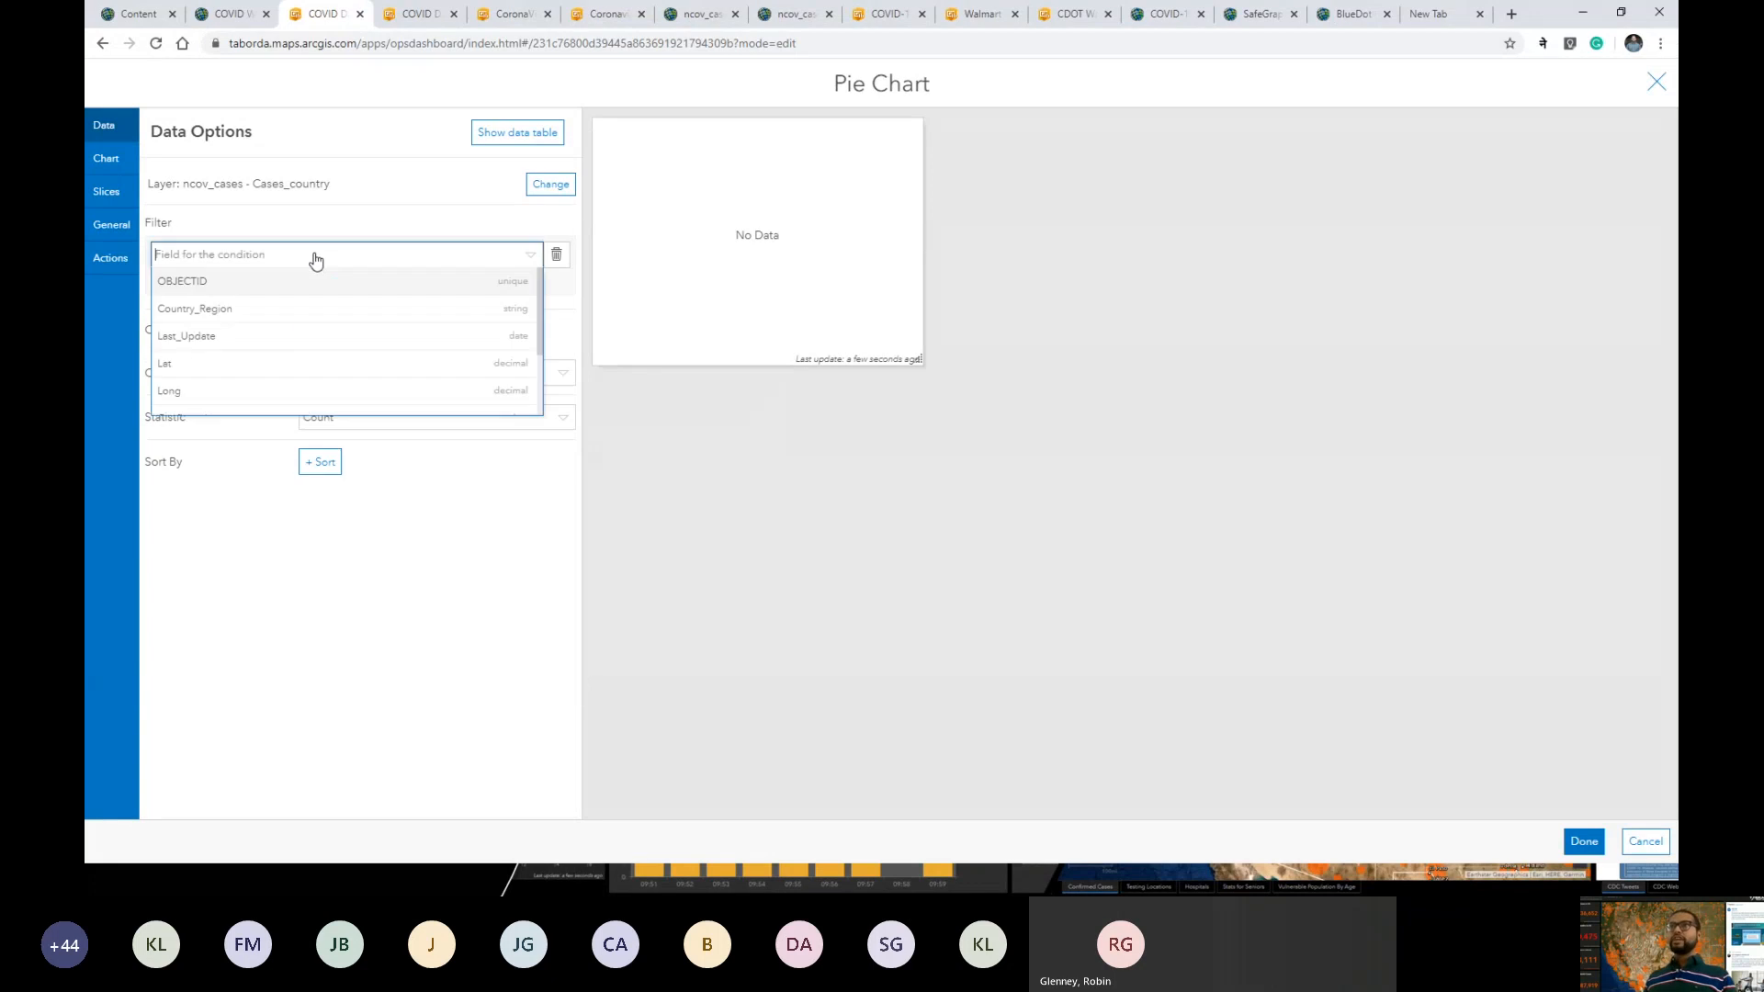
{"action": "left_click", "coordinate": [232, 315]}
{"action": "left_click", "coordinate": [235, 325]}
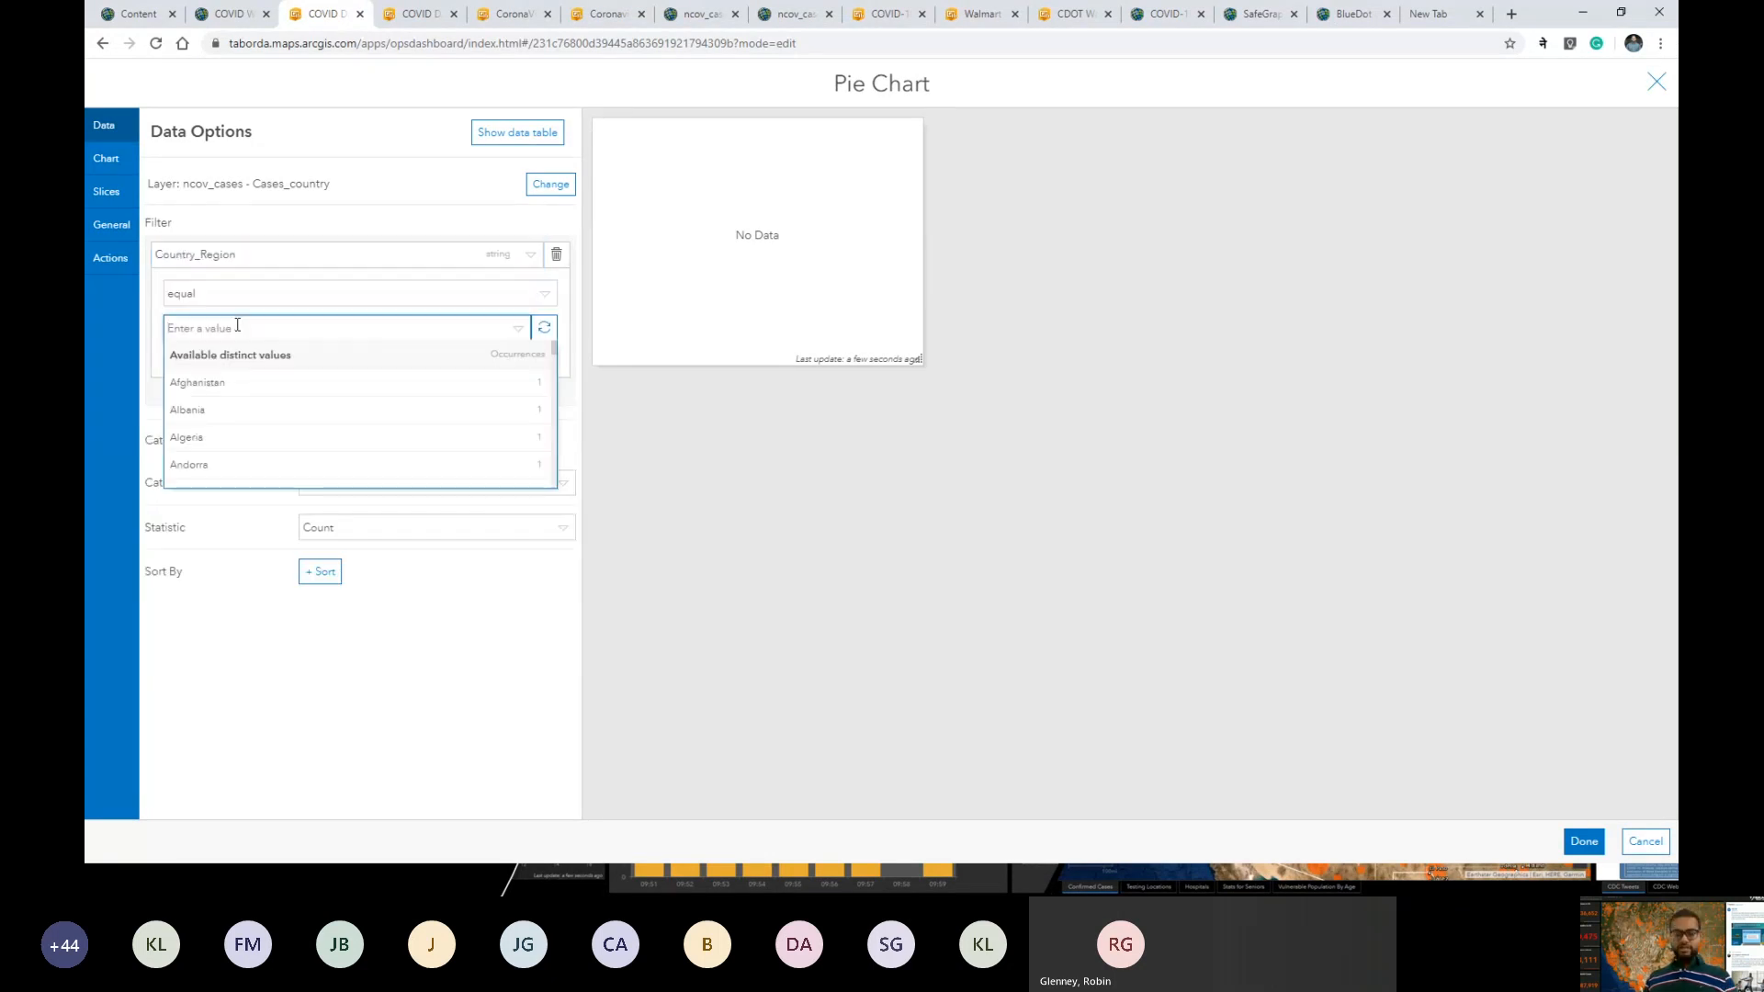
{"action": "type", "text": "US"}
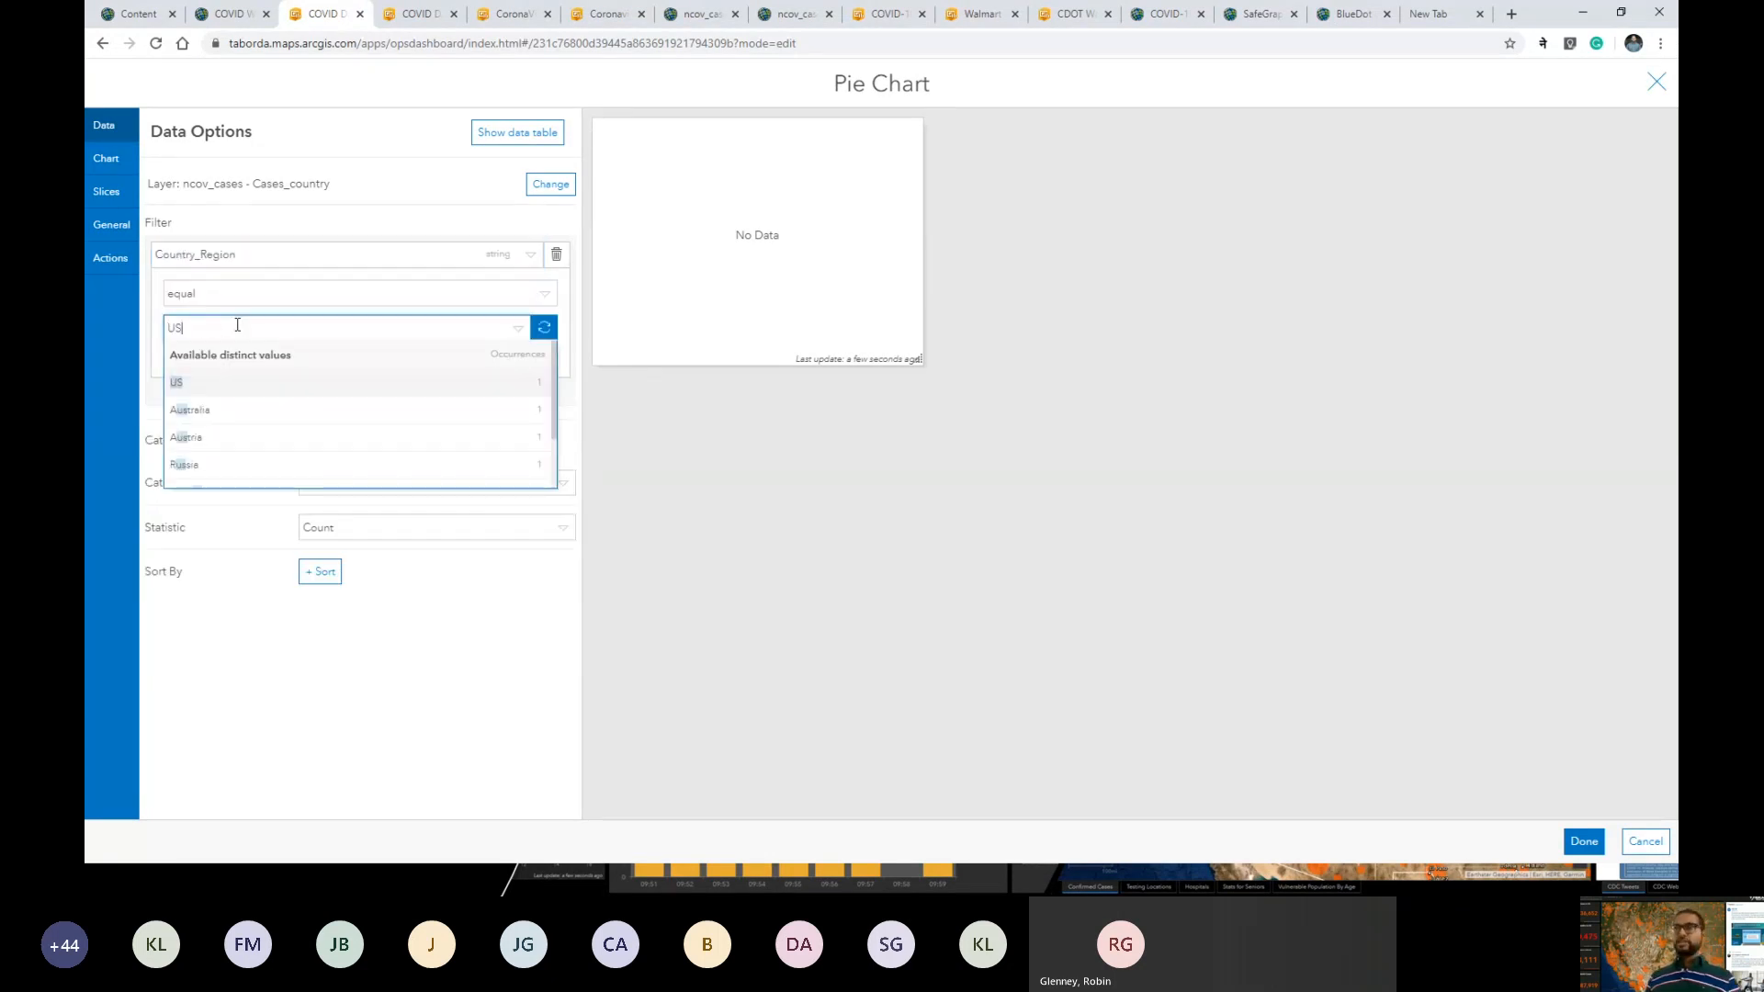
{"action": "left_click", "coordinate": [236, 384]}
Try Confirmed as the pie chart's category field, review its chart, slice, general and action options, and discard the chart.
{"action": "left_click", "coordinate": [410, 463]}
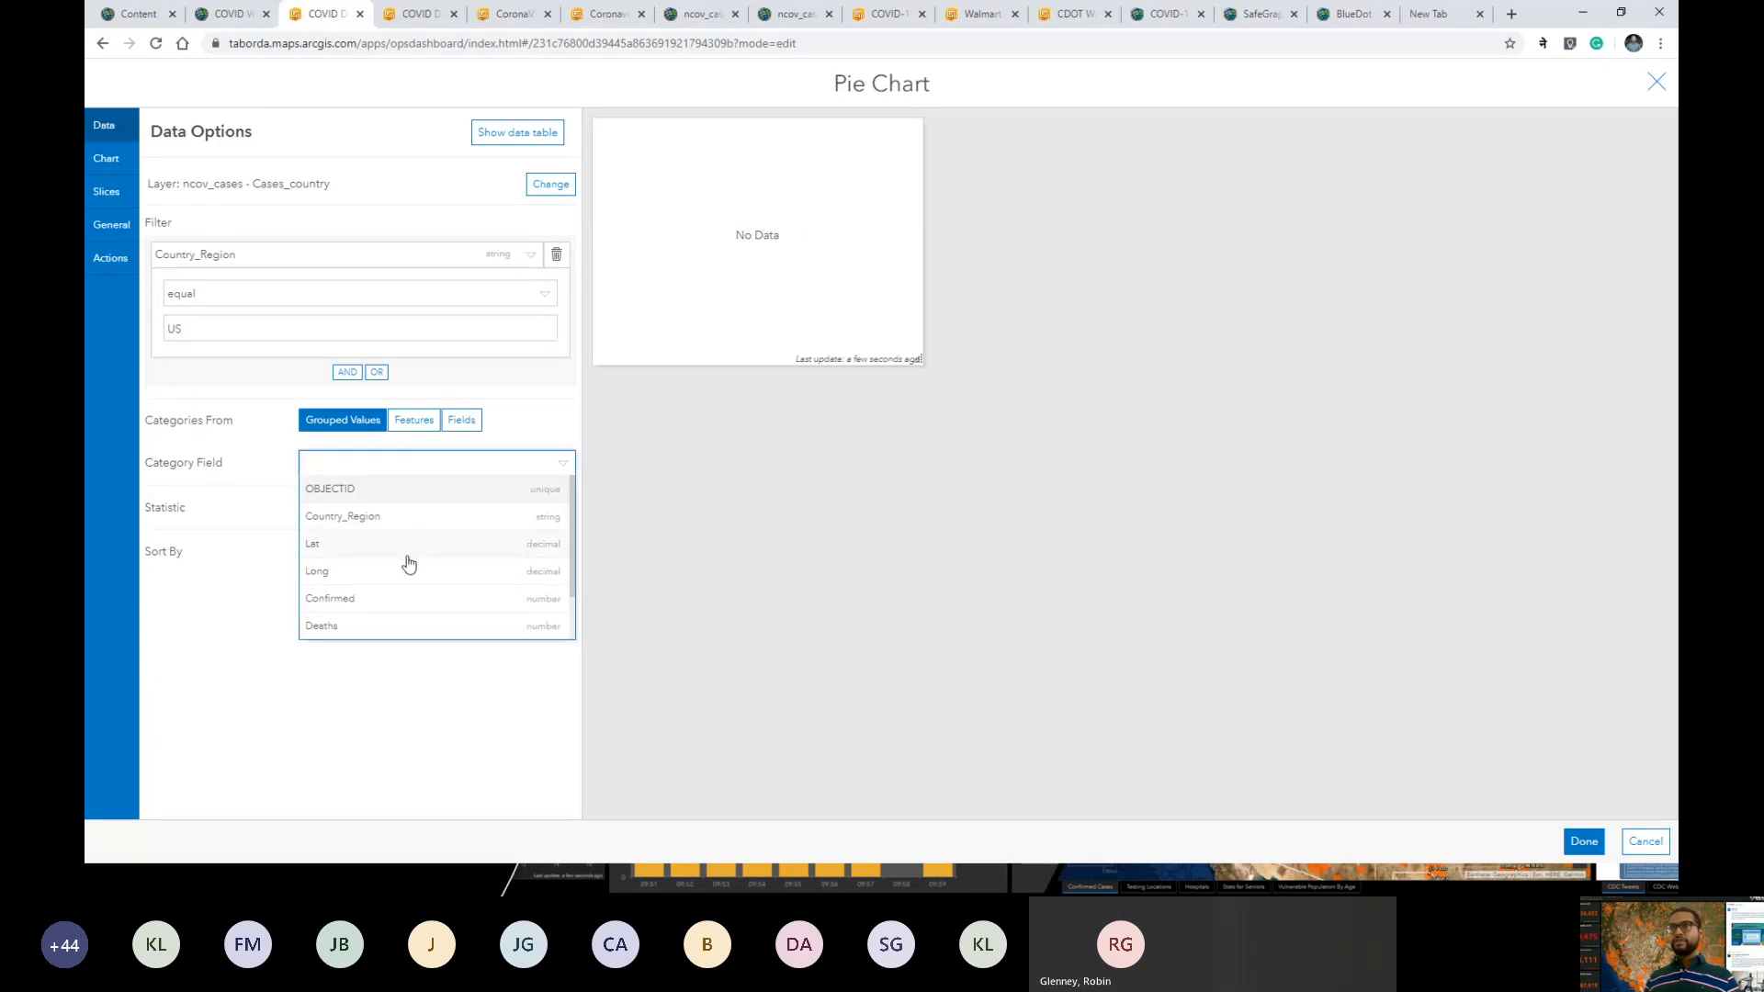
{"action": "left_click", "coordinate": [379, 610]}
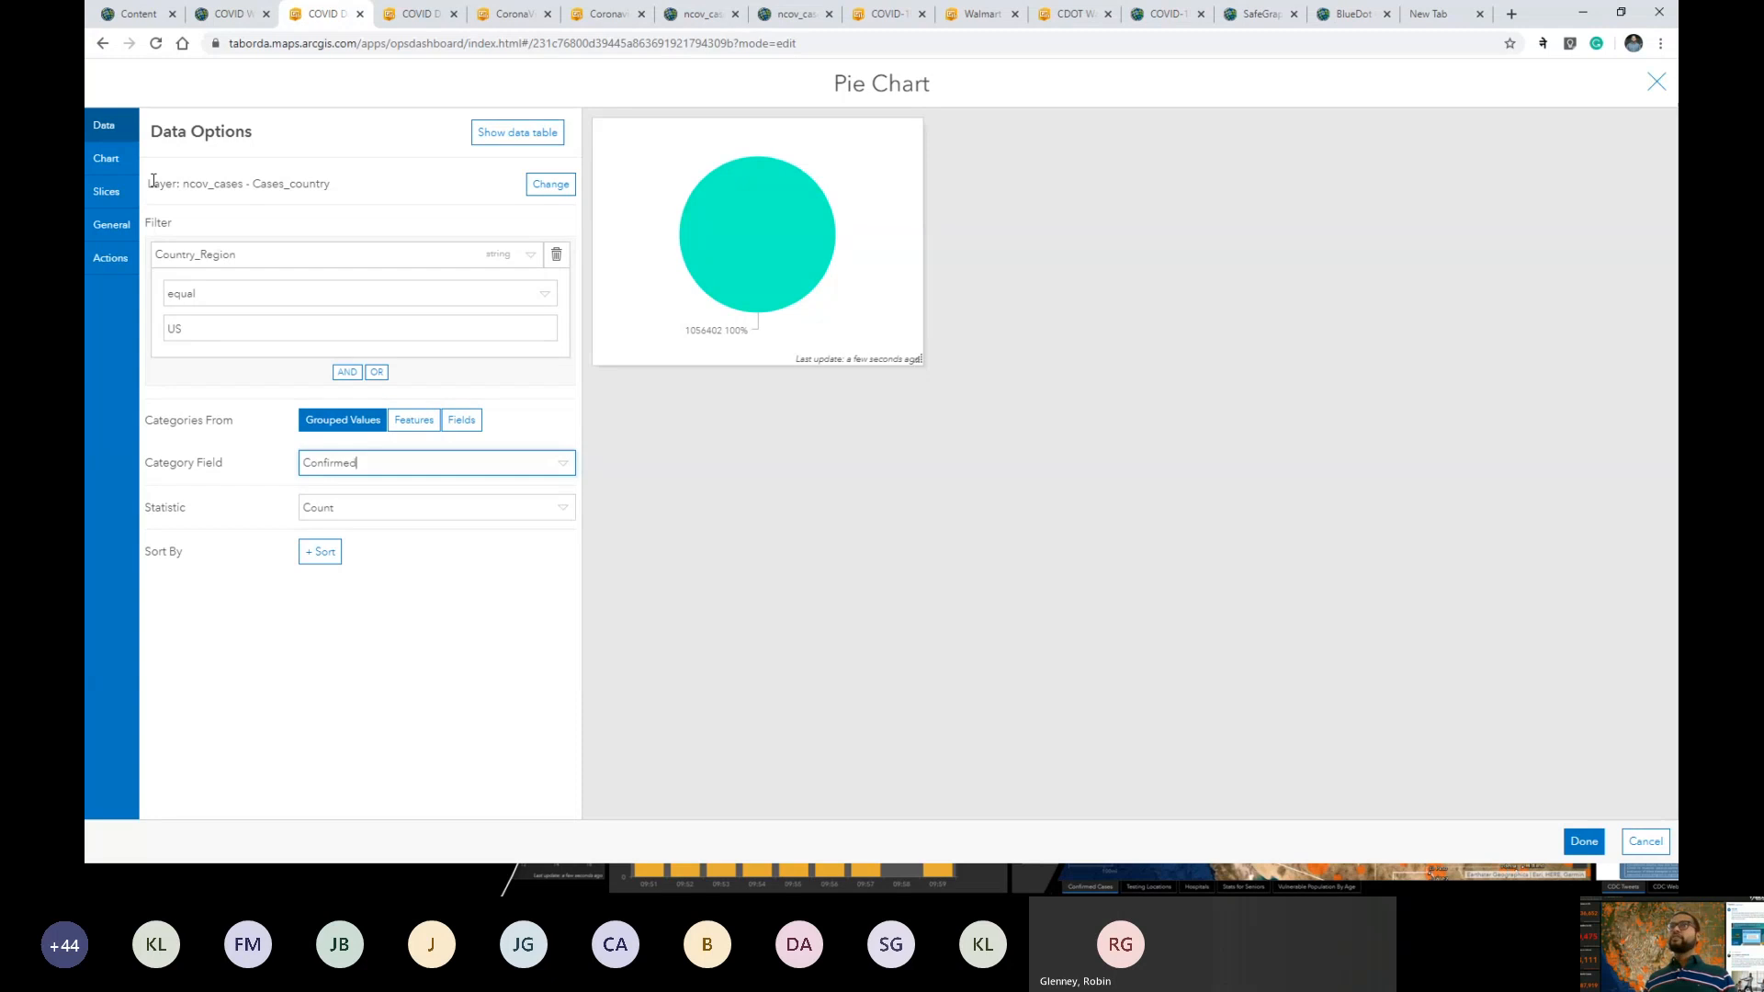
{"action": "left_click", "coordinate": [108, 158]}
{"action": "left_click", "coordinate": [108, 191]}
{"action": "left_click", "coordinate": [111, 224]}
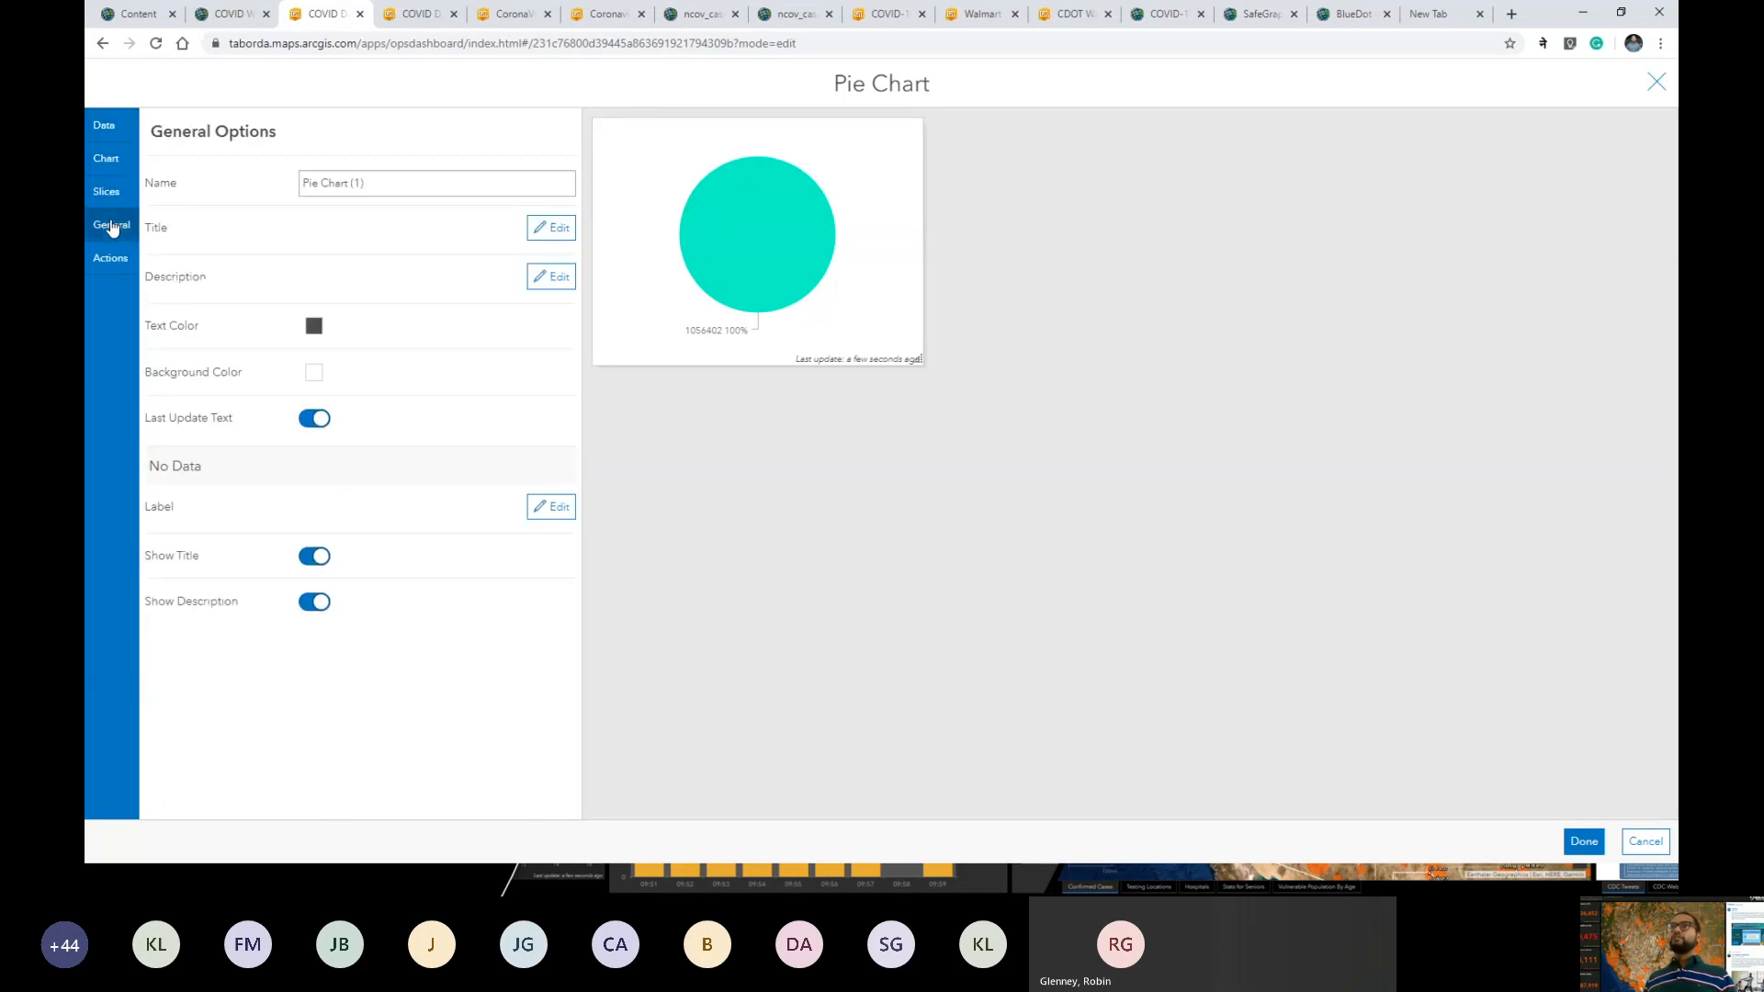
{"action": "left_click", "coordinate": [110, 260]}
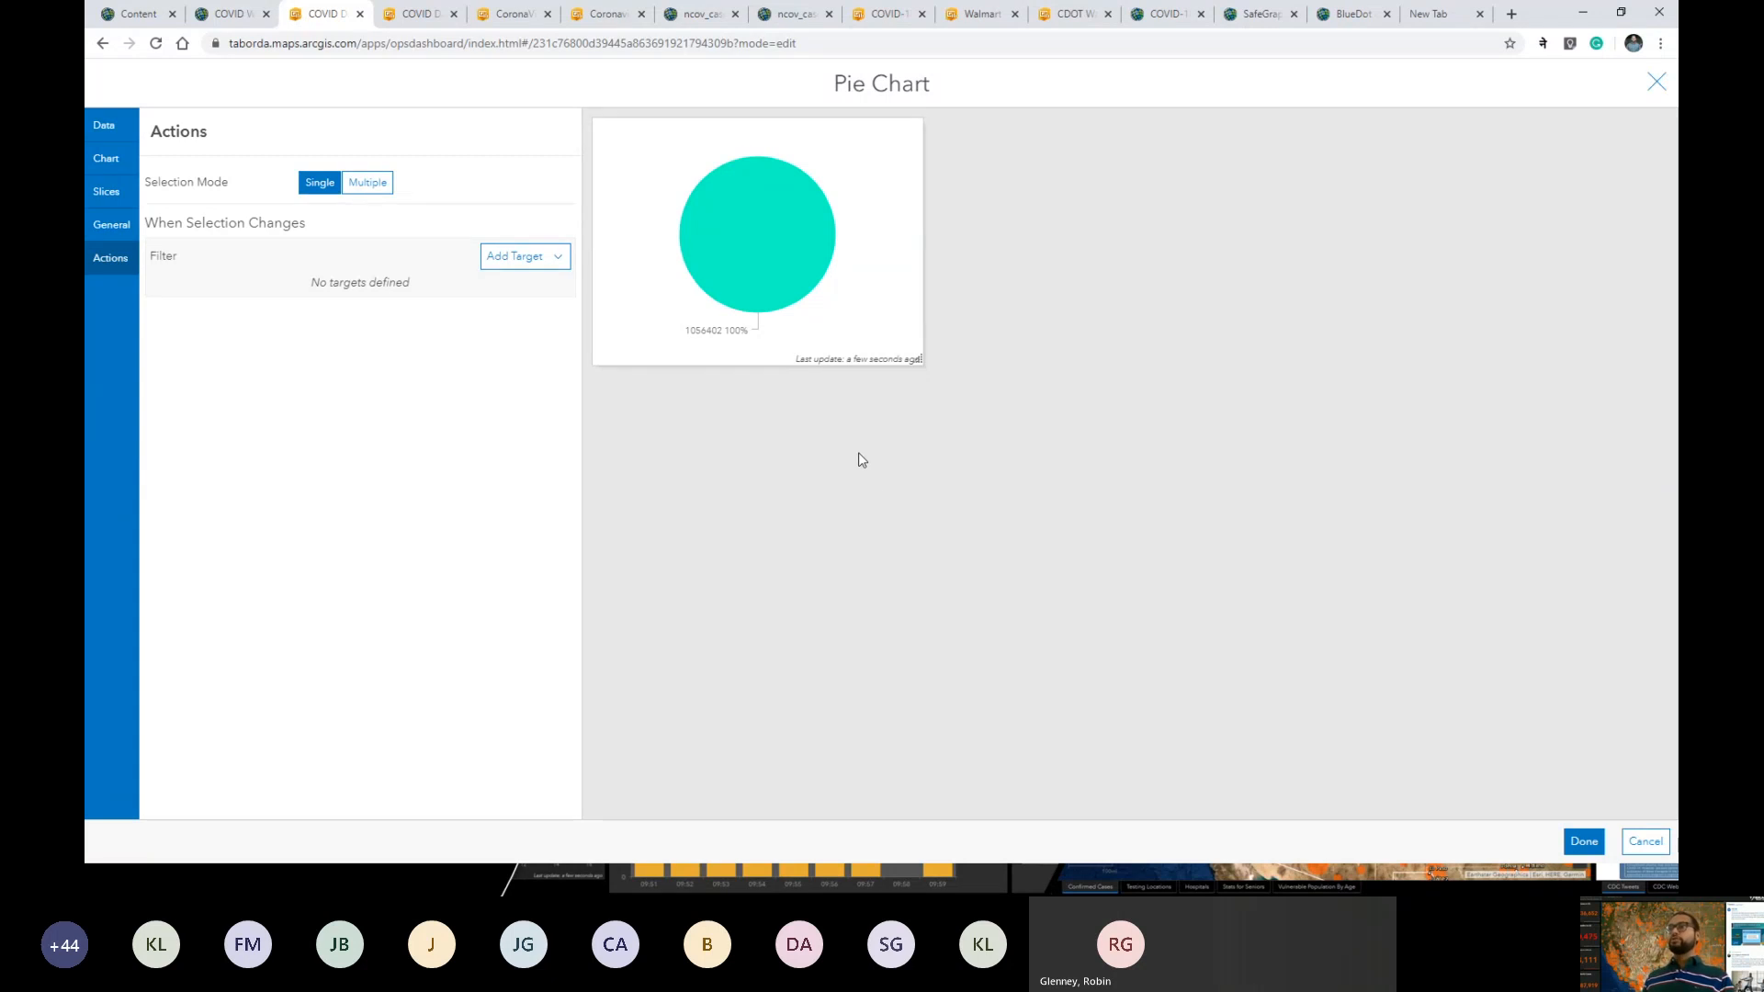
{"action": "left_click", "coordinate": [1645, 841]}
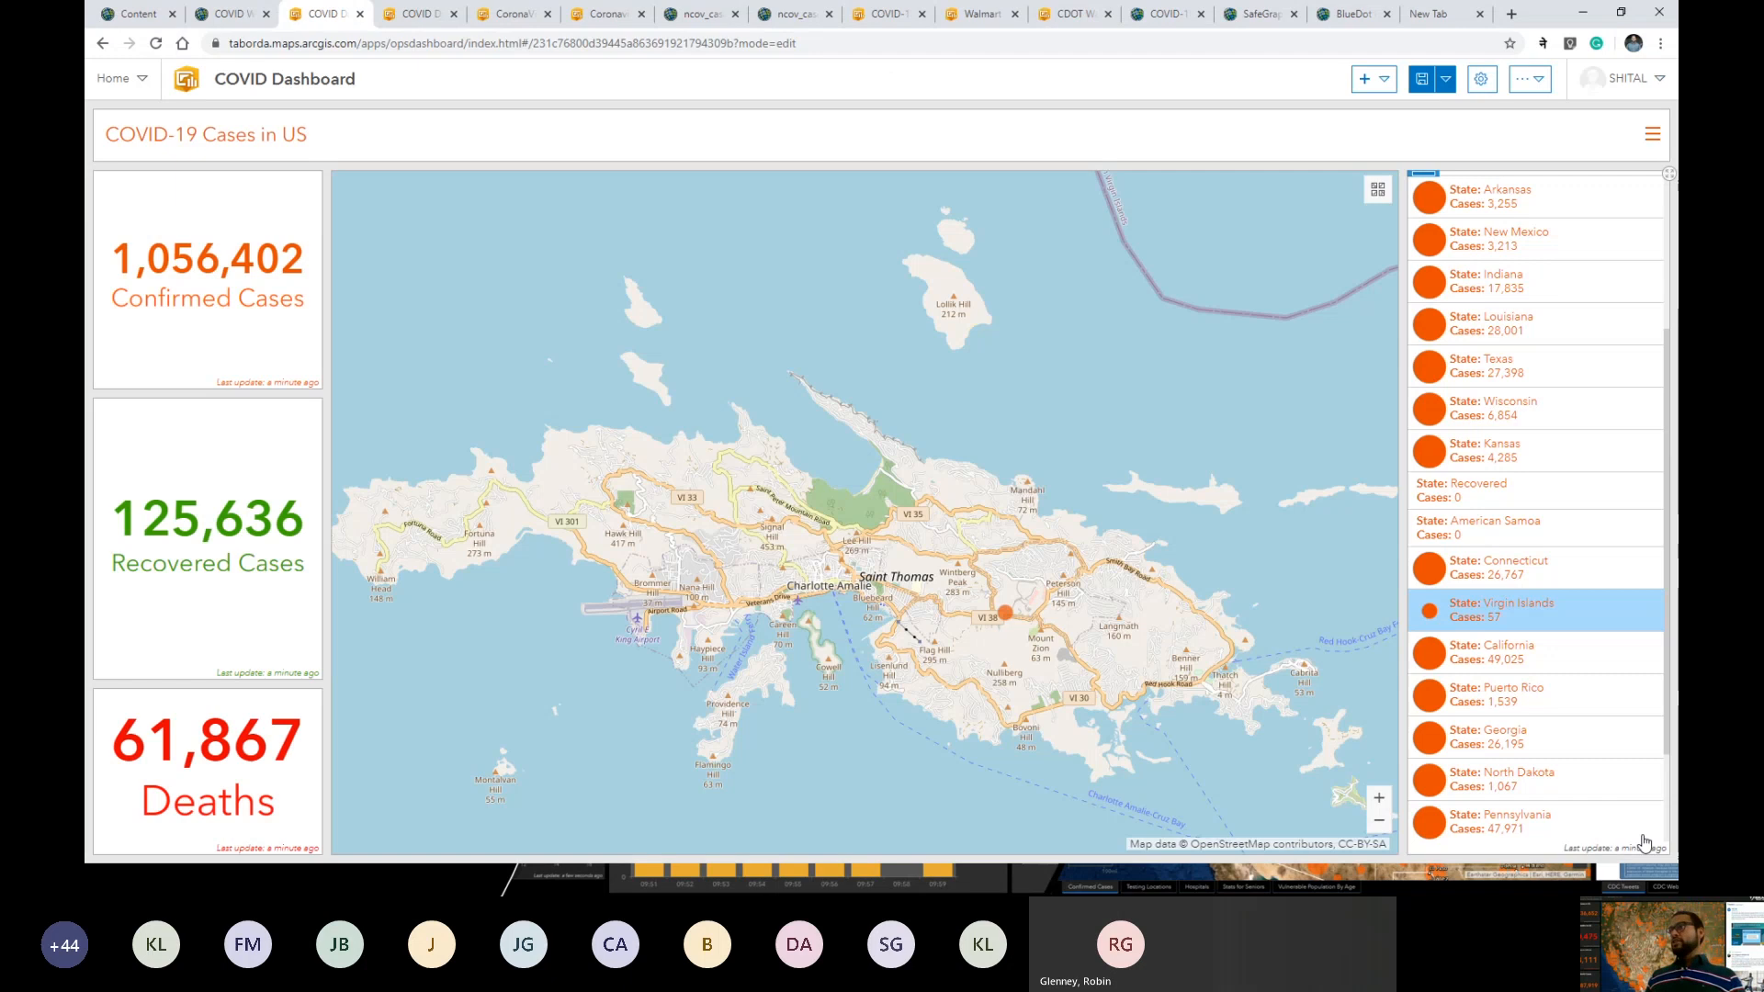
Switch the dashboard's theme from light to dark.
{"action": "scroll", "coordinate": [702, 633], "scroll_direction": "down", "scroll_amount": 3}
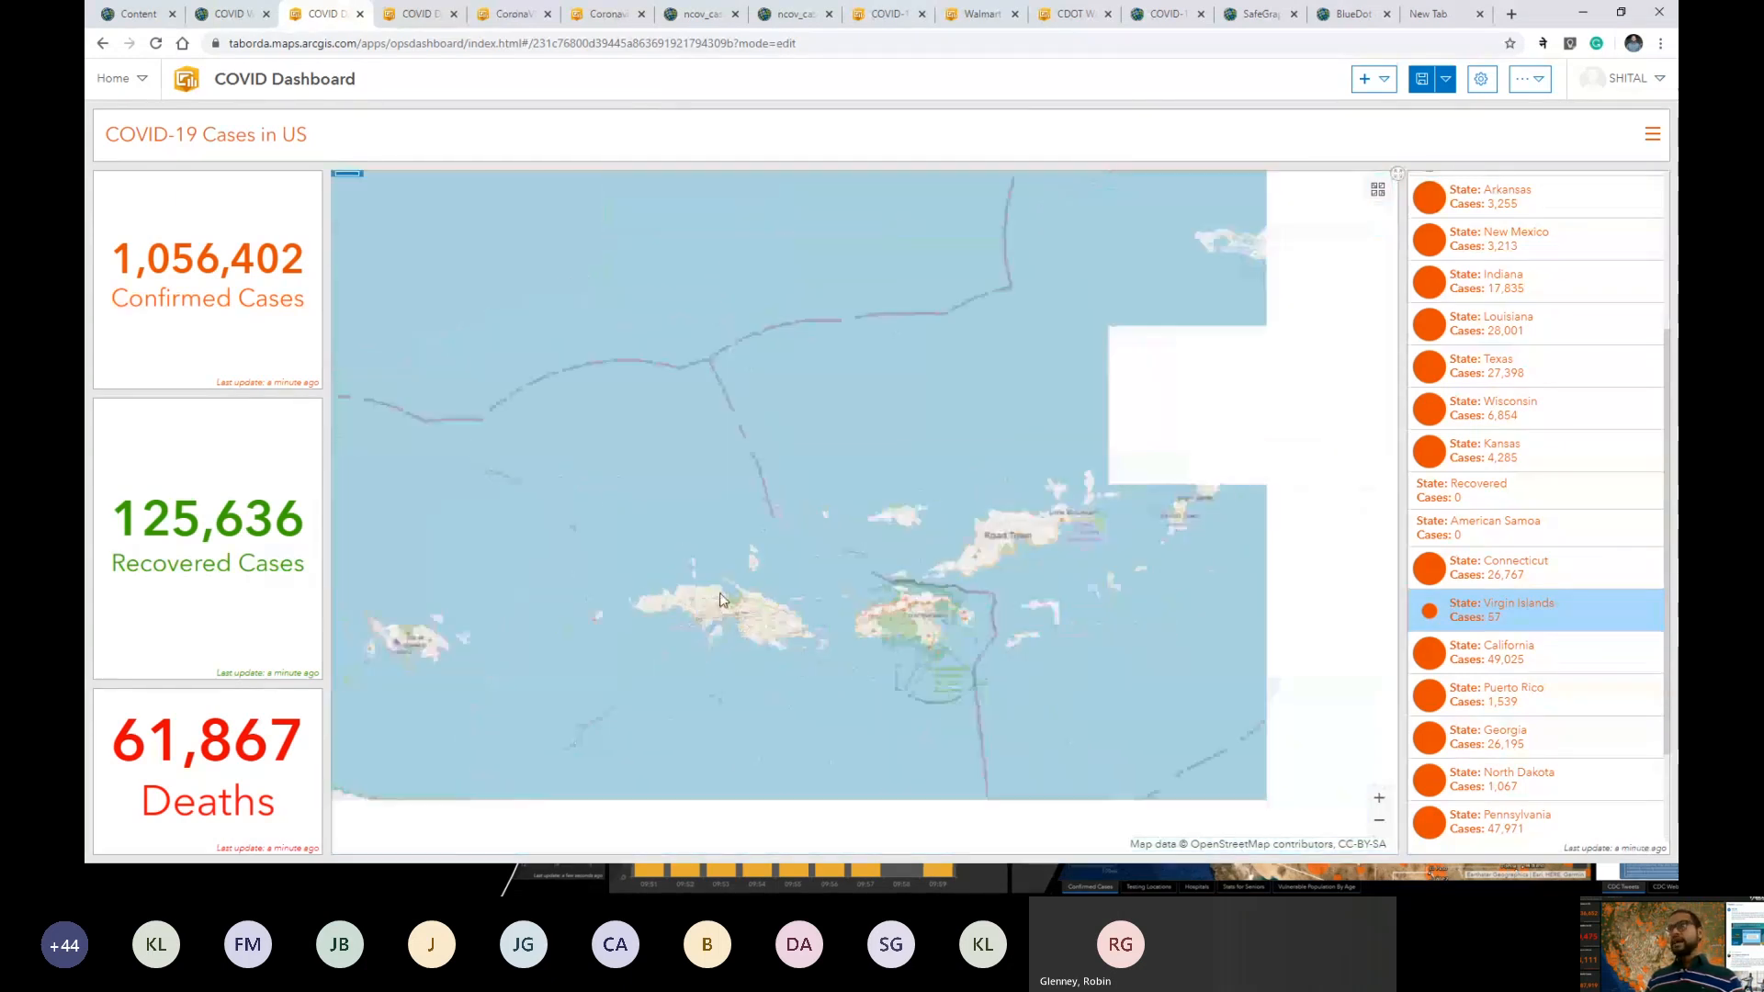
{"action": "scroll", "coordinate": [719, 592], "scroll_direction": "down", "scroll_amount": 3}
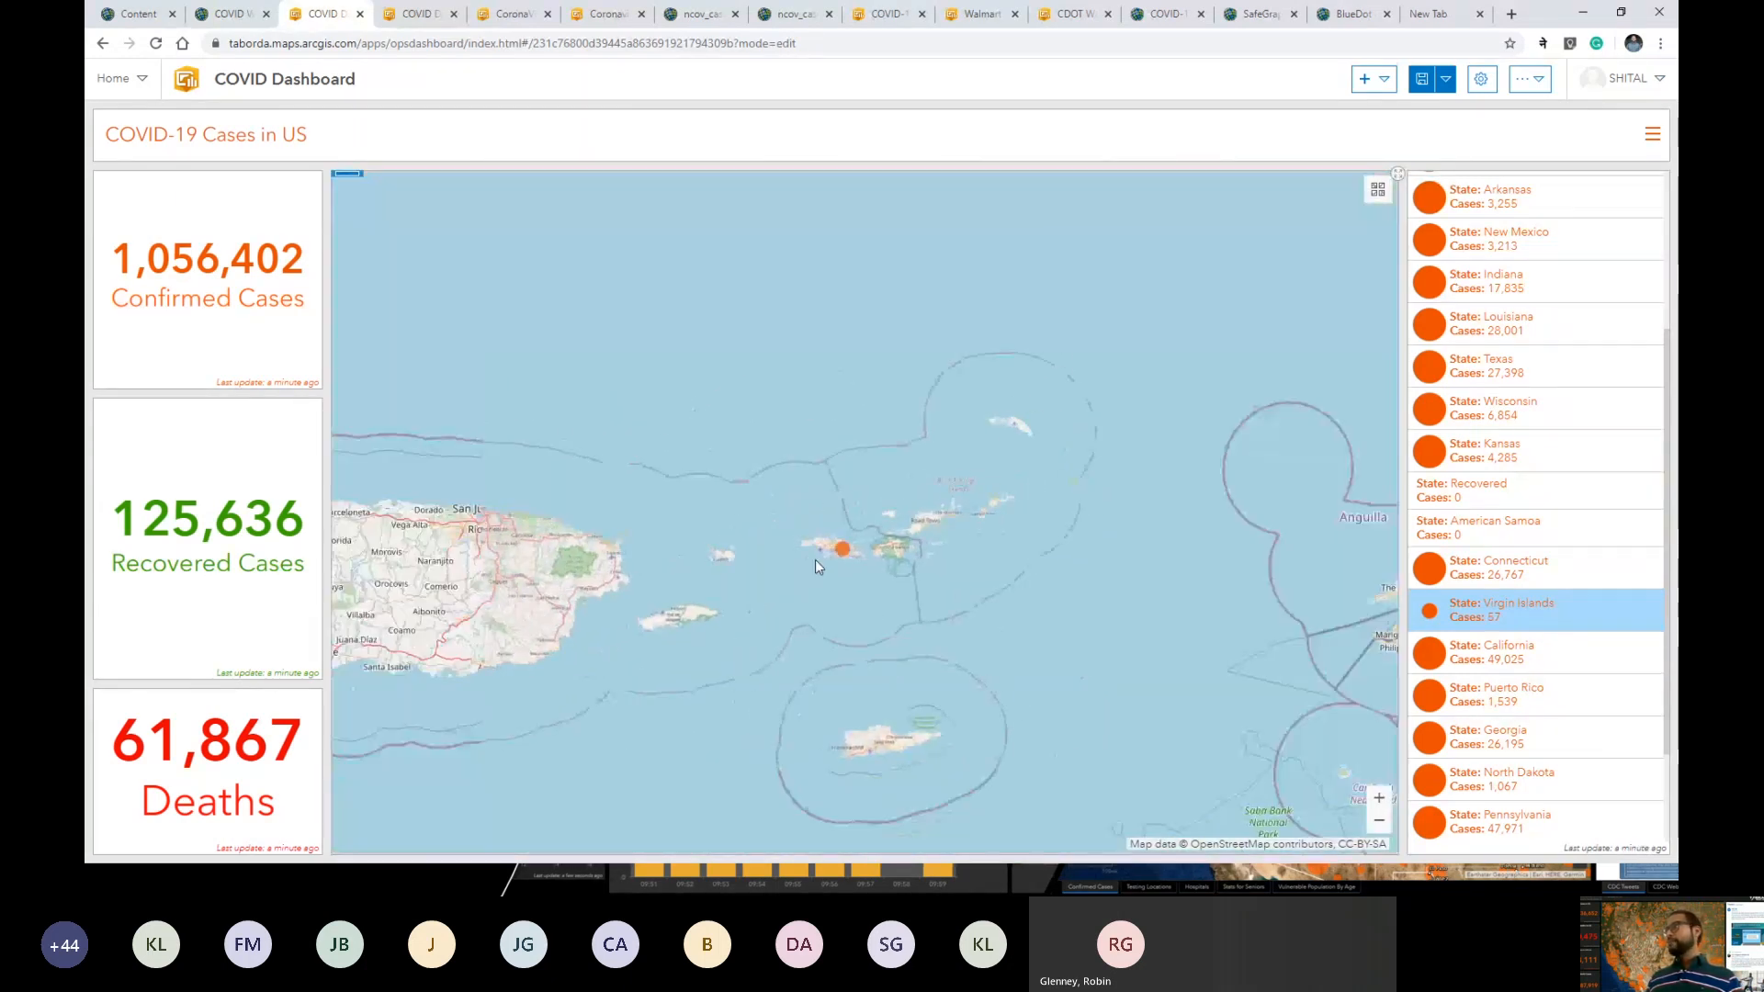
{"action": "left_click_drag", "start_coordinate": [814, 559], "coordinate": [984, 443]}
{"action": "scroll", "coordinate": [978, 446], "scroll_direction": "down", "scroll_amount": 2}
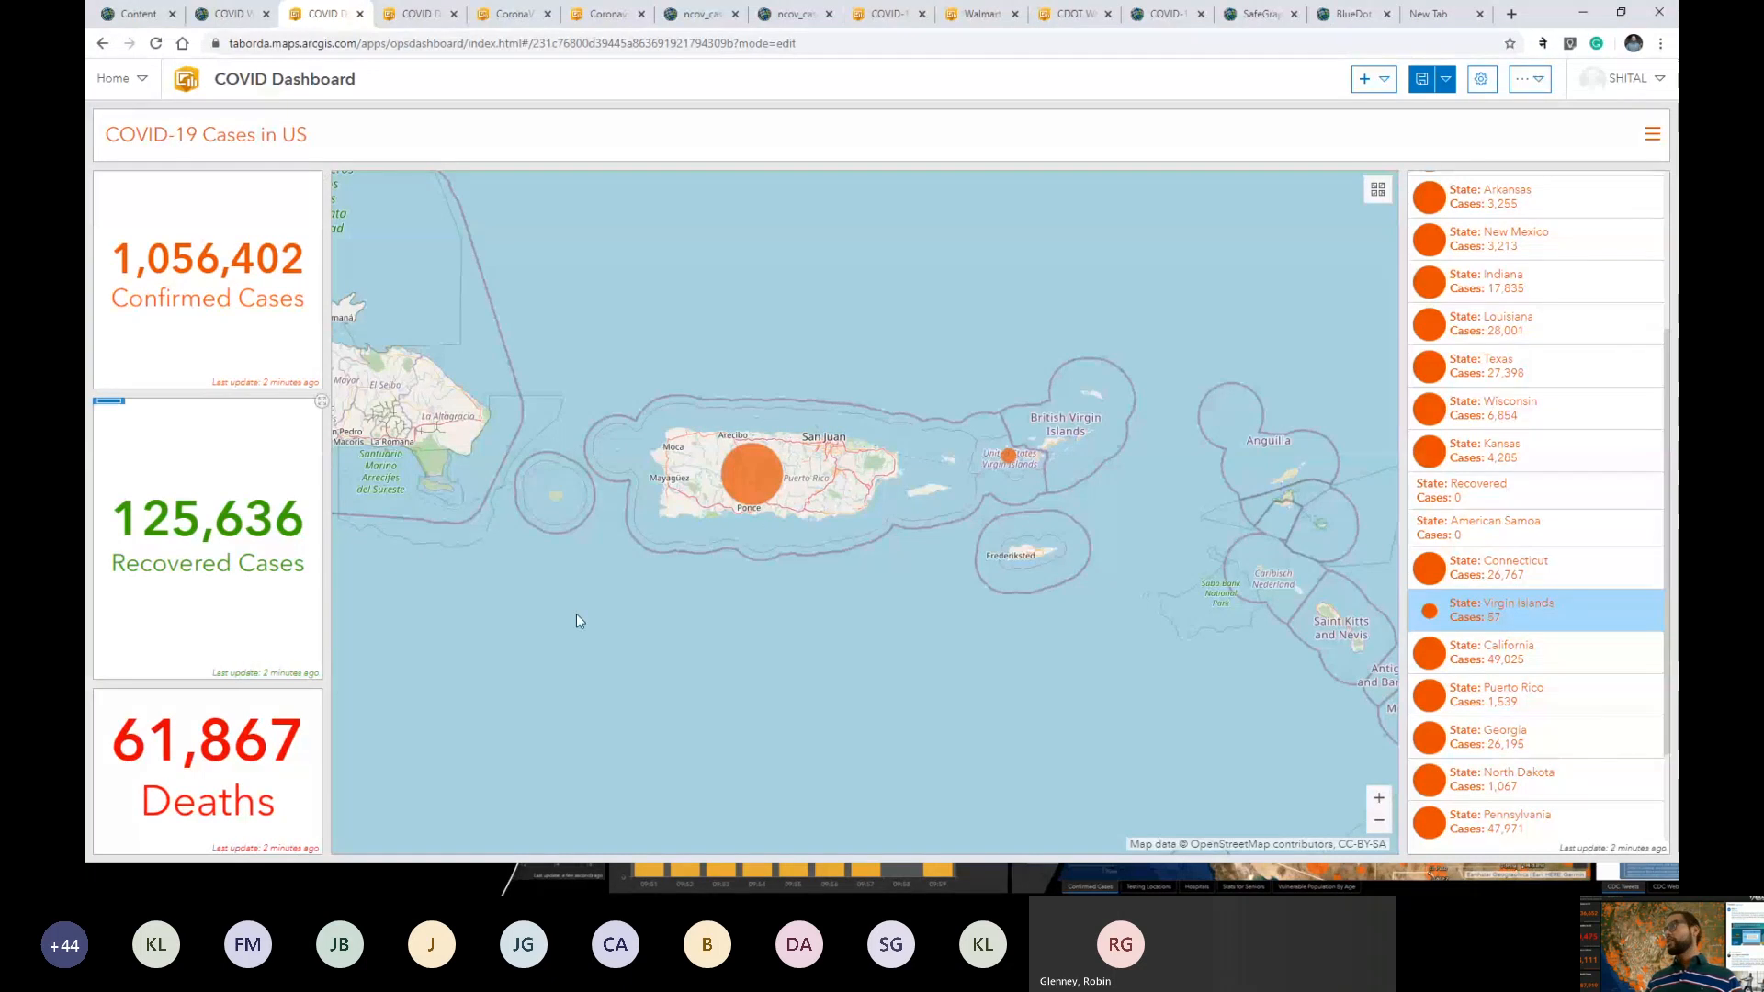
{"action": "left_click", "coordinate": [1544, 87]}
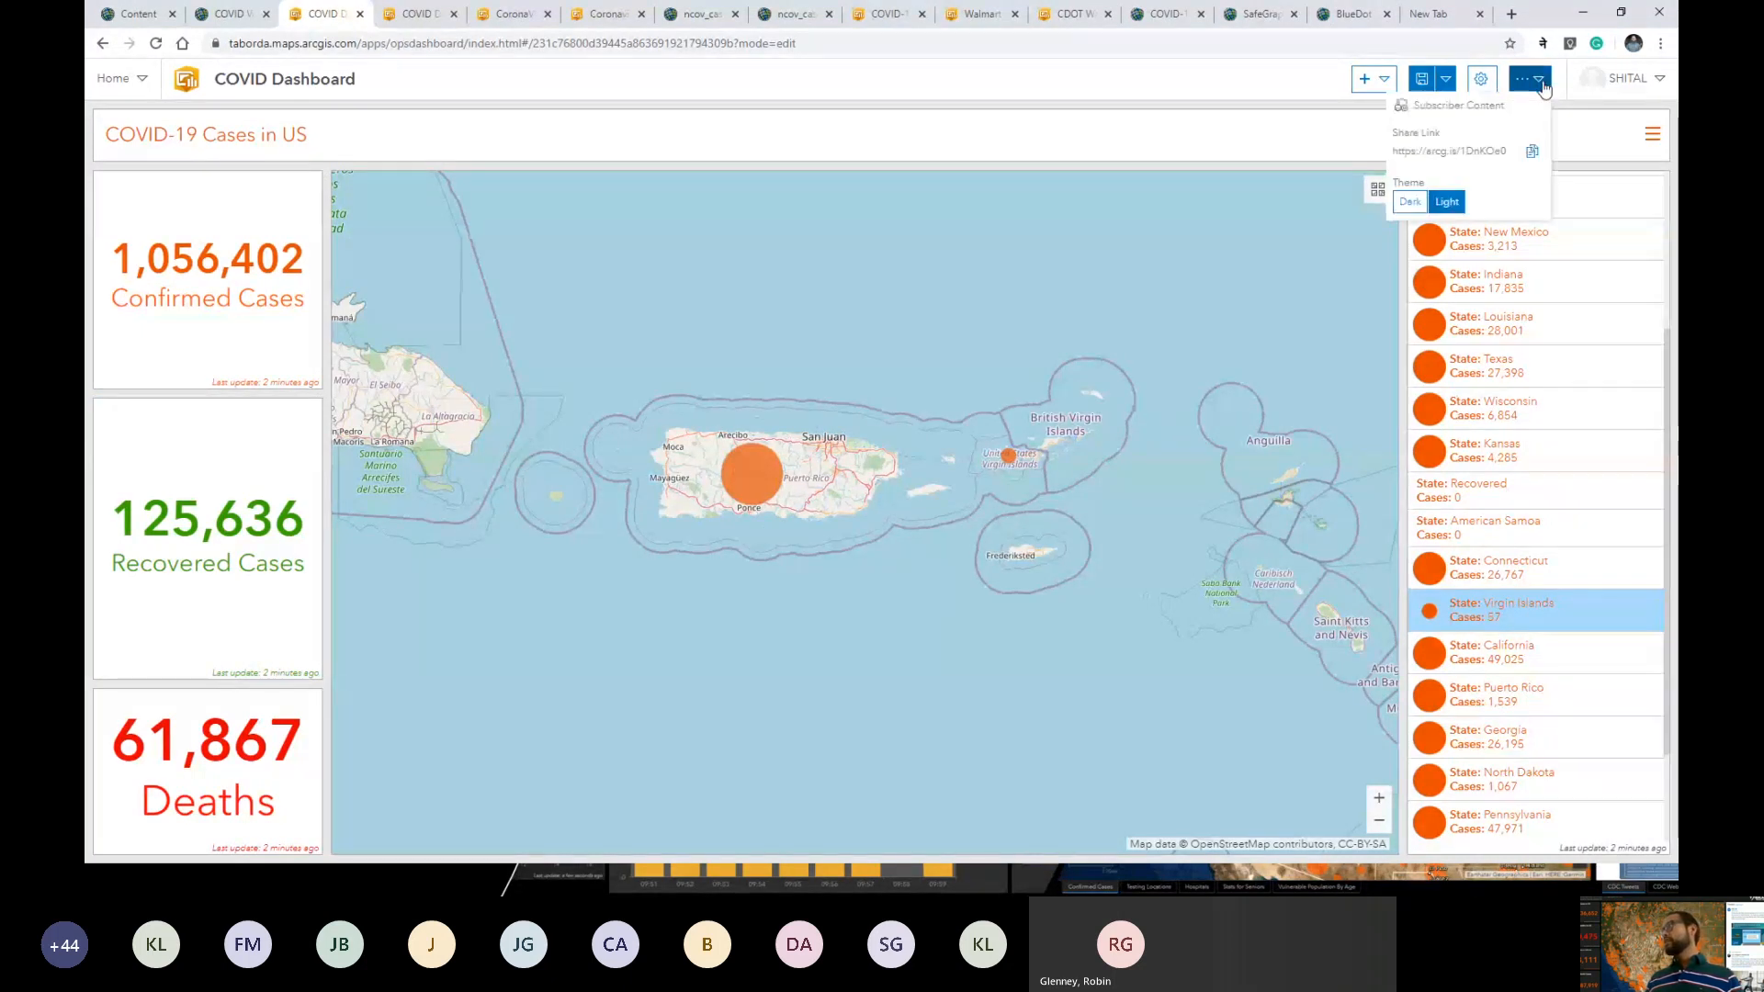
{"action": "left_click", "coordinate": [1410, 203]}
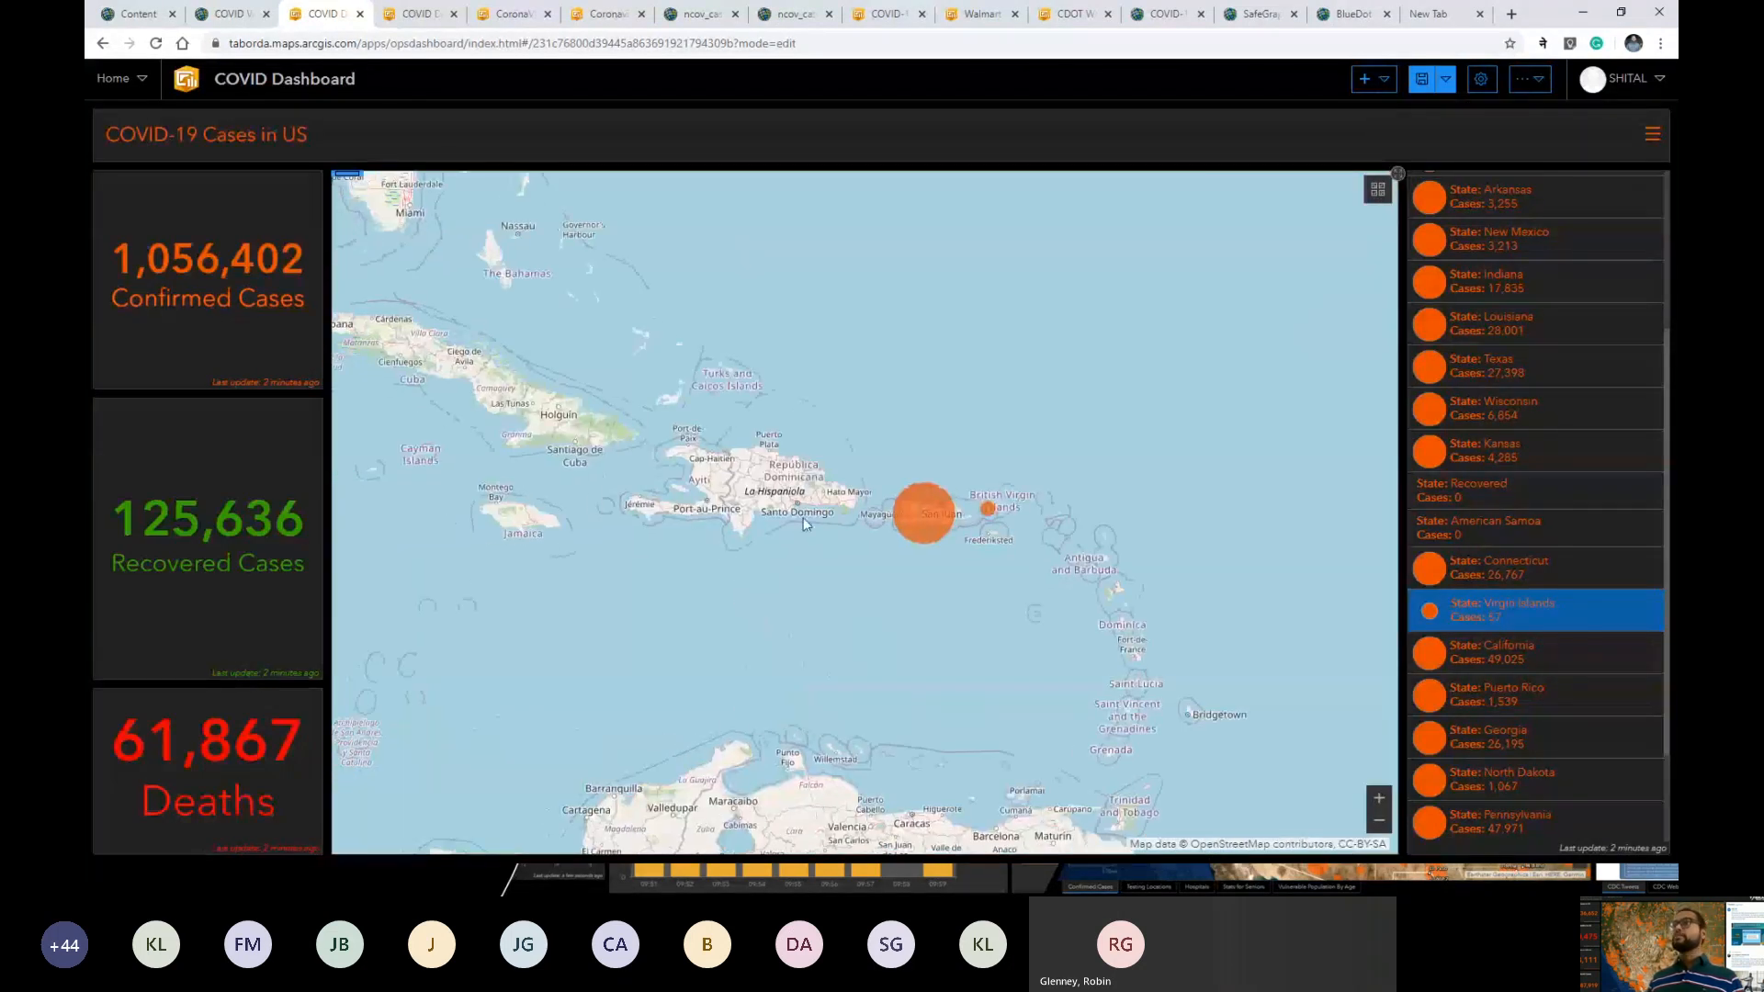
Center the case map on the contiguous United States, from coast to coast, and save the dashboard.
{"action": "scroll", "coordinate": [589, 501], "scroll_direction": "down", "scroll_amount": 3}
{"action": "left_click_drag", "start_coordinate": [400, 433], "coordinate": [772, 594]}
{"action": "scroll", "coordinate": [764, 459], "scroll_direction": "up", "scroll_amount": 1}
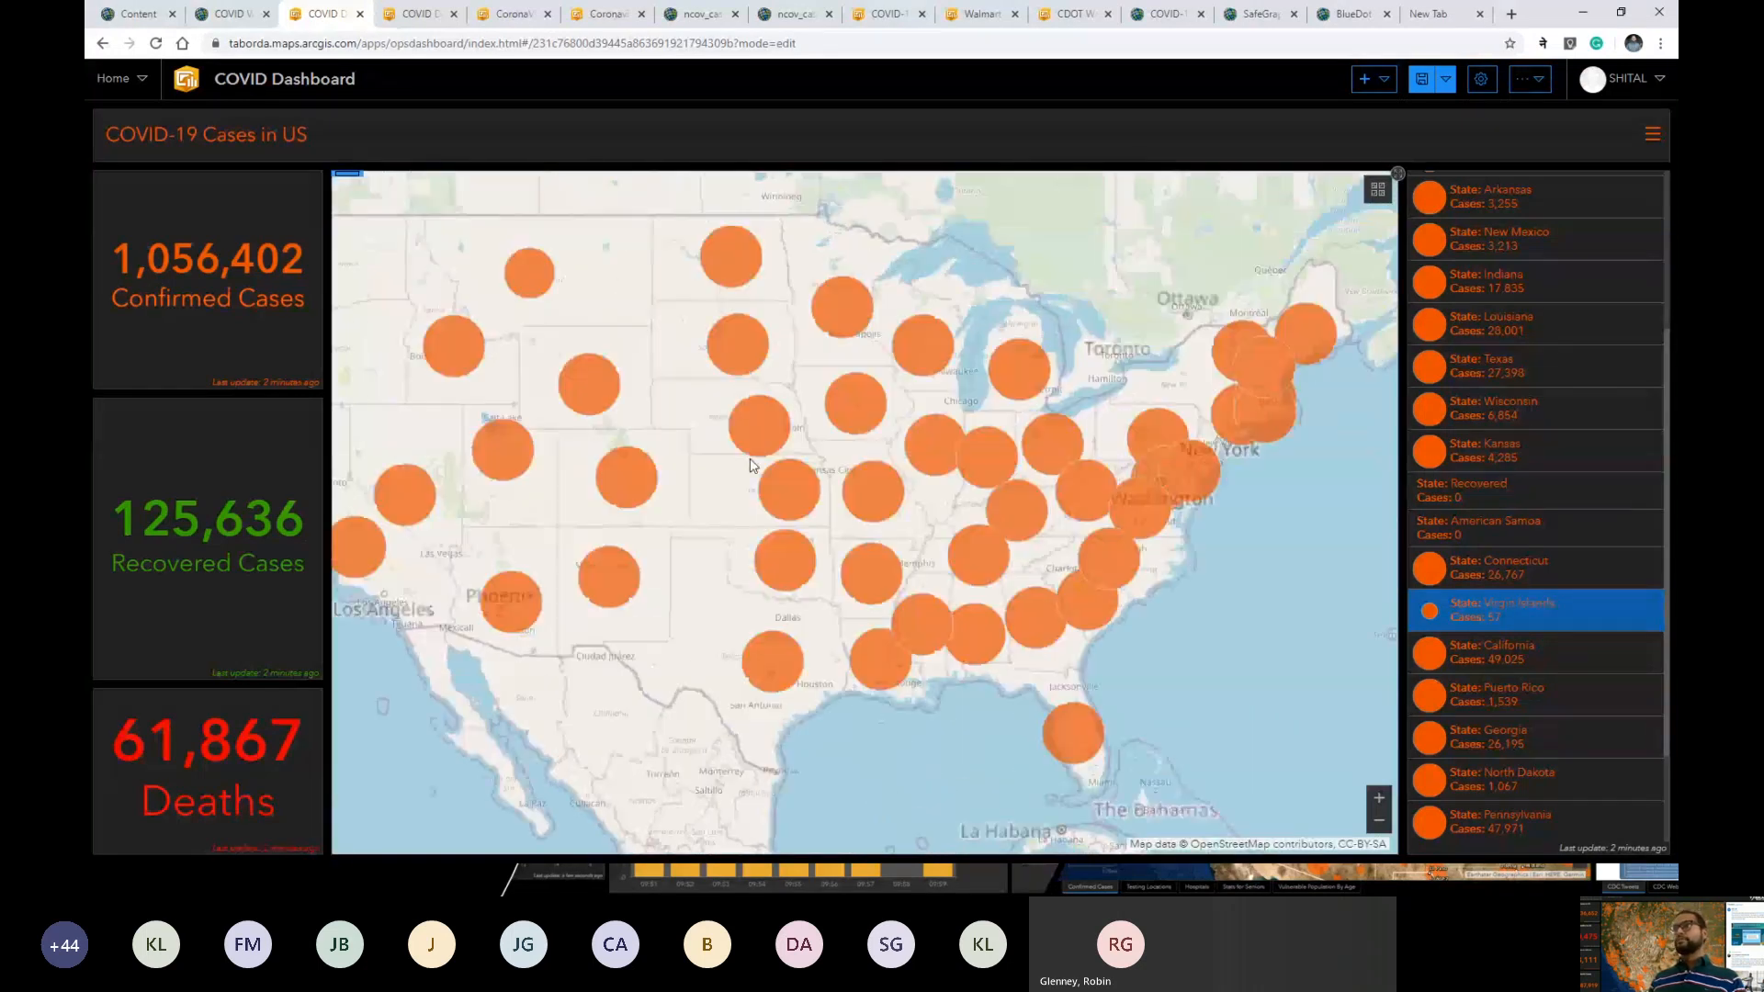
{"action": "left_click_drag", "start_coordinate": [724, 455], "coordinate": [839, 490]}
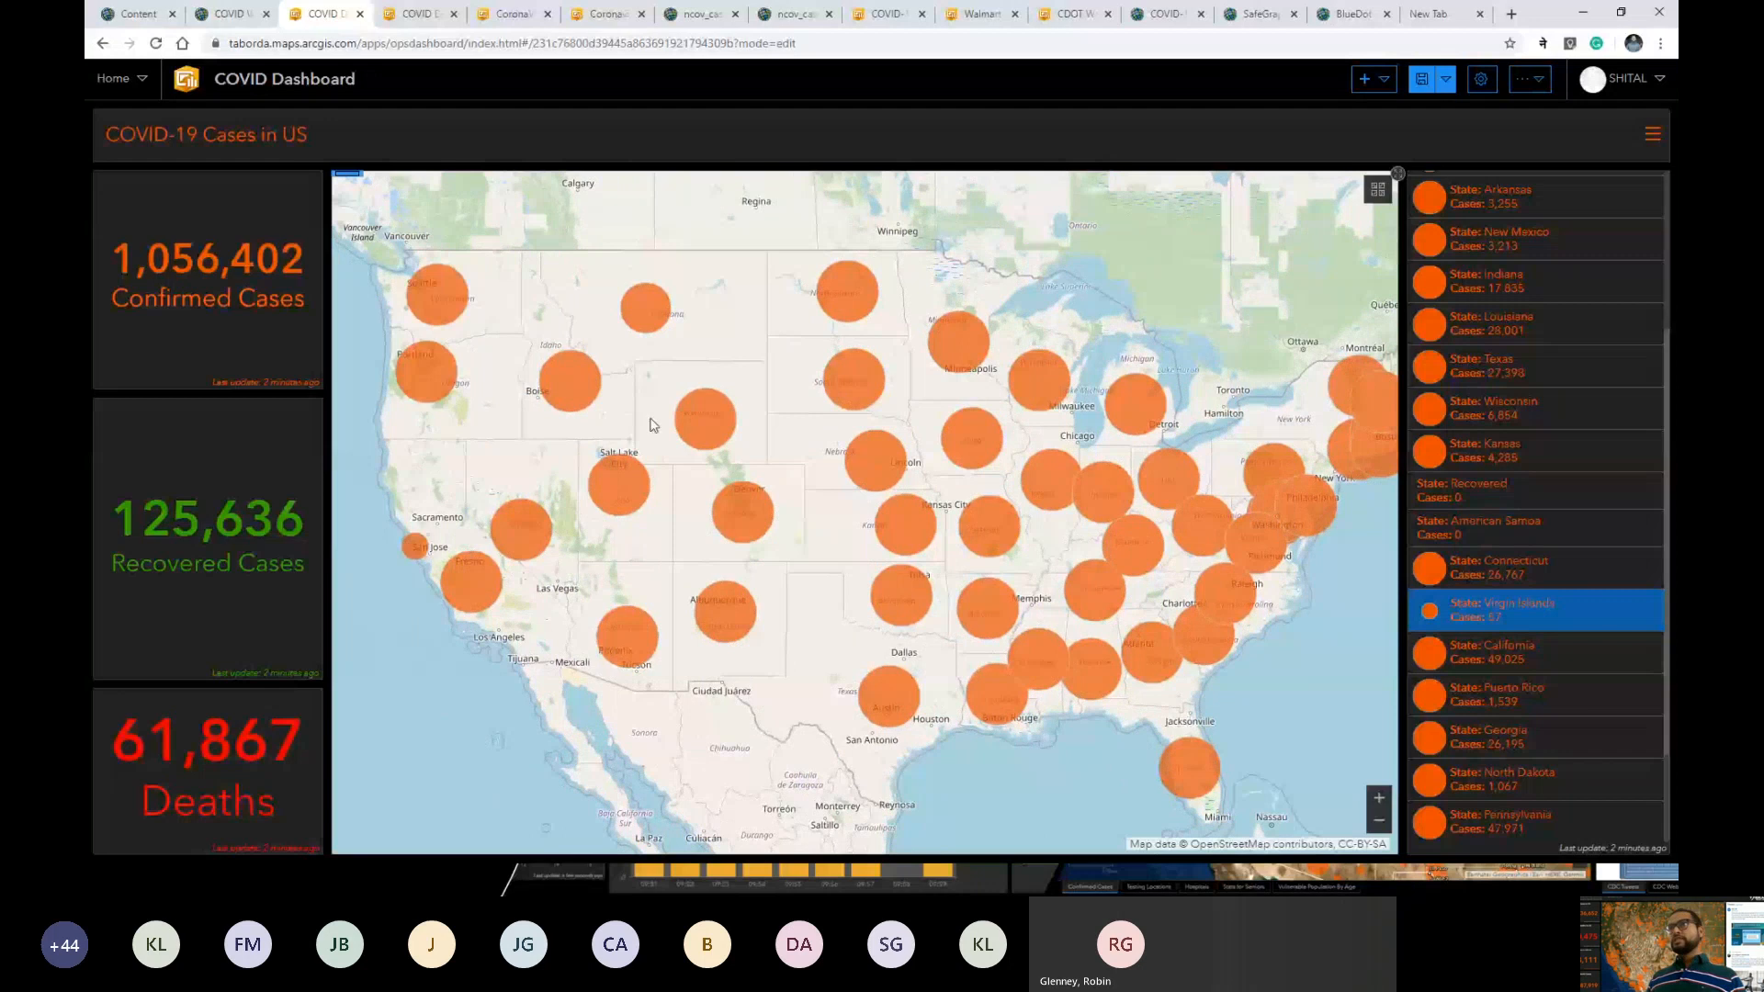
{"action": "left_click_drag", "start_coordinate": [366, 480], "coordinate": [422, 483]}
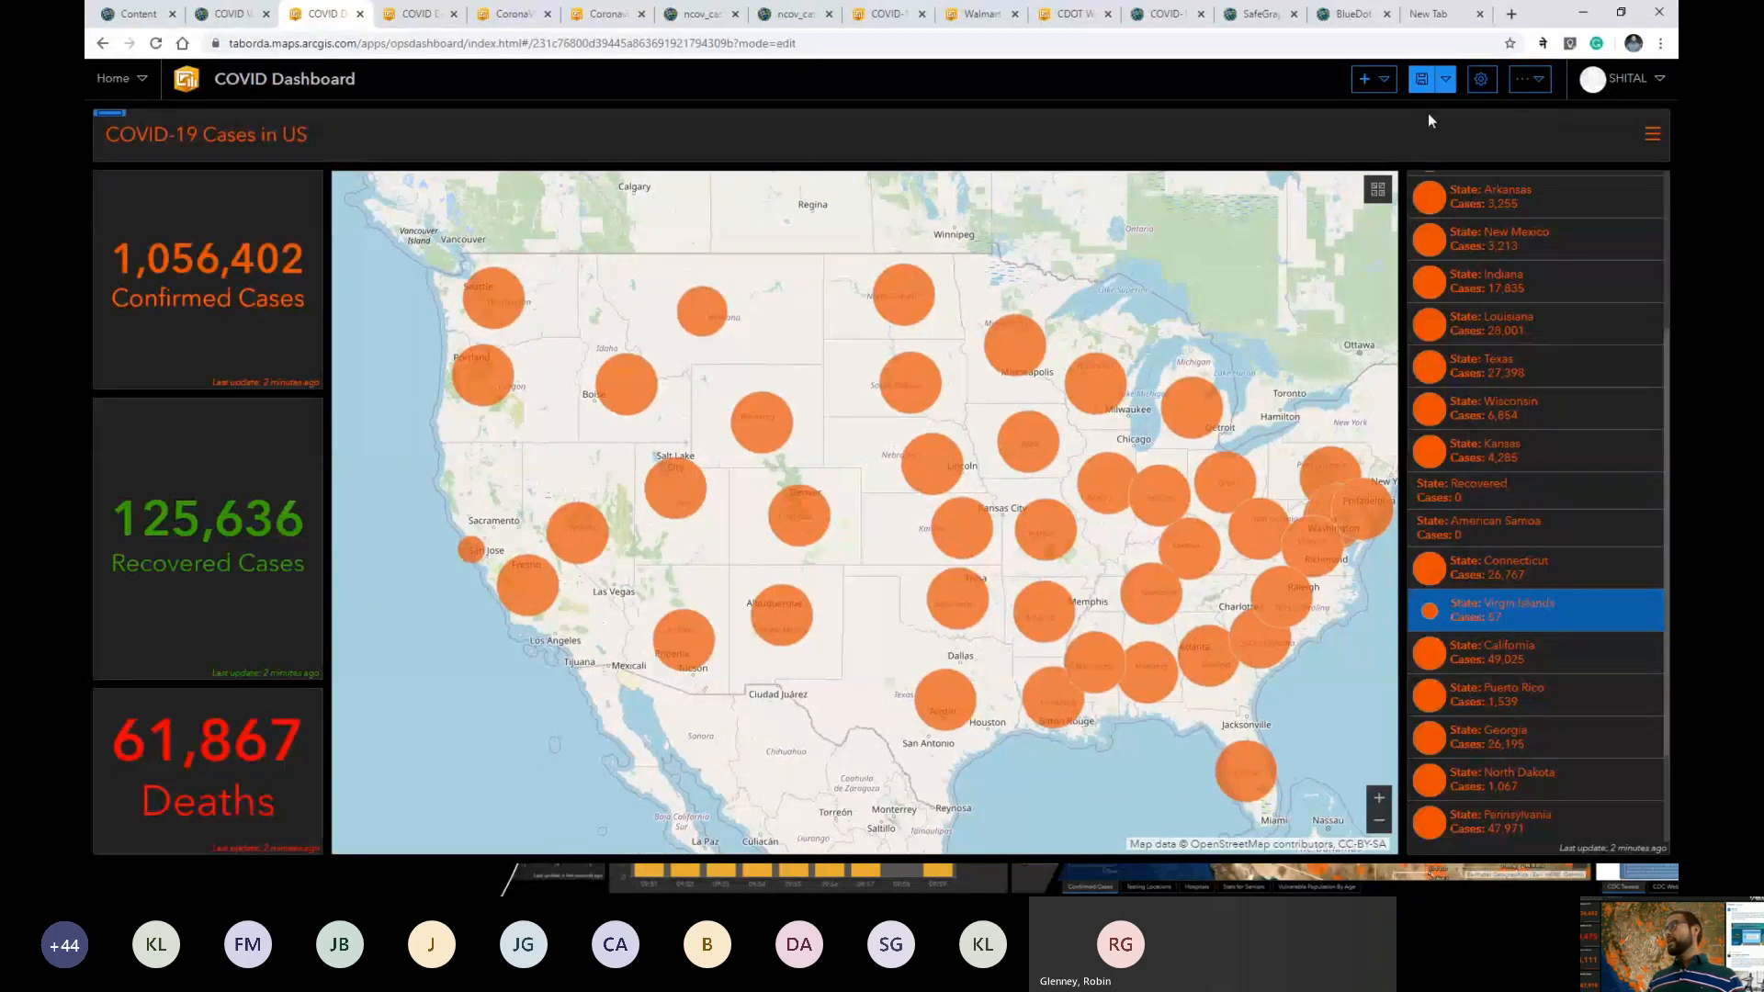
{"action": "left_click", "coordinate": [1419, 81]}
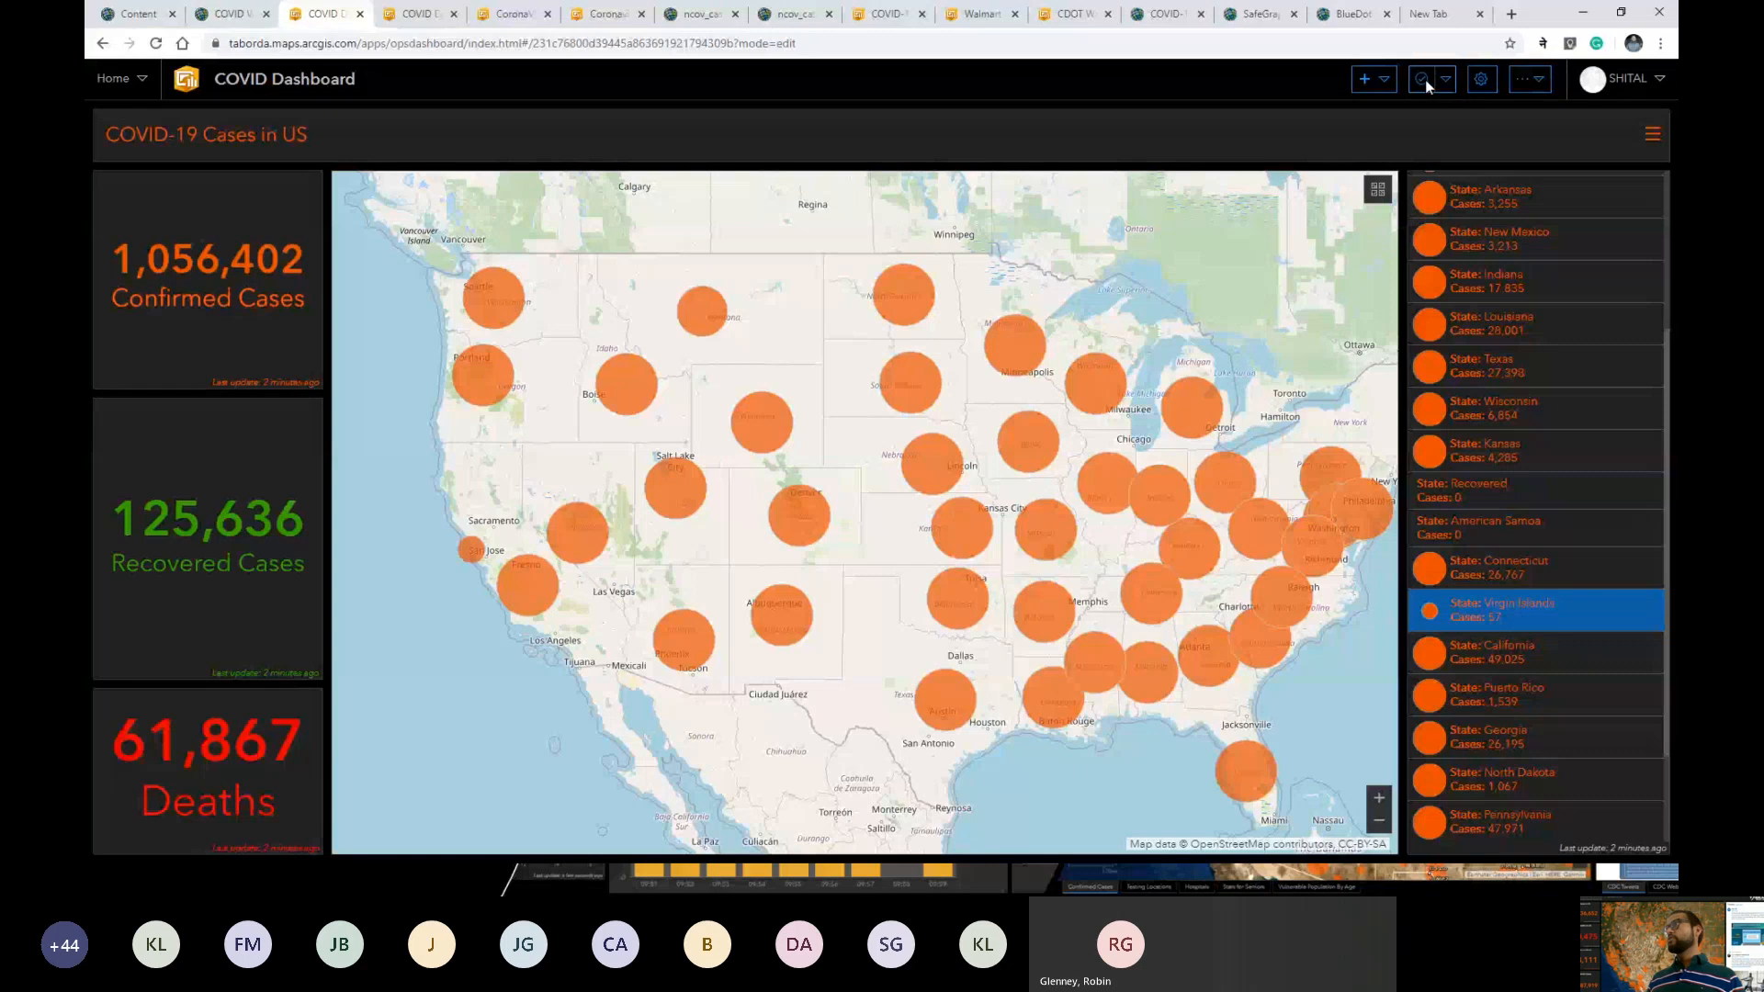
Refresh the Dashboard Webinar content folder to find the saved dashboard, and look up the share link in the dashboard's options.
{"action": "left_click", "coordinate": [230, 17]}
{"action": "left_click", "coordinate": [135, 18]}
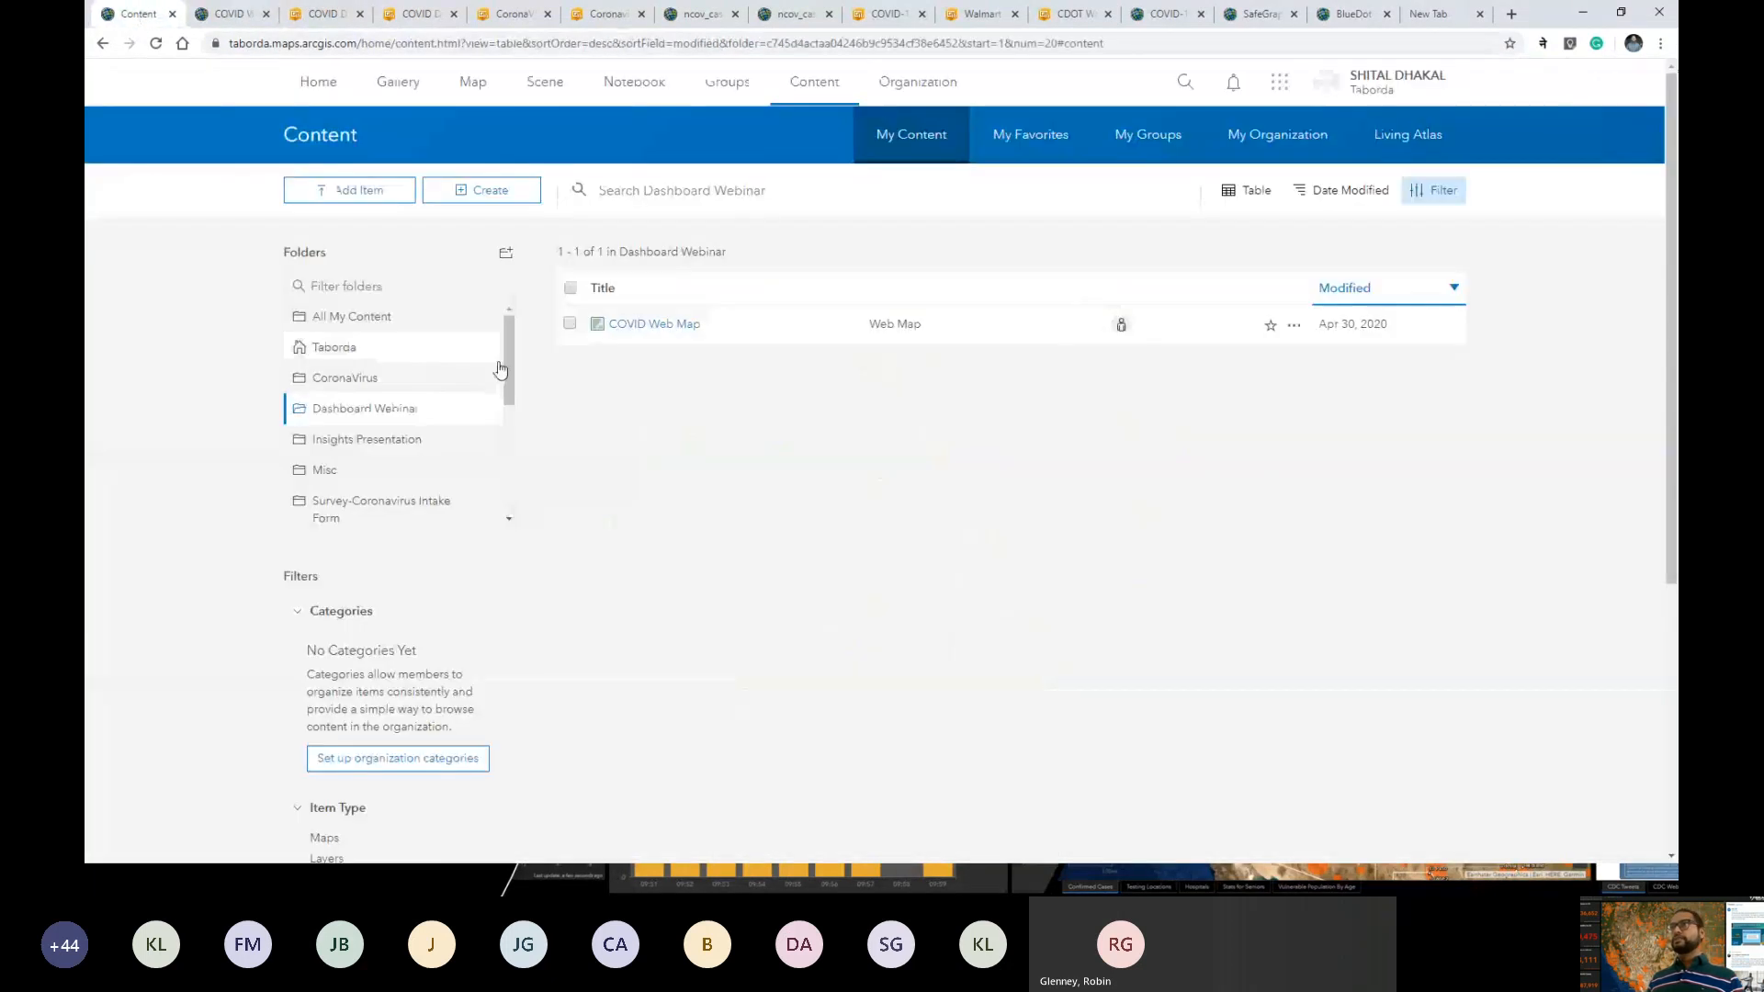
{"action": "left_click", "coordinate": [156, 44]}
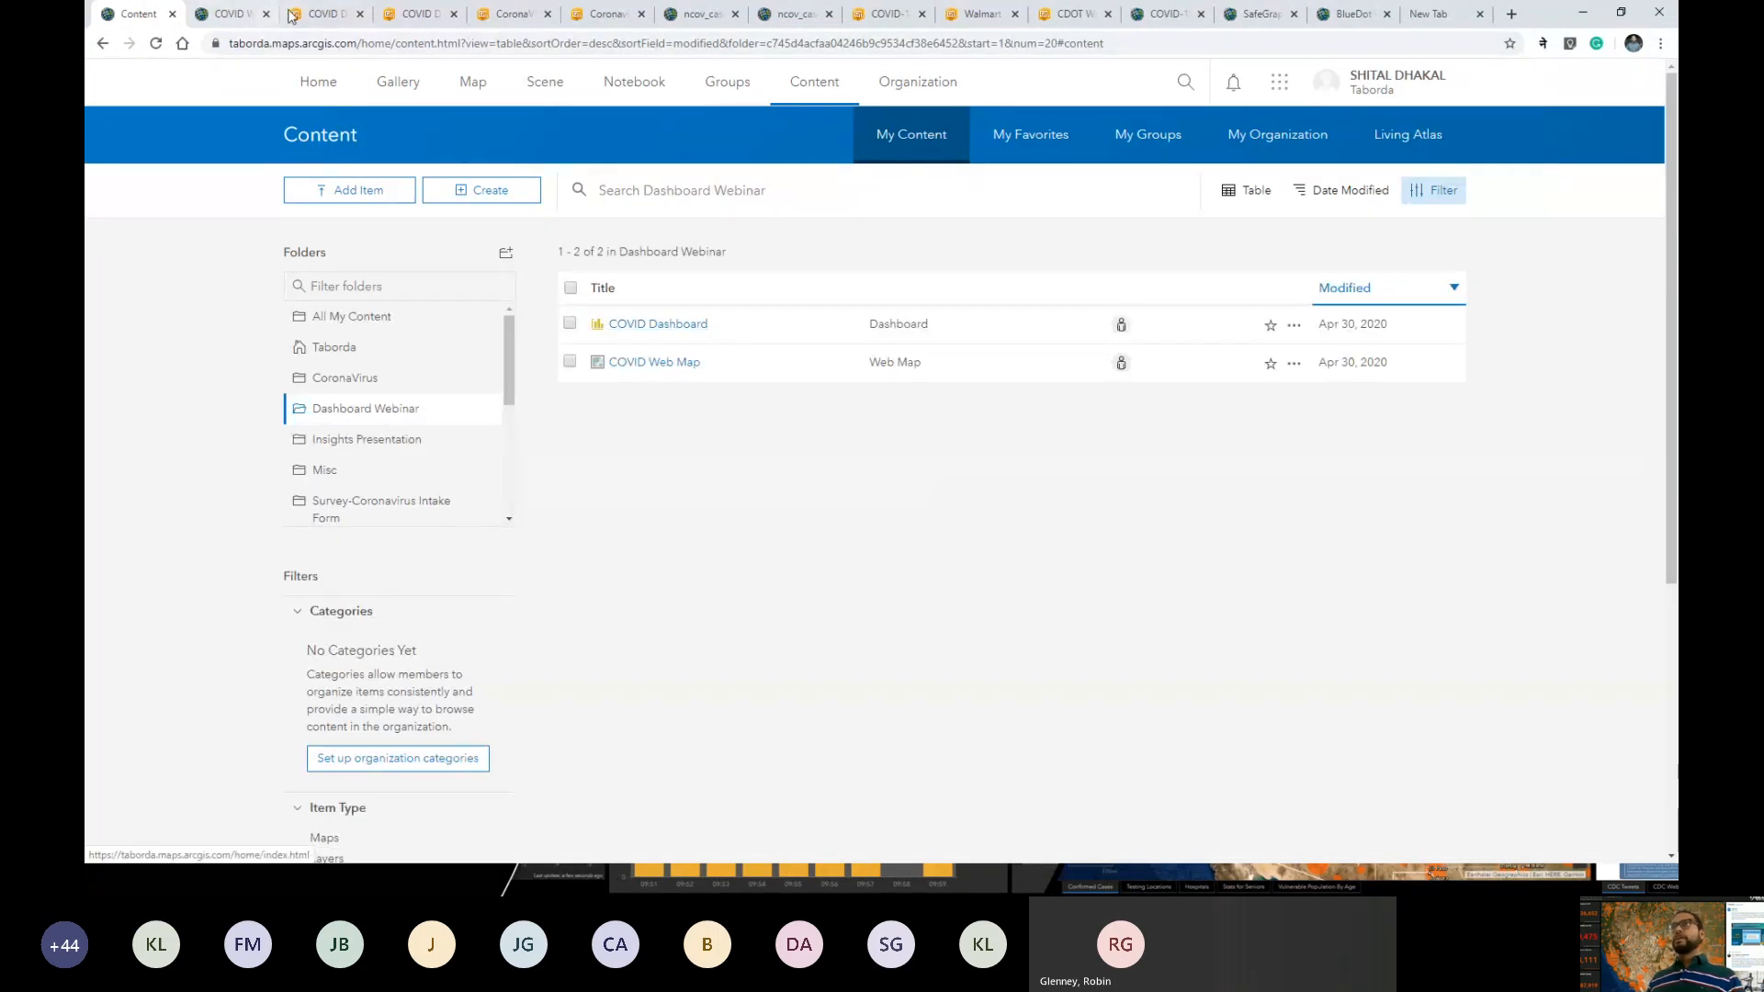
{"action": "left_click", "coordinate": [318, 13]}
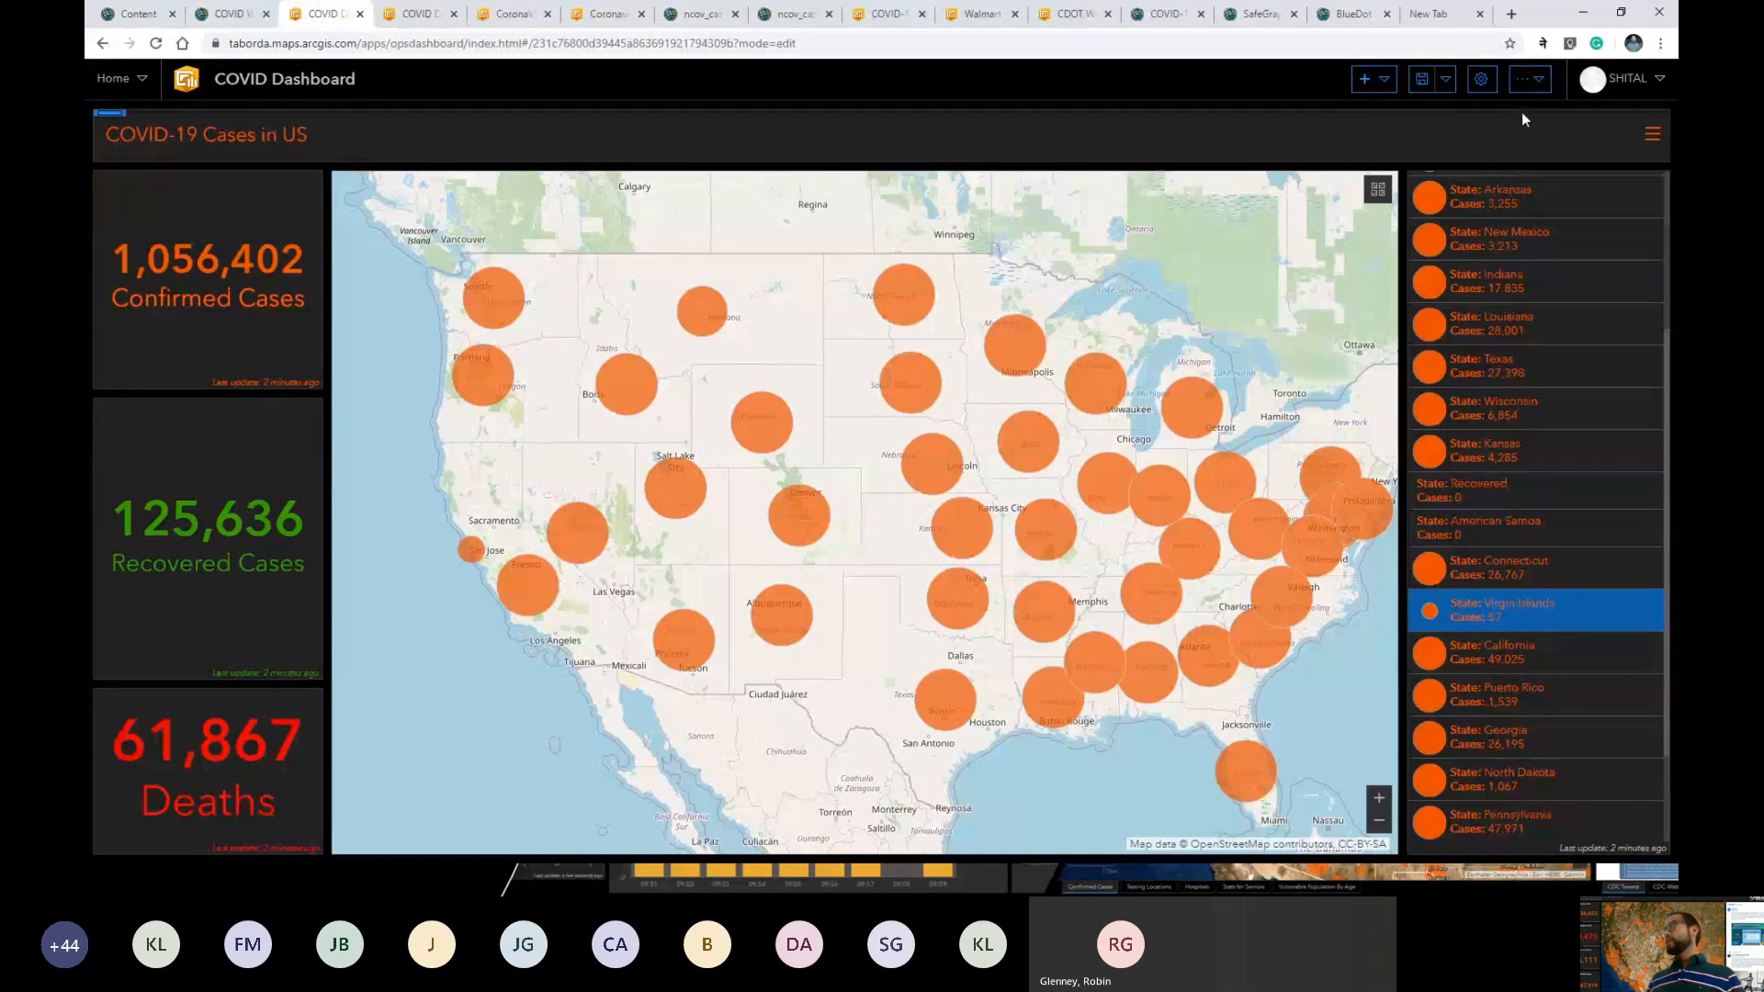
{"action": "left_click", "coordinate": [1529, 79]}
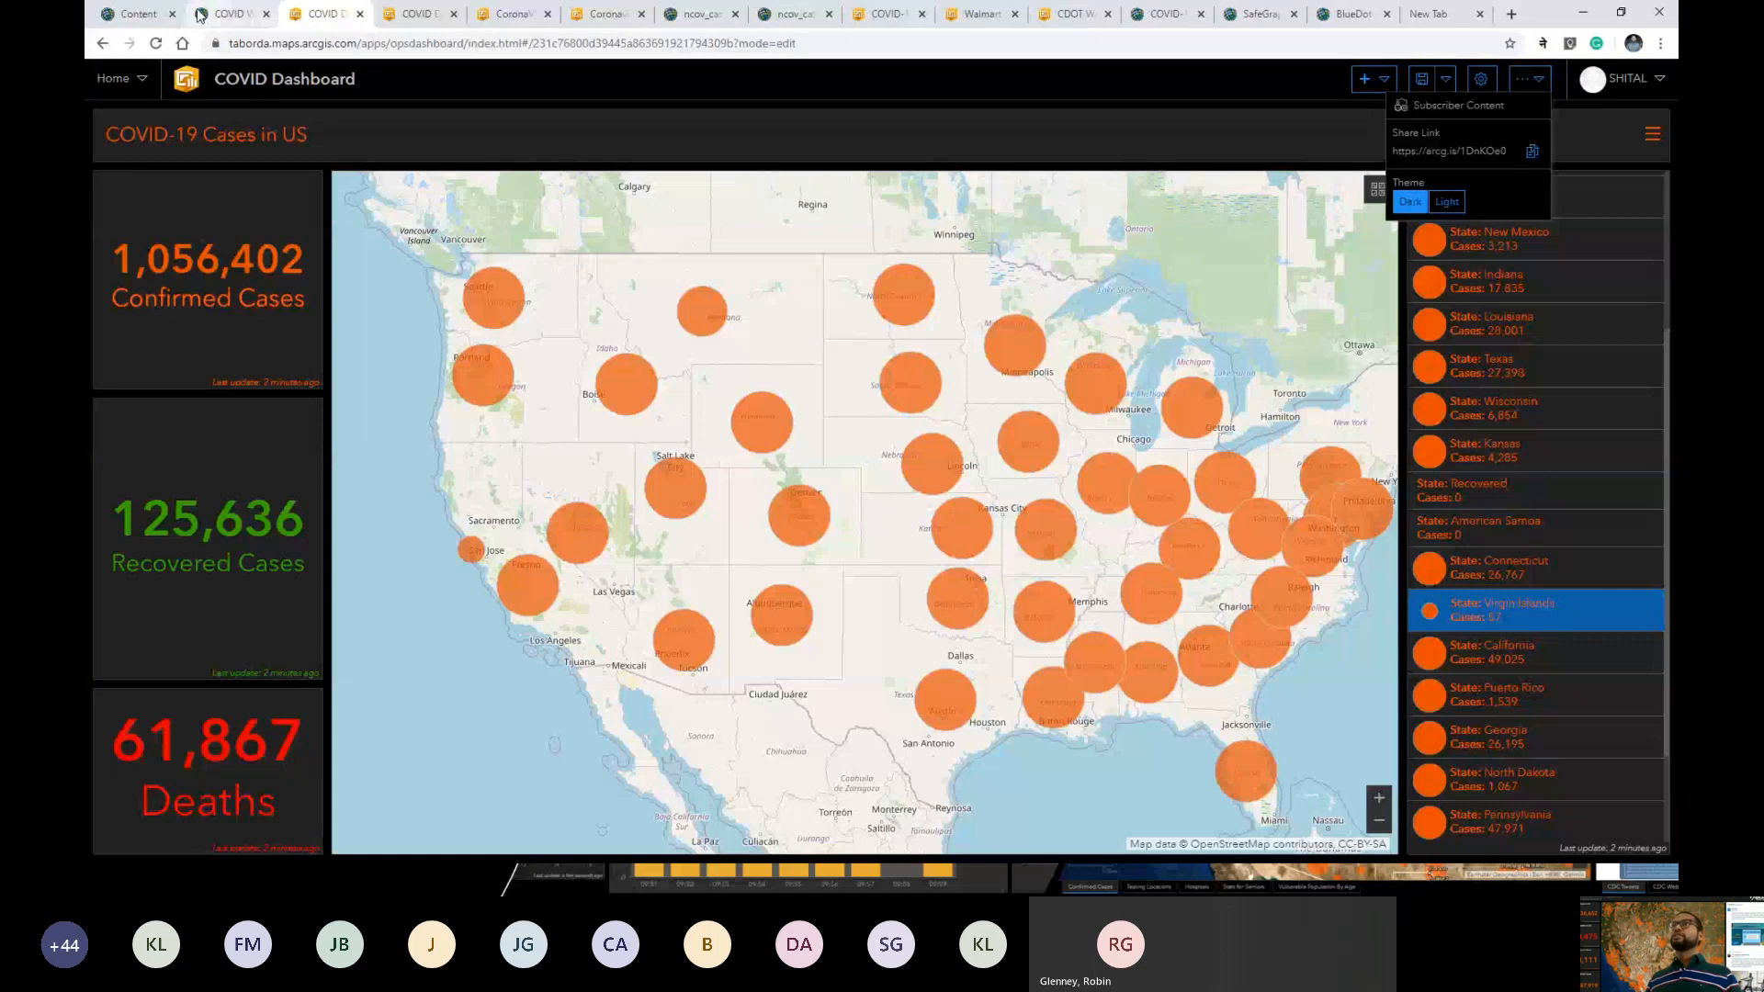
Review the sharing levels available for the COVID Dashboard item in the content folder, and return to the dashboard.
{"action": "left_click", "coordinate": [138, 14]}
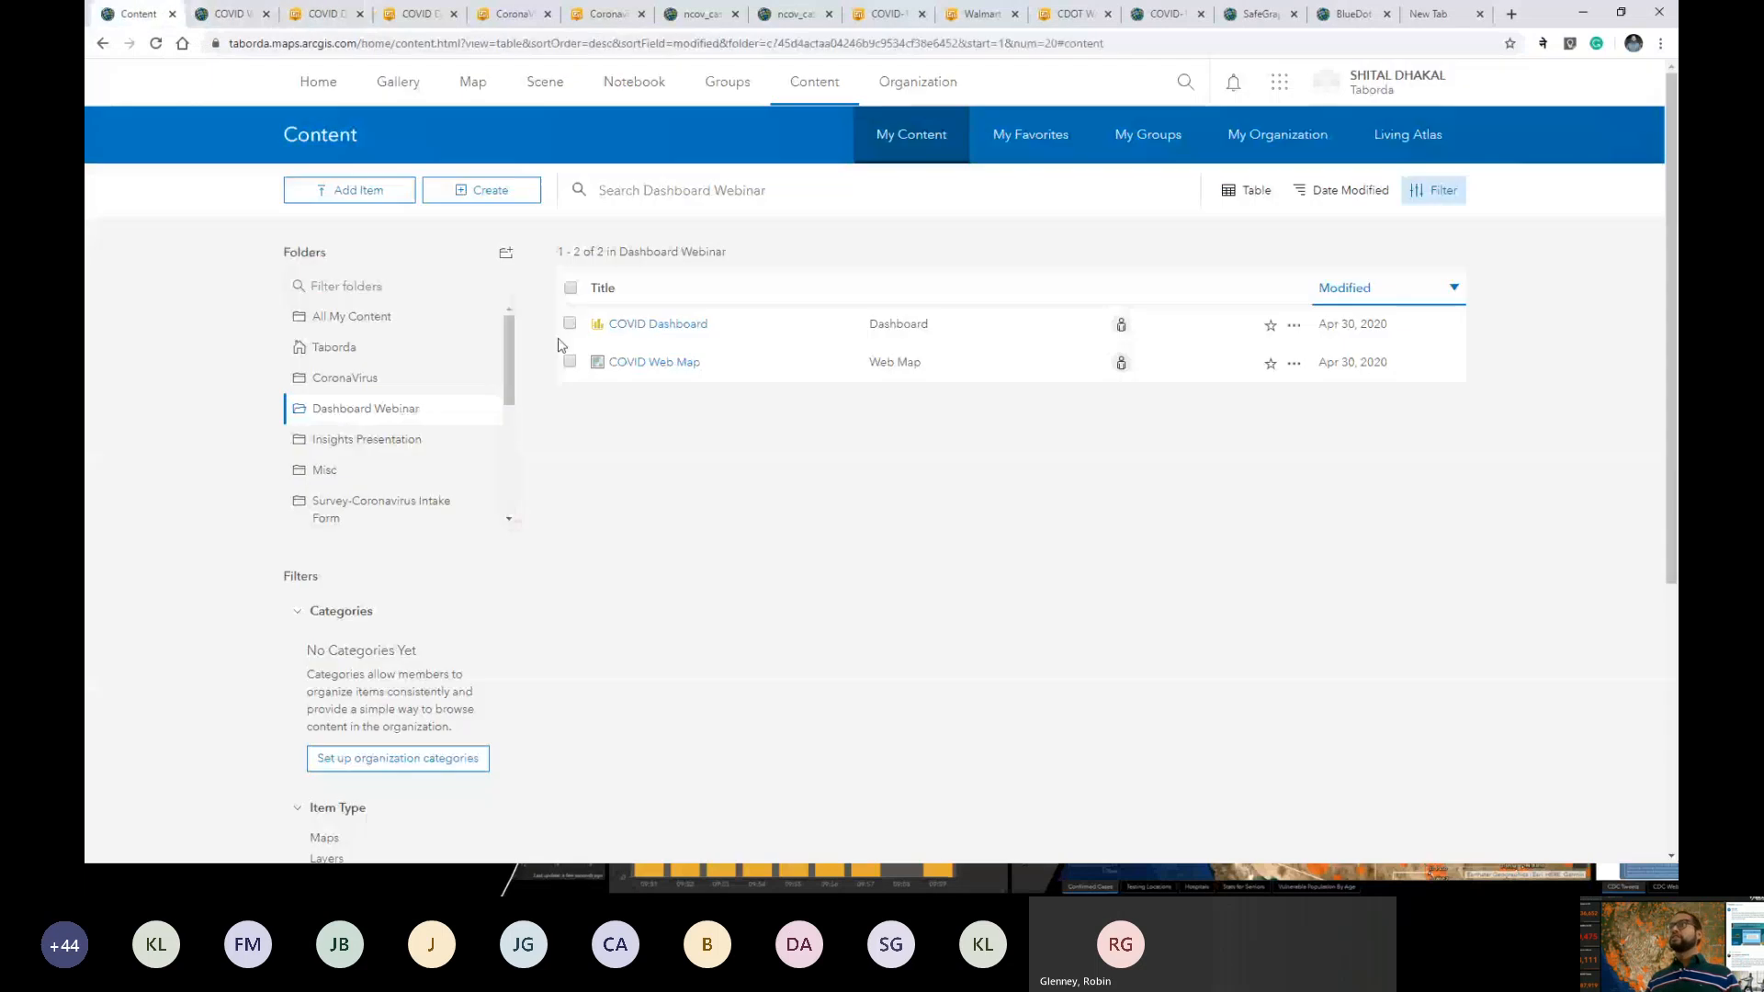
{"action": "left_click", "coordinate": [1121, 326]}
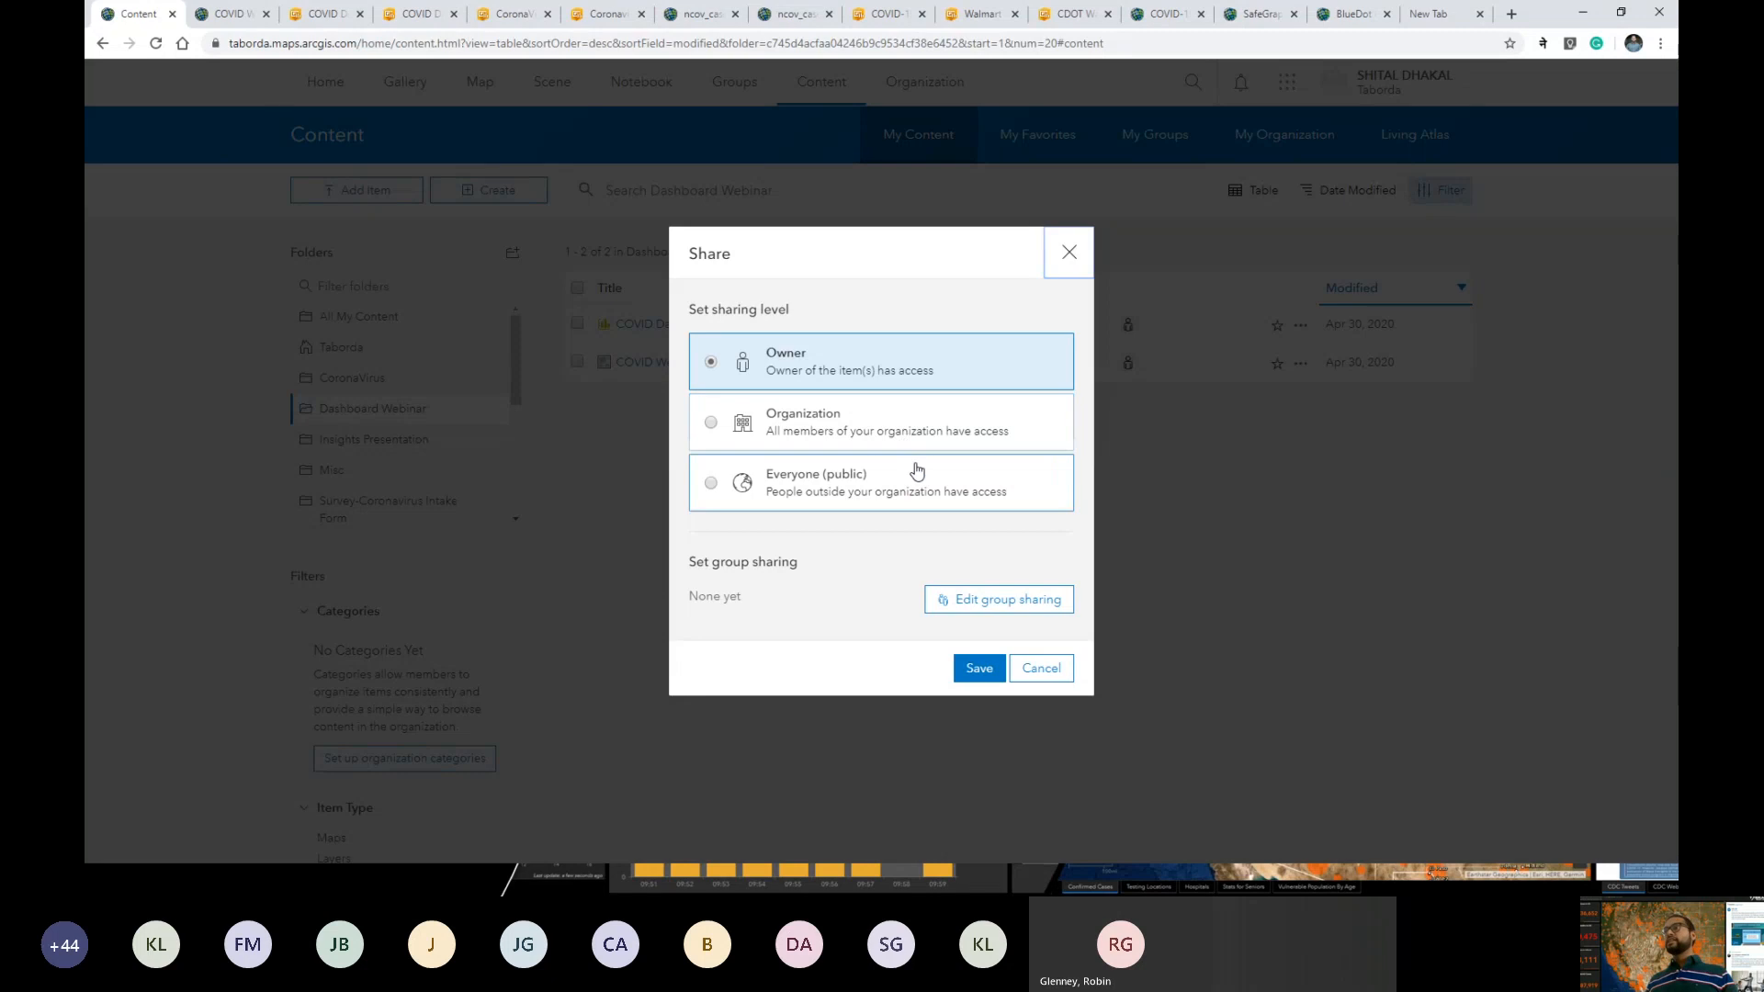
{"action": "left_click", "coordinate": [312, 15]}
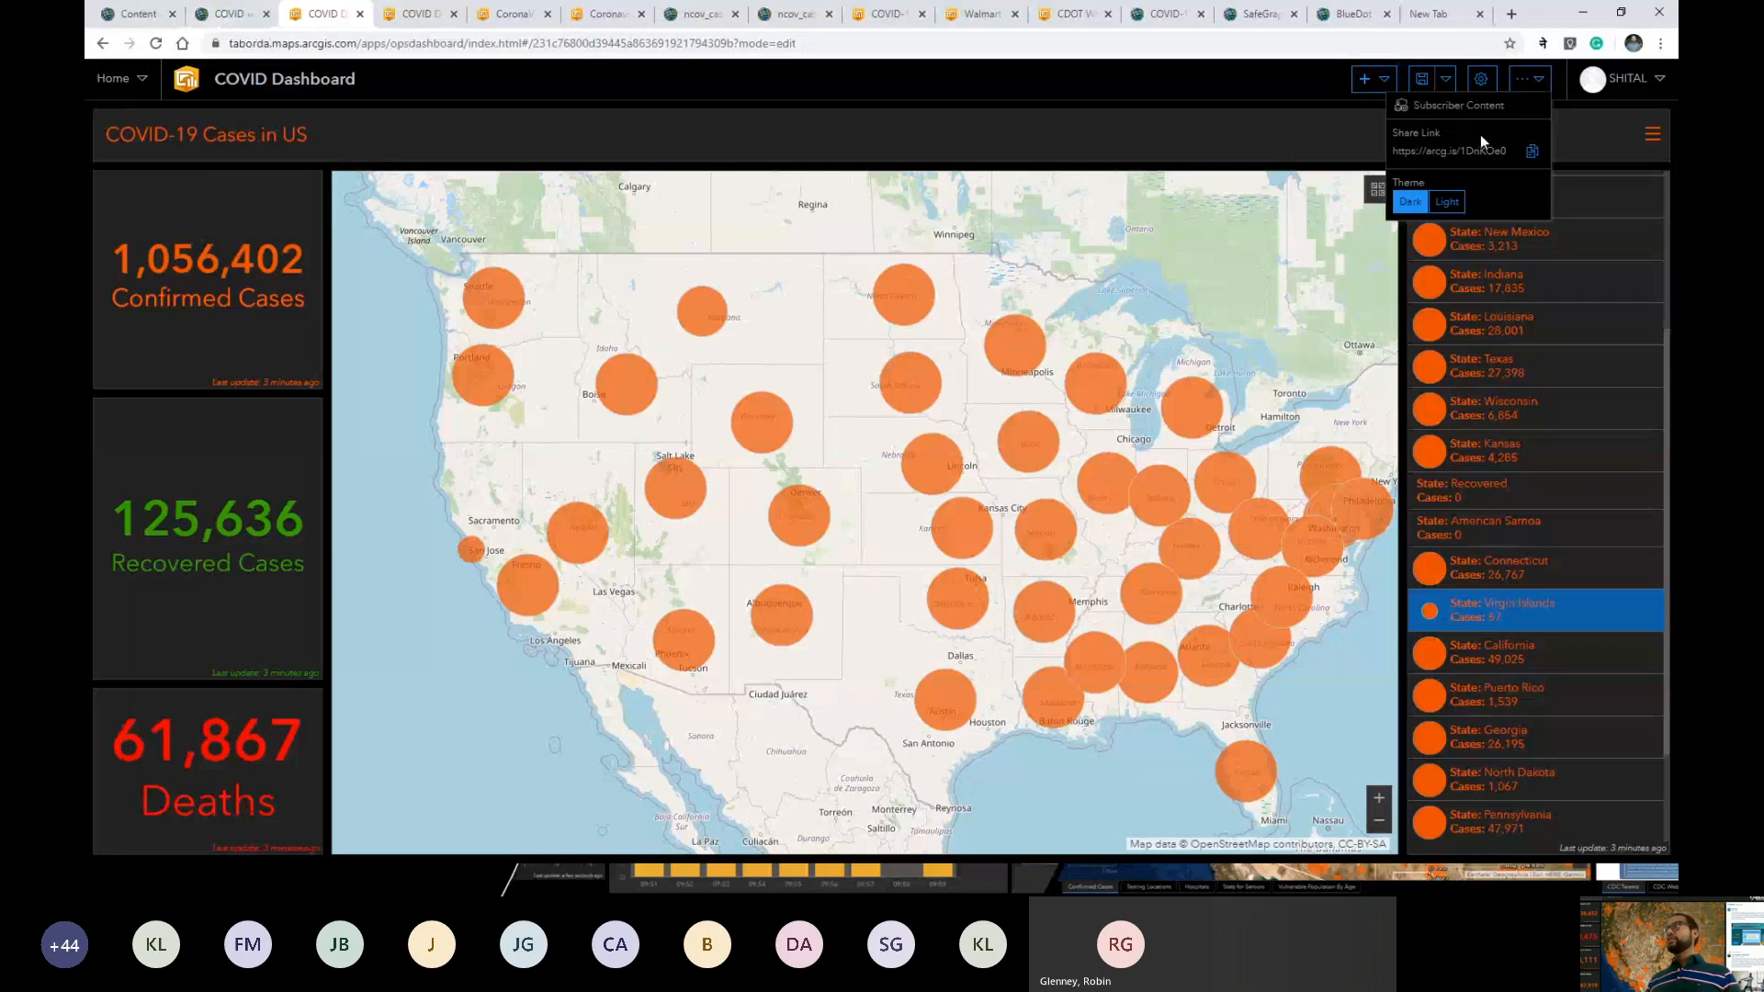
{"action": "left_click", "coordinate": [1260, 81]}
{"action": "left_click_drag", "start_coordinate": [1021, 429], "coordinate": [906, 387]}
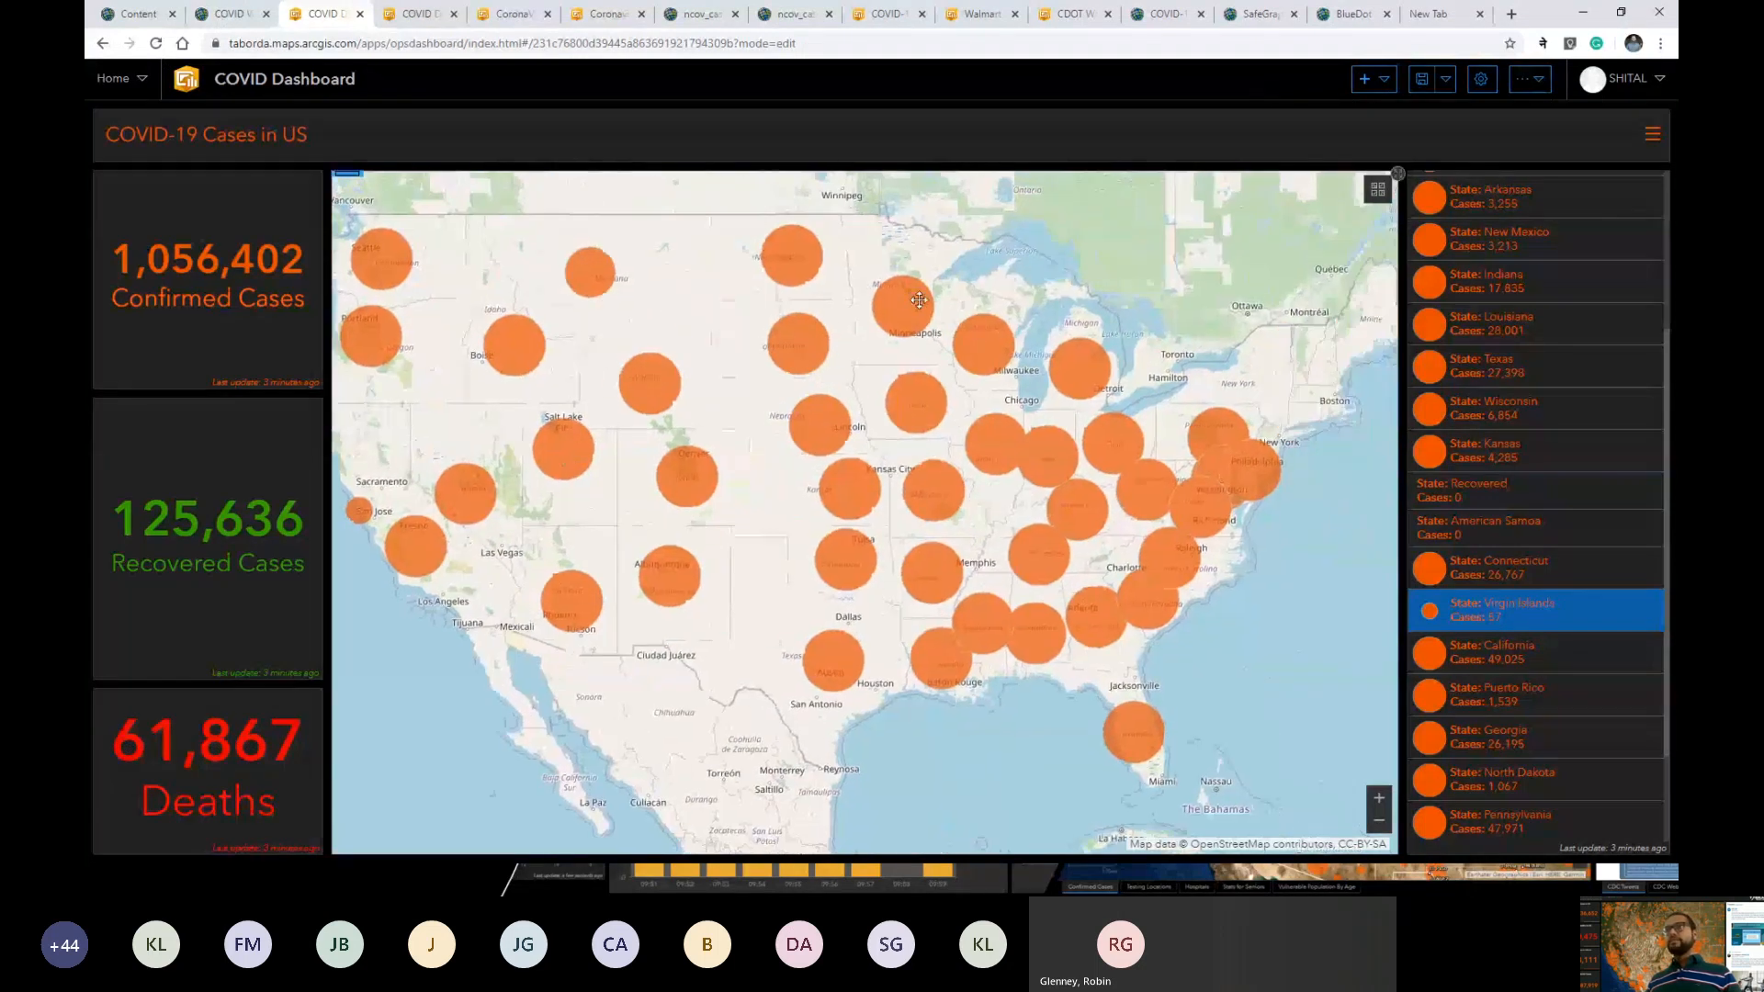
{"action": "left_click_drag", "start_coordinate": [767, 547], "coordinate": [779, 601]}
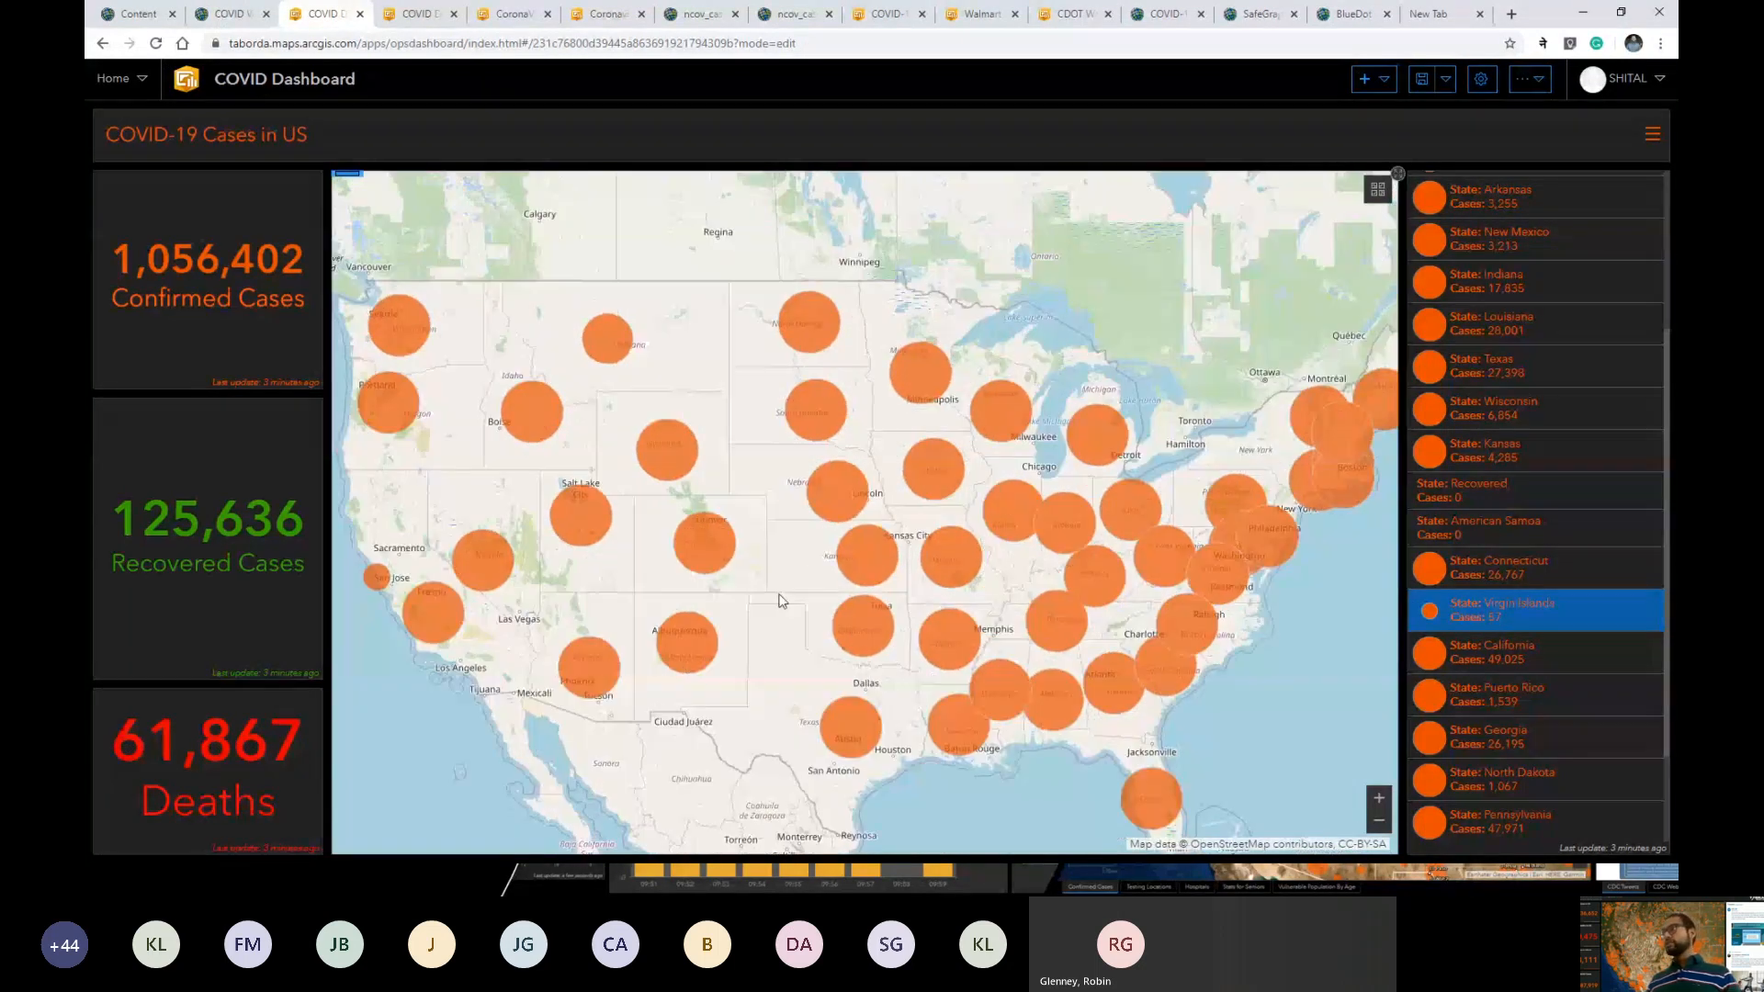
{"action": "scroll", "coordinate": [774, 598], "scroll_direction": "up", "scroll_amount": 1}
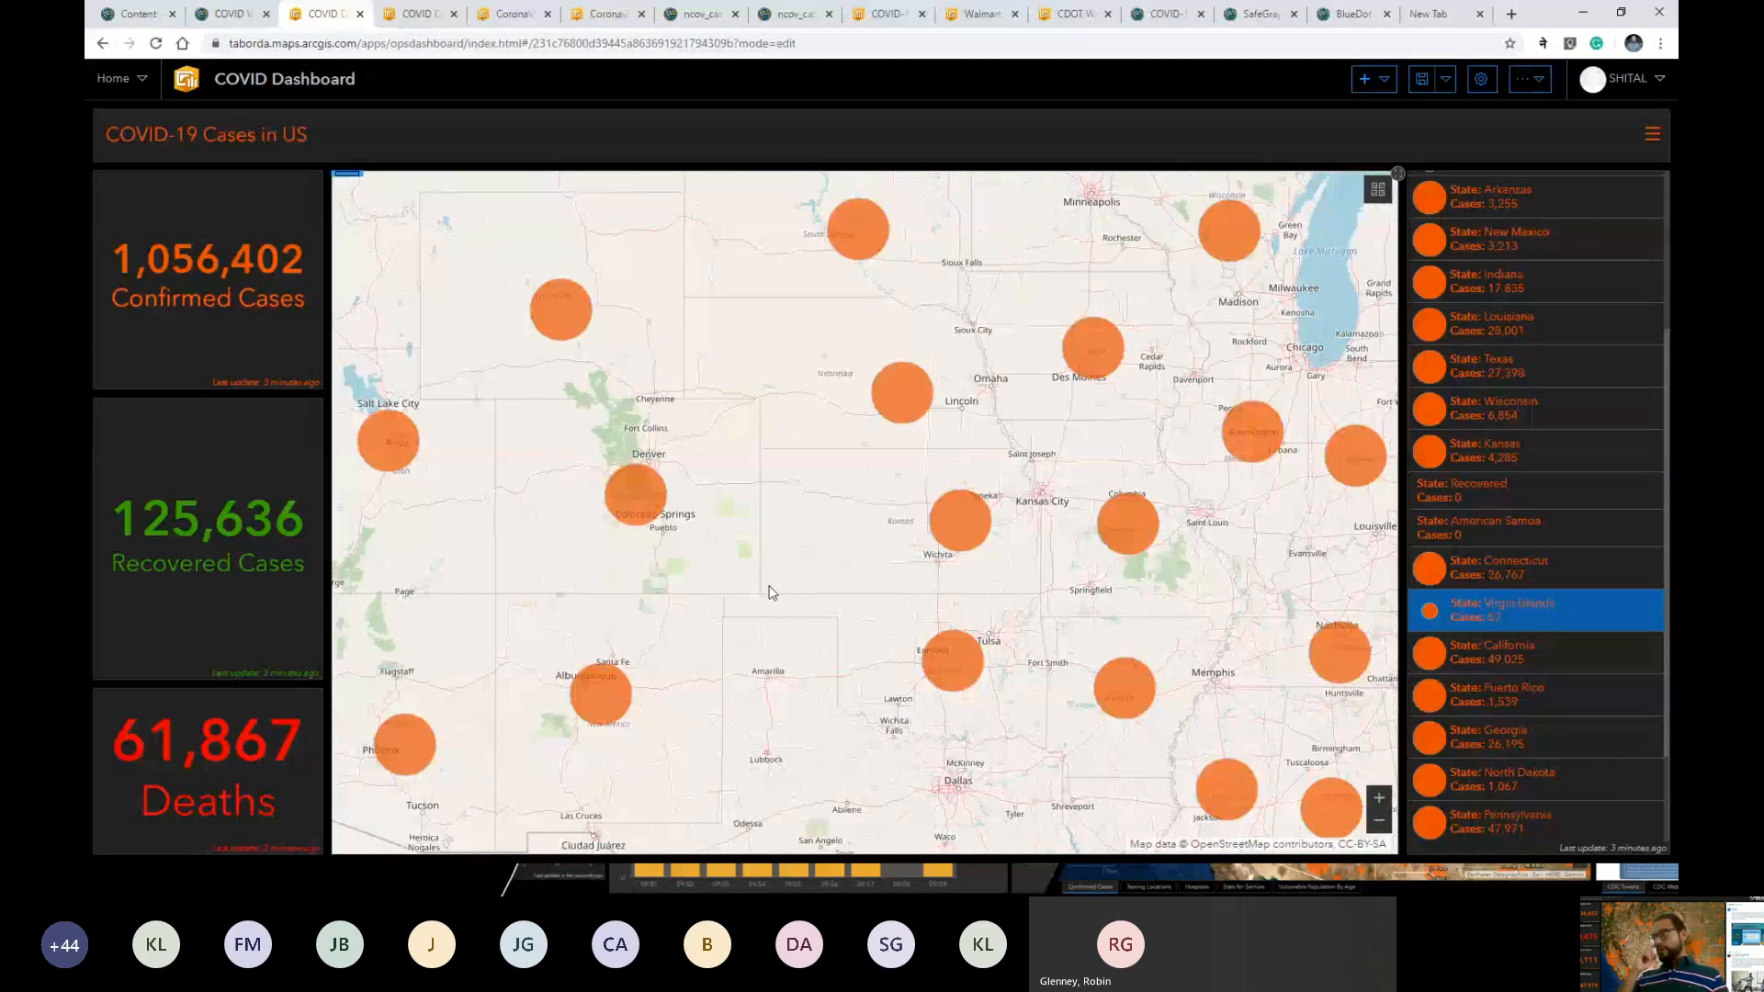
{"action": "left_click_drag", "start_coordinate": [748, 461], "coordinate": [773, 542]}
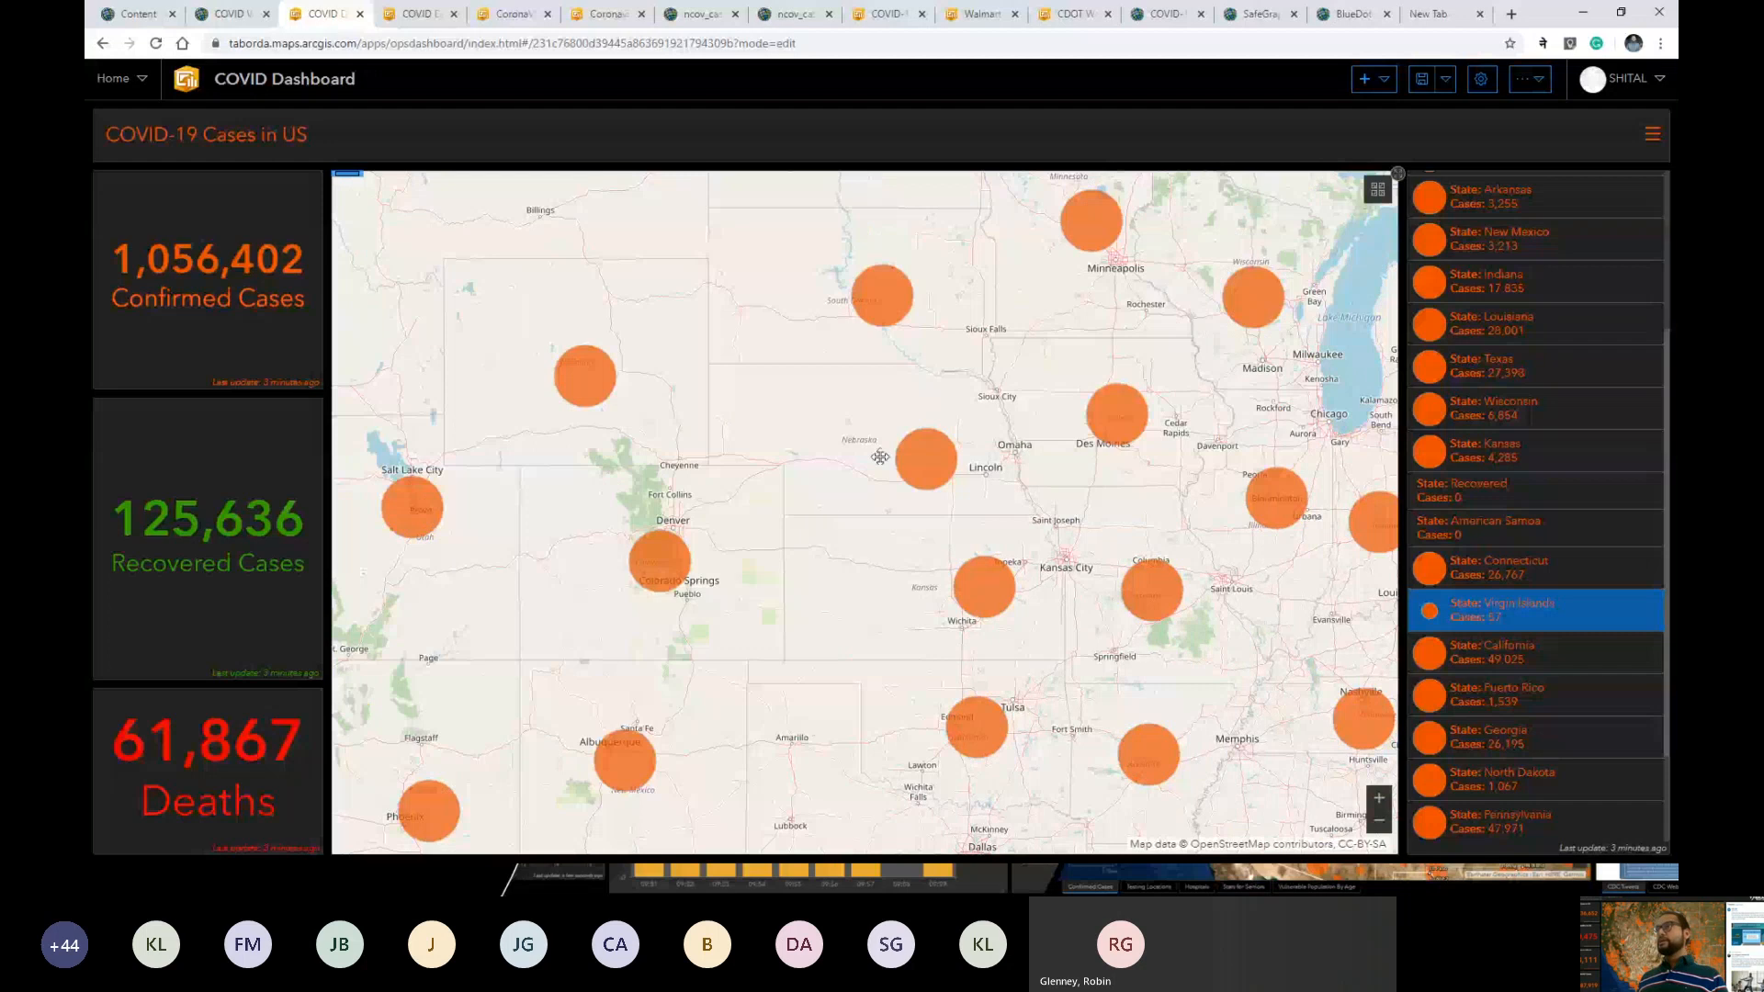
{"action": "left_click_drag", "start_coordinate": [880, 457], "coordinate": [895, 457]}
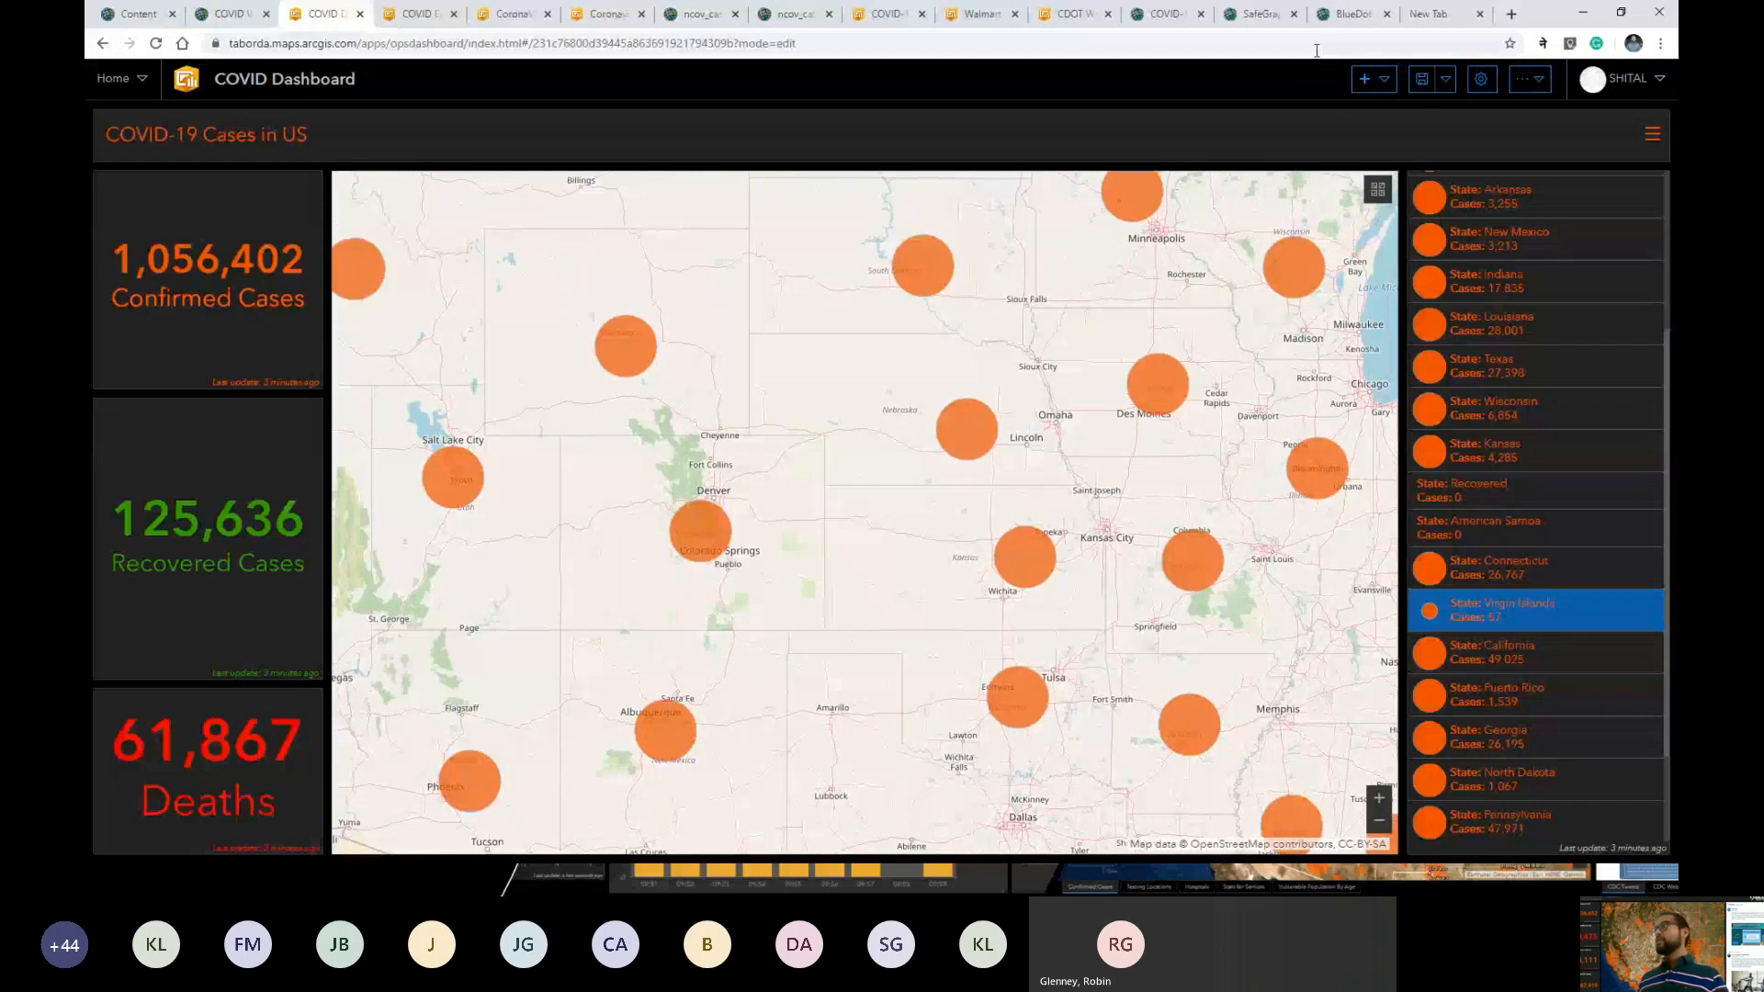
Switch to Esri's COVID-19 GIS Hub site and browse its introduction, applications and dashboards, and dataset collections.
{"action": "left_click", "coordinate": [1163, 31]}
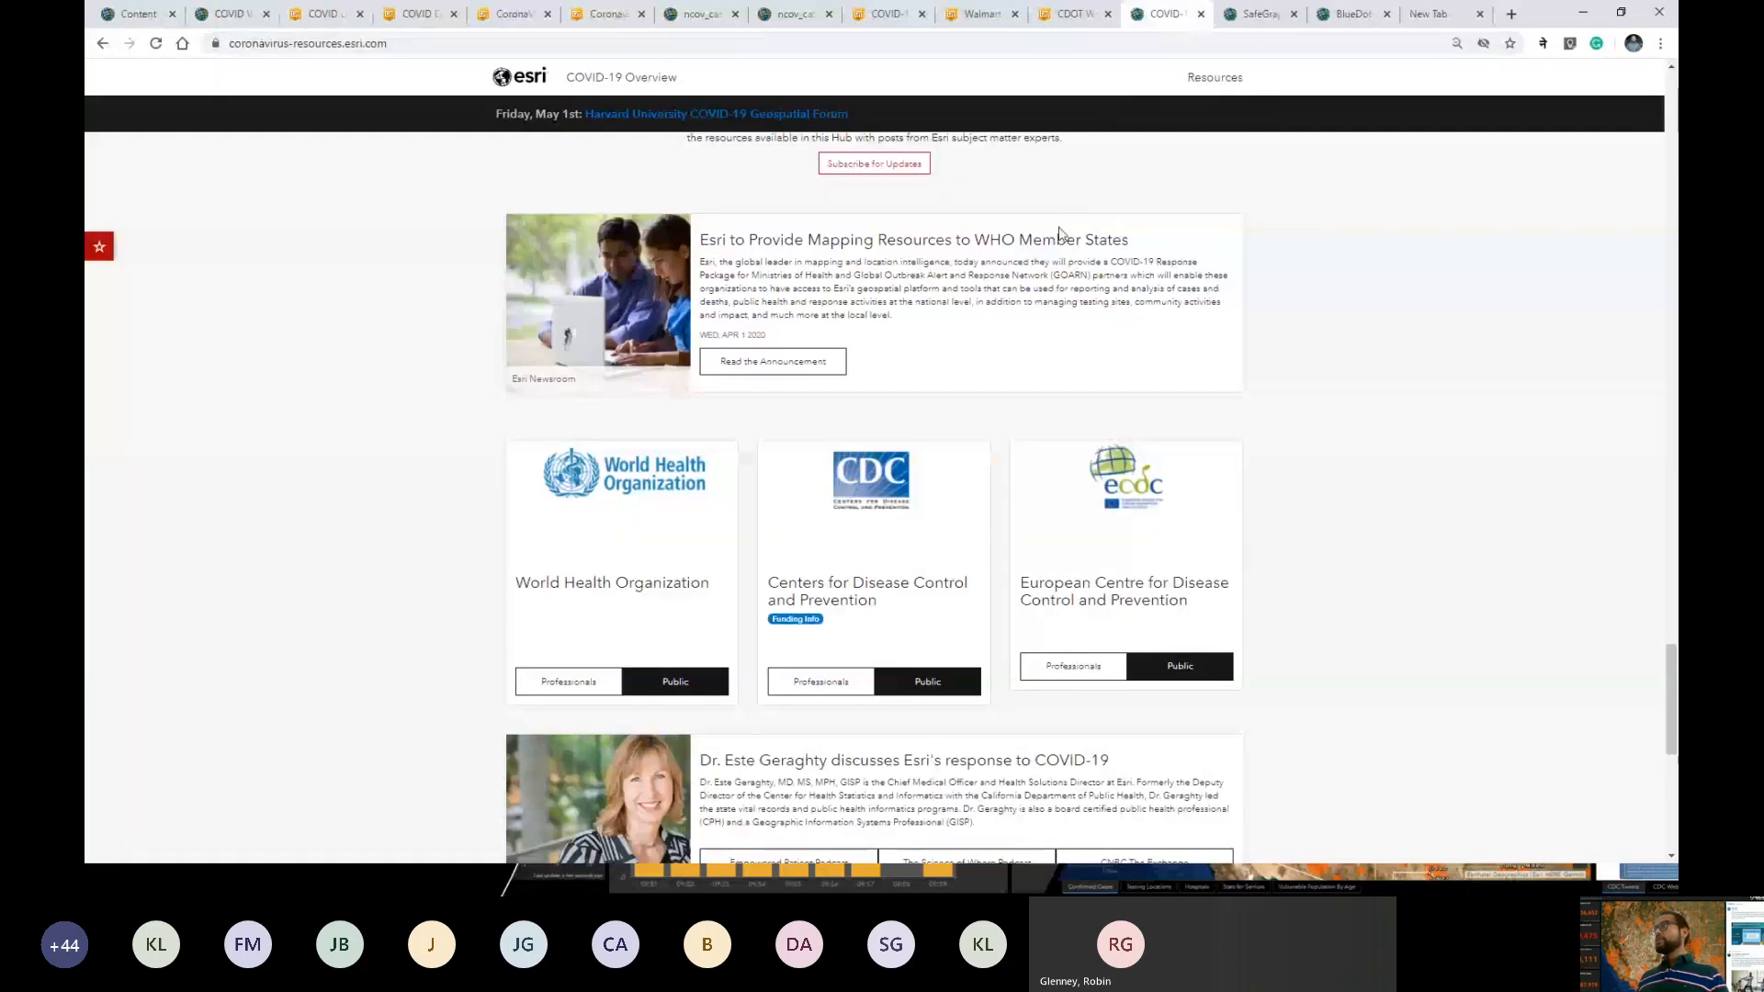
{"action": "scroll", "coordinate": [1425, 610], "scroll_direction": "up", "scroll_amount": 5}
{"action": "scroll", "coordinate": [1424, 610], "scroll_direction": "up", "scroll_amount": 15}
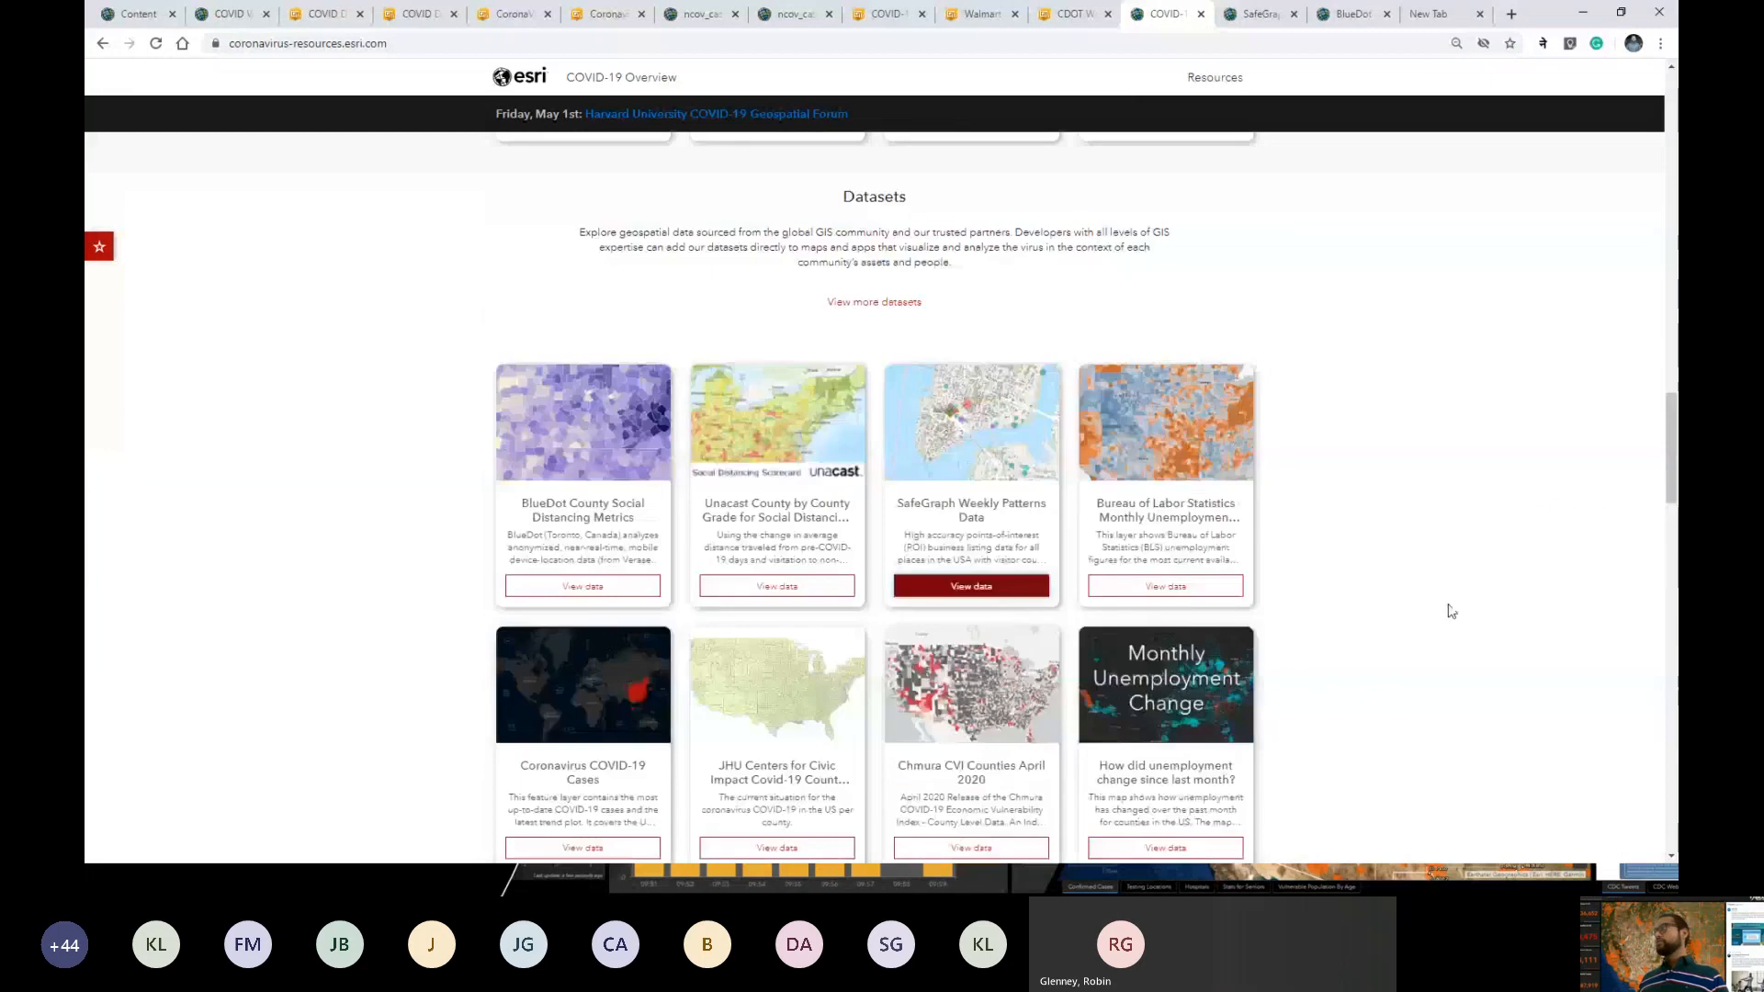
{"action": "left_click_drag", "start_coordinate": [1667, 306], "coordinate": [1667, 99]}
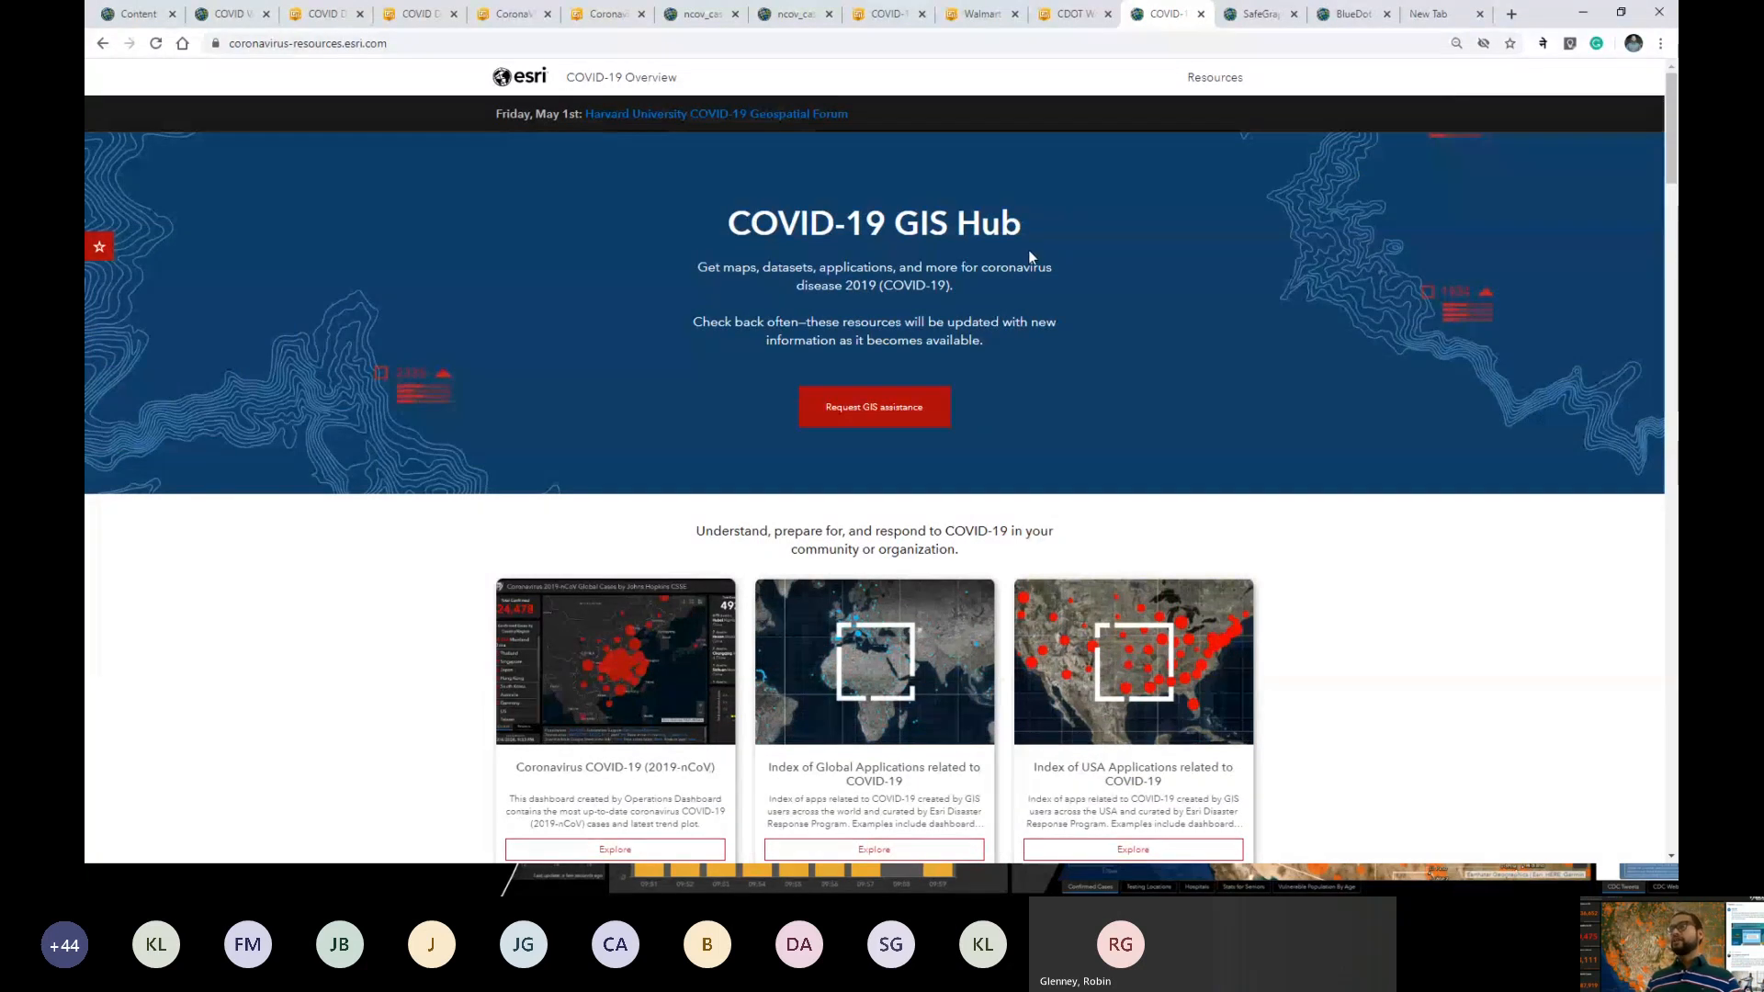
{"action": "scroll", "coordinate": [318, 701], "scroll_direction": "down", "scroll_amount": 3}
{"action": "scroll", "coordinate": [318, 701], "scroll_direction": "up", "scroll_amount": 3}
{"action": "scroll", "coordinate": [318, 701], "scroll_direction": "down", "scroll_amount": 4}
{"action": "scroll", "coordinate": [318, 701], "scroll_direction": "down", "scroll_amount": 10}
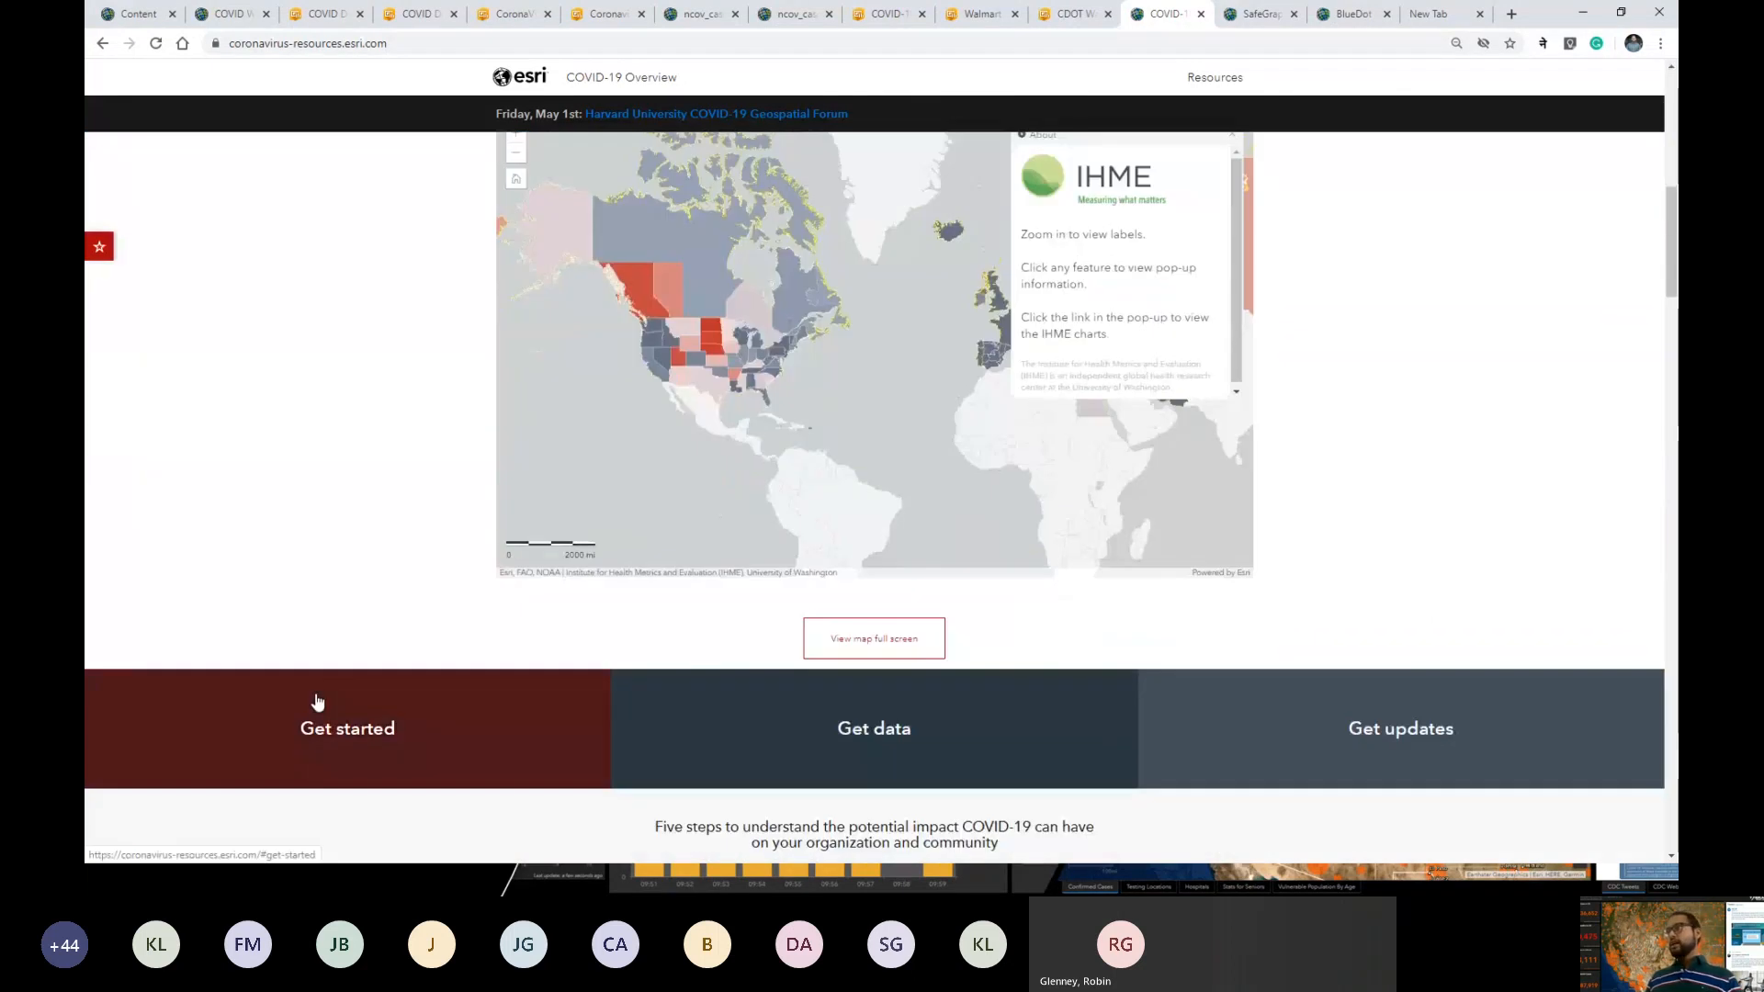
{"action": "scroll", "coordinate": [318, 701], "scroll_direction": "down", "scroll_amount": 5}
{"action": "scroll", "coordinate": [317, 701], "scroll_direction": "down", "scroll_amount": 9}
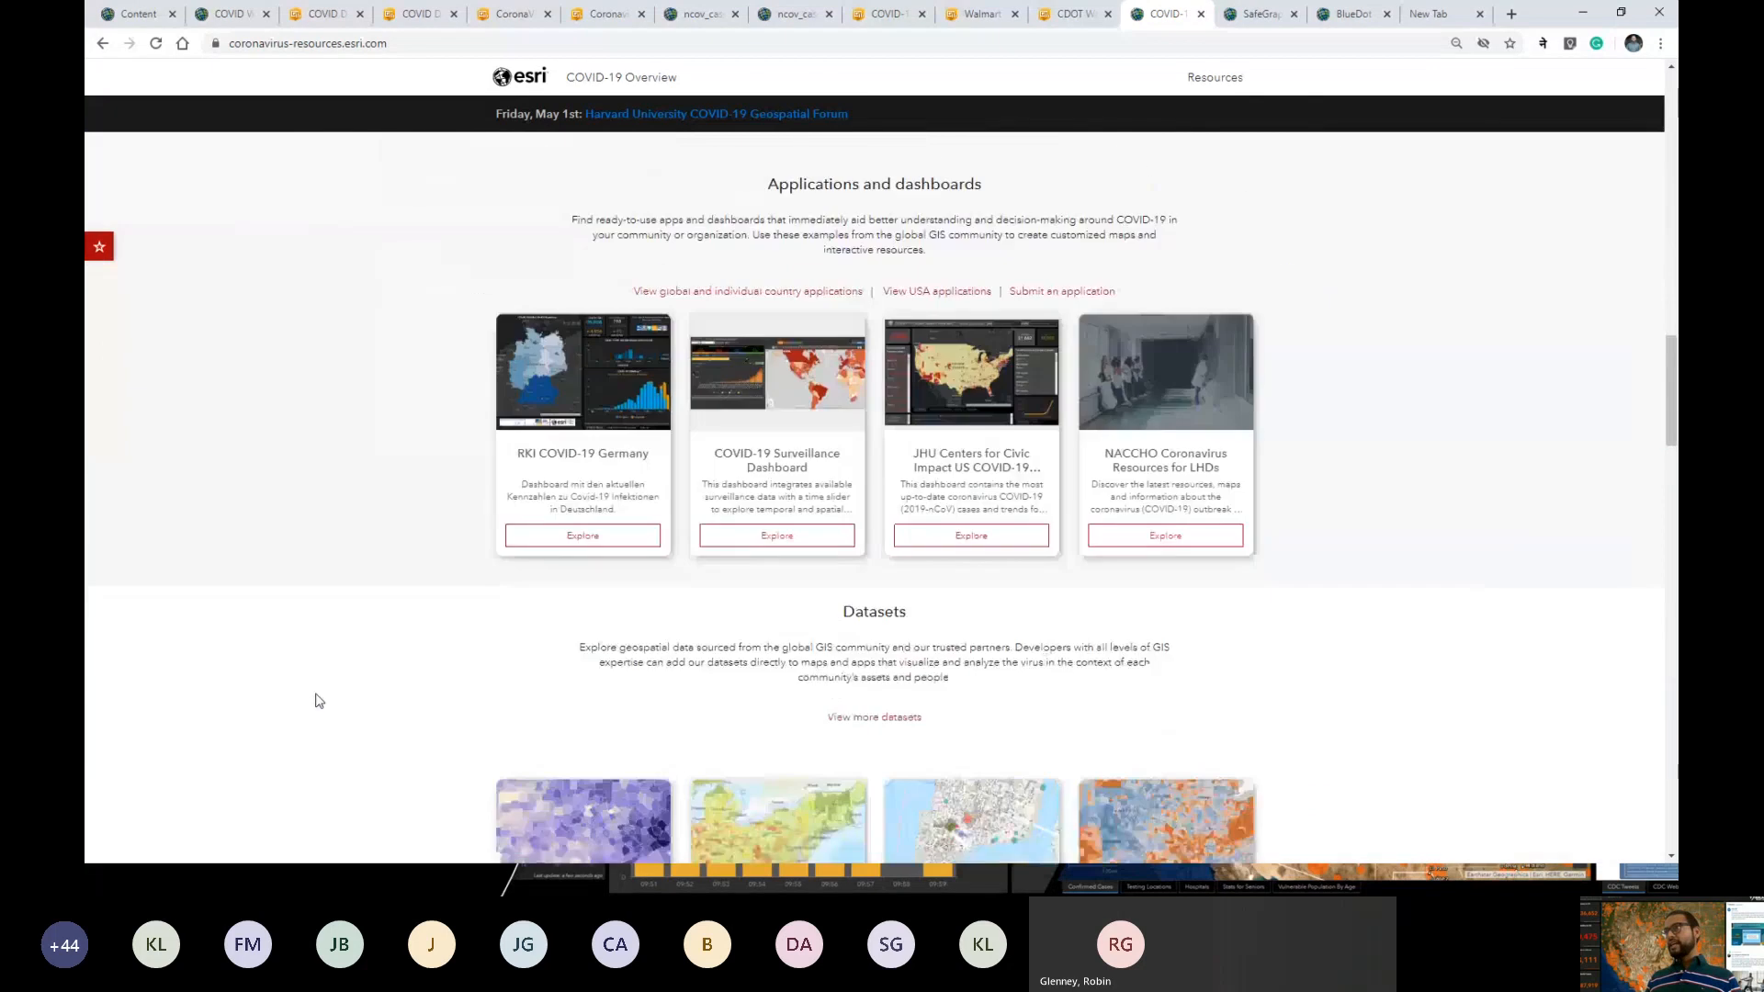
{"action": "scroll", "coordinate": [317, 701], "scroll_direction": "down", "scroll_amount": 1}
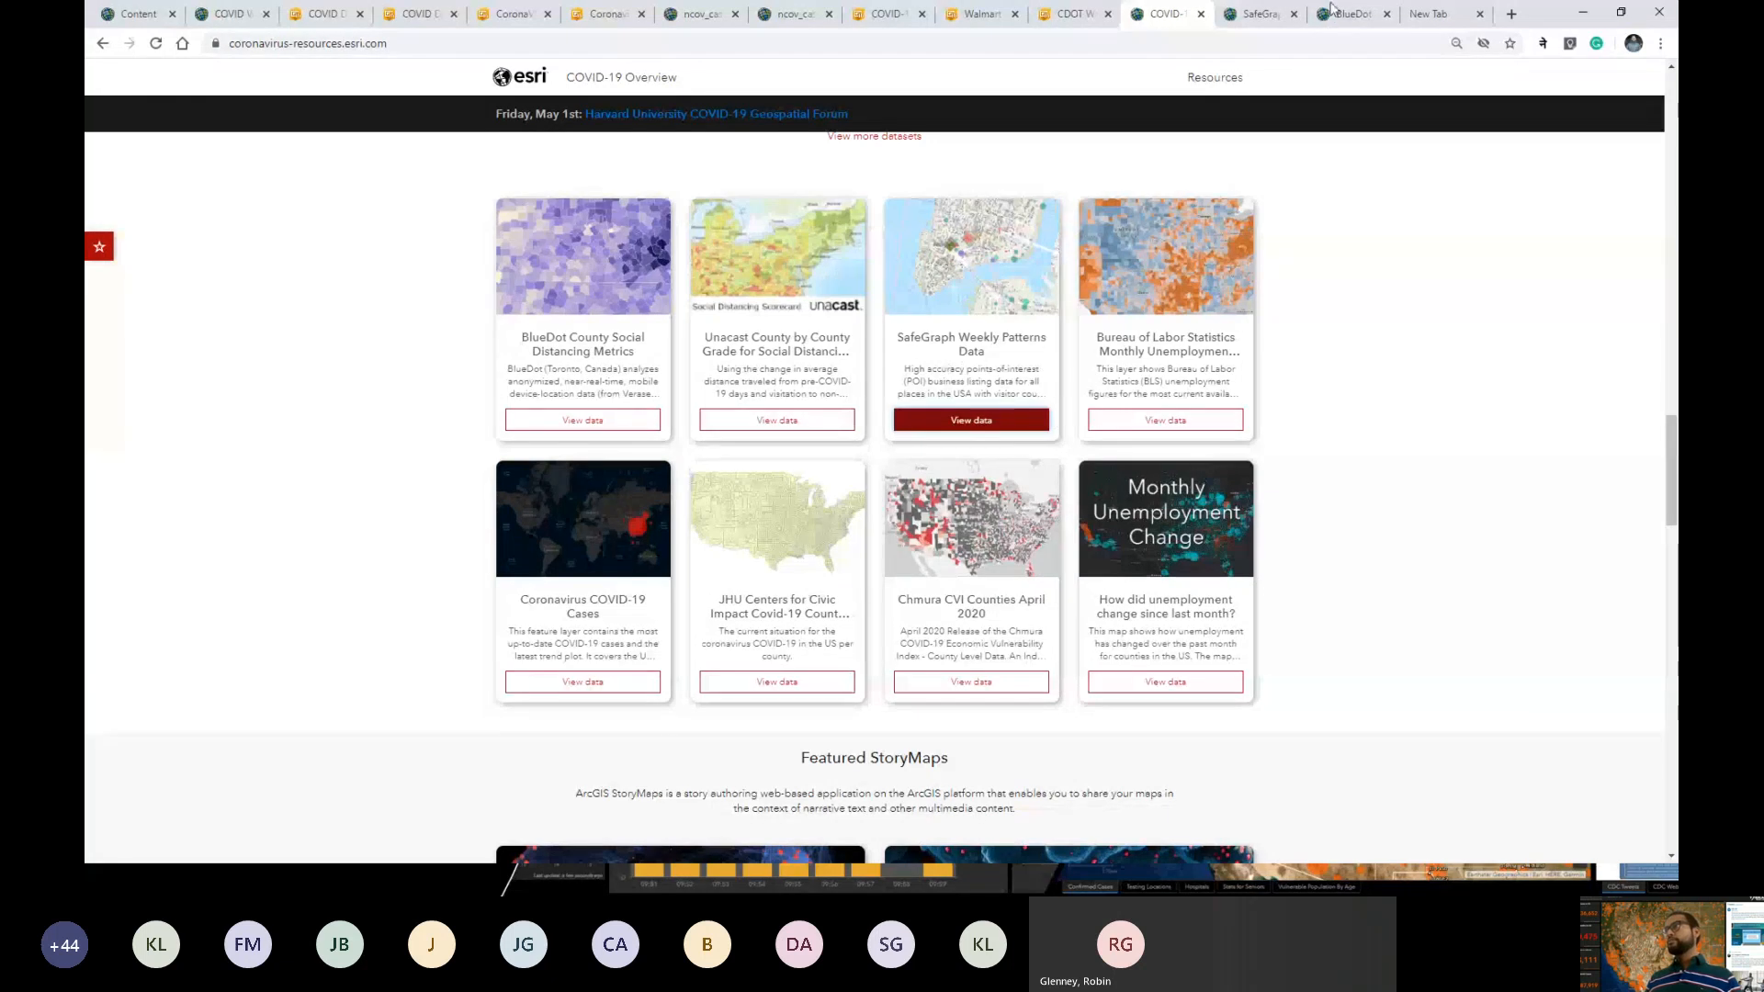
Switch to the SafeGraph Weekly Patterns map and examine its category legend and business points across Manhattan and the Bronx.
{"action": "left_click", "coordinate": [1266, 16]}
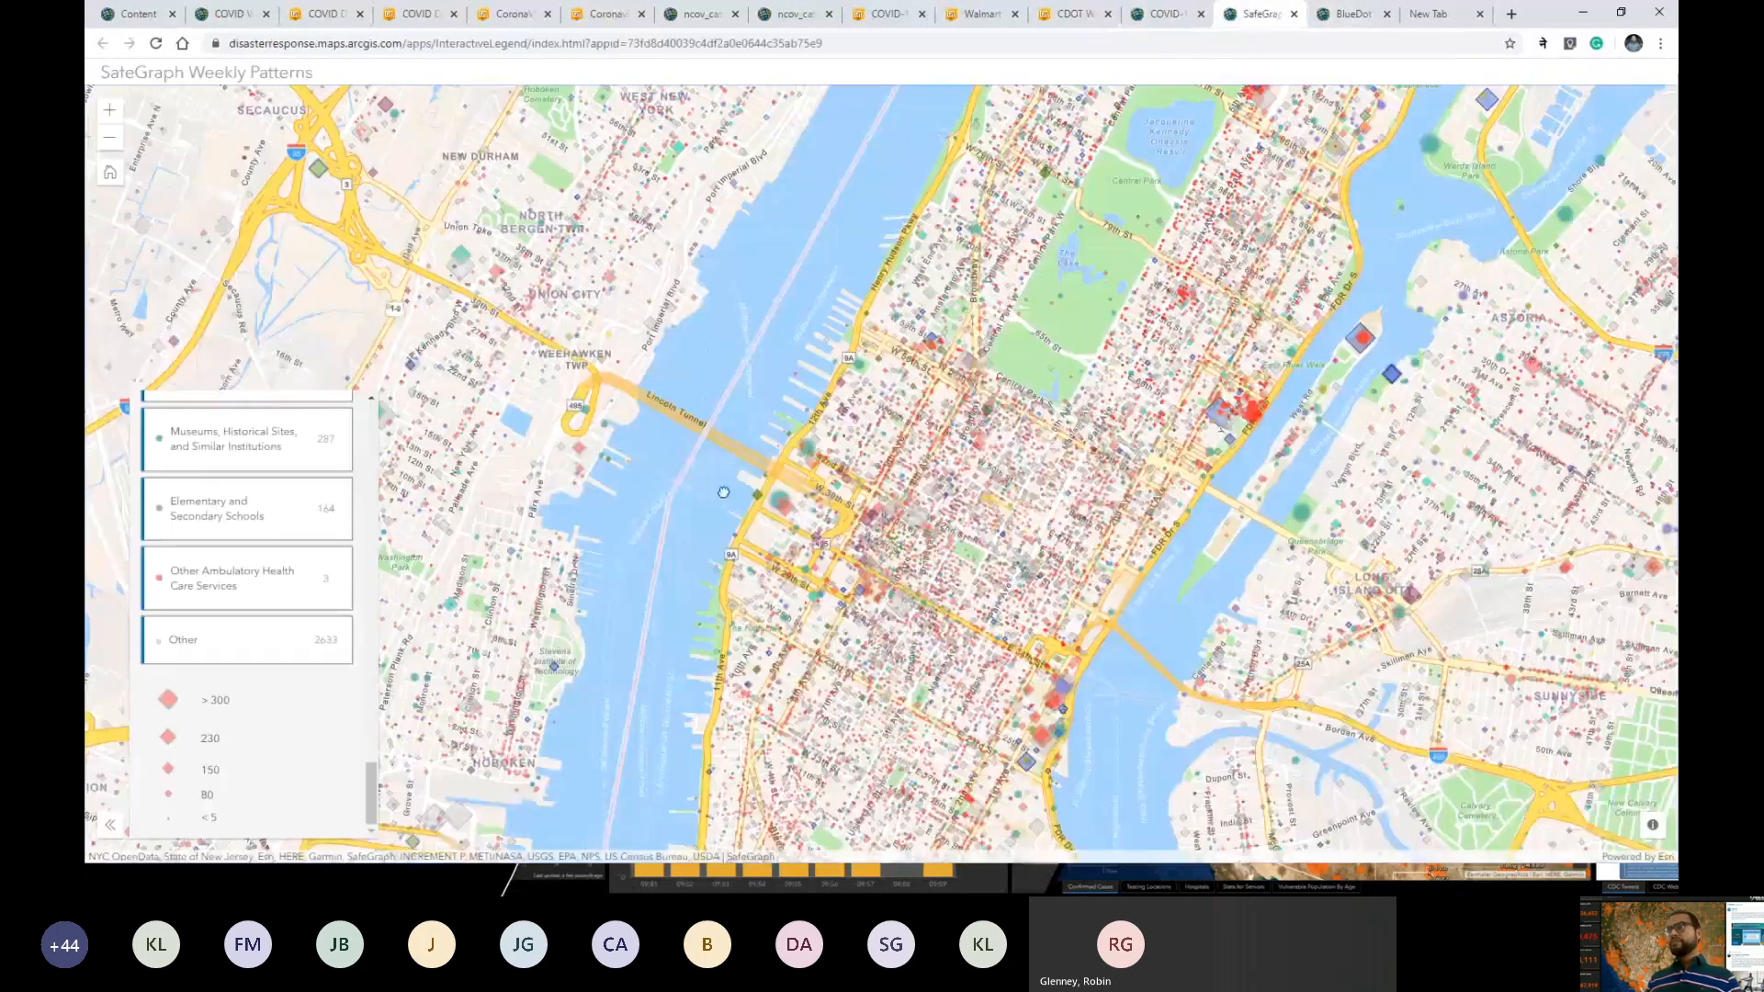
{"action": "scroll", "coordinate": [728, 500], "scroll_direction": "down", "scroll_amount": 1}
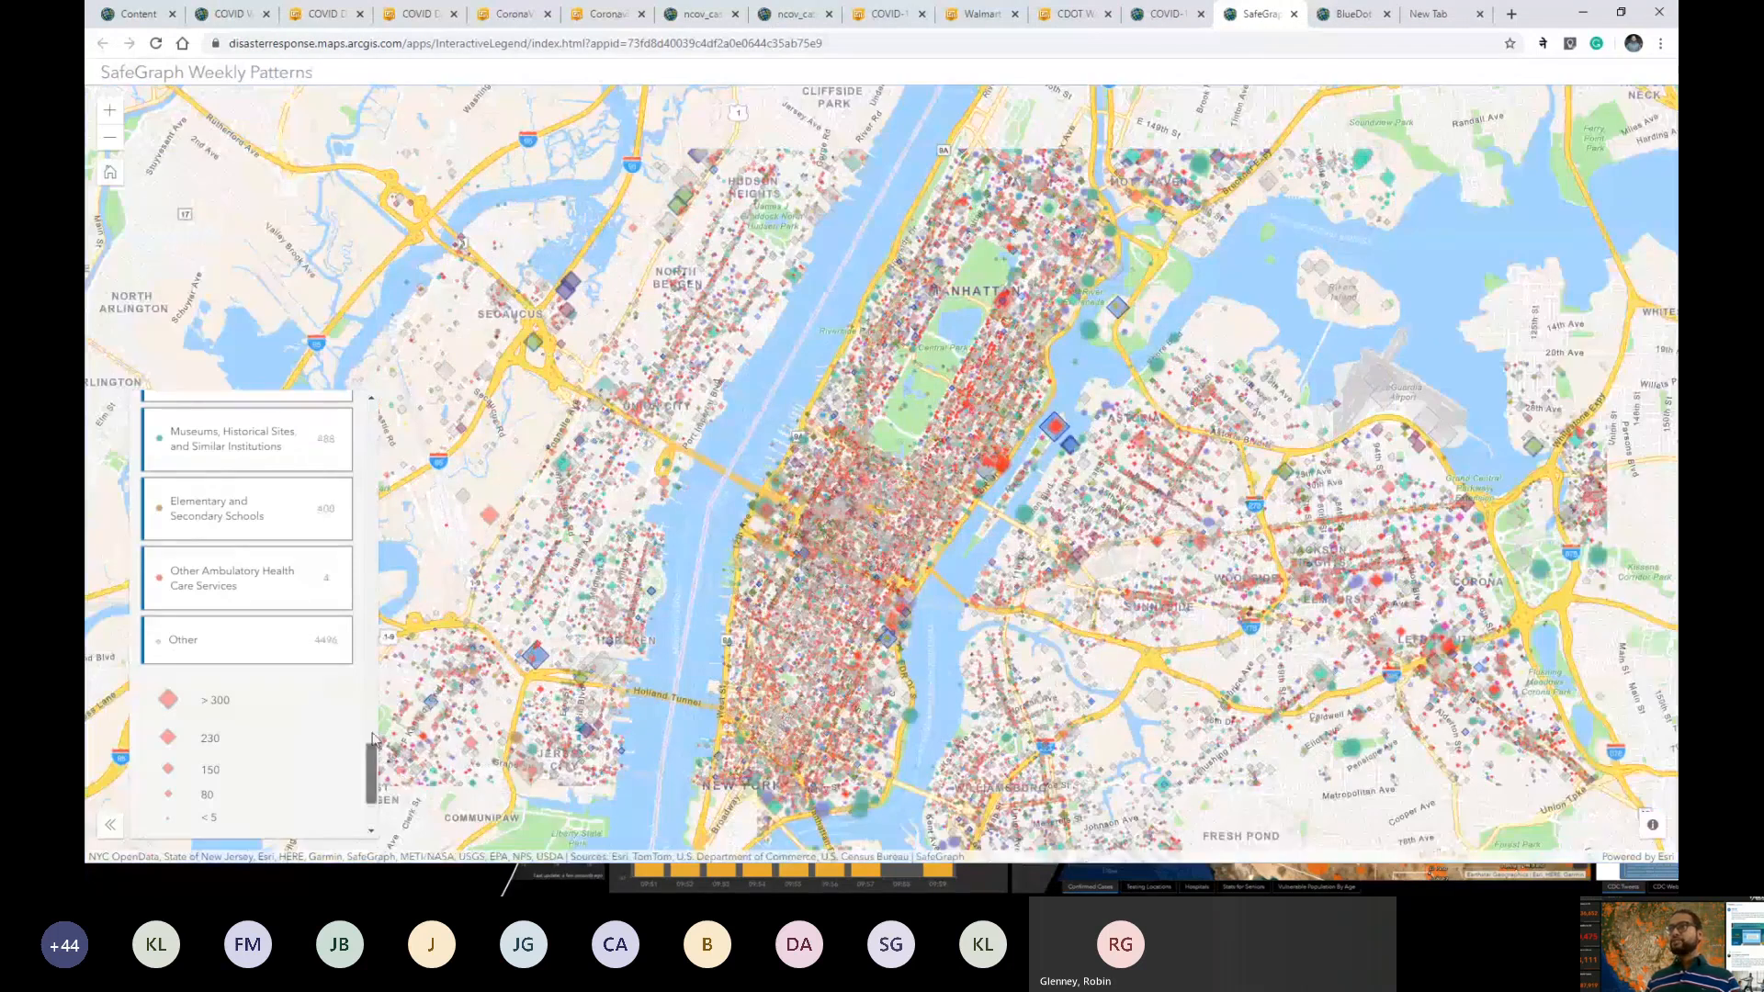
{"action": "scroll", "coordinate": [368, 414], "scroll_direction": "up", "scroll_amount": 10}
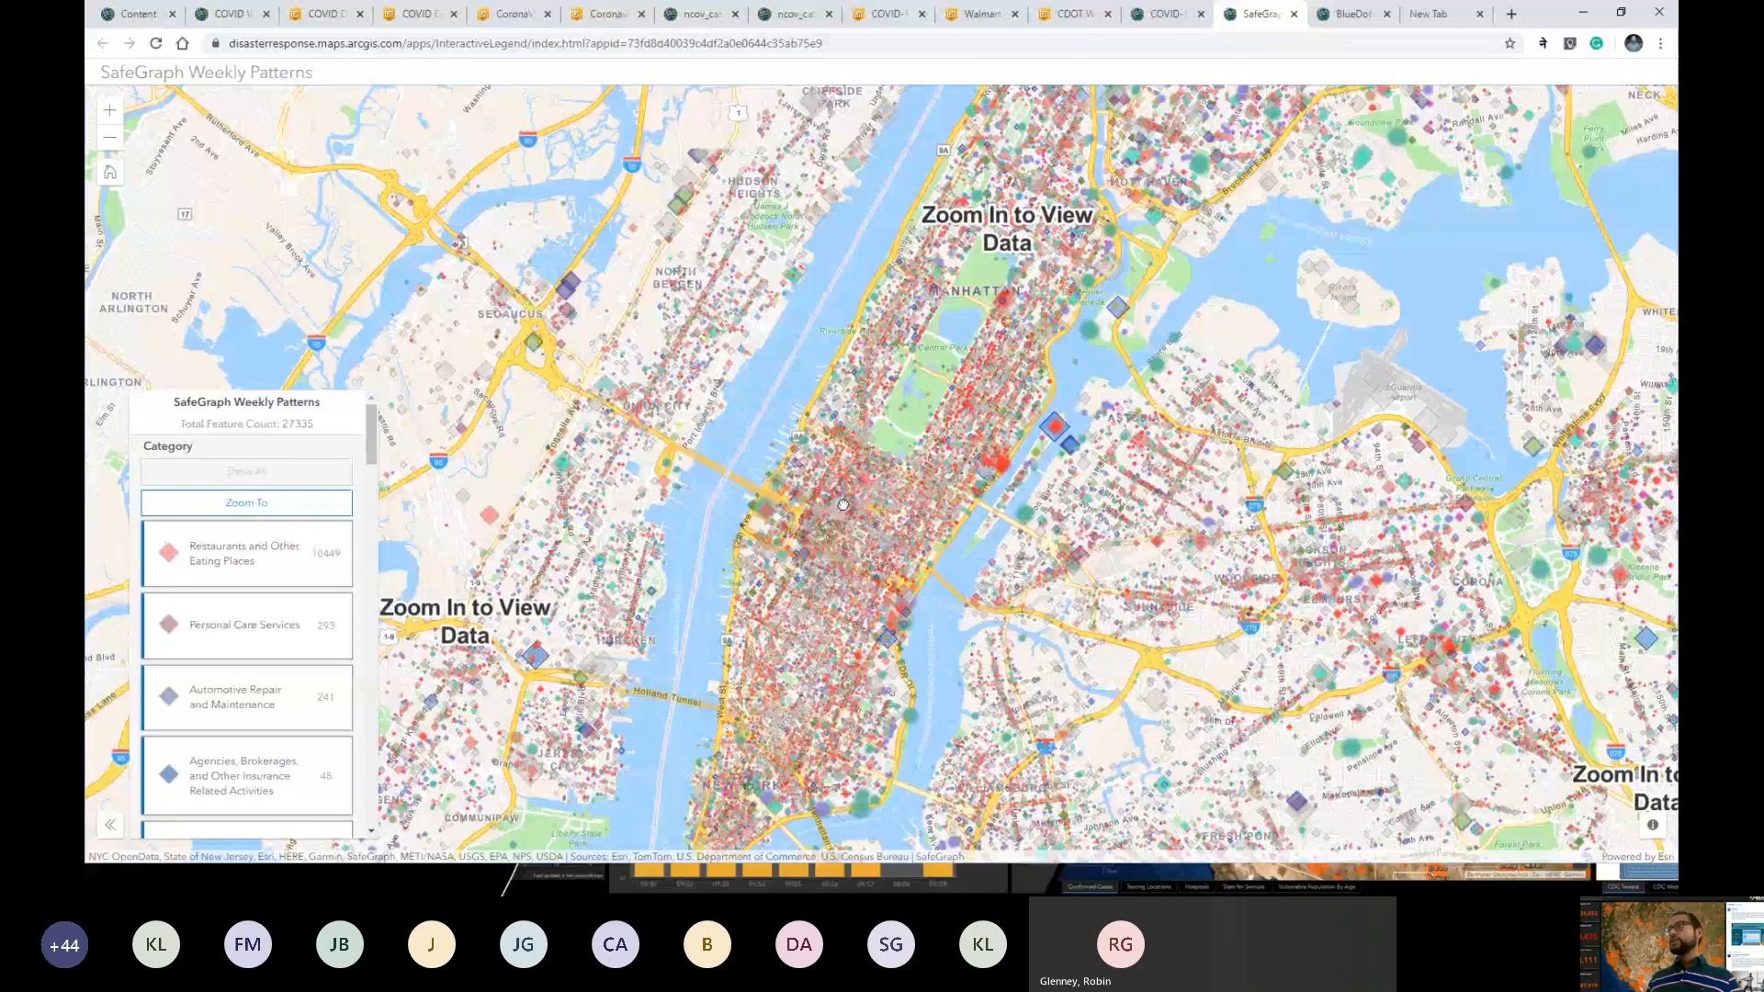
{"action": "left_click_drag", "start_coordinate": [843, 505], "coordinate": [690, 598]}
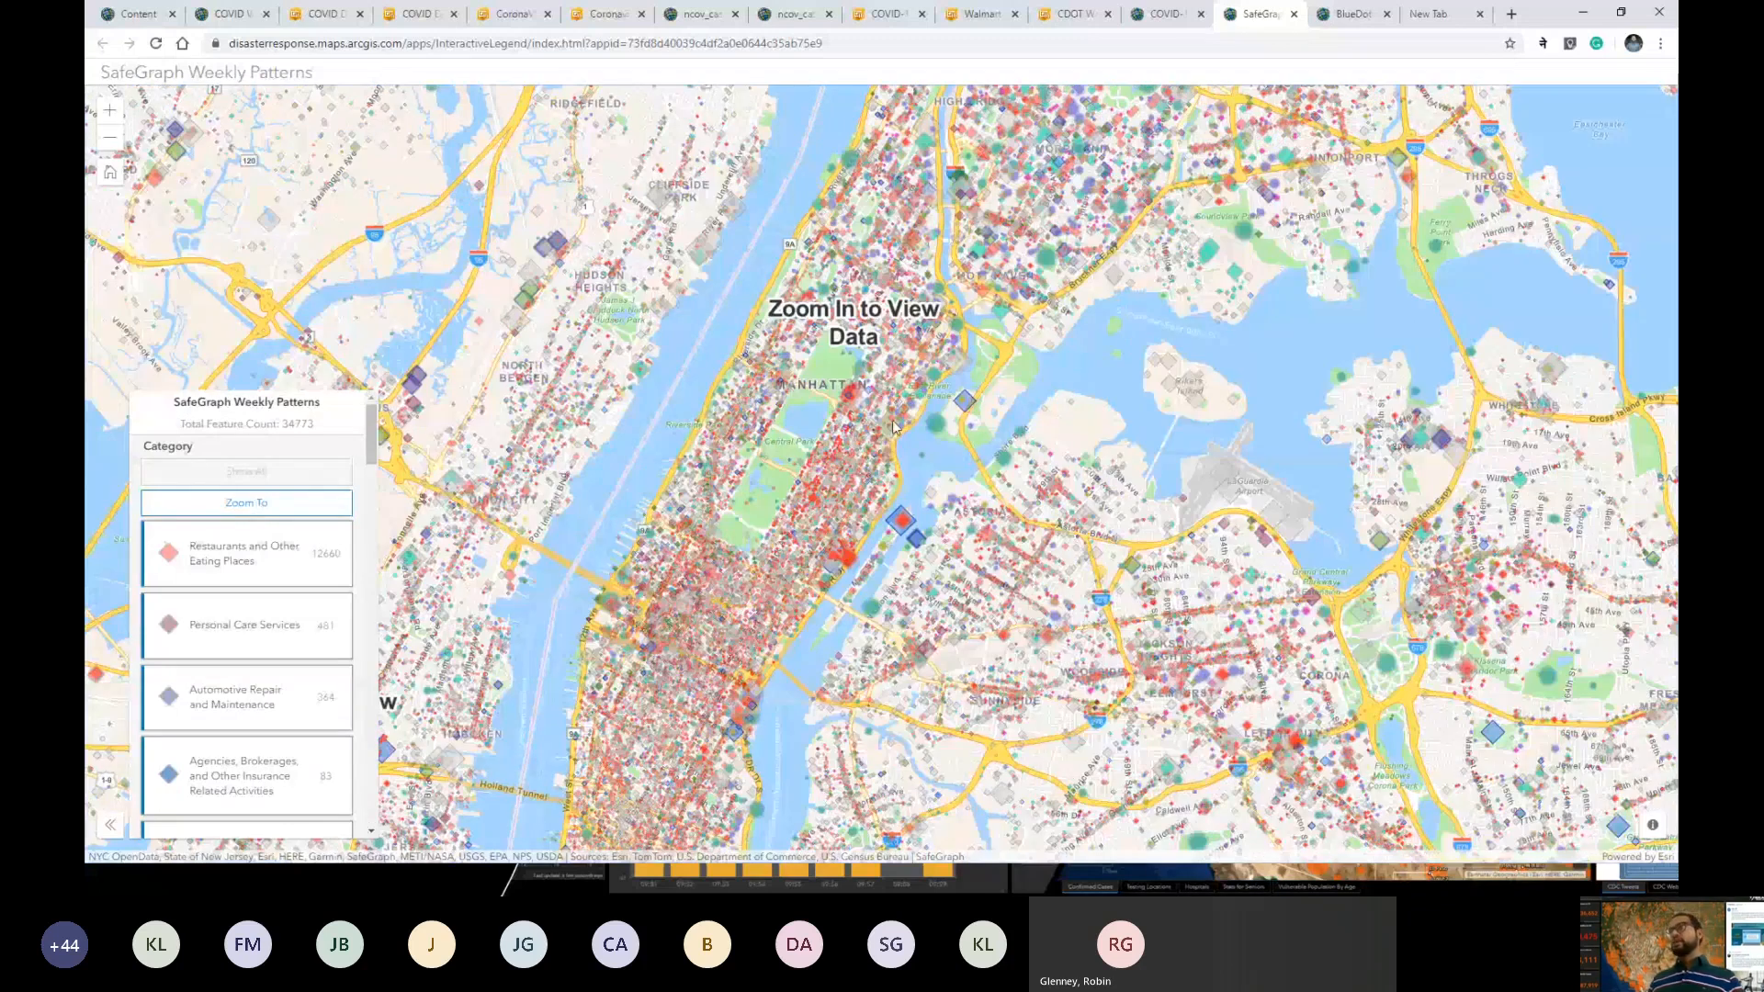
{"action": "left_click_drag", "start_coordinate": [893, 427], "coordinate": [758, 805]}
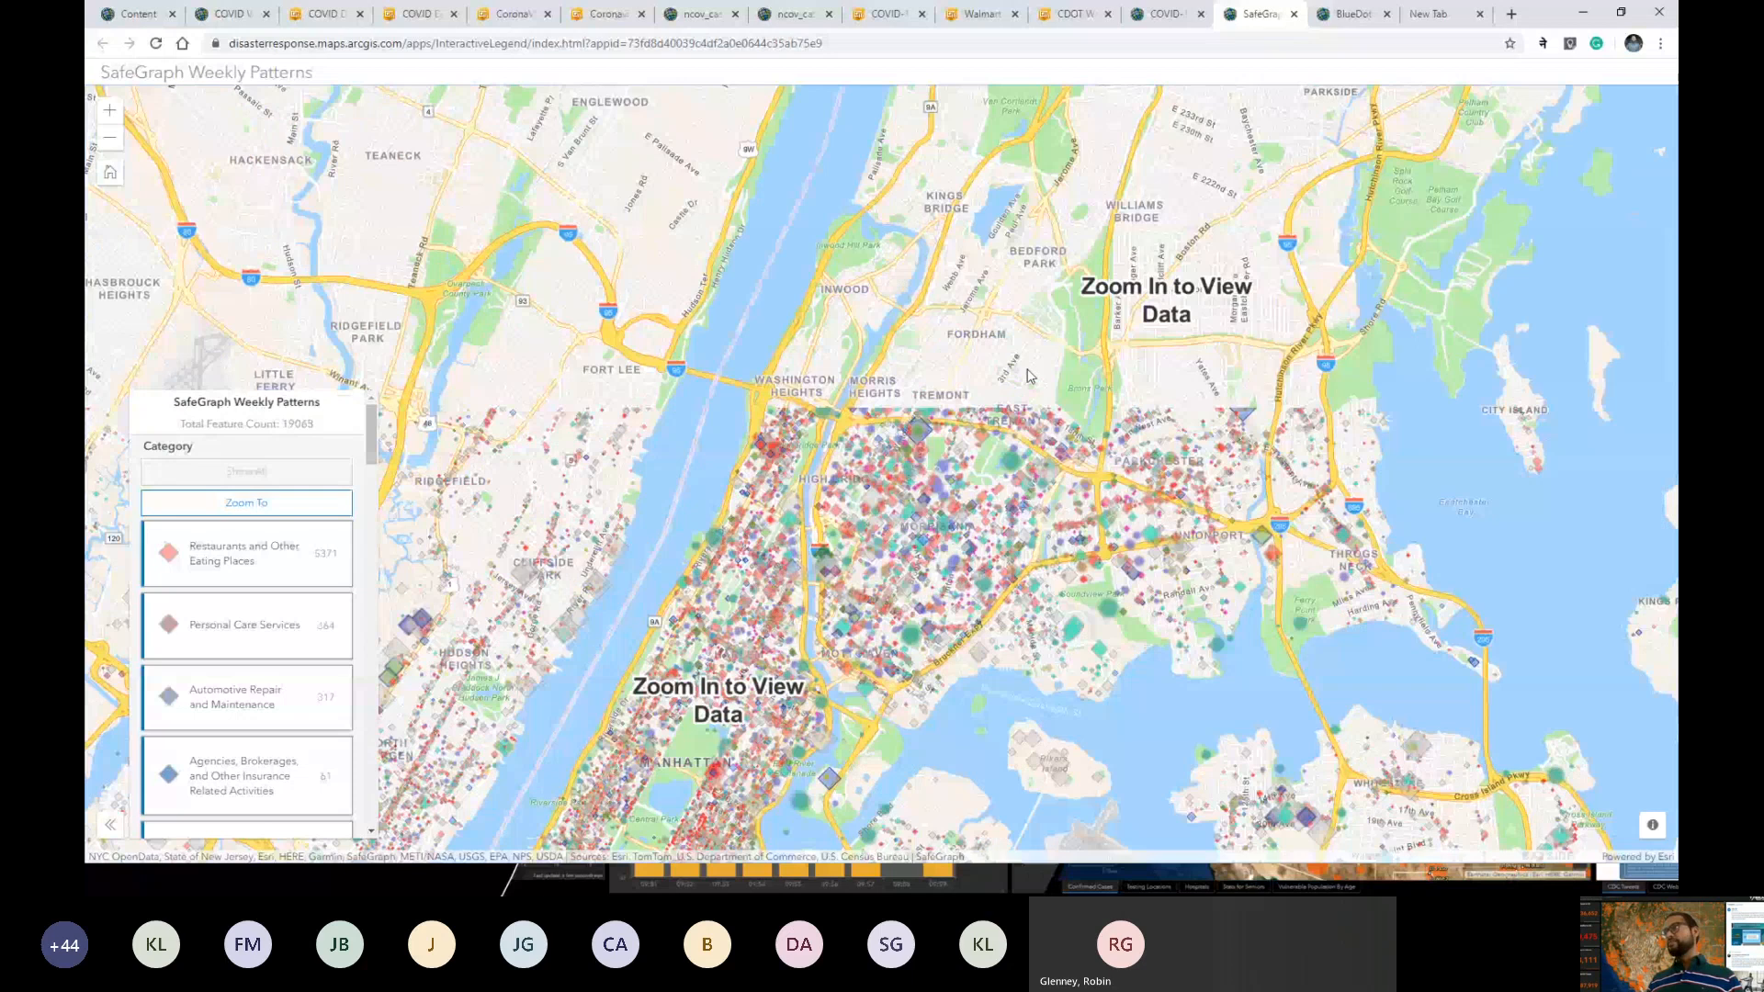
Show the visit details of the Wingstop restaurant point near East Burnside Avenue in the Bronx.
{"action": "scroll", "coordinate": [1027, 375], "scroll_direction": "up", "scroll_amount": 2}
{"action": "left_click_drag", "start_coordinate": [845, 396], "coordinate": [921, 407]}
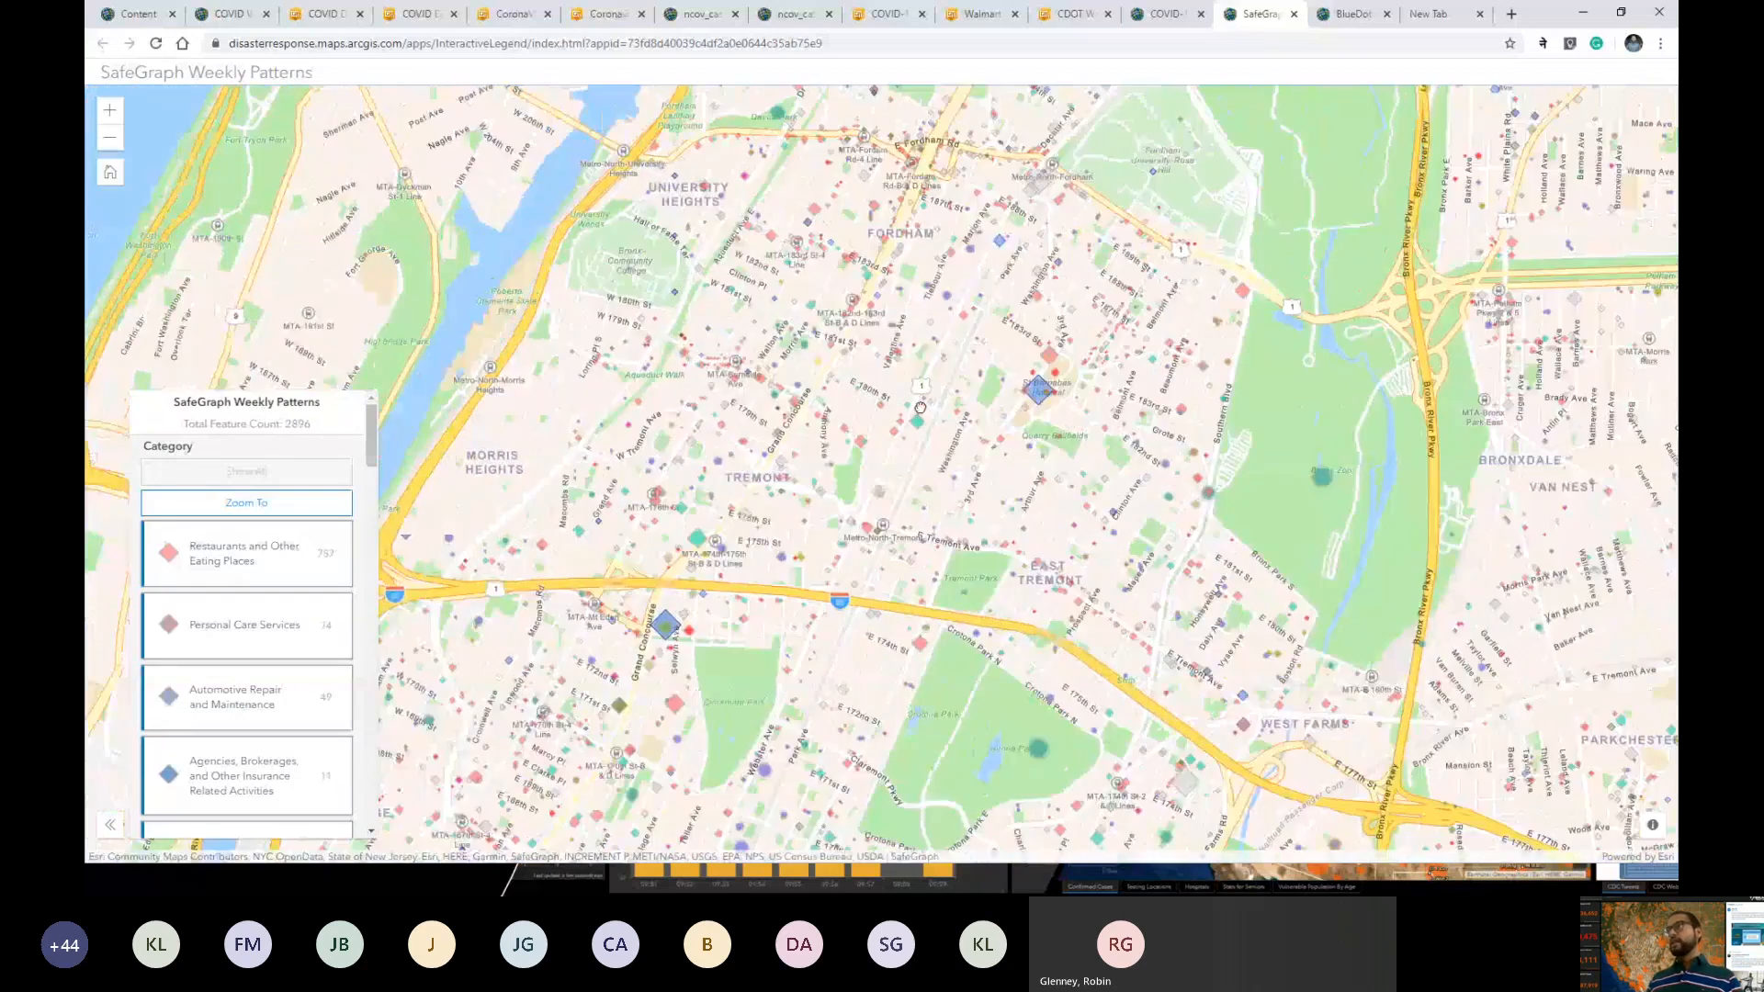
{"action": "scroll", "coordinate": [920, 407], "scroll_direction": "up", "scroll_amount": 2}
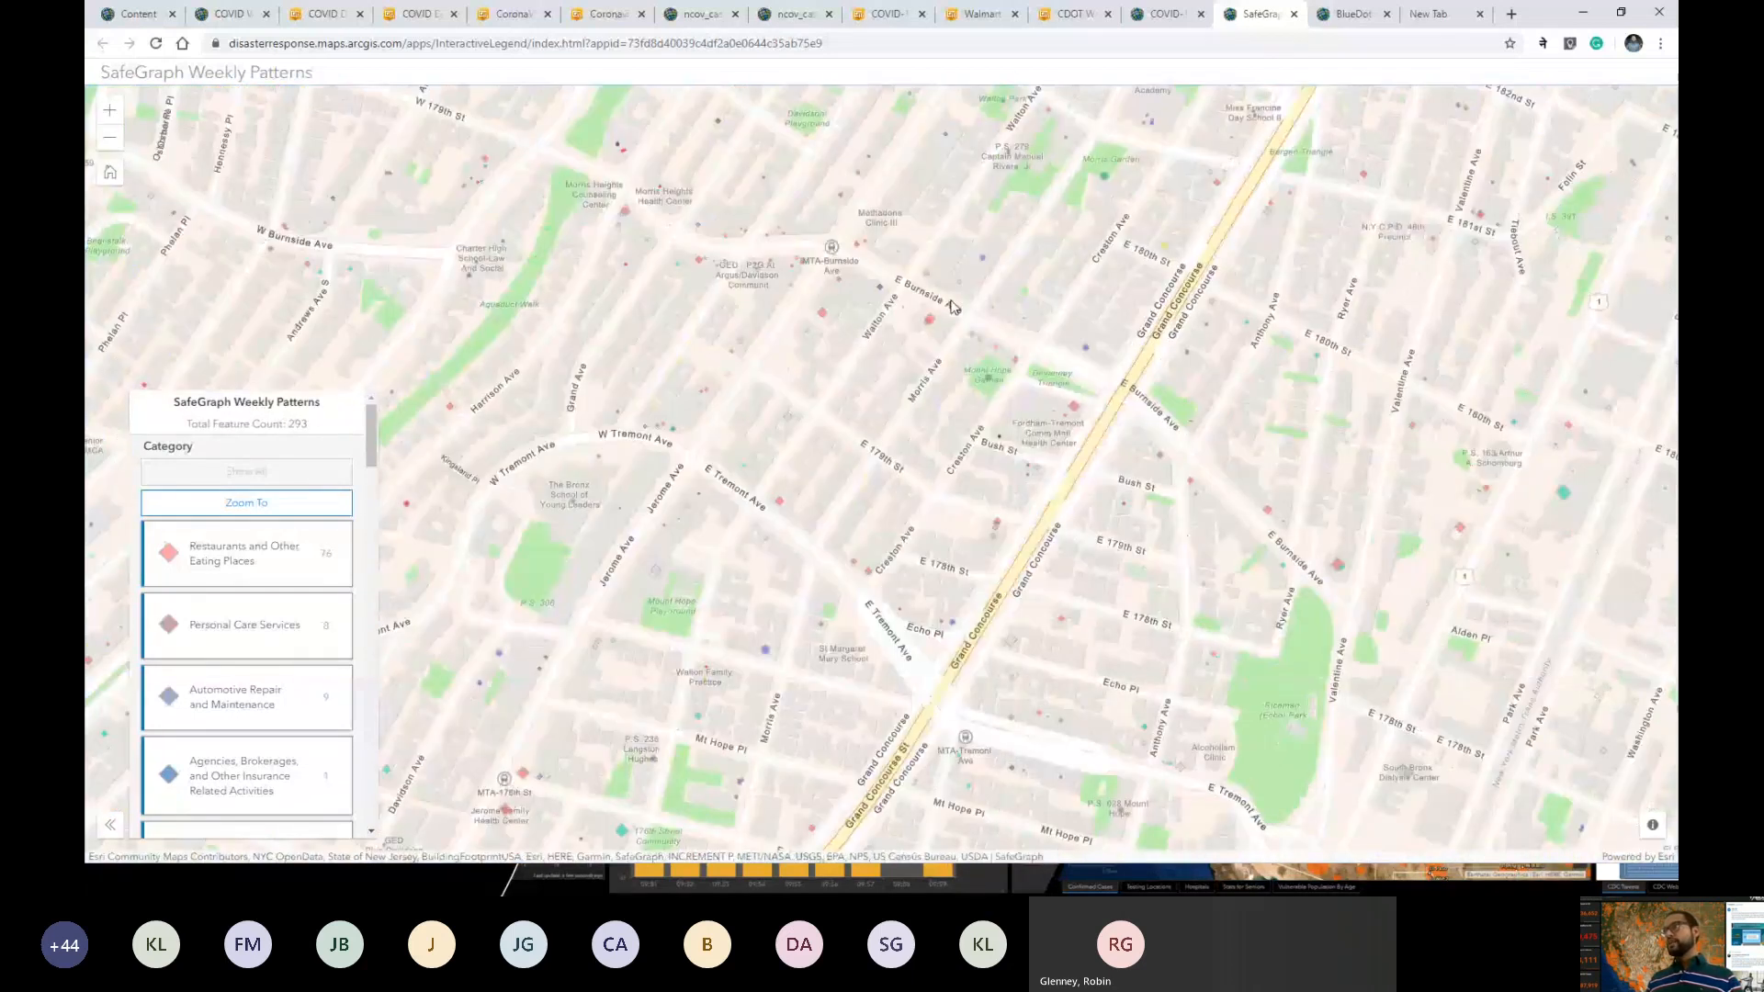
{"action": "left_click", "coordinate": [929, 319]}
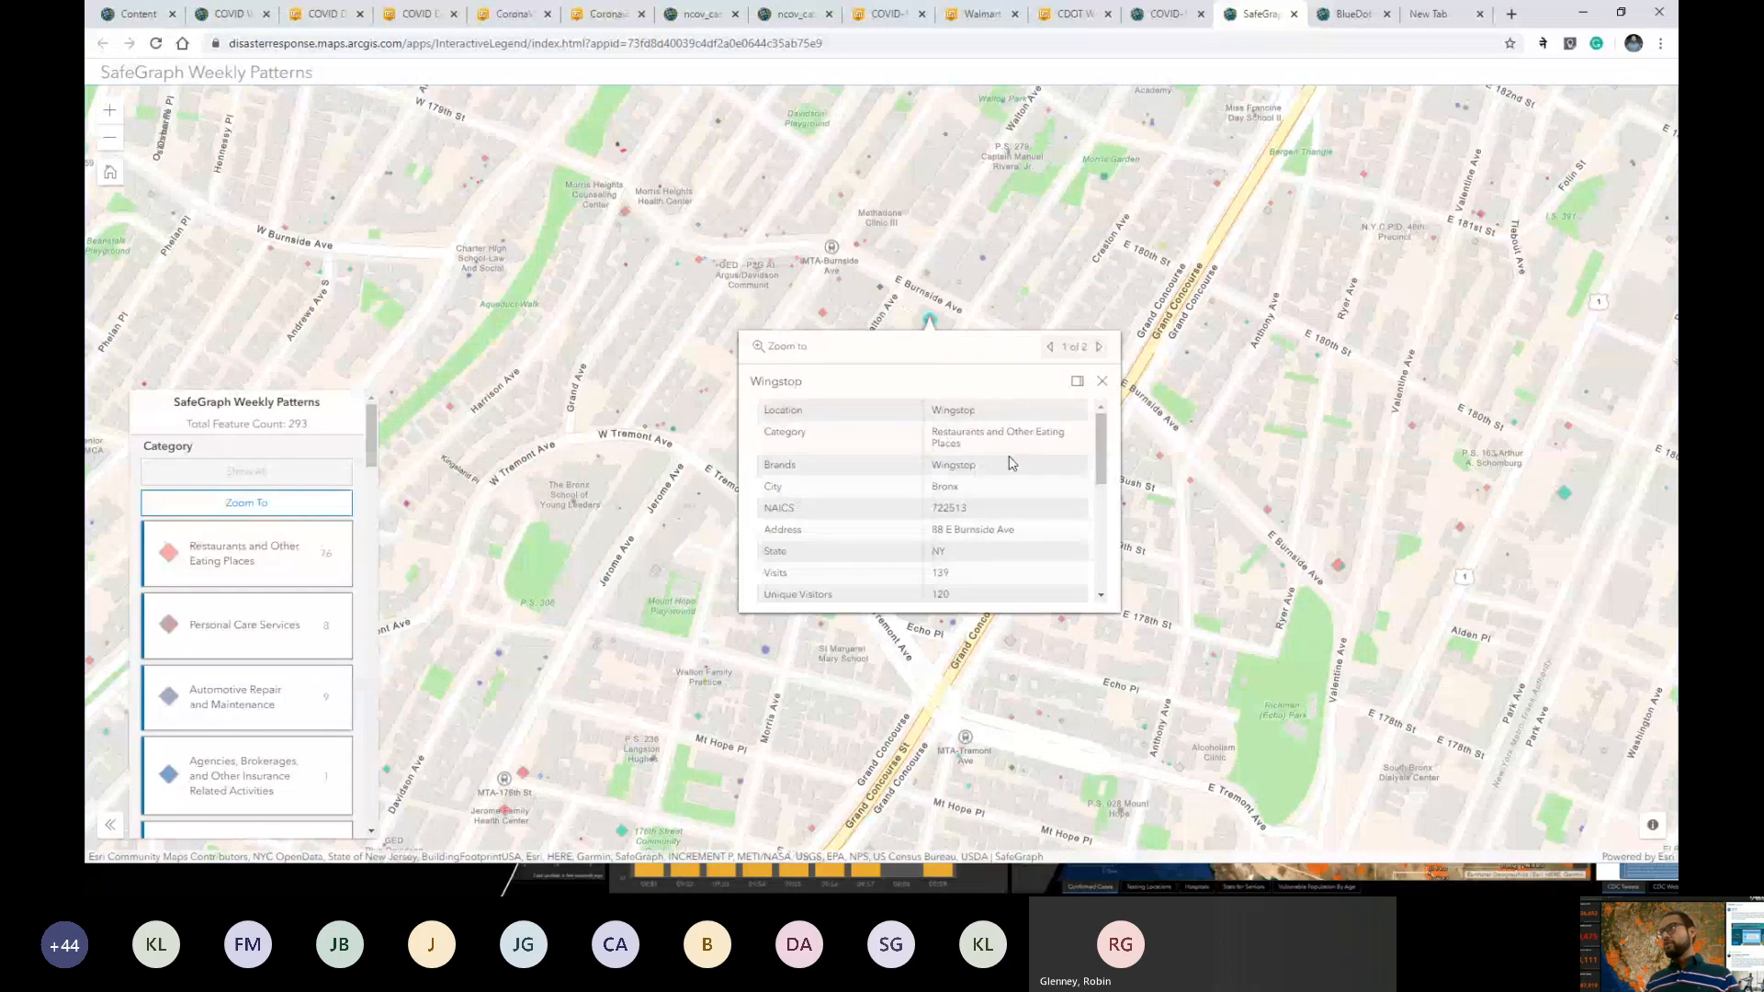
Examine the Wingstop point's Visits 4/12-4/18 chart and return to its attribute table.
{"action": "scroll", "coordinate": [1011, 462], "scroll_direction": "down", "scroll_amount": 5}
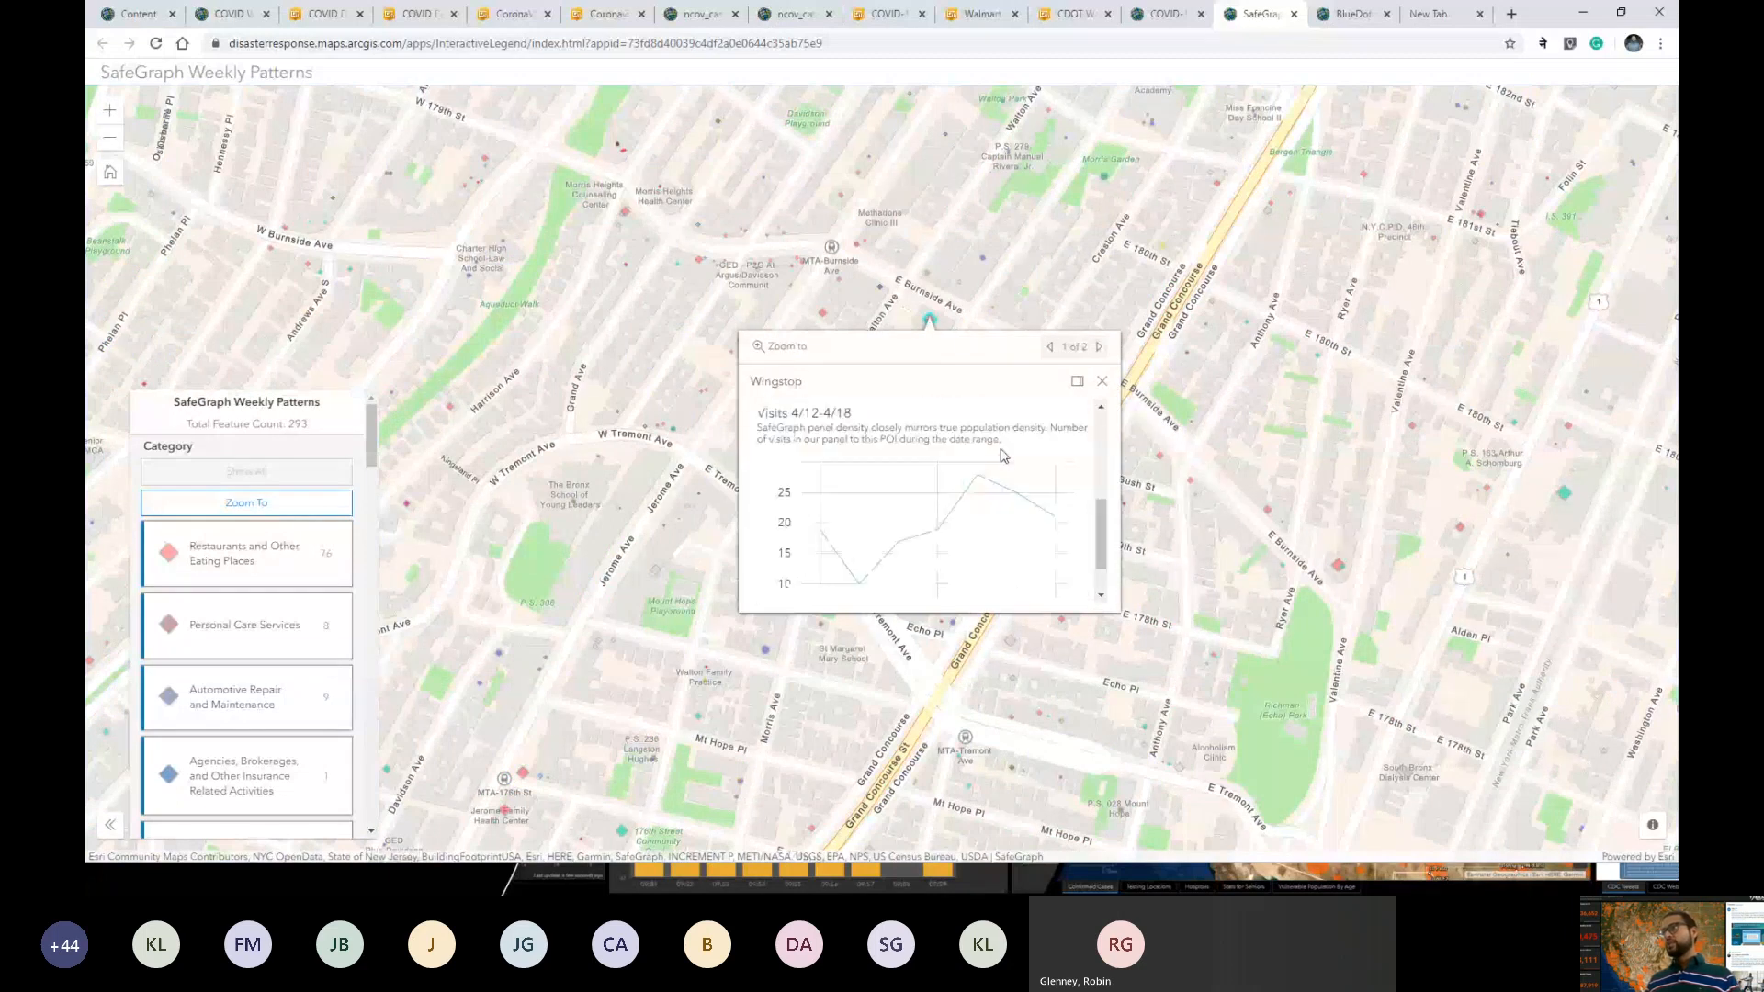
{"action": "mouse_move", "coordinate": [983, 480]}
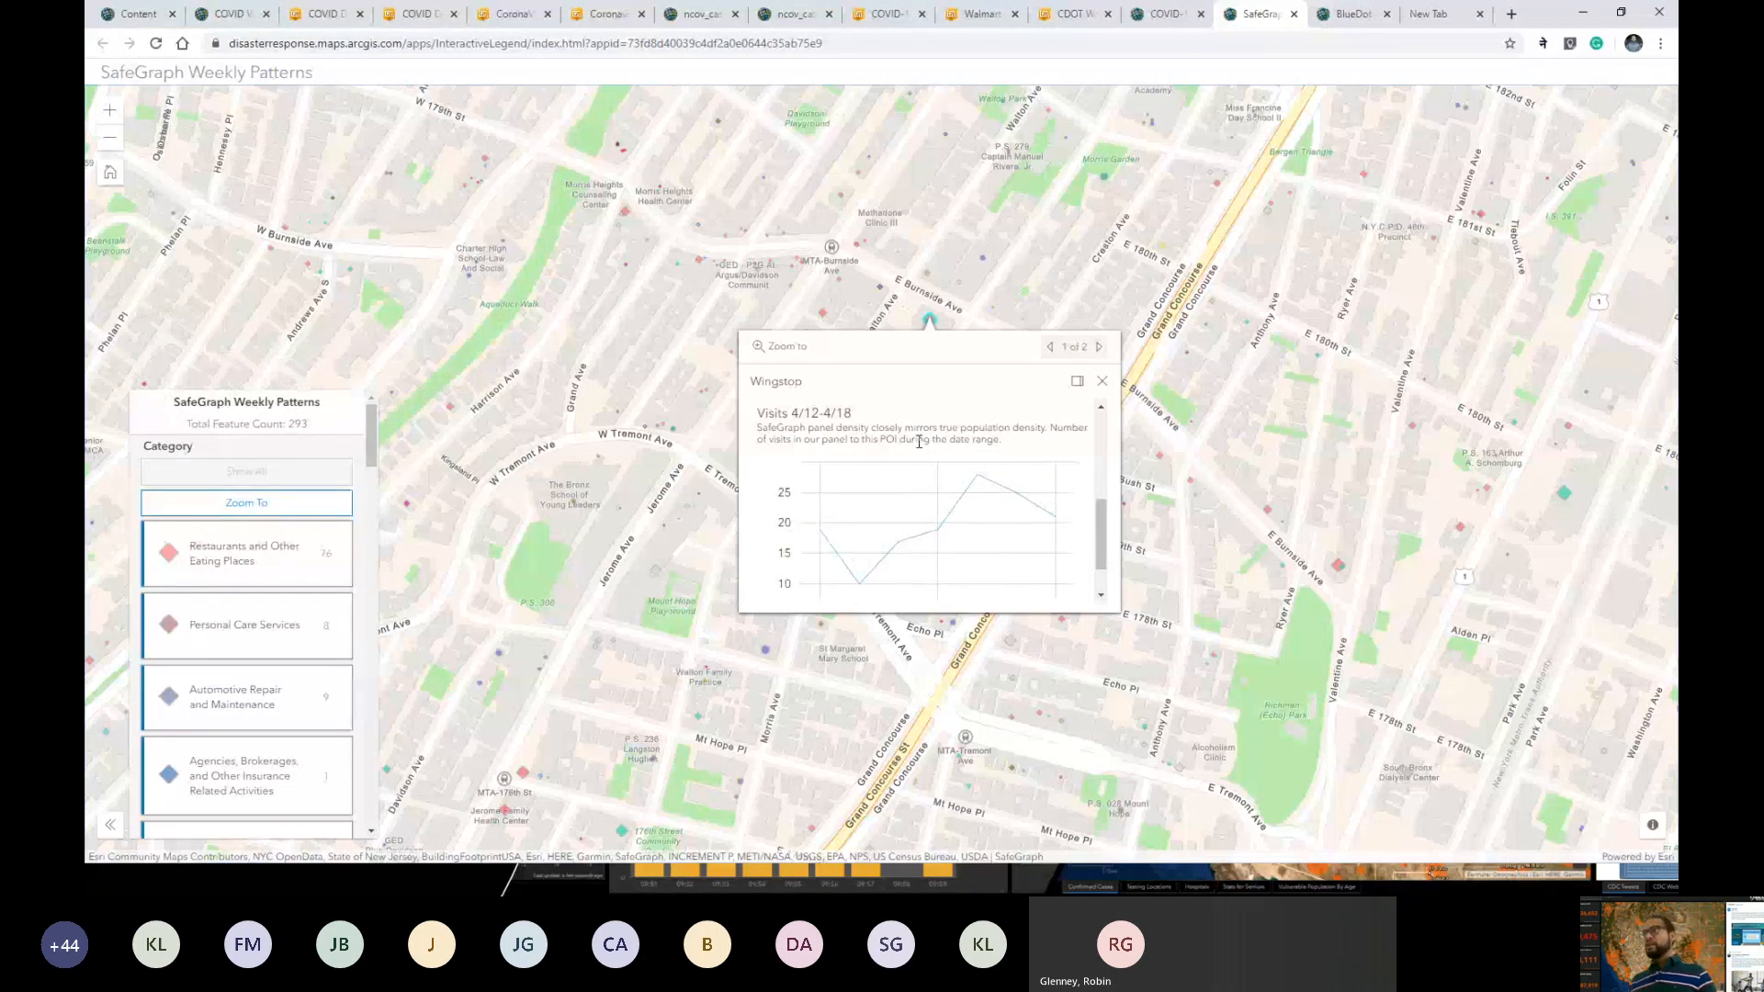
{"action": "left_click_drag", "start_coordinate": [1103, 517], "coordinate": [1110, 384]}
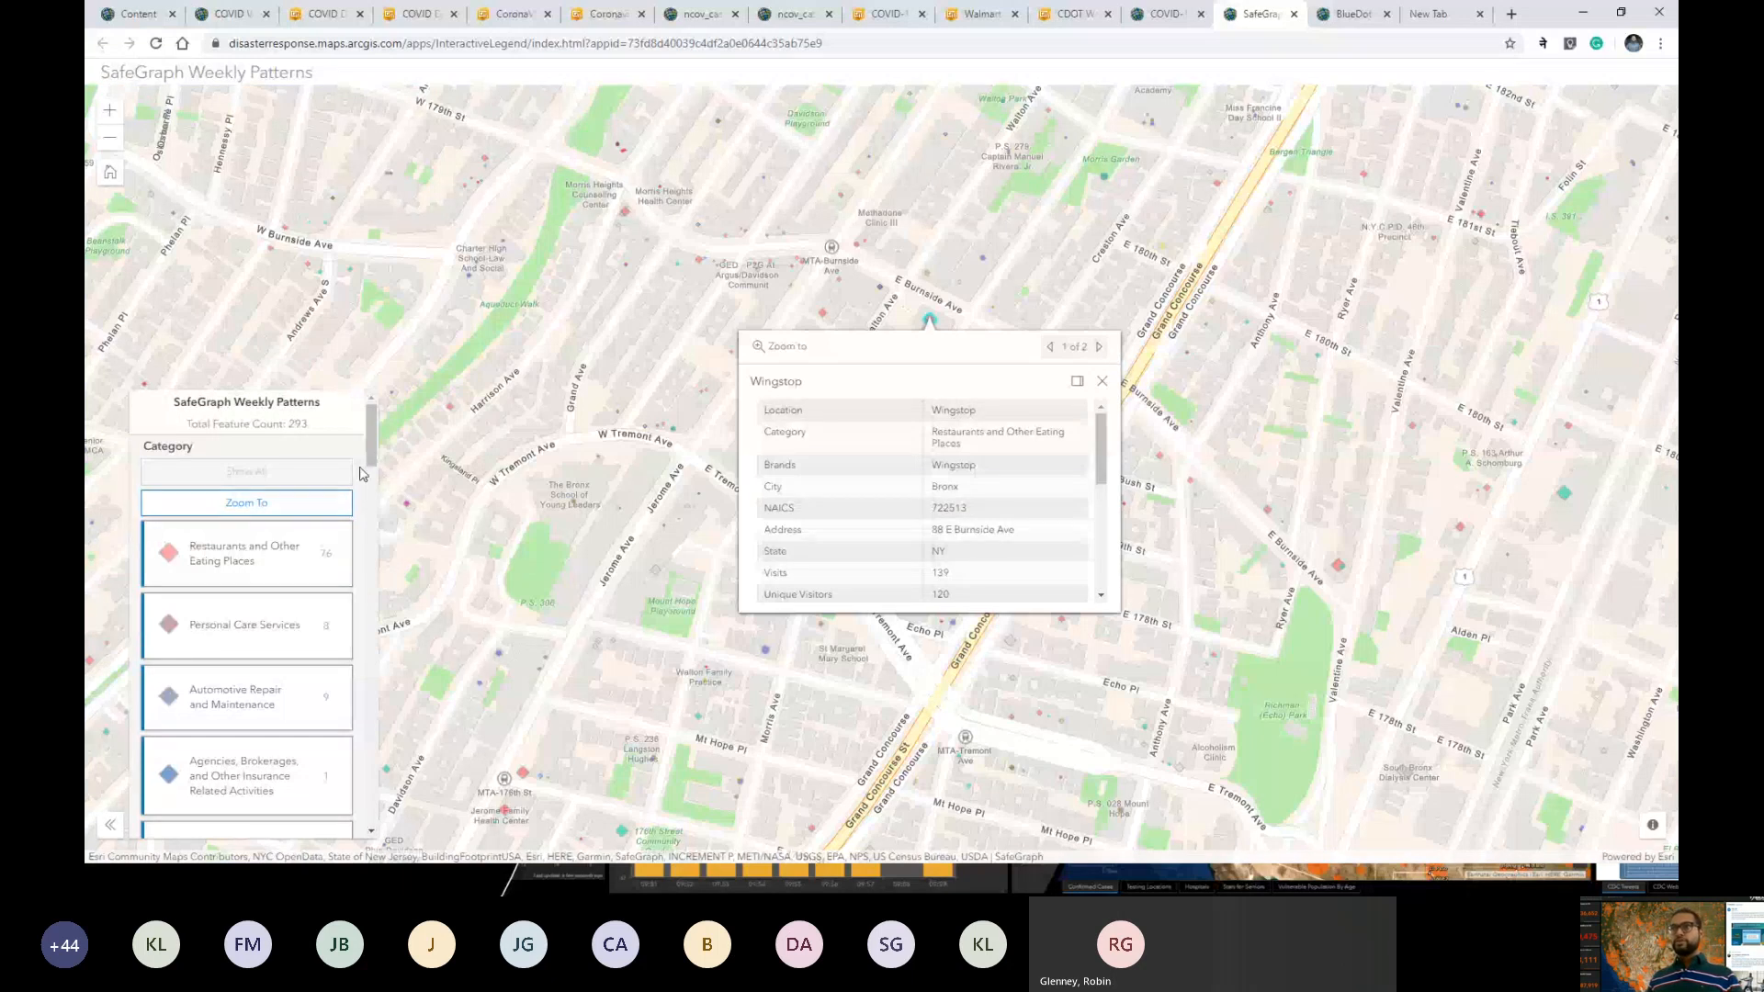
Review the remaining categories and symbol size classes in the legend, close the Wingstop details, and view the wider Bronx area.
{"action": "left_click_drag", "start_coordinate": [368, 464], "coordinate": [360, 838]}
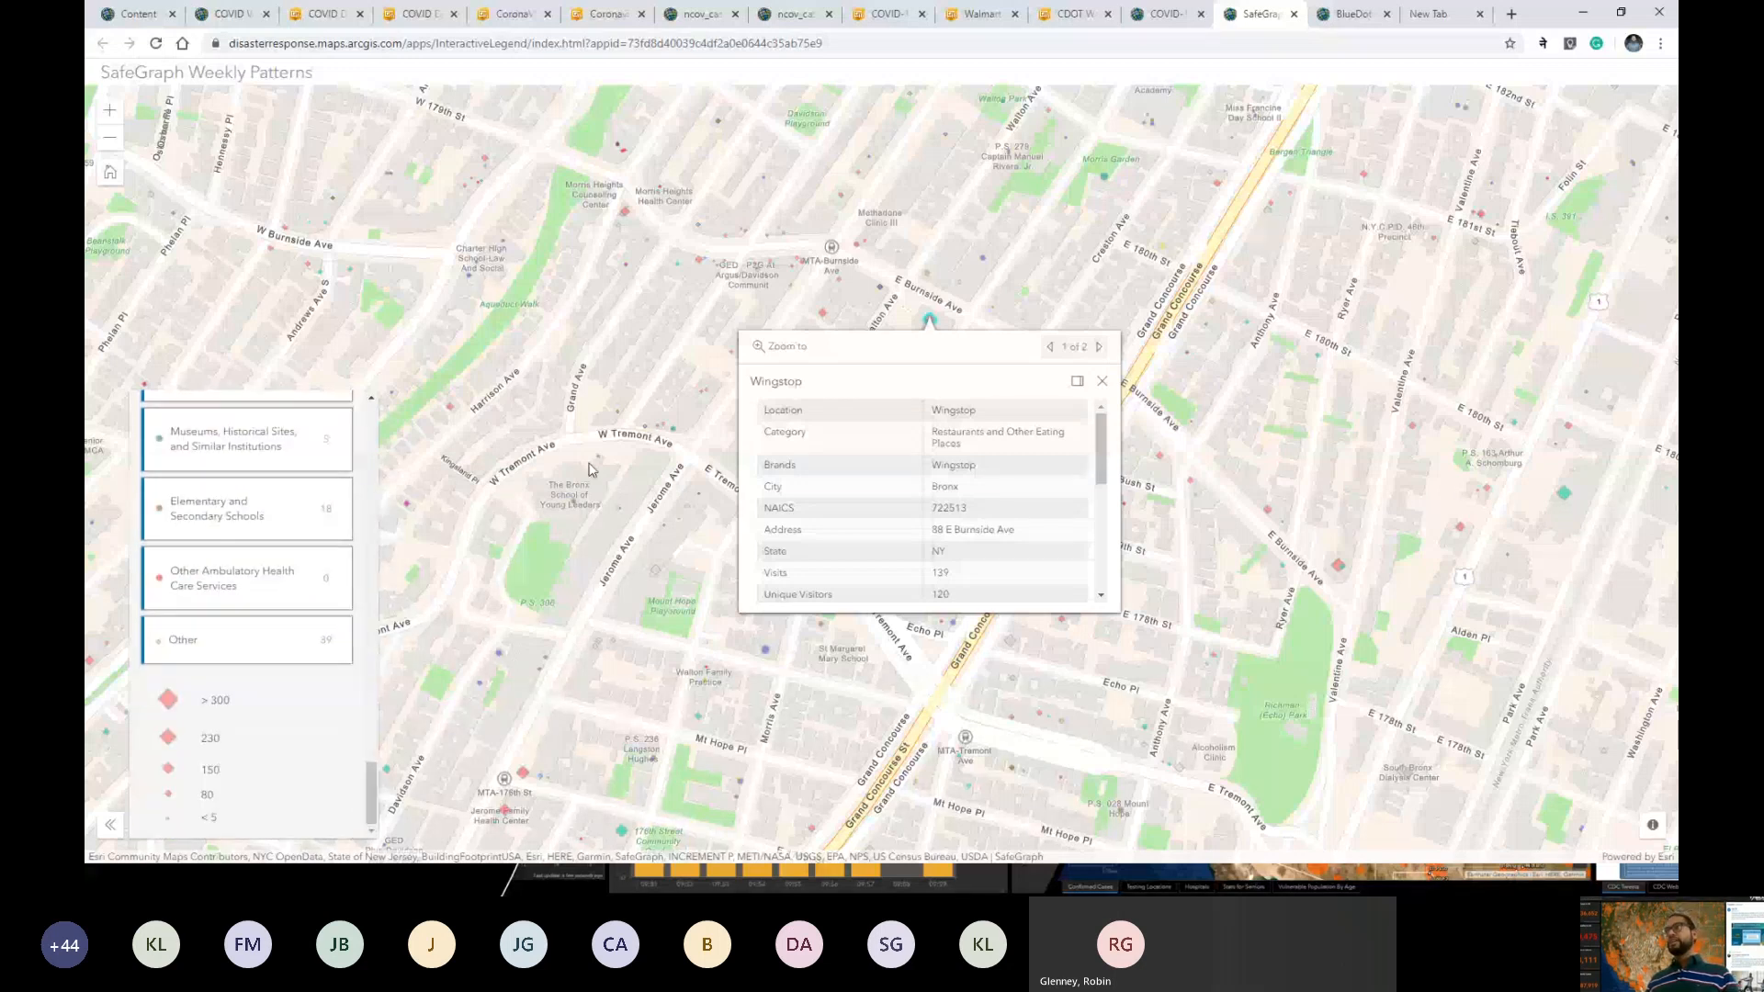
{"action": "left_click_drag", "start_coordinate": [589, 470], "coordinate": [668, 522]}
{"action": "left_click", "coordinate": [1181, 433]}
{"action": "left_click_drag", "start_coordinate": [787, 343], "coordinate": [822, 345]}
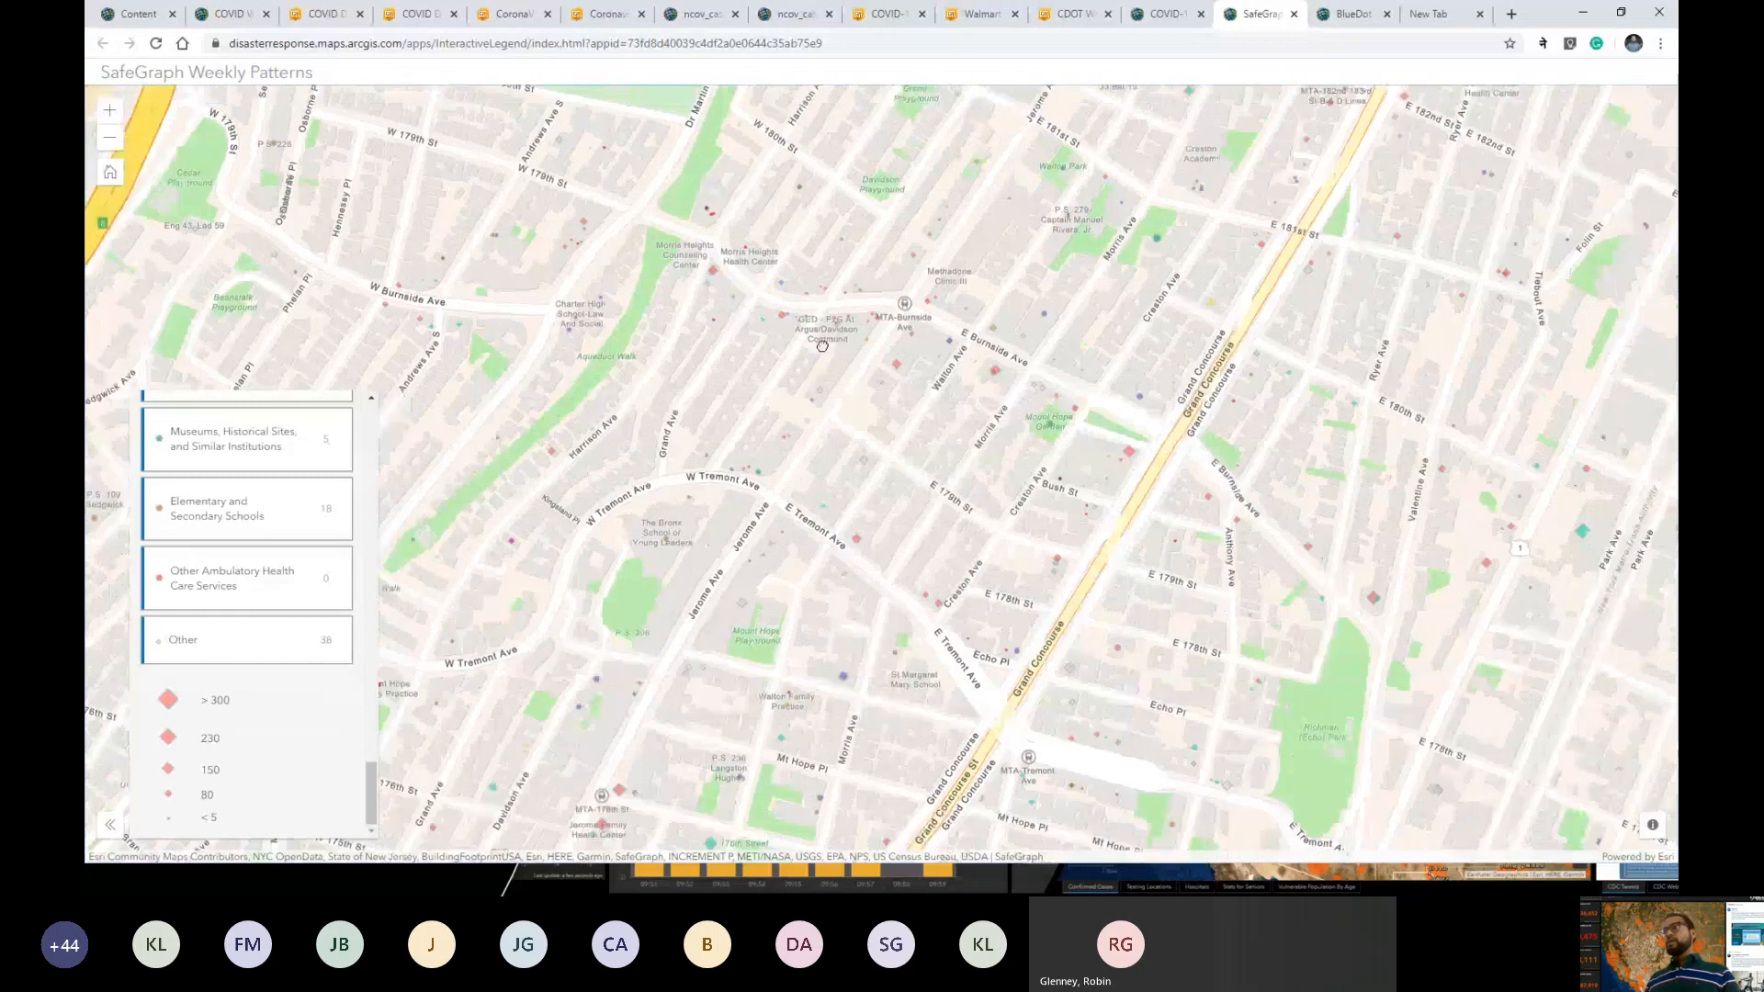
{"action": "scroll", "coordinate": [822, 346], "scroll_direction": "down", "scroll_amount": 1}
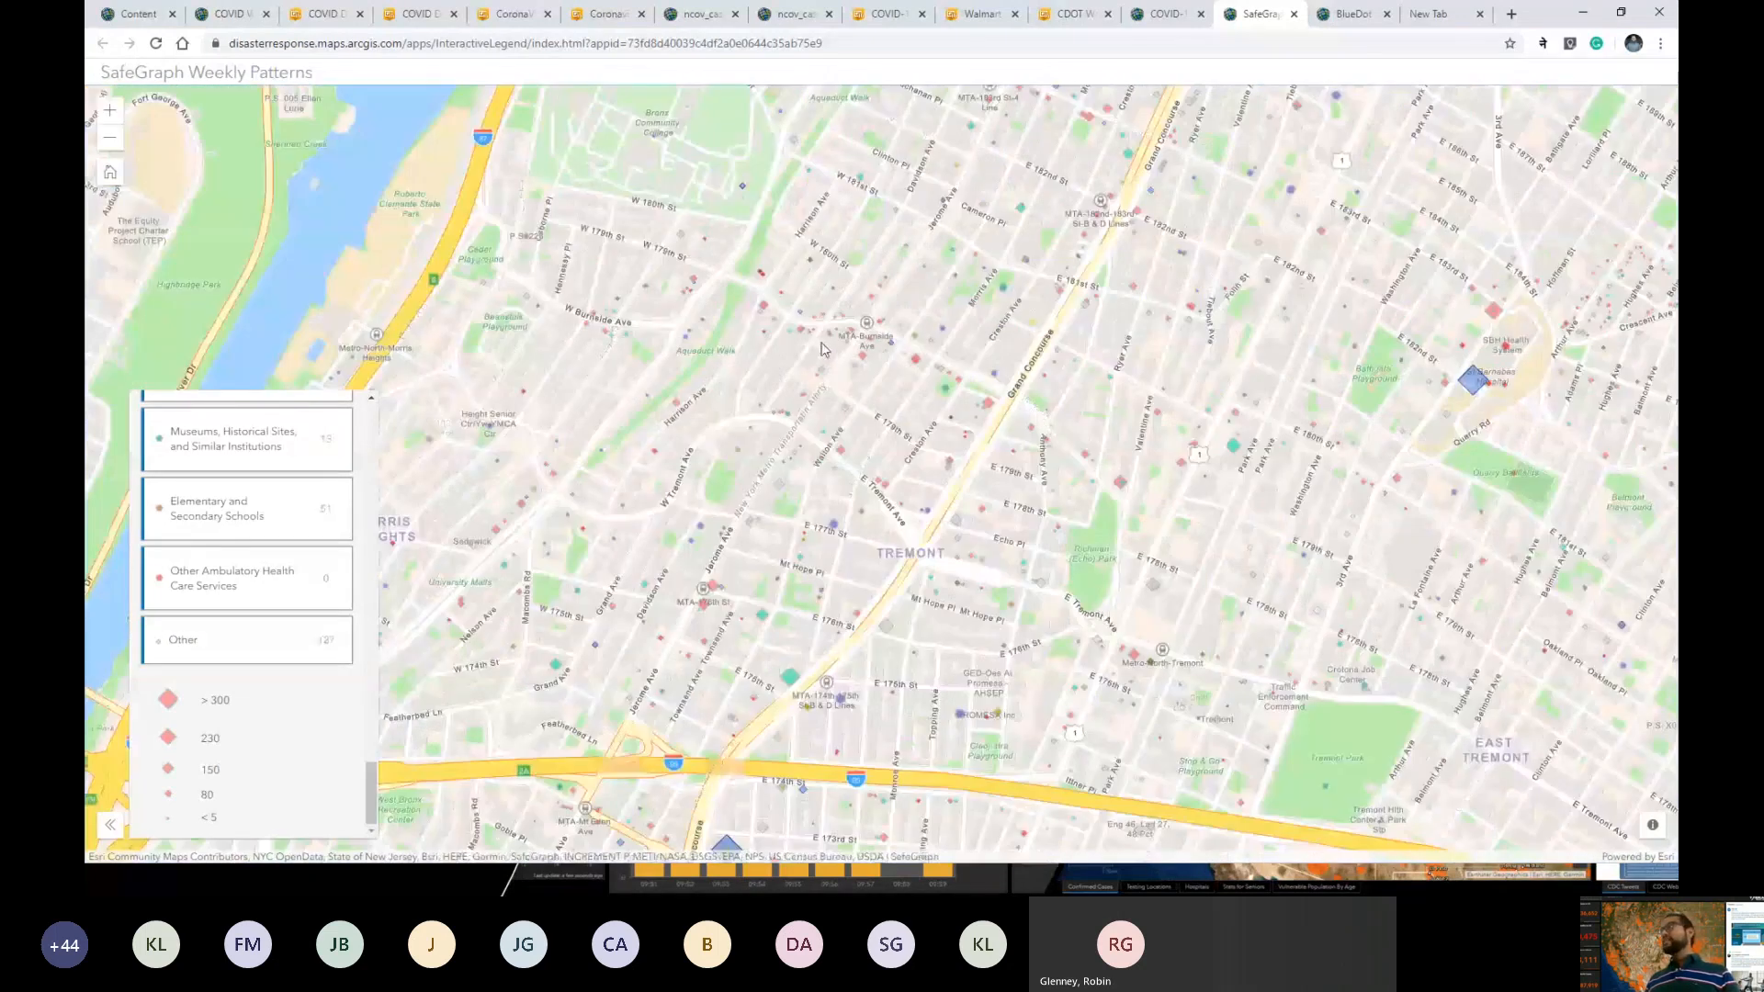
{"action": "scroll", "coordinate": [824, 352], "scroll_direction": "down", "scroll_amount": 1}
Switch to the BlueDot County Social Distancing Metrics Map, close the Yavapai County details, and view the western United States.
{"action": "left_click", "coordinate": [1350, 14]}
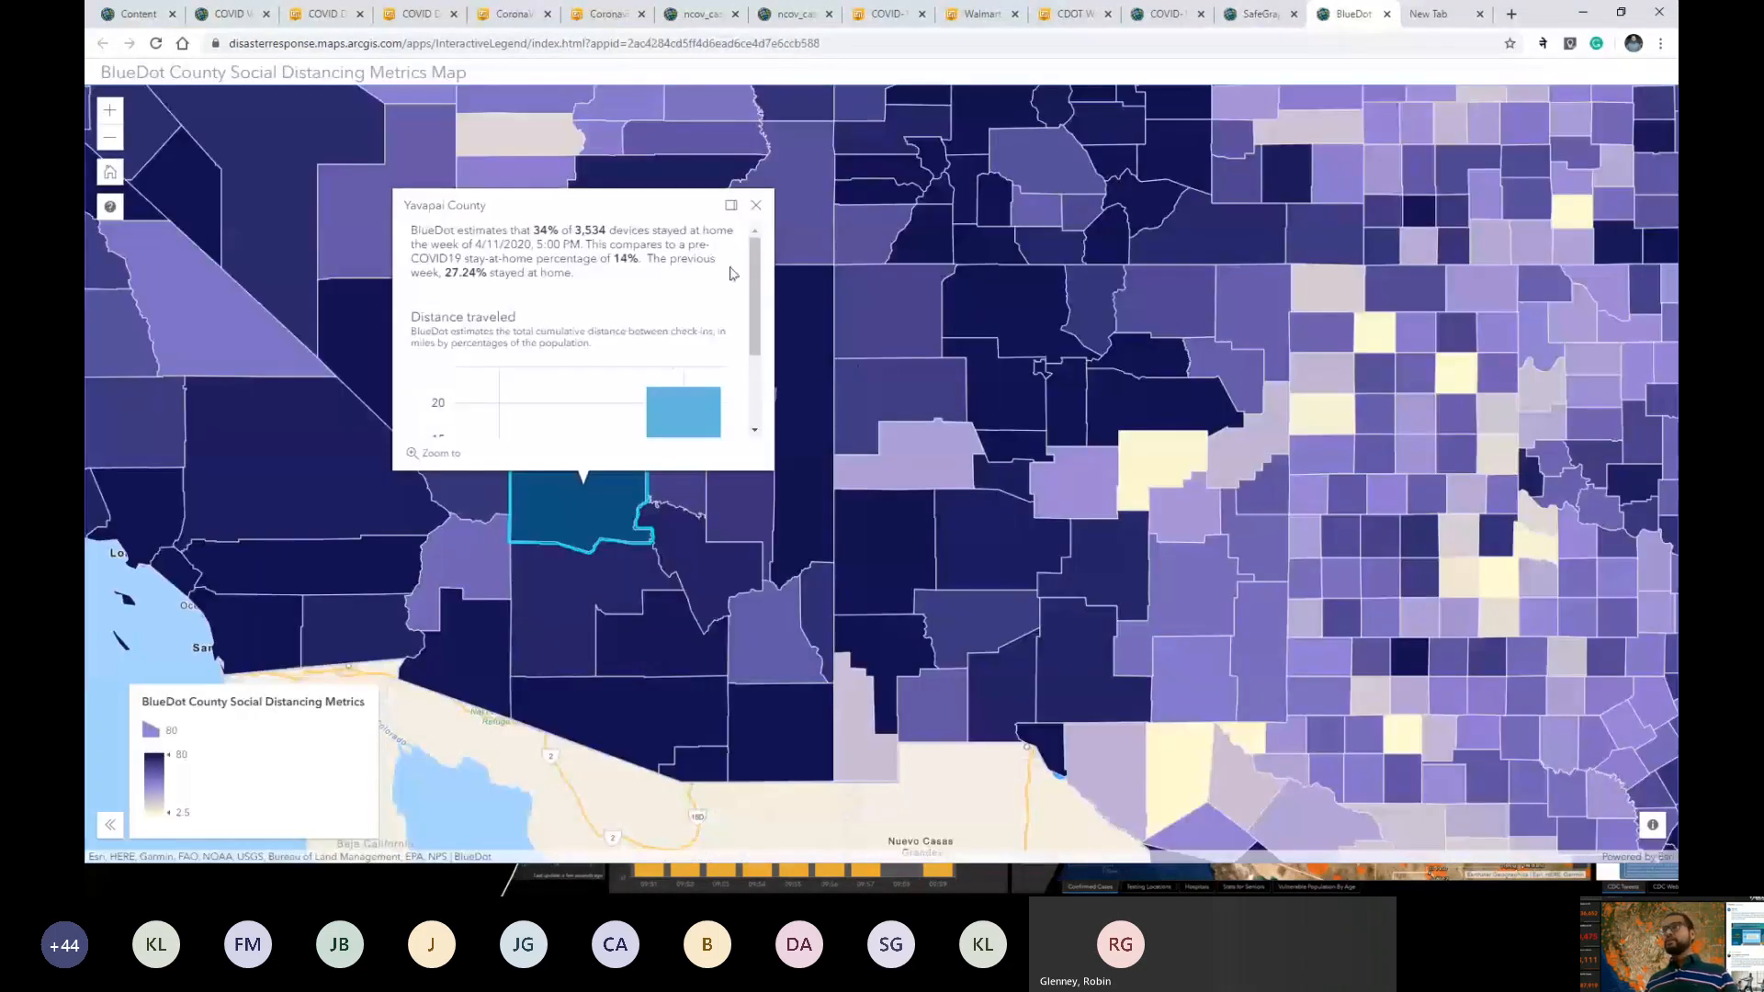
{"action": "left_click", "coordinate": [755, 205]}
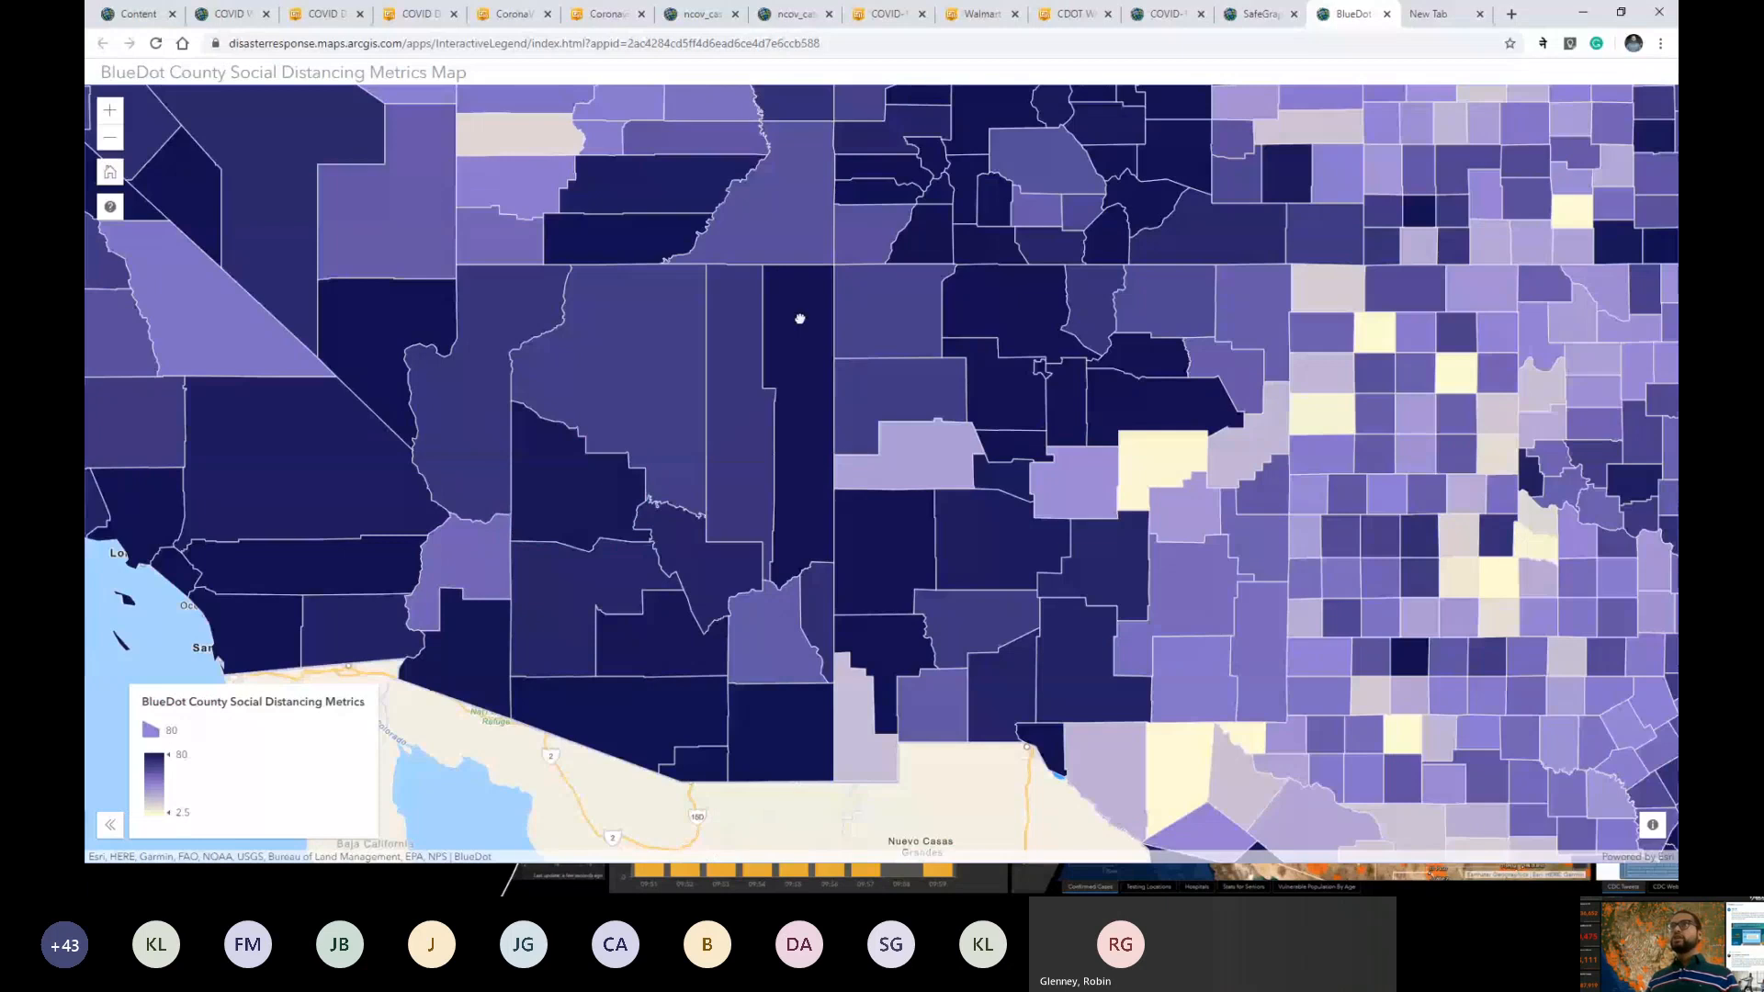
{"action": "scroll", "coordinate": [800, 319], "scroll_direction": "down", "scroll_amount": 1}
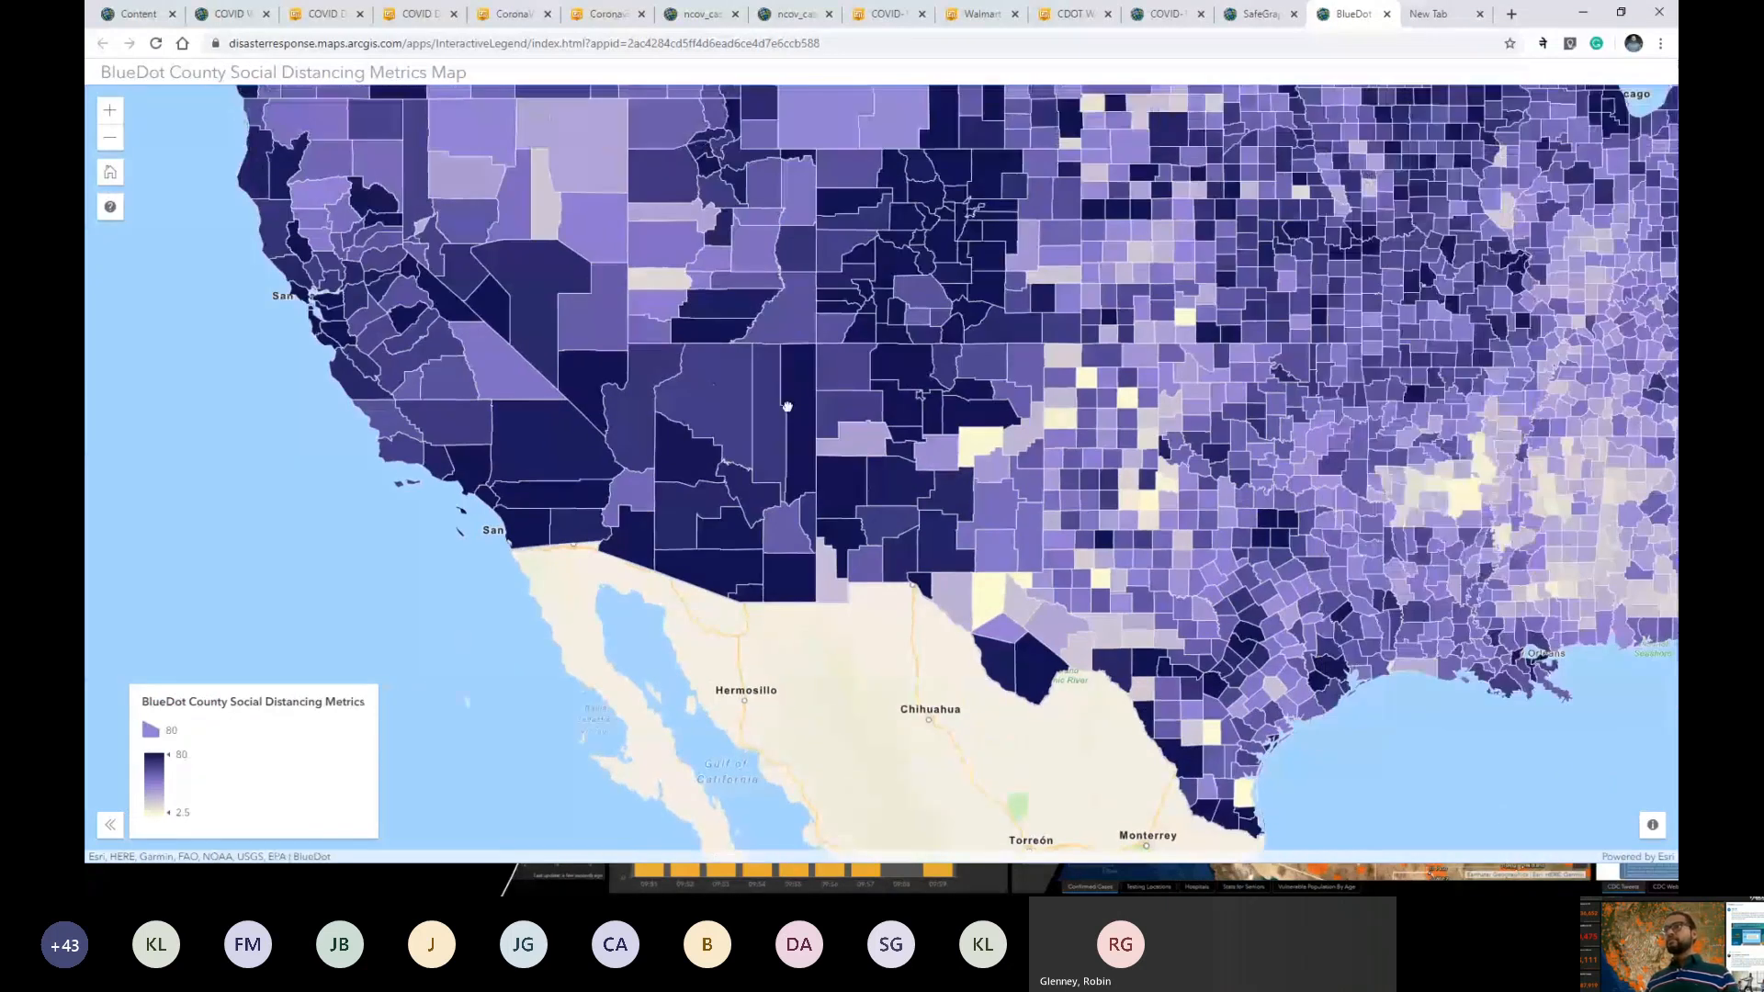
{"action": "left_click_drag", "start_coordinate": [787, 406], "coordinate": [822, 618]}
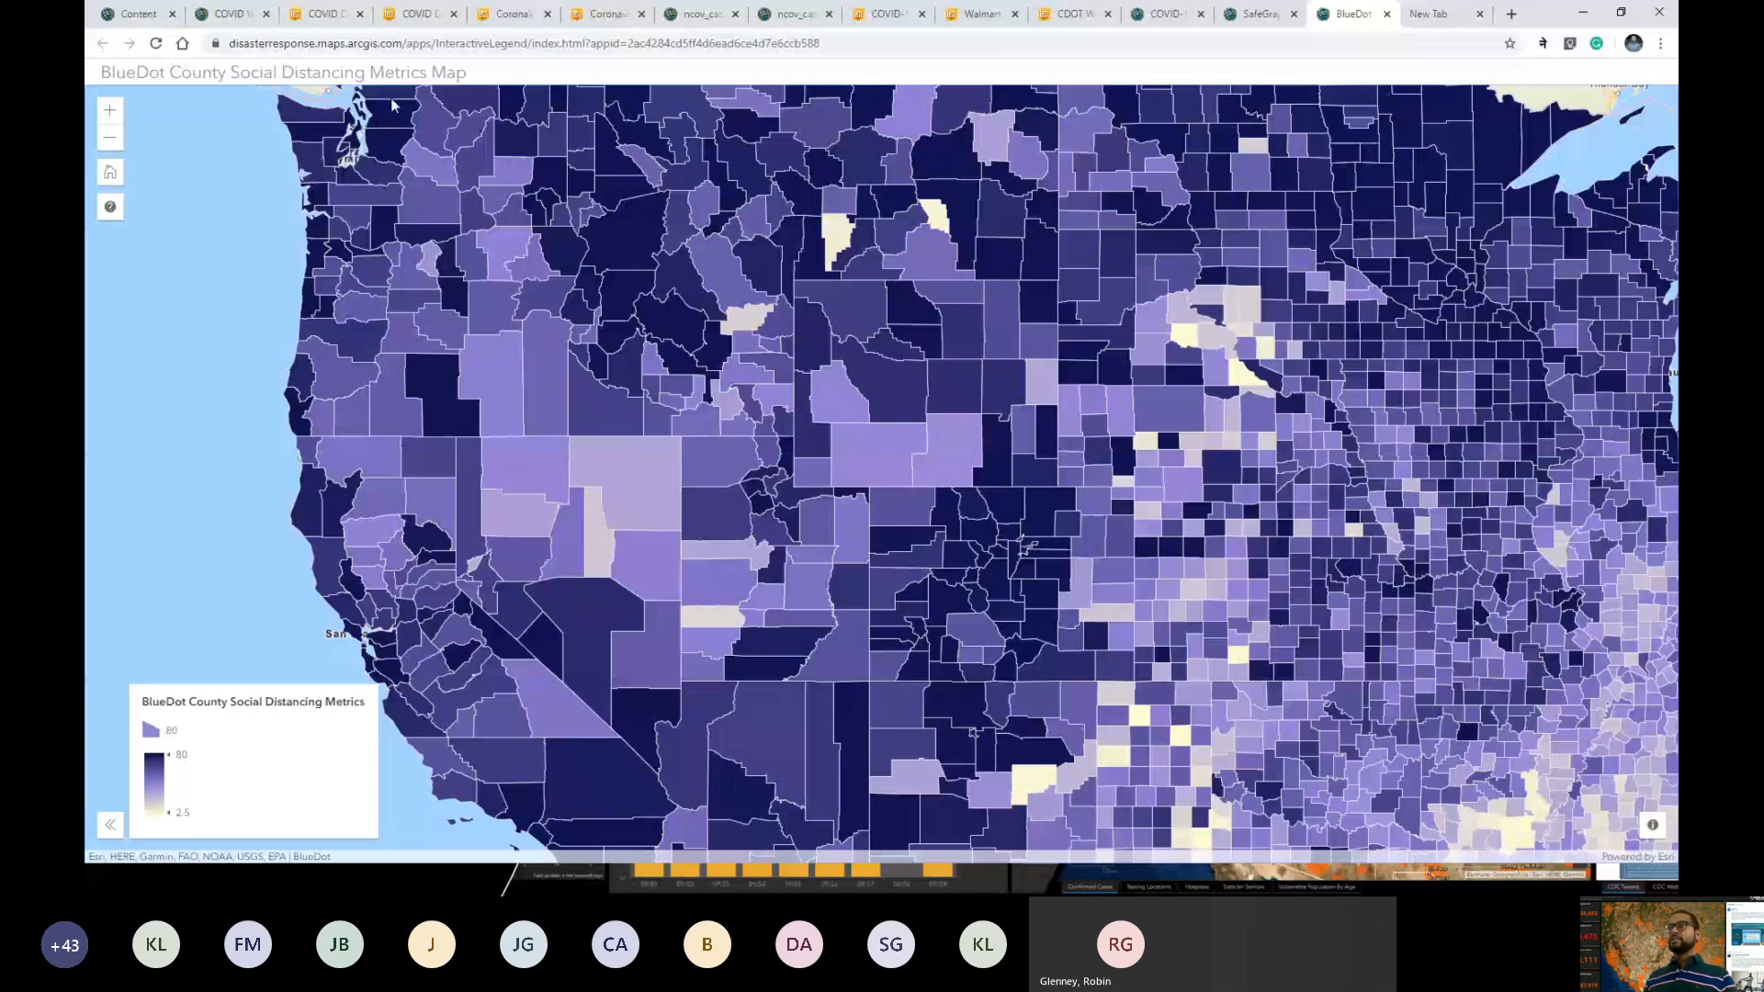
Show Big Horn County's stay-at-home estimates, examine its distance traveled chart, and close the details.
{"action": "left_click", "coordinate": [915, 322]}
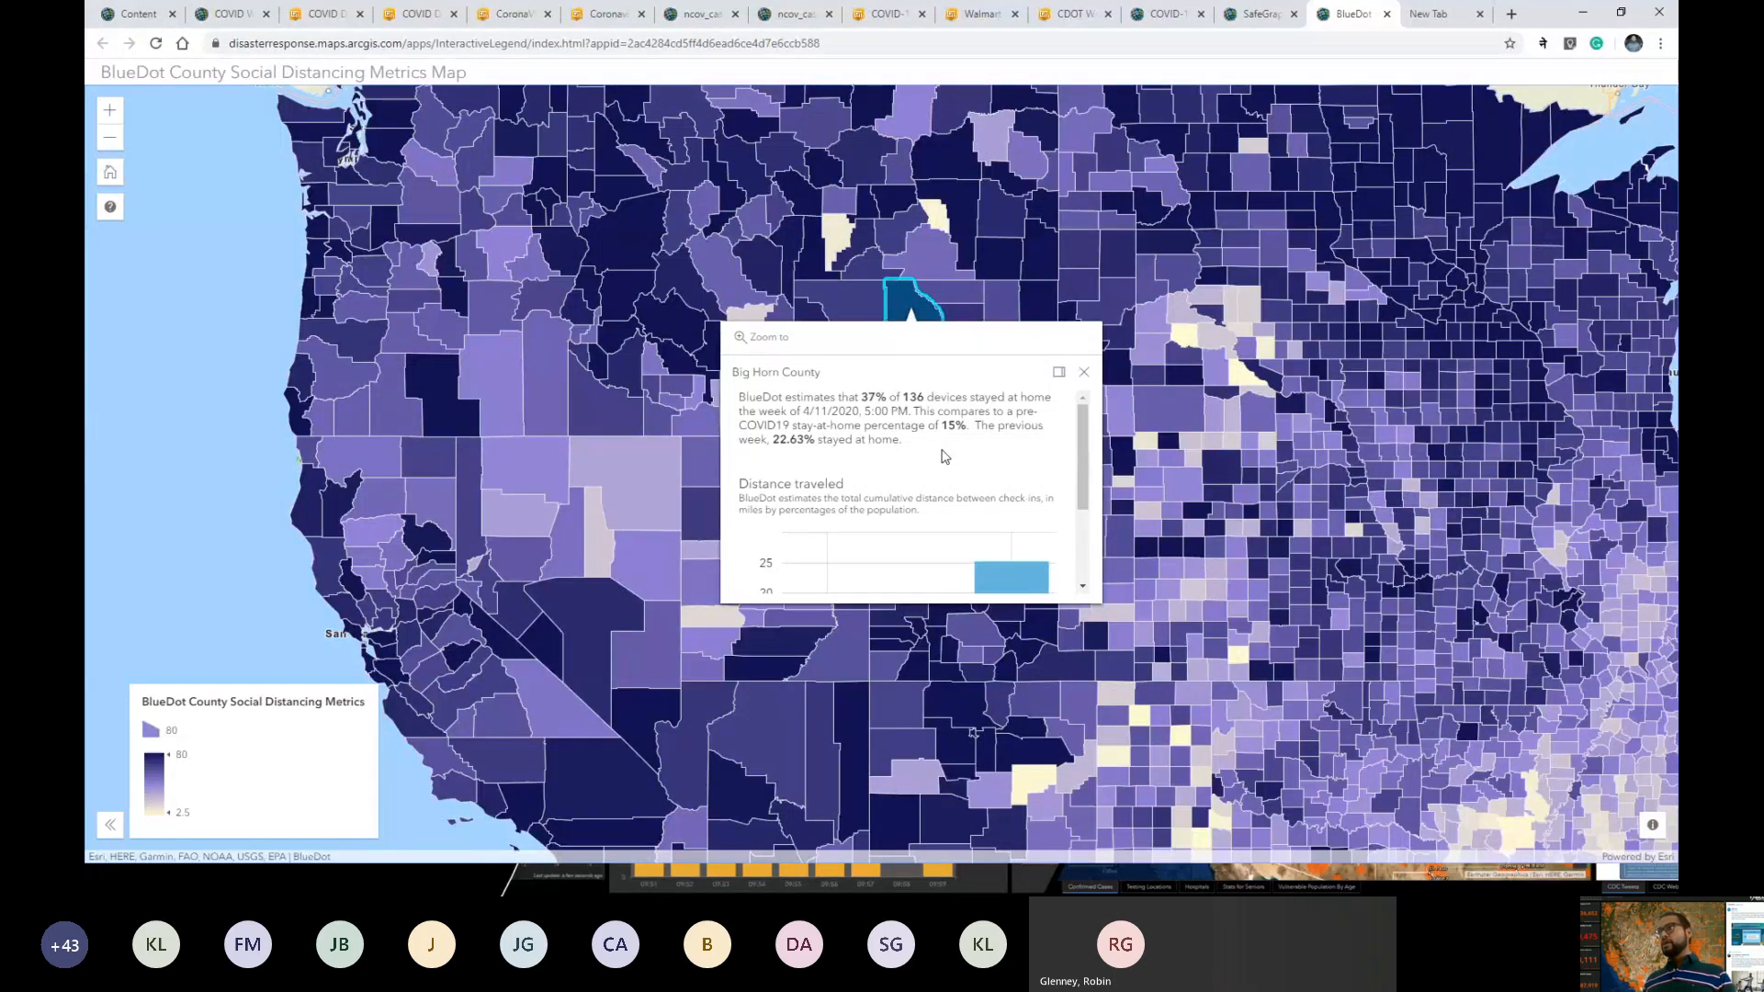
{"action": "scroll", "coordinate": [944, 457], "scroll_direction": "down", "scroll_amount": 1}
{"action": "scroll", "coordinate": [944, 456], "scroll_direction": "up", "scroll_amount": 1}
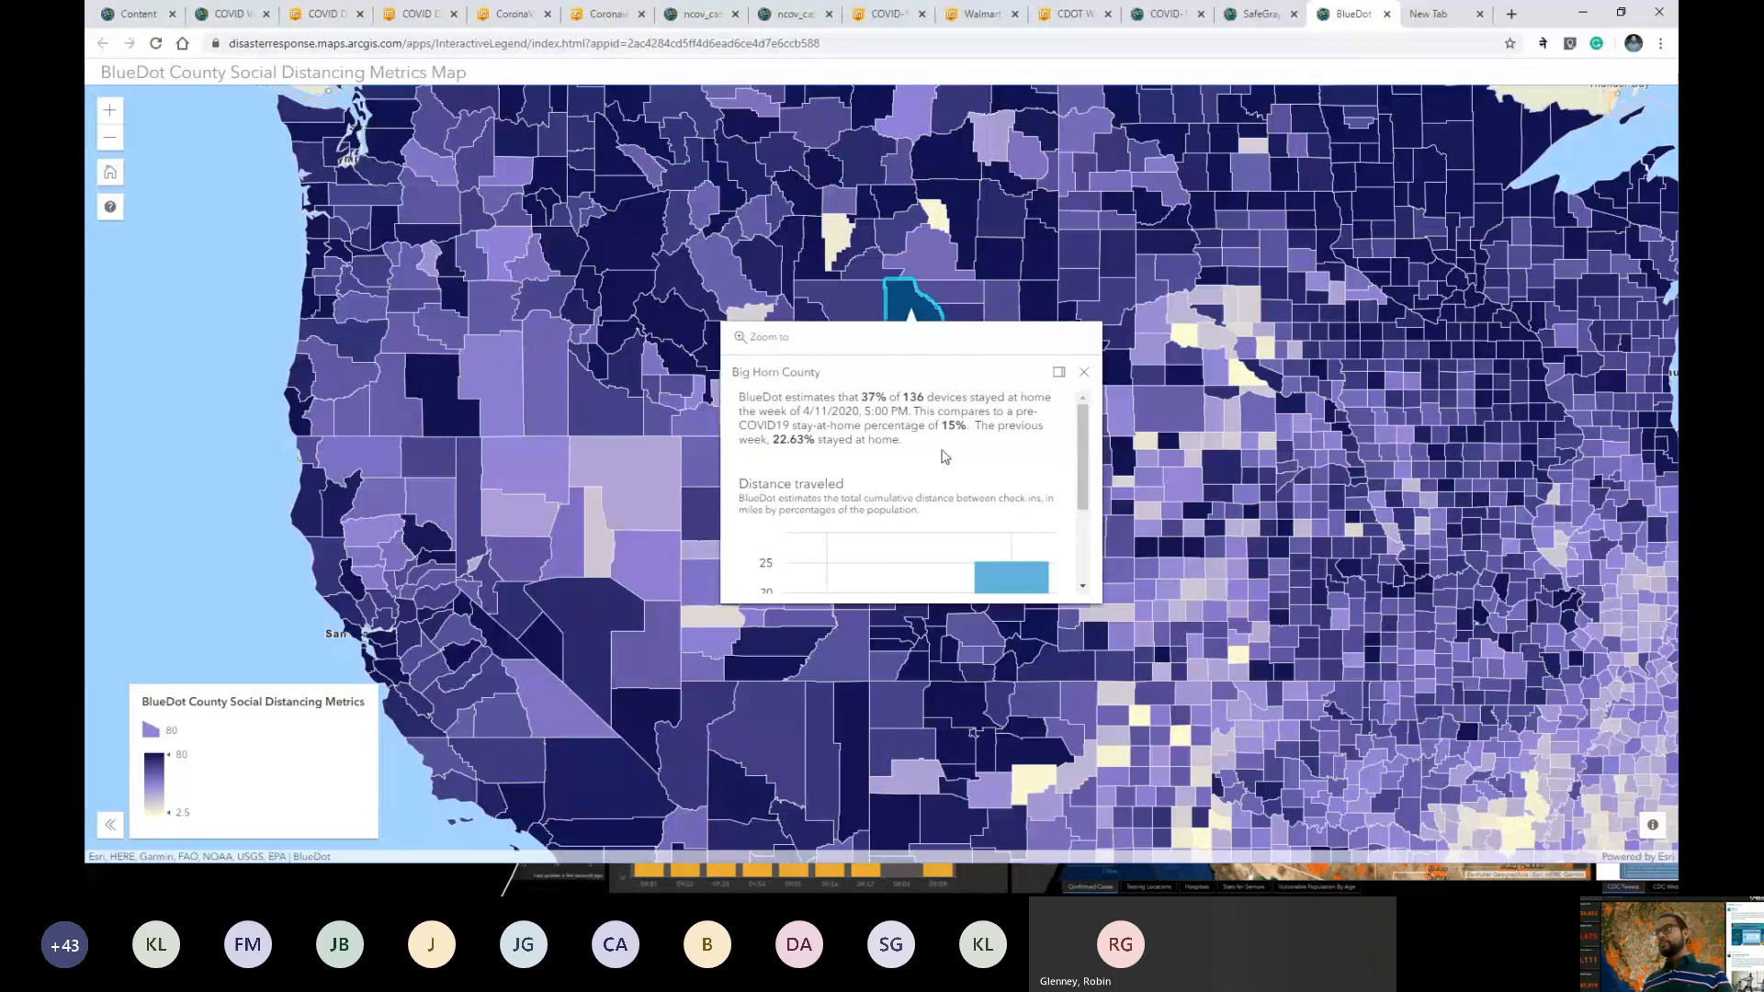
{"action": "scroll", "coordinate": [944, 456], "scroll_direction": "down", "scroll_amount": 3}
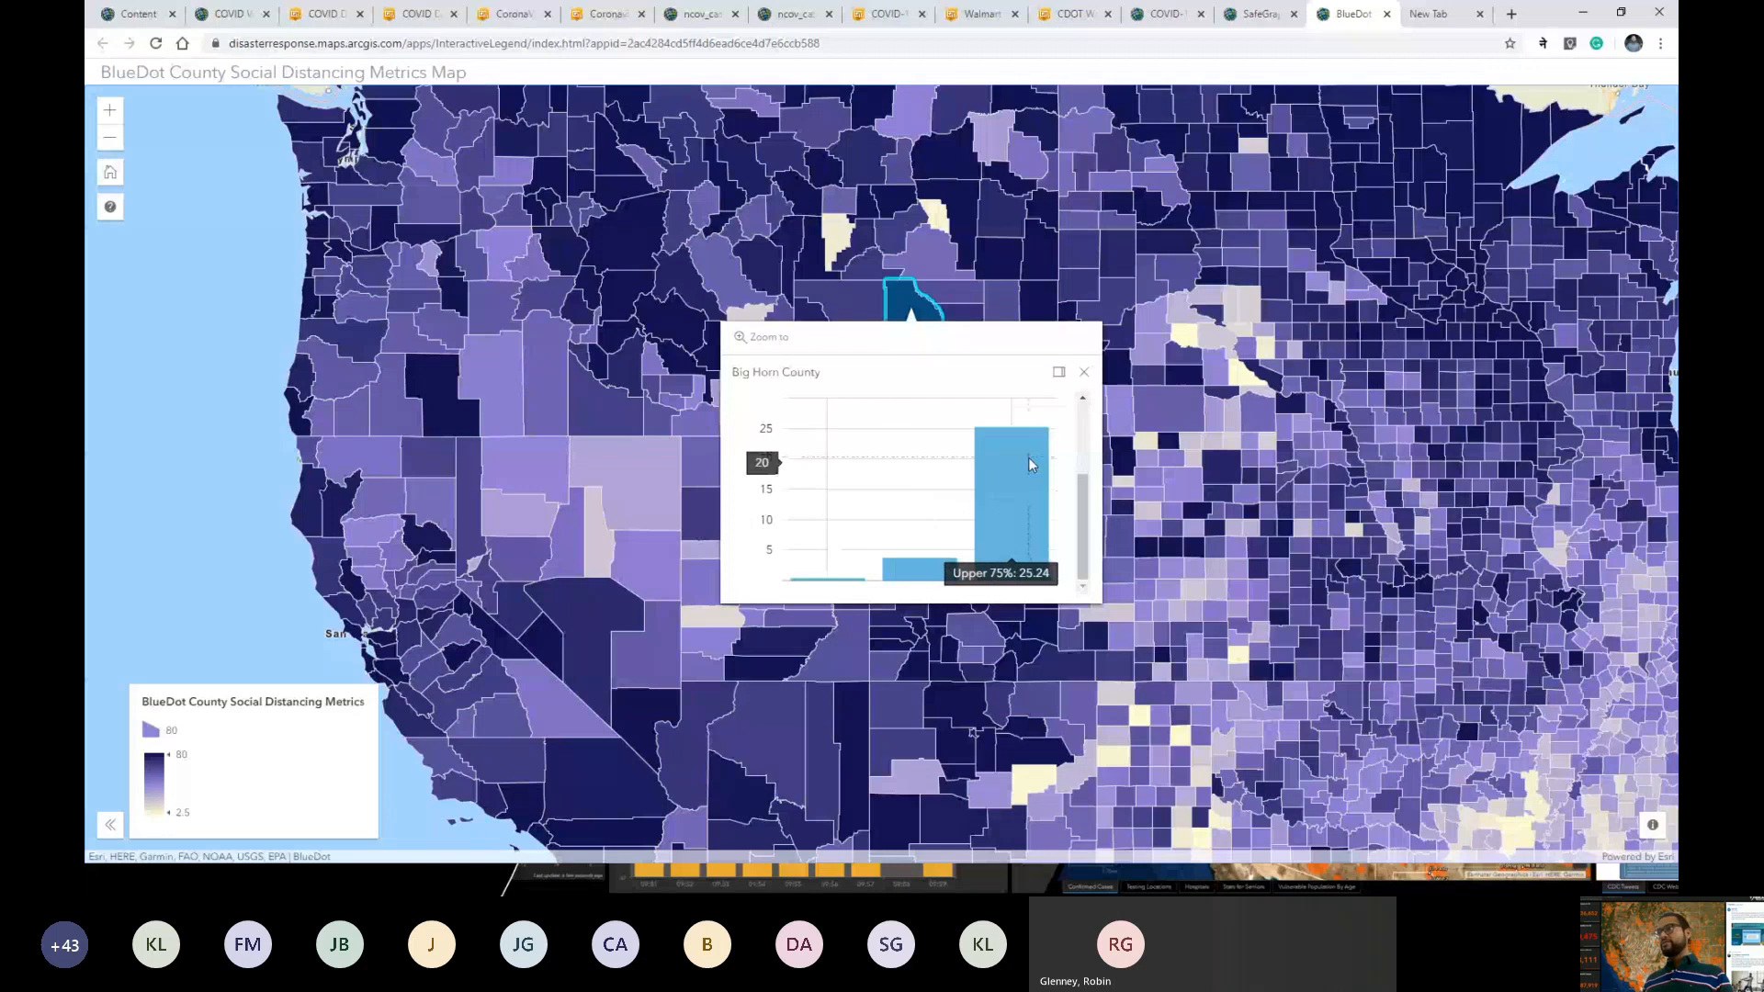
{"action": "scroll", "coordinate": [1028, 457], "scroll_direction": "up", "scroll_amount": 3}
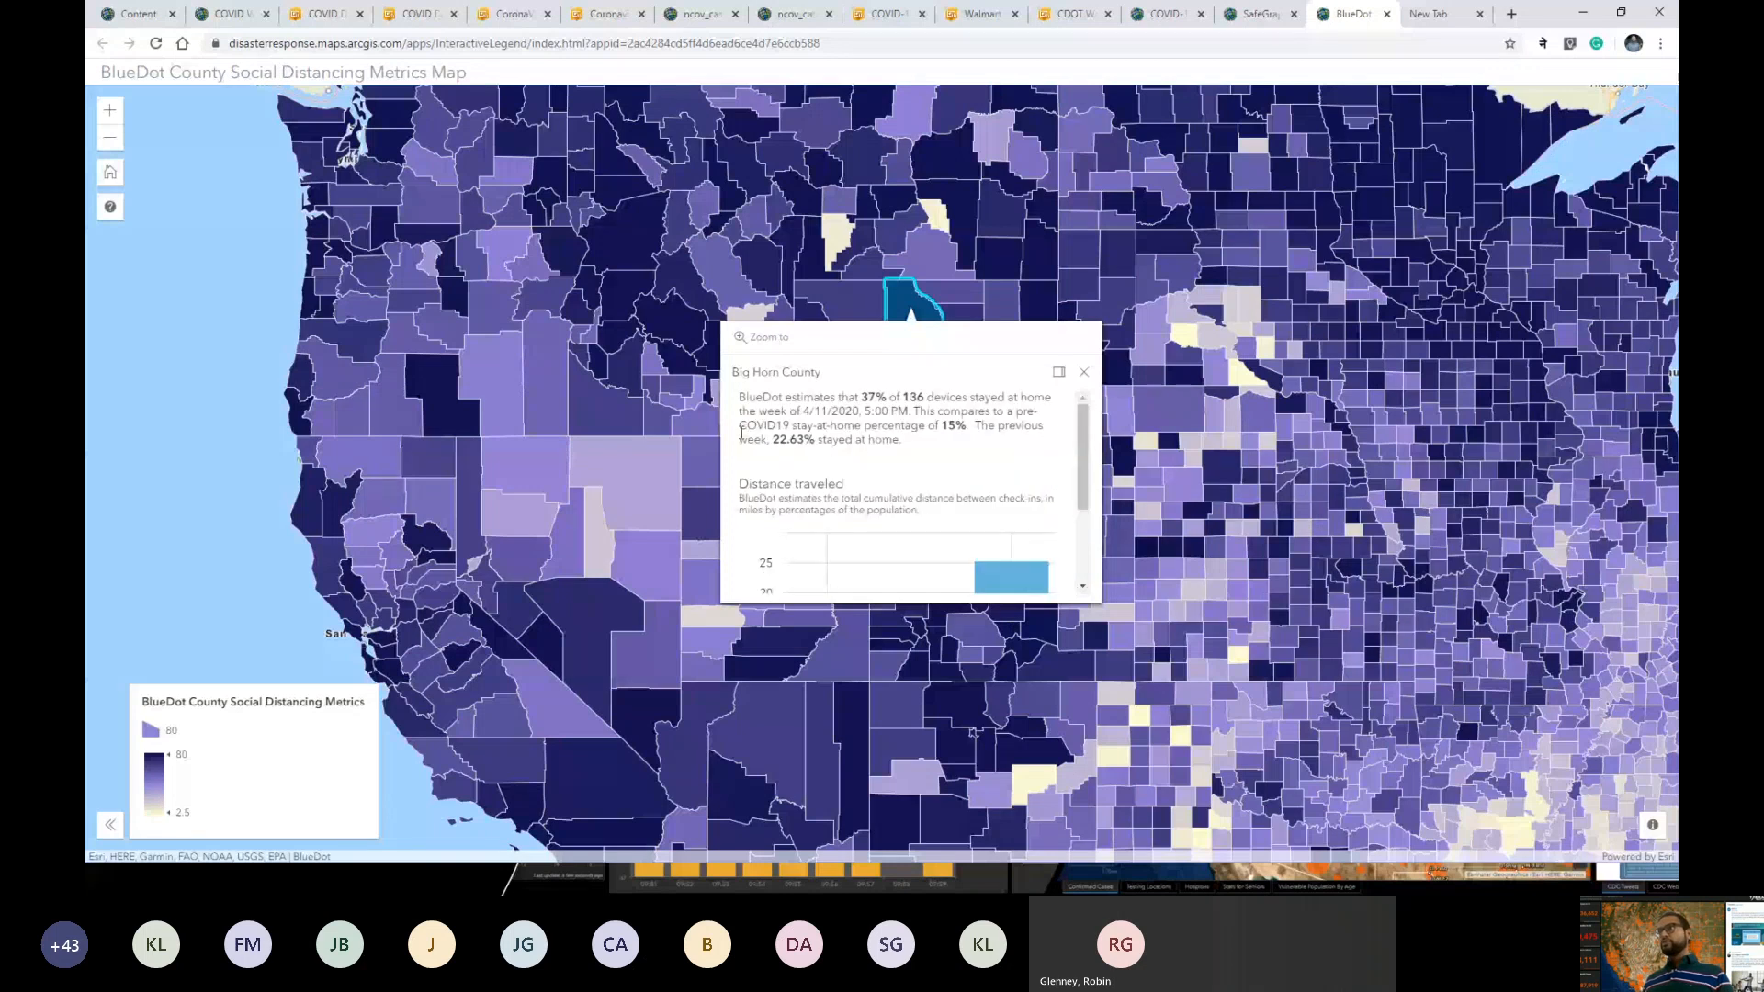
{"action": "left_click_drag", "start_coordinate": [1117, 376], "coordinate": [1095, 431]}
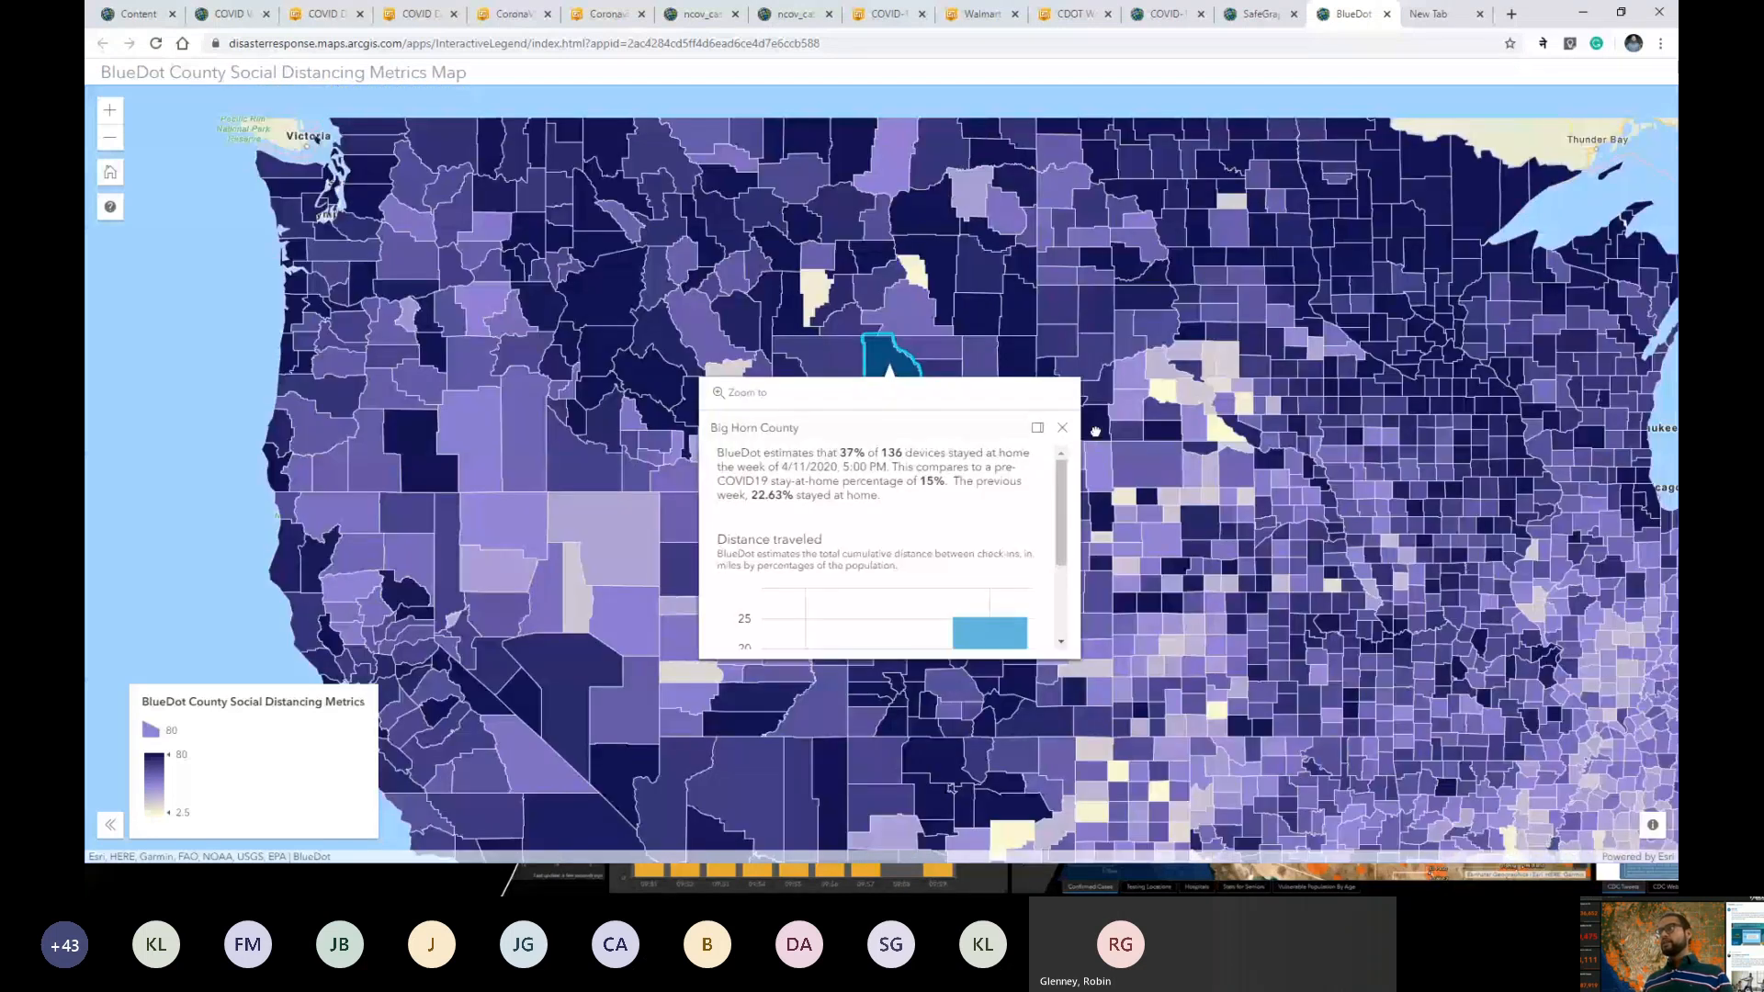
{"action": "left_click", "coordinate": [1063, 428]}
Check Frontier County's social distancing details on the central US part of the map, and close them.
{"action": "left_click_drag", "start_coordinate": [1176, 577], "coordinate": [1112, 510]}
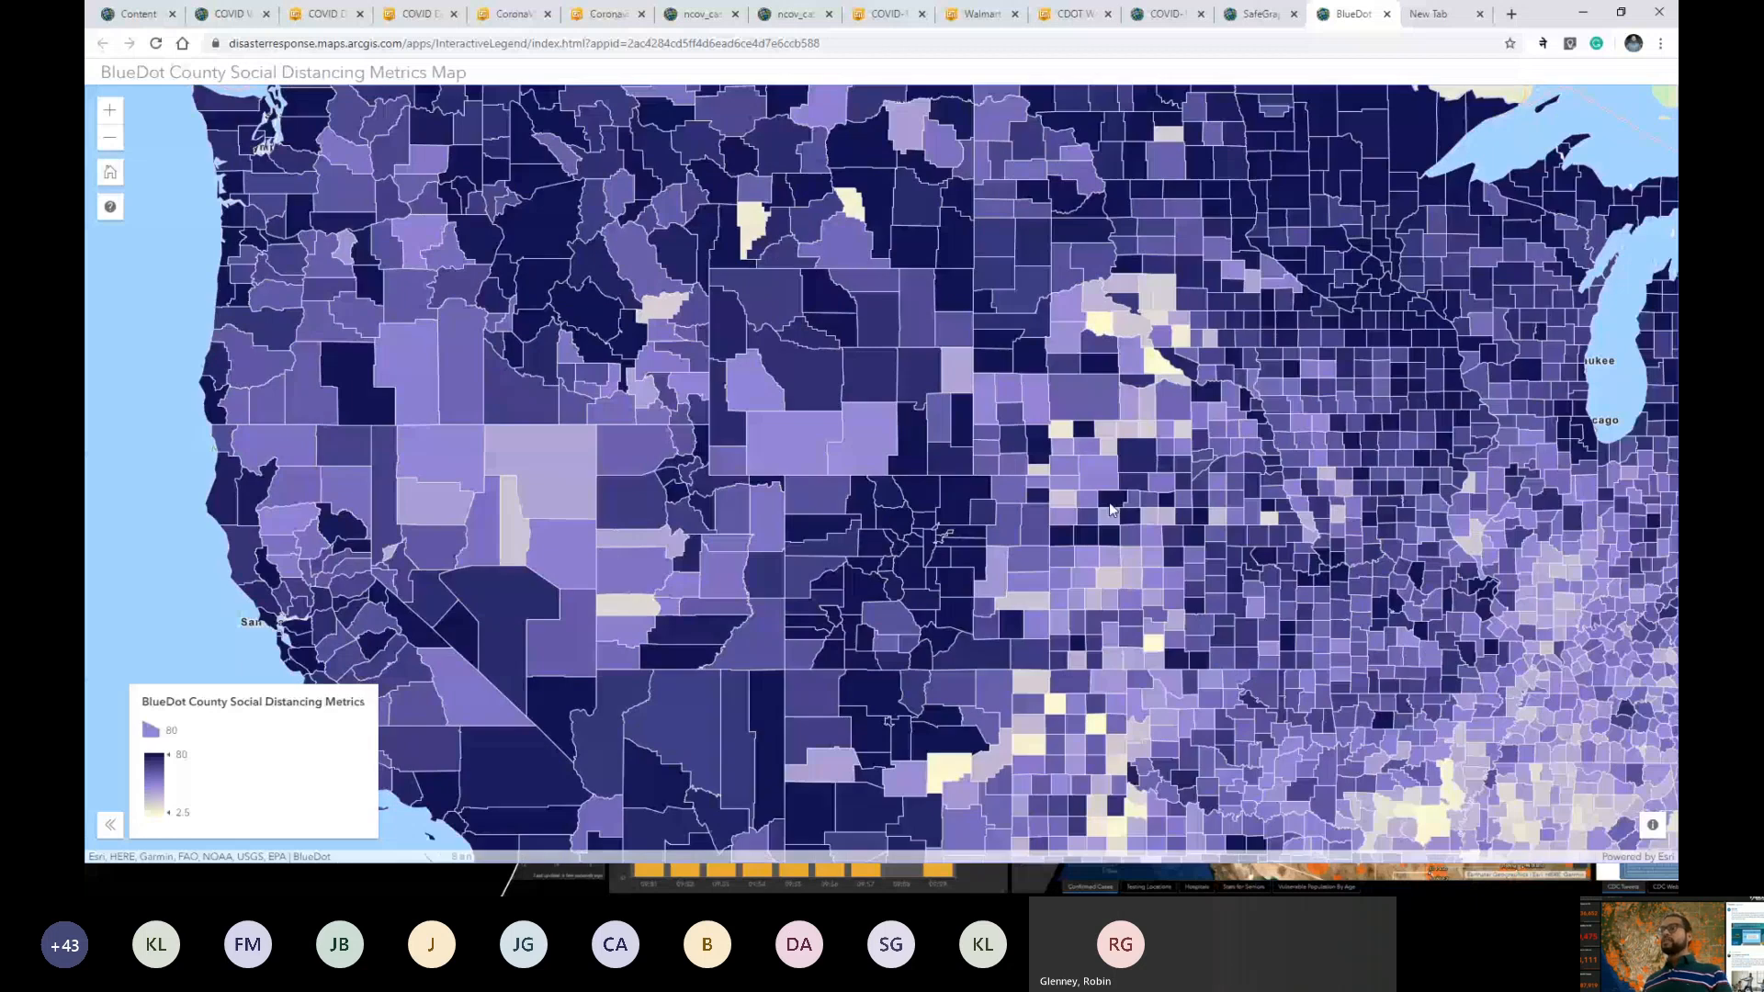
{"action": "left_click", "coordinate": [1110, 508]}
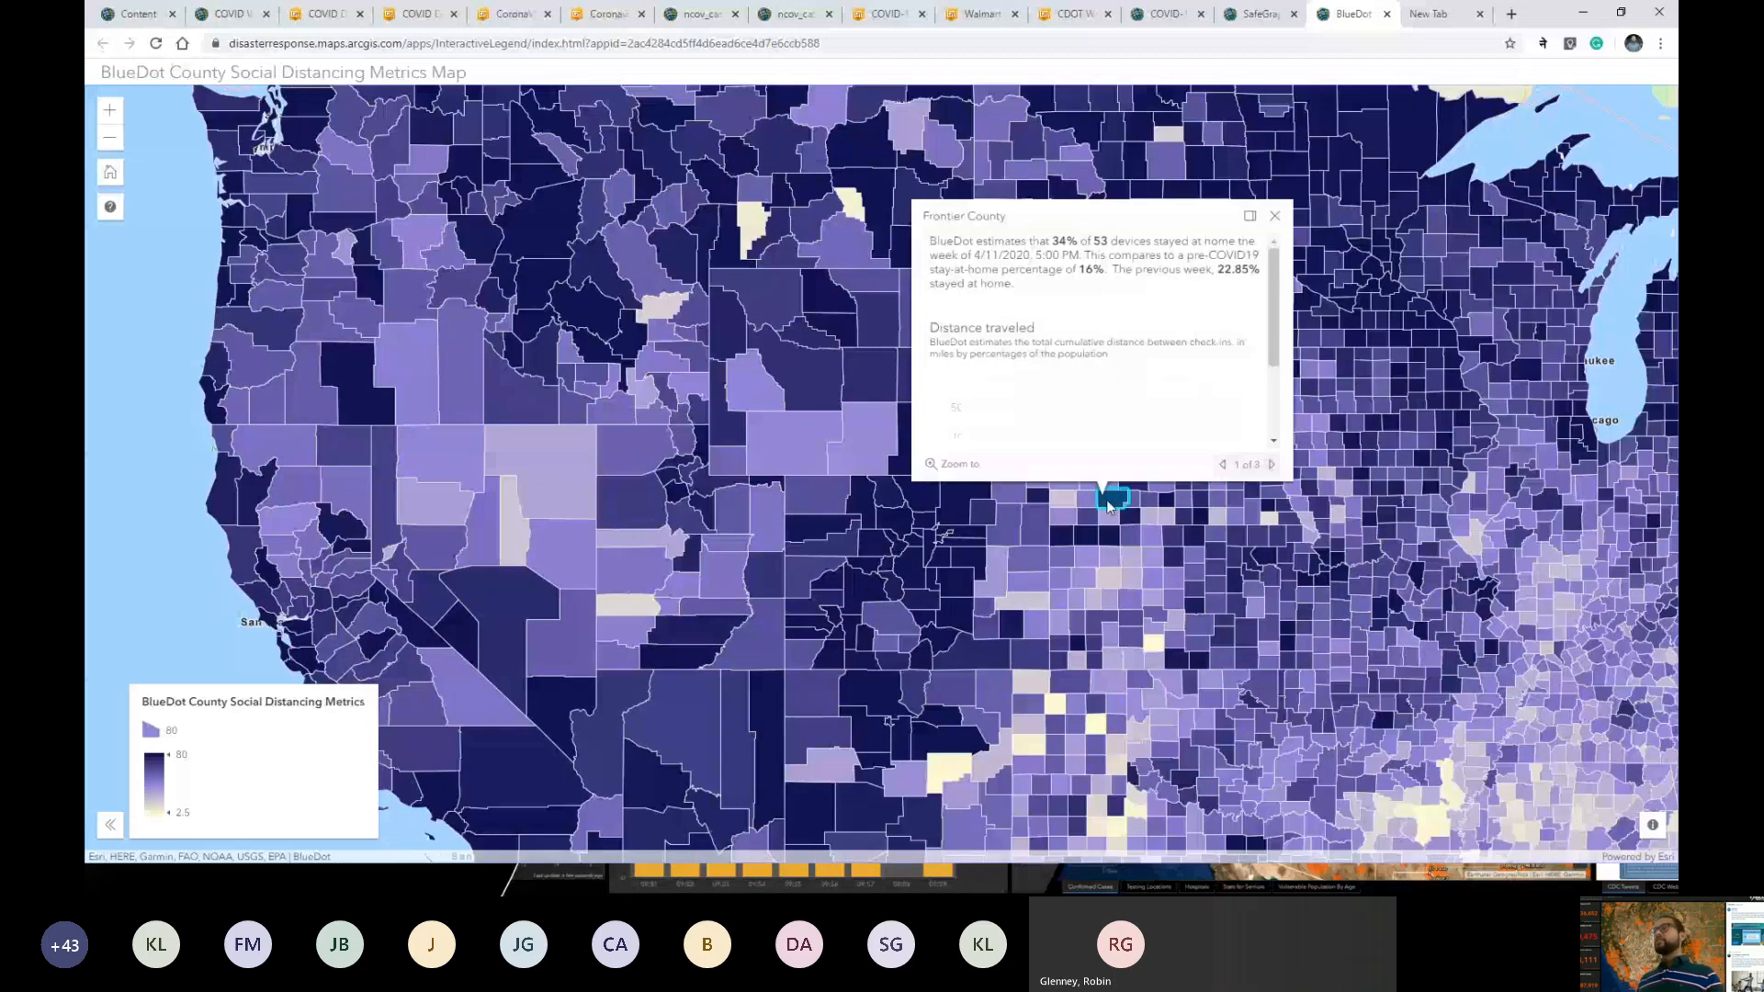
{"action": "left_click", "coordinate": [1276, 218]}
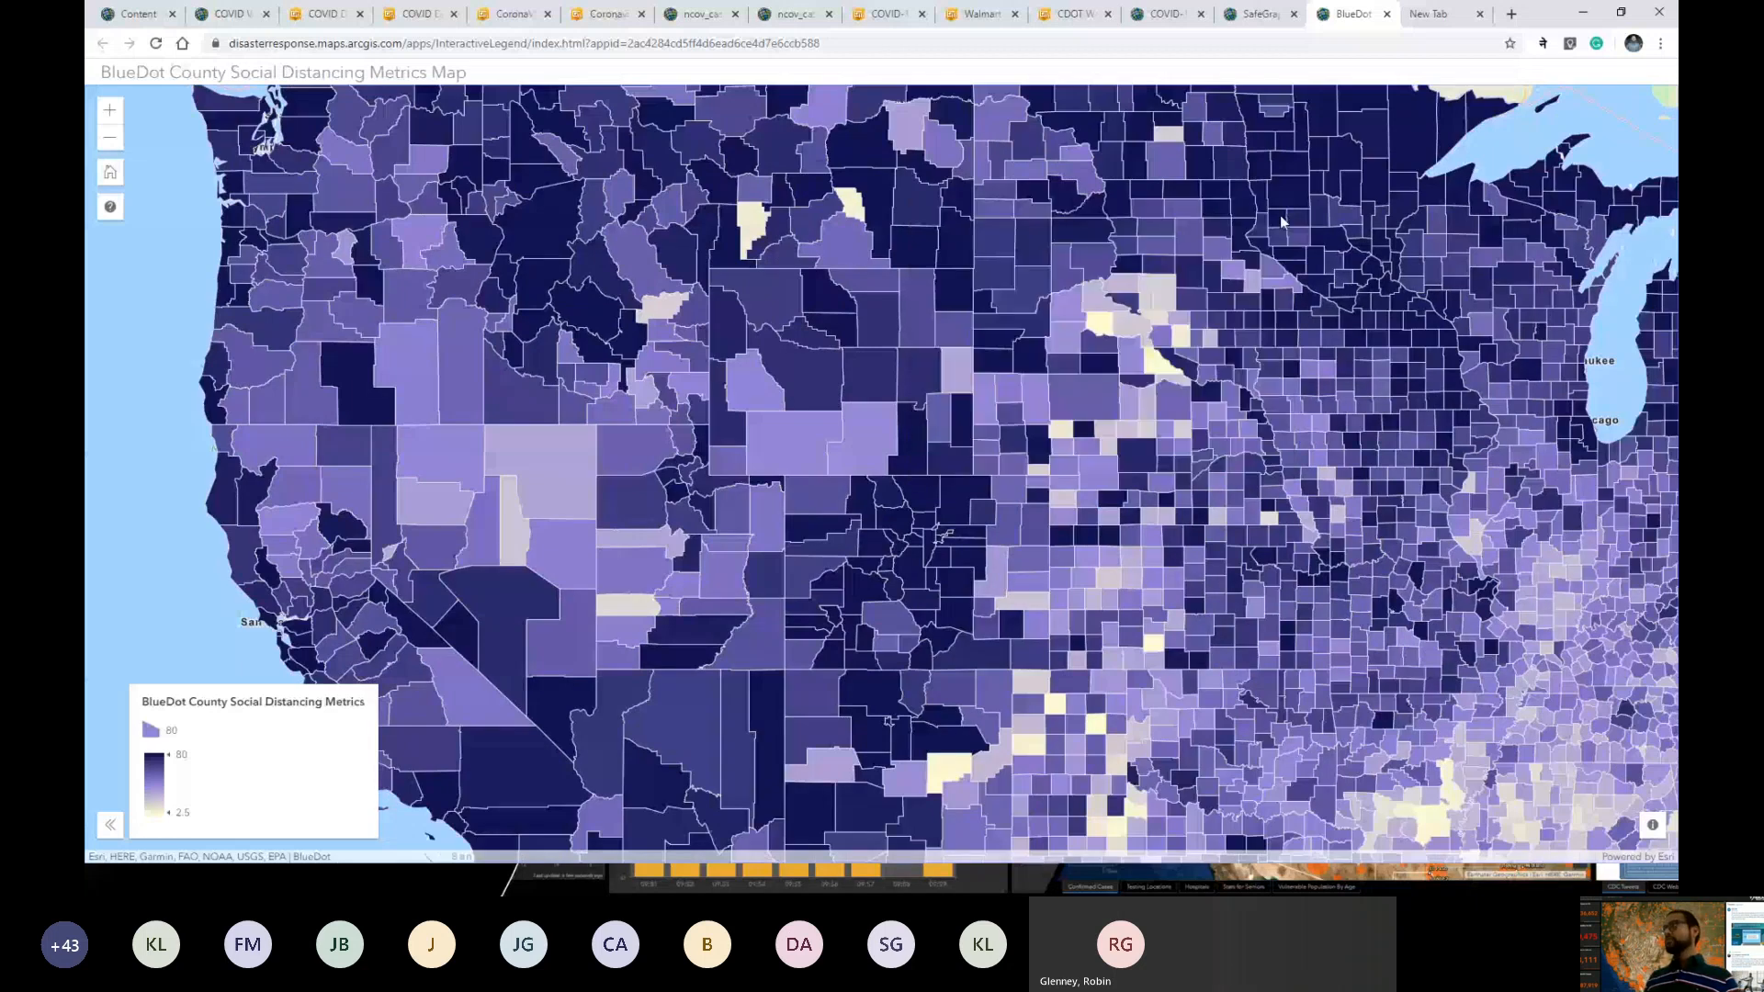
Switch to the COVID-19 GIS Hub site, browse its StoryMaps, news, health organization links and tweets, and return to the page's beginning.
{"action": "left_click", "coordinate": [1169, 14]}
{"action": "scroll", "coordinate": [1459, 470], "scroll_direction": "down", "scroll_amount": 10}
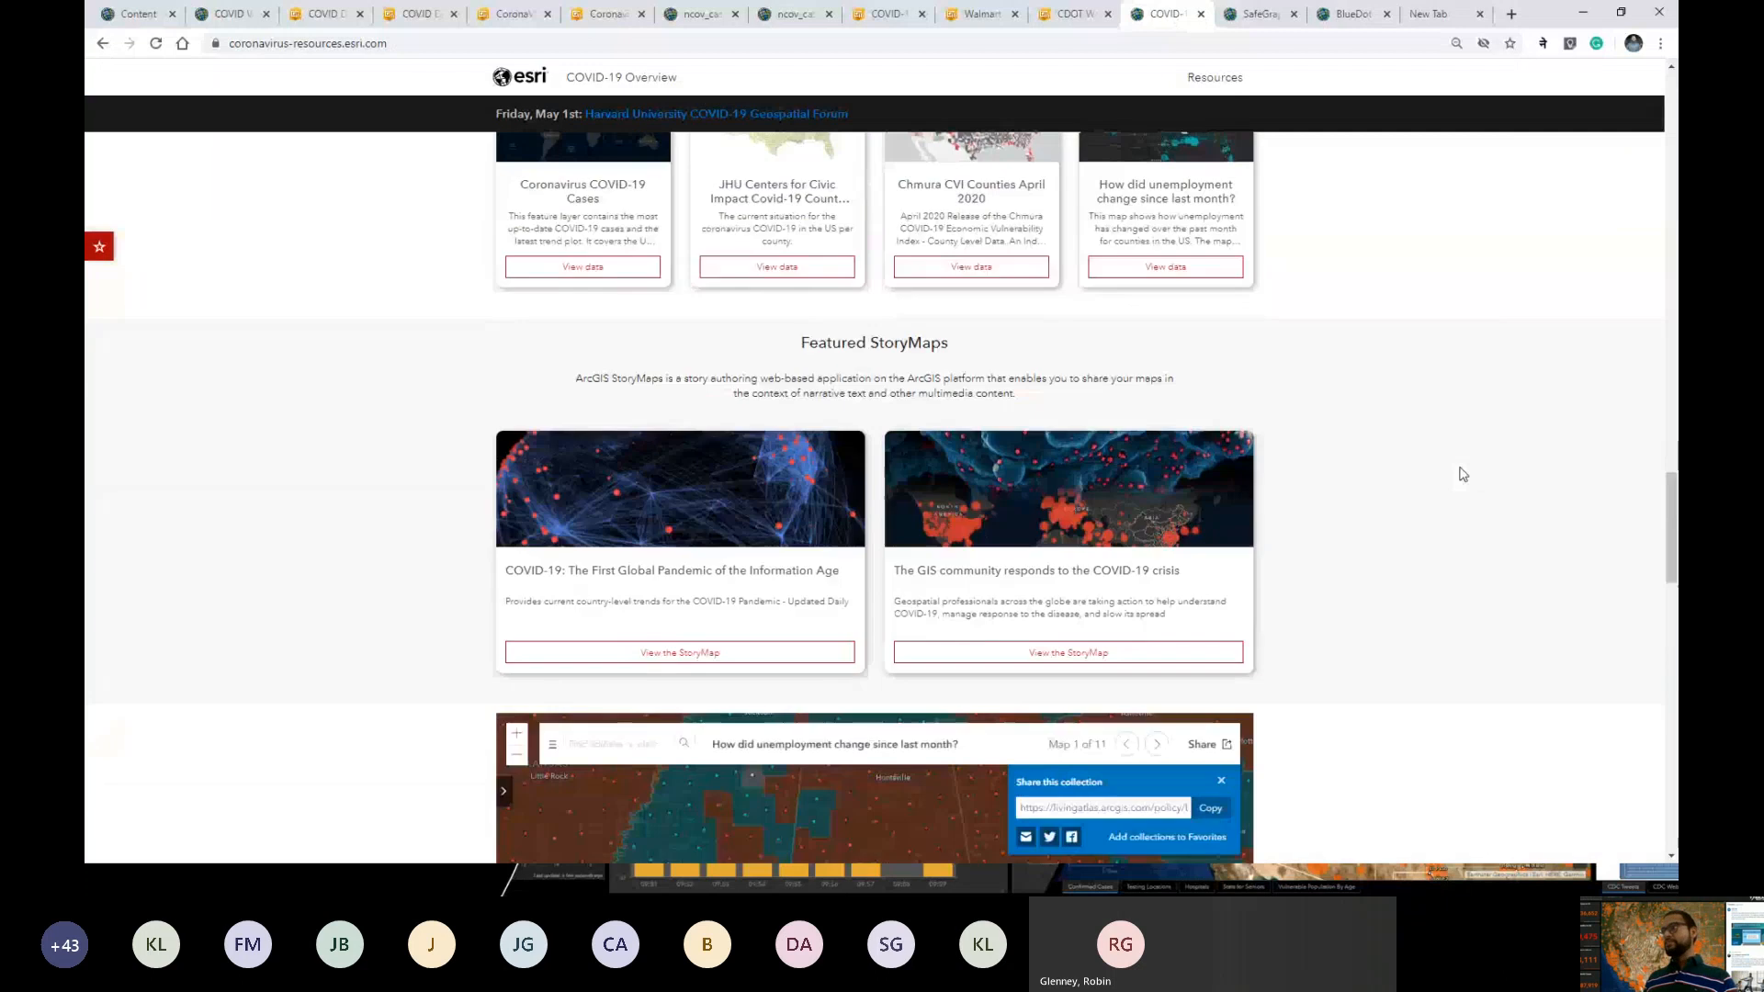
{"action": "scroll", "coordinate": [1463, 473], "scroll_direction": "down", "scroll_amount": 5}
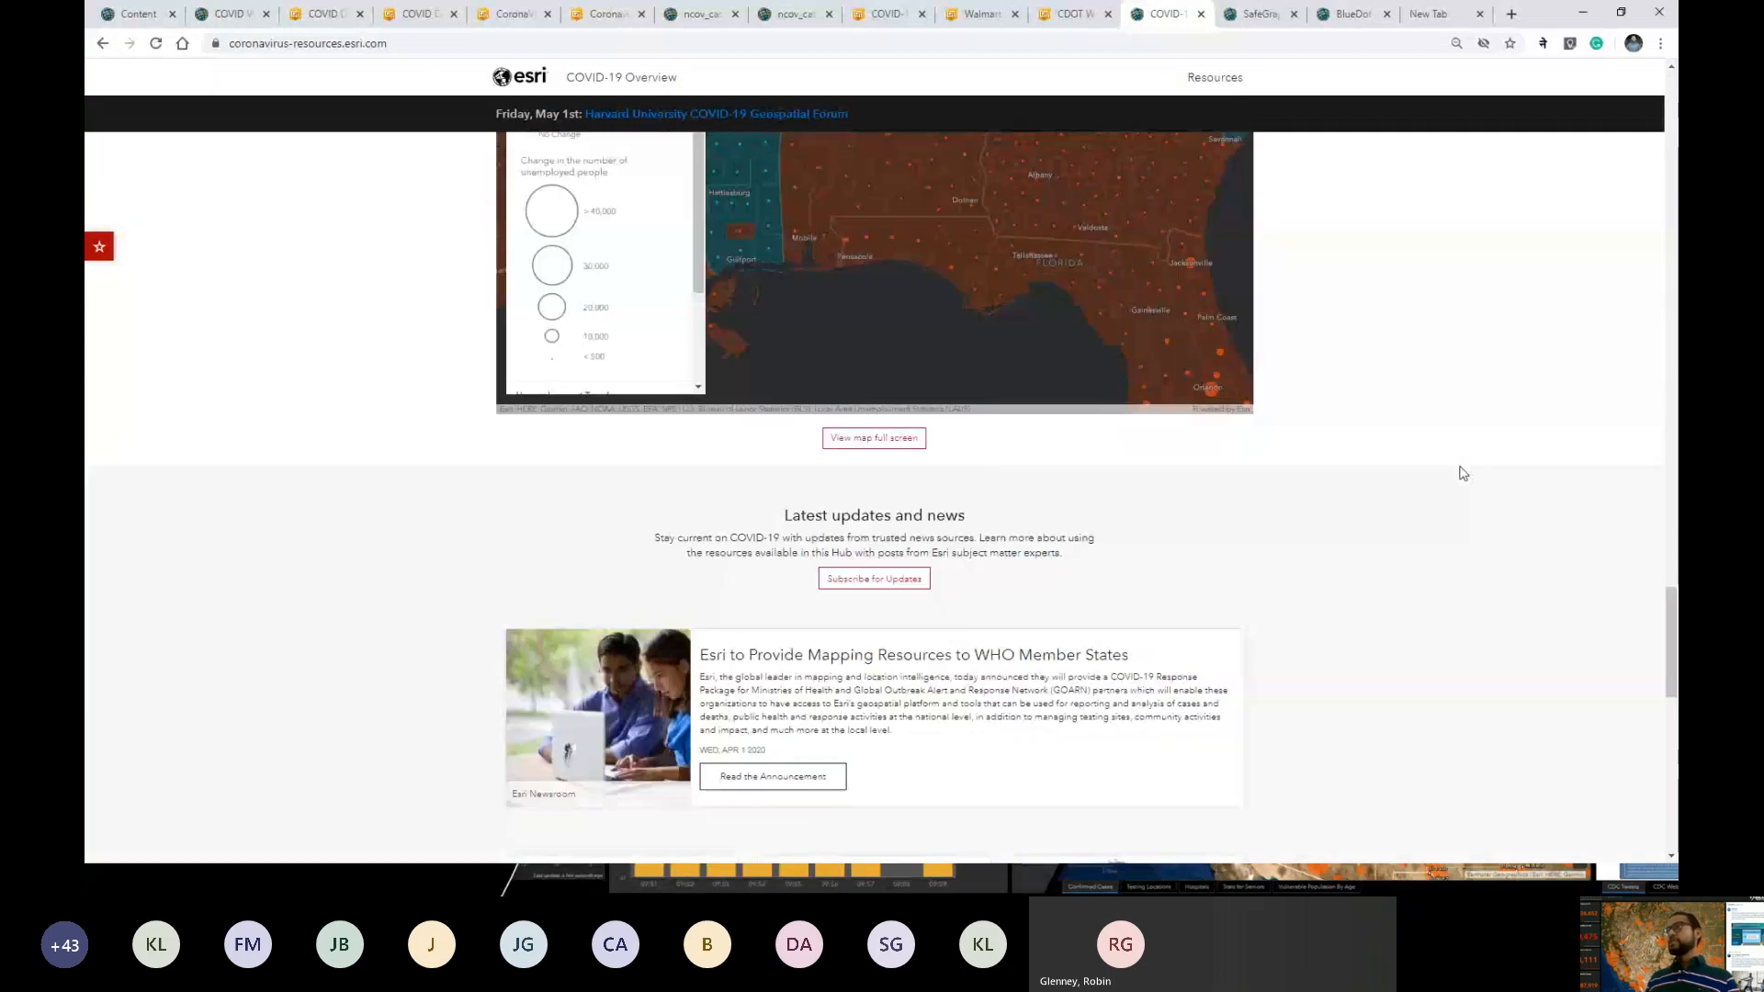
{"action": "scroll", "coordinate": [1462, 473], "scroll_direction": "down", "scroll_amount": 4}
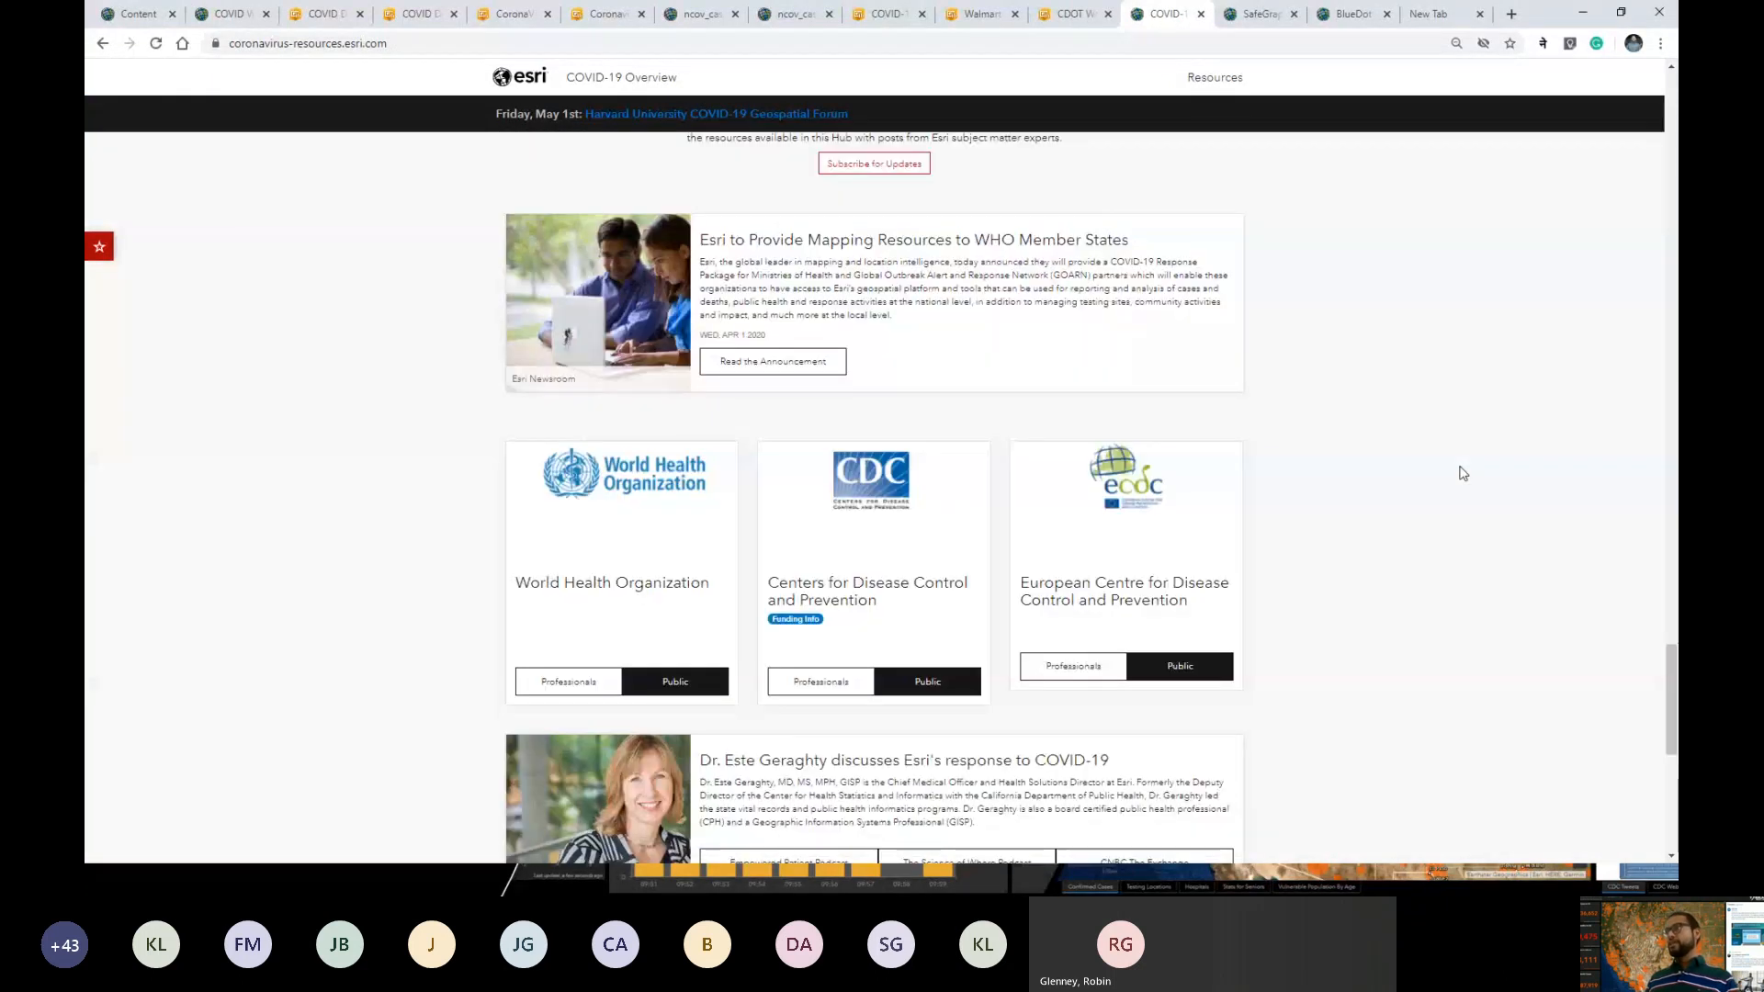
{"action": "scroll", "coordinate": [1461, 473], "scroll_direction": "down", "scroll_amount": 8}
{"action": "scroll", "coordinate": [1525, 710], "scroll_direction": "up", "scroll_amount": 1}
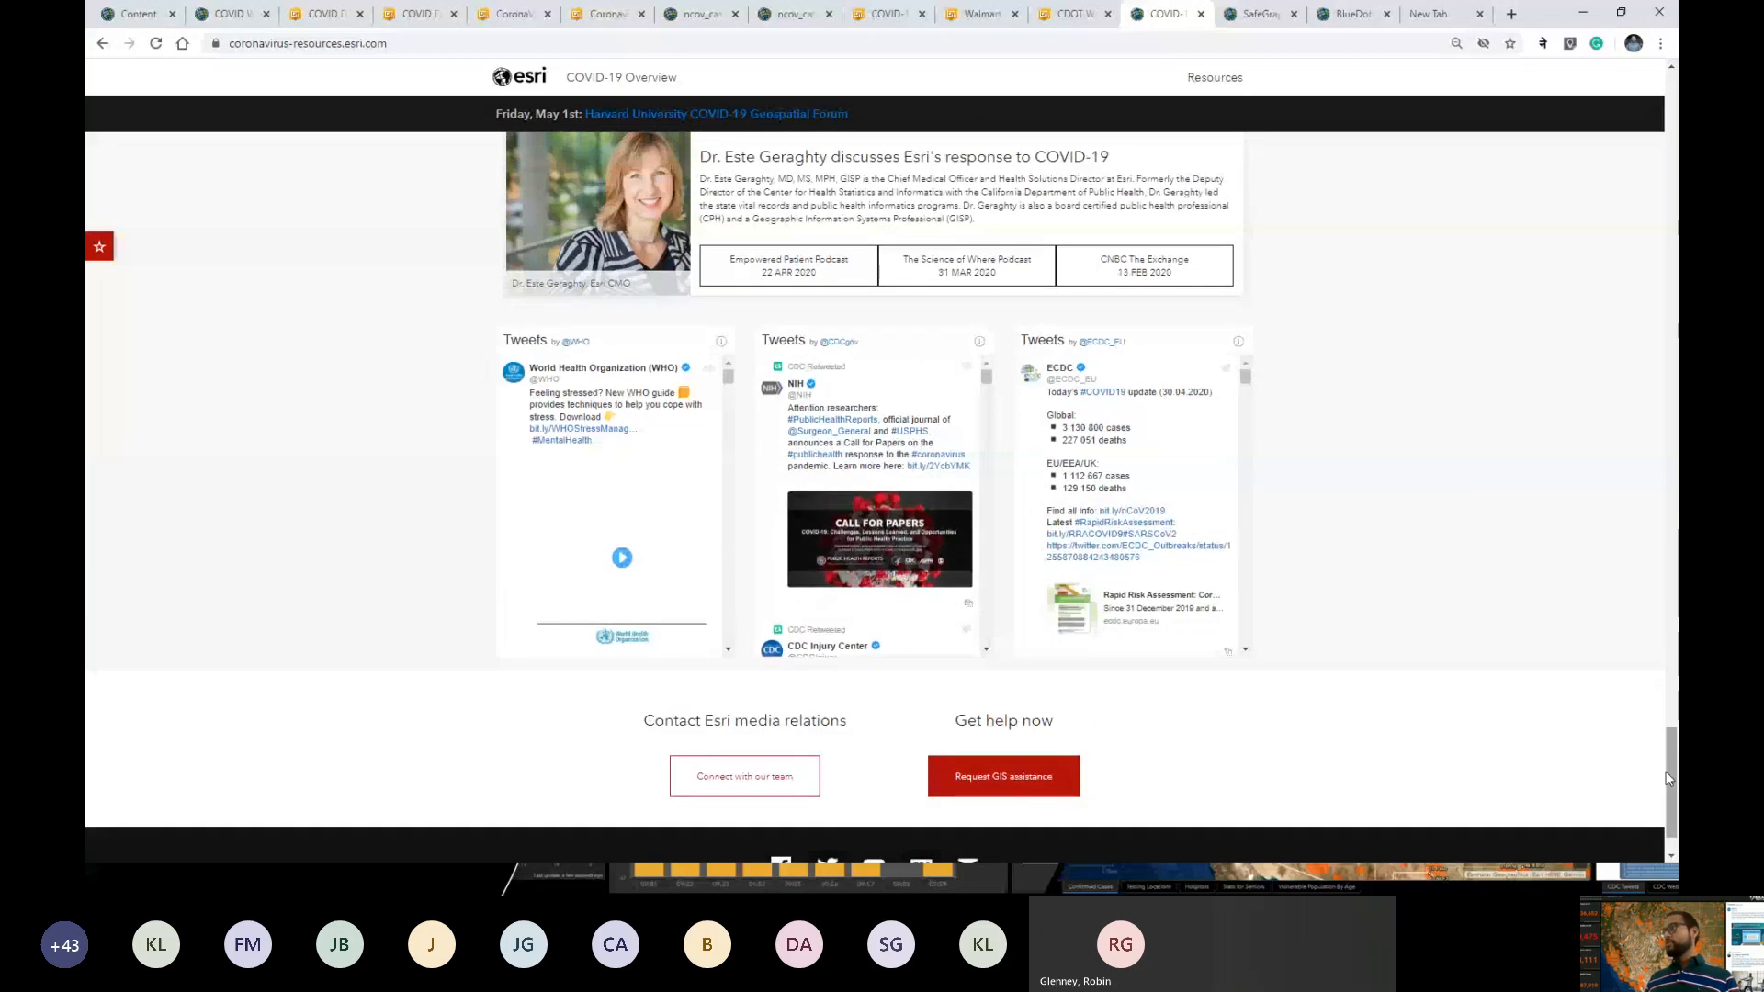
{"action": "left_click_drag", "start_coordinate": [1669, 781], "coordinate": [1668, 120]}
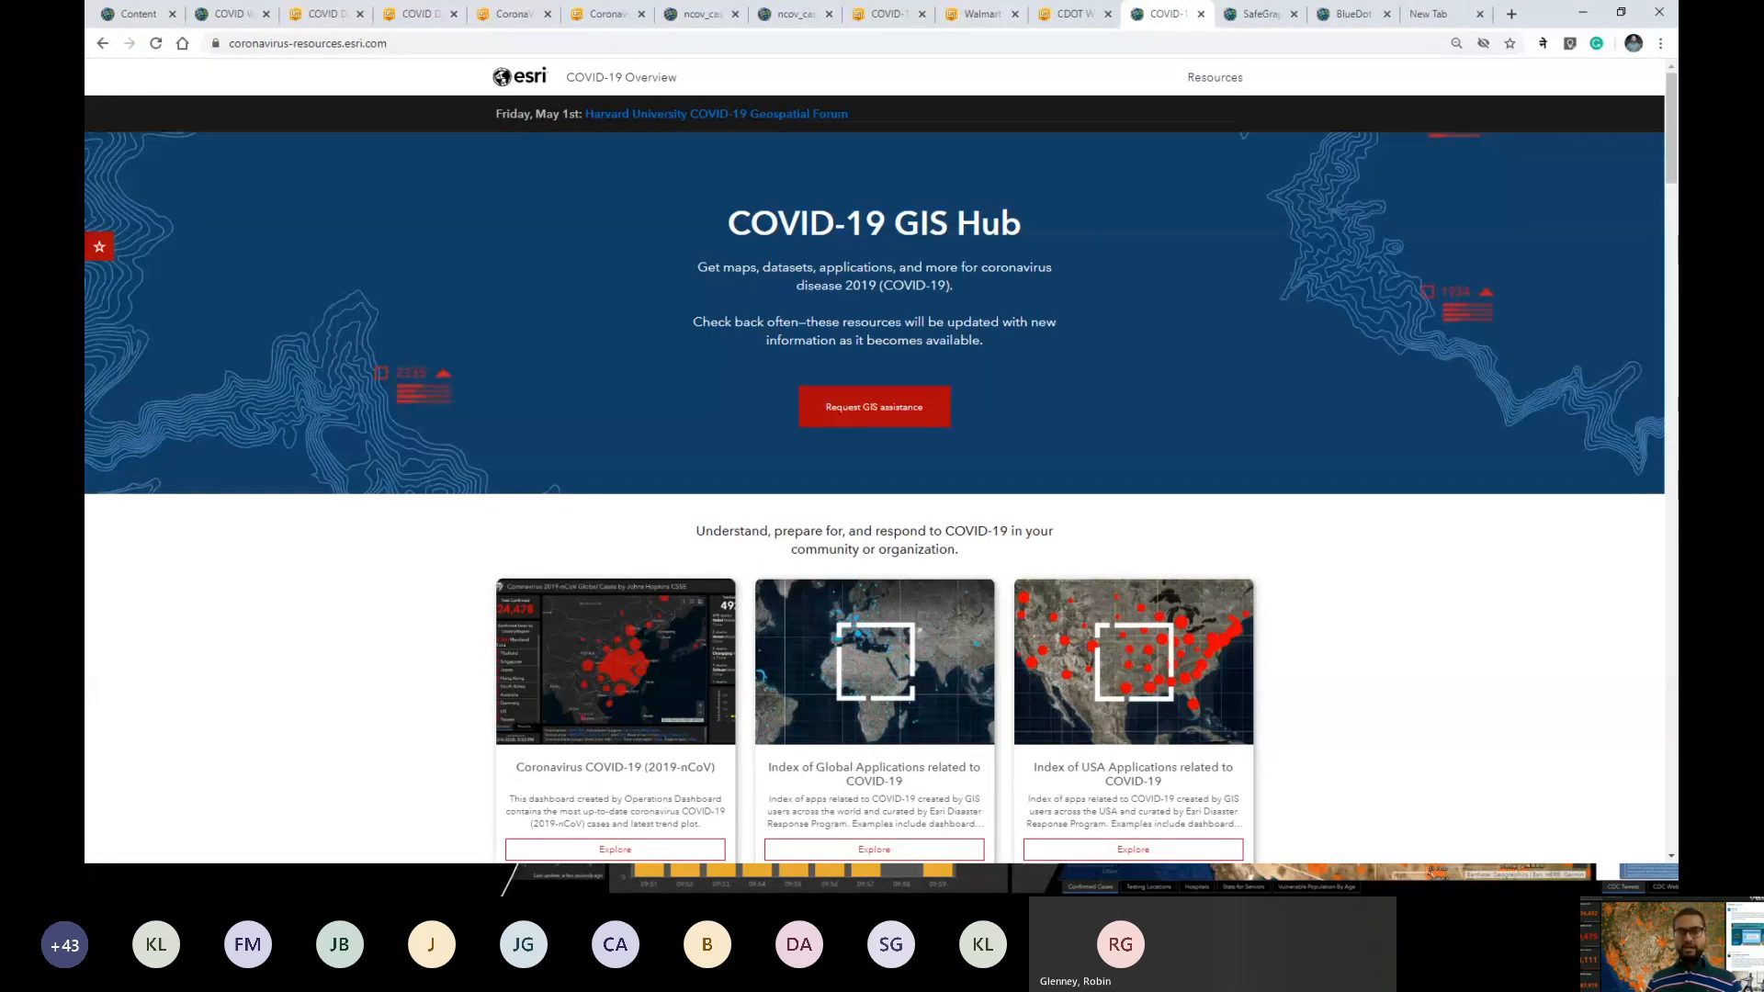
Switch to the presentation slideshow and advance from the Samples slide to the Best Practices slide.
{"action": "left_click", "coordinate": [1582, 12]}
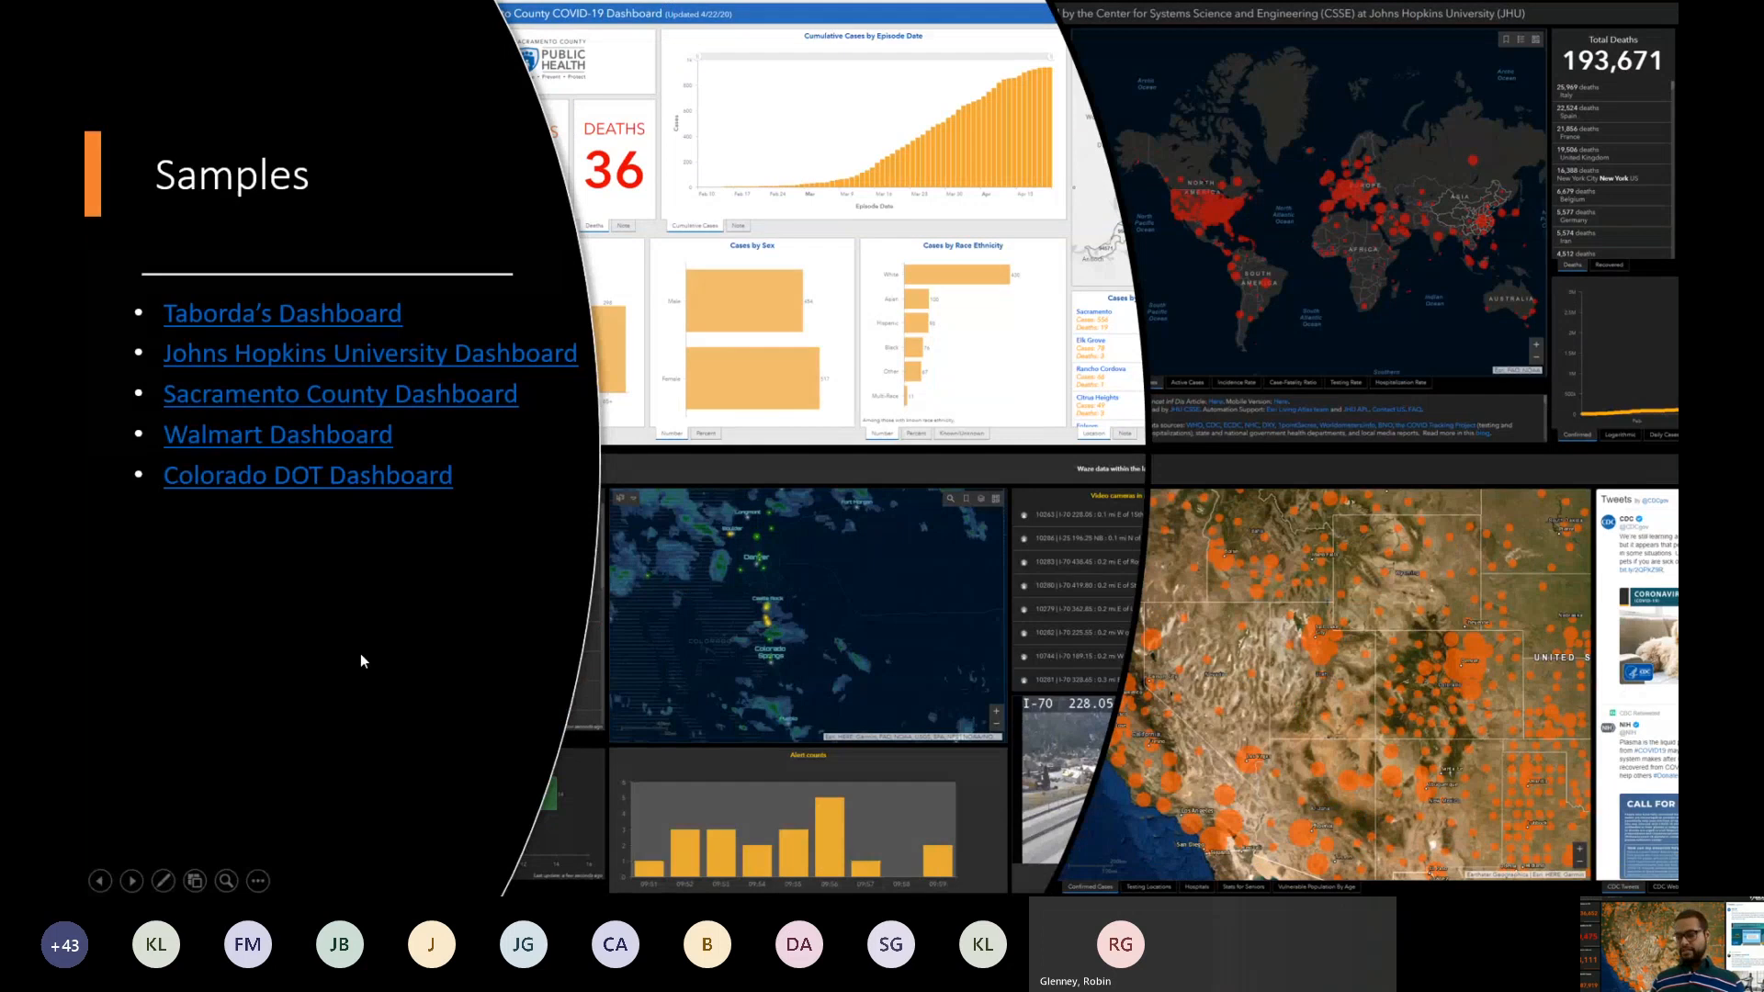
{"action": "key", "text": "Right"}
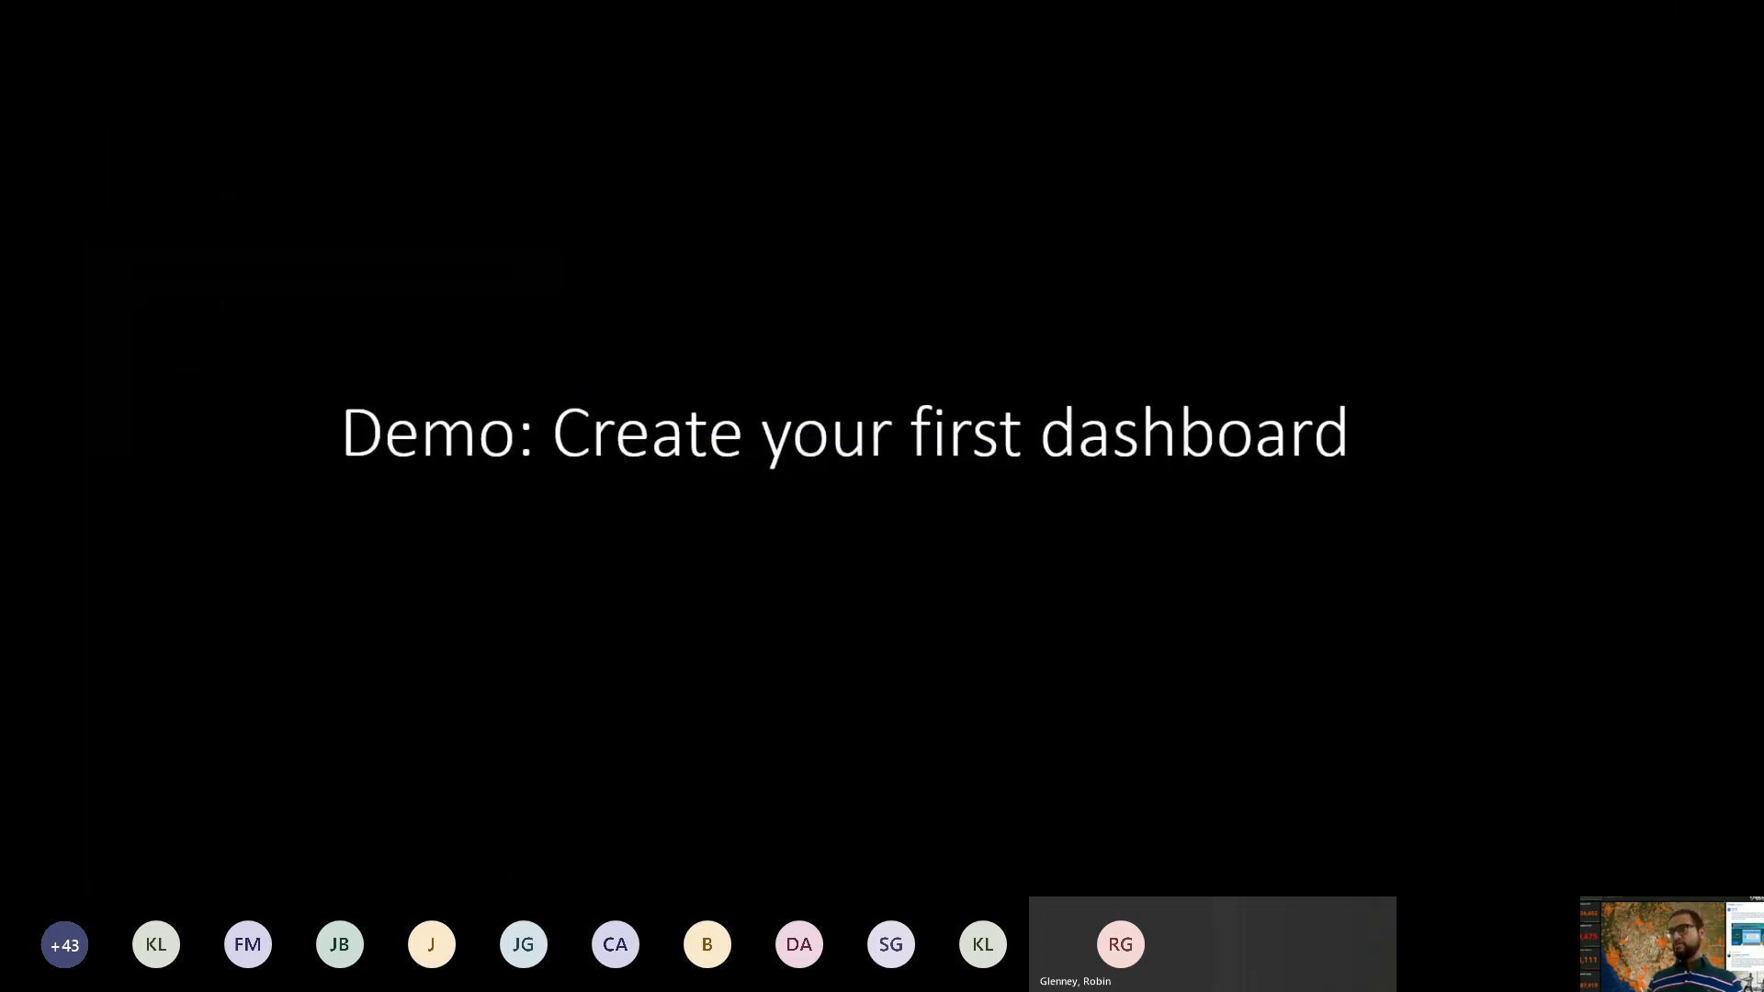
{"action": "key", "text": "Right"}
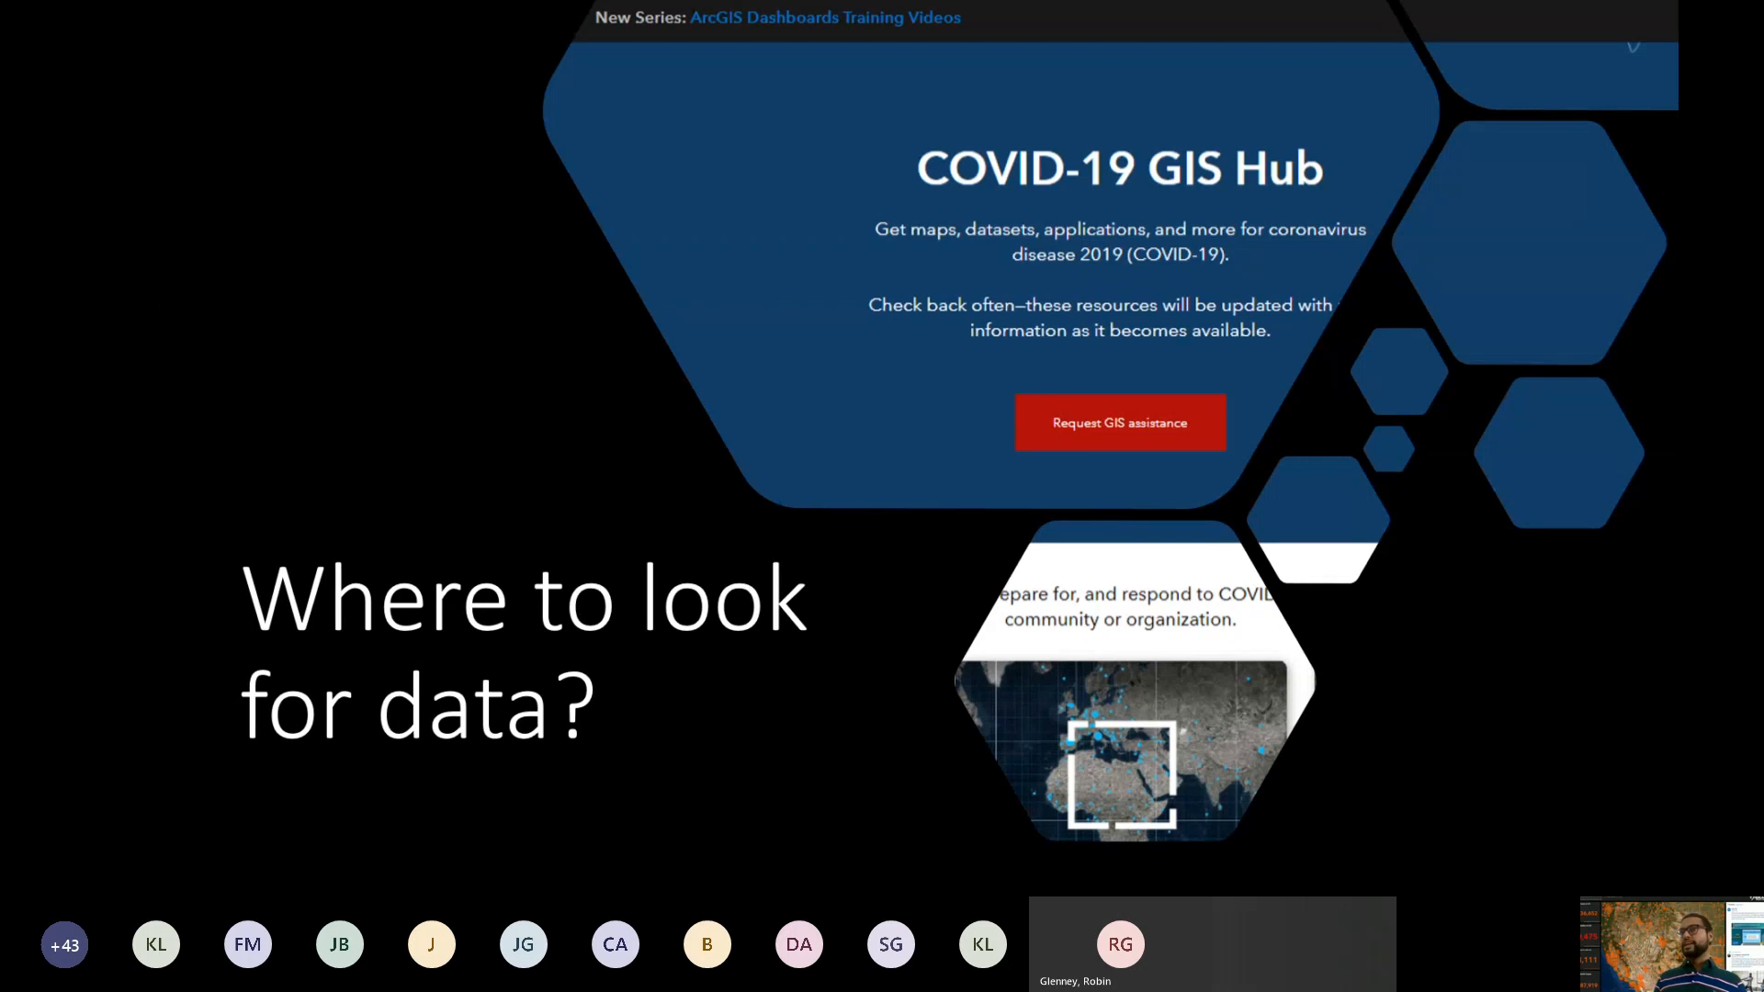
{"action": "key", "text": "Right"}
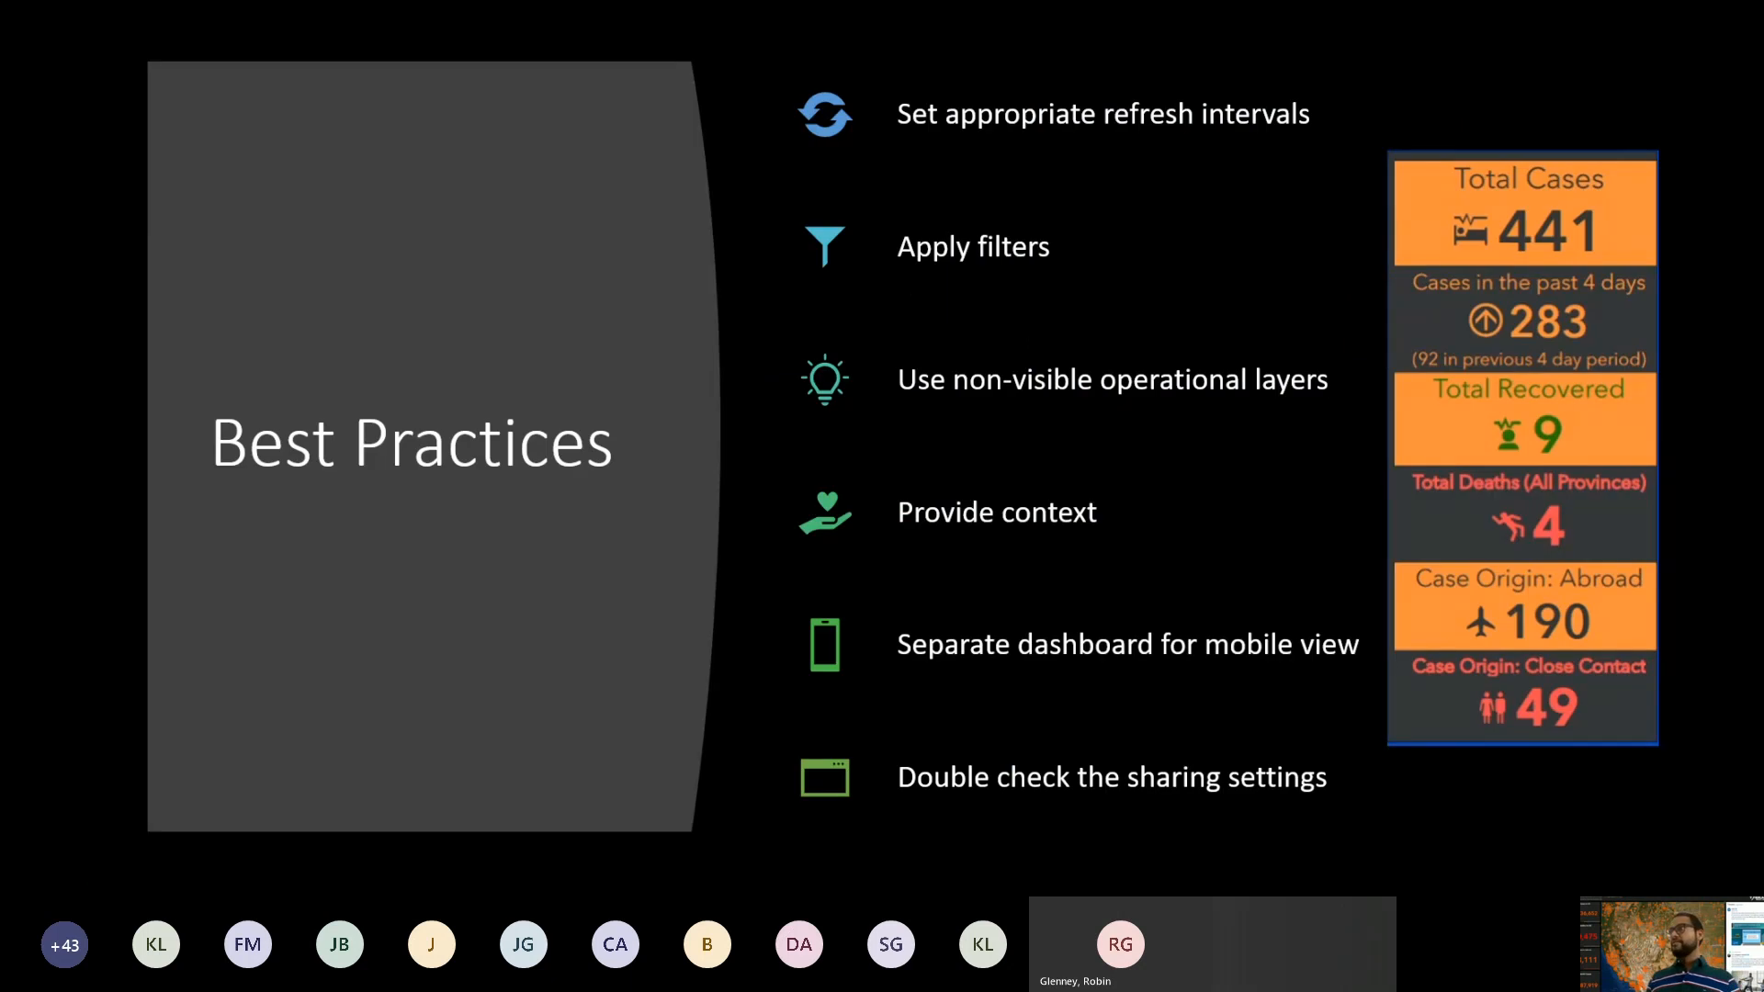